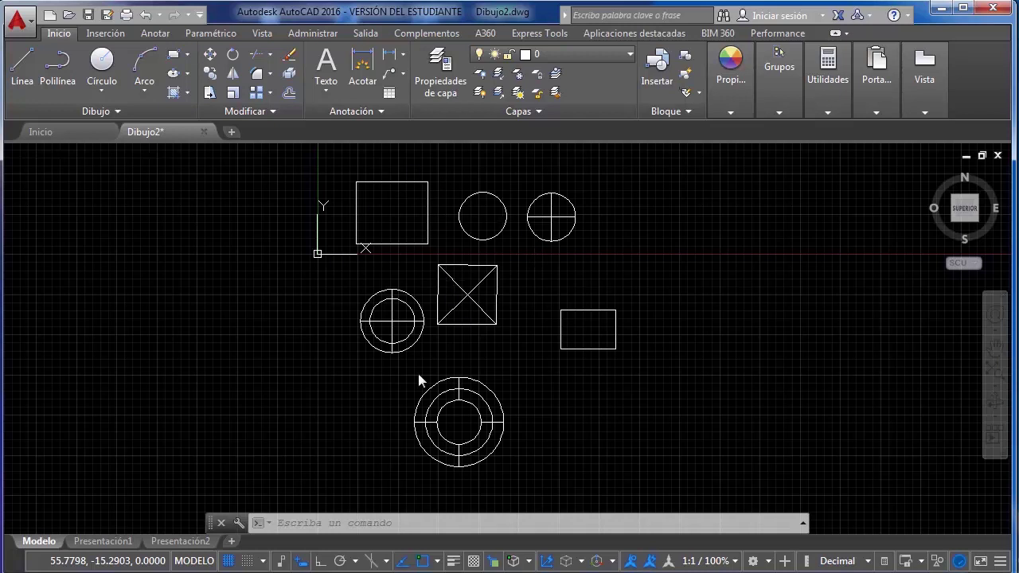
{"action": "left_click", "coordinate": [464, 155]}
{"action": "left_click", "coordinate": [428, 212]}
{"action": "left_click", "coordinate": [588, 190]}
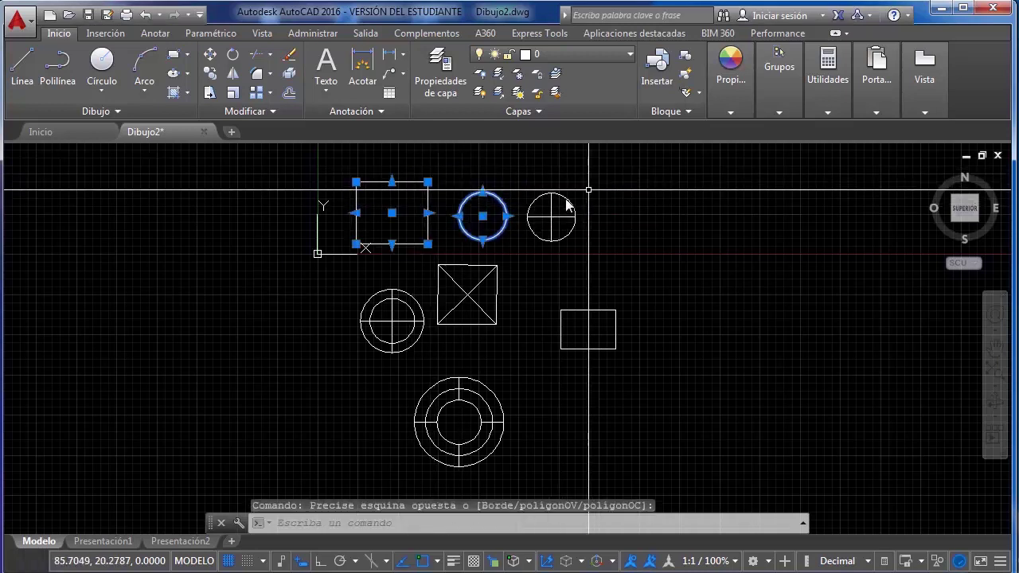
{"action": "key", "text": "Escape"}
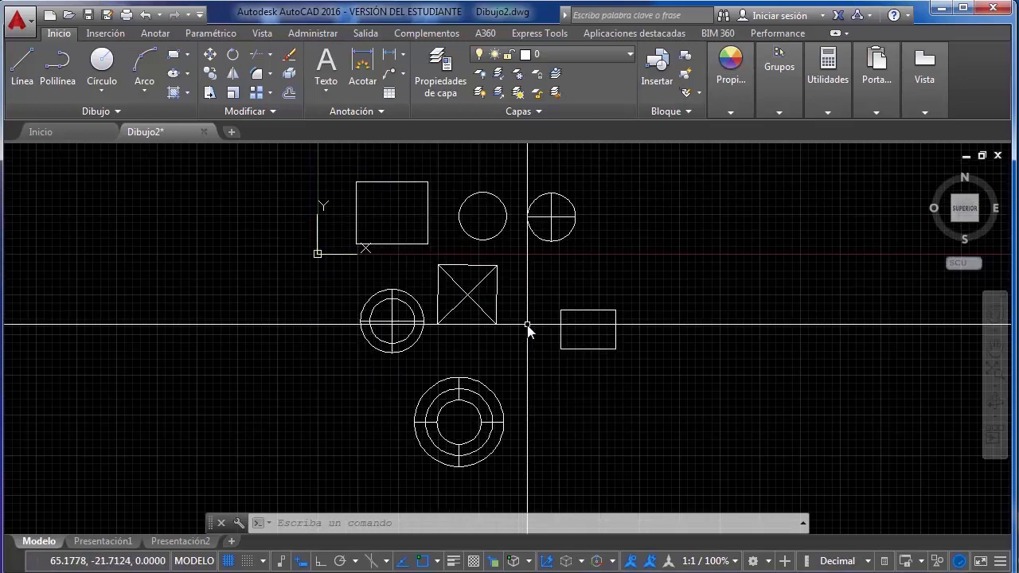
Open the Properties palette with the PROP command
{"action": "key", "text": "BackSpace"}
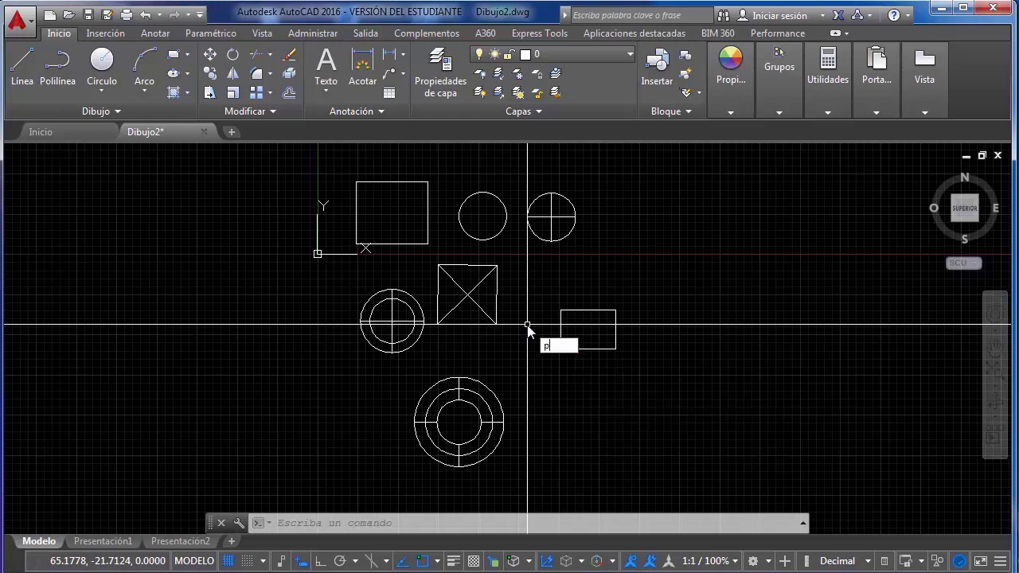
{"action": "key", "text": "Return"}
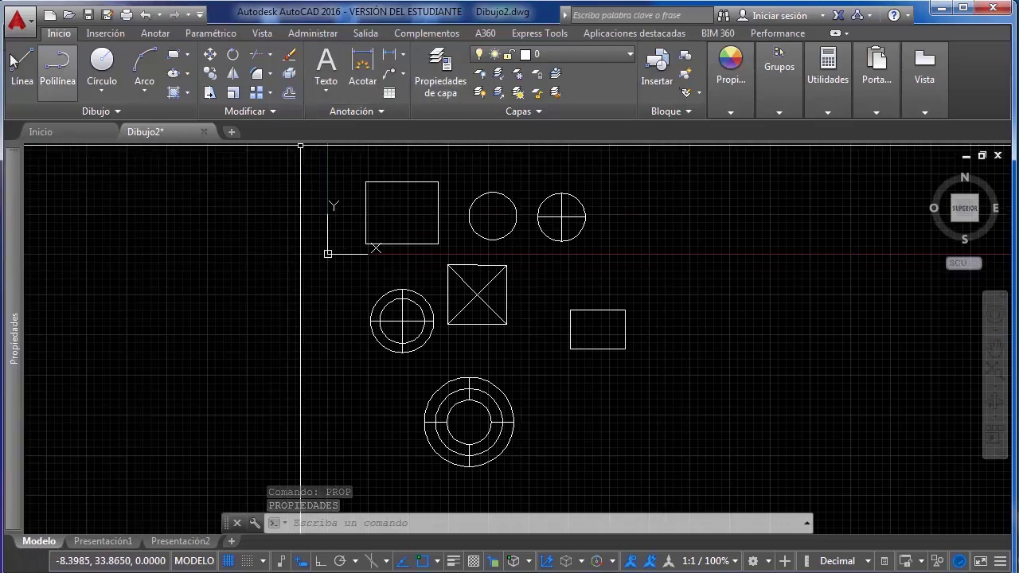
{"action": "mouse_move", "coordinate": [9, 327]}
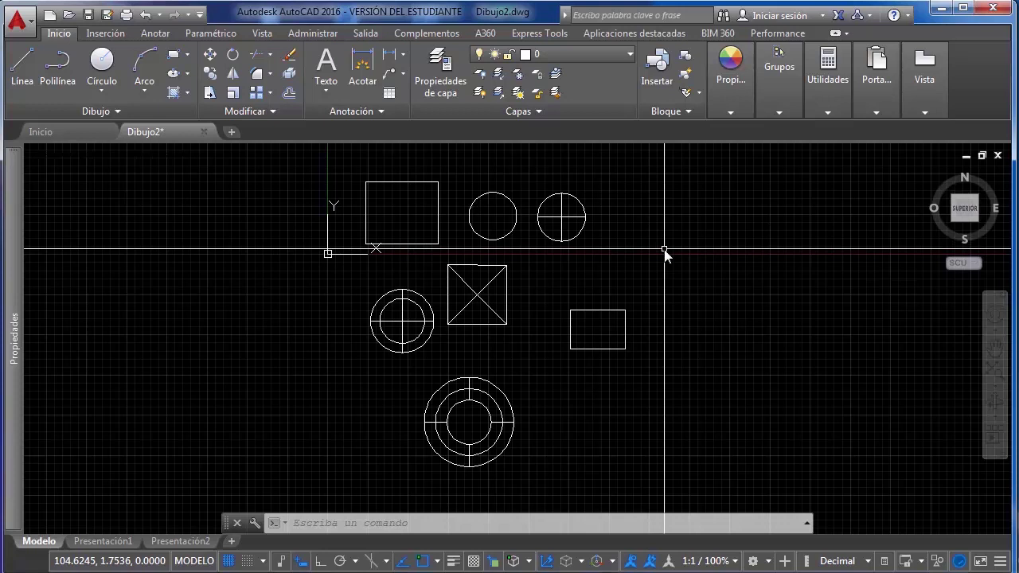
{"action": "type", "text": "es"}
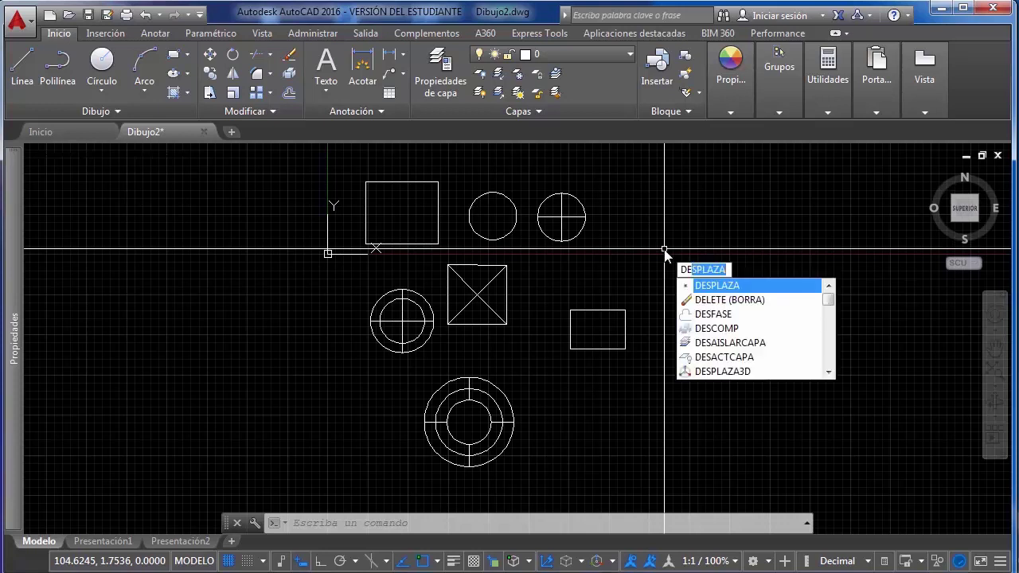
{"action": "type", "text": "pla"}
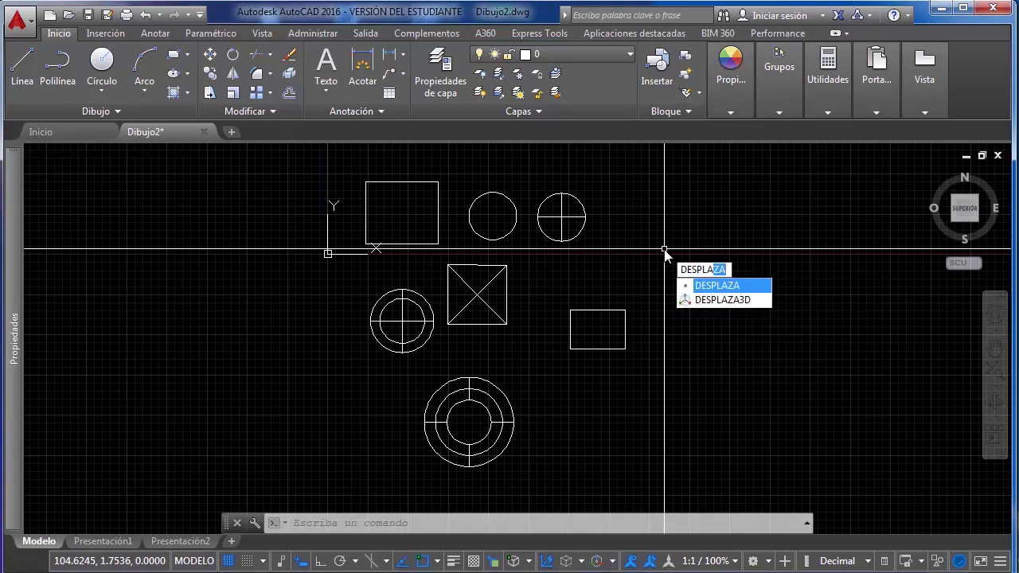
{"action": "key", "text": "Down"}
{"action": "key", "text": "Escape"}
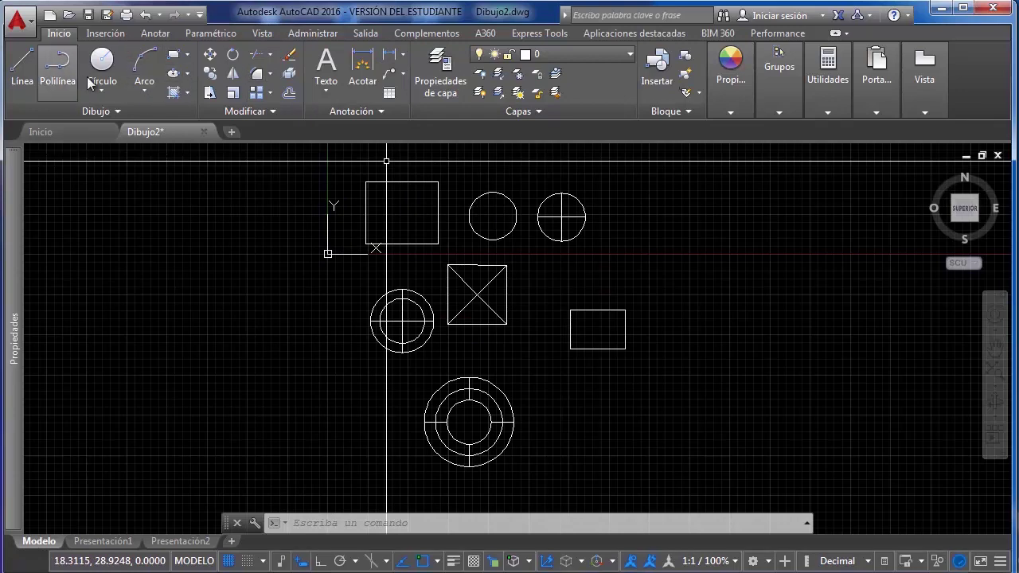
Add the Espacio de trabajo selector to the quick access commands
{"action": "left_click", "coordinate": [779, 112]}
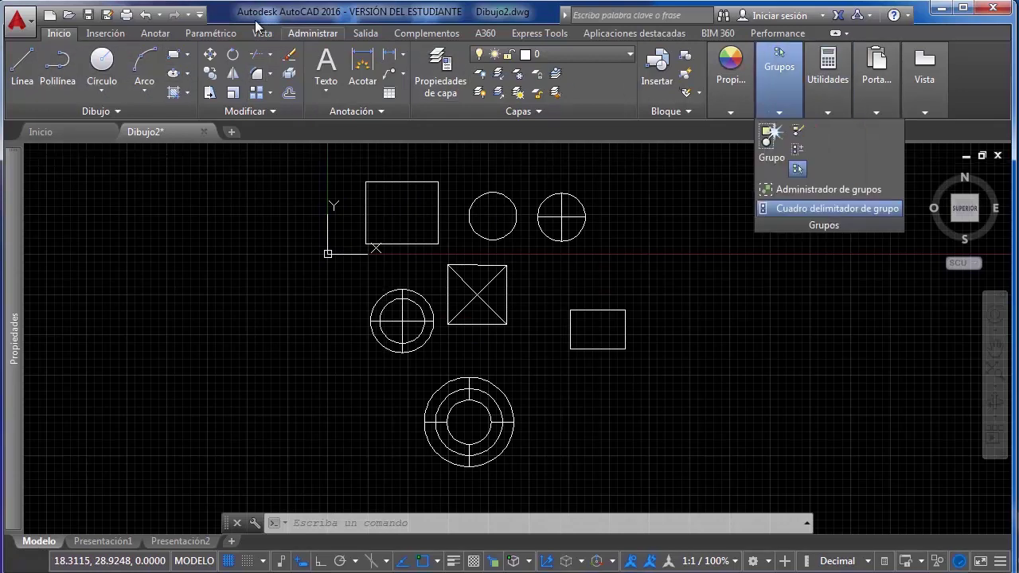
{"action": "left_click", "coordinate": [200, 15]}
{"action": "left_click", "coordinate": [201, 14]}
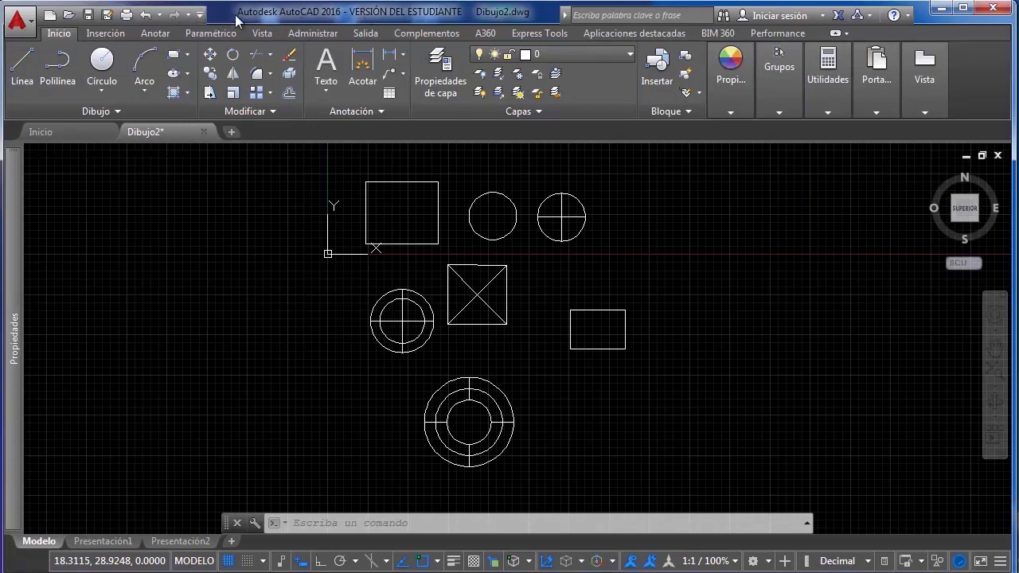
{"action": "left_click", "coordinate": [201, 14]}
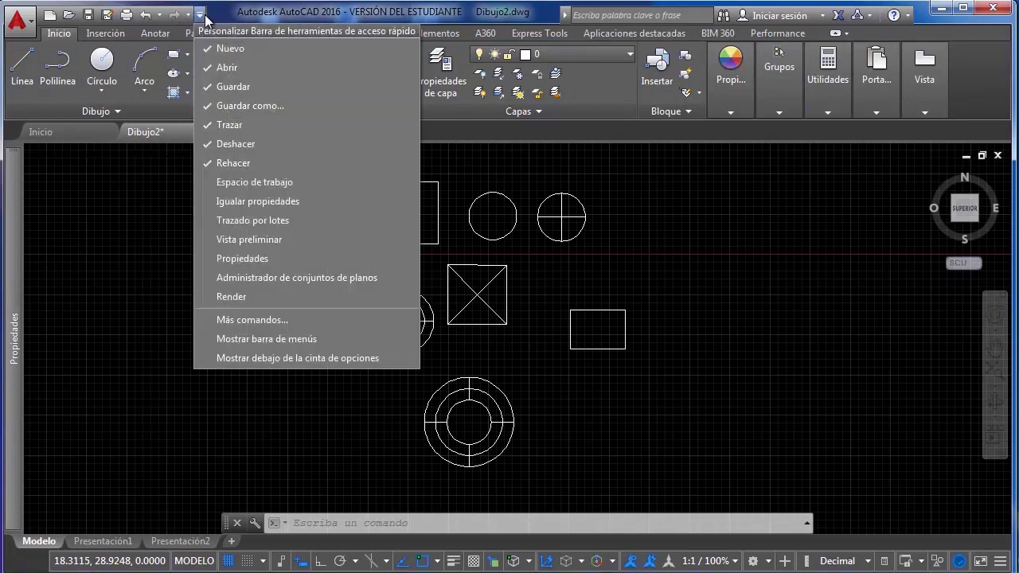
{"action": "left_click", "coordinate": [243, 183]}
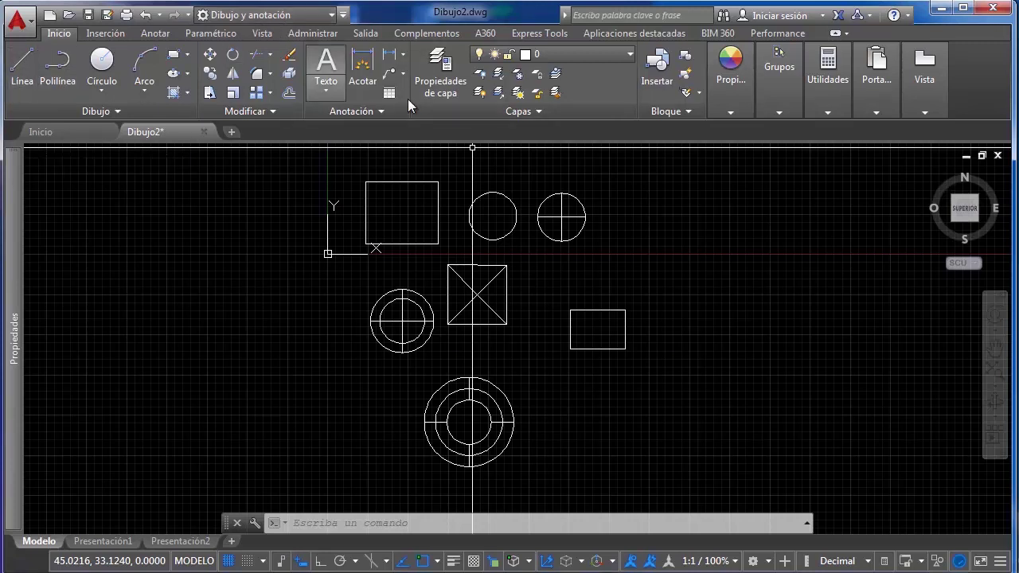
Switch the workspace to Elementos 3D básicos and look through its Visualizar tools
{"action": "left_click", "coordinate": [251, 13]}
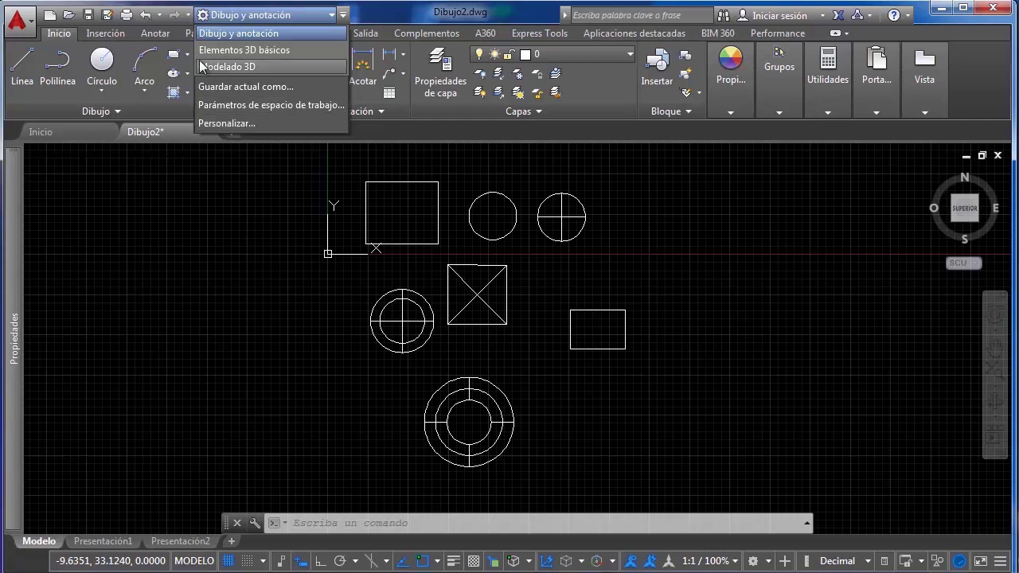
{"action": "left_click", "coordinate": [239, 49]}
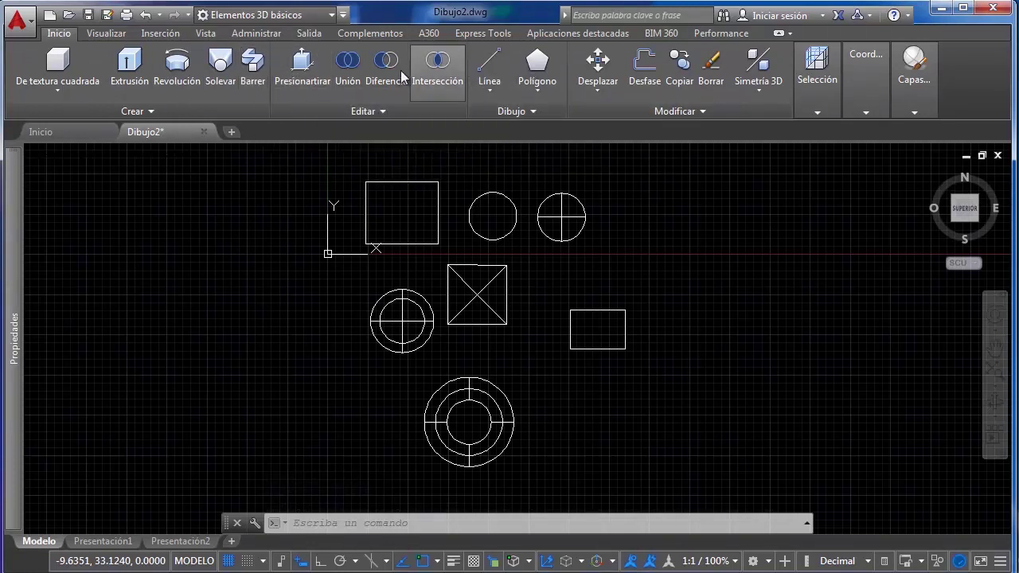
{"action": "left_click", "coordinate": [90, 34]}
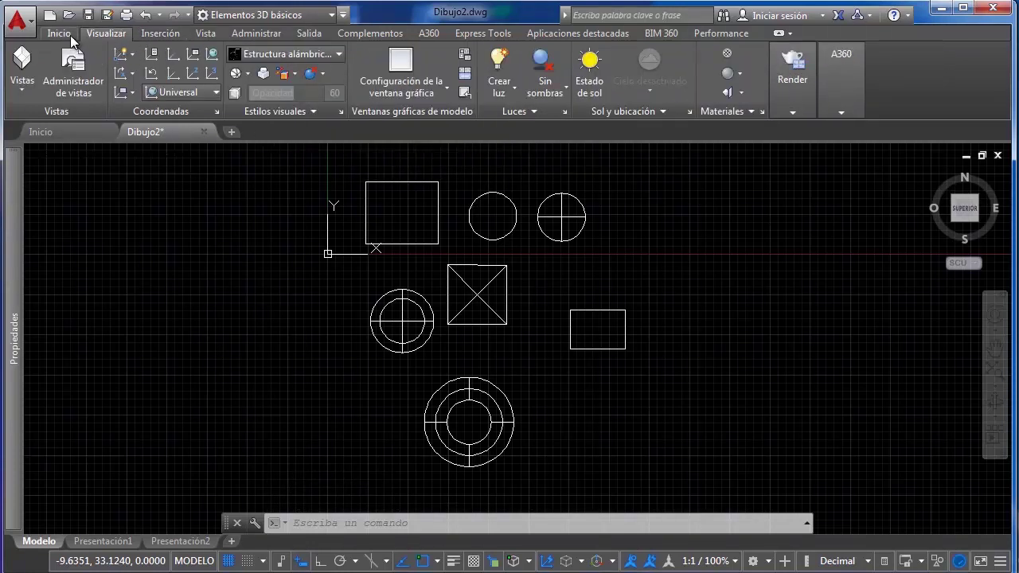
{"action": "left_click", "coordinate": [70, 35]}
Switch the workspace to Modelado 3D and reopen the Properties palette with the PROP command
{"action": "left_click", "coordinate": [269, 16]}
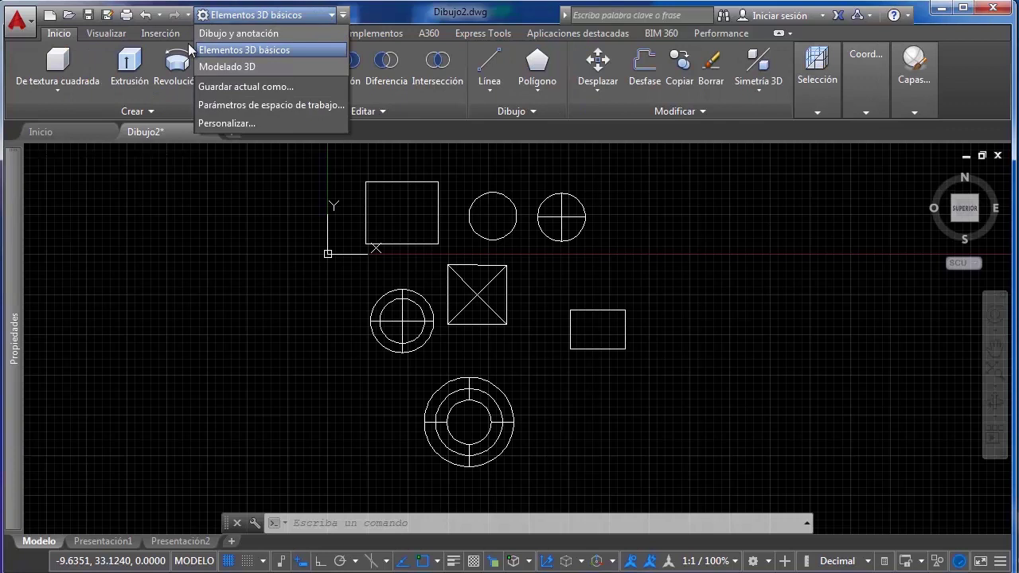
{"action": "left_click", "coordinate": [238, 68]}
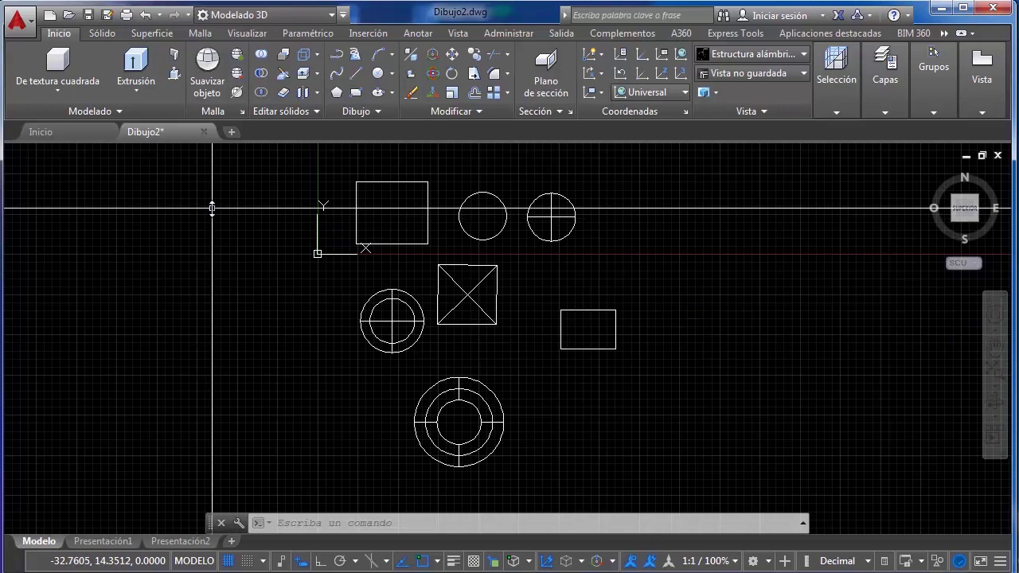
{"action": "key", "text": "Escape"}
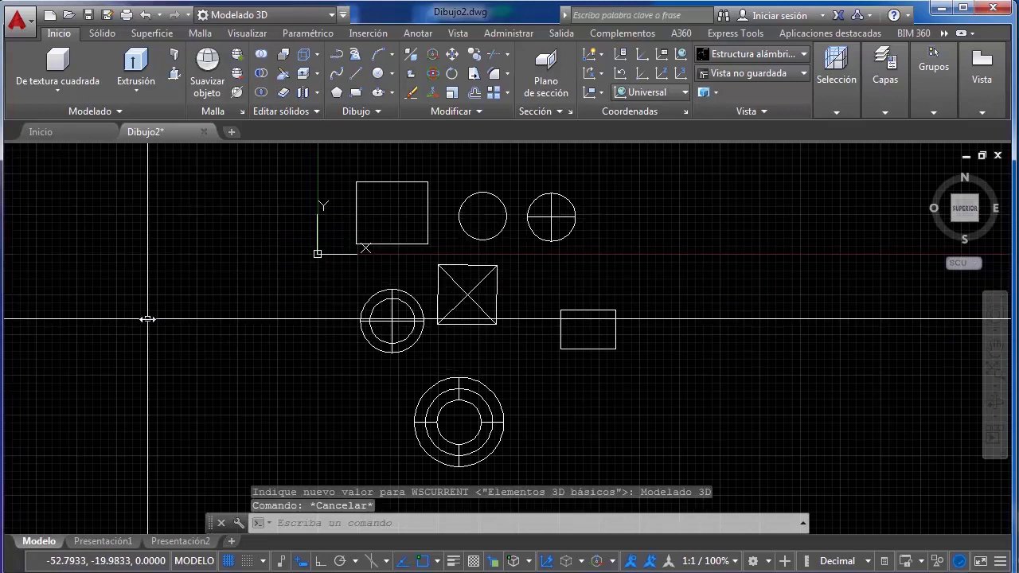
{"action": "type", "text": "prop"}
{"action": "key", "text": "Return"}
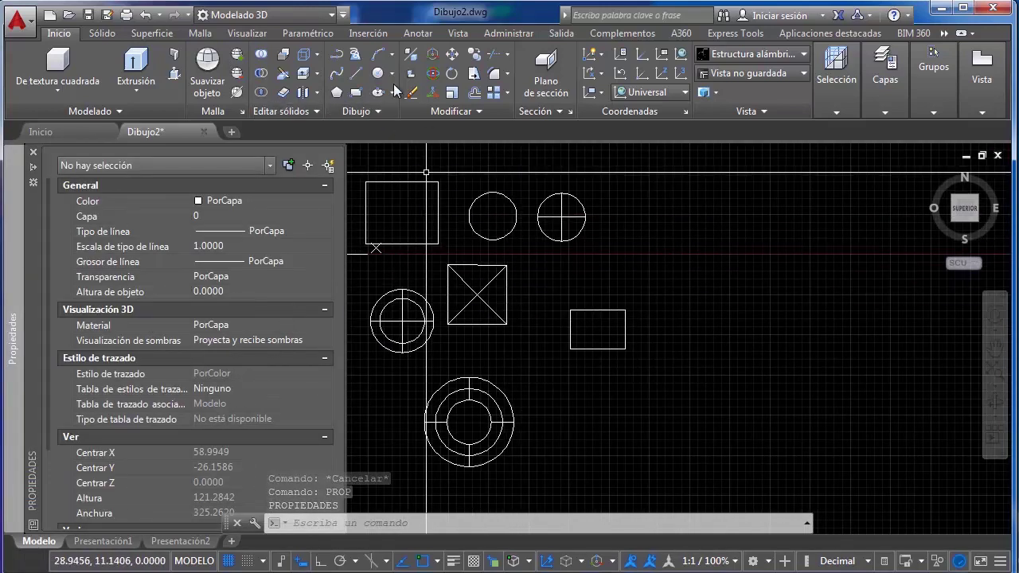
Draw a rectangle beside the existing box, across the Y axis from it, starting at about -24.7, 22.8
{"action": "left_click", "coordinate": [356, 92]}
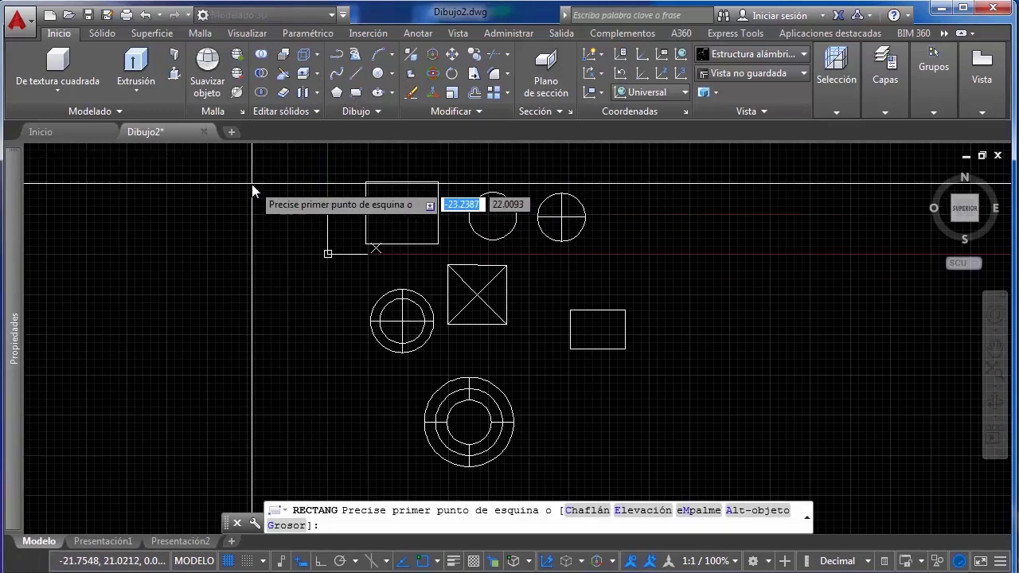
{"action": "left_click", "coordinate": [248, 181]}
{"action": "left_click", "coordinate": [309, 245]}
Select the new rectangle and check its object type and geometry in the Properties palette
{"action": "left_click", "coordinate": [304, 173]}
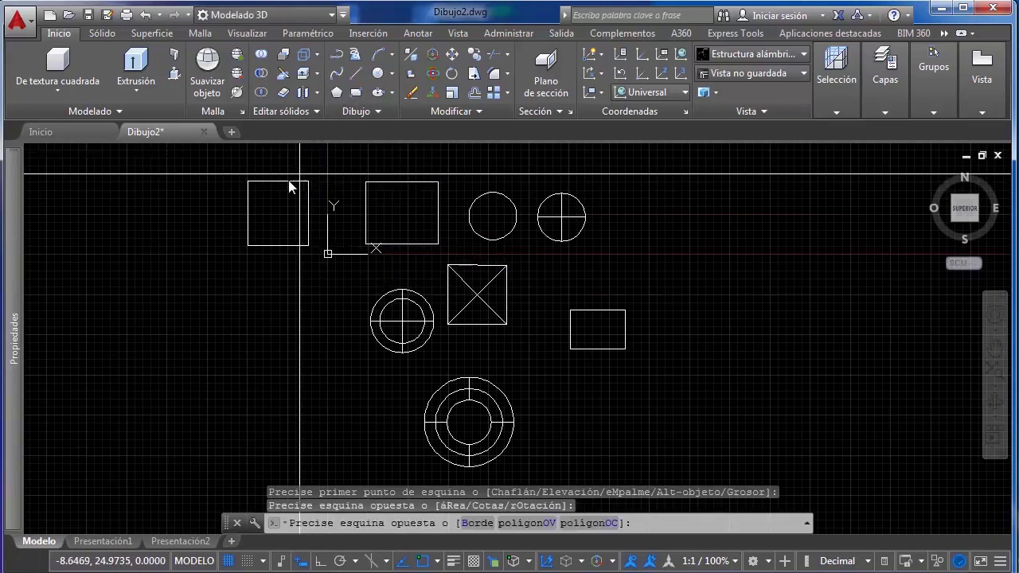
{"action": "left_click", "coordinate": [245, 243]}
{"action": "mouse_move", "coordinate": [16, 302]}
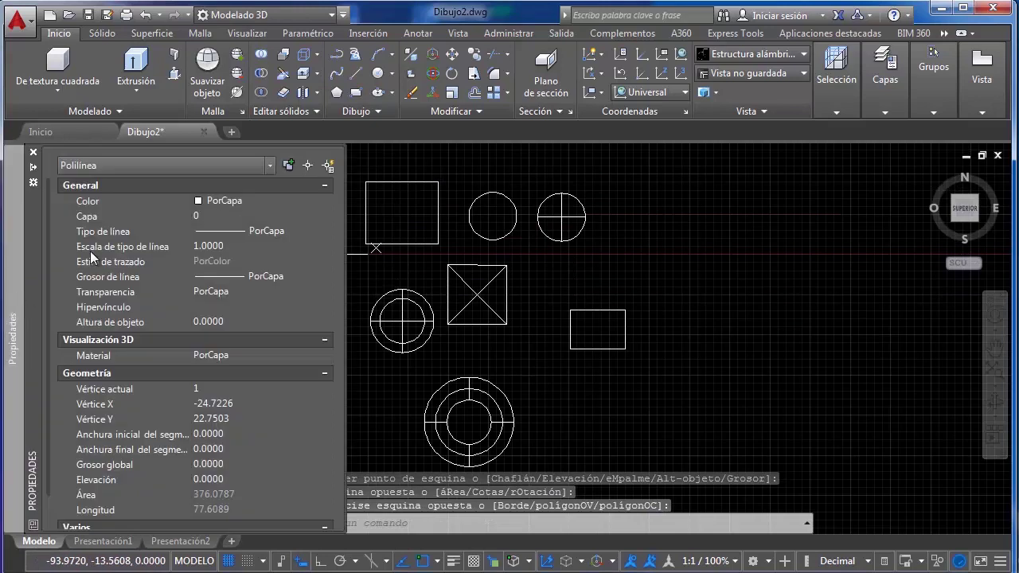
{"action": "left_click", "coordinate": [139, 165]}
{"action": "left_click", "coordinate": [129, 166]}
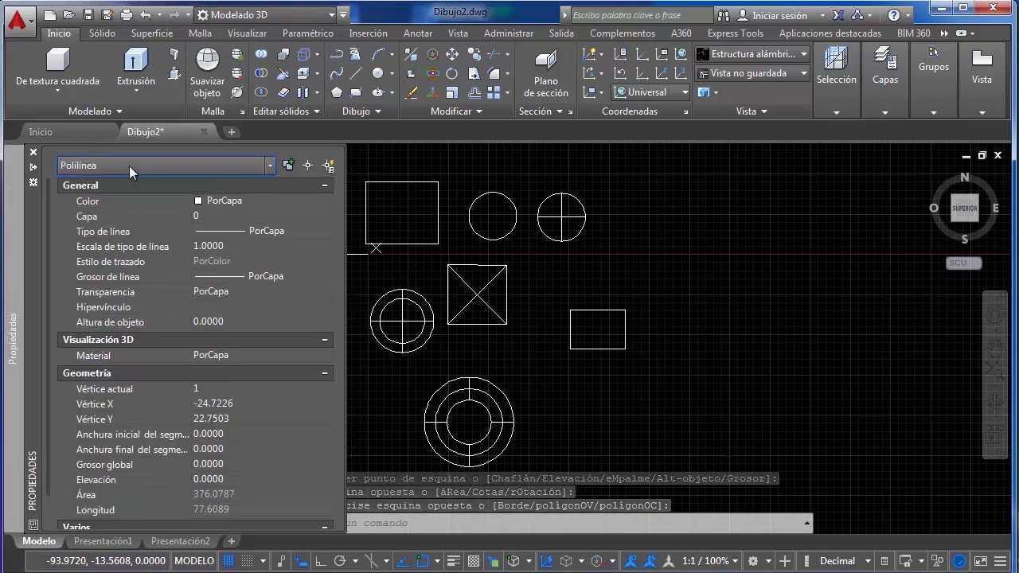
{"action": "key", "text": "Escape"}
Select the box near the origin and check its object type and geometry in the Properties palette for comparison with the rectangle
{"action": "left_click", "coordinate": [405, 184]}
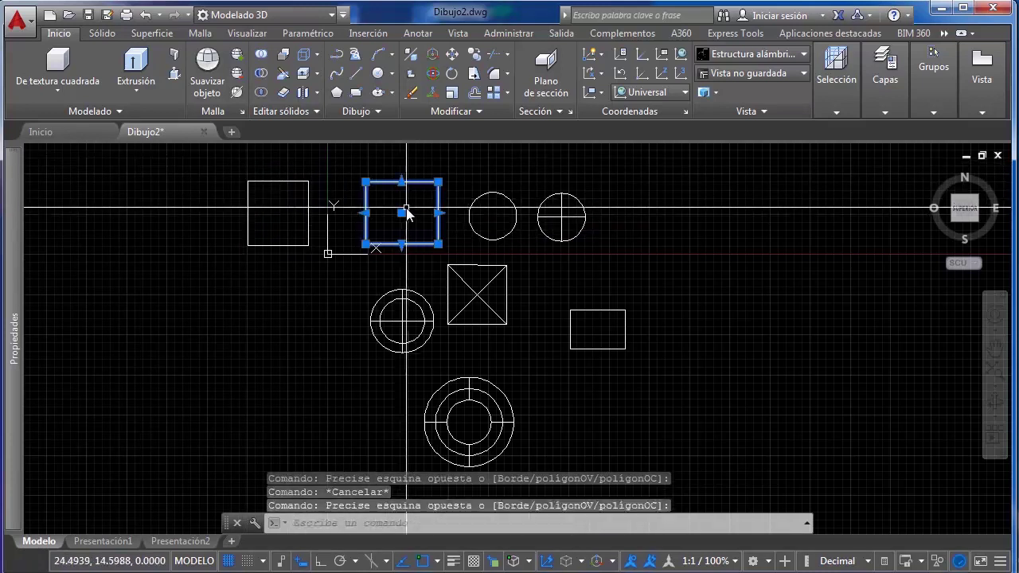
{"action": "left_click", "coordinate": [291, 177]}
{"action": "left_click", "coordinate": [291, 214]}
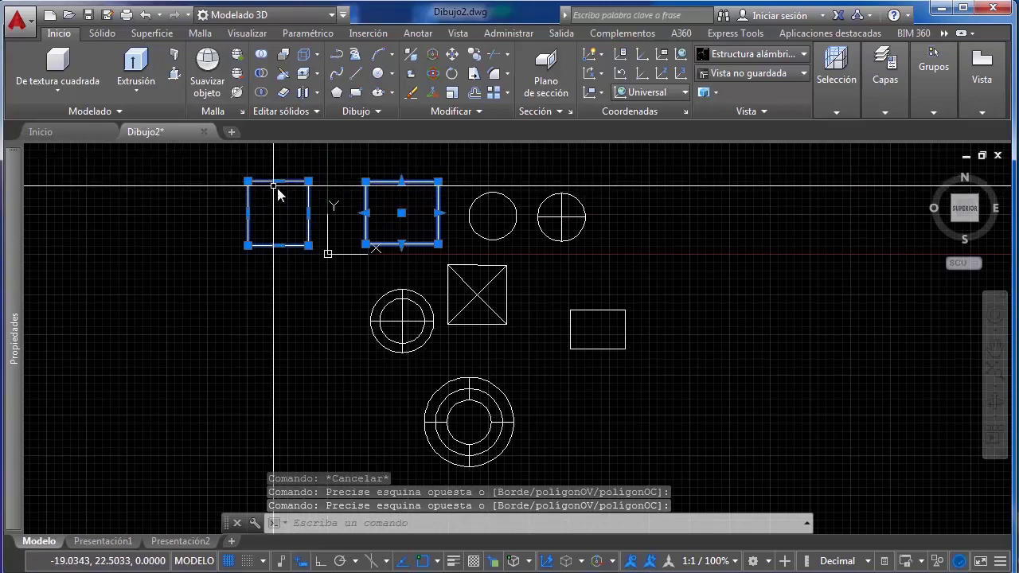
{"action": "key", "text": "Escape"}
{"action": "left_click", "coordinate": [398, 192]}
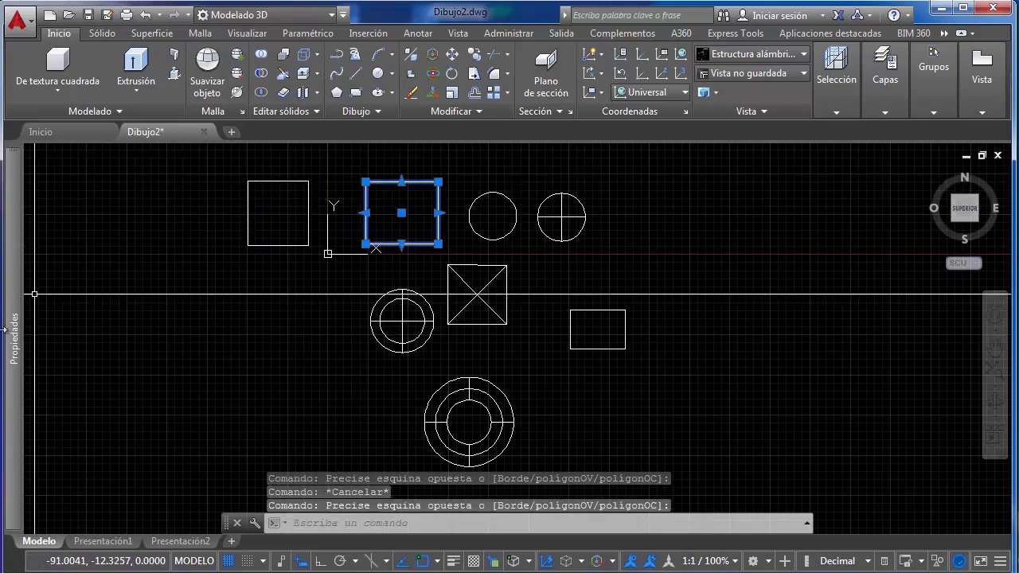
{"action": "mouse_move", "coordinate": [12, 331]}
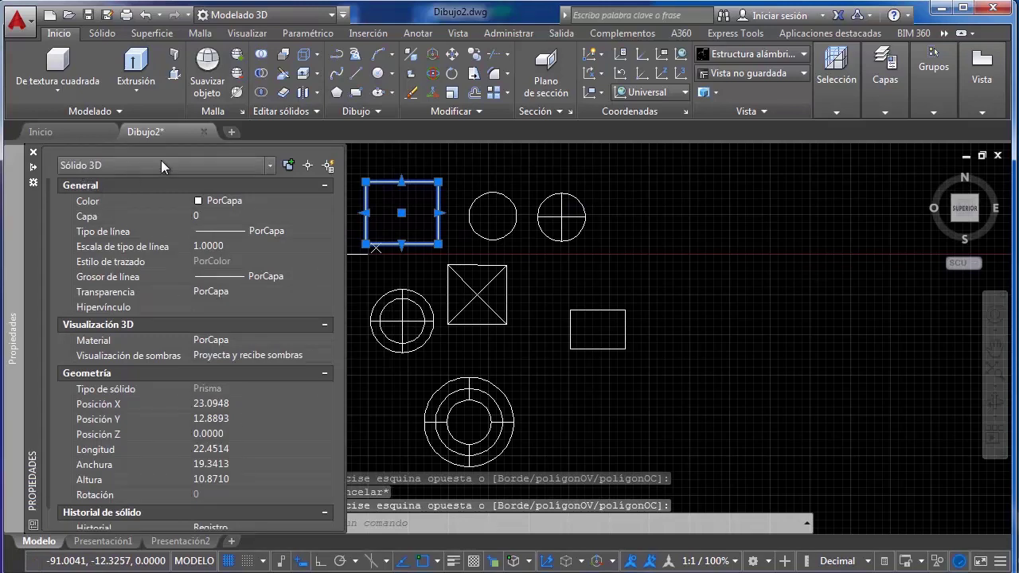
{"action": "key", "text": "Escape"}
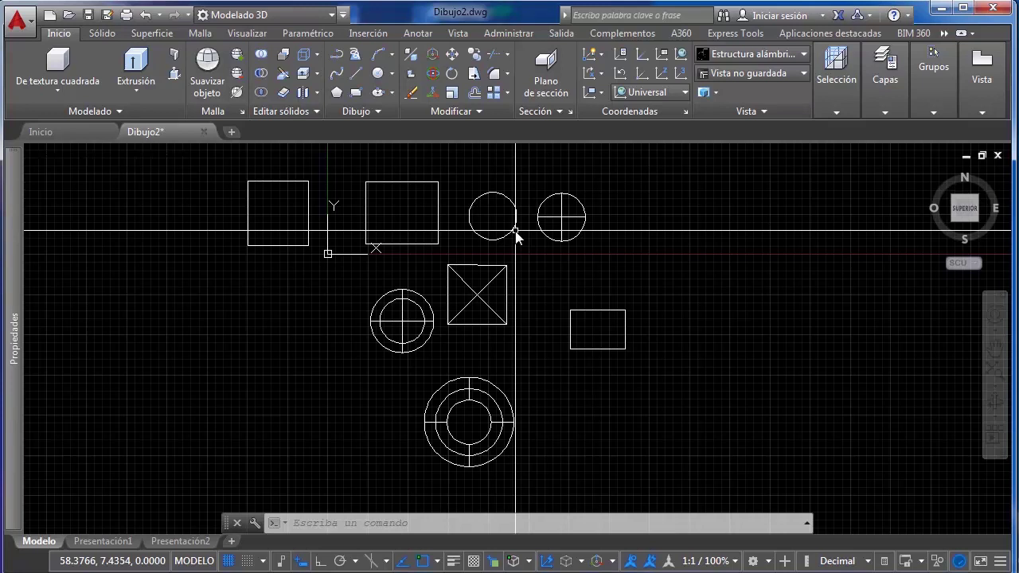
Delete the flat rectangle drawn beside the box
{"action": "left_click", "coordinate": [310, 176]}
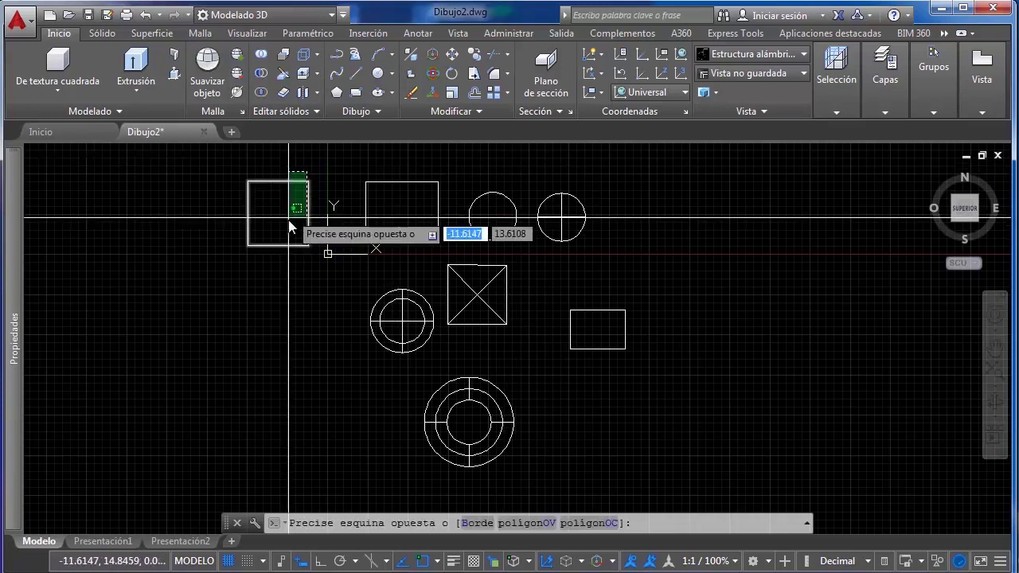
{"action": "left_click", "coordinate": [288, 225]}
{"action": "key", "text": "Delete"}
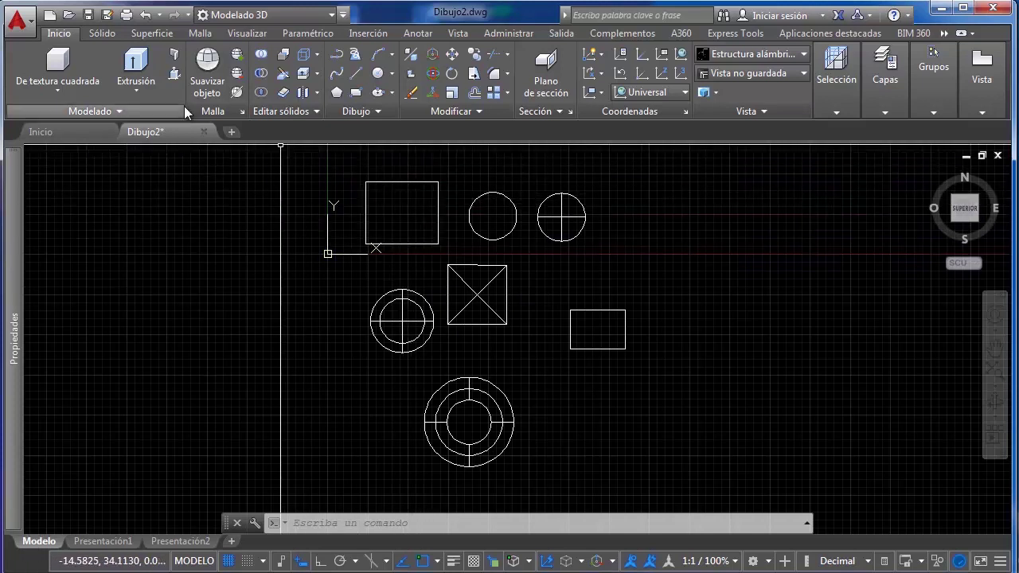
Set the model view to the predefined Superior view
{"action": "left_click", "coordinate": [771, 74]}
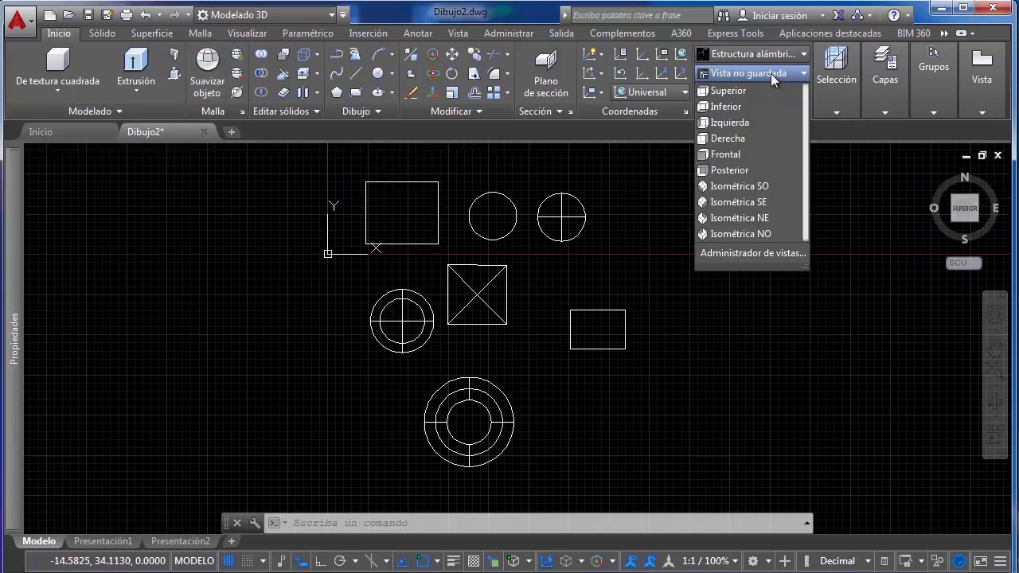
{"action": "left_click", "coordinate": [740, 73]}
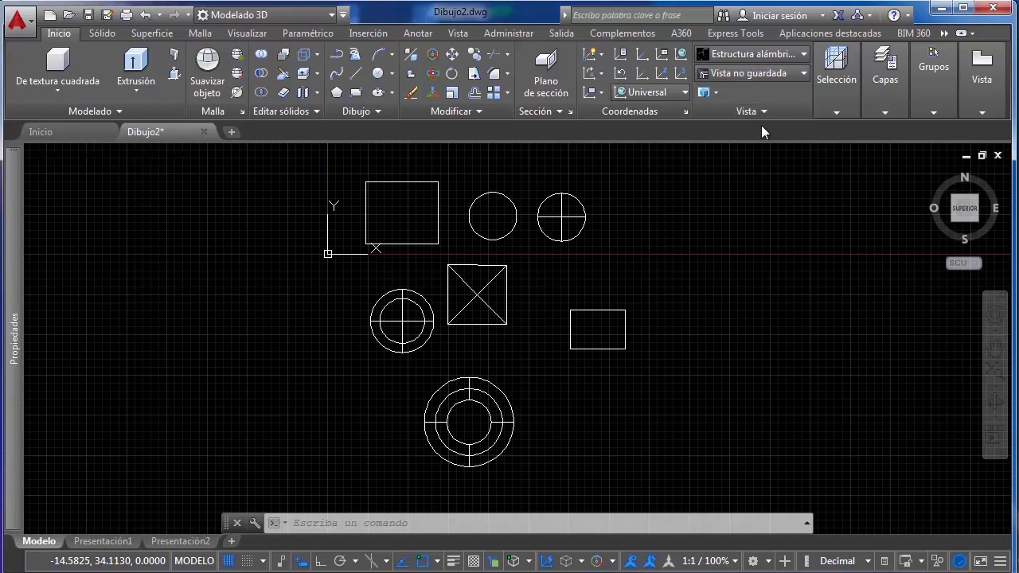
{"action": "left_click", "coordinate": [764, 76]}
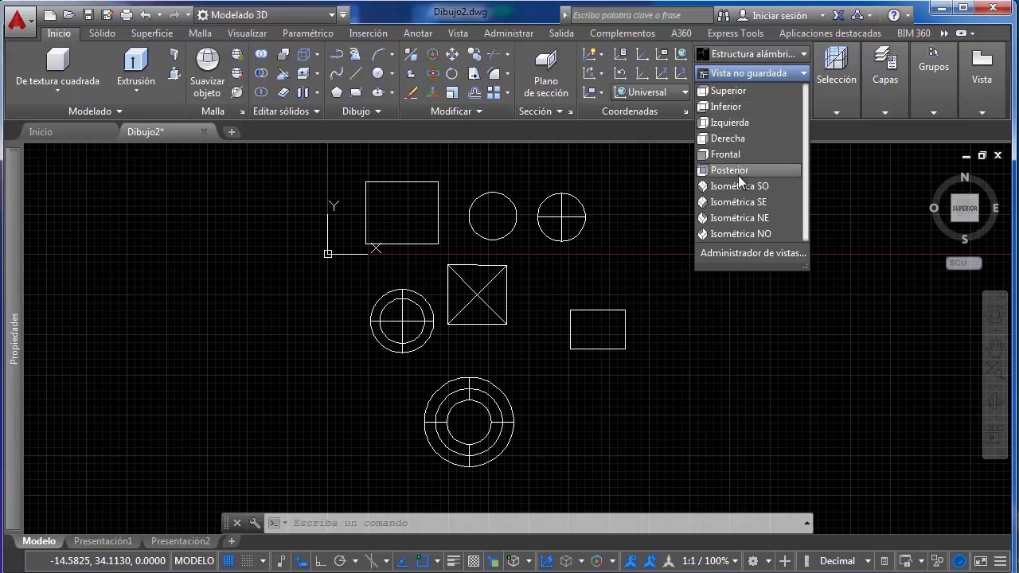
{"action": "left_click", "coordinate": [737, 92]}
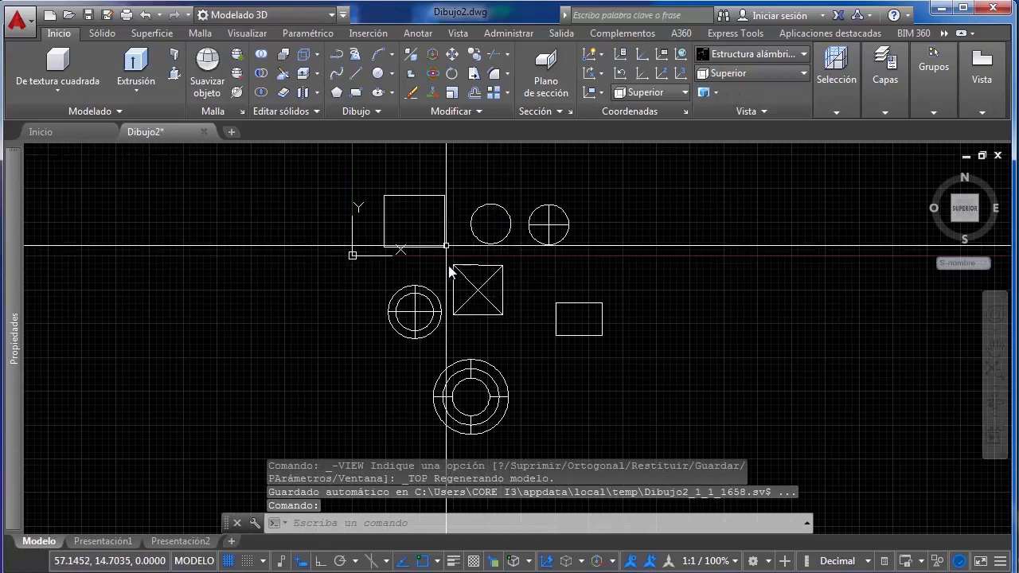
Set the model view to the predefined Inferior view and examine the solids from below
{"action": "left_click", "coordinate": [774, 73]}
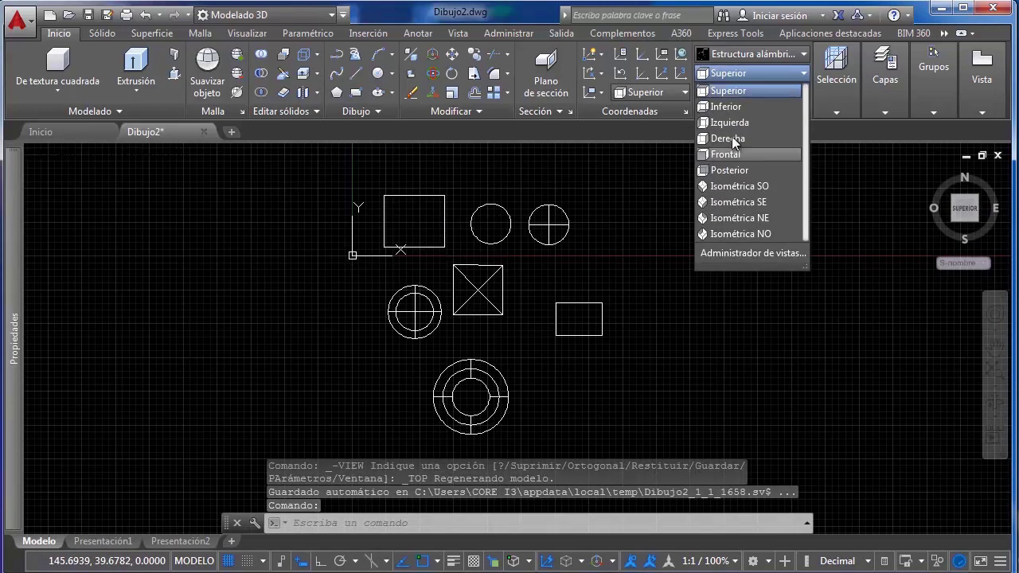
{"action": "left_click", "coordinate": [724, 107]}
{"action": "scroll", "coordinate": [657, 291], "scroll_direction": "down", "scroll_amount": 4}
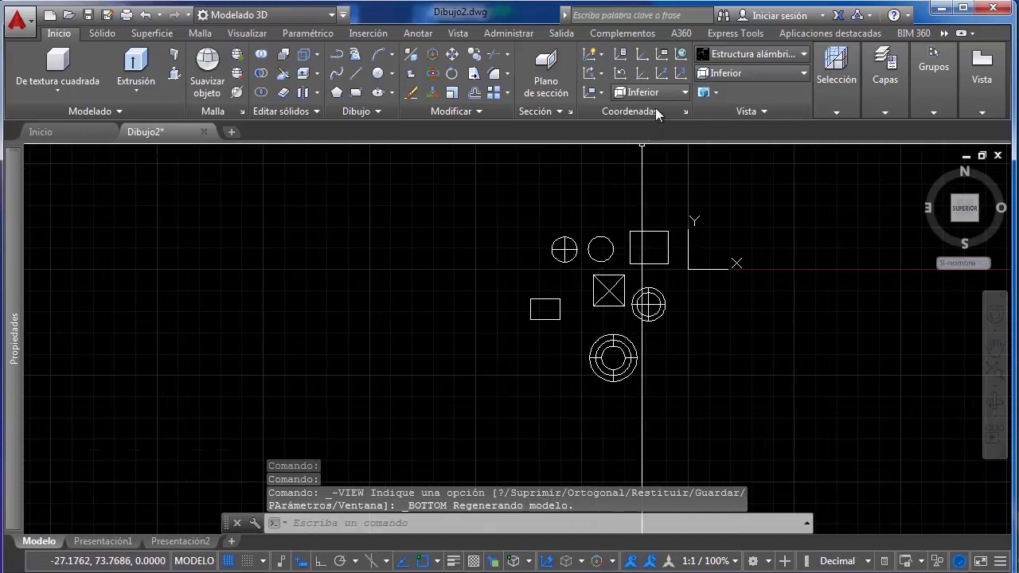
Set the model view to the predefined Izquierda view and examine the side profiles of the solids
{"action": "left_click", "coordinate": [740, 72]}
{"action": "left_click", "coordinate": [740, 73]}
{"action": "left_click", "coordinate": [741, 76]}
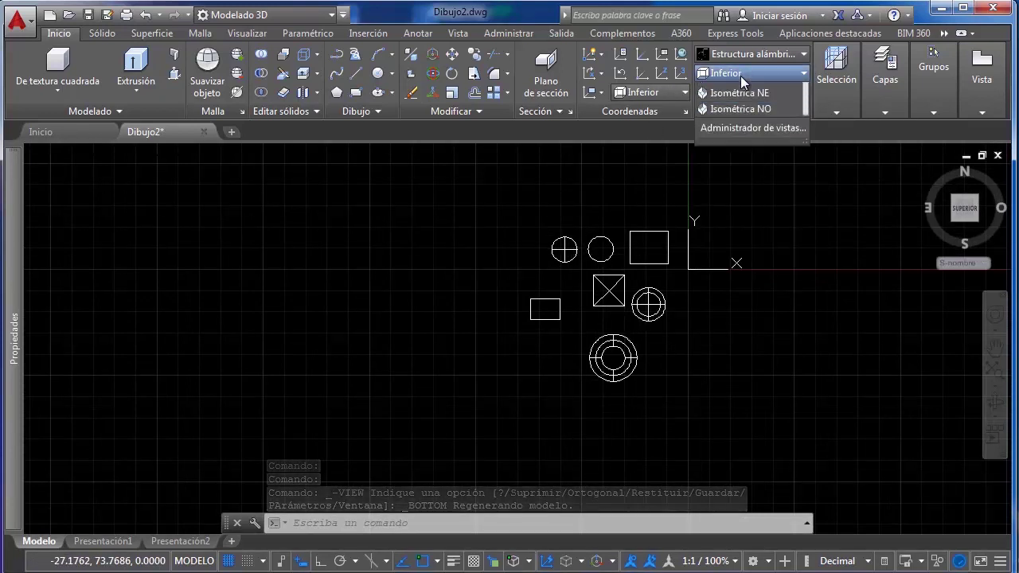
{"action": "left_click", "coordinate": [729, 123]}
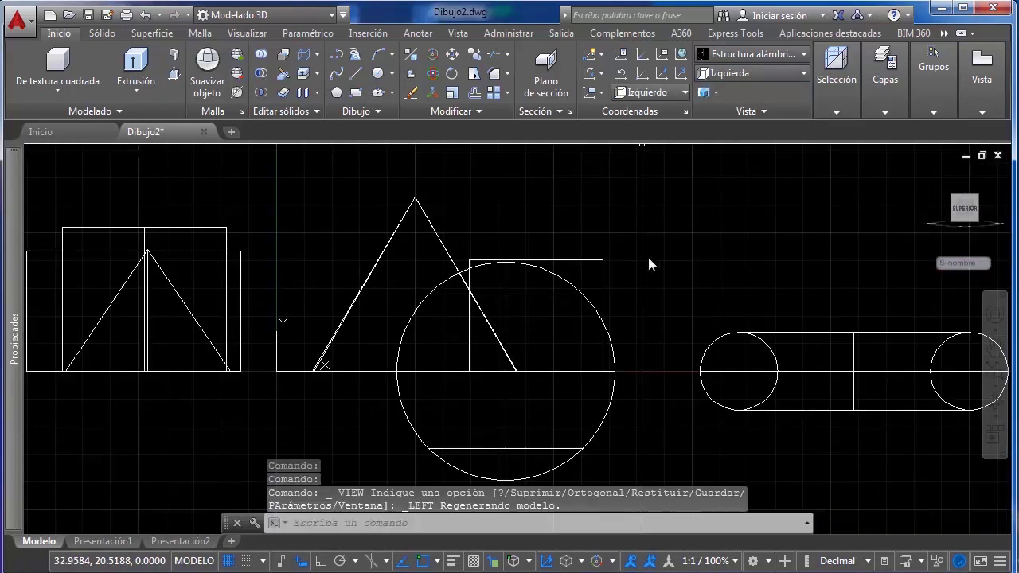
{"action": "scroll", "coordinate": [749, 298], "scroll_direction": "up", "scroll_amount": 4}
{"action": "scroll", "coordinate": [338, 285], "scroll_direction": "down", "scroll_amount": 4}
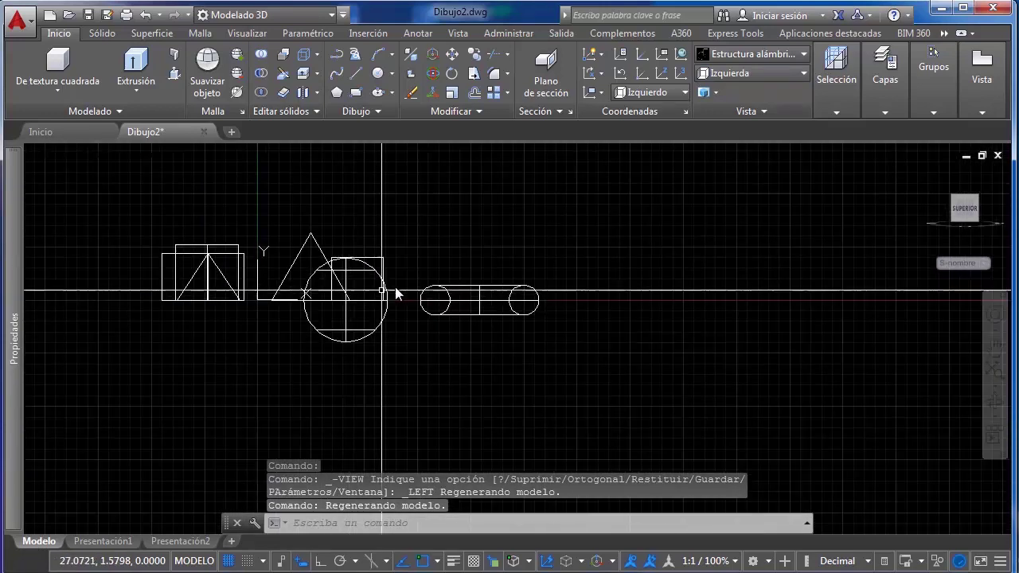
{"action": "scroll", "coordinate": [594, 169], "scroll_direction": "up", "scroll_amount": 2}
Restore the Superior view and draw a large flat rectangle on the positive X side, clear of the solids
{"action": "left_click", "coordinate": [727, 73]}
{"action": "left_click", "coordinate": [731, 91]}
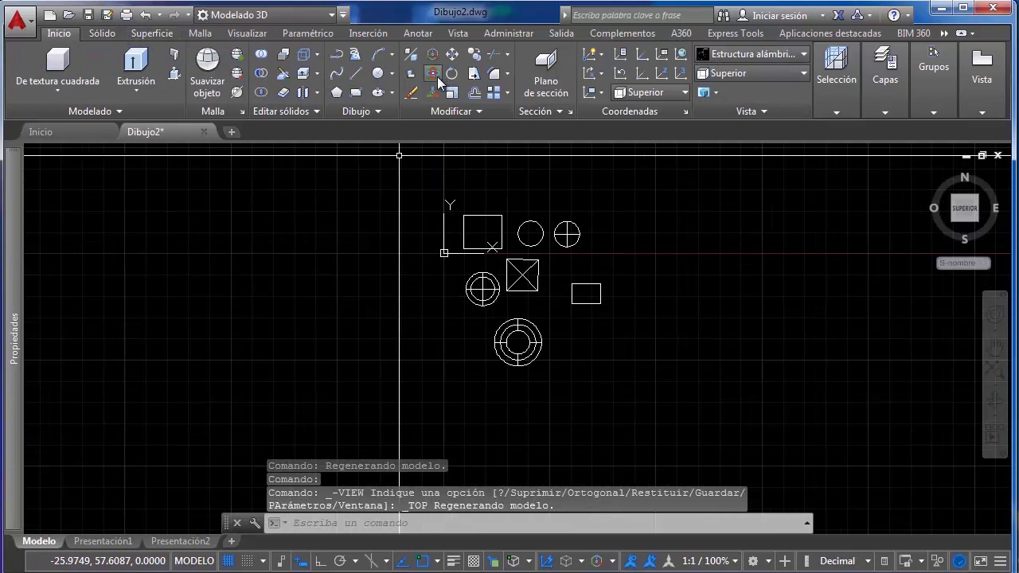
{"action": "left_click", "coordinate": [356, 93]}
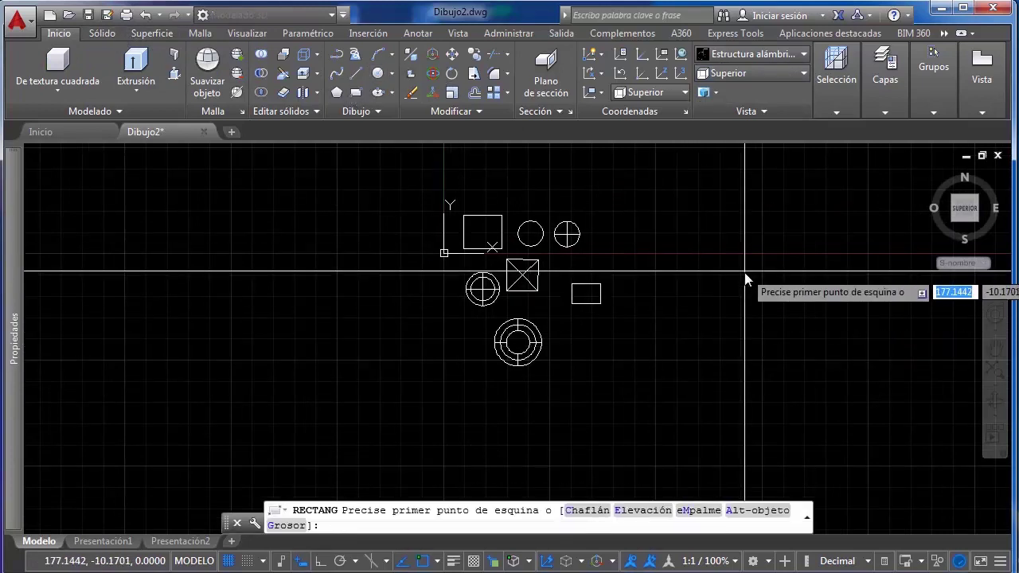
{"action": "left_click", "coordinate": [718, 269]}
{"action": "left_click", "coordinate": [892, 383]}
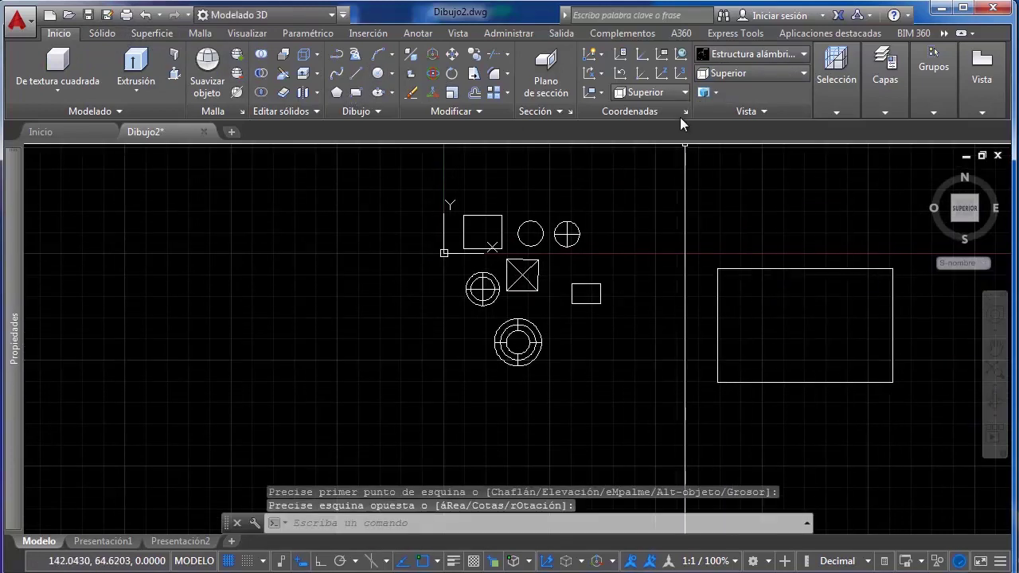
Set the model view to Izquierda and select the new rectangle to examine how it looks edge-on
{"action": "left_click", "coordinate": [726, 80]}
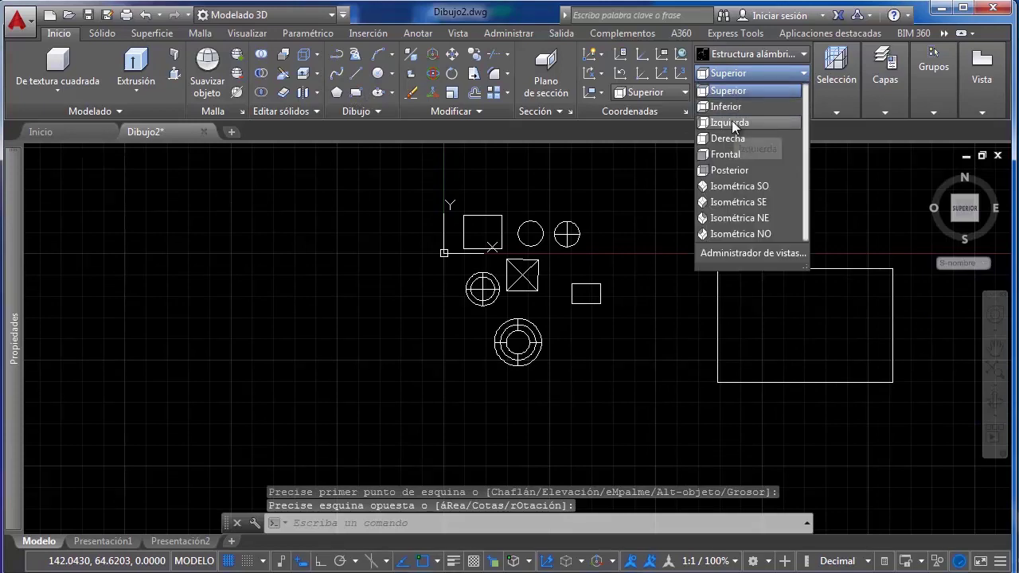
{"action": "left_click", "coordinate": [732, 122]}
{"action": "scroll", "coordinate": [723, 266], "scroll_direction": "down", "scroll_amount": 4}
{"action": "scroll", "coordinate": [629, 273], "scroll_direction": "up", "scroll_amount": 2}
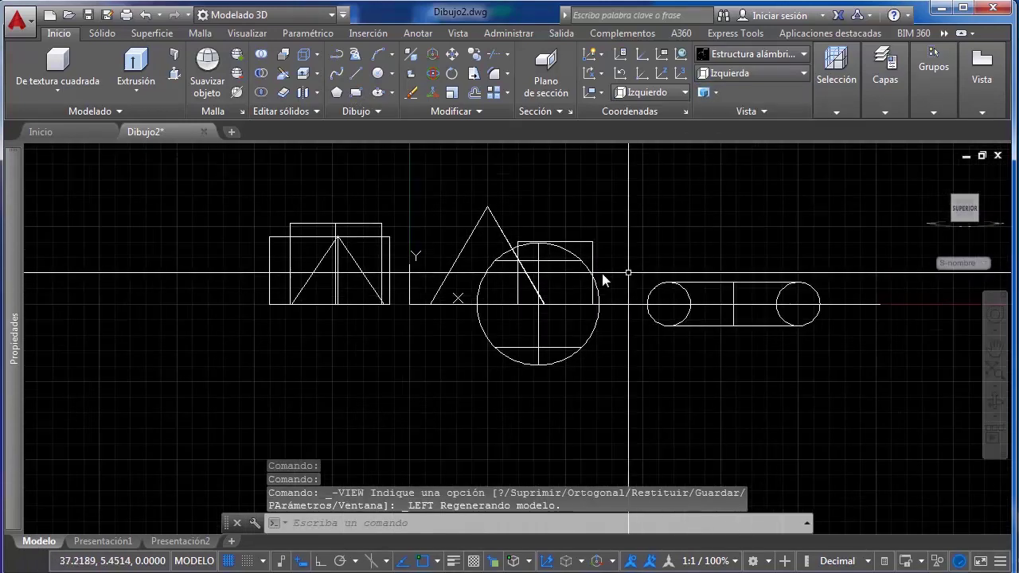
{"action": "left_click", "coordinate": [618, 304]}
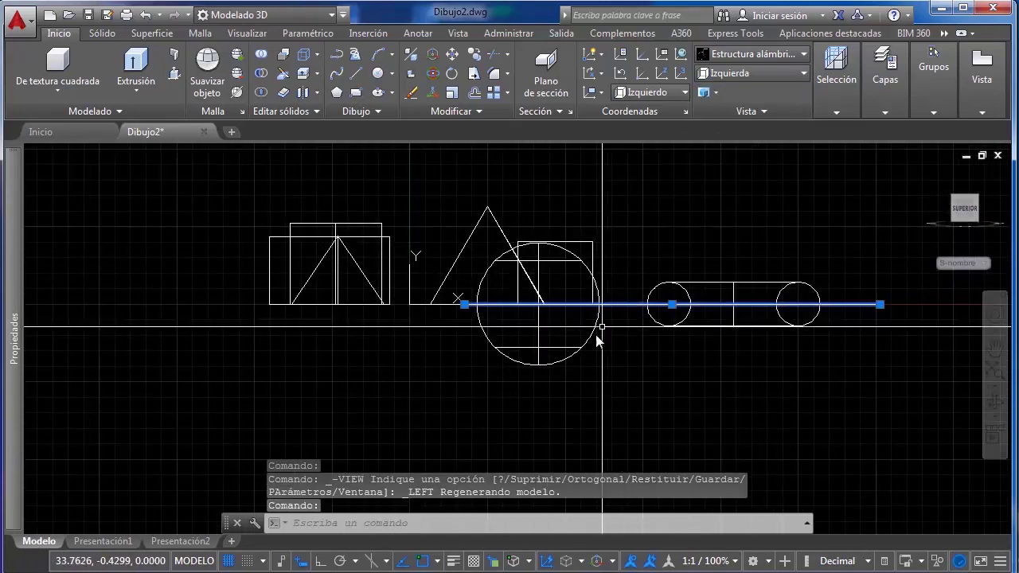
{"action": "scroll", "coordinate": [649, 318], "scroll_direction": "down", "scroll_amount": 3}
{"action": "scroll", "coordinate": [683, 303], "scroll_direction": "up", "scroll_amount": 4}
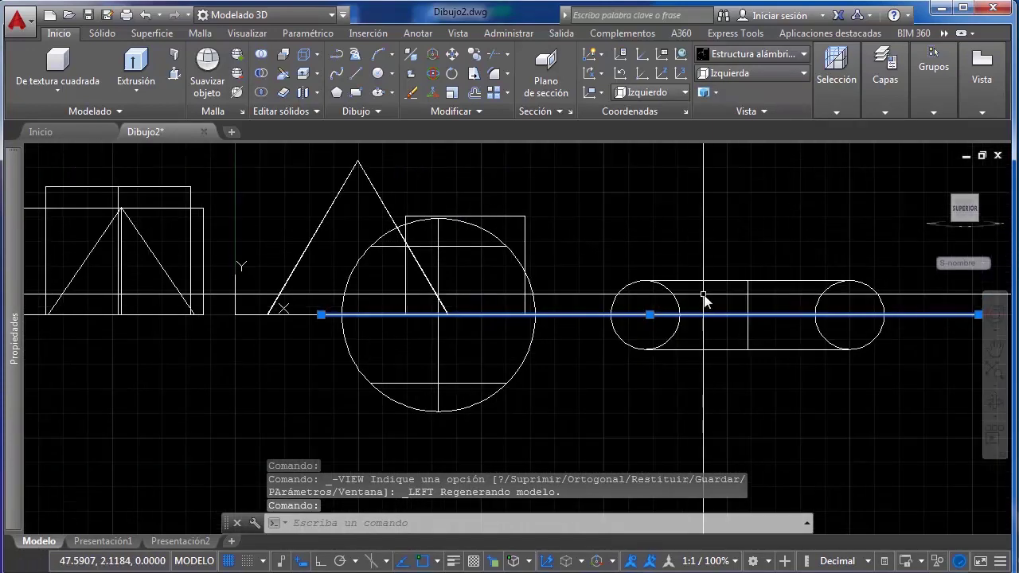
{"action": "key", "text": "Escape"}
Select the torus in the Izquierda view to examine its side profile
{"action": "left_click", "coordinate": [713, 286]}
{"action": "key", "text": "Escape"}
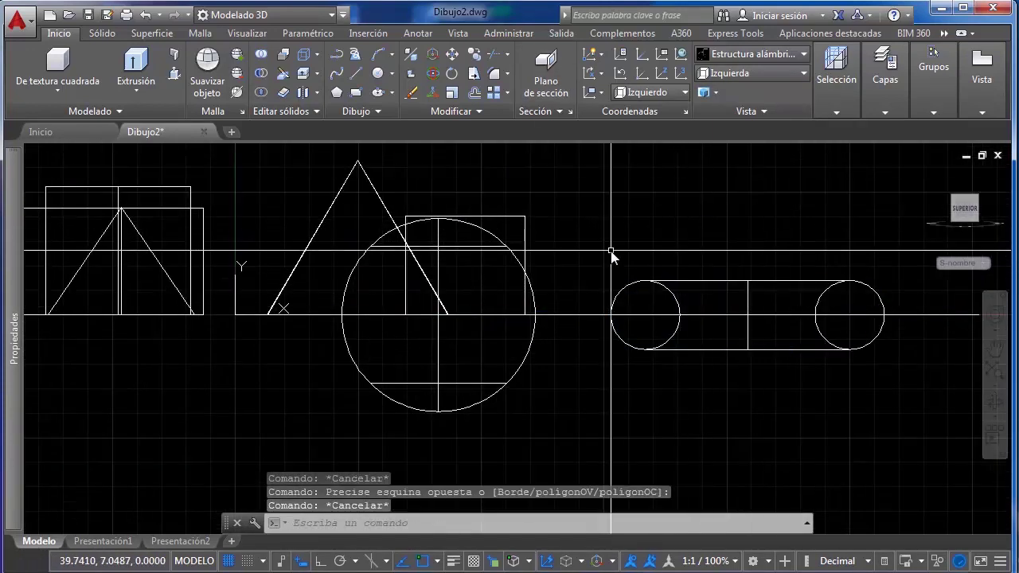
{"action": "left_click", "coordinate": [709, 278]}
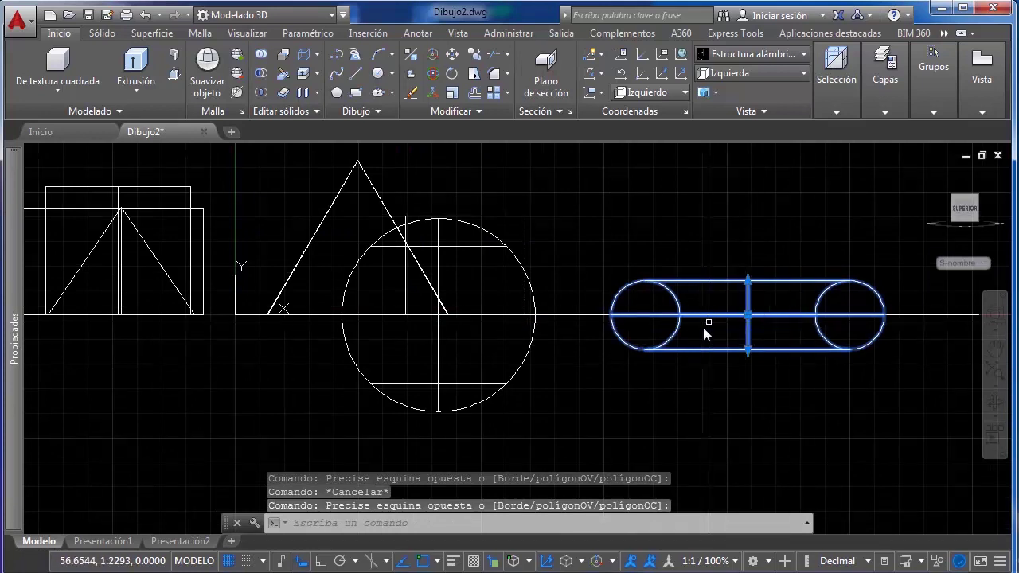
{"action": "key", "text": "Escape"}
Select the wedge and the pyramid in the Izquierda view to examine their heights
{"action": "left_click", "coordinate": [525, 253]}
{"action": "key", "text": "Escape"}
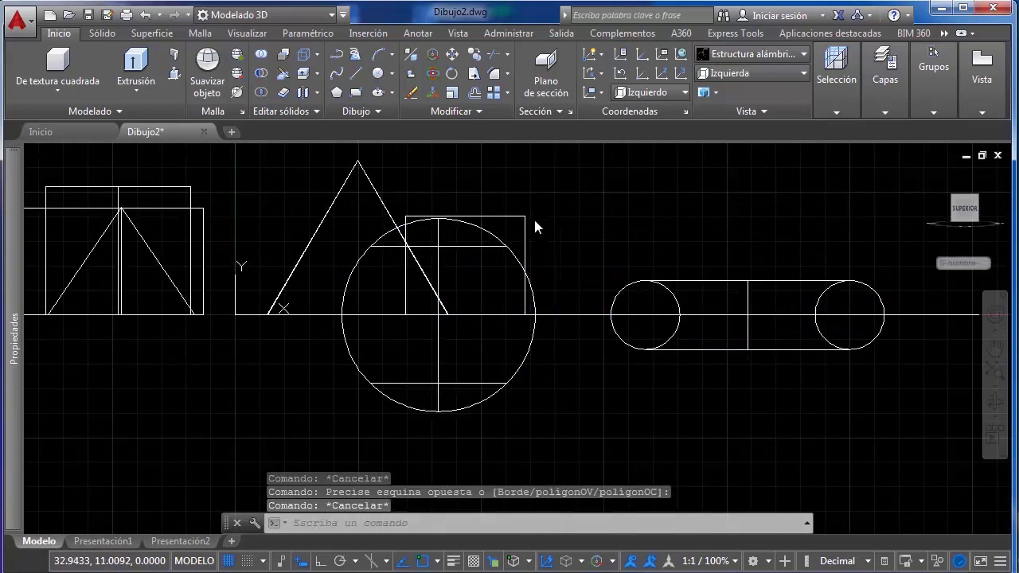
{"action": "left_click", "coordinate": [533, 223]}
{"action": "key", "text": "Escape"}
{"action": "left_click", "coordinate": [512, 253]}
{"action": "key", "text": "Escape"}
{"action": "left_click", "coordinate": [564, 219]}
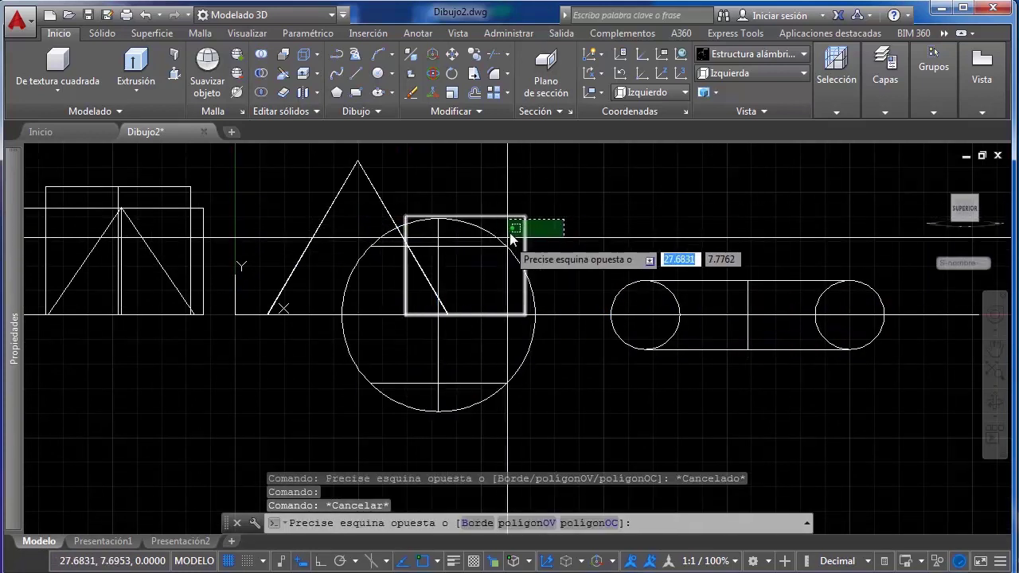
{"action": "left_click", "coordinate": [507, 236]}
{"action": "key", "text": "Escape"}
{"action": "left_click", "coordinate": [422, 204]}
{"action": "left_click", "coordinate": [357, 209]}
{"action": "key", "text": "Escape"}
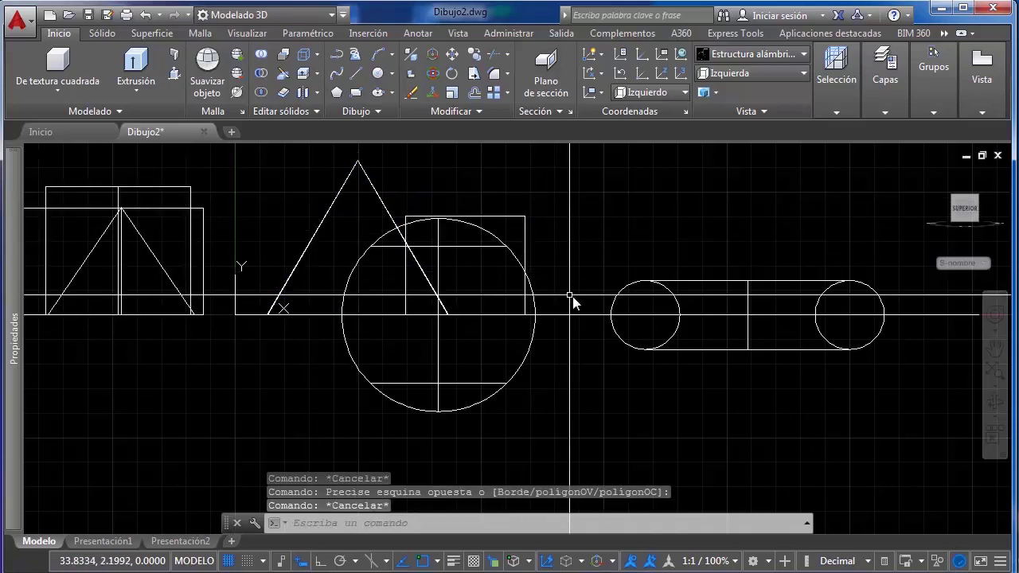
Select the flat rectangle again to compare its edge-on profile with the solids
{"action": "left_click", "coordinate": [573, 315]}
{"action": "scroll", "coordinate": [641, 327], "scroll_direction": "down", "scroll_amount": 4}
{"action": "scroll", "coordinate": [641, 319], "scroll_direction": "up", "scroll_amount": 2}
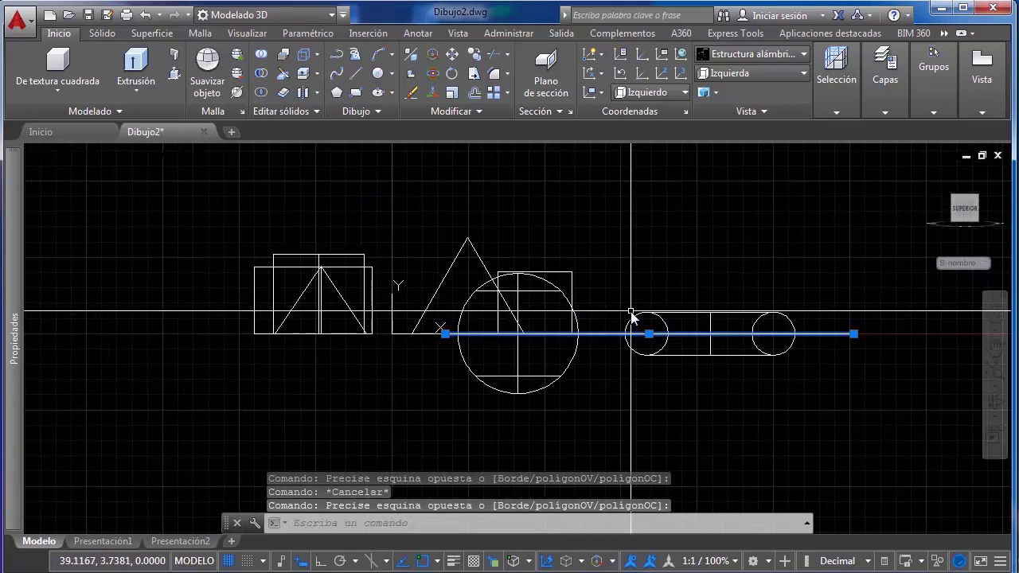
{"action": "key", "text": "Escape"}
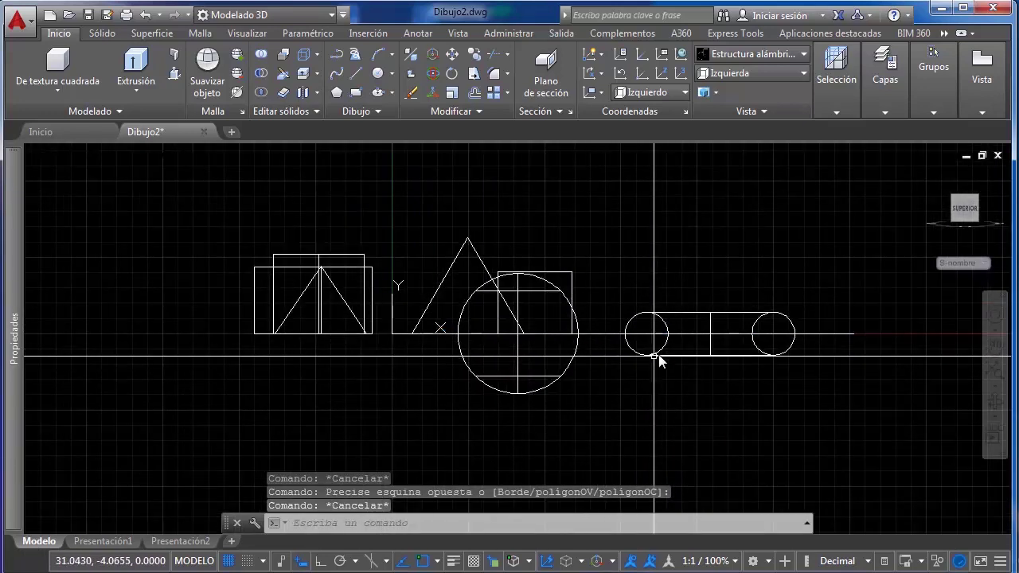
Set the model view to the predefined Derecha view and select the rectangle to examine its profile
{"action": "left_click", "coordinate": [788, 75]}
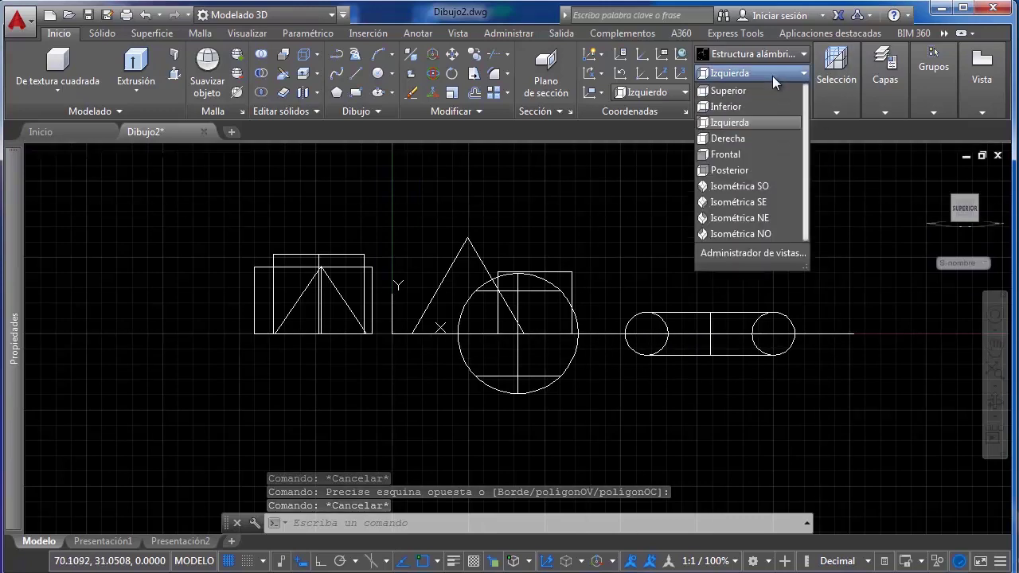
{"action": "left_click", "coordinate": [728, 127]}
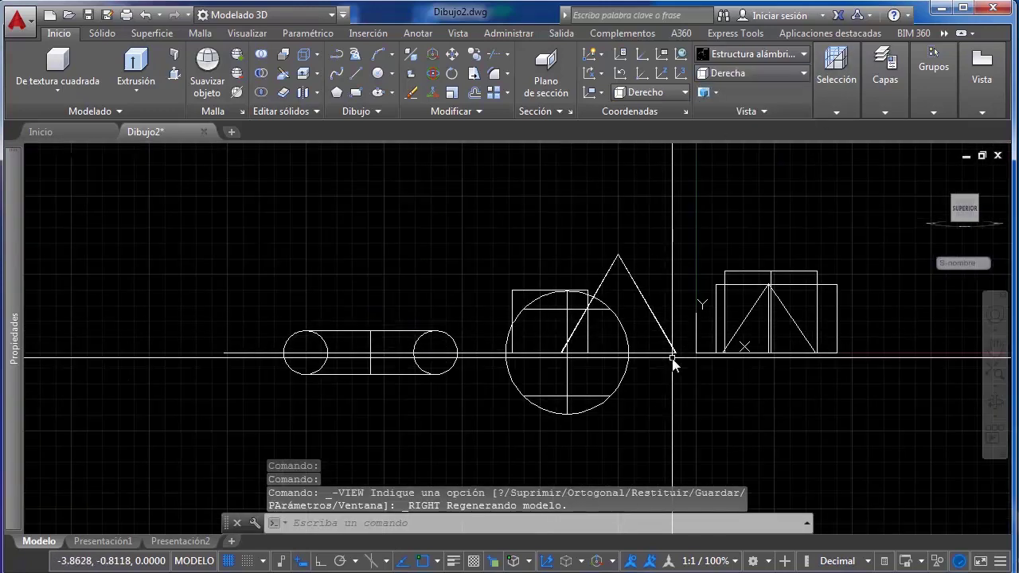
{"action": "scroll", "coordinate": [672, 357], "scroll_direction": "down", "scroll_amount": 2}
{"action": "left_click", "coordinate": [401, 349]}
{"action": "left_click", "coordinate": [396, 365]}
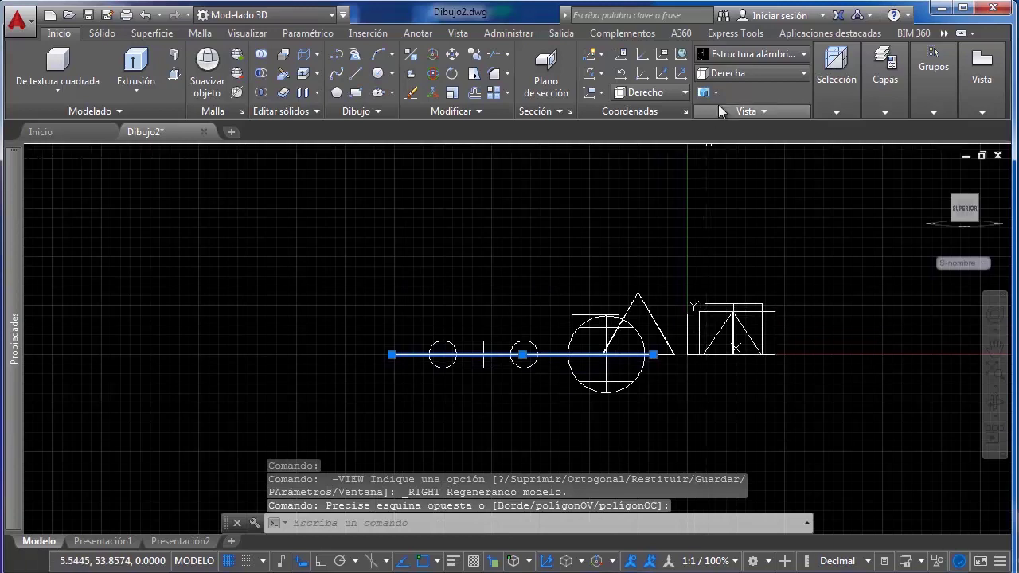
{"action": "key", "text": "Escape"}
Set the model view to the predefined Frontal view and select the rectangle to examine its profile
{"action": "left_click", "coordinate": [741, 74]}
{"action": "left_click", "coordinate": [744, 151]}
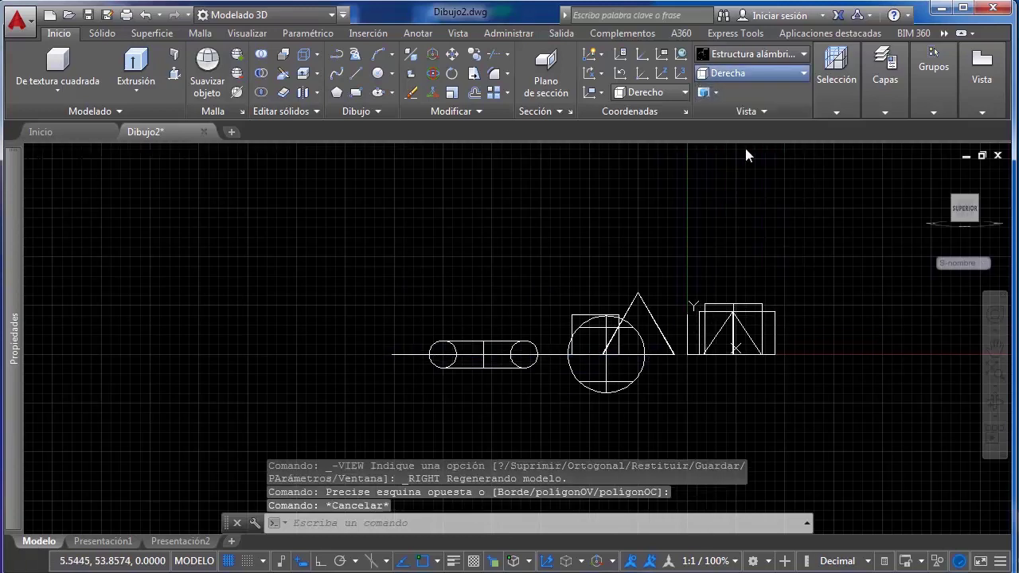
{"action": "scroll", "coordinate": [571, 315], "scroll_direction": "down", "scroll_amount": 2}
{"action": "left_click", "coordinate": [674, 320]}
{"action": "left_click", "coordinate": [666, 392]}
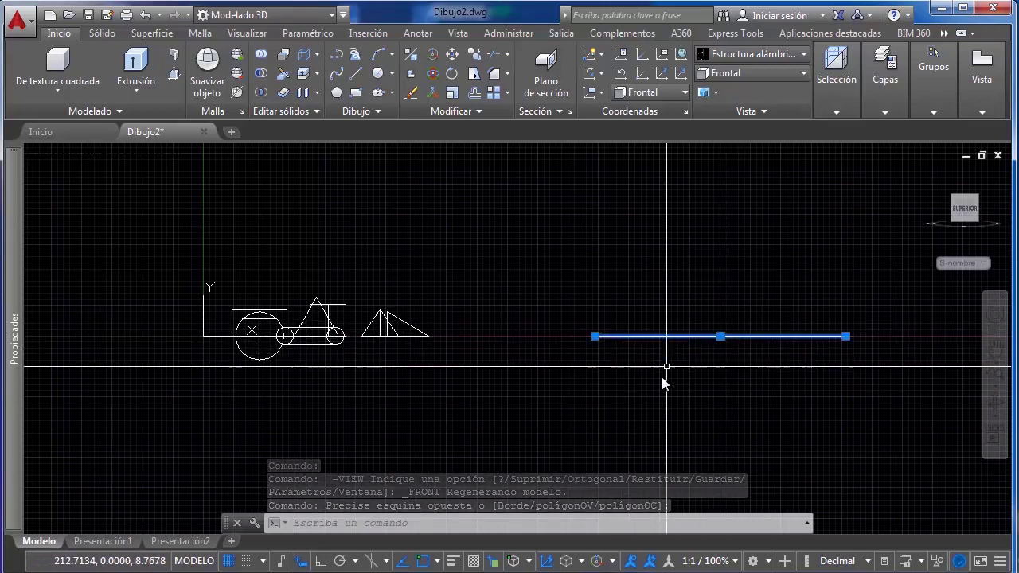
{"action": "key", "text": "Escape"}
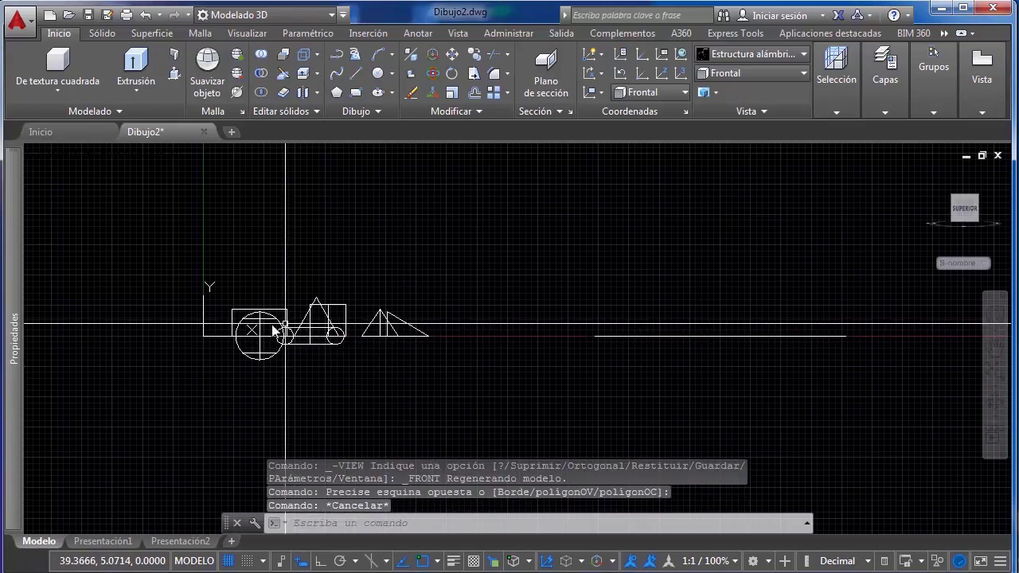
View the model from the predefined Posterior view and from the Isométrica SO view
{"action": "left_click", "coordinate": [722, 74]}
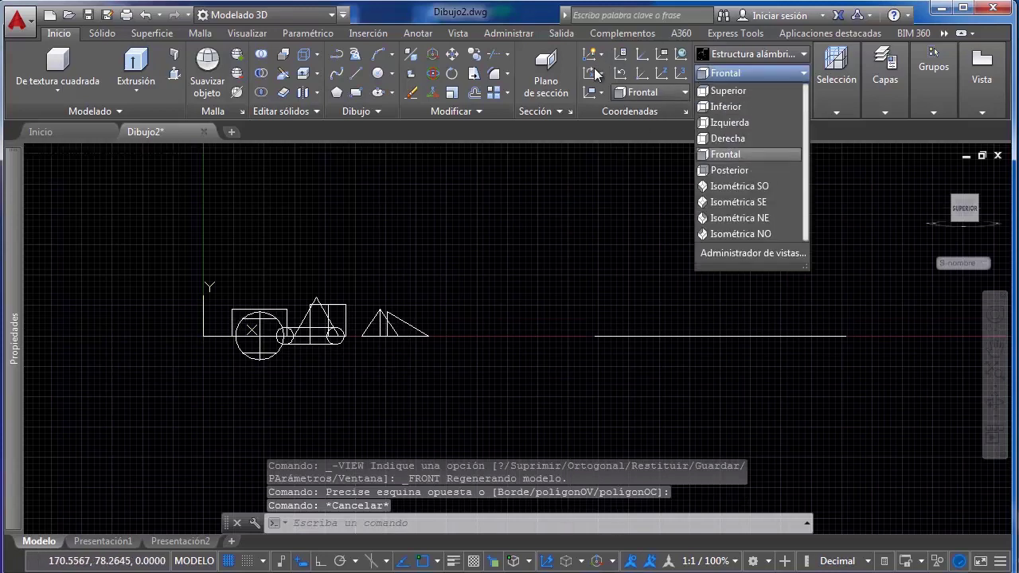
{"action": "left_click", "coordinate": [752, 169]}
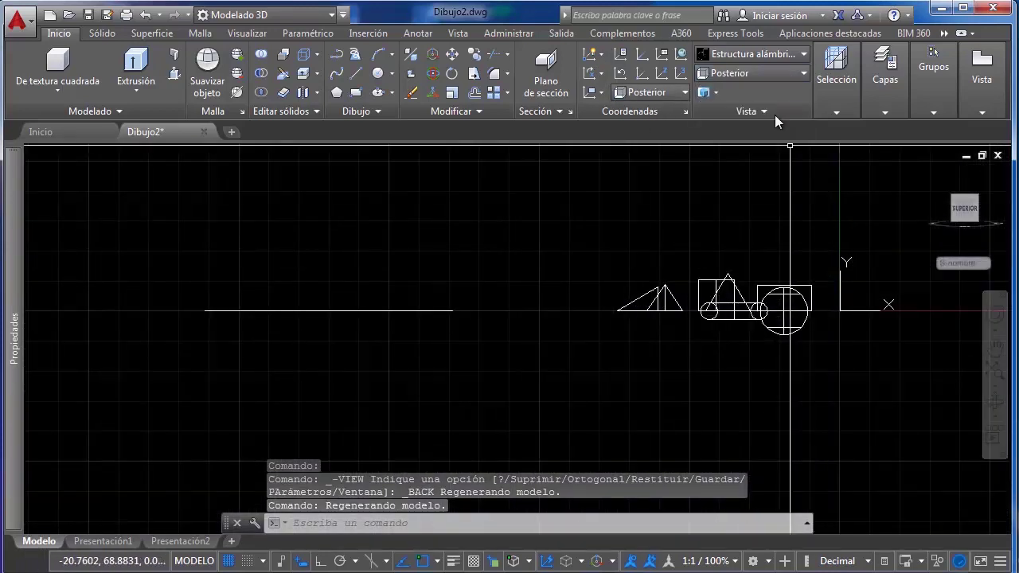
{"action": "left_click", "coordinate": [713, 73]}
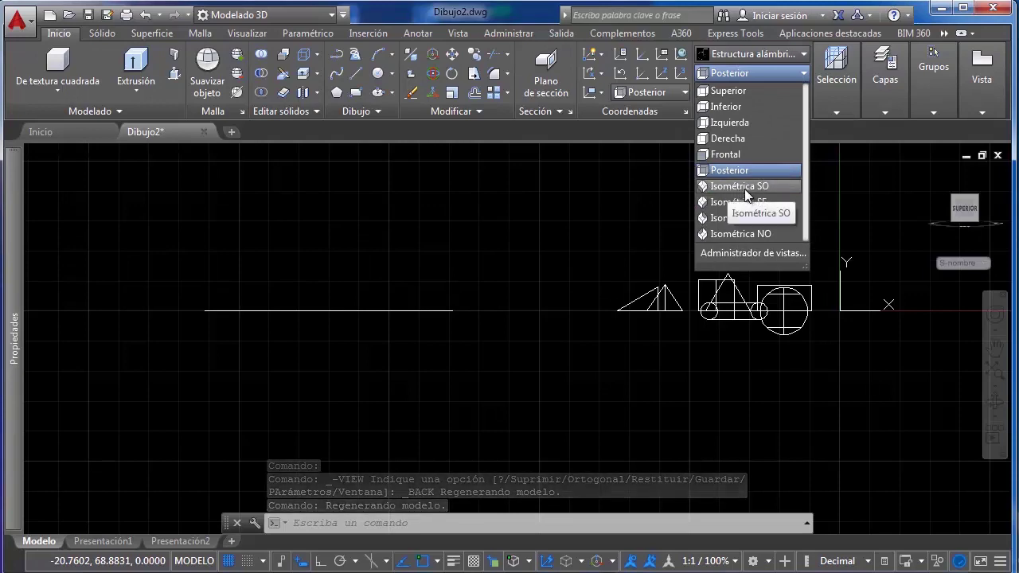
{"action": "left_click", "coordinate": [745, 186]}
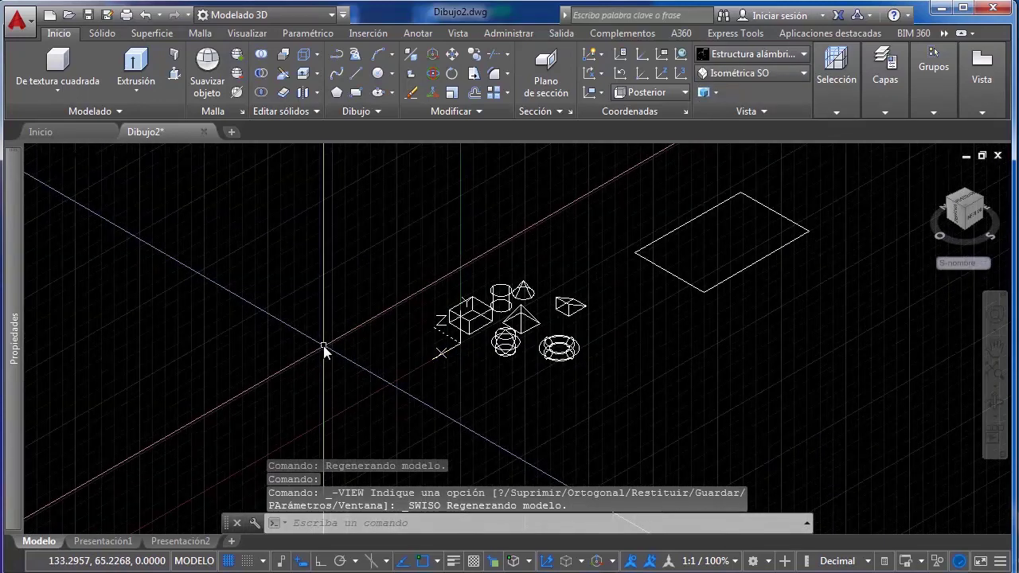
{"action": "scroll", "coordinate": [553, 340], "scroll_direction": "up", "scroll_amount": 4}
{"action": "scroll", "coordinate": [546, 250], "scroll_direction": "down", "scroll_amount": 4}
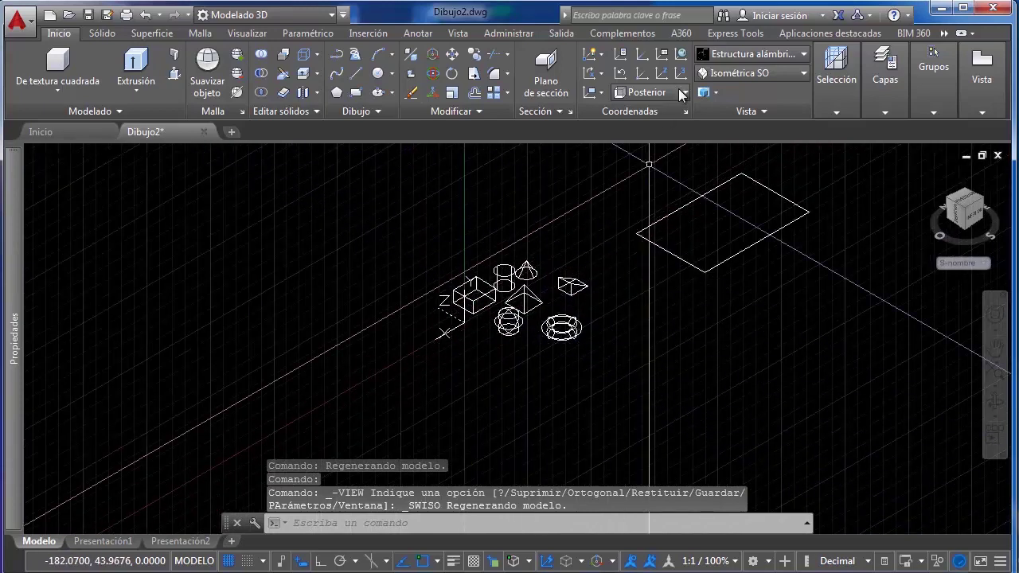
Cycle the model view through Isométrica SE, Isométrica NE and Isométrica NO
{"action": "left_click", "coordinate": [729, 73]}
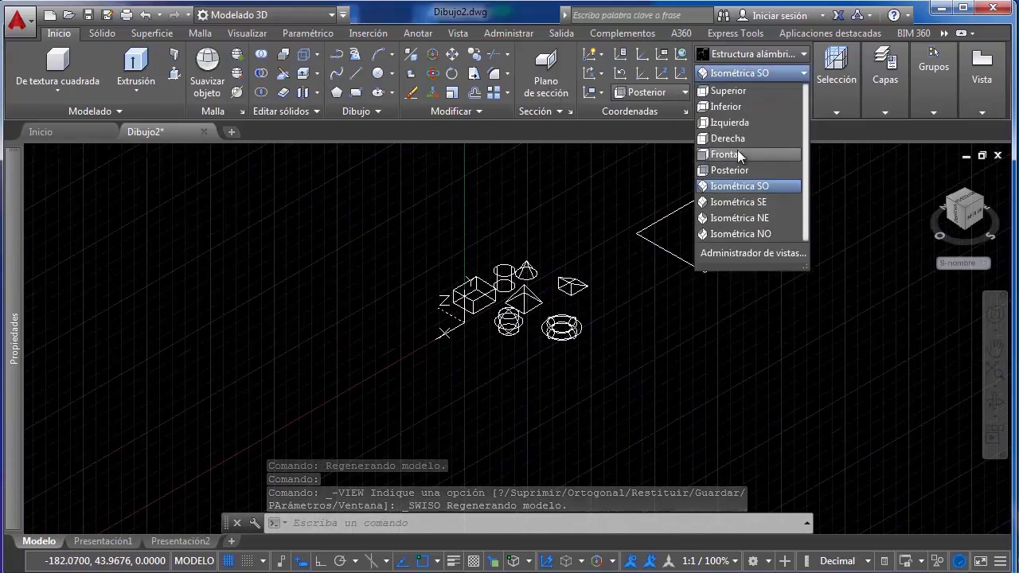
{"action": "left_click", "coordinate": [754, 200]}
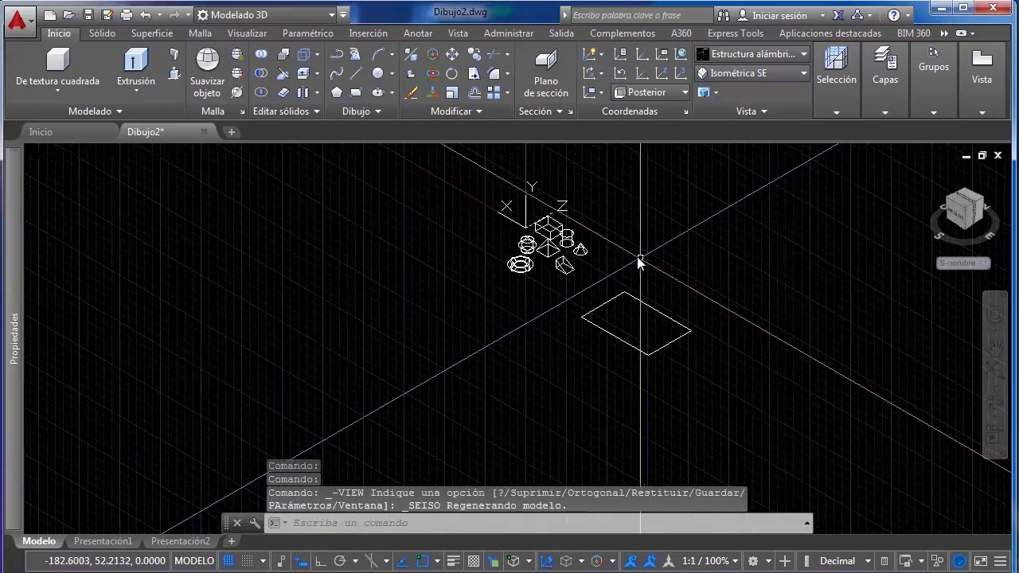
{"action": "left_click", "coordinate": [767, 70]}
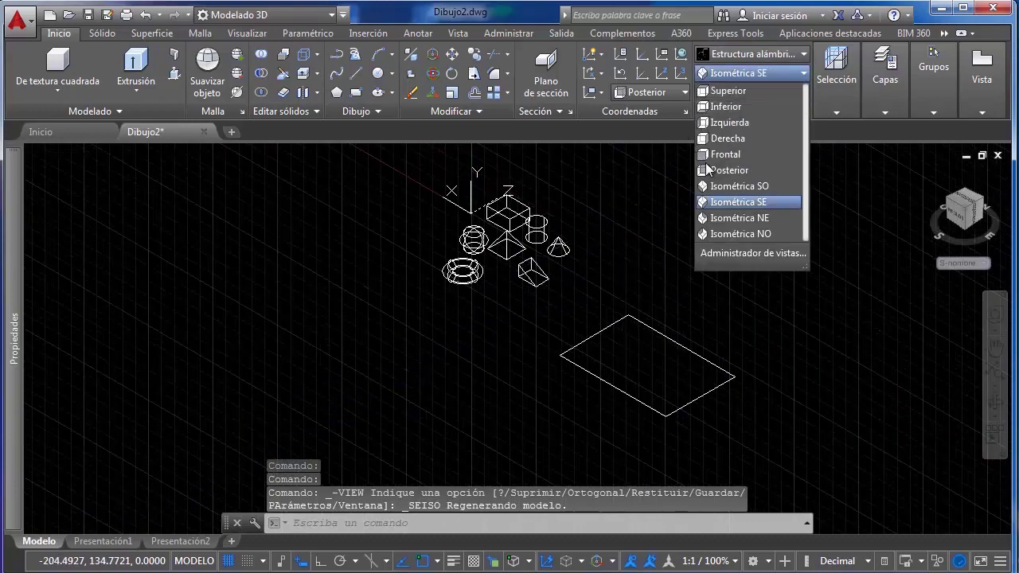
{"action": "left_click", "coordinate": [755, 218]}
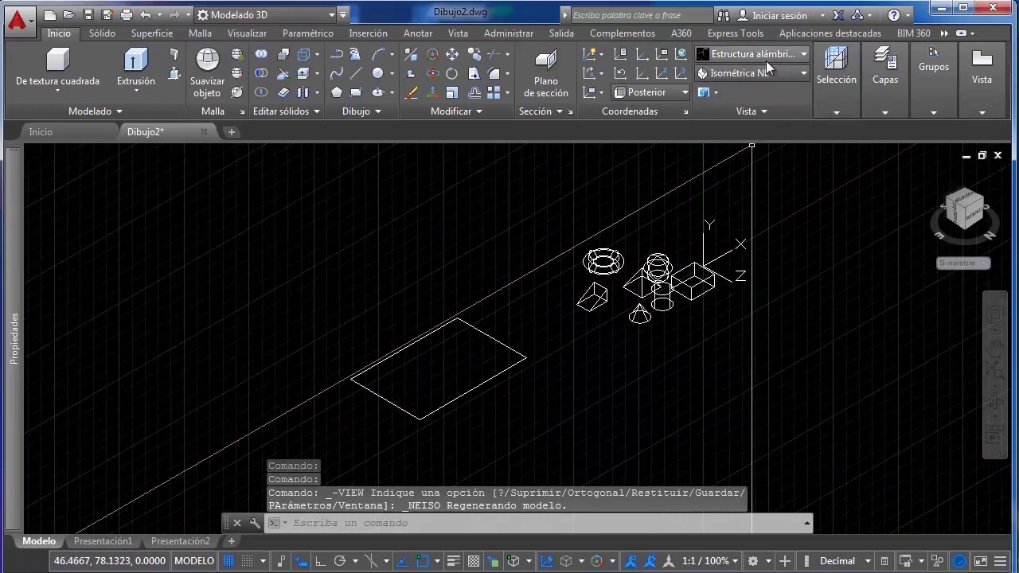
{"action": "left_click", "coordinate": [766, 234]}
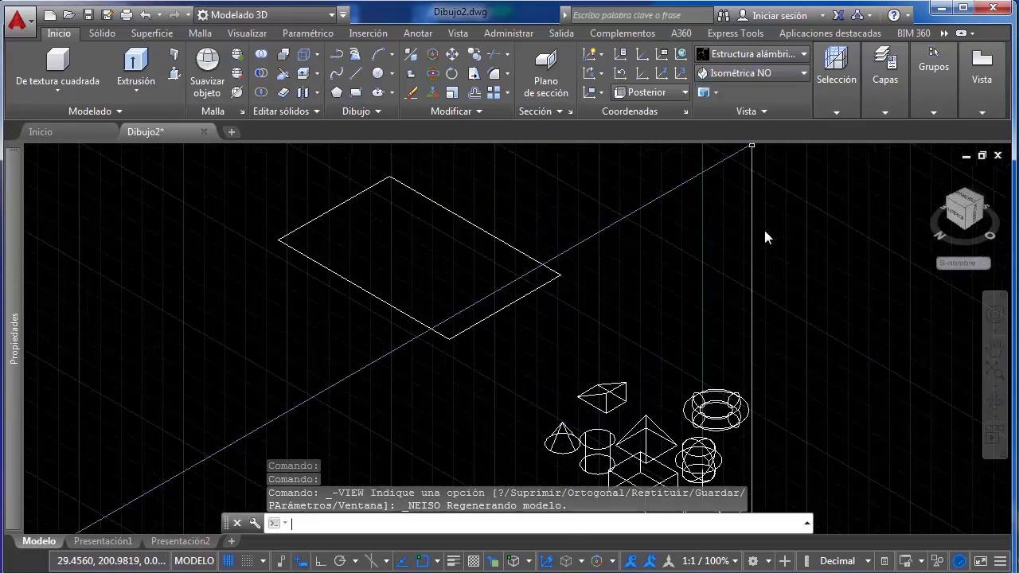
Set the model view to the predefined Isométrica NO view and examine the rectangle and the solids
{"action": "left_click", "coordinate": [763, 73]}
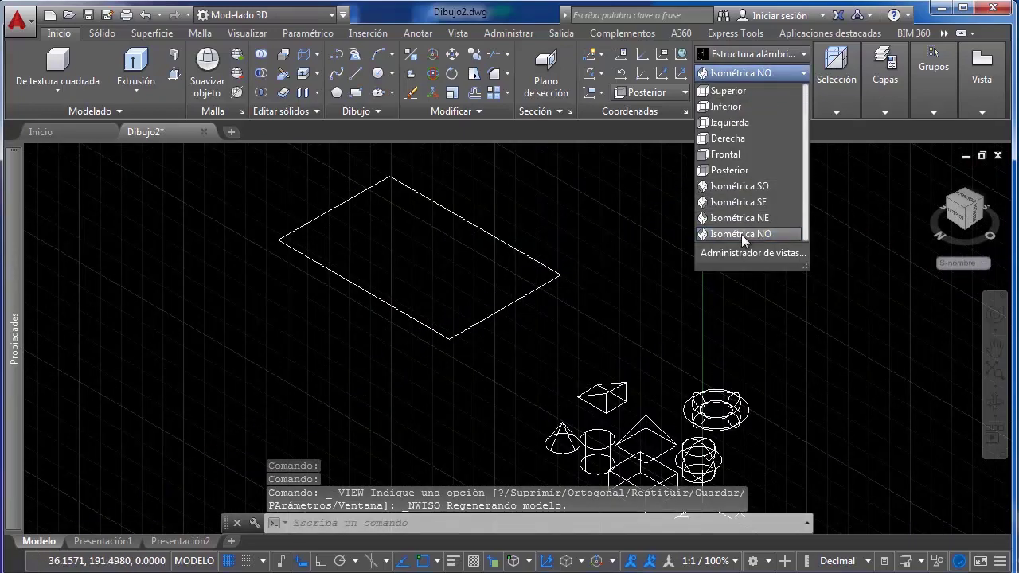
{"action": "left_click", "coordinate": [755, 234]}
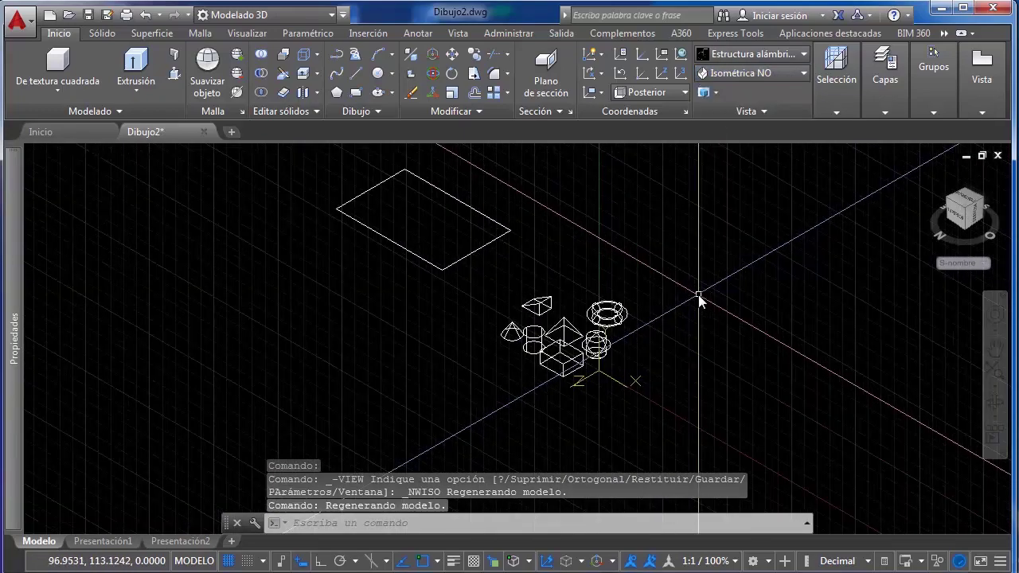
{"action": "scroll", "coordinate": [685, 298], "scroll_direction": "down", "scroll_amount": 3}
{"action": "scroll", "coordinate": [691, 297], "scroll_direction": "up", "scroll_amount": 5}
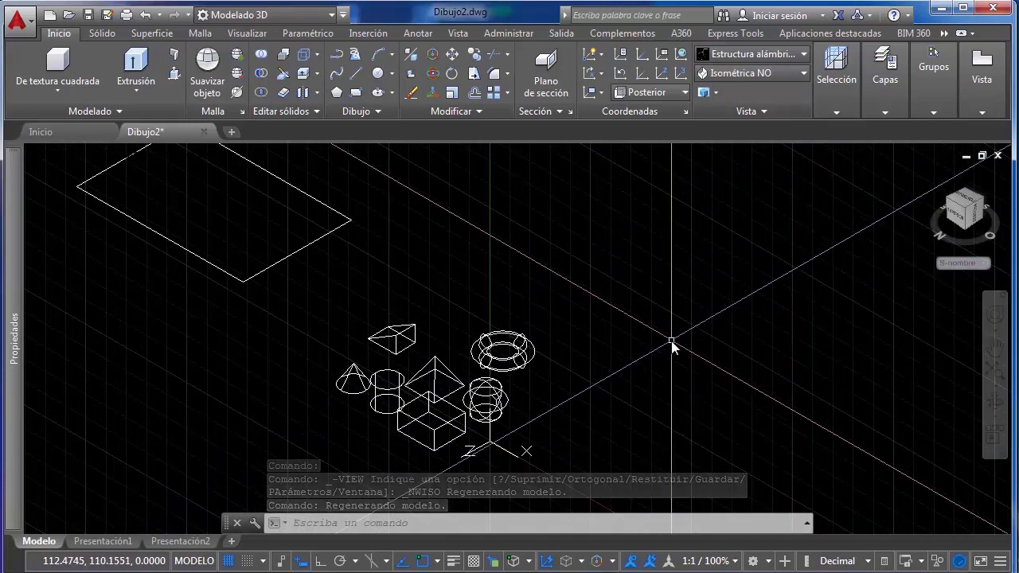
{"action": "scroll", "coordinate": [673, 346], "scroll_direction": "down", "scroll_amount": 2}
Set the model view to the predefined Superior view and orbit it to an oblique 3D angle showing the solids and the rectangle
{"action": "left_click", "coordinate": [773, 75]}
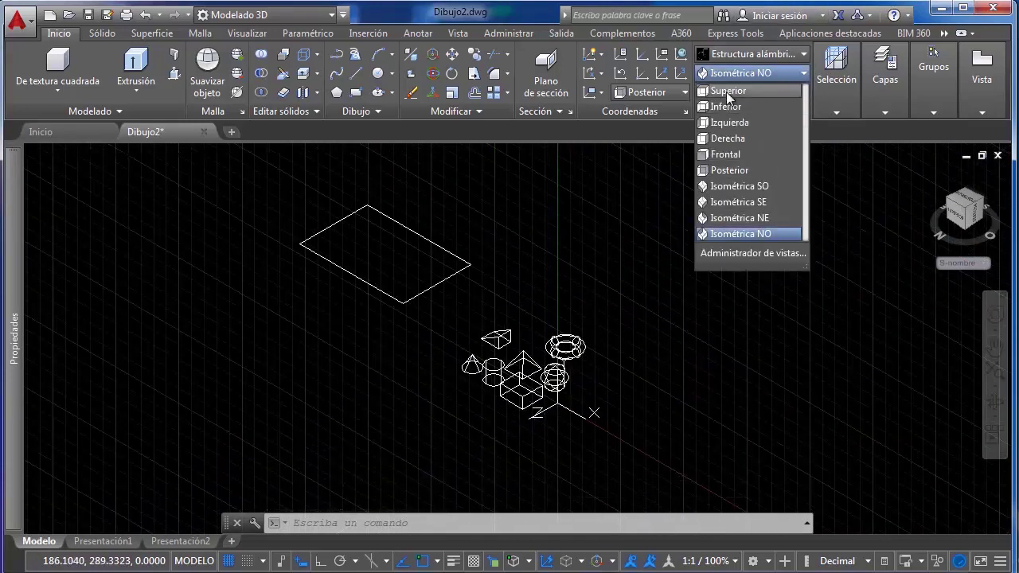
{"action": "left_click", "coordinate": [726, 92]}
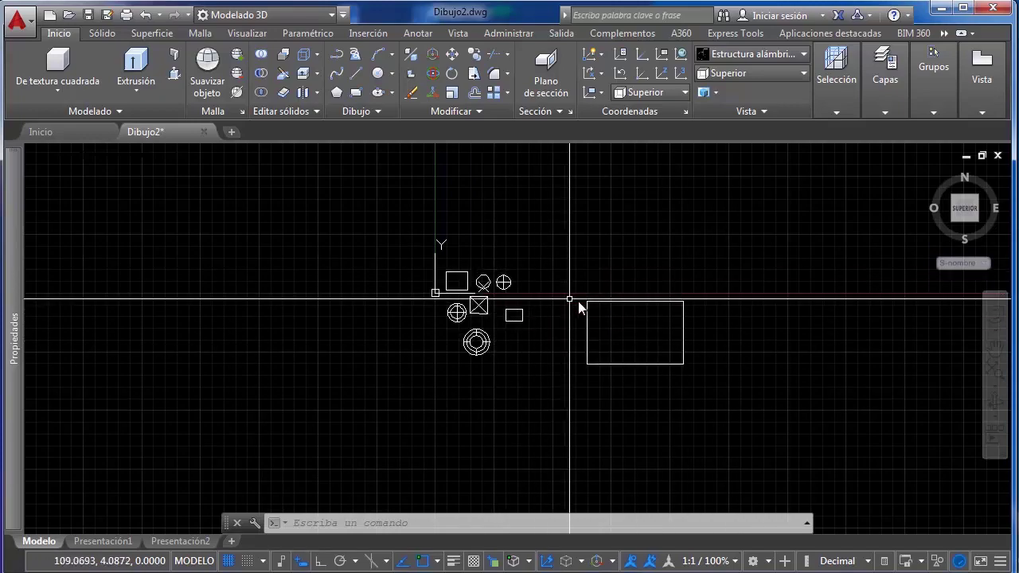
{"action": "middle_click_drag", "start_coordinate": [563, 356], "coordinate": [567, 303], "text": "shift"}
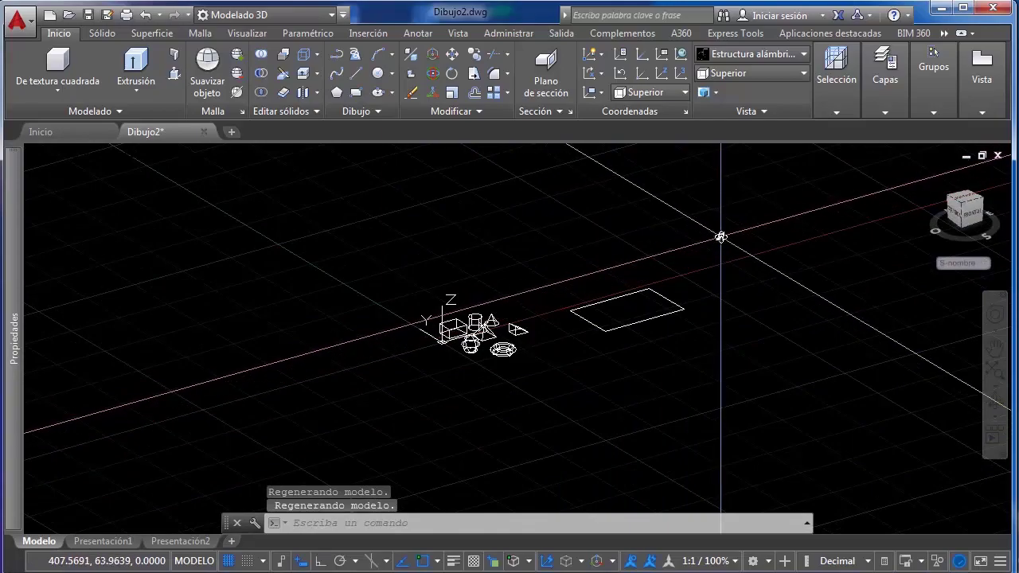
{"action": "middle_click_drag", "start_coordinate": [722, 234], "coordinate": [626, 303]}
{"action": "scroll", "coordinate": [545, 384], "scroll_direction": "up", "scroll_amount": 4}
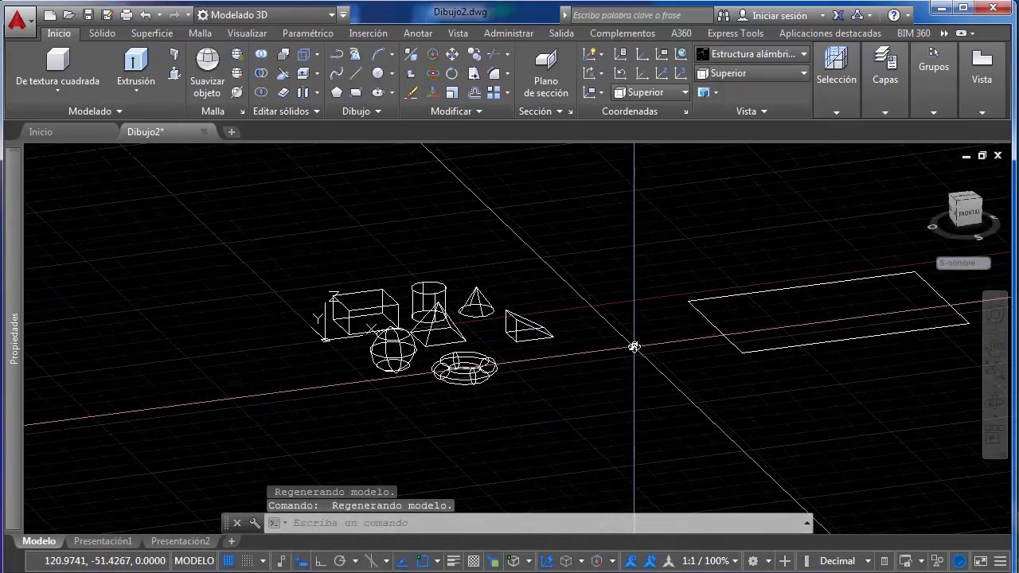
{"action": "mouse_move", "coordinate": [634, 348]}
{"action": "middle_mouse_down", "text": "shift"}
{"action": "mouse_move", "coordinate": [605, 348]}
{"action": "mouse_move", "coordinate": [690, 348]}
{"action": "mouse_move", "coordinate": [651, 341]}
{"action": "middle_mouse_up", "text": "shift"}
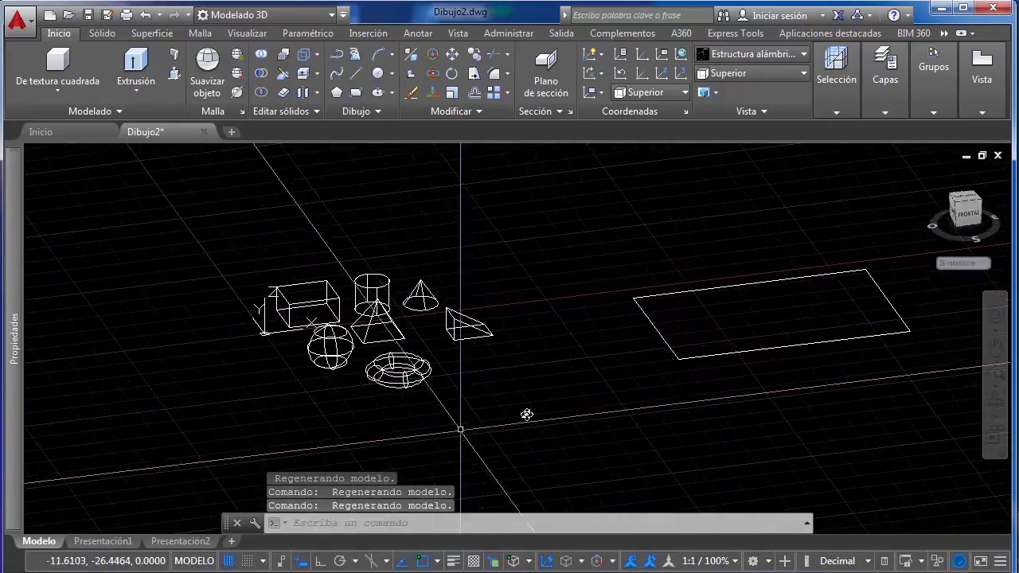
{"action": "middle_click_drag", "start_coordinate": [535, 333], "coordinate": [614, 337]}
Select the flat rectangle to examine it as a 2D object, and clear the selection
{"action": "left_click", "coordinate": [852, 321]}
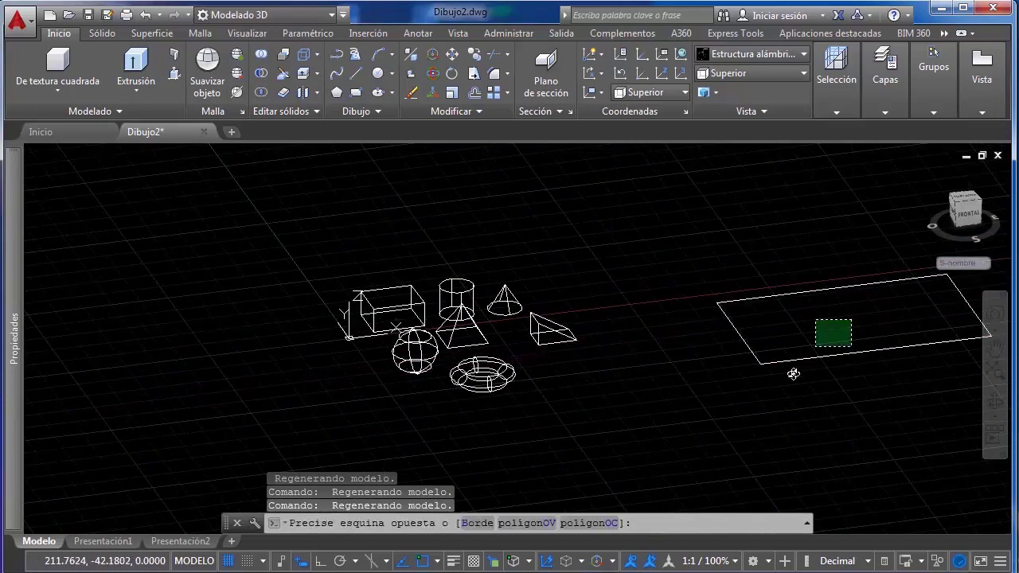
{"action": "left_click", "coordinate": [793, 373]}
{"action": "mouse_move", "coordinate": [12, 366]}
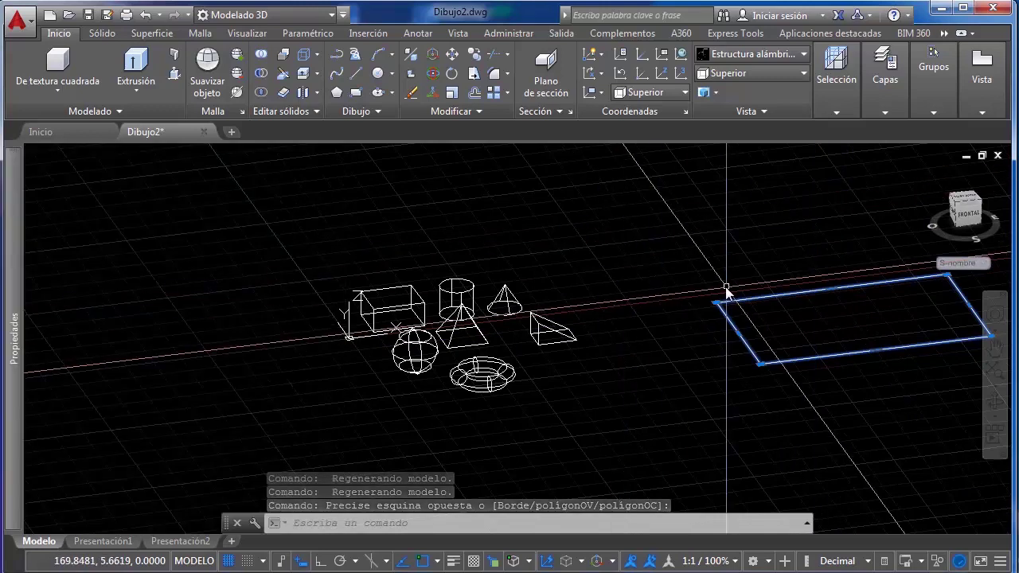
{"action": "key", "text": "Escape"}
Select the box solid, examine its 3D solid properties, and clear the selection
{"action": "left_click", "coordinate": [402, 299]}
{"action": "left_click", "coordinate": [368, 317]}
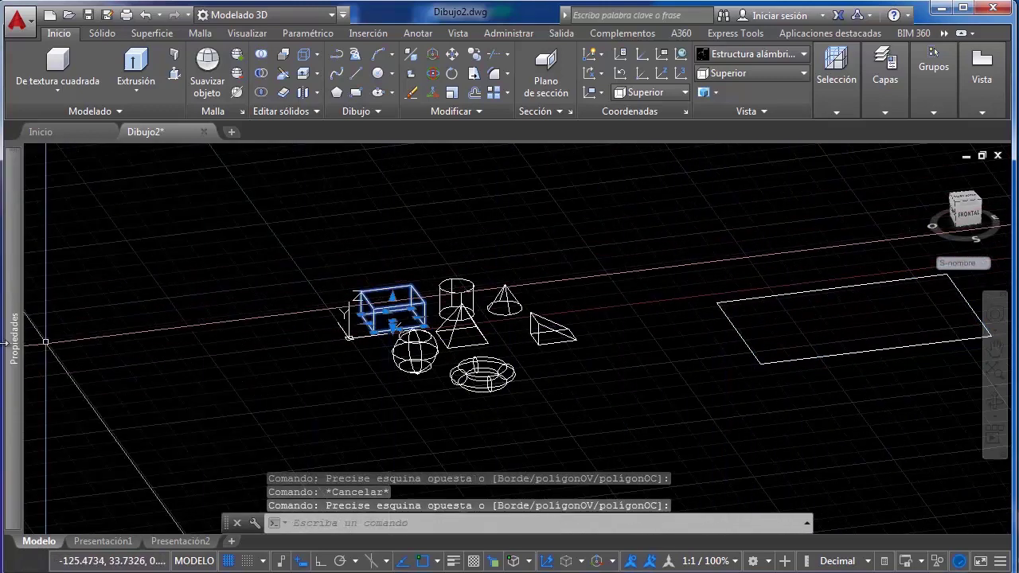
{"action": "mouse_move", "coordinate": [24, 316]}
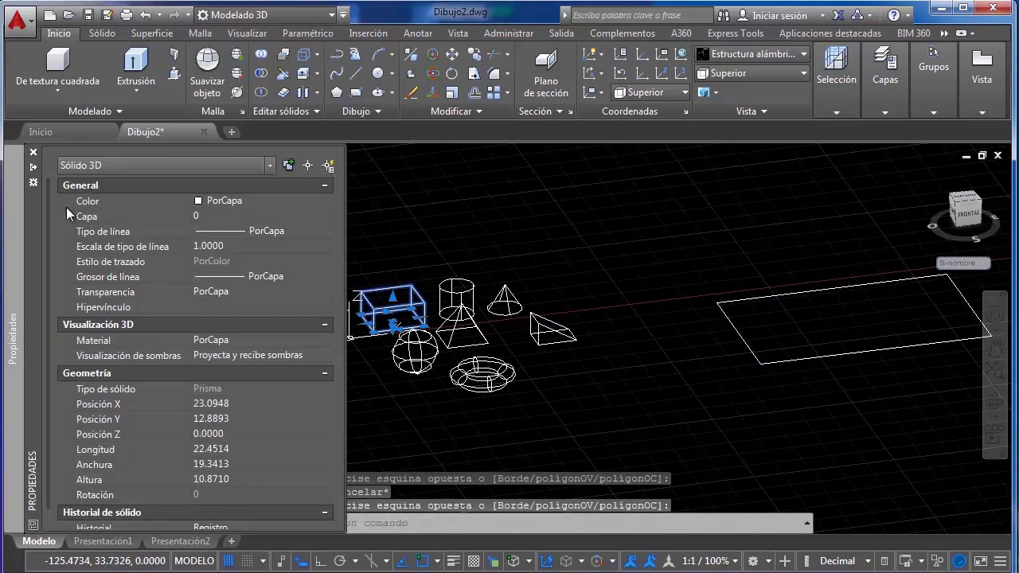
{"action": "key", "text": "Escape"}
Orbit around the group of solids to examine their wireframe display from an oblique angle
{"action": "scroll", "coordinate": [614, 264], "scroll_direction": "down", "scroll_amount": 3}
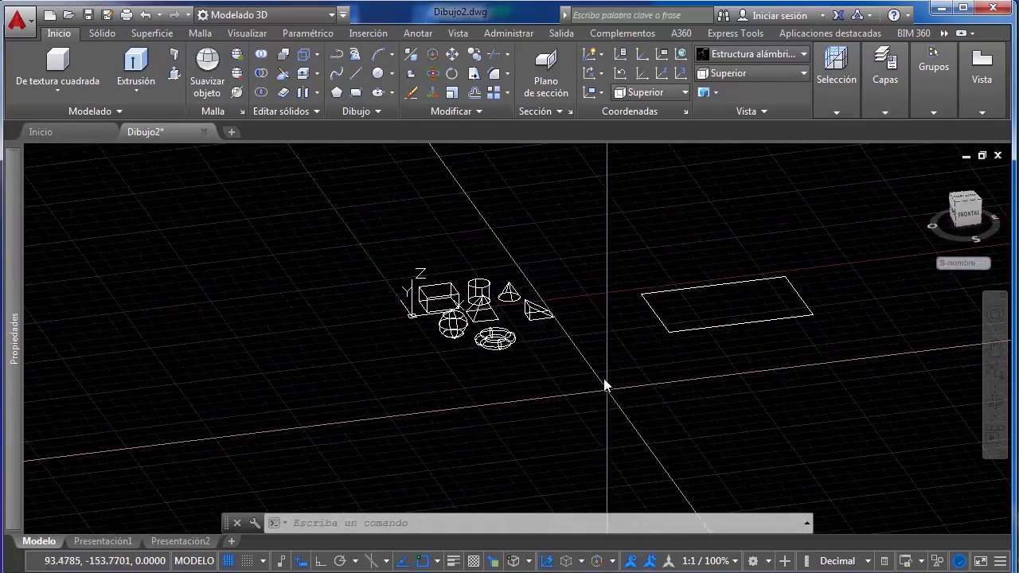
{"action": "middle_click_drag", "start_coordinate": [587, 360], "coordinate": [602, 337], "text": "shift"}
{"action": "scroll", "coordinate": [557, 343], "scroll_direction": "up", "scroll_amount": 5}
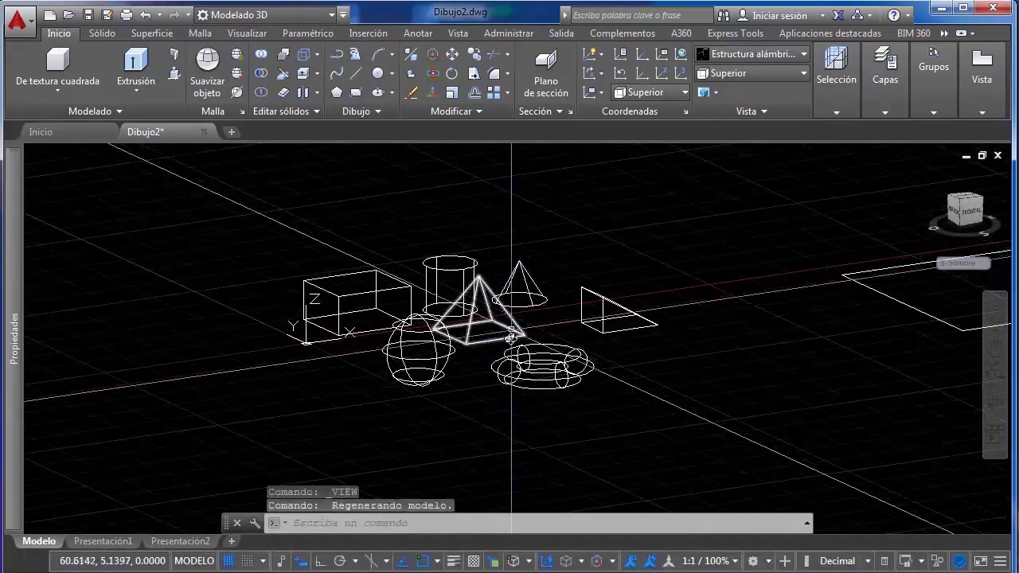
{"action": "middle_click_drag", "start_coordinate": [533, 347], "coordinate": [546, 330], "text": "shift"}
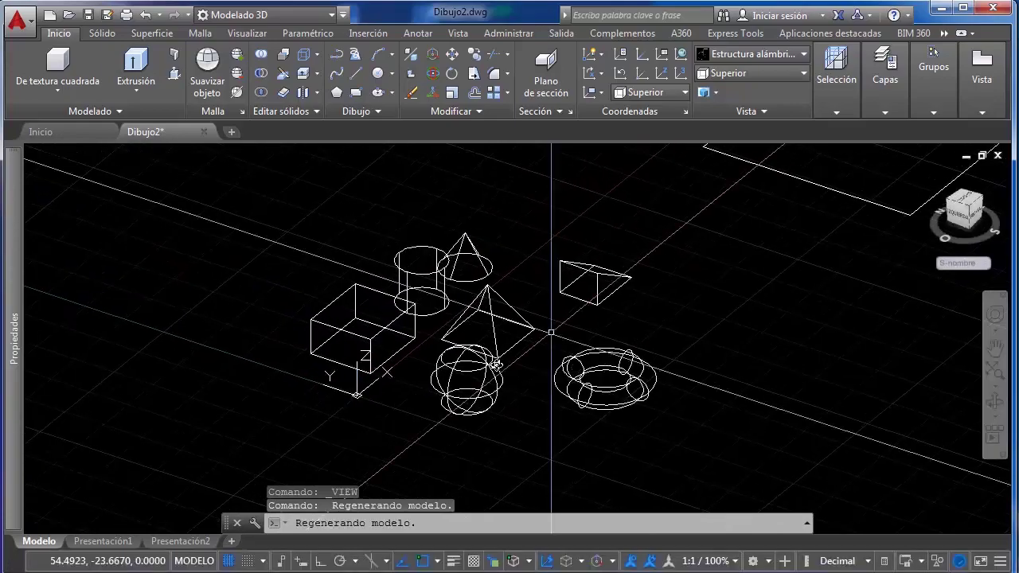
{"action": "scroll", "coordinate": [478, 334], "scroll_direction": "up", "scroll_amount": 3}
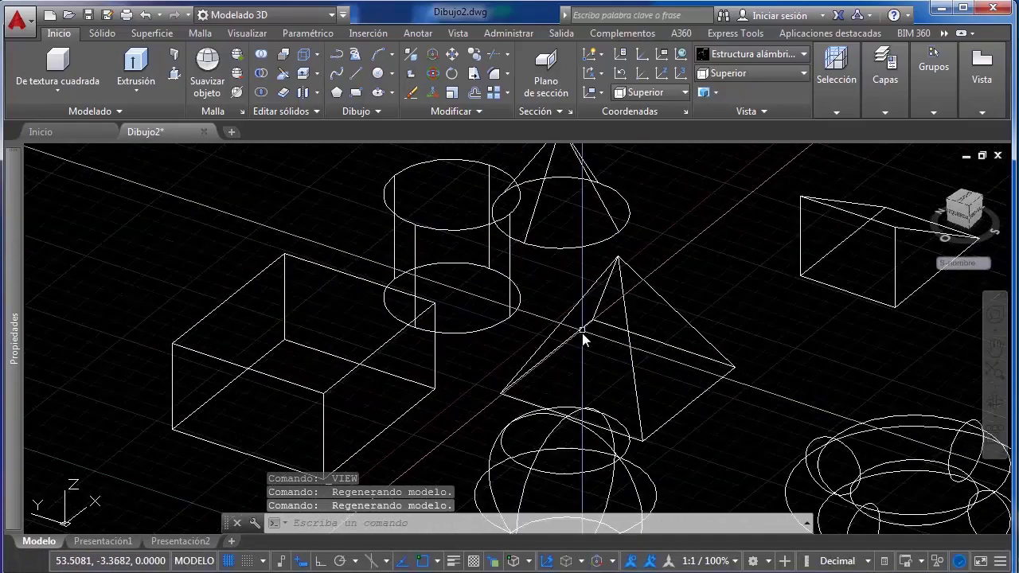
{"action": "scroll", "coordinate": [613, 341], "scroll_direction": "down", "scroll_amount": 3}
{"action": "middle_click_drag", "start_coordinate": [647, 343], "coordinate": [491, 319]}
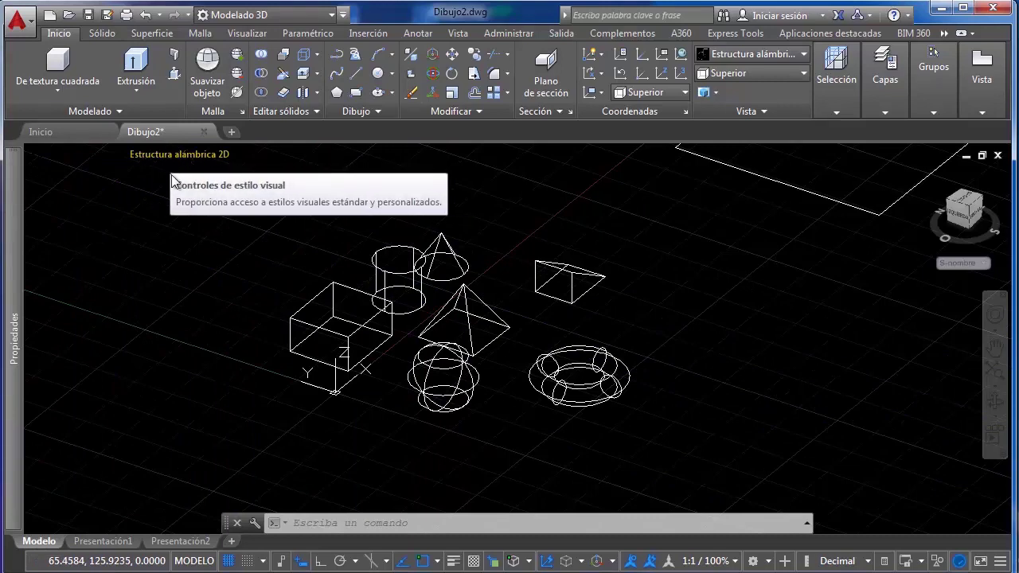
Apply the Conceptual visual style and examine the shaded solids up close
{"action": "left_click", "coordinate": [742, 52]}
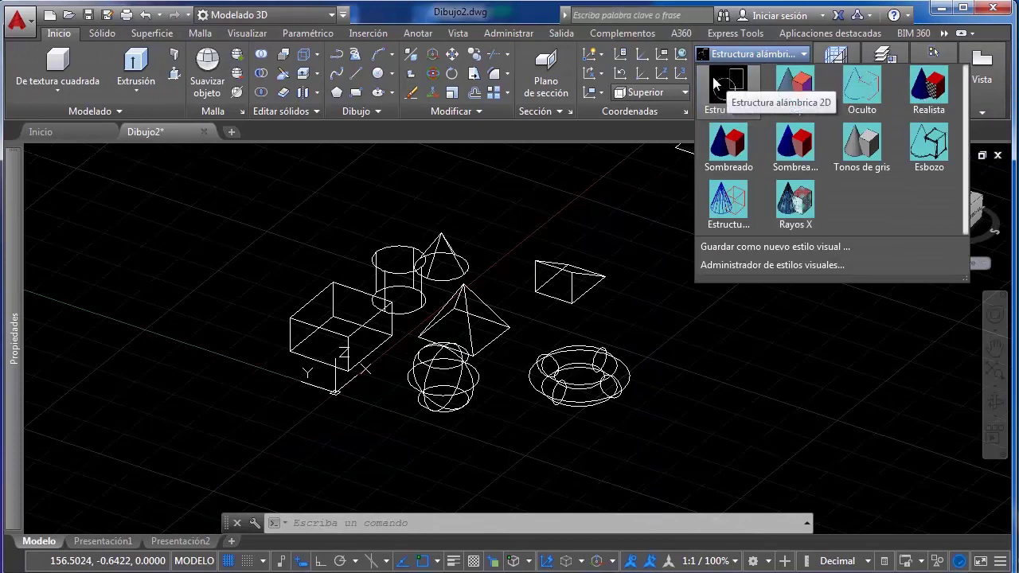
{"action": "left_click", "coordinate": [796, 92]}
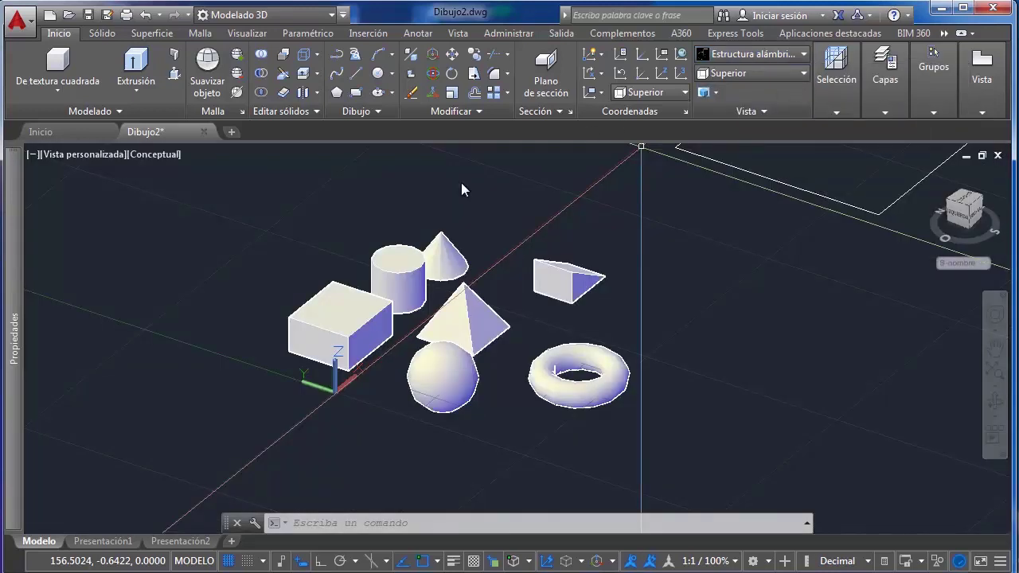
{"action": "scroll", "coordinate": [490, 318], "scroll_direction": "down", "scroll_amount": 5}
{"action": "scroll", "coordinate": [509, 314], "scroll_direction": "up", "scroll_amount": 6}
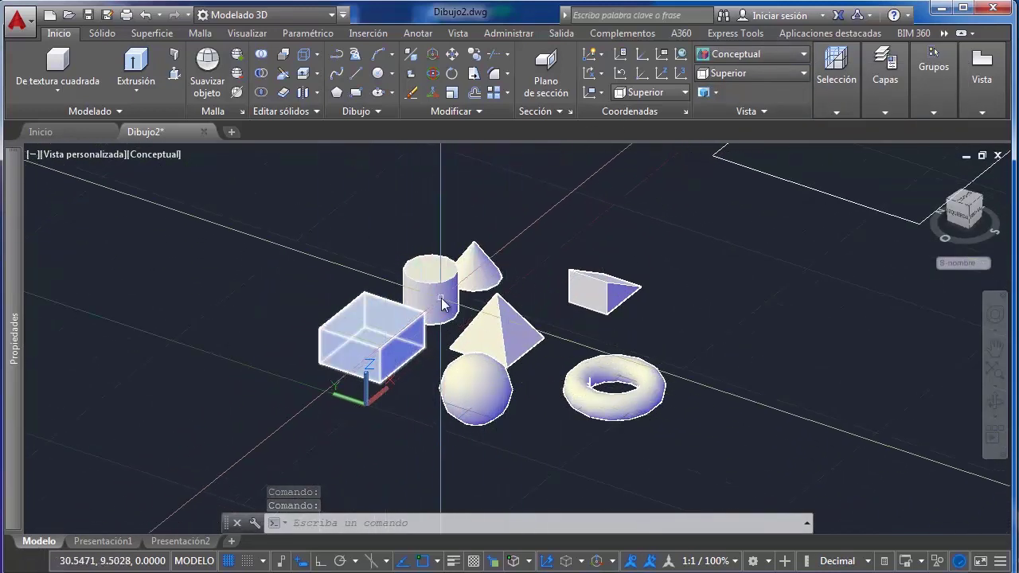
{"action": "scroll", "coordinate": [414, 334], "scroll_direction": "up", "scroll_amount": 4}
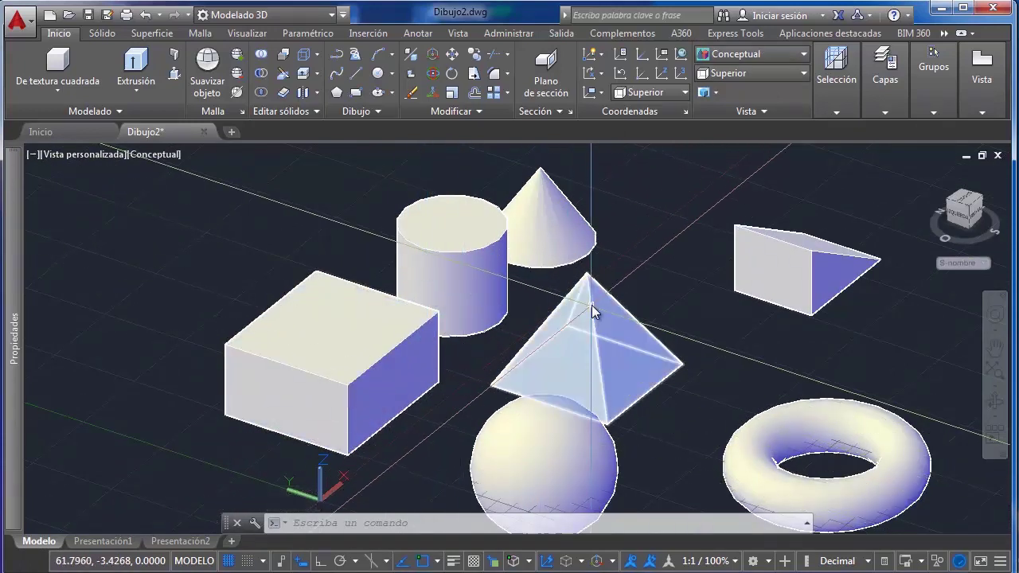
{"action": "scroll", "coordinate": [591, 304], "scroll_direction": "down", "scroll_amount": 3}
Switch the visual style to Oculto and examine the solids with their hidden edges removed
{"action": "left_click", "coordinate": [764, 54]}
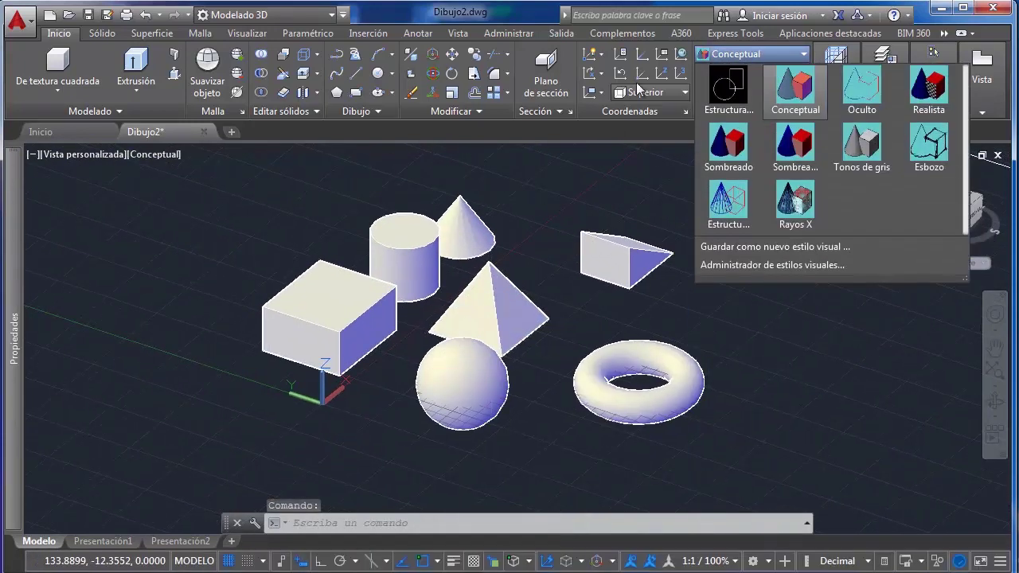
{"action": "left_click", "coordinate": [852, 114]}
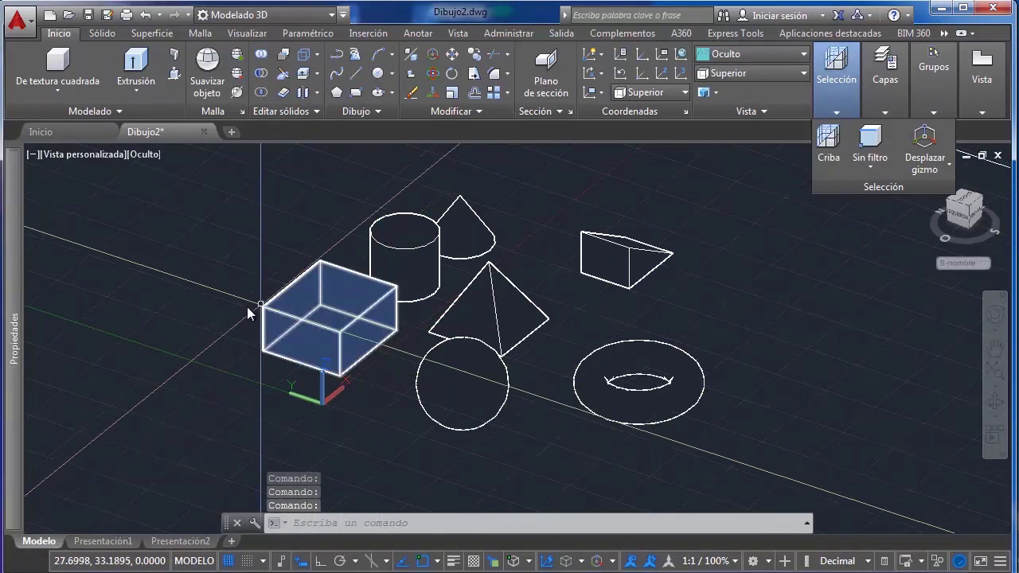
{"action": "scroll", "coordinate": [286, 335], "scroll_direction": "up", "scroll_amount": 2}
{"action": "scroll", "coordinate": [558, 374], "scroll_direction": "down", "scroll_amount": 3}
{"action": "mouse_move", "coordinate": [817, 72]}
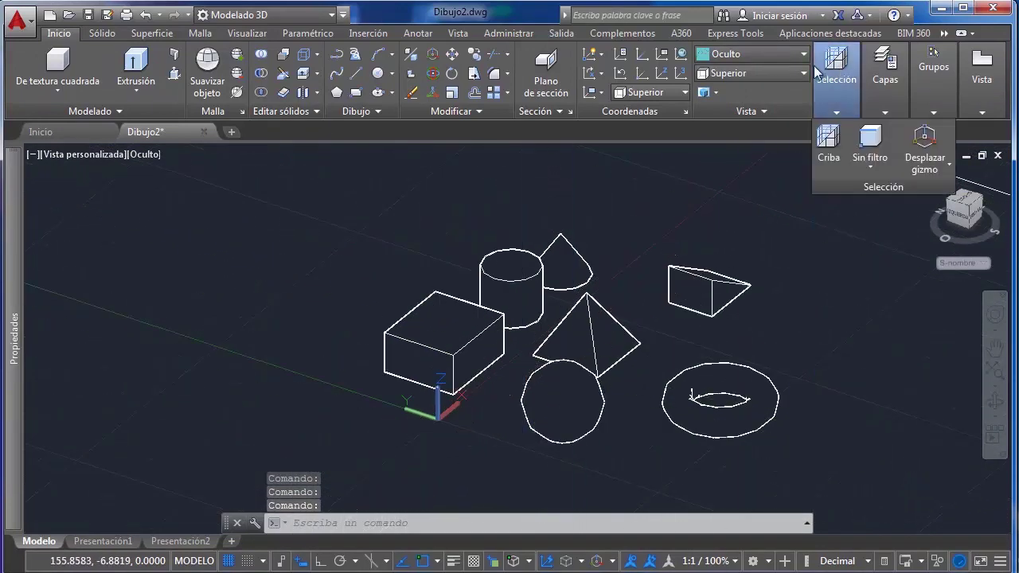
Display the solids in the Realista visual style and then in the Sombreado style
{"action": "left_click", "coordinate": [757, 54]}
{"action": "left_click", "coordinate": [928, 89]}
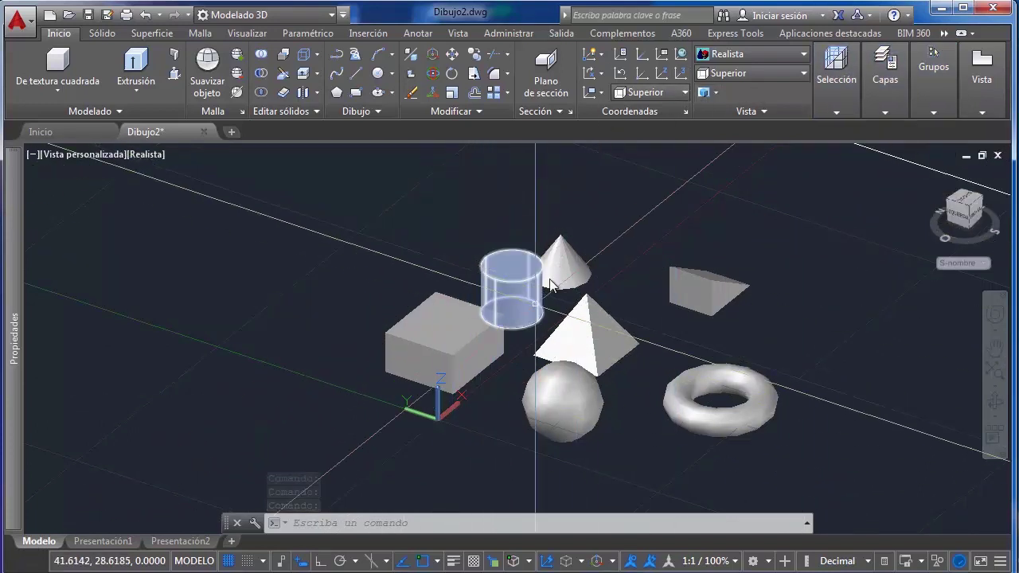
{"action": "left_click", "coordinate": [767, 51]}
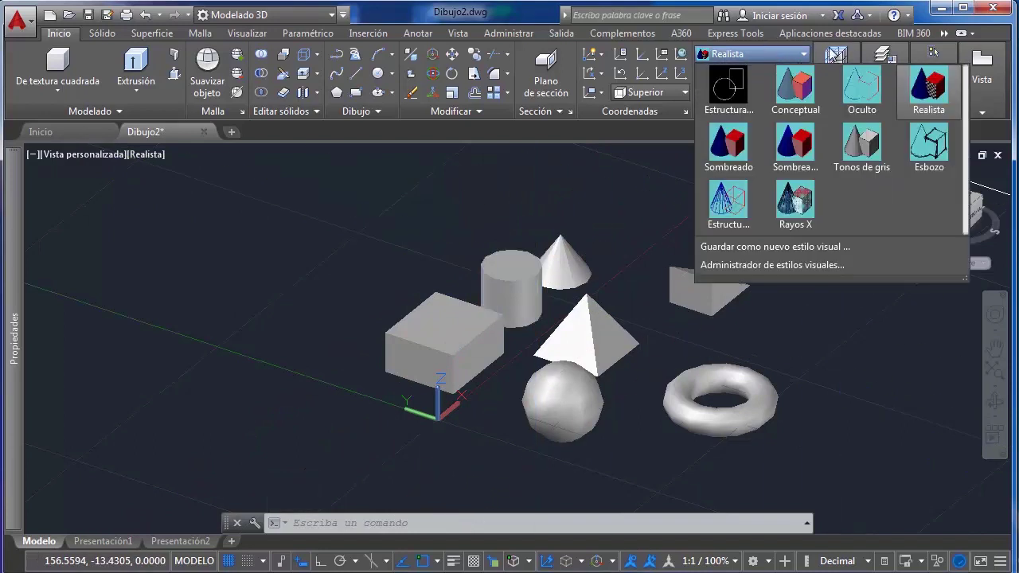
{"action": "left_click", "coordinate": [728, 147]}
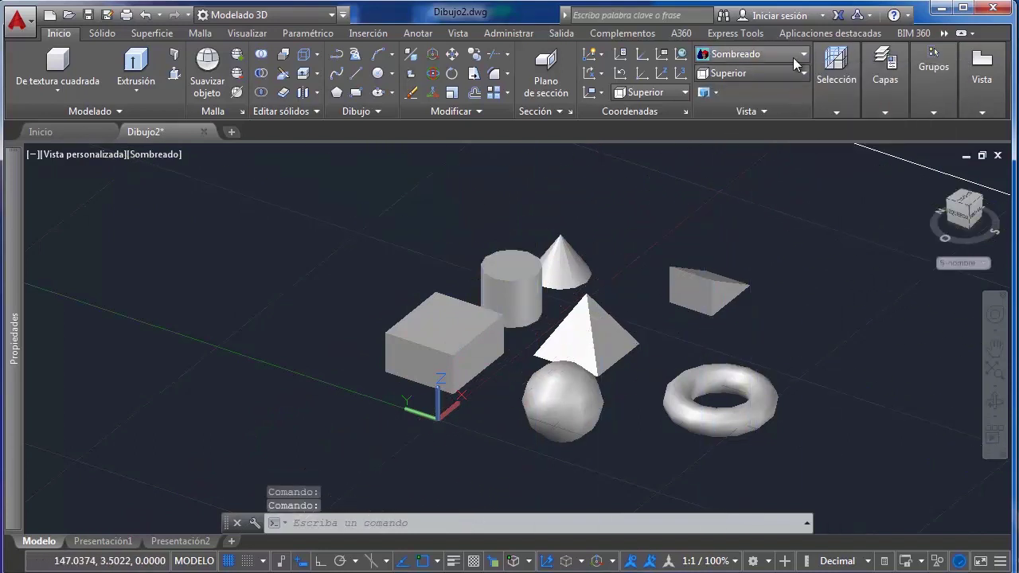
{"action": "left_click", "coordinate": [749, 53]}
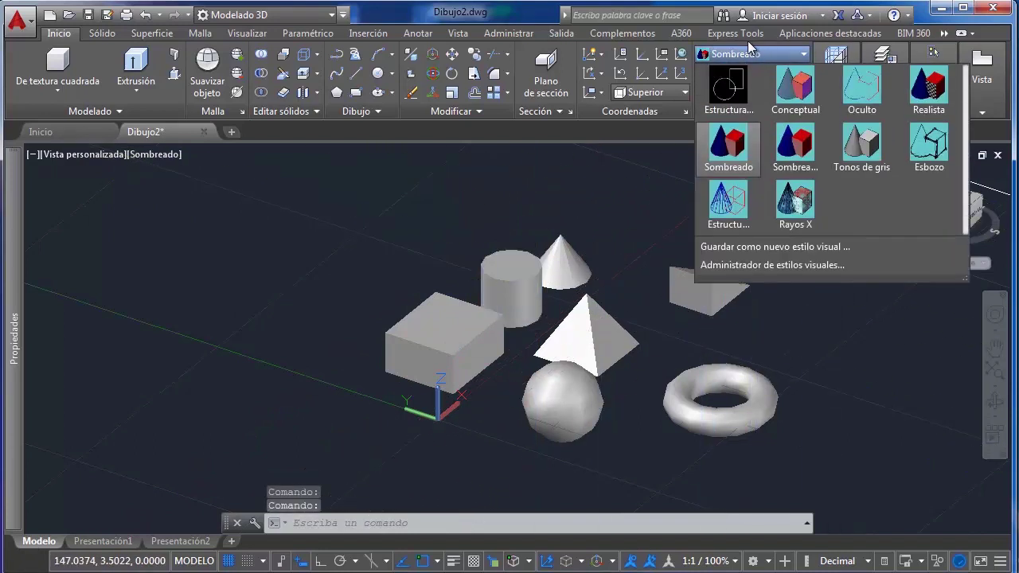
{"action": "left_click", "coordinate": [722, 142]}
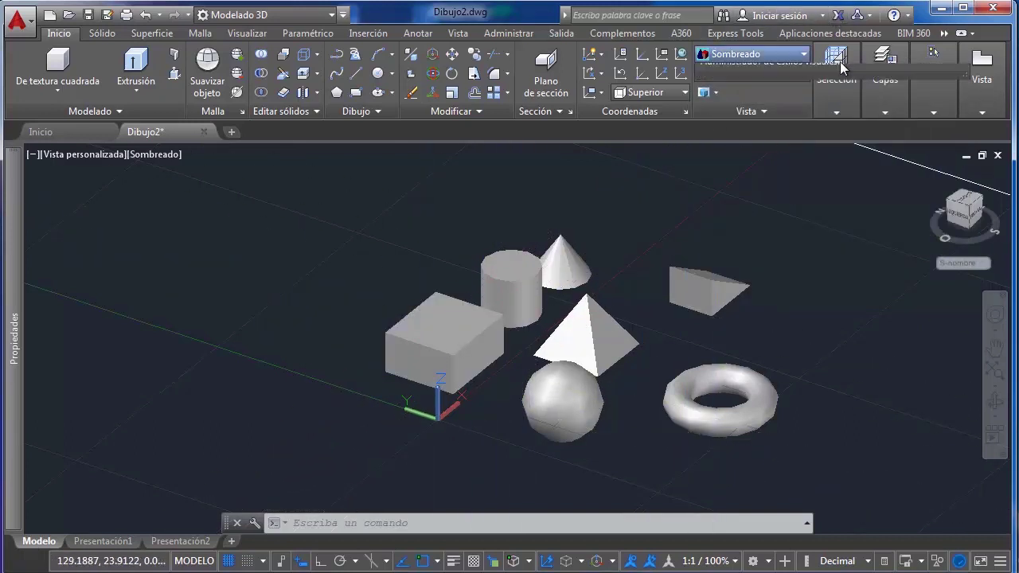
Switch the visual style back to Realista and again to Sombreado to compare the two
{"action": "left_click", "coordinate": [749, 53]}
{"action": "left_click", "coordinate": [933, 94]}
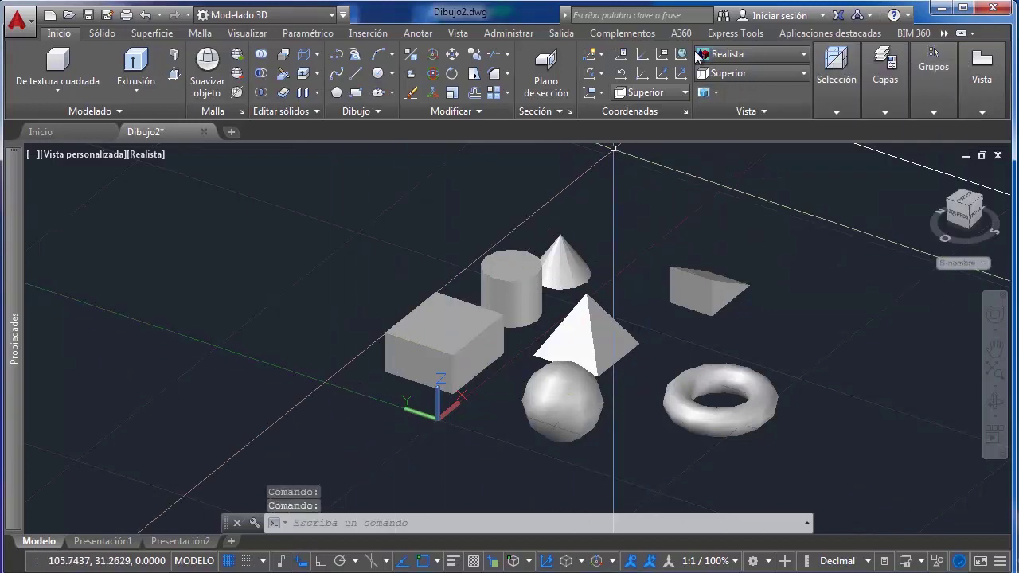
{"action": "left_click", "coordinate": [738, 56]}
{"action": "left_click", "coordinate": [713, 167]}
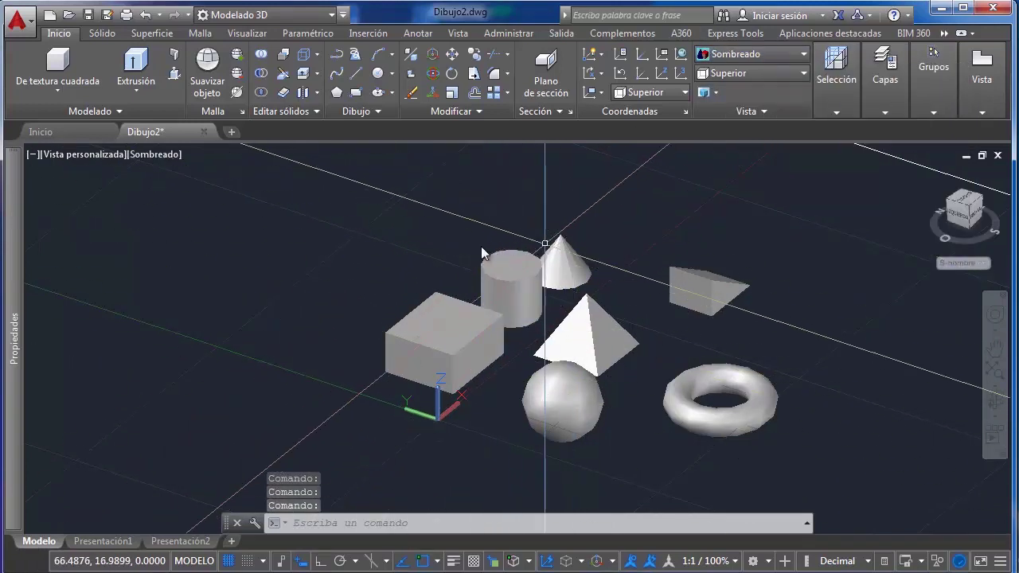
Apply the Sombreado con aristas visual style and examine the solids' shaded faces and edges
{"action": "left_click", "coordinate": [761, 53]}
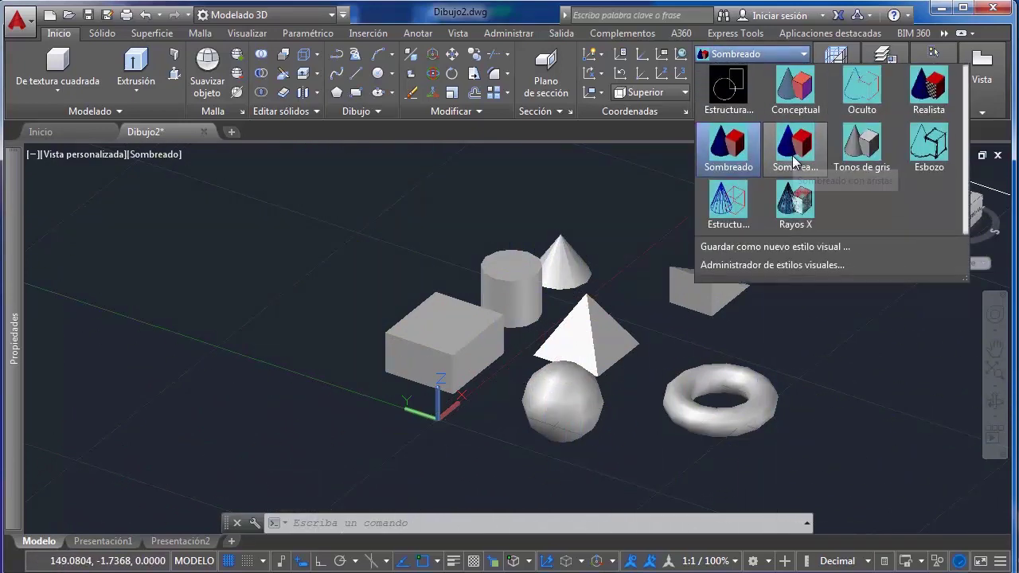
{"action": "left_click", "coordinate": [794, 148]}
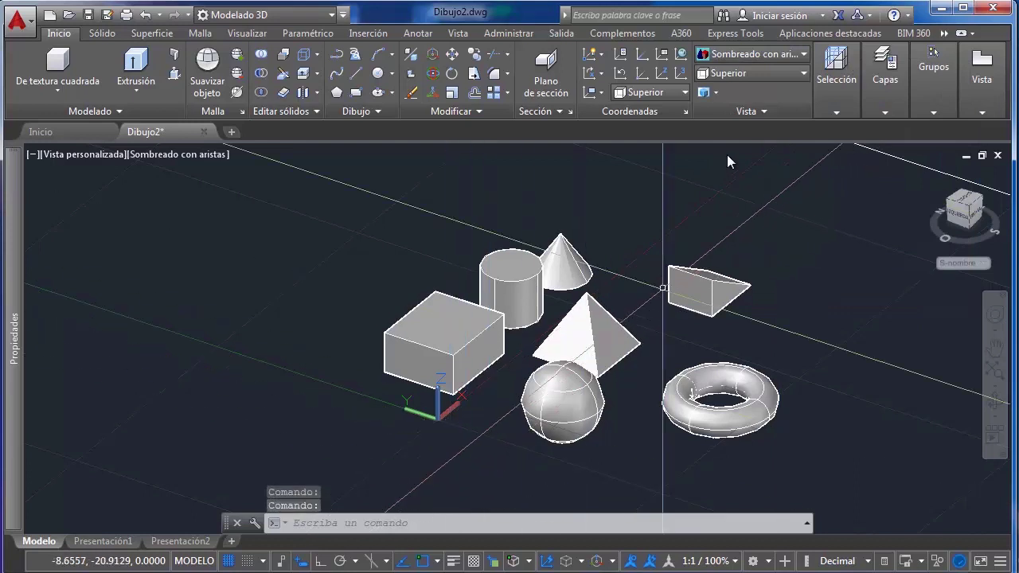
{"action": "left_click", "coordinate": [737, 54]}
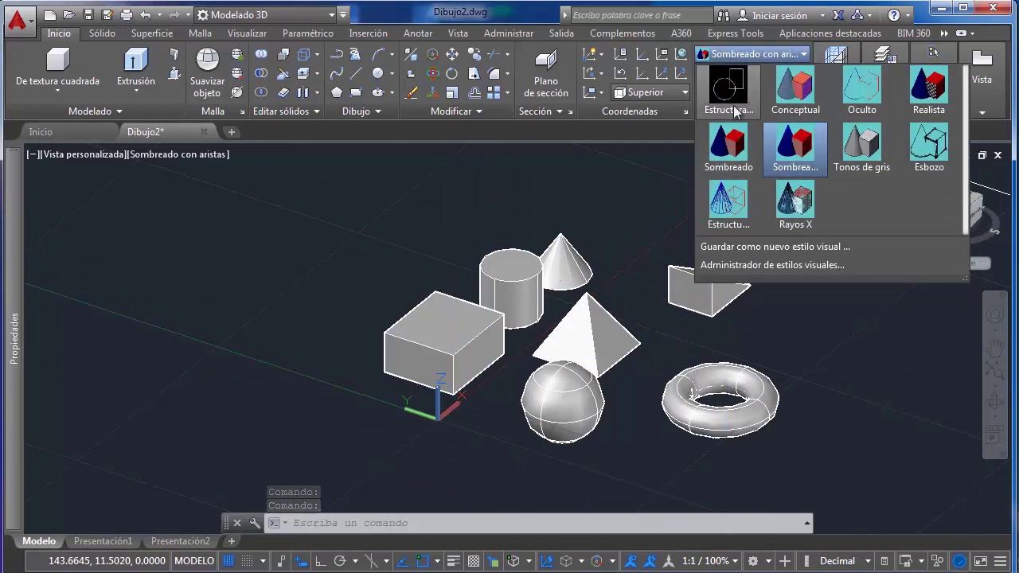
{"action": "left_click", "coordinate": [816, 168]}
{"action": "scroll", "coordinate": [558, 381], "scroll_direction": "up", "scroll_amount": 2}
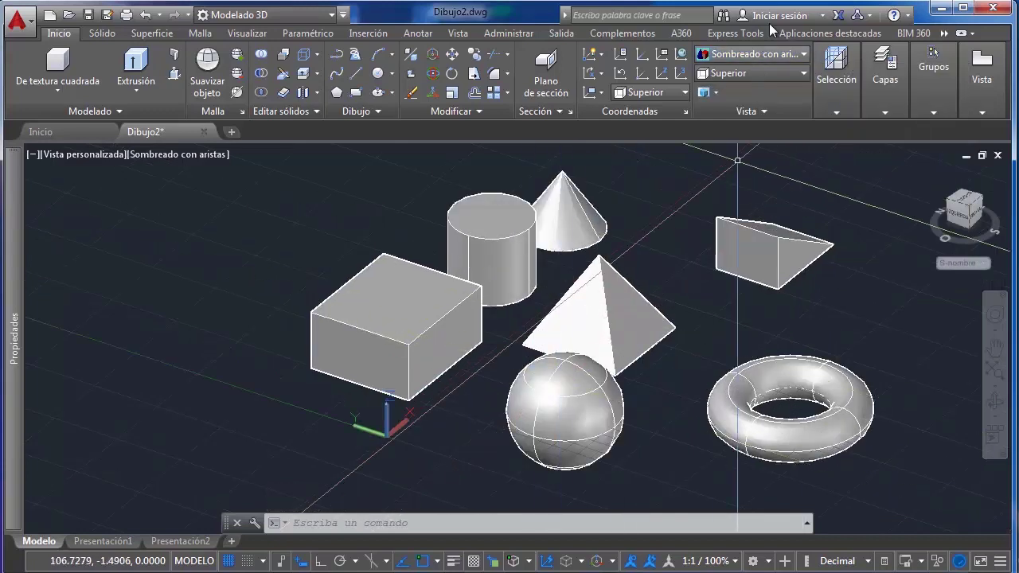
Display the solids in the Tonos de gris visual style and then in the Esbozo style
{"action": "left_click", "coordinate": [770, 53]}
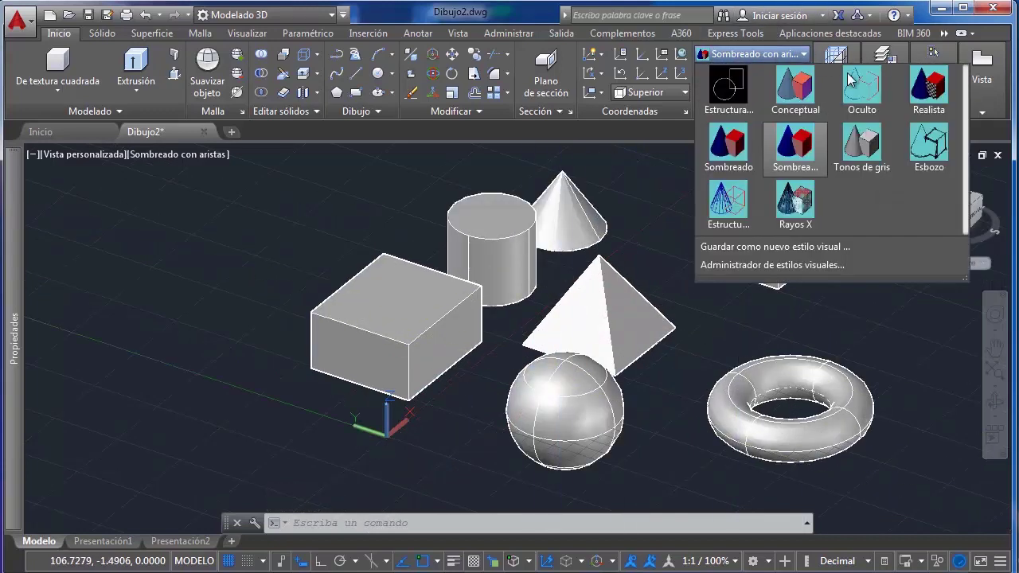
{"action": "left_click", "coordinate": [864, 154]}
{"action": "left_click", "coordinate": [769, 49]}
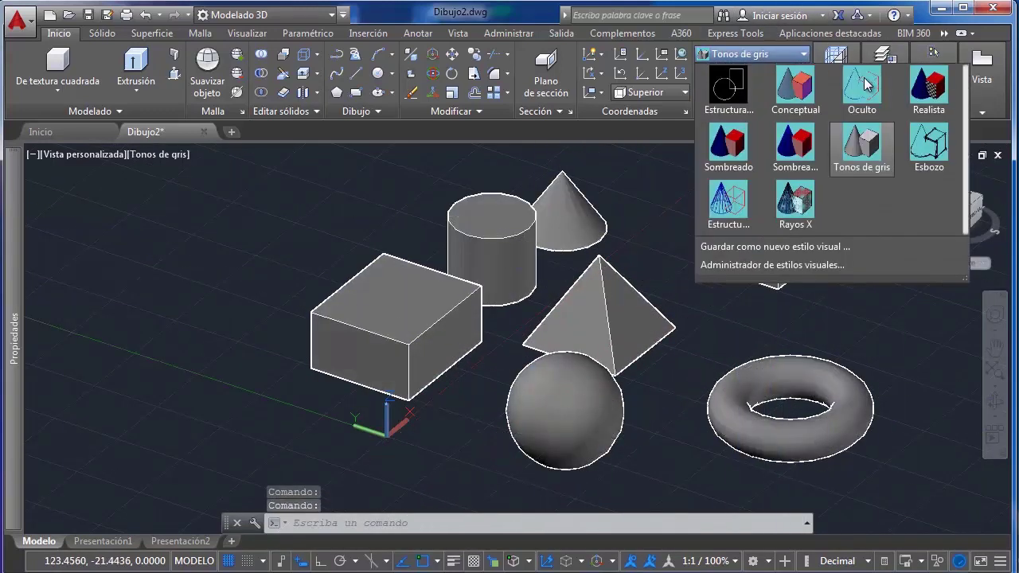
{"action": "left_click", "coordinate": [929, 152]}
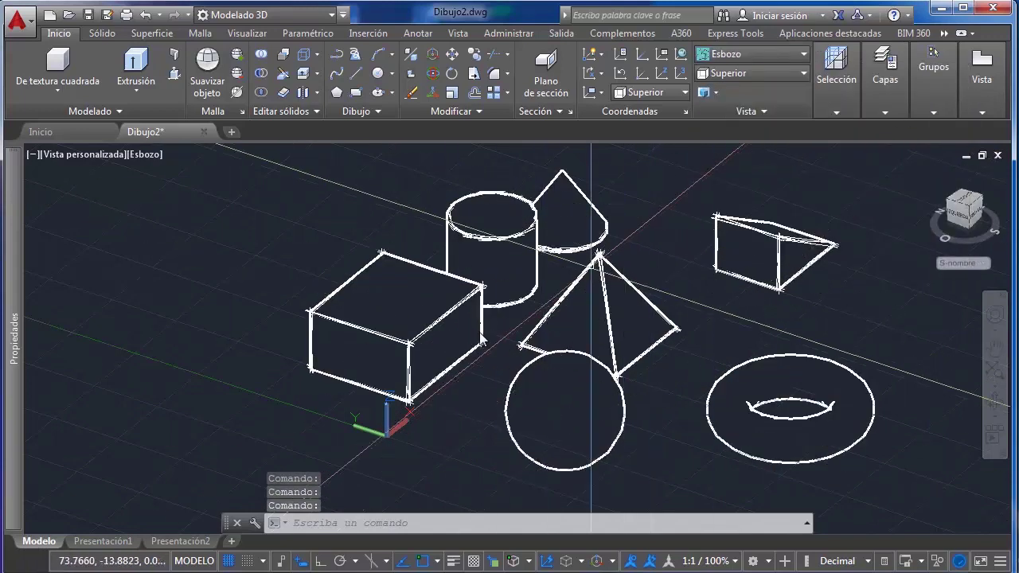
Apply the Estructura alámbrica visual style and compare it with the 2D wireframe style before restoring it
{"action": "left_click", "coordinate": [736, 52]}
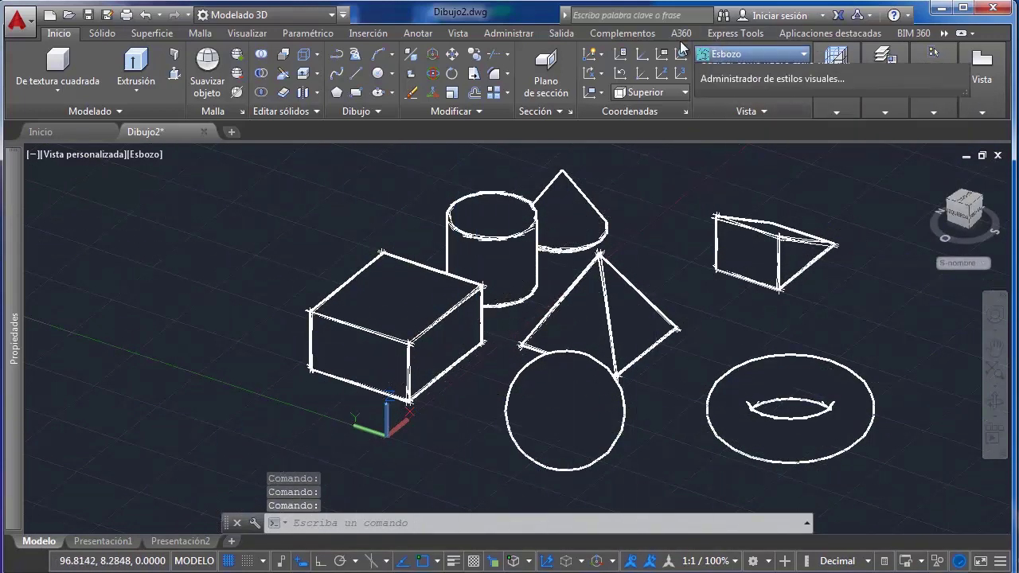
{"action": "left_click", "coordinate": [746, 227]}
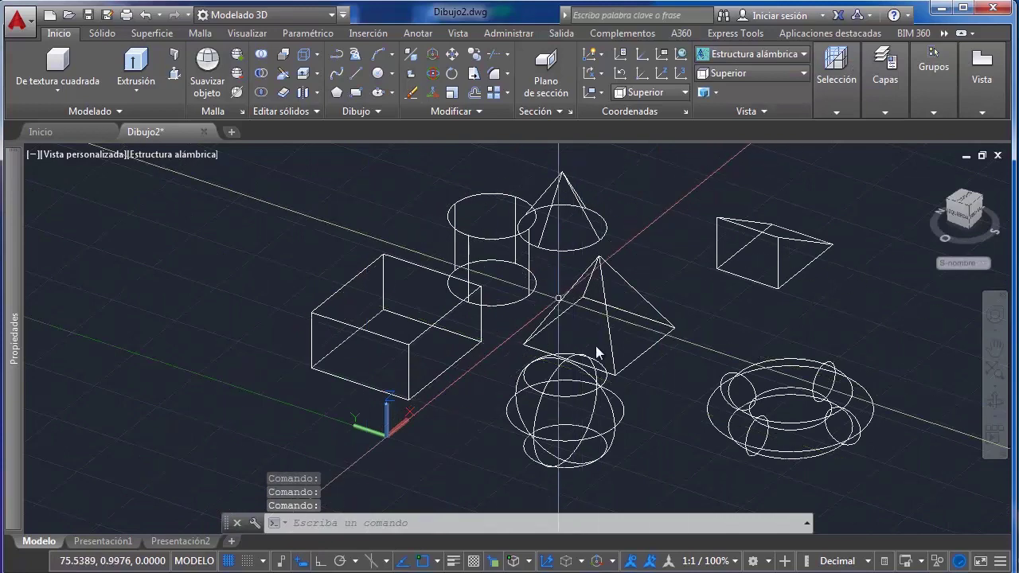
{"action": "left_click", "coordinate": [758, 51]}
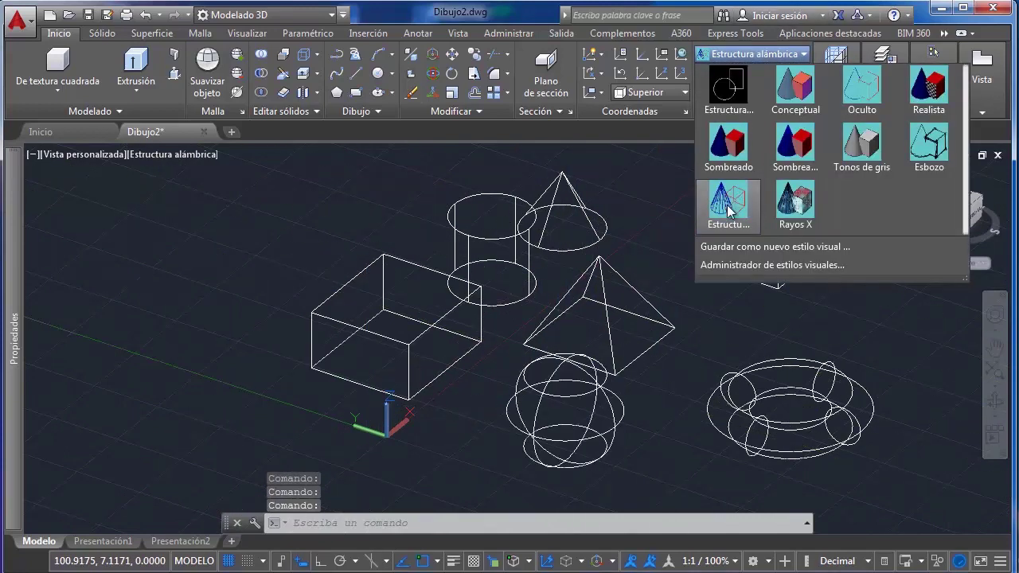
{"action": "left_click", "coordinate": [731, 109]}
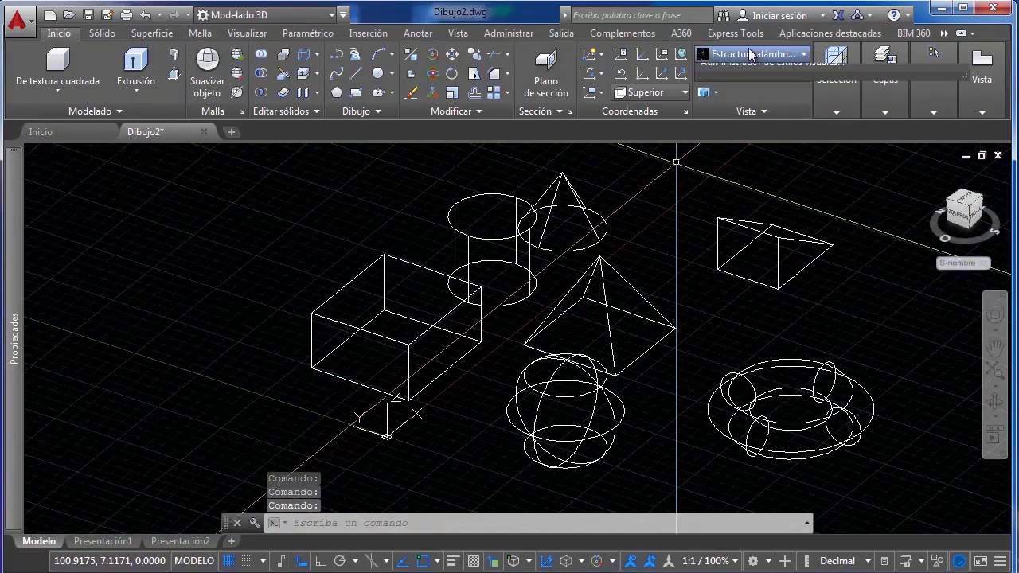
{"action": "left_click", "coordinate": [751, 53]}
{"action": "left_click", "coordinate": [726, 200]}
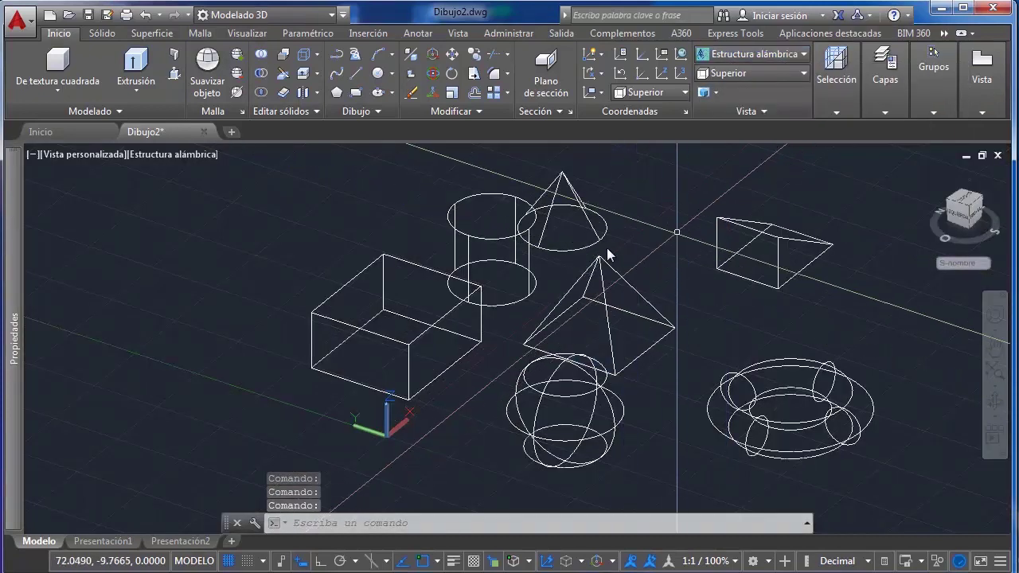
Examine the solids up close in the Rayos X visual style, then switch the style to Conceptual
{"action": "left_click", "coordinate": [758, 54]}
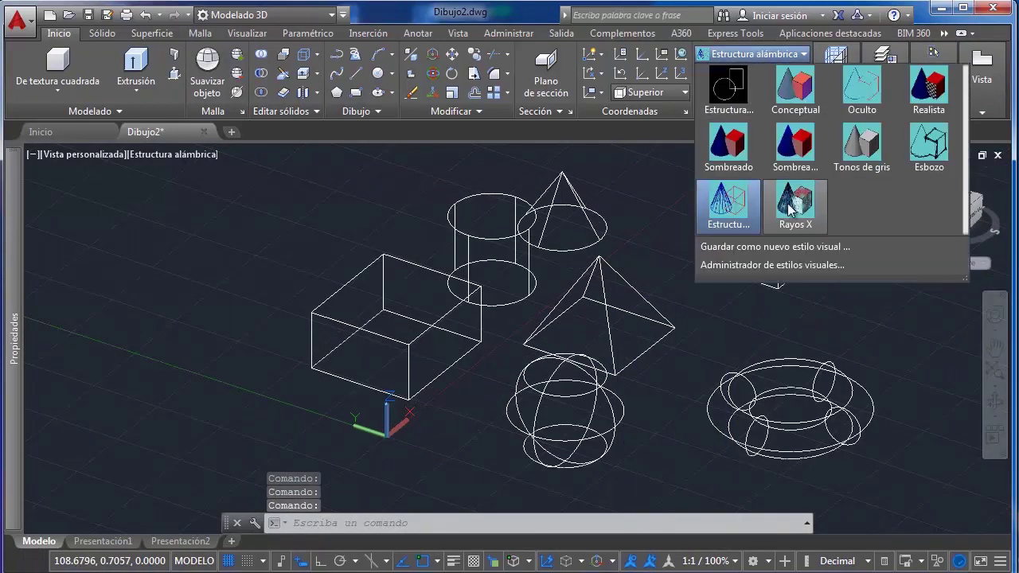
{"action": "left_click", "coordinate": [798, 209]}
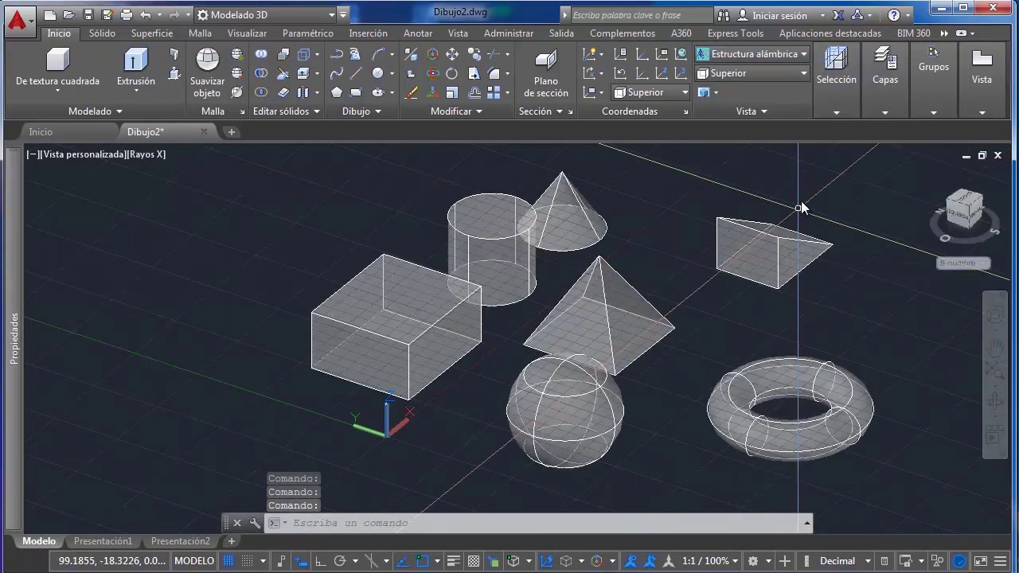
{"action": "scroll", "coordinate": [532, 379], "scroll_direction": "up", "scroll_amount": 3}
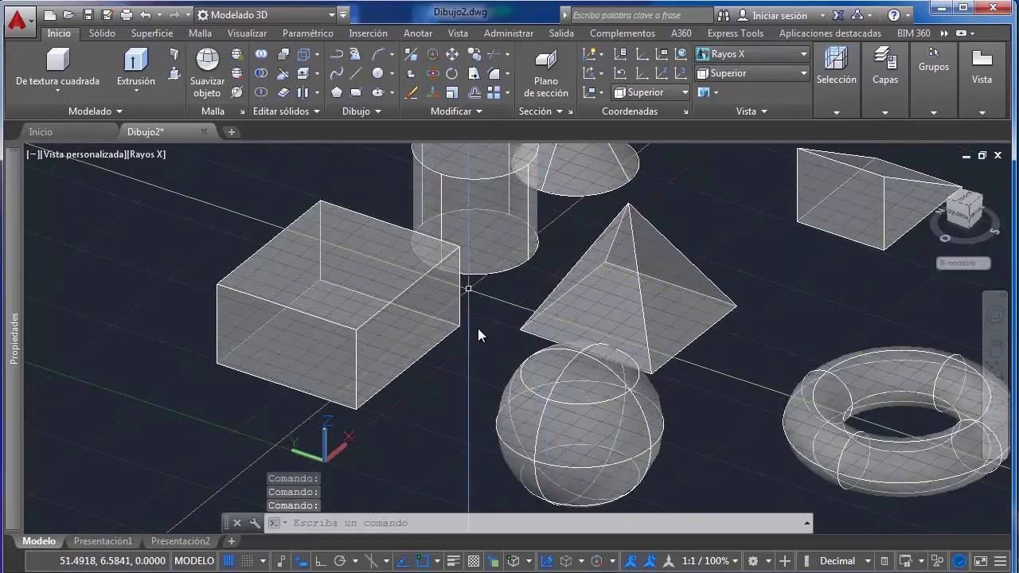
{"action": "mouse_move", "coordinate": [613, 356]}
{"action": "middle_mouse_down", "text": "shift"}
{"action": "mouse_move", "coordinate": [626, 318]}
{"action": "mouse_move", "coordinate": [573, 289]}
{"action": "mouse_move", "coordinate": [654, 308]}
{"action": "mouse_move", "coordinate": [573, 295]}
{"action": "mouse_move", "coordinate": [596, 296]}
{"action": "mouse_move", "coordinate": [583, 296]}
{"action": "mouse_move", "coordinate": [612, 341]}
{"action": "middle_mouse_up", "text": "shift"}
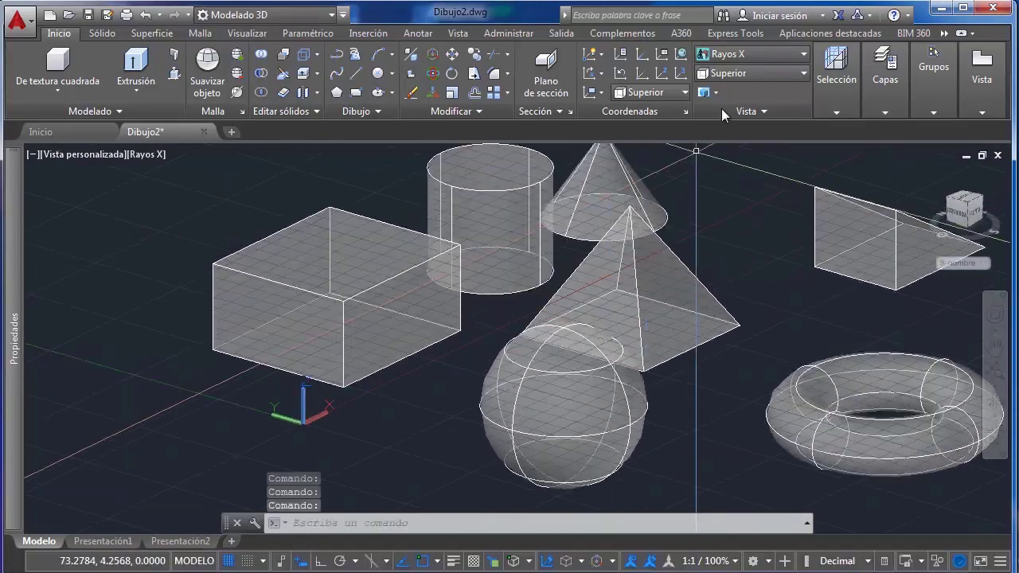
{"action": "left_click", "coordinate": [748, 53]}
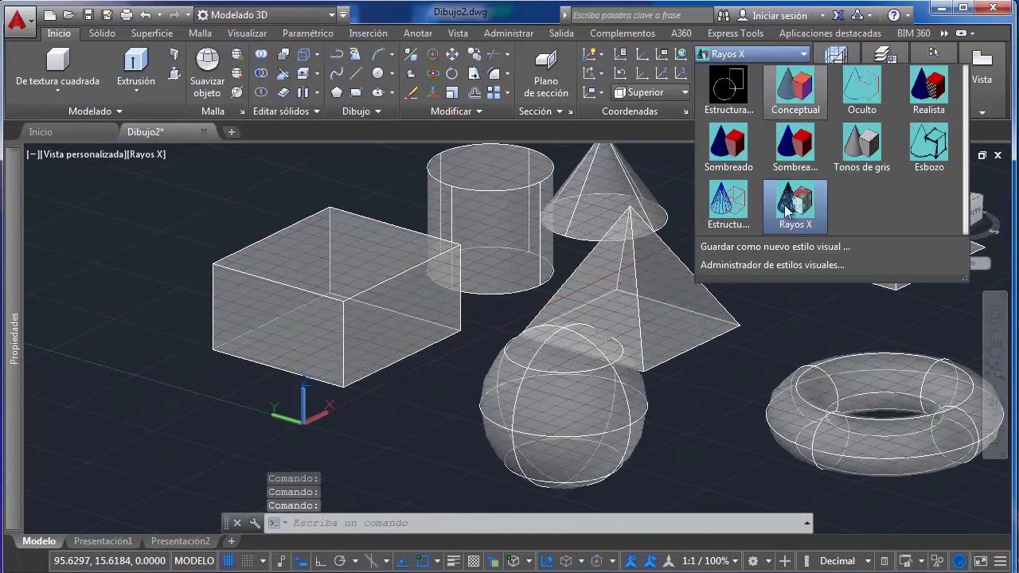
{"action": "left_click", "coordinate": [795, 86]}
Delete the large 2D rectangle lying beside the group of solids
{"action": "scroll", "coordinate": [596, 207], "scroll_direction": "down", "scroll_amount": 5}
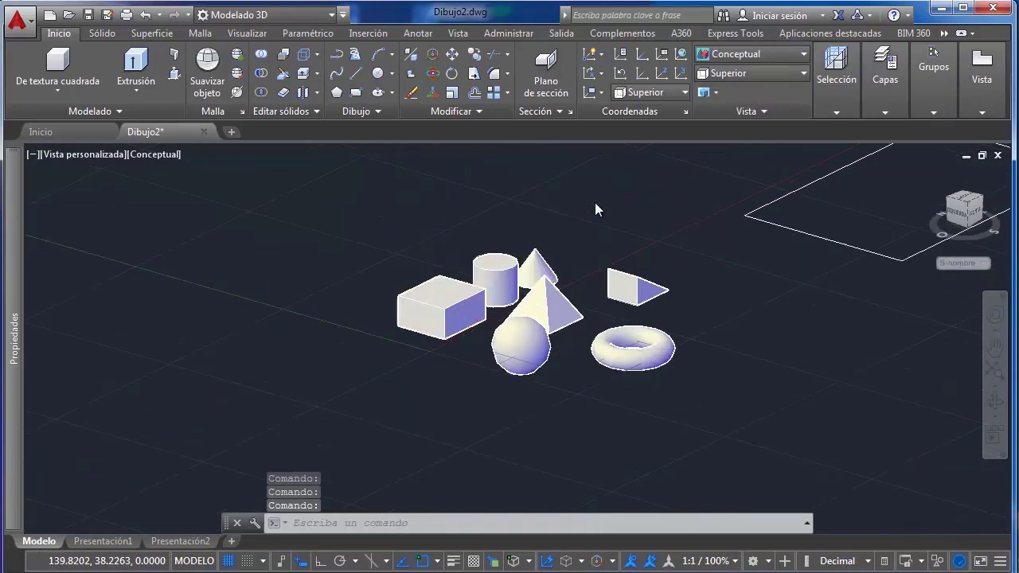
{"action": "middle_click_drag", "start_coordinate": [595, 203], "coordinate": [488, 258]}
{"action": "left_click", "coordinate": [724, 213]}
{"action": "left_click", "coordinate": [685, 335]}
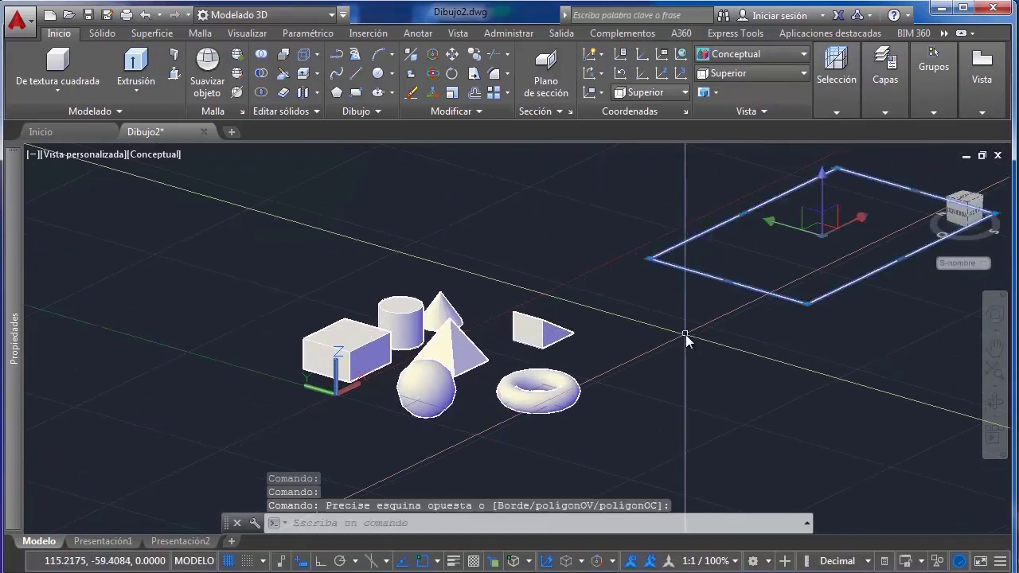
{"action": "key", "text": "Delete"}
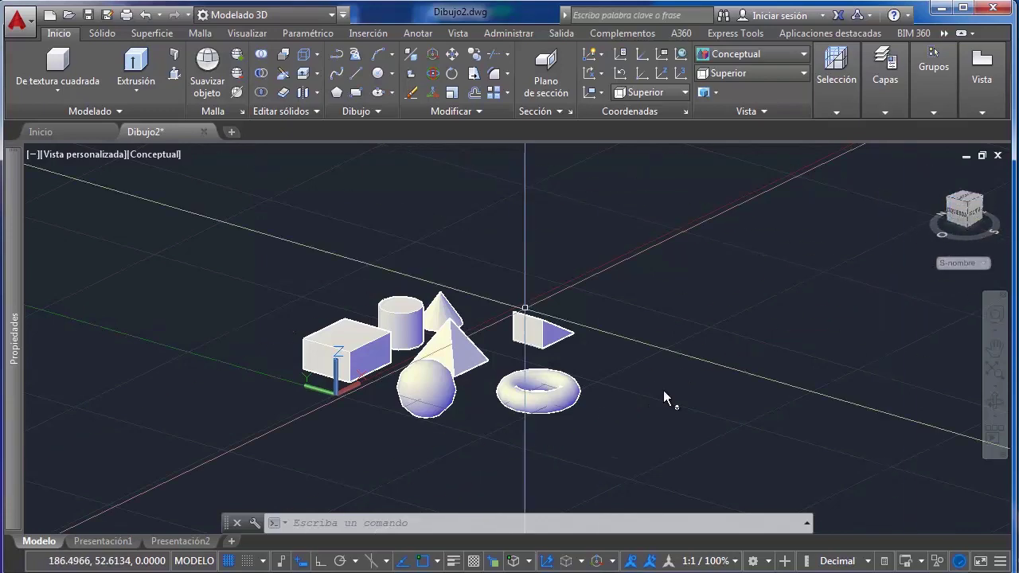
View the solids from above and compare the 2D wireframe visual style with the Conceptual style
{"action": "left_click", "coordinate": [971, 201]}
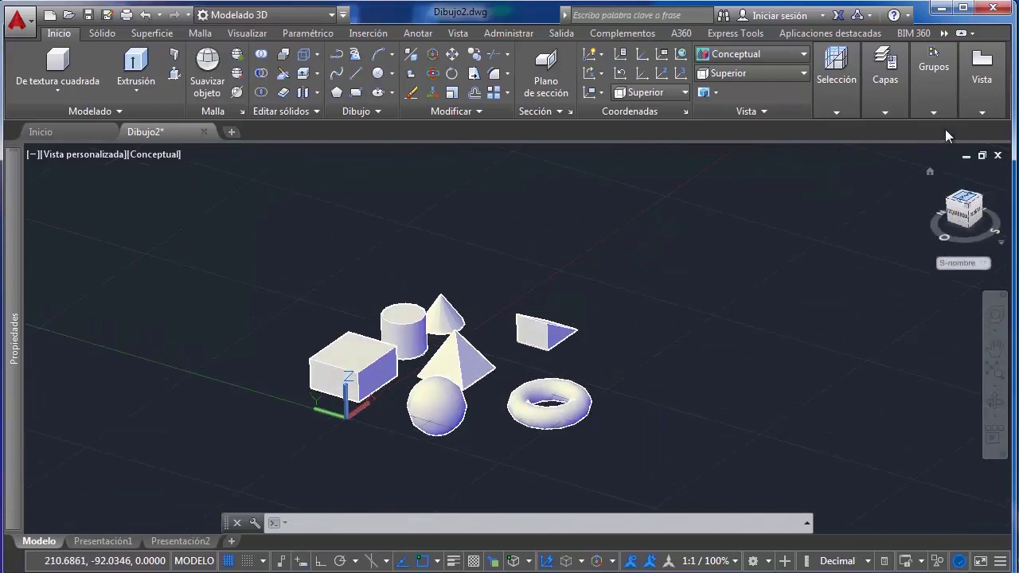
{"action": "left_click", "coordinate": [1003, 184]}
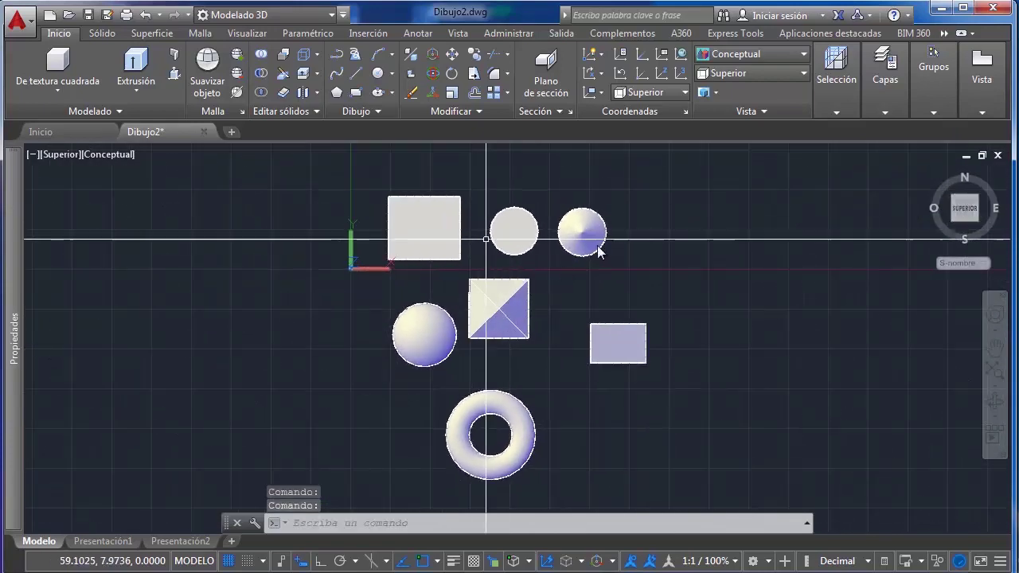
{"action": "left_click", "coordinate": [721, 51]}
{"action": "left_click", "coordinate": [725, 102]}
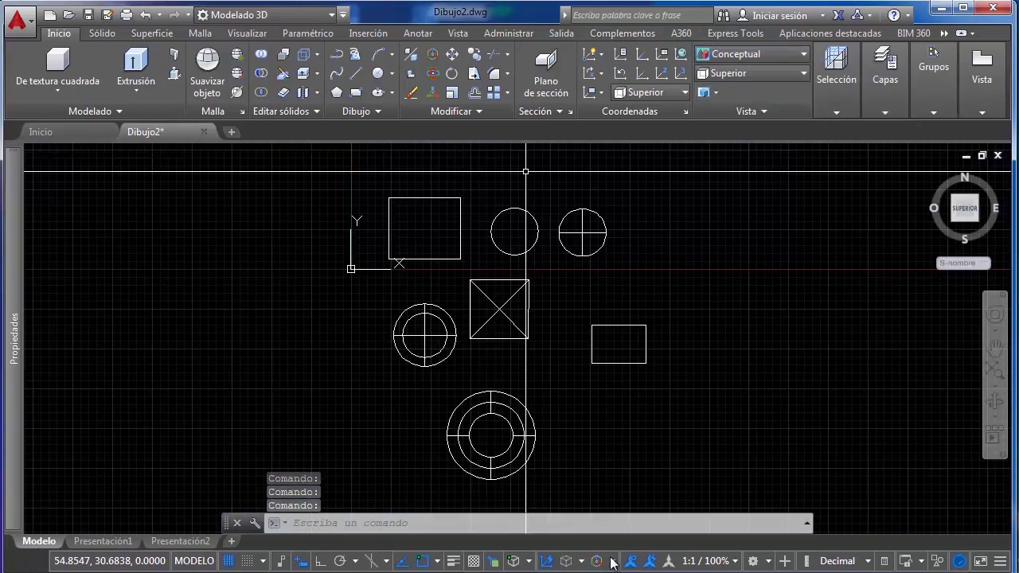
{"action": "left_click", "coordinate": [761, 57]}
{"action": "left_click", "coordinate": [793, 94]}
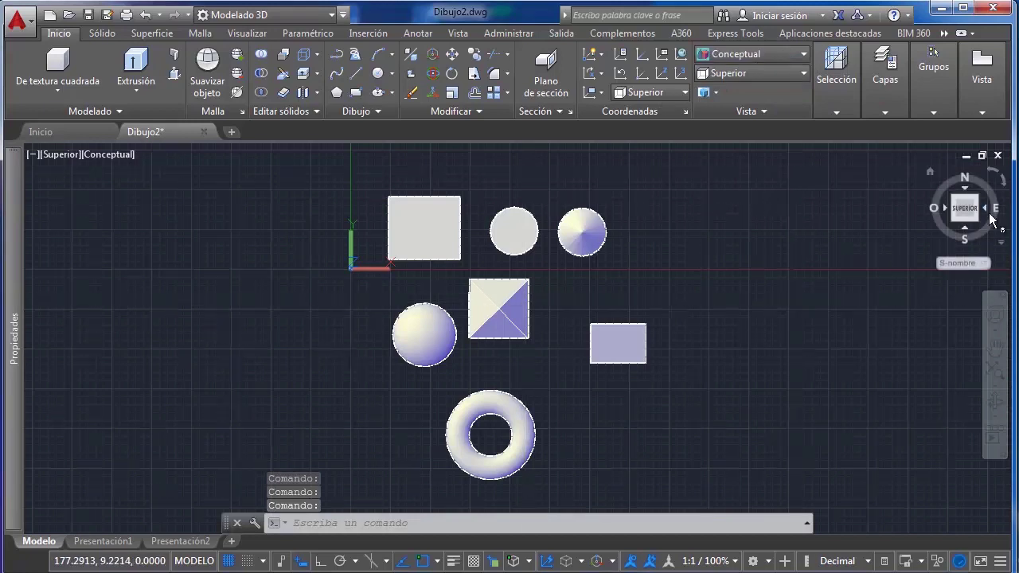
Show the solids in the Isométrica SO view, switch to the Superior view, and orbit from there to a custom angle
{"action": "left_click", "coordinate": [747, 73]}
{"action": "left_click", "coordinate": [750, 185]}
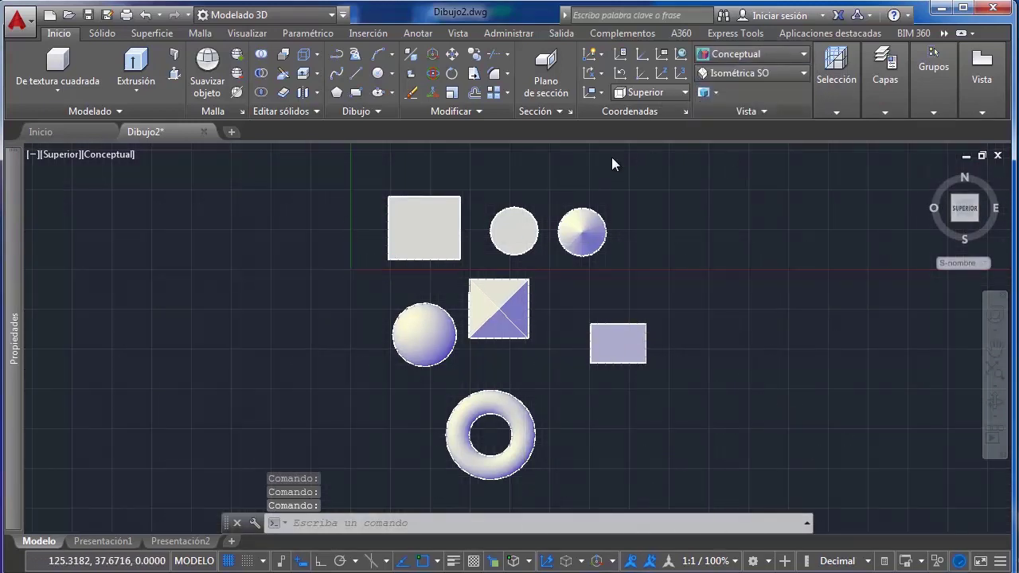
{"action": "left_click", "coordinate": [740, 73]}
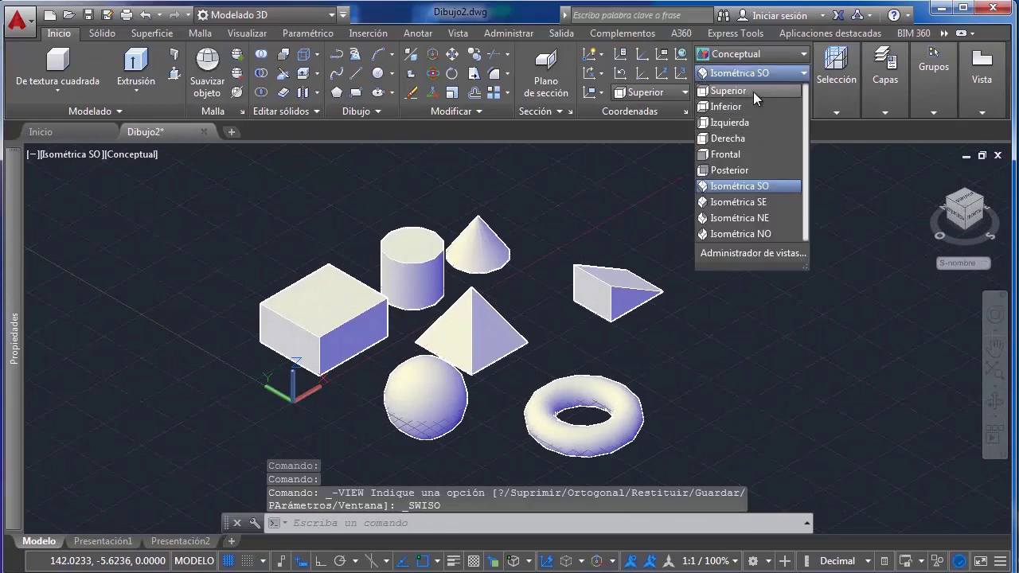
{"action": "left_click", "coordinate": [753, 91]}
{"action": "middle_click_drag", "start_coordinate": [708, 243], "coordinate": [751, 176]}
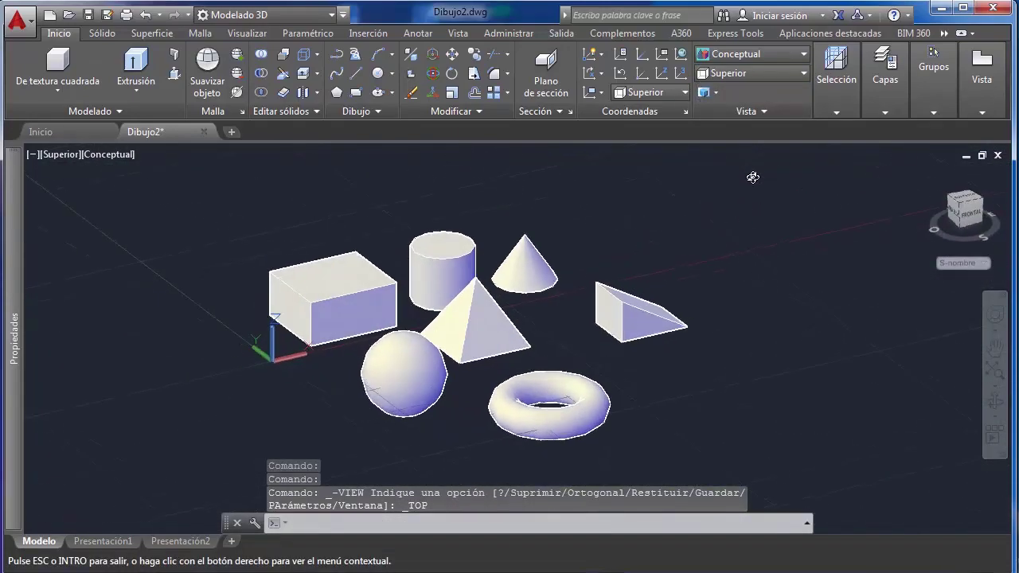
Alternate between the Superior view and the ViewCube's home view to compare the solids' flat and three-dimensional appearance
{"action": "left_click", "coordinate": [768, 92]}
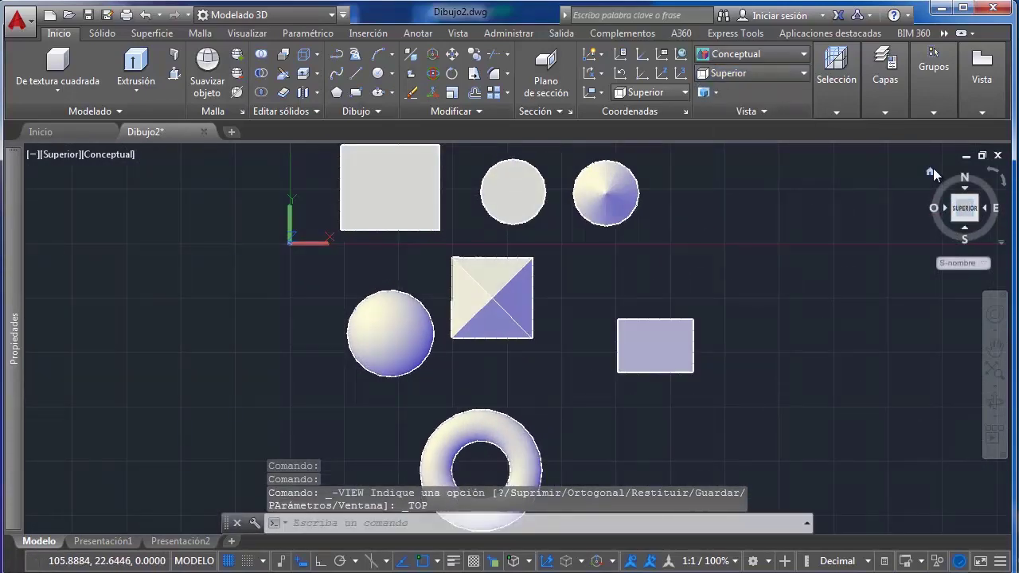
{"action": "left_click", "coordinate": [930, 172]}
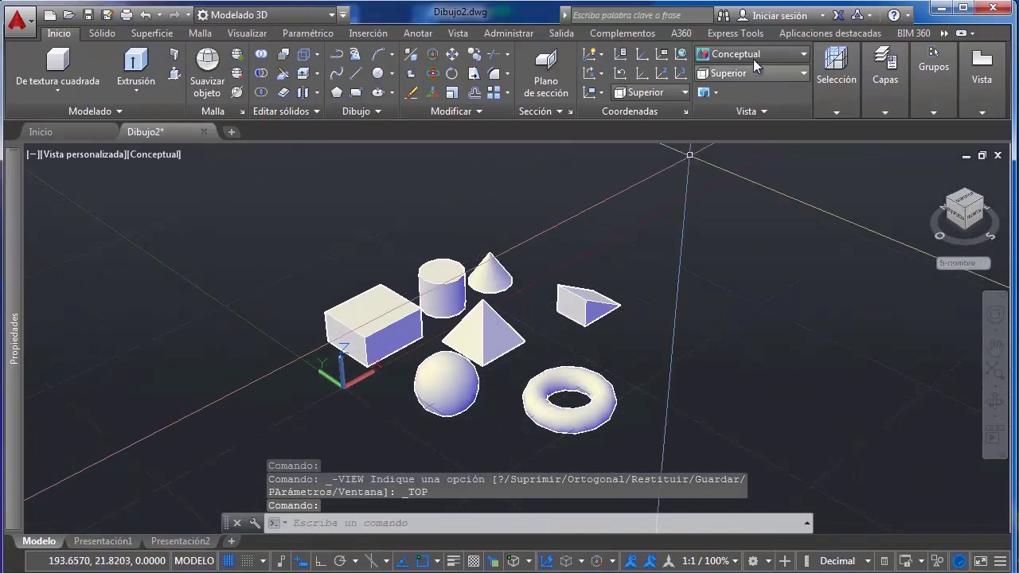
{"action": "left_click", "coordinate": [749, 73]}
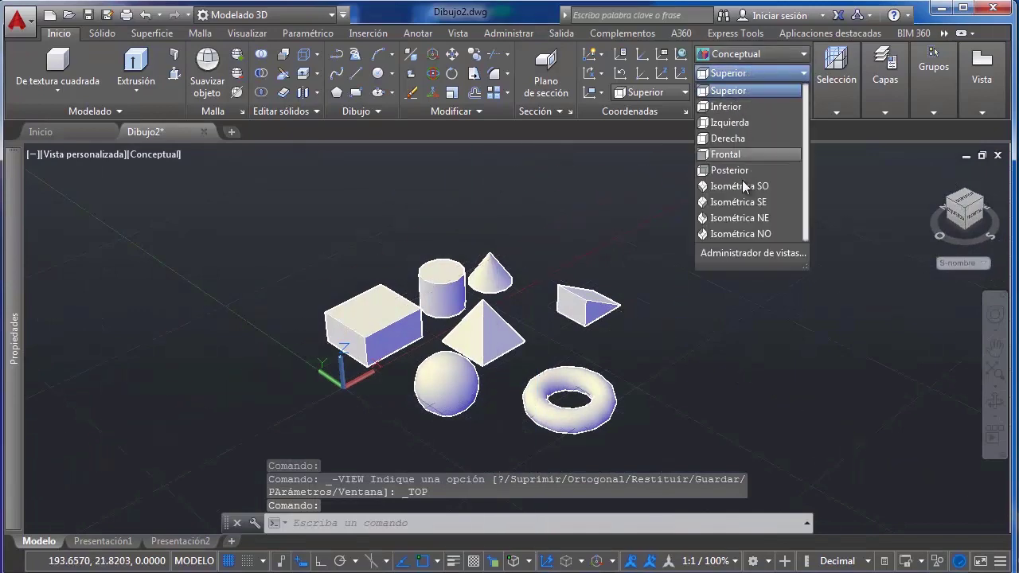
{"action": "left_click", "coordinate": [745, 92]}
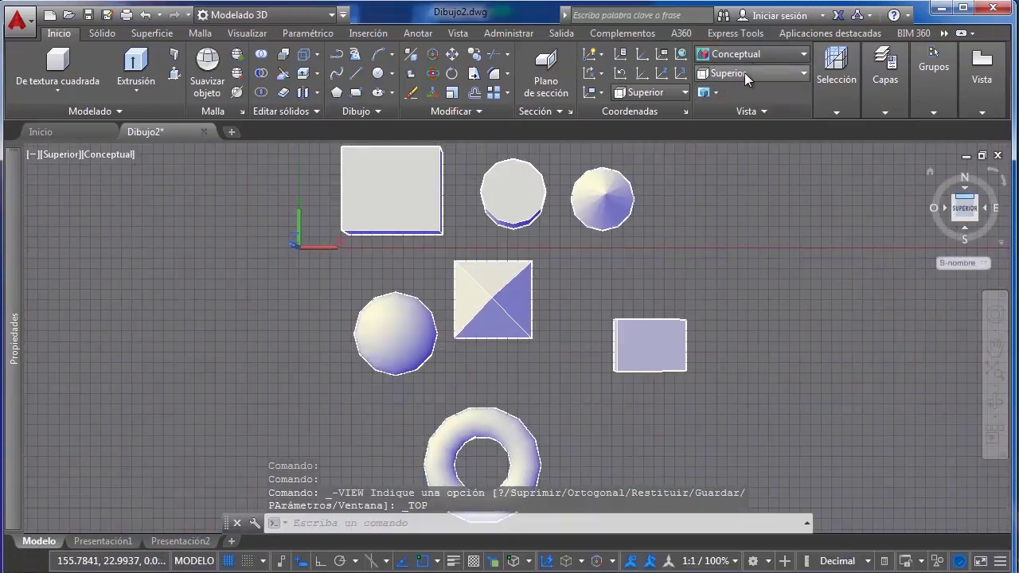
Use the ViewCube's predefined orientations to view the solids in Isométrica SO, Isométrica SE and Isométrica NO
{"action": "left_click", "coordinate": [955, 221]}
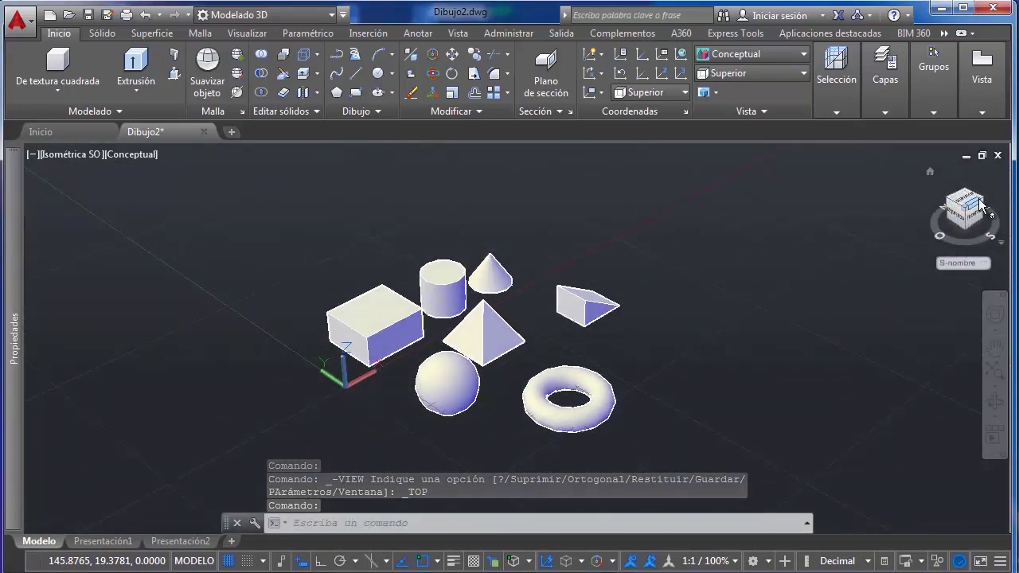
{"action": "left_click", "coordinate": [981, 206]}
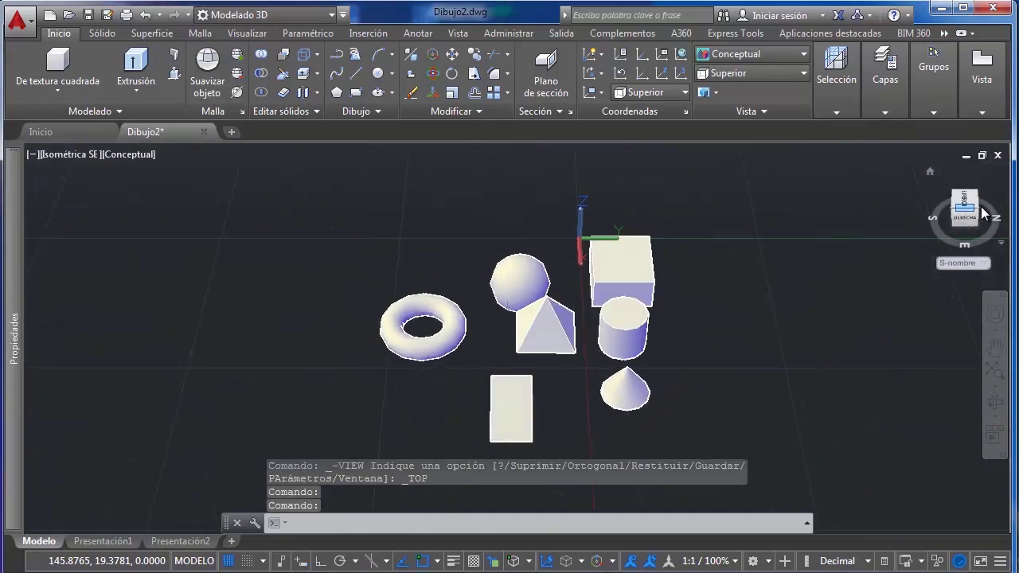
{"action": "left_click", "coordinate": [982, 212]}
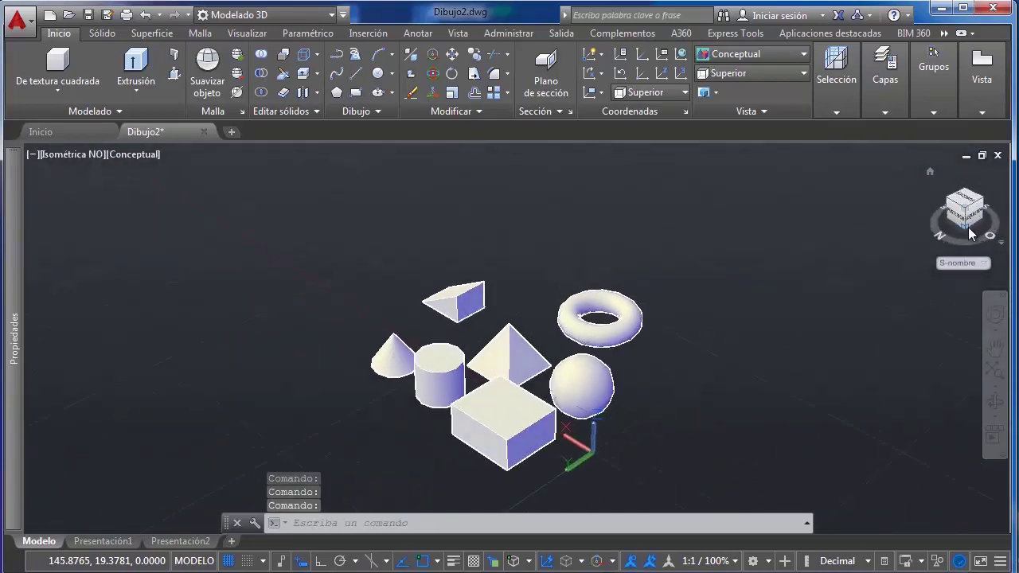
Rotate the model freely with the ViewCube to inspect the solids from below, from the front and from above
{"action": "left_click_drag", "start_coordinate": [972, 232], "coordinate": [944, 359]}
{"action": "left_click_drag", "start_coordinate": [985, 325], "coordinate": [26, 276]}
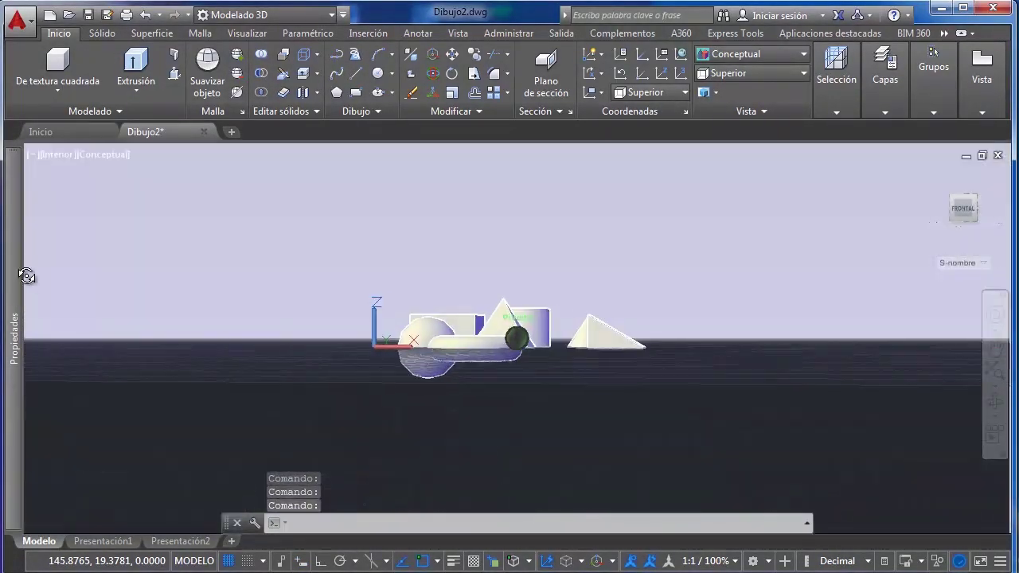
{"action": "left_click_drag", "start_coordinate": [959, 277], "coordinate": [819, 362]}
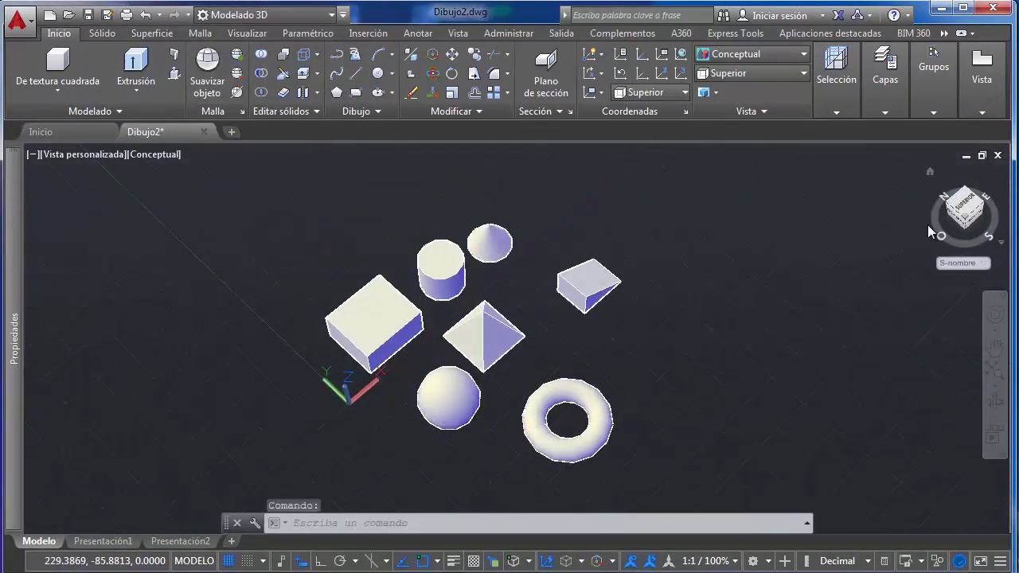
Orbit freely around the solids, from a high angle down to a low custom view, to examine them from different sides
{"action": "mouse_move", "coordinate": [938, 222]}
{"action": "middle_mouse_down", "text": "shift"}
{"action": "mouse_move", "coordinate": [46, 364]}
{"action": "mouse_move", "coordinate": [98, 230]}
{"action": "mouse_move", "coordinate": [23, 487]}
{"action": "mouse_move", "coordinate": [77, 424]}
{"action": "mouse_move", "coordinate": [29, 296]}
{"action": "mouse_move", "coordinate": [112, 426]}
{"action": "mouse_move", "coordinate": [79, 514]}
{"action": "mouse_move", "coordinate": [947, 273]}
{"action": "mouse_move", "coordinate": [964, 439]}
{"action": "mouse_move", "coordinate": [950, 511]}
{"action": "mouse_move", "coordinate": [950, 366]}
{"action": "mouse_move", "coordinate": [951, 450]}
{"action": "middle_mouse_up", "text": "shift"}
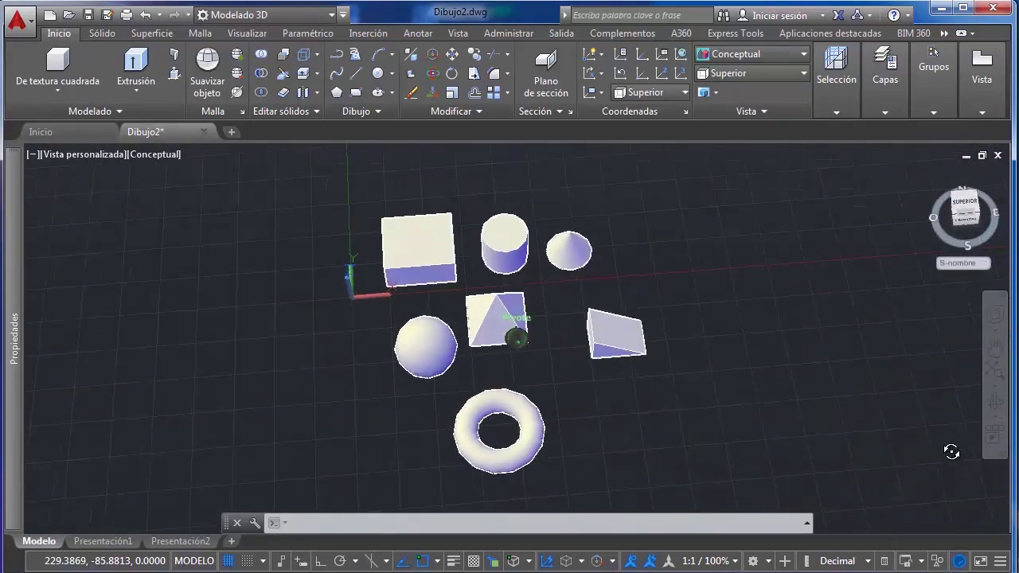
{"action": "left_click", "coordinate": [717, 273]}
{"action": "middle_click_drag", "start_coordinate": [701, 362], "coordinate": [662, 160], "text": "shift"}
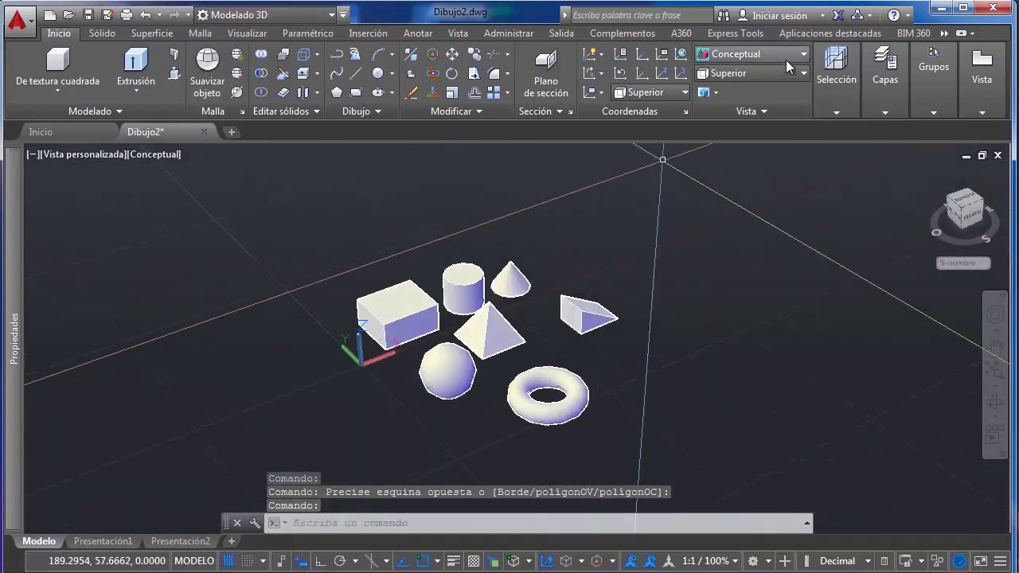
{"action": "middle_click_drag", "start_coordinate": [681, 421], "coordinate": [879, 263], "text": "shift"}
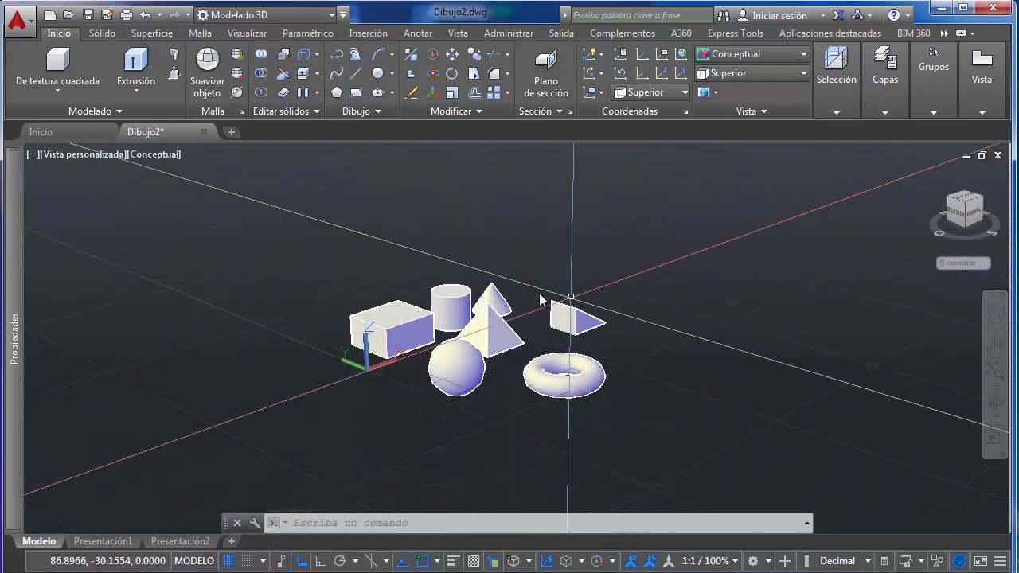
Switch the navigation wheel to Rueda 2D and activate it
{"action": "left_click", "coordinate": [995, 330]}
{"action": "left_click", "coordinate": [884, 463]}
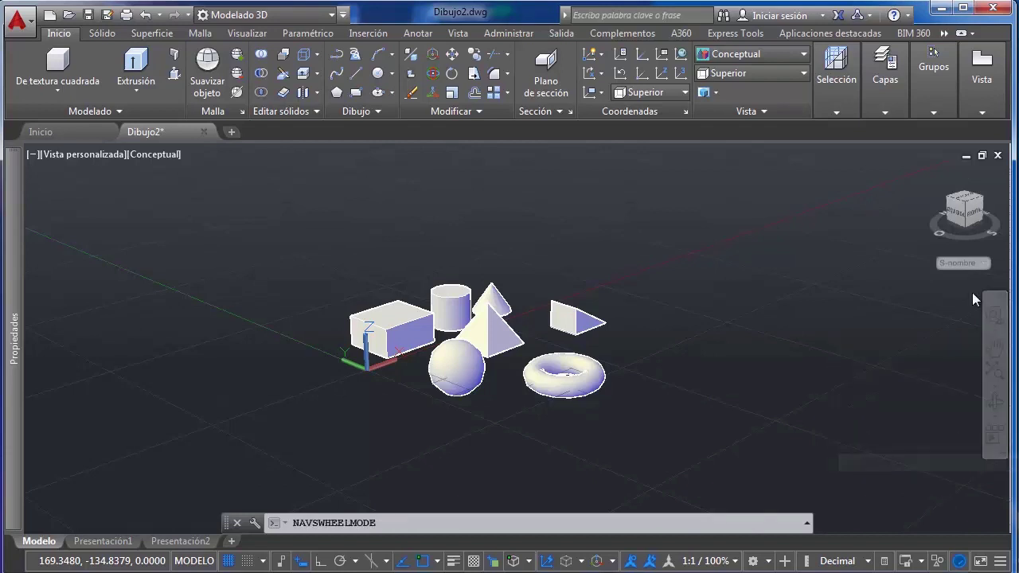
{"action": "key", "text": "Escape"}
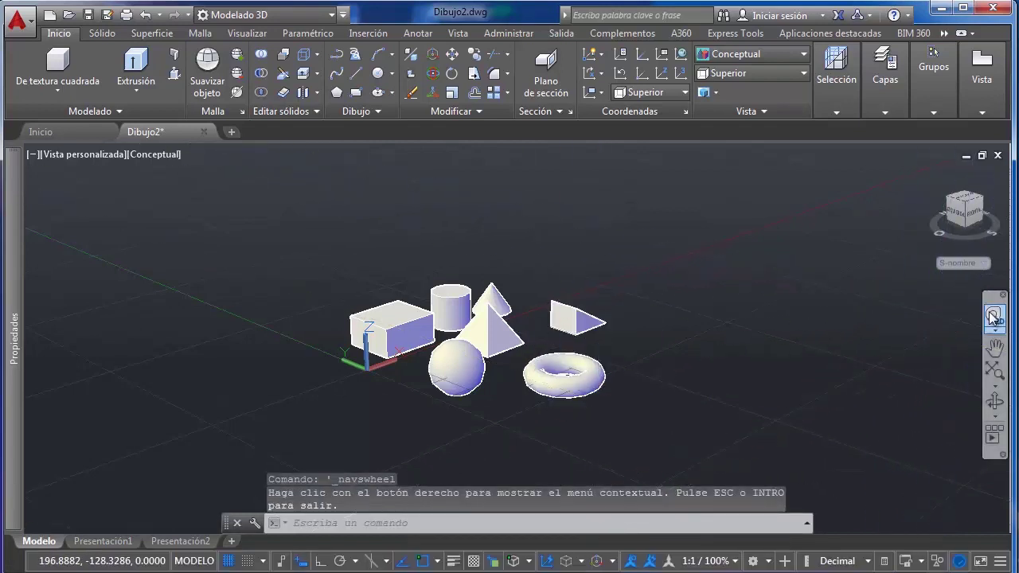
{"action": "left_click", "coordinate": [994, 317]}
Show the solids in the Superior view with the Estructura alámbrica visual style
{"action": "left_click", "coordinate": [780, 73]}
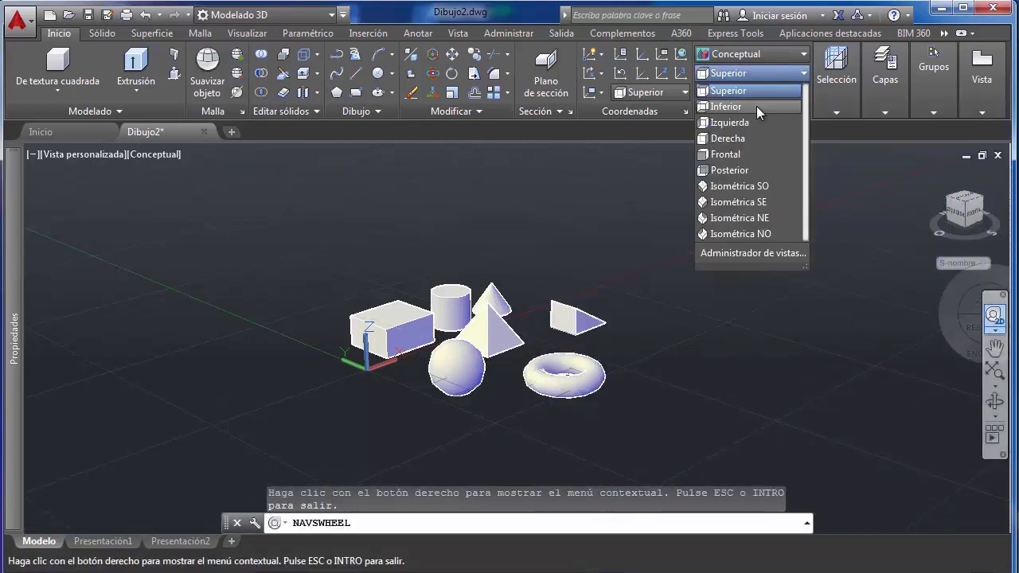
{"action": "left_click", "coordinate": [739, 90]}
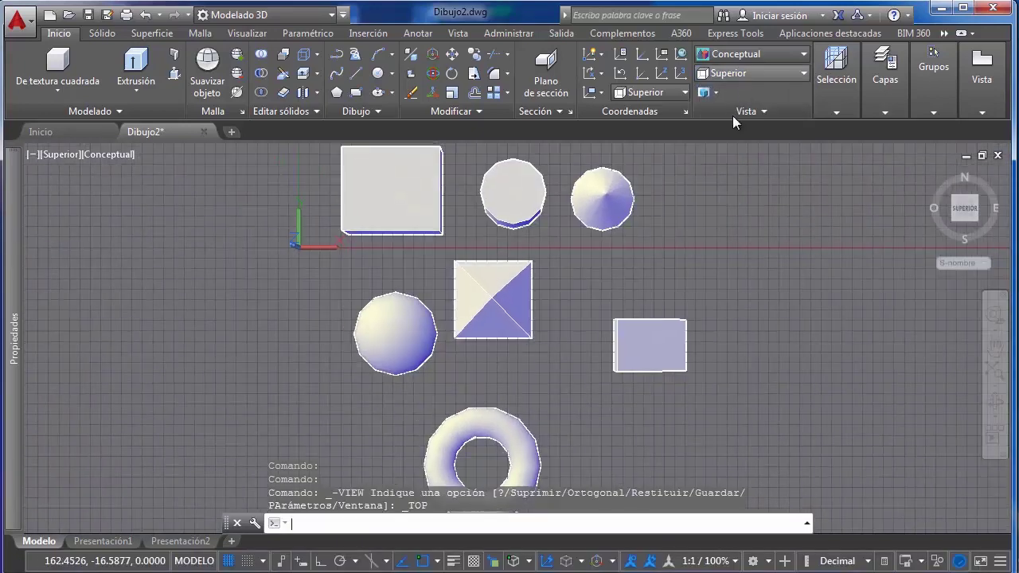
{"action": "left_click", "coordinate": [767, 59]}
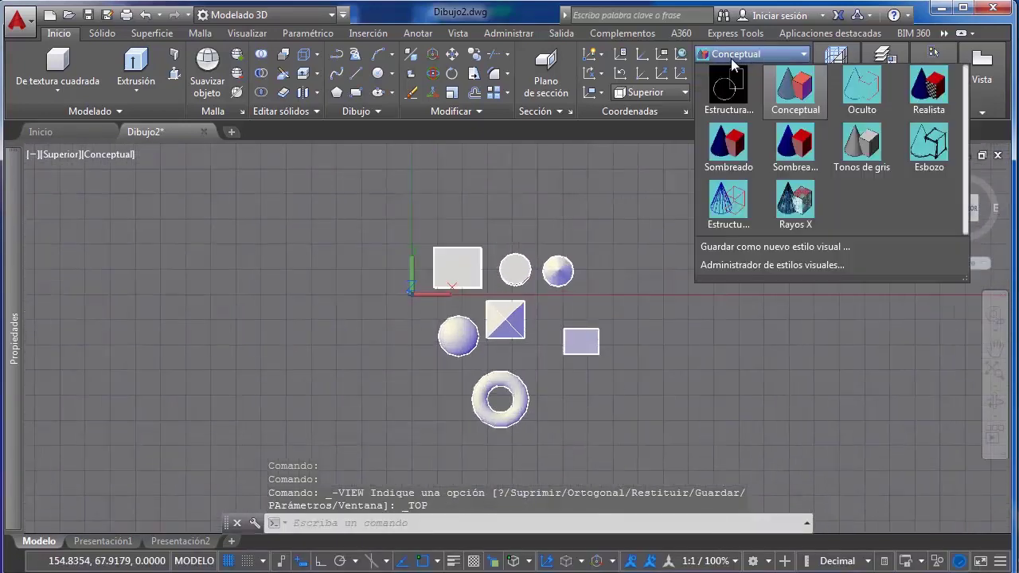
{"action": "left_click", "coordinate": [726, 97]}
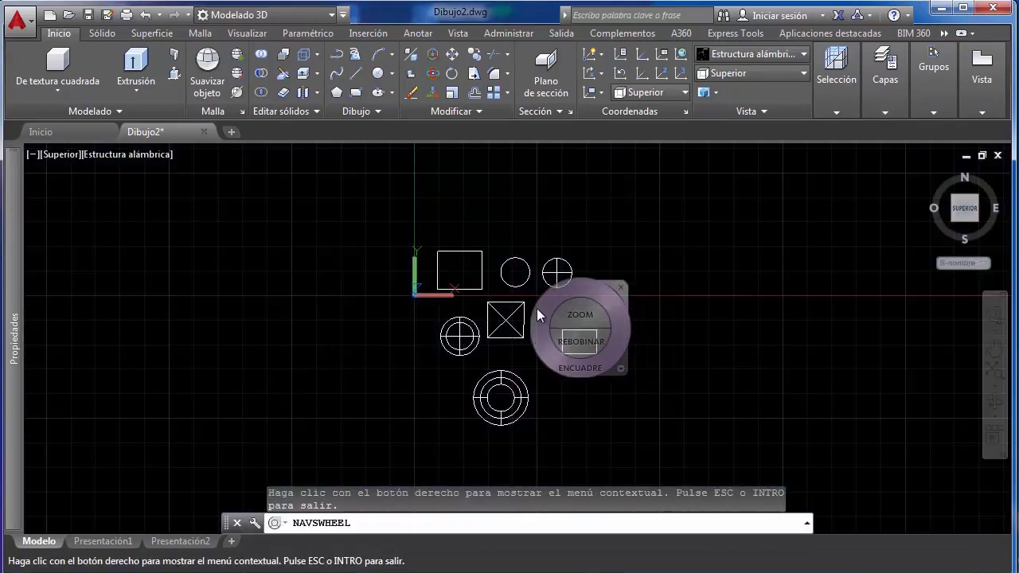
Shift and rescale the wireframe plan view with the 2D wheel's Zoom and Encuadre functions, and close the wheel
{"action": "mouse_move", "coordinate": [533, 309]}
{"action": "left_mouse_down"}
{"action": "mouse_move", "coordinate": [607, 285]}
{"action": "mouse_move", "coordinate": [956, 322]}
{"action": "left_mouse_up"}
{"action": "mouse_move", "coordinate": [551, 245]}
{"action": "left_mouse_down"}
{"action": "mouse_move", "coordinate": [550, 307]}
{"action": "mouse_move", "coordinate": [555, 235]}
{"action": "left_mouse_up"}
{"action": "mouse_move", "coordinate": [554, 303]}
{"action": "left_mouse_down"}
{"action": "mouse_move", "coordinate": [524, 304]}
{"action": "mouse_move", "coordinate": [469, 267]}
{"action": "mouse_move", "coordinate": [504, 270]}
{"action": "left_mouse_up"}
{"action": "left_click_drag", "start_coordinate": [465, 279], "coordinate": [549, 266]}
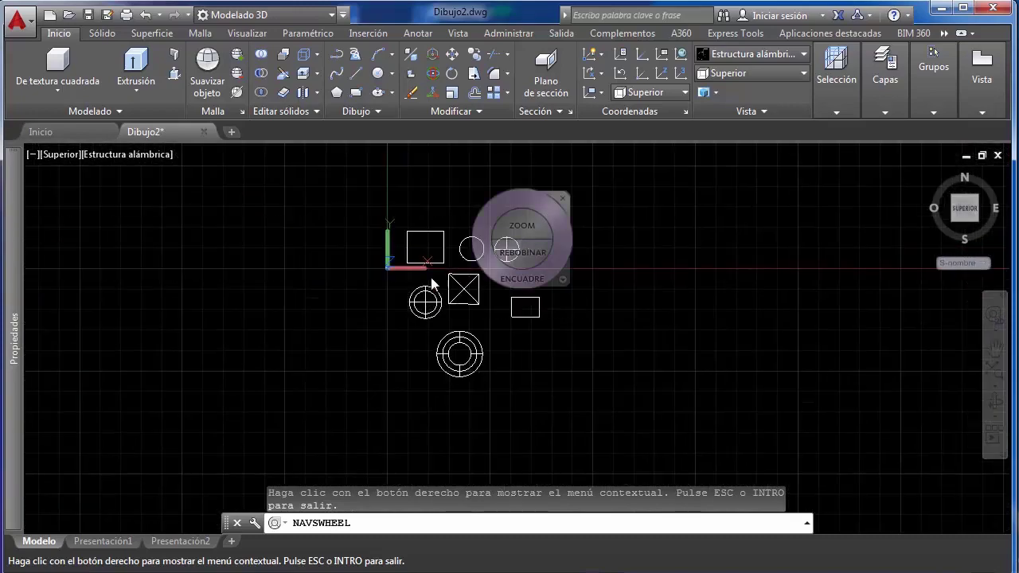
{"action": "key", "text": "Escape"}
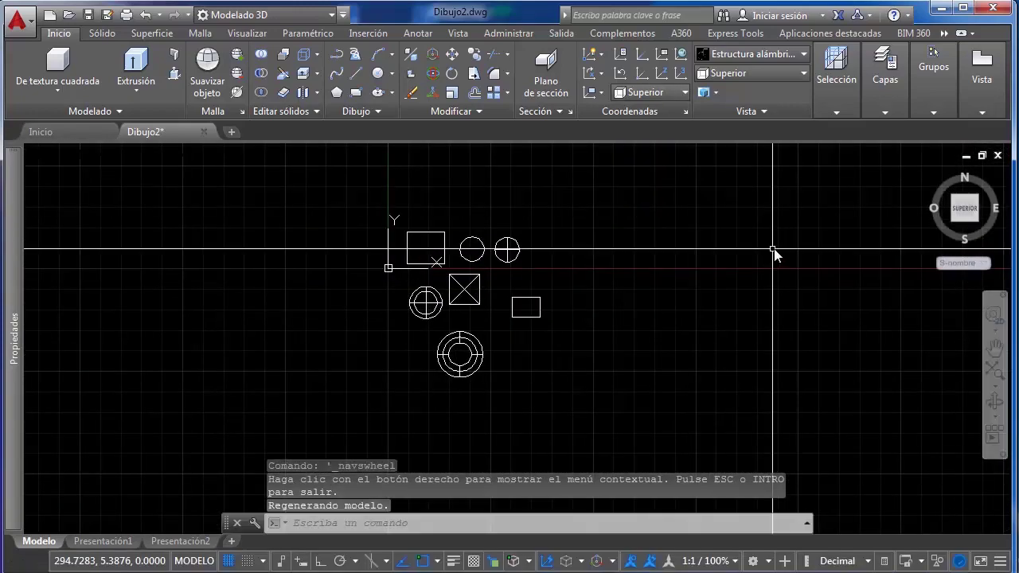
Orbit the solids out of the plan view into a three-dimensional view and apply the Conceptual visual style
{"action": "middle_click_drag", "start_coordinate": [757, 337], "coordinate": [822, 229], "text": "shift"}
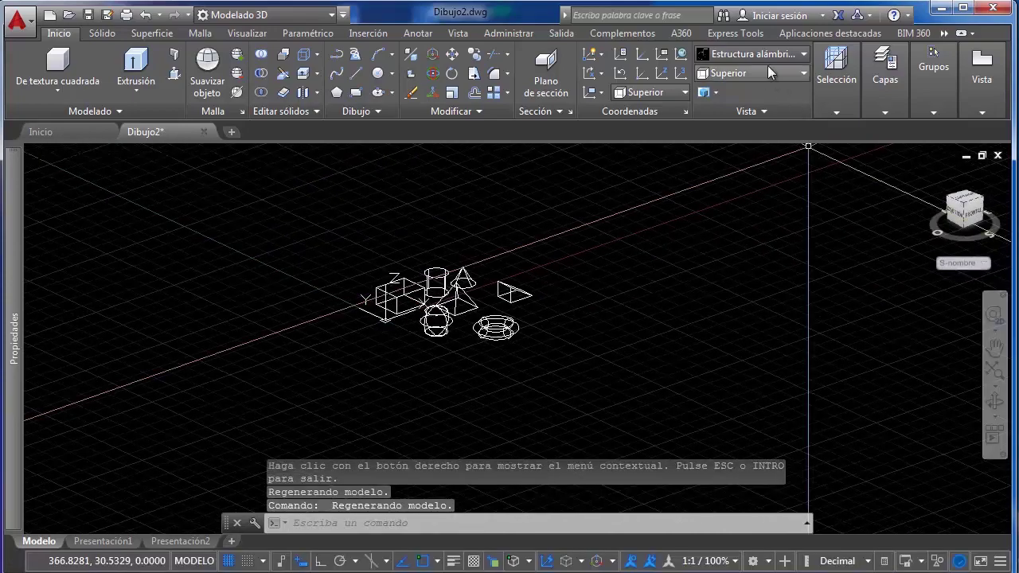
{"action": "left_click", "coordinate": [766, 58]}
{"action": "left_click", "coordinate": [796, 99]}
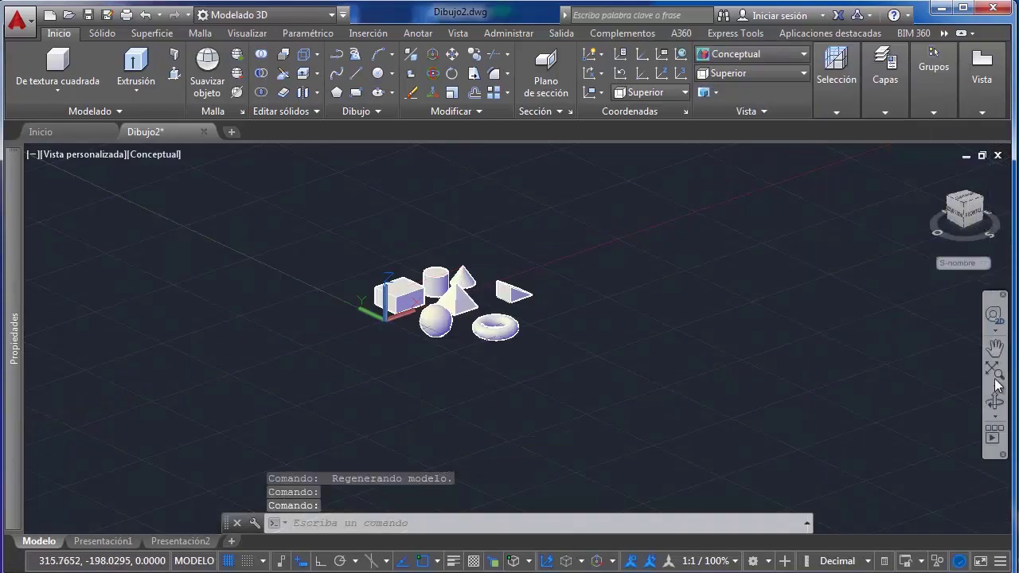
Change the navigation wheel from the 2D version to Rueda de navegación completa
{"action": "left_click", "coordinate": [994, 316]}
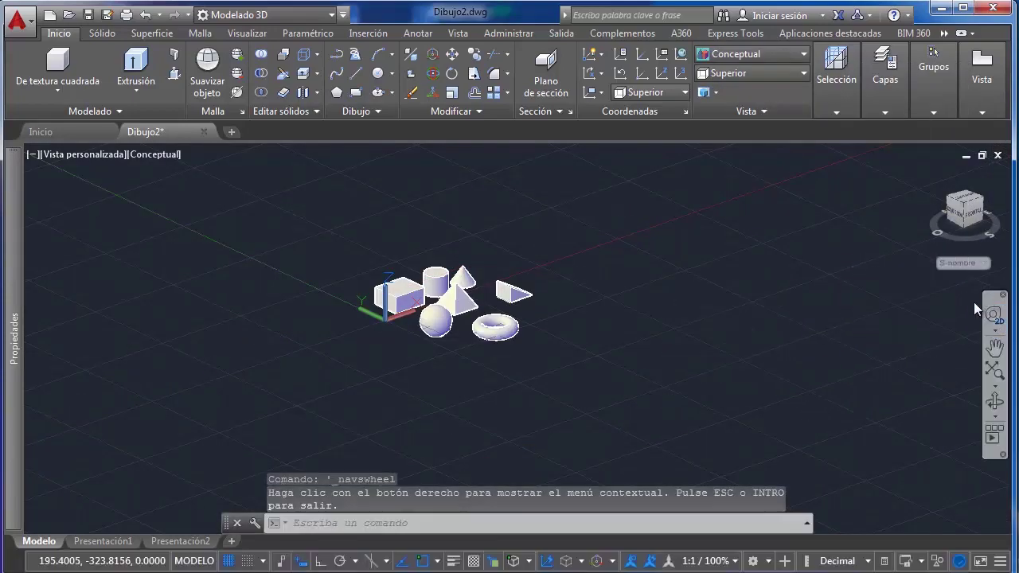
{"action": "left_click", "coordinate": [991, 330]}
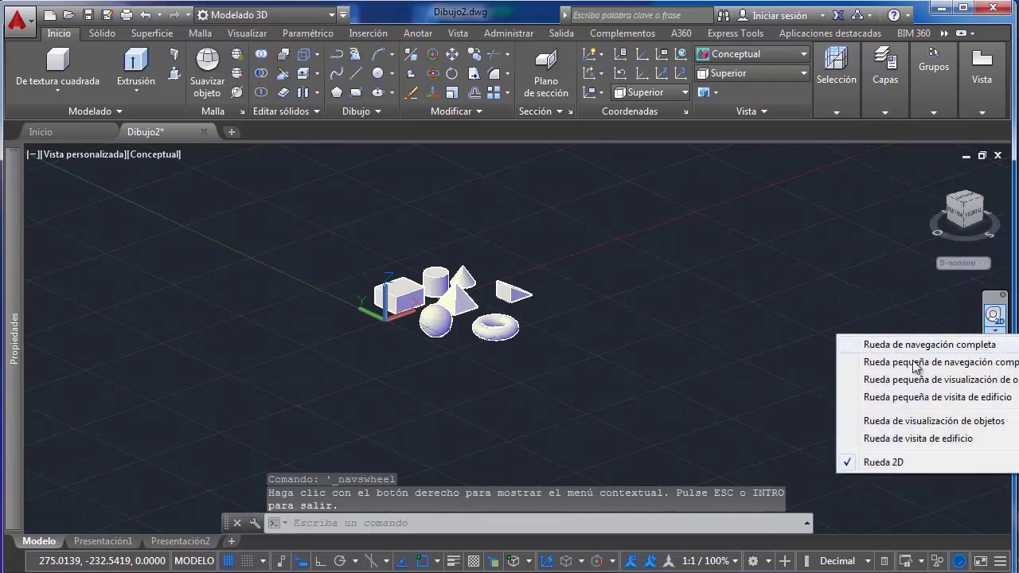
{"action": "left_click", "coordinate": [892, 347]}
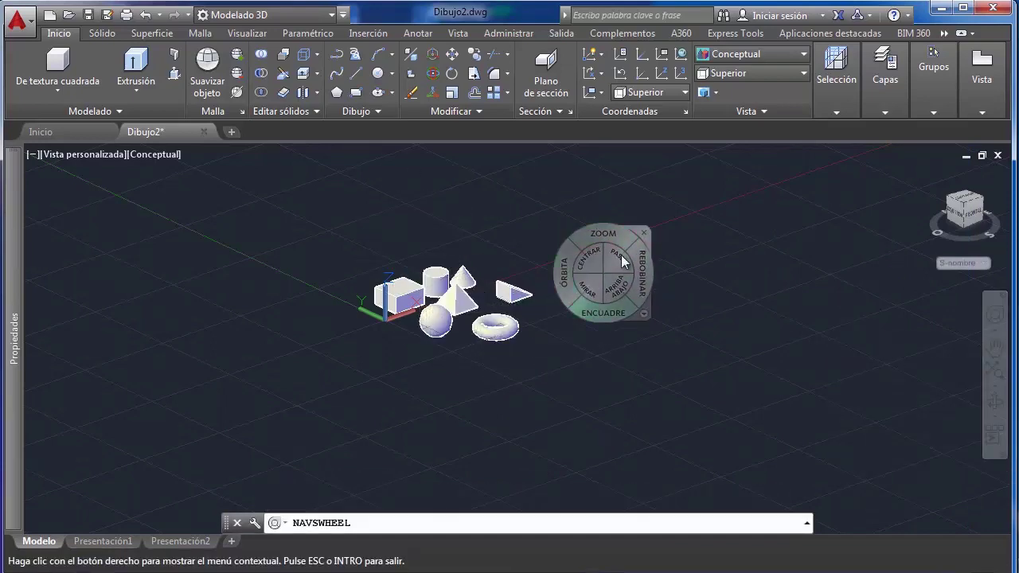
Try the full navigation wheel's Zoom, Órbita, Rebobinar and Encuadre functions on the group of solids
{"action": "left_click_drag", "start_coordinate": [597, 242], "coordinate": [597, 245]}
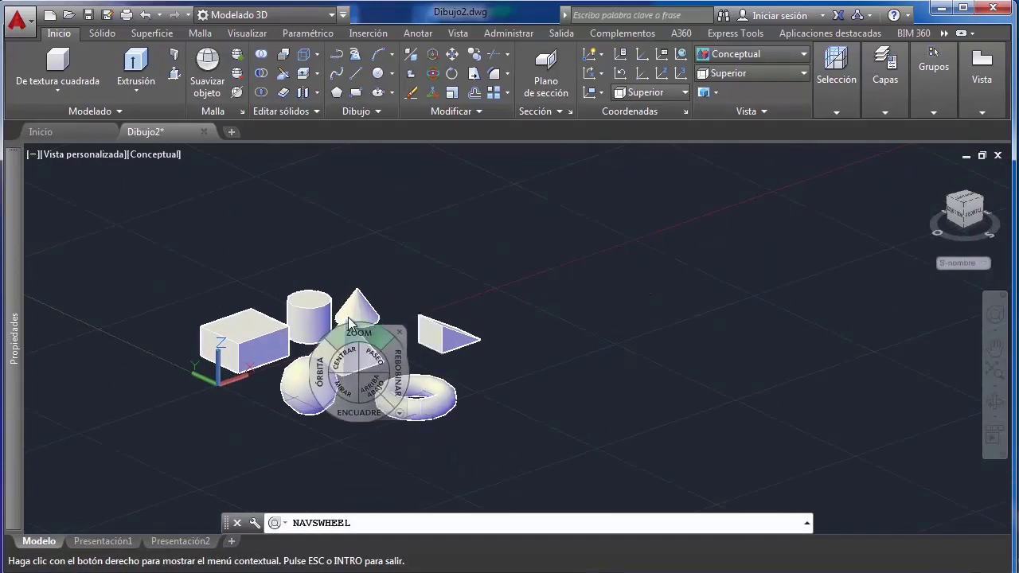
{"action": "mouse_move", "coordinate": [315, 368]}
{"action": "left_mouse_down"}
{"action": "mouse_move", "coordinate": [307, 358]}
{"action": "mouse_move", "coordinate": [239, 352]}
{"action": "mouse_move", "coordinate": [292, 352]}
{"action": "mouse_move", "coordinate": [256, 378]}
{"action": "mouse_move", "coordinate": [269, 381]}
{"action": "left_mouse_up"}
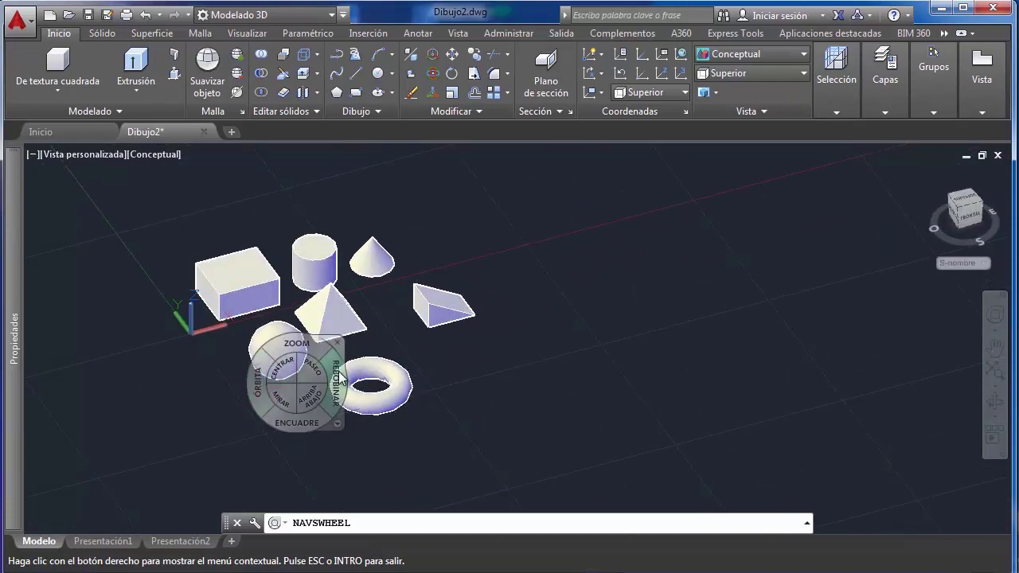
{"action": "left_click_drag", "start_coordinate": [339, 382], "coordinate": [284, 364]}
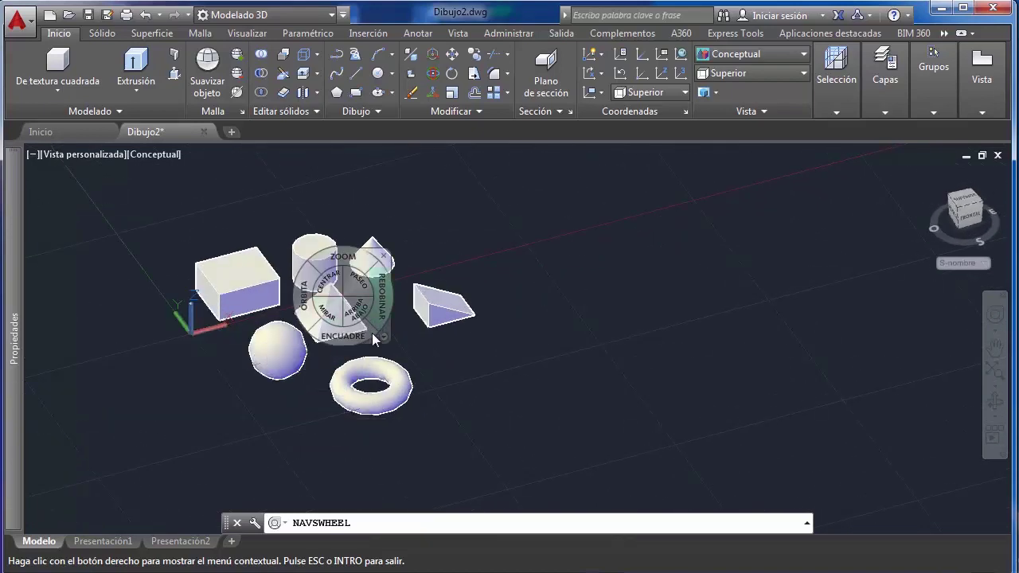
{"action": "left_click_drag", "start_coordinate": [339, 336], "coordinate": [500, 345]}
{"action": "left_click_drag", "start_coordinate": [500, 311], "coordinate": [498, 303]}
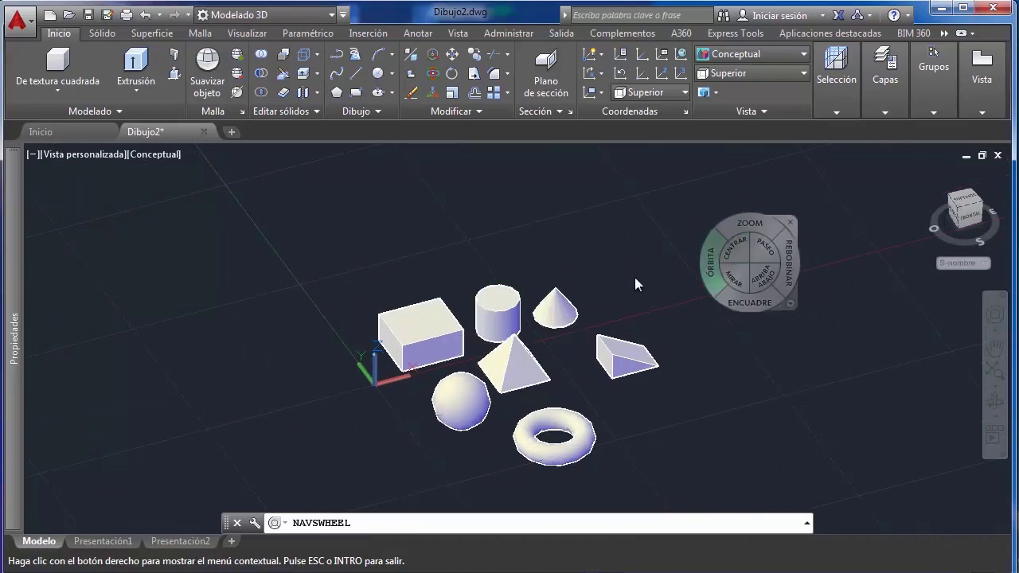
{"action": "left_click_drag", "start_coordinate": [603, 306], "coordinate": [398, 351]}
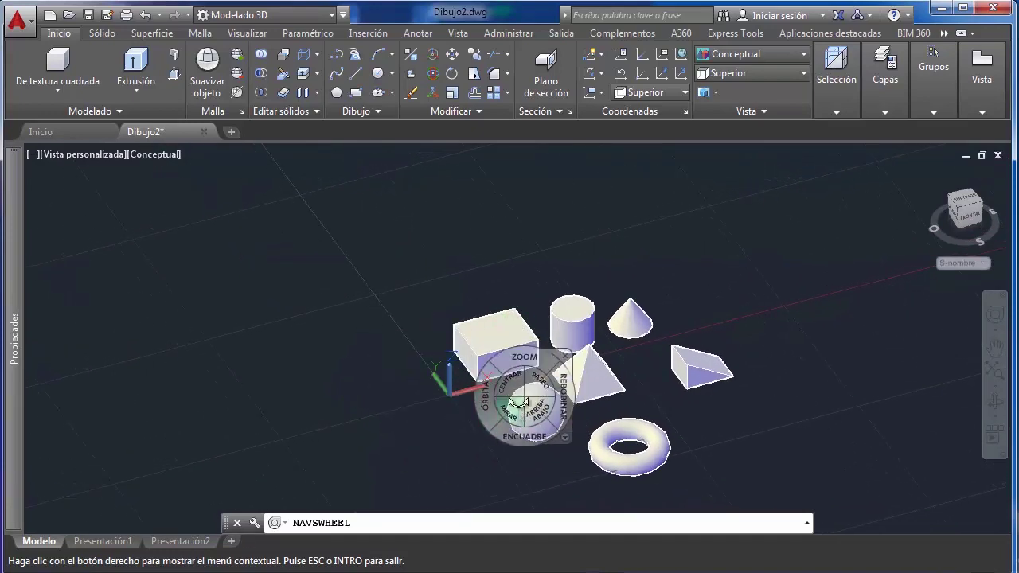
Try the wheel's Mirar and Paseo functions around the solids and bring them back into view
{"action": "left_click_drag", "start_coordinate": [516, 401], "coordinate": [510, 99]}
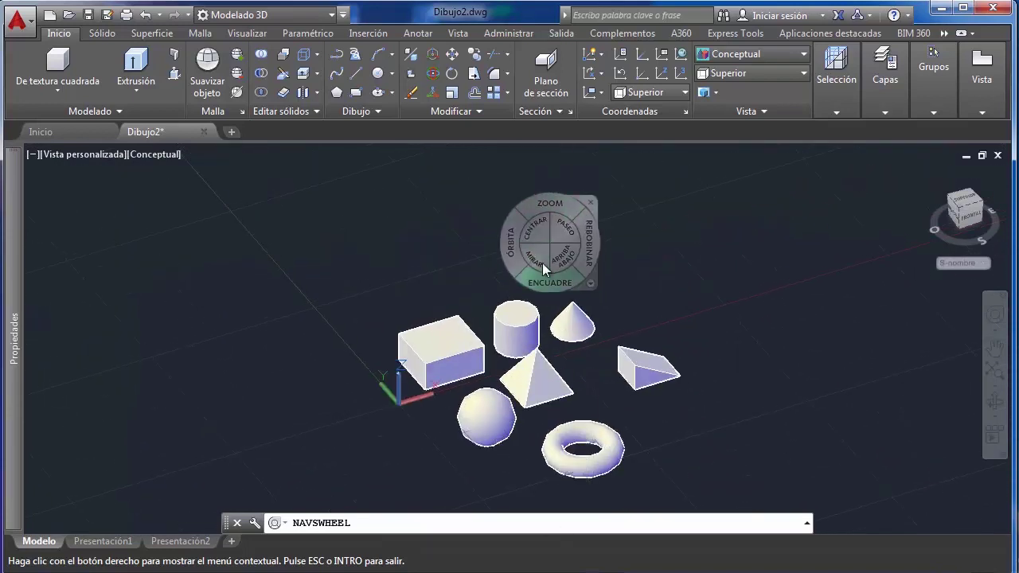
{"action": "left_click_drag", "start_coordinate": [567, 233], "coordinate": [519, 452]}
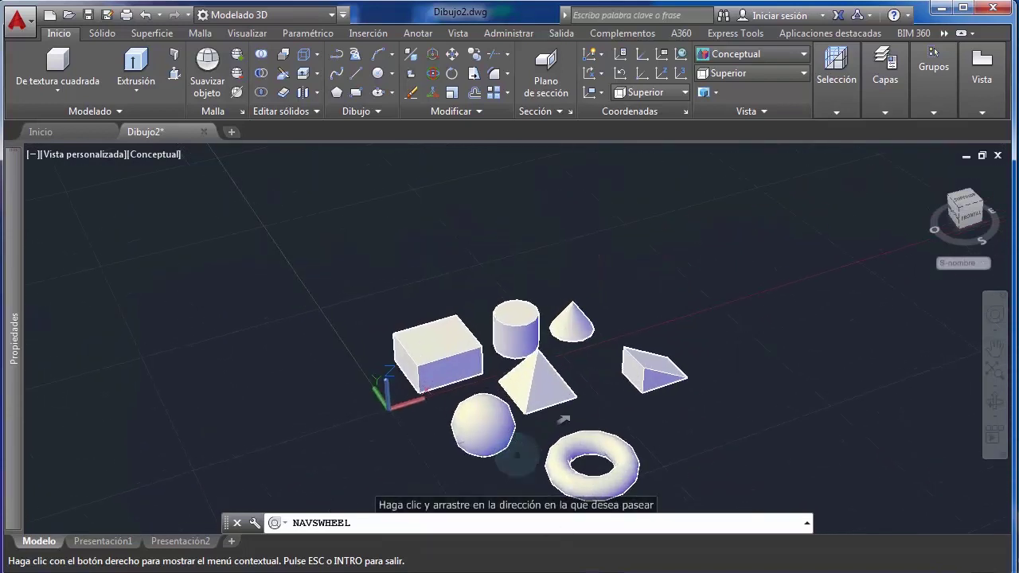
{"action": "mouse_move", "coordinate": [563, 420]}
{"action": "left_mouse_down"}
{"action": "mouse_move", "coordinate": [463, 361]}
{"action": "mouse_move", "coordinate": [483, 390]}
{"action": "mouse_move", "coordinate": [512, 364]}
{"action": "mouse_move", "coordinate": [524, 406]}
{"action": "mouse_move", "coordinate": [511, 314]}
{"action": "left_mouse_up"}
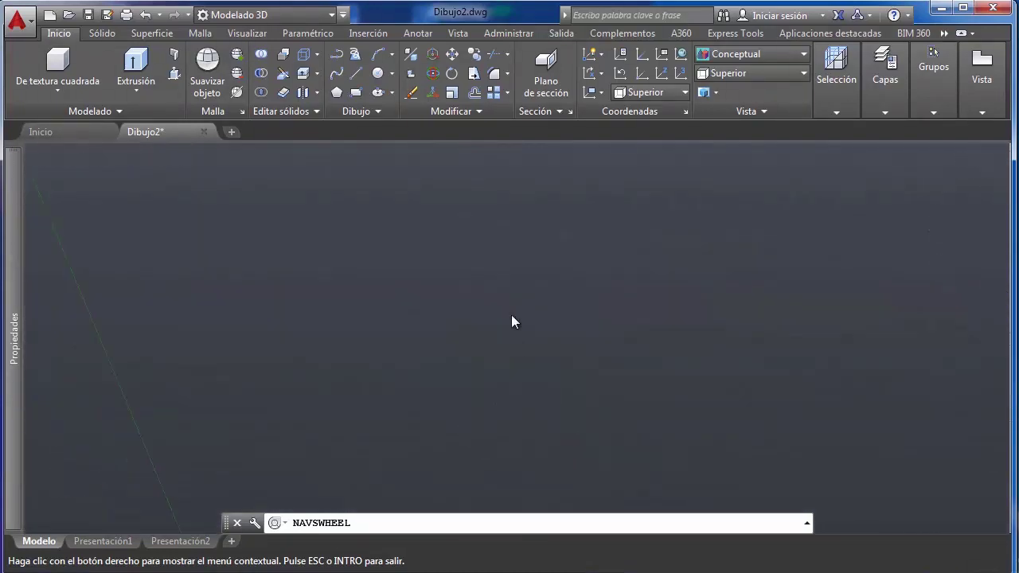
{"action": "left_click_drag", "start_coordinate": [539, 432], "coordinate": [535, 296]}
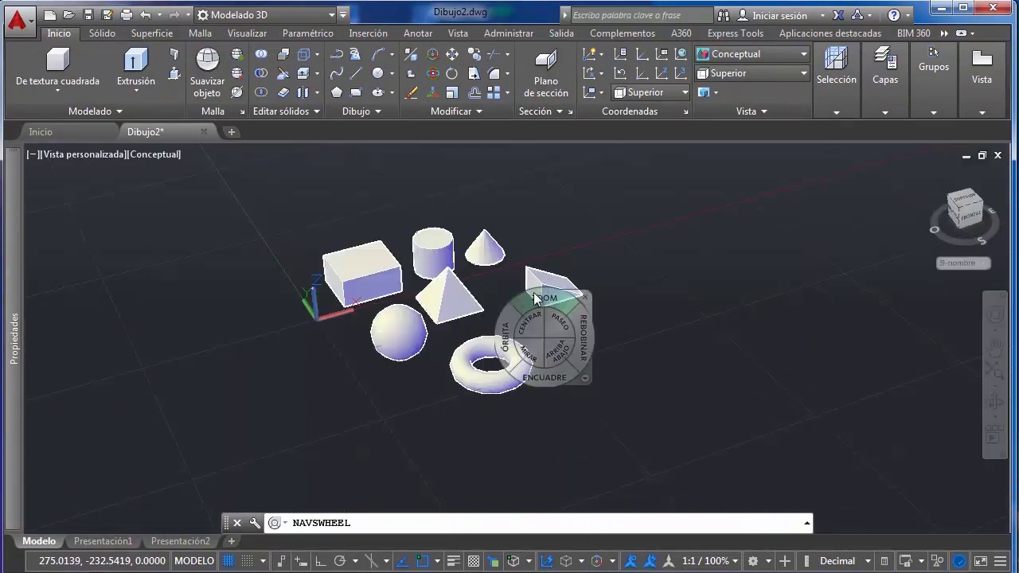
{"action": "left_click_drag", "start_coordinate": [574, 344], "coordinate": [555, 318]}
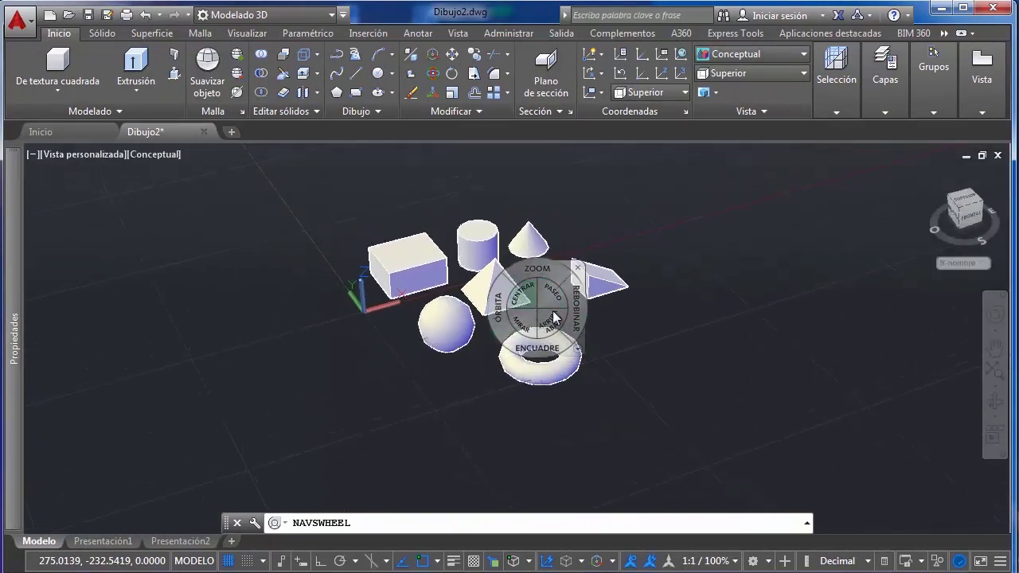
Enlarge the solids around the pyramid with the full wheel's Zoom function and close the wheel
{"action": "left_click_drag", "start_coordinate": [523, 267], "coordinate": [467, 334]}
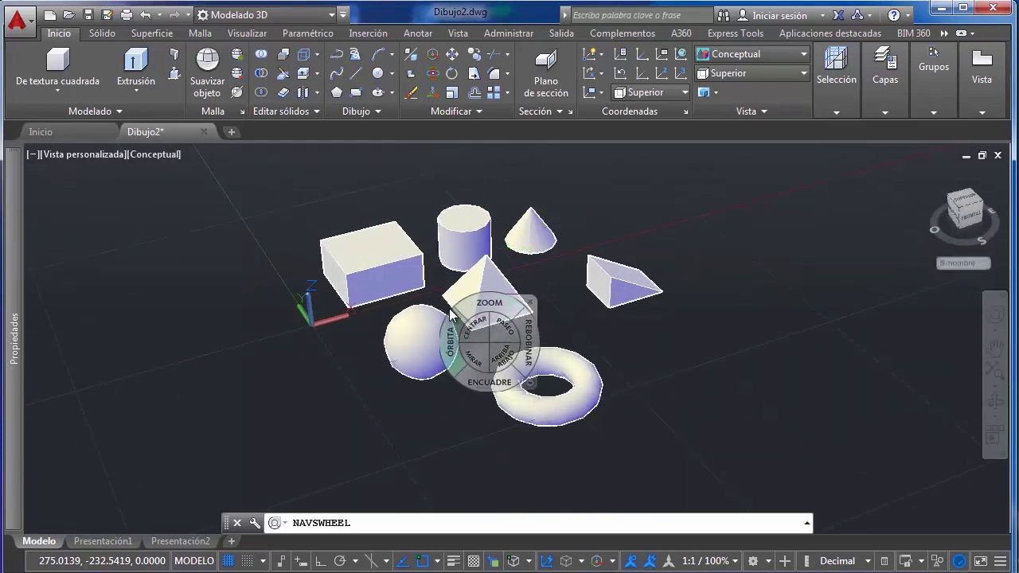
{"action": "mouse_move", "coordinate": [495, 307]}
{"action": "left_mouse_down"}
{"action": "mouse_move", "coordinate": [485, 289]}
{"action": "mouse_move", "coordinate": [515, 296]}
{"action": "mouse_move", "coordinate": [506, 300]}
{"action": "left_mouse_up"}
{"action": "key", "text": "Escape"}
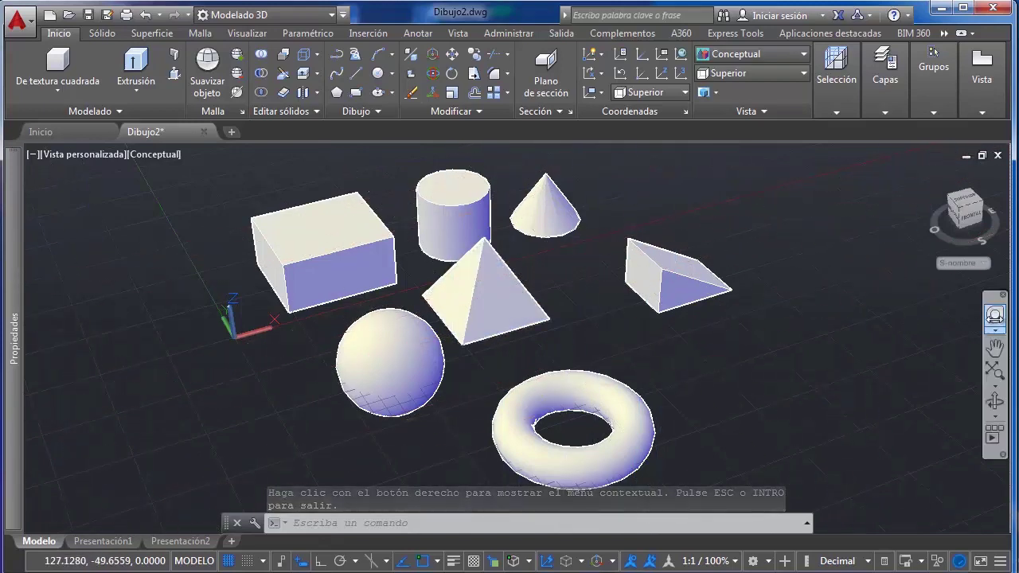
Practise recalling the full navigation wheel over the pyramid and dismissing it again
{"action": "left_click", "coordinate": [996, 316]}
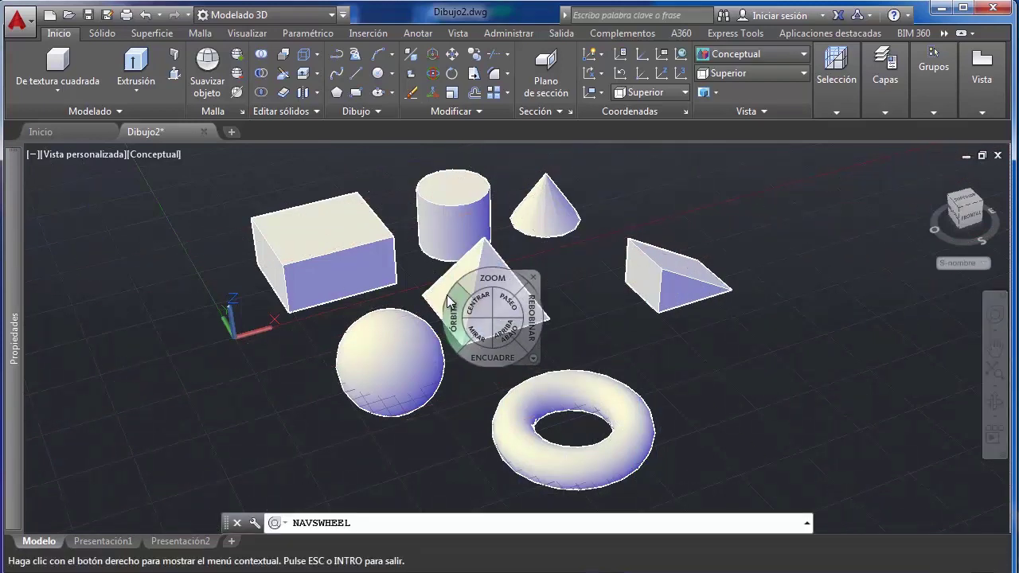
{"action": "key", "text": "Escape"}
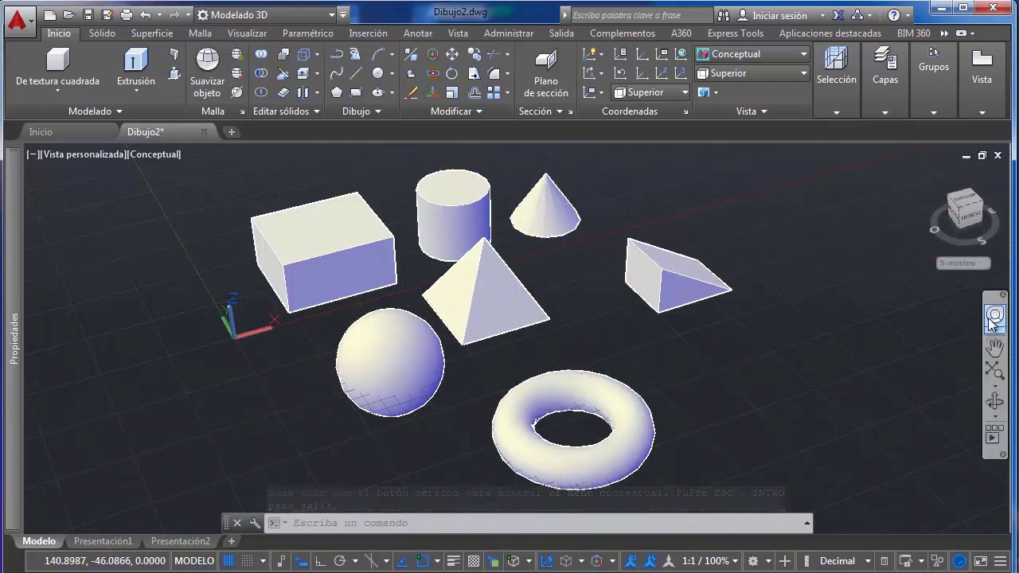
{"action": "key", "text": "Escape"}
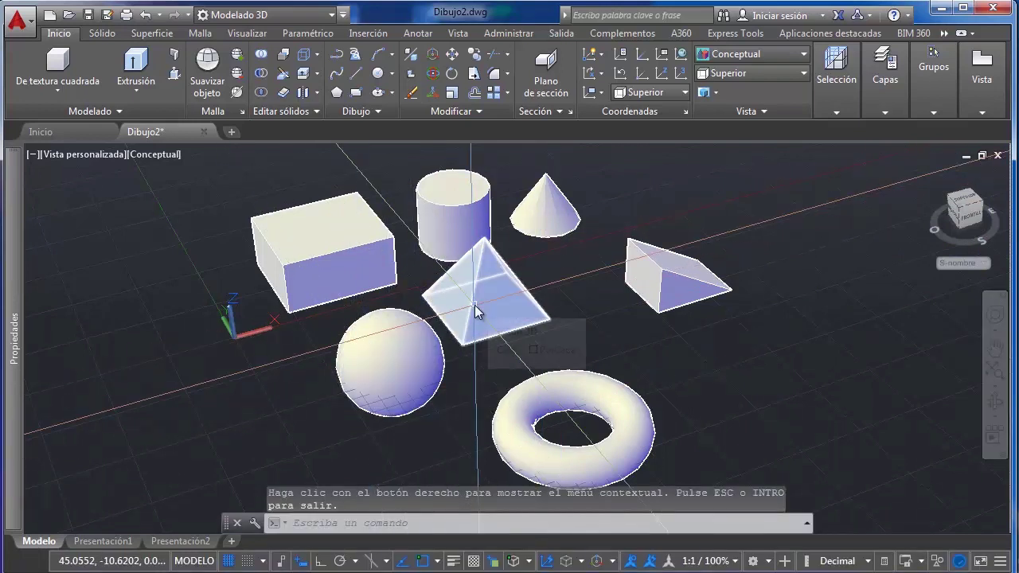
{"action": "key", "text": "Return"}
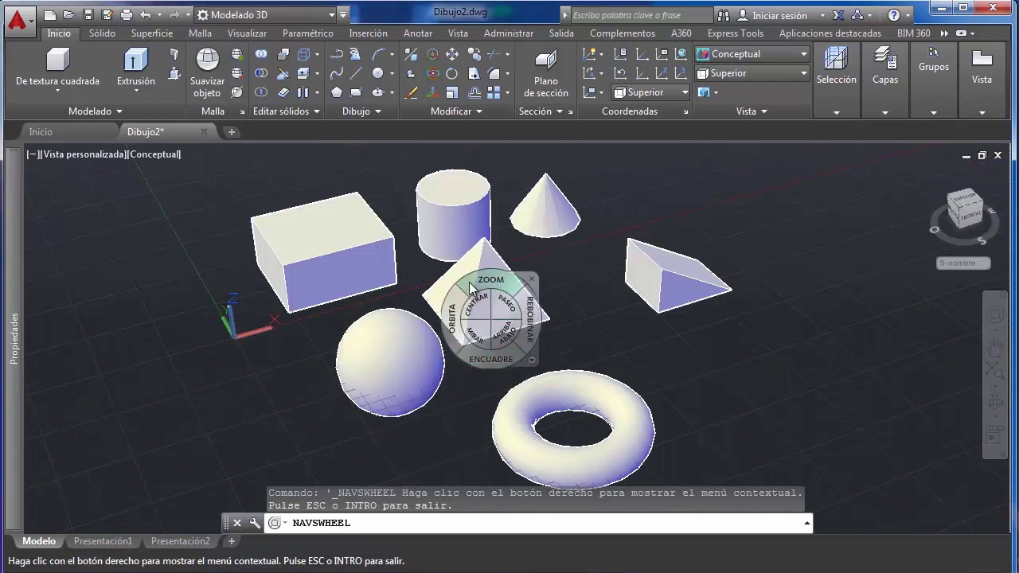
{"action": "key", "text": "Escape"}
Zoom in and out around the pyramid without the wheel, from the whole group to a close-up of its base edge
{"action": "scroll", "coordinate": [486, 312], "scroll_direction": "down", "scroll_amount": 5}
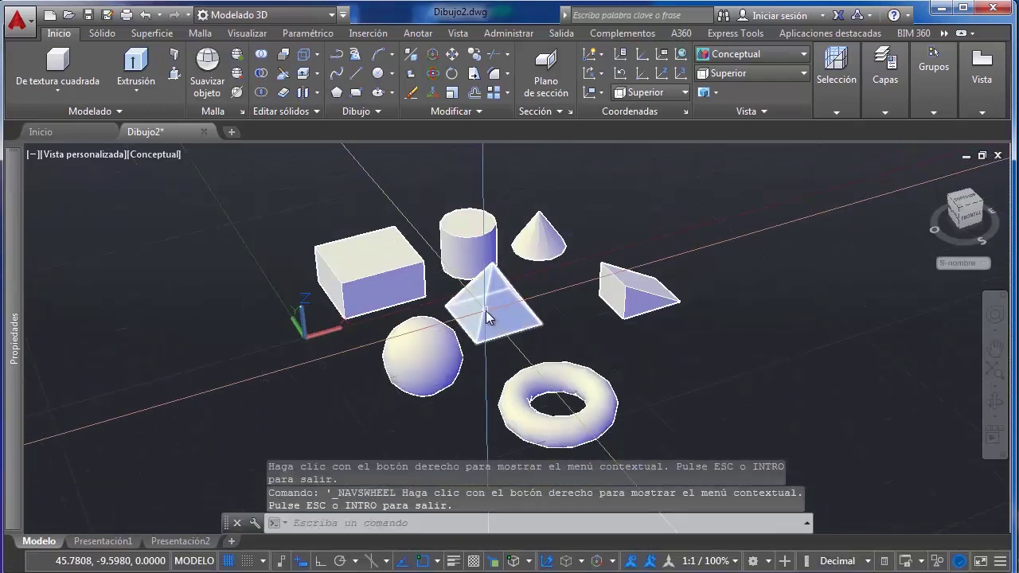
{"action": "scroll", "coordinate": [510, 341], "scroll_direction": "up", "scroll_amount": 8}
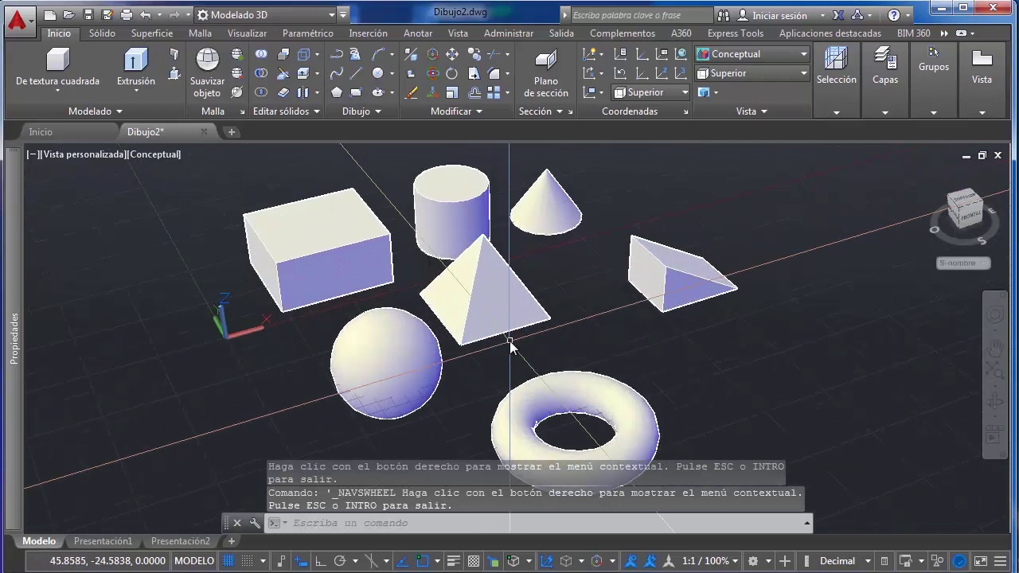
{"action": "scroll", "coordinate": [476, 327], "scroll_direction": "up", "scroll_amount": 2}
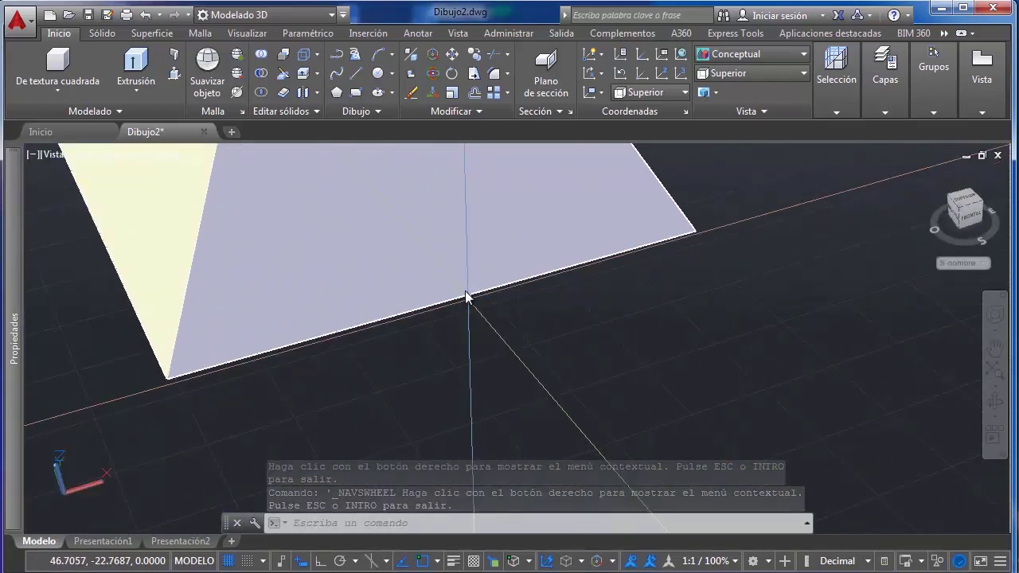
{"action": "scroll", "coordinate": [469, 296], "scroll_direction": "up", "scroll_amount": 2}
{"action": "scroll", "coordinate": [469, 295], "scroll_direction": "down", "scroll_amount": 4}
{"action": "scroll", "coordinate": [465, 290], "scroll_direction": "down", "scroll_amount": 6}
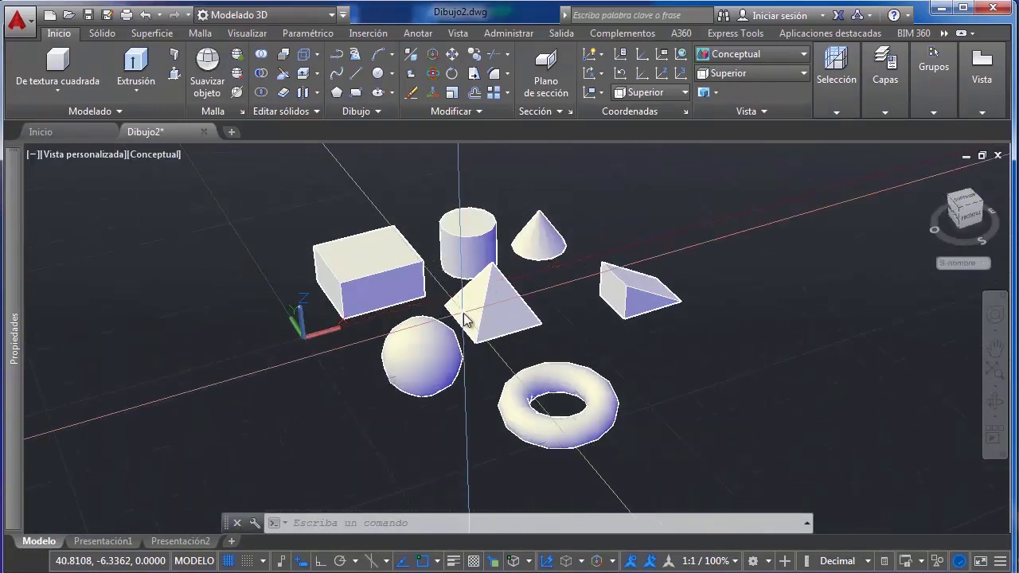
{"action": "scroll", "coordinate": [464, 316], "scroll_direction": "up", "scroll_amount": 4}
Zoom in on the pyramid with the full navigation wheel, close the wheel and bring all the solids back into view
{"action": "key", "text": "Return"}
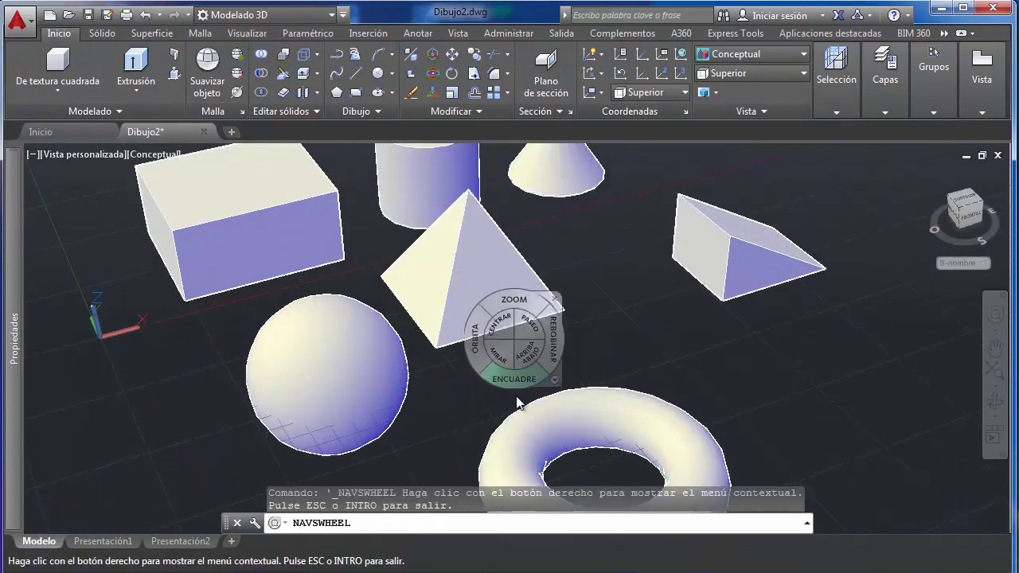
{"action": "mouse_move", "coordinate": [519, 304]}
{"action": "left_mouse_down"}
{"action": "mouse_move", "coordinate": [526, 252]}
{"action": "mouse_move", "coordinate": [525, 323]}
{"action": "mouse_move", "coordinate": [527, 285]}
{"action": "mouse_move", "coordinate": [533, 301]}
{"action": "left_mouse_up"}
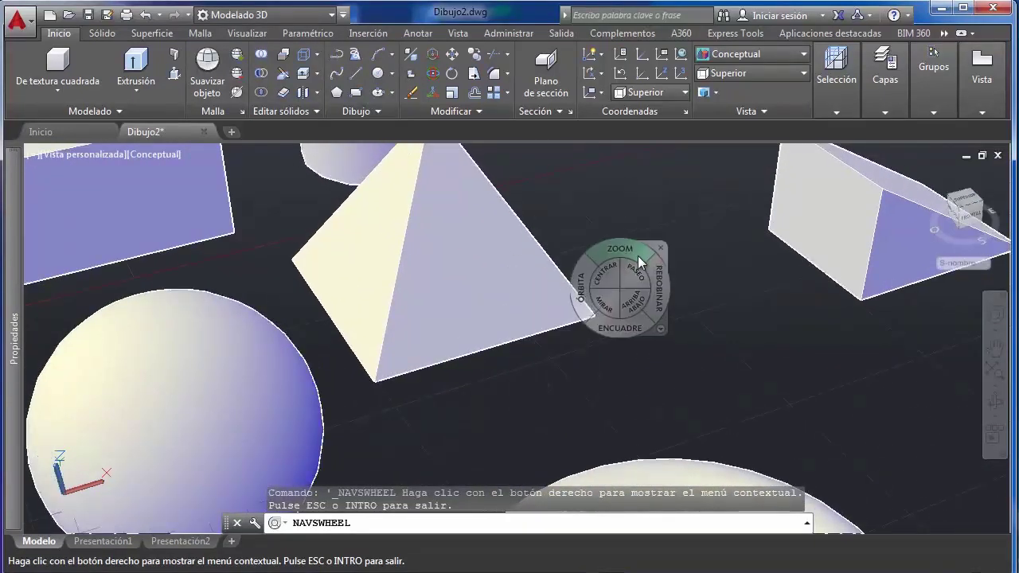
{"action": "key", "text": "Escape"}
{"action": "scroll", "coordinate": [625, 252], "scroll_direction": "down", "scroll_amount": 6}
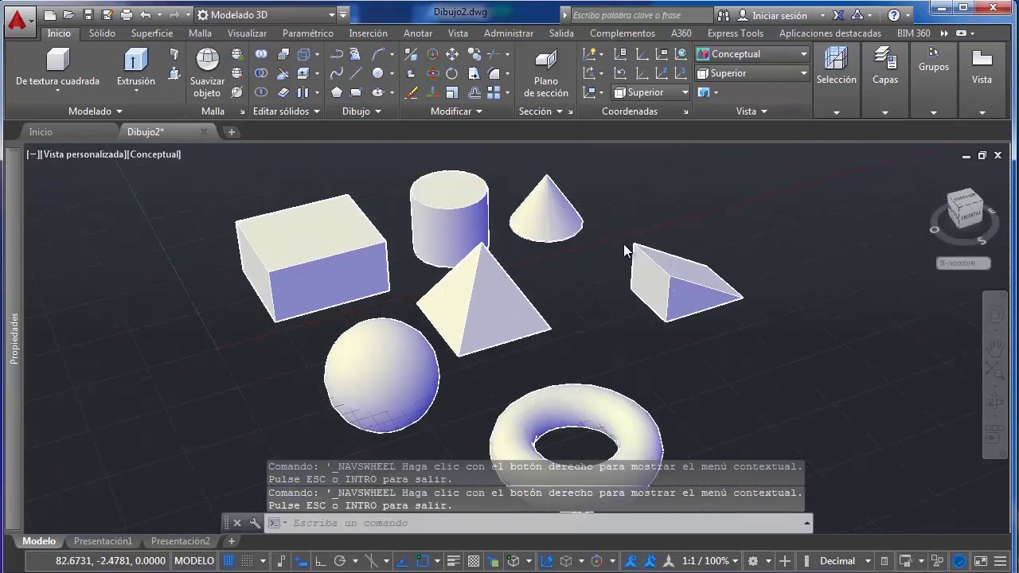
{"action": "scroll", "coordinate": [624, 328], "scroll_direction": "down", "scroll_amount": 5}
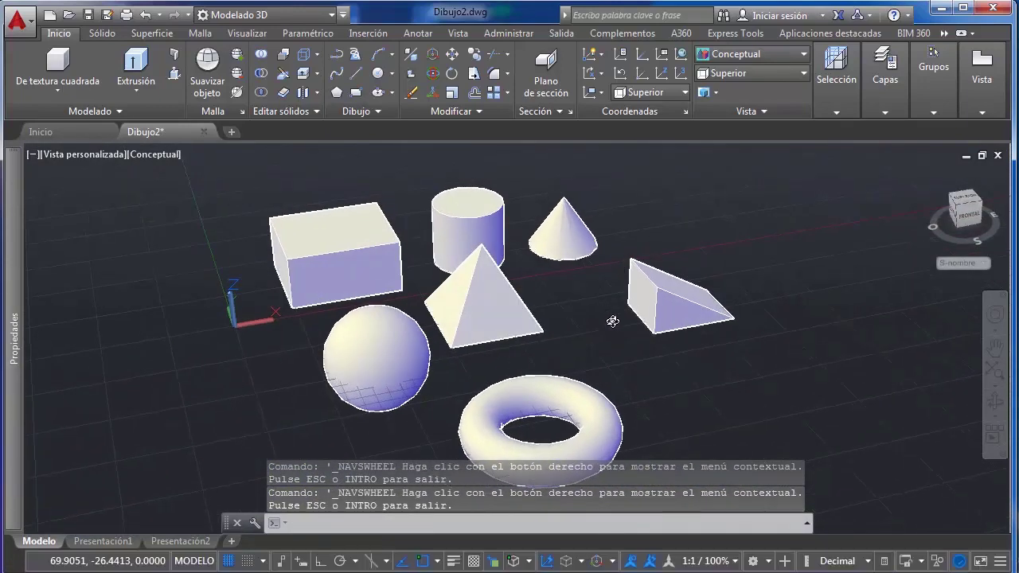
{"action": "scroll", "coordinate": [613, 323], "scroll_direction": "up", "scroll_amount": 4}
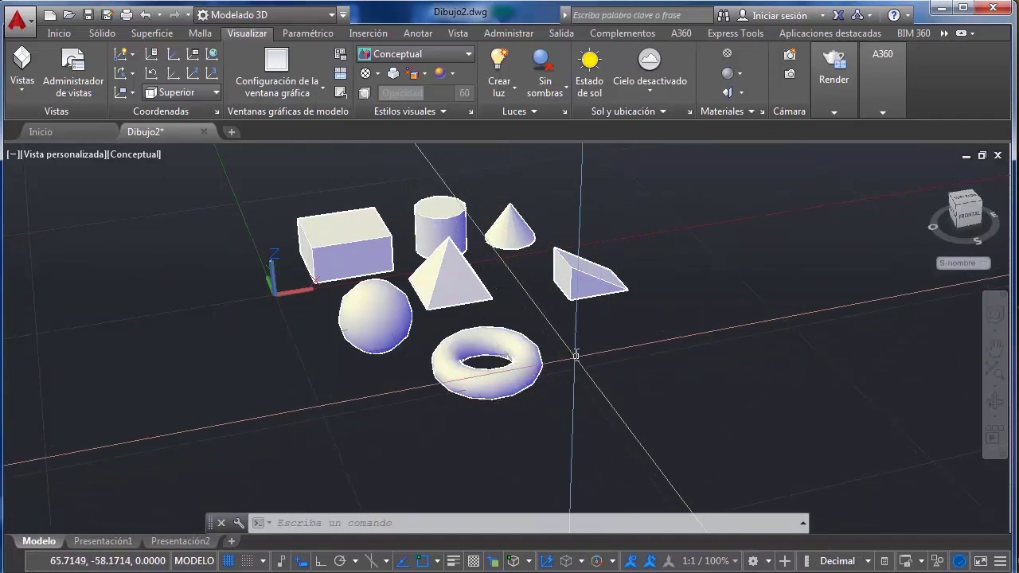
Switch the ViewCube projection to Paralela and show the solids from the Superior view
{"action": "right_click", "coordinate": [966, 209]}
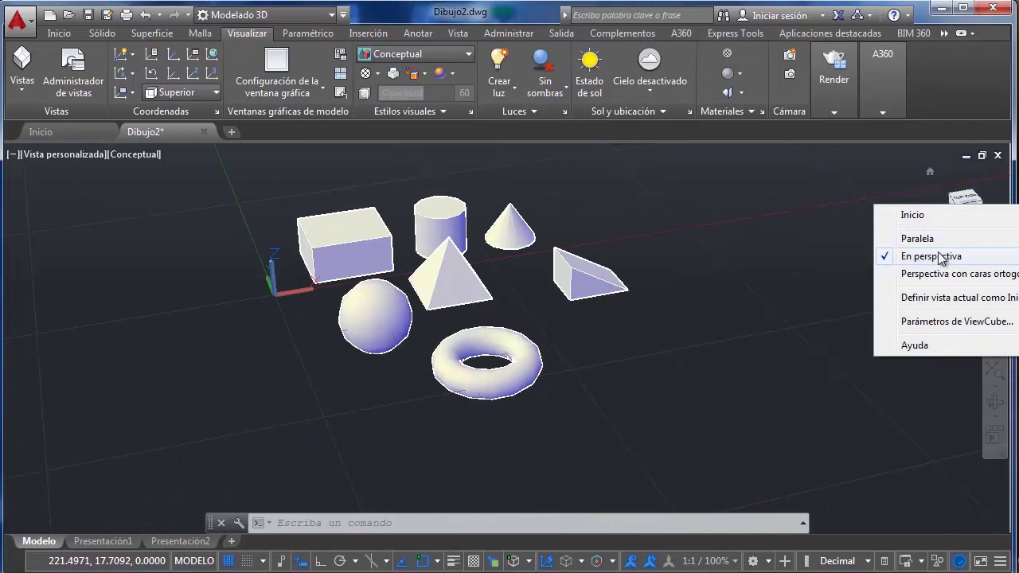
{"action": "left_click", "coordinate": [917, 239]}
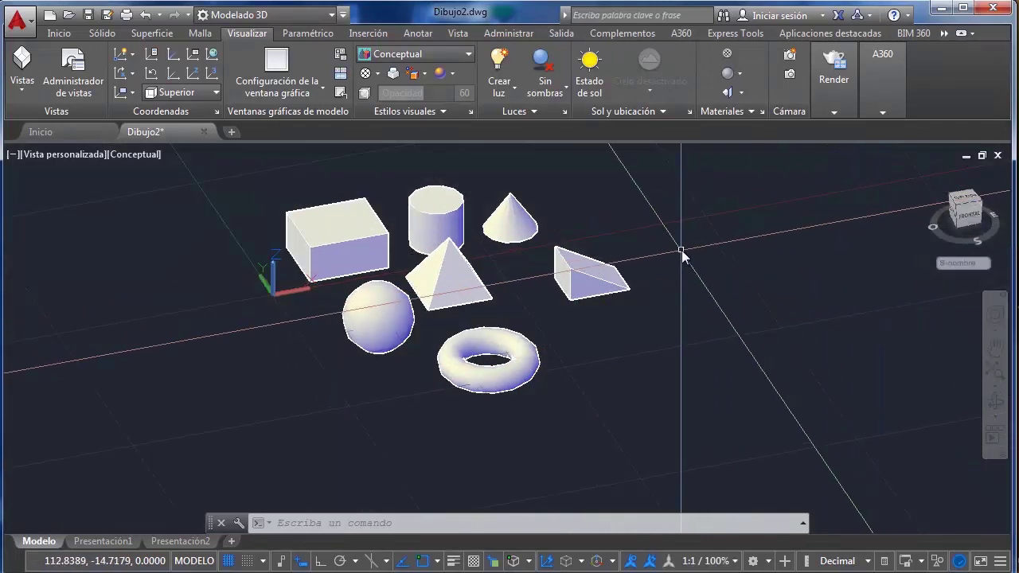
{"action": "scroll", "coordinate": [681, 253], "scroll_direction": "down", "scroll_amount": 3}
{"action": "left_click", "coordinate": [963, 199]}
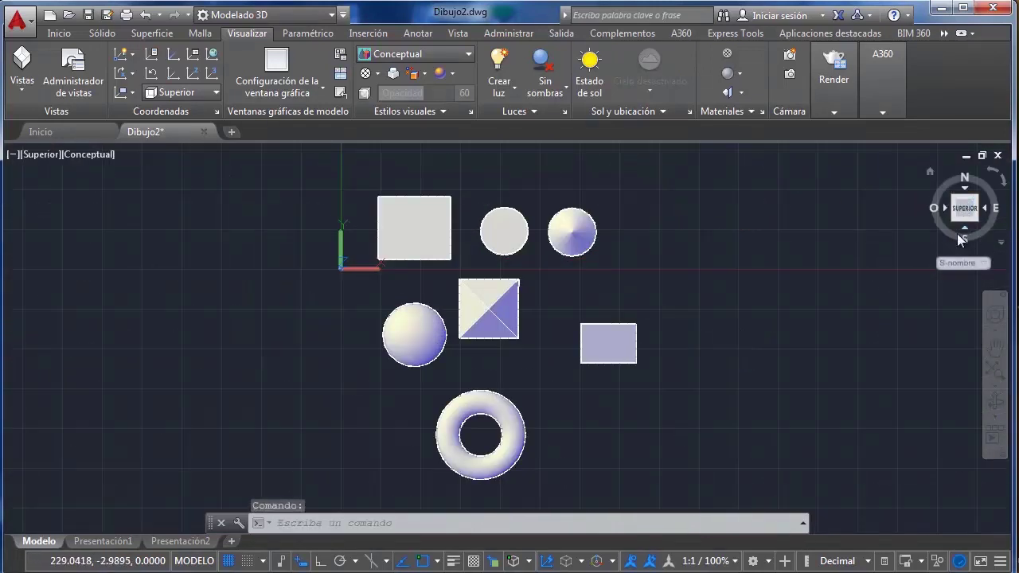
Draw a horizontal line about 590 units long beside the solids, extending in the positive X direction with Orto on
{"action": "scroll", "coordinate": [610, 249], "scroll_direction": "down", "scroll_amount": 5}
{"action": "middle_click_drag", "start_coordinate": [645, 230], "coordinate": [449, 271]}
{"action": "scroll", "coordinate": [453, 271], "scroll_direction": "up", "scroll_amount": 2}
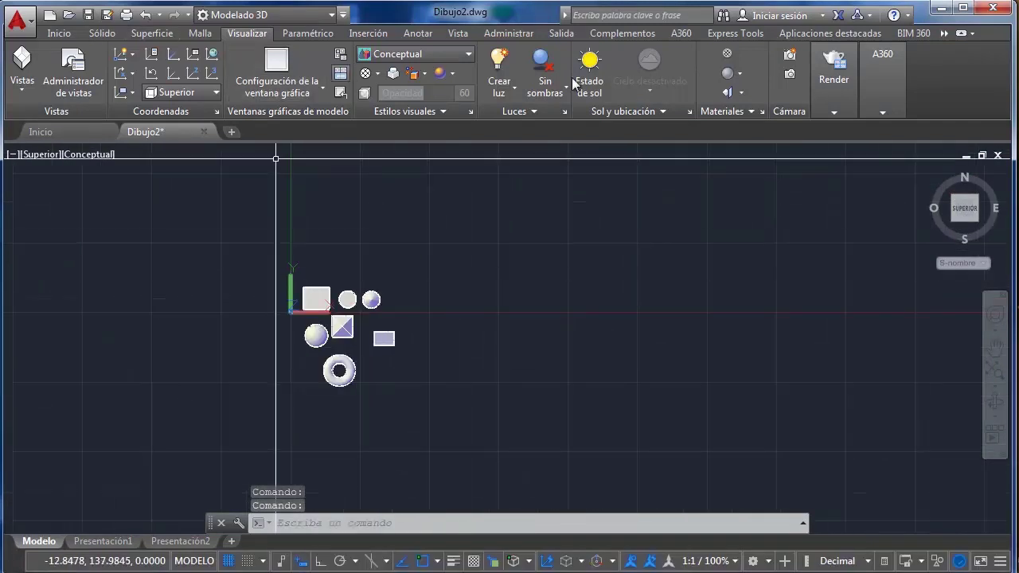
{"action": "left_click", "coordinate": [60, 33]}
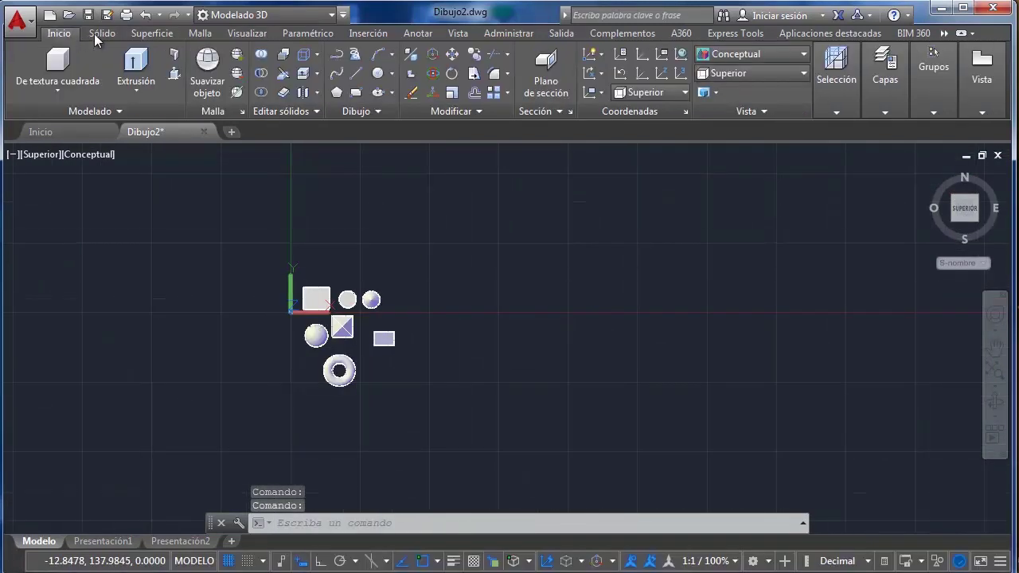
{"action": "left_click", "coordinate": [358, 74]}
{"action": "left_click", "coordinate": [403, 254]}
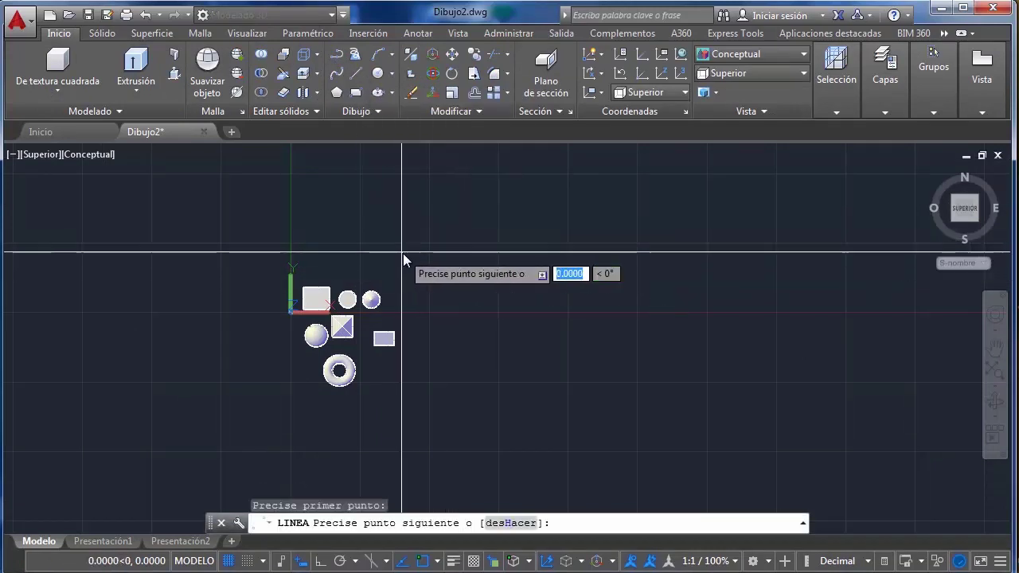
{"action": "middle_click_drag", "start_coordinate": [971, 273], "coordinate": [697, 247]}
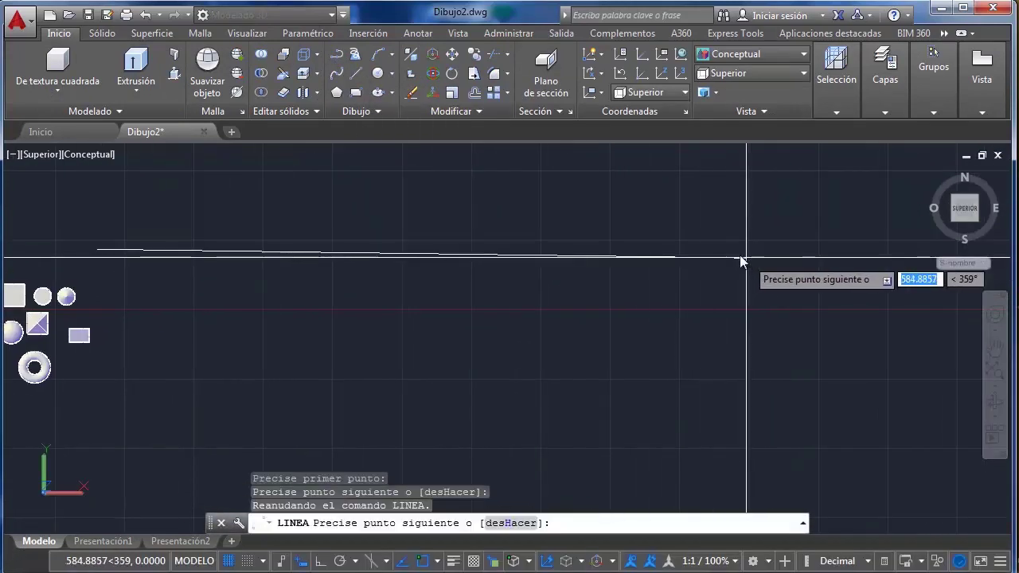
{"action": "key", "text": "F8"}
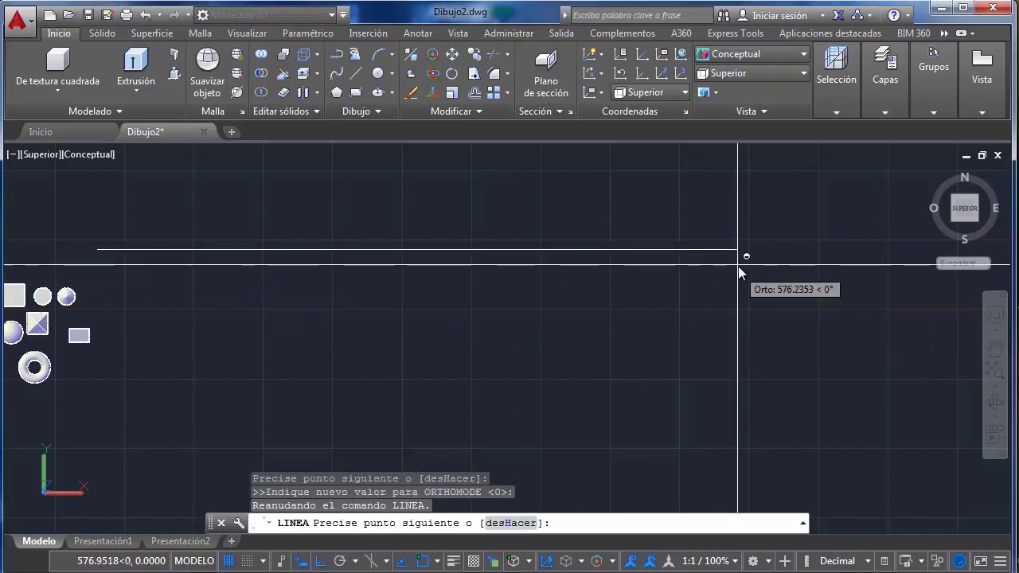
{"action": "left_click", "coordinate": [752, 262]}
{"action": "key", "text": "Escape"}
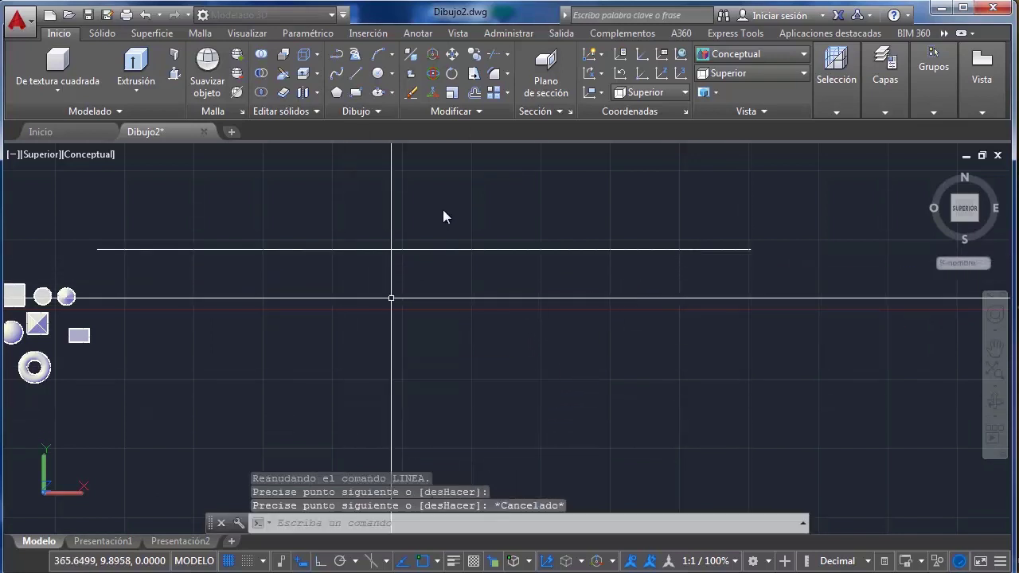
Copy the horizontal line with COPIA from its far endpoint to a parallel position directly below, with polar tracking on
{"action": "left_click", "coordinate": [398, 249]}
{"action": "left_click", "coordinate": [390, 273]}
{"action": "left_click", "coordinate": [347, 348]}
{"action": "type", "text": "c"}
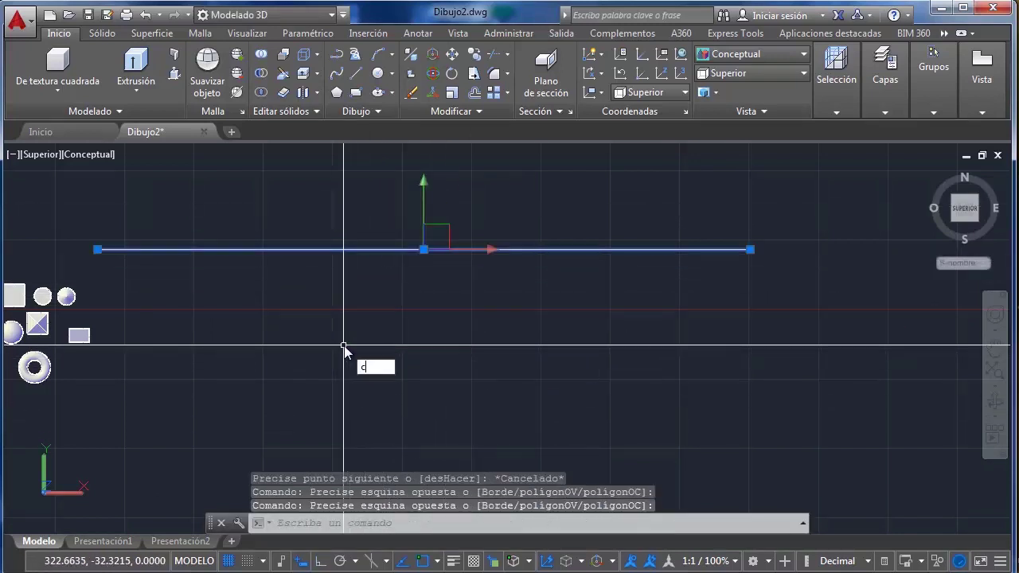
{"action": "type", "text": "opi"}
{"action": "key", "text": "Return"}
{"action": "left_click", "coordinate": [751, 253]}
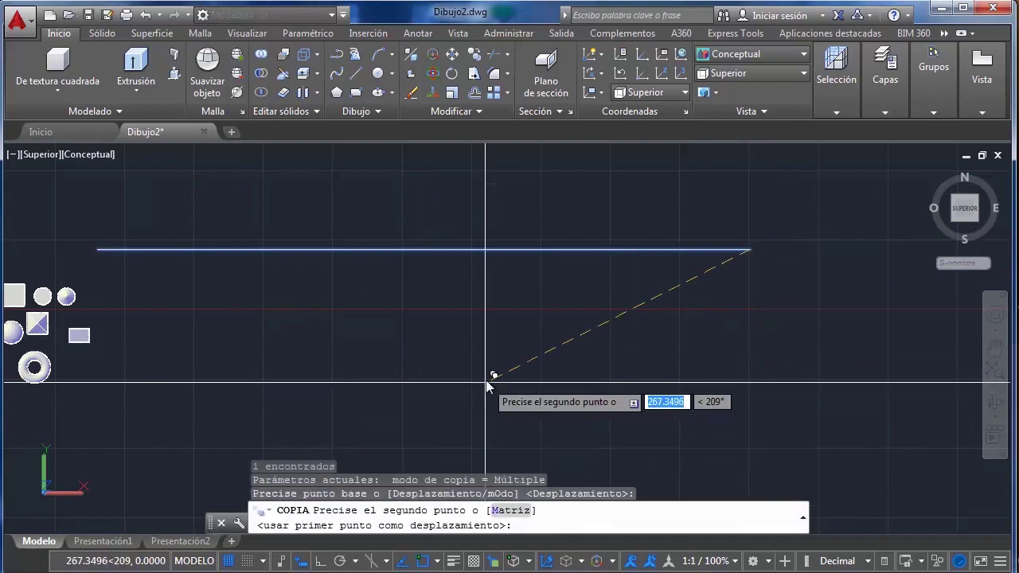
{"action": "left_click", "coordinate": [341, 561]}
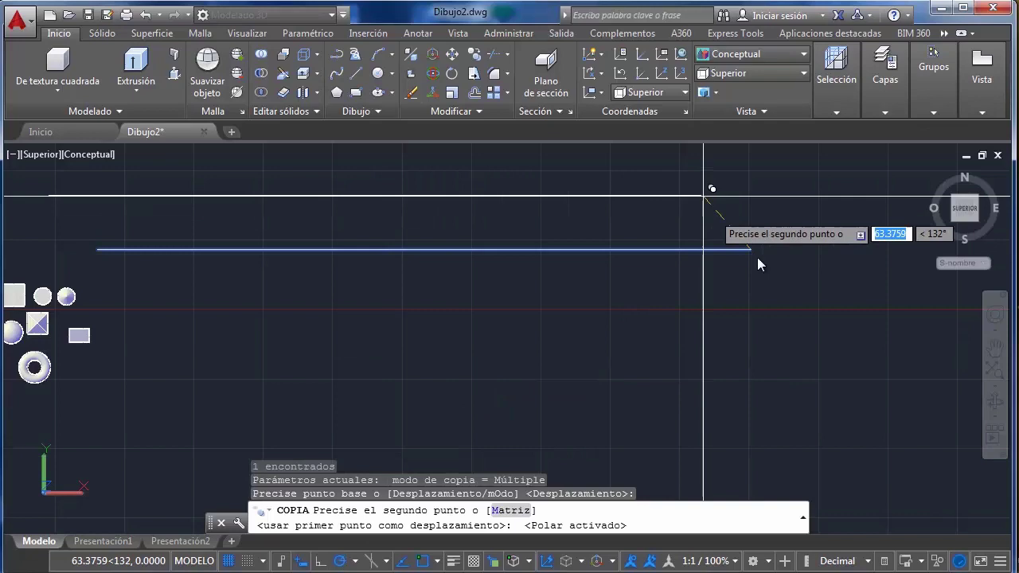
{"action": "left_click", "coordinate": [753, 344]}
{"action": "scroll", "coordinate": [562, 318], "scroll_direction": "down", "scroll_amount": 3}
{"action": "scroll", "coordinate": [493, 289], "scroll_direction": "up", "scroll_amount": 1}
{"action": "key", "text": "Escape"}
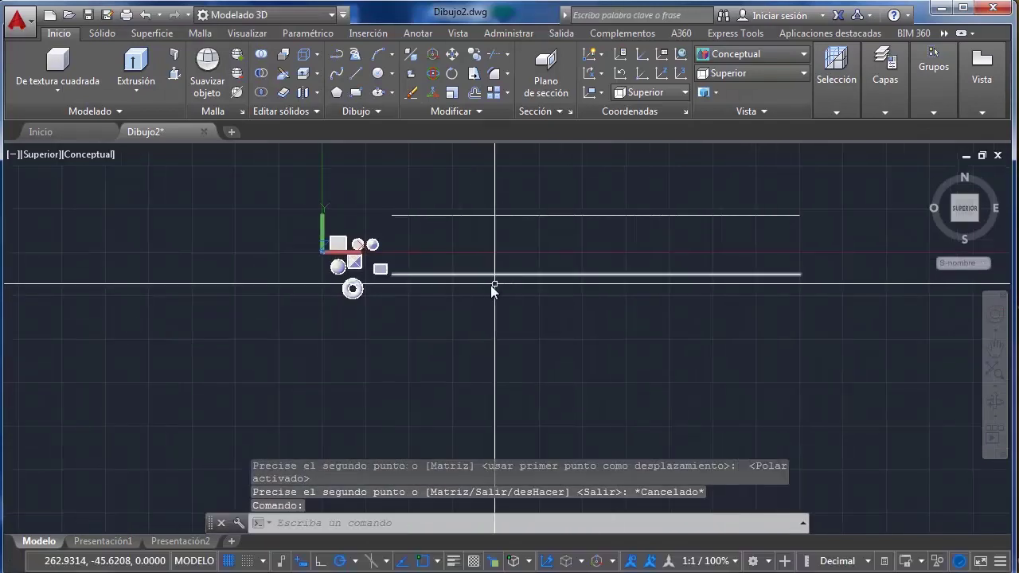
Orbit around the two parallel lines and the solids to examine them obliquely in parallel projection
{"action": "middle_click_drag", "start_coordinate": [494, 289], "coordinate": [577, 165], "text": "shift"}
{"action": "scroll", "coordinate": [501, 276], "scroll_direction": "up", "scroll_amount": 2}
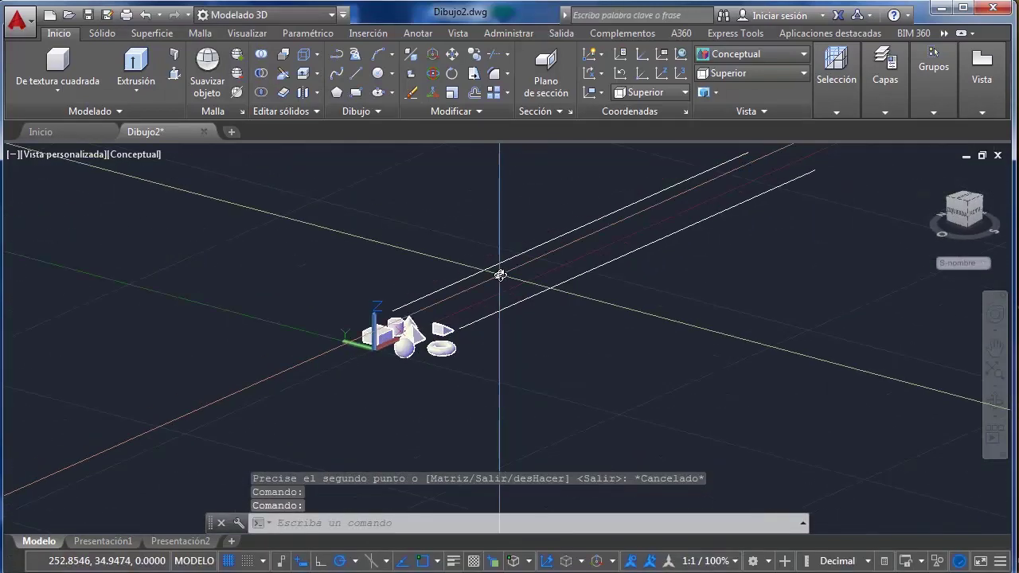
{"action": "scroll", "coordinate": [502, 276], "scroll_direction": "up", "scroll_amount": 2}
{"action": "scroll", "coordinate": [551, 275], "scroll_direction": "down", "scroll_amount": 3}
{"action": "middle_click_drag", "start_coordinate": [562, 263], "coordinate": [503, 296]}
{"action": "middle_click_drag", "start_coordinate": [488, 300], "coordinate": [481, 300], "text": "shift"}
{"action": "scroll", "coordinate": [482, 302], "scroll_direction": "up", "scroll_amount": 2}
{"action": "middle_click_drag", "start_coordinate": [398, 350], "coordinate": [364, 387], "text": "shift"}
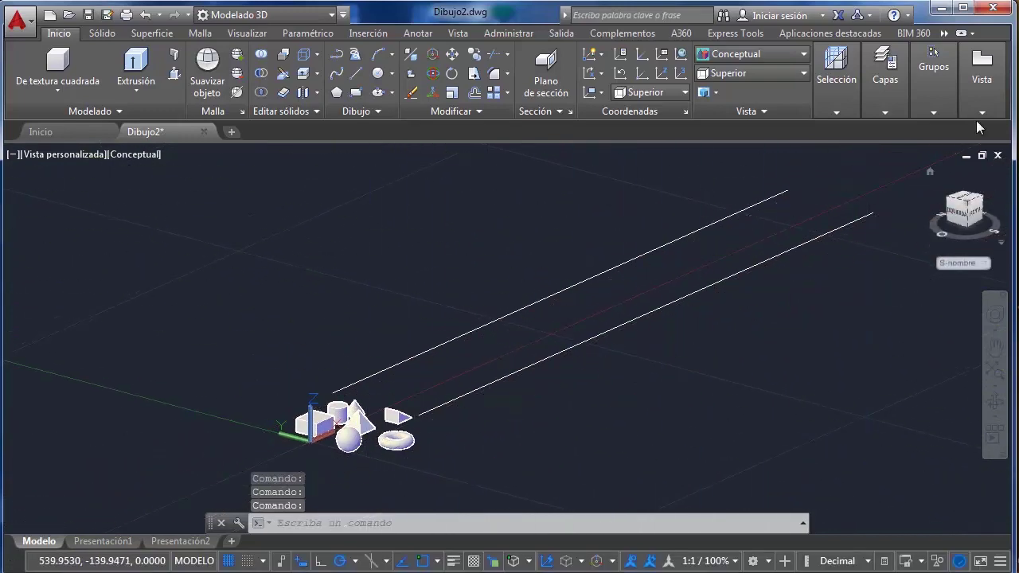
Stretch the far ends of both parallel lines along the X axis, the second one by about 2180 units
{"action": "scroll", "coordinate": [570, 343], "scroll_direction": "down", "scroll_amount": 3}
{"action": "left_click", "coordinate": [724, 239]}
{"action": "left_click", "coordinate": [671, 292]}
{"action": "middle_click_drag", "start_coordinate": [684, 270], "coordinate": [544, 387]}
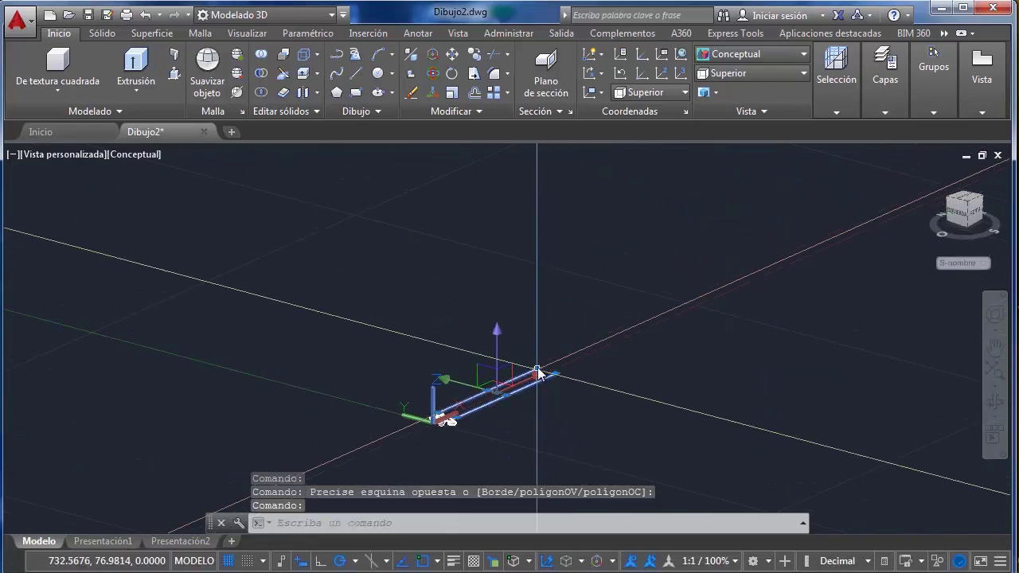
{"action": "left_click", "coordinate": [537, 371]}
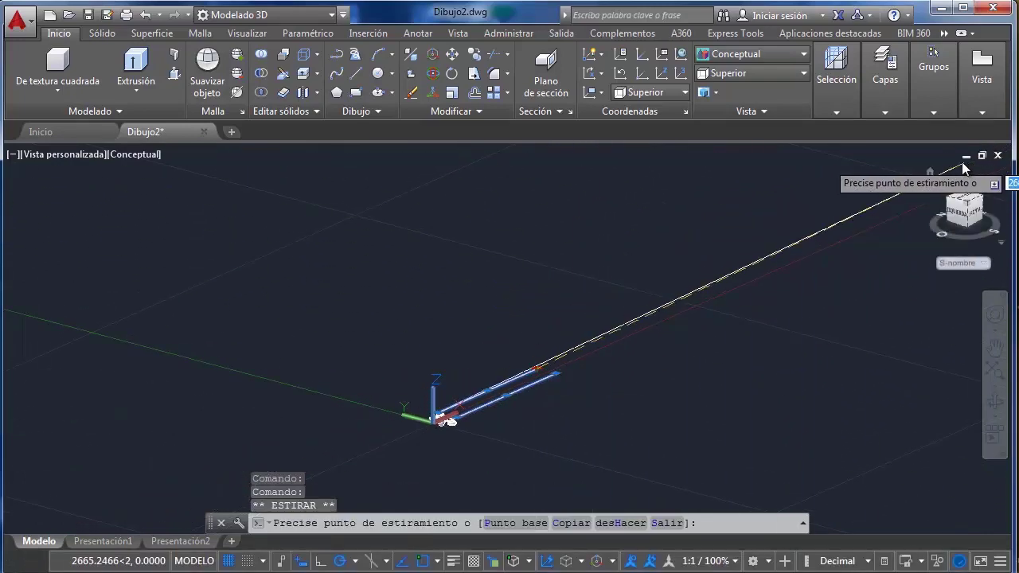
{"action": "left_click", "coordinate": [908, 205]}
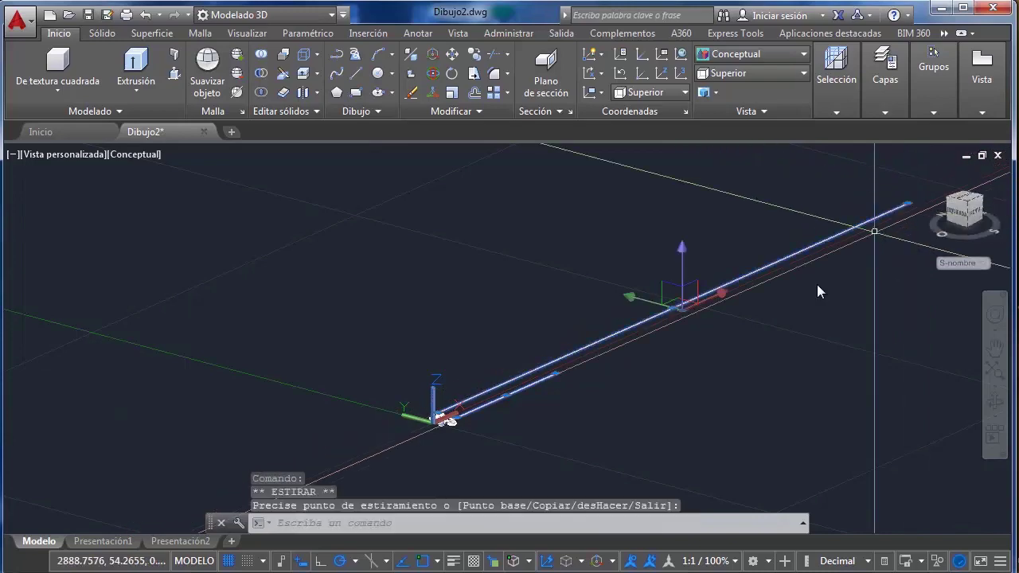
{"action": "left_click", "coordinate": [556, 373]}
{"action": "left_click", "coordinate": [916, 209]}
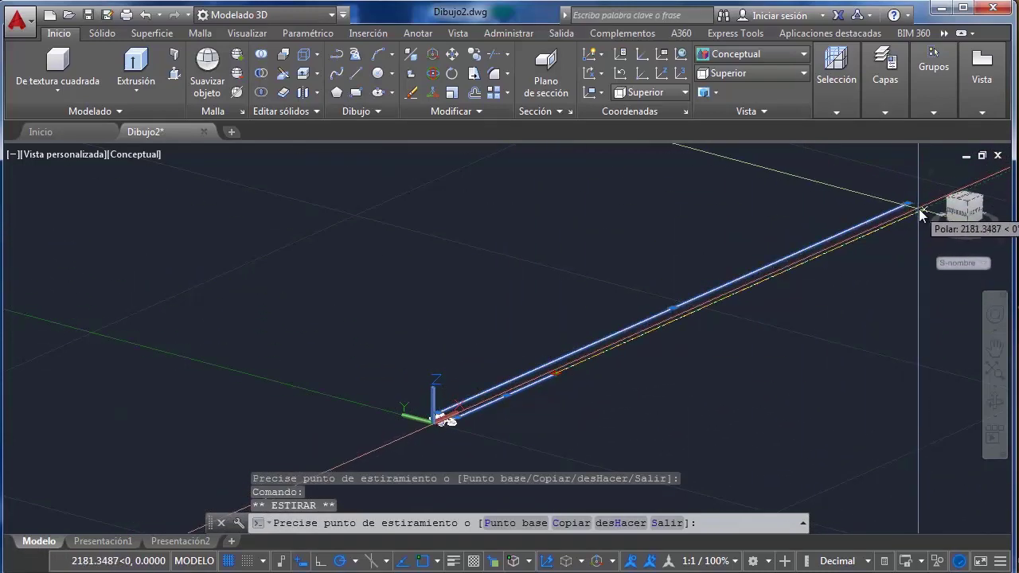
Examine the extended lines from the solids to their far ends to judge their spacing in parallel projection
{"action": "scroll", "coordinate": [677, 319], "scroll_direction": "down", "scroll_amount": 3}
{"action": "scroll", "coordinate": [732, 311], "scroll_direction": "up", "scroll_amount": 4}
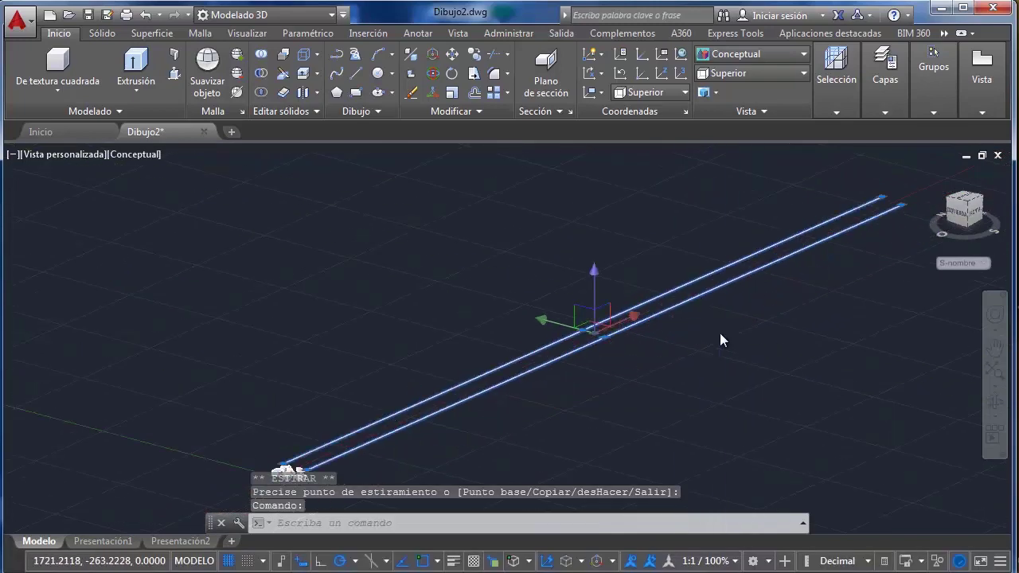
{"action": "scroll", "coordinate": [755, 300], "scroll_direction": "down", "scroll_amount": 2}
{"action": "scroll", "coordinate": [644, 344], "scroll_direction": "up", "scroll_amount": 3}
{"action": "scroll", "coordinate": [446, 445], "scroll_direction": "down", "scroll_amount": 3}
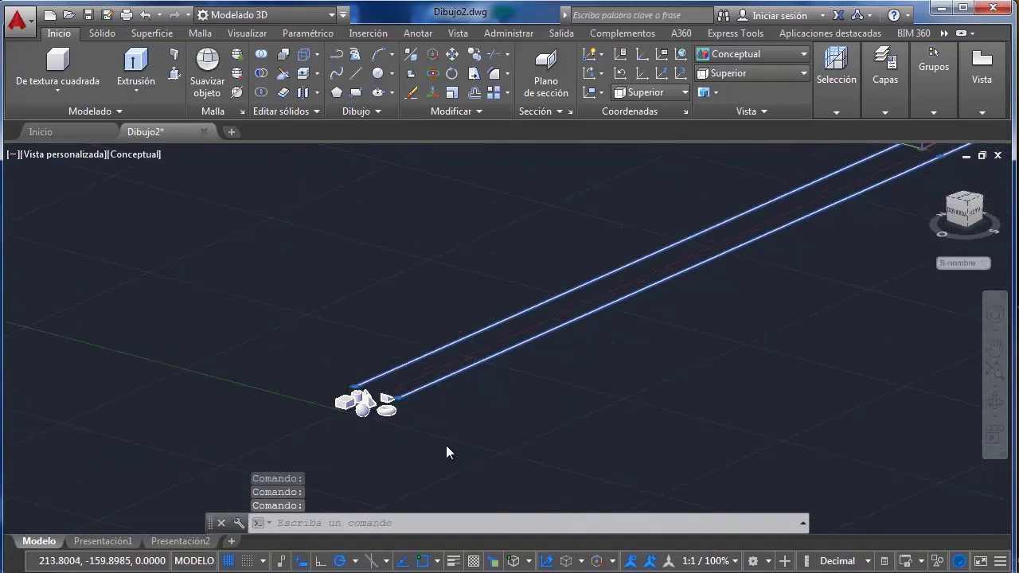
{"action": "scroll", "coordinate": [423, 398], "scroll_direction": "up", "scroll_amount": 2}
{"action": "middle_click_drag", "start_coordinate": [423, 398], "coordinate": [296, 387]}
{"action": "scroll", "coordinate": [330, 376], "scroll_direction": "up", "scroll_amount": 2}
Switch the ViewCube projection to En perspectiva and orbit to see how the two long lines converge
{"action": "right_click", "coordinate": [938, 201]}
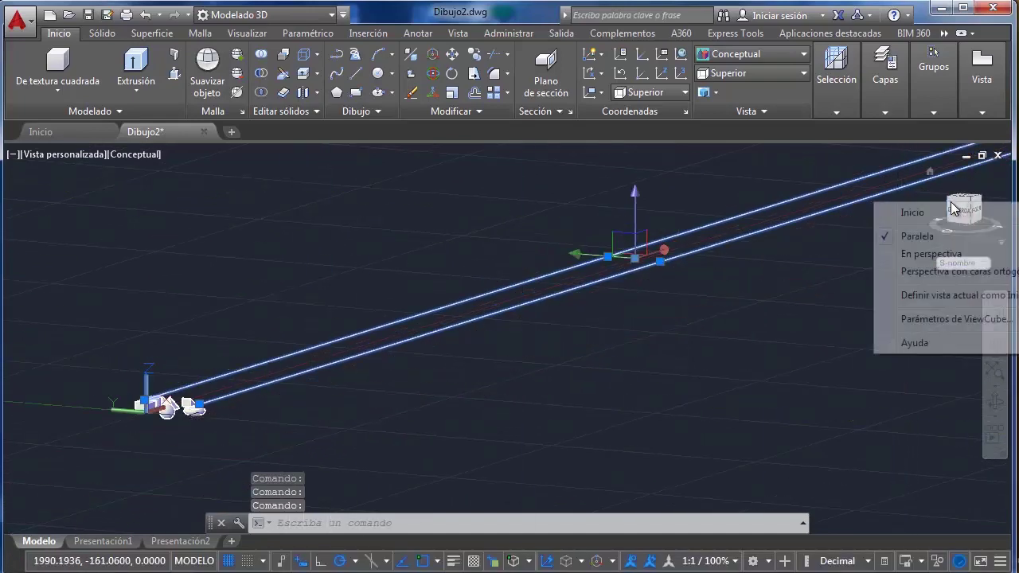
{"action": "left_click", "coordinate": [926, 254]}
{"action": "middle_click_drag", "start_coordinate": [613, 345], "coordinate": [696, 303], "text": "shift"}
{"action": "middle_click_drag", "start_coordinate": [778, 259], "coordinate": [849, 227], "text": "shift"}
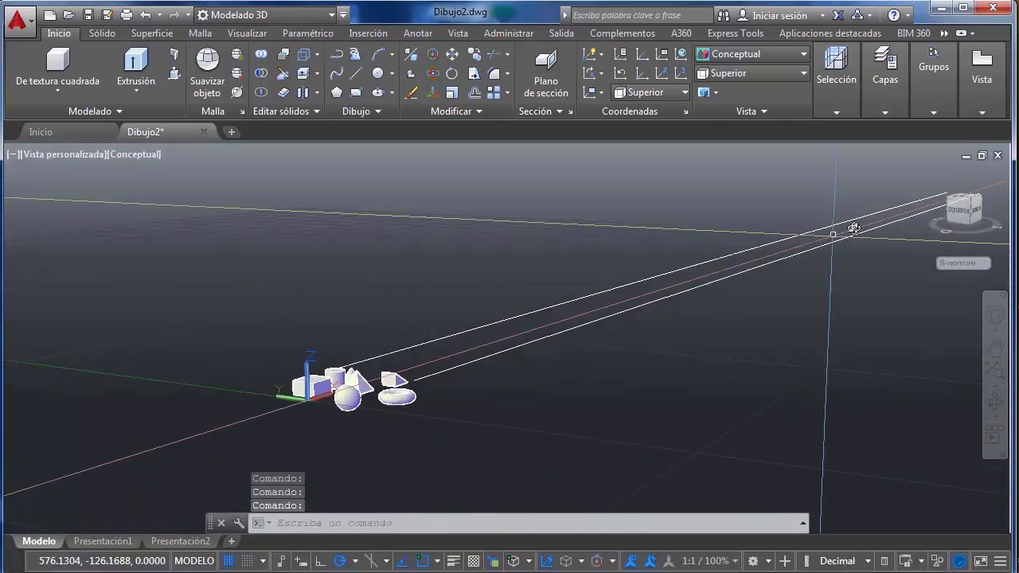
{"action": "left_click", "coordinate": [867, 209]}
{"action": "left_click", "coordinate": [876, 213]}
{"action": "scroll", "coordinate": [883, 215], "scroll_direction": "up", "scroll_amount": 1}
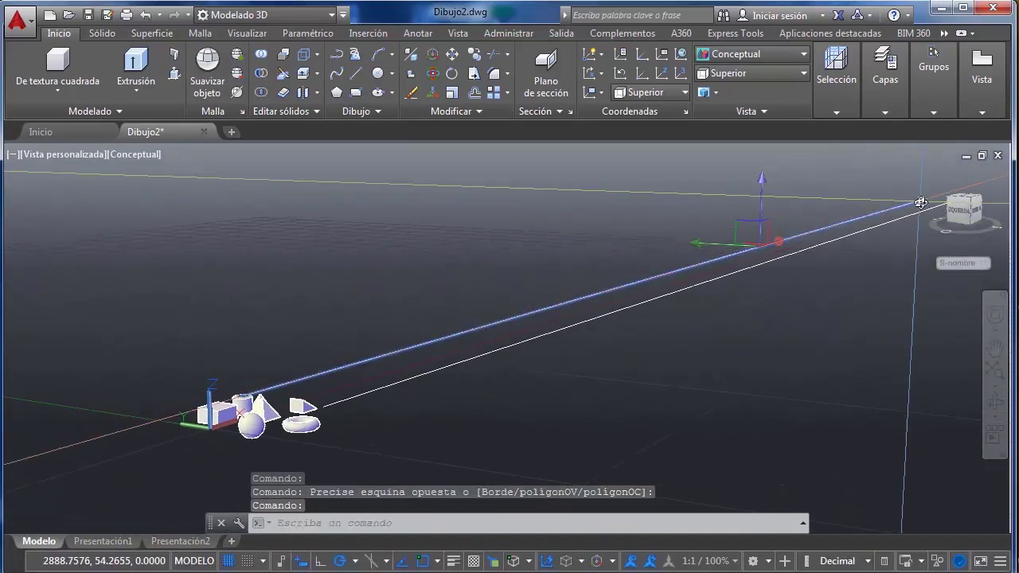
{"action": "left_click", "coordinate": [921, 201]}
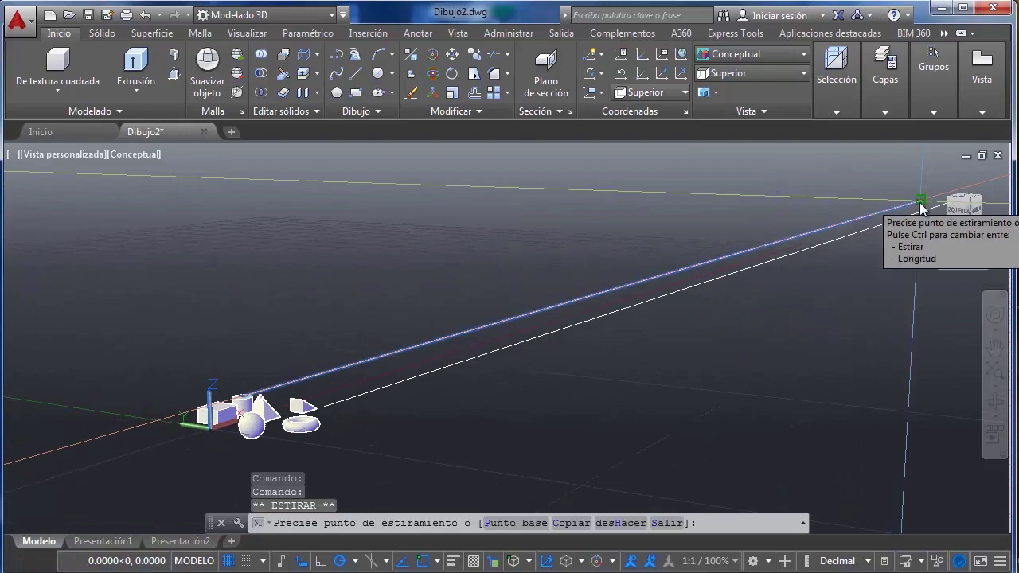
{"action": "type", "text": "100"}
{"action": "key", "text": "Return"}
{"action": "key", "text": "Escape"}
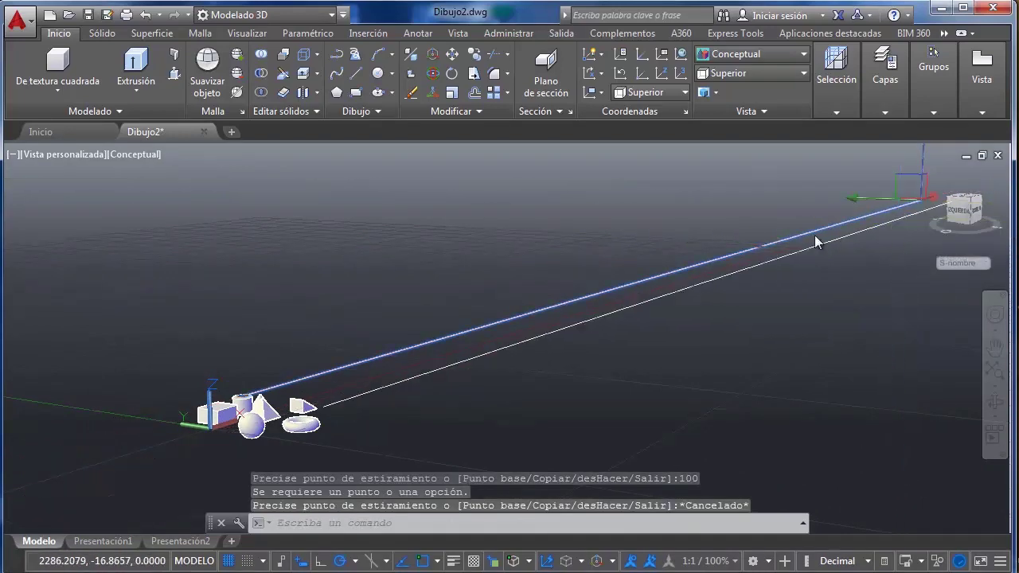
{"action": "scroll", "coordinate": [685, 278], "scroll_direction": "up", "scroll_amount": 4}
{"action": "left_click", "coordinate": [714, 286]}
{"action": "key", "text": "Escape"}
{"action": "key", "text": "Escape"}
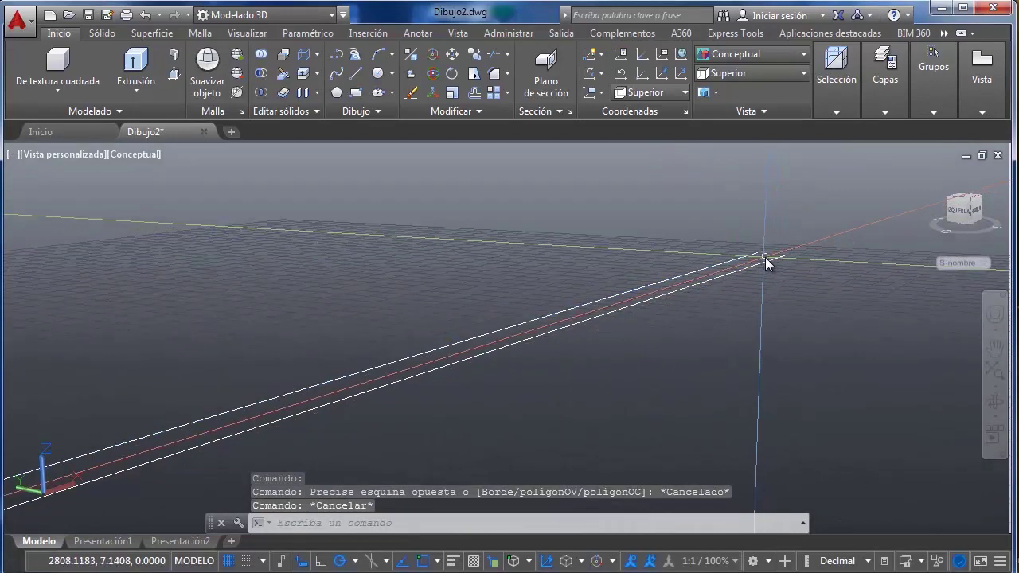
Stretch the far end of the parallel line on the positive Y side farther from the solids along the X axis
{"action": "left_click", "coordinate": [764, 256]}
{"action": "left_click", "coordinate": [763, 251]}
{"action": "left_click", "coordinate": [758, 254]}
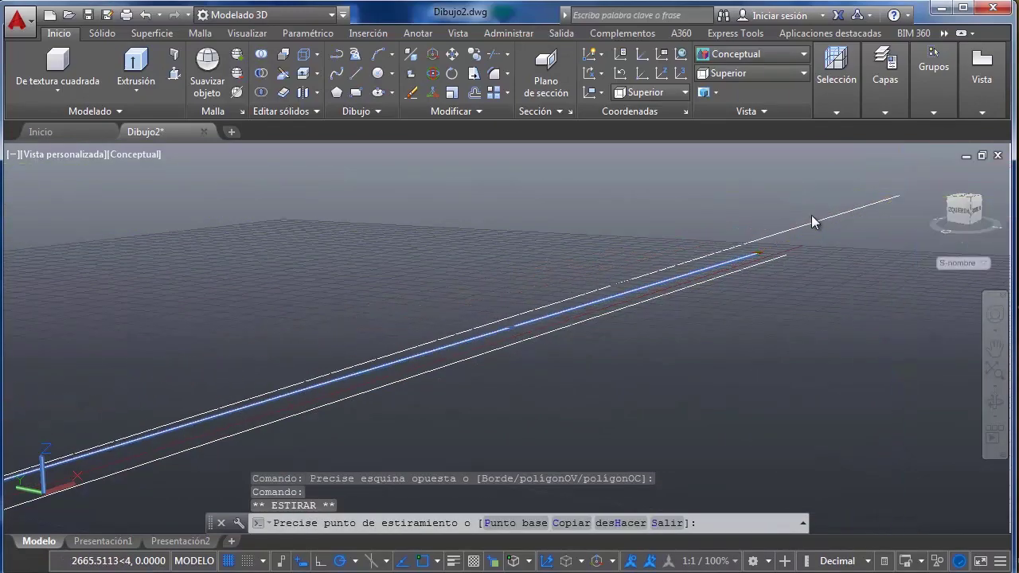
{"action": "middle_click_drag", "start_coordinate": [811, 215], "coordinate": [710, 275], "text": "shift"}
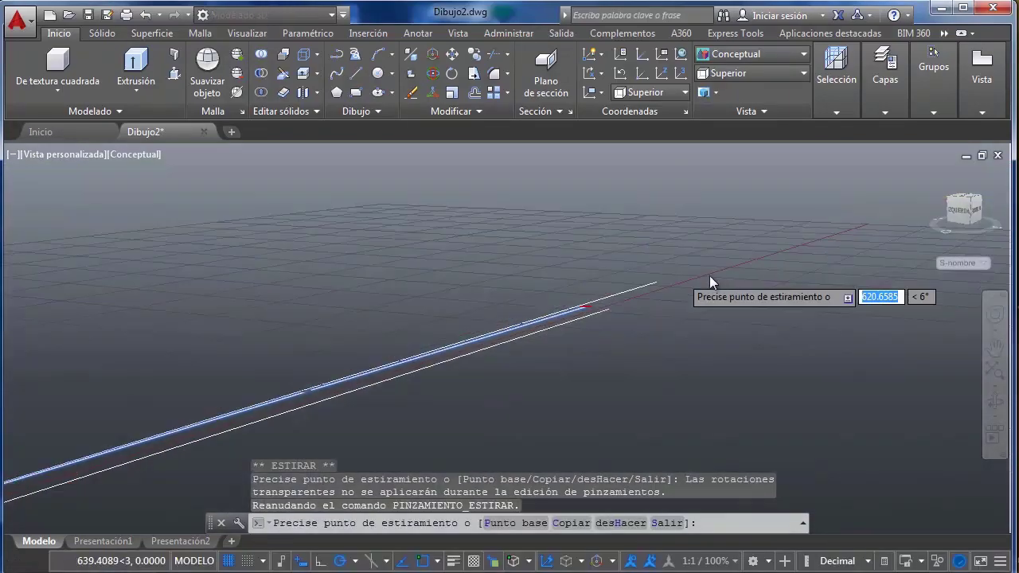
{"action": "left_click", "coordinate": [858, 222]}
{"action": "key", "text": "Escape"}
Stretch the far end of the second parallel line by about 3446 units along the X axis with ortho mode on
{"action": "left_click", "coordinate": [602, 313]}
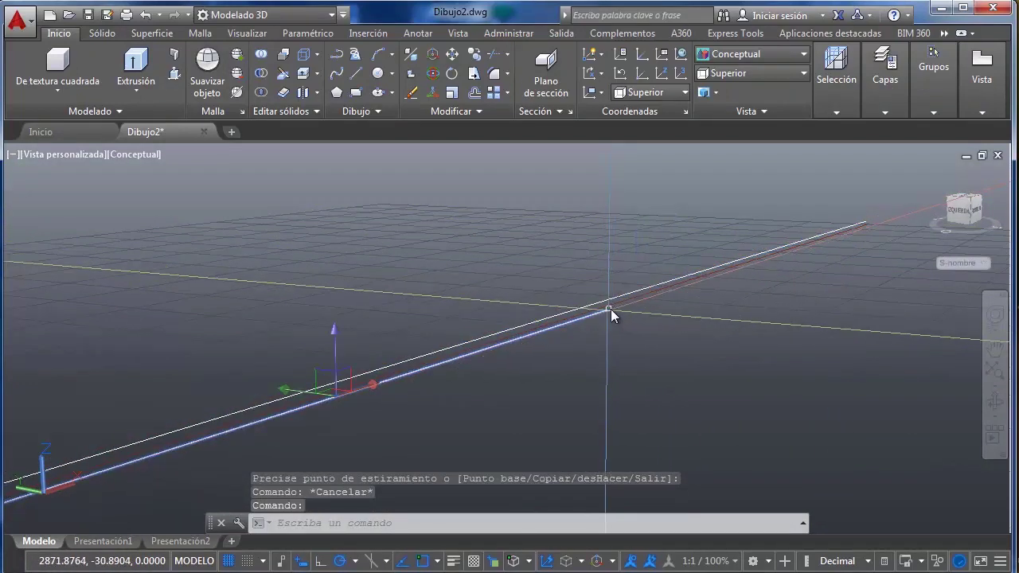
{"action": "left_click", "coordinate": [605, 317]}
{"action": "key", "text": "F8"}
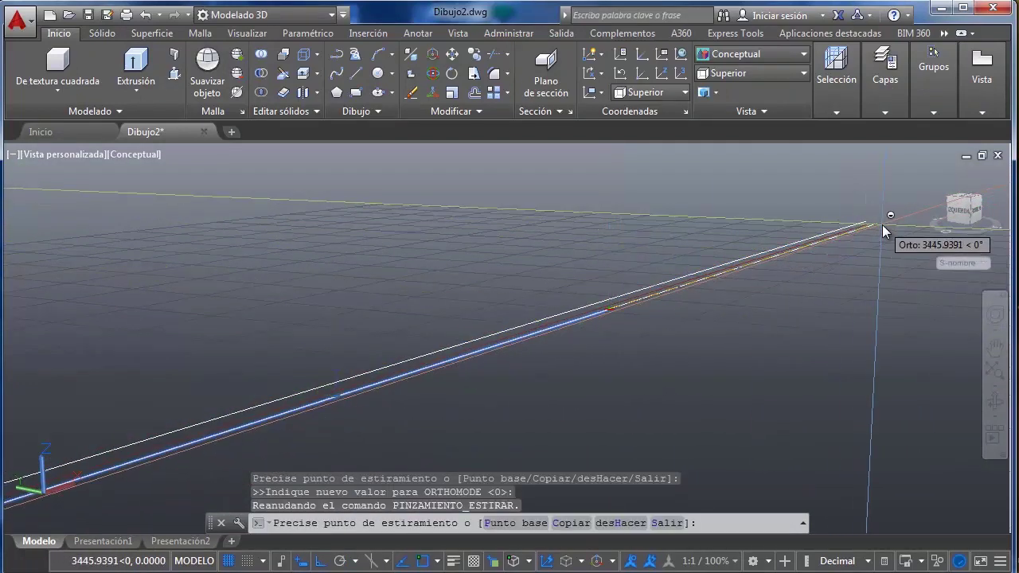
{"action": "left_click", "coordinate": [884, 224]}
{"action": "key", "text": "Escape"}
Orbit along the extended parallel lines to examine their convergence in perspective, and return to the Superior view
{"action": "middle_click_drag", "start_coordinate": [731, 293], "coordinate": [446, 390], "text": "shift"}
{"action": "scroll", "coordinate": [269, 383], "scroll_direction": "down", "scroll_amount": 2}
{"action": "middle_click_drag", "start_coordinate": [269, 383], "coordinate": [391, 318], "text": "shift"}
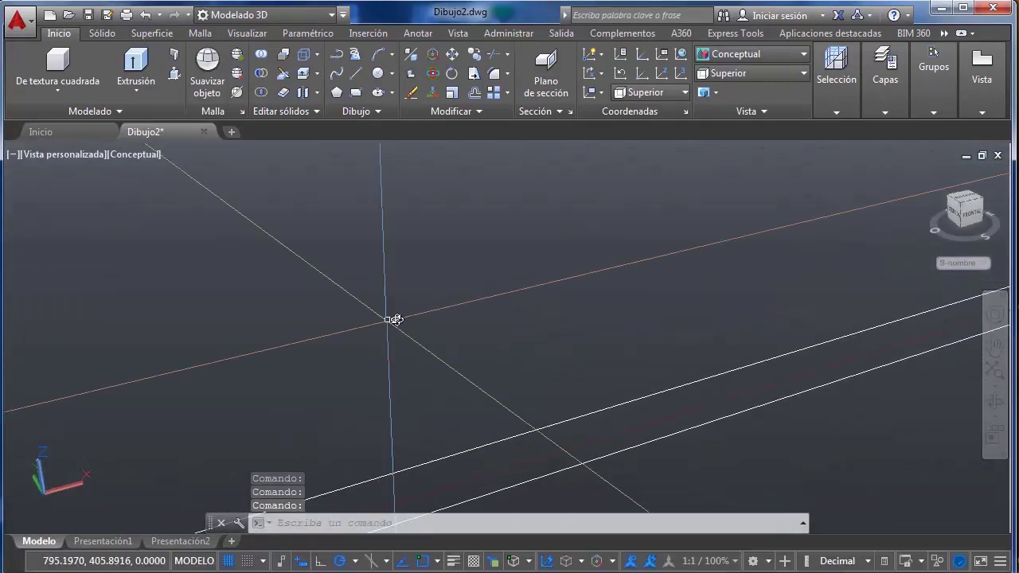
{"action": "scroll", "coordinate": [391, 319], "scroll_direction": "down", "scroll_amount": 3}
{"action": "middle_click_drag", "start_coordinate": [466, 335], "coordinate": [414, 306], "text": "shift"}
{"action": "left_click", "coordinate": [970, 202]}
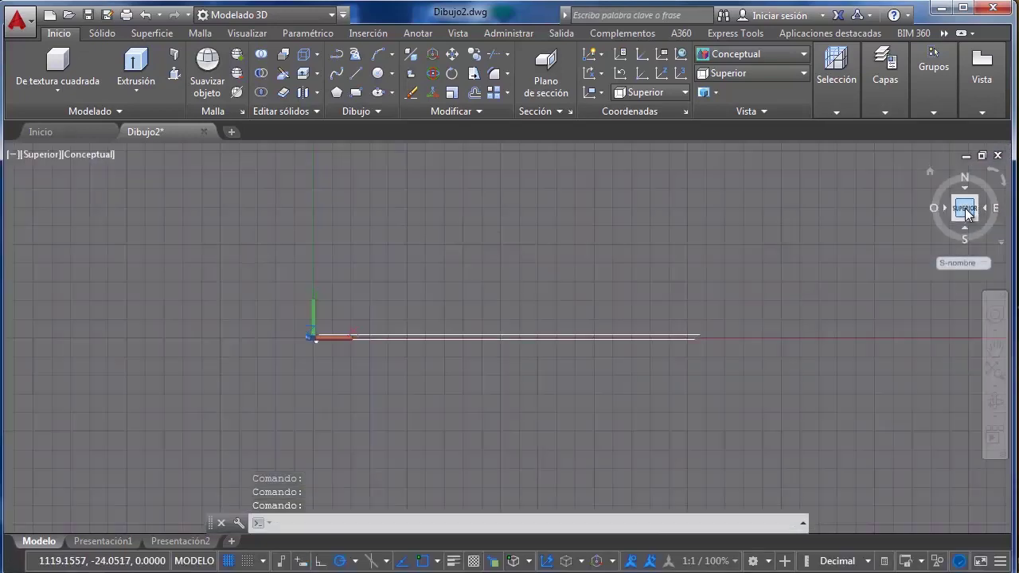
{"action": "right_click", "coordinate": [968, 207]}
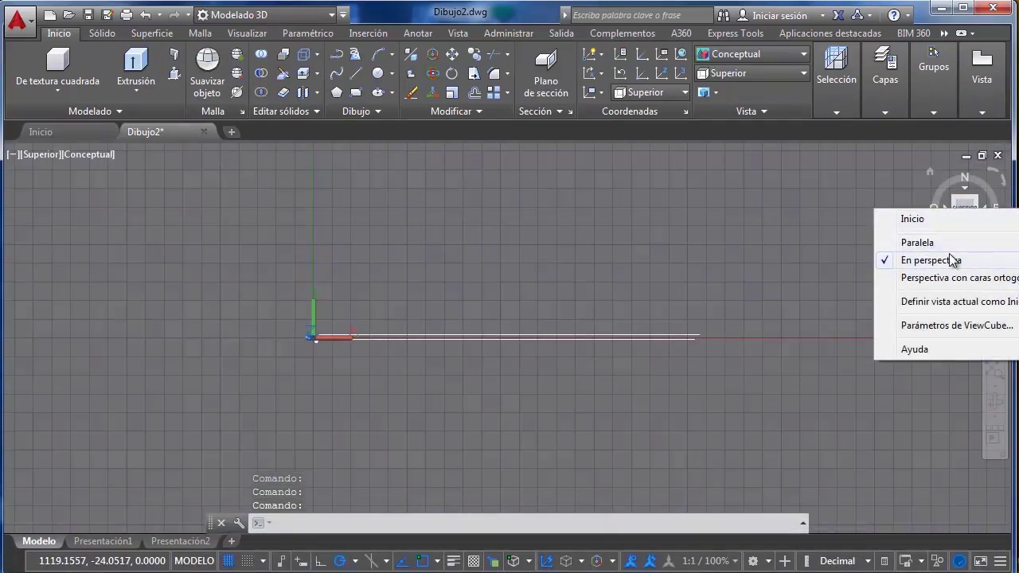
{"action": "left_click", "coordinate": [807, 205]}
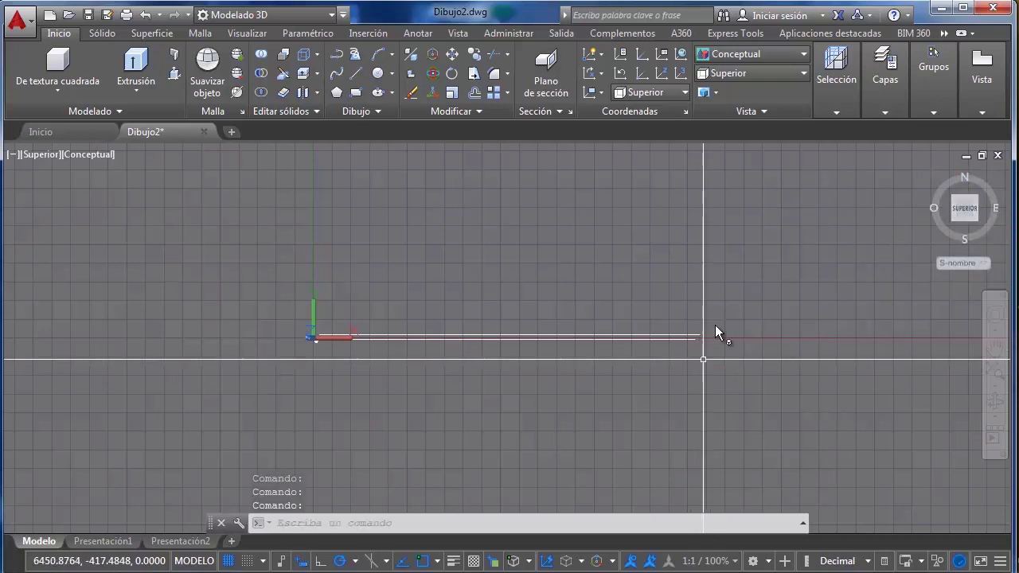
{"action": "middle_click_drag", "start_coordinate": [494, 350], "coordinate": [510, 334], "text": "shift"}
{"action": "left_click", "coordinate": [965, 204]}
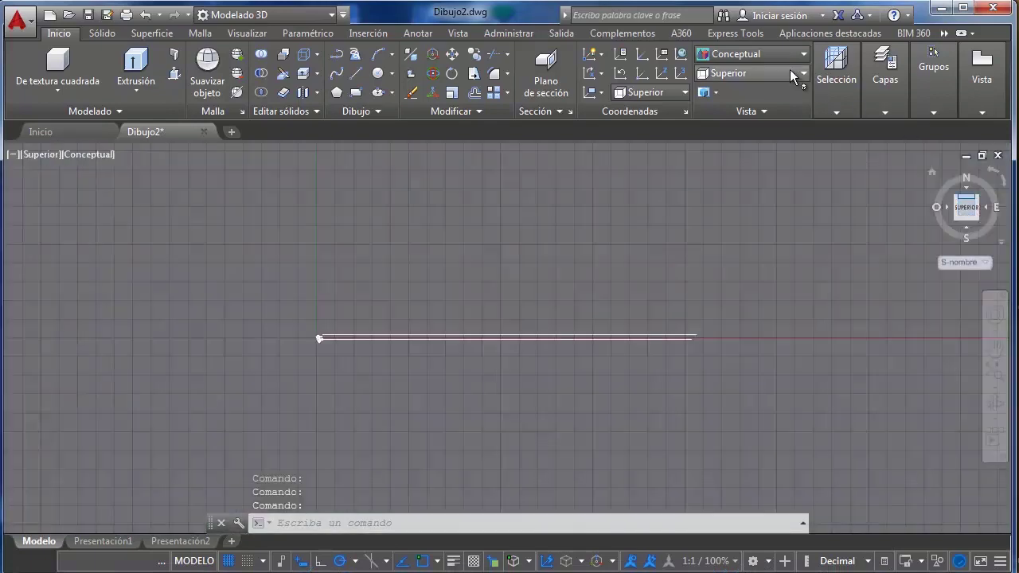
Change the visual style from Conceptual to the 2D wireframe style
{"action": "left_click", "coordinate": [763, 55]}
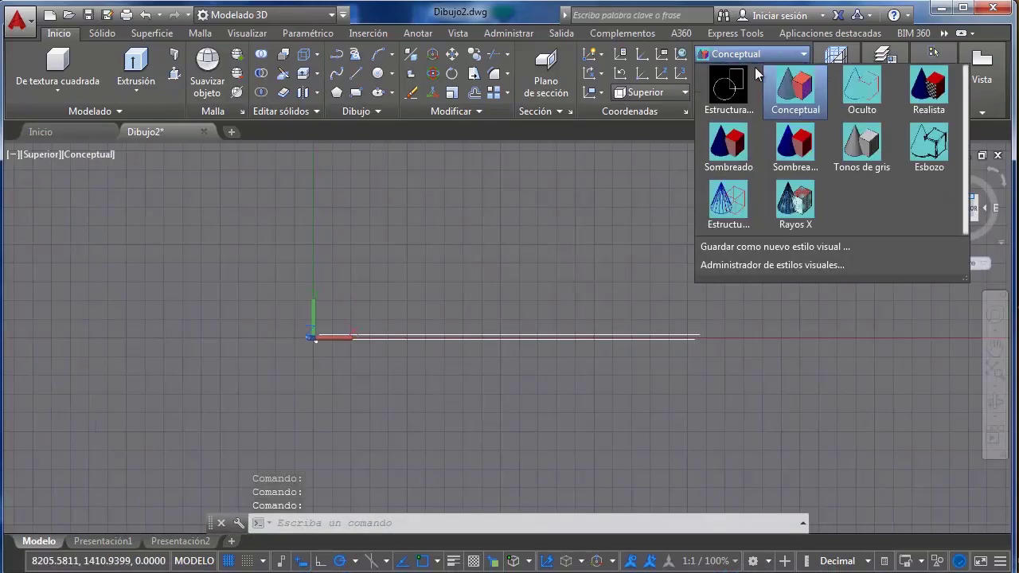
{"action": "left_click", "coordinate": [731, 114]}
{"action": "middle_click_drag", "start_coordinate": [462, 332], "coordinate": [537, 341]}
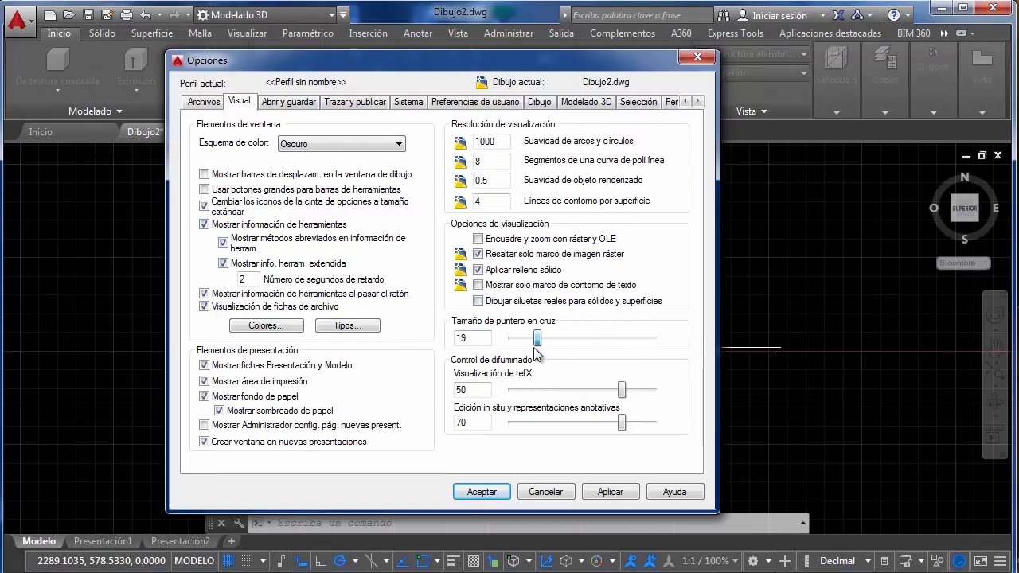
Apply a crosshair size of 19 in the options, and extend the crosshair back to its maximum size
{"action": "left_click", "coordinate": [492, 493]}
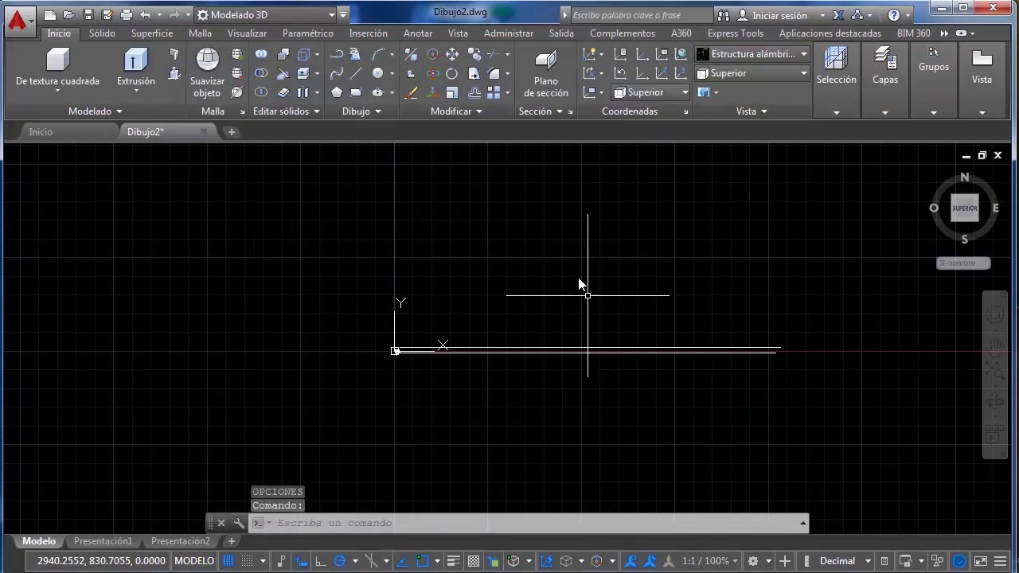
{"action": "key", "text": "Return"}
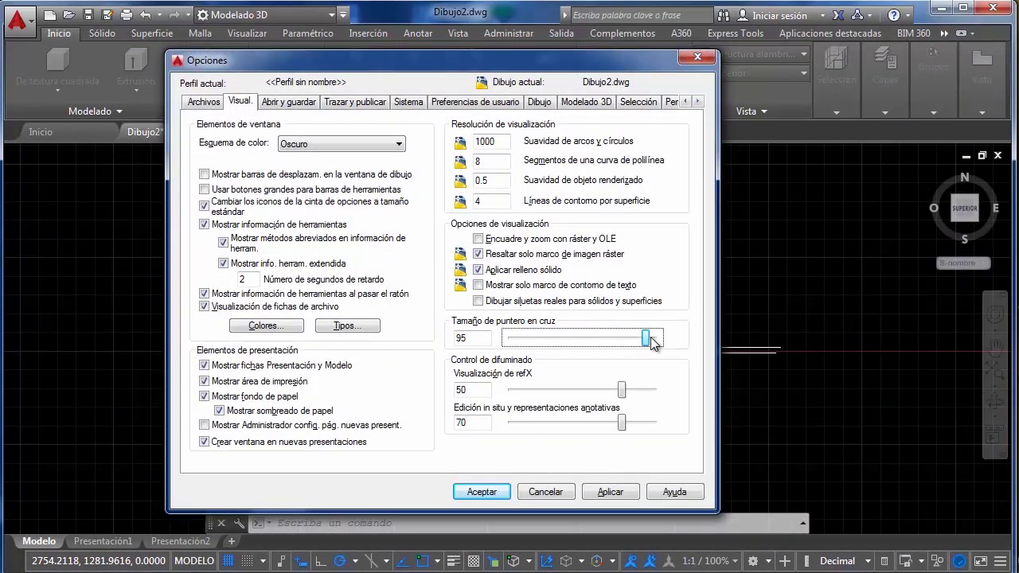
{"action": "left_click_drag", "start_coordinate": [651, 341], "coordinate": [681, 340]}
{"action": "left_click", "coordinate": [480, 493]}
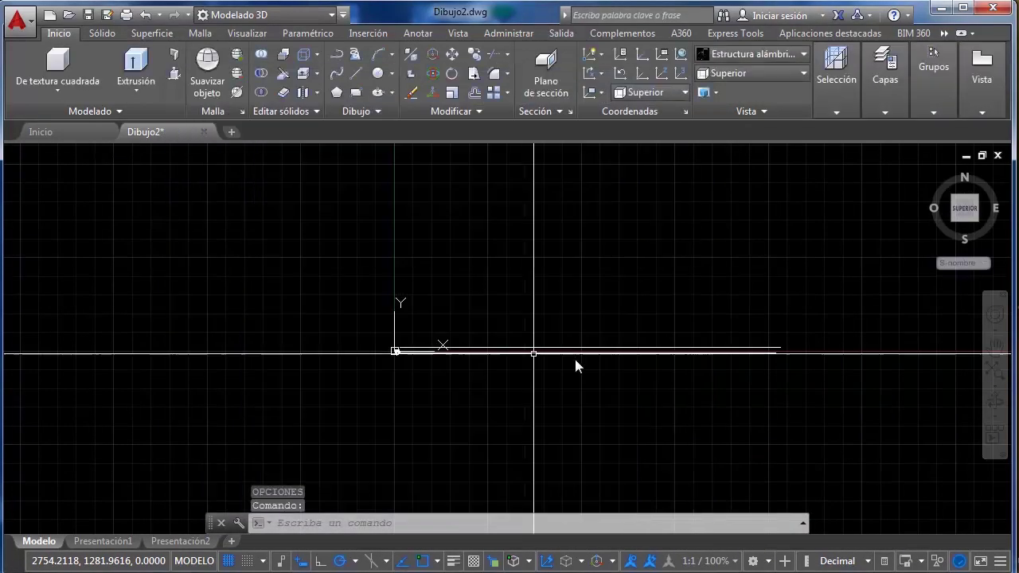
Erase both long parallel lines and fit the remaining solids in the view
{"action": "left_click", "coordinate": [512, 324]}
{"action": "left_click", "coordinate": [489, 365]}
{"action": "key", "text": "Delete"}
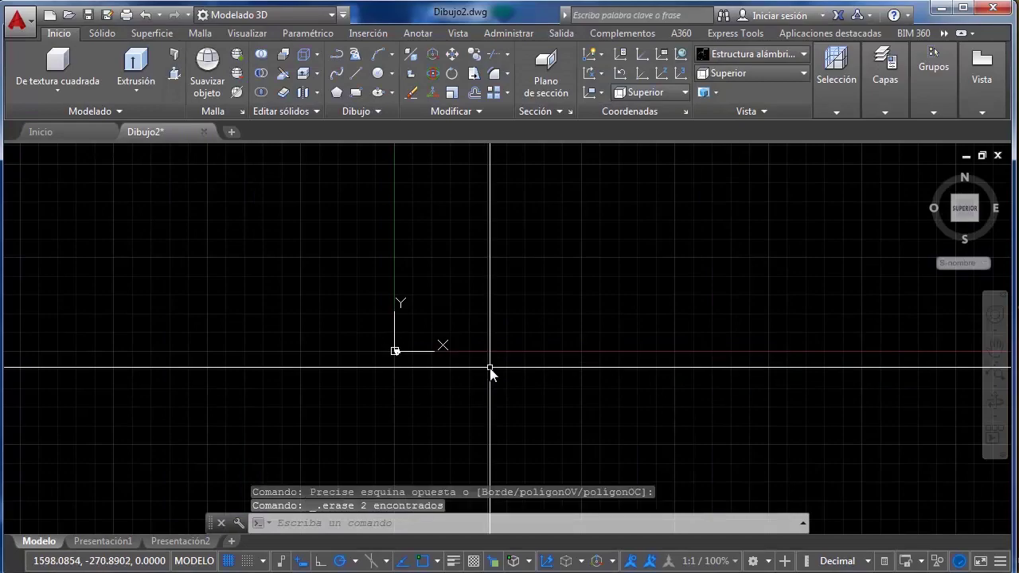
{"action": "middle_click", "coordinate": [489, 368]}
{"action": "middle_click", "coordinate": [489, 369]}
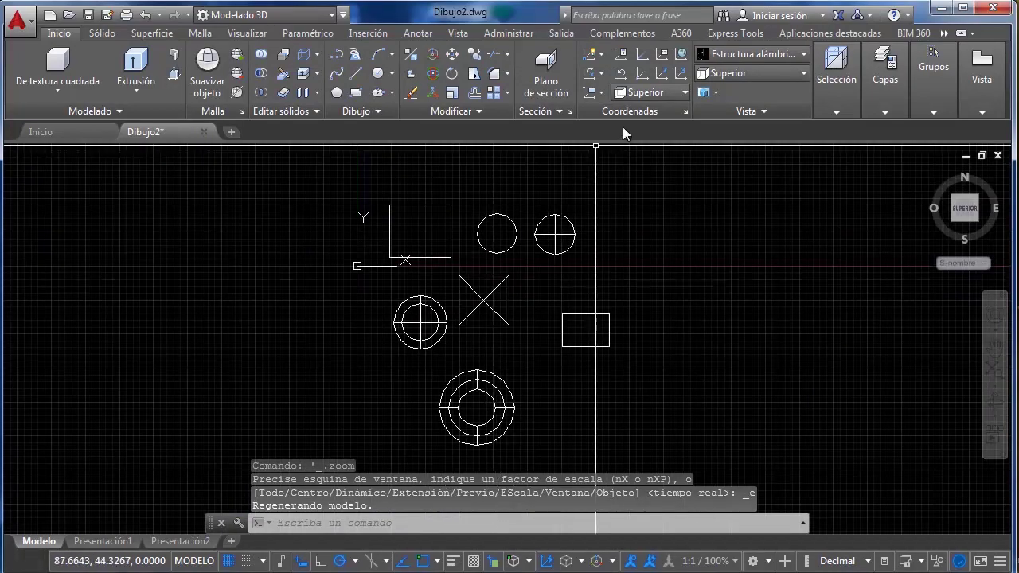
Orbit around the wireframe solids and return to the Superior view
{"action": "middle_click_drag", "start_coordinate": [690, 398], "coordinate": [724, 231], "text": "shift"}
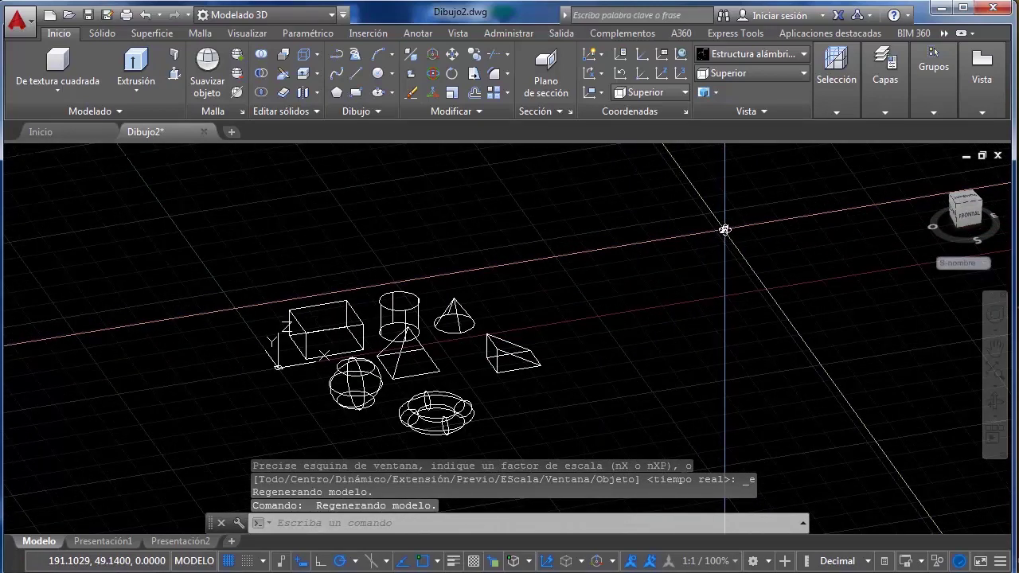
{"action": "middle_click_drag", "start_coordinate": [722, 230], "coordinate": [831, 212], "text": "shift"}
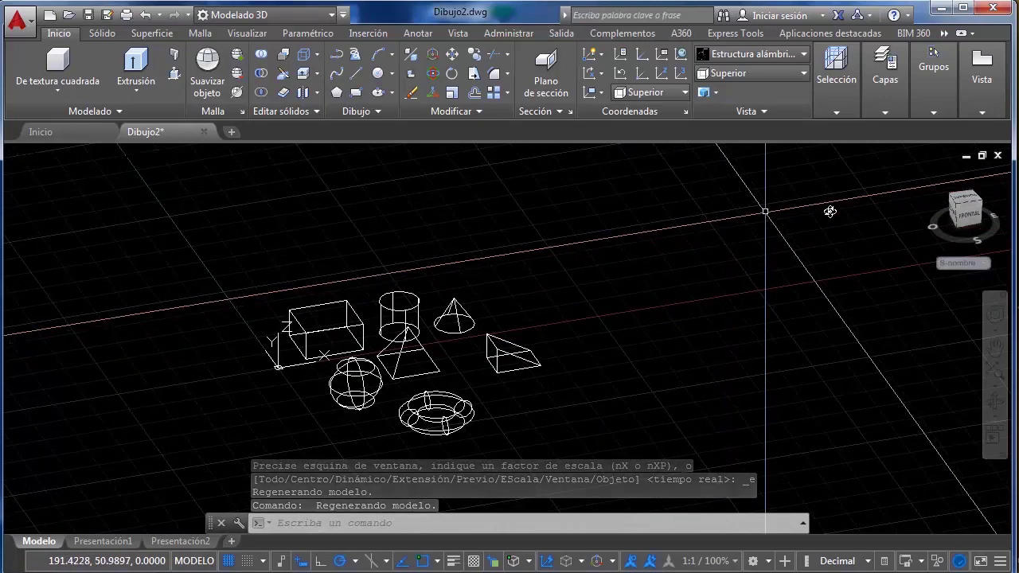
{"action": "left_click", "coordinate": [961, 195]}
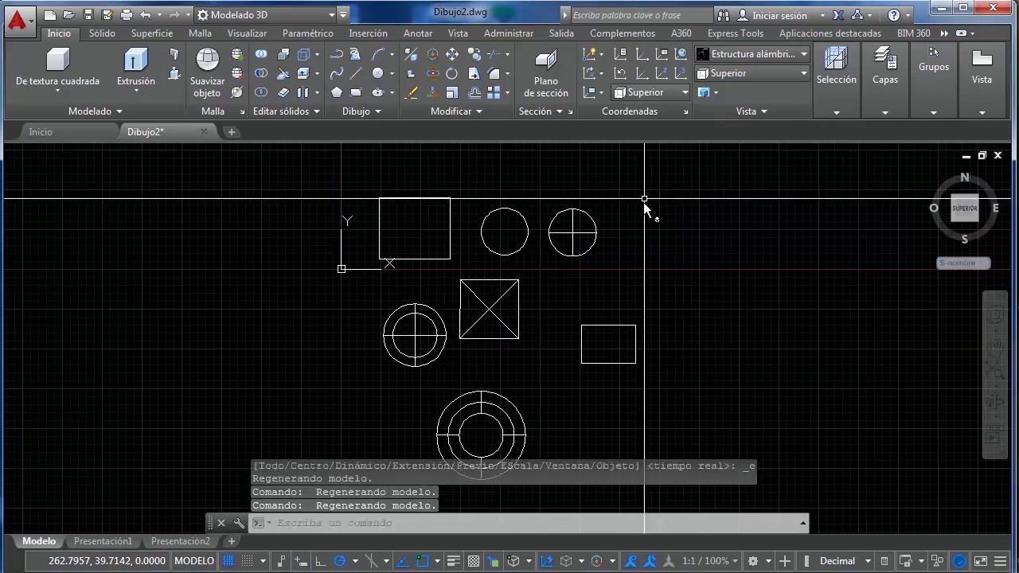
Switch the coordinate system to the Inferior preset and to the Izquierdo preset
{"action": "left_click", "coordinate": [648, 94]}
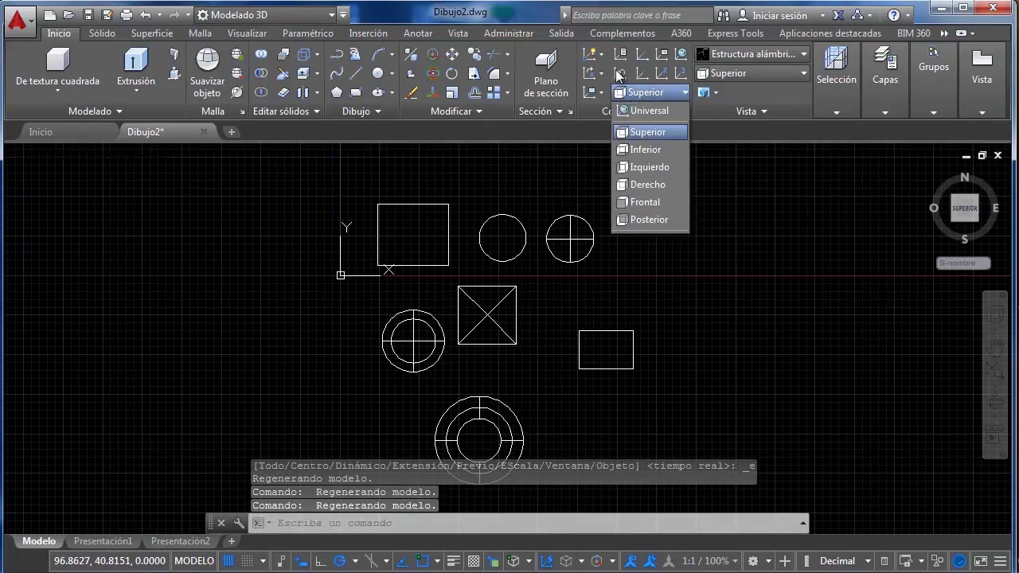
{"action": "left_click", "coordinate": [644, 149]}
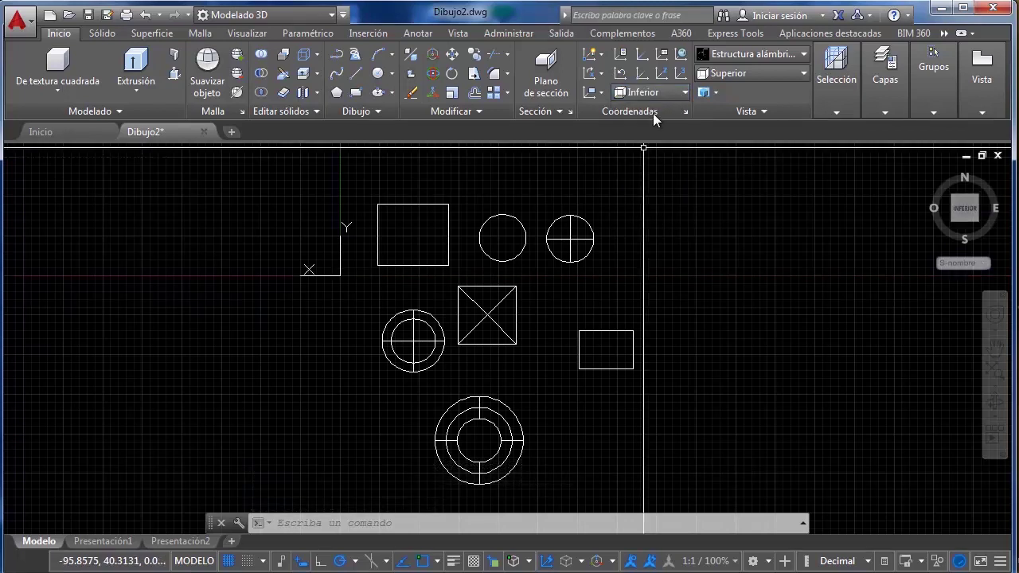
{"action": "left_click", "coordinate": [655, 94]}
{"action": "left_click", "coordinate": [647, 166]}
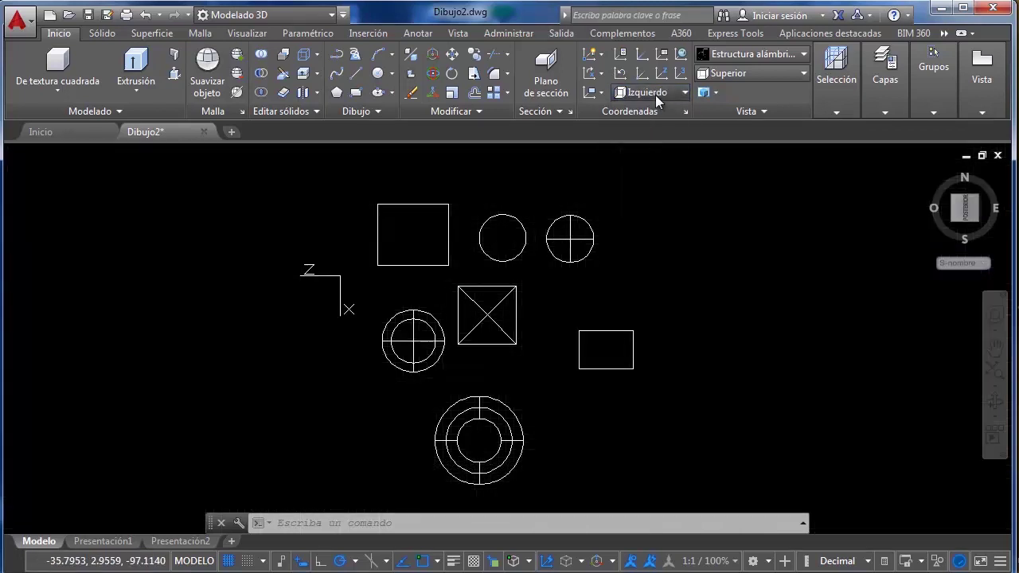
{"action": "left_click", "coordinate": [653, 93]}
{"action": "left_click", "coordinate": [652, 94]}
Restore the coordinate system to the Superior preset
{"action": "left_click", "coordinate": [683, 301]}
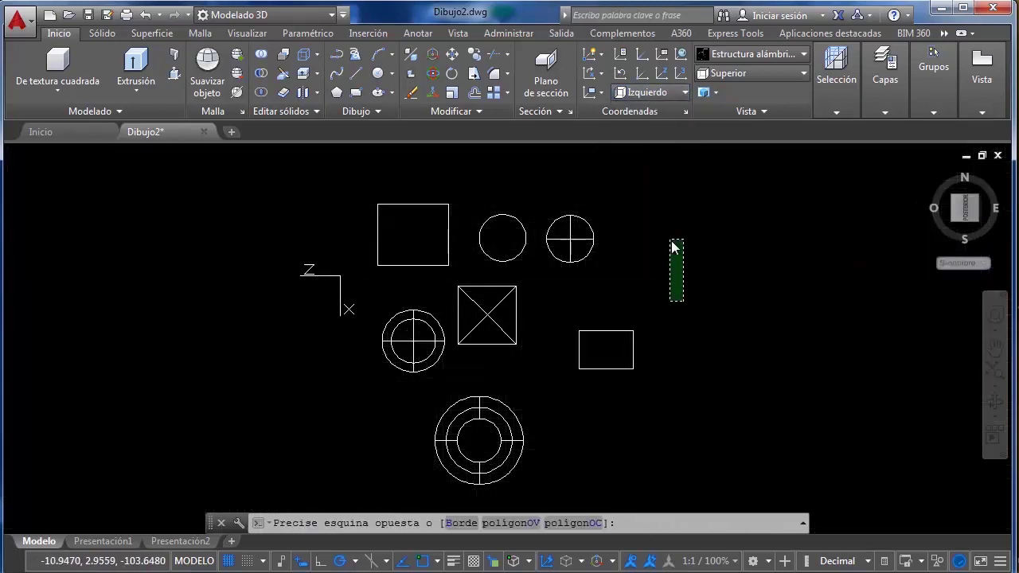
{"action": "left_click", "coordinate": [673, 237]}
{"action": "middle_click_drag", "start_coordinate": [688, 225], "coordinate": [640, 239]}
{"action": "scroll", "coordinate": [639, 237], "scroll_direction": "down", "scroll_amount": 2}
{"action": "scroll", "coordinate": [667, 173], "scroll_direction": "up", "scroll_amount": 2}
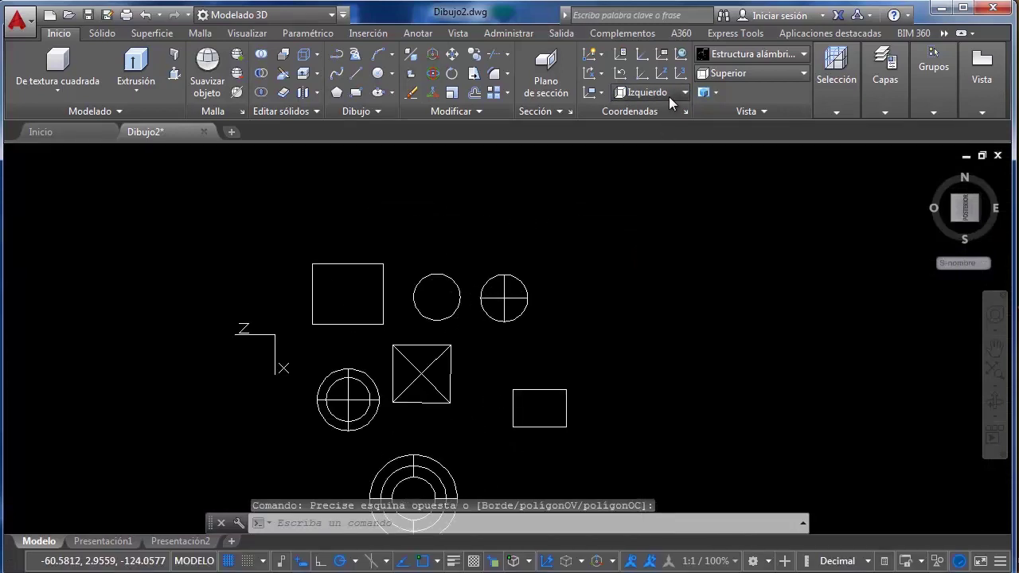
{"action": "left_click", "coordinate": [671, 99]}
{"action": "left_click", "coordinate": [649, 132]}
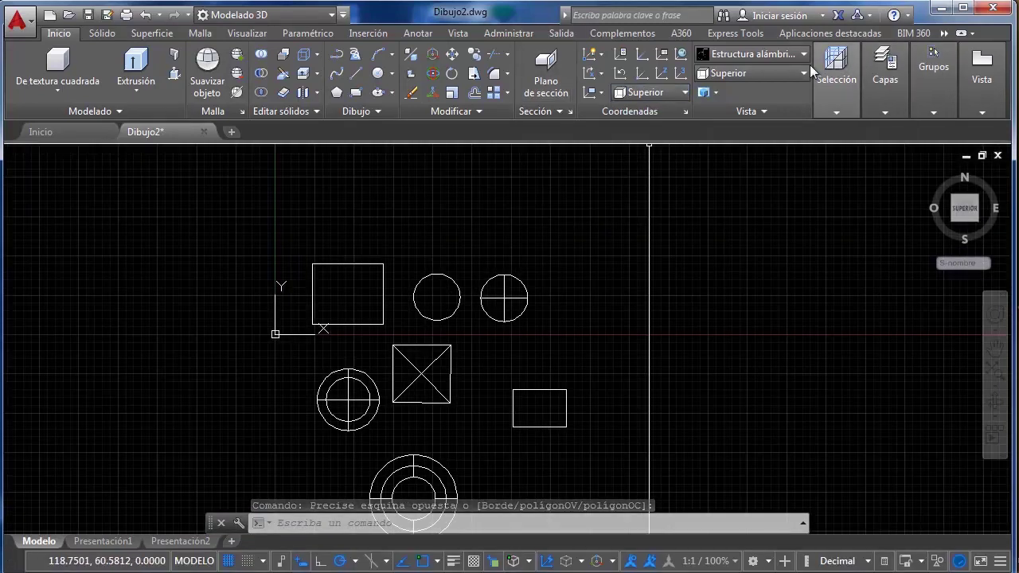
Compare the Inferior, Izquierda, Derecha and Frontal preset views of the solids, ending in an orbited 3D view
{"action": "left_click", "coordinate": [760, 75]}
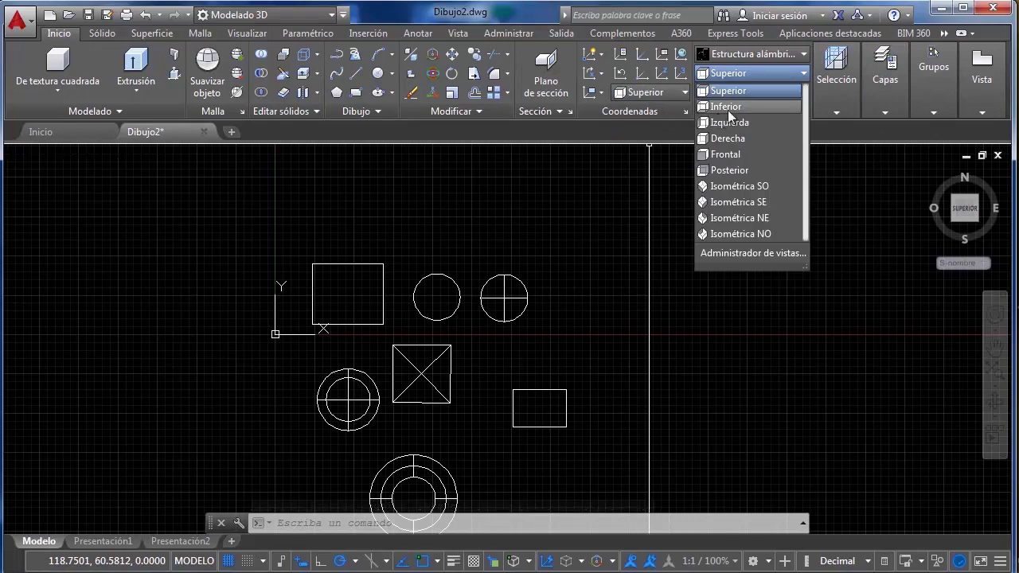
{"action": "left_click", "coordinate": [728, 107]}
{"action": "left_click", "coordinate": [745, 73]}
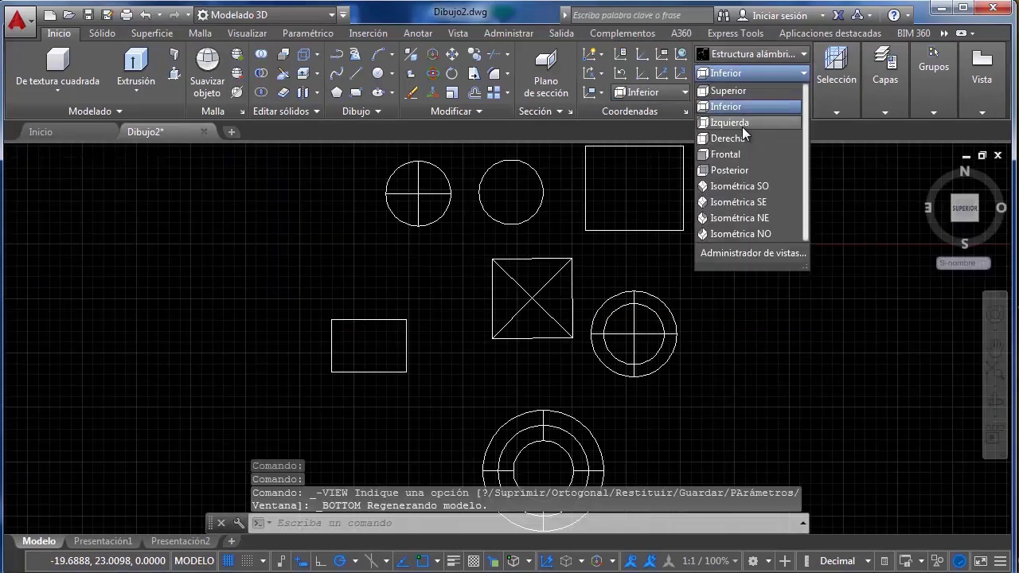
{"action": "left_click", "coordinate": [740, 125]}
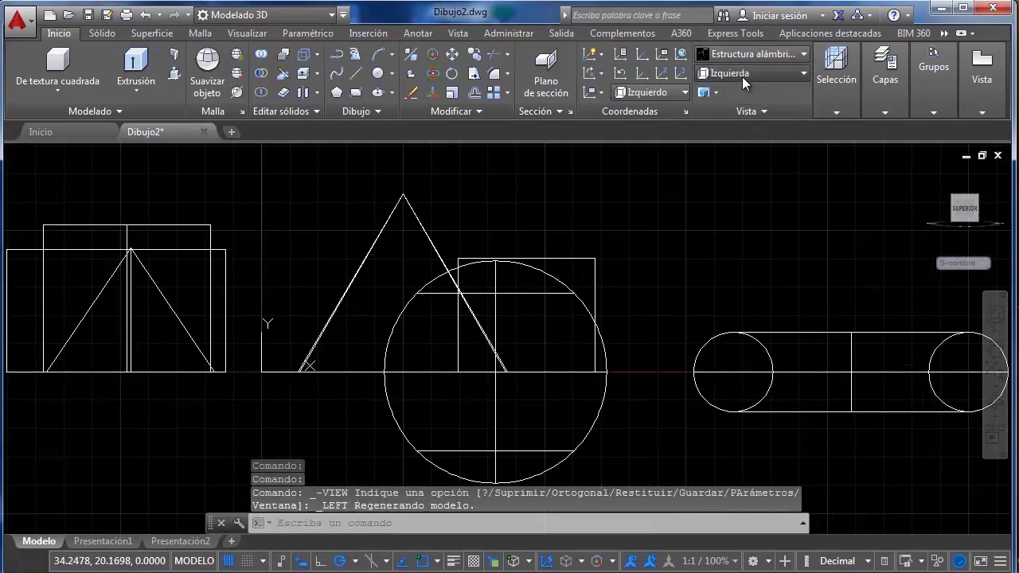
{"action": "left_click", "coordinate": [742, 76]}
{"action": "left_click", "coordinate": [741, 142]}
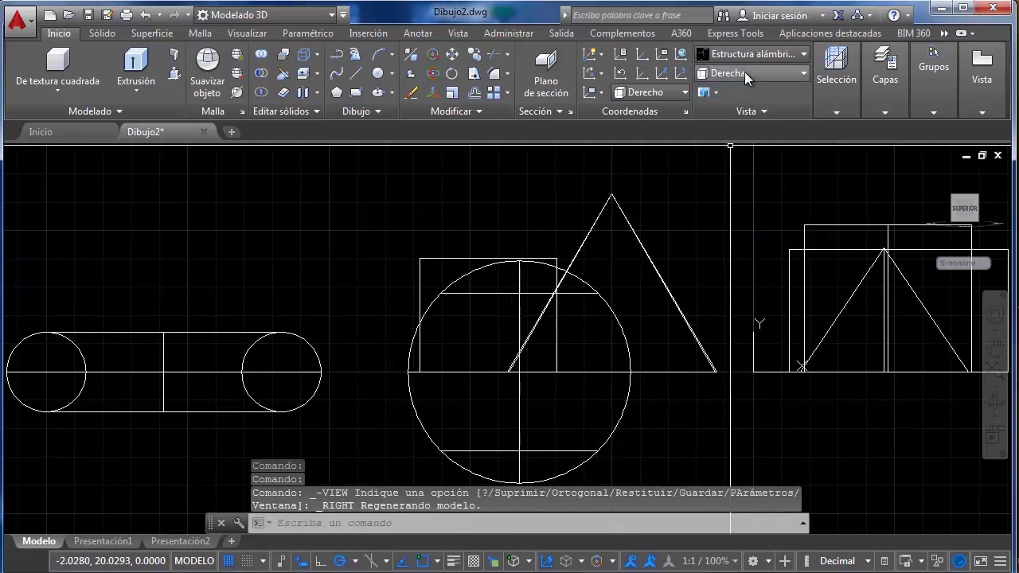
{"action": "left_click", "coordinate": [742, 72]}
{"action": "left_click", "coordinate": [732, 153]}
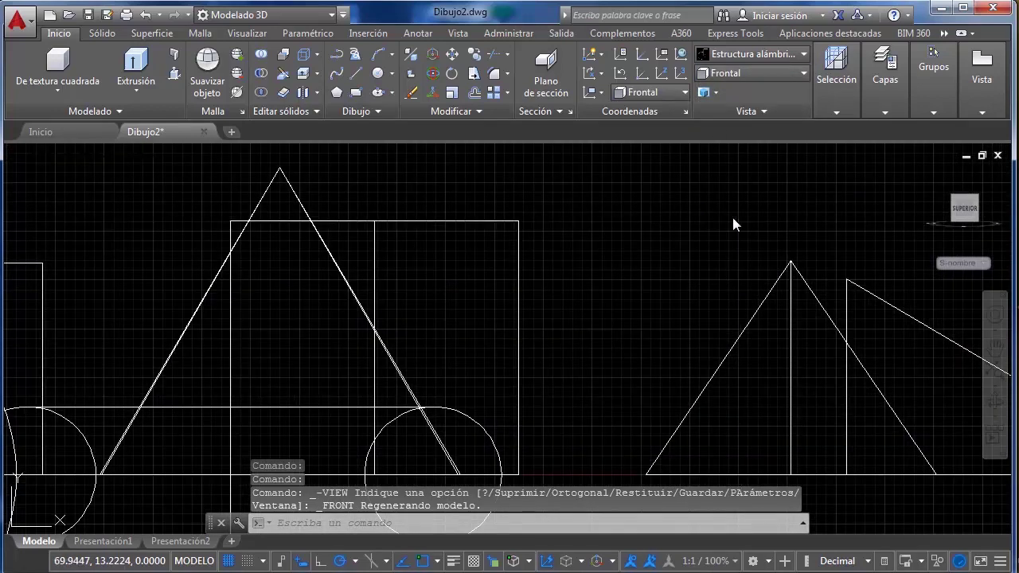
{"action": "middle_click_drag", "start_coordinate": [733, 219], "coordinate": [685, 242], "text": "shift"}
{"action": "scroll", "coordinate": [687, 239], "scroll_direction": "down", "scroll_amount": 8}
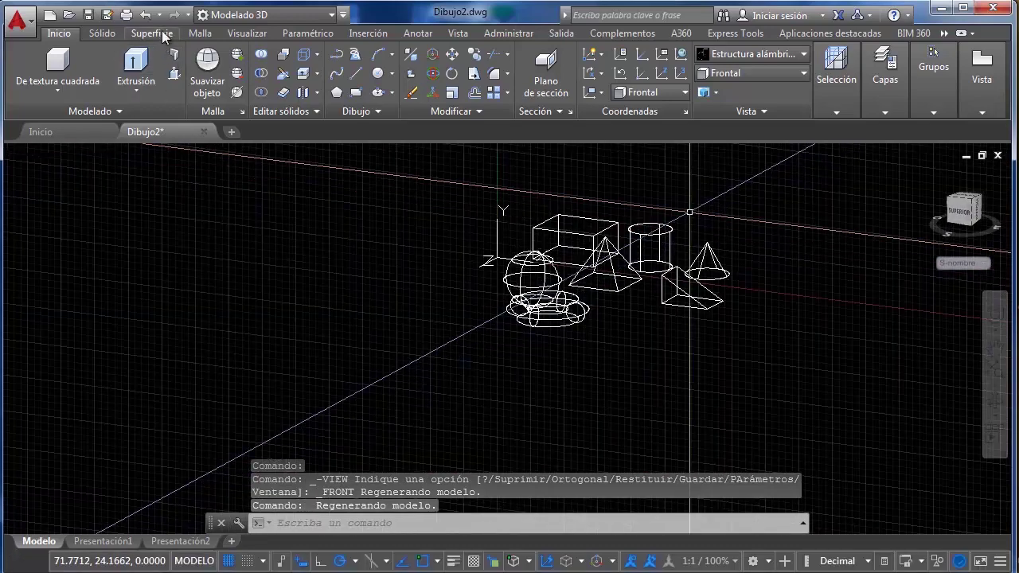
Split the model space into two side-by-side viewports with the Dos: Vertical configuration and reposition the solids in one of them
{"action": "left_click", "coordinate": [704, 93]}
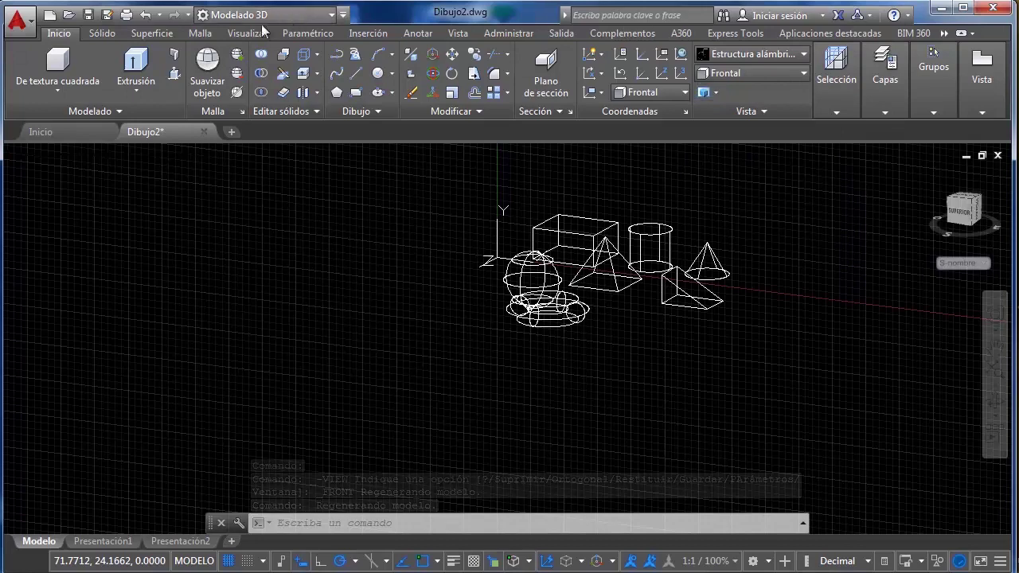
{"action": "left_click", "coordinate": [239, 34]}
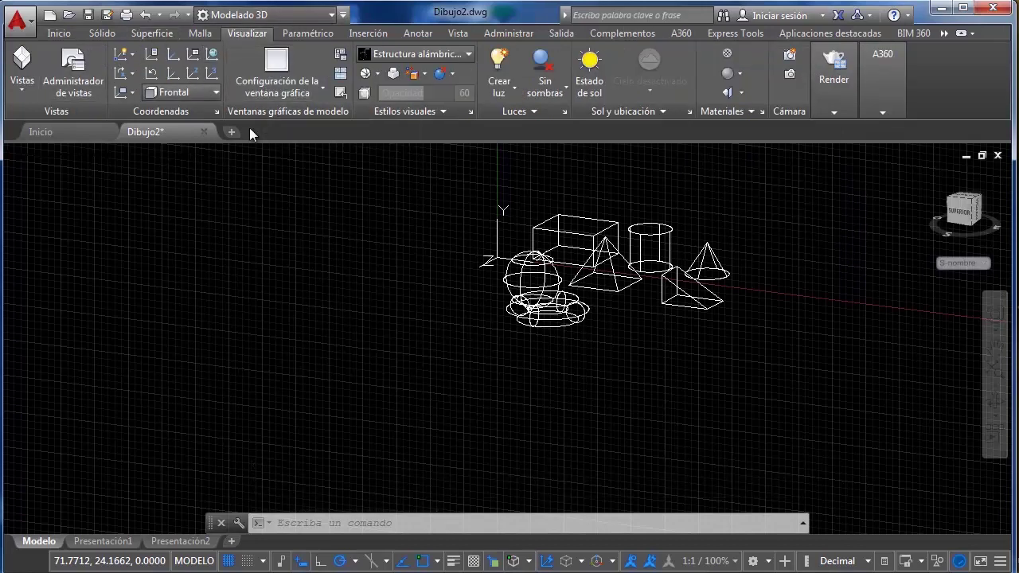
{"action": "left_click", "coordinate": [284, 102]}
{"action": "left_click", "coordinate": [281, 58]}
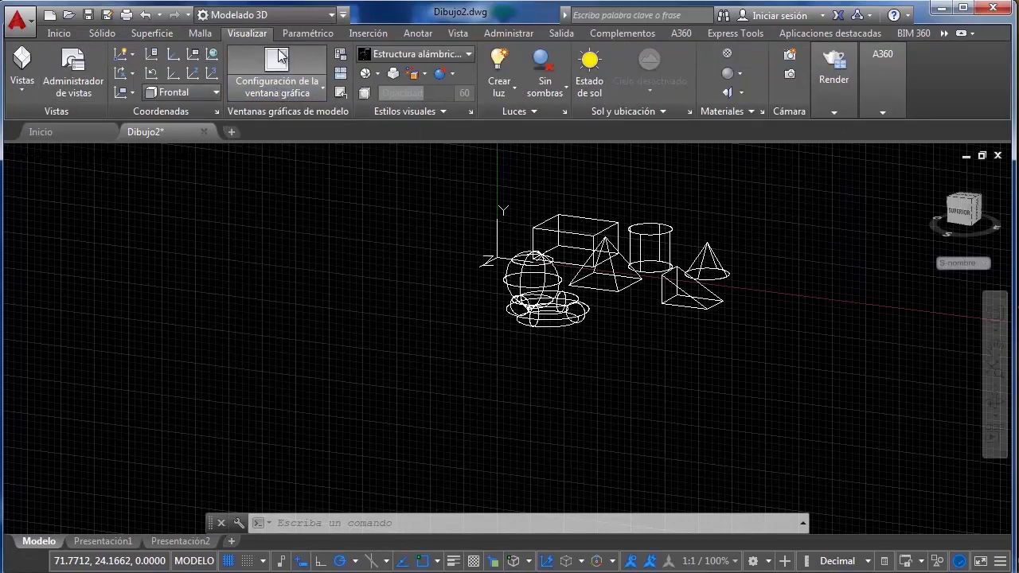
{"action": "left_click", "coordinate": [268, 96]}
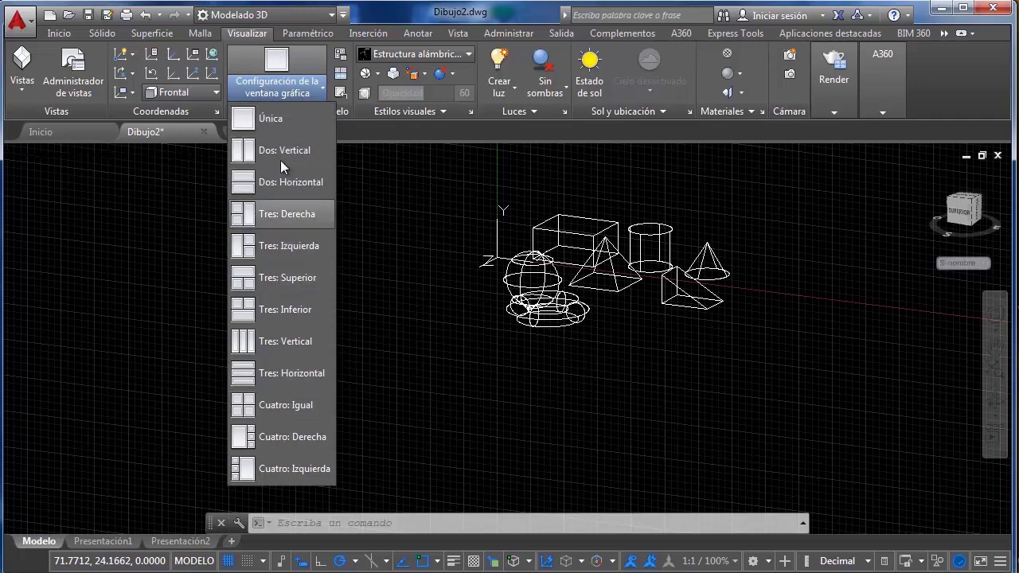
{"action": "left_click", "coordinate": [274, 152]}
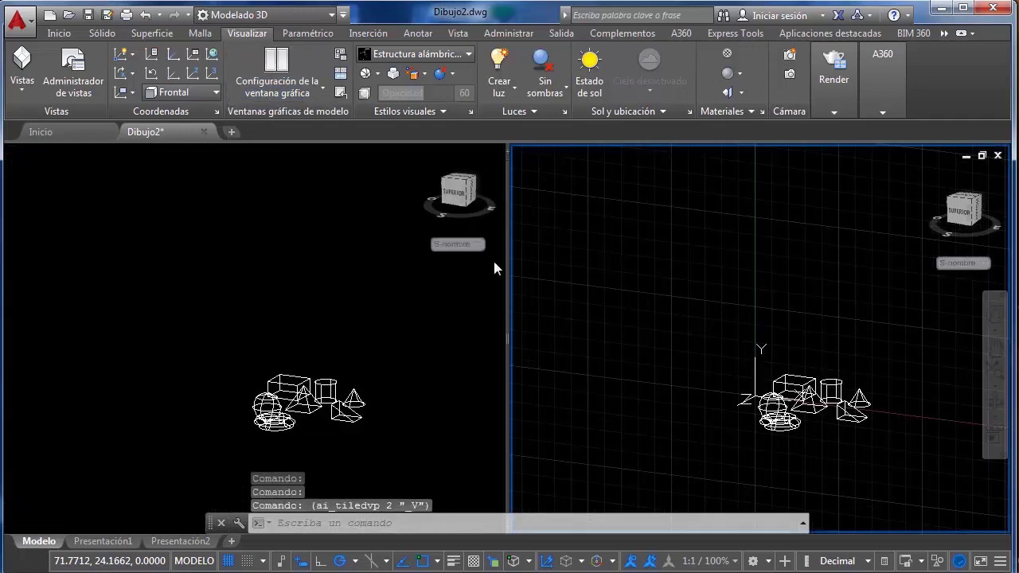
{"action": "middle_click_drag", "start_coordinate": [879, 378], "coordinate": [715, 340]}
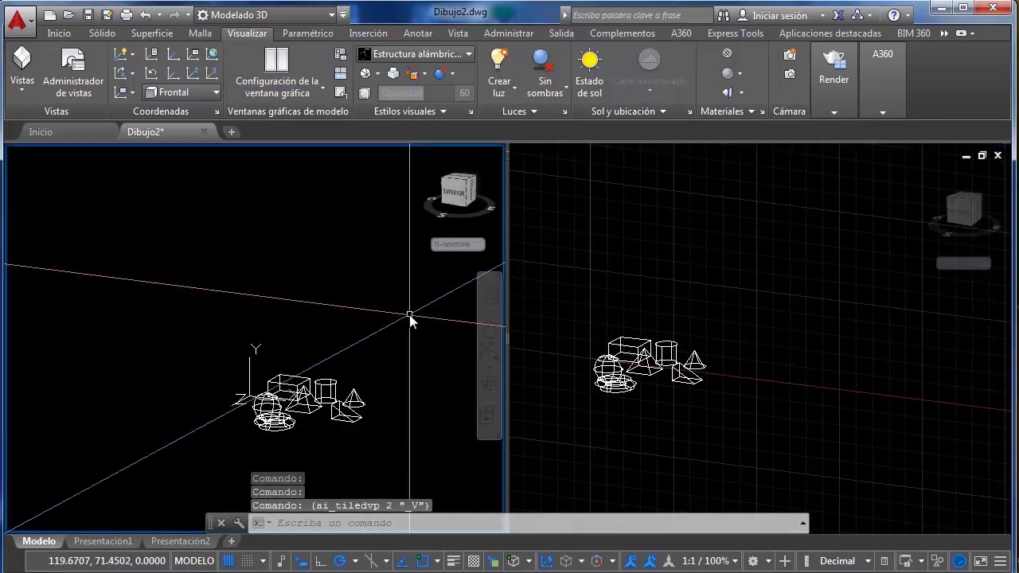
Stretch the box upward by its top grip in the second viewport to make it much taller, and clear the selection
{"action": "left_click", "coordinate": [669, 326]}
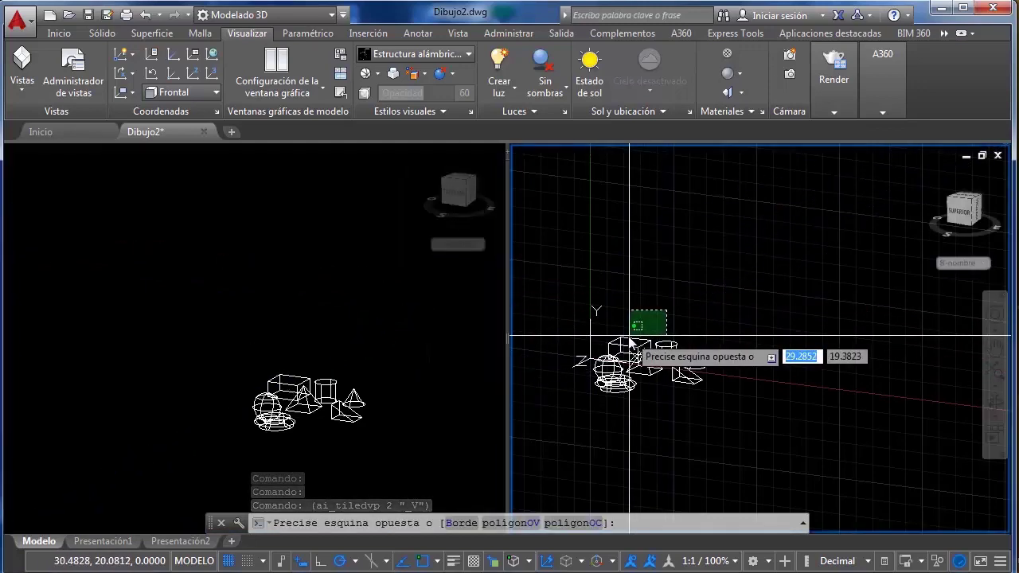
{"action": "left_click", "coordinate": [610, 350]}
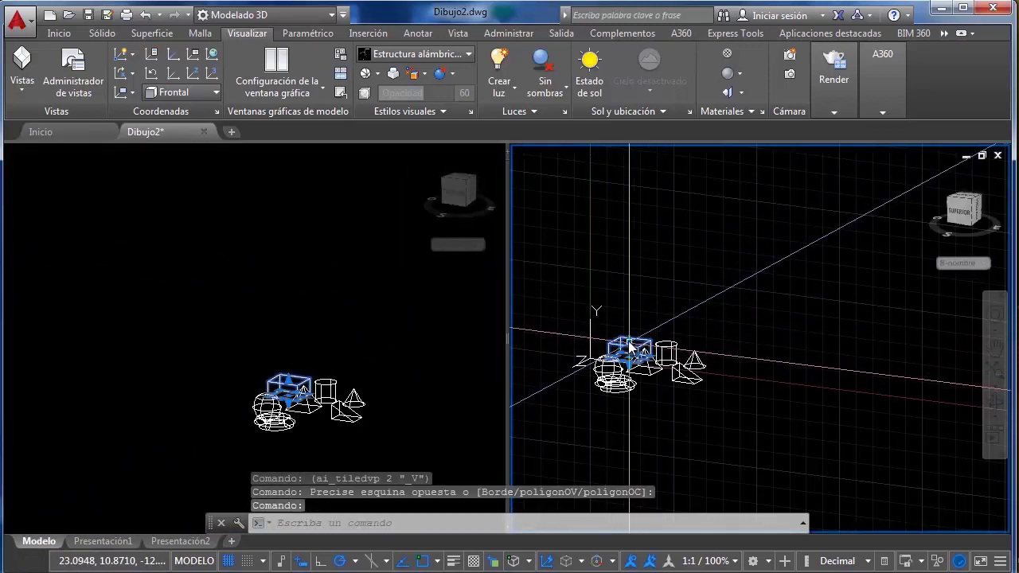
{"action": "left_click", "coordinate": [625, 351]}
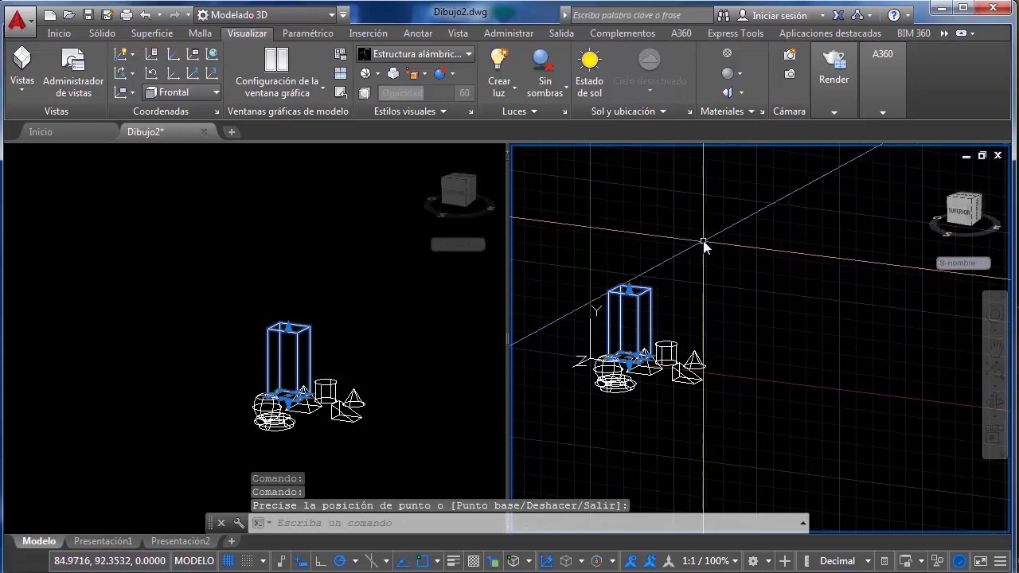
{"action": "key", "text": "Escape"}
Switch the viewport configuration to Dos: Horizontal and to Tres: Derecha
{"action": "left_click", "coordinate": [277, 88]}
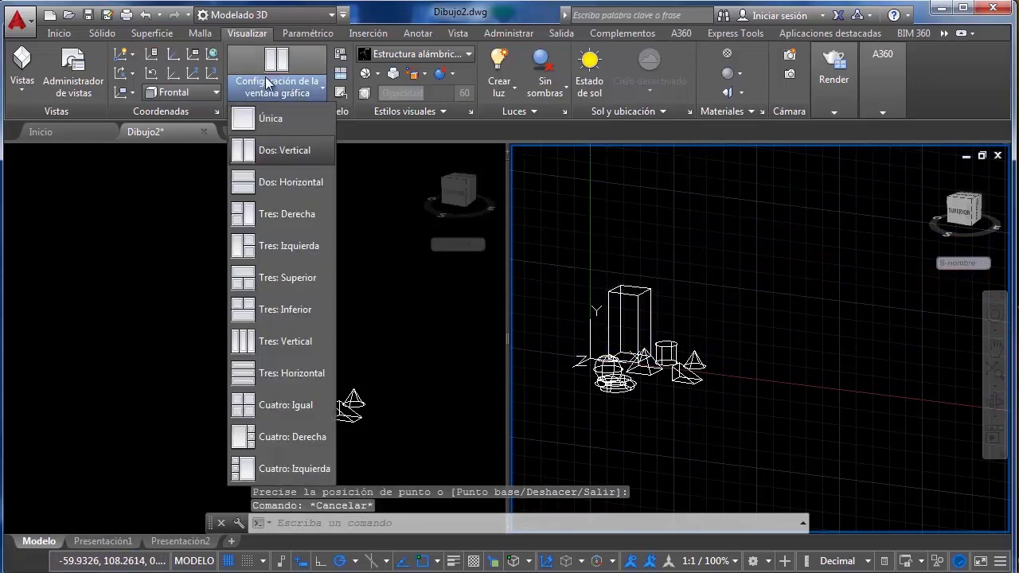
{"action": "left_click", "coordinate": [278, 183]}
{"action": "left_click", "coordinate": [279, 90]}
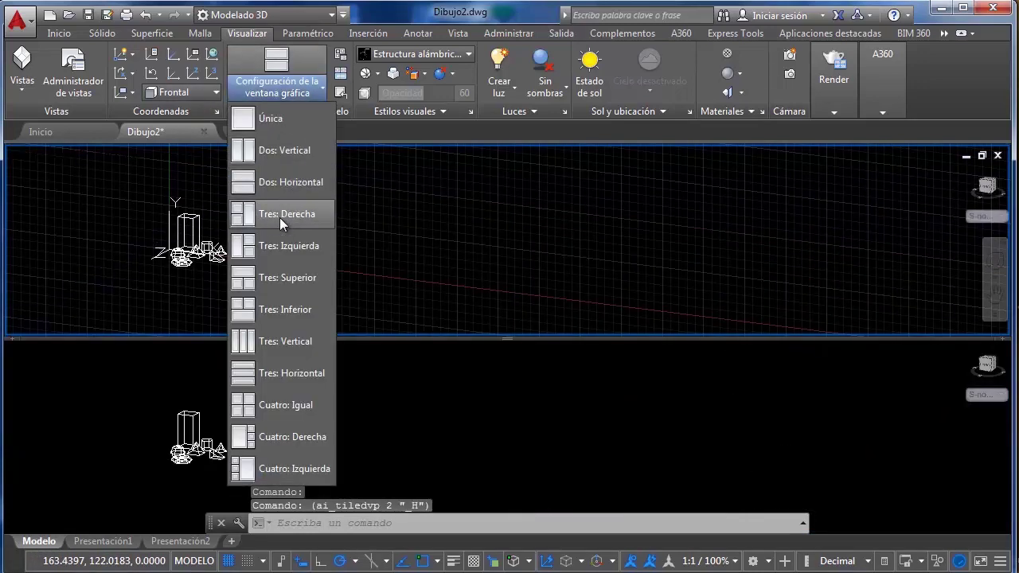
{"action": "left_click", "coordinate": [282, 215]}
Try the three-viewport configurations Tres: Izquierda, Tres: Inferior and Tres: Horizontal
{"action": "left_click", "coordinate": [261, 90]}
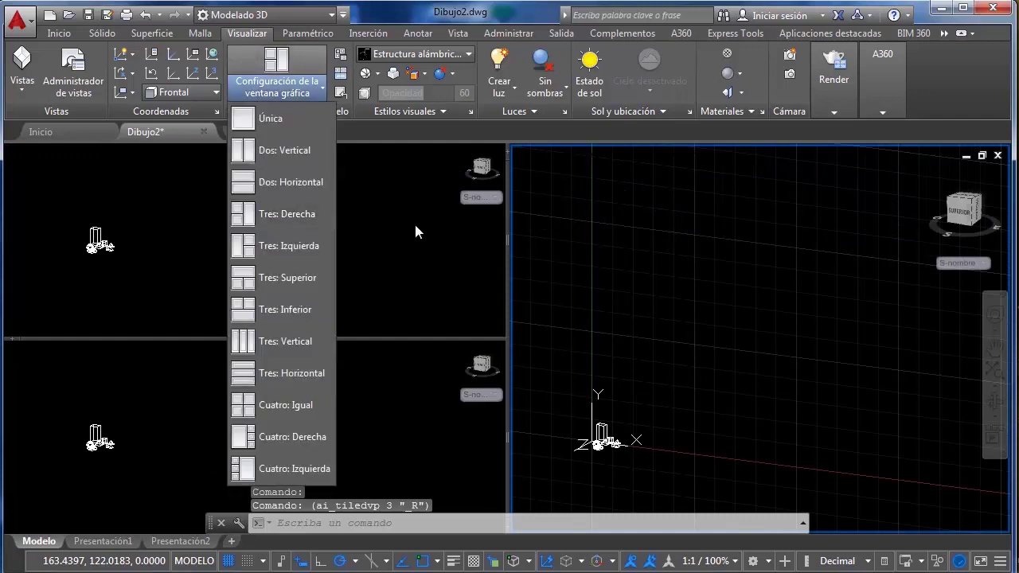
{"action": "left_click", "coordinate": [287, 245]}
{"action": "left_click", "coordinate": [277, 88]}
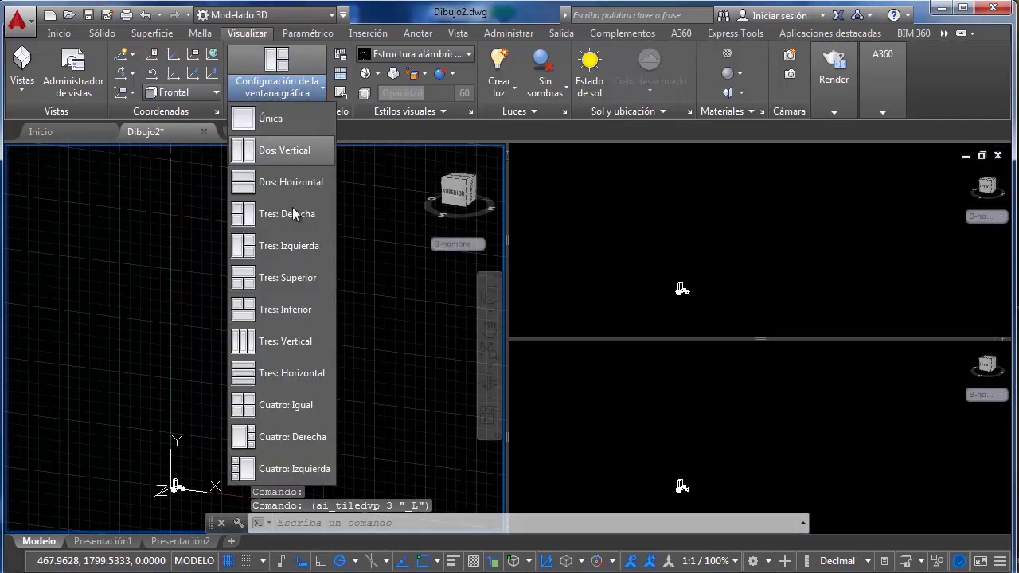
{"action": "left_click", "coordinate": [287, 310]}
{"action": "left_click", "coordinate": [277, 88]}
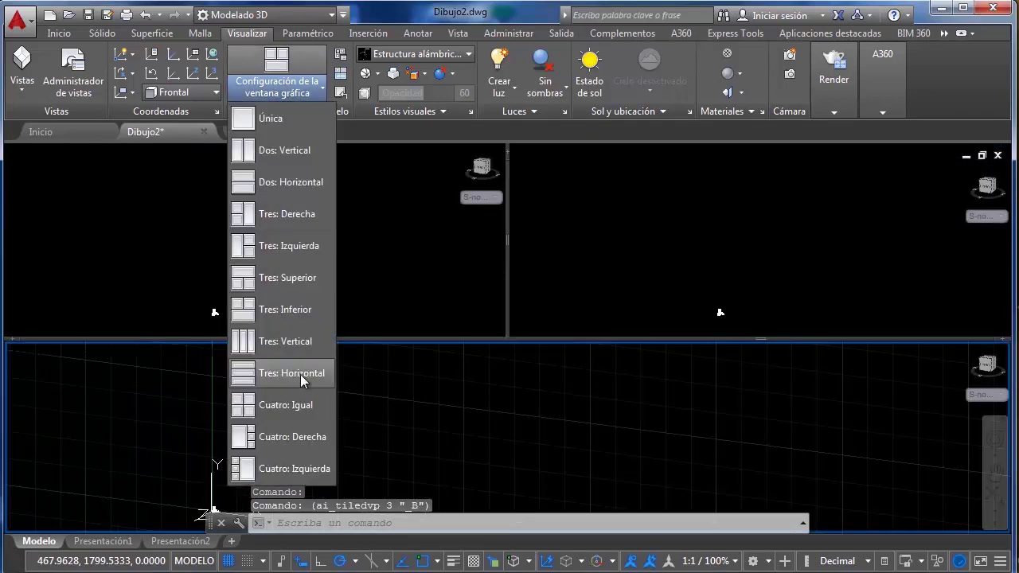
{"action": "left_click", "coordinate": [287, 372]}
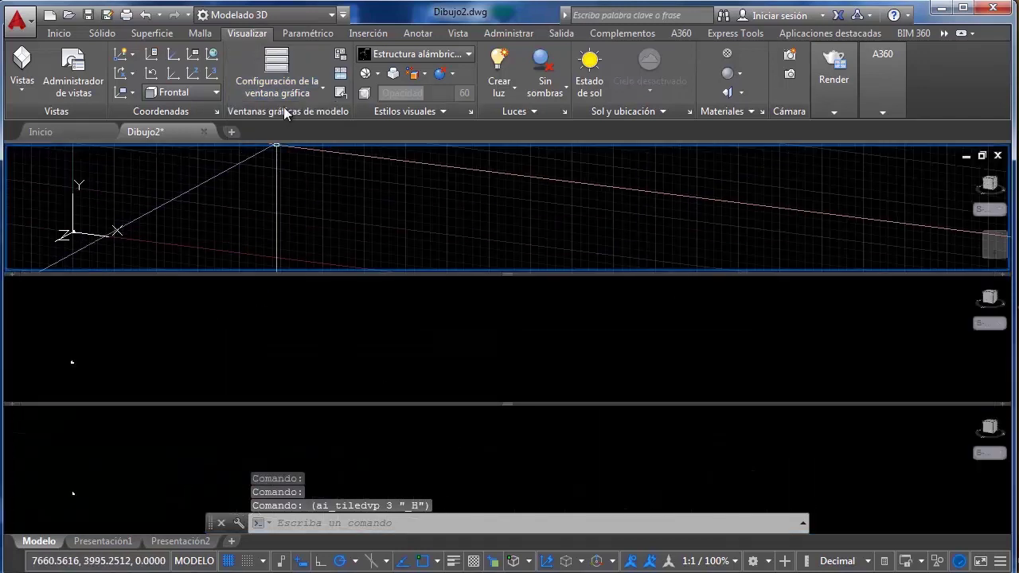
Try the Cuatro: Igual and Cuatro: Izquierda configurations and look for the solids in the large viewport
{"action": "left_click", "coordinate": [296, 85]}
{"action": "left_click", "coordinate": [278, 406]}
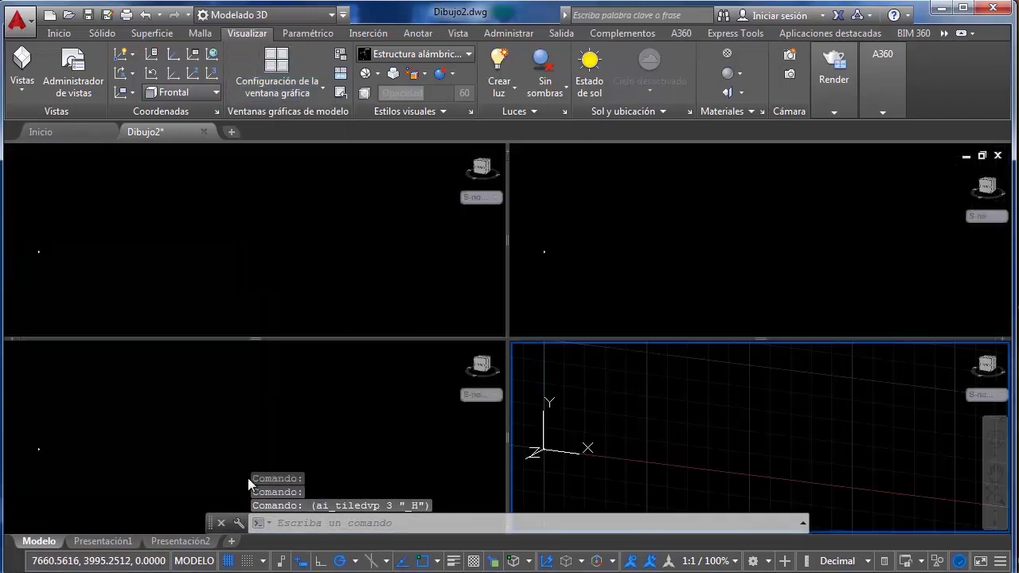
{"action": "left_click", "coordinate": [307, 91]}
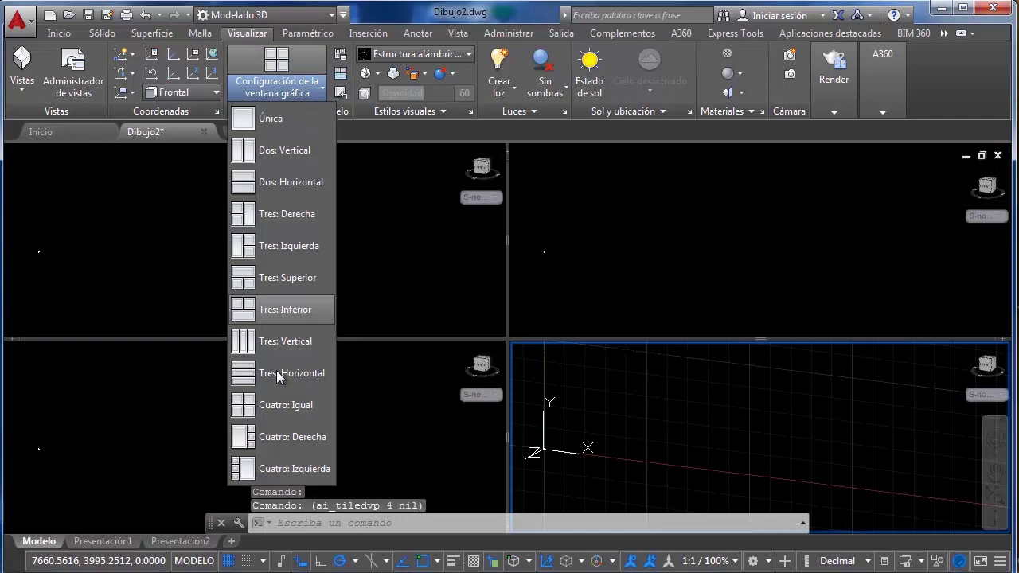
{"action": "left_click", "coordinate": [261, 471]}
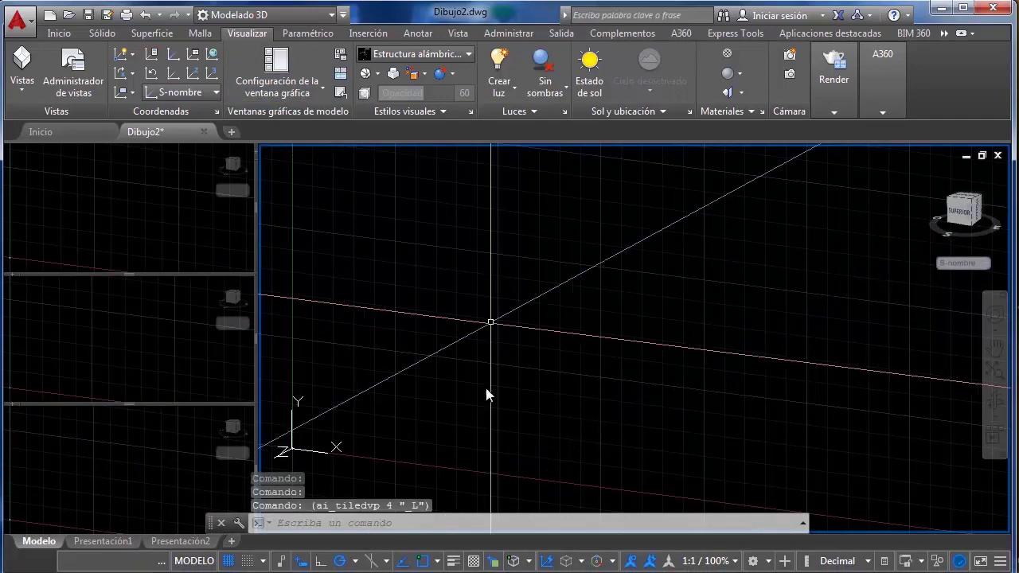
{"action": "middle_click_drag", "start_coordinate": [488, 396], "coordinate": [268, 232]}
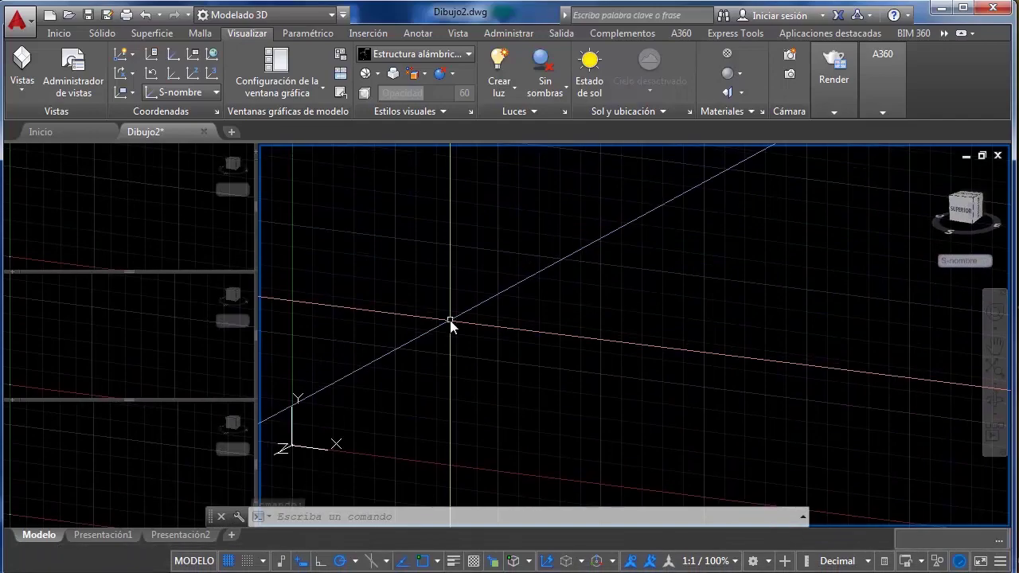
{"action": "left_click", "coordinate": [455, 266]}
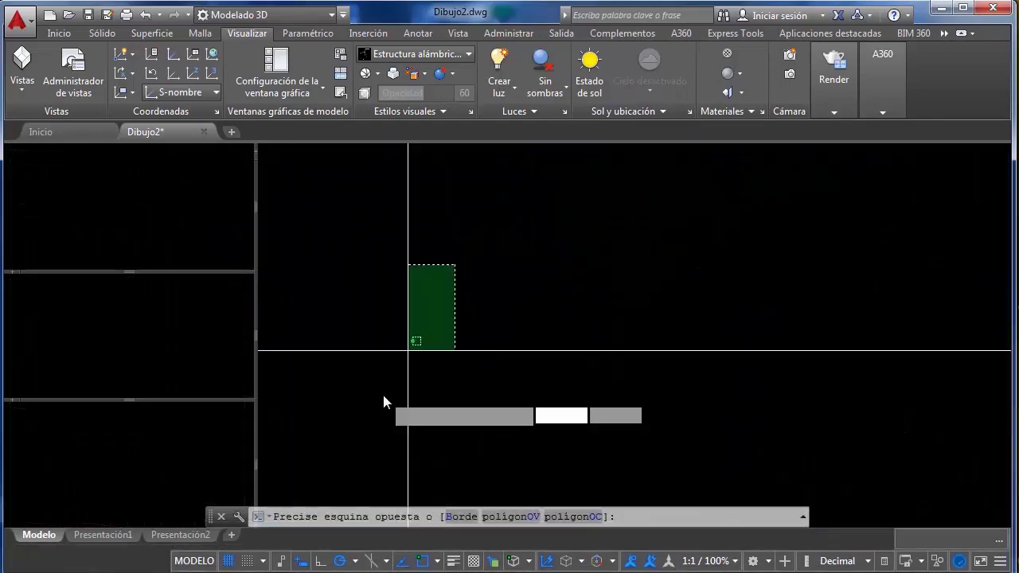
{"action": "key", "text": "Escape"}
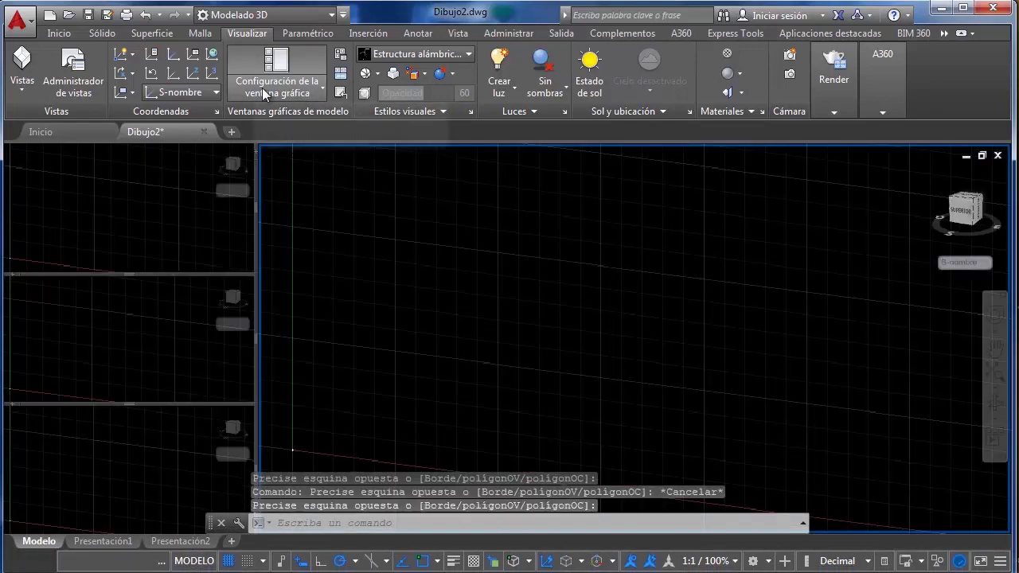
Switch the viewport configuration to Cuatro: Derecha and back to Cuatro: Igual
{"action": "left_click", "coordinate": [270, 90]}
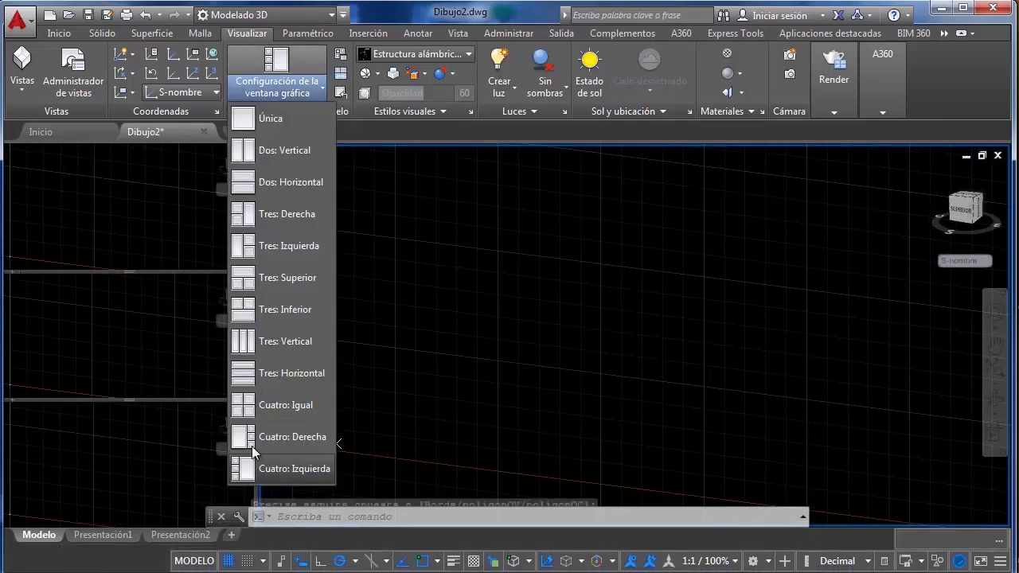
{"action": "left_click", "coordinate": [253, 448]}
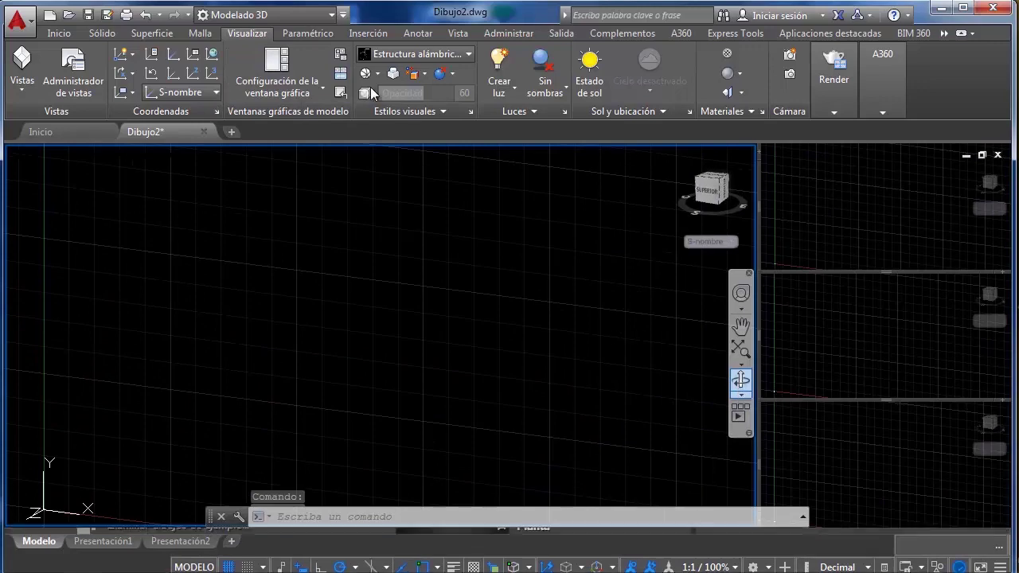
{"action": "left_click", "coordinate": [275, 87]}
{"action": "left_click", "coordinate": [263, 378]}
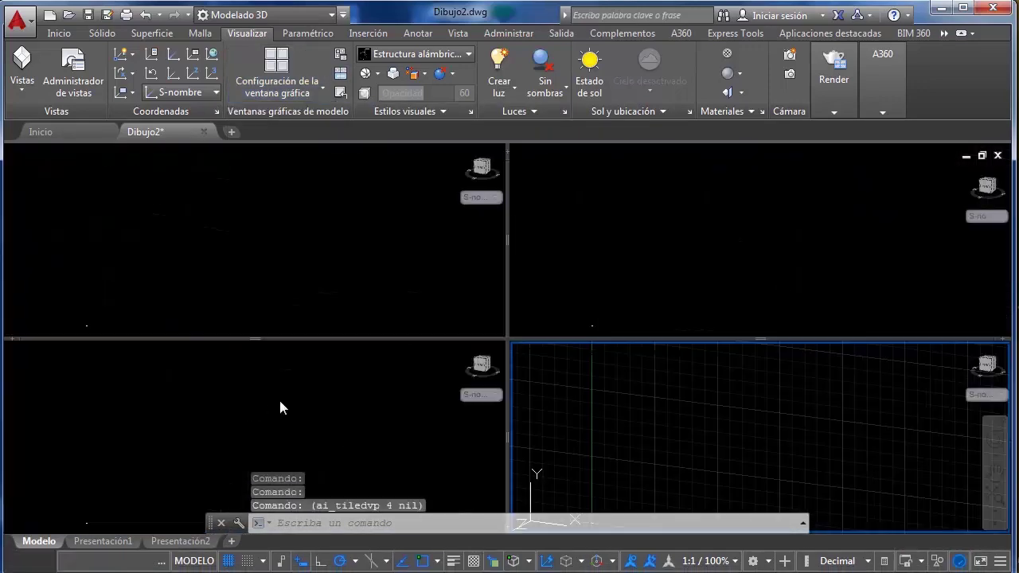
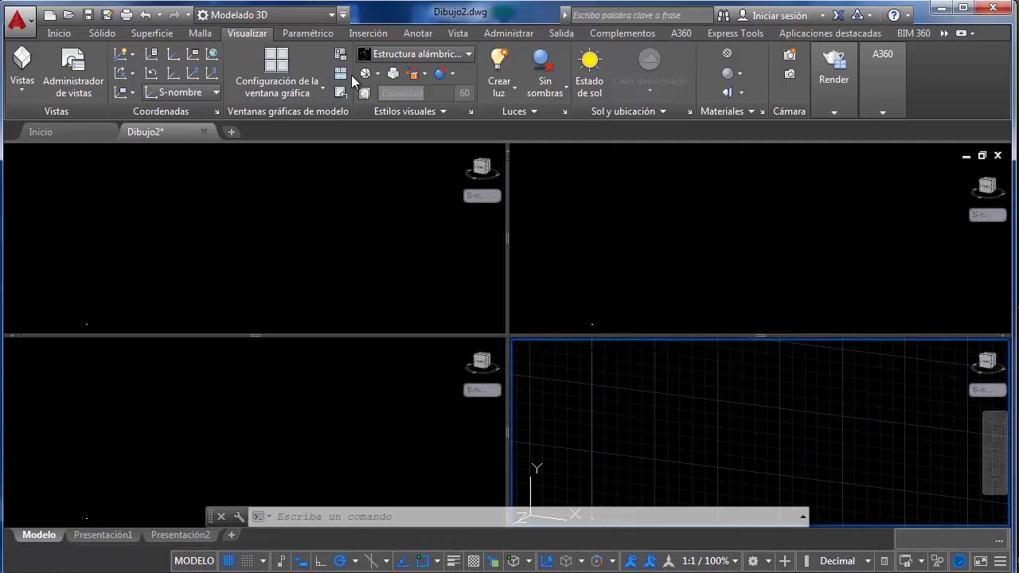
Return to the Única viewport configuration and undo the recent view changes
{"action": "left_click", "coordinate": [267, 92]}
{"action": "left_click", "coordinate": [280, 119]}
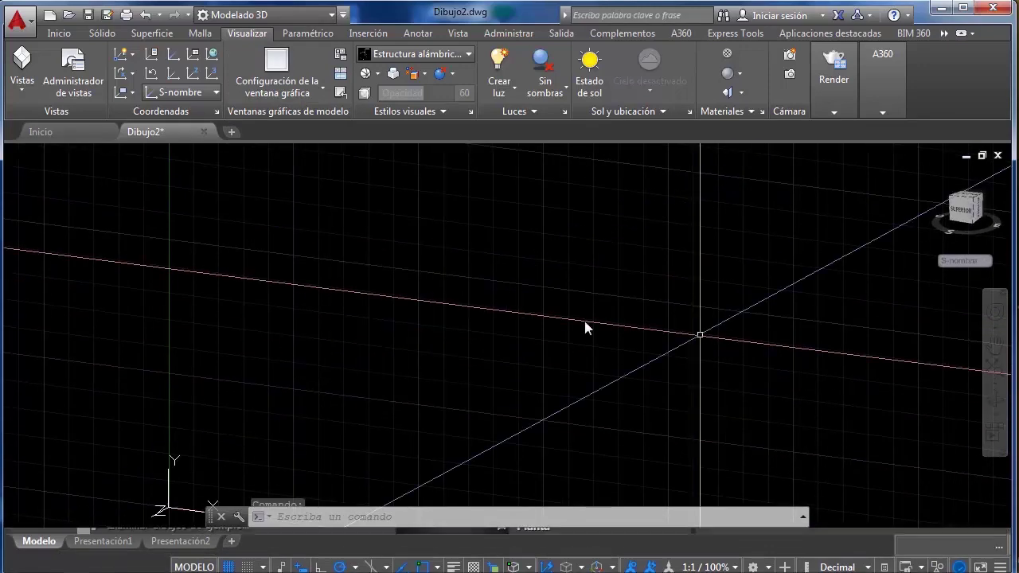
{"action": "left_click", "coordinate": [585, 321]}
{"action": "key", "text": "Escape"}
{"action": "key", "text": "ctrl+z"}
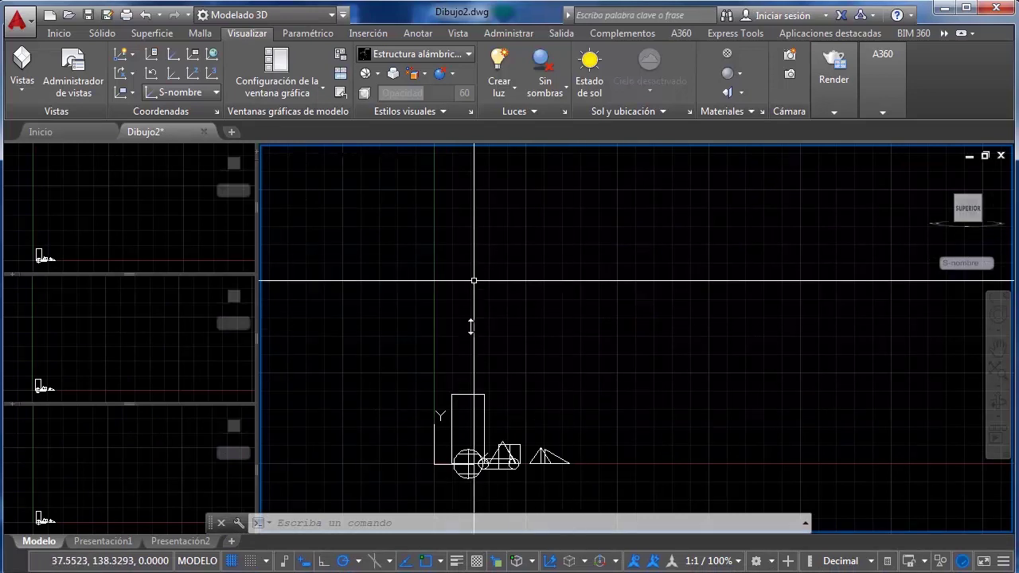
{"action": "left_click", "coordinate": [419, 431]}
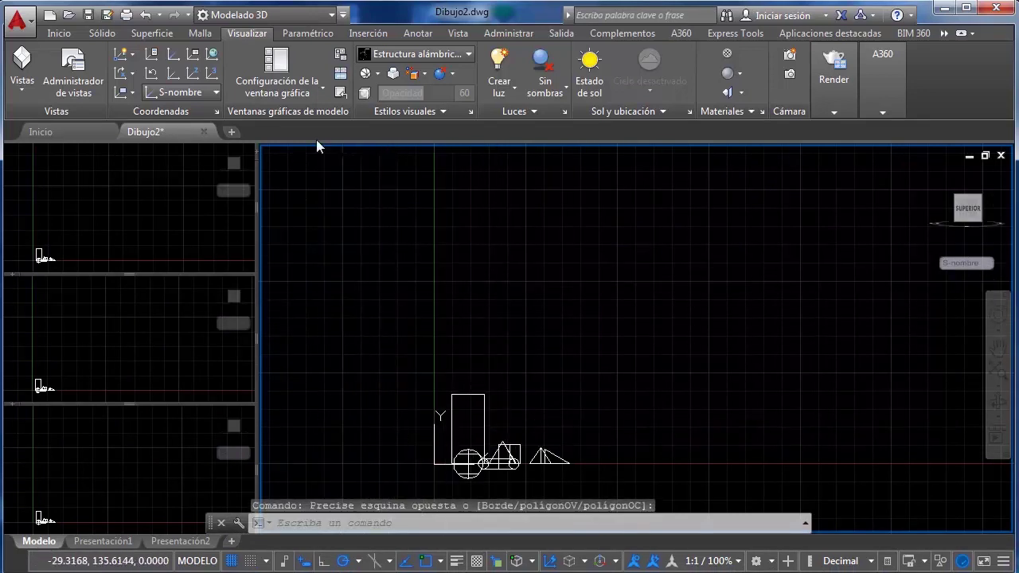
Apply the Cuatro: Igual and then the Cuatro: Izquierda configuration, and orbit the large viewport to a close 3D view of the solids
{"action": "left_click", "coordinate": [299, 88]}
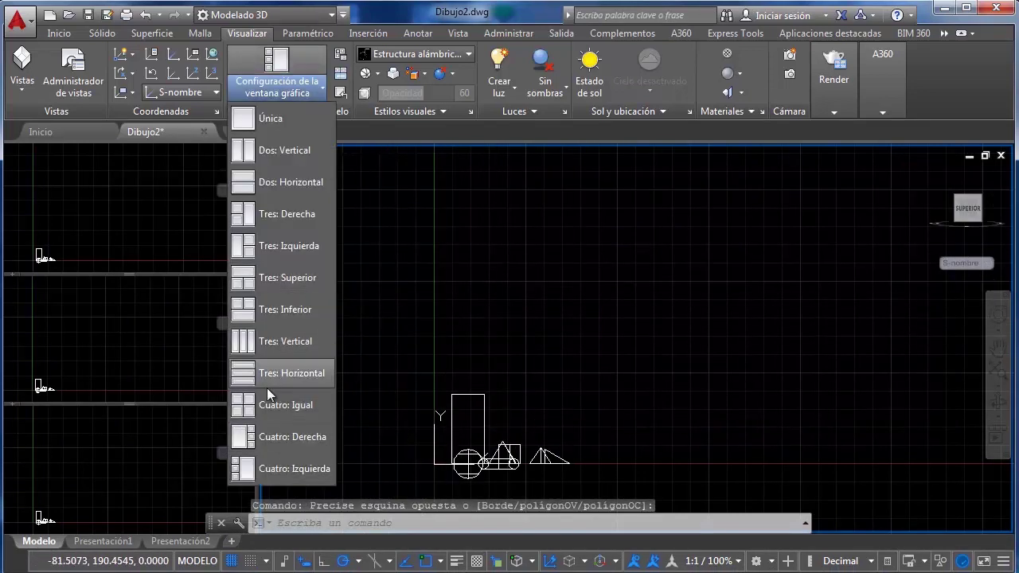
{"action": "left_click", "coordinate": [271, 404]}
{"action": "left_click", "coordinate": [269, 84]}
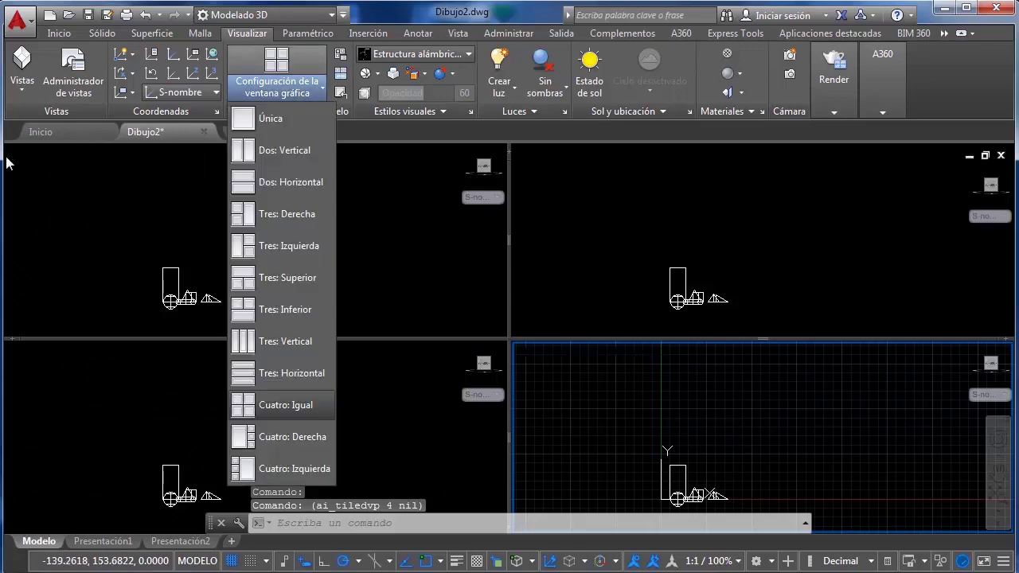
{"action": "left_click", "coordinate": [271, 470]}
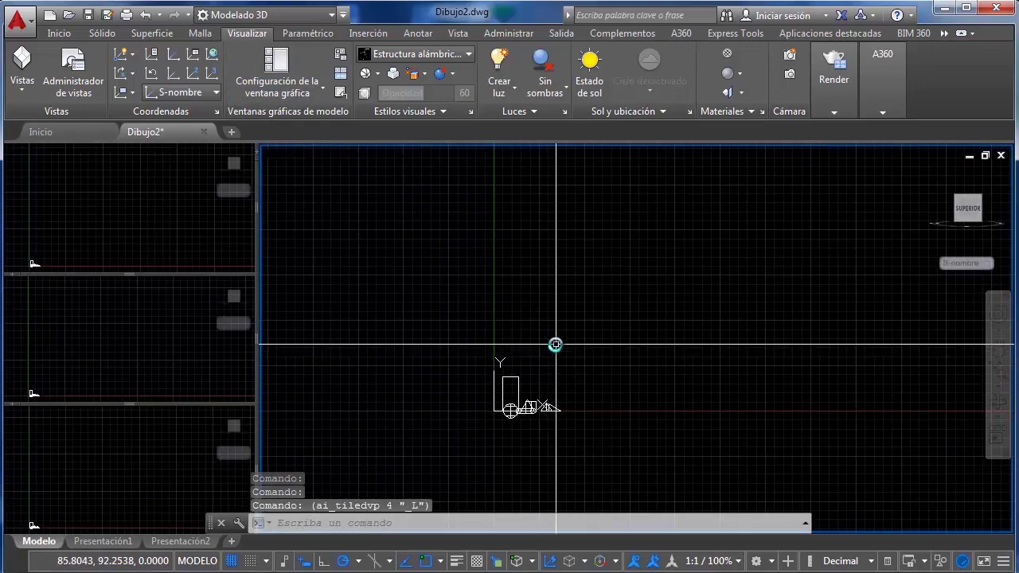
{"action": "middle_click_drag", "start_coordinate": [553, 343], "coordinate": [462, 314], "text": "shift"}
{"action": "scroll", "coordinate": [516, 382], "scroll_direction": "up", "scroll_amount": 3}
Set the large viewport's coordinate system to Superior and orbit it until the solids stand upright
{"action": "left_click", "coordinate": [59, 33]}
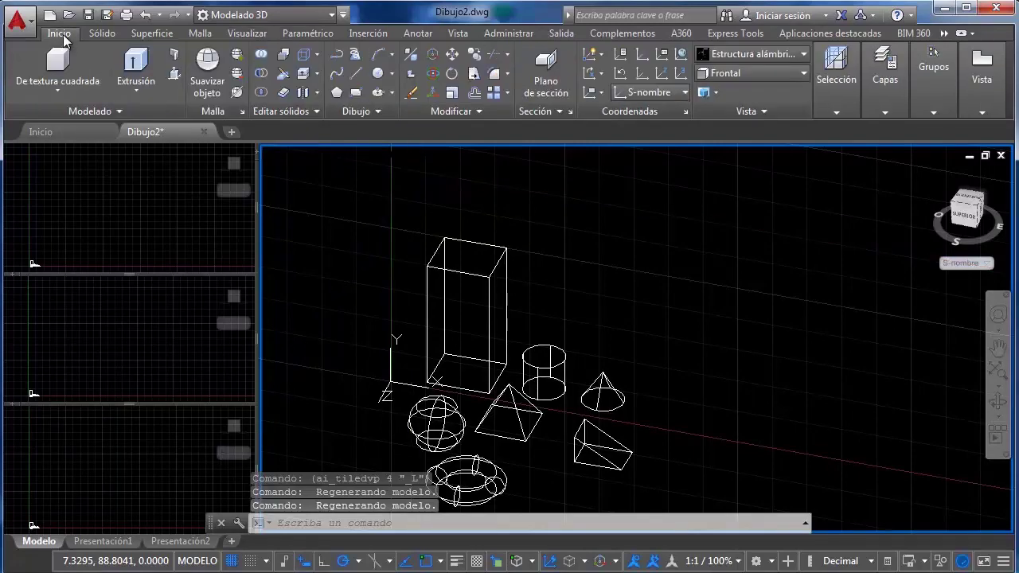
{"action": "left_click", "coordinate": [654, 95]}
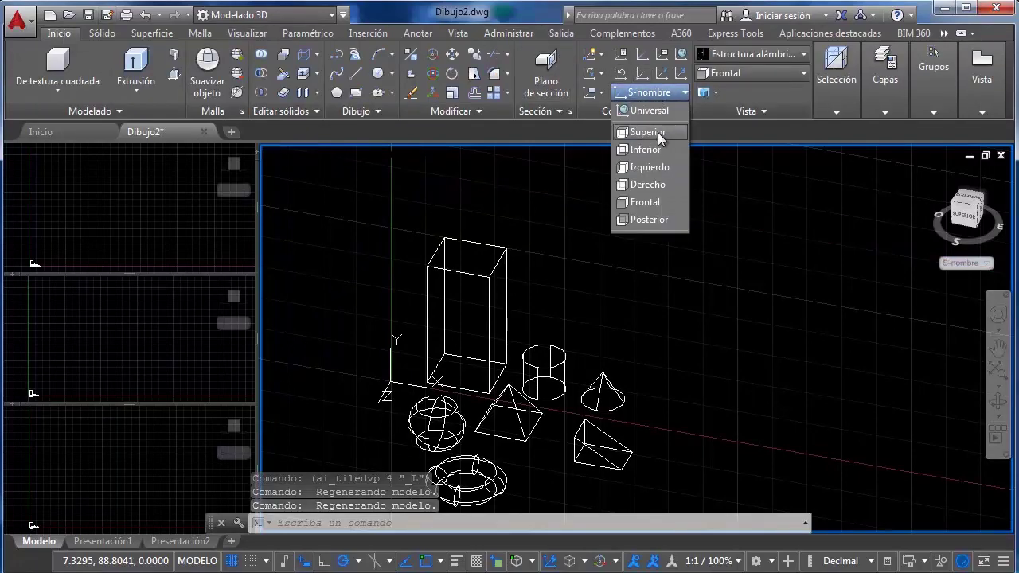
{"action": "left_click", "coordinate": [658, 133]}
{"action": "mouse_move", "coordinate": [525, 399]}
{"action": "middle_mouse_down", "text": "shift"}
{"action": "mouse_move", "coordinate": [558, 410]}
{"action": "mouse_move", "coordinate": [599, 397]}
{"action": "mouse_move", "coordinate": [524, 391]}
{"action": "middle_mouse_up", "text": "shift"}
{"action": "middle_click_drag", "start_coordinate": [519, 390], "coordinate": [461, 342]}
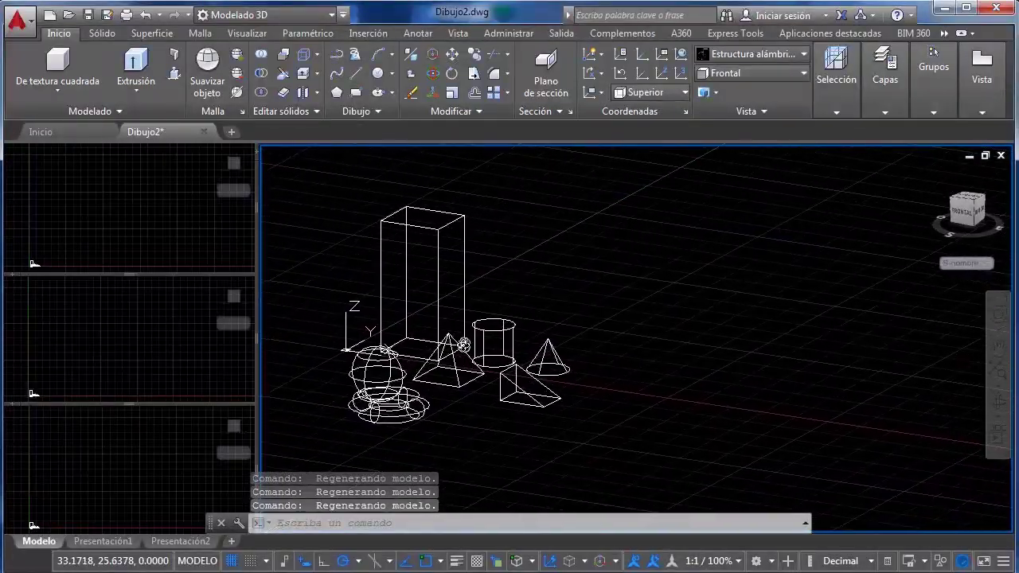
Apply the 3D Estructura alámbrica visual style to the large viewport only
{"action": "left_click", "coordinate": [62, 170]}
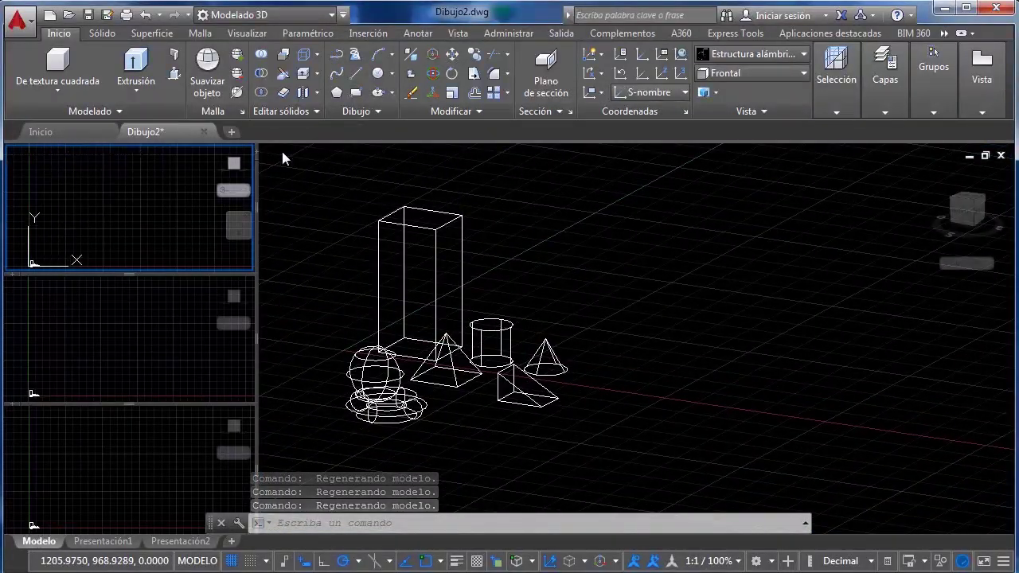
{"action": "left_click", "coordinate": [539, 200]}
{"action": "left_click", "coordinate": [753, 54]}
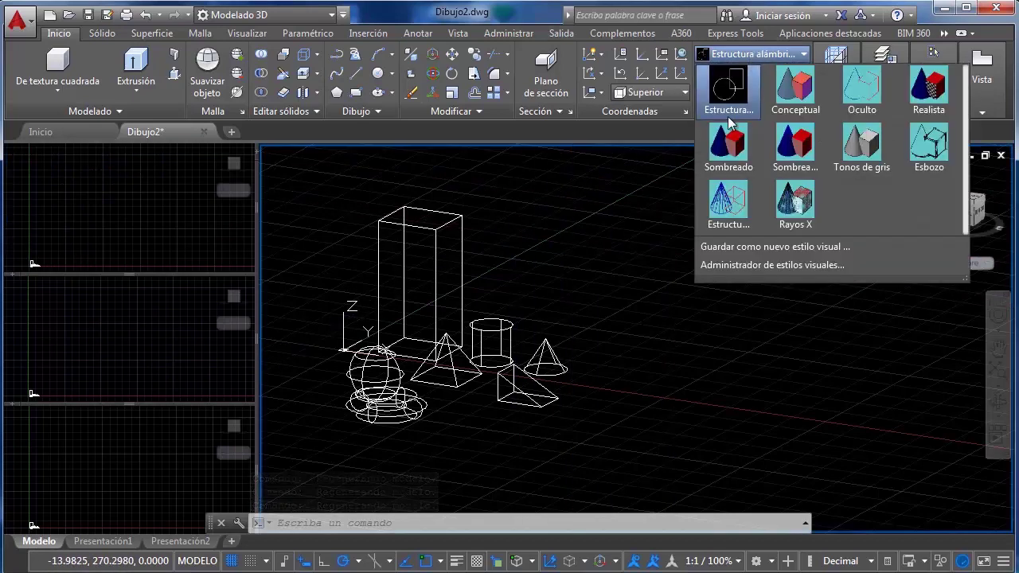
{"action": "left_click", "coordinate": [713, 221]}
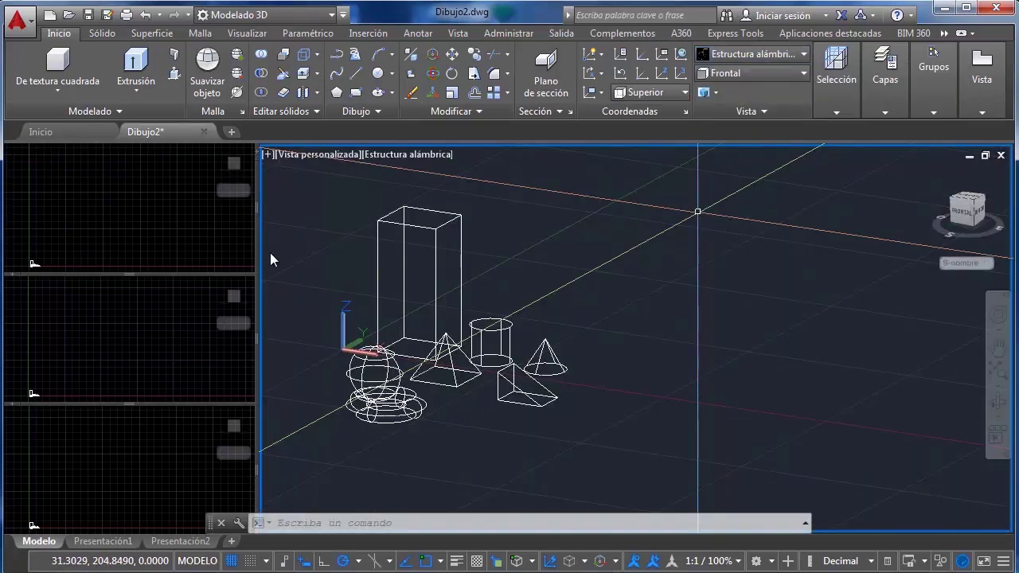
Review the preset view and visual style choices offered by the large viewport's in-canvas controls, and compare with the upper small viewport
{"action": "left_click", "coordinate": [131, 211]}
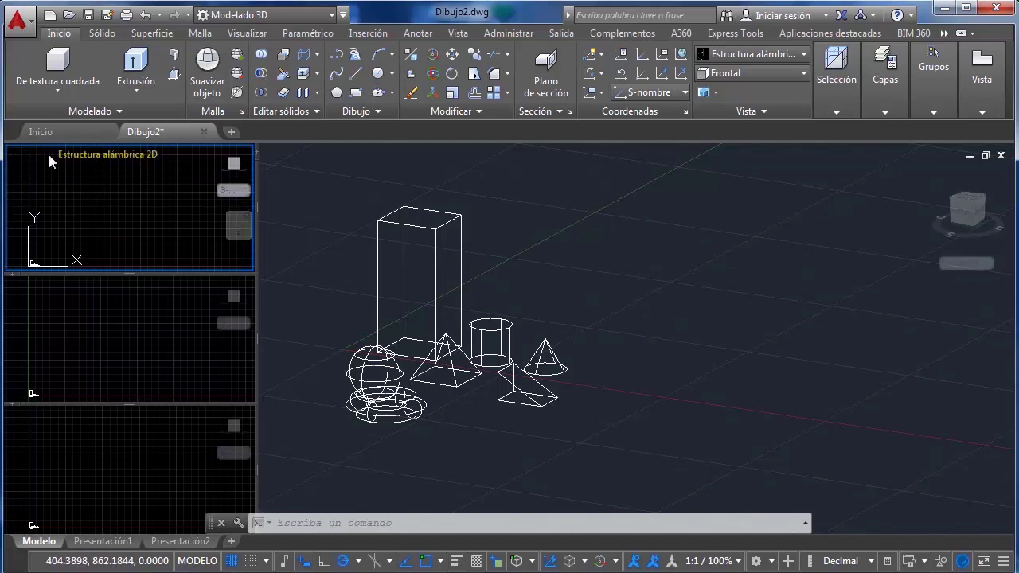
{"action": "left_click", "coordinate": [295, 154]}
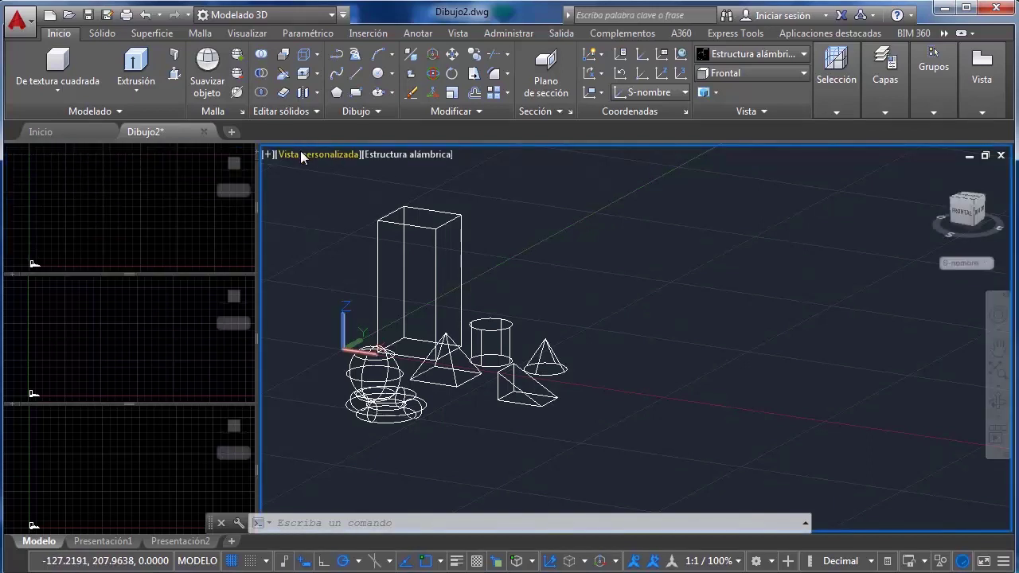
{"action": "left_click", "coordinate": [329, 154]}
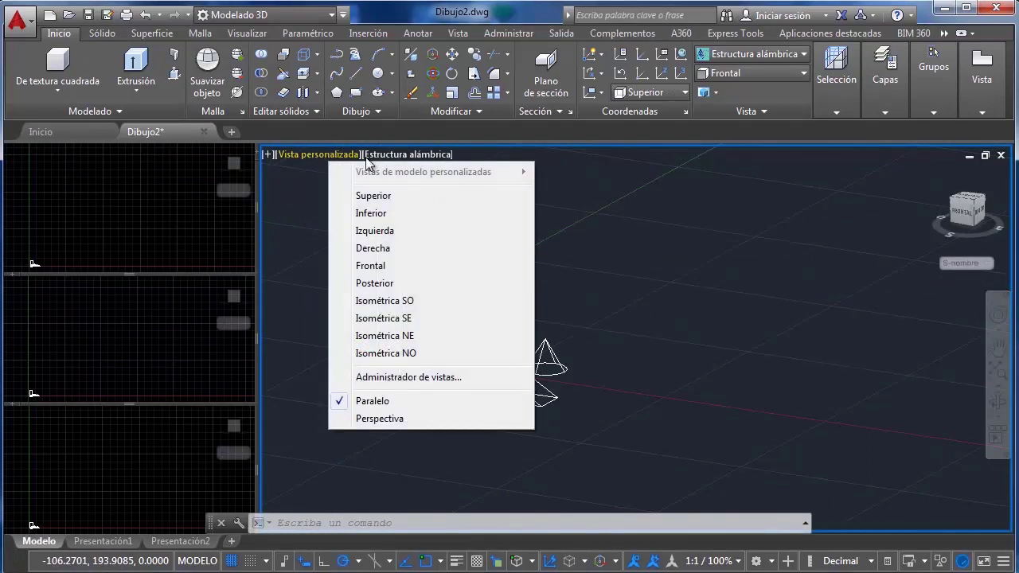
{"action": "left_click", "coordinate": [408, 159]}
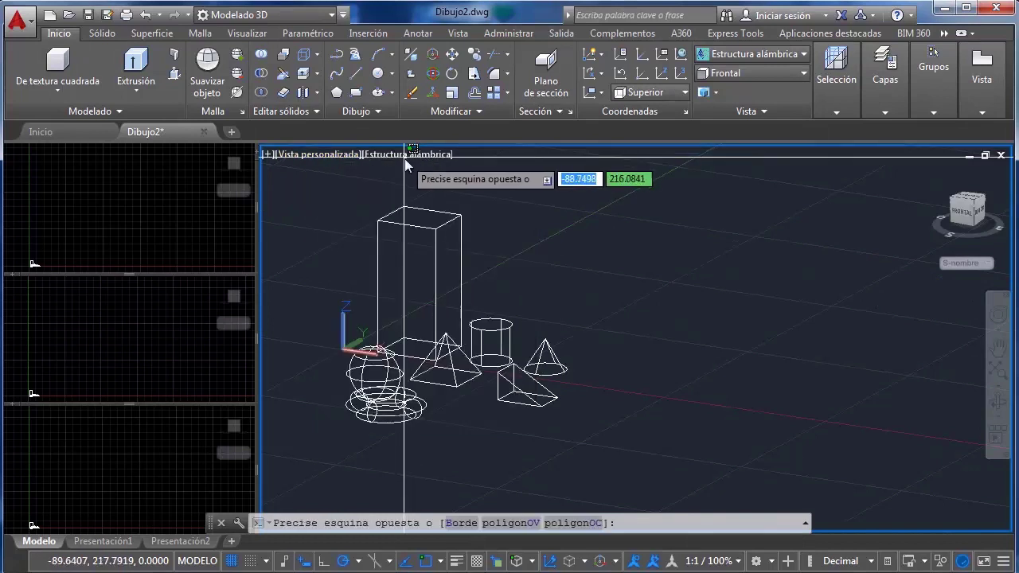
{"action": "left_click", "coordinate": [406, 162]}
{"action": "left_click", "coordinate": [409, 158]}
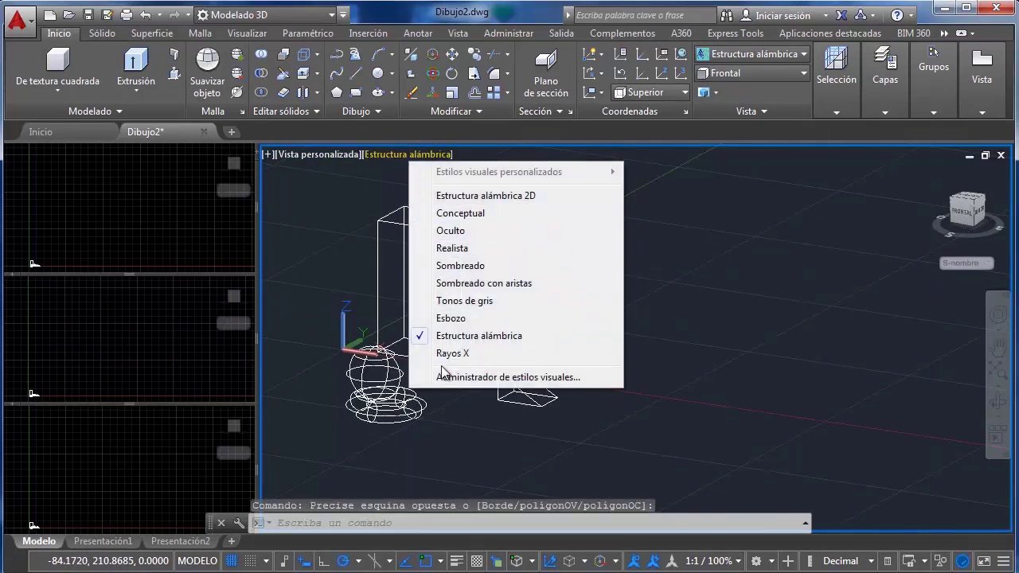
{"action": "left_click", "coordinate": [412, 159]}
{"action": "left_click", "coordinate": [306, 245]}
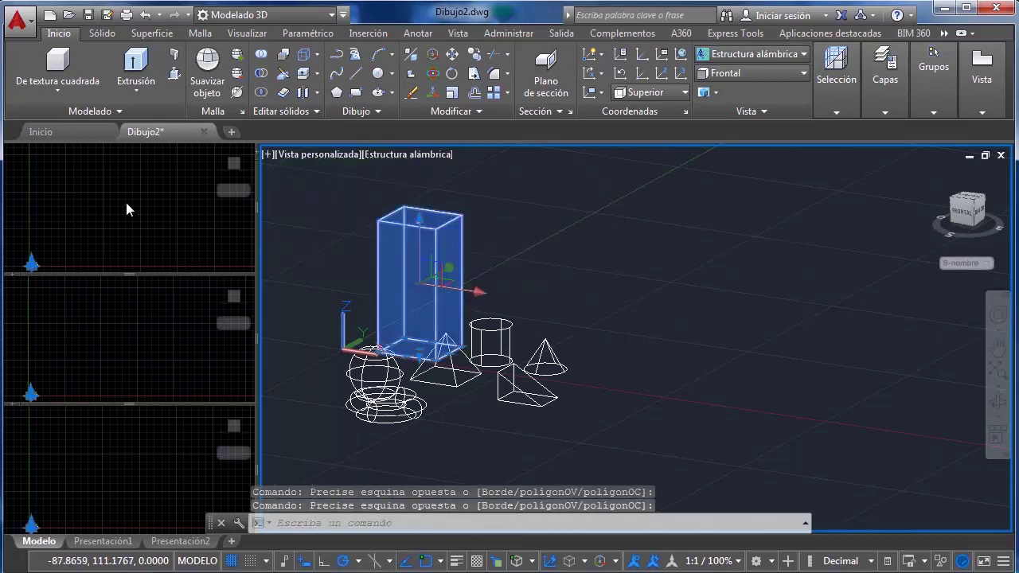
{"action": "left_click", "coordinate": [186, 219]}
{"action": "key", "text": "Escape"}
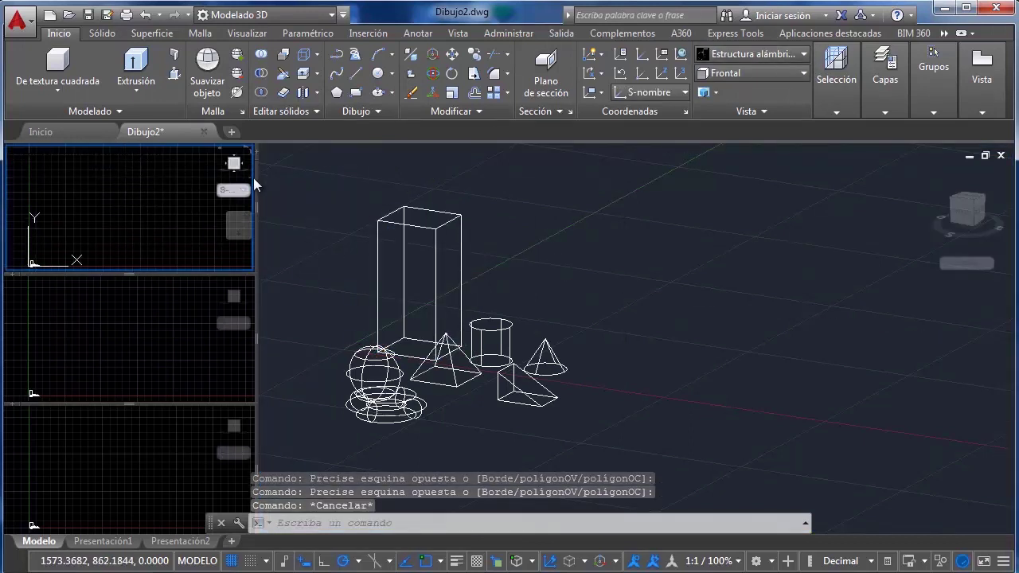
Set the viewport control colour for the 2D model space context to Blanco in the display options
{"action": "left_click", "coordinate": [433, 189]}
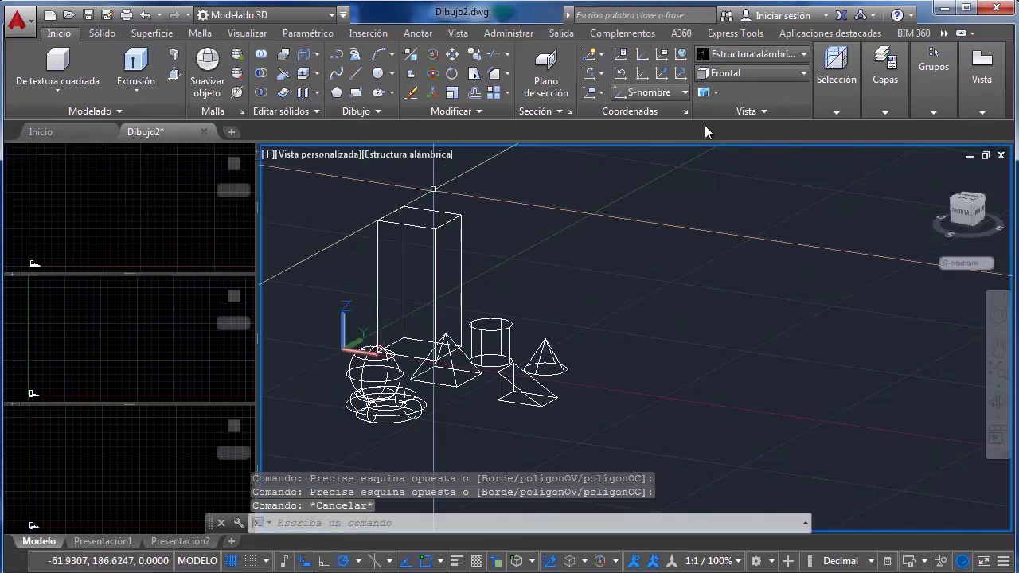
{"action": "left_click", "coordinate": [164, 359]}
{"action": "left_click", "coordinate": [48, 229]}
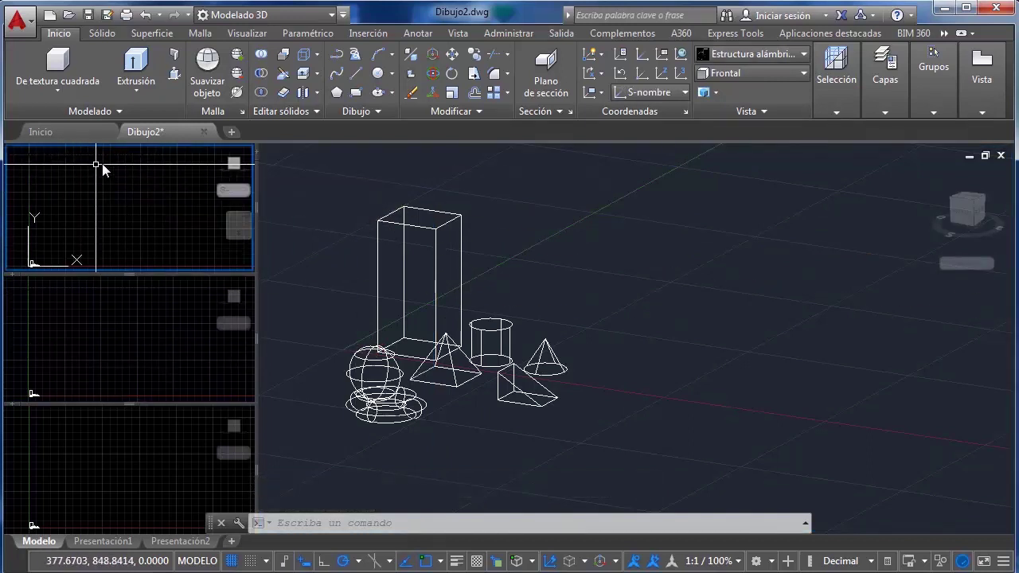
{"action": "left_click", "coordinate": [127, 208]}
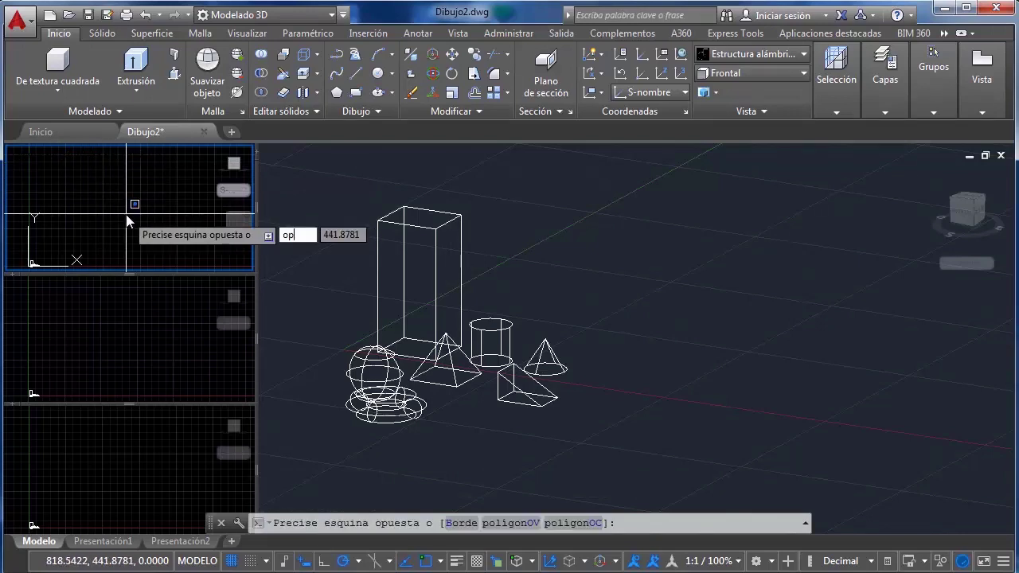
{"action": "key", "text": "Return"}
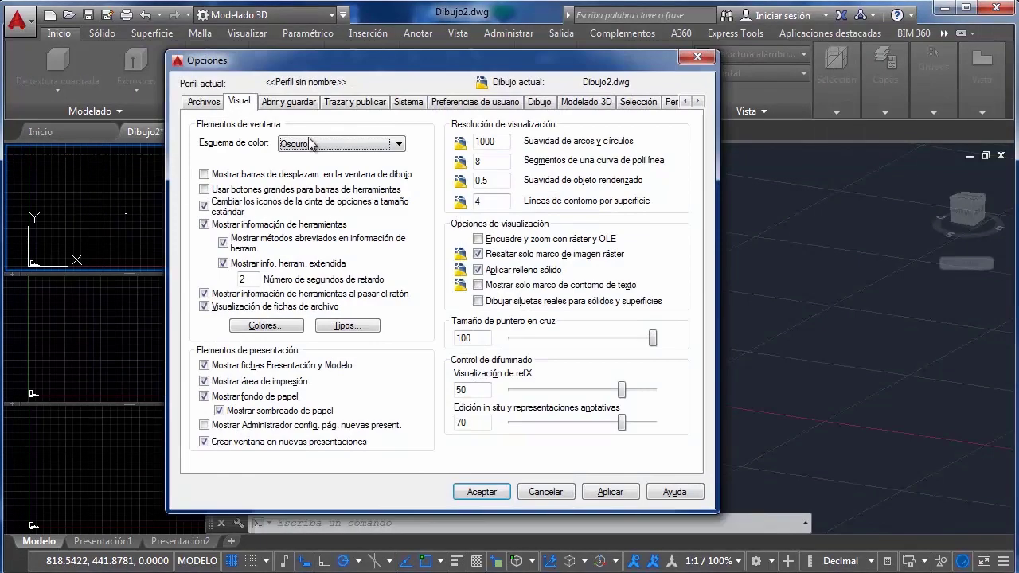
{"action": "left_click", "coordinate": [263, 325]}
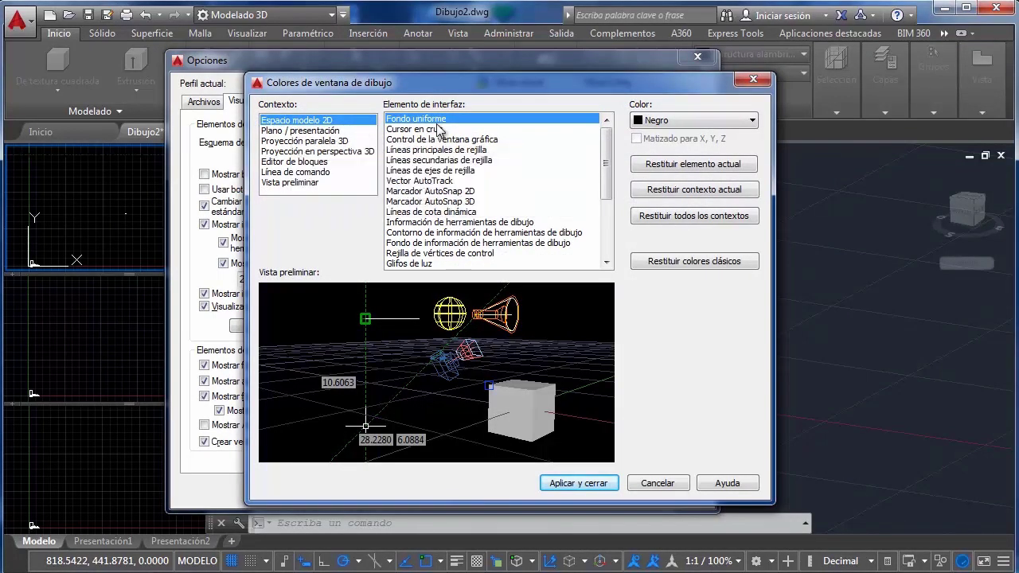
{"action": "left_click", "coordinate": [397, 142]}
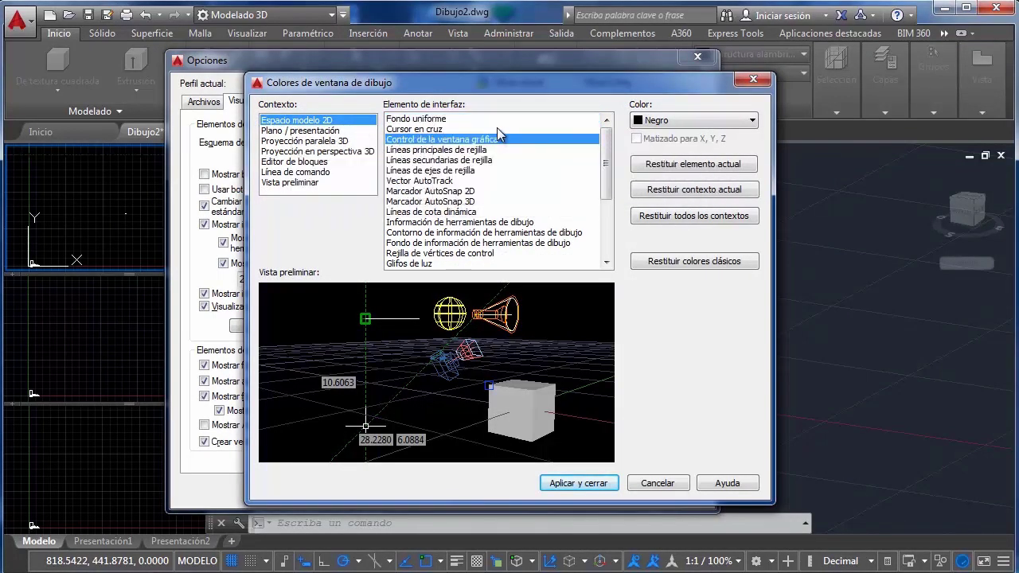
{"action": "left_click", "coordinate": [637, 124]}
{"action": "left_click", "coordinate": [683, 213]}
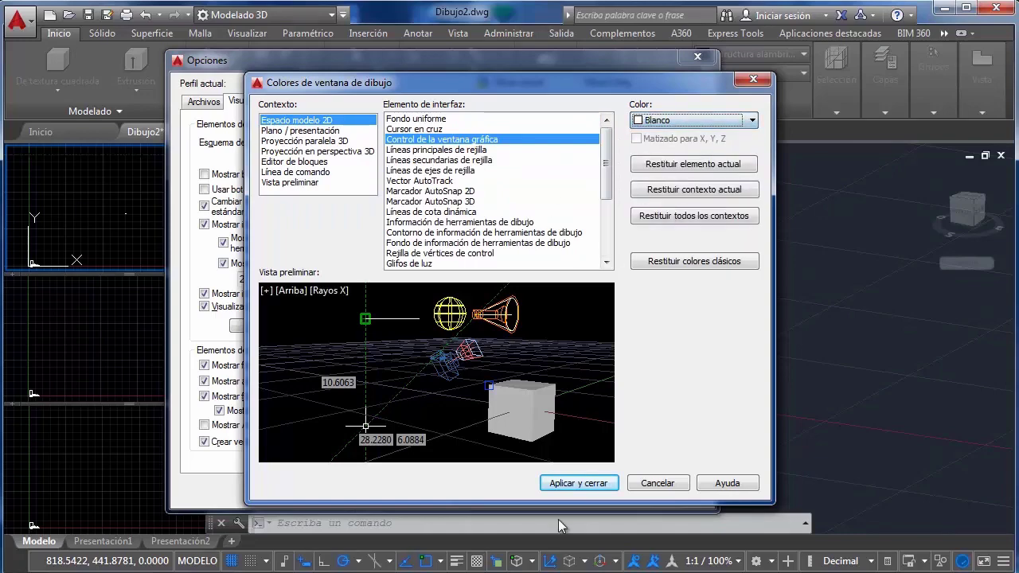
{"action": "left_click", "coordinate": [586, 484]}
{"action": "left_click", "coordinate": [480, 494]}
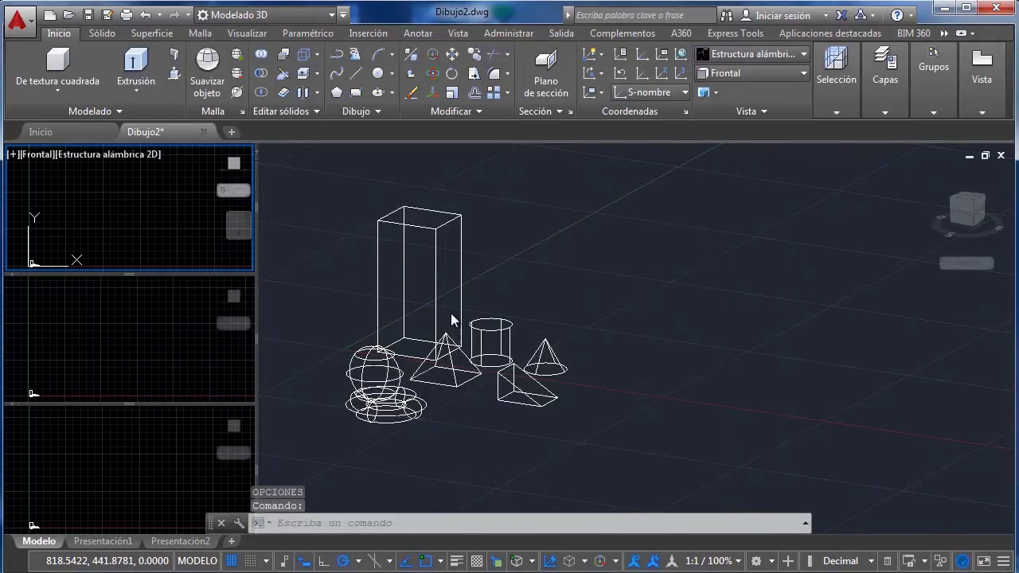
{"action": "left_click", "coordinate": [110, 349]}
{"action": "left_click", "coordinate": [97, 441]}
{"action": "left_click", "coordinate": [123, 303]}
{"action": "left_click", "coordinate": [132, 259]}
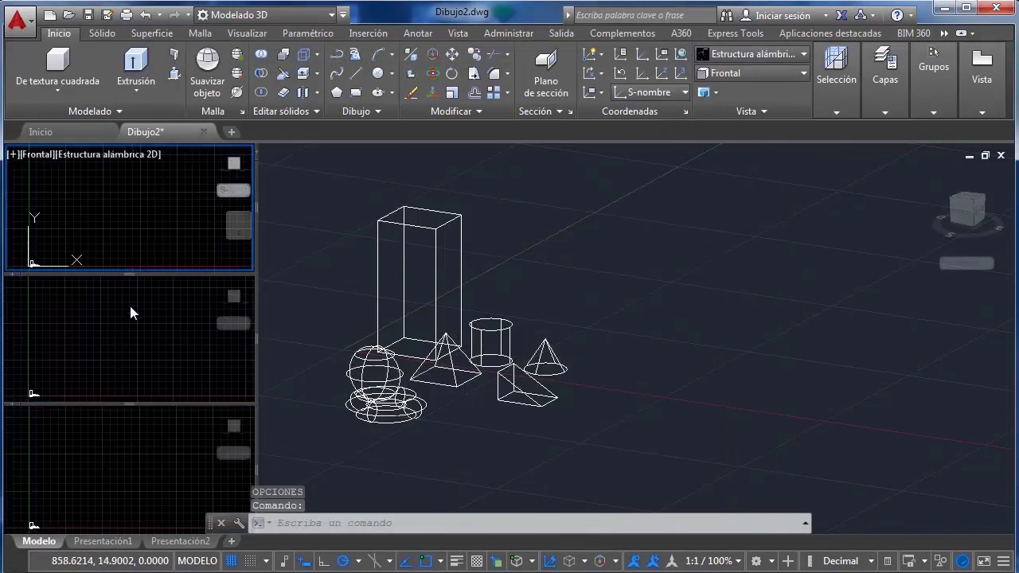
{"action": "left_click", "coordinate": [129, 307]}
{"action": "left_click", "coordinate": [116, 430]}
{"action": "left_click", "coordinate": [129, 325]}
{"action": "left_click", "coordinate": [112, 239]}
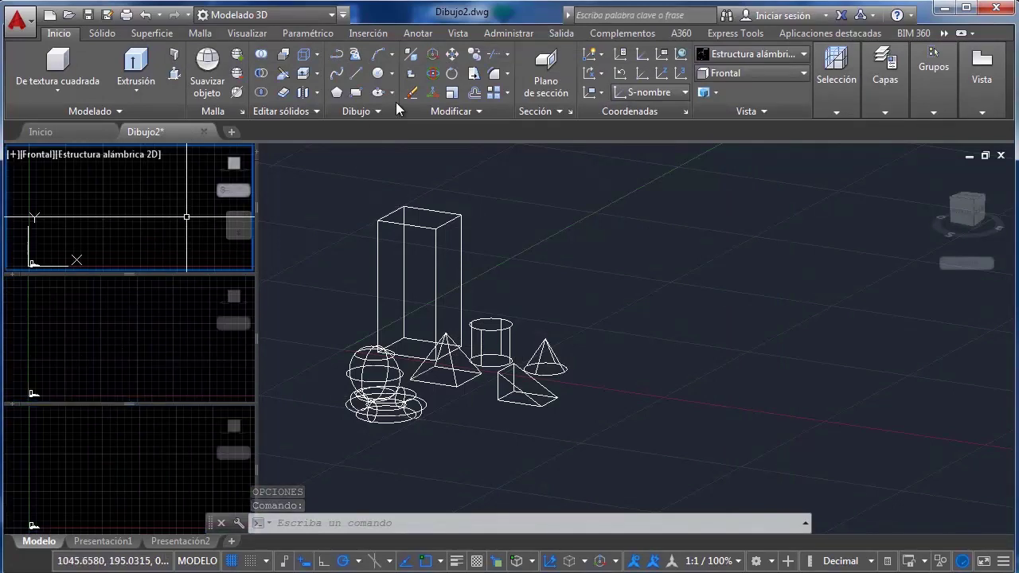
{"action": "left_click", "coordinate": [761, 53]}
{"action": "left_click", "coordinate": [111, 220]}
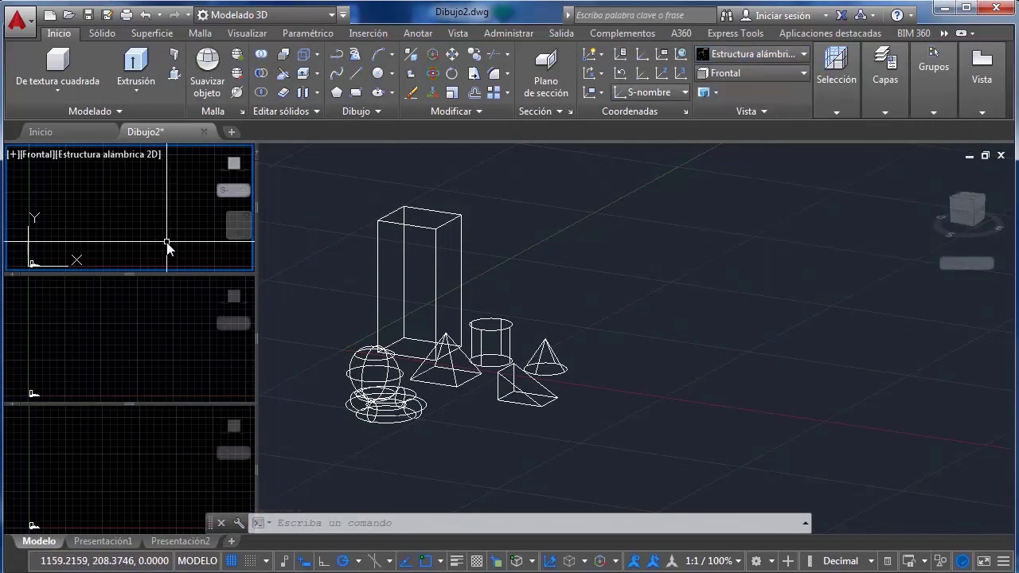
Set the 2D model space viewport control colour back to Negro in the display options
{"action": "type", "text": "op"}
{"action": "key", "text": "Return"}
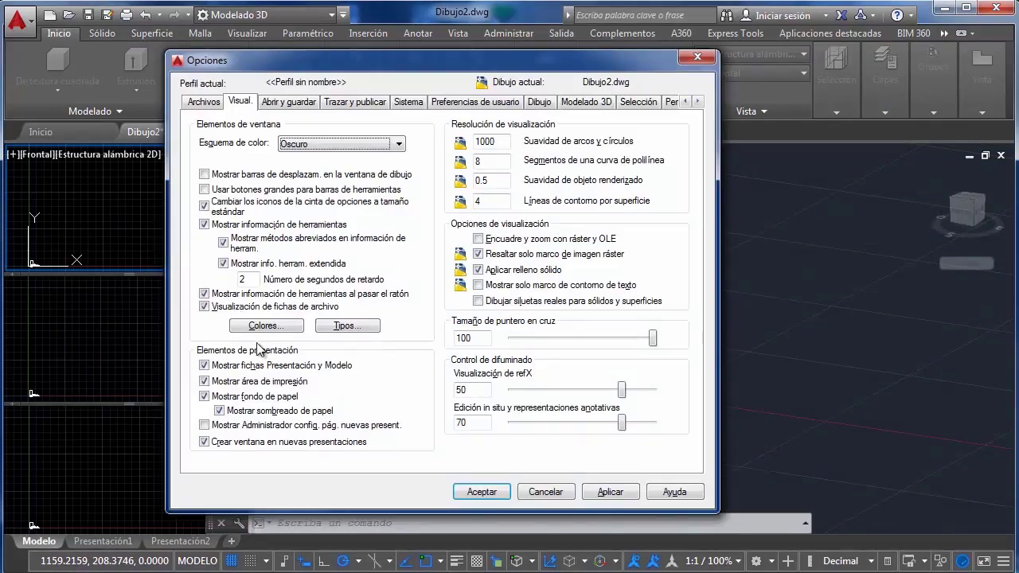
{"action": "left_click", "coordinate": [267, 325]}
{"action": "left_click", "coordinate": [486, 150]}
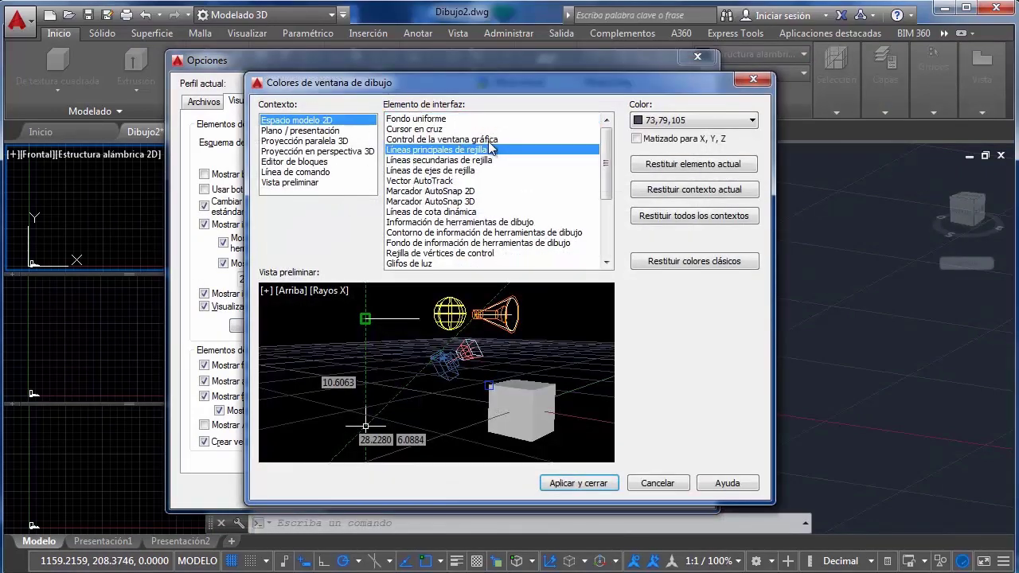
{"action": "left_click", "coordinate": [477, 139]}
{"action": "left_click", "coordinate": [725, 122]}
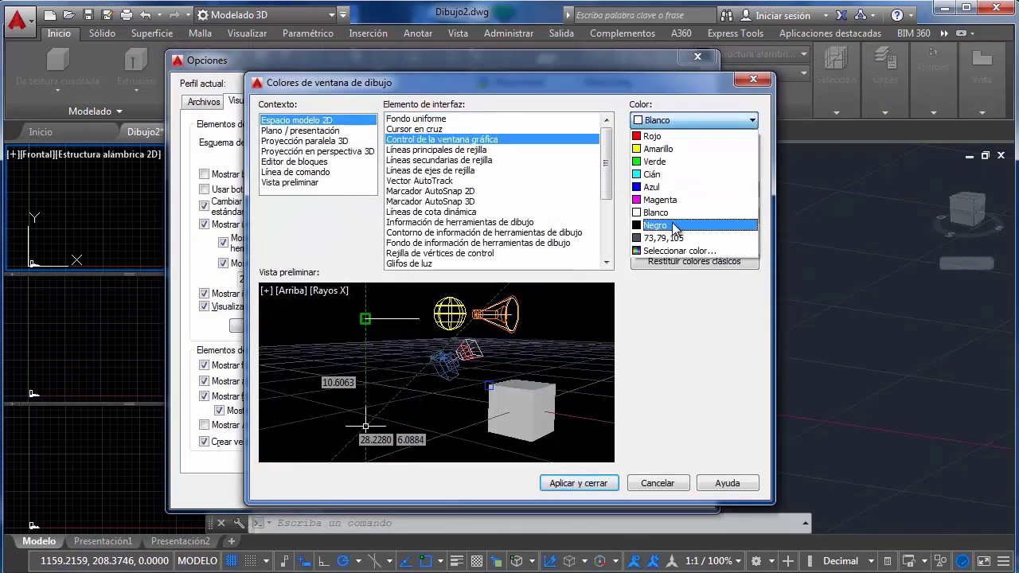
{"action": "left_click", "coordinate": [673, 226]}
{"action": "left_click", "coordinate": [578, 483]}
{"action": "left_click", "coordinate": [483, 492]}
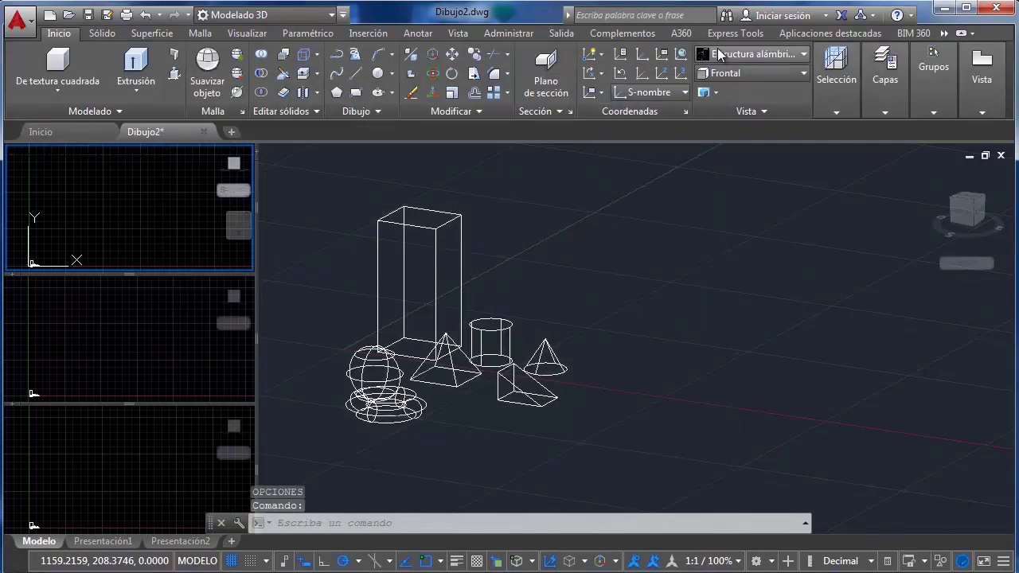
Apply the Estructura alámbrica visual style to each of the three small viewports
{"action": "left_click", "coordinate": [719, 53]}
{"action": "left_click", "coordinate": [738, 199]}
{"action": "left_click", "coordinate": [243, 331]}
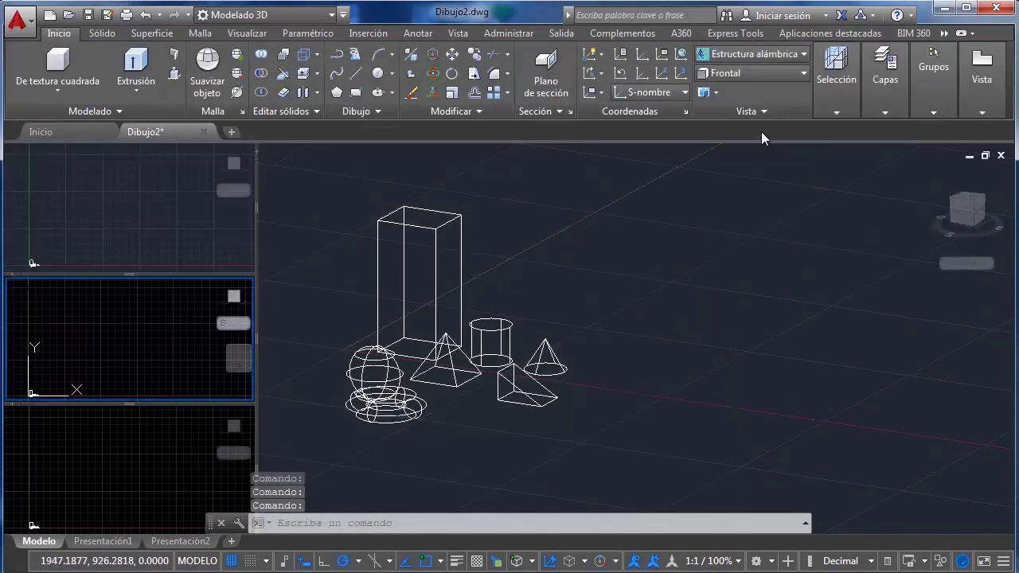
{"action": "left_click", "coordinate": [720, 55]}
{"action": "left_click", "coordinate": [728, 209]}
{"action": "left_click", "coordinate": [199, 432]}
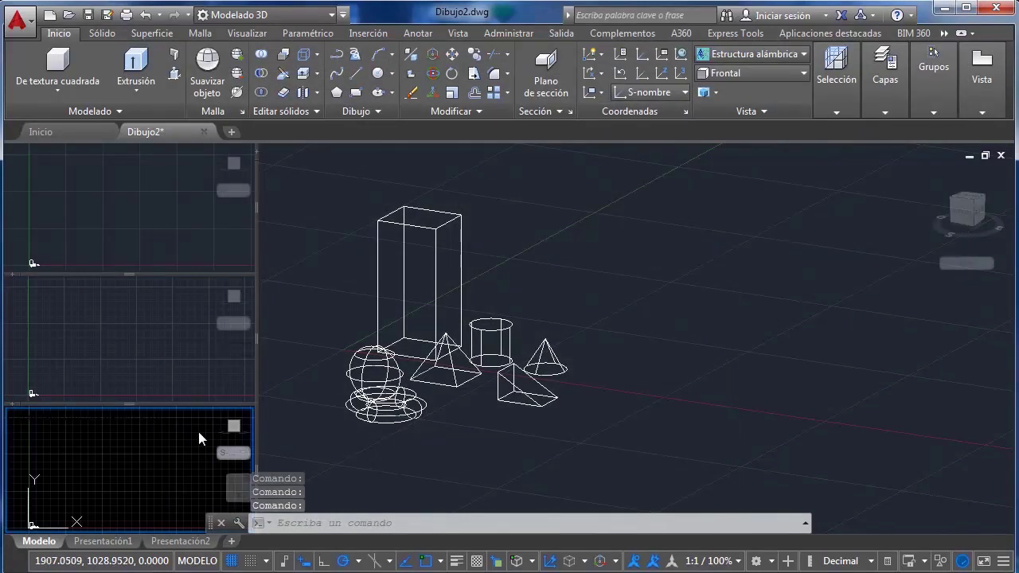
{"action": "left_click", "coordinate": [737, 57]}
{"action": "left_click", "coordinate": [726, 203]}
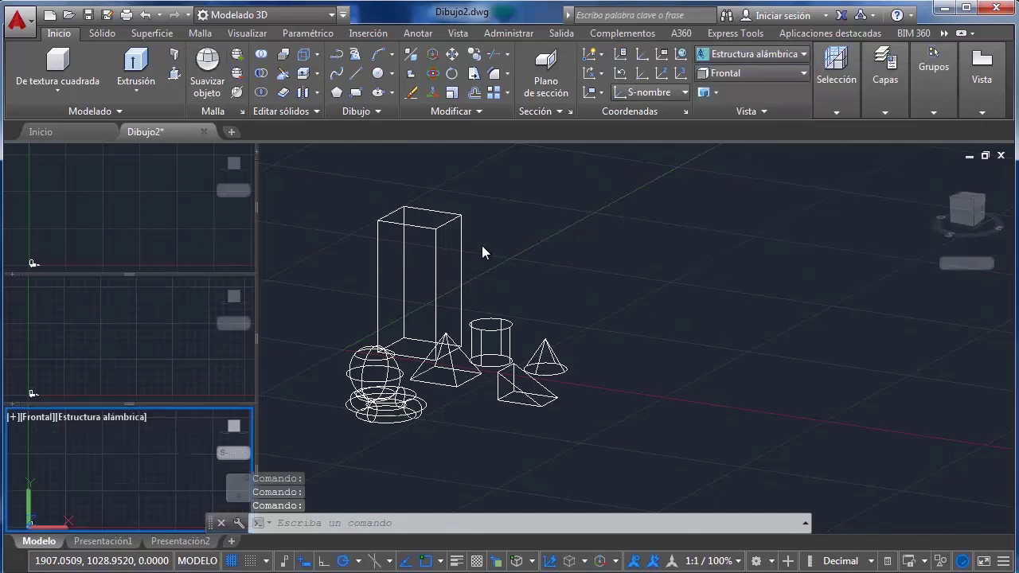
Turn the grid off and back on with the large viewport active
{"action": "left_click", "coordinate": [324, 197]}
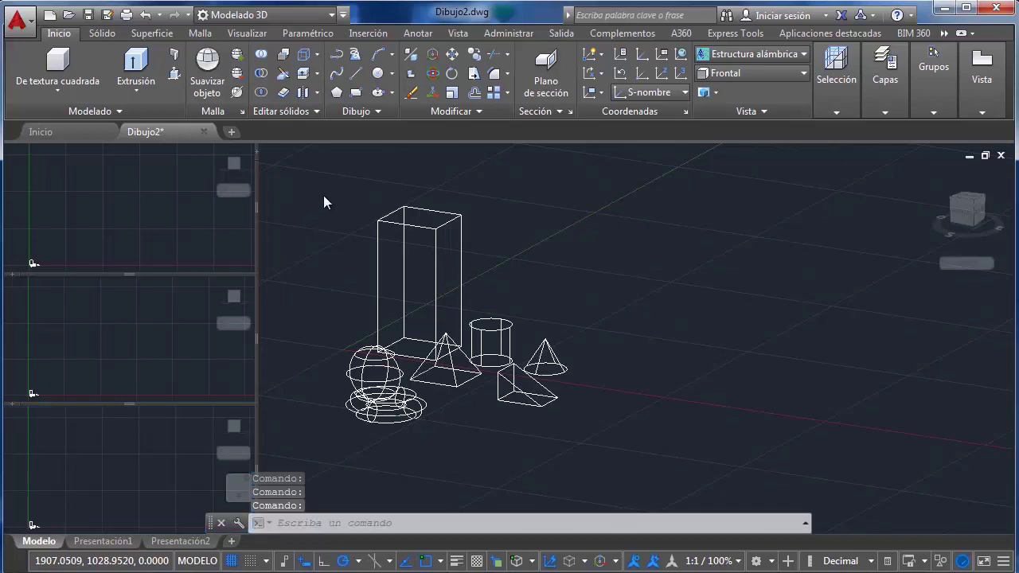
{"action": "left_click", "coordinate": [231, 562]}
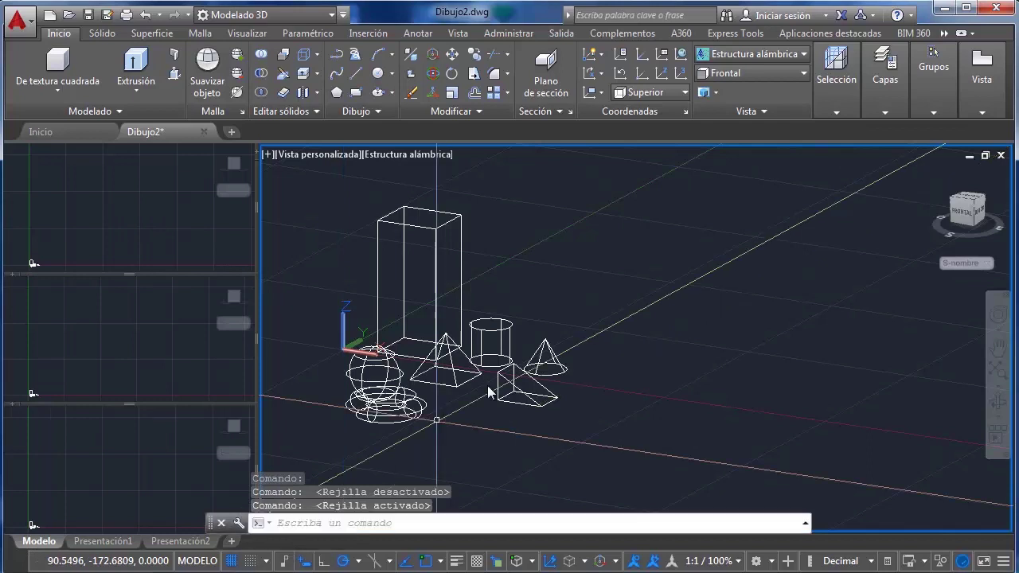
Bring the solids into view in the upper small Frontal viewport and turn on cursor snap mode
{"action": "left_click", "coordinate": [127, 205]}
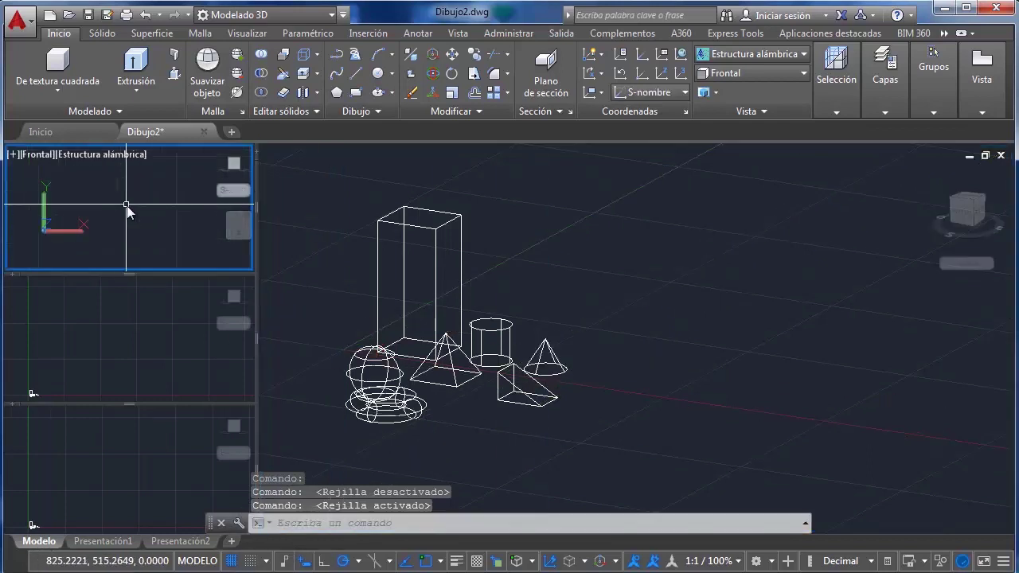
{"action": "middle_click_drag", "start_coordinate": [125, 231], "coordinate": [134, 212]}
{"action": "scroll", "coordinate": [169, 181], "scroll_direction": "up", "scroll_amount": 5}
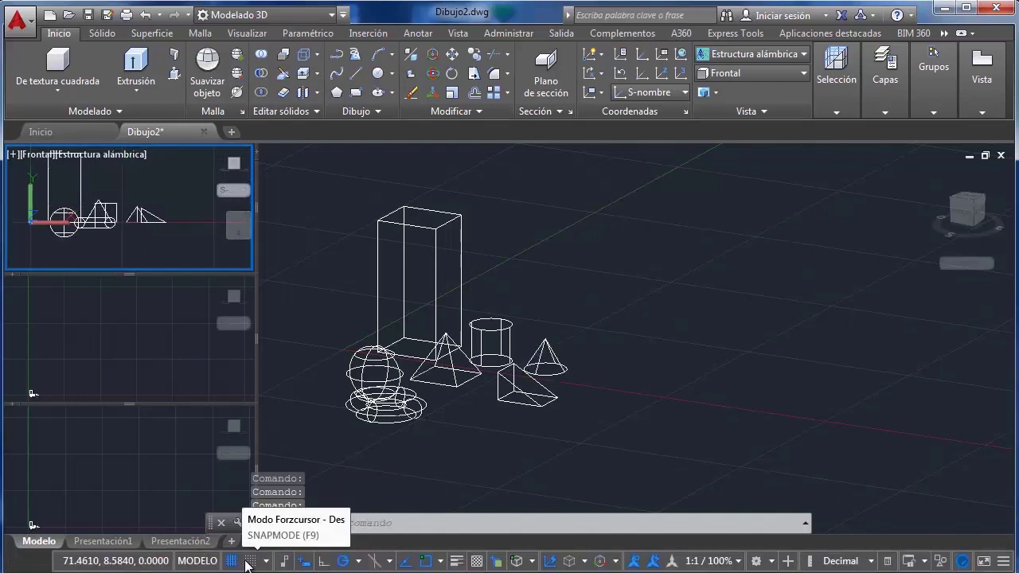
{"action": "left_click", "coordinate": [249, 561]}
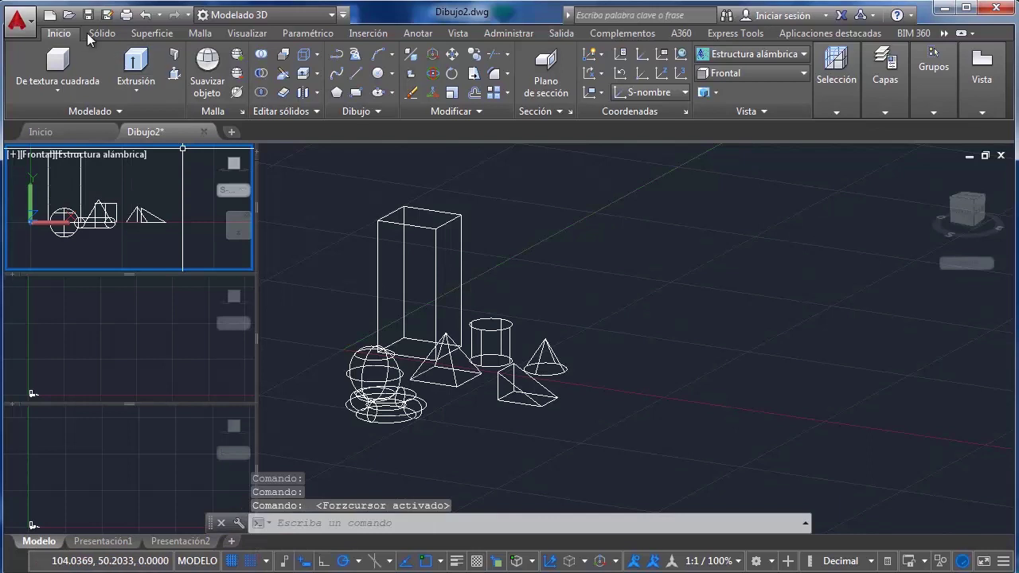
Draw a single diagonal line beside the solids in the upper small Frontal viewport, and return to the large viewport
{"action": "left_click", "coordinate": [359, 76]}
{"action": "left_click", "coordinate": [157, 184]}
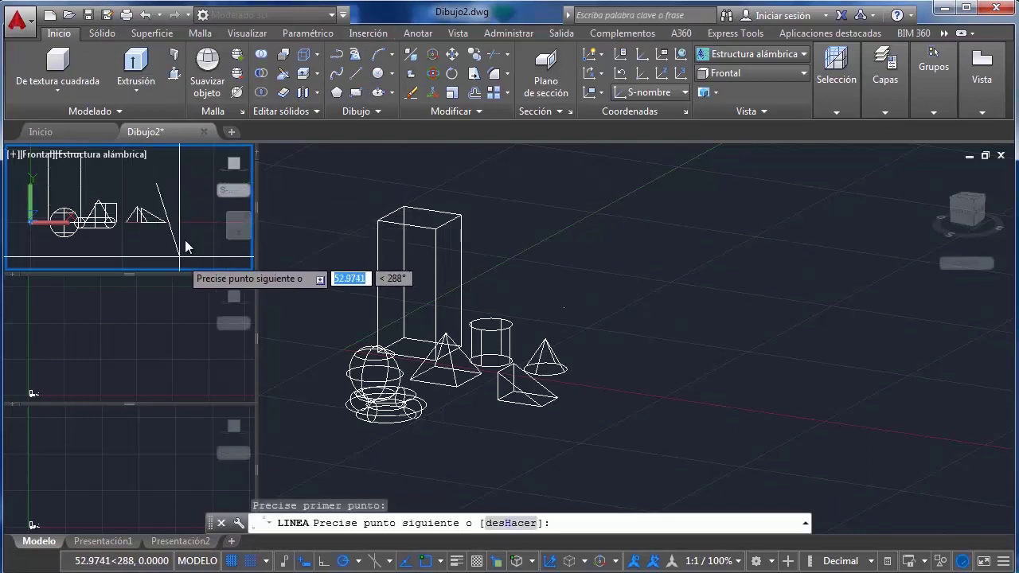
{"action": "left_click", "coordinate": [192, 214]}
{"action": "scroll", "coordinate": [192, 185], "scroll_direction": "up", "scroll_amount": 4}
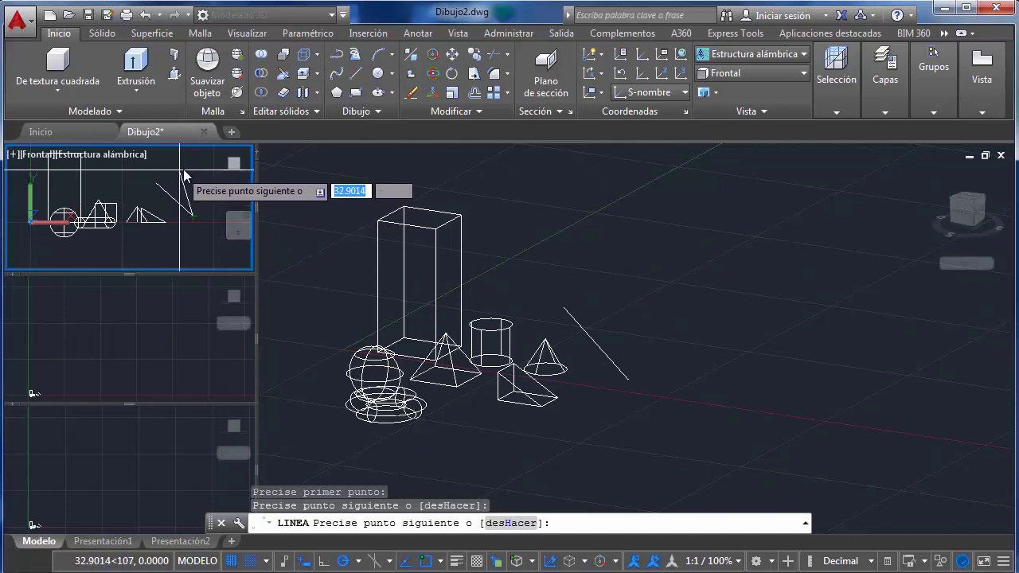
{"action": "scroll", "coordinate": [189, 193], "scroll_direction": "down", "scroll_amount": 6}
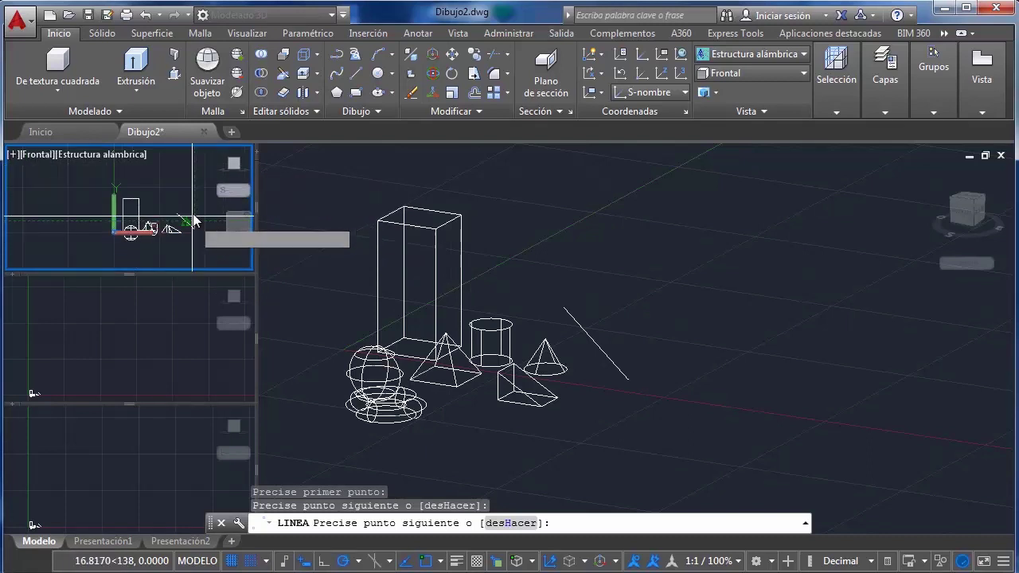
{"action": "key", "text": "Escape"}
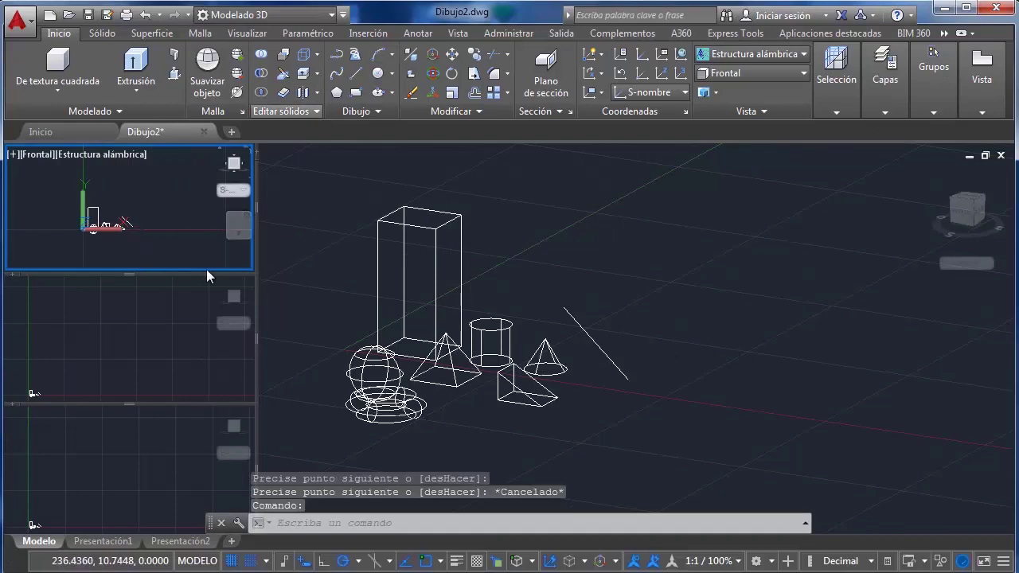
{"action": "left_click", "coordinate": [629, 301]}
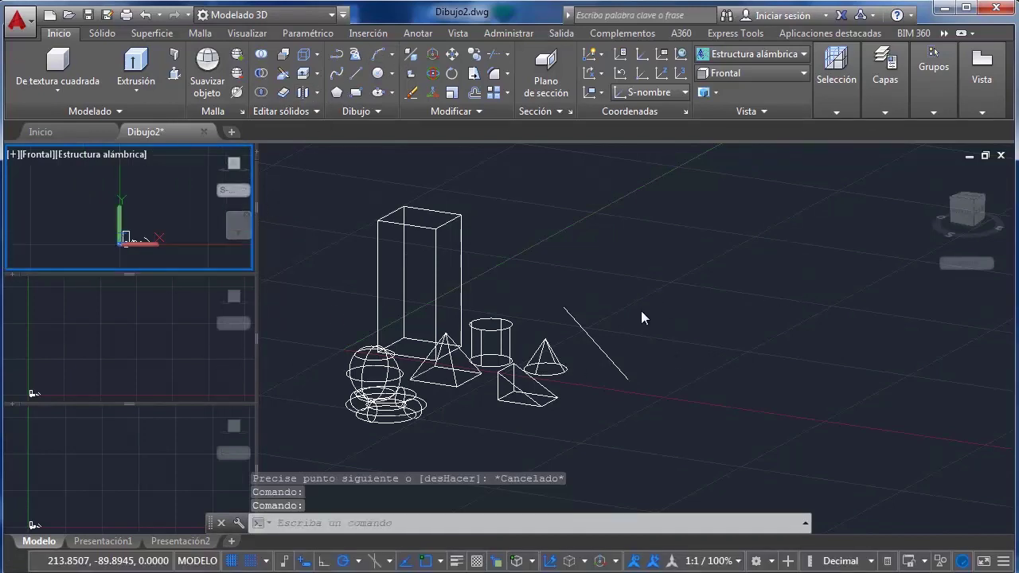
Set the large viewport to the Superior view and, with grid snap on, draw a single diagonal line beside the solids
{"action": "left_click", "coordinate": [969, 201]}
{"action": "scroll", "coordinate": [709, 309], "scroll_direction": "up", "scroll_amount": 2}
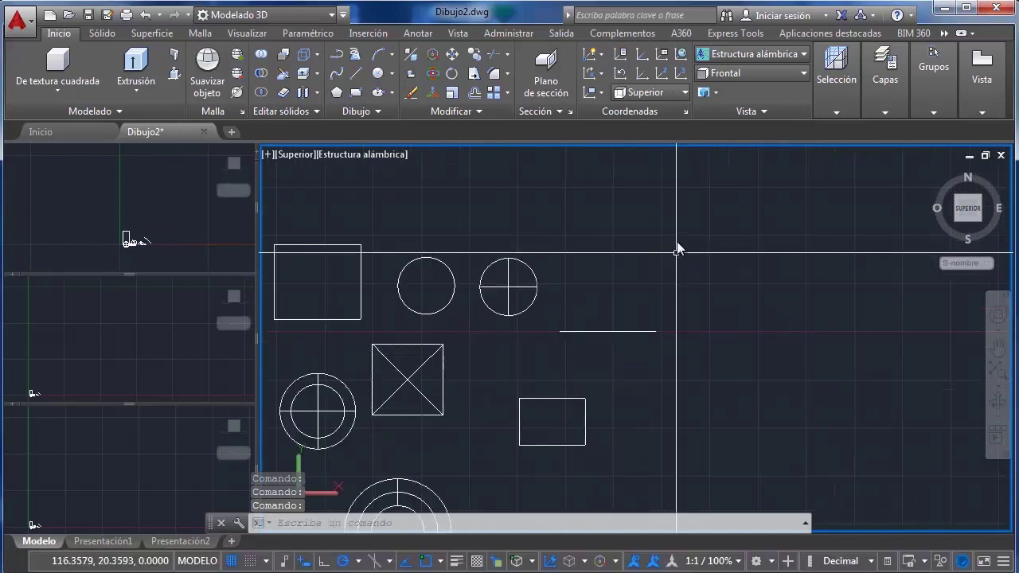
{"action": "left_click", "coordinate": [354, 72]}
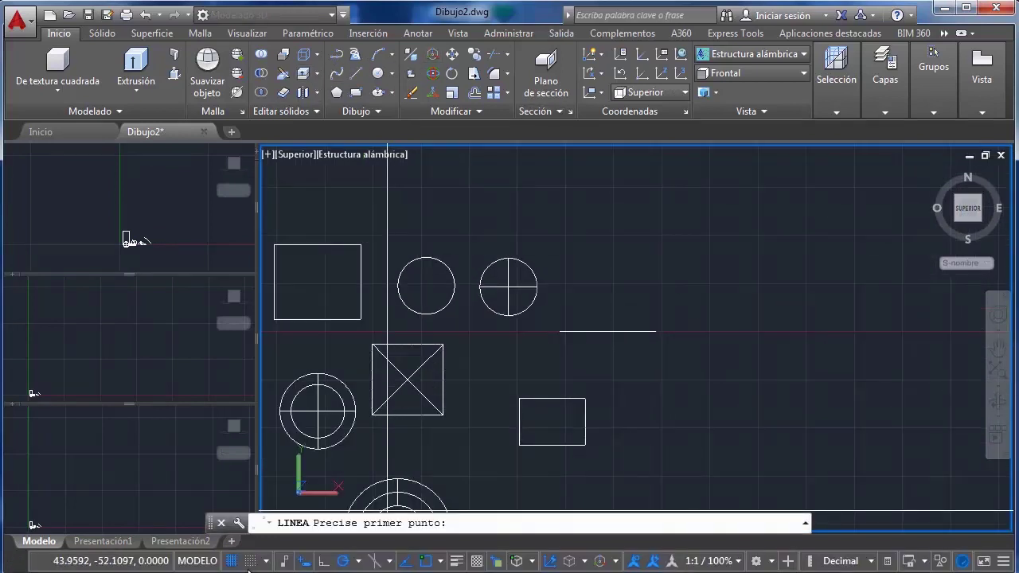
{"action": "left_click", "coordinate": [666, 279]}
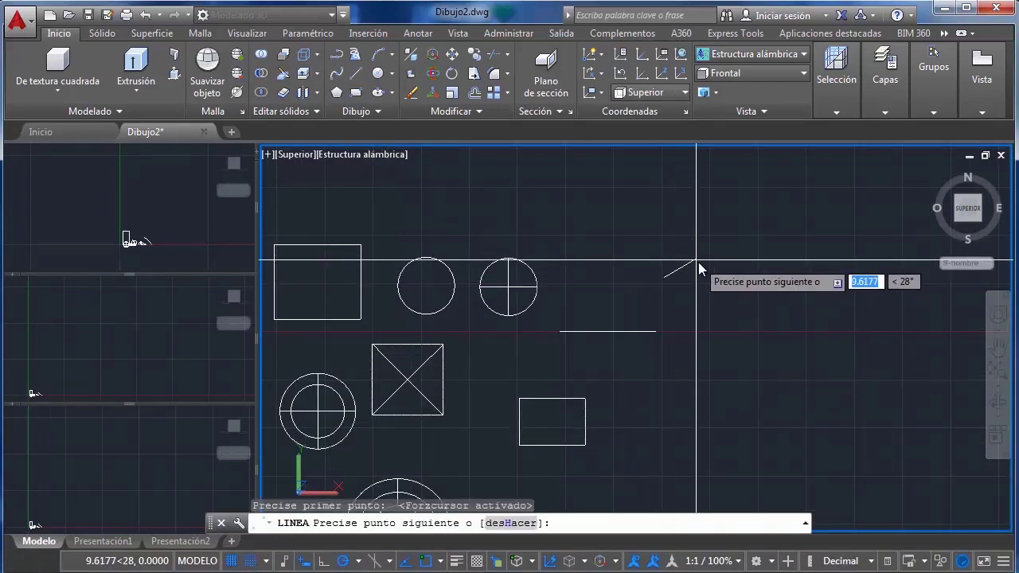
{"action": "scroll", "coordinate": [699, 261], "scroll_direction": "up", "scroll_amount": 5}
{"action": "scroll", "coordinate": [698, 262], "scroll_direction": "up", "scroll_amount": 3}
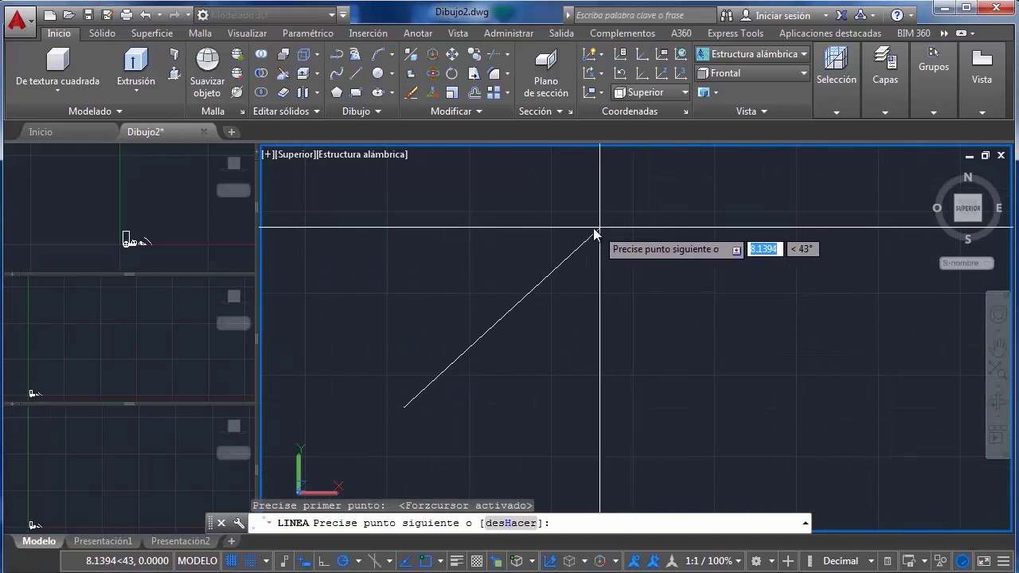
{"action": "left_click", "coordinate": [630, 294]}
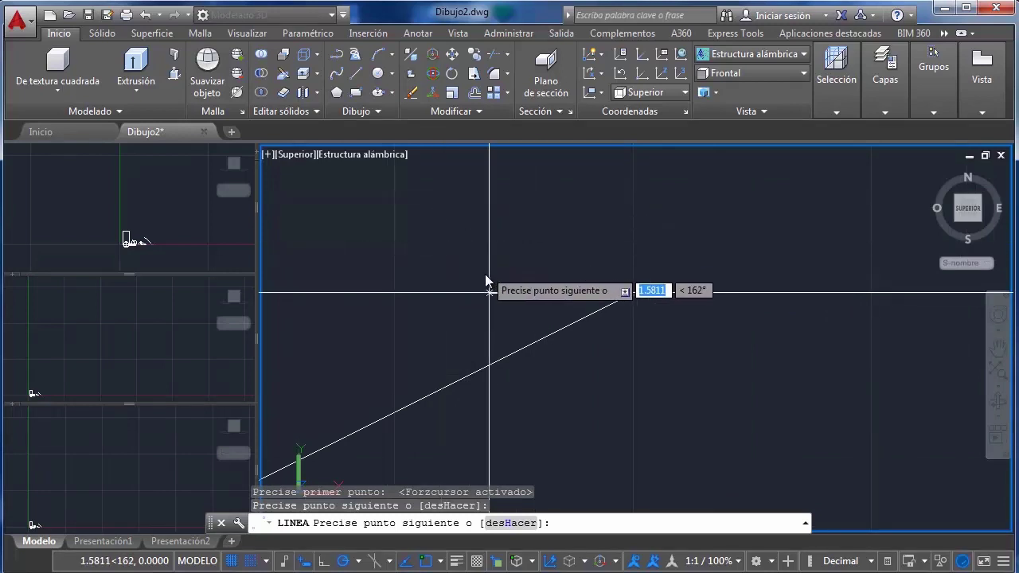
{"action": "key", "text": "Escape"}
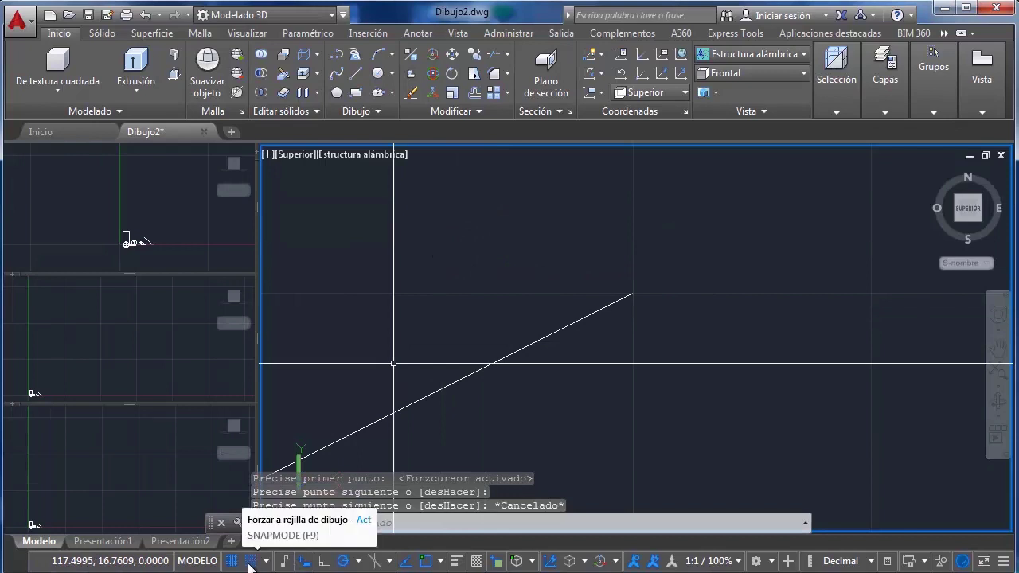
Make the middle small Frontal viewport the active one
{"action": "left_click", "coordinate": [185, 260]}
{"action": "left_click", "coordinate": [152, 278]}
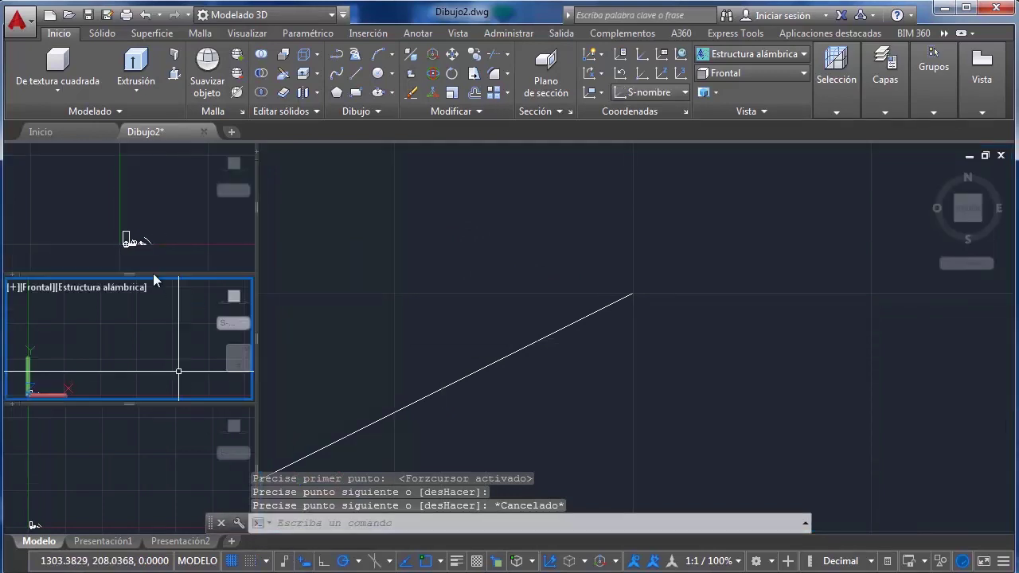
Cycle the active viewport among the small Frontal views, ending on the upper one
{"action": "left_click", "coordinate": [258, 561]}
{"action": "key", "text": "ctrl+r"}
{"action": "key", "text": "ctrl+r"}
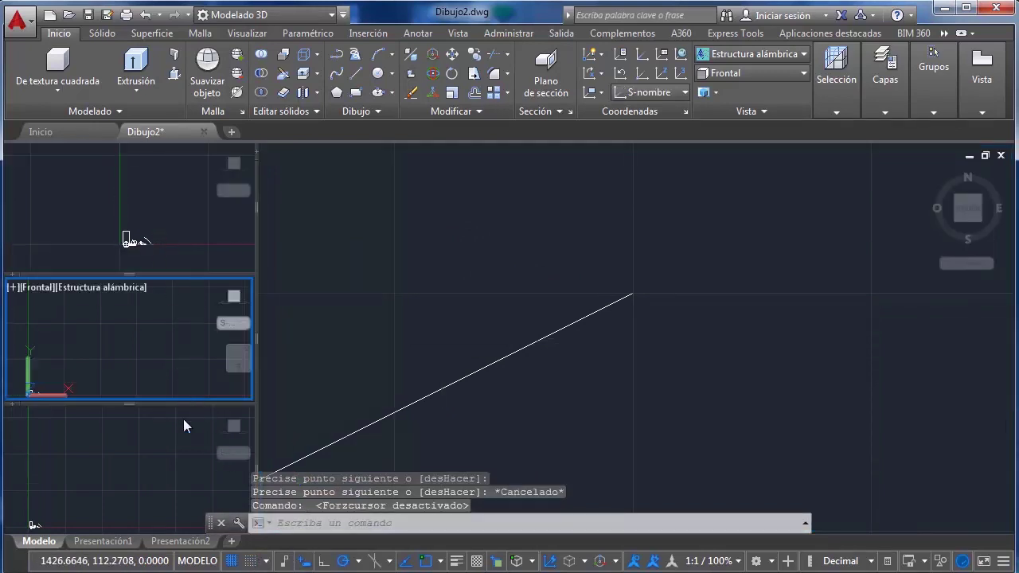
{"action": "left_click", "coordinate": [167, 229]}
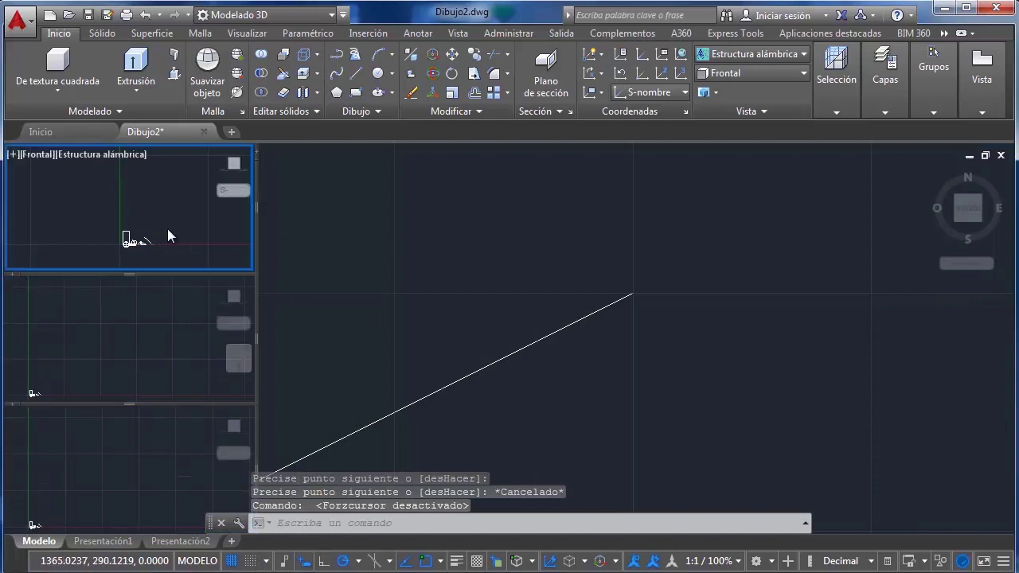
Erase the diagonal line in the large viewport and show the solids there in a custom 3D view
{"action": "left_click", "coordinate": [616, 220]}
{"action": "left_click", "coordinate": [729, 246]}
{"action": "left_click", "coordinate": [470, 450]}
{"action": "key", "text": "Delete"}
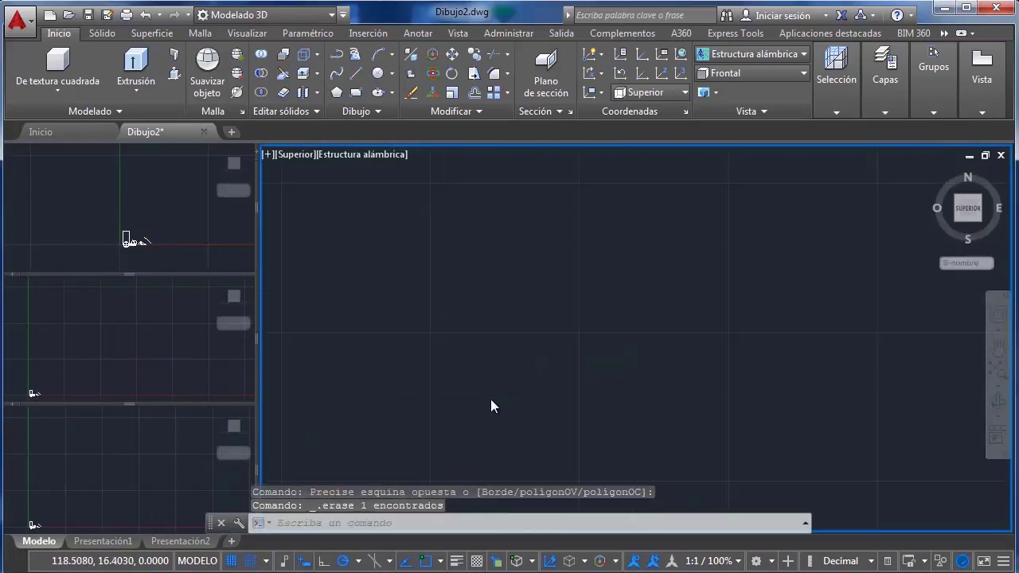
{"action": "scroll", "coordinate": [605, 334], "scroll_direction": "down", "scroll_amount": 3}
{"action": "mouse_move", "coordinate": [532, 350]}
{"action": "middle_mouse_down"}
{"action": "mouse_move", "coordinate": [635, 323]}
{"action": "mouse_move", "coordinate": [630, 353]}
{"action": "mouse_move", "coordinate": [942, 280]}
{"action": "mouse_move", "coordinate": [504, 544]}
{"action": "middle_mouse_up"}
{"action": "scroll", "coordinate": [636, 322], "scroll_direction": "up", "scroll_amount": 2}
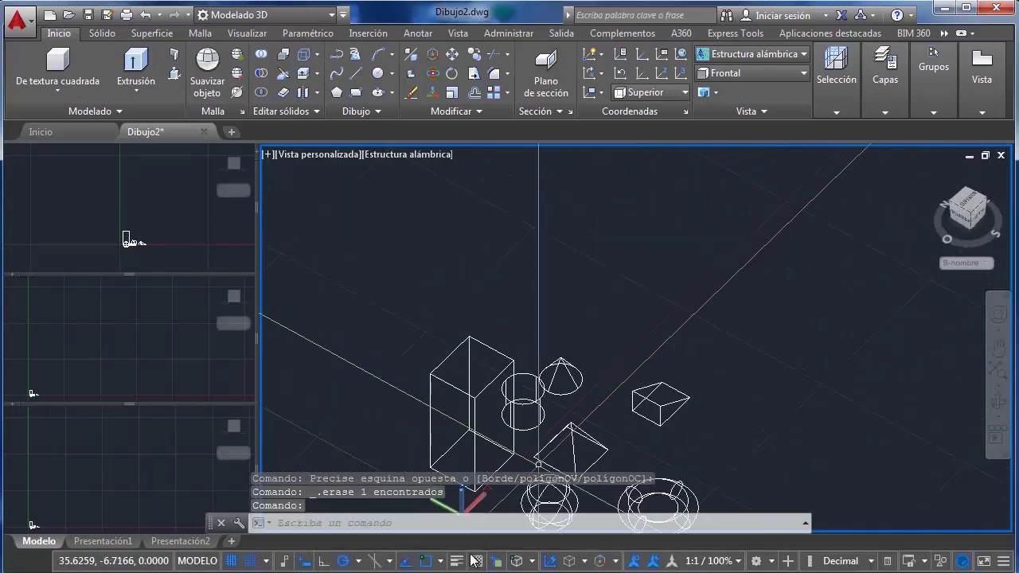
Turn polar tracking off and back on, activating the upper small viewport
{"action": "left_click", "coordinate": [343, 561]}
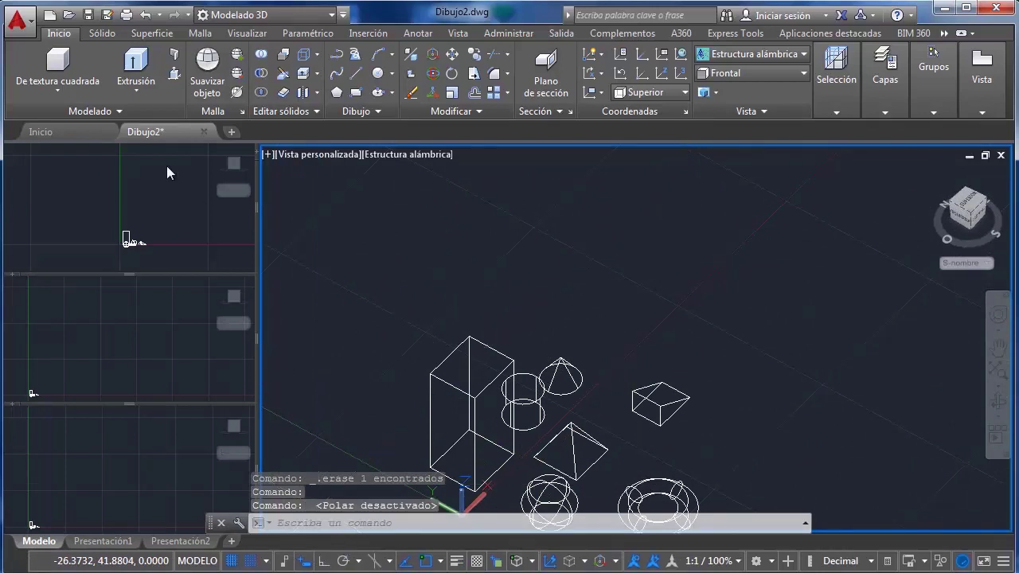
{"action": "left_click", "coordinate": [163, 205]}
{"action": "left_click", "coordinate": [344, 562]}
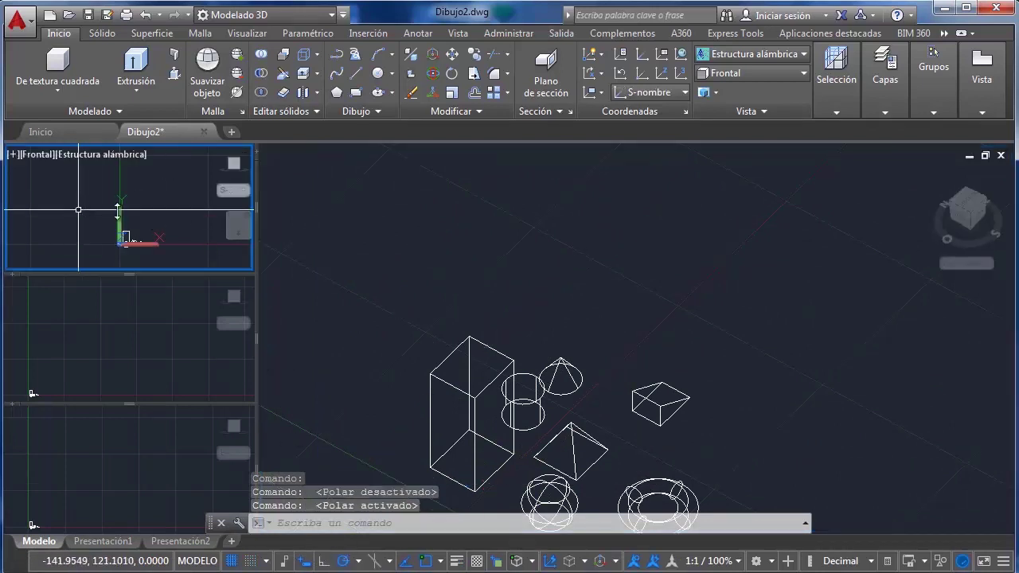
Cycle the active viewport through the large 3D view and the small views, ending on the upper small one
{"action": "key", "text": "ctrl+r"}
{"action": "scroll", "coordinate": [462, 209], "scroll_direction": "down", "scroll_amount": 4}
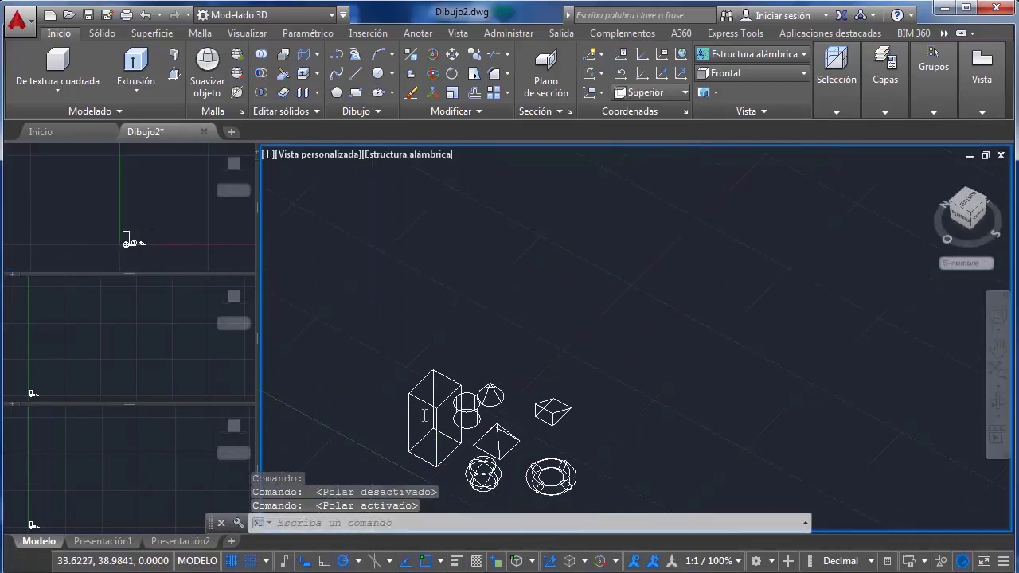
{"action": "key", "text": "ctrl+r"}
{"action": "key", "text": "ctrl+r"}
{"action": "key", "text": "ctrl+r"}
{"action": "key", "text": "ctrl+r"}
{"action": "key", "text": "ctrl+r"}
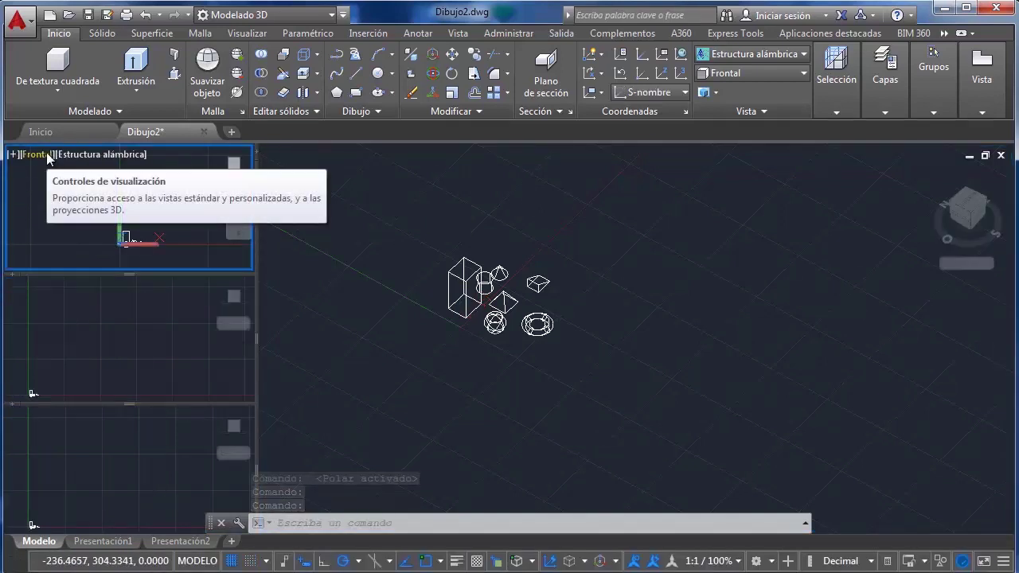
Set the upper small viewport to the Superior view and activate the middle small viewport
{"action": "left_click", "coordinate": [47, 155]}
{"action": "left_click", "coordinate": [93, 199]}
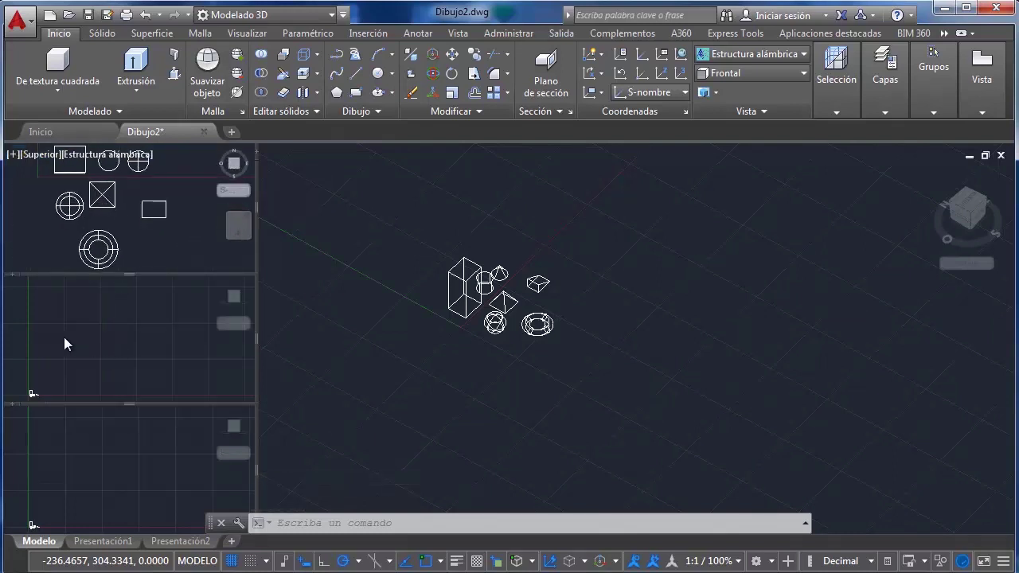
{"action": "left_click", "coordinate": [71, 390]}
{"action": "left_click", "coordinate": [43, 283]}
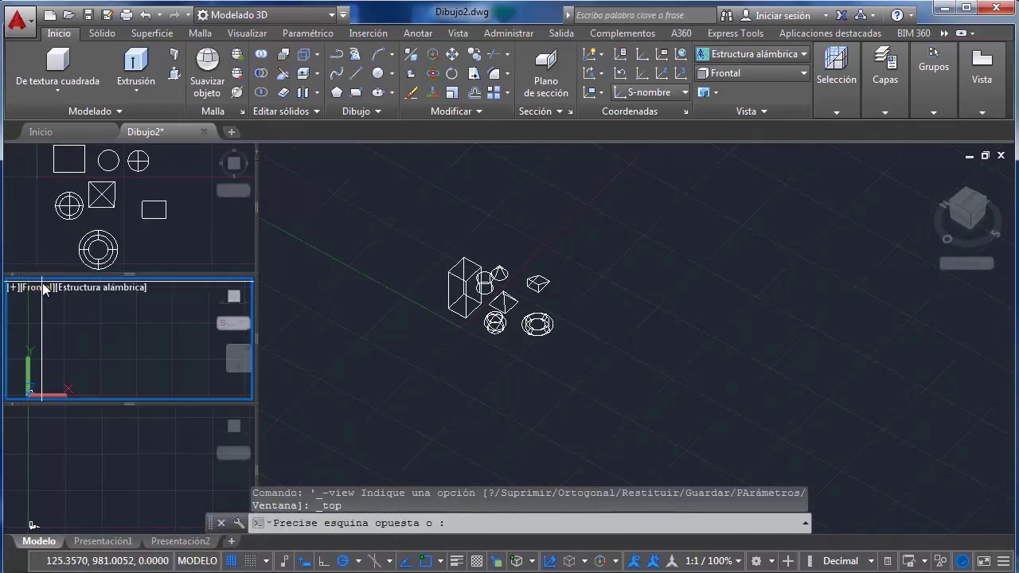
{"action": "left_click", "coordinate": [99, 351]}
Set the lower small viewport to the Derecha view and zoom the middle Frontal viewport to its extents
{"action": "left_click", "coordinate": [42, 421]}
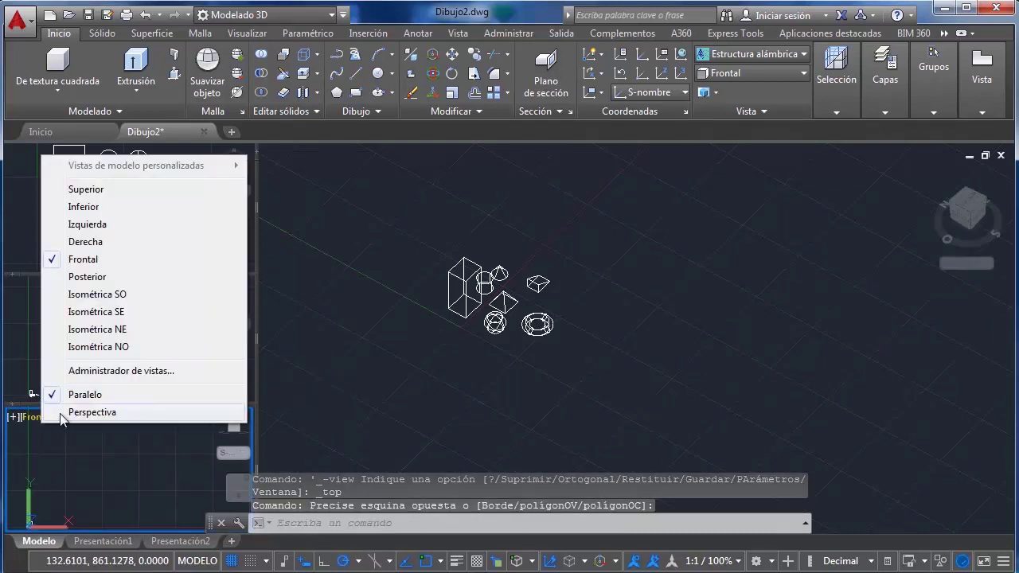
{"action": "left_click", "coordinate": [101, 241]}
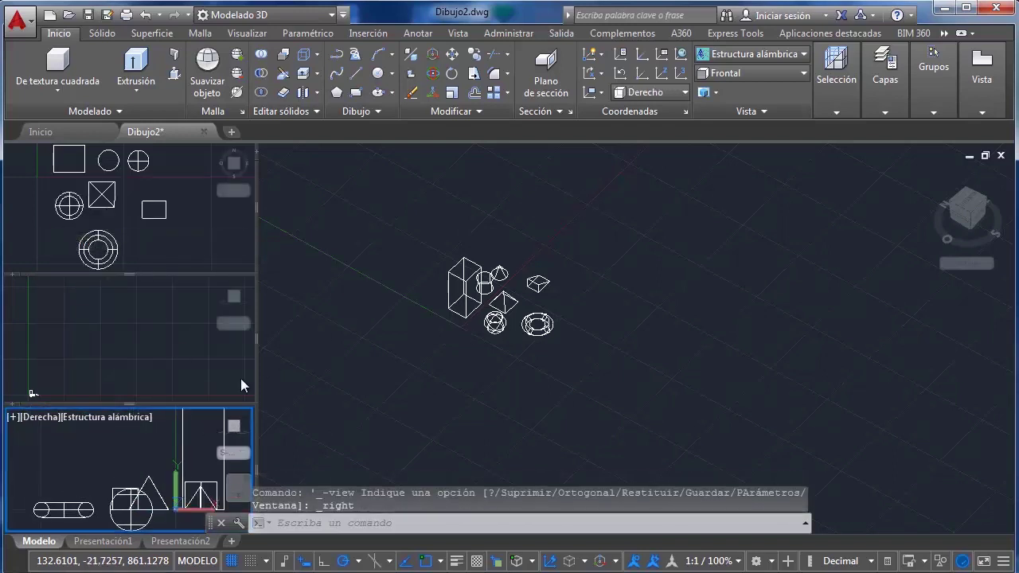
{"action": "left_click", "coordinate": [130, 355]}
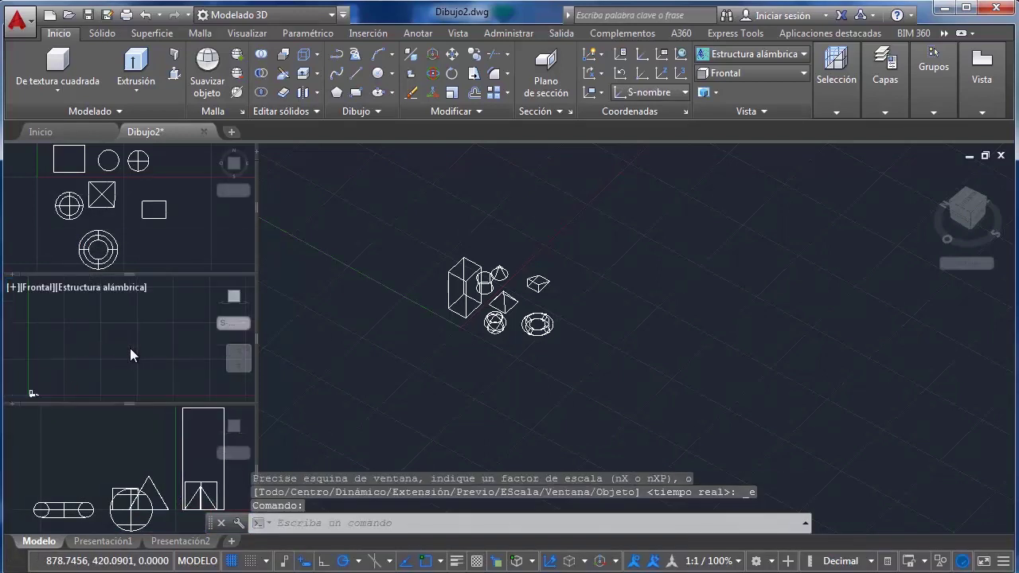
{"action": "middle_click", "coordinate": [130, 348]}
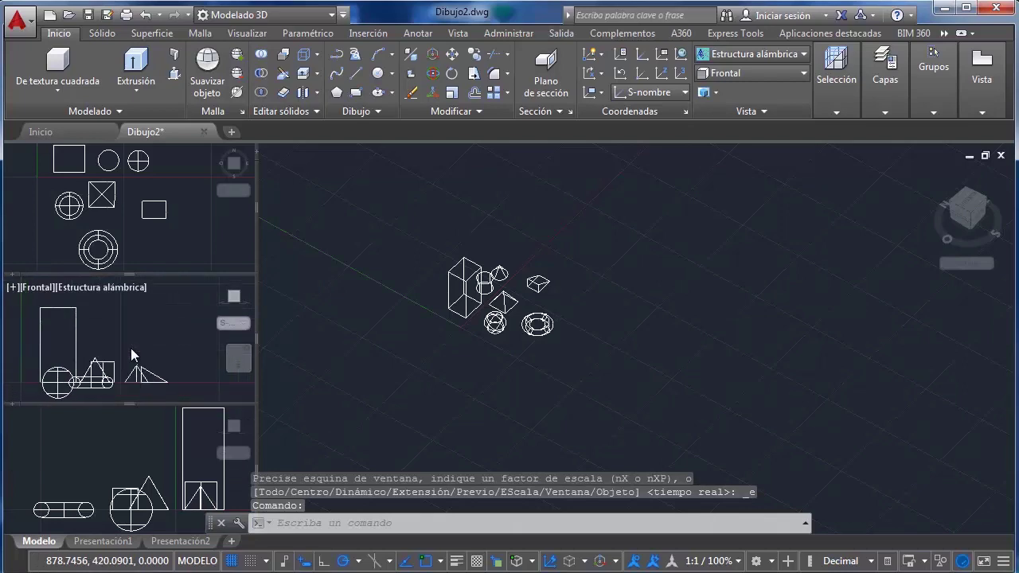
Examine the solids from several angles in the large viewport, highlighting the tall box to compare it across views
{"action": "left_click", "coordinate": [515, 379]}
{"action": "middle_click_drag", "start_coordinate": [514, 380], "coordinate": [451, 360], "text": "shift"}
{"action": "scroll", "coordinate": [491, 302], "scroll_direction": "up", "scroll_amount": 2}
{"action": "left_click", "coordinate": [481, 235]}
{"action": "left_click", "coordinate": [485, 231]}
{"action": "middle_click_drag", "start_coordinate": [602, 241], "coordinate": [578, 245], "text": "shift"}
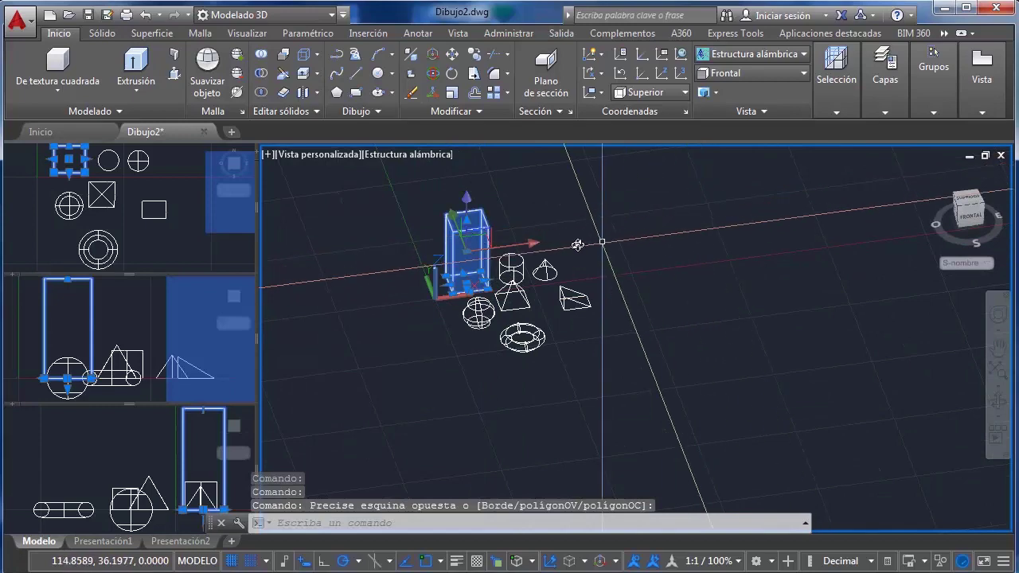
{"action": "key", "text": "Escape"}
{"action": "scroll", "coordinate": [583, 326], "scroll_direction": "down", "scroll_amount": 3}
{"action": "scroll", "coordinate": [602, 346], "scroll_direction": "up", "scroll_amount": 2}
{"action": "middle_click_drag", "start_coordinate": [603, 346], "coordinate": [592, 330], "text": "shift"}
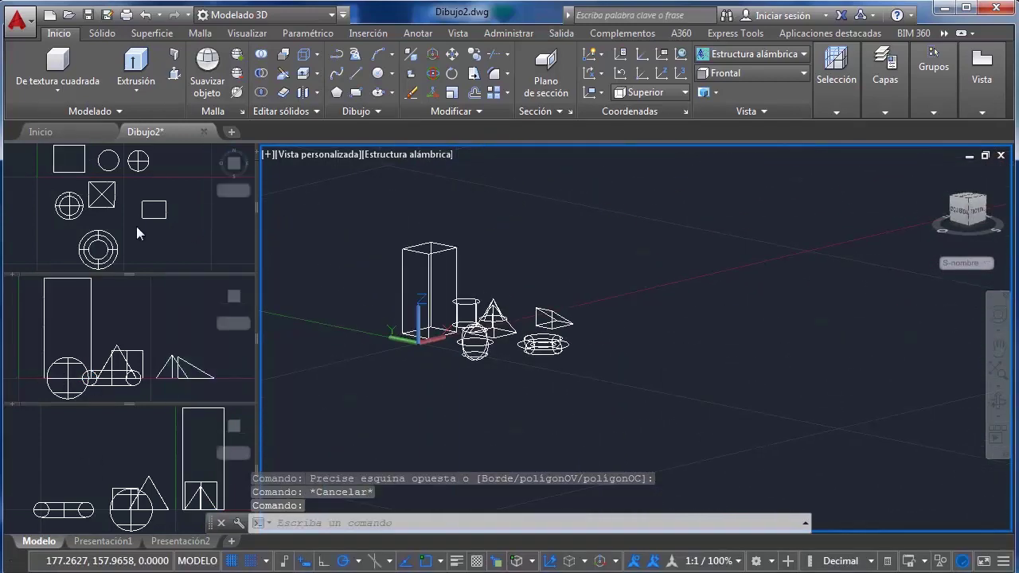
{"action": "middle_click_drag", "start_coordinate": [619, 371], "coordinate": [630, 389], "text": "shift"}
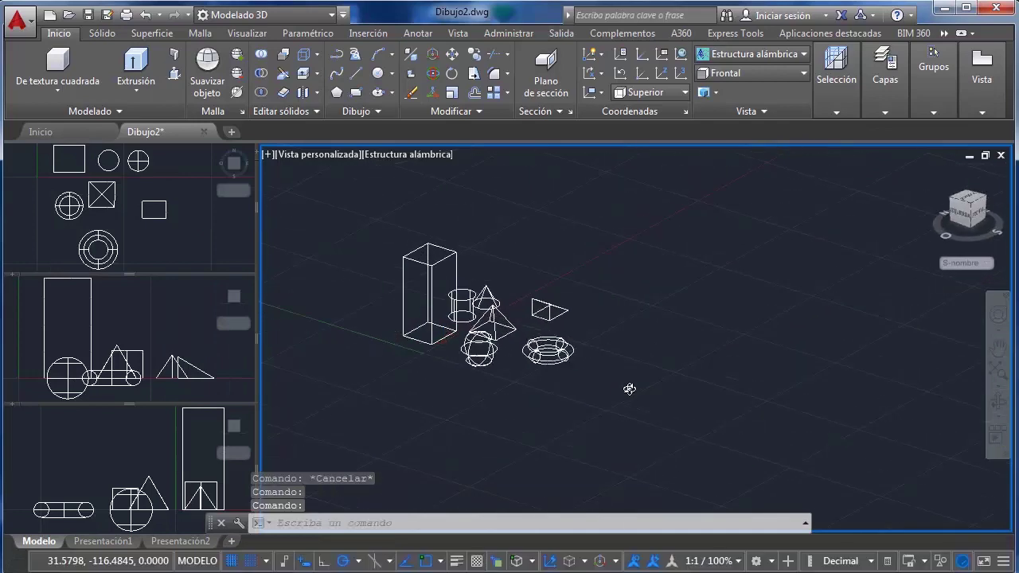
Apply the Conceptual visual style to the large 3D viewport
{"action": "scroll", "coordinate": [629, 382], "scroll_direction": "down", "scroll_amount": 3}
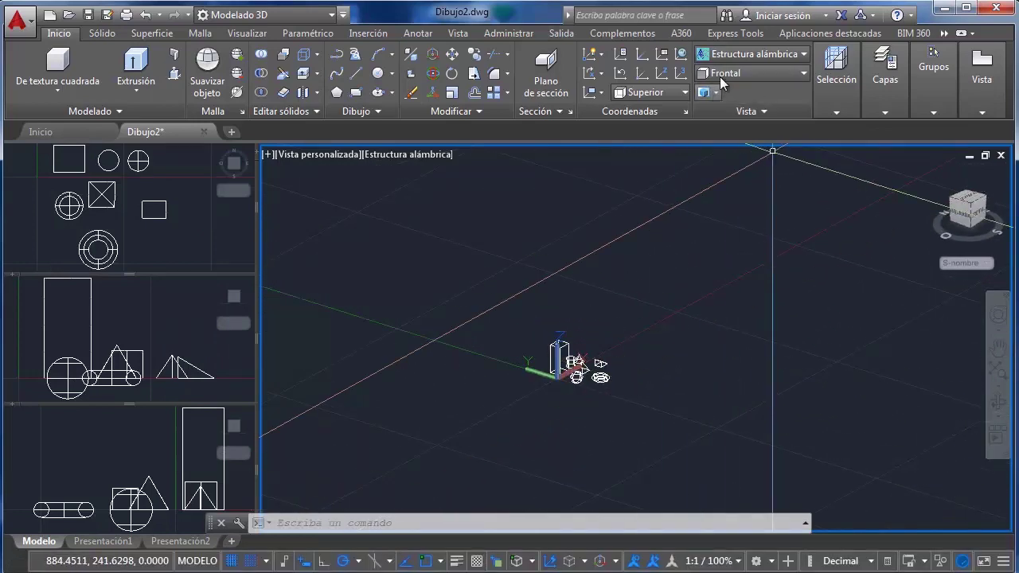
{"action": "left_click", "coordinate": [741, 53]}
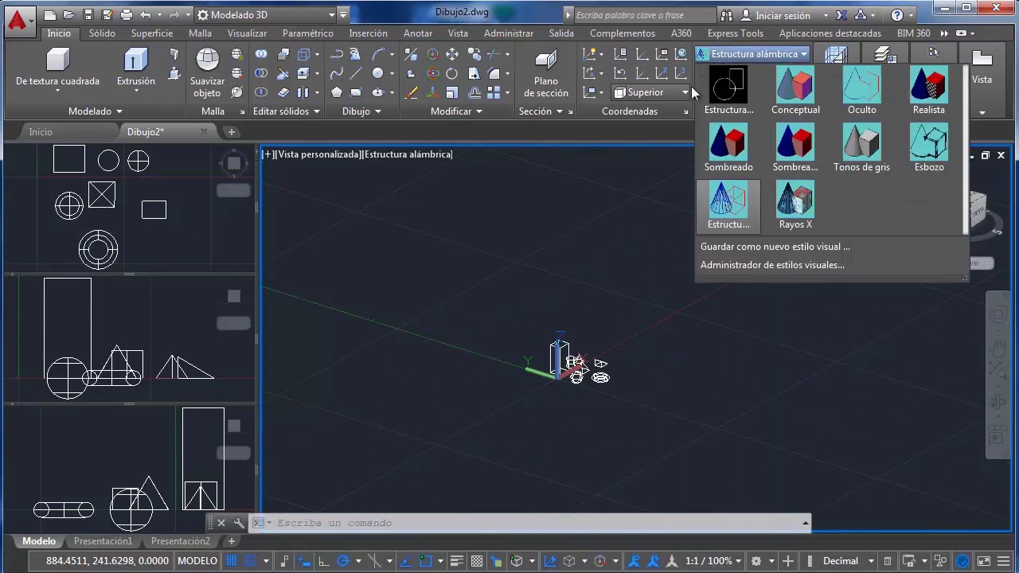
{"action": "left_click", "coordinate": [795, 93]}
{"action": "scroll", "coordinate": [567, 404], "scroll_direction": "up", "scroll_amount": 2}
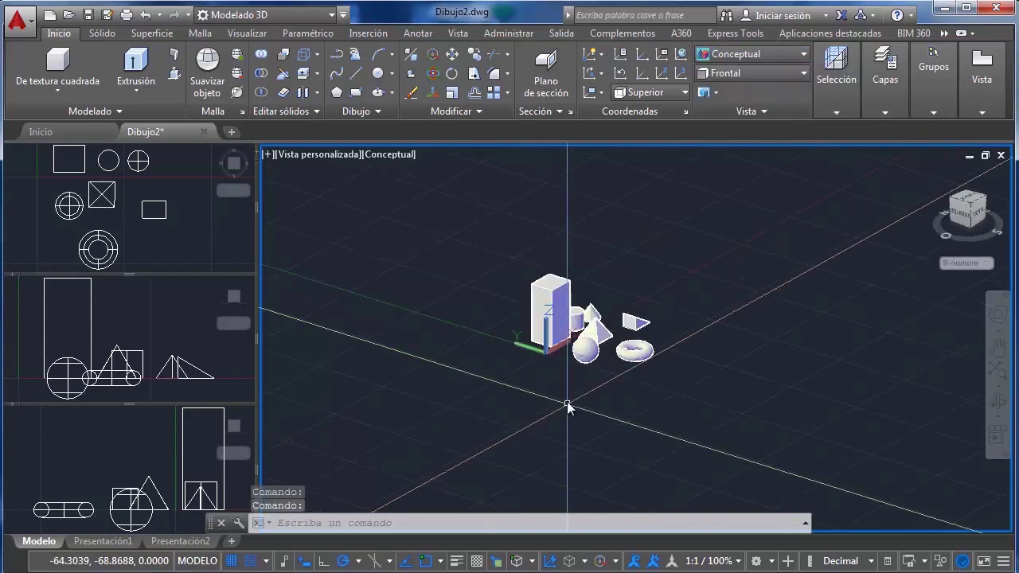
Apply the Conceptual visual style to the upper Superior viewport
{"action": "left_click", "coordinate": [194, 235]}
{"action": "left_click", "coordinate": [741, 35]}
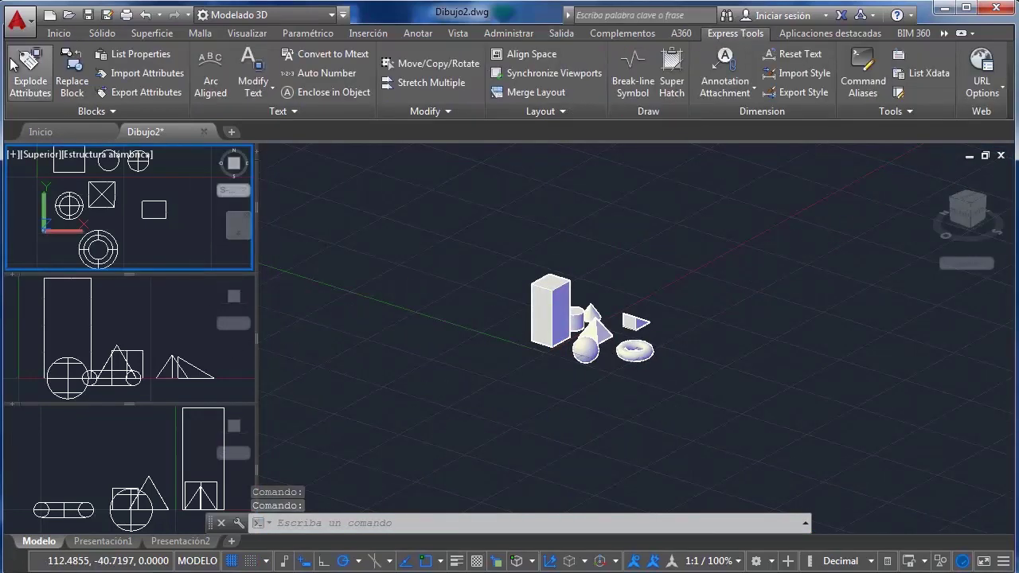
{"action": "left_click", "coordinate": [58, 32]}
{"action": "left_click", "coordinate": [732, 52]}
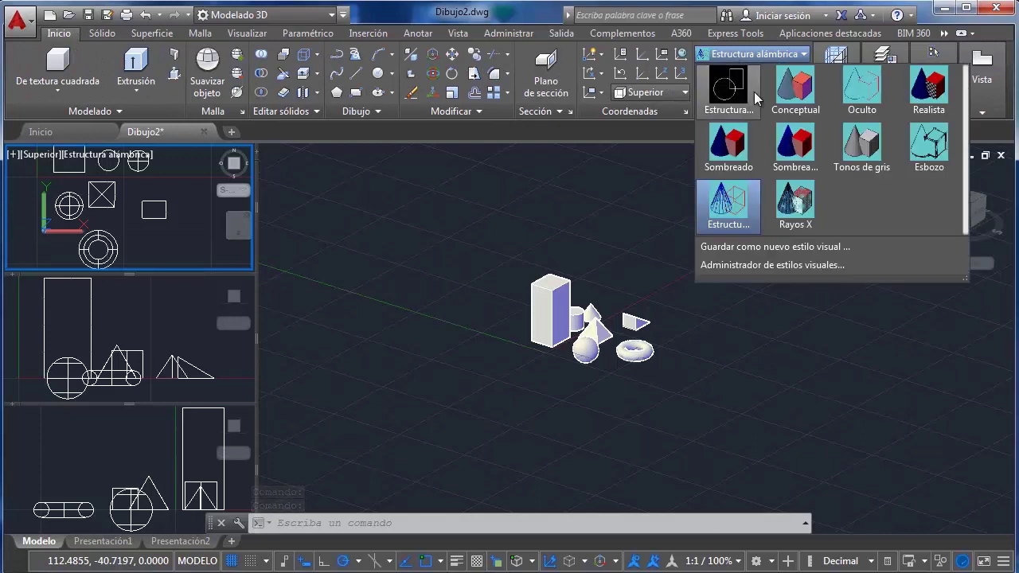
{"action": "left_click", "coordinate": [796, 94]}
Apply the Conceptual visual style to the middle Frontal viewport
{"action": "left_click", "coordinate": [226, 299]}
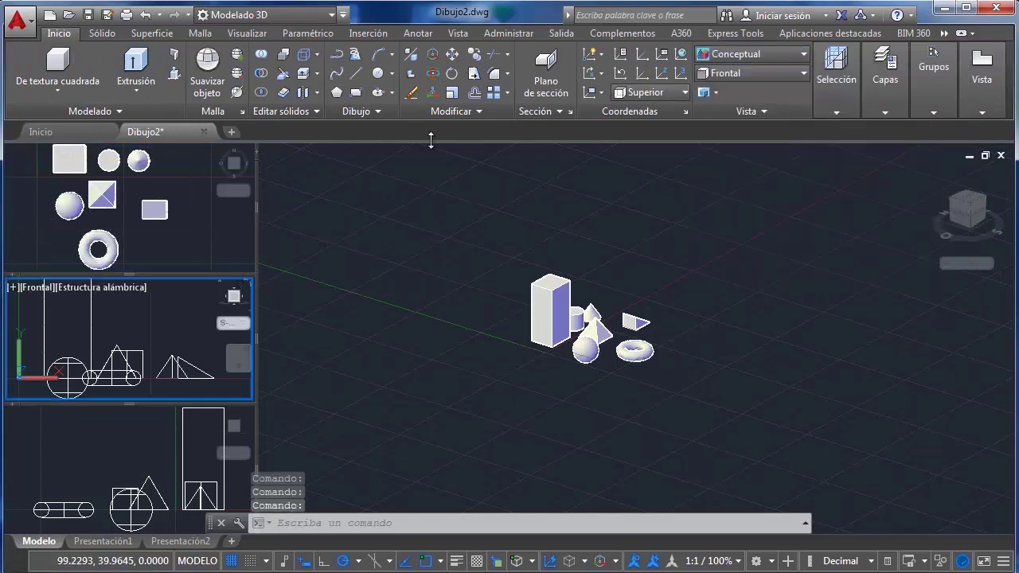
{"action": "left_click", "coordinate": [705, 54]}
{"action": "left_click", "coordinate": [796, 89]}
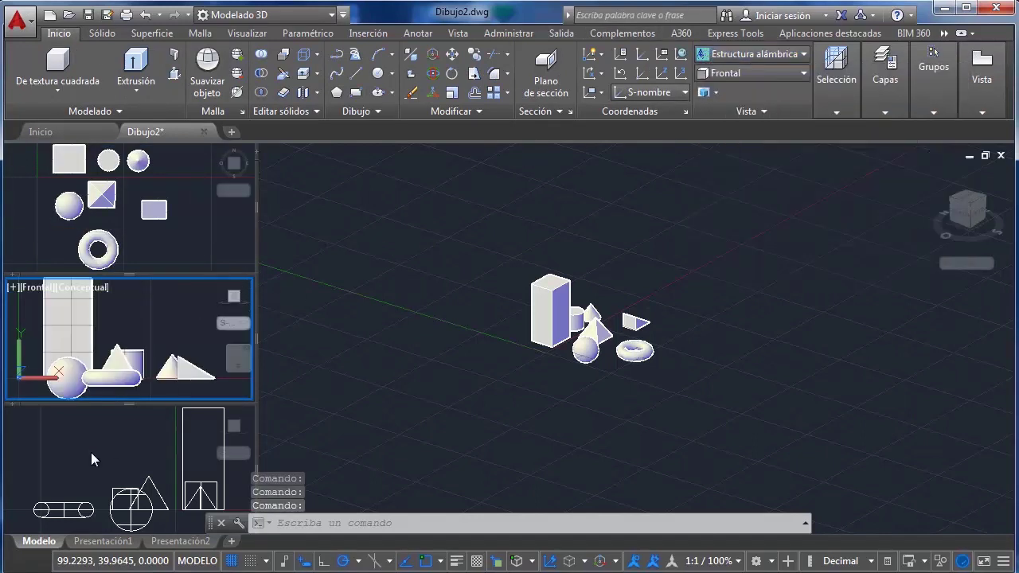
Apply the Conceptual visual style to the lower Derecha viewport and make the large viewport active again
{"action": "left_click", "coordinate": [91, 454]}
{"action": "left_click", "coordinate": [749, 53]}
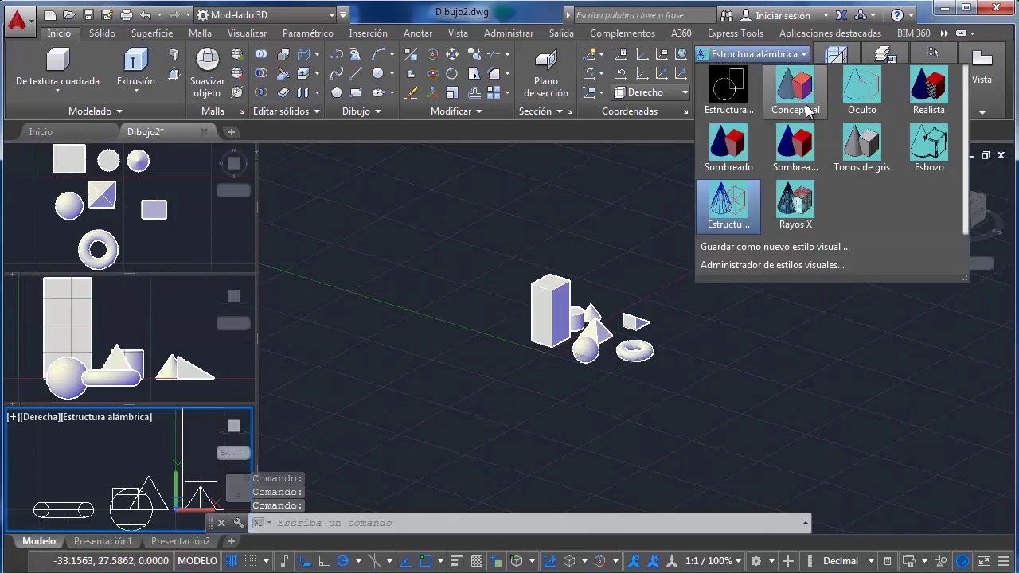
{"action": "left_click", "coordinate": [797, 91]}
{"action": "left_click", "coordinate": [453, 298]}
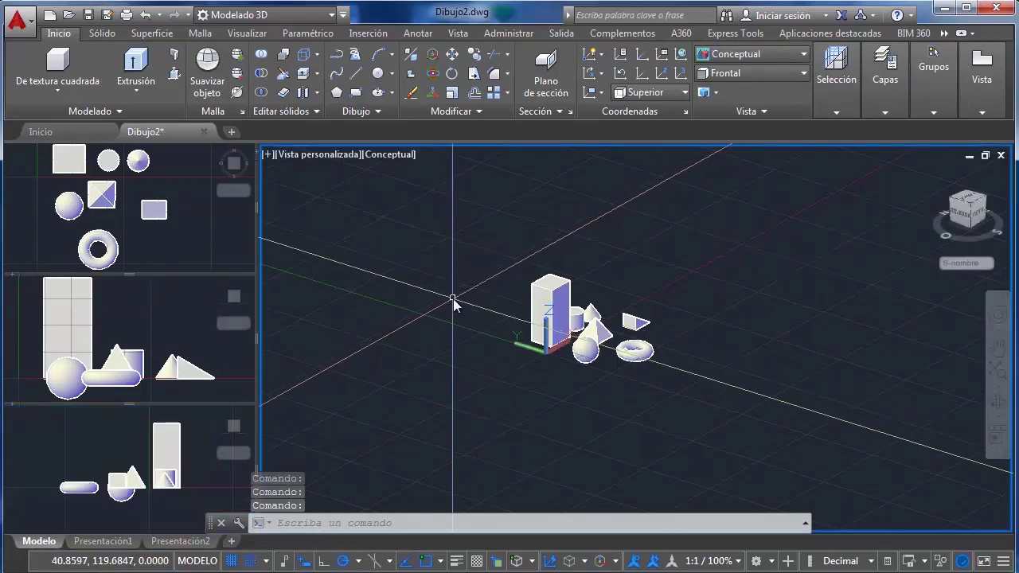
{"action": "middle_click_drag", "start_coordinate": [454, 299], "coordinate": [433, 370]}
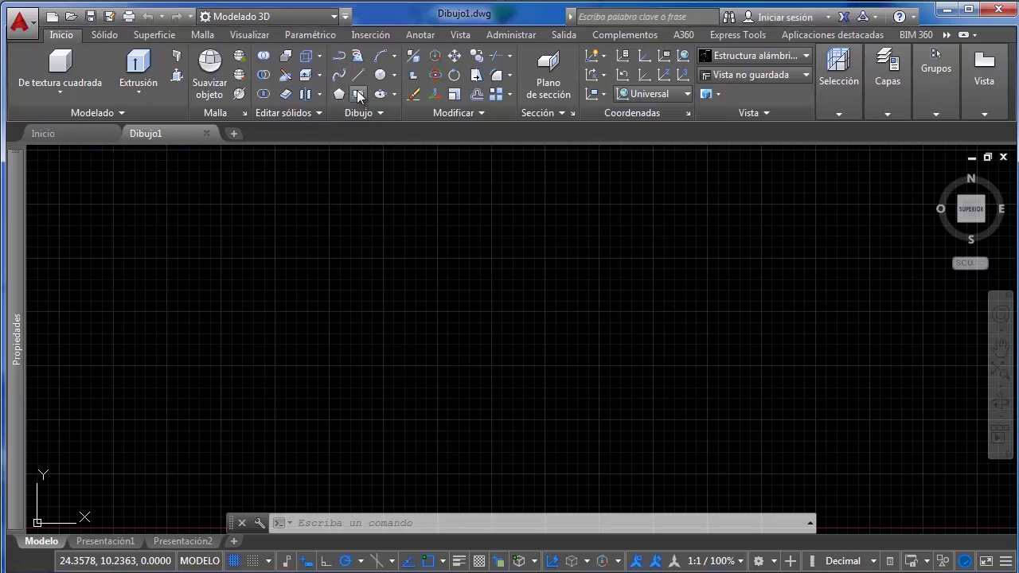
Switch the workspace to Dibujo y anotación and close the floating palette
{"action": "scroll", "coordinate": [279, 294], "scroll_direction": "down", "scroll_amount": 2}
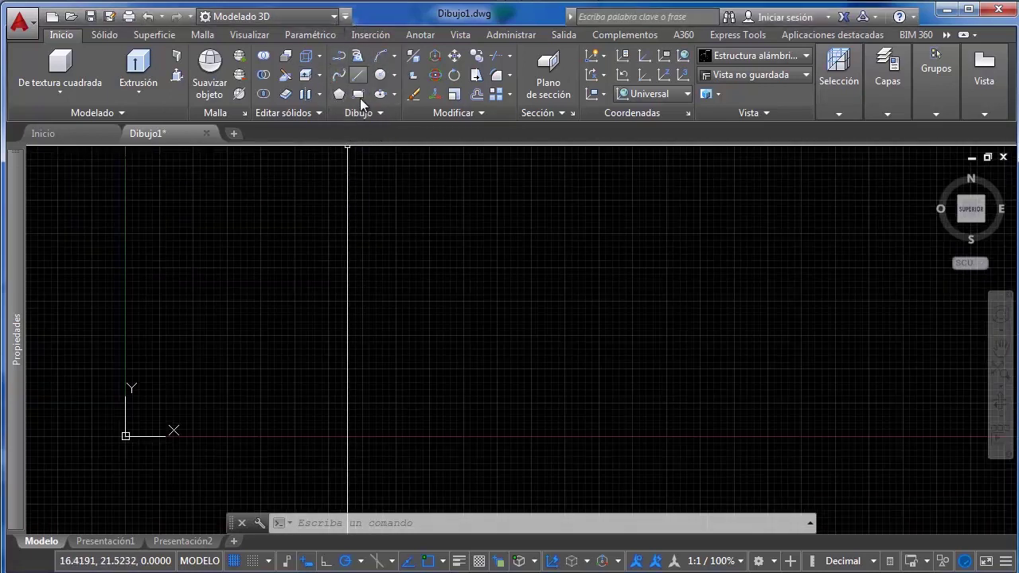
{"action": "key", "text": "Escape"}
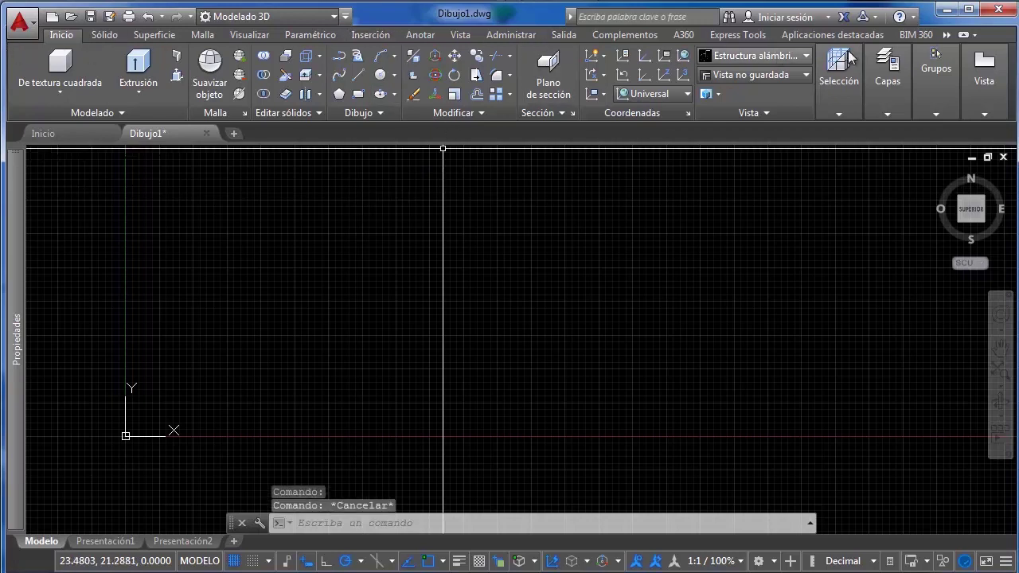
{"action": "left_click", "coordinate": [335, 16]}
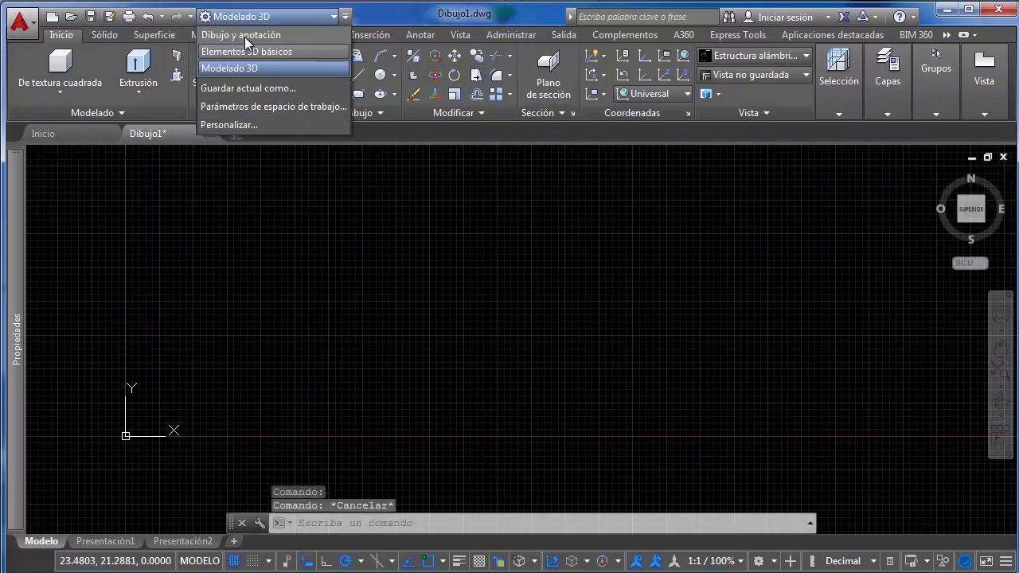
{"action": "left_click", "coordinate": [244, 35]}
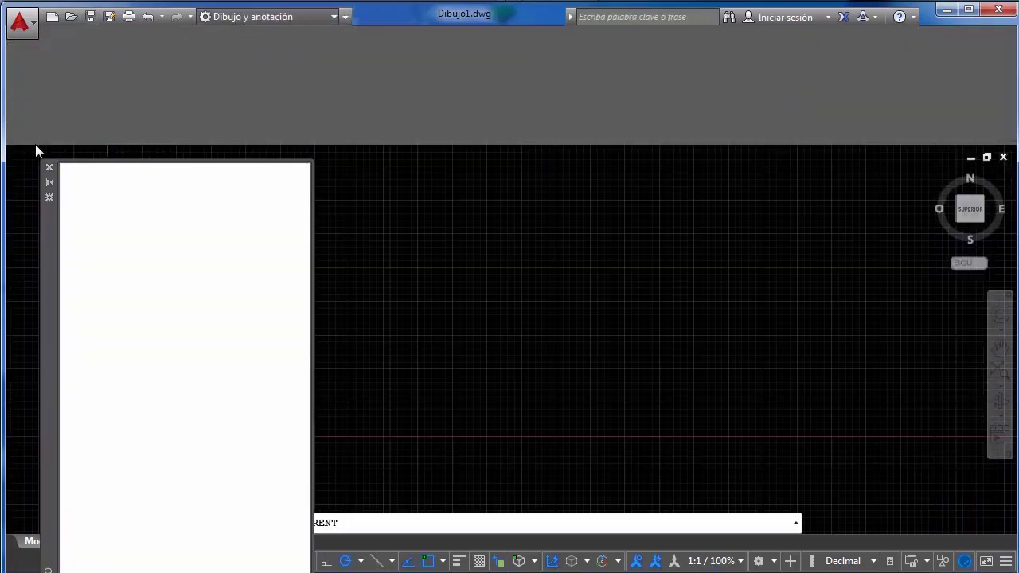
{"action": "left_click", "coordinate": [48, 165]}
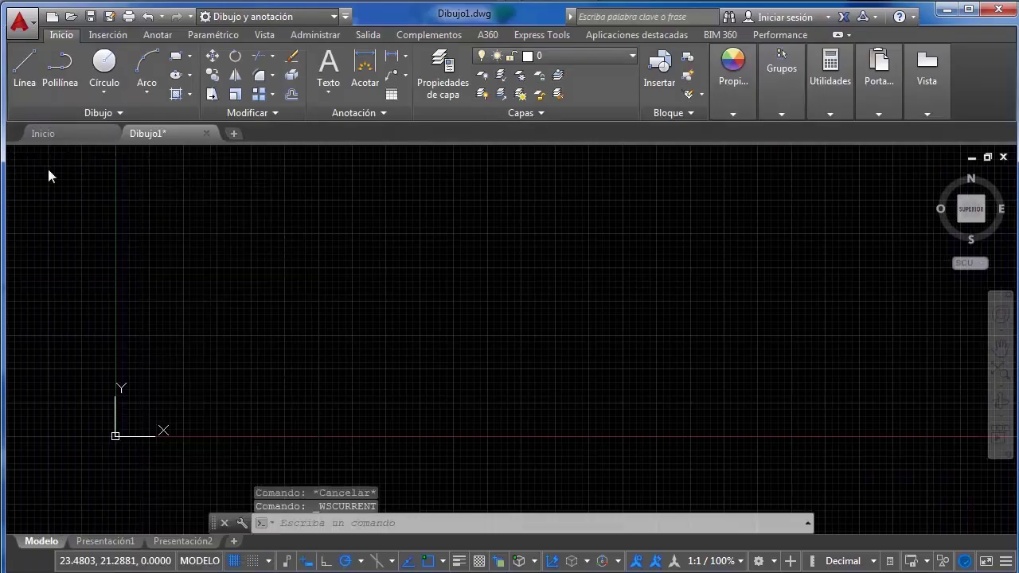
Hide the workspace selector (Espacio de trabajo) from the quick access commands and show it again
{"action": "left_click", "coordinate": [344, 16]}
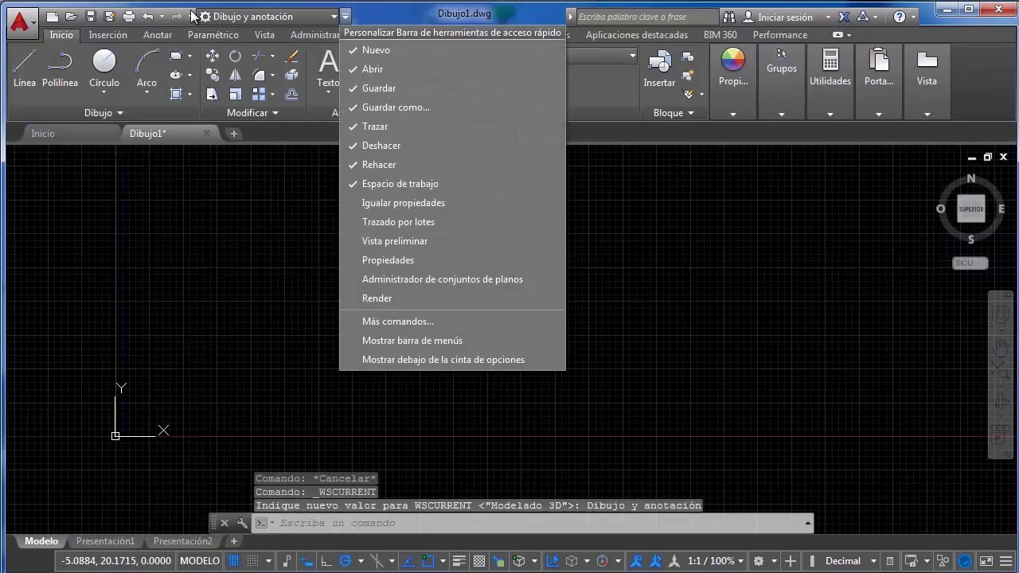
{"action": "left_click", "coordinate": [384, 183]}
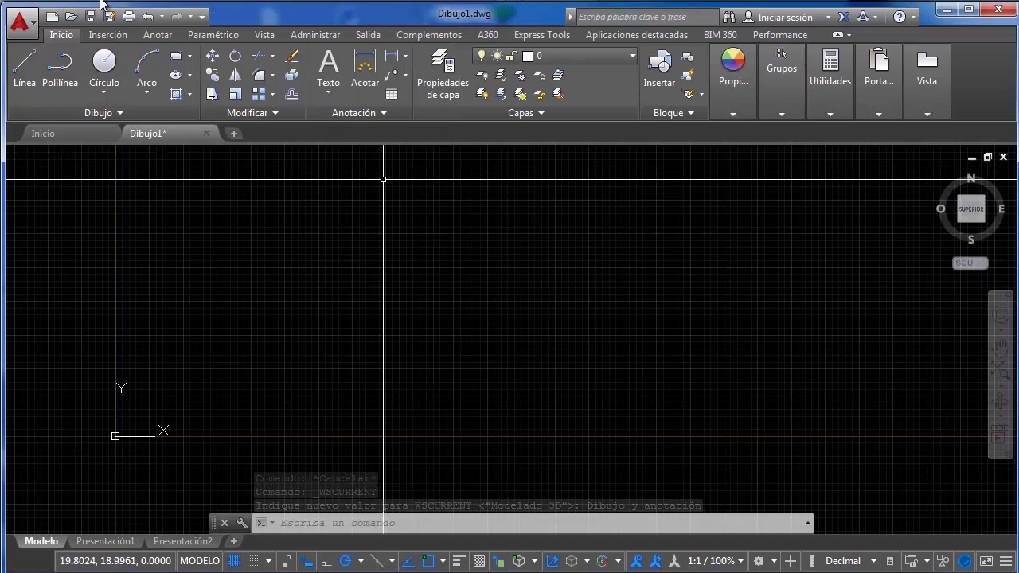
{"action": "left_click", "coordinate": [202, 16]}
{"action": "left_click", "coordinate": [246, 184]}
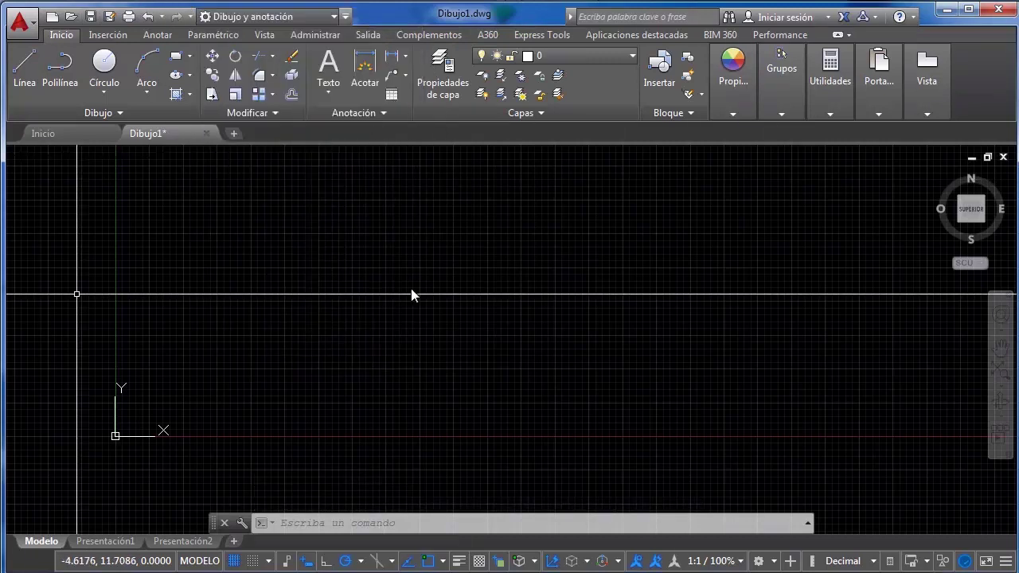
Switch the workspace to Modelado 3D and draw a landscape rectangle just above the origin, starting at about (1.21, 10.71)
{"action": "left_click", "coordinate": [262, 17]}
{"action": "left_click", "coordinate": [258, 68]}
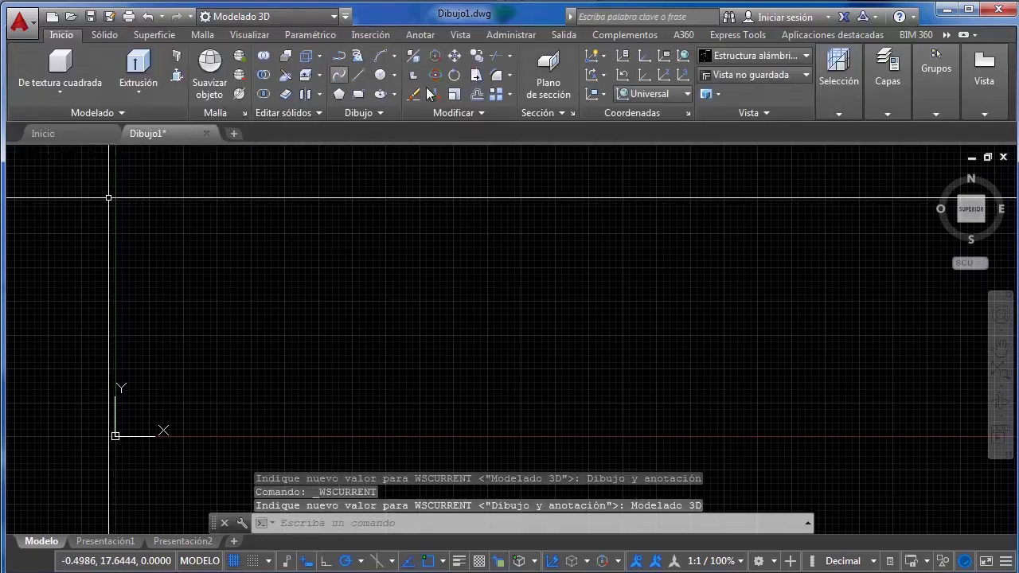
{"action": "left_click", "coordinate": [359, 94]}
{"action": "left_click", "coordinate": [131, 292]}
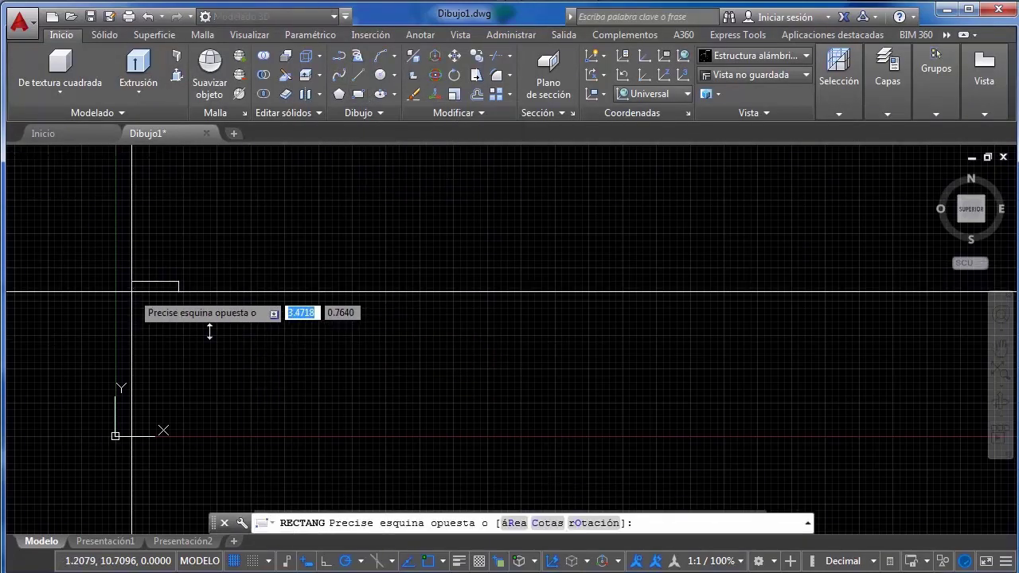
{"action": "left_click", "coordinate": [326, 396]}
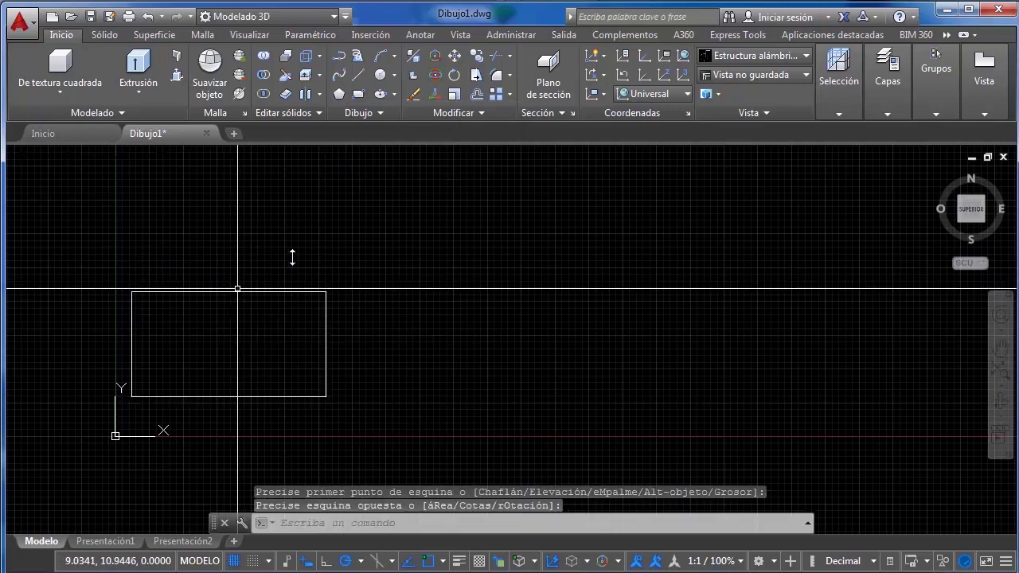
Move the rectangle up and to the right, away from the origin
{"action": "left_click", "coordinate": [237, 288]}
{"action": "left_click", "coordinate": [208, 384]}
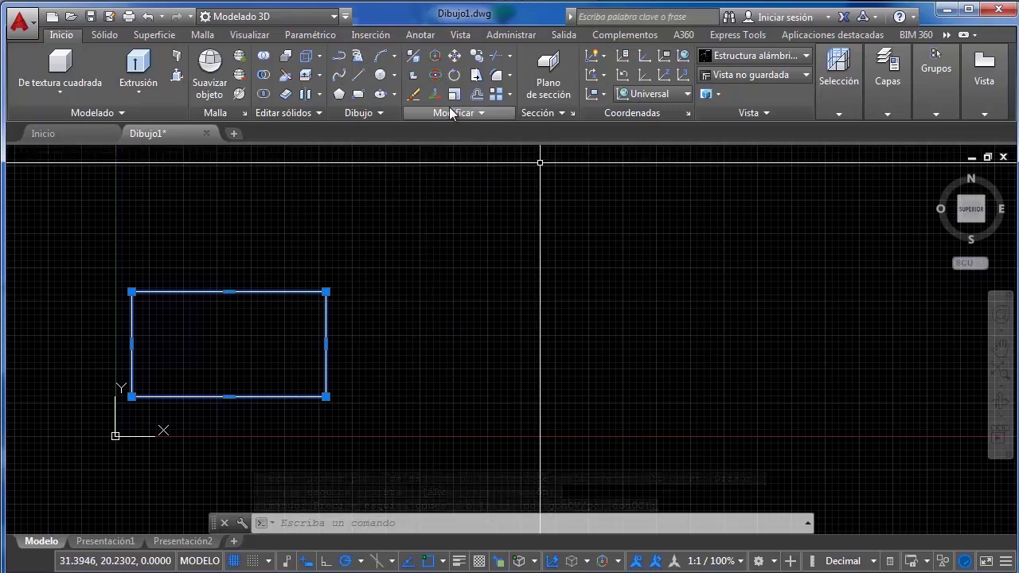
{"action": "left_click", "coordinate": [457, 60]}
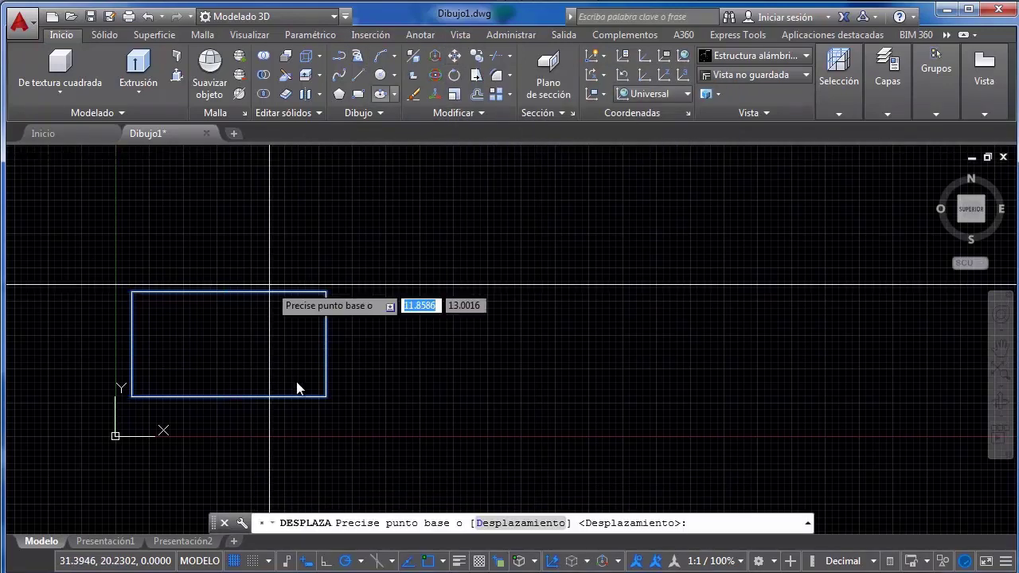
{"action": "left_click", "coordinate": [372, 285]}
{"action": "left_click", "coordinate": [554, 229]}
Rotate the rectangle 90° counterclockwise about a base point just above its top edge
{"action": "left_click", "coordinate": [455, 211]}
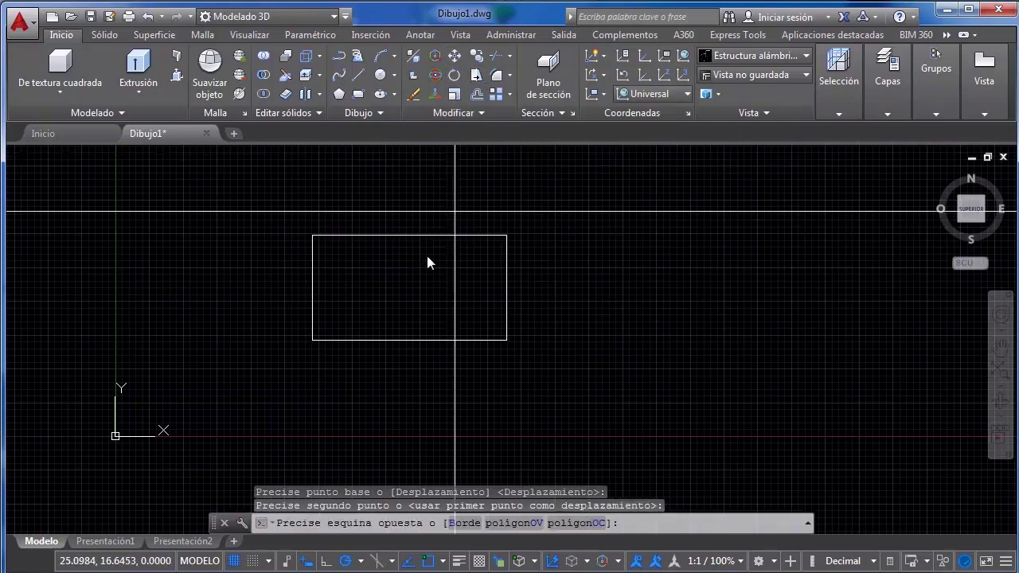
{"action": "left_click", "coordinate": [427, 257]}
{"action": "left_click", "coordinate": [454, 75]}
{"action": "left_click", "coordinate": [462, 223]}
{"action": "left_click", "coordinate": [464, 186]}
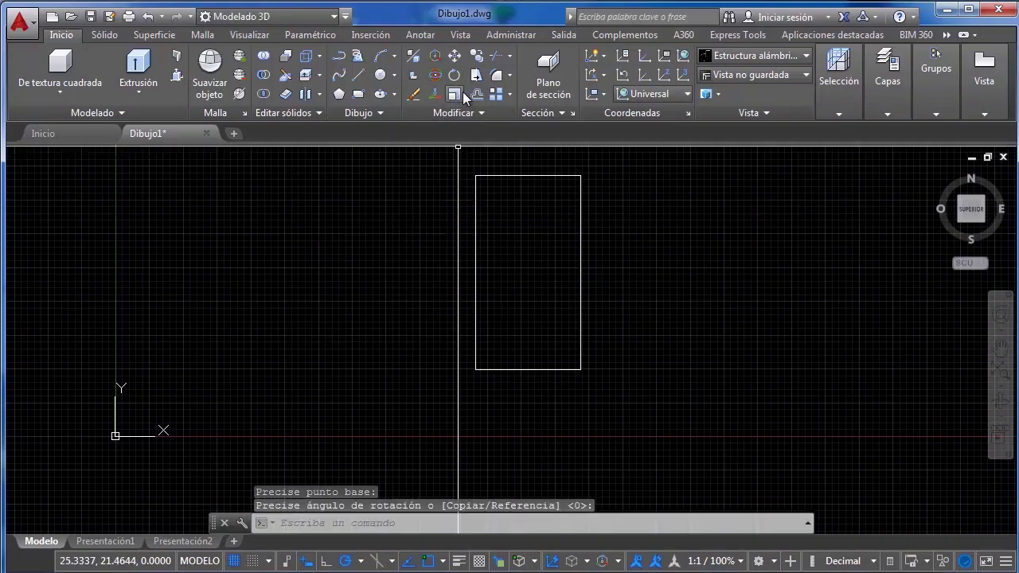
Scale the rectangle by a factor of .5 from a base point inside its left edge
{"action": "left_click", "coordinate": [454, 94]}
{"action": "left_click", "coordinate": [629, 193]}
{"action": "left_click", "coordinate": [355, 313]}
{"action": "key", "text": "Return"}
{"action": "left_click", "coordinate": [488, 273]}
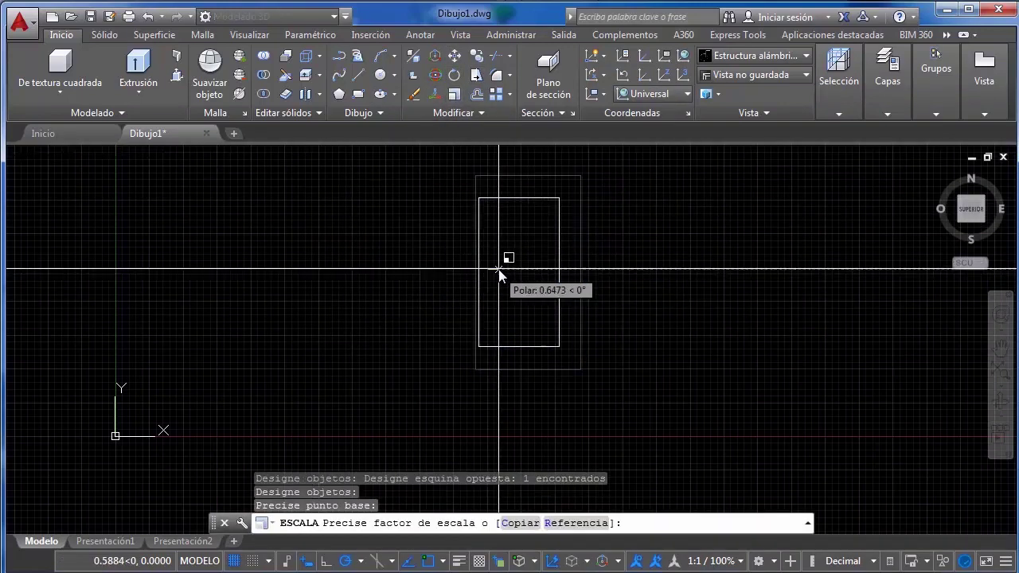
{"action": "type", "text": ".5"}
{"action": "key", "text": "Return"}
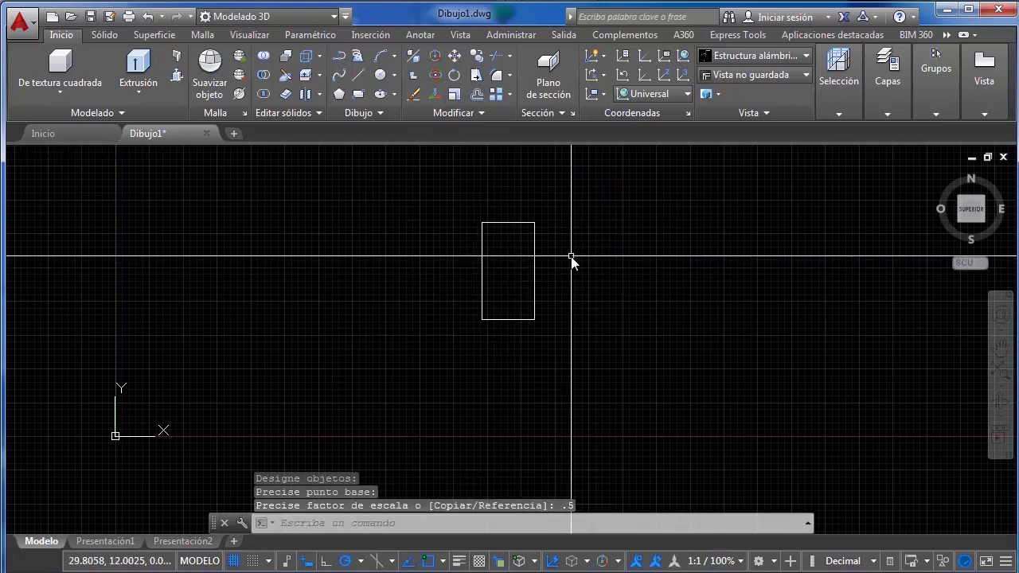
Move the reduced rectangle back close to the origin with the Desplaza command
{"action": "left_click", "coordinate": [571, 257]}
{"action": "left_click", "coordinate": [505, 311]}
{"action": "key", "text": "Return"}
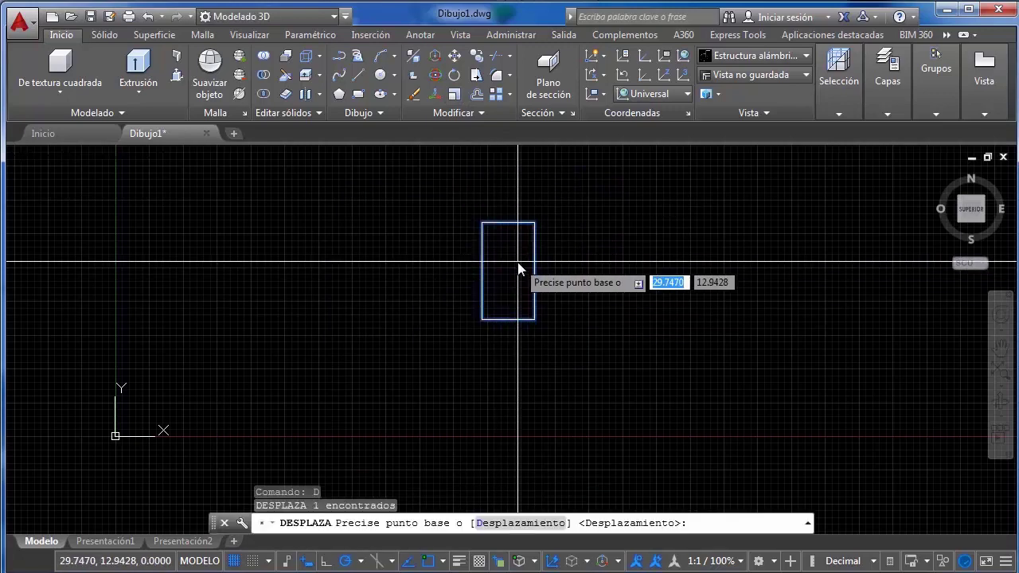
{"action": "left_click", "coordinate": [512, 273]}
{"action": "left_click", "coordinate": [191, 362]}
In an orbited 3D view, move the rectangle along the positive X axis, away from the origin
{"action": "middle_click_drag", "start_coordinate": [277, 344], "coordinate": [436, 338]}
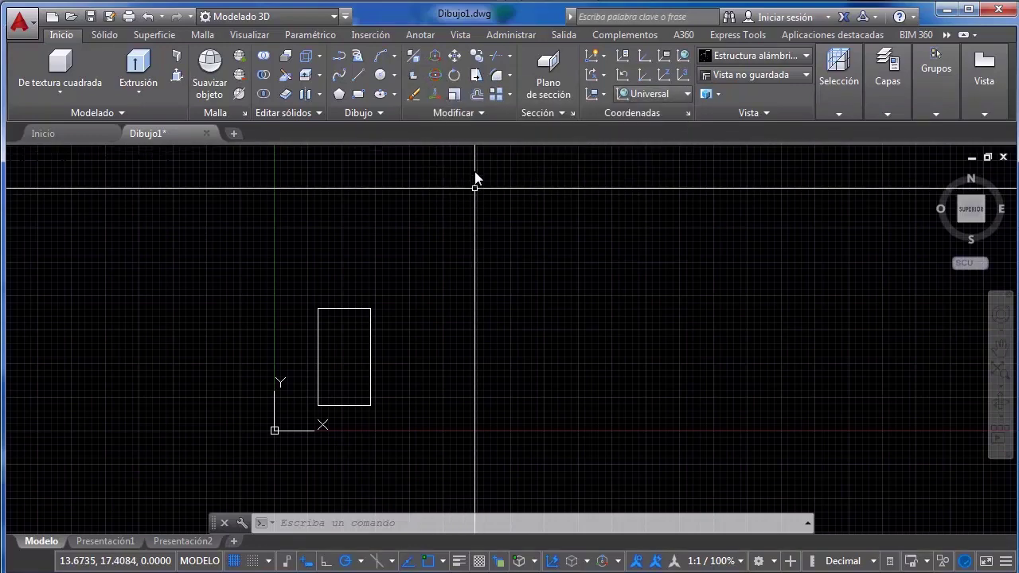
{"action": "scroll", "coordinate": [536, 258], "scroll_direction": "down", "scroll_amount": 2}
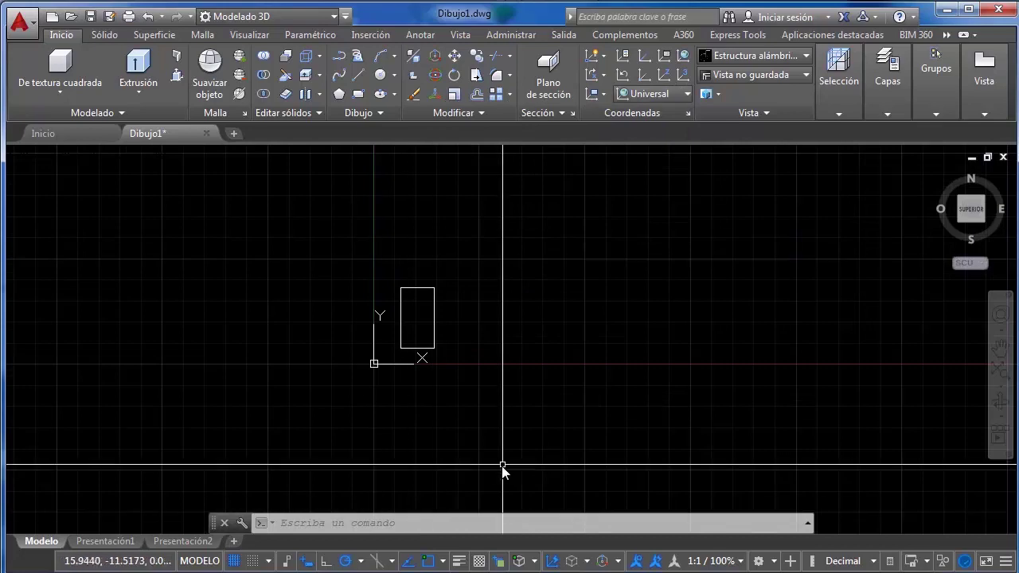
{"action": "middle_click_drag", "start_coordinate": [482, 355], "coordinate": [517, 230], "text": "shift"}
{"action": "scroll", "coordinate": [462, 344], "scroll_direction": "up", "scroll_amount": 5}
{"action": "left_click", "coordinate": [482, 312]}
{"action": "left_click", "coordinate": [486, 301]}
{"action": "left_click", "coordinate": [487, 300]}
{"action": "scroll", "coordinate": [539, 246], "scroll_direction": "down", "scroll_amount": 2}
{"action": "scroll", "coordinate": [446, 362], "scroll_direction": "up", "scroll_amount": 2}
{"action": "middle_click_drag", "start_coordinate": [510, 267], "coordinate": [540, 293]}
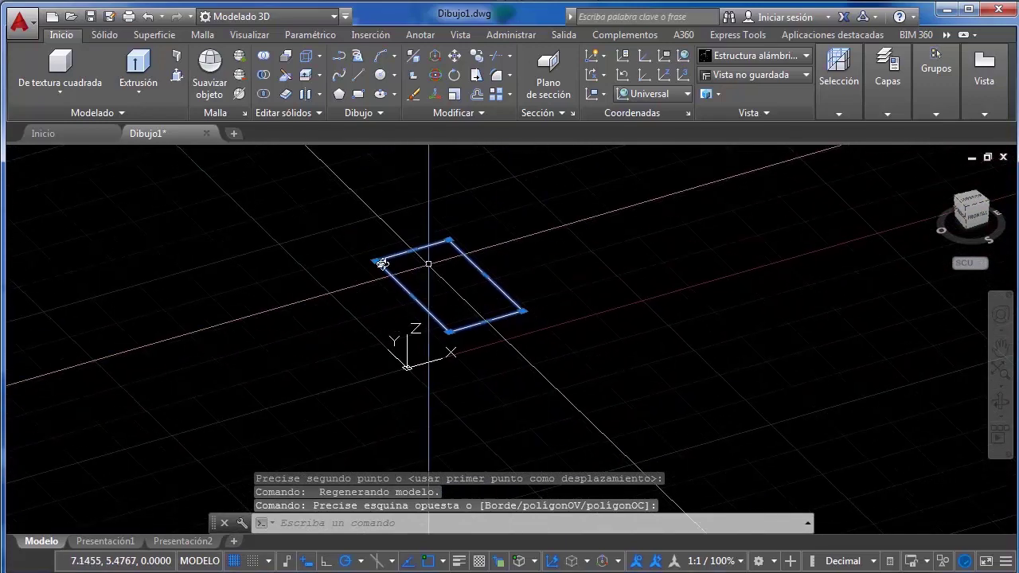
{"action": "scroll", "coordinate": [444, 382], "scroll_direction": "down", "scroll_amount": 2}
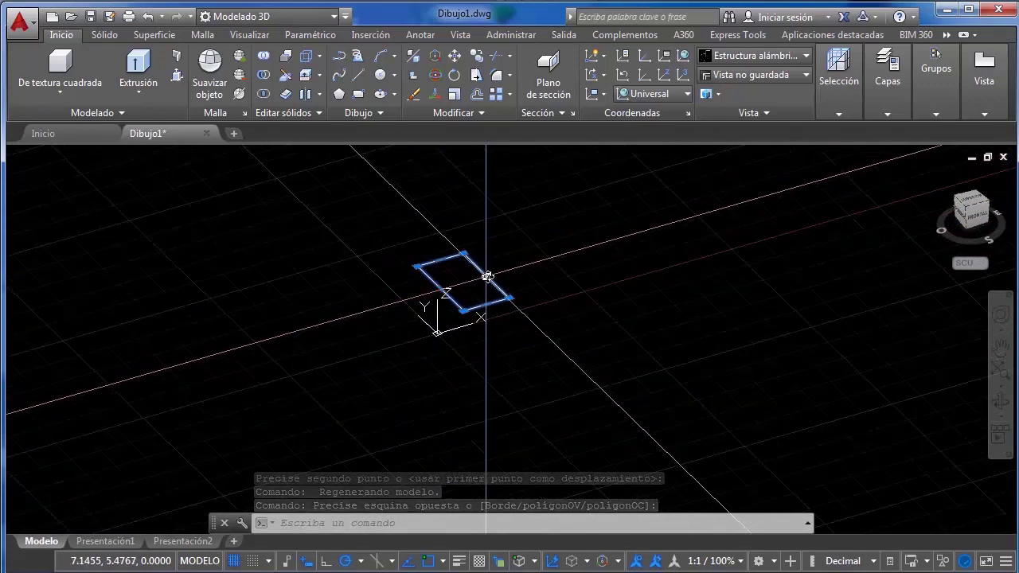
{"action": "scroll", "coordinate": [423, 345], "scroll_direction": "up", "scroll_amount": 3}
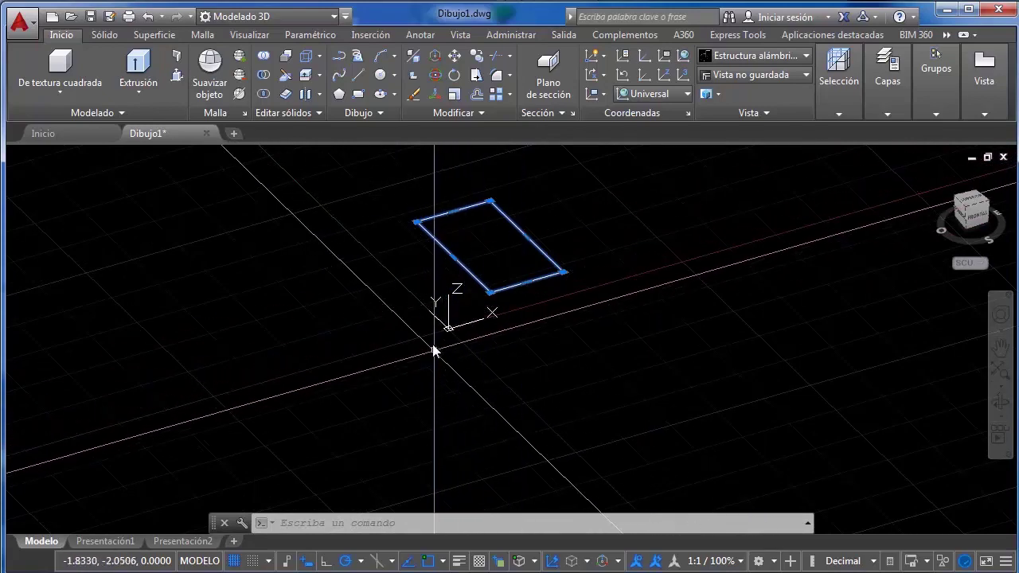
{"action": "middle_click_drag", "start_coordinate": [483, 261], "coordinate": [484, 285]}
{"action": "middle_click_drag", "start_coordinate": [539, 227], "coordinate": [469, 287]}
{"action": "scroll", "coordinate": [507, 274], "scroll_direction": "down", "scroll_amount": 4}
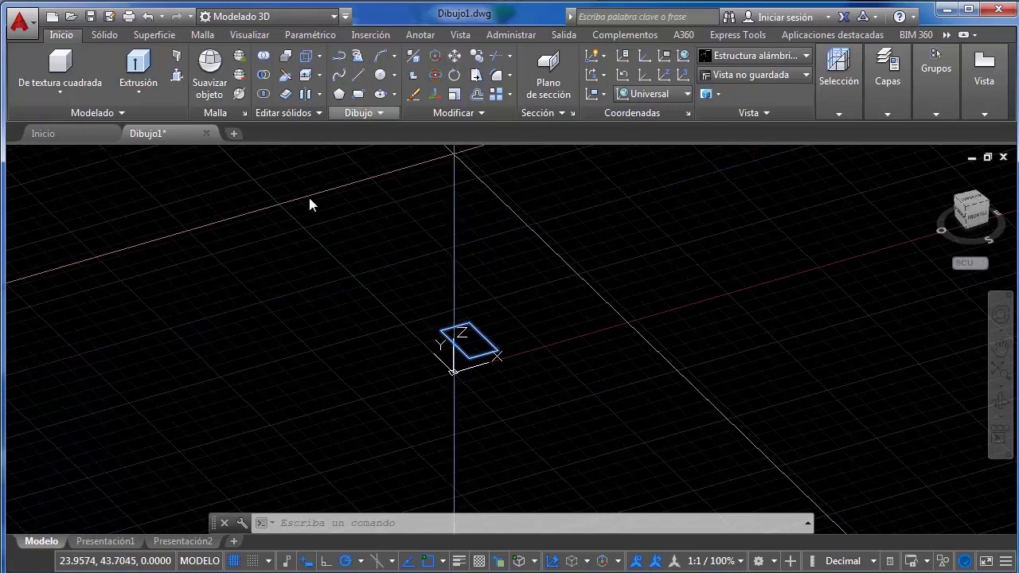
{"action": "left_click", "coordinate": [497, 354]}
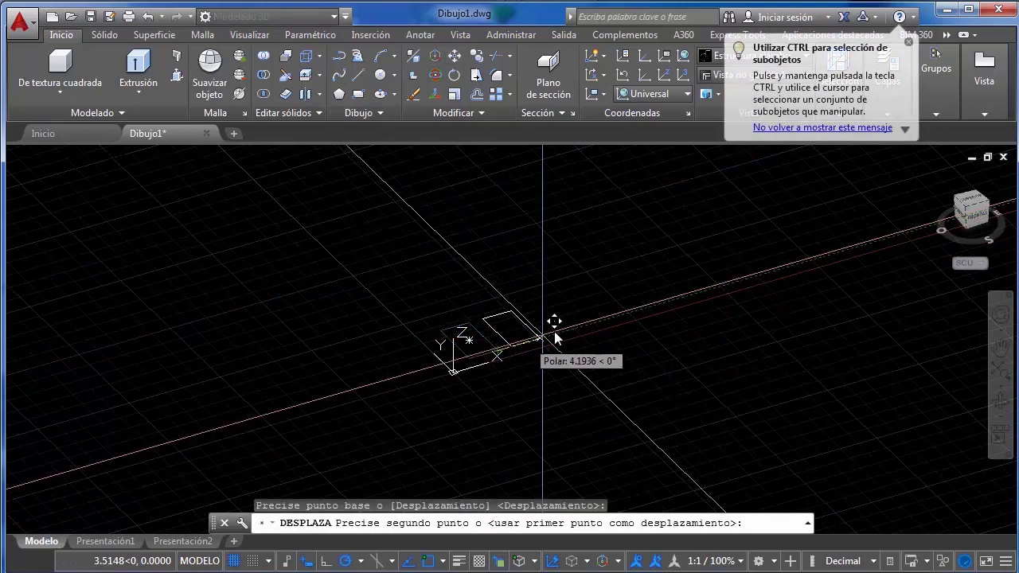
{"action": "left_click", "coordinate": [685, 296]}
{"action": "middle_click_drag", "start_coordinate": [716, 283], "coordinate": [584, 327]}
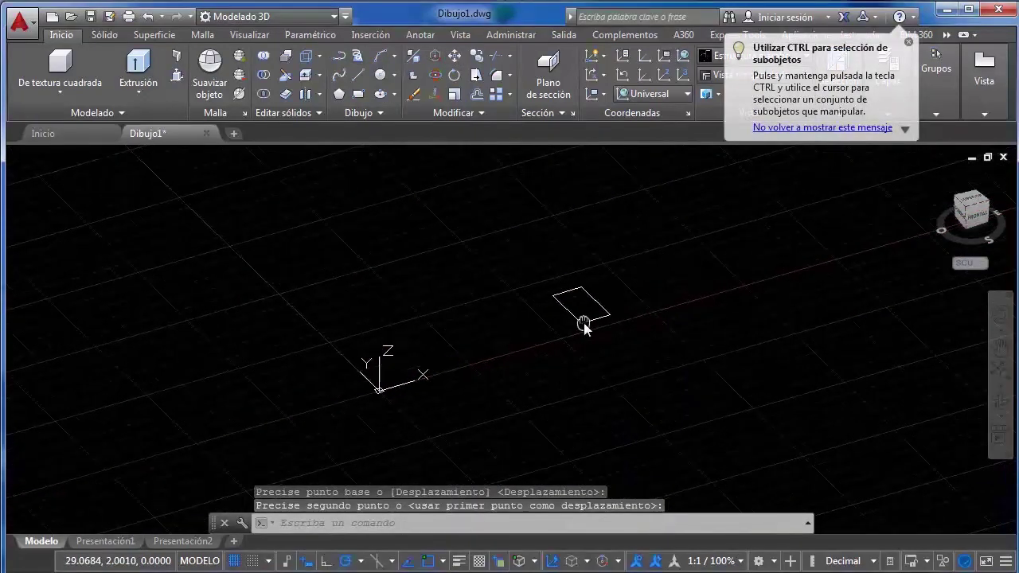
Switch to the Frontal view and try to move the rectangle vertically along Z, toggling ortho mode
{"action": "left_click", "coordinate": [978, 214]}
{"action": "left_click", "coordinate": [523, 290]}
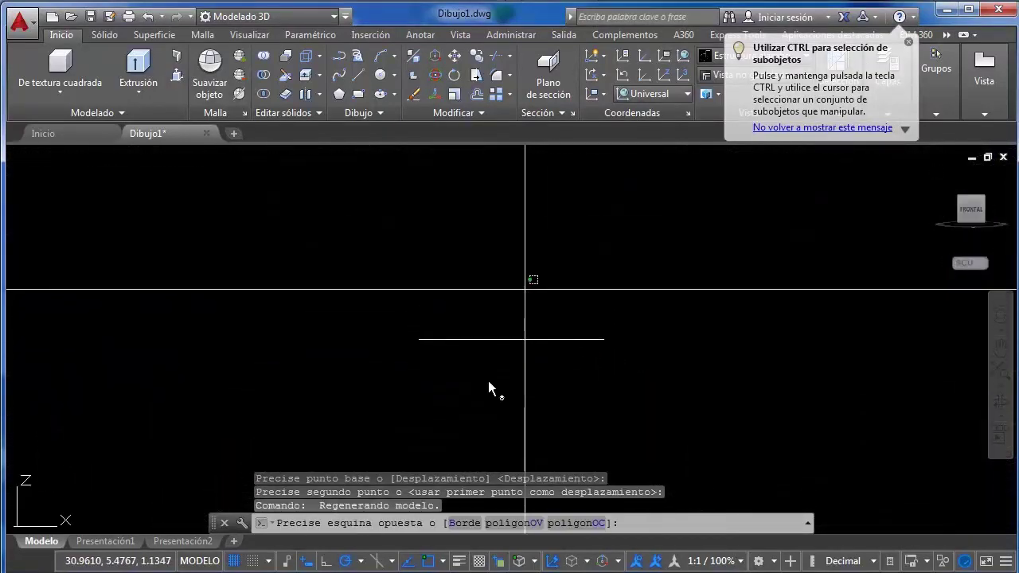
{"action": "left_click", "coordinate": [488, 381]}
{"action": "scroll", "coordinate": [512, 326], "scroll_direction": "down", "scroll_amount": 2}
{"action": "scroll", "coordinate": [512, 324], "scroll_direction": "down", "scroll_amount": 3}
{"action": "scroll", "coordinate": [490, 345], "scroll_direction": "up", "scroll_amount": 2}
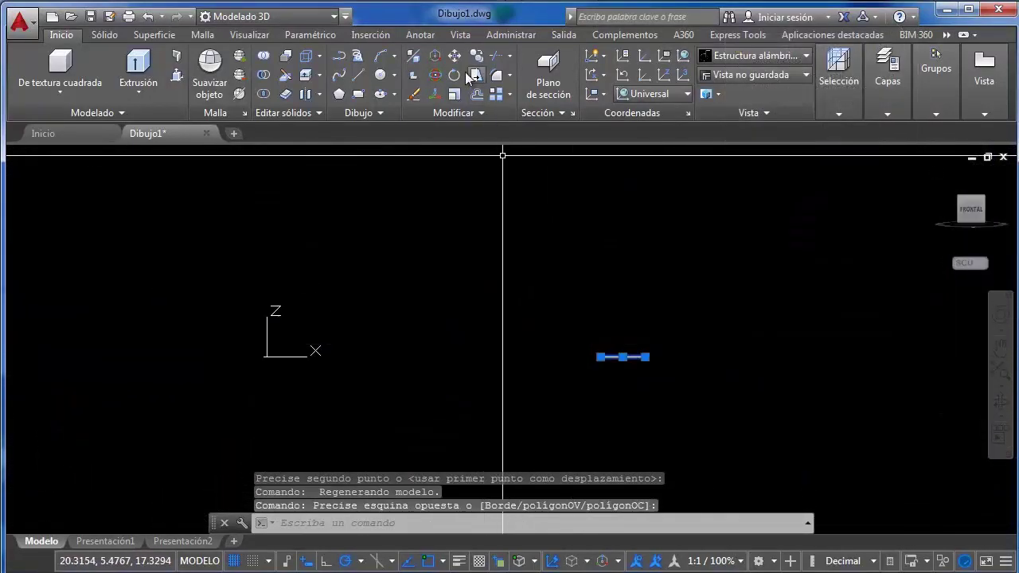
{"action": "left_click", "coordinate": [452, 58]}
{"action": "left_click", "coordinate": [644, 357]}
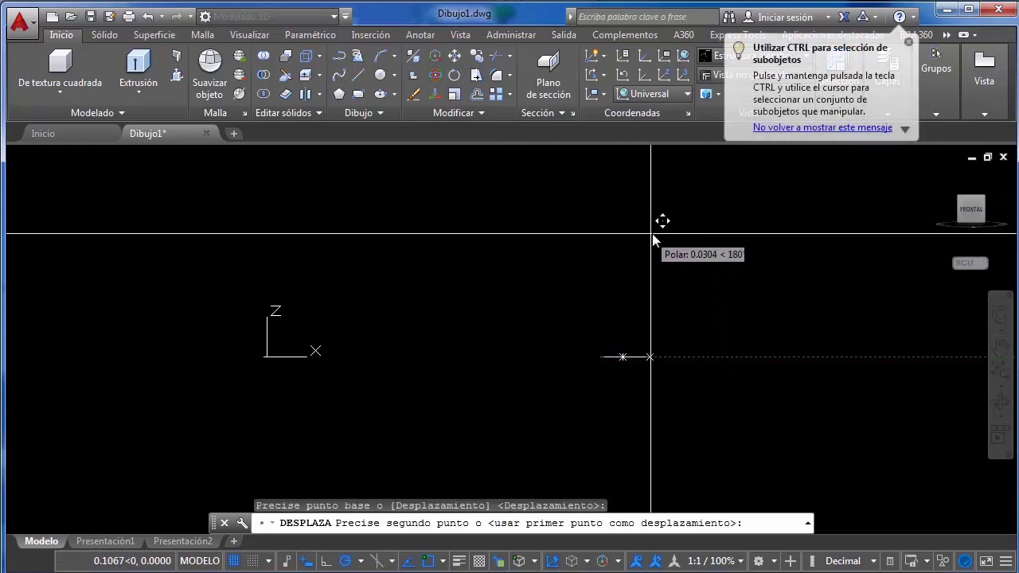
{"action": "key", "text": "F8"}
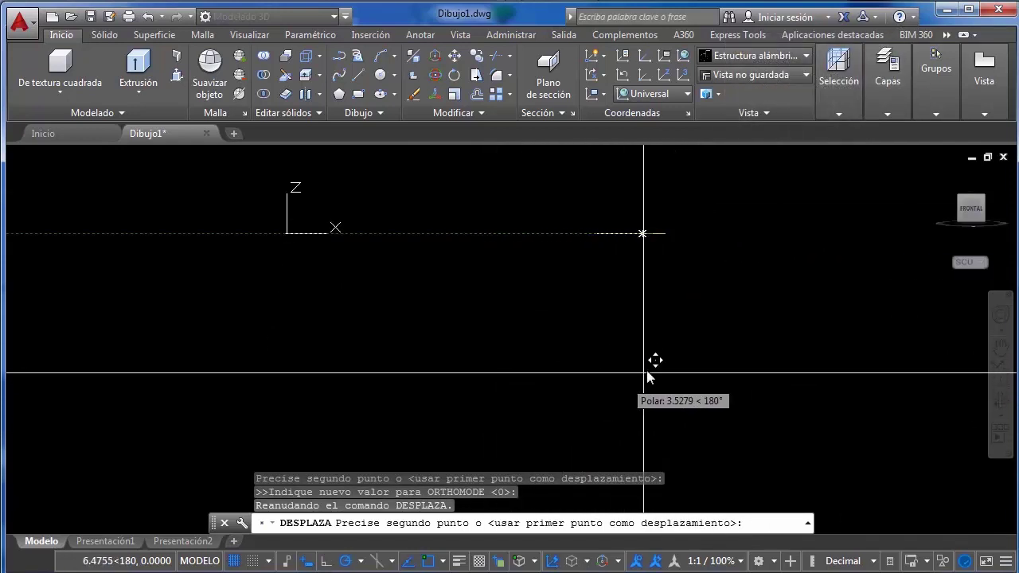
{"action": "key", "text": "Escape"}
Compare the rectangle in an orbited 3D view and the Frontal view, then restore the home isometric view
{"action": "middle_click_drag", "start_coordinate": [629, 319], "coordinate": [535, 152], "text": "shift"}
{"action": "scroll", "coordinate": [553, 186], "scroll_direction": "up", "scroll_amount": 3}
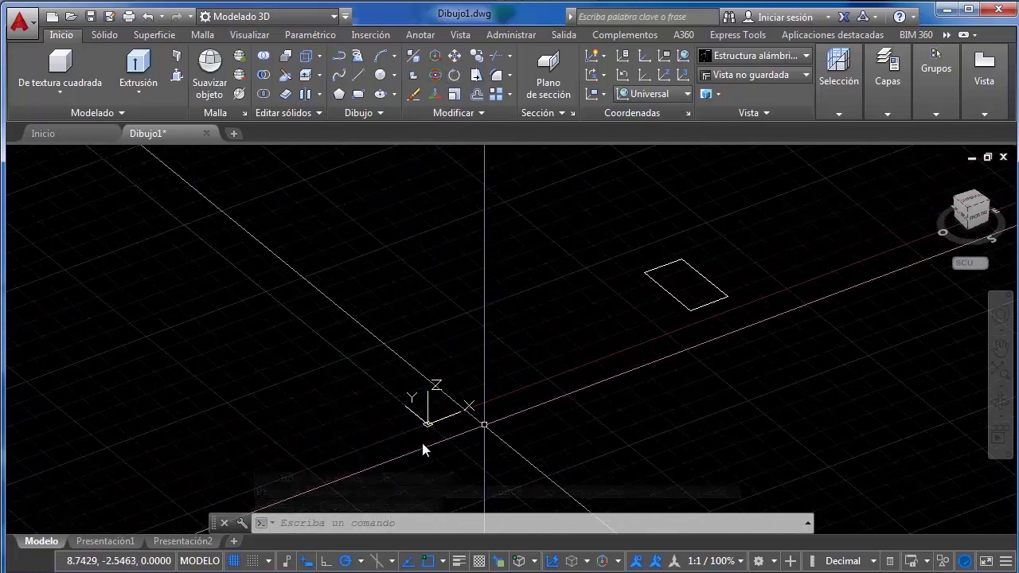
{"action": "middle_click_drag", "start_coordinate": [498, 200], "coordinate": [474, 220]}
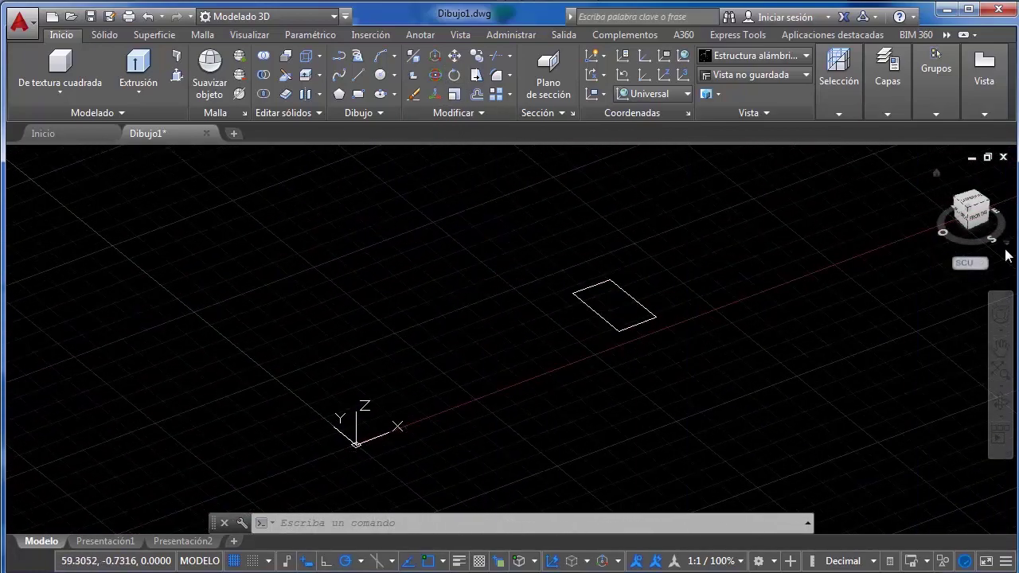
{"action": "left_click", "coordinate": [982, 221]}
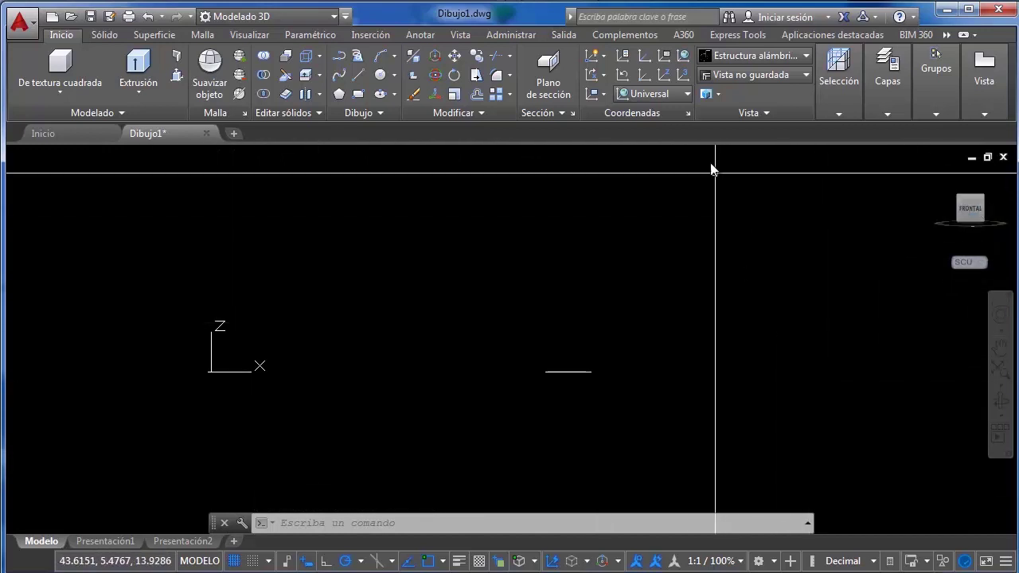
{"action": "left_click", "coordinate": [936, 172]}
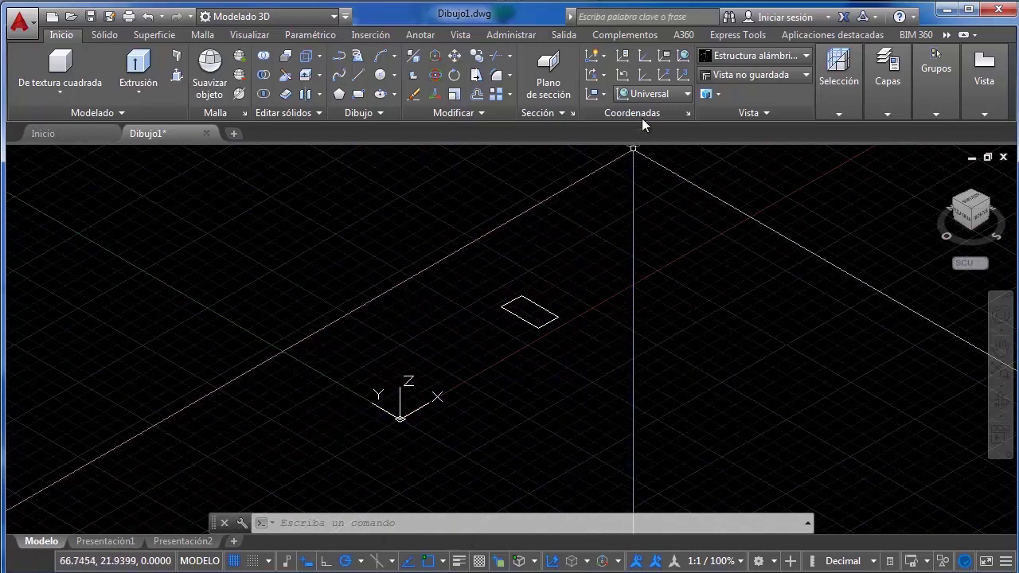
Set the user coordinate system to Superior
{"action": "left_click", "coordinate": [656, 93]}
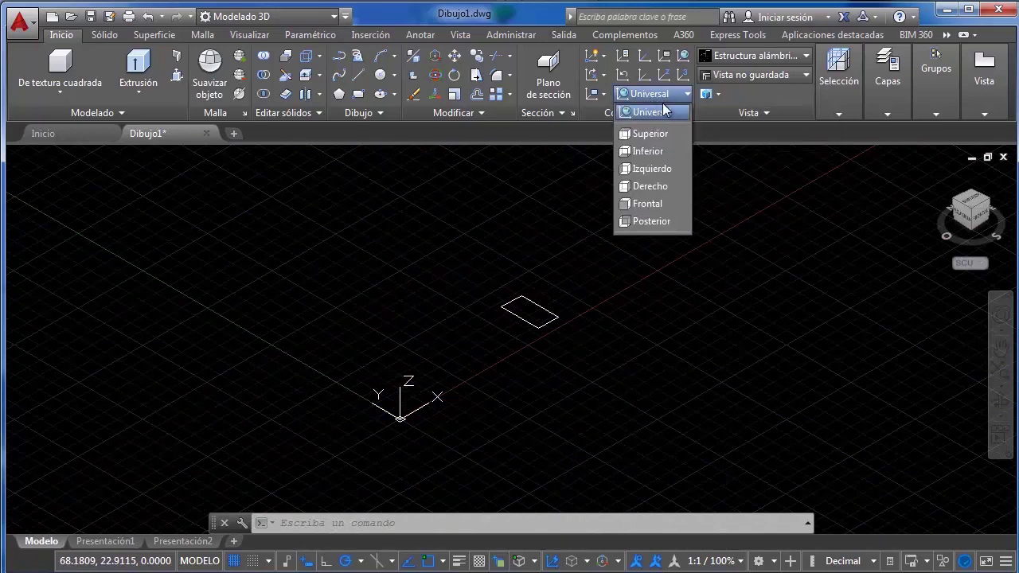
{"action": "left_click", "coordinate": [644, 90]}
{"action": "left_click", "coordinate": [651, 96]}
{"action": "left_click", "coordinate": [651, 134]}
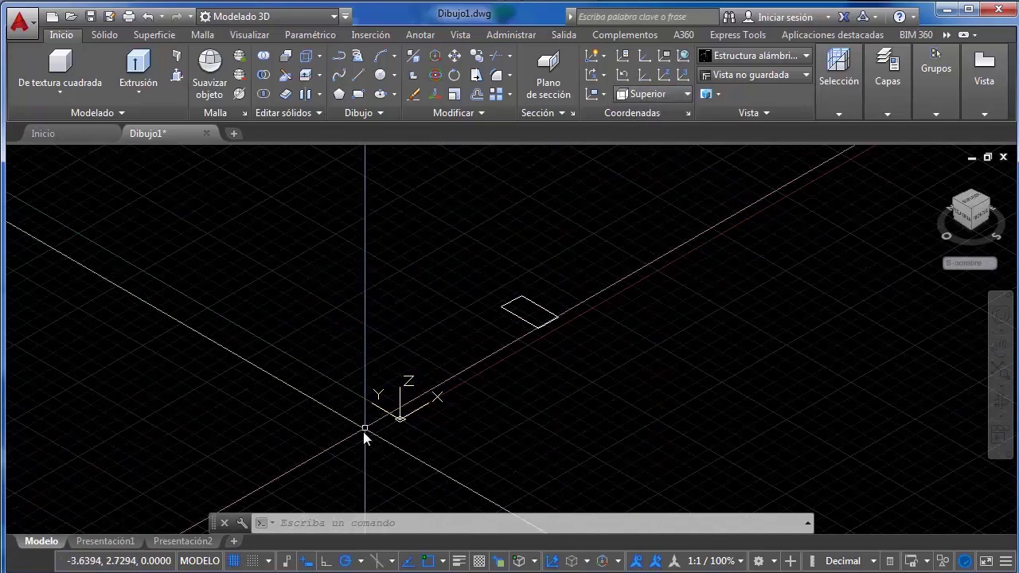
Set the coordinate system to Inferior and then return it to Superior
{"action": "left_click", "coordinate": [648, 91]}
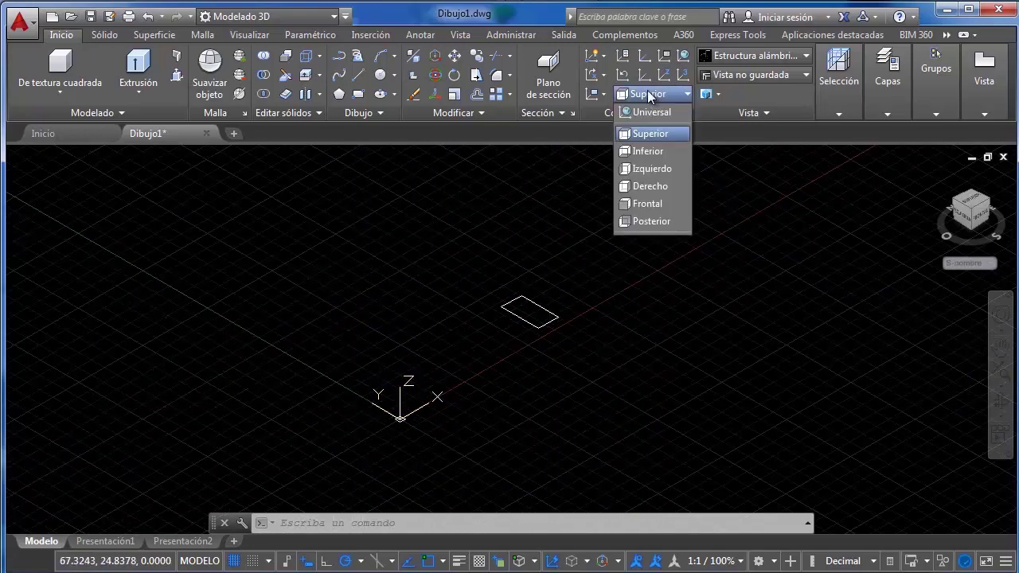
{"action": "left_click", "coordinate": [641, 153]}
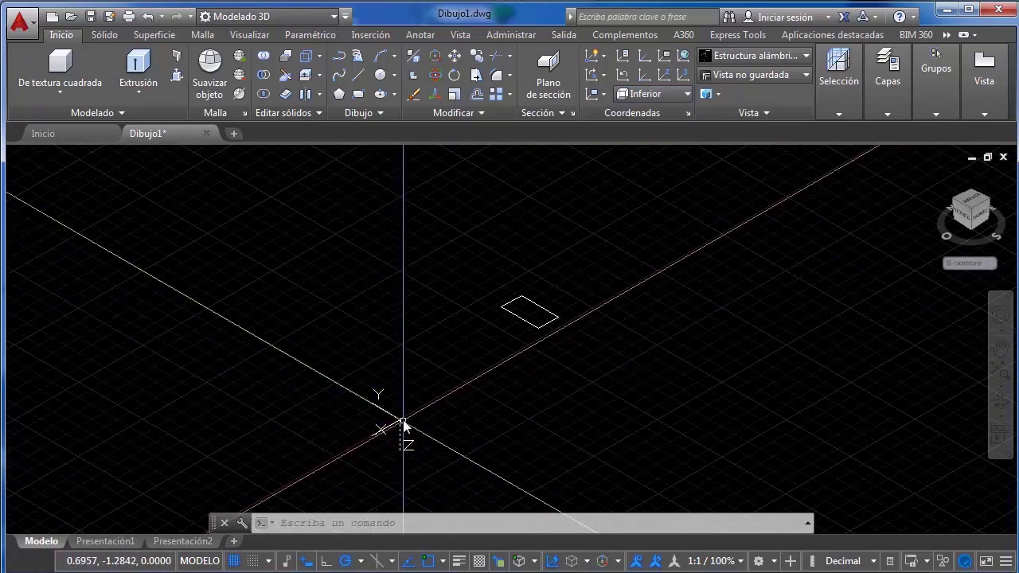
{"action": "left_click", "coordinate": [653, 95]}
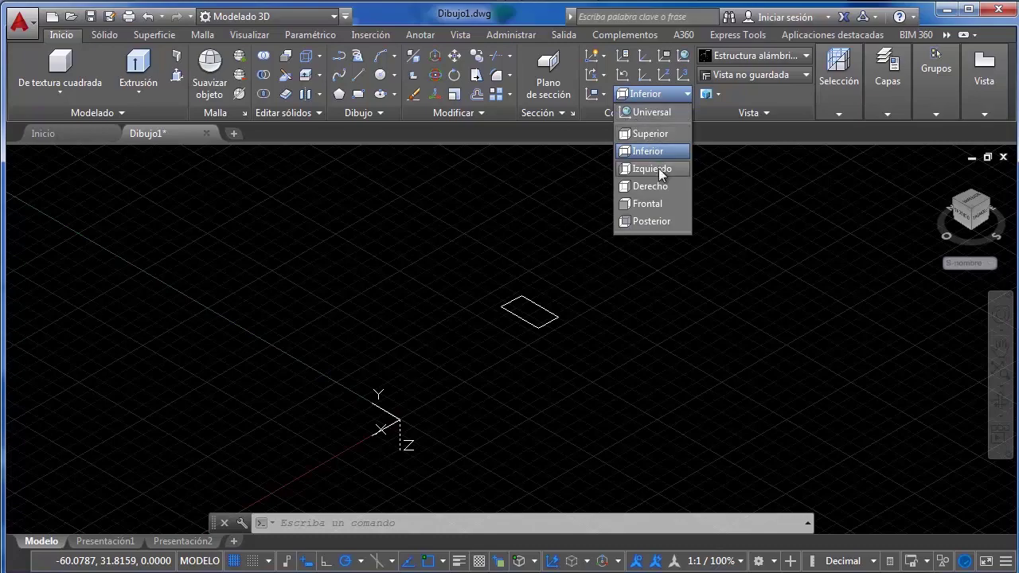
{"action": "left_click", "coordinate": [655, 134]}
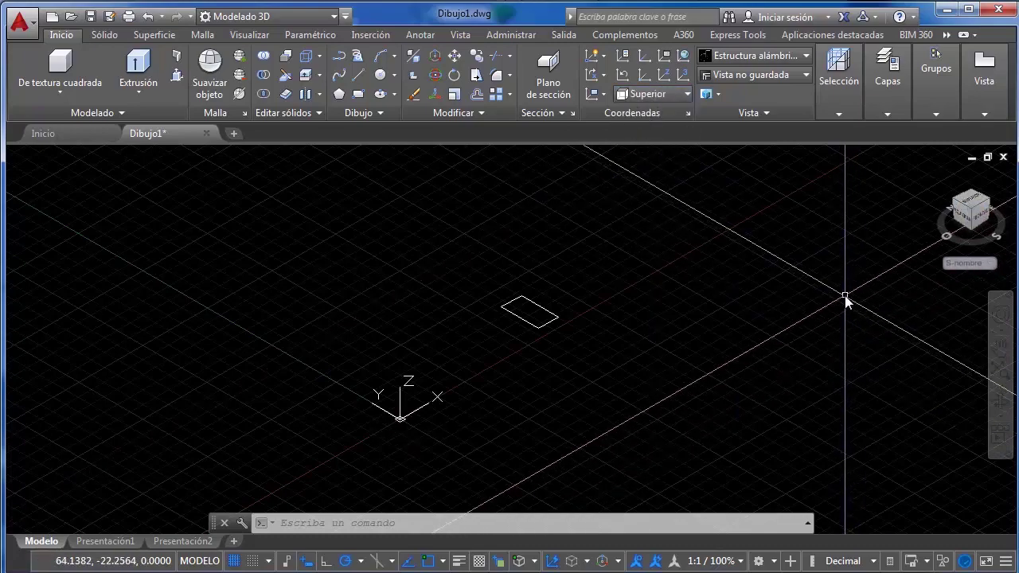
Set the coordinate system to Frontal so that its XY plane stands vertically
{"action": "middle_click_drag", "start_coordinate": [847, 298], "coordinate": [531, 391], "text": "shift"}
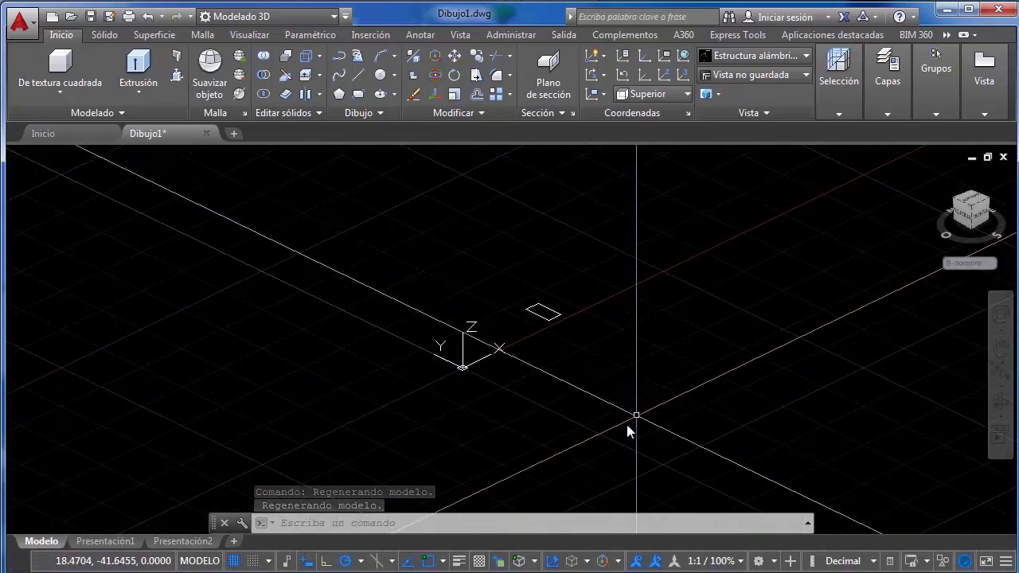
{"action": "left_click", "coordinate": [666, 95]}
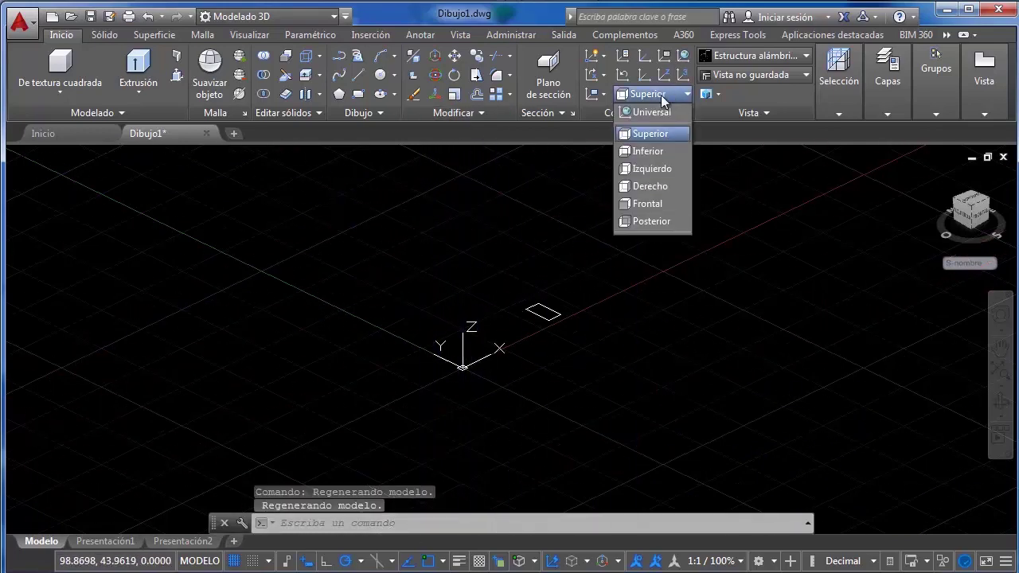
{"action": "left_click", "coordinate": [648, 204]}
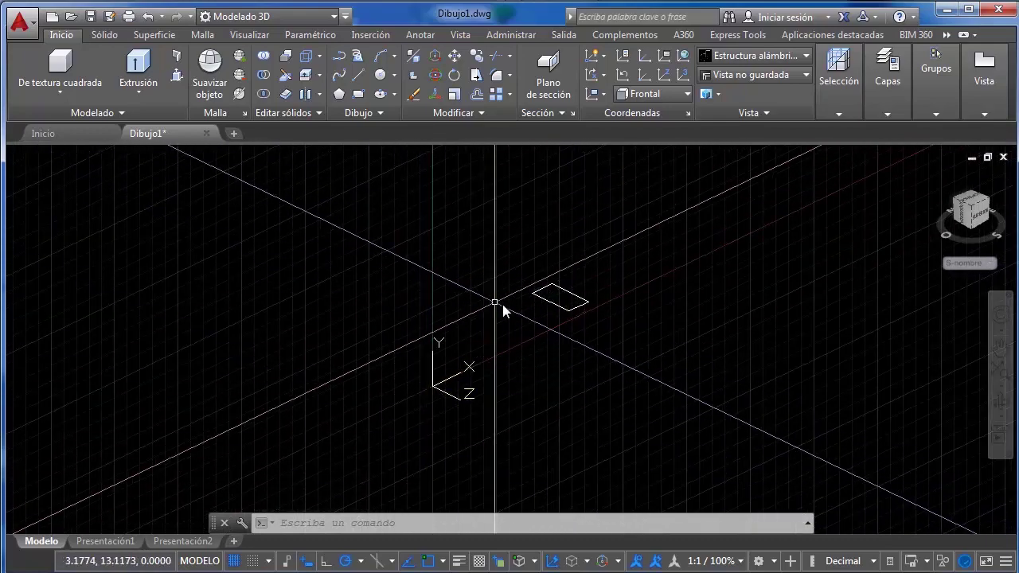
Compare the rectangle in orbited 3D views, the Superior view and the Frontal view with the coordinate system set to Frontal
{"action": "middle_click_drag", "start_coordinate": [503, 306], "coordinate": [535, 298], "text": "shift"}
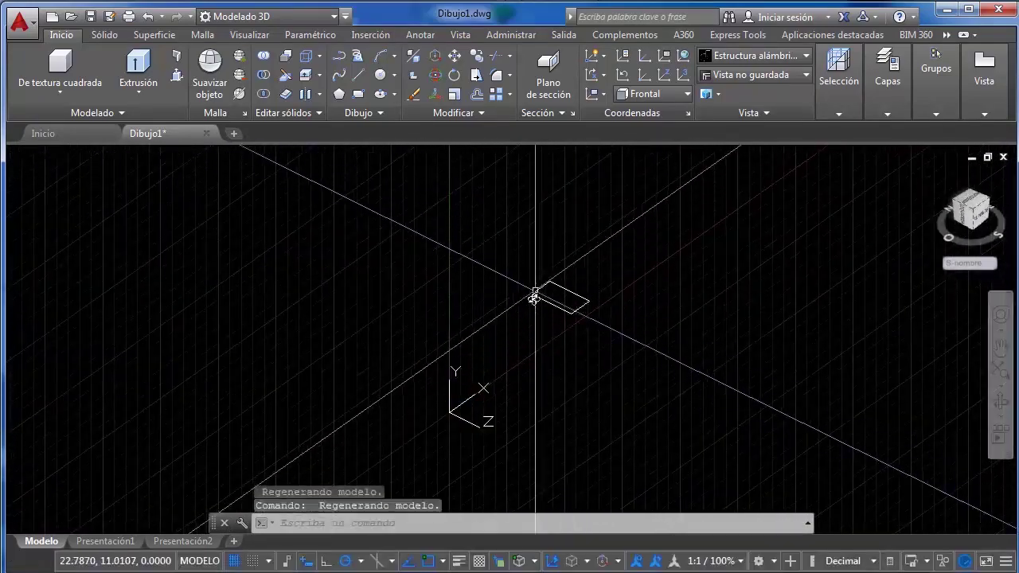
{"action": "middle_click_drag", "start_coordinate": [598, 371], "coordinate": [470, 202], "text": "shift"}
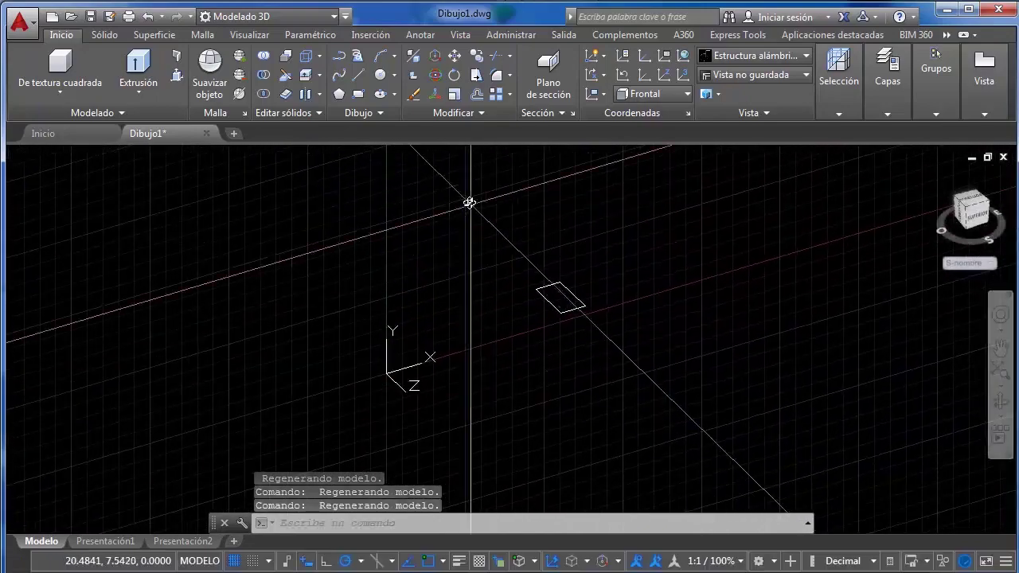
{"action": "left_click", "coordinate": [984, 223]}
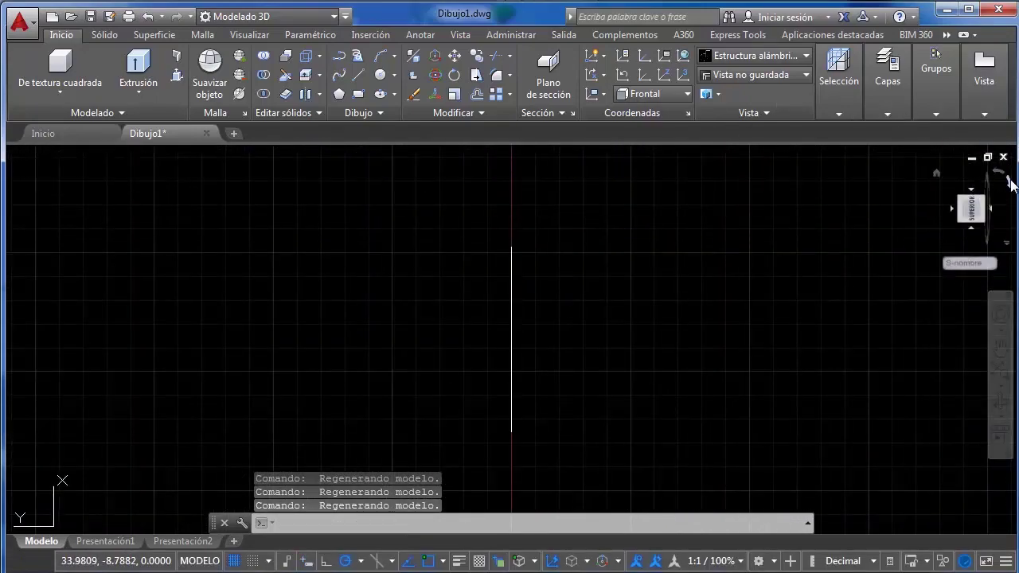
{"action": "left_click", "coordinate": [1010, 180]}
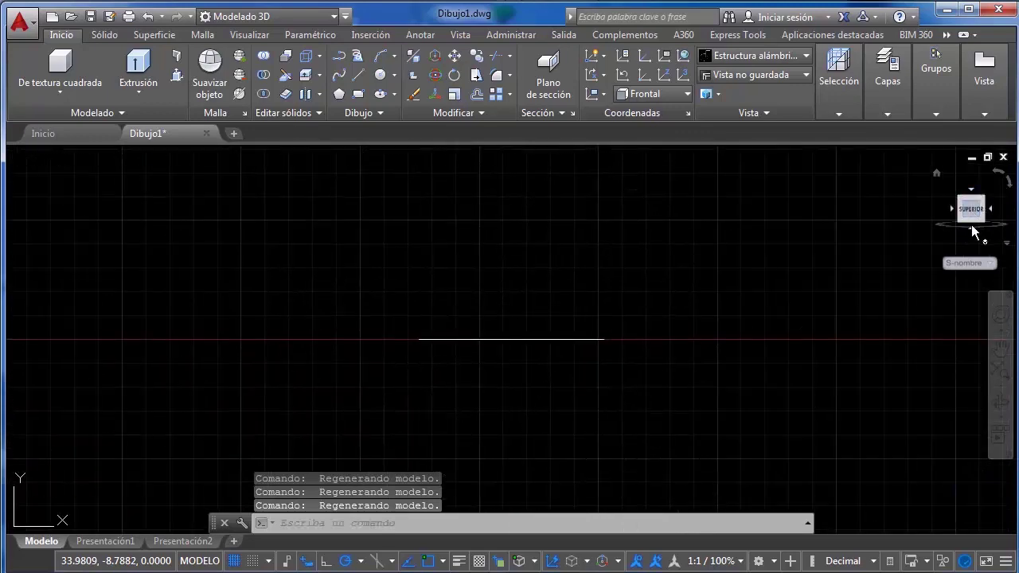
{"action": "left_click", "coordinate": [972, 228]}
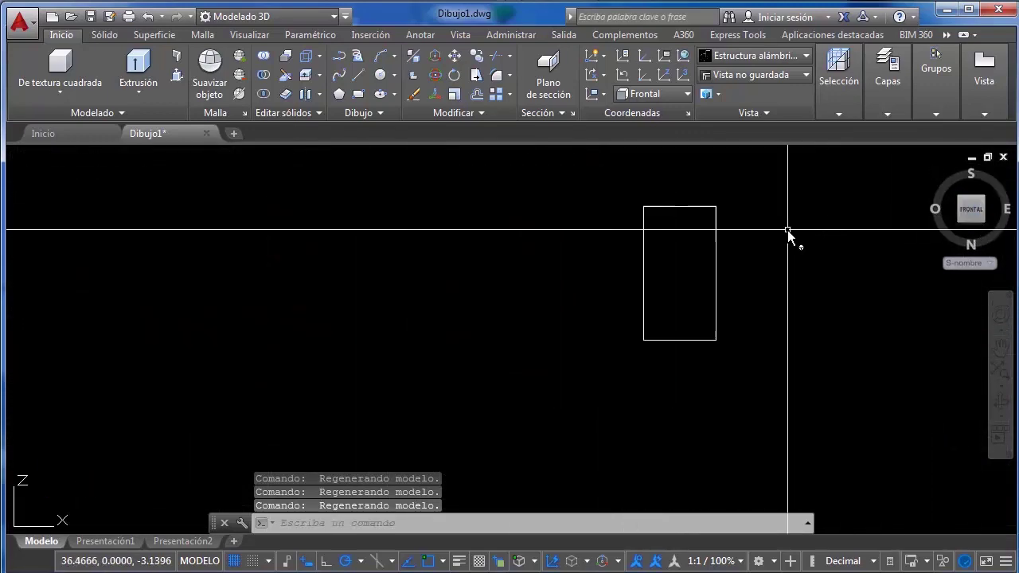
{"action": "middle_click_drag", "start_coordinate": [746, 242], "coordinate": [720, 399], "text": "shift"}
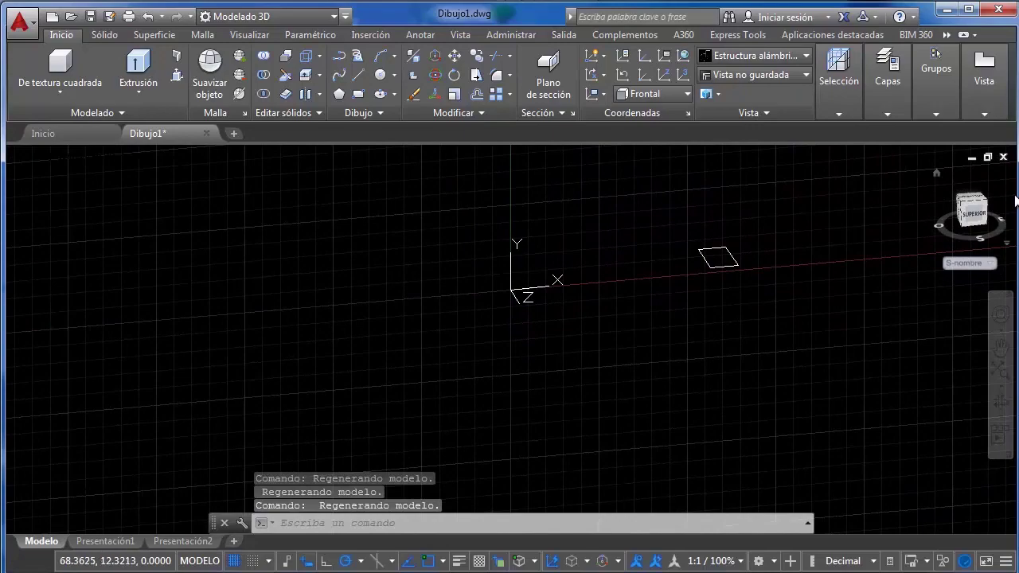
Restore the home view, then show the rectangle edge-on in the Superior view, rotated so the X axis runs horizontally
{"action": "left_click", "coordinate": [937, 173]}
{"action": "left_click", "coordinate": [983, 216]}
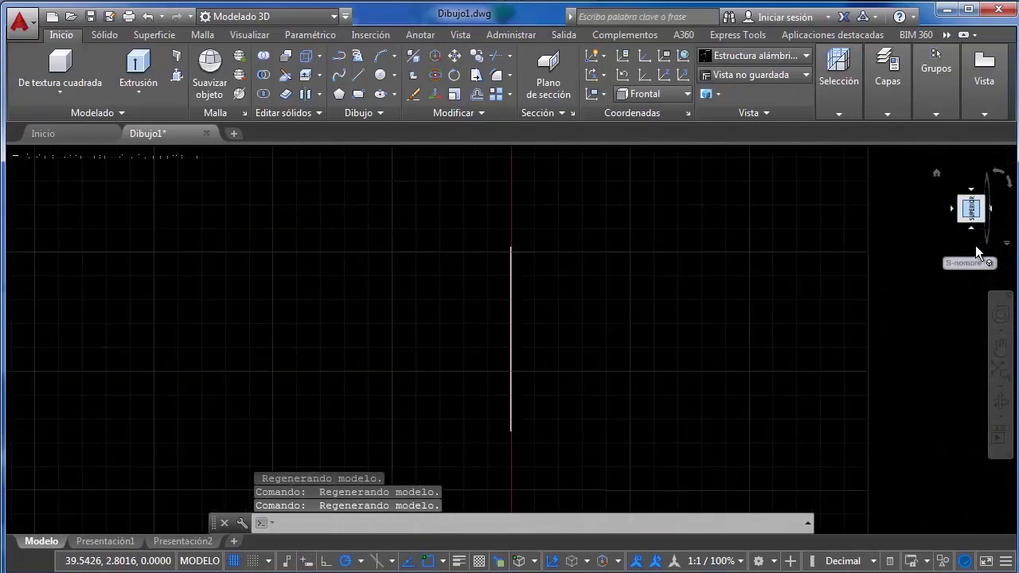
{"action": "left_click", "coordinate": [1005, 178]}
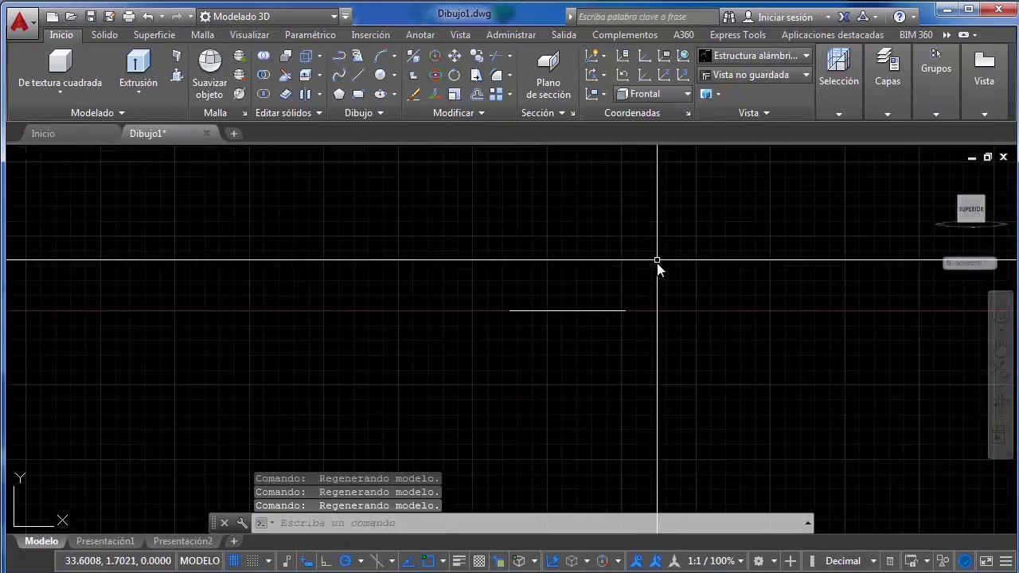
{"action": "scroll", "coordinate": [658, 268], "scroll_direction": "down", "scroll_amount": 4}
{"action": "middle_click_drag", "start_coordinate": [314, 243], "coordinate": [341, 255]}
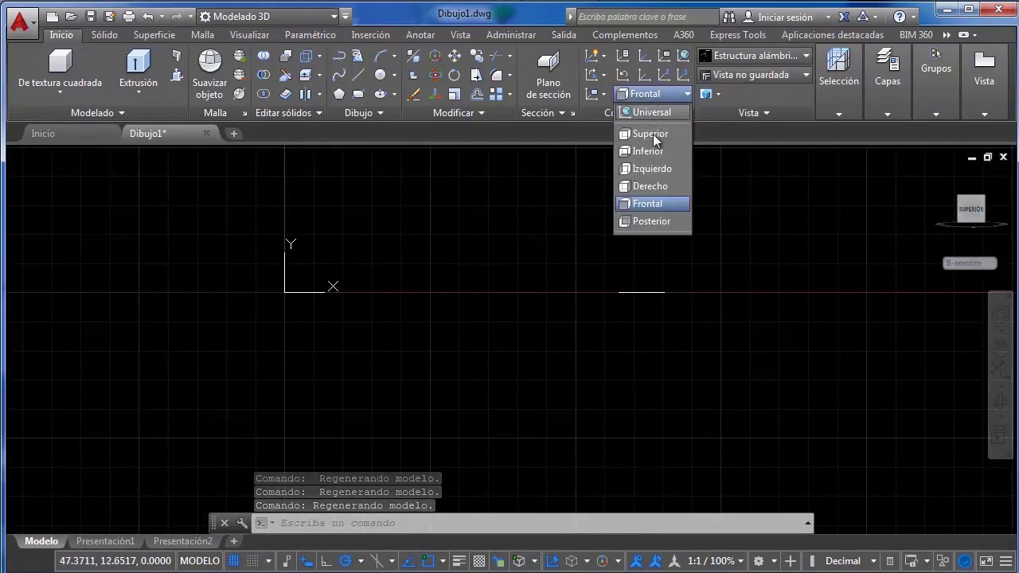
Set the coordinate system to Superior and then return it to Frontal
{"action": "left_click", "coordinate": [652, 134]}
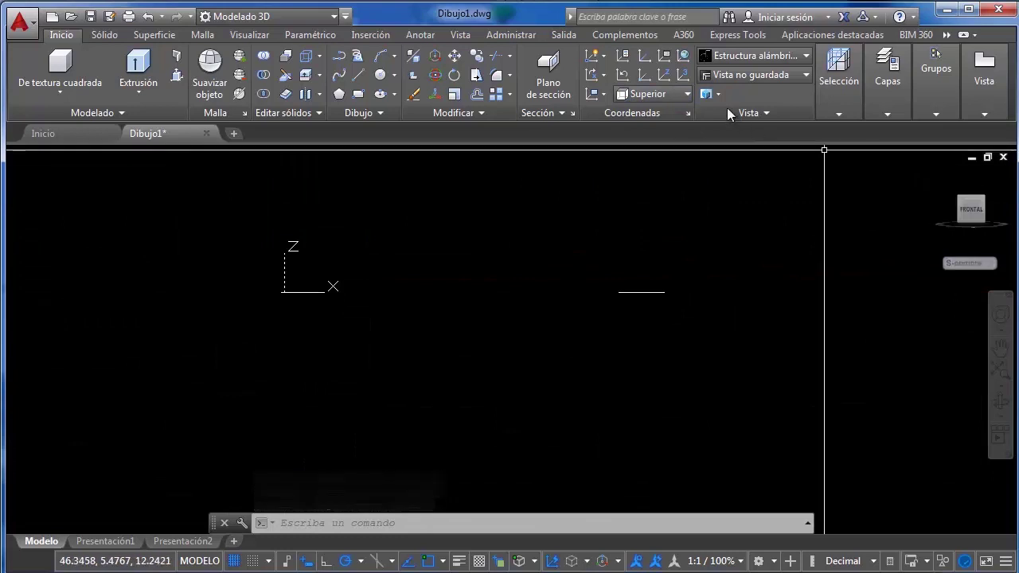
{"action": "left_click", "coordinate": [684, 99]}
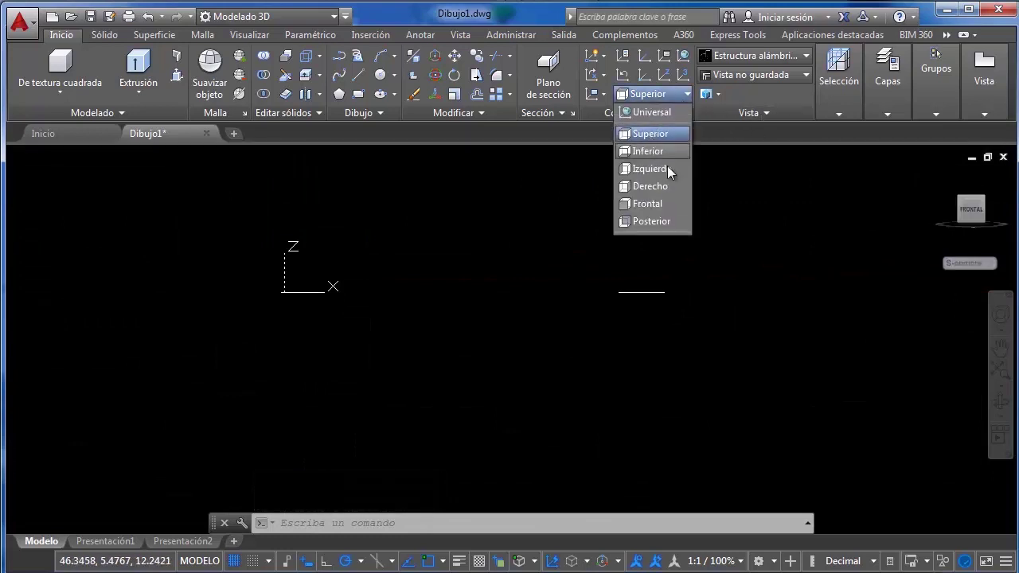
{"action": "left_click", "coordinate": [654, 204]}
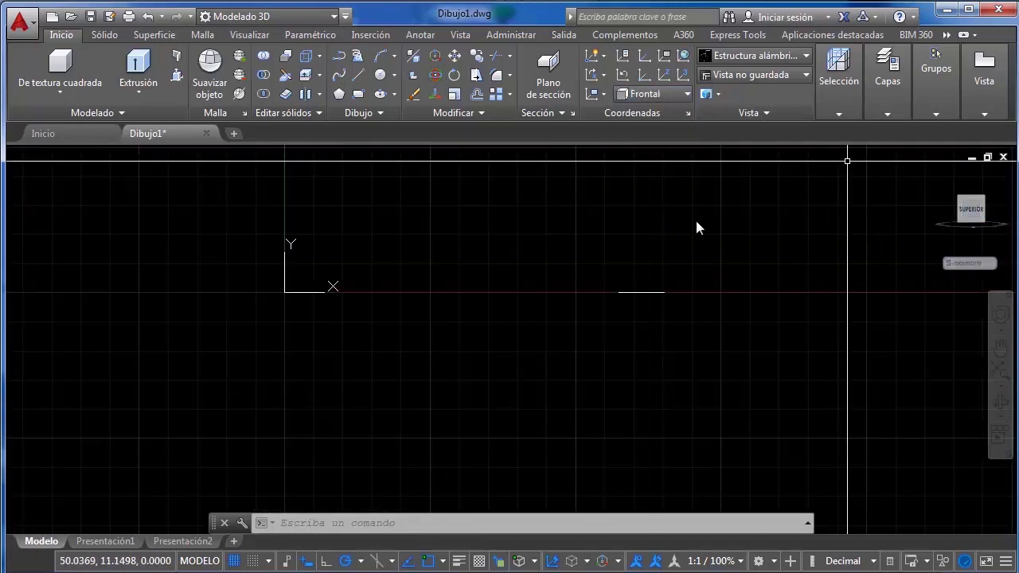
Select the edge-on rectangle, inspect it in orbited and Izquierda views, and return to the Superior view
{"action": "scroll", "coordinate": [671, 268], "scroll_direction": "up", "scroll_amount": 1}
{"action": "left_click", "coordinate": [688, 248]}
{"action": "left_click", "coordinate": [628, 319]}
{"action": "scroll", "coordinate": [649, 301], "scroll_direction": "up", "scroll_amount": 1}
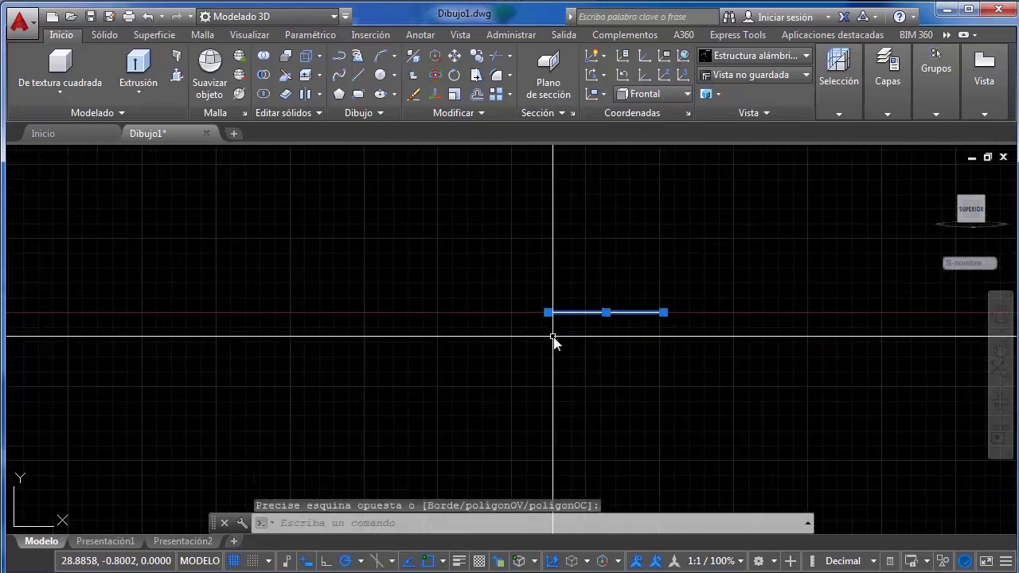
{"action": "scroll", "coordinate": [554, 336], "scroll_direction": "up", "scroll_amount": 1}
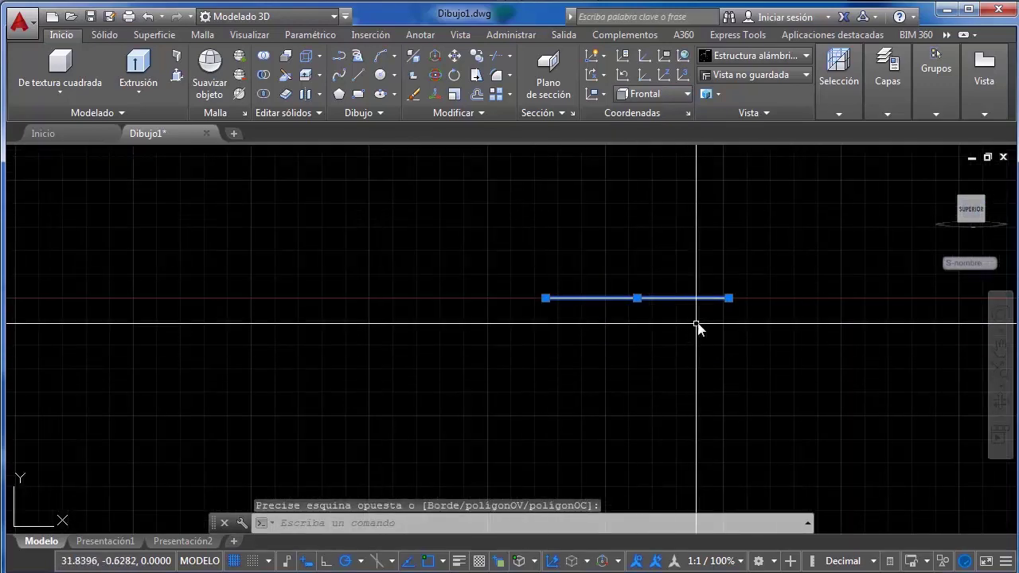
{"action": "middle_click_drag", "start_coordinate": [696, 327], "coordinate": [786, 229], "text": "shift"}
{"action": "left_click", "coordinate": [971, 221]}
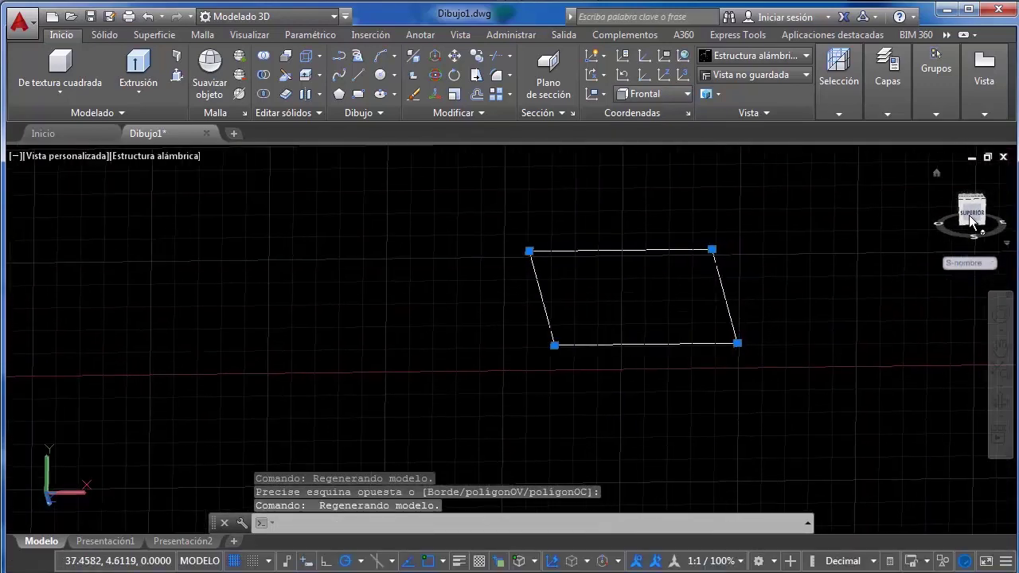
{"action": "left_click", "coordinate": [991, 209]}
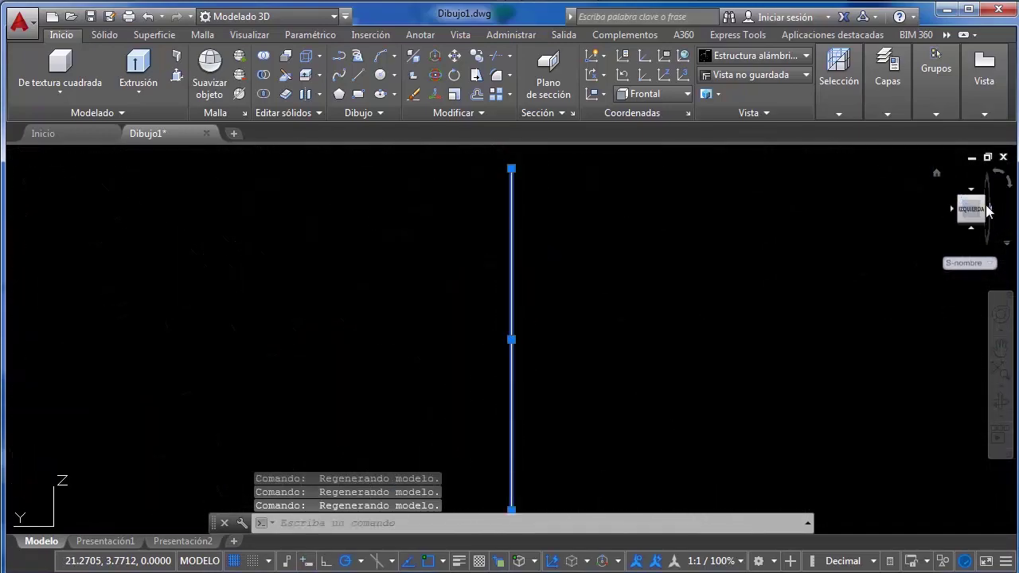
{"action": "left_click", "coordinate": [975, 198]}
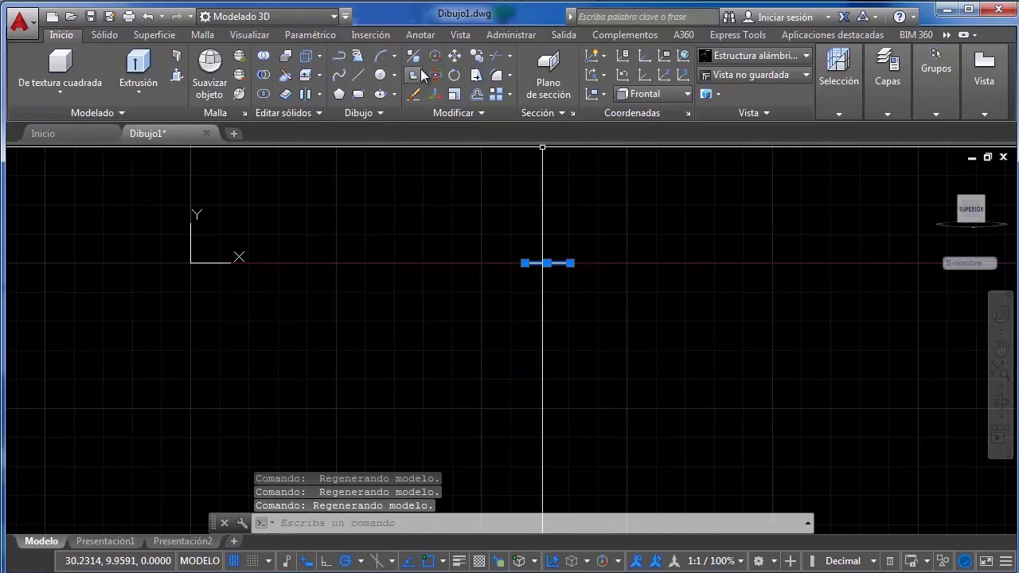
Move the selected rectangle about 7.43 units upward along the vertical Y axis
{"action": "left_click", "coordinate": [454, 55]}
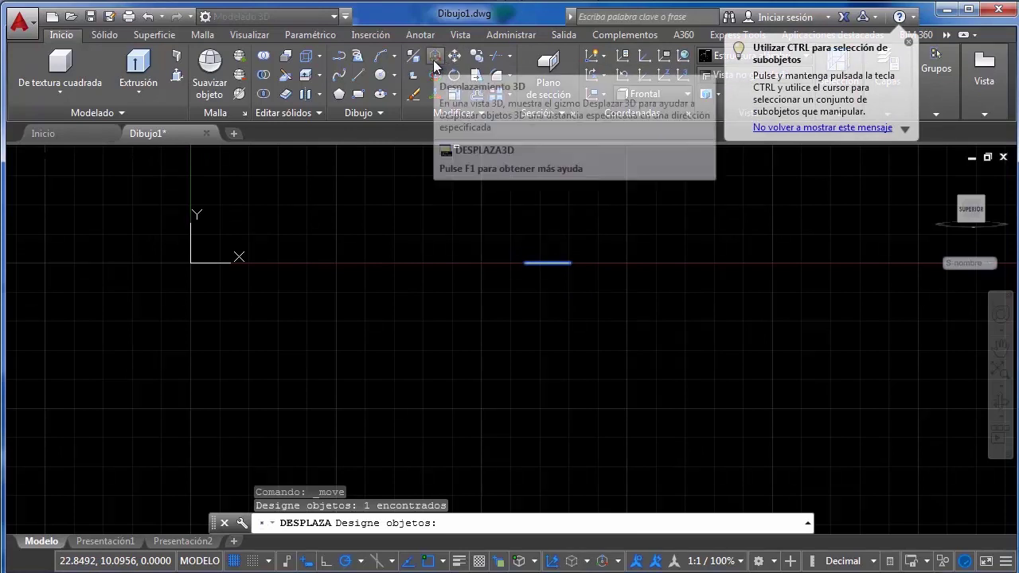
{"action": "key", "text": "Return"}
{"action": "left_click", "coordinate": [570, 263]}
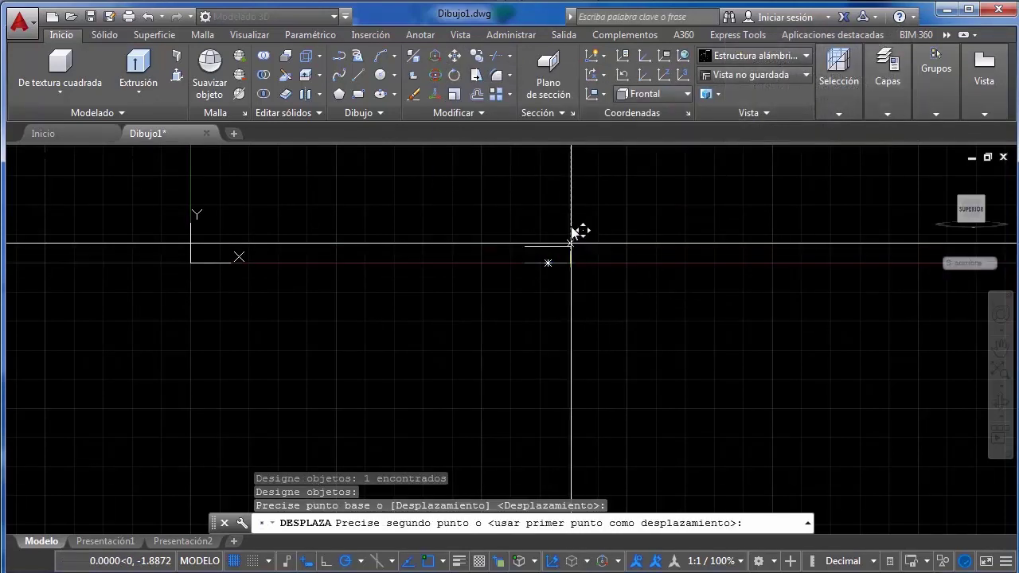
{"action": "left_click", "coordinate": [570, 177]}
Show the drawing in an orbited 3D view and set the coordinate system to Superior
{"action": "mouse_move", "coordinate": [570, 208]}
{"action": "middle_mouse_down"}
{"action": "mouse_move", "coordinate": [603, 273]}
{"action": "mouse_move", "coordinate": [653, 293]}
{"action": "mouse_move", "coordinate": [638, 154]}
{"action": "middle_mouse_up"}
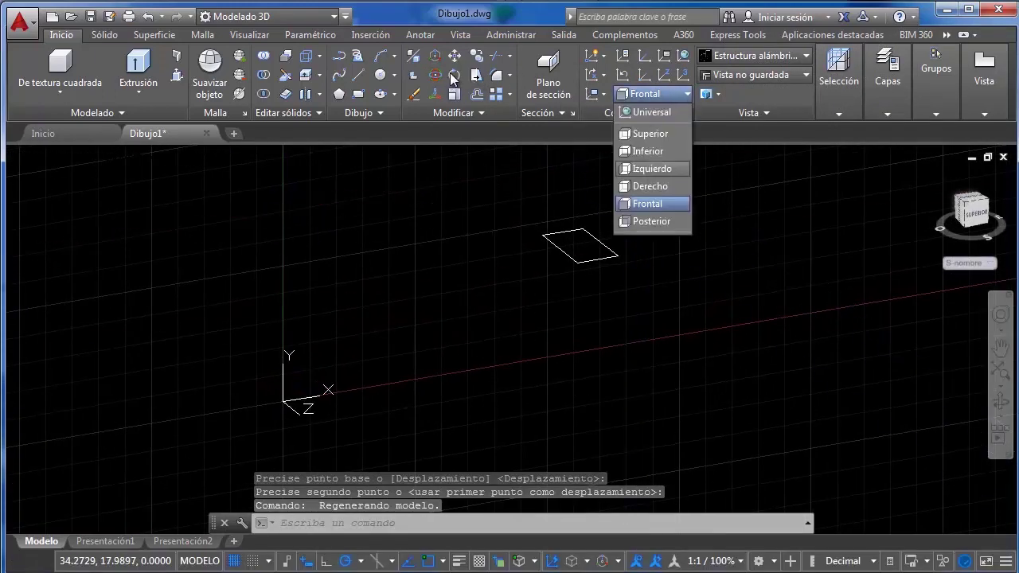
{"action": "left_click", "coordinate": [661, 134]}
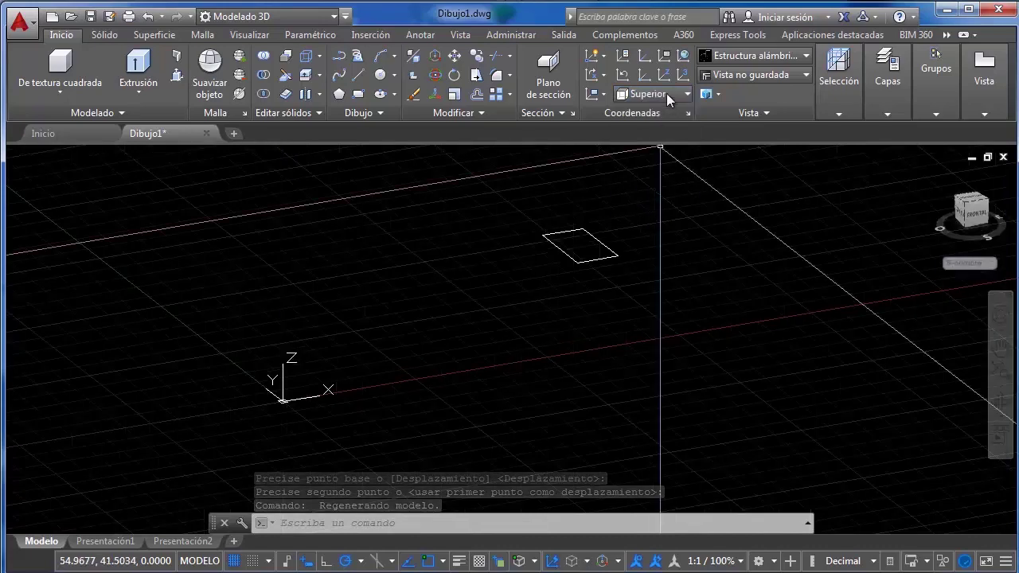
{"action": "middle_click_drag", "start_coordinate": [673, 332], "coordinate": [638, 284], "text": "shift"}
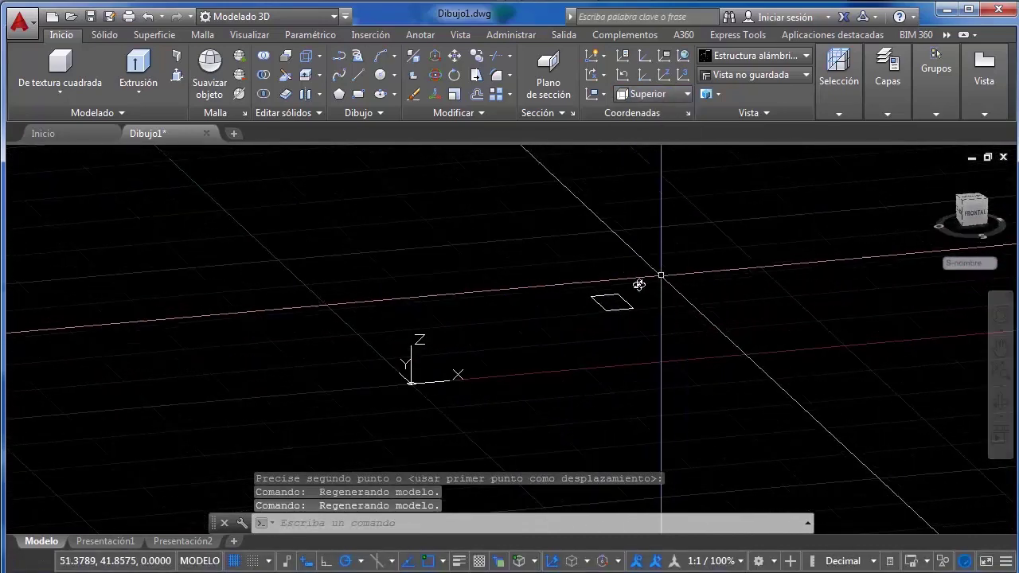
Display the properties of the raised rectangle with the PROP command
{"action": "type", "text": "PROp"}
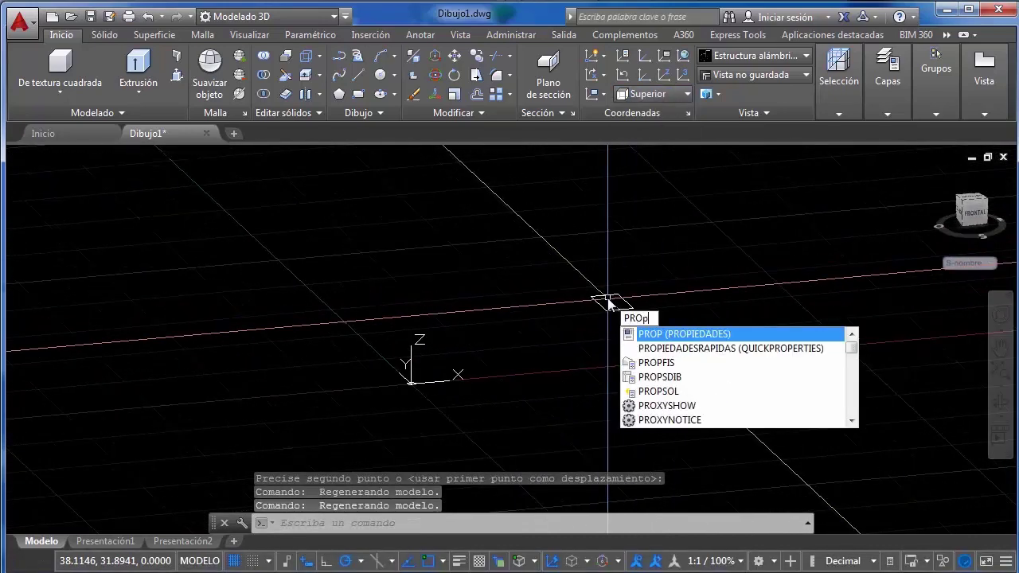
{"action": "key", "text": "Return"}
{"action": "left_click", "coordinate": [619, 320]}
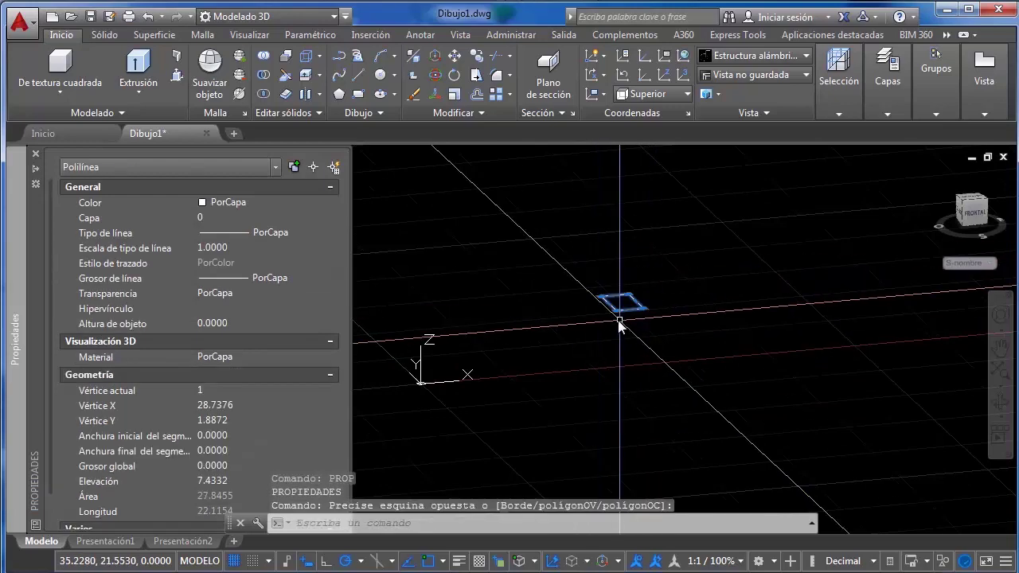
Set the rectangle's elevation to 0, then raise it back above the XY plane
{"action": "scroll", "coordinate": [167, 423], "scroll_direction": "down", "scroll_amount": 2}
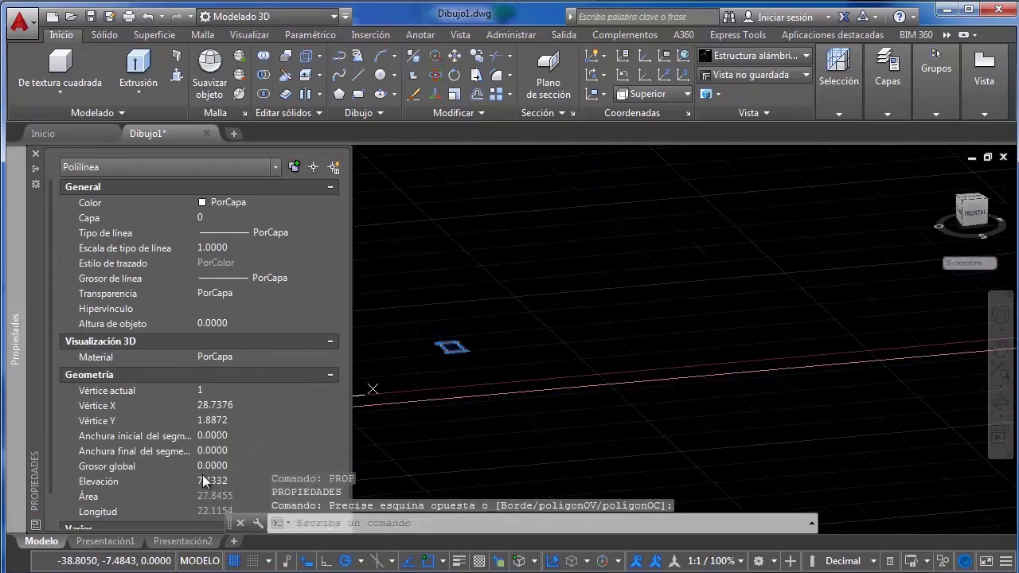
{"action": "scroll", "coordinate": [532, 358], "scroll_direction": "down", "scroll_amount": 2}
{"action": "scroll", "coordinate": [404, 384], "scroll_direction": "up", "scroll_amount": 2}
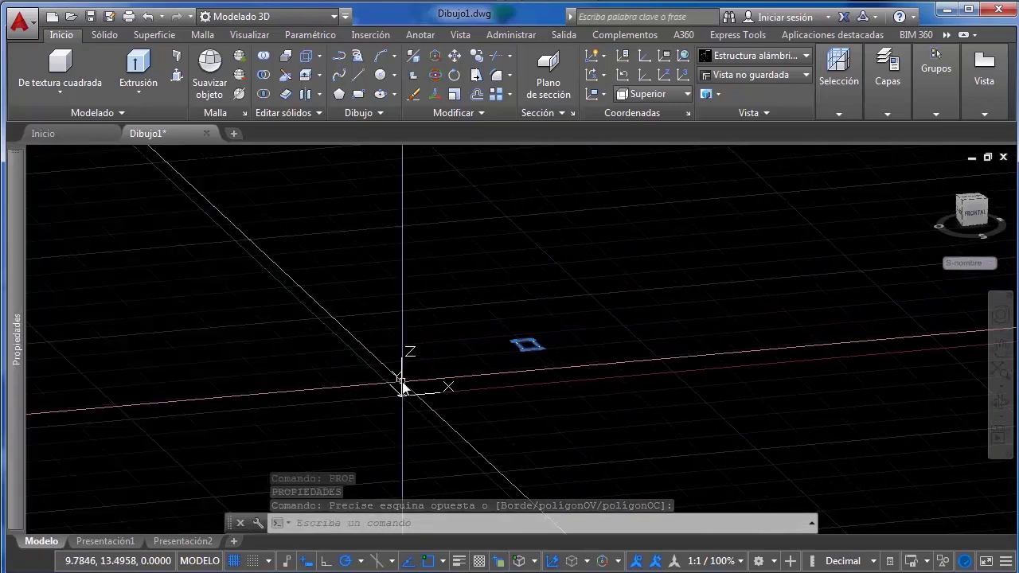
{"action": "scroll", "coordinate": [406, 382], "scroll_direction": "up", "scroll_amount": 2}
{"action": "scroll", "coordinate": [606, 332], "scroll_direction": "down", "scroll_amount": 2}
{"action": "mouse_move", "coordinate": [17, 368]}
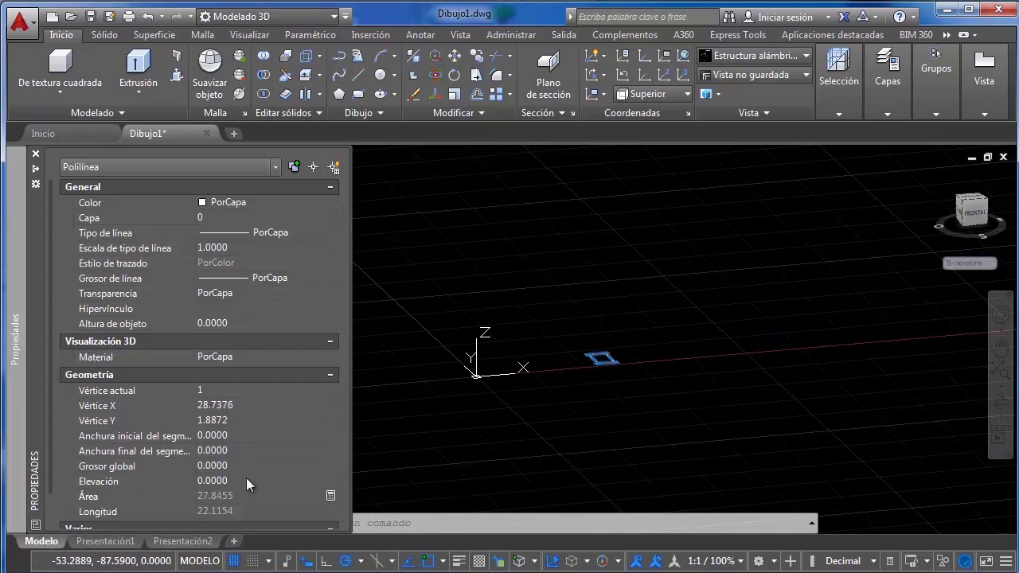
{"action": "scroll", "coordinate": [600, 368], "scroll_direction": "up", "scroll_amount": 2}
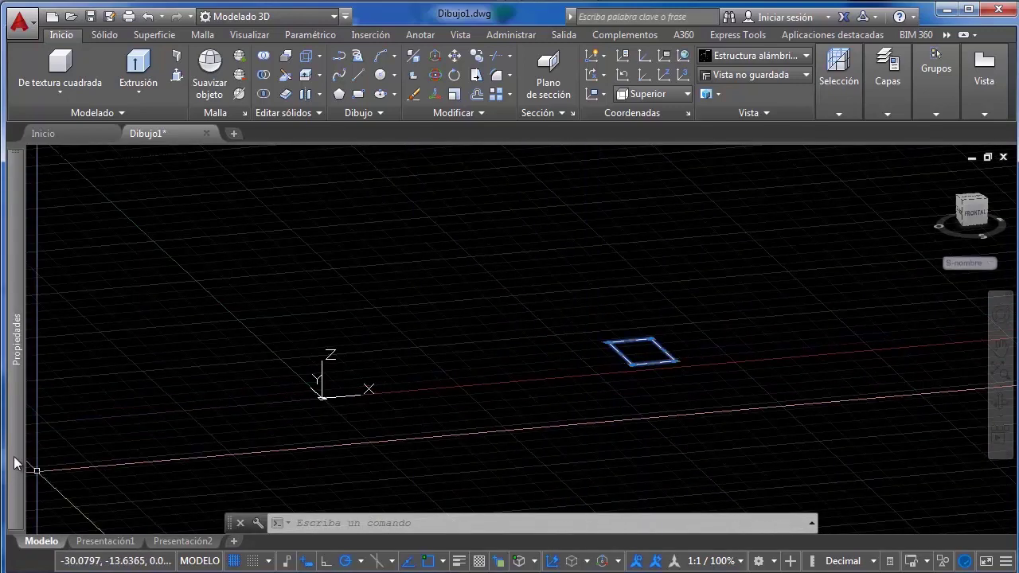
{"action": "mouse_move", "coordinate": [15, 462]}
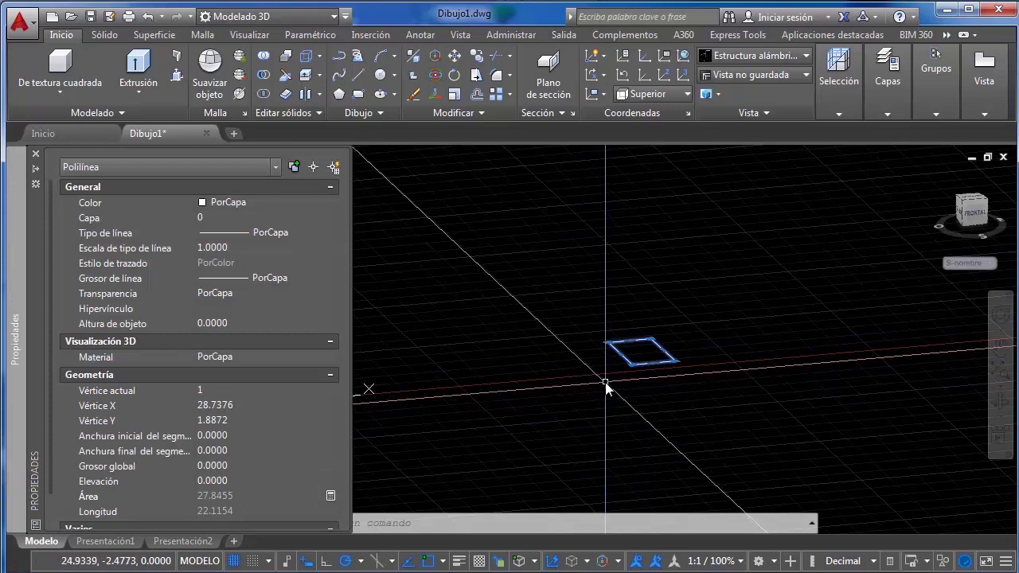
{"action": "scroll", "coordinate": [629, 339], "scroll_direction": "down", "scroll_amount": 3}
{"action": "middle_click_drag", "start_coordinate": [658, 354], "coordinate": [597, 378], "text": "shift"}
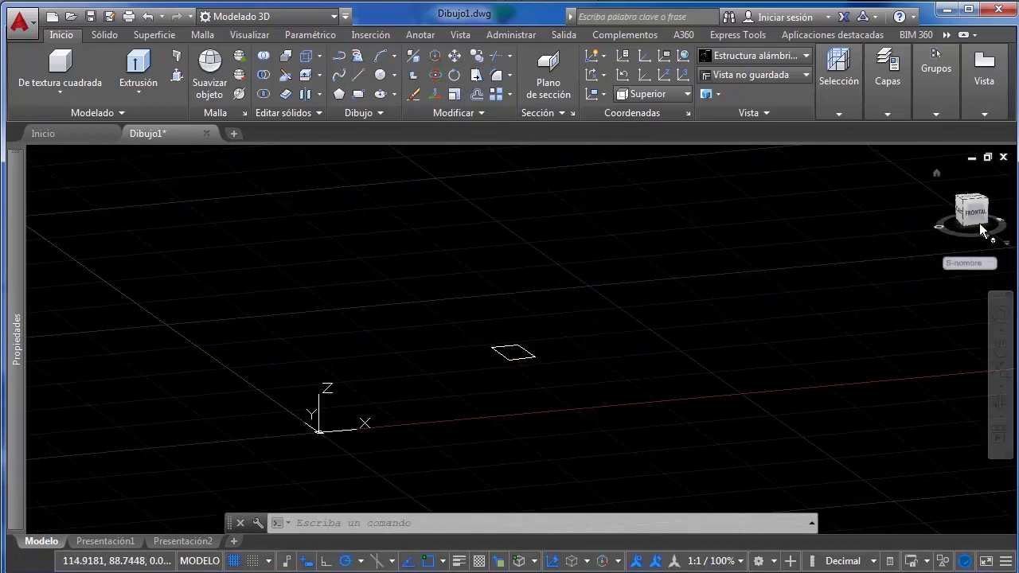
Move the rectangle along the X axis with the 3D Move gizmo
{"action": "left_click", "coordinate": [488, 400]}
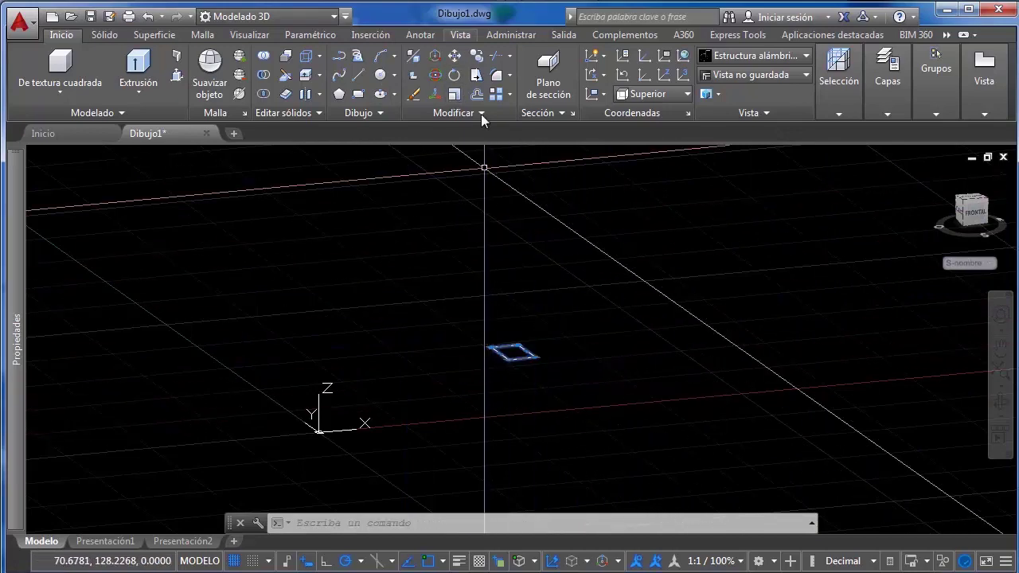
{"action": "scroll", "coordinate": [569, 316], "scroll_direction": "up", "scroll_amount": 2}
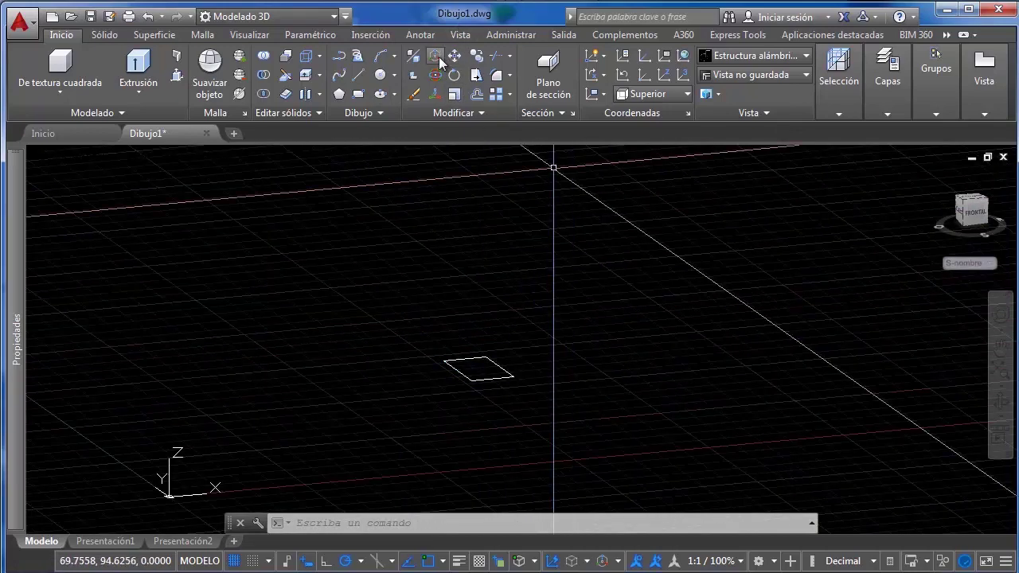
{"action": "middle_click_drag", "start_coordinate": [495, 336], "coordinate": [530, 311]}
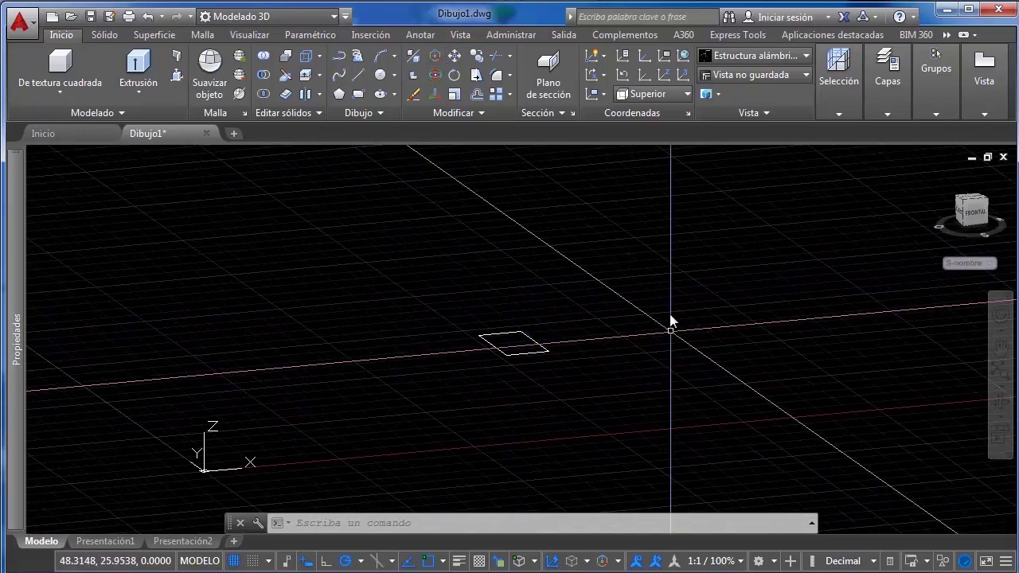
{"action": "left_click", "coordinate": [671, 328]}
{"action": "left_click", "coordinate": [518, 402]}
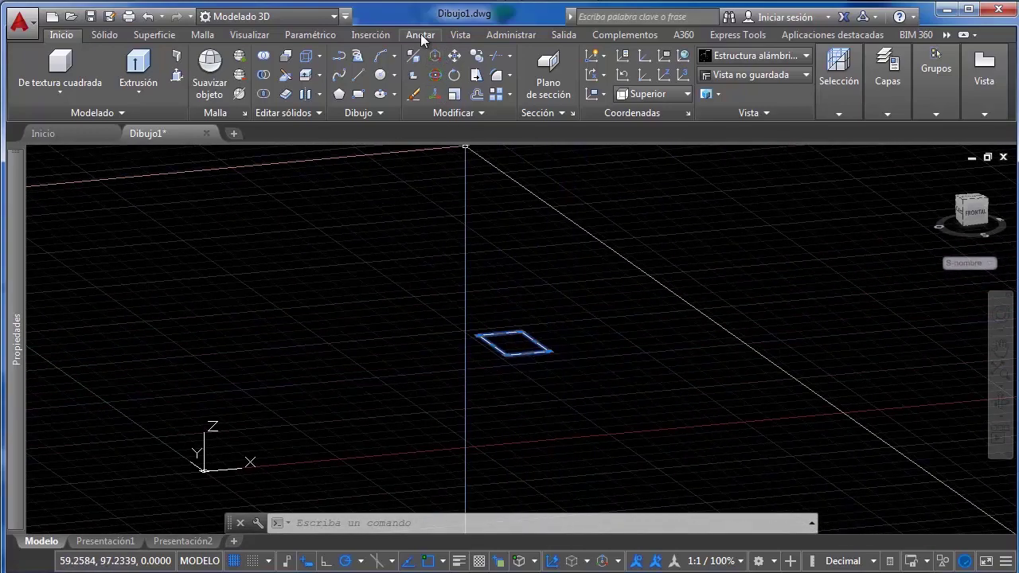
{"action": "left_click", "coordinate": [433, 57]}
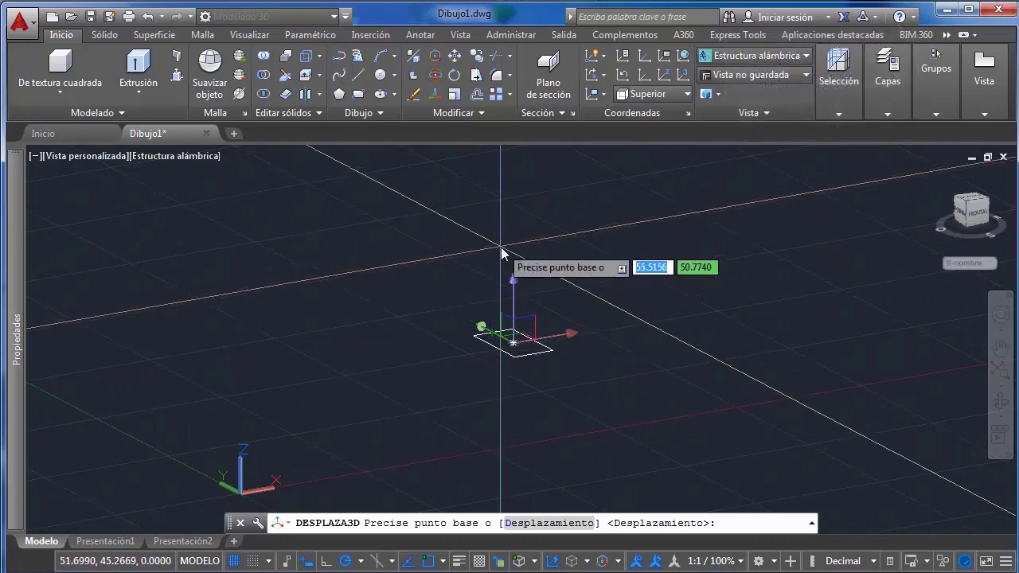
{"action": "scroll", "coordinate": [547, 327], "scroll_direction": "up", "scroll_amount": 2}
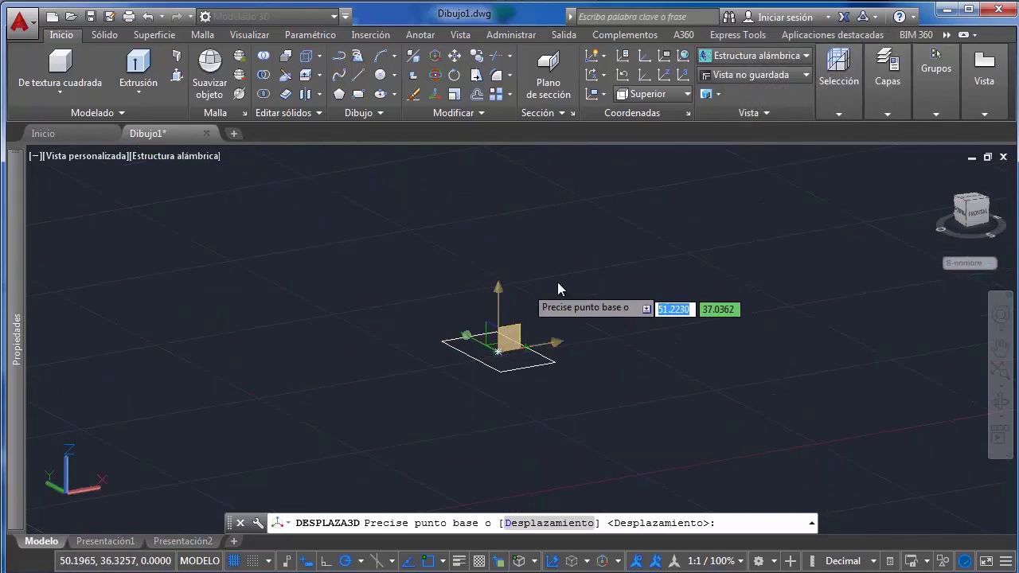
{"action": "left_click", "coordinate": [547, 348]}
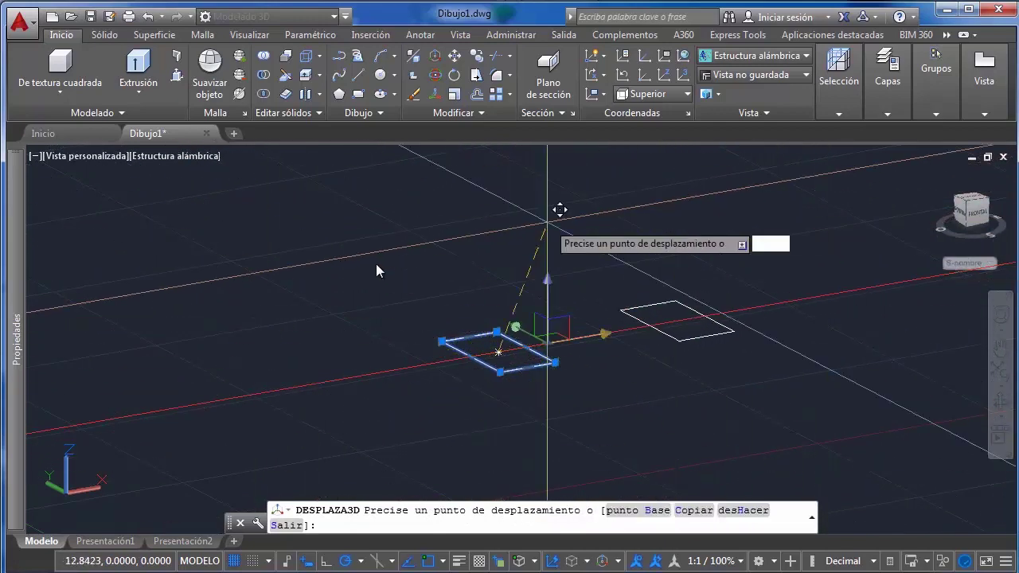
{"action": "middle_click_drag", "start_coordinate": [603, 331], "coordinate": [597, 165], "text": "shift"}
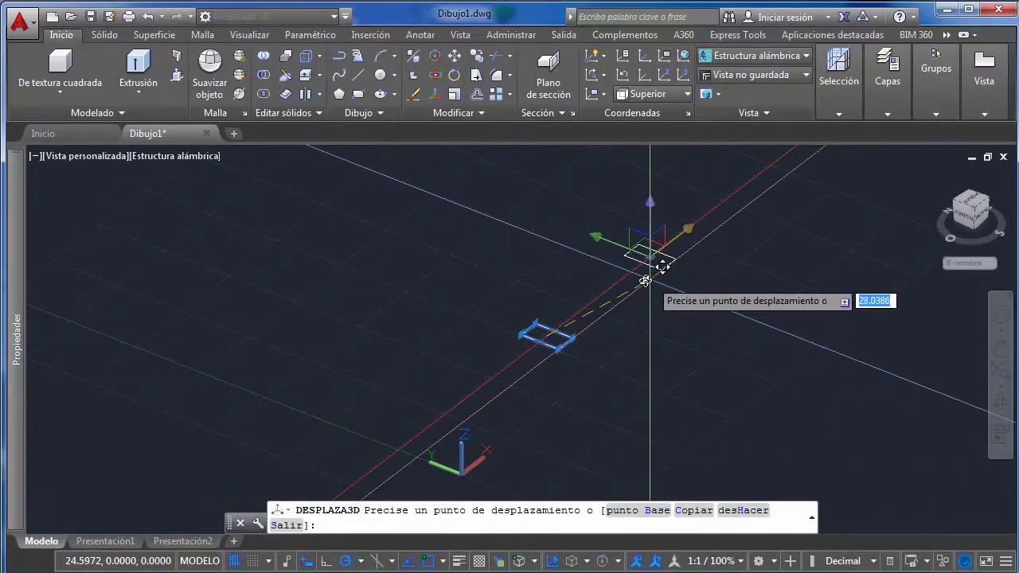
{"action": "middle_click_drag", "start_coordinate": [485, 423], "coordinate": [473, 359], "text": "shift"}
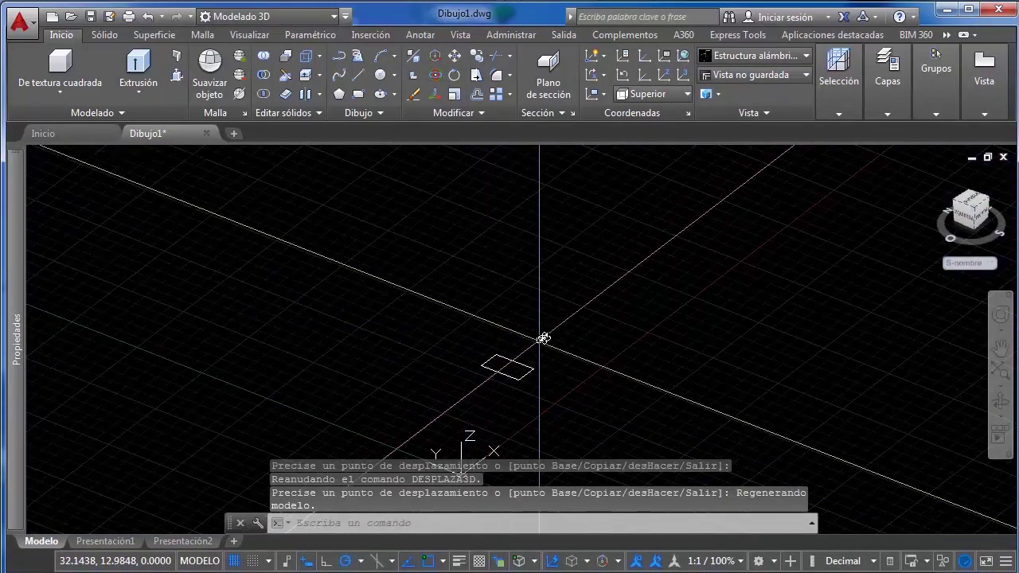
{"action": "key", "text": "Escape"}
Shift the rectangle along the Y axis with 3D Move, constraining the displacement to the green axis
{"action": "left_click", "coordinate": [489, 382]}
{"action": "key", "text": "Return"}
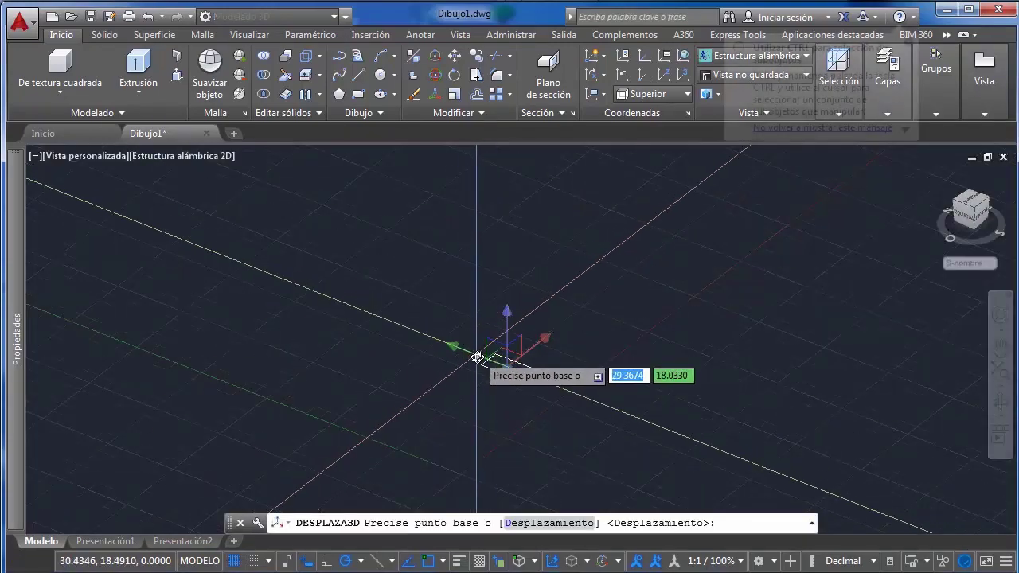
{"action": "left_click", "coordinate": [487, 359]}
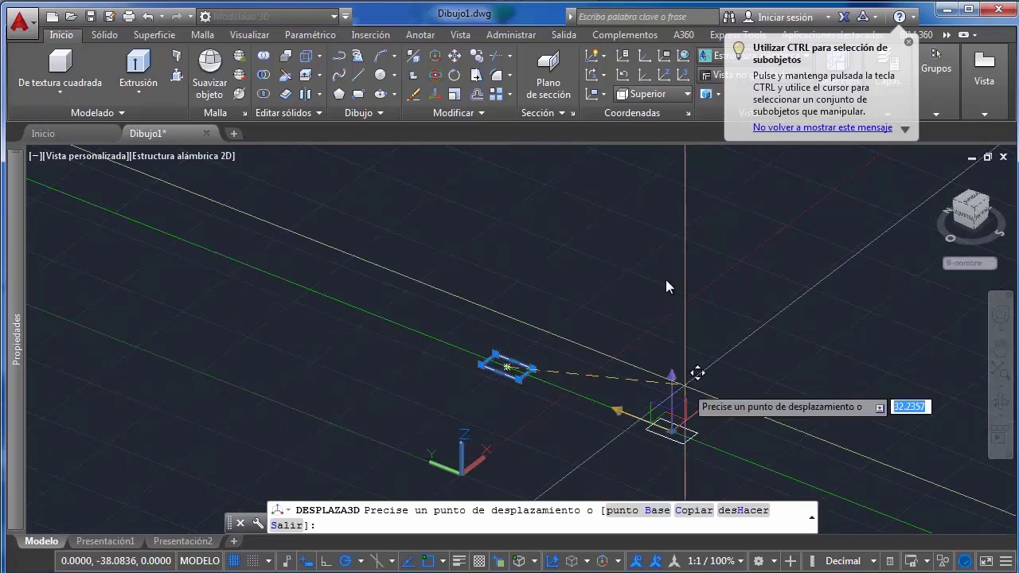
{"action": "left_click", "coordinate": [424, 398]}
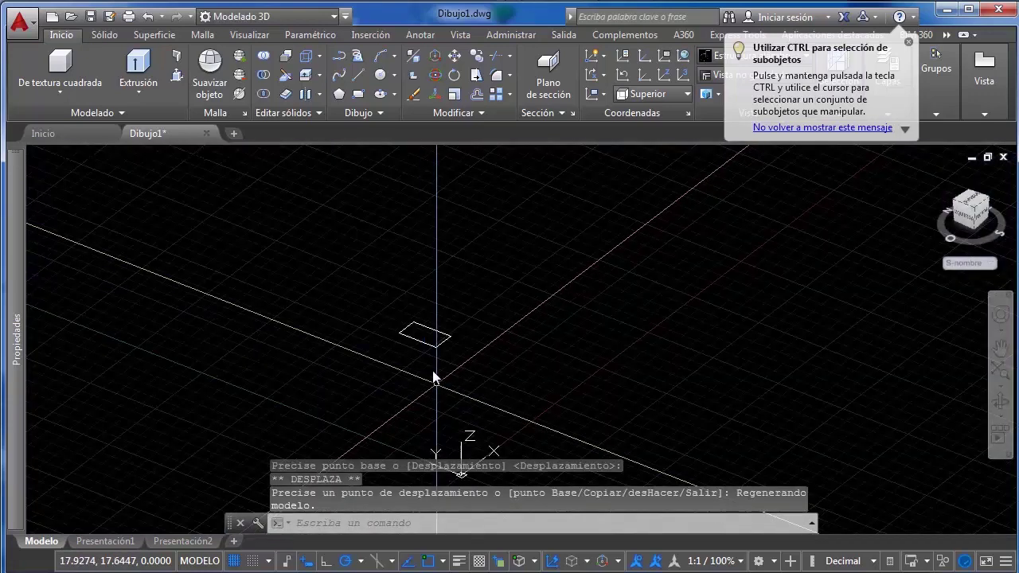
Lower the rectangle along the Z axis with 3D Move, constraining the displacement to the blue axis
{"action": "key", "text": "Return"}
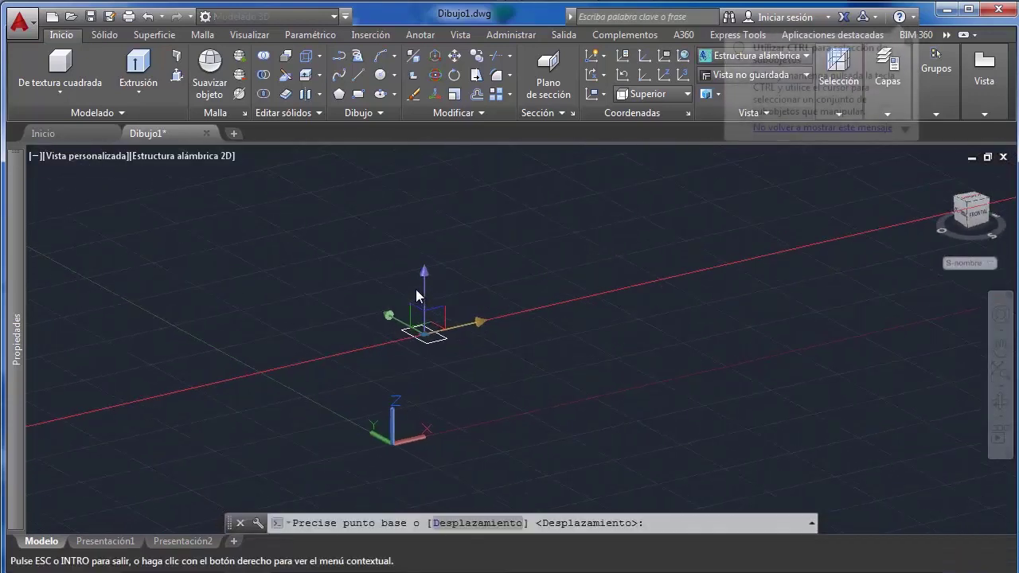
{"action": "left_click", "coordinate": [425, 273]}
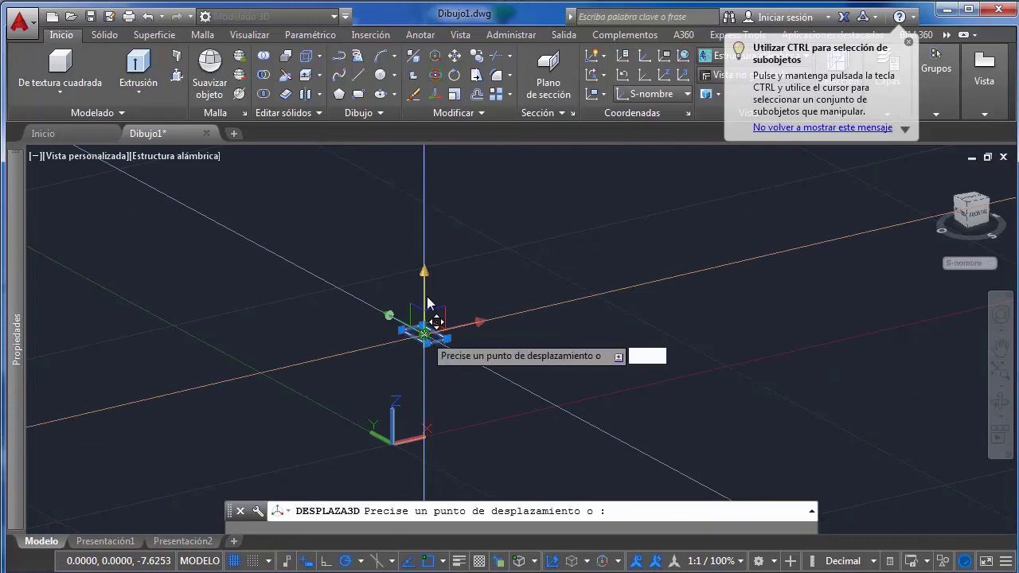
{"action": "left_click", "coordinate": [434, 379]}
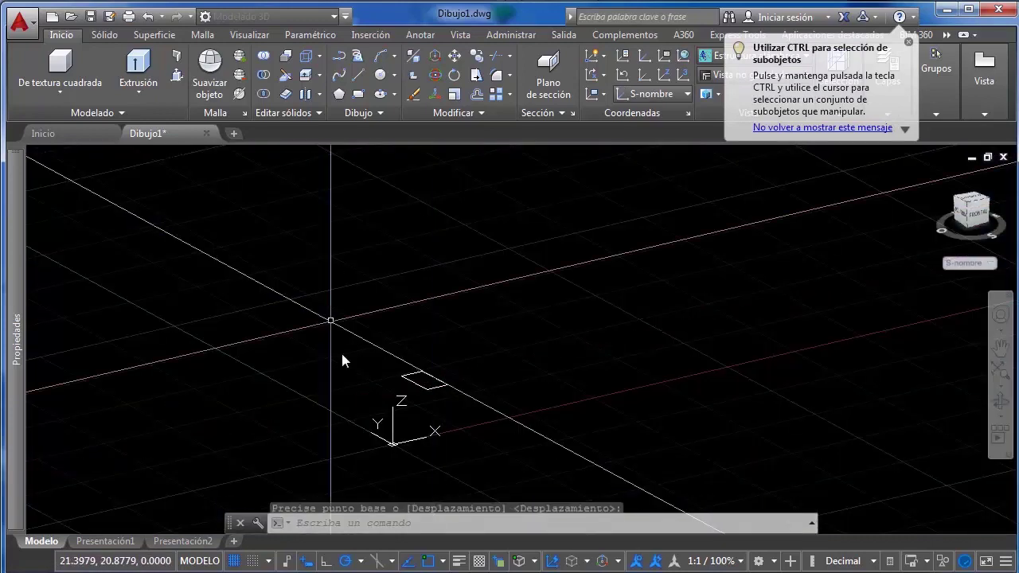
{"action": "left_click", "coordinate": [453, 352]}
{"action": "left_click", "coordinate": [422, 407]}
{"action": "key", "text": "Return"}
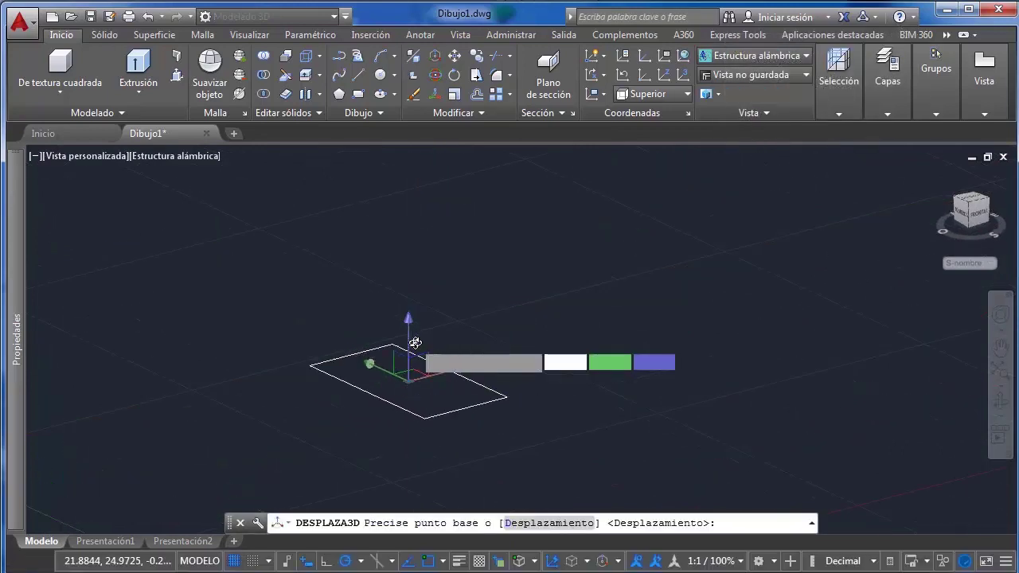
{"action": "scroll", "coordinate": [438, 394], "scroll_direction": "up", "scroll_amount": 2}
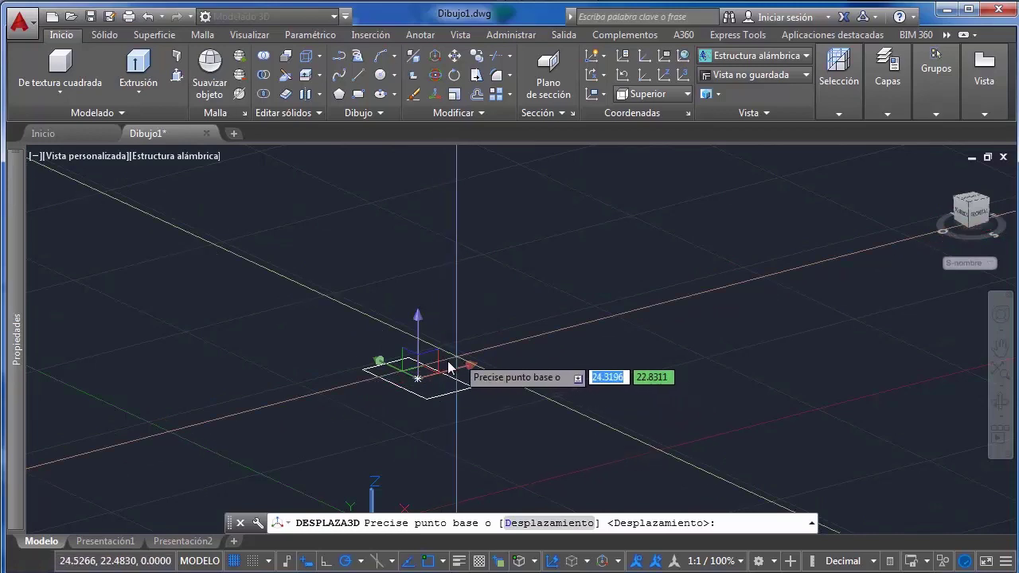
{"action": "key", "text": "Escape"}
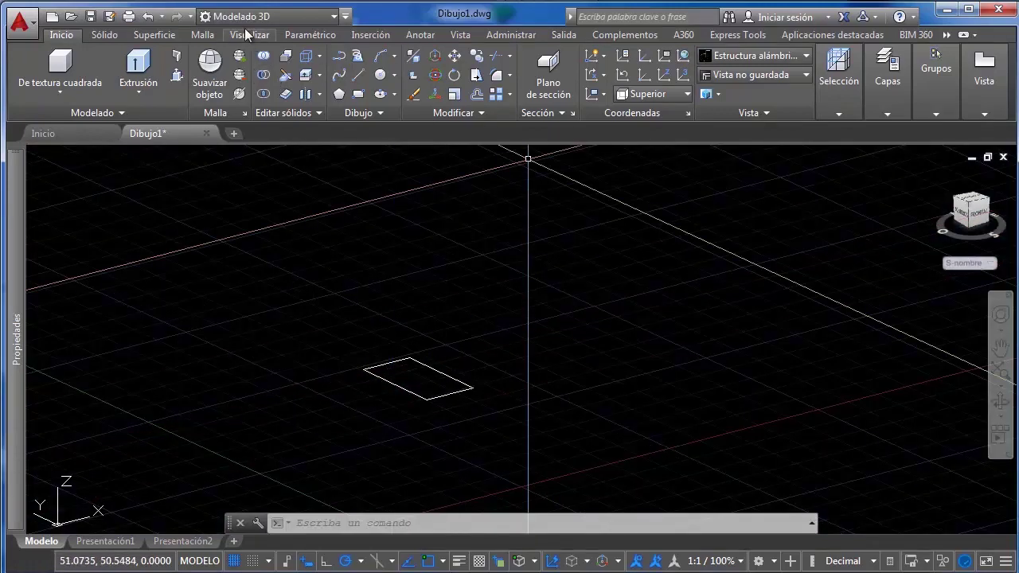
Split the model space into two vertical viewports and set one of them to the Frontal view
{"action": "left_click", "coordinate": [246, 34]}
{"action": "left_click", "coordinate": [290, 94]}
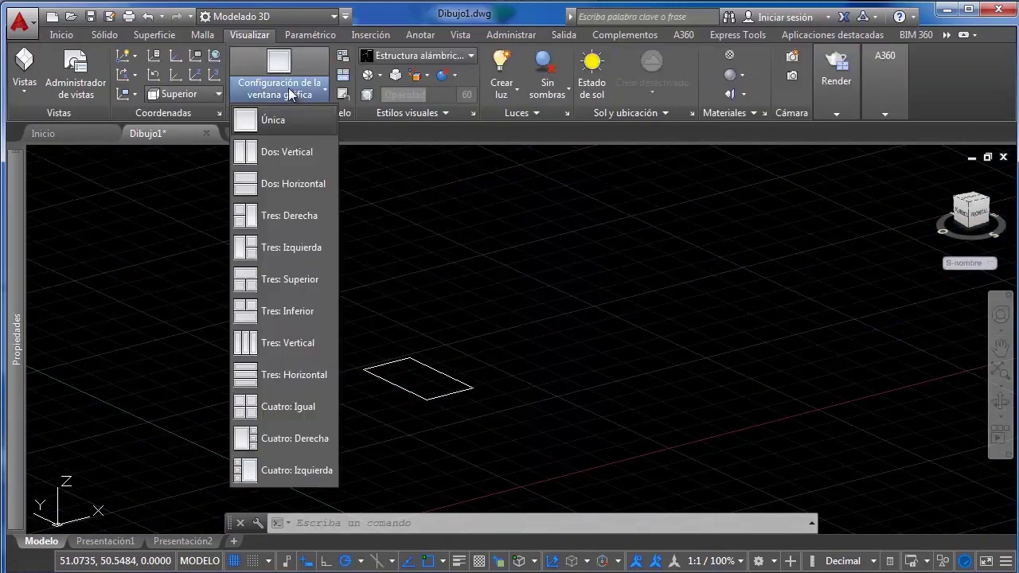
{"action": "left_click", "coordinate": [270, 151]}
{"action": "left_click", "coordinate": [71, 157]}
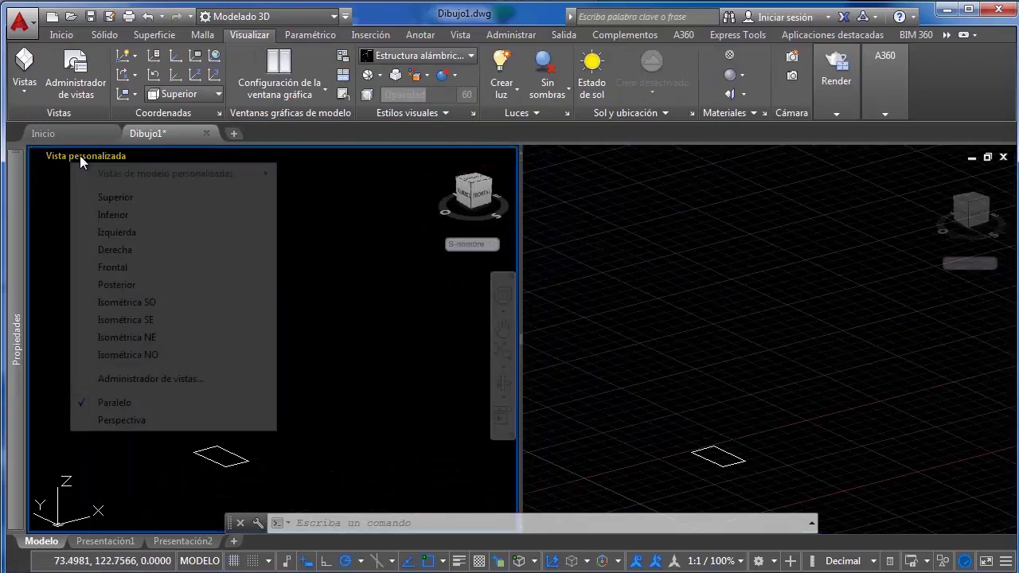
{"action": "left_click", "coordinate": [133, 270]}
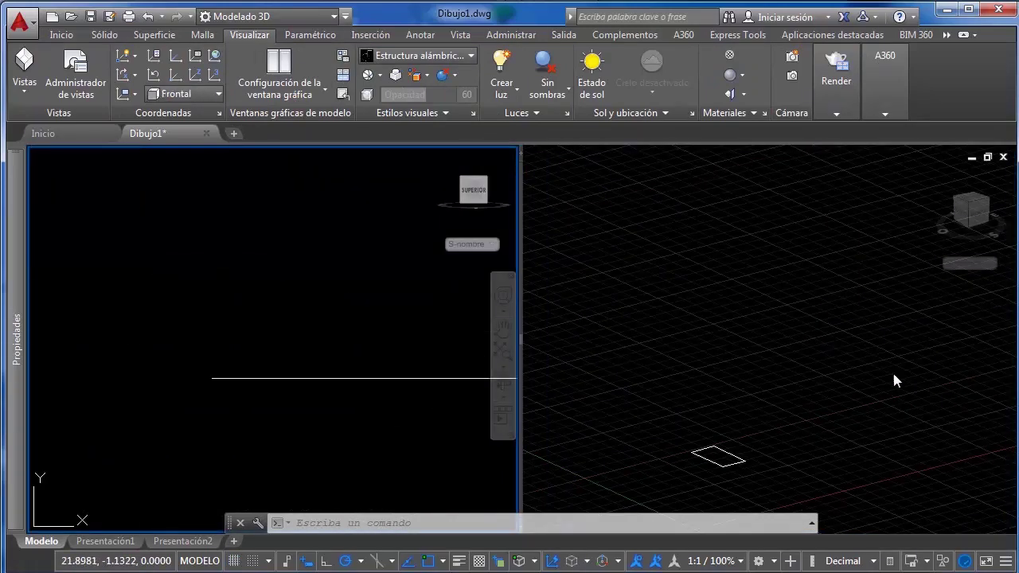
In the custom 3D viewport, move the rectangle within the XZ plane using the 3D Move gizmo's plane handle
{"action": "left_click", "coordinate": [828, 373]}
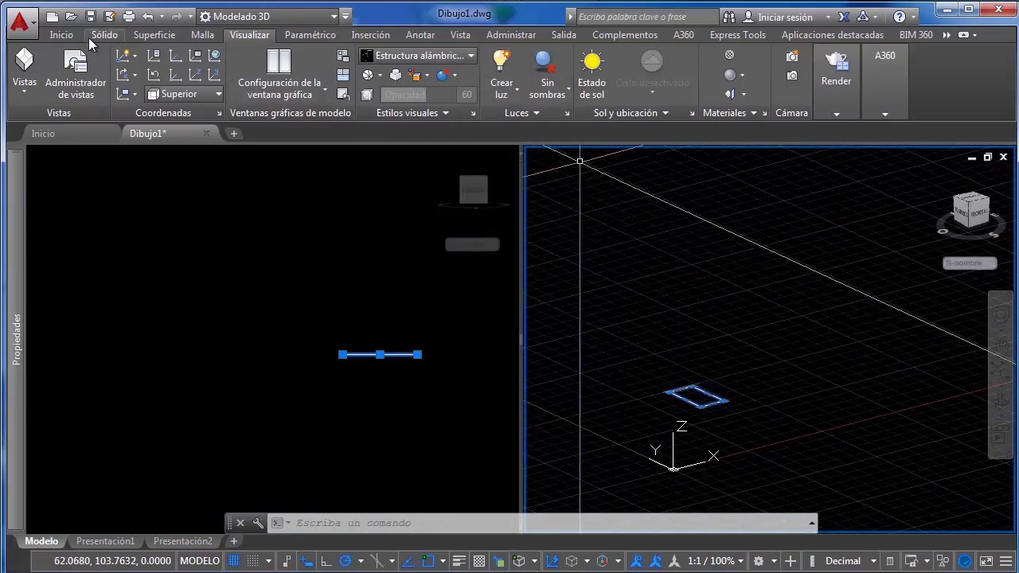
{"action": "left_click", "coordinate": [63, 35]}
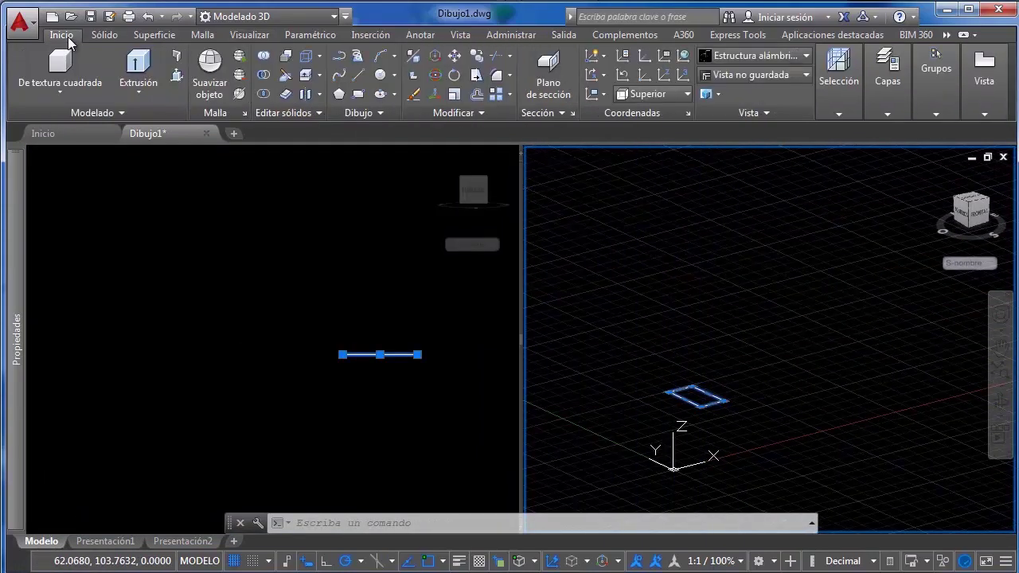
{"action": "left_click", "coordinate": [436, 56]}
{"action": "left_click", "coordinate": [697, 400]}
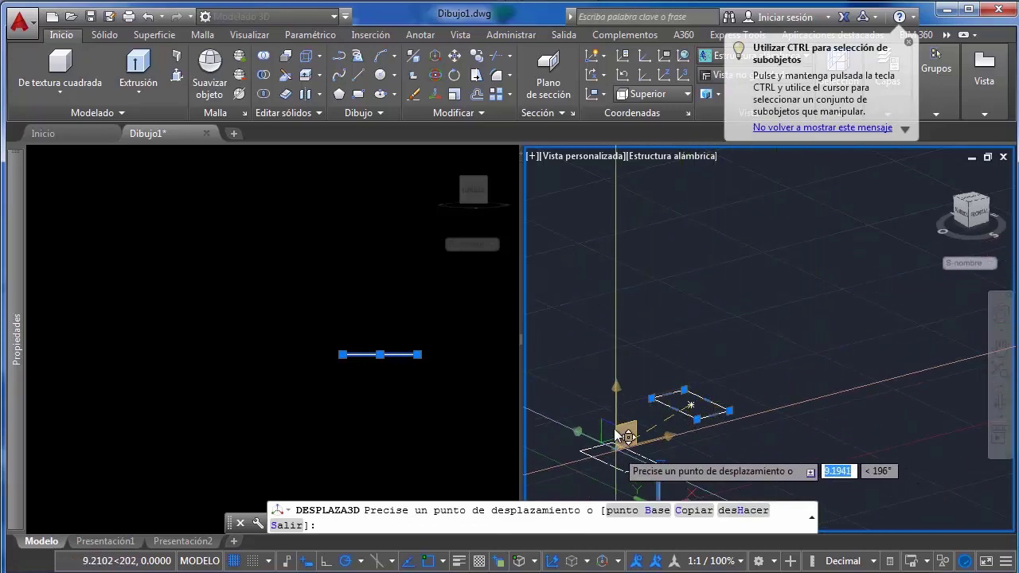
{"action": "left_click", "coordinate": [711, 372]}
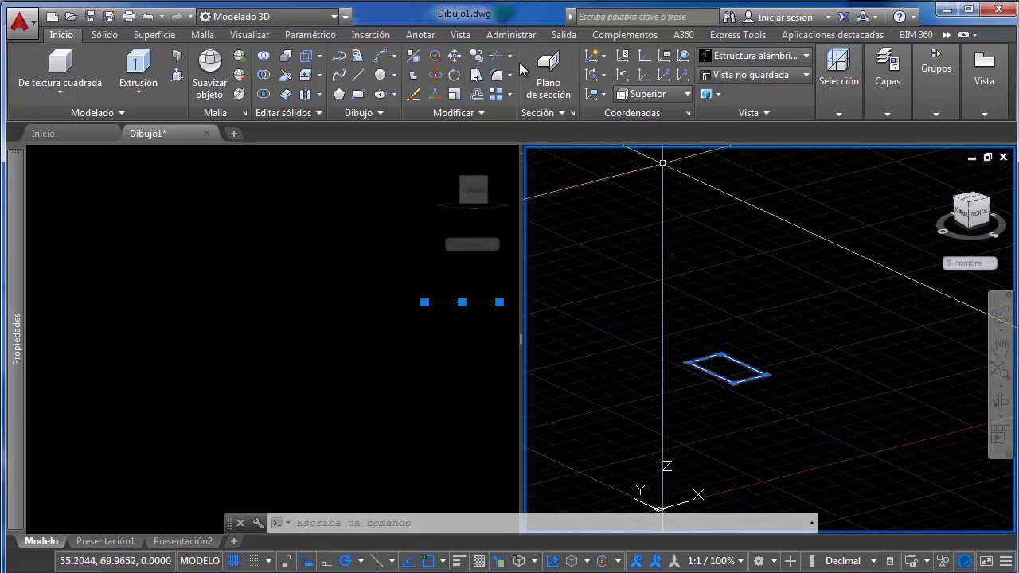
Move the rectangle within the YZ plane using the 3D Move gizmo's plane handle
{"action": "key", "text": "space"}
{"action": "left_click", "coordinate": [714, 343]}
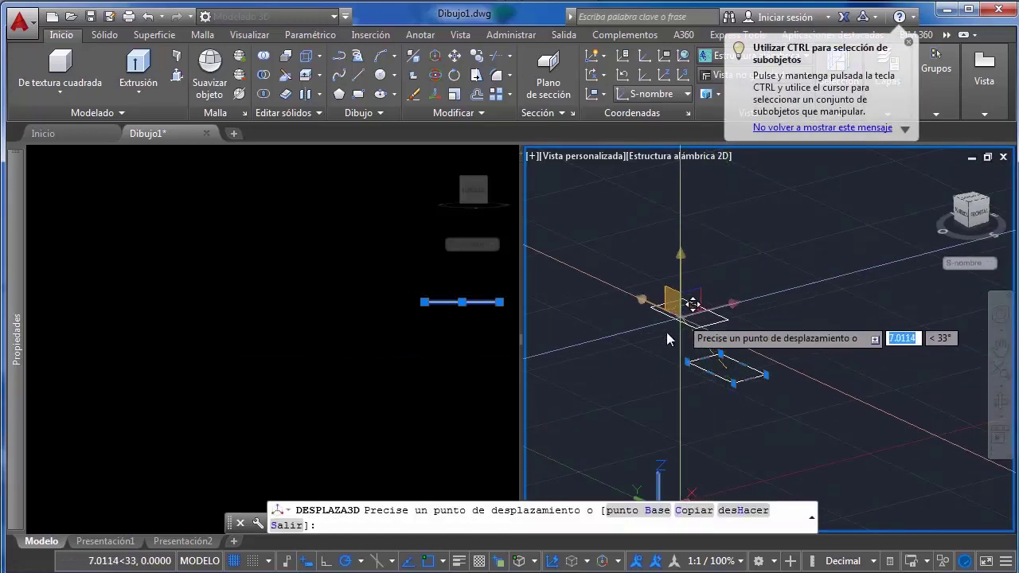
{"action": "left_click", "coordinate": [700, 344]}
{"action": "left_click", "coordinate": [696, 381]}
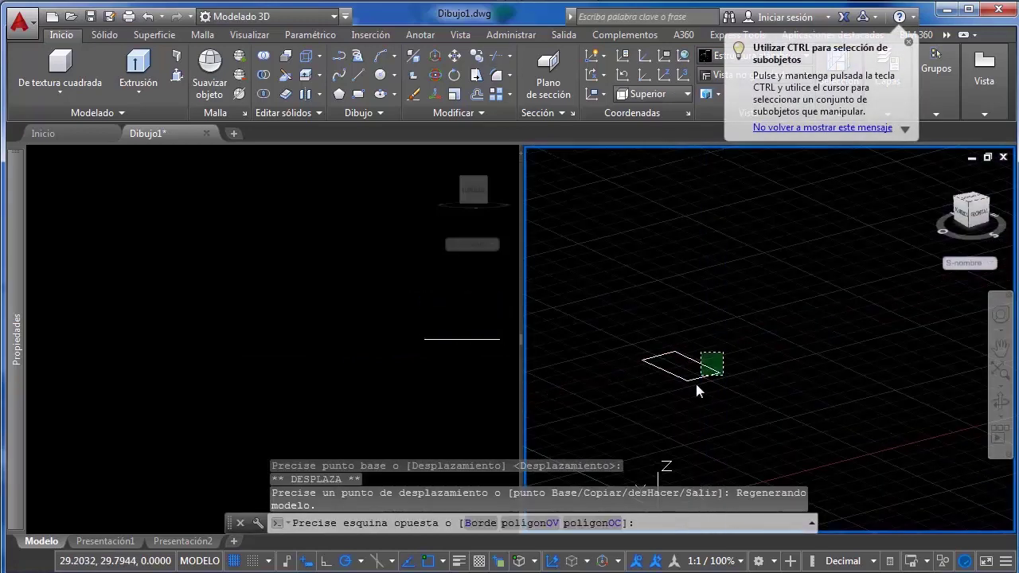
{"action": "key", "text": "space"}
{"action": "key", "text": "Escape"}
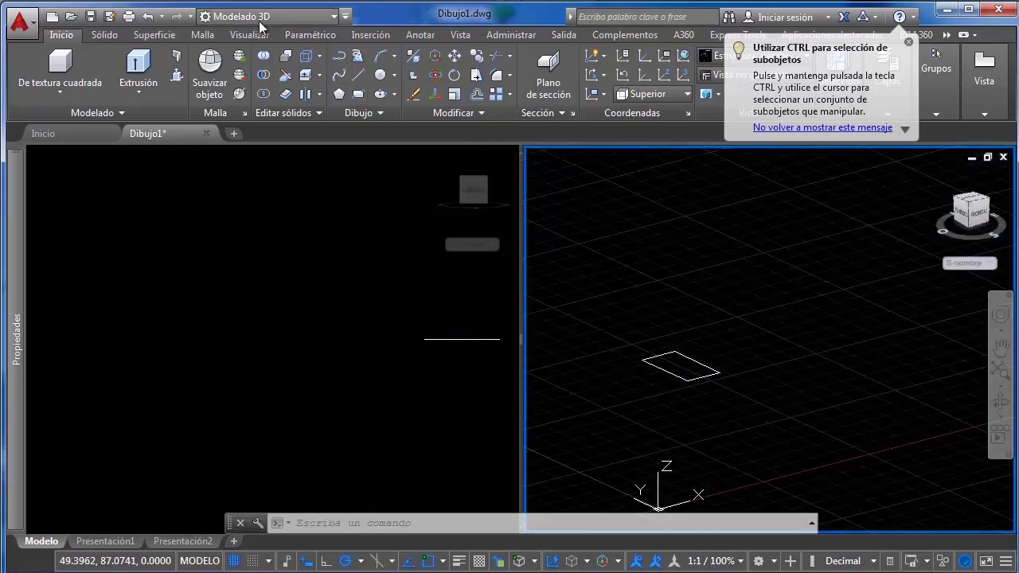
Restore the single viewport configuration, keeping the custom 3D view
{"action": "left_click", "coordinate": [249, 35]}
{"action": "left_click", "coordinate": [281, 86]}
{"action": "left_click", "coordinate": [273, 154]}
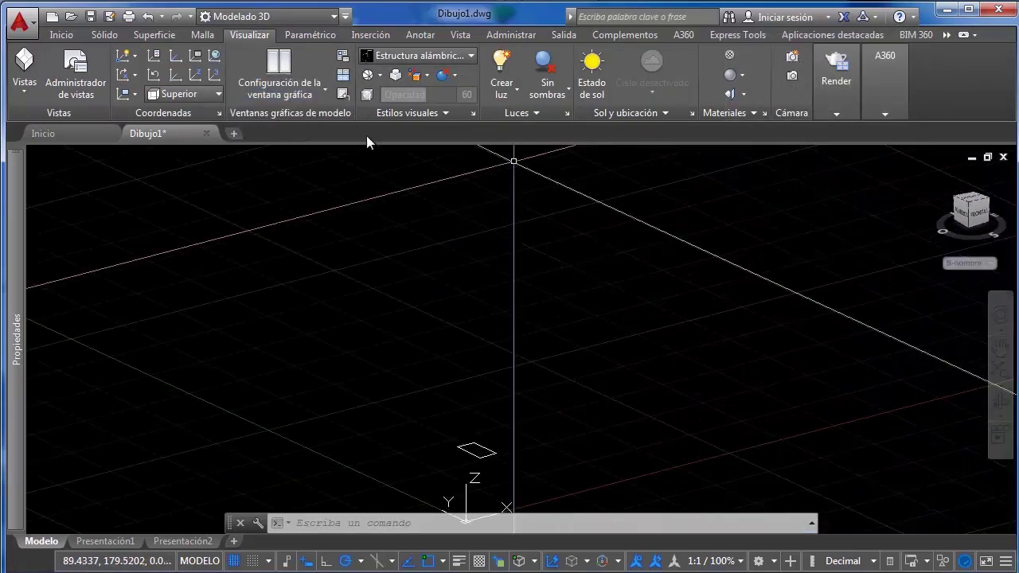
Move the rectangle with 3D Move from a base point to a freely picked second point
{"action": "left_click", "coordinate": [552, 335]}
{"action": "left_click", "coordinate": [447, 412]}
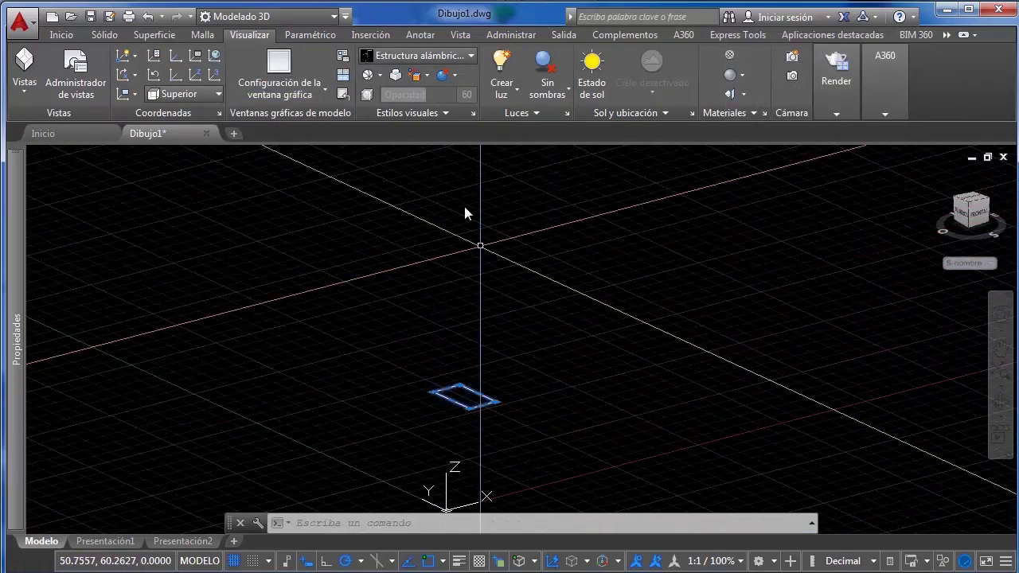
{"action": "left_click", "coordinate": [60, 35]}
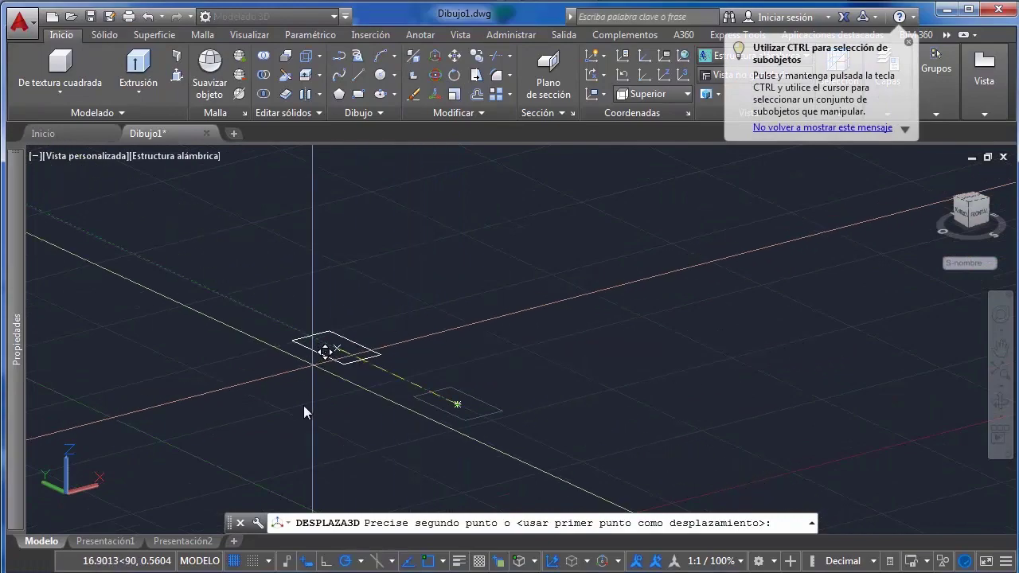
{"action": "middle_click_drag", "start_coordinate": [545, 393], "coordinate": [521, 318]}
{"action": "left_click", "coordinate": [492, 384]}
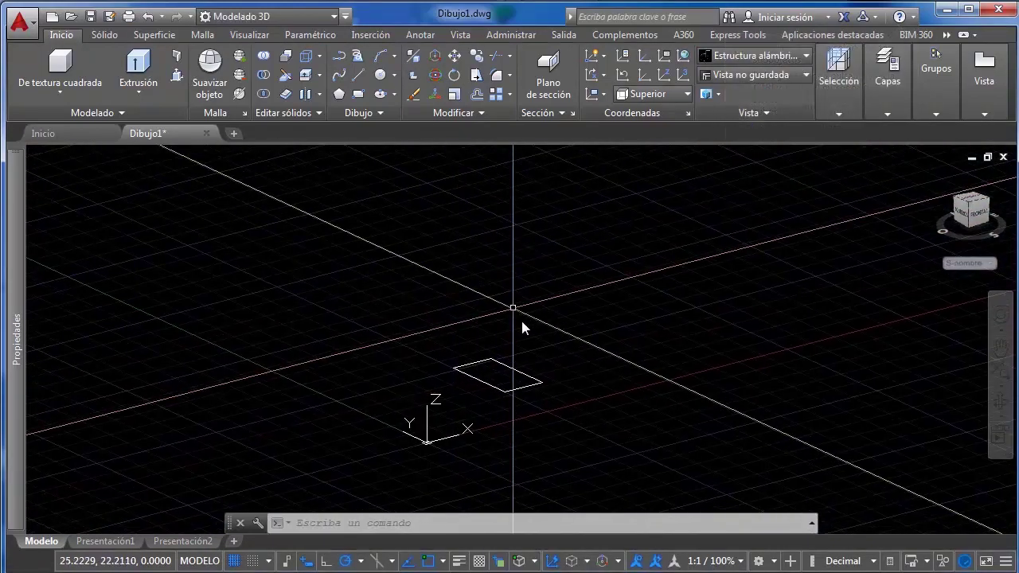
Select the rectangle in the 2D wireframe visual style to check whether a move gizmo is offered
{"action": "scroll", "coordinate": [524, 341], "scroll_direction": "up", "scroll_amount": 2}
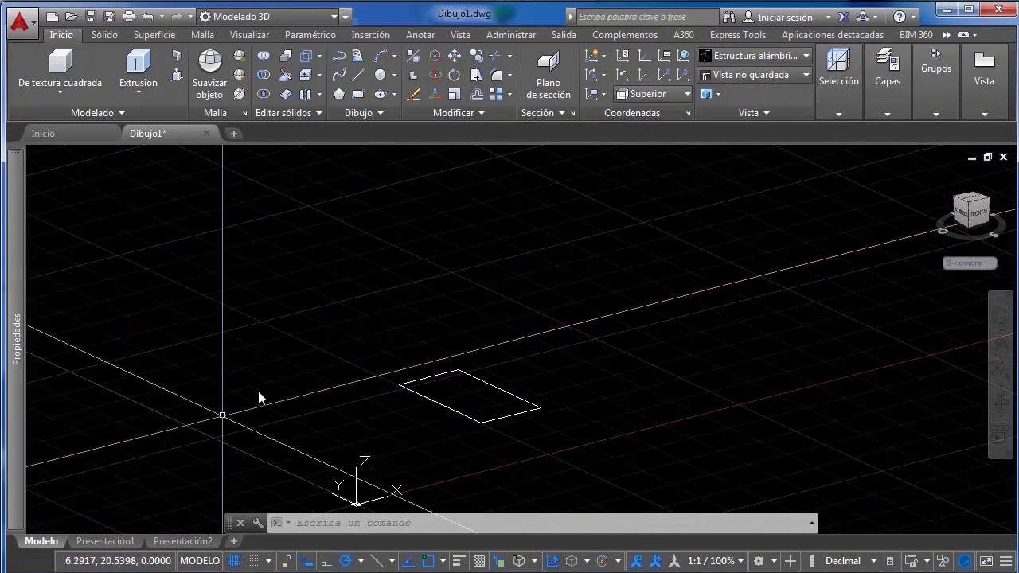
{"action": "middle_click_drag", "start_coordinate": [524, 389], "coordinate": [555, 367]}
{"action": "scroll", "coordinate": [542, 349], "scroll_direction": "down", "scroll_amount": 2}
{"action": "scroll", "coordinate": [561, 329], "scroll_direction": "down", "scroll_amount": 2}
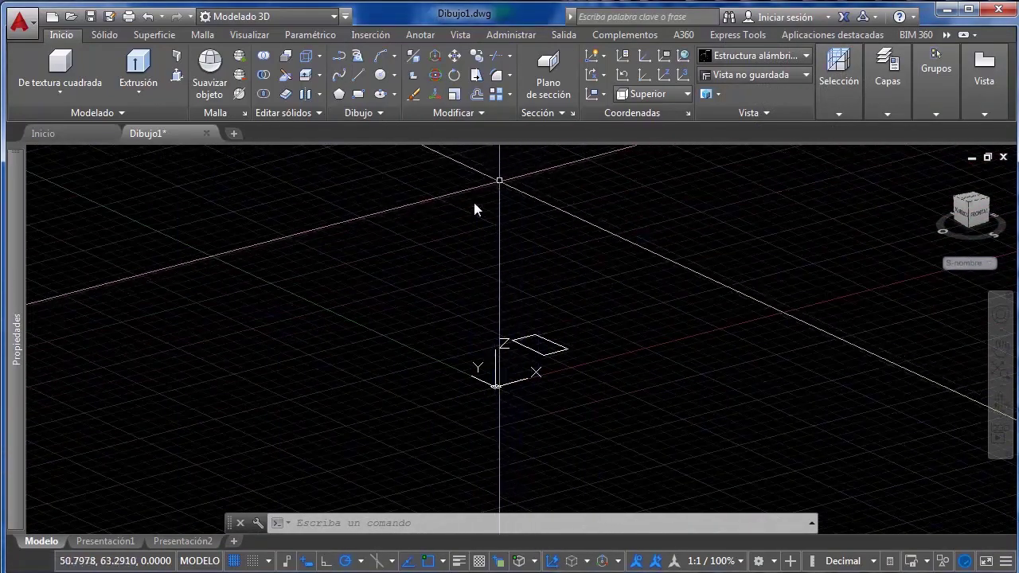
{"action": "left_click", "coordinate": [801, 57]}
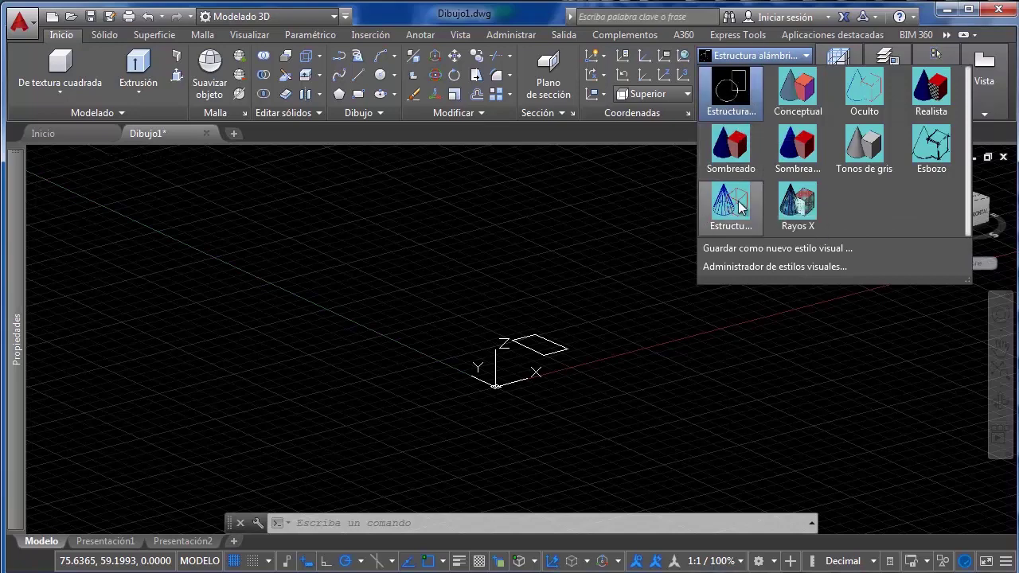
{"action": "left_click", "coordinate": [639, 294]}
{"action": "left_click", "coordinate": [549, 350]}
{"action": "scroll", "coordinate": [557, 328], "scroll_direction": "up", "scroll_amount": 2}
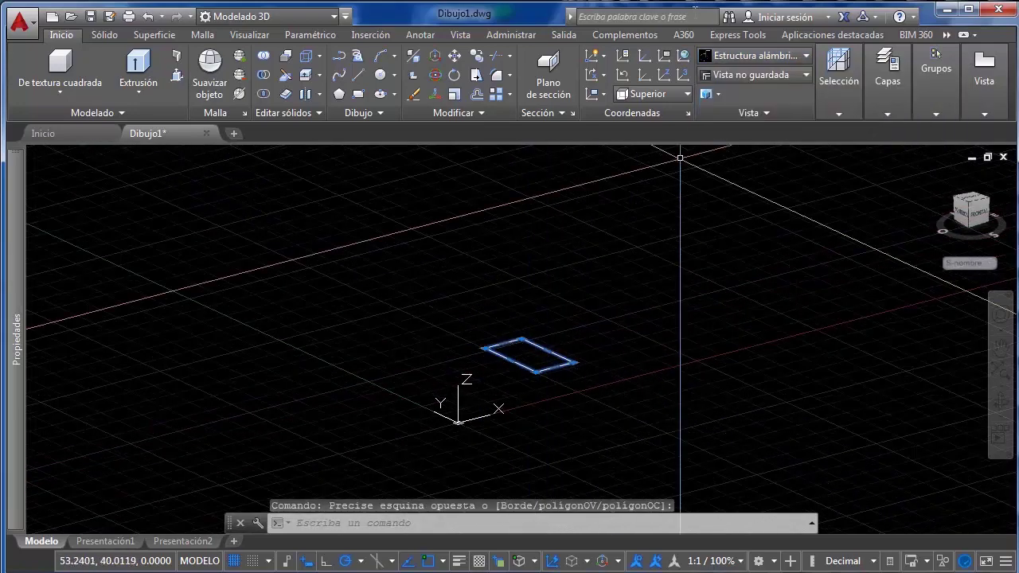
{"action": "scroll", "coordinate": [546, 342], "scroll_direction": "up", "scroll_amount": 2}
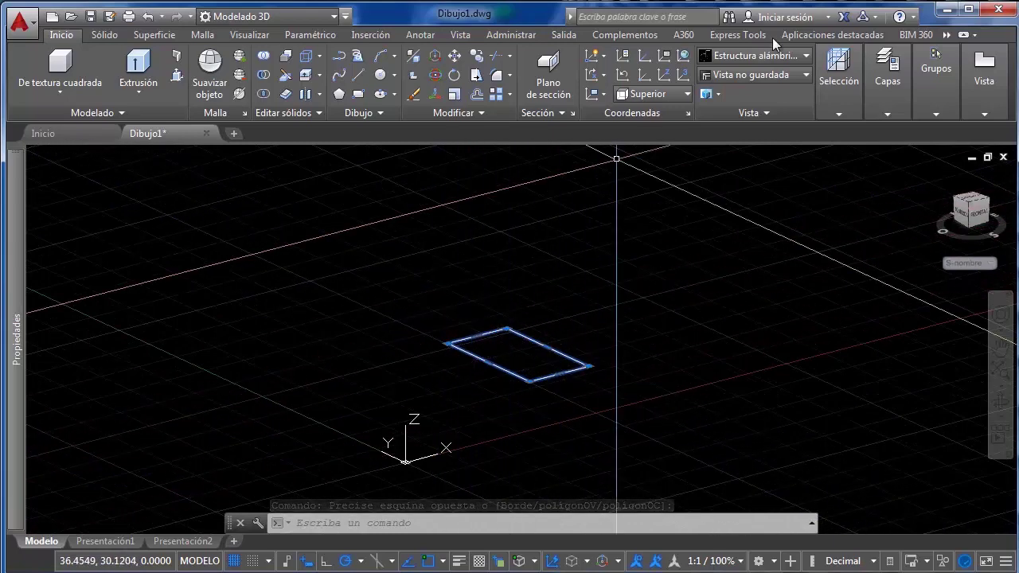
{"action": "key", "text": "Escape"}
Switch the visual style to the 3D Estructura alámbrica and select the rectangle to bring up its move gizmo
{"action": "left_click", "coordinate": [745, 57]}
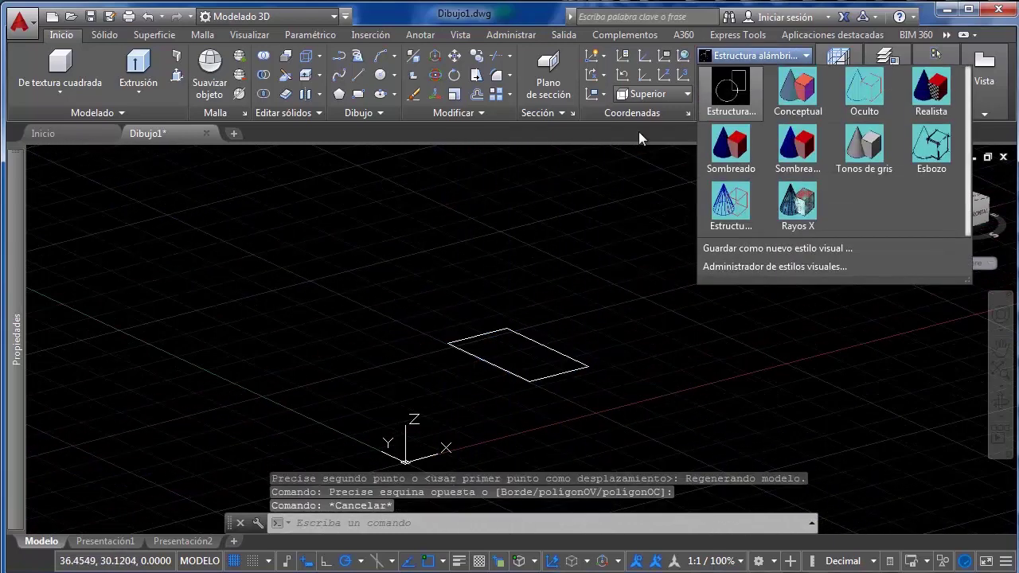
{"action": "left_click", "coordinate": [726, 210]}
{"action": "left_click", "coordinate": [601, 368]}
{"action": "left_click", "coordinate": [527, 412]}
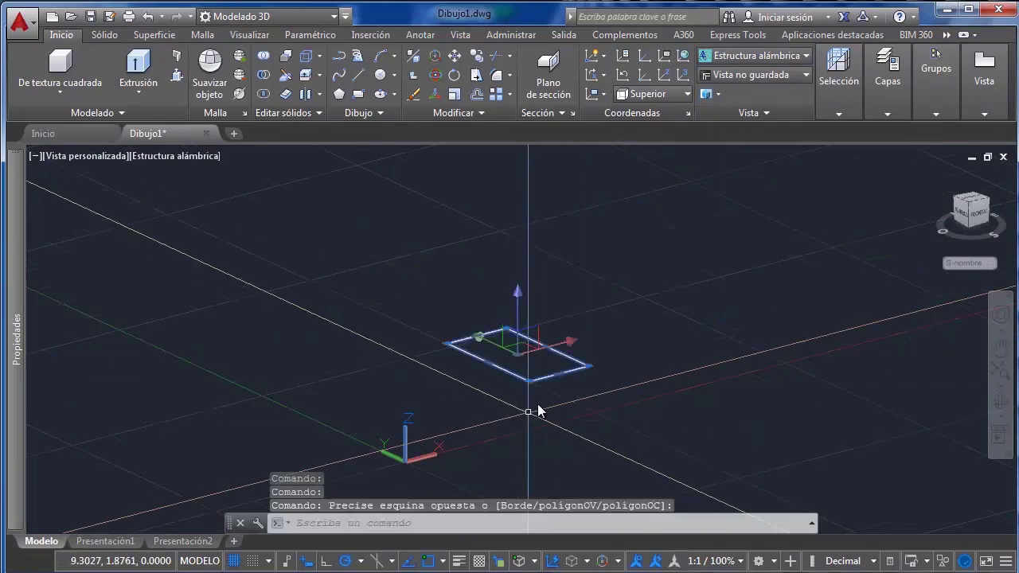
{"action": "scroll", "coordinate": [491, 233], "scroll_direction": "down", "scroll_amount": 3}
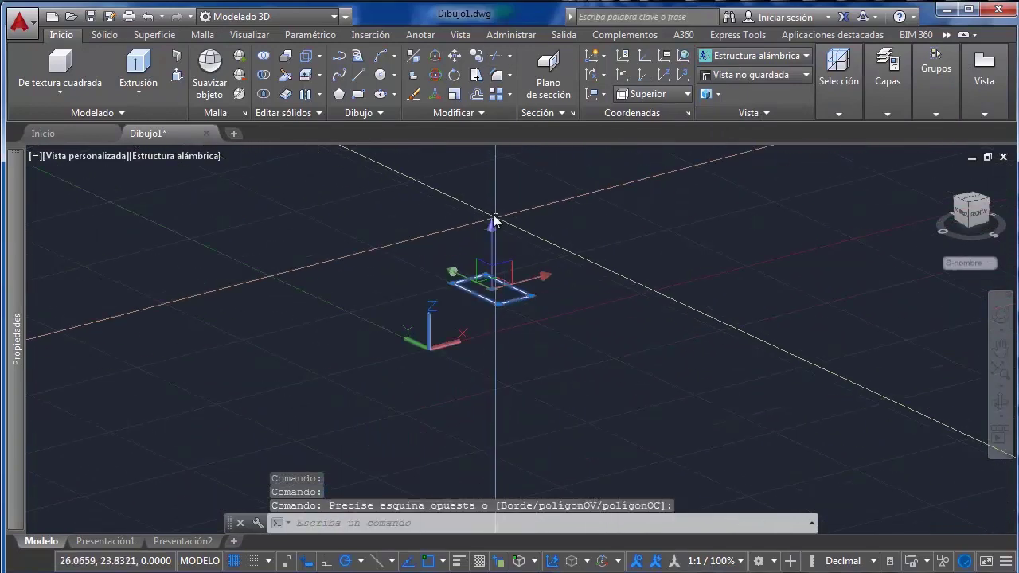
{"action": "middle_click_drag", "start_coordinate": [491, 229], "coordinate": [493, 382], "text": "shift"}
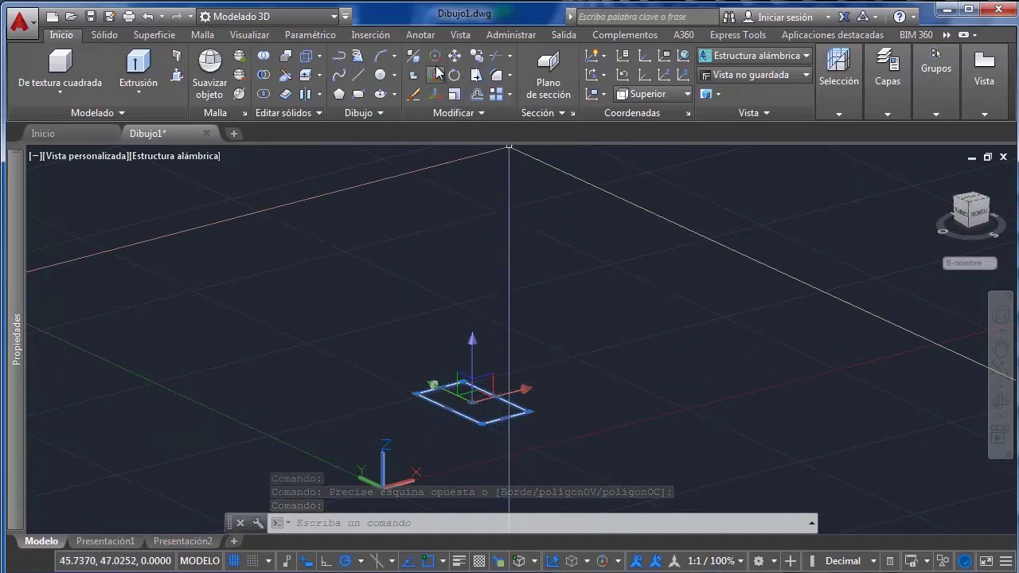
{"action": "key", "text": "Escape"}
Reposition the rectangle freely with its move gizmo, including a shift back along the X axis
{"action": "left_click", "coordinate": [579, 376]}
{"action": "left_click", "coordinate": [491, 436]}
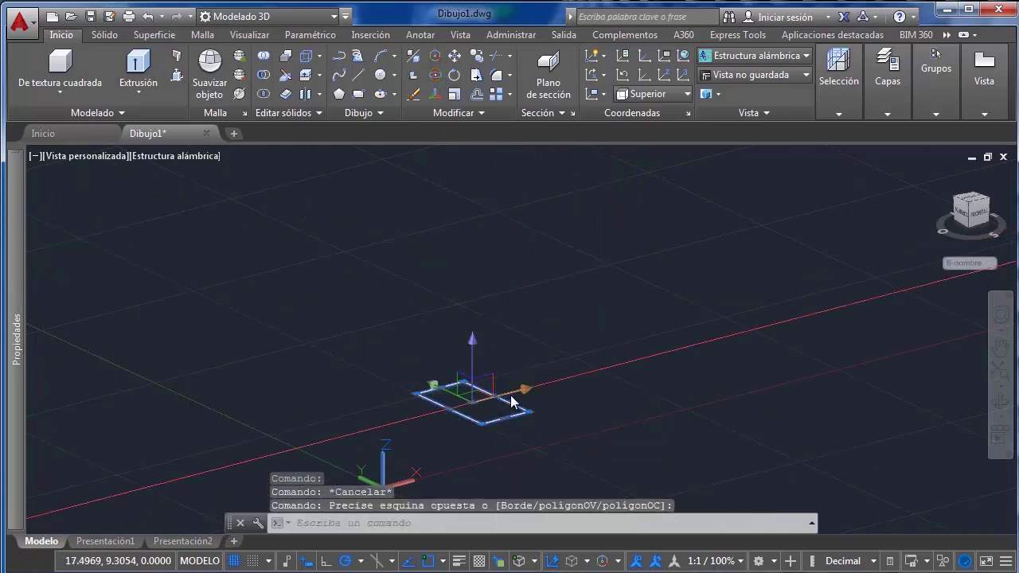
{"action": "left_click", "coordinate": [495, 397]}
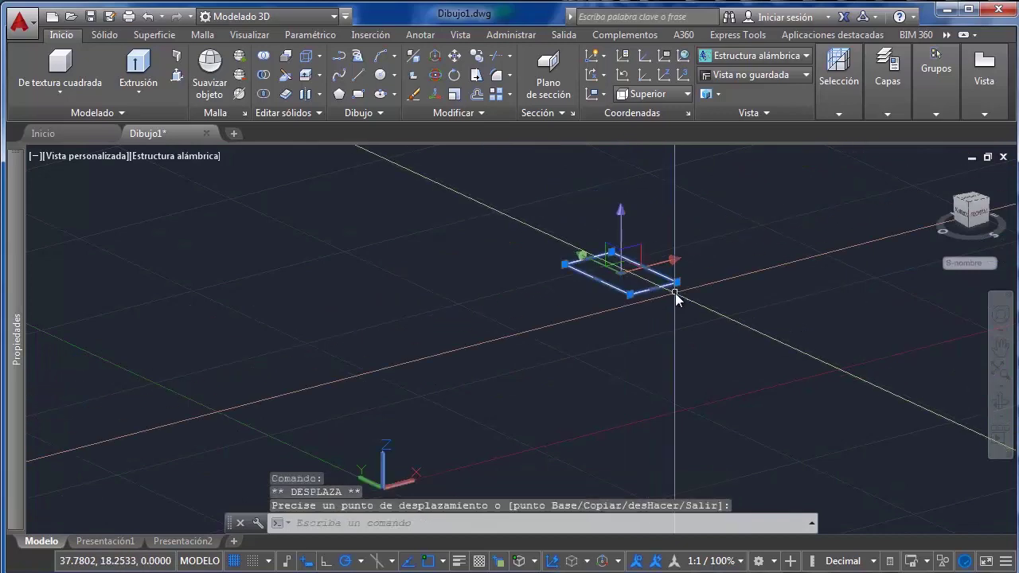
{"action": "left_click", "coordinate": [660, 267]}
{"action": "left_click", "coordinate": [682, 272]}
{"action": "left_click", "coordinate": [672, 262]}
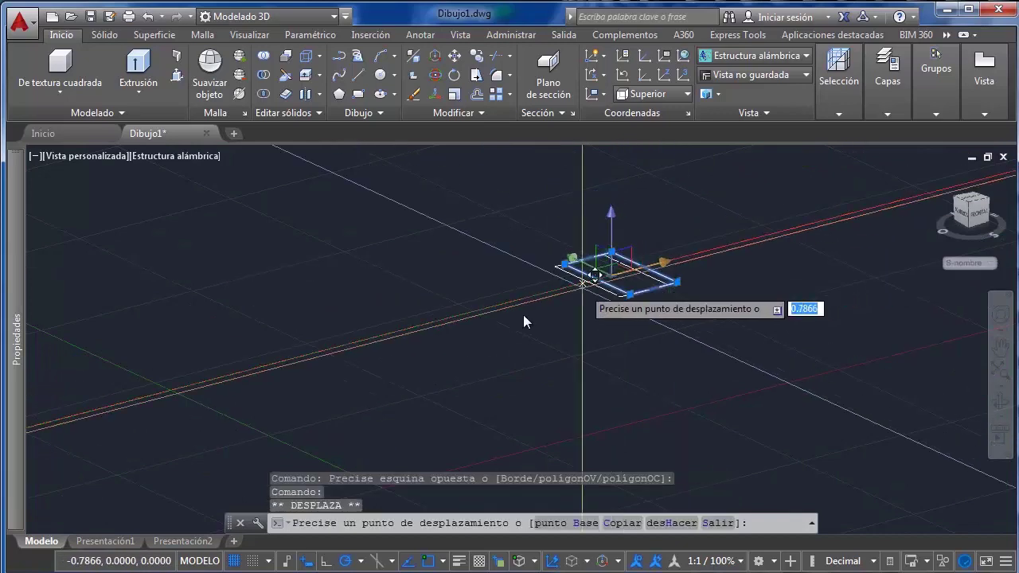
{"action": "left_click", "coordinate": [481, 289]}
{"action": "key", "text": "Escape"}
{"action": "left_click", "coordinate": [535, 261]}
{"action": "left_click", "coordinate": [428, 348]}
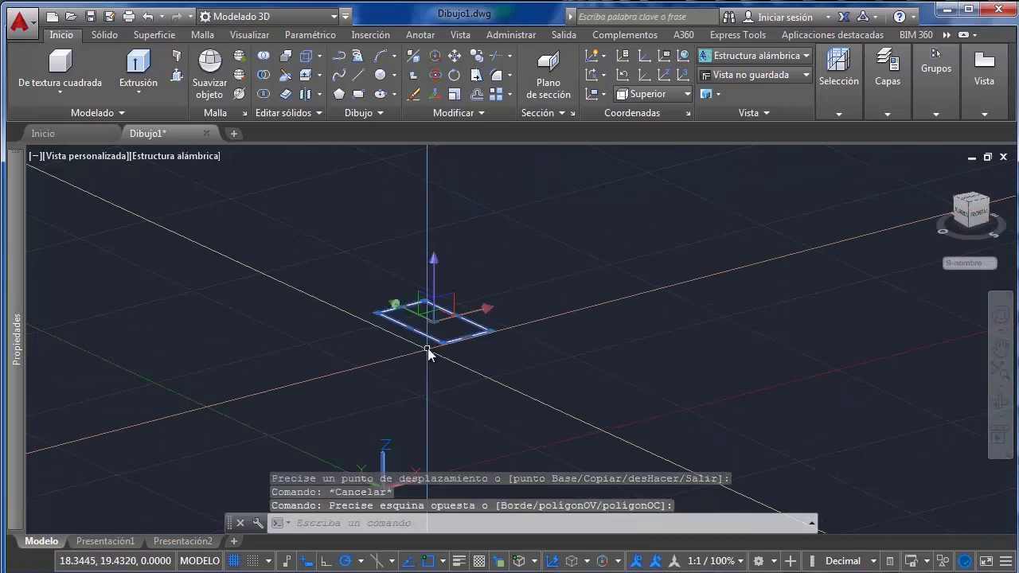
{"action": "left_click", "coordinate": [436, 55]}
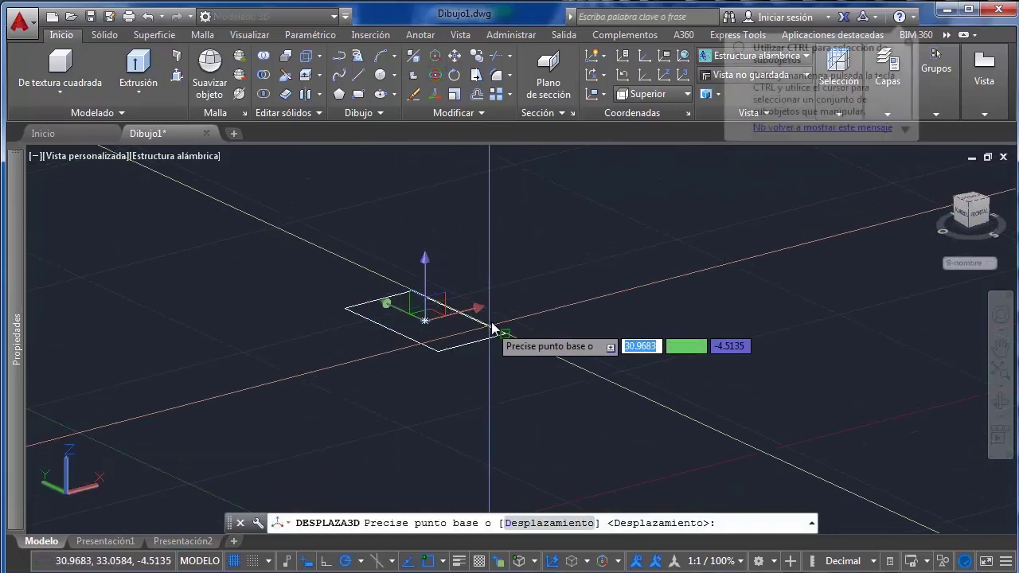
{"action": "middle_click_drag", "start_coordinate": [513, 304], "coordinate": [480, 362], "text": "shift"}
{"action": "scroll", "coordinate": [434, 340], "scroll_direction": "up", "scroll_amount": 2}
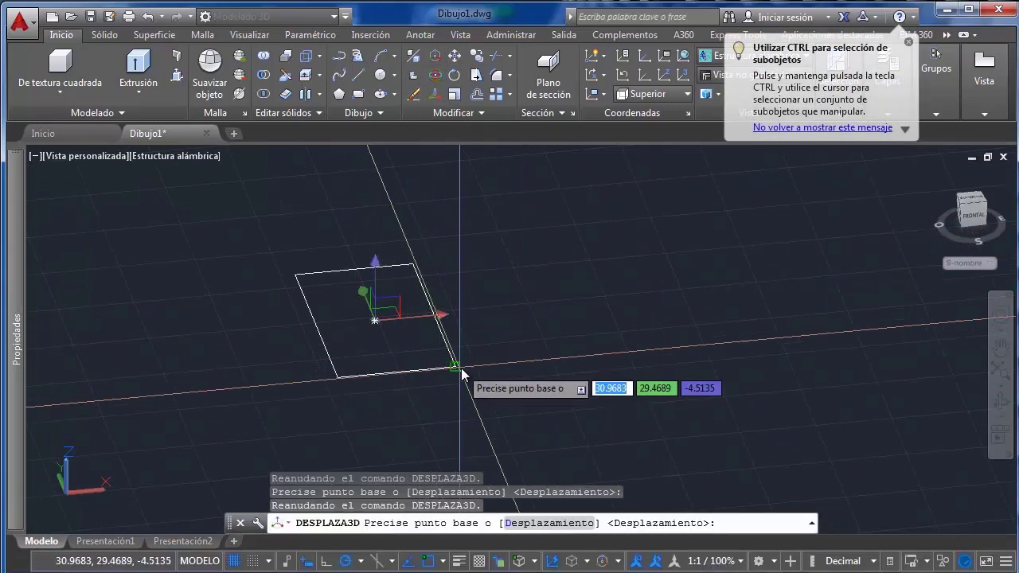
{"action": "scroll", "coordinate": [462, 369], "scroll_direction": "down", "scroll_amount": 4}
{"action": "key", "text": "Escape"}
Try setting the X and Y coordinates of the rectangle's vertex 1 to 0 in its properties, and undo both changes
{"action": "left_click", "coordinate": [513, 302]}
{"action": "left_click", "coordinate": [443, 373]}
{"action": "middle_click_drag", "start_coordinate": [444, 375], "coordinate": [459, 357]}
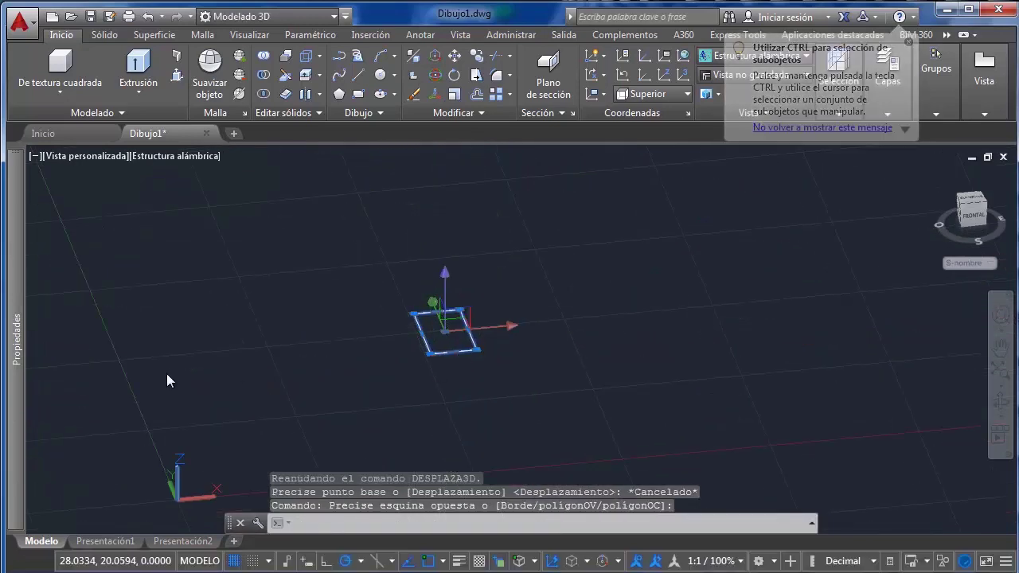
{"action": "mouse_move", "coordinate": [16, 364]}
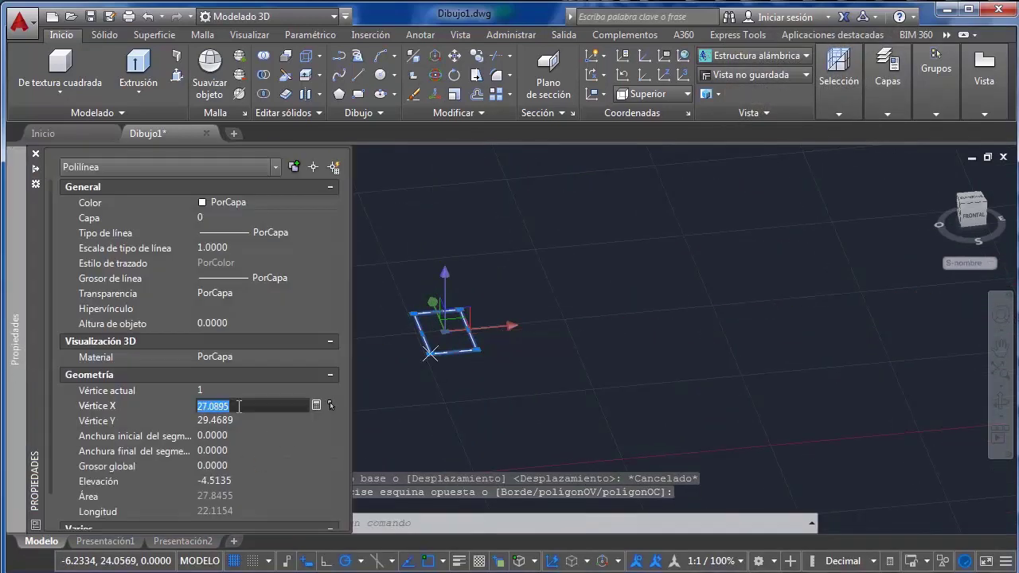
{"action": "type", "text": "0"}
{"action": "key", "text": "Tab"}
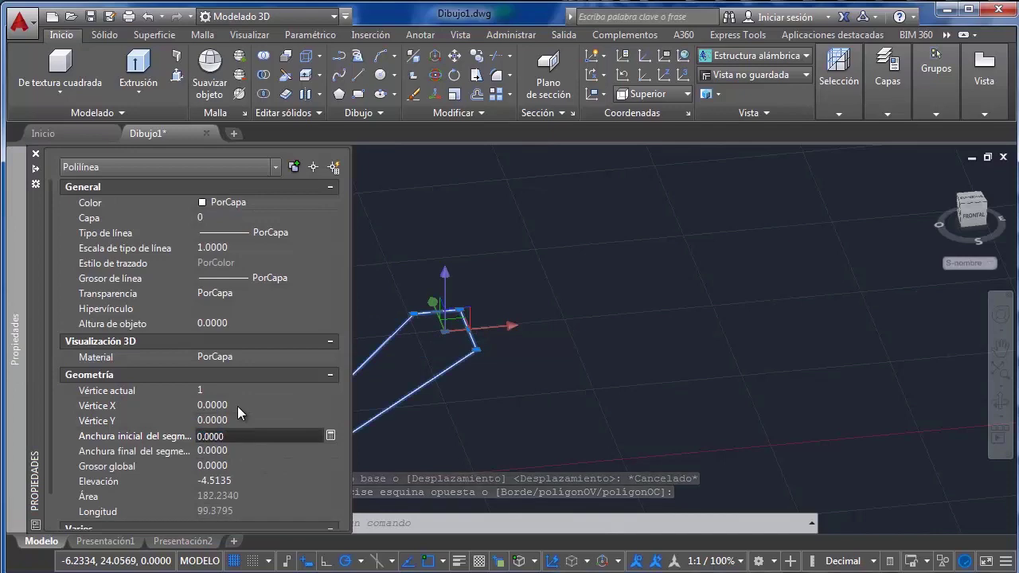
{"action": "key", "text": "Escape"}
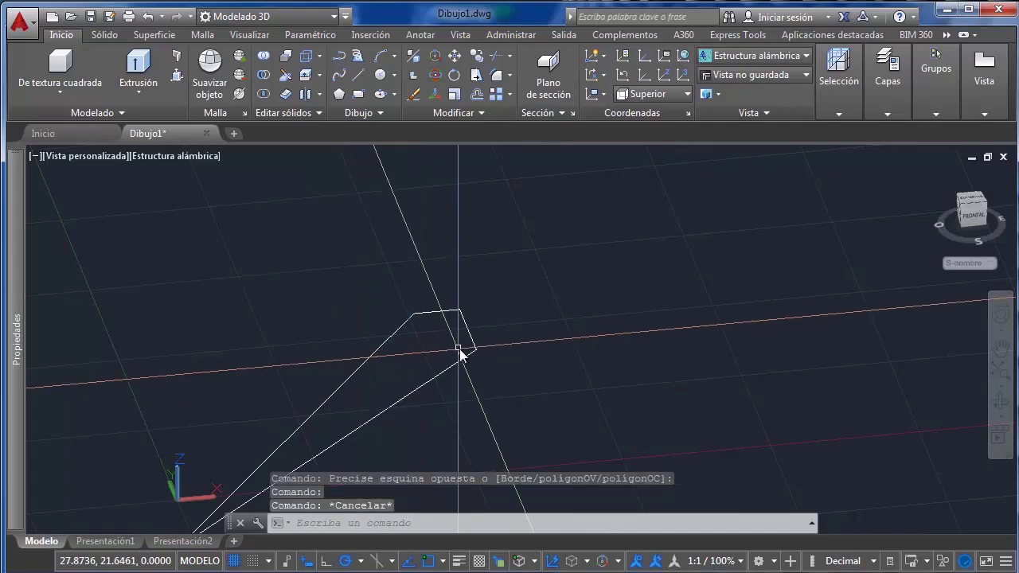
{"action": "key", "text": "ctrl+z"}
{"action": "key", "text": "ctrl+z"}
Set the rectangle's elevation to 0 in its properties
{"action": "left_click", "coordinate": [518, 291]}
{"action": "left_click", "coordinate": [441, 342]}
{"action": "mouse_move", "coordinate": [16, 394]}
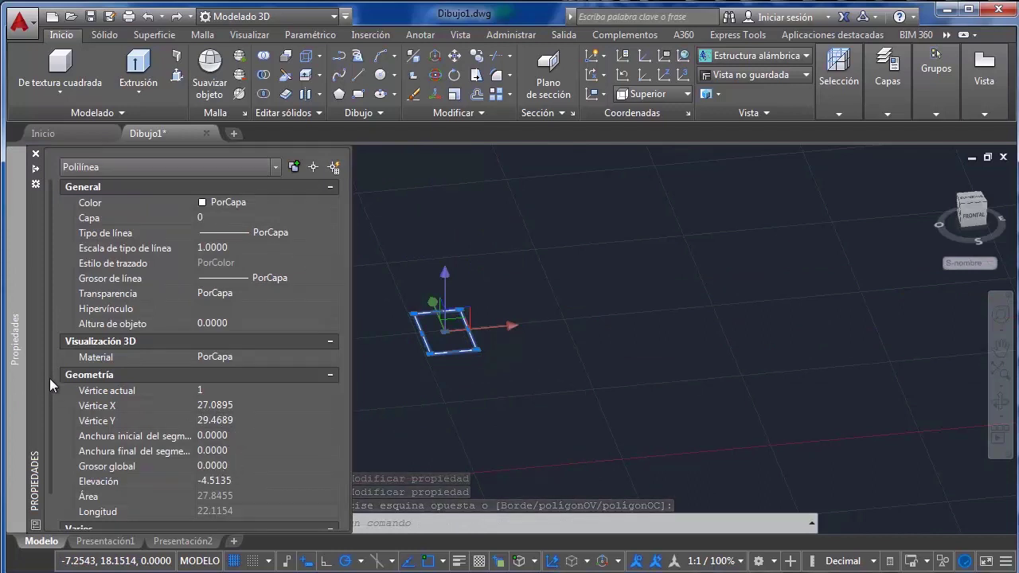
{"action": "left_click_drag", "start_coordinate": [51, 378], "coordinate": [58, 436]}
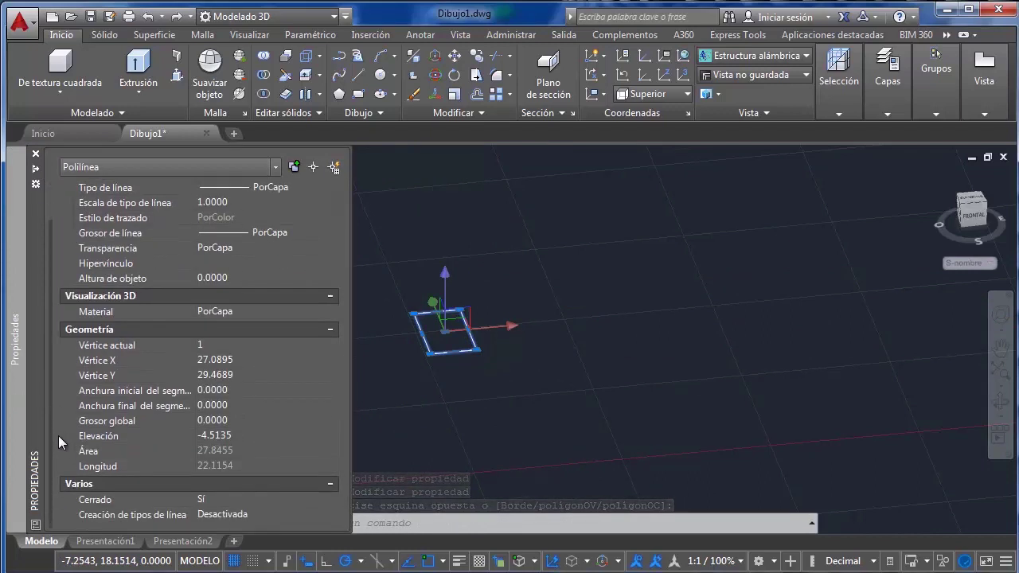
{"action": "left_click", "coordinate": [244, 436]}
{"action": "type", "text": "0"}
{"action": "key", "text": "Return"}
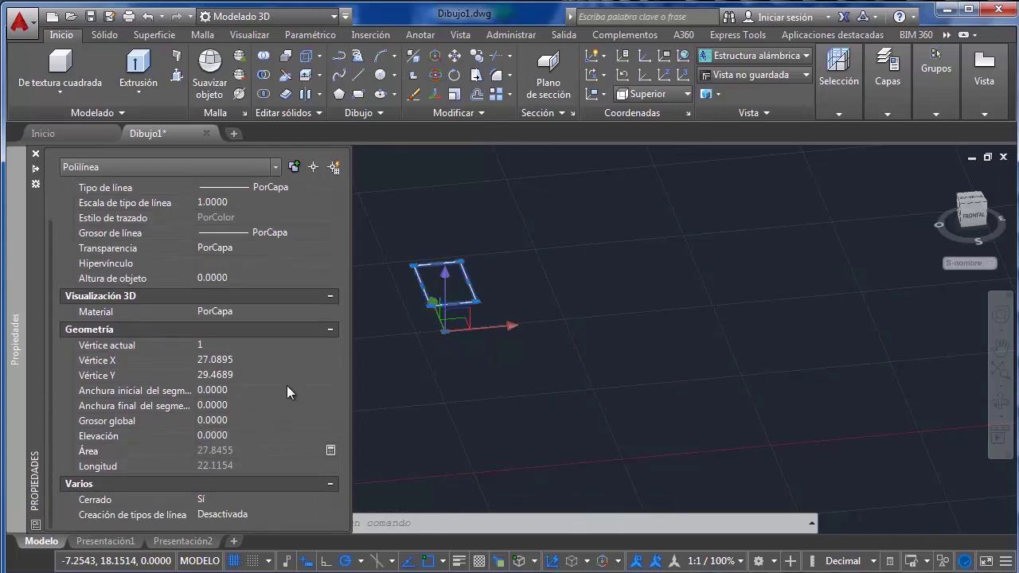
{"action": "key", "text": "Escape"}
Move the rectangle with 3D Move from its front-left corner to its original front-right corner
{"action": "mouse_move", "coordinate": [542, 293]}
{"action": "middle_mouse_down"}
{"action": "mouse_move", "coordinate": [544, 323]}
{"action": "mouse_move", "coordinate": [523, 269]}
{"action": "mouse_move", "coordinate": [535, 305]}
{"action": "middle_mouse_up"}
{"action": "scroll", "coordinate": [531, 323], "scroll_direction": "down", "scroll_amount": 2}
{"action": "left_click", "coordinate": [371, 371]}
{"action": "left_click", "coordinate": [516, 282]}
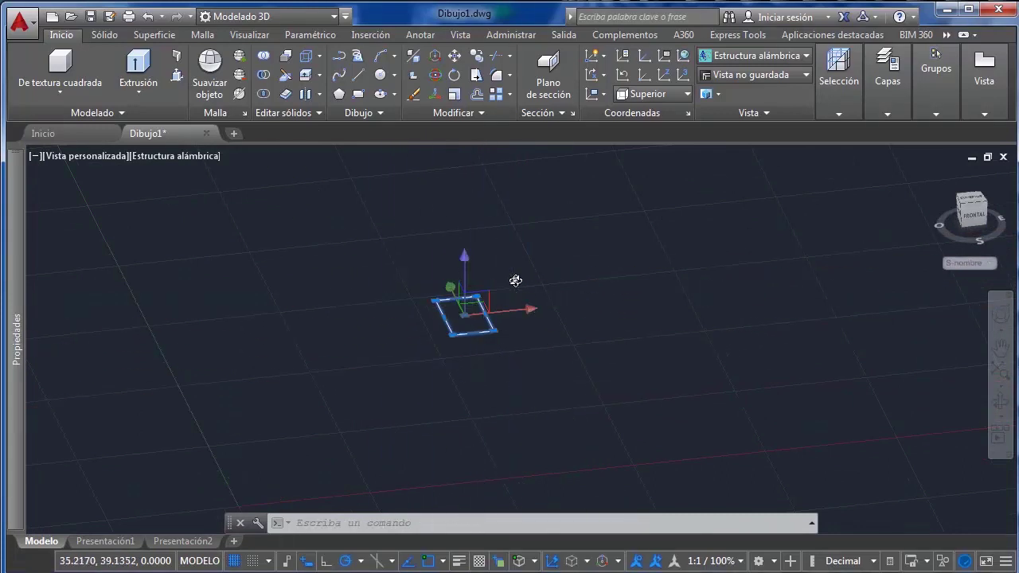
{"action": "scroll", "coordinate": [517, 282], "scroll_direction": "up", "scroll_amount": 1}
{"action": "left_click", "coordinate": [436, 56]}
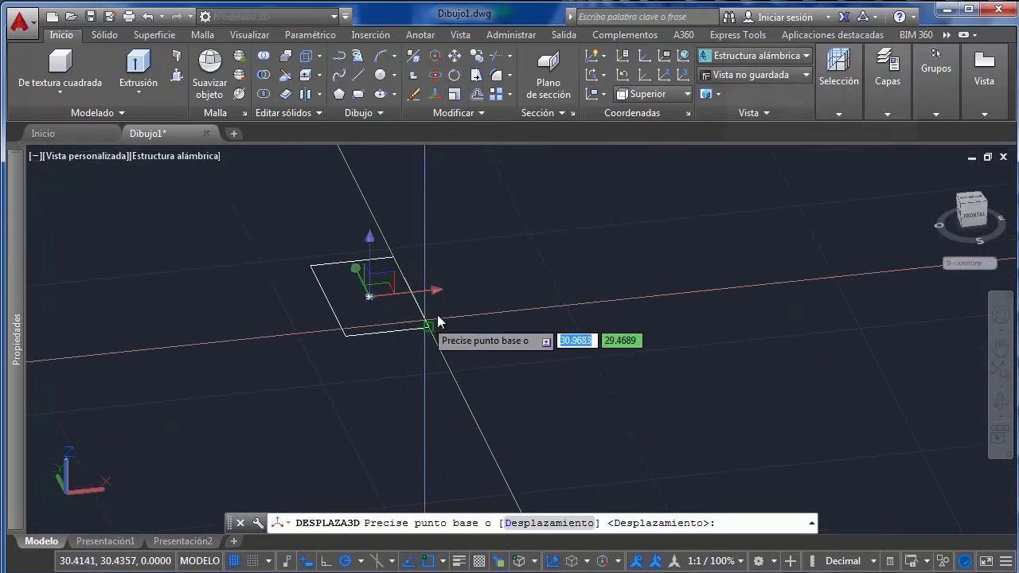
{"action": "left_click", "coordinate": [347, 338]}
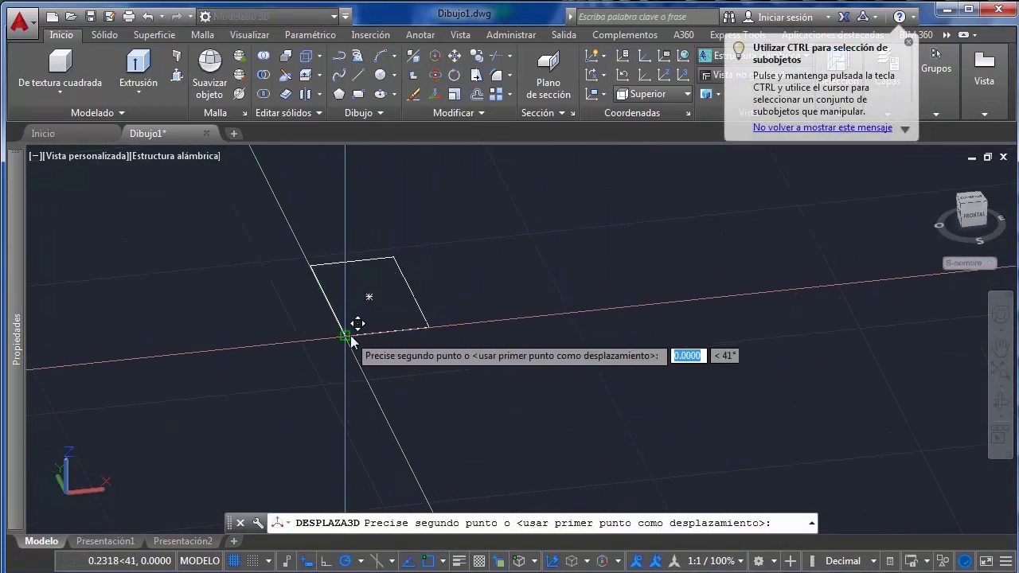
{"action": "left_click", "coordinate": [431, 329]}
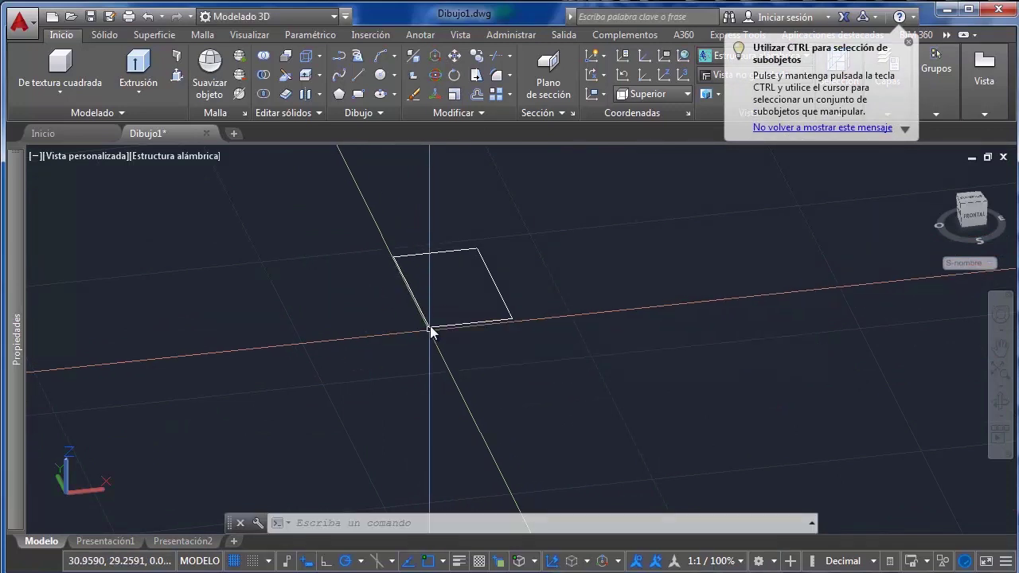
Move the rectangle with 3D Move from its front-left corner, entering 5 in X and 5 in Y for the second point
{"action": "left_click", "coordinate": [459, 255]}
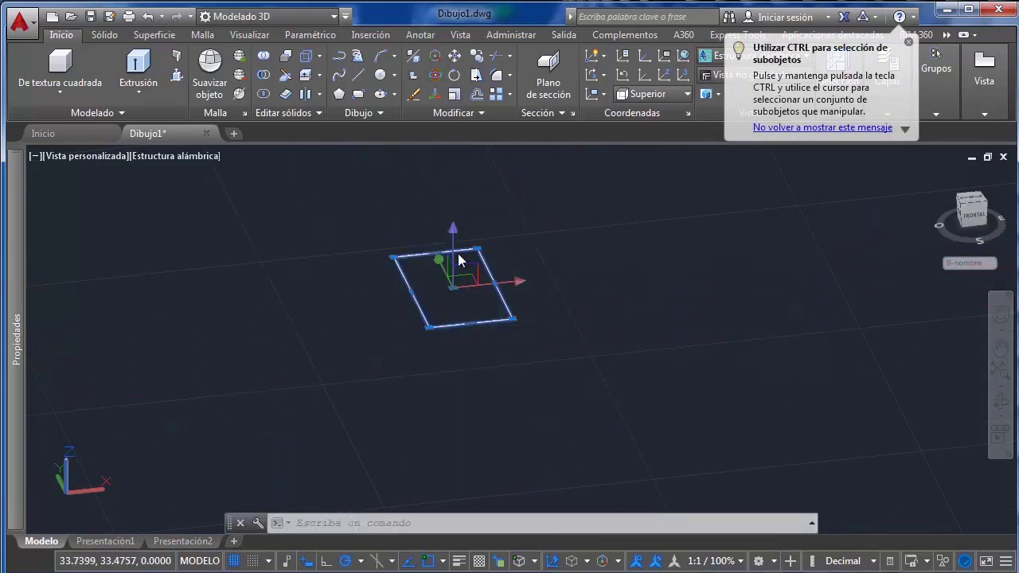
{"action": "key", "text": "Return"}
{"action": "left_click", "coordinate": [429, 327]}
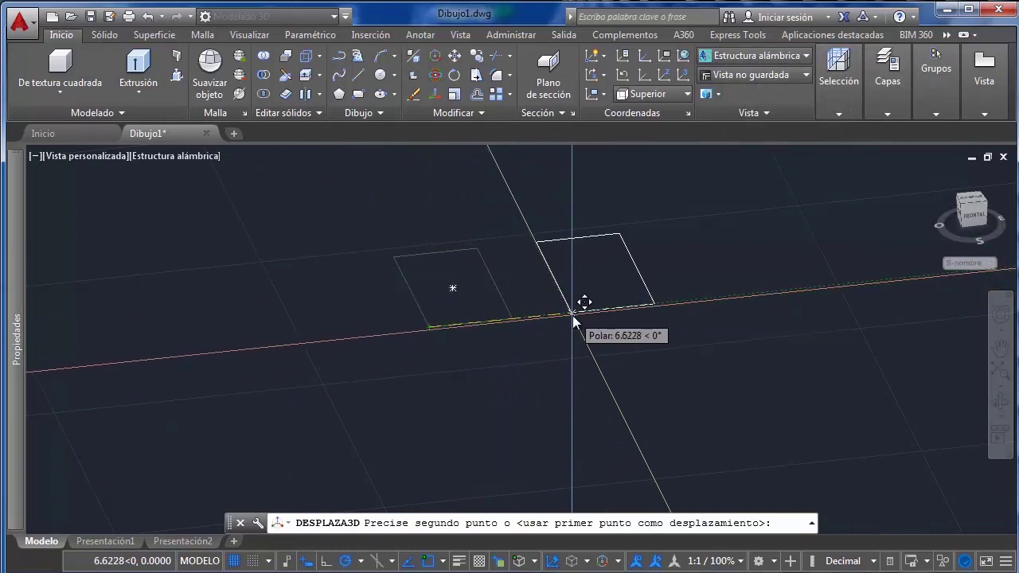
{"action": "type", "text": "5"}
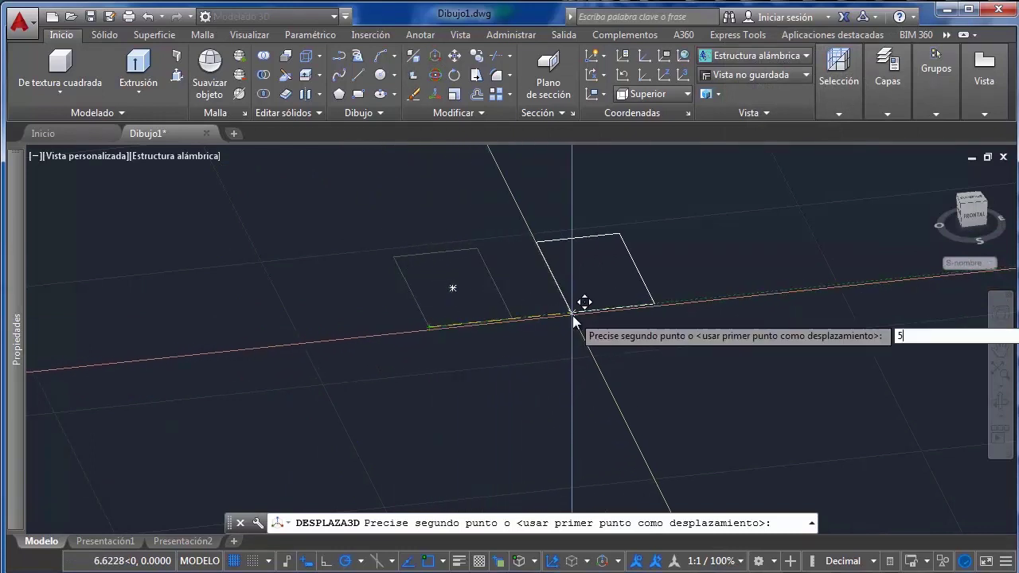
{"action": "key", "text": "Tab"}
{"action": "type", "text": "5"}
{"action": "key", "text": "Tab"}
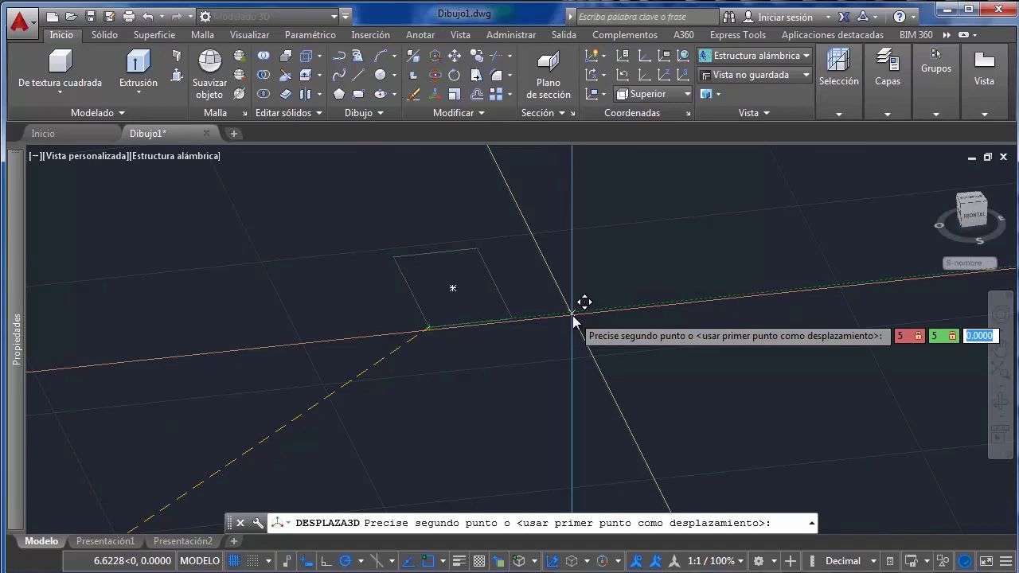
{"action": "key", "text": "Return"}
Examine the moved rectangle's position relative to the origin and ground plane from the front and from an angled view
{"action": "scroll", "coordinate": [561, 242], "scroll_direction": "down", "scroll_amount": 5}
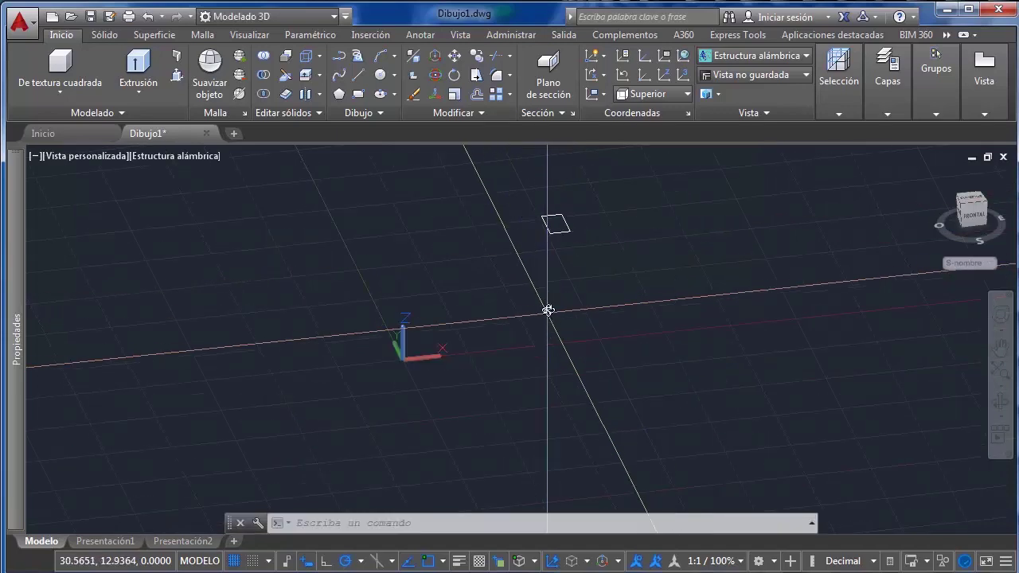
{"action": "middle_click_drag", "start_coordinate": [548, 310], "coordinate": [540, 260], "text": "shift"}
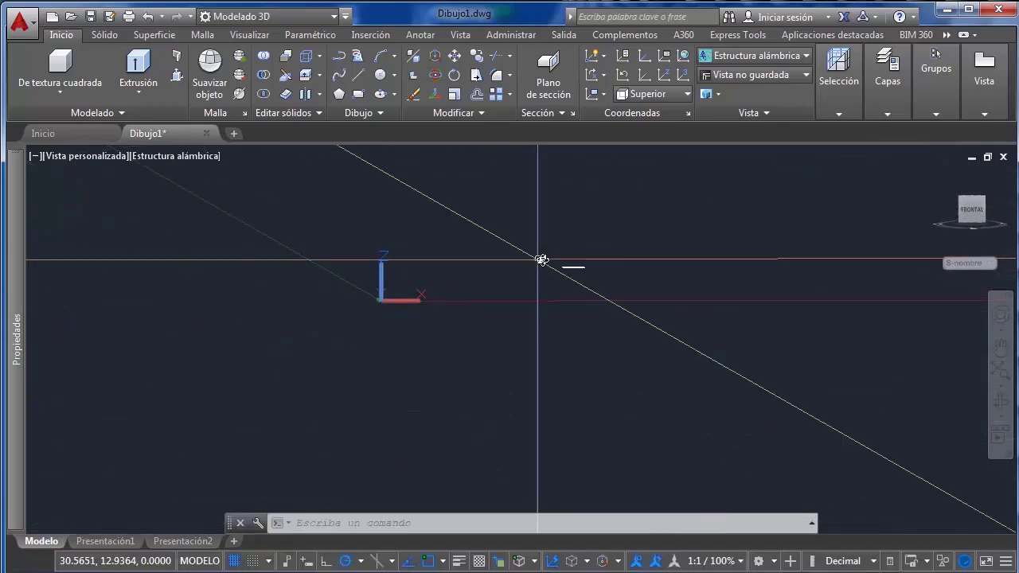
{"action": "scroll", "coordinate": [573, 266], "scroll_direction": "up", "scroll_amount": 5}
{"action": "scroll", "coordinate": [601, 259], "scroll_direction": "down", "scroll_amount": 2}
{"action": "middle_click_drag", "start_coordinate": [603, 257], "coordinate": [403, 380], "text": "shift"}
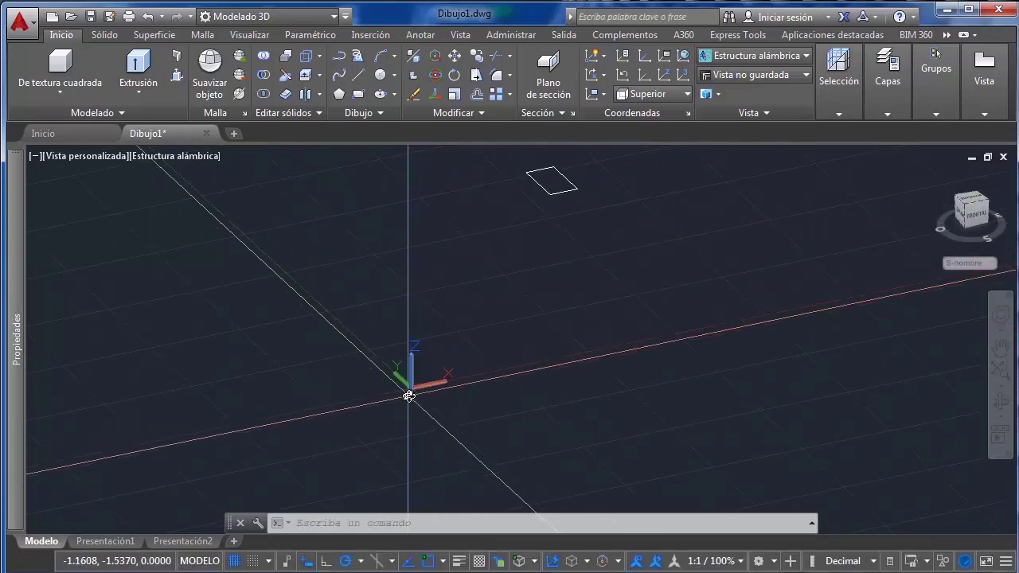
{"action": "scroll", "coordinate": [441, 385], "scroll_direction": "up", "scroll_amount": 2}
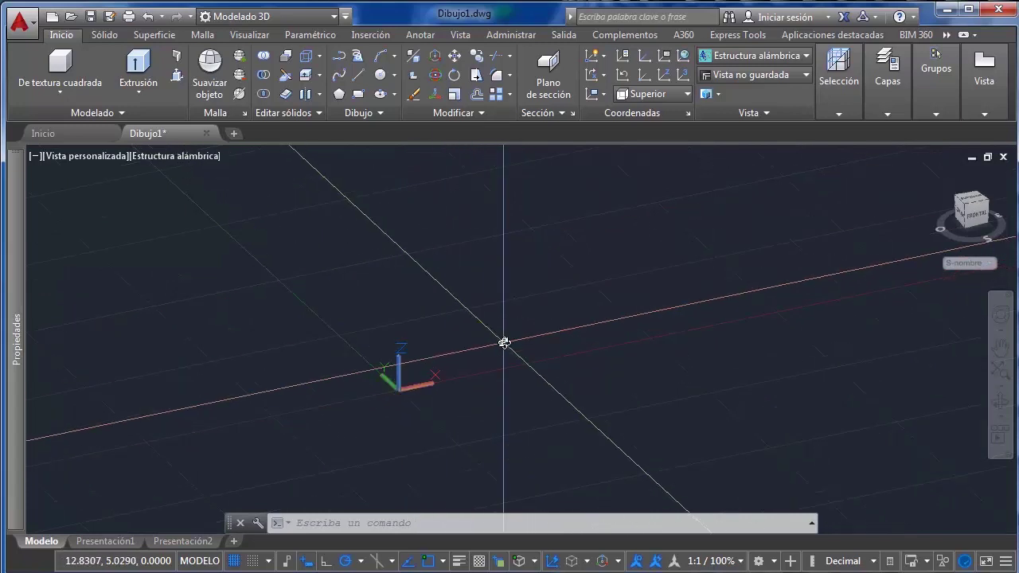
Set the drawing's insertion scale units to metres (Metros)
{"action": "type", "text": "un"}
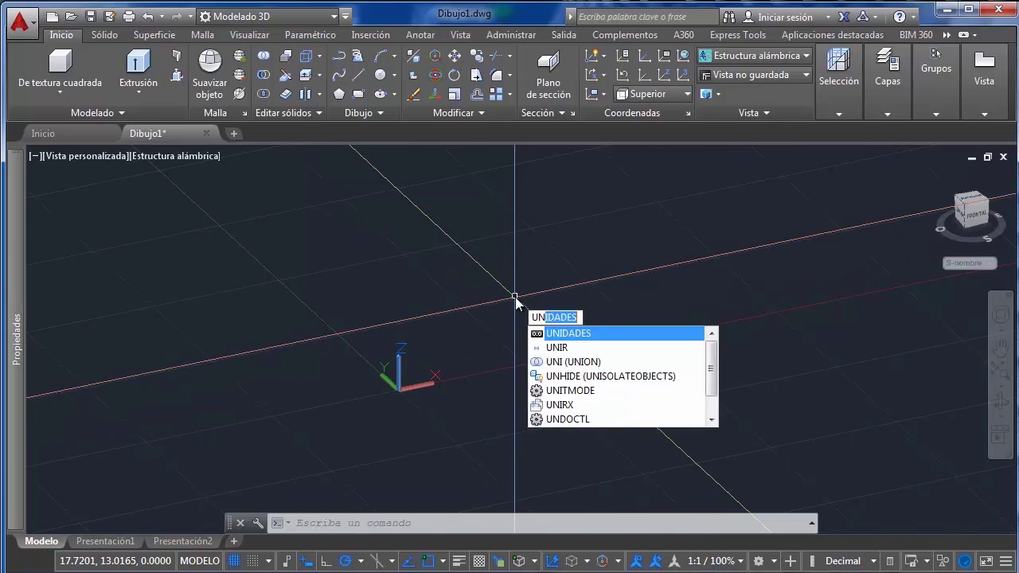
{"action": "key", "text": "Return"}
{"action": "left_click", "coordinate": [416, 295]}
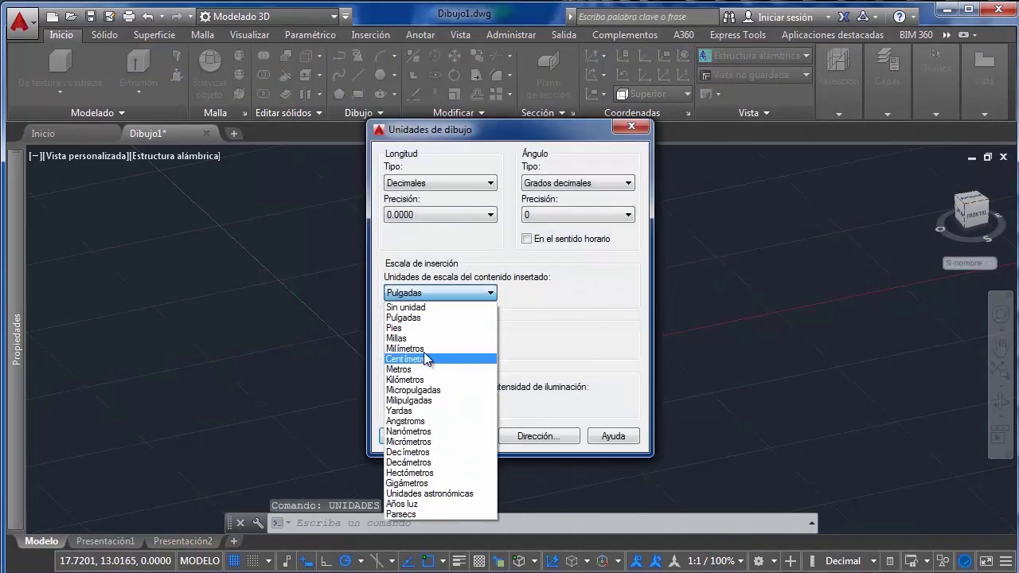
{"action": "left_click", "coordinate": [402, 370]}
{"action": "left_click", "coordinate": [412, 436]}
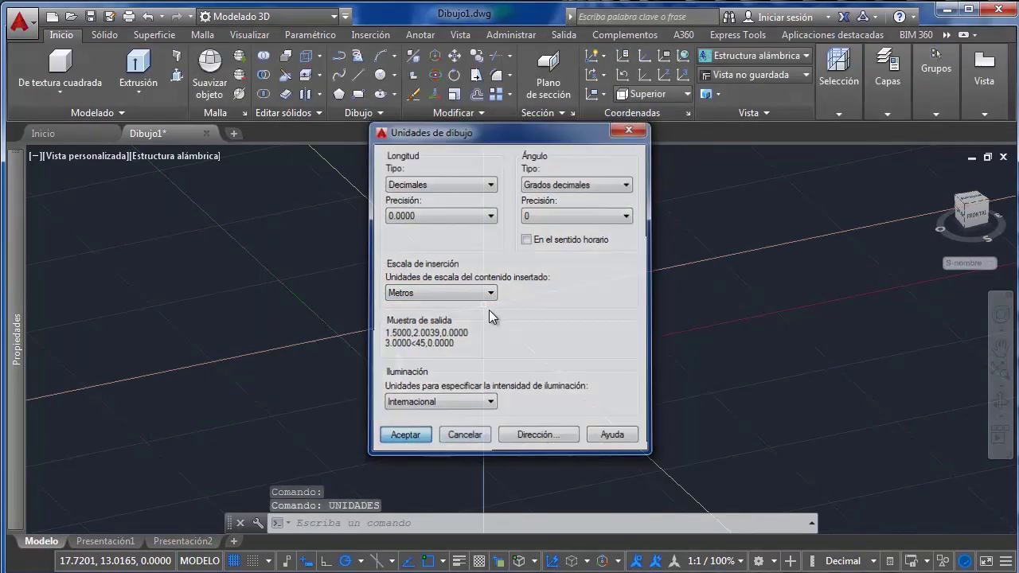
Move the rectangle with 3D Move from its front-left corner, entering a relative second point of 5,10,-3
{"action": "left_click", "coordinate": [630, 241]}
{"action": "right_click", "coordinate": [467, 302]}
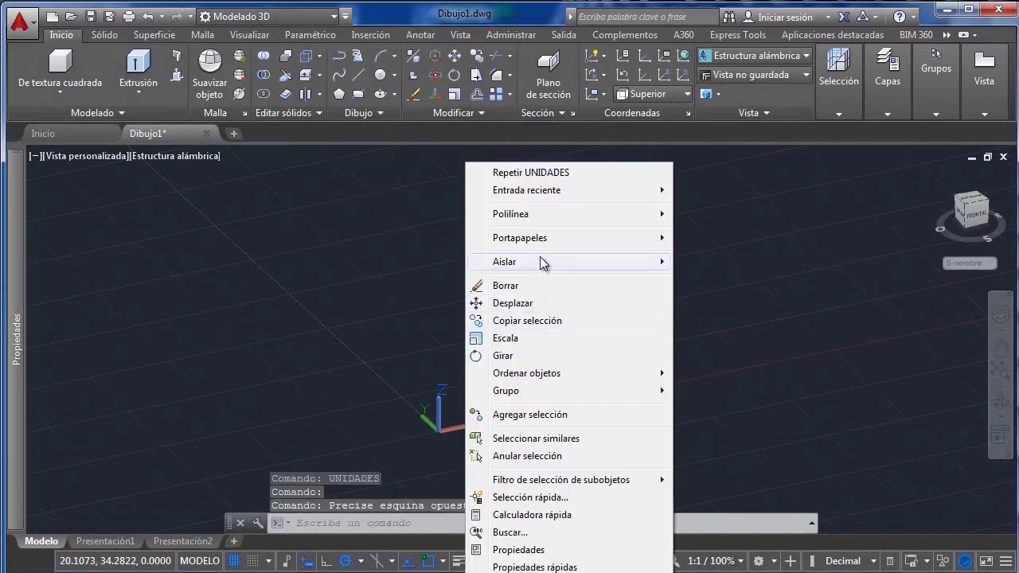
{"action": "key", "text": "Escape"}
{"action": "left_click", "coordinate": [587, 255]}
{"action": "left_click", "coordinate": [532, 292]}
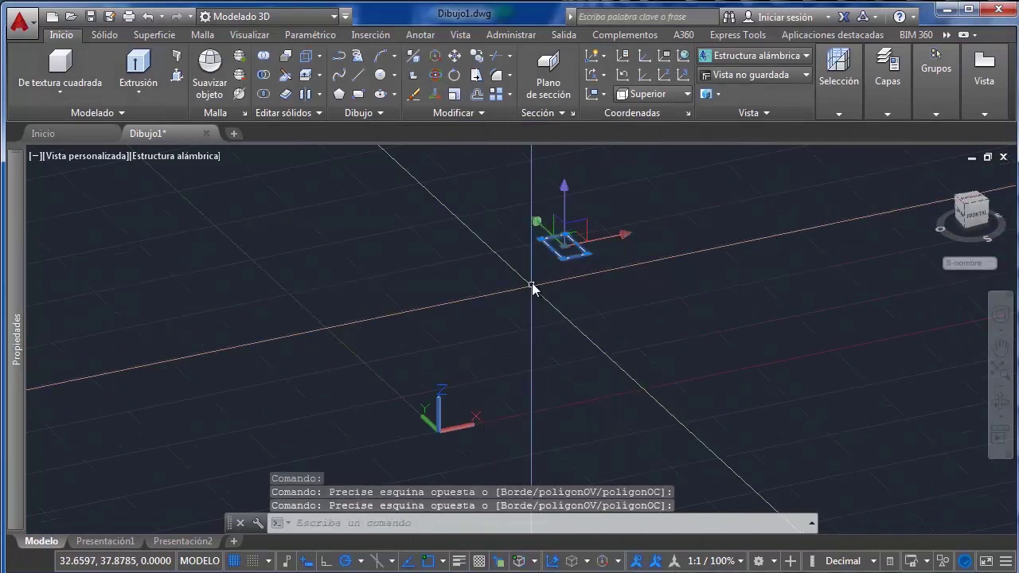
{"action": "left_click", "coordinate": [436, 60]}
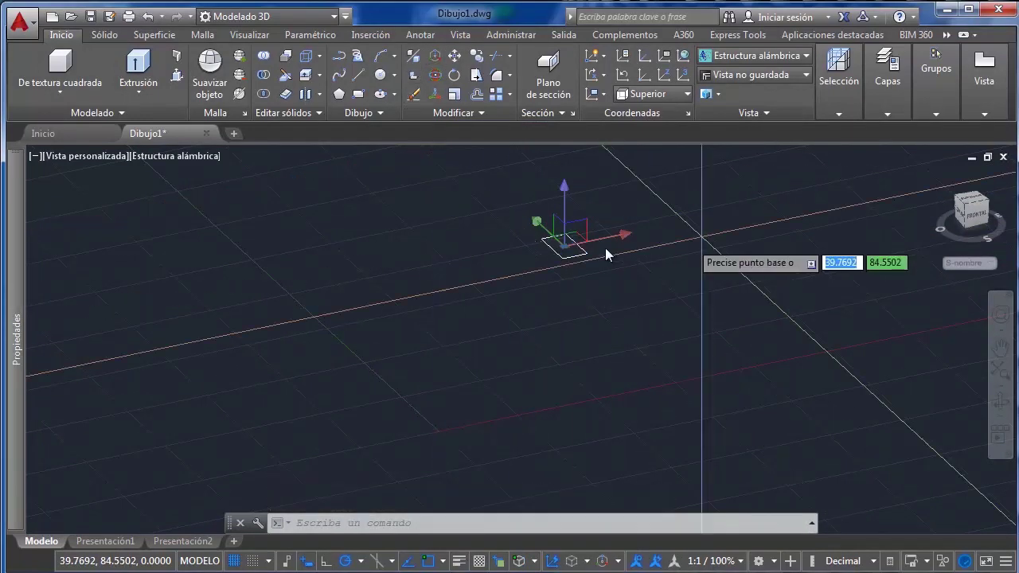
{"action": "left_click", "coordinate": [564, 265]}
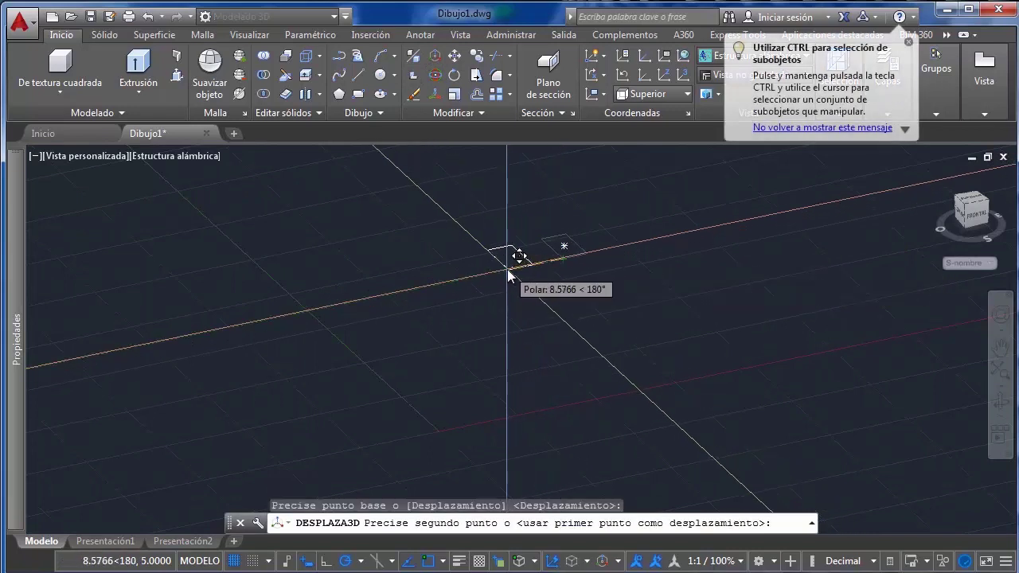
{"action": "type", "text": "5"}
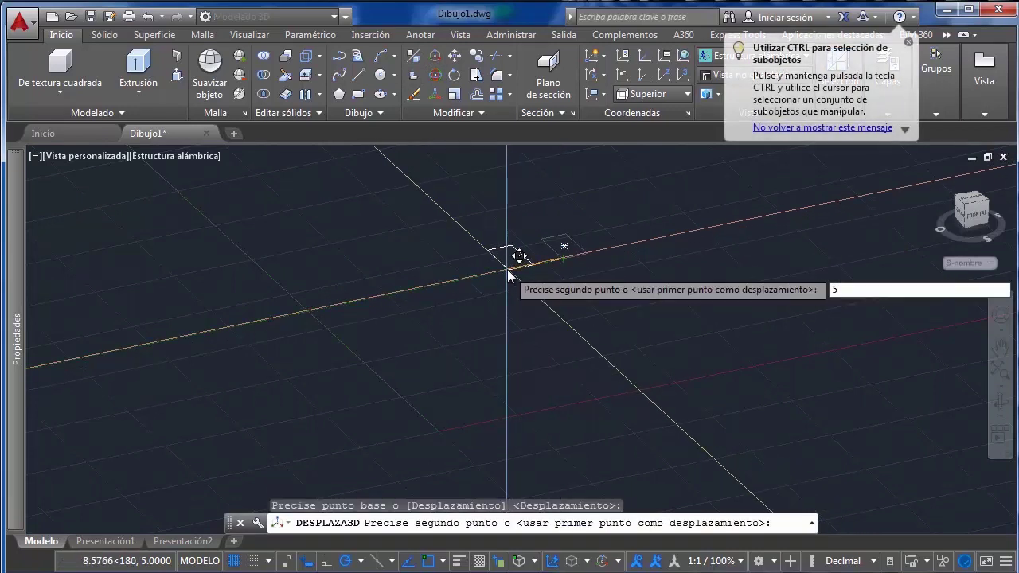
{"action": "type", "text": ",10"}
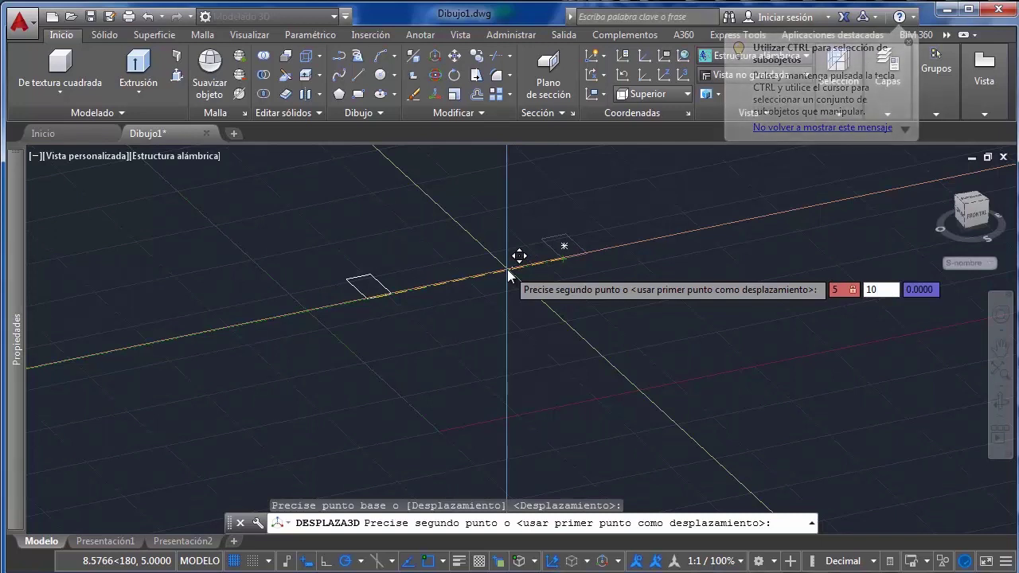
{"action": "type", "text": ",-3"}
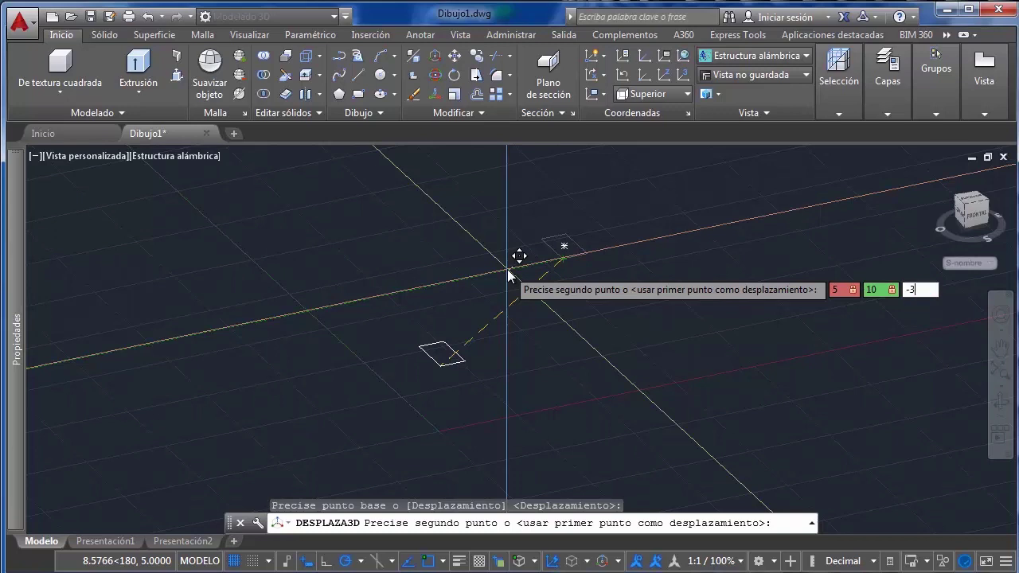
{"action": "key", "text": "Return"}
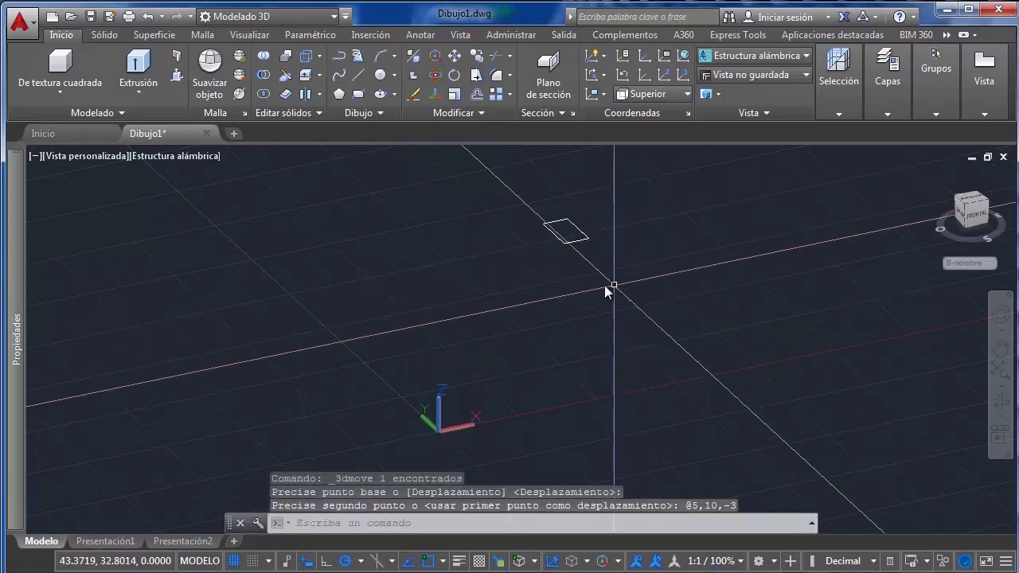
Rotate the rectangle 45° about the Y axis through its centre with 3D Rotate
{"action": "middle_click_drag", "start_coordinate": [610, 287], "coordinate": [509, 272], "text": "shift"}
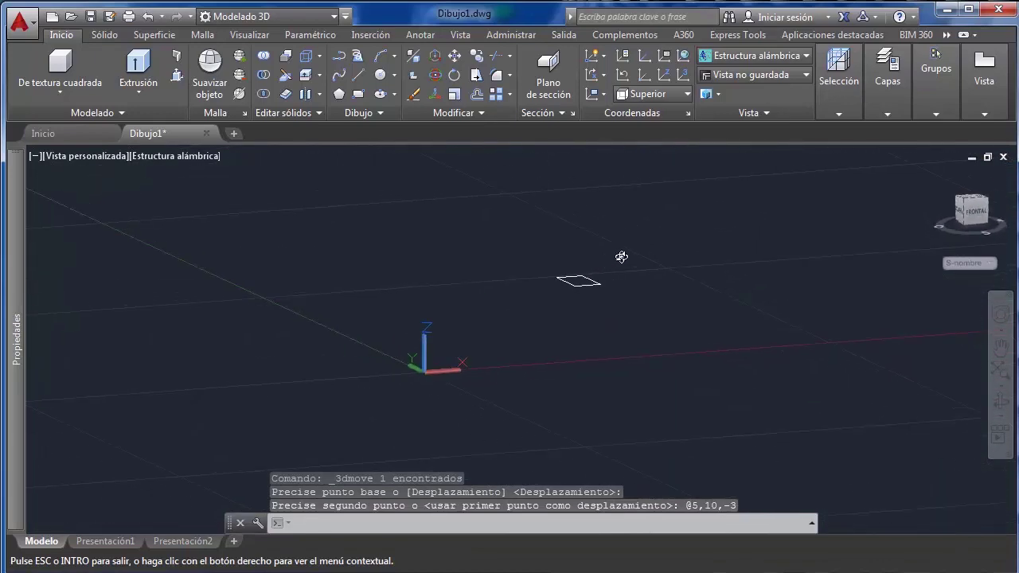
{"action": "middle_click_drag", "start_coordinate": [633, 305], "coordinate": [597, 295], "text": "shift"}
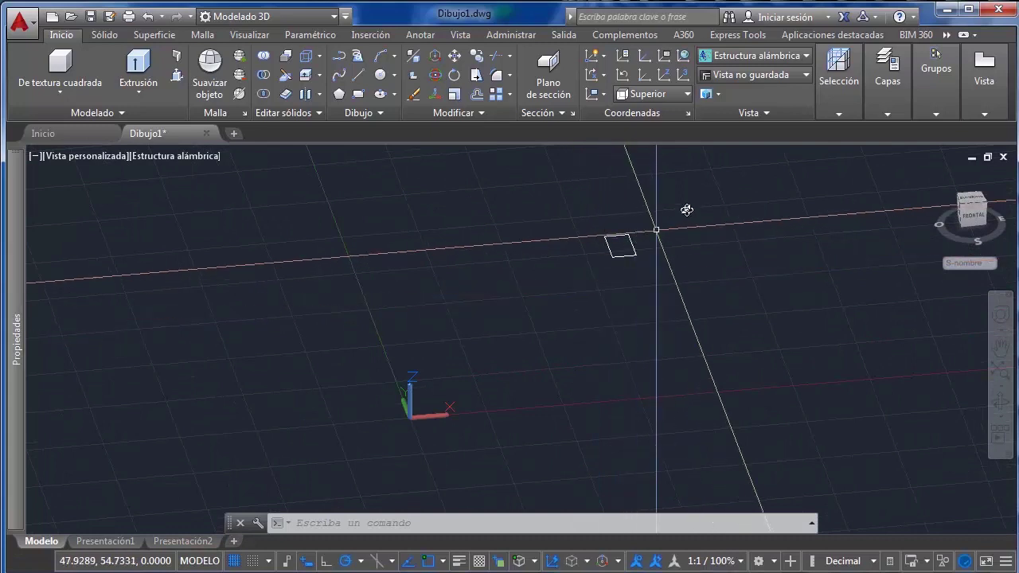
{"action": "left_click", "coordinate": [633, 245]}
{"action": "left_click", "coordinate": [573, 257]}
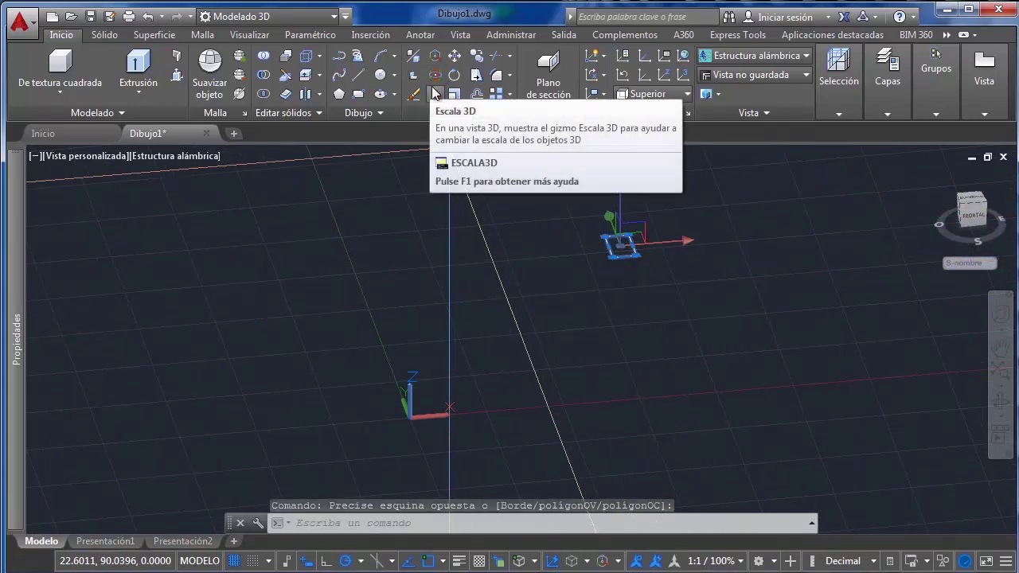
{"action": "middle_click_drag", "start_coordinate": [618, 209], "coordinate": [547, 239]}
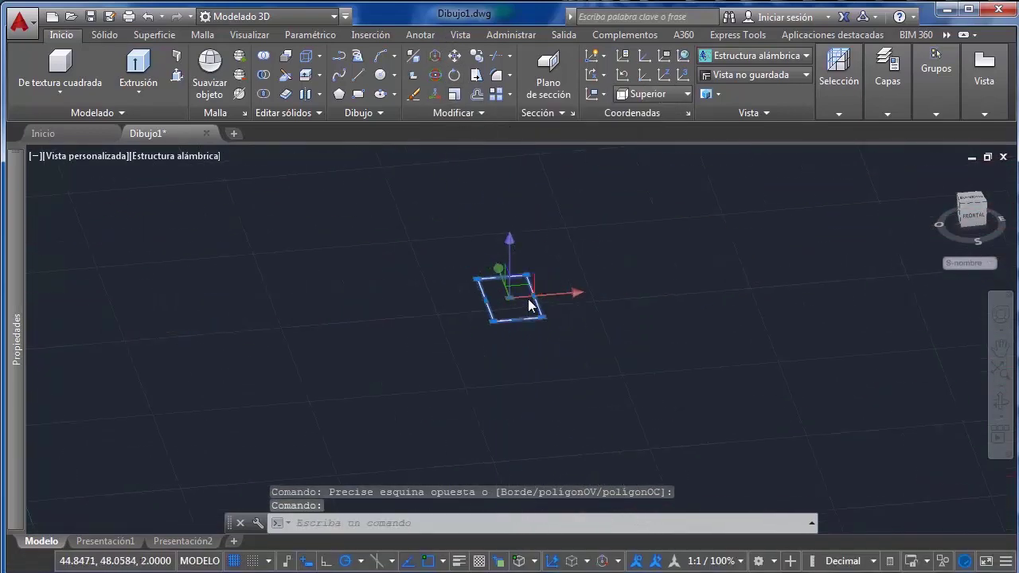
{"action": "scroll", "coordinate": [530, 306], "scroll_direction": "up", "scroll_amount": 3}
{"action": "left_click", "coordinate": [435, 75]}
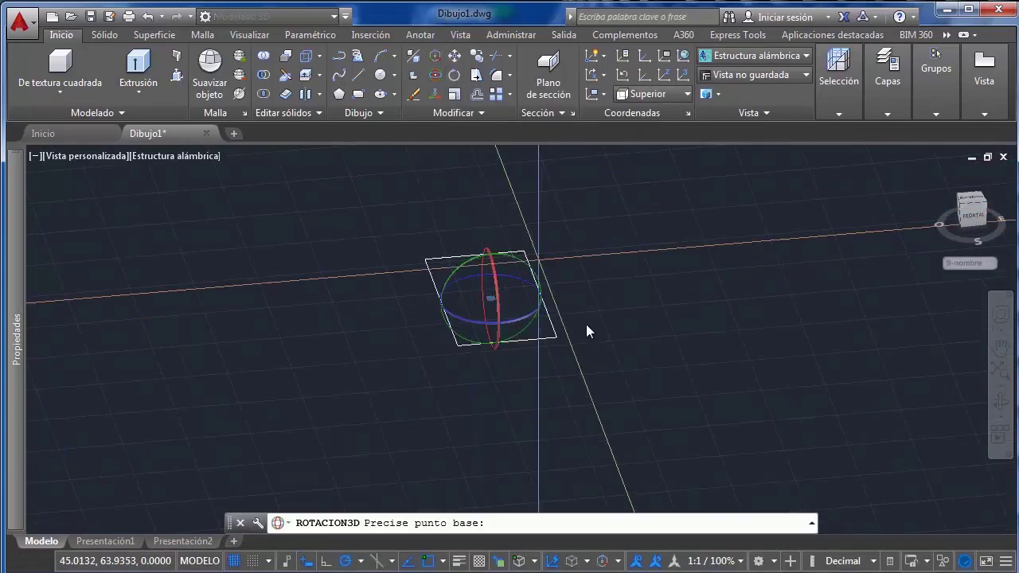
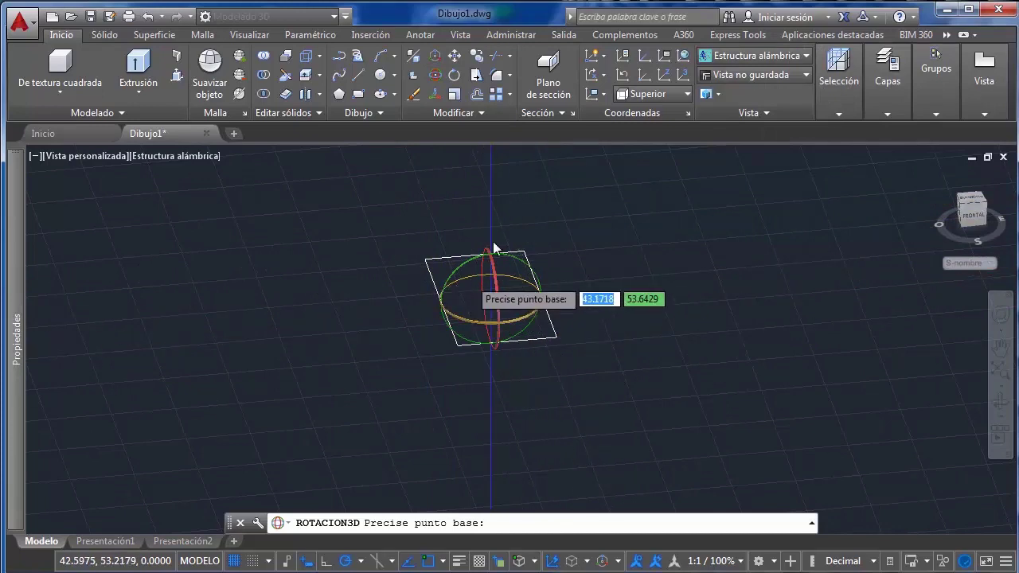
{"action": "left_click", "coordinate": [470, 291]}
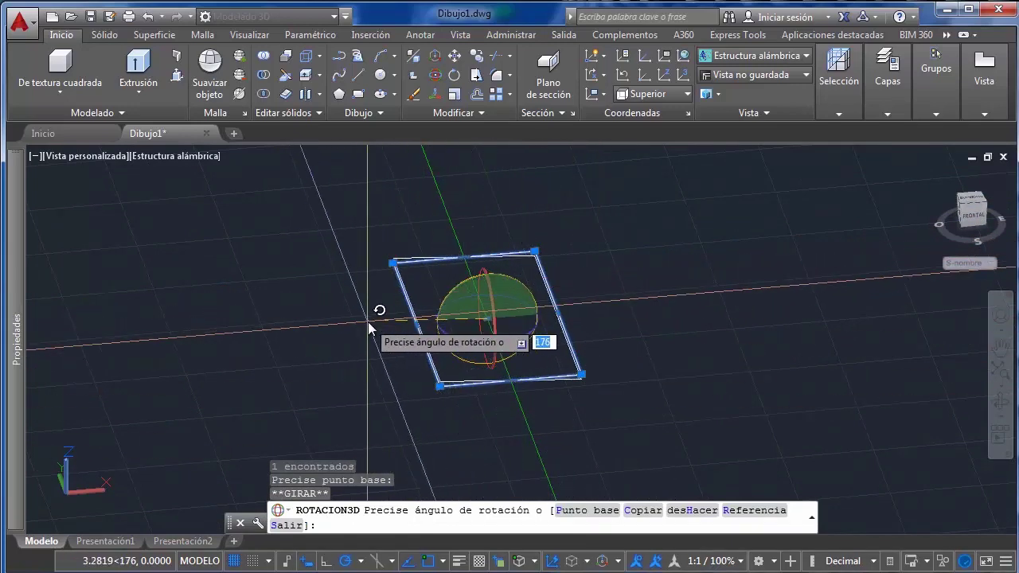
{"action": "type", "text": "45"}
{"action": "key", "text": "Return"}
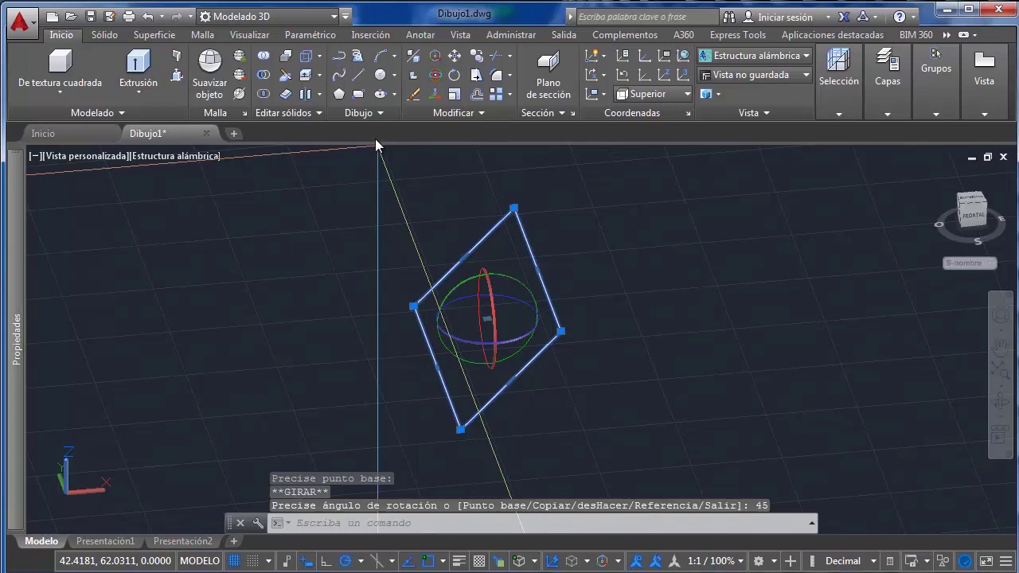
Rotate the rectangle freehand about the X axis and try a further rotation about the Z axis
{"action": "left_click", "coordinate": [492, 290]}
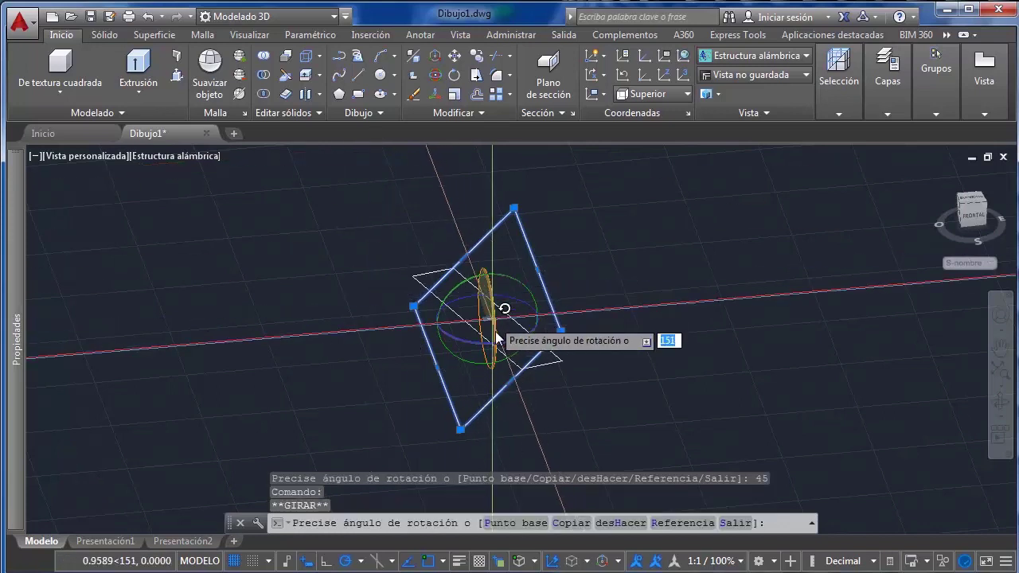
{"action": "left_click", "coordinate": [507, 343]}
{"action": "left_click", "coordinate": [518, 339]}
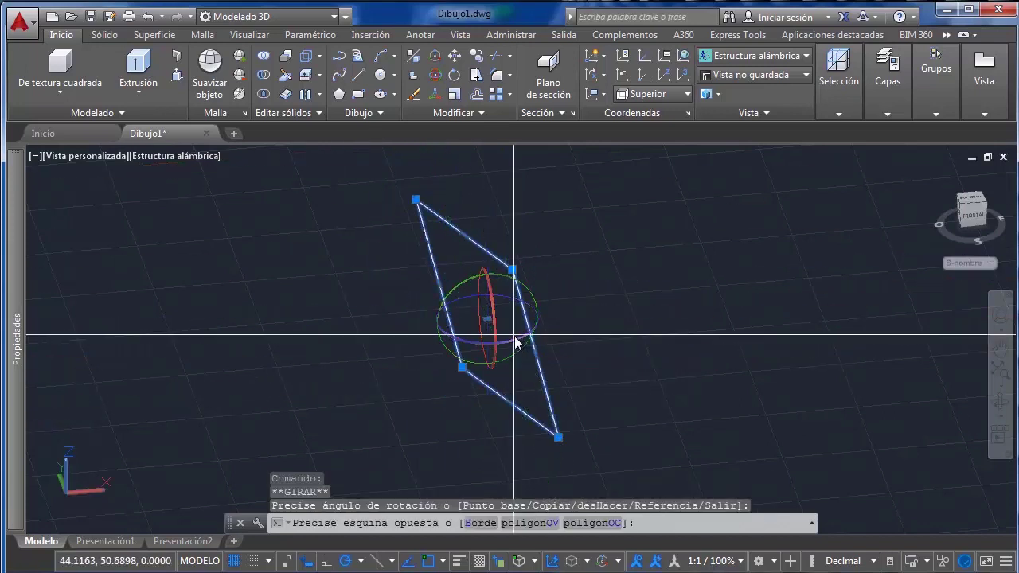
{"action": "left_click", "coordinate": [513, 341]}
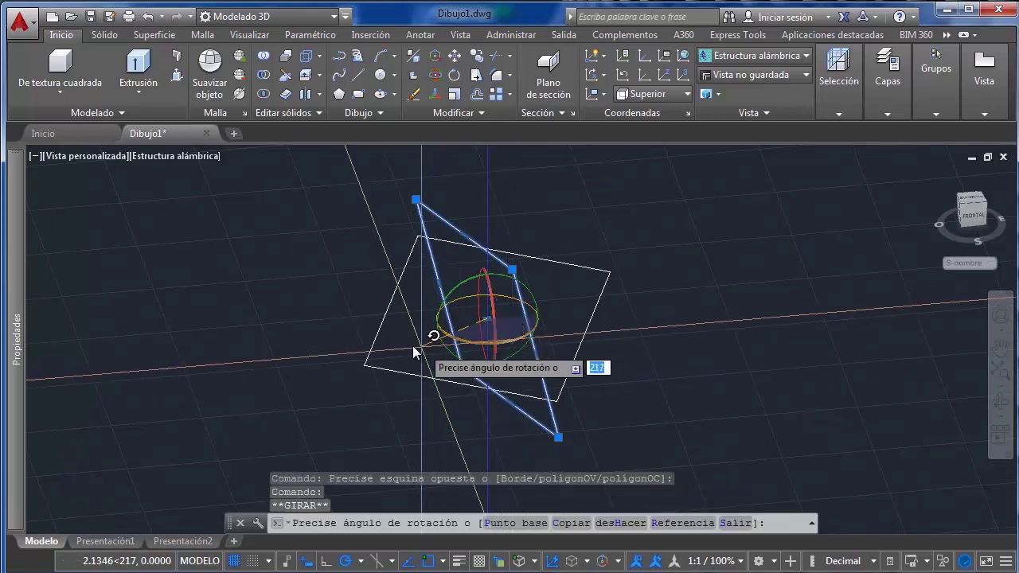
Undo the rectangle's 3D rotations
{"action": "key", "text": "ctrl+z"}
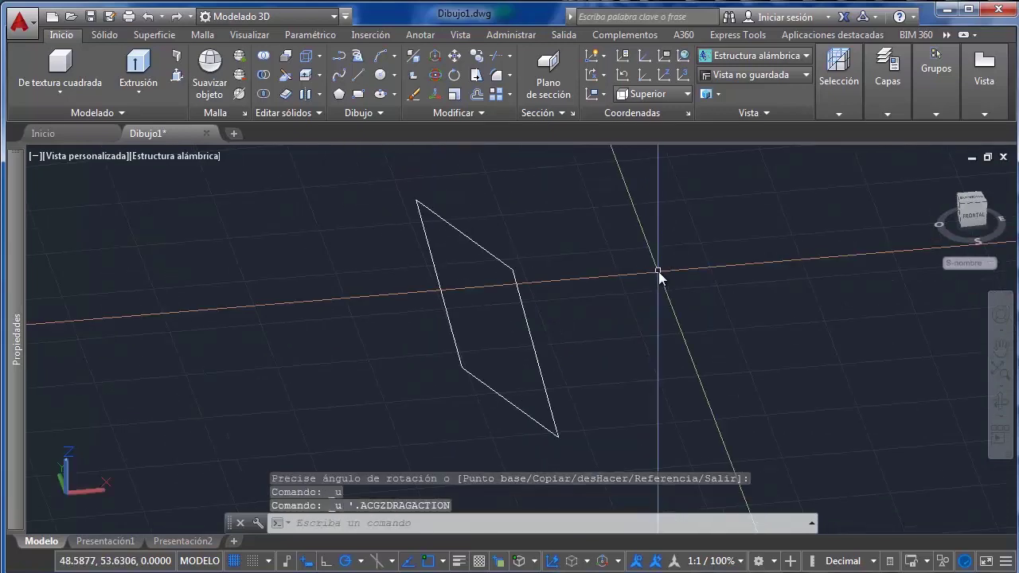
{"action": "key", "text": "ctrl+z"}
{"action": "key", "text": "ctrl+z"}
Delete the rectangle
{"action": "left_click", "coordinate": [656, 253]}
{"action": "left_click", "coordinate": [450, 358]}
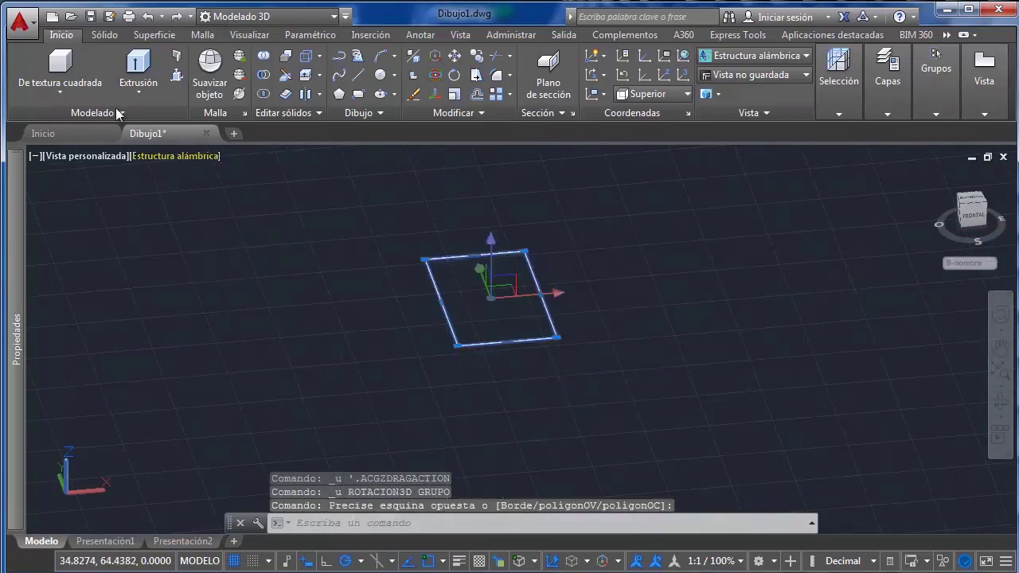
{"action": "key", "text": "Delete"}
Draw a solid box freehand on the ground plane, on the positive X side of the origin
{"action": "left_click", "coordinate": [61, 72]}
{"action": "middle_click_drag", "start_coordinate": [301, 372], "coordinate": [595, 269]}
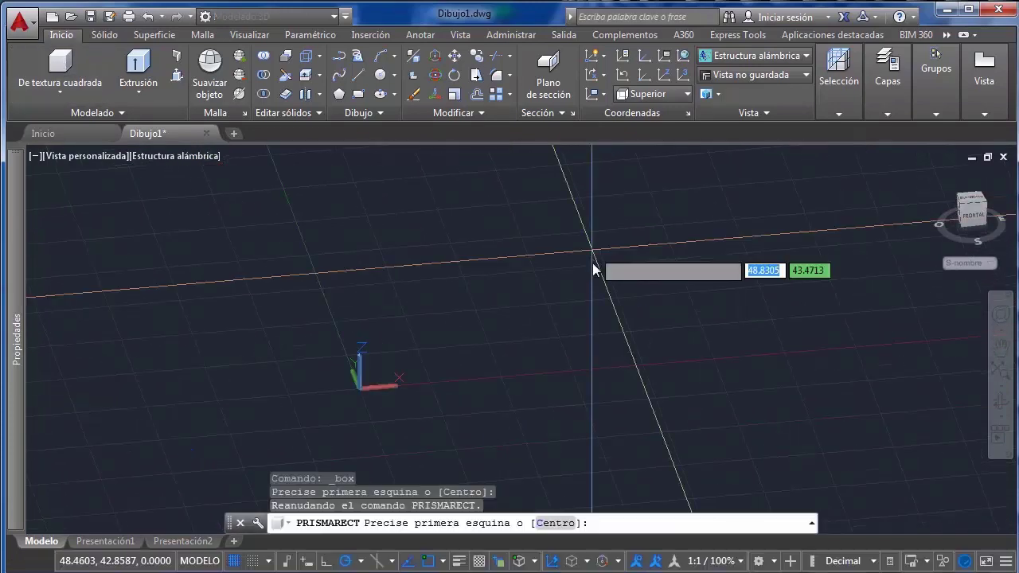
{"action": "left_click", "coordinate": [458, 309]}
{"action": "left_click", "coordinate": [599, 362]}
{"action": "left_click", "coordinate": [581, 291]}
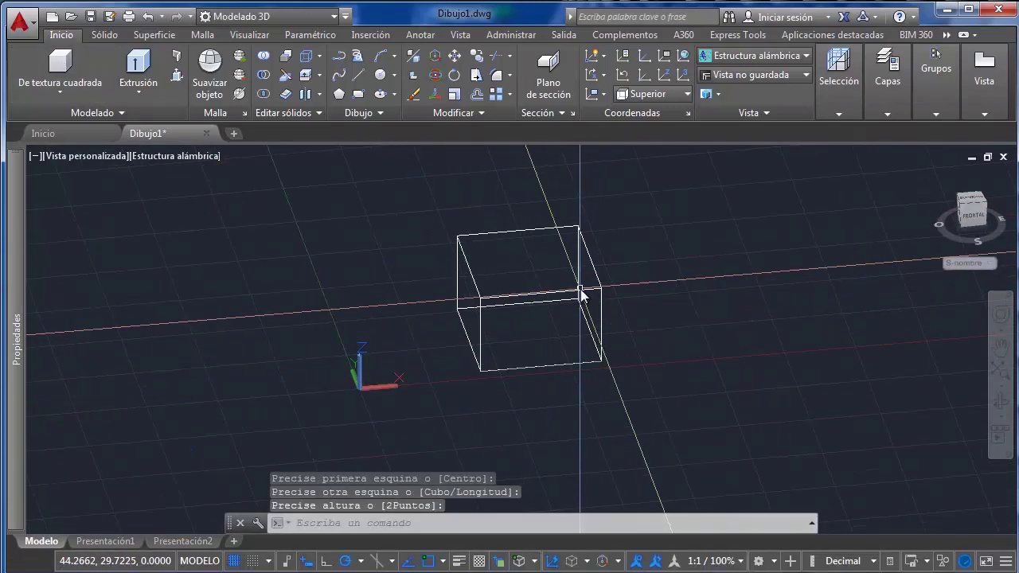
Apply the Shaded (Sombreado) visual style to the viewport
{"action": "left_click", "coordinate": [741, 53]}
{"action": "left_click", "coordinate": [761, 53]}
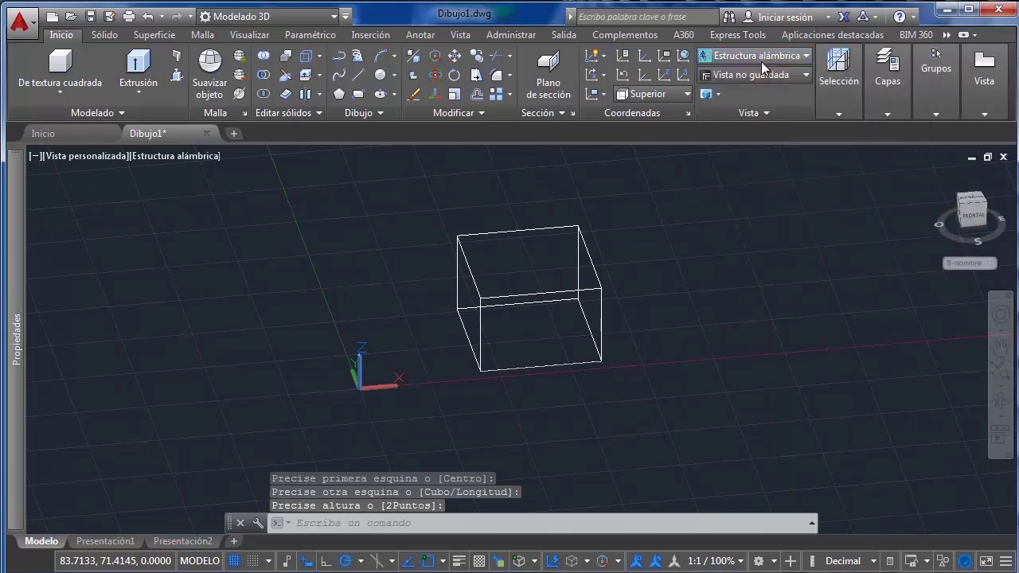
{"action": "left_click", "coordinate": [761, 75]}
{"action": "left_click", "coordinate": [761, 78]}
{"action": "left_click", "coordinate": [764, 51]}
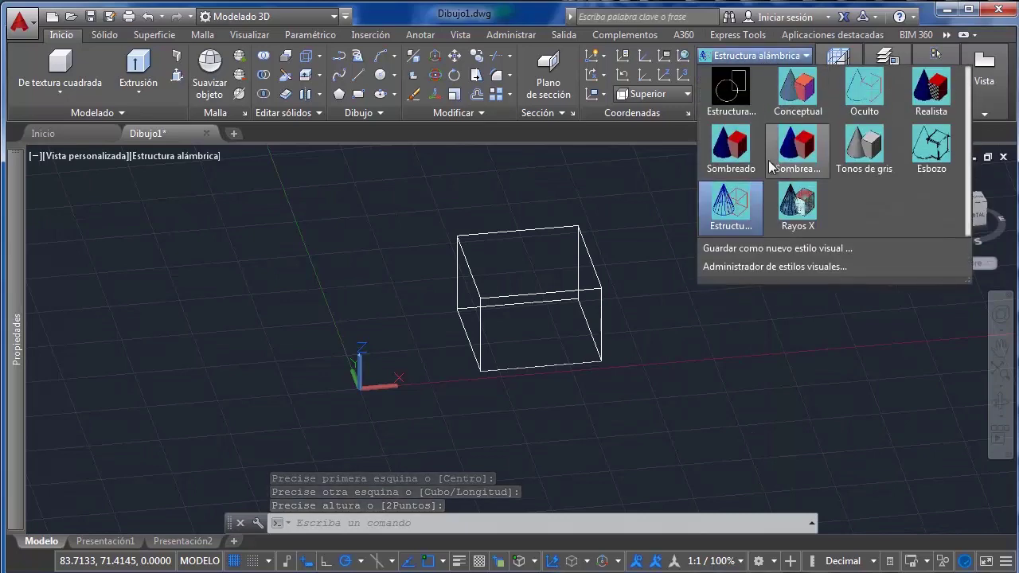
{"action": "left_click", "coordinate": [729, 147]}
Copy the box from its lower front-right corner about 39 units along the positive X axis
{"action": "left_click", "coordinate": [711, 216]}
{"action": "left_click", "coordinate": [485, 295]}
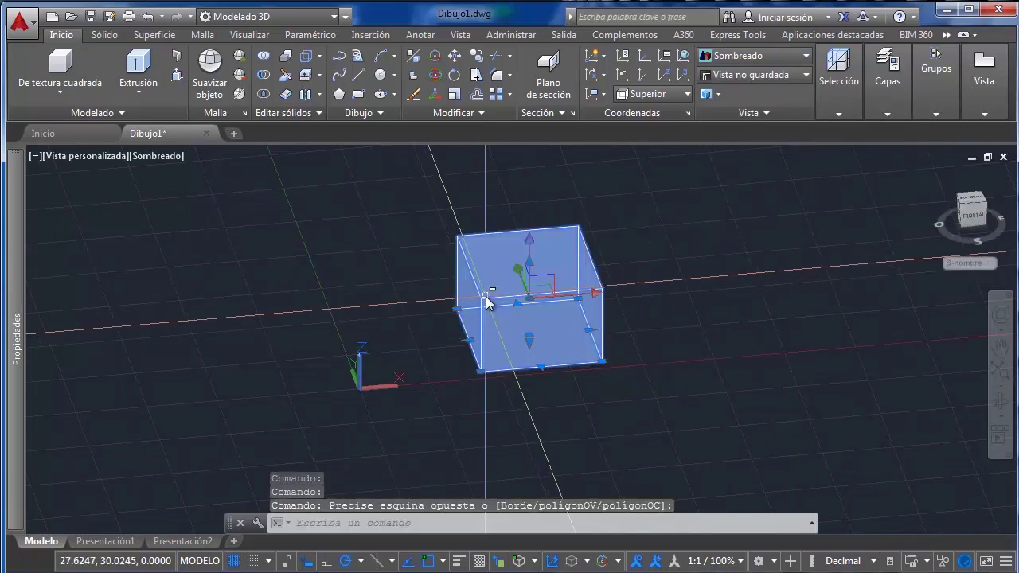
{"action": "middle_click_drag", "start_coordinate": [485, 295], "coordinate": [587, 240], "text": "shift"}
{"action": "scroll", "coordinate": [587, 241], "scroll_direction": "up", "scroll_amount": 2}
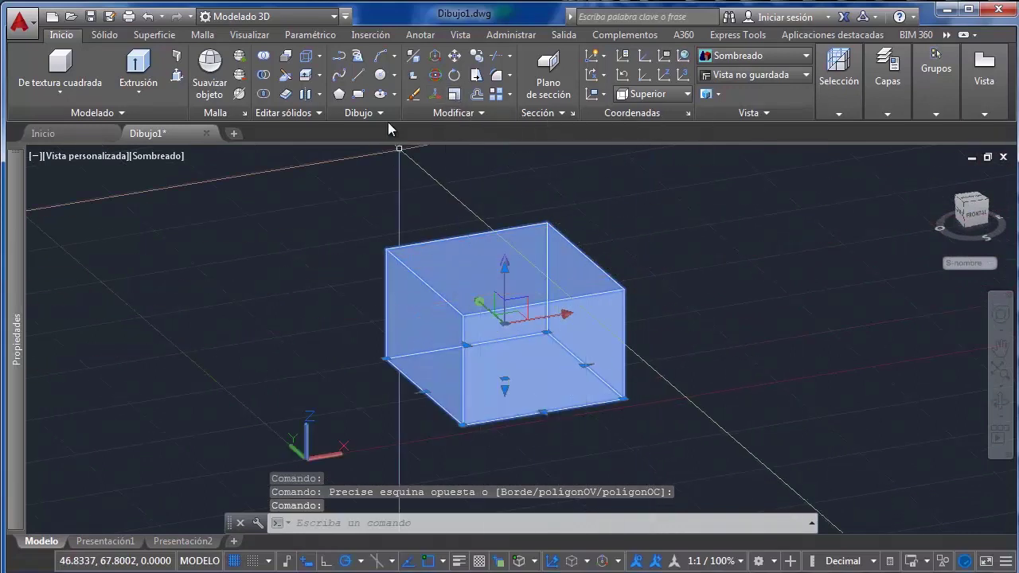
{"action": "left_click", "coordinate": [481, 58]}
{"action": "left_click", "coordinate": [625, 398]}
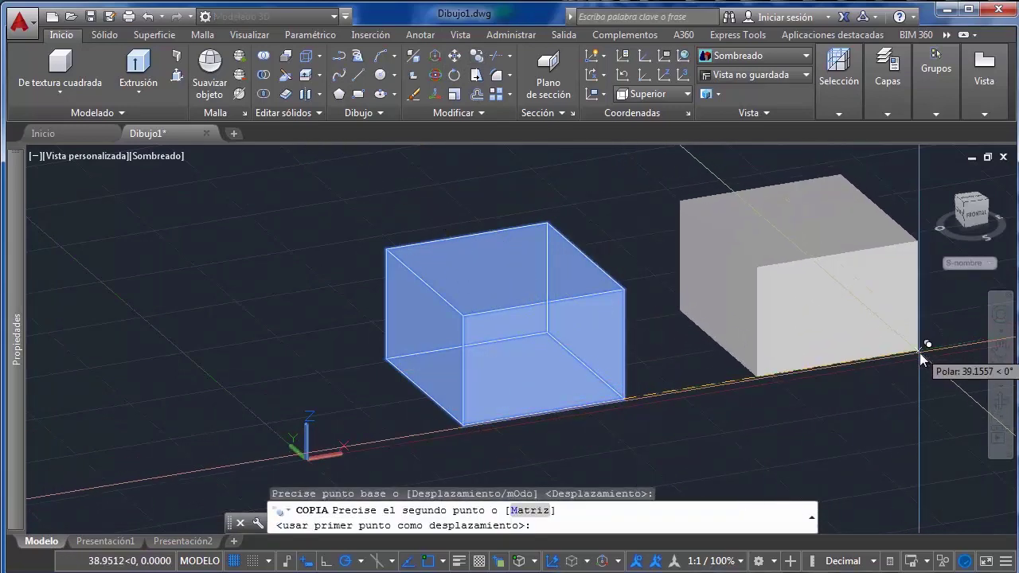
{"action": "left_click", "coordinate": [920, 353]}
{"action": "key", "text": "Escape"}
Scale the original box up freehand, using its lower front-right corner as the base point
{"action": "scroll", "coordinate": [605, 341], "scroll_direction": "down", "scroll_amount": 3}
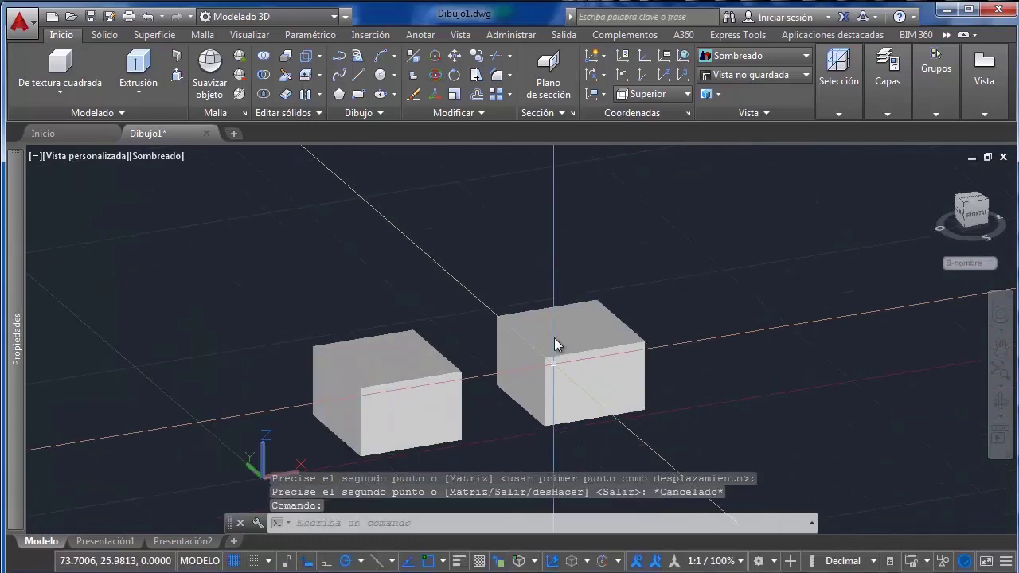
{"action": "middle_click_drag", "start_coordinate": [560, 320], "coordinate": [584, 240]}
{"action": "left_click", "coordinate": [371, 372]}
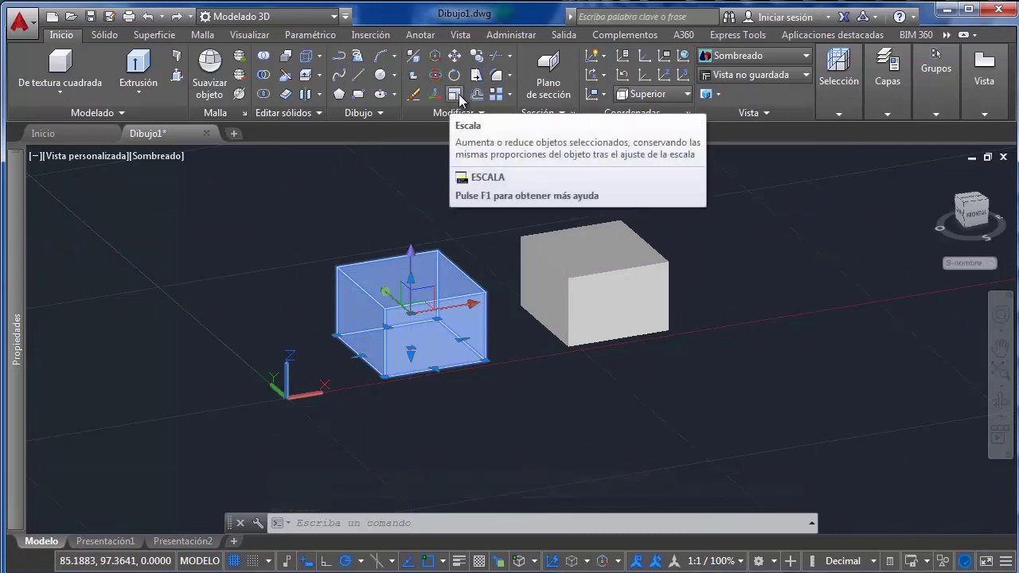
{"action": "left_click", "coordinate": [455, 94]}
{"action": "left_click", "coordinate": [487, 360]}
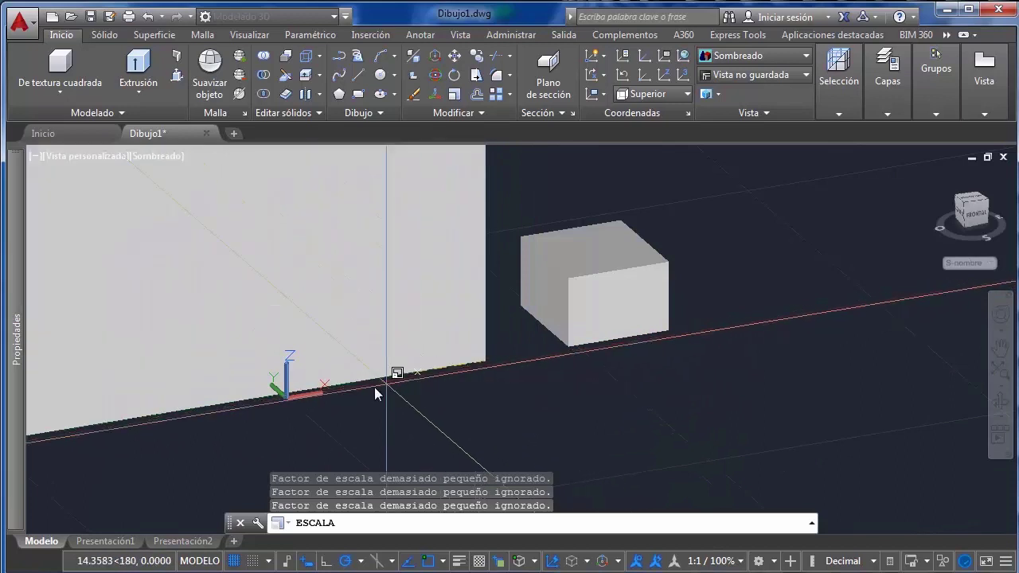
{"action": "scroll", "coordinate": [325, 398], "scroll_direction": "down", "scroll_amount": 4}
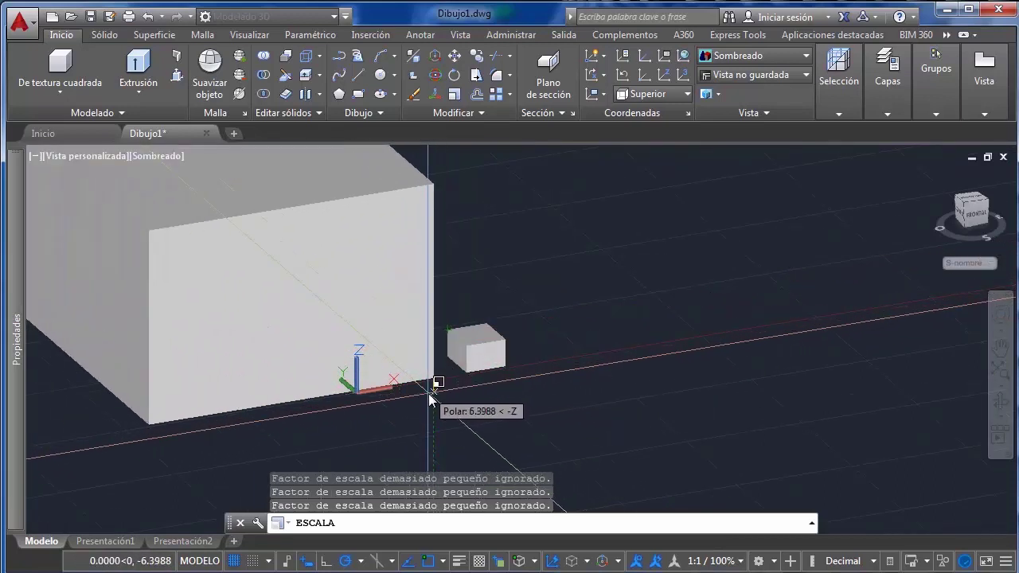
{"action": "left_click", "coordinate": [435, 390]}
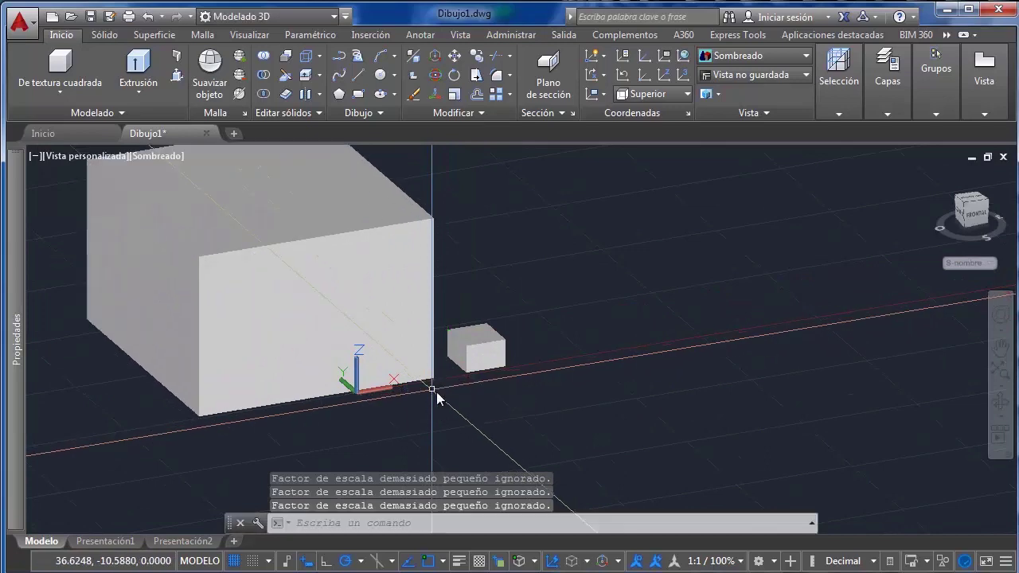
Move the small copied box along the positive X axis, away from the enlarged box
{"action": "middle_click_drag", "start_coordinate": [436, 393], "coordinate": [467, 387], "text": "shift"}
{"action": "left_click", "coordinate": [491, 376]}
{"action": "left_click", "coordinate": [483, 372]}
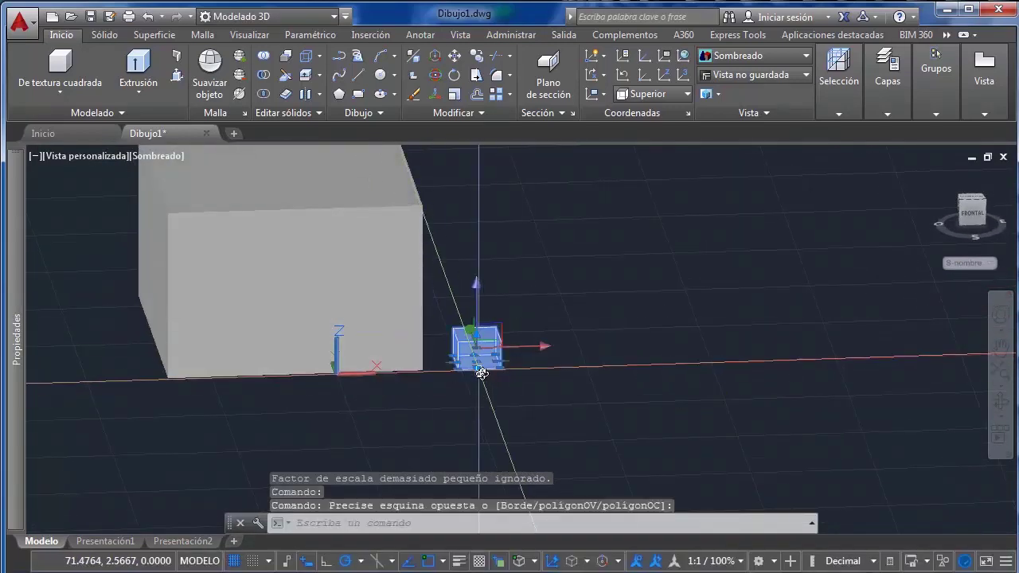
{"action": "key", "text": "Escape"}
{"action": "left_click", "coordinate": [520, 345]}
{"action": "left_click", "coordinate": [484, 364]}
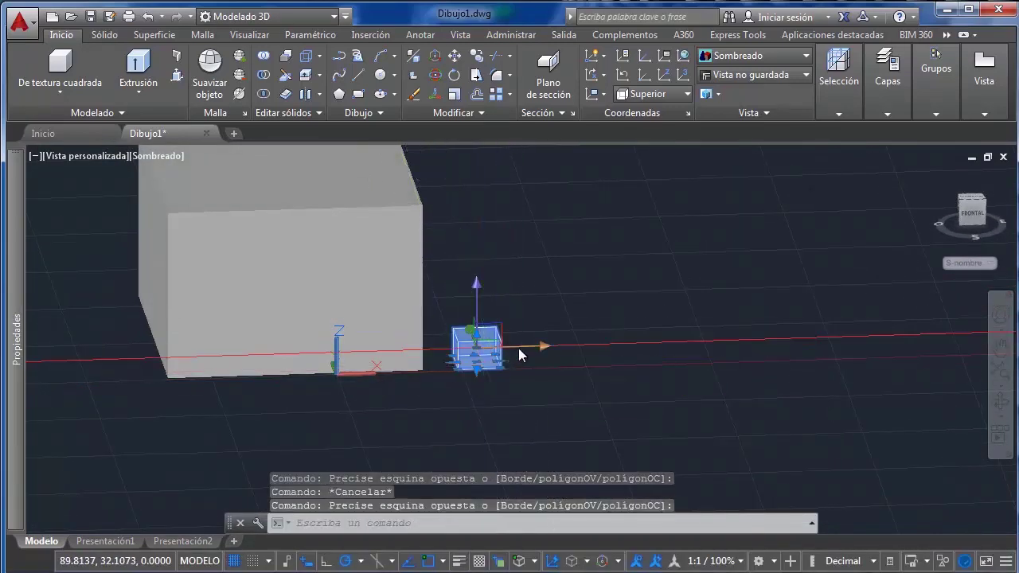
{"action": "left_click", "coordinate": [519, 349]}
{"action": "left_click", "coordinate": [686, 342]}
{"action": "scroll", "coordinate": [670, 269], "scroll_direction": "up", "scroll_amount": 2}
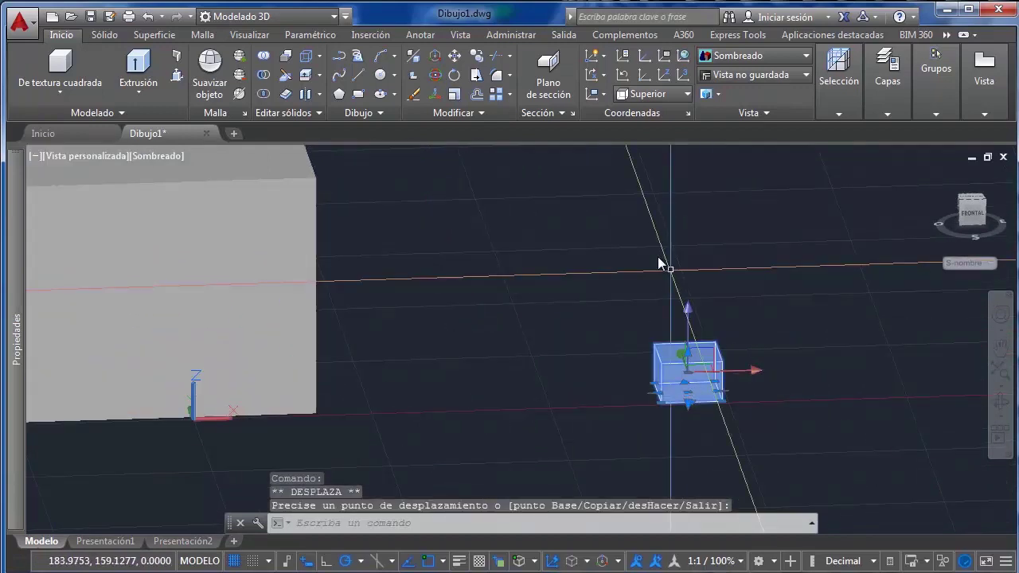
Scale the small box uniformly and freehand with 3D Scale
{"action": "left_click", "coordinate": [435, 95]}
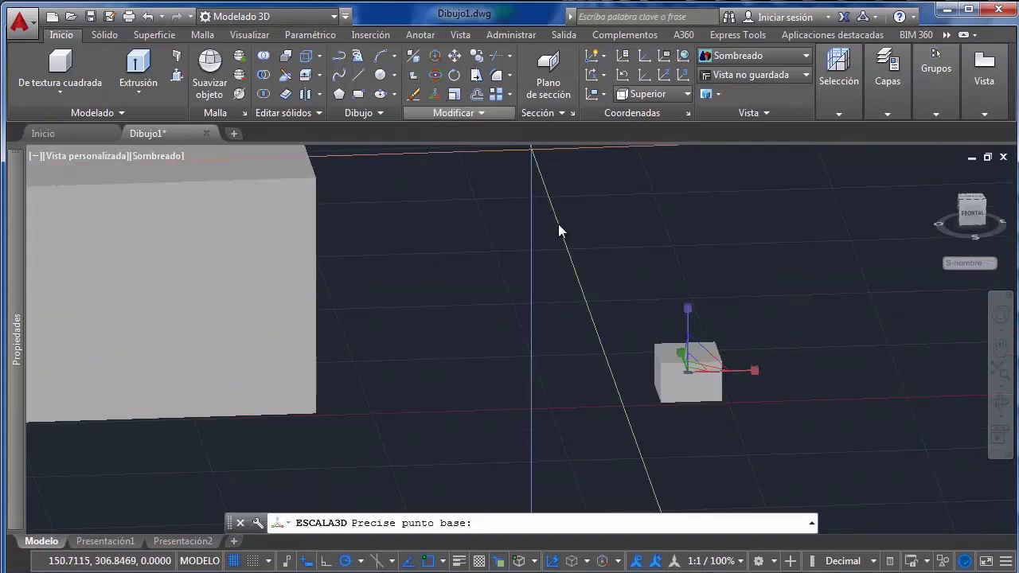
{"action": "left_click", "coordinate": [709, 350]}
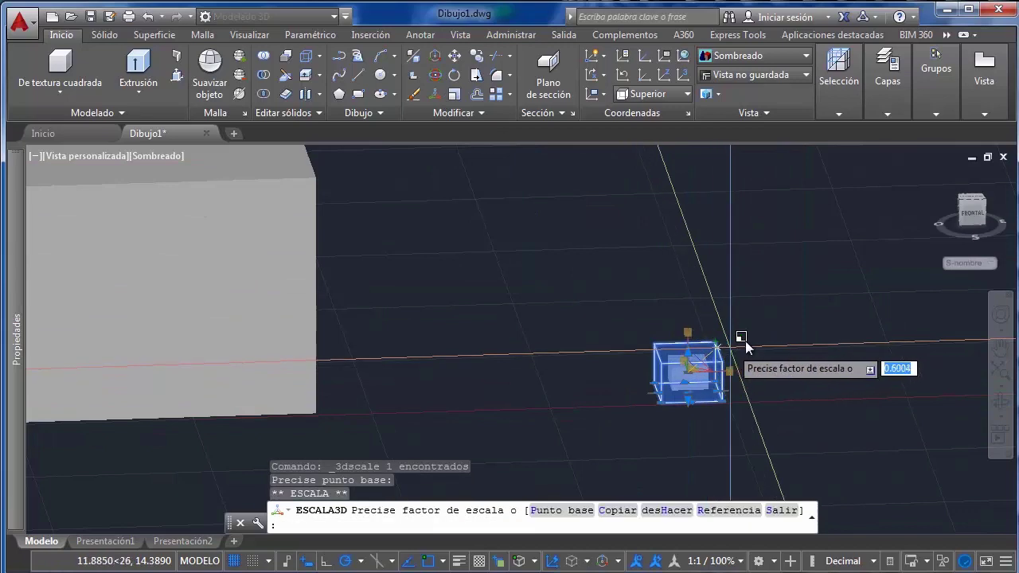
{"action": "left_click", "coordinate": [793, 379]}
{"action": "scroll", "coordinate": [794, 370], "scroll_direction": "down", "scroll_amount": 3}
{"action": "middle_click_drag", "start_coordinate": [794, 370], "coordinate": [756, 362], "text": "shift"}
{"action": "scroll", "coordinate": [674, 396], "scroll_direction": "up", "scroll_amount": 2}
{"action": "middle_click_drag", "start_coordinate": [757, 452], "coordinate": [606, 403], "text": "shift"}
{"action": "scroll", "coordinate": [604, 400], "scroll_direction": "down", "scroll_amount": 4}
{"action": "middle_click_drag", "start_coordinate": [603, 335], "coordinate": [707, 363], "text": "shift"}
{"action": "scroll", "coordinate": [691, 358], "scroll_direction": "up", "scroll_amount": 2}
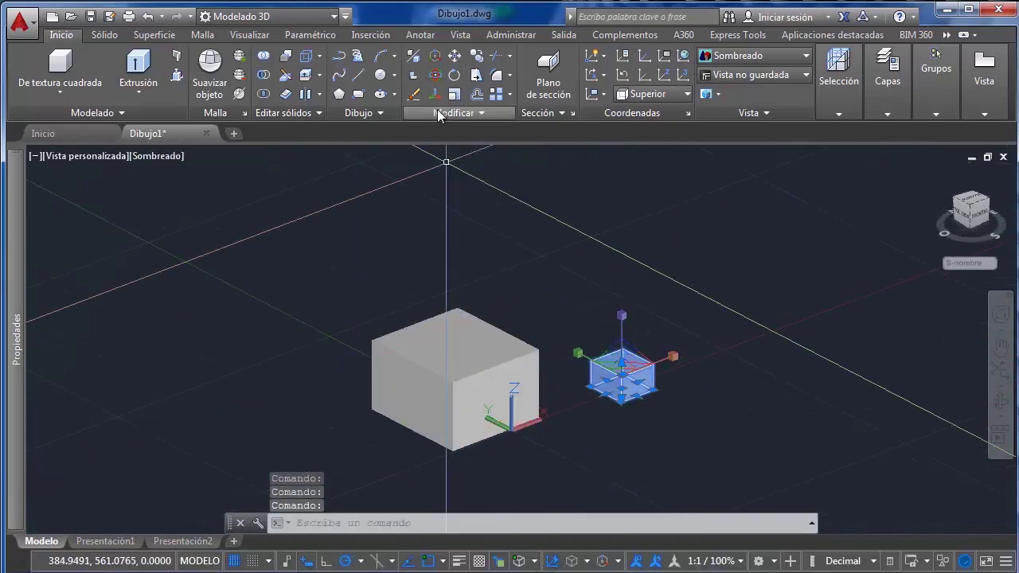
Change the small box's gizmo to Rotate (Girar) and rotate the box freehand about the X axis
{"action": "scroll", "coordinate": [623, 356], "scroll_direction": "up", "scroll_amount": 2}
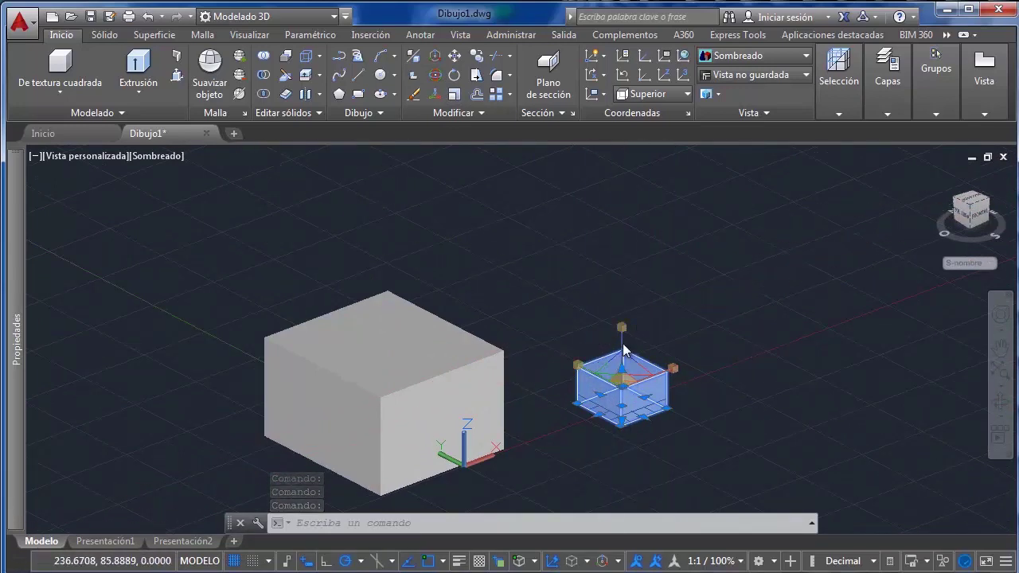
{"action": "scroll", "coordinate": [653, 335], "scroll_direction": "up", "scroll_amount": 3}
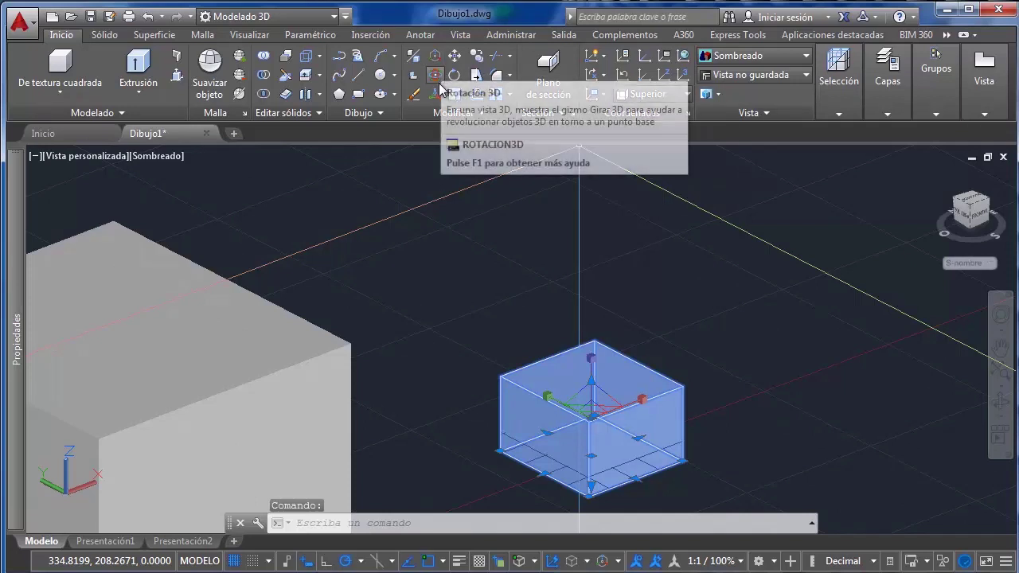
{"action": "right_click", "coordinate": [593, 377]}
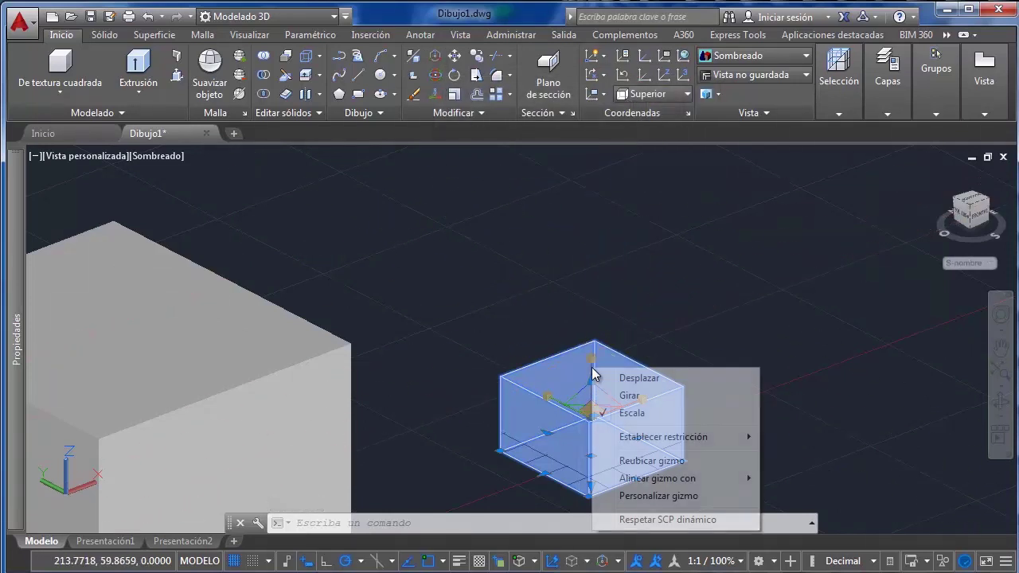
{"action": "left_click", "coordinate": [644, 395]}
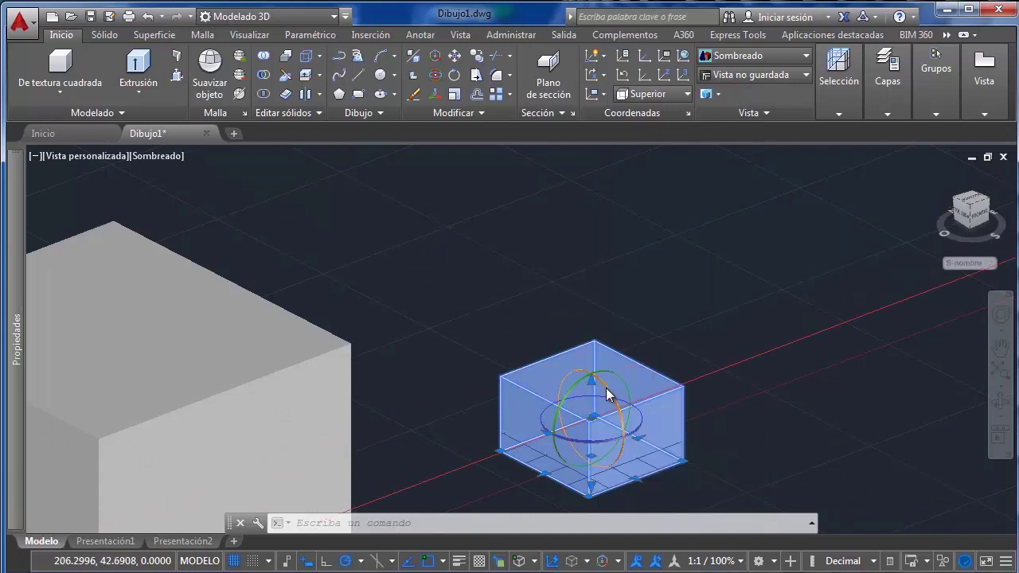
{"action": "left_click", "coordinate": [607, 394]}
Change the small box's gizmo to Move (Desplazar) and shift the tilted box farther along the positive X axis
{"action": "right_click", "coordinate": [593, 378]}
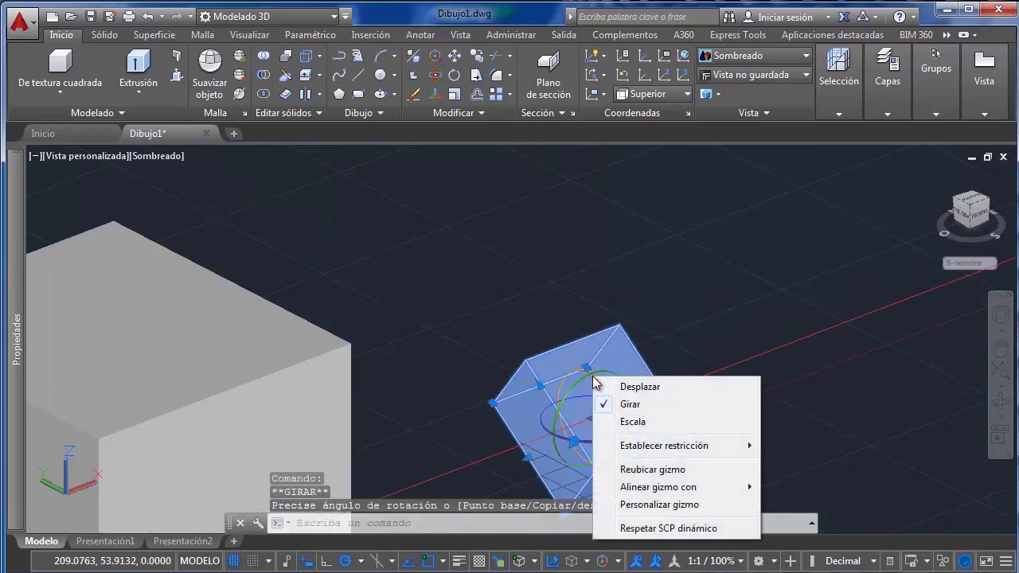
{"action": "left_click", "coordinate": [634, 387]}
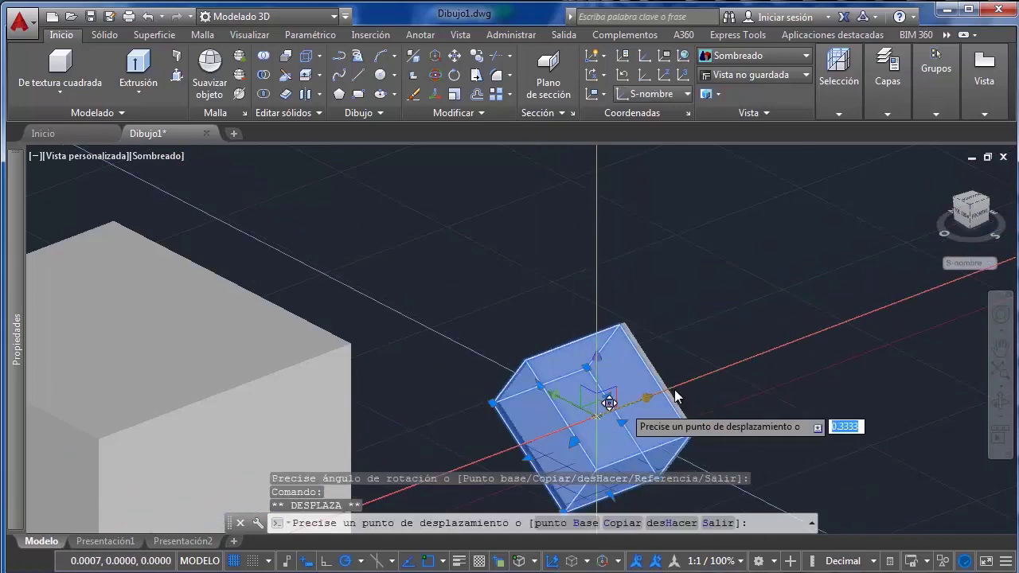
{"action": "left_click", "coordinate": [813, 333]}
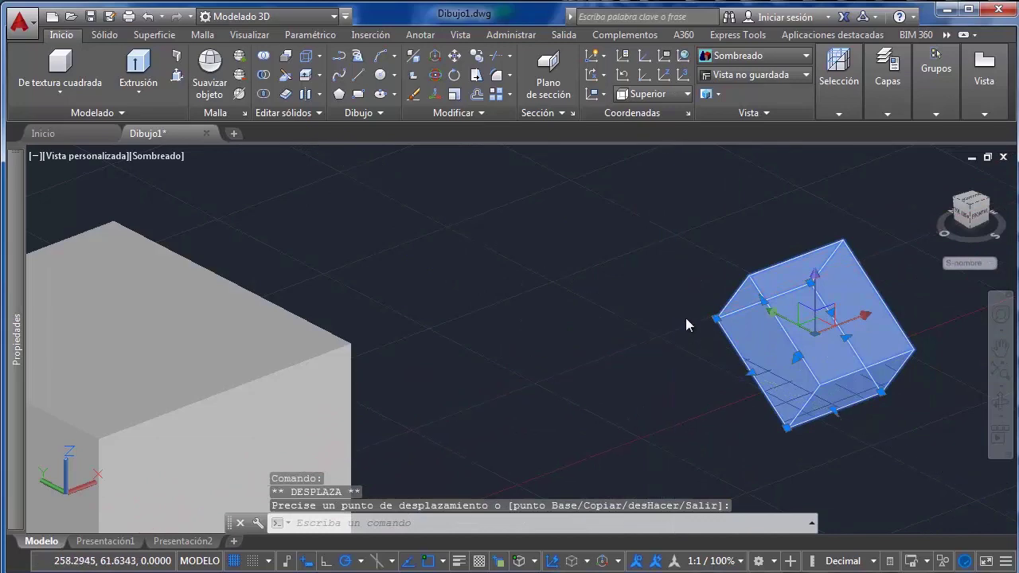
{"action": "key", "text": "Escape"}
Change the large box's gizmo to Rotate (Girar) and deselect the box
{"action": "scroll", "coordinate": [621, 327], "scroll_direction": "down", "scroll_amount": 4}
{"action": "left_click", "coordinate": [429, 343]}
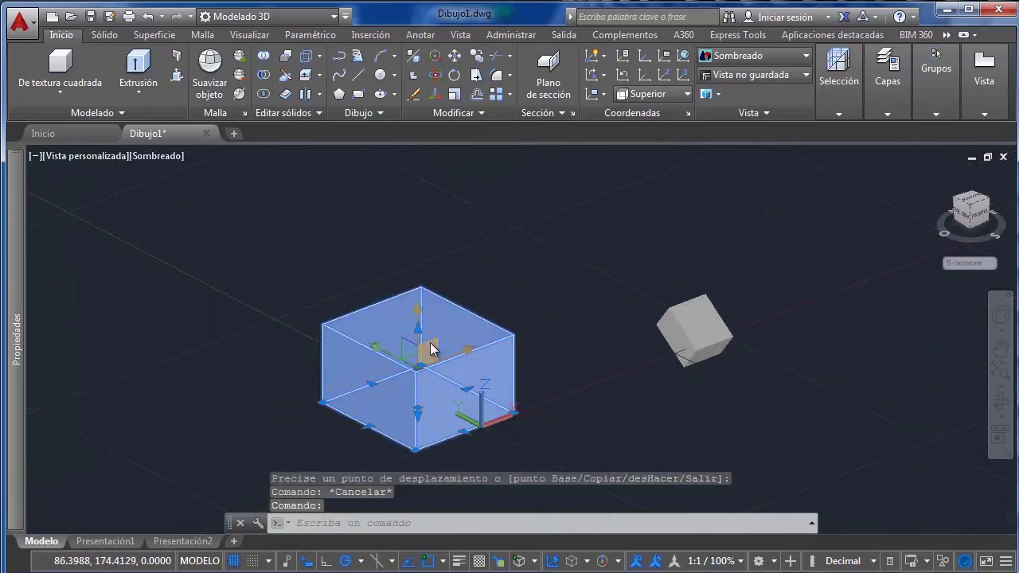
{"action": "right_click", "coordinate": [430, 349]}
{"action": "left_click", "coordinate": [446, 371]}
{"action": "key", "text": "Escape"}
Select both boxes together and examine where their shared Rotate gizmo sits
{"action": "left_click", "coordinate": [714, 322]}
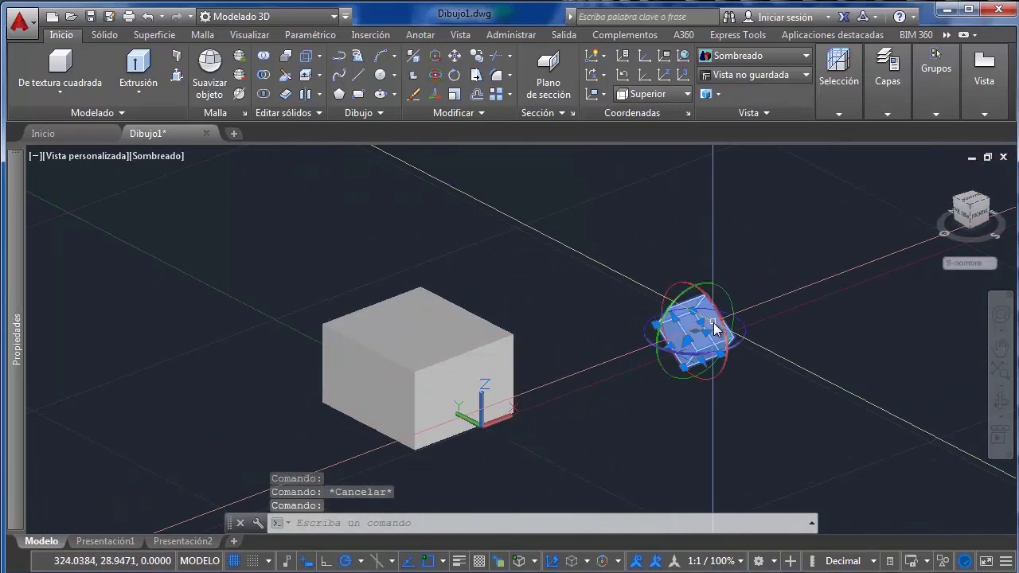
{"action": "scroll", "coordinate": [676, 342], "scroll_direction": "up", "scroll_amount": 2}
{"action": "left_click", "coordinate": [371, 390]}
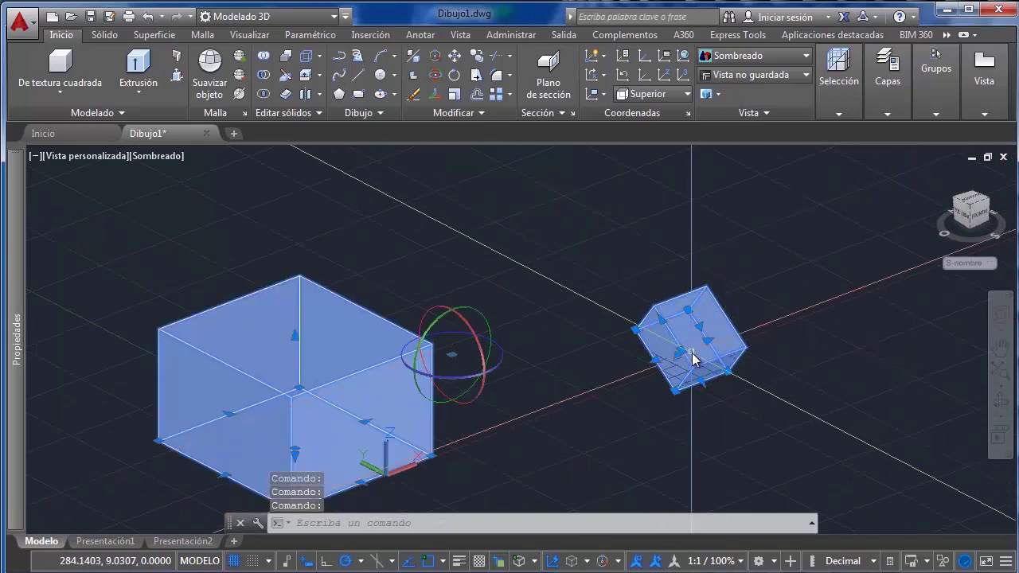
{"action": "key", "text": "Escape"}
{"action": "left_click", "coordinate": [336, 388]}
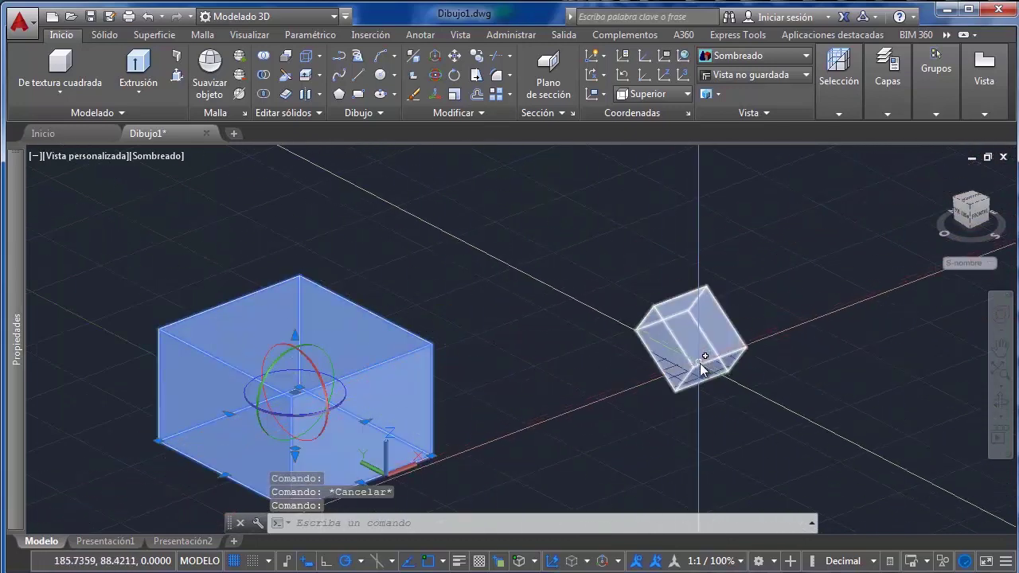
{"action": "left_click", "coordinate": [700, 359]}
{"action": "scroll", "coordinate": [581, 349], "scroll_direction": "down", "scroll_amount": 3}
{"action": "middle_click_drag", "start_coordinate": [581, 357], "coordinate": [519, 342], "text": "shift"}
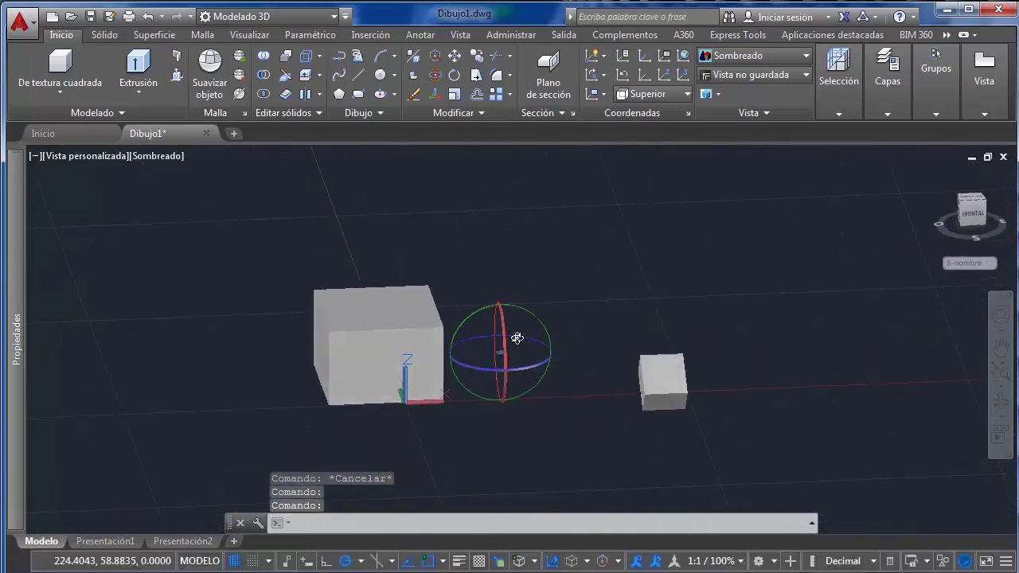
{"action": "key", "text": "Escape"}
{"action": "left_click", "coordinate": [656, 375]}
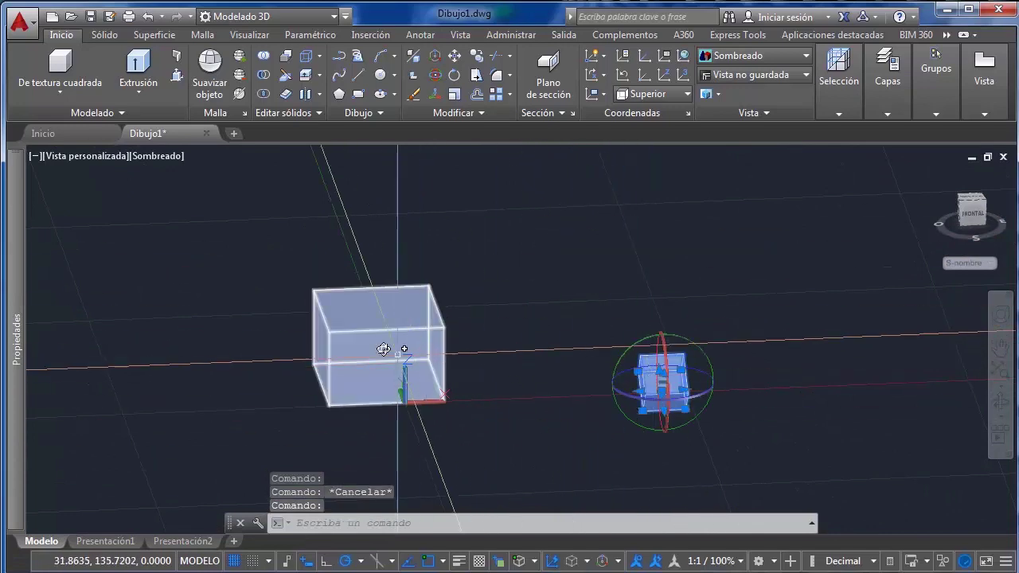
{"action": "left_click", "coordinate": [382, 349]}
{"action": "middle_click_drag", "start_coordinate": [525, 370], "coordinate": [492, 275], "text": "shift"}
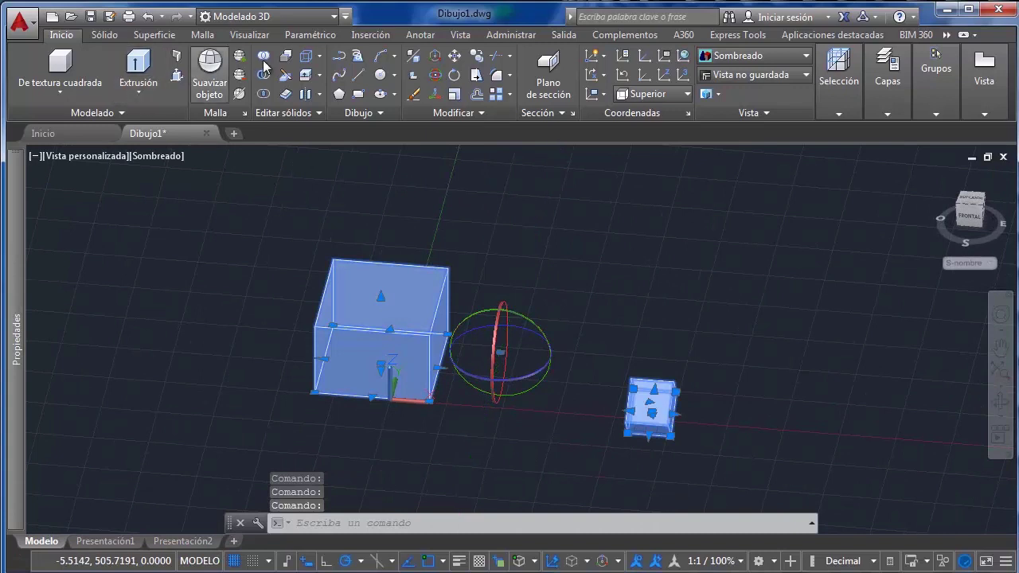
Draw a third solid box freehand on the ground plane behind the small tilted box
{"action": "left_click", "coordinate": [75, 72]}
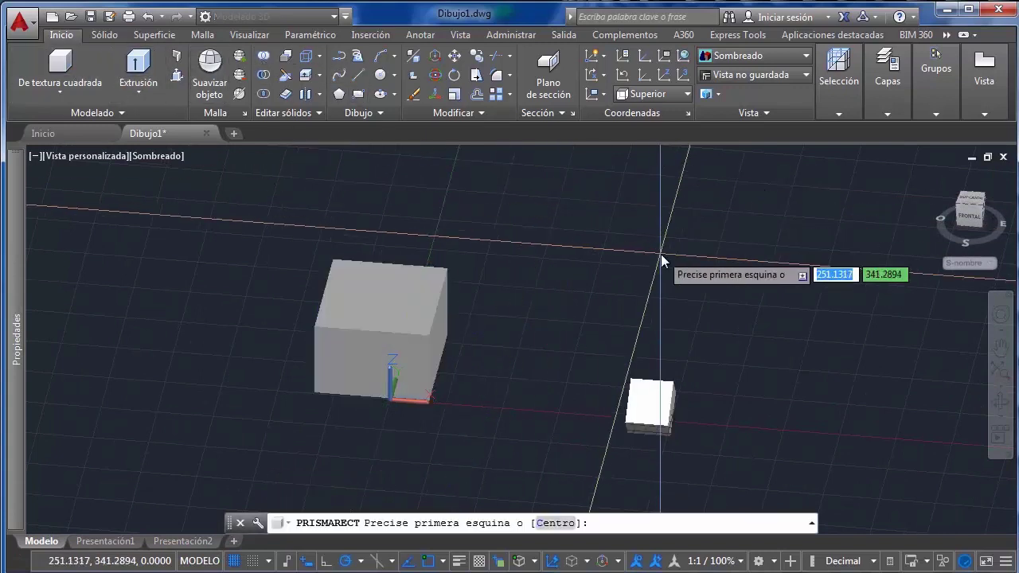
{"action": "left_click", "coordinate": [661, 257]}
{"action": "left_click", "coordinate": [700, 311]}
{"action": "left_click", "coordinate": [690, 252]}
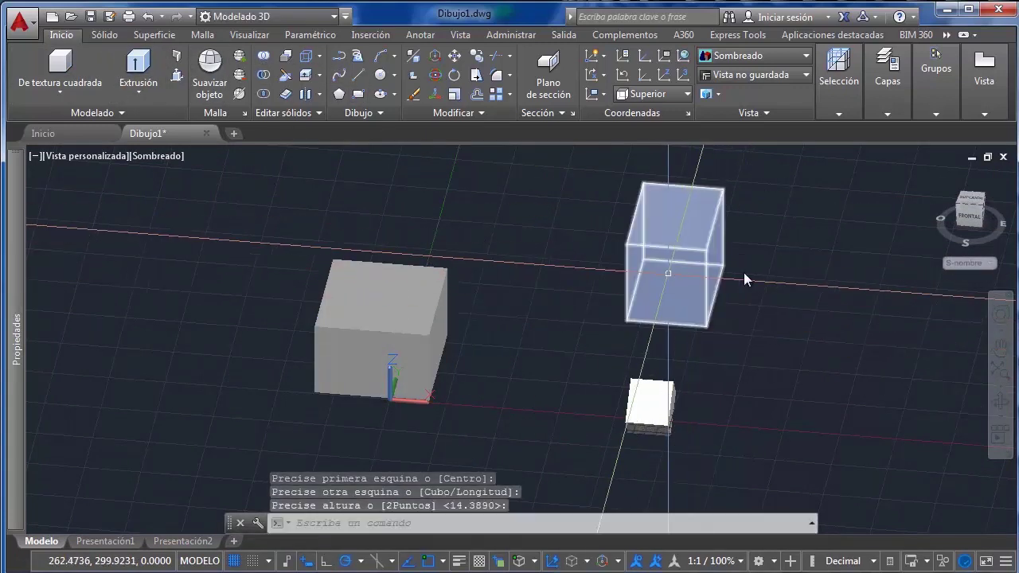
{"action": "key", "text": "Escape"}
Try rotating all three boxes together freehand about the Z axis of their shared gizmo, and undo the rotation
{"action": "left_click", "coordinate": [846, 253]}
{"action": "left_click", "coordinate": [602, 295]}
{"action": "left_click", "coordinate": [415, 329]}
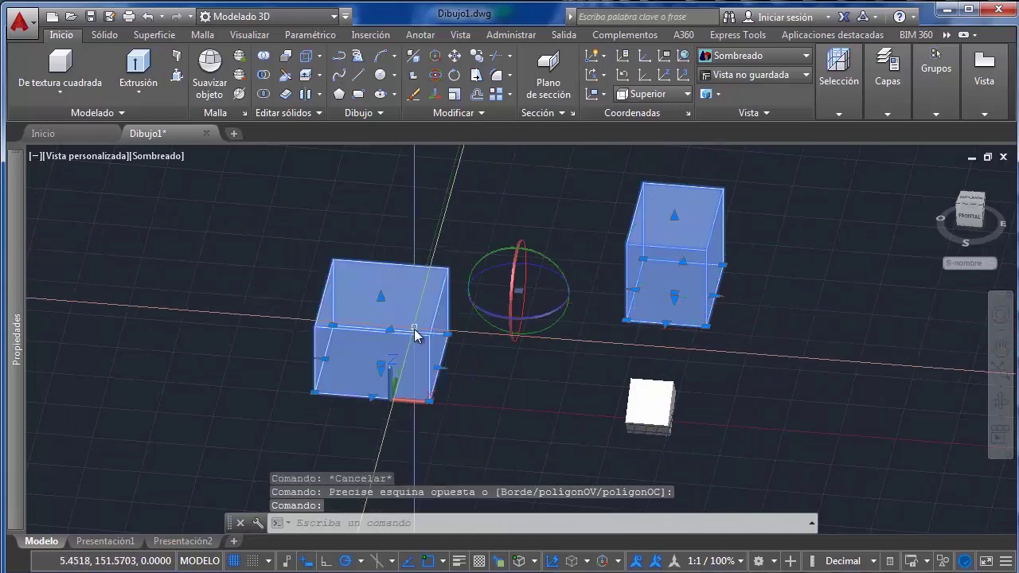
{"action": "left_click", "coordinate": [627, 416]}
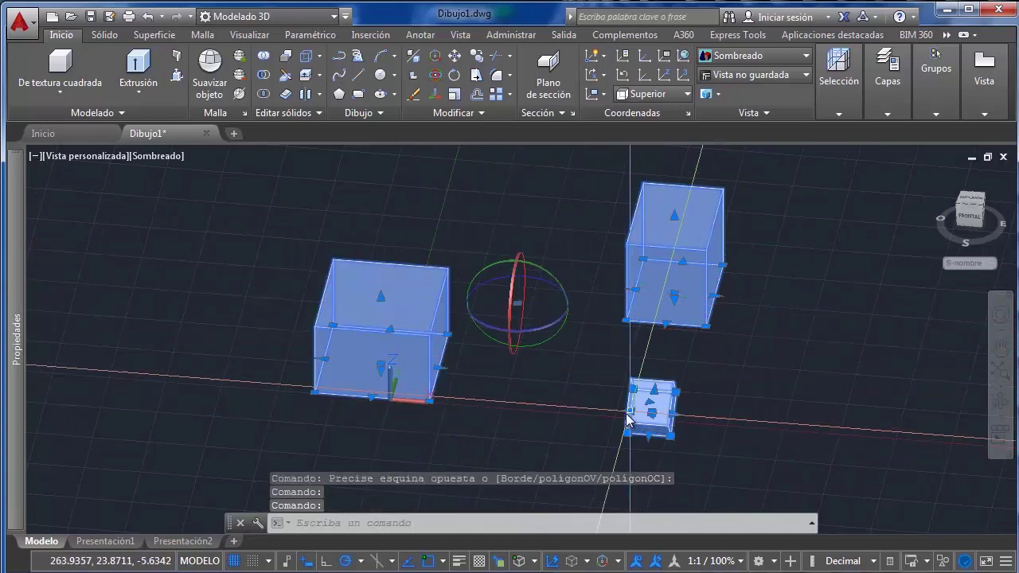
{"action": "left_click", "coordinate": [546, 328]}
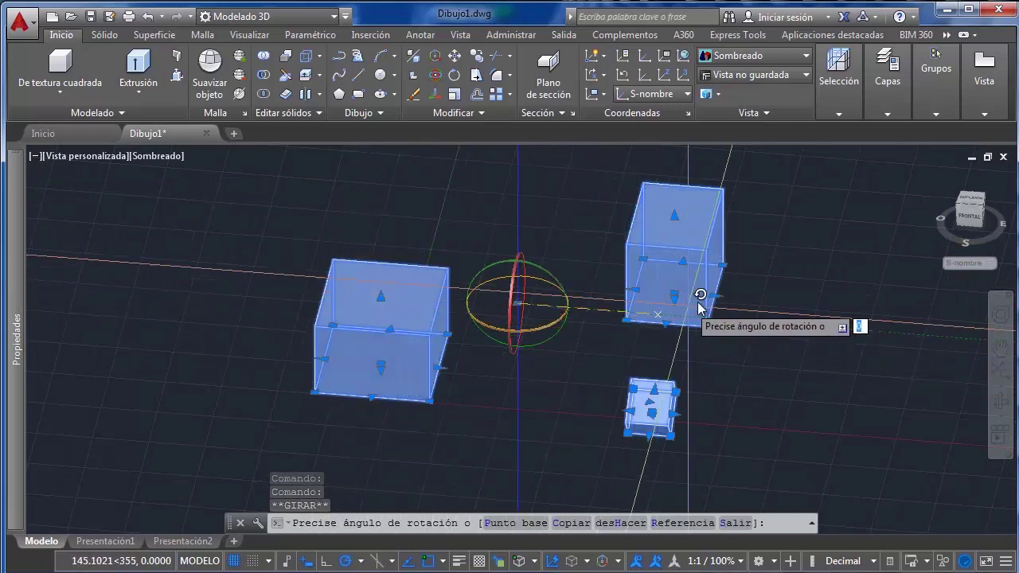
{"action": "left_click", "coordinate": [826, 231]}
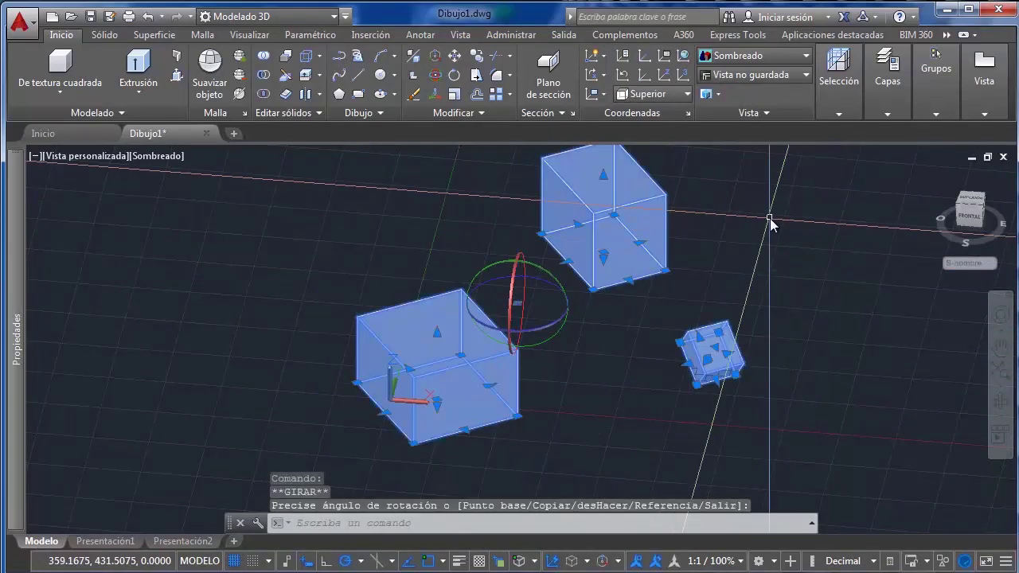
{"action": "key", "text": "ctrl+z"}
Delete the third box and the small tilted box together, keeping the large box
{"action": "left_click", "coordinate": [810, 161]}
{"action": "left_click", "coordinate": [599, 507]}
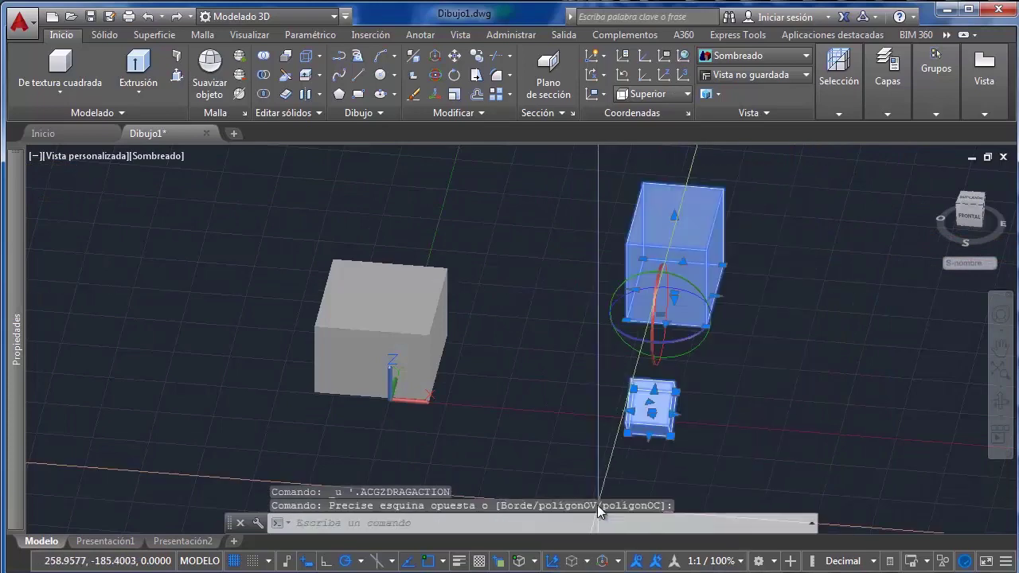
{"action": "key", "text": "Delete"}
Select the remaining box and switch to the top view, fitted to the drawing extents
{"action": "left_click", "coordinate": [442, 309]}
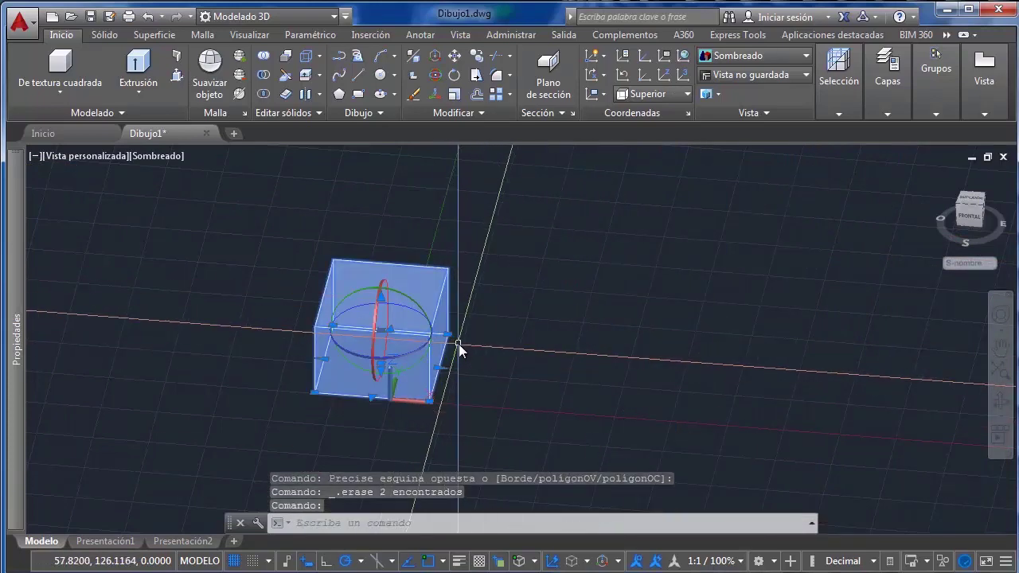
{"action": "middle_click_drag", "start_coordinate": [458, 344], "coordinate": [521, 337], "text": "shift"}
{"action": "scroll", "coordinate": [406, 311], "scroll_direction": "up", "scroll_amount": 2}
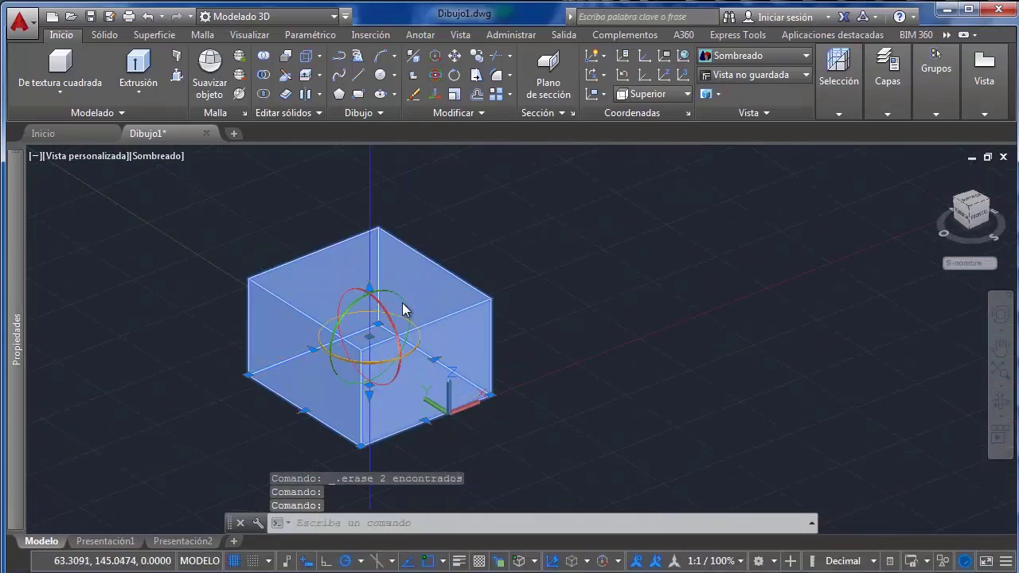
{"action": "middle_click_drag", "start_coordinate": [413, 336], "coordinate": [502, 330]}
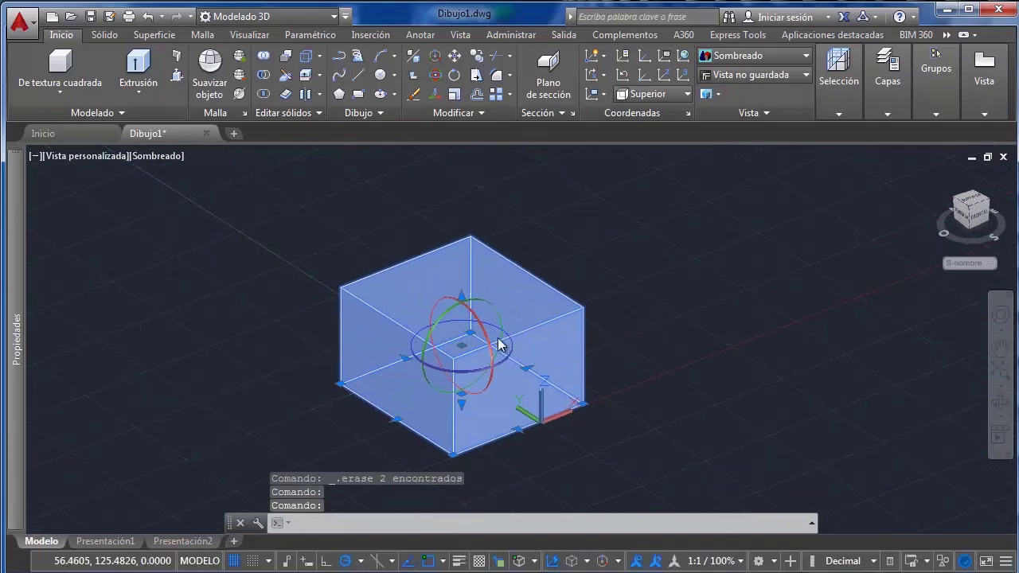
{"action": "scroll", "coordinate": [502, 326], "scroll_direction": "down", "scroll_amount": 3}
{"action": "scroll", "coordinate": [486, 334], "scroll_direction": "up", "scroll_amount": 1}
{"action": "left_click", "coordinate": [984, 209]}
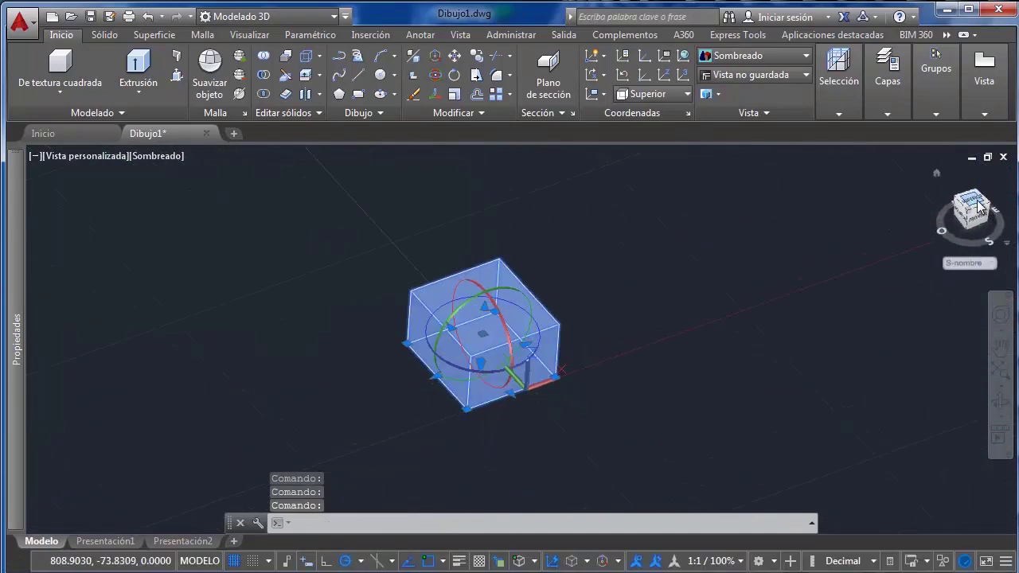
{"action": "middle_click", "coordinate": [586, 292]}
{"action": "middle_click", "coordinate": [586, 292]}
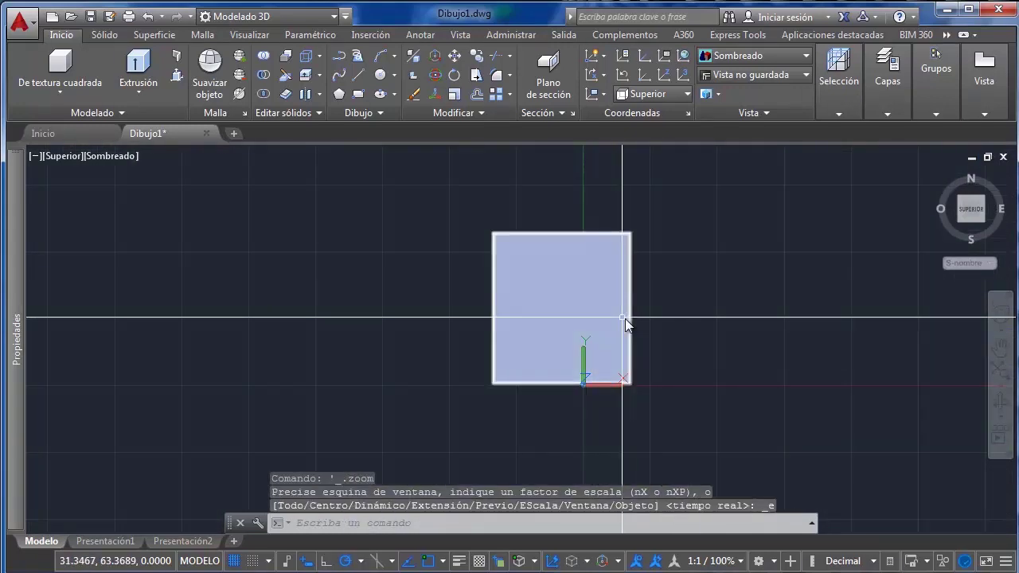
Try rotating the box freehand about the Z axis of its own gizmo, and undo the rotation
{"action": "left_click", "coordinate": [624, 292]}
{"action": "left_click", "coordinate": [603, 285]}
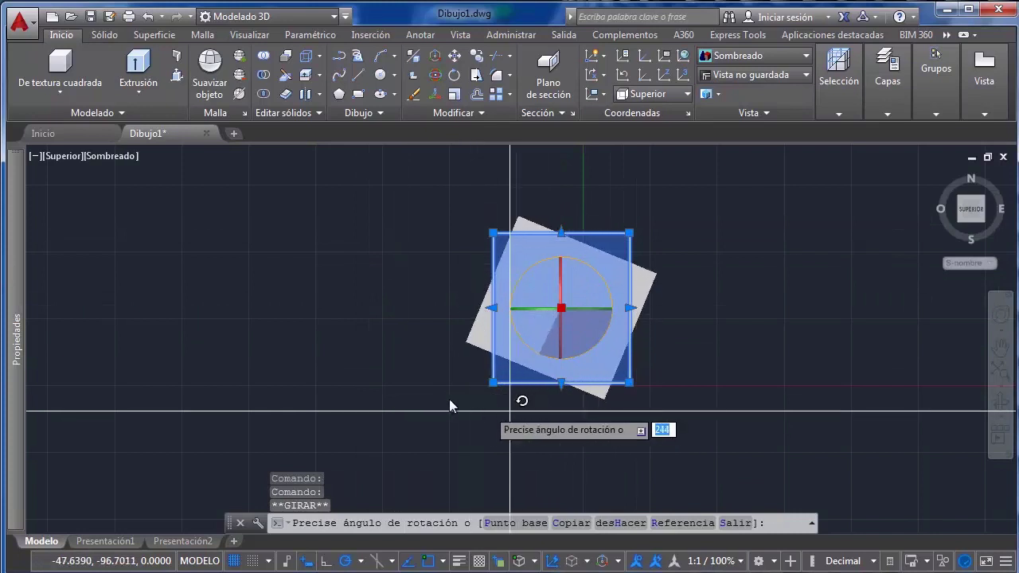
{"action": "left_click", "coordinate": [747, 324]}
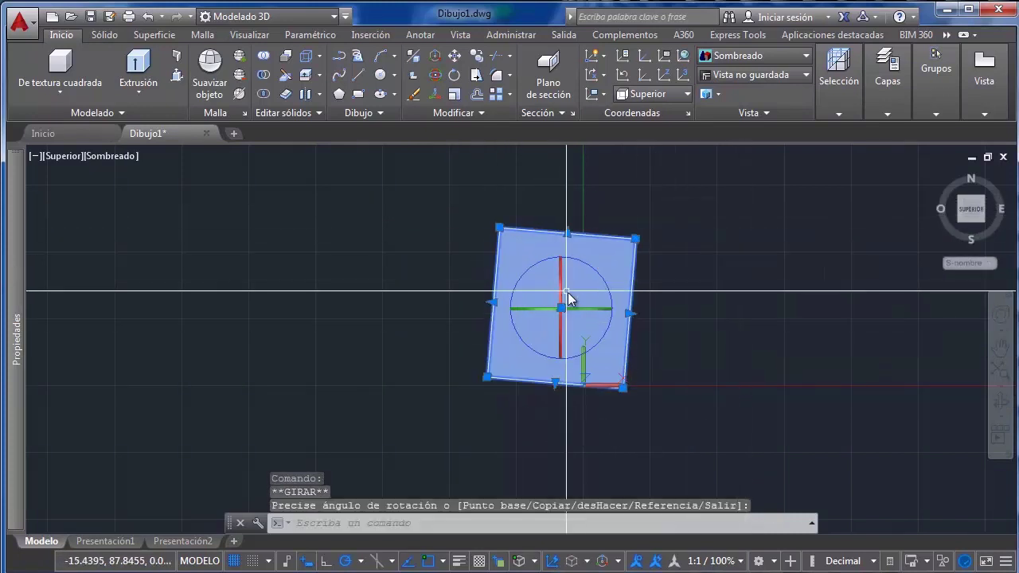
{"action": "key", "text": "ctrl+z"}
{"action": "mouse_move", "coordinate": [640, 243]}
{"action": "middle_mouse_down"}
{"action": "mouse_move", "coordinate": [628, 311]}
{"action": "mouse_move", "coordinate": [523, 341]}
{"action": "middle_mouse_up"}
{"action": "right_click", "coordinate": [507, 345]}
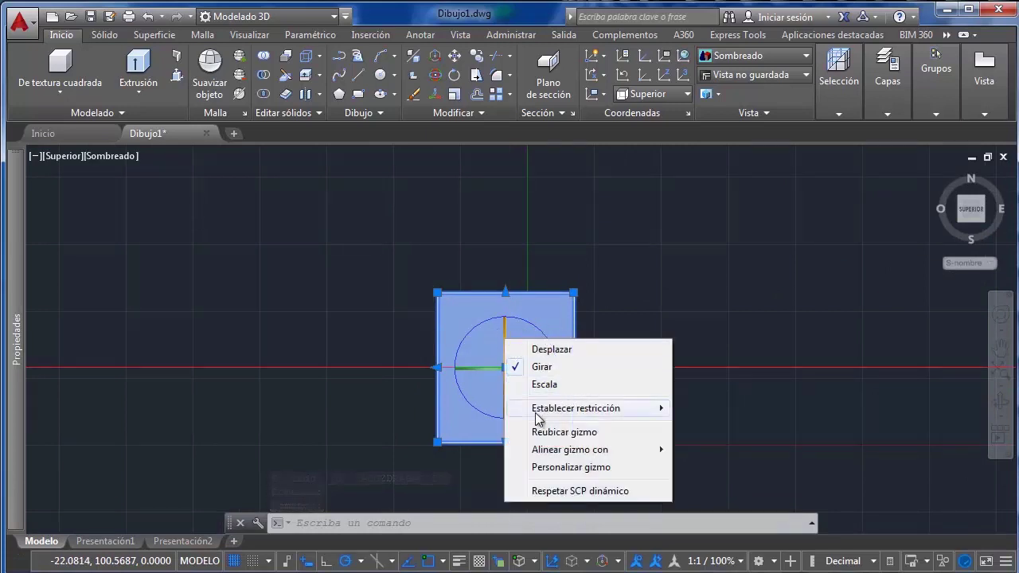
{"action": "left_click", "coordinate": [602, 437]}
{"action": "scroll", "coordinate": [564, 356], "scroll_direction": "down", "scroll_amount": 2}
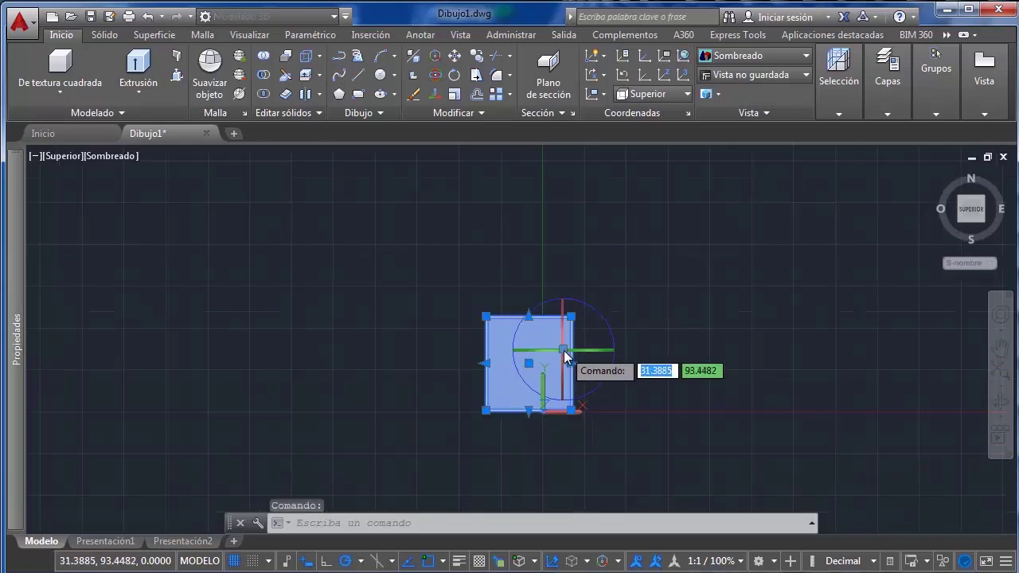
{"action": "key", "text": "Escape"}
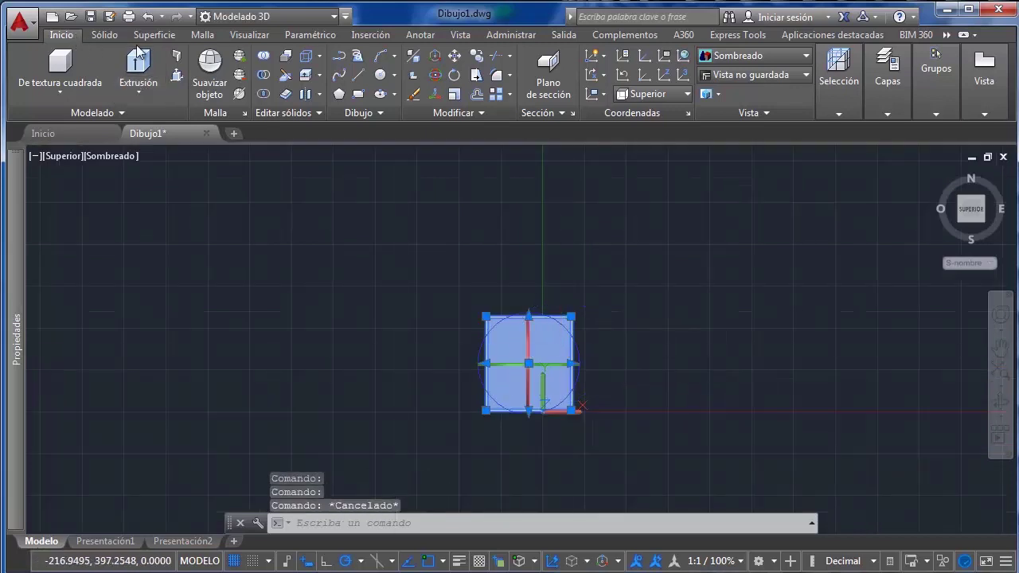
{"action": "scroll", "coordinate": [532, 302], "scroll_direction": "down", "scroll_amount": 2}
{"action": "scroll", "coordinate": [532, 302], "scroll_direction": "up", "scroll_amount": 2}
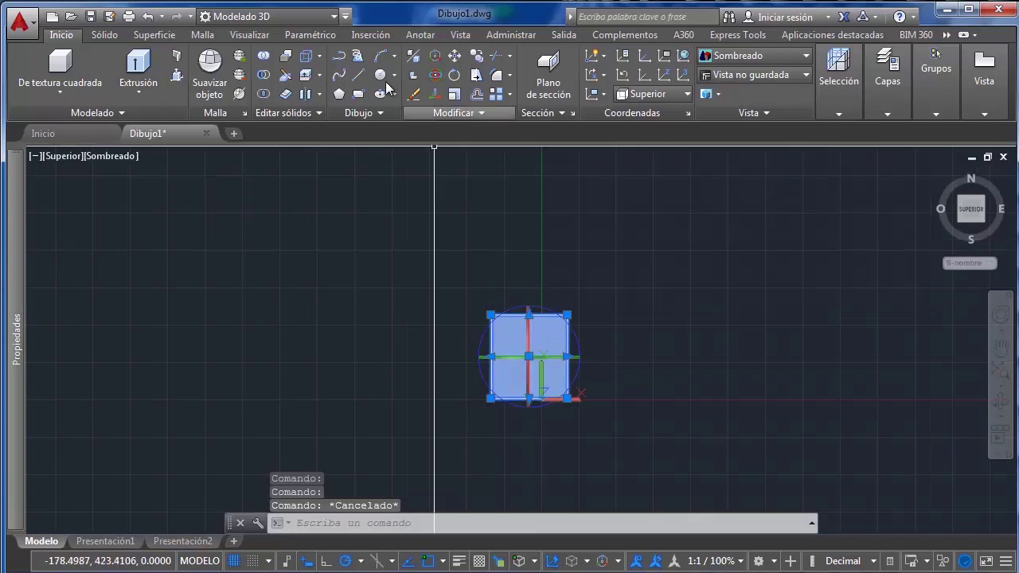
{"action": "key", "text": "Escape"}
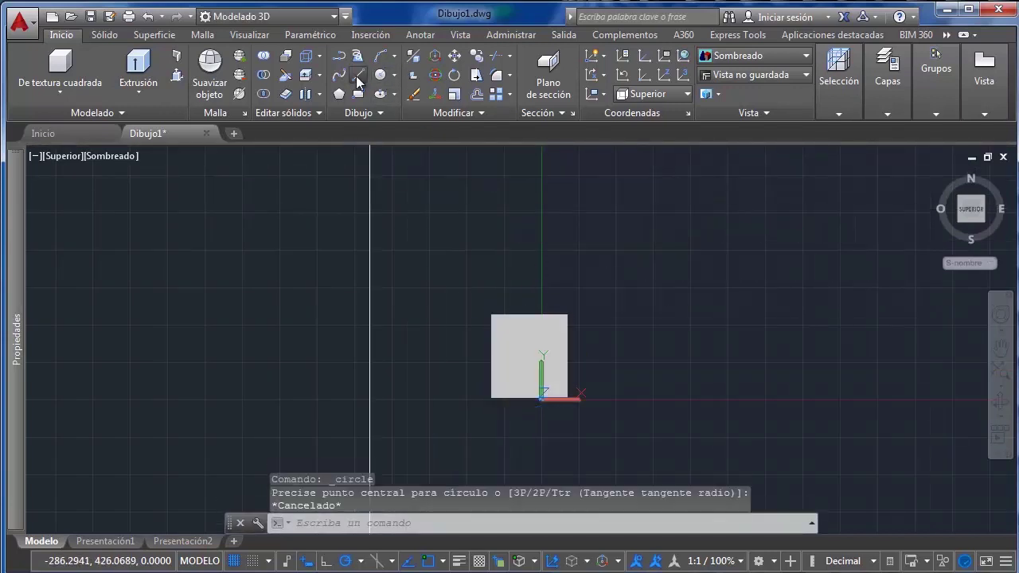
Draw a vertical line freehand behind the box in the top view, aligned with the box's middle
{"action": "left_click", "coordinate": [357, 74]}
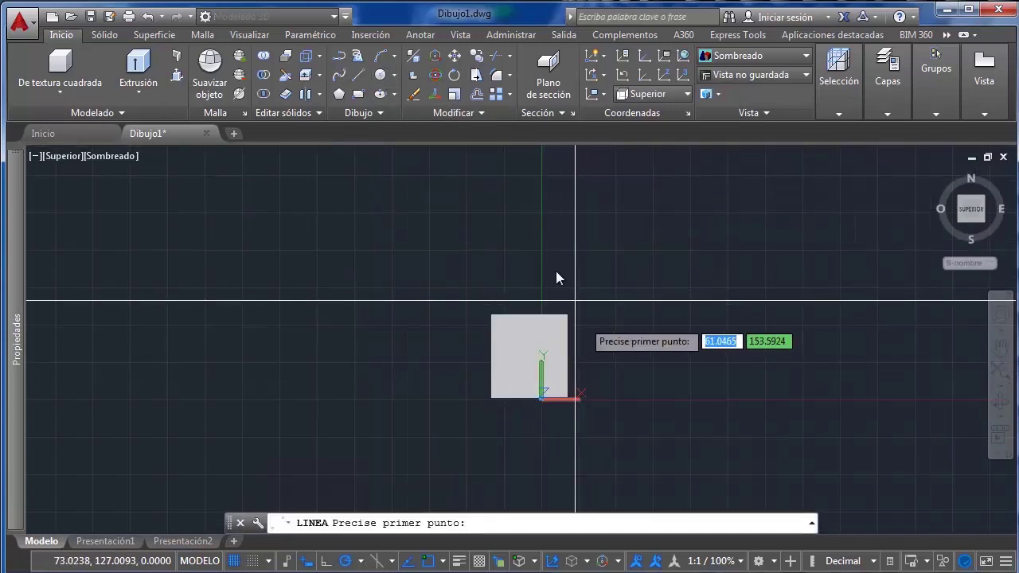
{"action": "left_click", "coordinate": [529, 278]}
{"action": "left_click", "coordinate": [529, 149]}
{"action": "key", "text": "Escape"}
{"action": "left_click", "coordinate": [584, 176]}
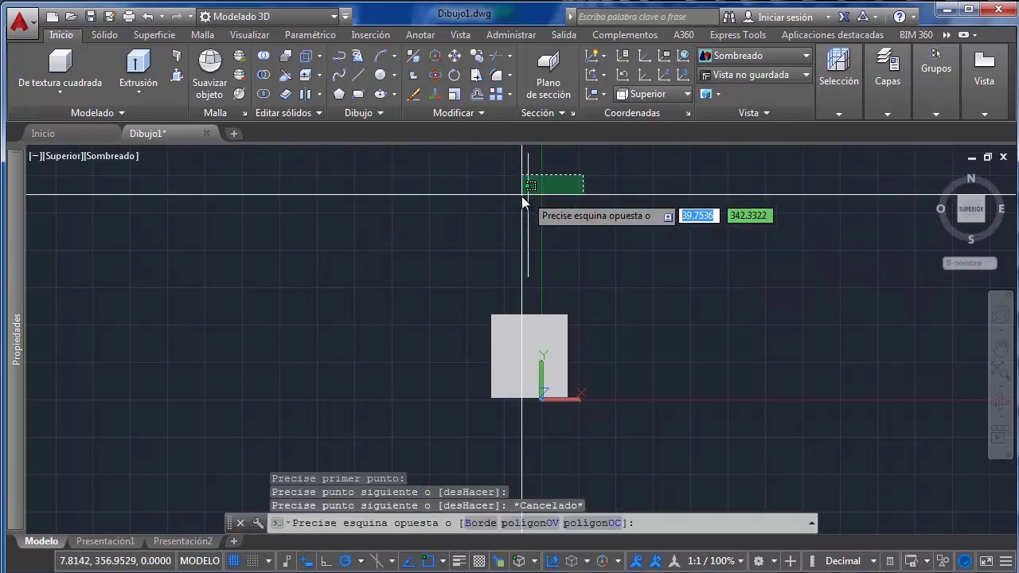
{"action": "left_click", "coordinate": [532, 171]}
{"action": "key", "text": "Escape"}
Relocate the box's Rotate gizmo to the line's far endpoint and rotate the box freehand about the Z axis
{"action": "left_click", "coordinate": [536, 370]}
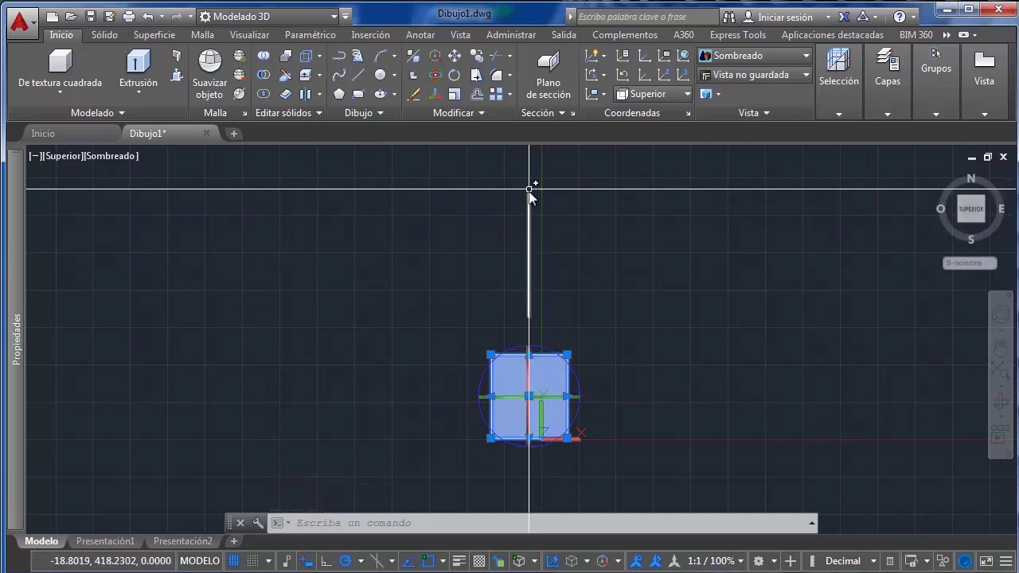
{"action": "right_click", "coordinate": [526, 380]}
{"action": "left_click", "coordinate": [567, 471]}
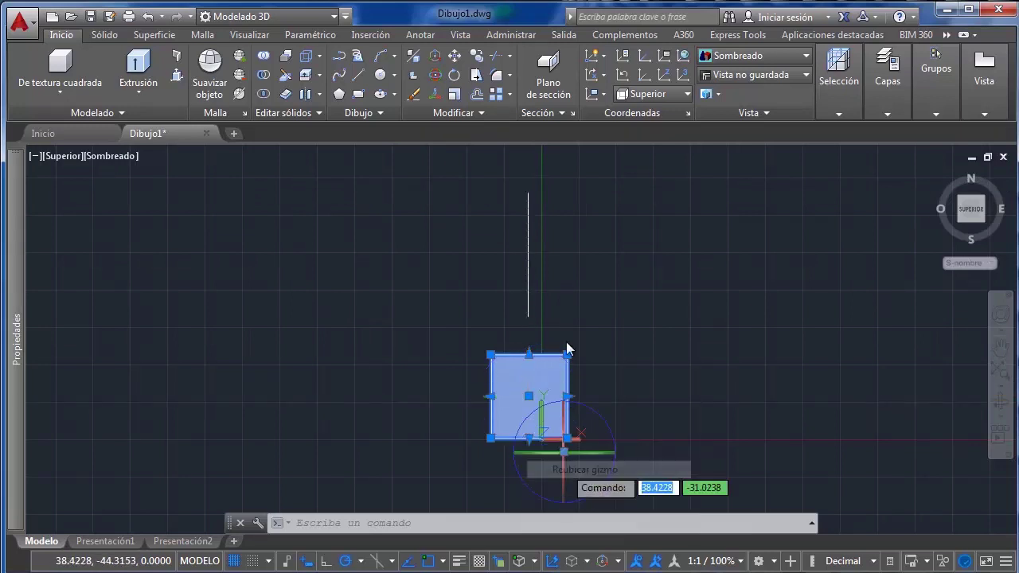
{"action": "left_click", "coordinate": [531, 193]}
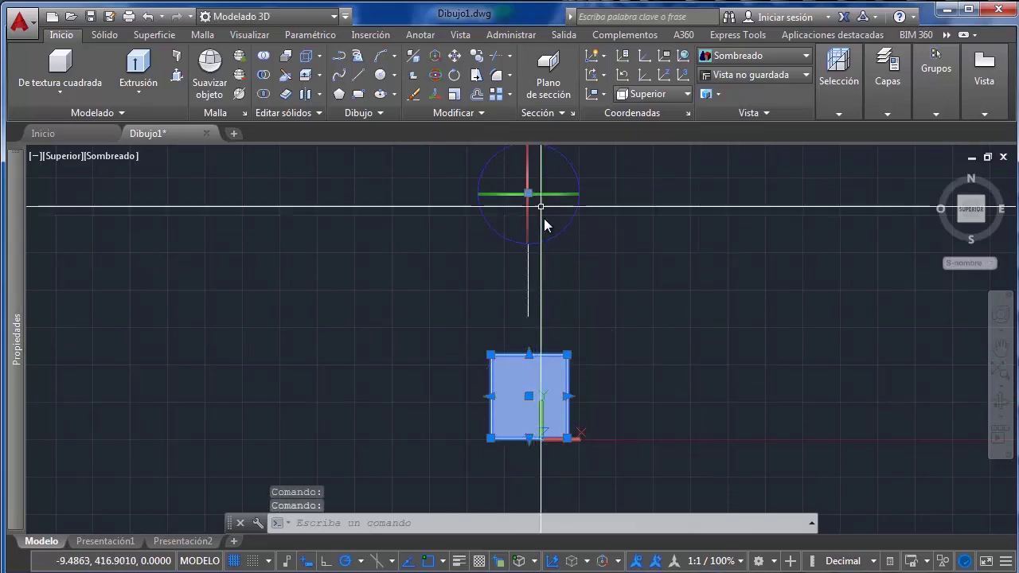
{"action": "scroll", "coordinate": [532, 239], "scroll_direction": "down", "scroll_amount": 2}
{"action": "left_click", "coordinate": [546, 244]}
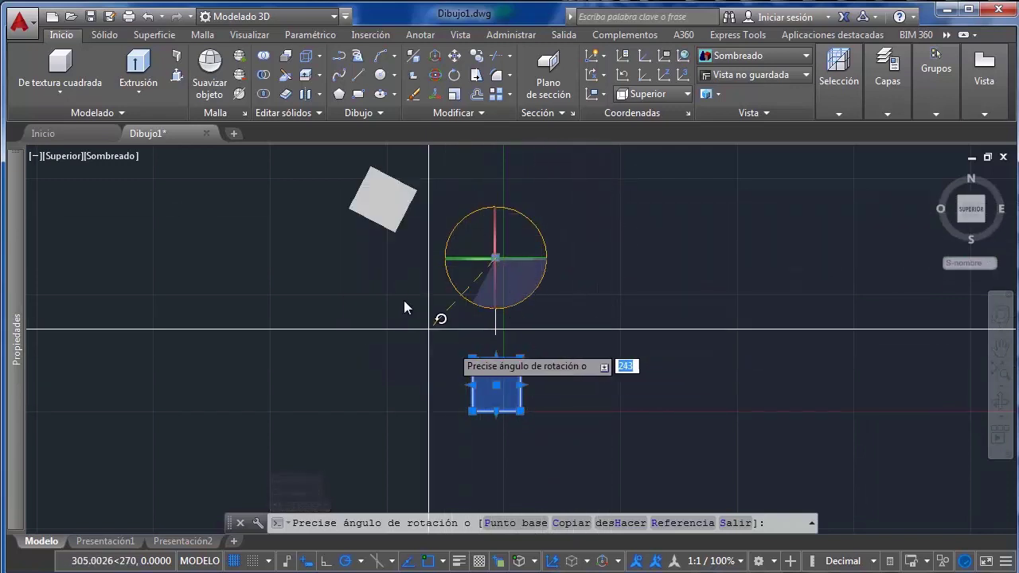
{"action": "left_click", "coordinate": [396, 332]}
Try rotating the box about the relocated gizmo's X axis in an orbited view, and undo the earlier Z rotation
{"action": "middle_click_drag", "start_coordinate": [486, 325], "coordinate": [512, 234], "text": "shift"}
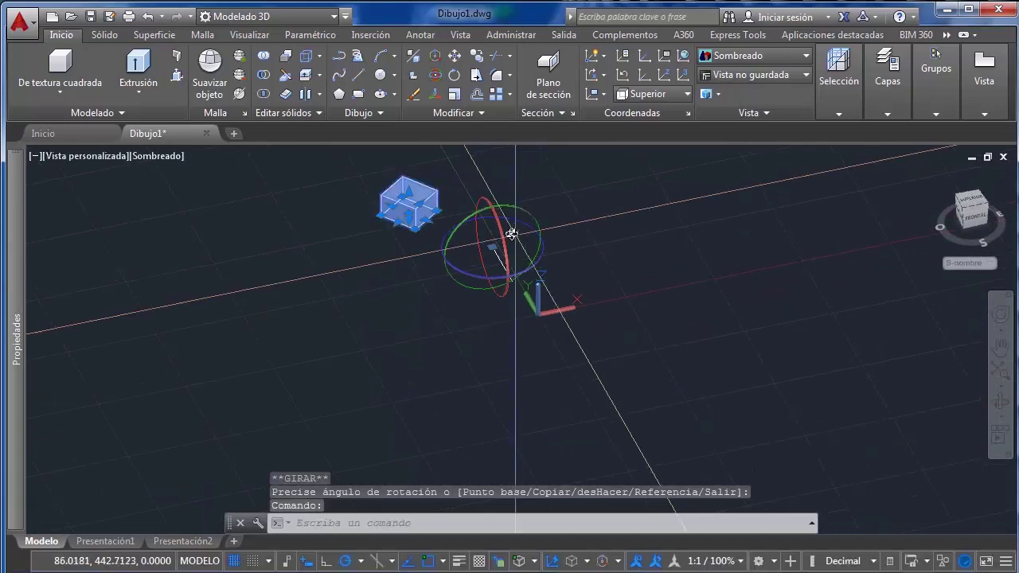
{"action": "left_click", "coordinate": [498, 216]}
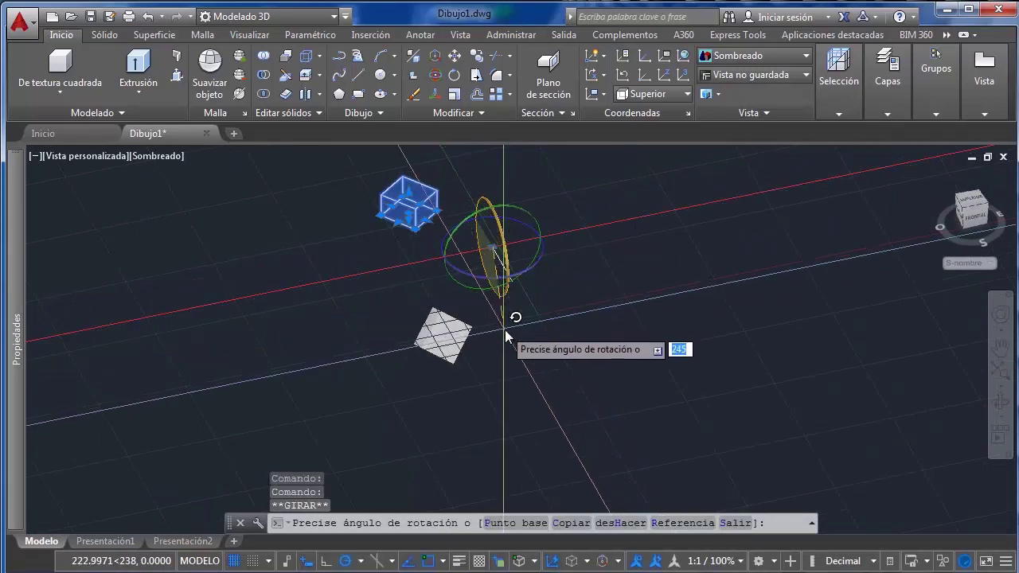
{"action": "right_click", "coordinate": [507, 273]}
{"action": "key", "text": "Escape"}
{"action": "key", "text": "Escape"}
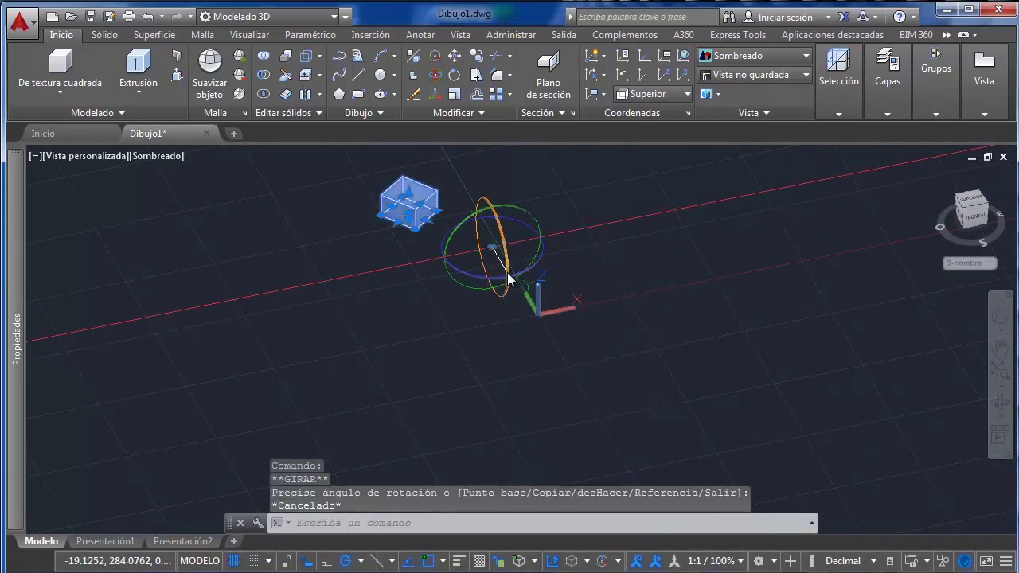
{"action": "key", "text": "ctrl+z"}
{"action": "key", "text": "ctrl+z"}
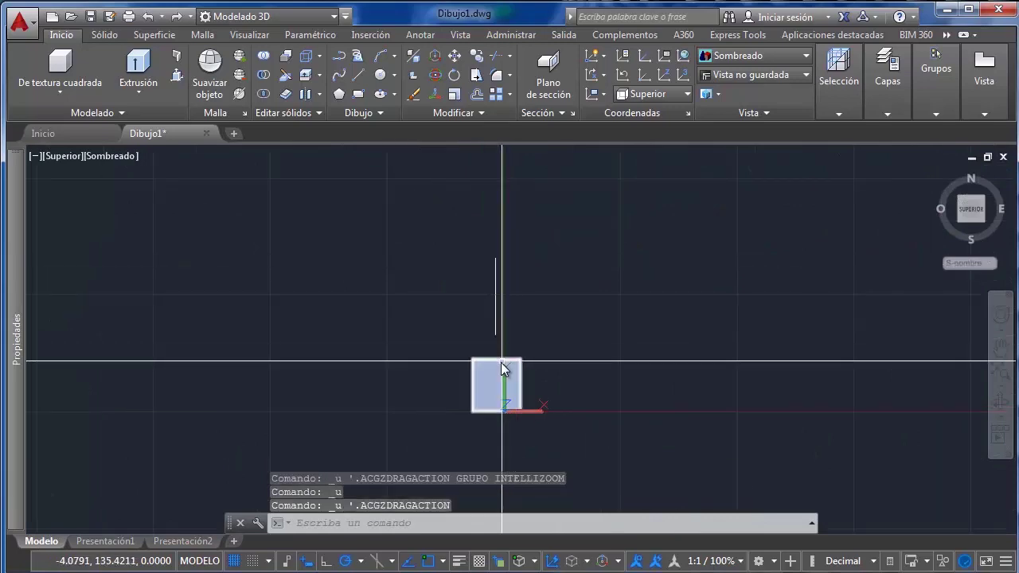
Relocate the box's Rotate gizmo to the line's far endpoint in an orbited view and rotate the box freehand about the X axis
{"action": "middle_click_drag", "start_coordinate": [491, 364], "coordinate": [523, 330], "text": "shift"}
{"action": "left_click", "coordinate": [522, 330]}
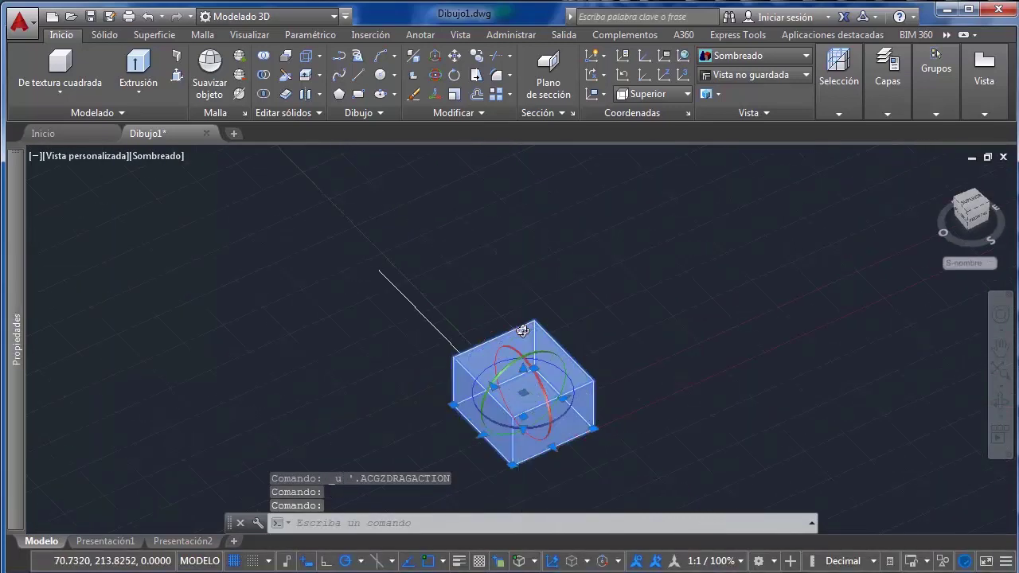
{"action": "right_click", "coordinate": [523, 363]}
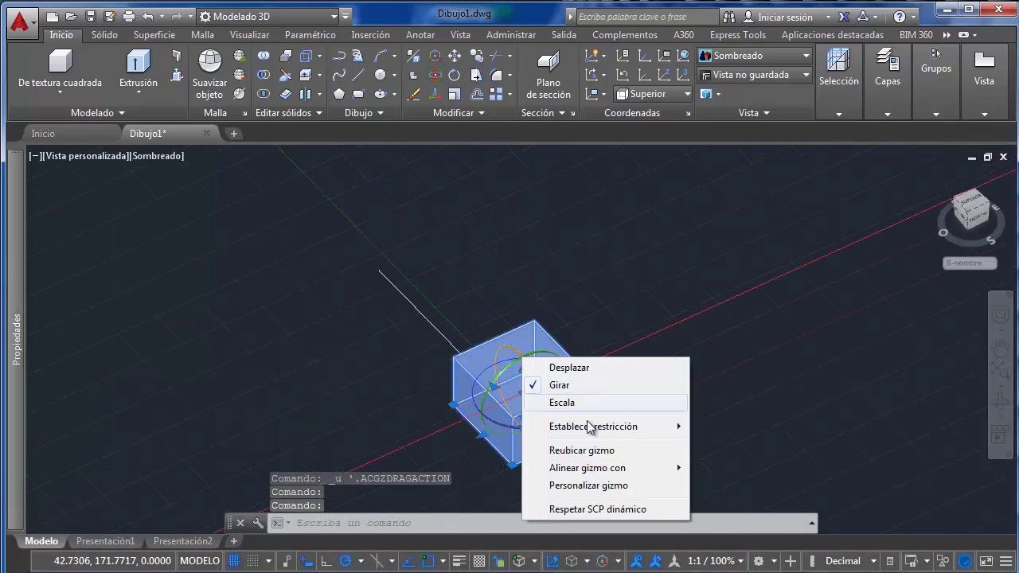
{"action": "left_click", "coordinate": [571, 447]}
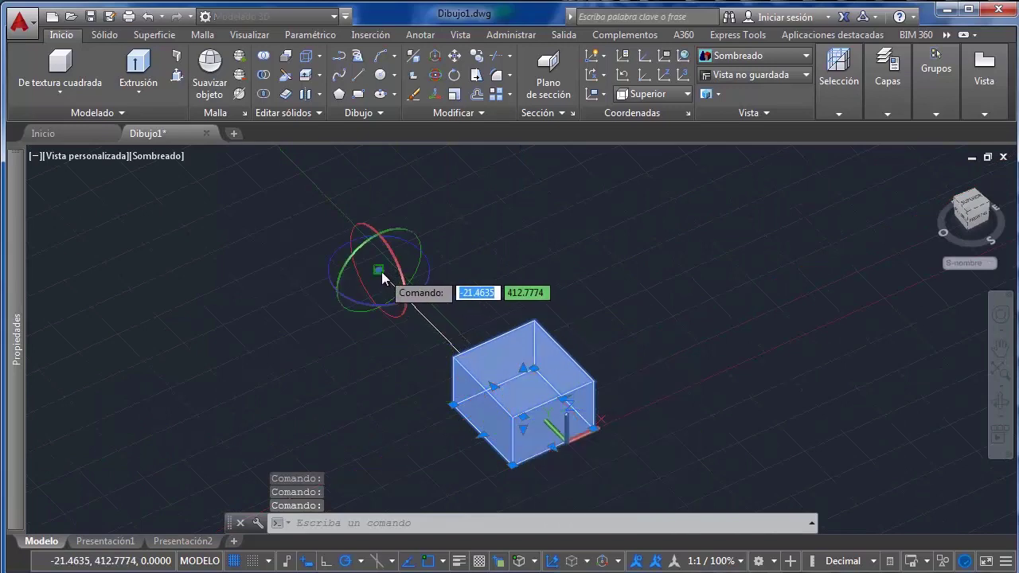
{"action": "left_click", "coordinate": [380, 269]}
{"action": "left_click", "coordinate": [402, 285]}
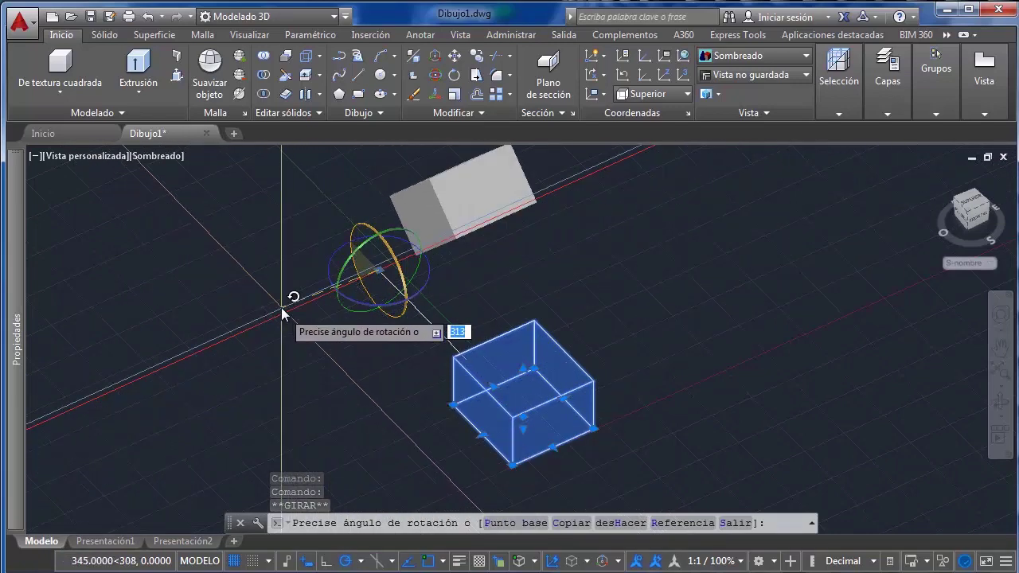
{"action": "left_click", "coordinate": [411, 351]}
Examine the rotated box's position relative to the line from several angles, and window-select both objects
{"action": "middle_click_drag", "start_coordinate": [412, 352], "coordinate": [506, 316], "text": "shift"}
{"action": "key", "text": "Escape"}
{"action": "scroll", "coordinate": [506, 316], "scroll_direction": "up", "scroll_amount": 3}
{"action": "left_click", "coordinate": [516, 313]}
{"action": "key", "text": "Escape"}
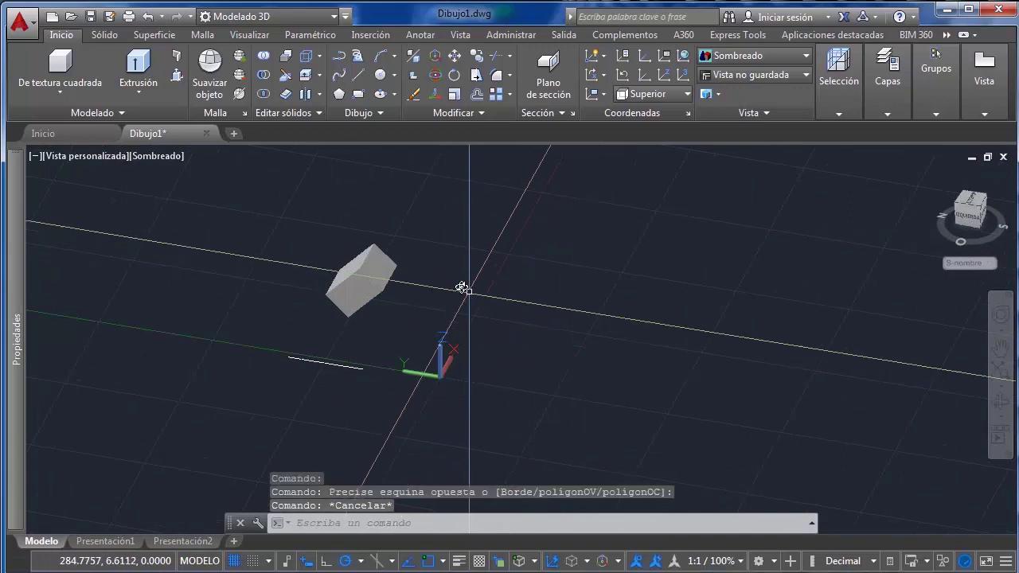
{"action": "scroll", "coordinate": [414, 276], "scroll_direction": "down", "scroll_amount": 3}
{"action": "middle_click_drag", "start_coordinate": [414, 276], "coordinate": [412, 291], "text": "shift"}
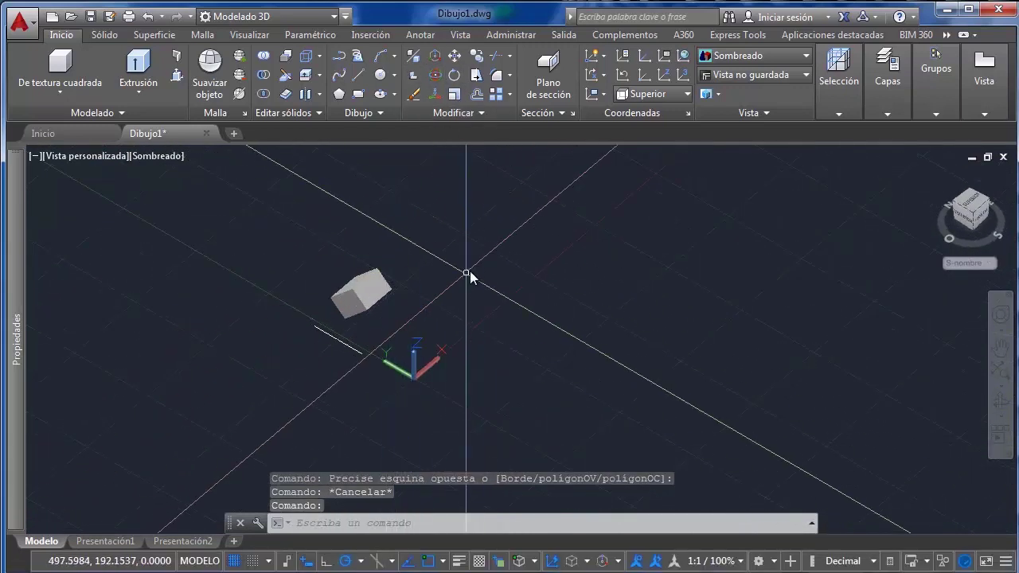
{"action": "left_click", "coordinate": [473, 210]}
{"action": "left_click", "coordinate": [309, 310]}
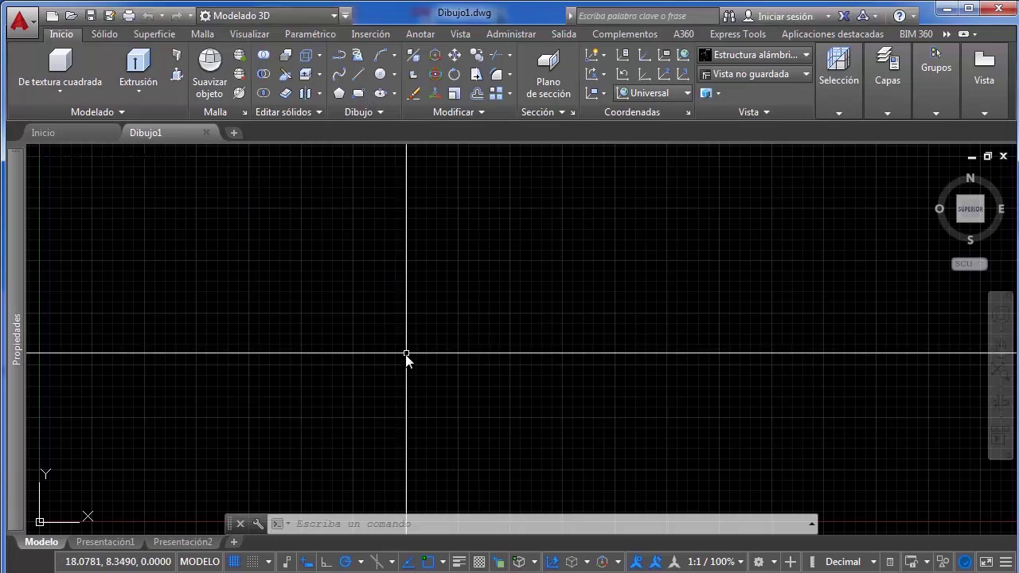
Draw a diagonal line freehand up and away from near the origin in the empty wireframe drawing, and select it
{"action": "scroll", "coordinate": [446, 321], "scroll_direction": "down", "scroll_amount": 2}
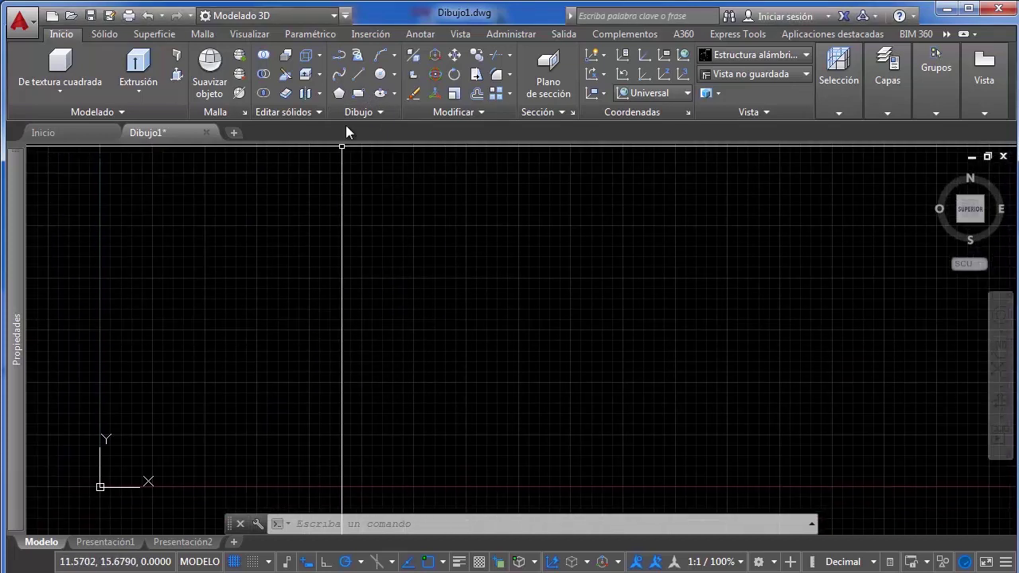
{"action": "left_click", "coordinate": [359, 75]}
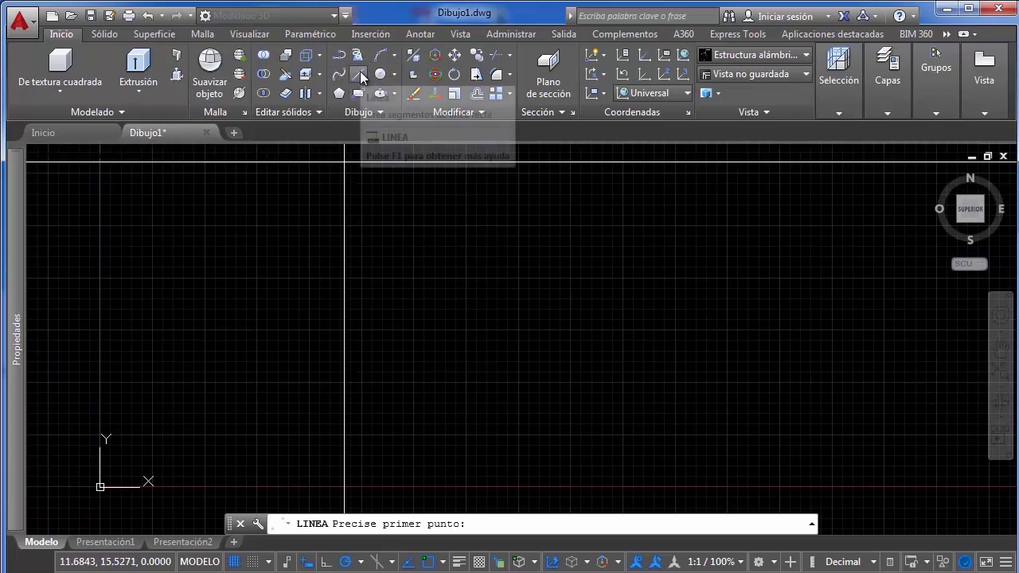
{"action": "left_click", "coordinate": [153, 448]}
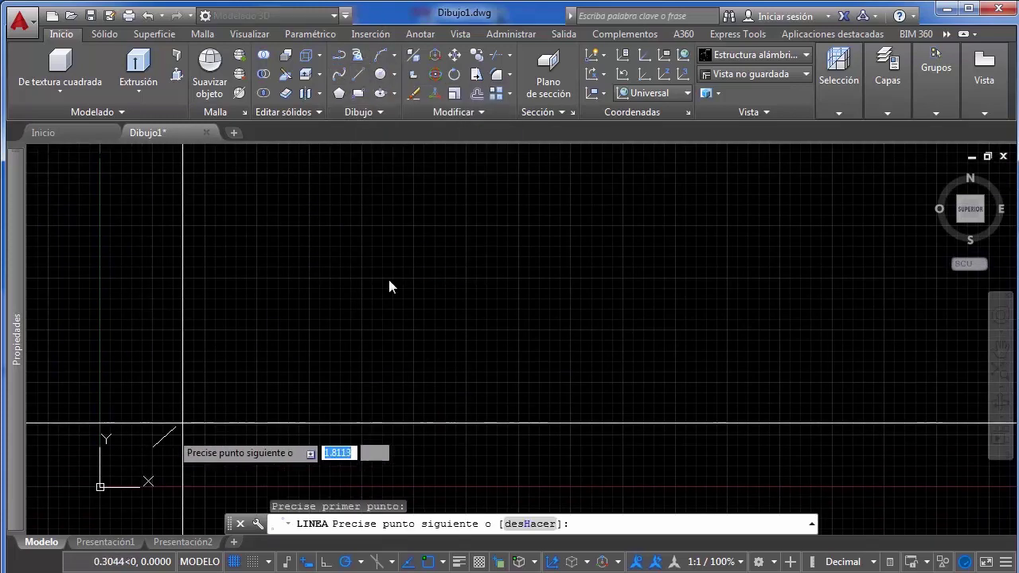
{"action": "left_click", "coordinate": [415, 260]}
{"action": "key", "text": "Escape"}
{"action": "left_click", "coordinate": [442, 190]}
{"action": "left_click", "coordinate": [307, 364]}
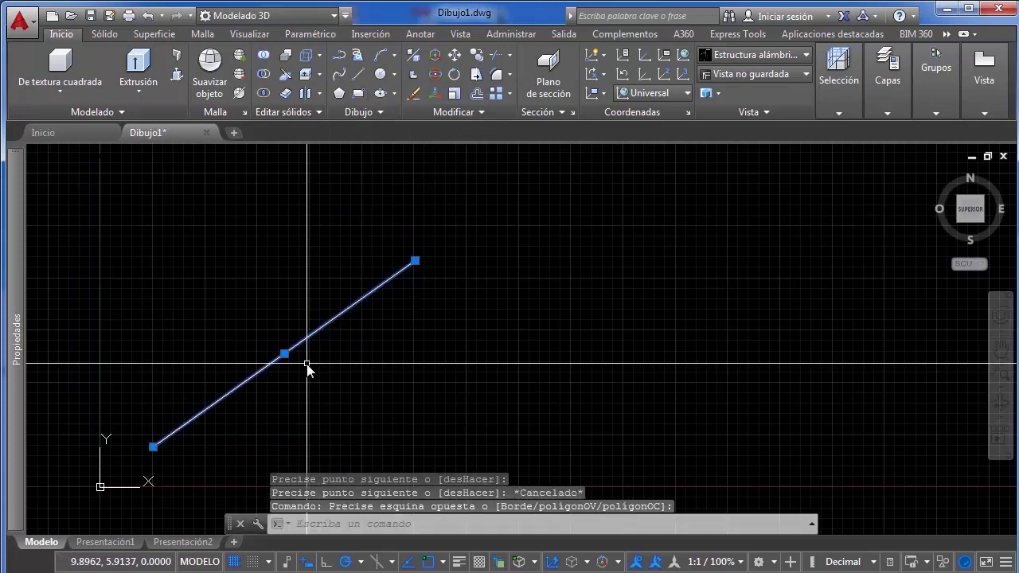
{"action": "mouse_move", "coordinate": [17, 298]}
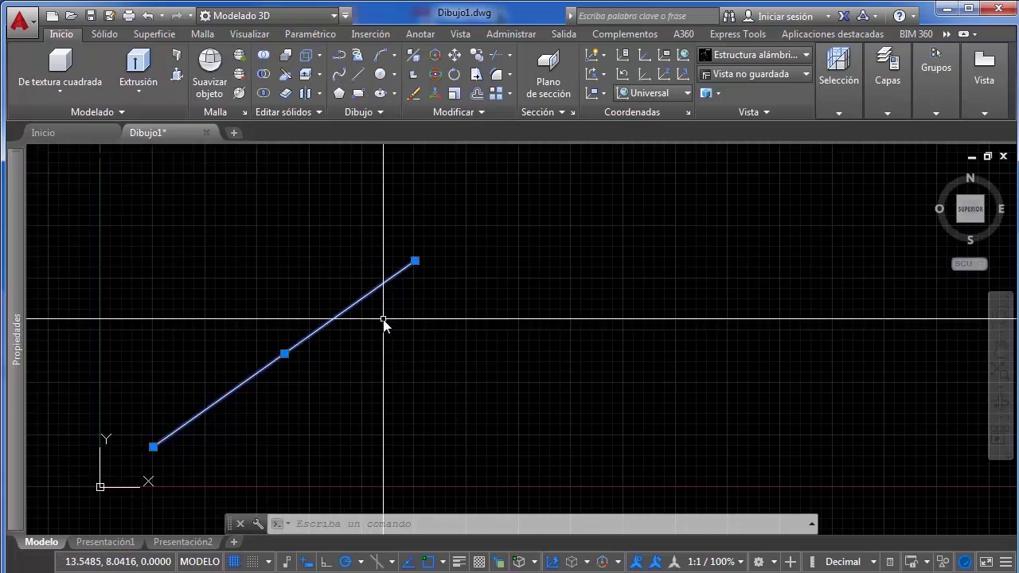
{"action": "scroll", "coordinate": [400, 251], "scroll_direction": "down", "scroll_amount": 2}
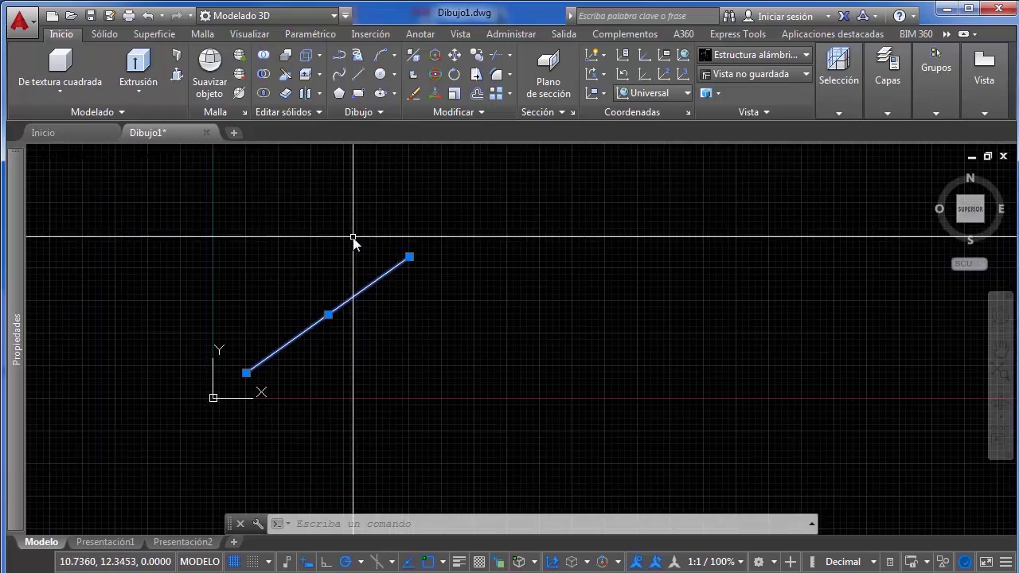
Draw a three-point arc freehand beyond the line's upper end, with a radius of about 8.09, and select it
{"action": "scroll", "coordinate": [352, 235], "scroll_direction": "up", "scroll_amount": 2}
{"action": "left_click", "coordinate": [213, 373]}
{"action": "key", "text": "Escape"}
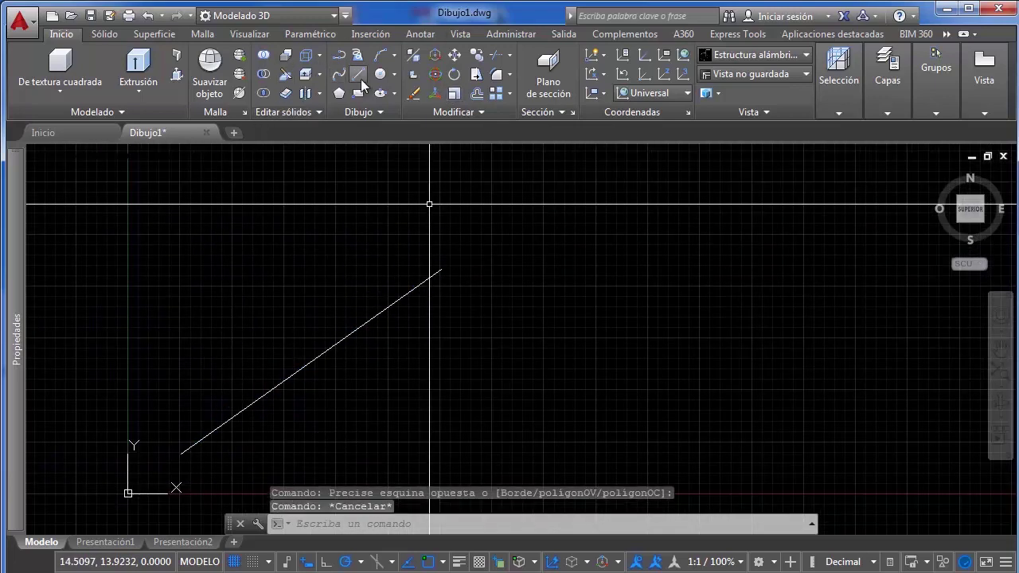
{"action": "left_click", "coordinate": [381, 55]}
{"action": "left_click", "coordinate": [473, 242]}
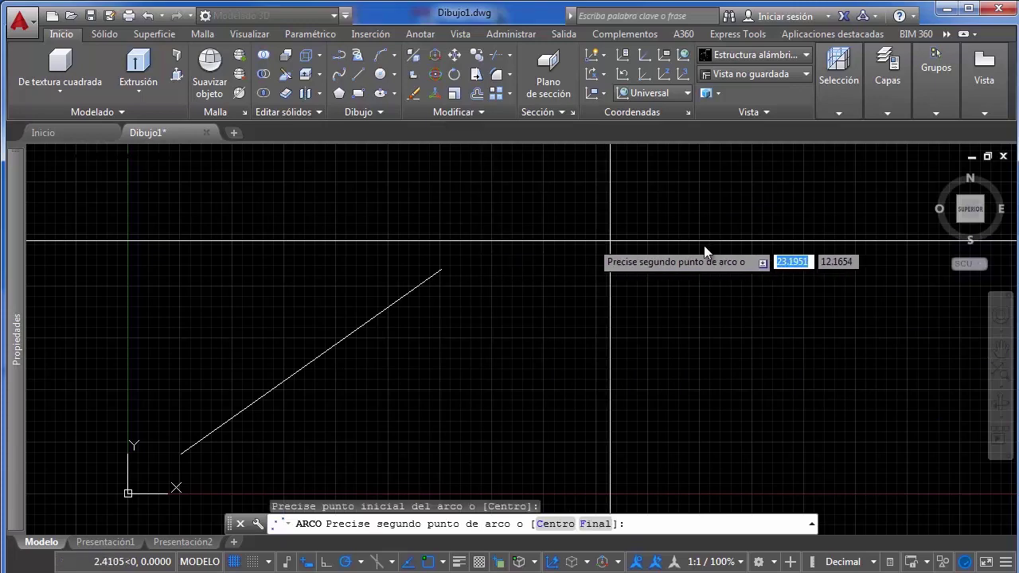
{"action": "left_click", "coordinate": [733, 237]}
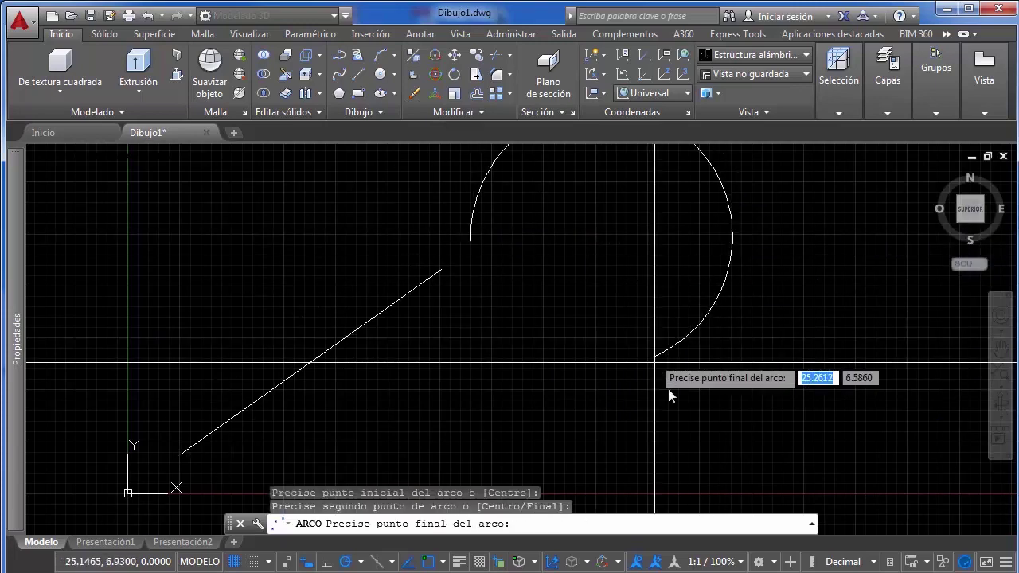
{"action": "left_click", "coordinate": [739, 444]}
{"action": "left_click", "coordinate": [792, 187]}
{"action": "left_click", "coordinate": [690, 295]}
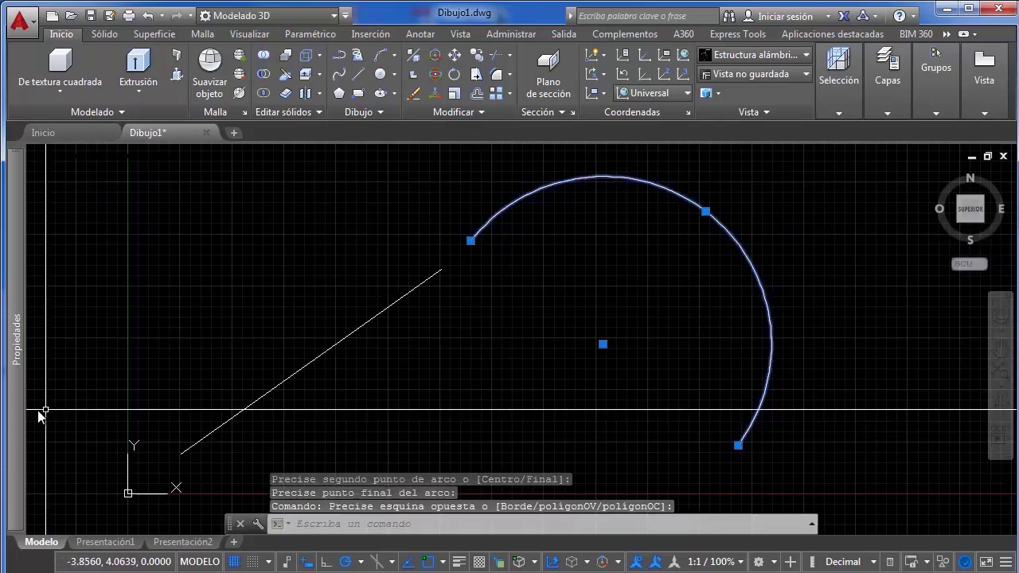
Review the arc's geometry properties, including its centre X and Y coordinates, and clear the selection
{"action": "mouse_move", "coordinate": [13, 384]}
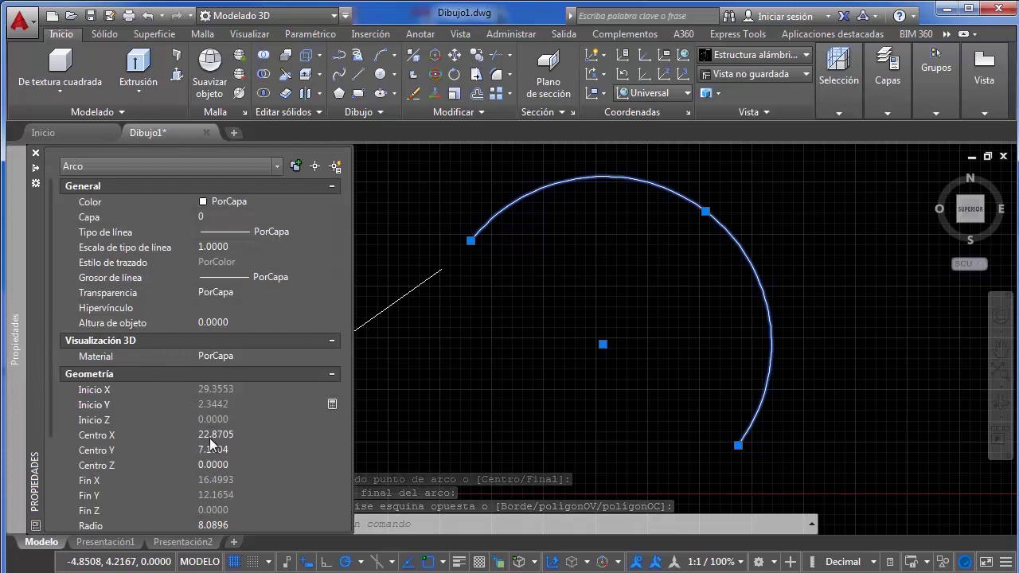
{"action": "left_click", "coordinate": [152, 436]}
{"action": "left_click", "coordinate": [158, 452]}
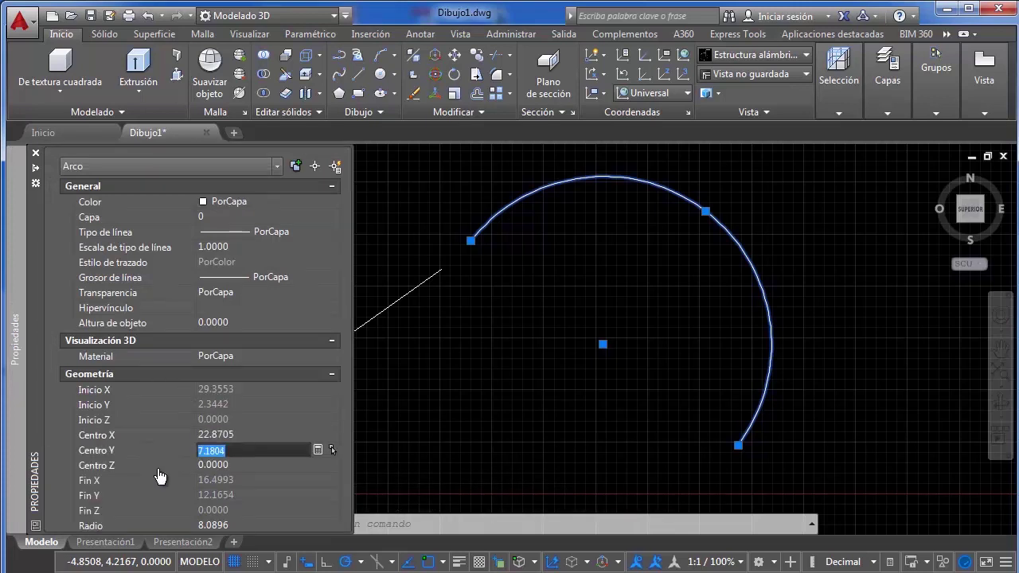
{"action": "left_click", "coordinate": [434, 392]}
{"action": "scroll", "coordinate": [424, 391], "scroll_direction": "down", "scroll_amount": 4}
{"action": "key", "text": "Escape"}
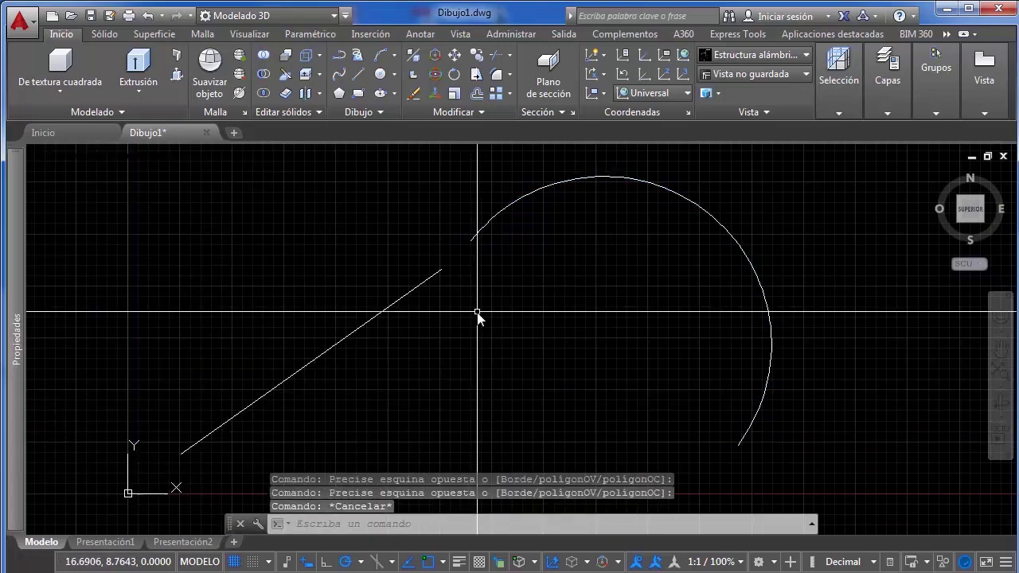
Select the diagonal line in an orbited view and set its end Z coordinate to 5
{"action": "middle_click_drag", "start_coordinate": [515, 339], "coordinate": [546, 199], "text": "shift"}
{"action": "scroll", "coordinate": [494, 300], "scroll_direction": "up", "scroll_amount": 4}
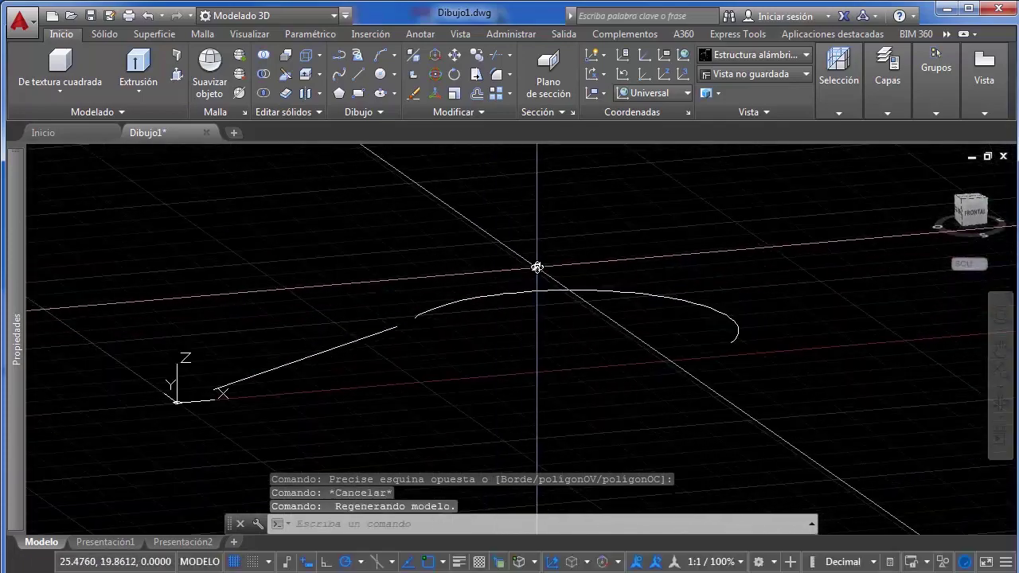
{"action": "scroll", "coordinate": [537, 268], "scroll_direction": "down", "scroll_amount": 2}
{"action": "middle_click_drag", "start_coordinate": [537, 269], "coordinate": [574, 276]}
{"action": "left_click", "coordinate": [358, 75]}
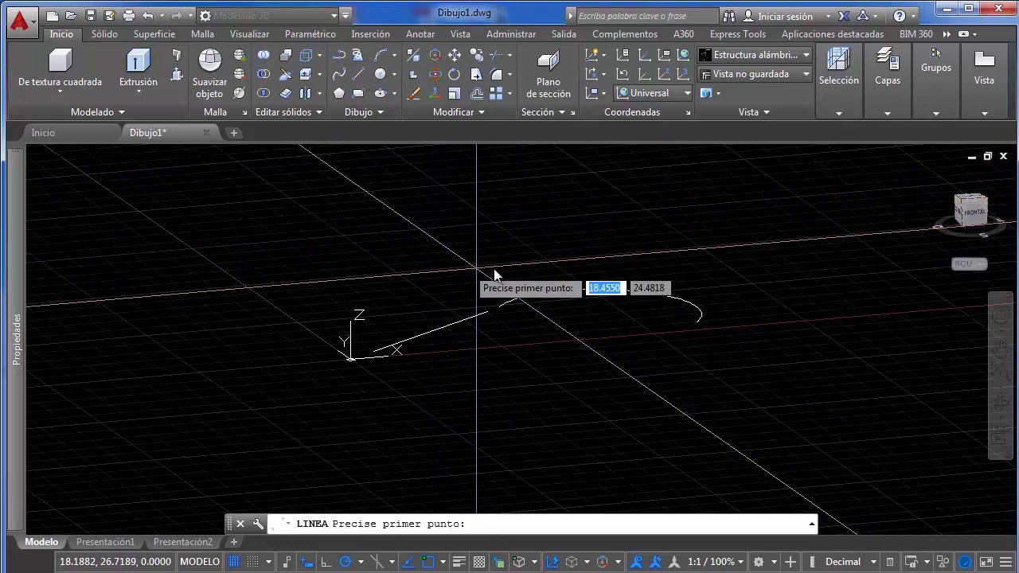
{"action": "key", "text": "Escape"}
{"action": "left_click", "coordinate": [476, 249]}
{"action": "left_click", "coordinate": [457, 367]}
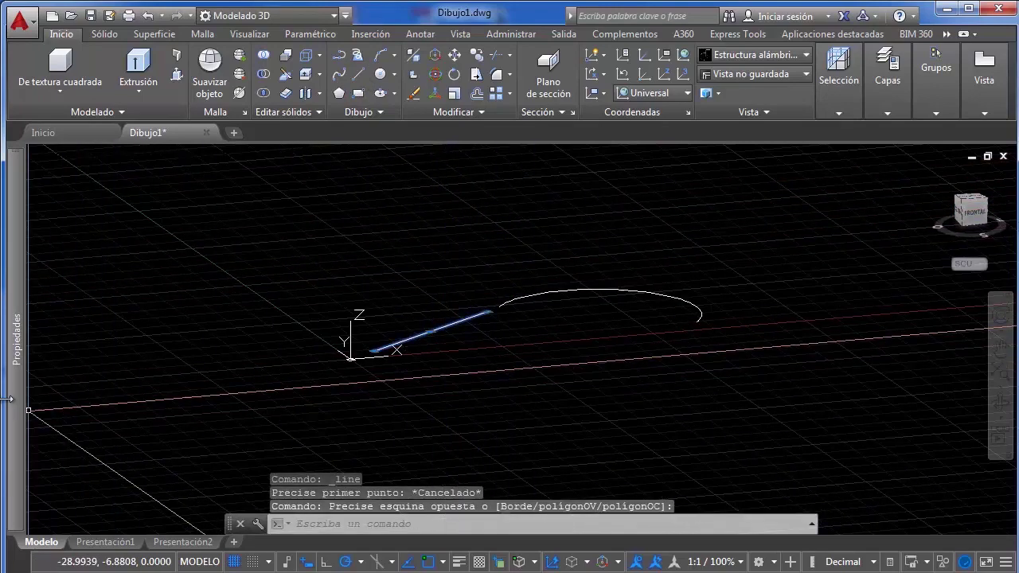
{"action": "mouse_move", "coordinate": [13, 400]}
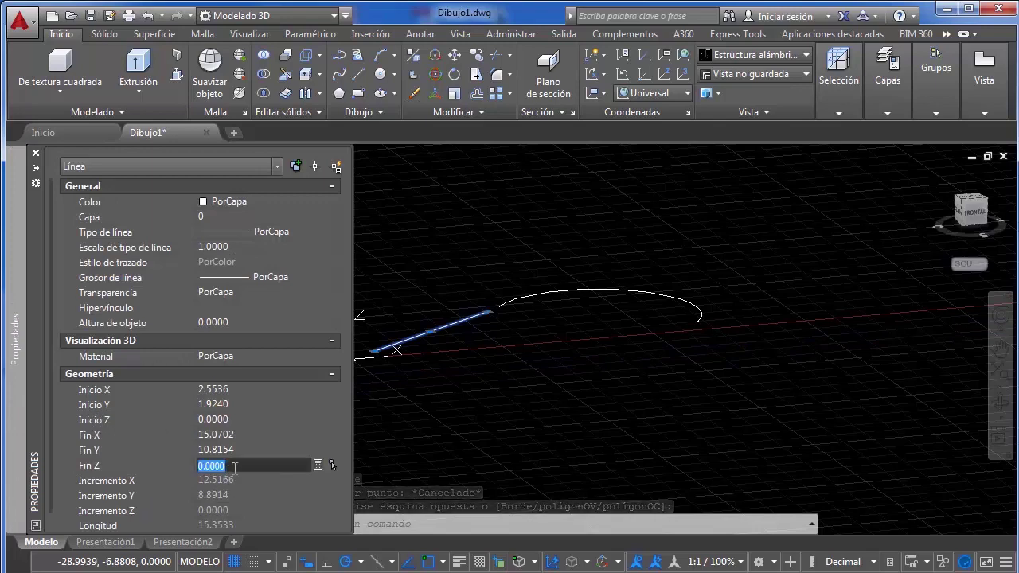
{"action": "type", "text": "1"}
{"action": "key", "text": "Return"}
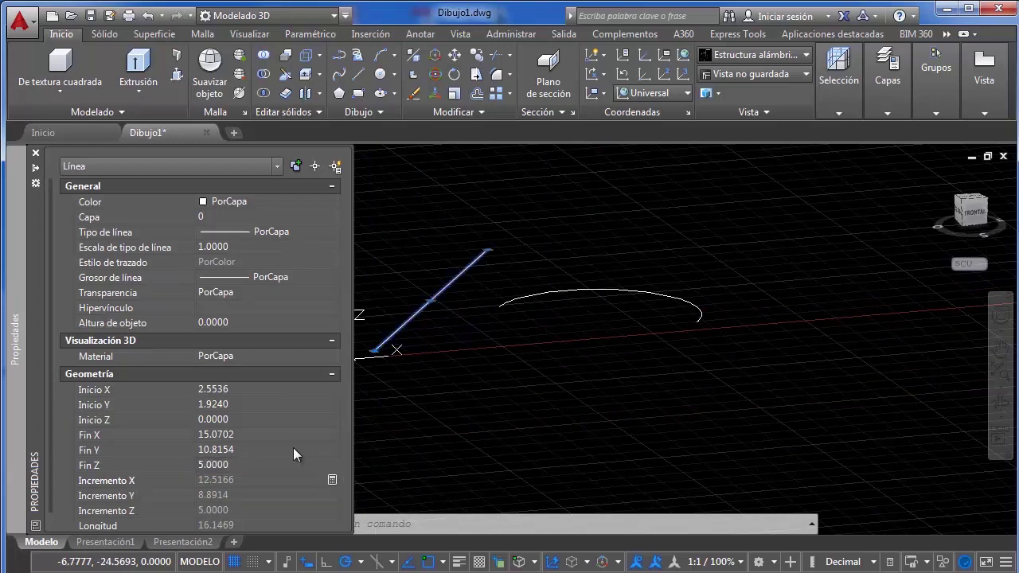
{"action": "key", "text": "Escape"}
Compare the line and the arc from several angles, and review the selected arc's centre and endpoint coordinates
{"action": "mouse_move", "coordinate": [553, 358]}
{"action": "middle_mouse_down"}
{"action": "mouse_move", "coordinate": [561, 383]}
{"action": "mouse_move", "coordinate": [550, 364]}
{"action": "mouse_move", "coordinate": [513, 359]}
{"action": "mouse_move", "coordinate": [541, 362]}
{"action": "middle_mouse_up"}
{"action": "scroll", "coordinate": [502, 272], "scroll_direction": "up", "scroll_amount": 2}
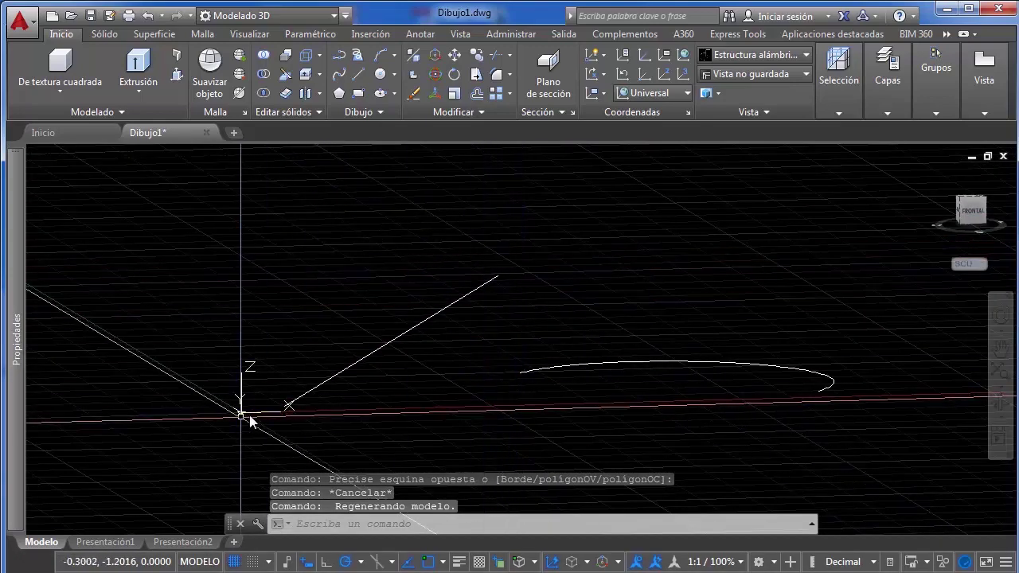
{"action": "middle_click_drag", "start_coordinate": [489, 323], "coordinate": [505, 373], "text": "shift"}
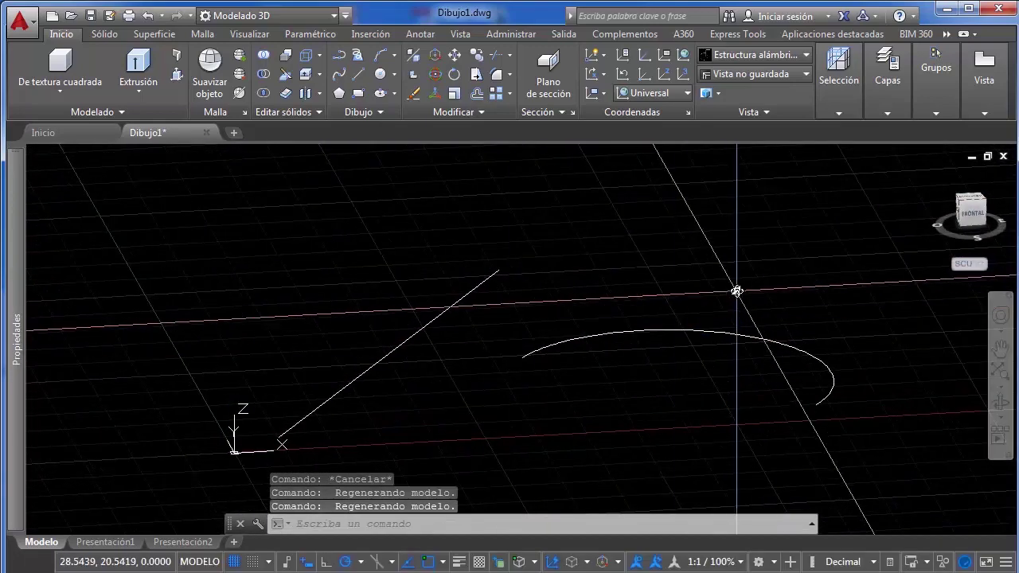
{"action": "left_click", "coordinate": [738, 293]}
{"action": "left_click", "coordinate": [684, 371]}
{"action": "middle_click_drag", "start_coordinate": [685, 371], "coordinate": [621, 348]}
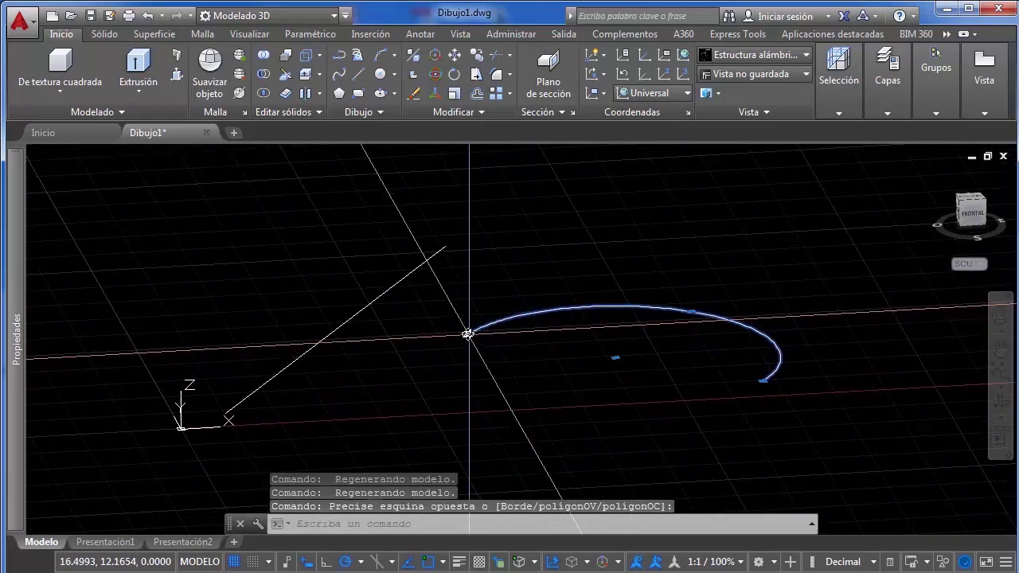
{"action": "left_click", "coordinate": [470, 333]}
{"action": "key", "text": "Escape"}
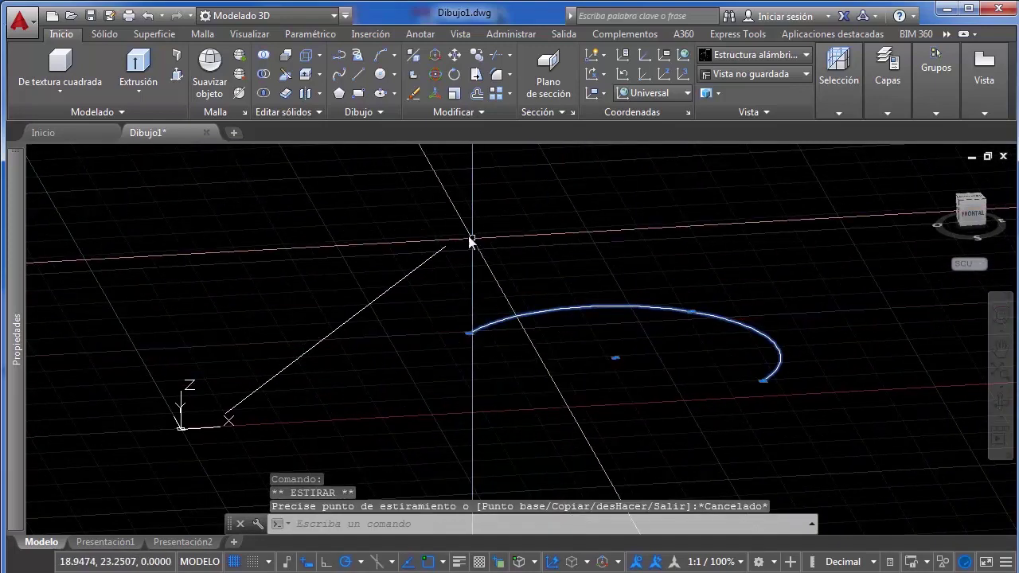
{"action": "middle_click_drag", "start_coordinate": [482, 299], "coordinate": [492, 340], "text": "shift"}
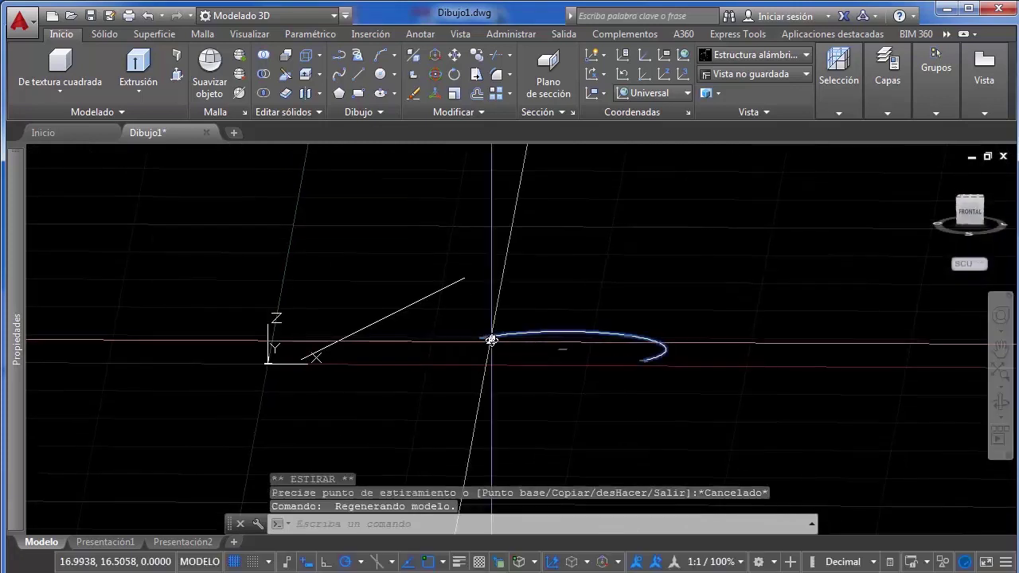
{"action": "middle_click_drag", "start_coordinate": [644, 361], "coordinate": [599, 357], "text": "shift"}
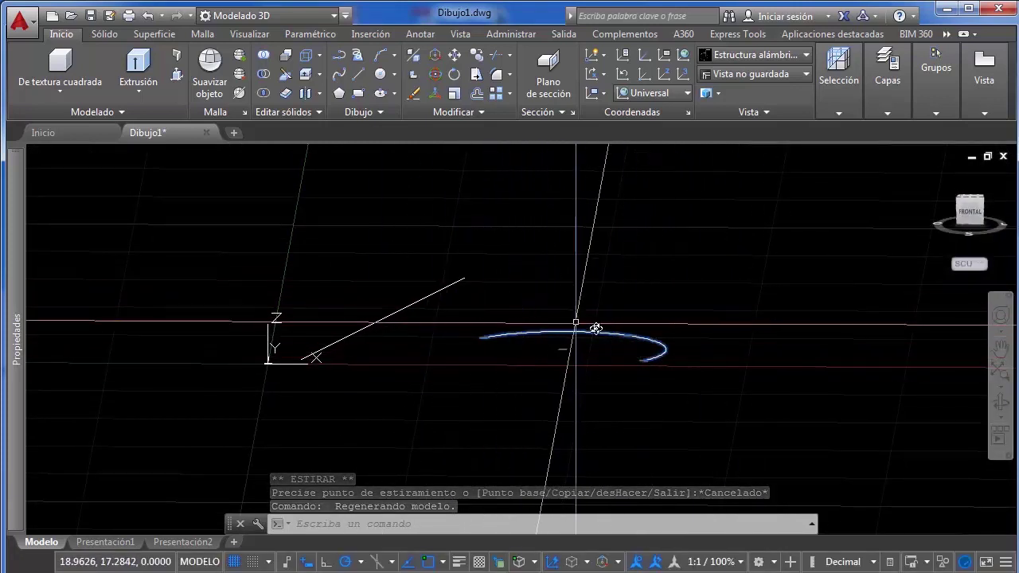
{"action": "mouse_move", "coordinate": [20, 373]}
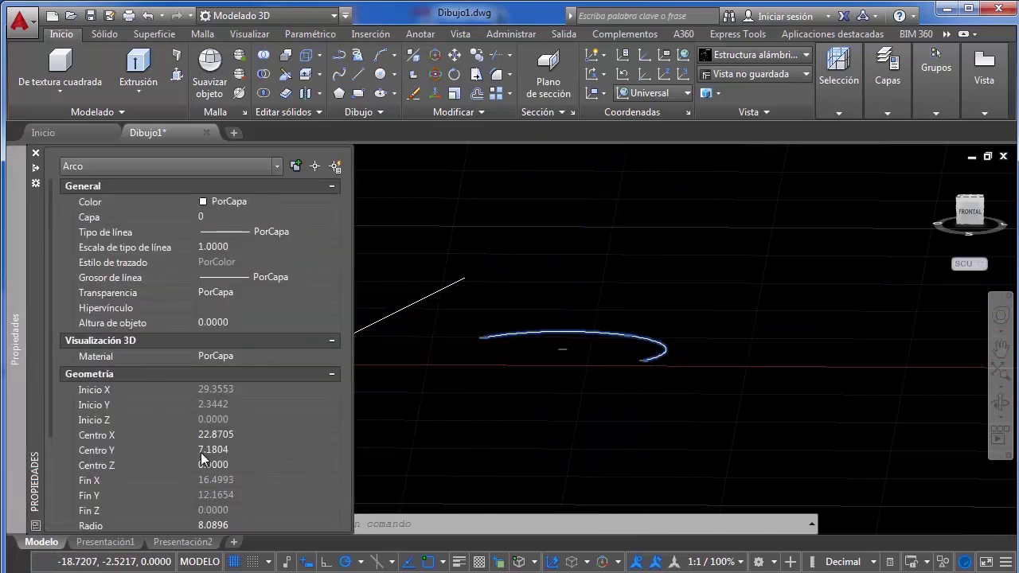
{"action": "key", "text": "Escape"}
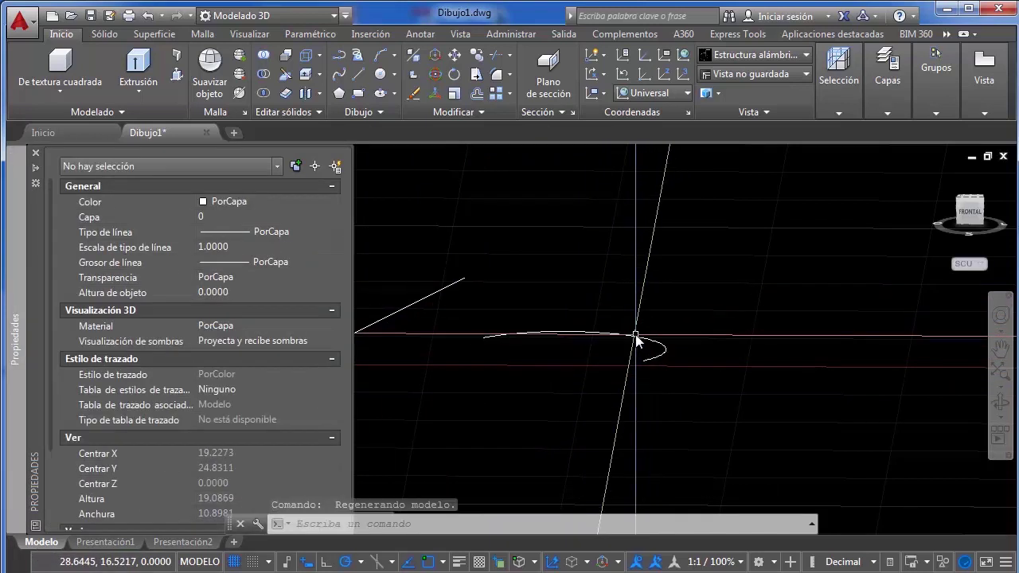
Raise the arc freehand along Z by its grips to an elevation of about 8.94
{"action": "left_click", "coordinate": [630, 337]}
{"action": "left_click", "coordinate": [628, 335]}
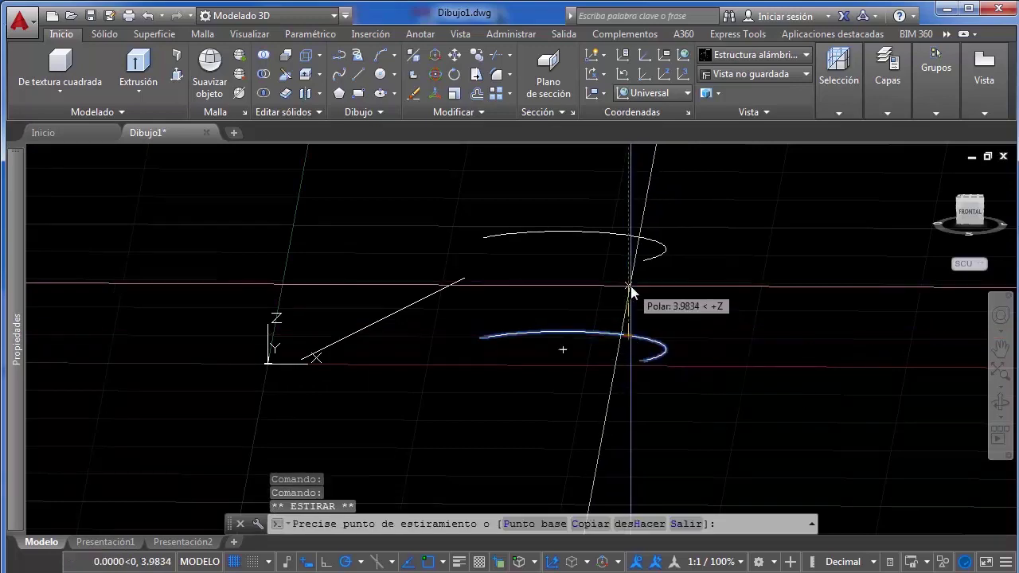
{"action": "middle_click_drag", "start_coordinate": [634, 281], "coordinate": [681, 255], "text": "shift"}
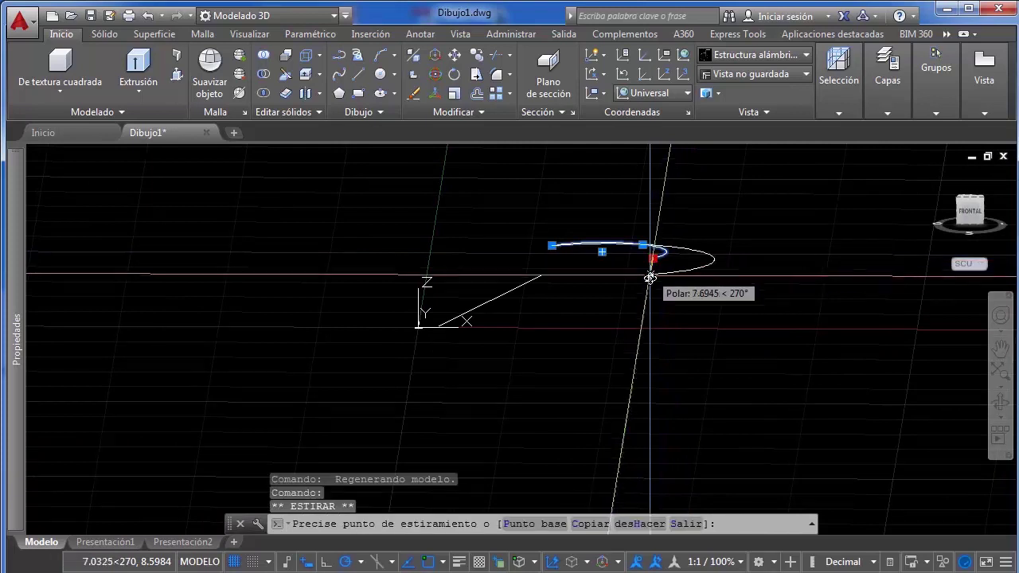
{"action": "left_click", "coordinate": [653, 283]}
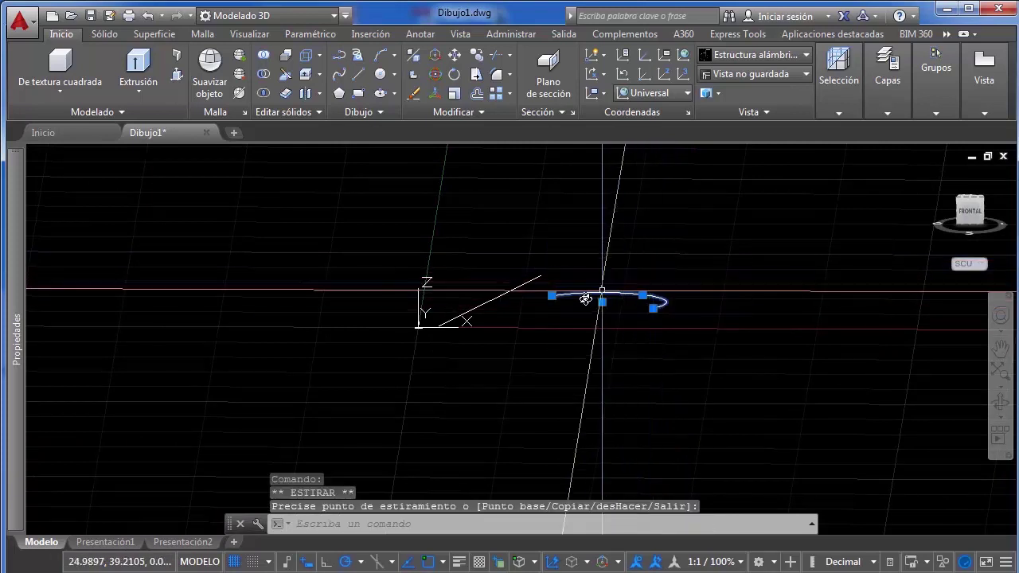
{"action": "left_click", "coordinate": [552, 294]}
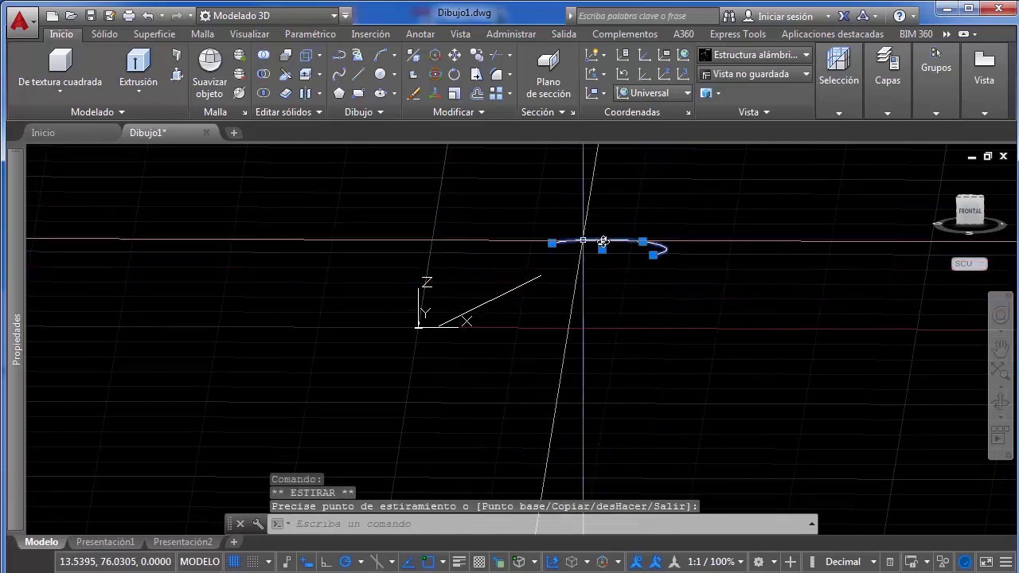
{"action": "key", "text": "Escape"}
Examine the raised arc's start, centre and end Z coordinates in its properties
{"action": "left_click", "coordinate": [599, 255]}
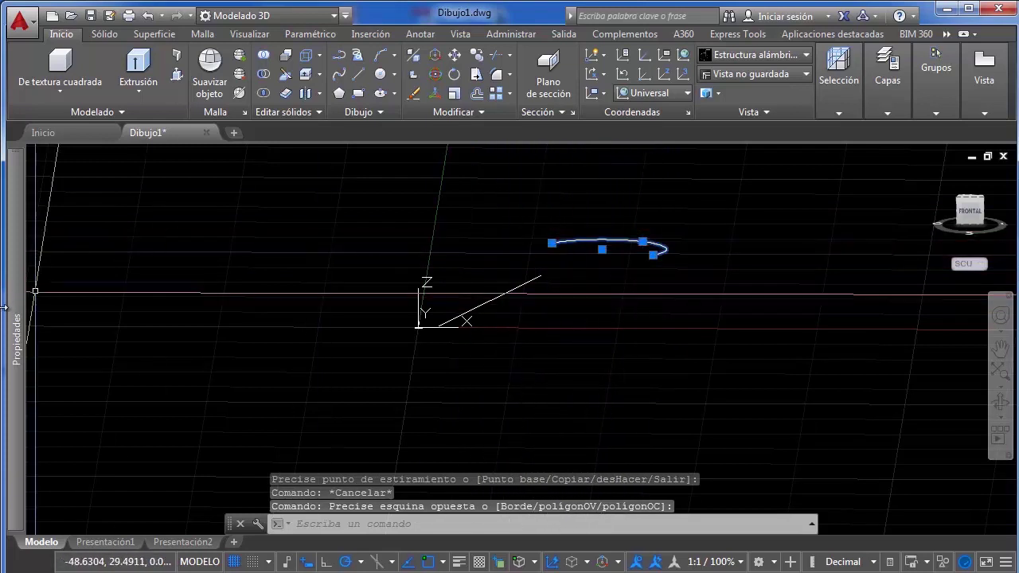
{"action": "mouse_move", "coordinate": [13, 317]}
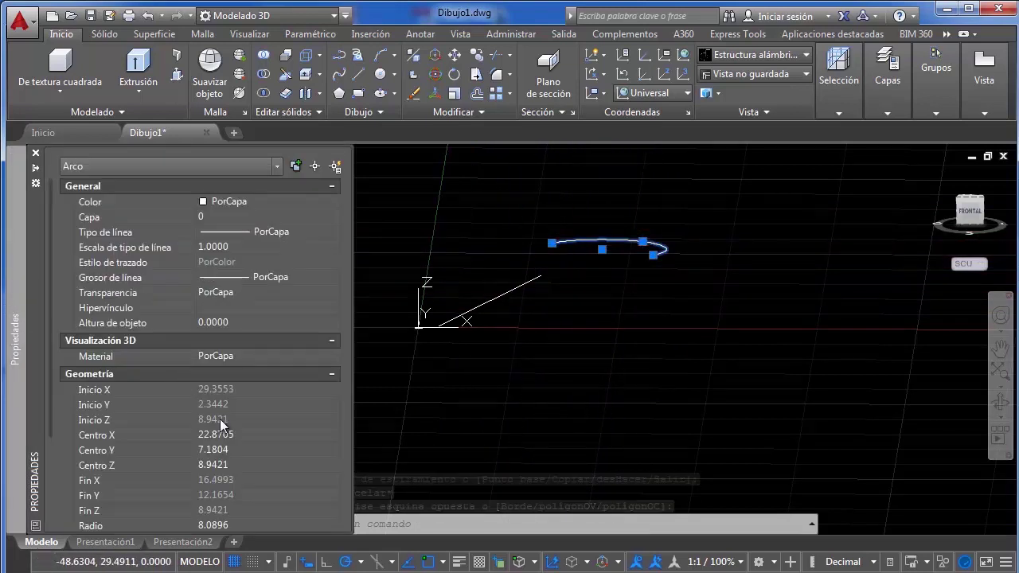
{"action": "mouse_move", "coordinate": [219, 417]}
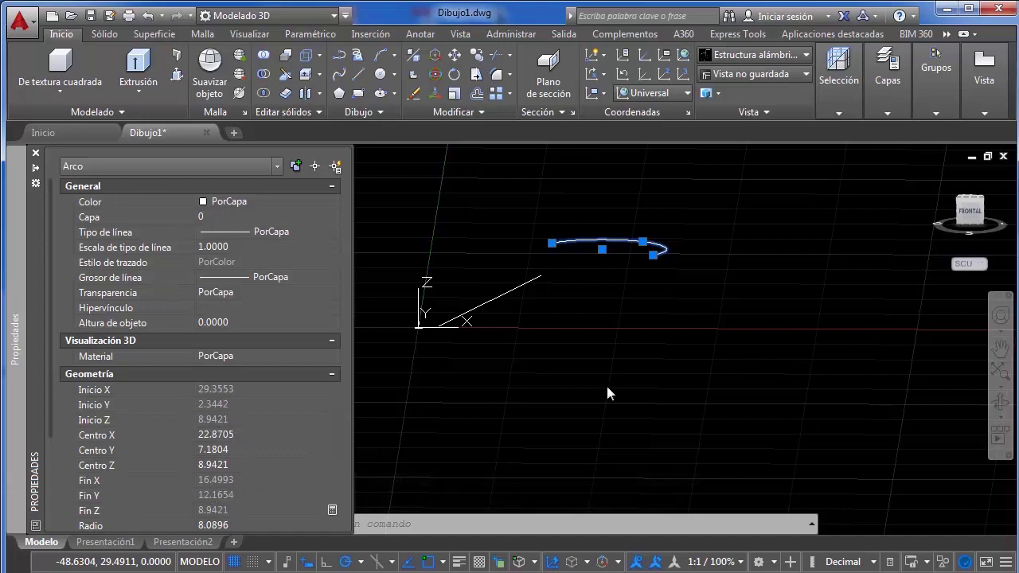
{"action": "key", "text": "Escape"}
Draw a rectangle freehand on the XY plane beyond the arc in an orbited view, and select it
{"action": "middle_click_drag", "start_coordinate": [616, 319], "coordinate": [592, 380], "text": "shift"}
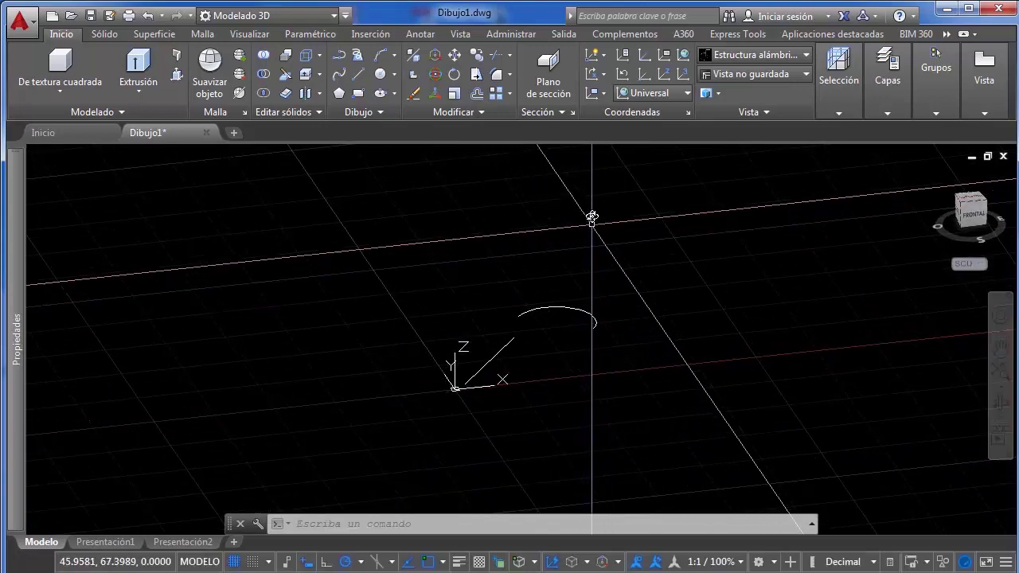
{"action": "left_click", "coordinate": [359, 95]}
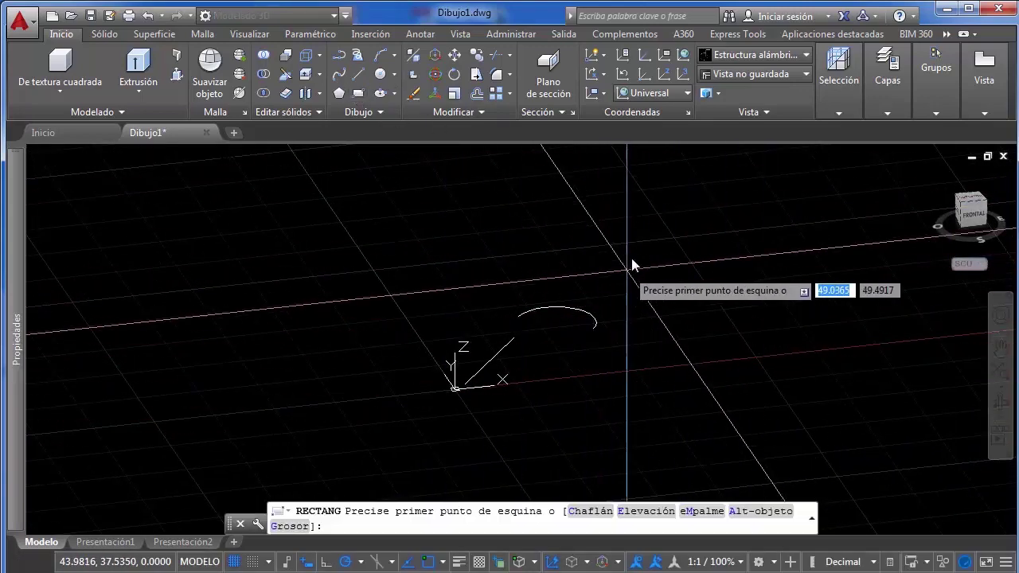
{"action": "key", "text": "Escape"}
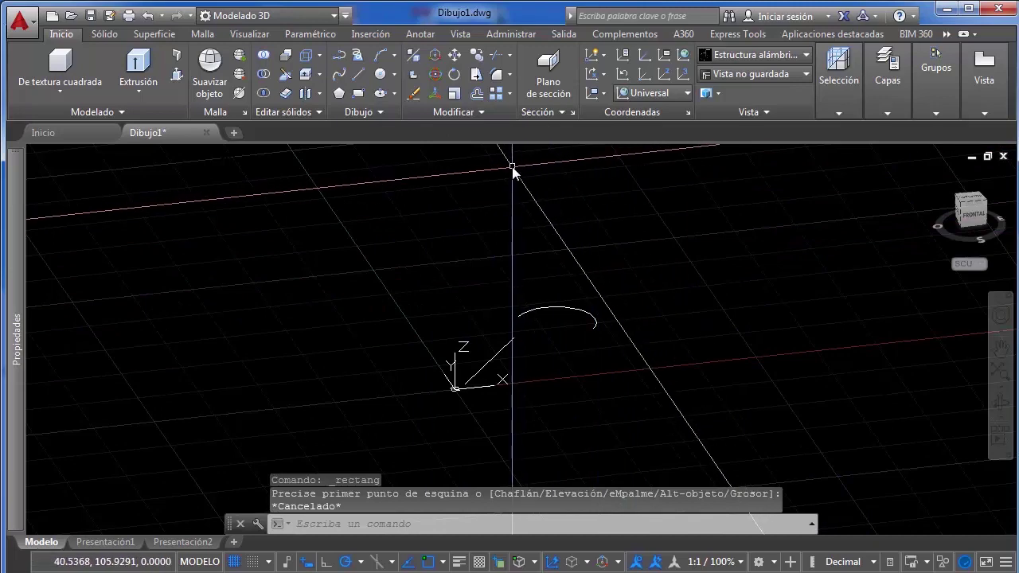
{"action": "left_click", "coordinate": [360, 94]}
{"action": "left_click", "coordinate": [669, 311]}
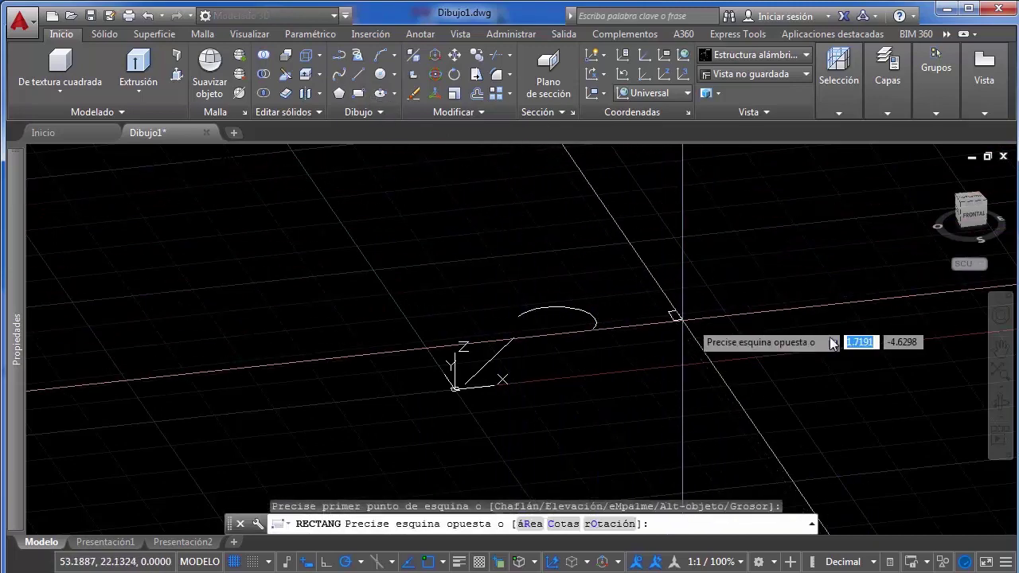
{"action": "left_click", "coordinate": [857, 336]}
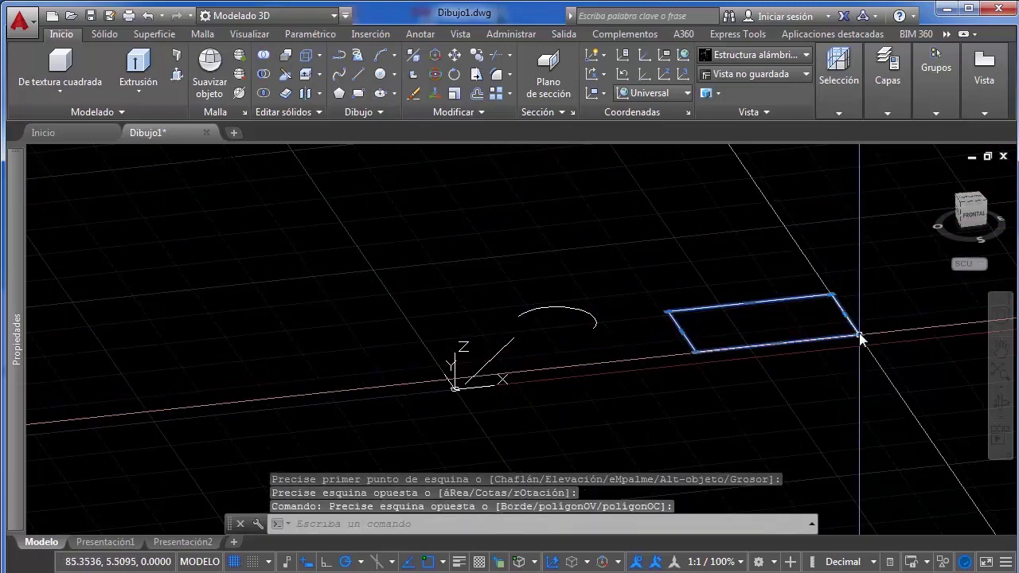
Try to lift the rectangle's near corner farthest from the origin along Z with a freehand stretch
{"action": "left_click", "coordinate": [859, 335]}
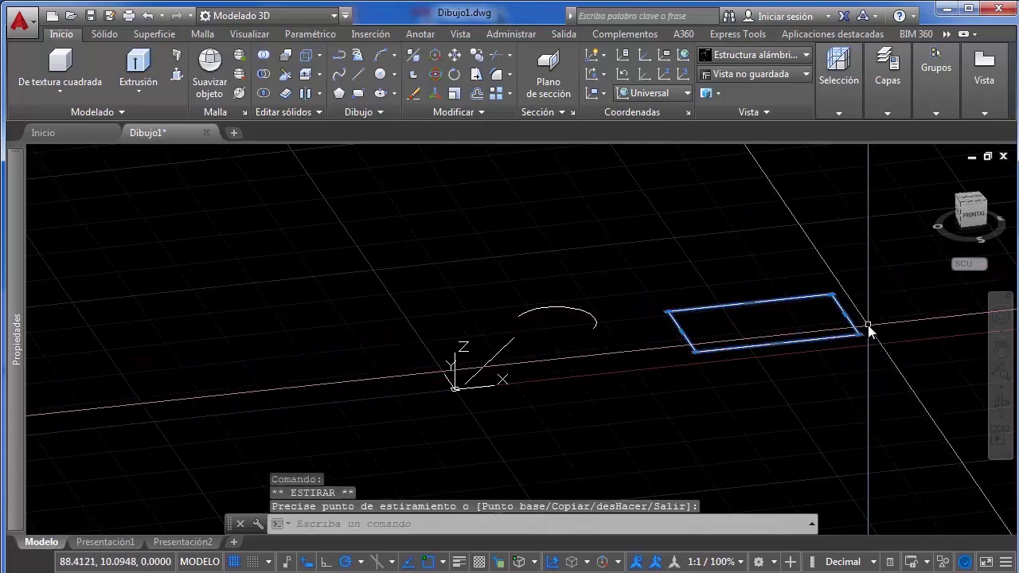
{"action": "middle_click_drag", "start_coordinate": [858, 335], "coordinate": [794, 319]}
{"action": "scroll", "coordinate": [795, 320], "scroll_direction": "up", "scroll_amount": 2}
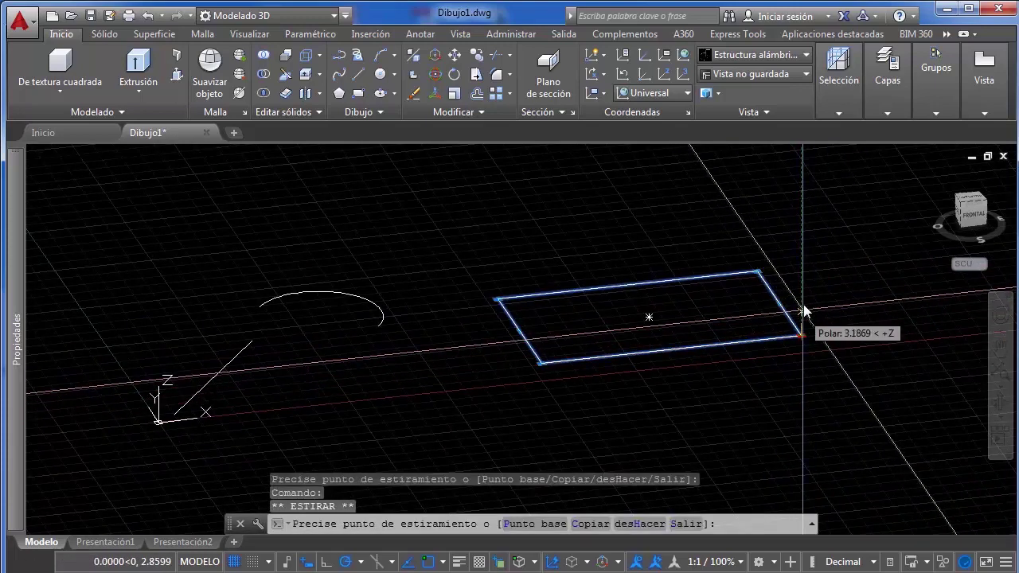
{"action": "left_click", "coordinate": [813, 252]}
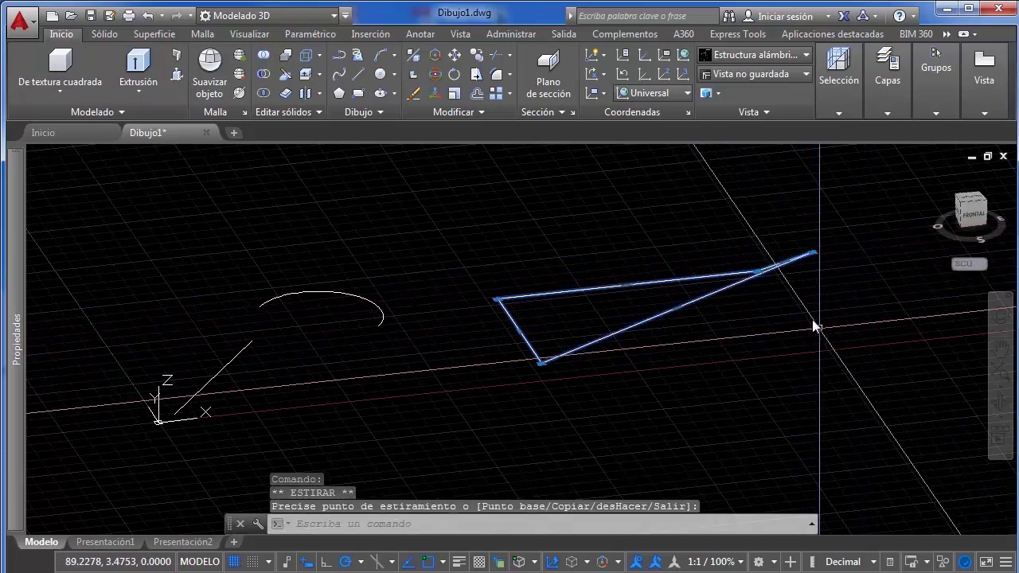
Undo the freehand stretch of the rectangle's corner and select the rectangle again
{"action": "middle_click_drag", "start_coordinate": [797, 285], "coordinate": [849, 273], "text": "shift"}
{"action": "key", "text": "ctrl+z"}
{"action": "key", "text": "ctrl+z"}
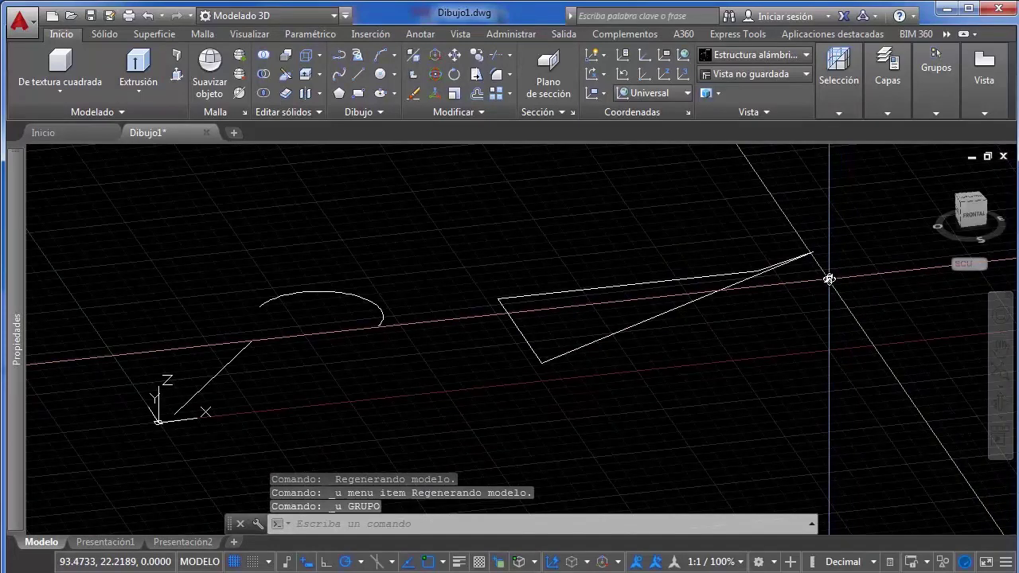
{"action": "key", "text": "ctrl+z"}
{"action": "left_click", "coordinate": [796, 341]}
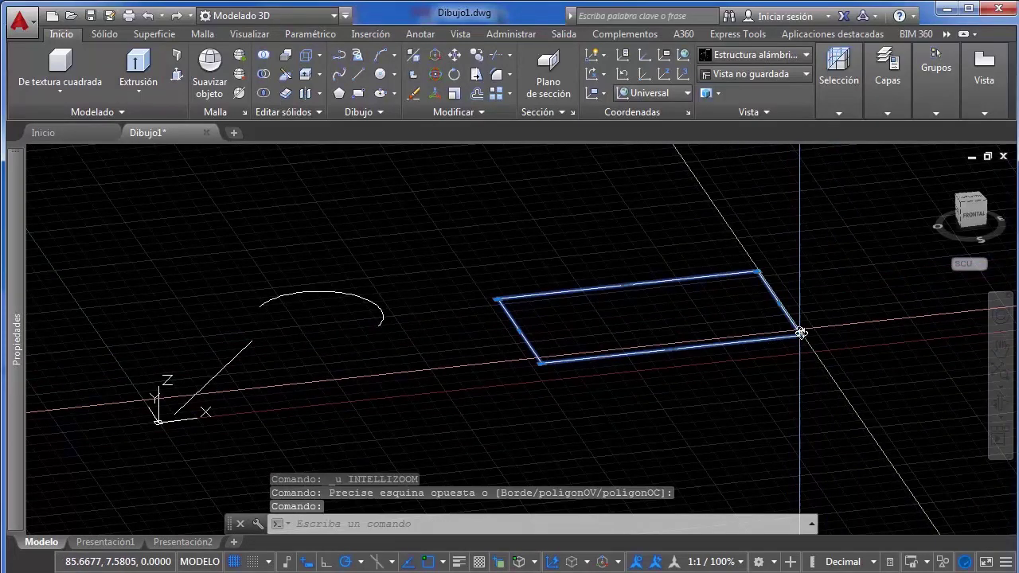
Try again to lift the rectangle's near corner farthest from the origin with a freehand grip stretch
{"action": "left_click", "coordinate": [806, 339]}
{"action": "left_click", "coordinate": [805, 337]}
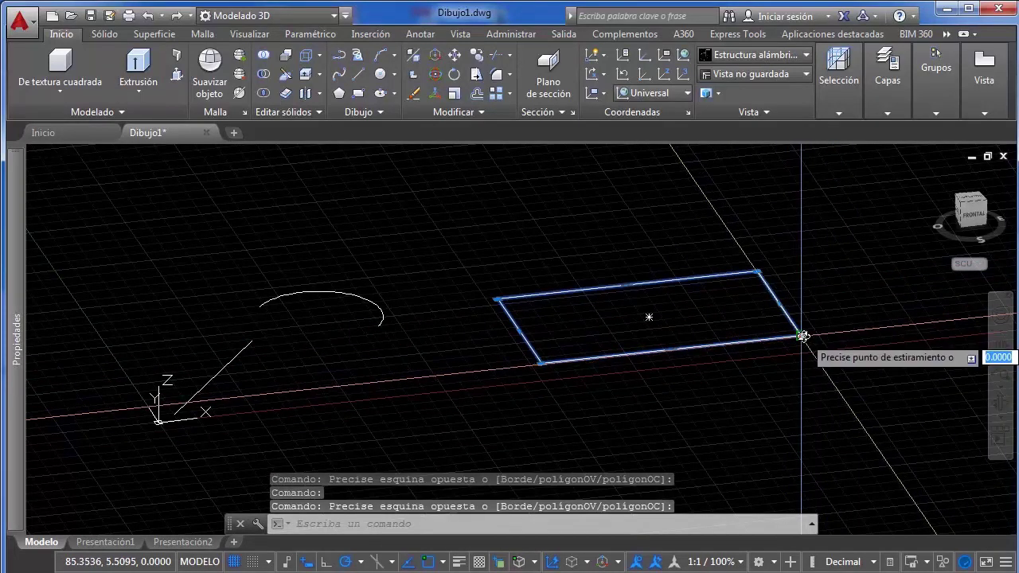
{"action": "key", "text": "Escape"}
{"action": "left_click", "coordinate": [813, 296]}
{"action": "left_click", "coordinate": [796, 344]}
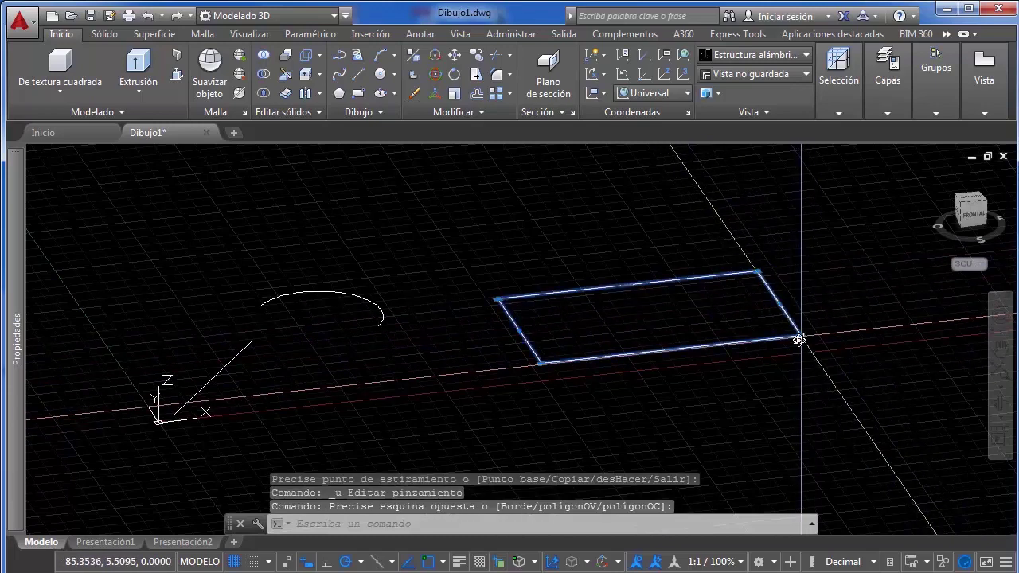
{"action": "left_click", "coordinate": [800, 336]}
{"action": "left_click", "coordinate": [802, 296]}
Examine the rectangle's elevation in its properties
{"action": "scroll", "coordinate": [796, 291], "scroll_direction": "down", "scroll_amount": 2}
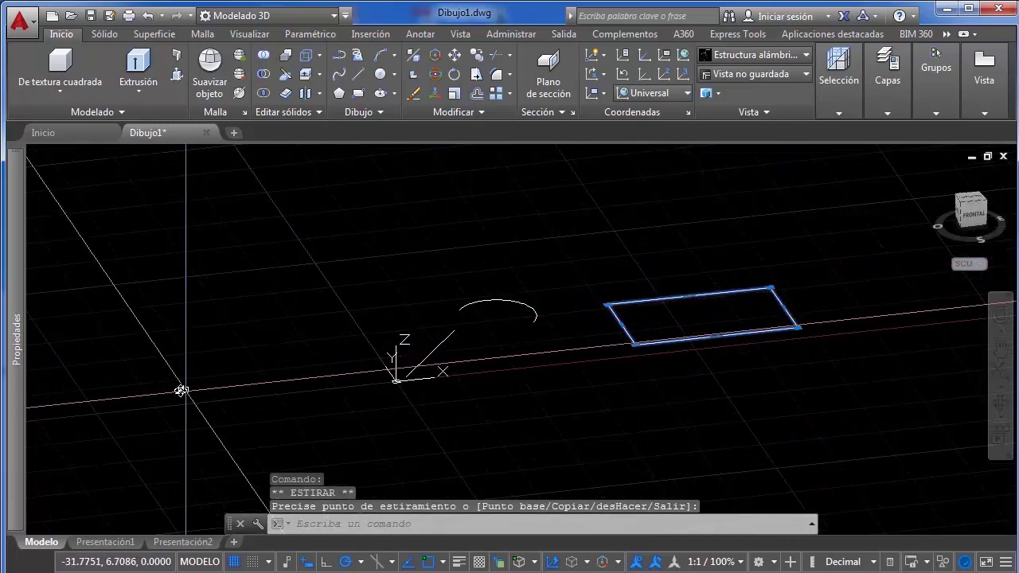
{"action": "mouse_move", "coordinate": [19, 342]}
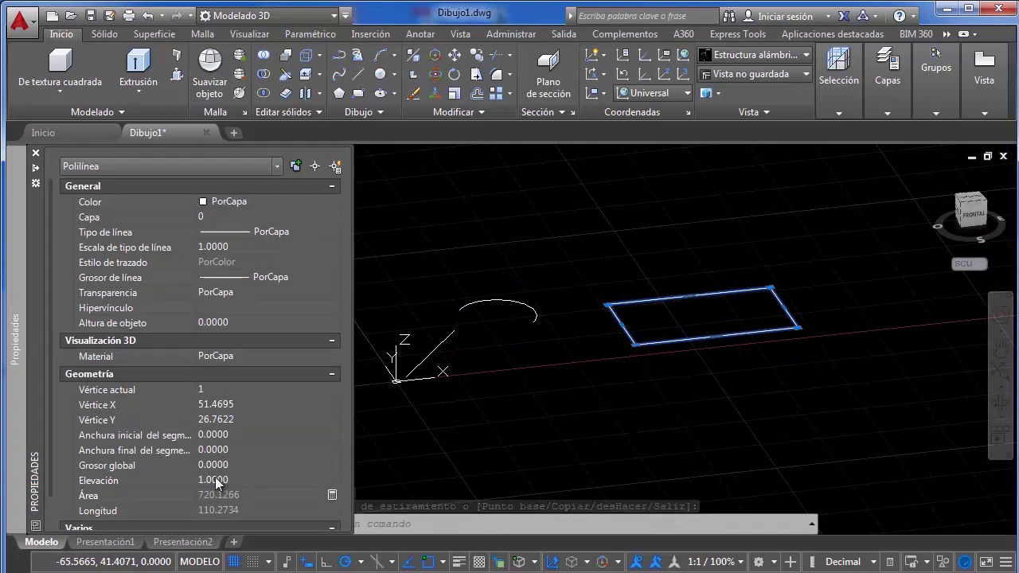
{"action": "middle_click_drag", "start_coordinate": [720, 210], "coordinate": [642, 278], "text": "shift"}
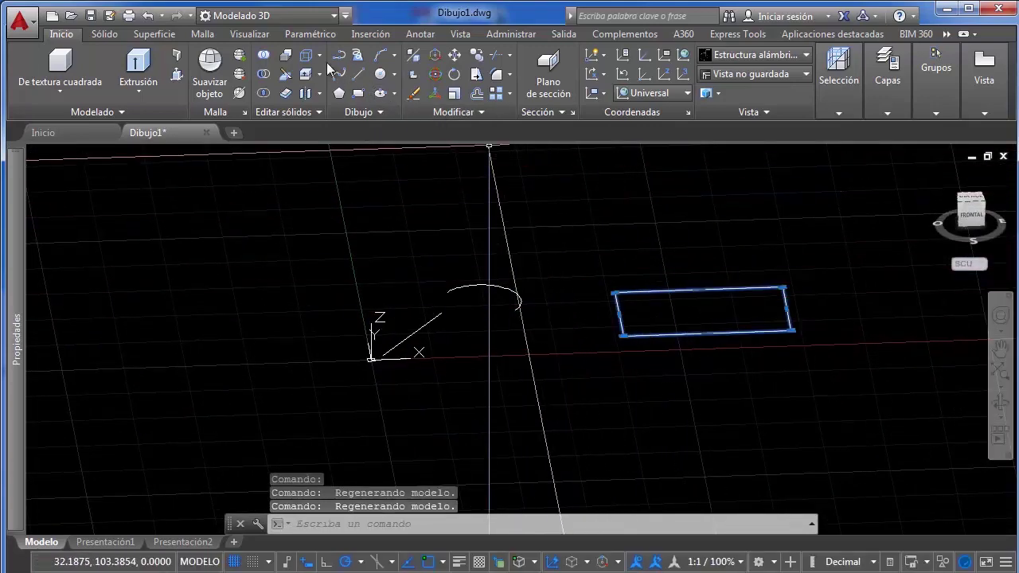
Draw an open six-segment polyline freehand on the XY plane, curving around the line, arc and rectangle
{"action": "left_click", "coordinate": [340, 57]}
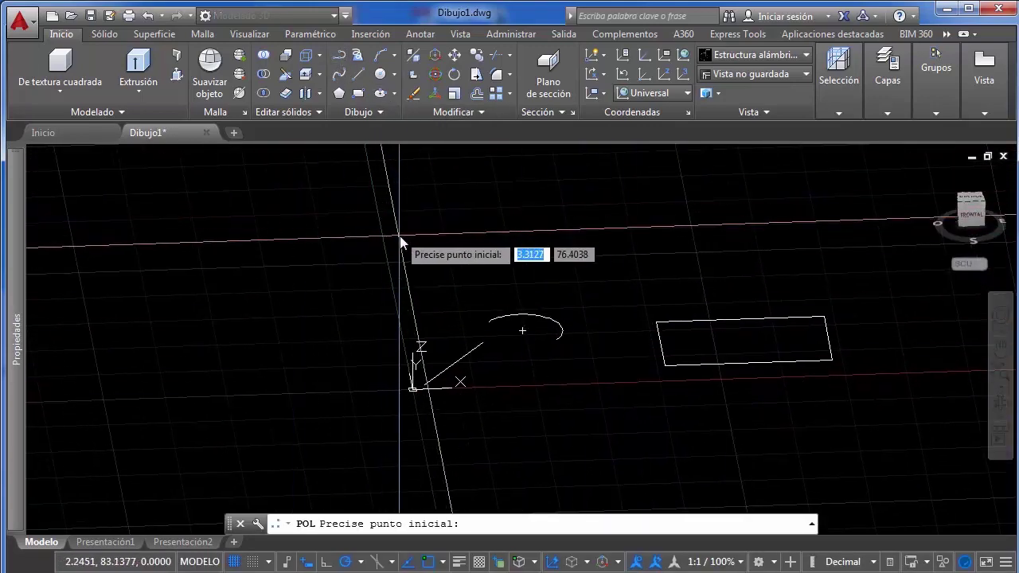
{"action": "left_click", "coordinate": [400, 236]}
{"action": "left_click", "coordinate": [584, 198]}
{"action": "left_click", "coordinate": [879, 306]}
{"action": "left_click", "coordinate": [903, 432]}
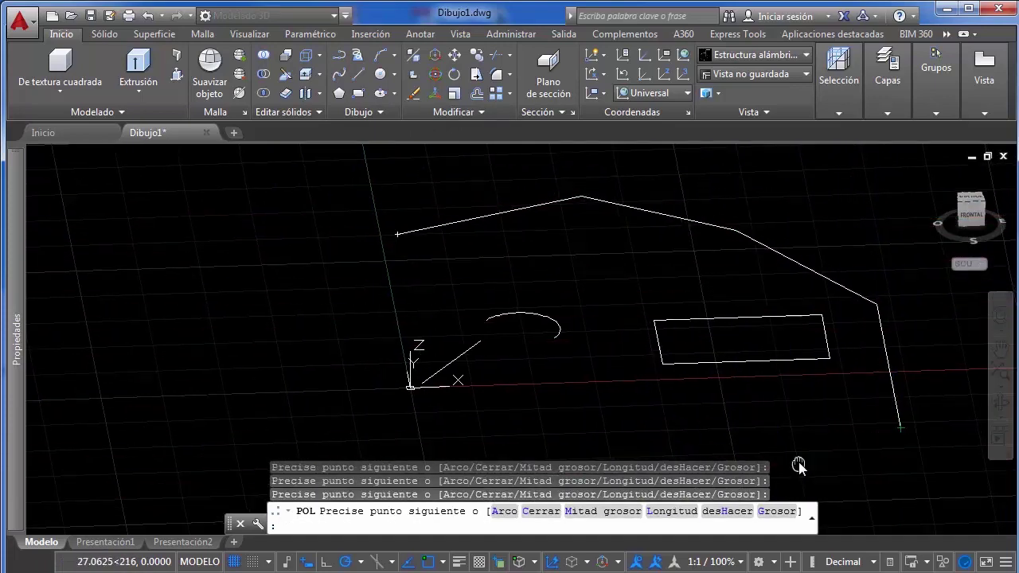
{"action": "middle_click_drag", "start_coordinate": [801, 467], "coordinate": [822, 336]}
{"action": "left_click", "coordinate": [781, 372]}
{"action": "left_click", "coordinate": [582, 363]}
{"action": "key", "text": "Return"}
{"action": "scroll", "coordinate": [484, 462], "scroll_direction": "down", "scroll_amount": 2}
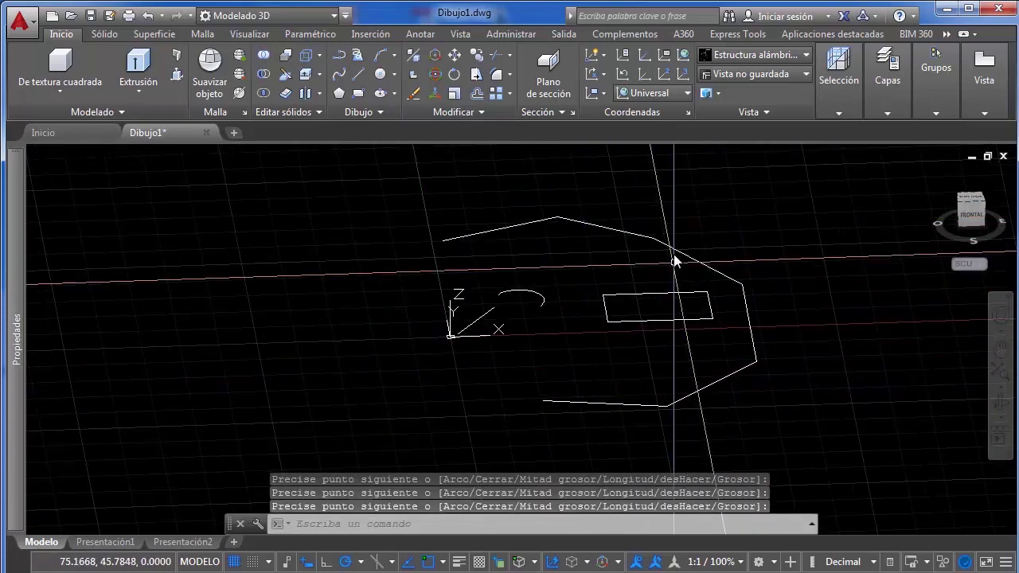
Select the polyline, stretch its second vertex freehand away from the rectangle, and examine its elevation in the properties
{"action": "left_click", "coordinate": [641, 257]}
{"action": "middle_click_drag", "start_coordinate": [641, 257], "coordinate": [539, 276], "text": "shift"}
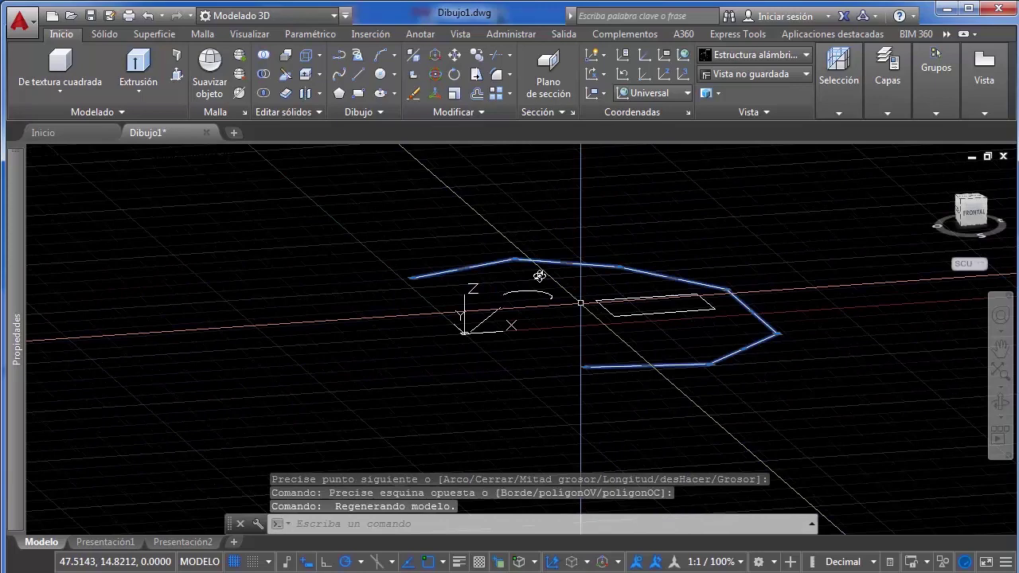
{"action": "left_click", "coordinate": [514, 257]}
{"action": "left_click", "coordinate": [518, 246]}
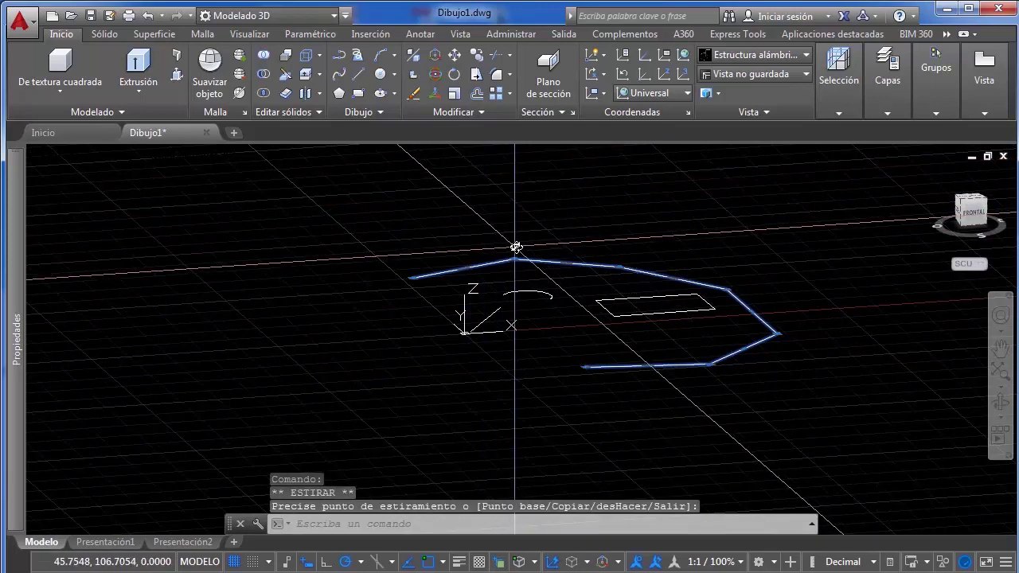
{"action": "left_click", "coordinate": [448, 227]}
{"action": "left_click", "coordinate": [447, 227]}
{"action": "key", "text": "Escape"}
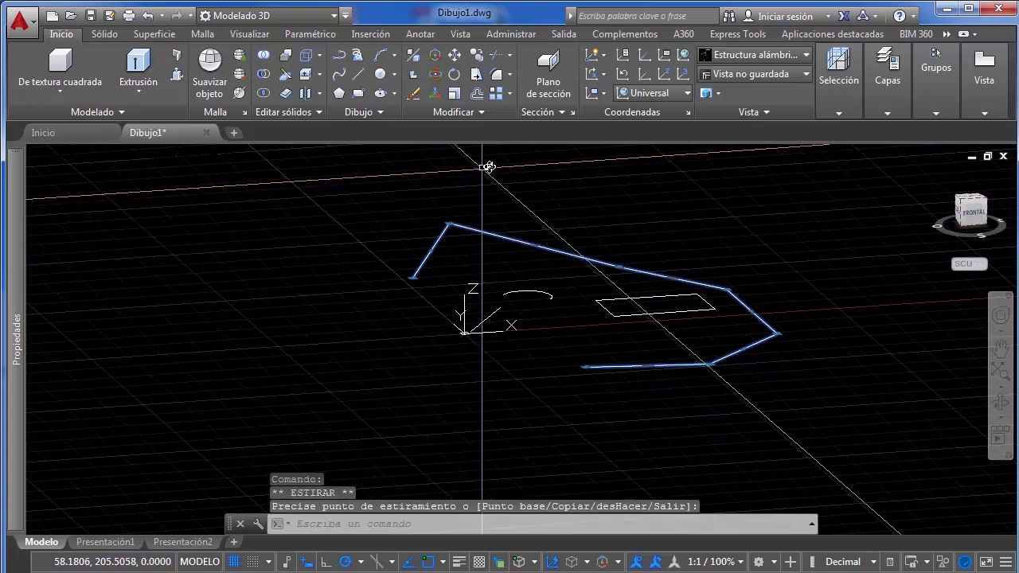
{"action": "mouse_move", "coordinate": [16, 343]}
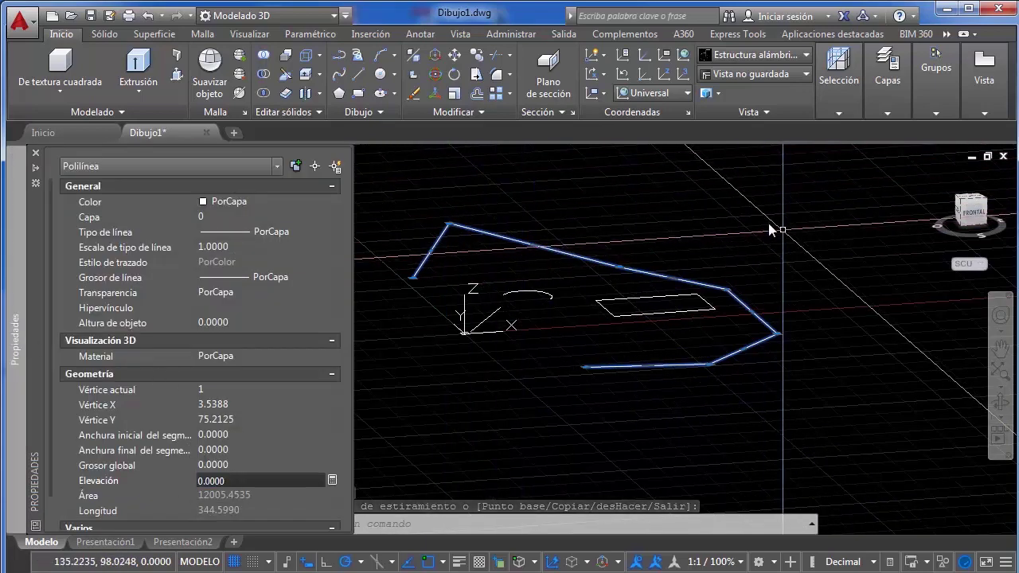
Draw an open 3D polyline with eight vertices around the existing shapes
{"action": "key", "text": "Escape"}
{"action": "left_click", "coordinate": [356, 61]}
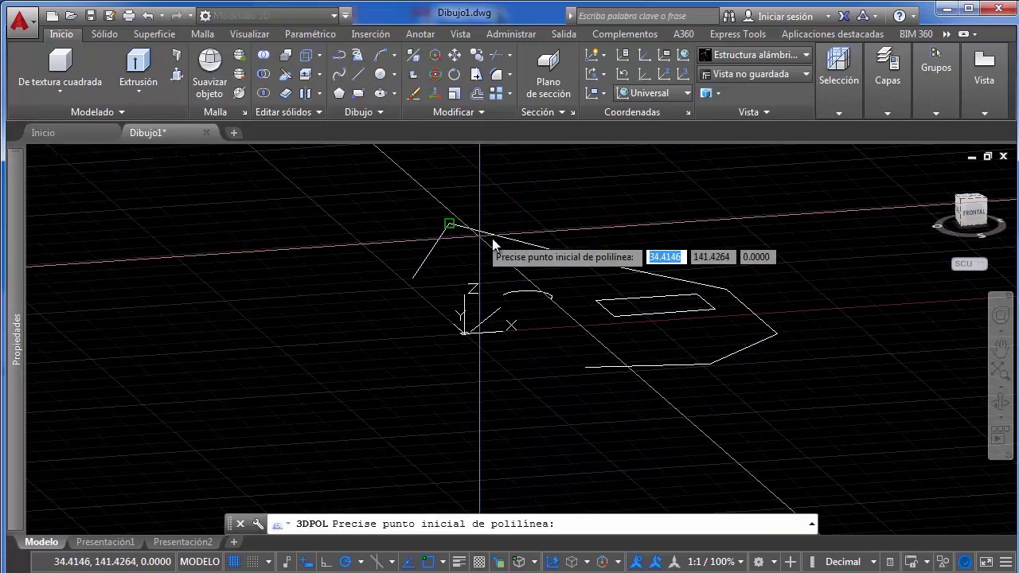
{"action": "middle_click_drag", "start_coordinate": [421, 259], "coordinate": [369, 318]}
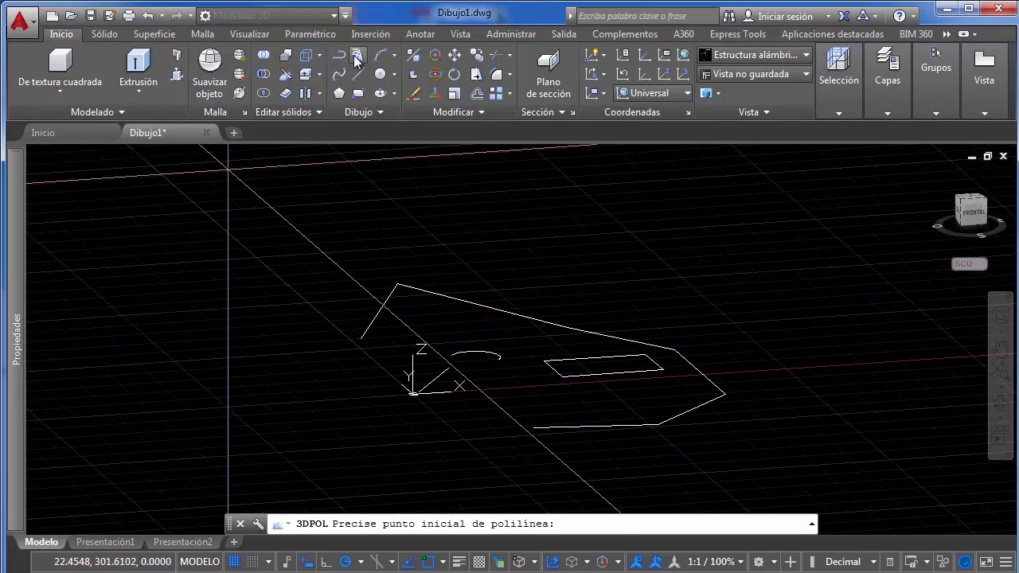
{"action": "left_click", "coordinate": [250, 307]}
{"action": "left_click", "coordinate": [463, 230]}
{"action": "left_click", "coordinate": [780, 243]}
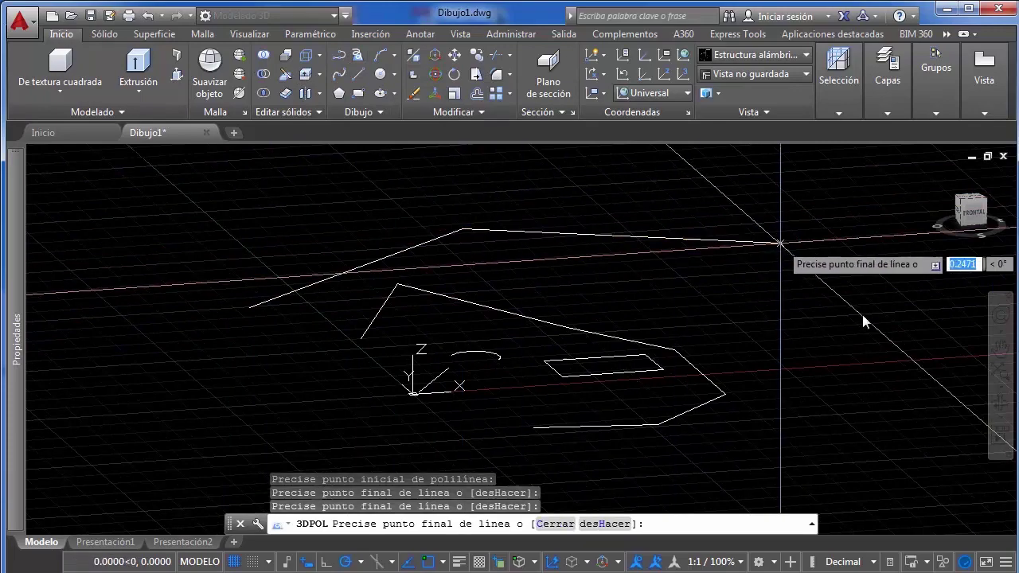
{"action": "left_click", "coordinate": [884, 367]}
{"action": "left_click", "coordinate": [842, 464]}
{"action": "left_click", "coordinate": [755, 322]}
{"action": "left_click", "coordinate": [601, 278]}
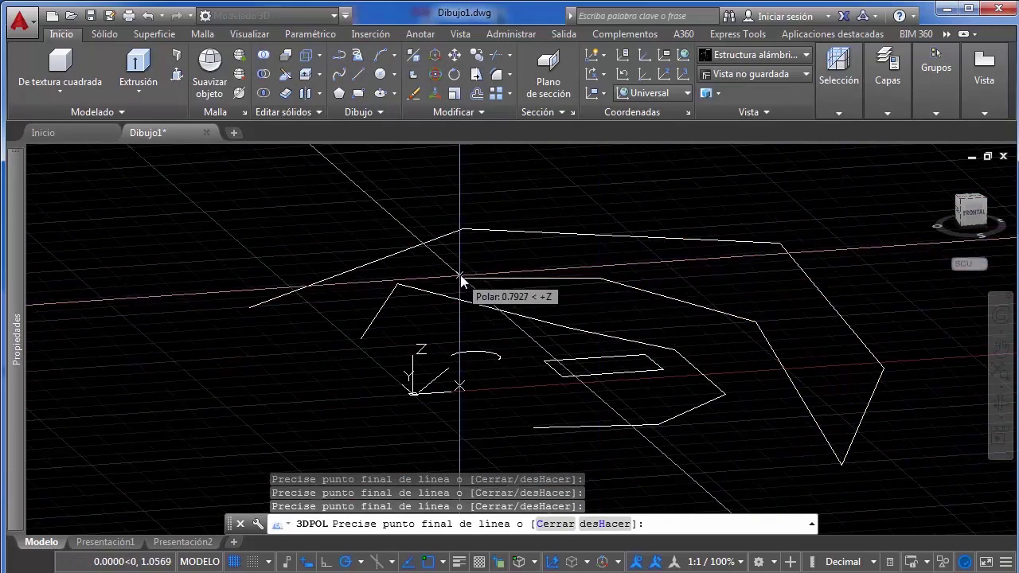
{"action": "left_click", "coordinate": [461, 276]}
{"action": "key", "text": "Escape"}
Stretch several vertices of the new 3D polyline to different heights off the XY plane, starting with its second vertex
{"action": "left_click", "coordinate": [476, 252]}
{"action": "left_click", "coordinate": [464, 233]}
{"action": "left_click", "coordinate": [463, 229]}
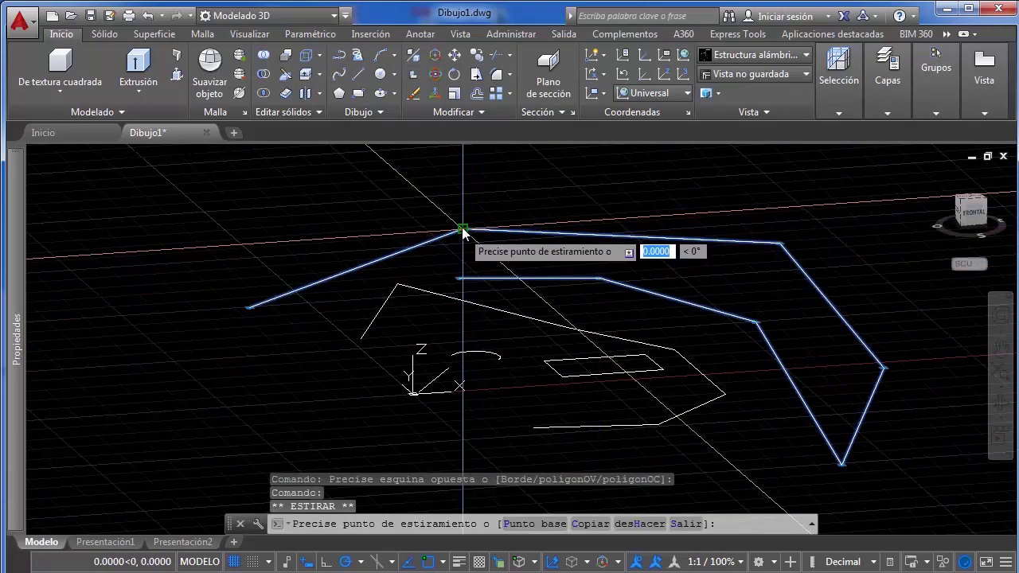
{"action": "left_click", "coordinate": [470, 167]}
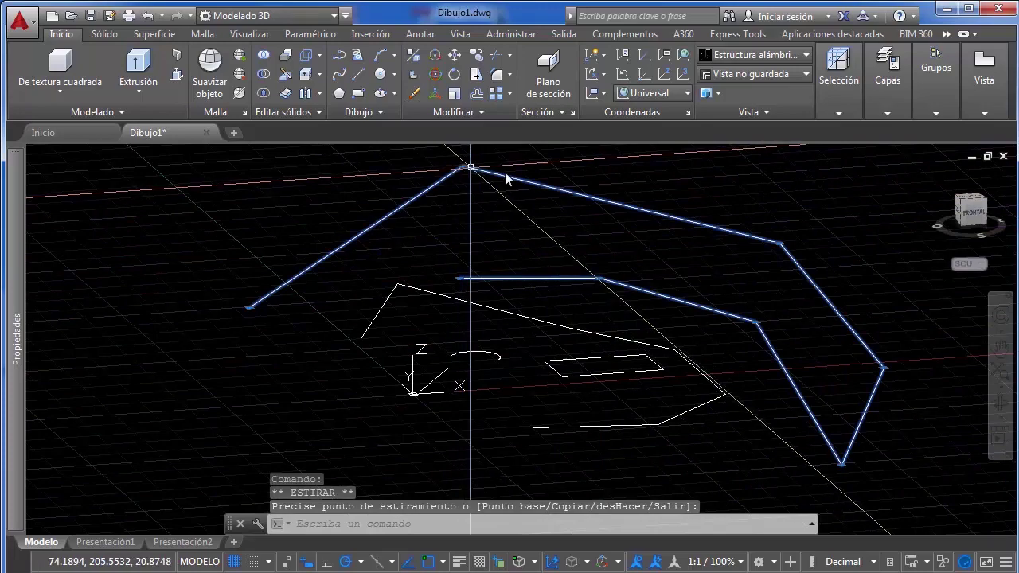
{"action": "left_click", "coordinate": [780, 243]}
{"action": "middle_click_drag", "start_coordinate": [780, 311], "coordinate": [770, 330], "text": "shift"}
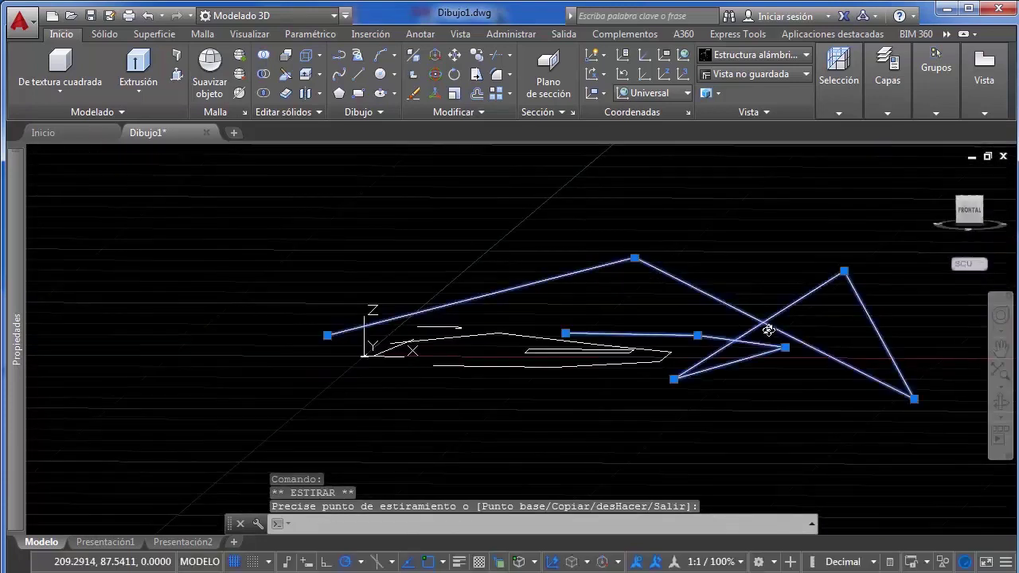
{"action": "left_click", "coordinate": [699, 336]}
{"action": "left_click", "coordinate": [699, 237]}
{"action": "middle_click_drag", "start_coordinate": [587, 282], "coordinate": [626, 350], "text": "shift"}
{"action": "scroll", "coordinate": [677, 308], "scroll_direction": "down", "scroll_amount": 5}
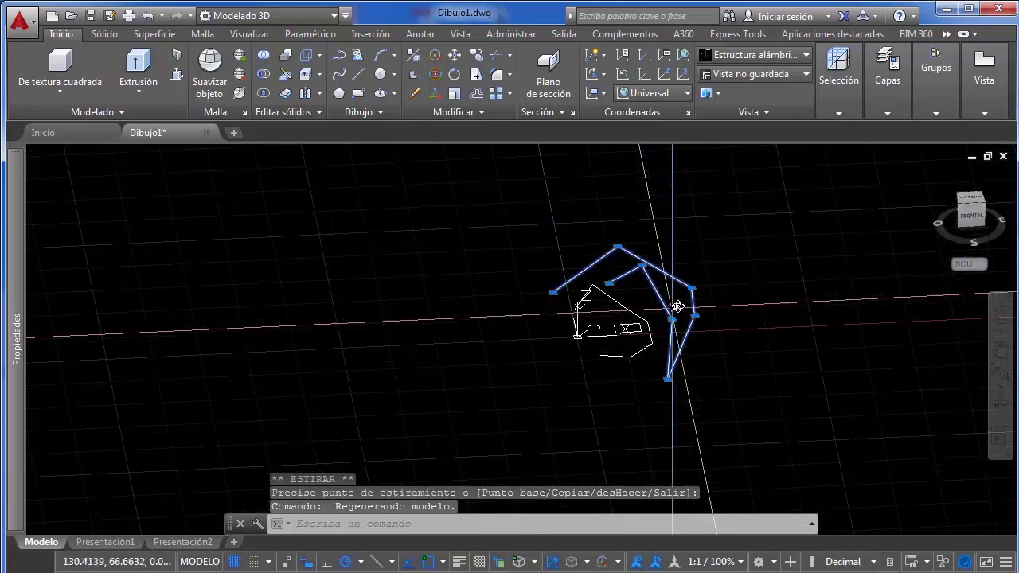
{"action": "middle_click_drag", "start_coordinate": [677, 307], "coordinate": [547, 324]}
{"action": "left_click", "coordinate": [614, 231]}
{"action": "left_click", "coordinate": [393, 439]}
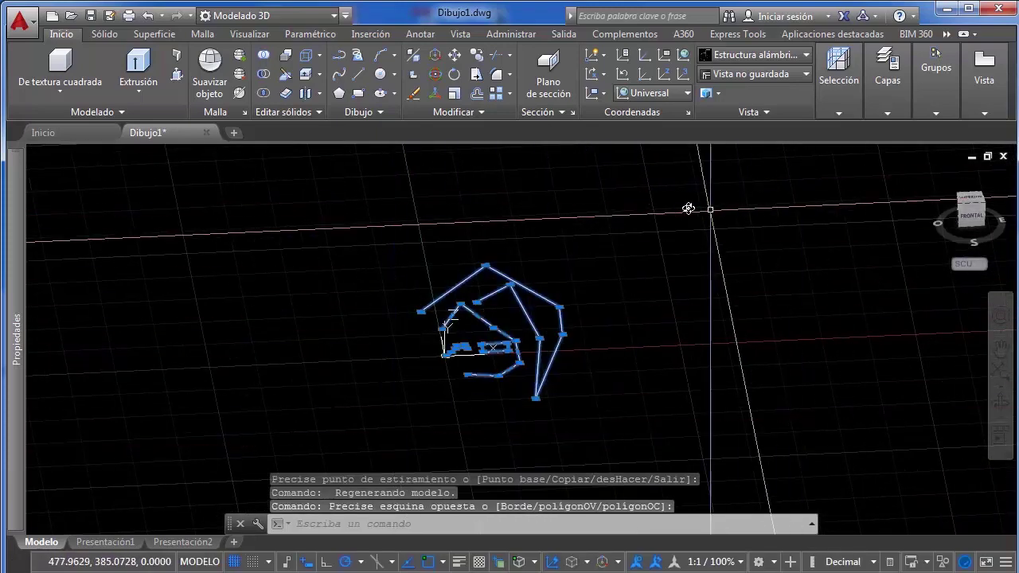
{"action": "key", "text": "Escape"}
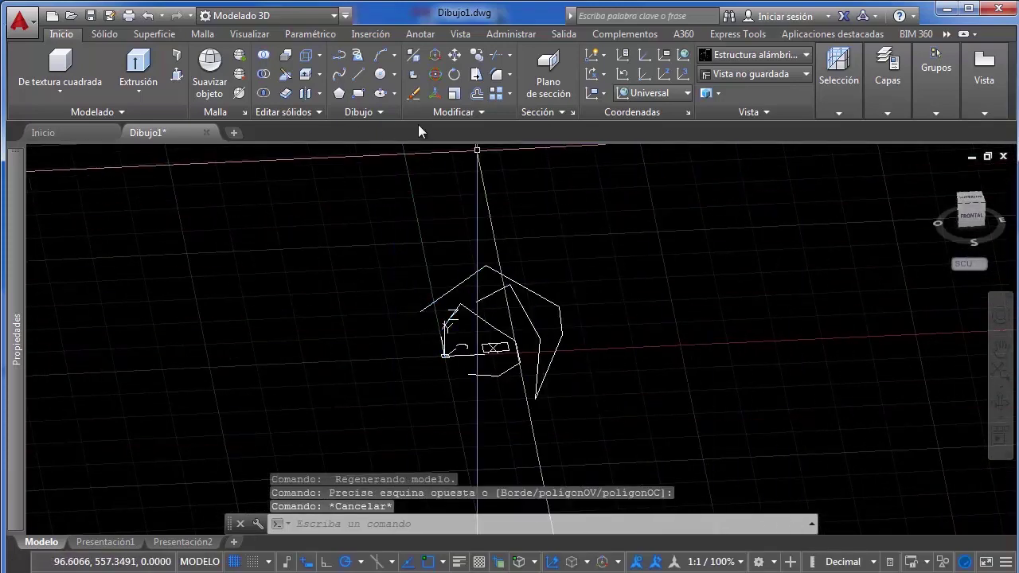
Draw an open wavy spline through six fit points in the empty area beside the existing shapes
{"action": "left_click", "coordinate": [341, 78]}
{"action": "middle_click_drag", "start_coordinate": [526, 281], "coordinate": [284, 295]}
{"action": "left_click", "coordinate": [195, 216]}
{"action": "left_click", "coordinate": [448, 165]}
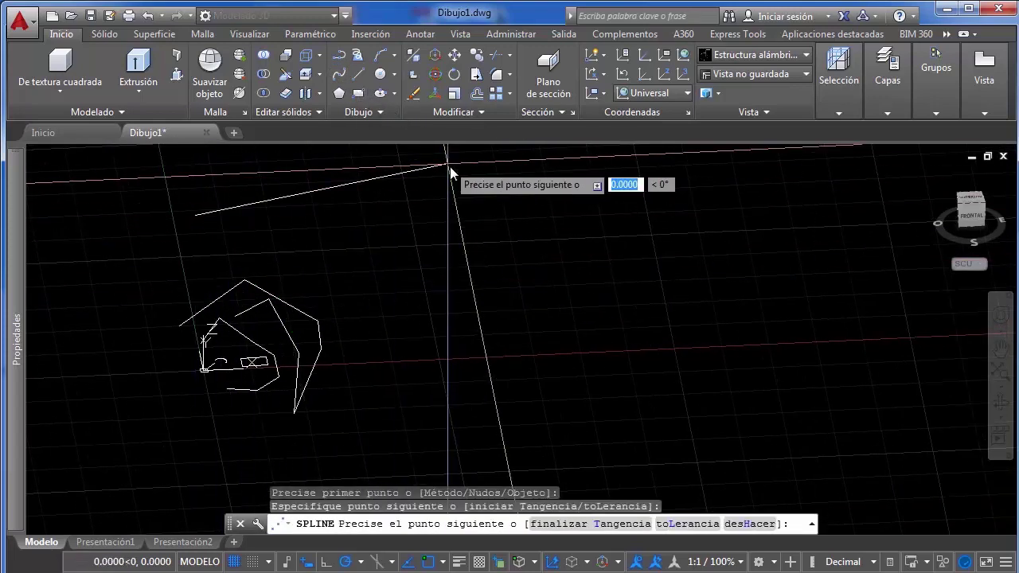
{"action": "left_click", "coordinate": [677, 332]}
{"action": "left_click", "coordinate": [782, 444]}
{"action": "left_click", "coordinate": [836, 457]}
{"action": "left_click", "coordinate": [925, 409]}
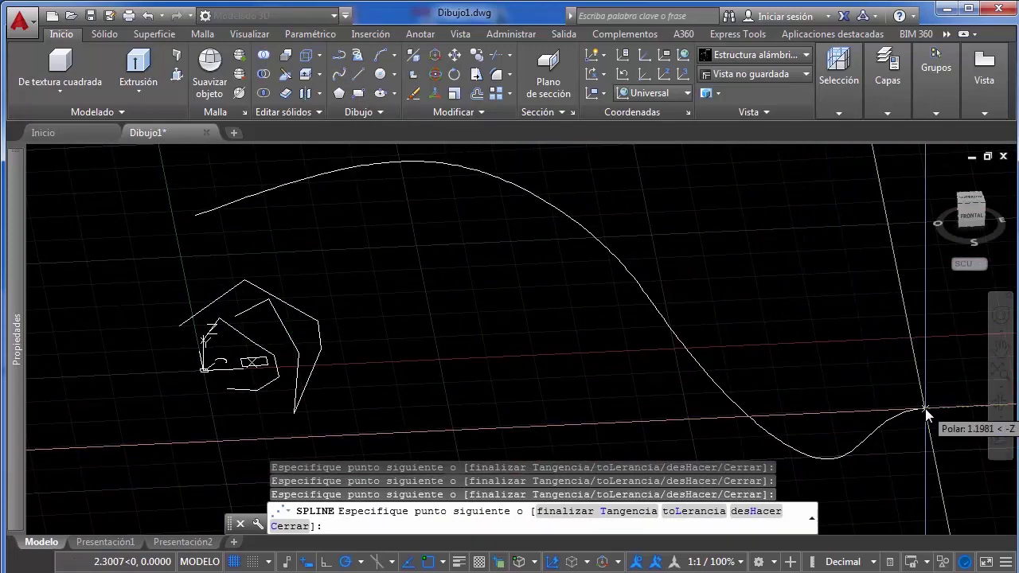
{"action": "key", "text": "Return"}
Raise the spline's second fit point well above the base plane
{"action": "left_click", "coordinate": [805, 317]}
{"action": "left_click", "coordinate": [659, 402]}
{"action": "scroll", "coordinate": [655, 397], "scroll_direction": "down", "scroll_amount": 5}
{"action": "mouse_move", "coordinate": [649, 372]}
{"action": "middle_mouse_down", "text": "shift"}
{"action": "mouse_move", "coordinate": [665, 317]}
{"action": "mouse_move", "coordinate": [632, 307]}
{"action": "mouse_move", "coordinate": [653, 364]}
{"action": "middle_mouse_up", "text": "shift"}
{"action": "scroll", "coordinate": [653, 364], "scroll_direction": "up", "scroll_amount": 4}
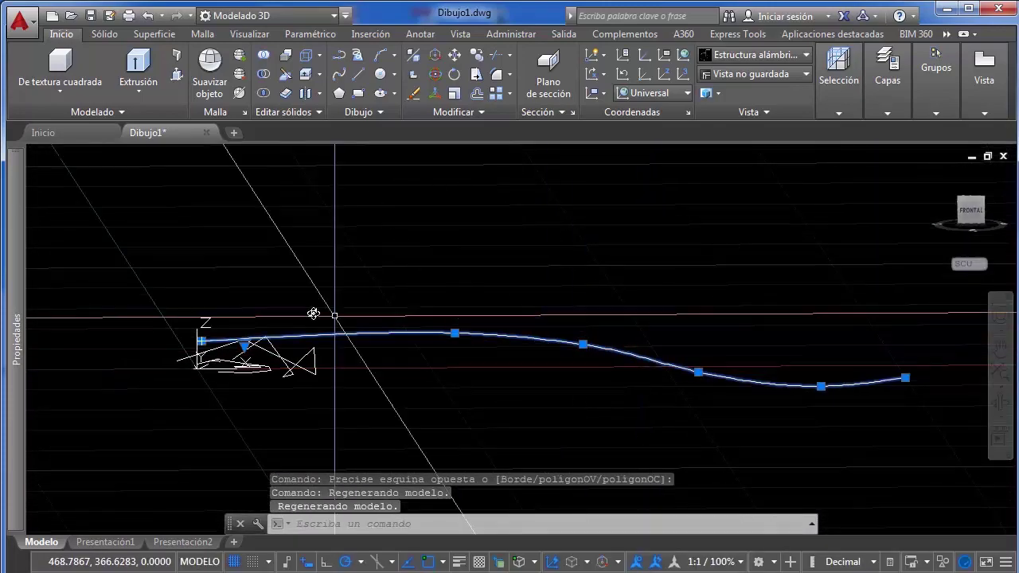
{"action": "left_click", "coordinate": [455, 333]}
{"action": "left_click", "coordinate": [468, 223]}
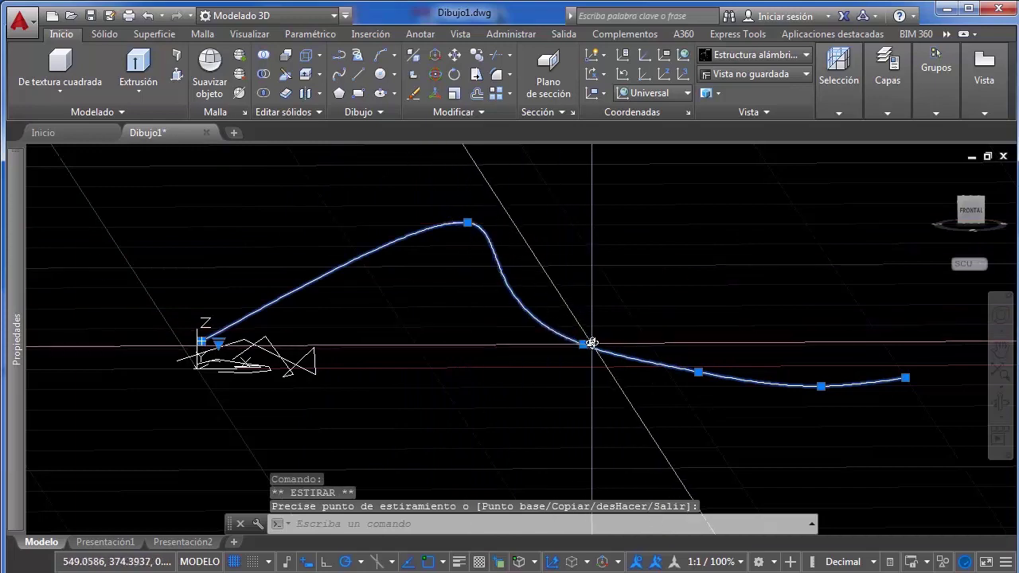
Stretch the spline's third fit point downward, its fourth upward and its fifth downward
{"action": "left_click", "coordinate": [583, 344]}
{"action": "left_click", "coordinate": [562, 426]}
{"action": "left_click", "coordinate": [698, 372]}
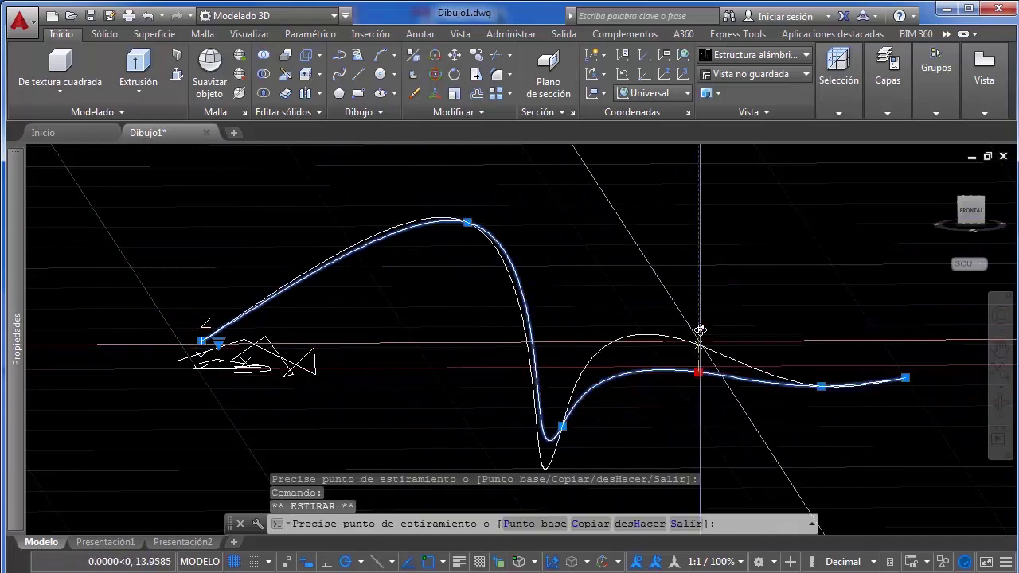
{"action": "left_click", "coordinate": [700, 307]}
{"action": "left_click", "coordinate": [821, 387]}
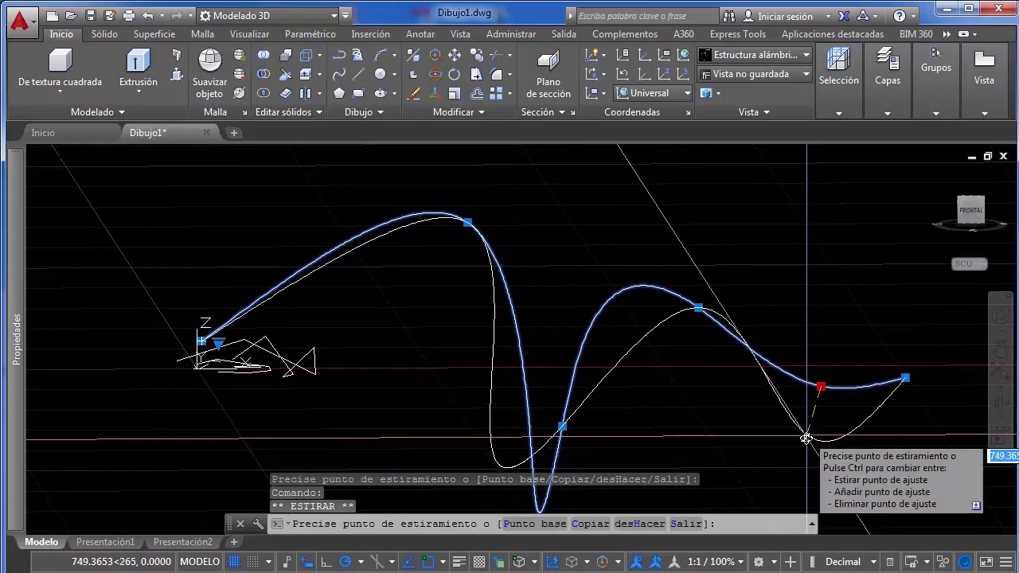
{"action": "middle_click_drag", "start_coordinate": [807, 426], "coordinate": [789, 414], "text": "shift"}
Pull the spline's far-out second fit point back near the curve's start and raise it vertically
{"action": "scroll", "coordinate": [572, 311], "scroll_direction": "down", "scroll_amount": 3}
{"action": "middle_click_drag", "start_coordinate": [580, 332], "coordinate": [608, 353], "text": "shift"}
{"action": "left_click", "coordinate": [578, 303]}
{"action": "left_click", "coordinate": [564, 332]}
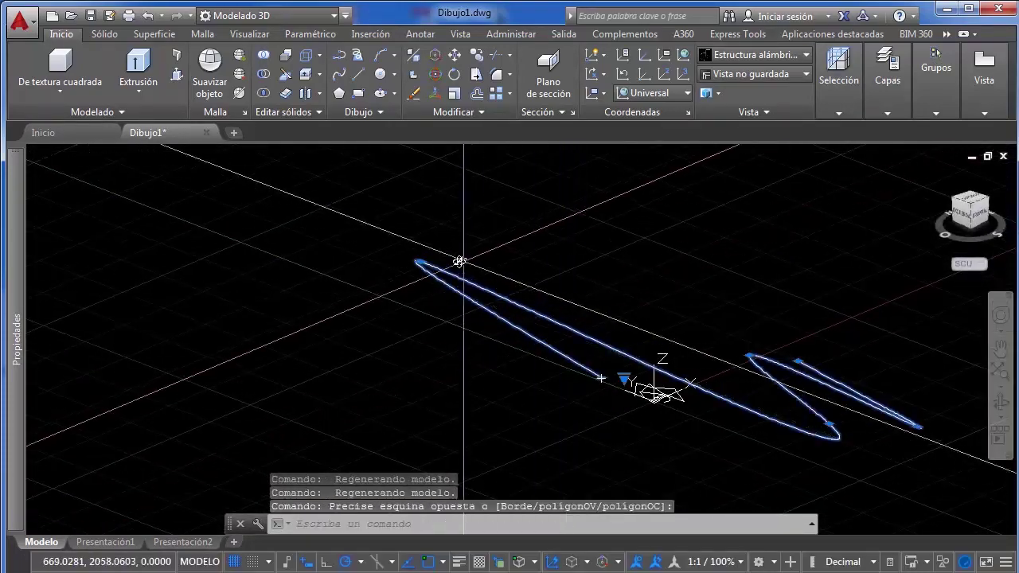
{"action": "left_click", "coordinate": [422, 261]}
{"action": "left_click", "coordinate": [608, 335]}
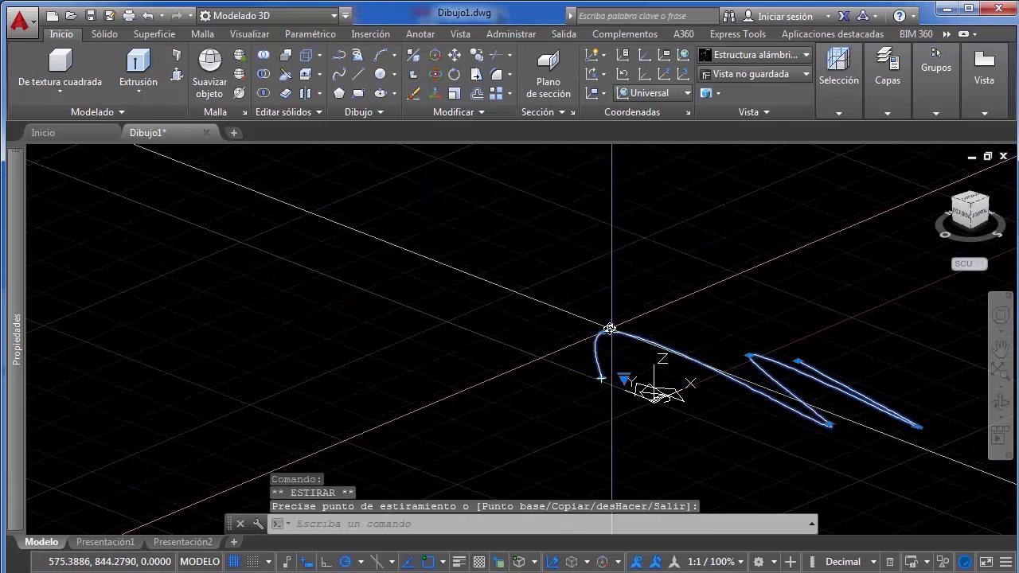
{"action": "left_click", "coordinate": [605, 335]}
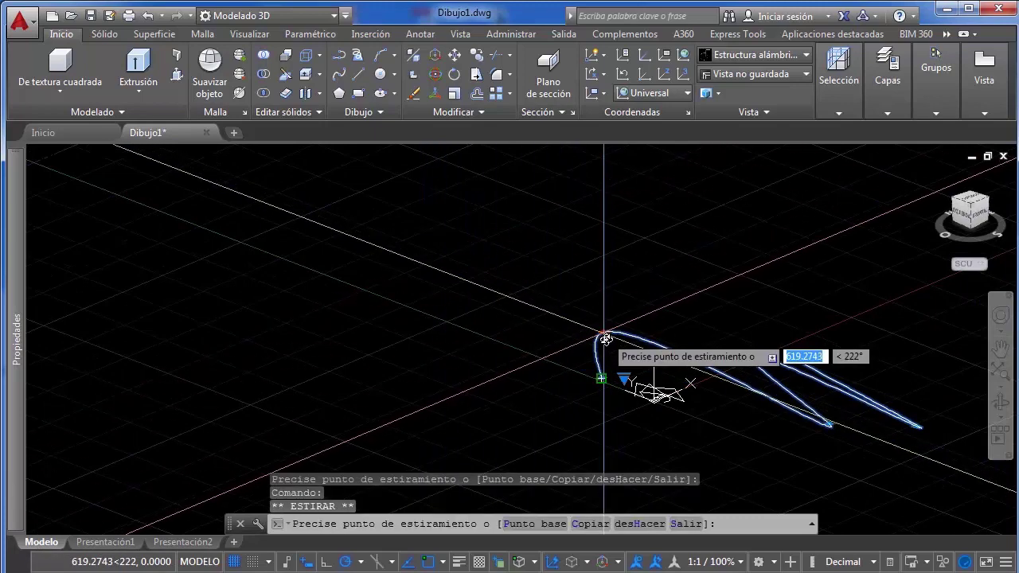
{"action": "left_click", "coordinate": [606, 267]}
Examine the reshaped spline from the front view and from oblique directions
{"action": "middle_click_drag", "start_coordinate": [747, 374], "coordinate": [692, 320], "text": "shift"}
{"action": "scroll", "coordinate": [694, 321], "scroll_direction": "down", "scroll_amount": 3}
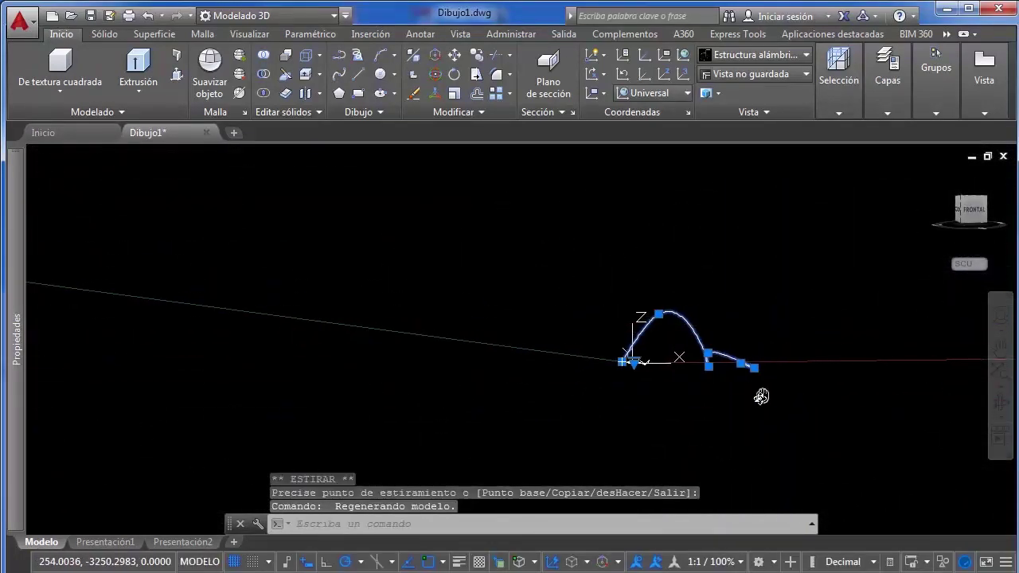
{"action": "middle_click_drag", "start_coordinate": [761, 397], "coordinate": [934, 261], "text": "shift"}
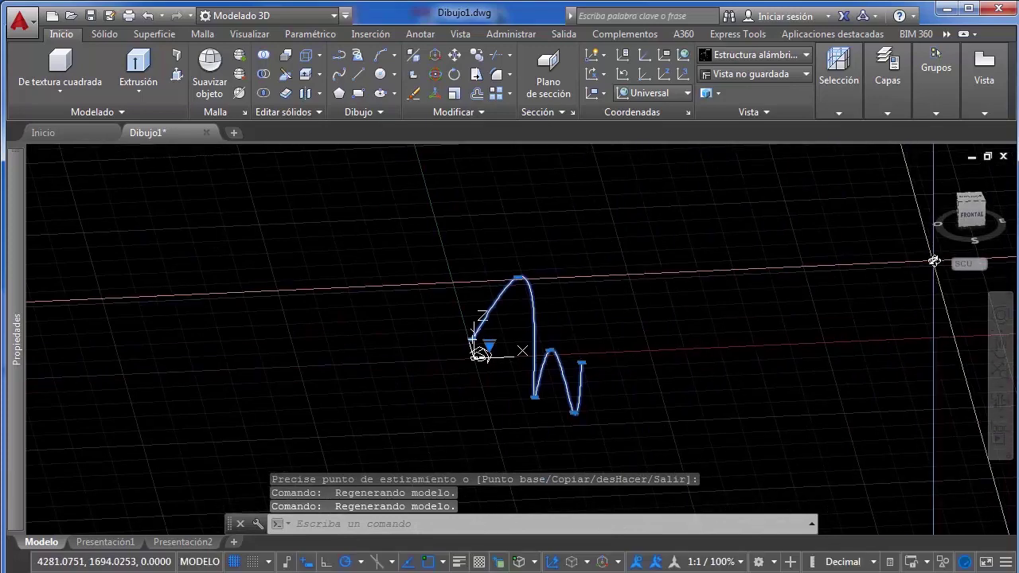
{"action": "left_click", "coordinate": [981, 217]}
{"action": "scroll", "coordinate": [462, 374], "scroll_direction": "up", "scroll_amount": 2}
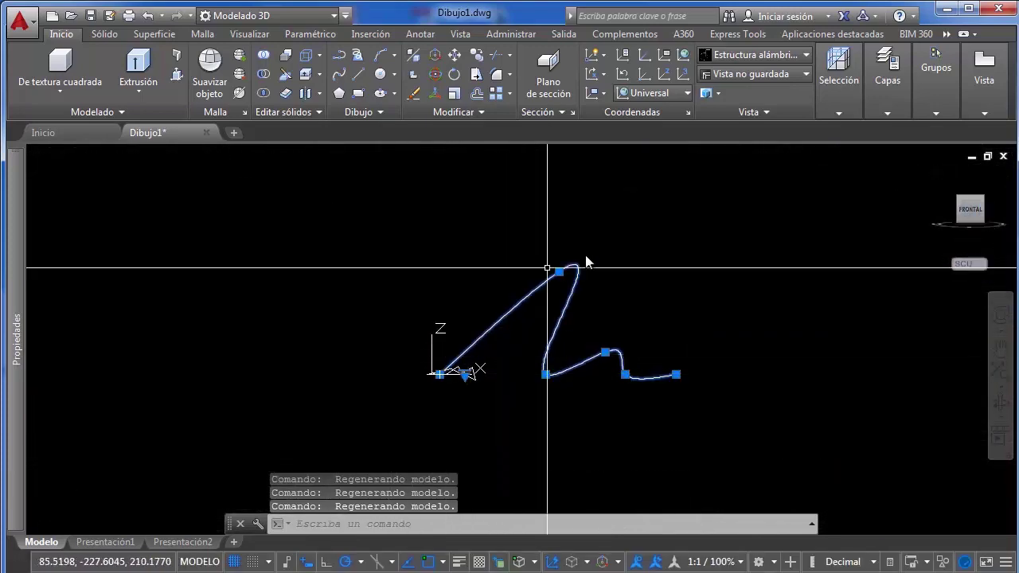
{"action": "middle_click_drag", "start_coordinate": [644, 262], "coordinate": [546, 289], "text": "shift"}
{"action": "scroll", "coordinate": [548, 290], "scroll_direction": "up", "scroll_amount": 3}
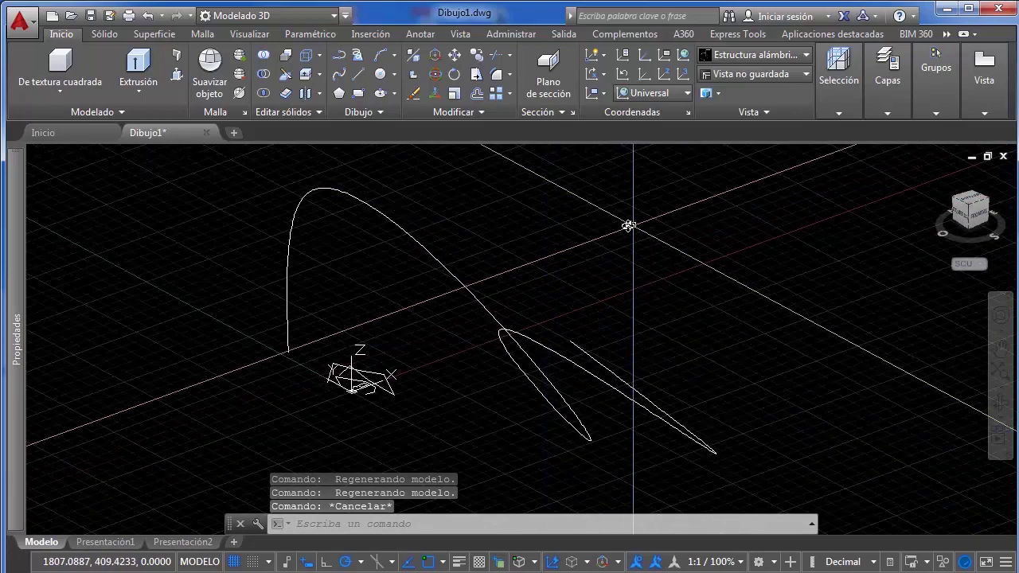
Erase the spline and all the remaining shapes around the origin
{"action": "left_click", "coordinate": [564, 223]}
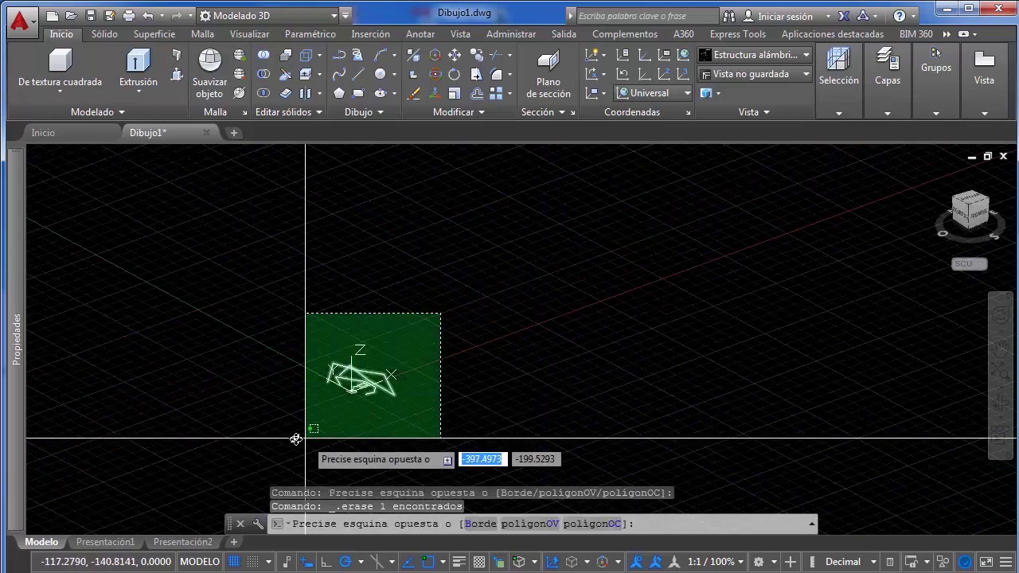
{"action": "left_click", "coordinate": [295, 438]}
{"action": "key", "text": "Delete"}
Draw a single diagonal line segment on the base plane behind the origin
{"action": "left_click", "coordinate": [355, 74]}
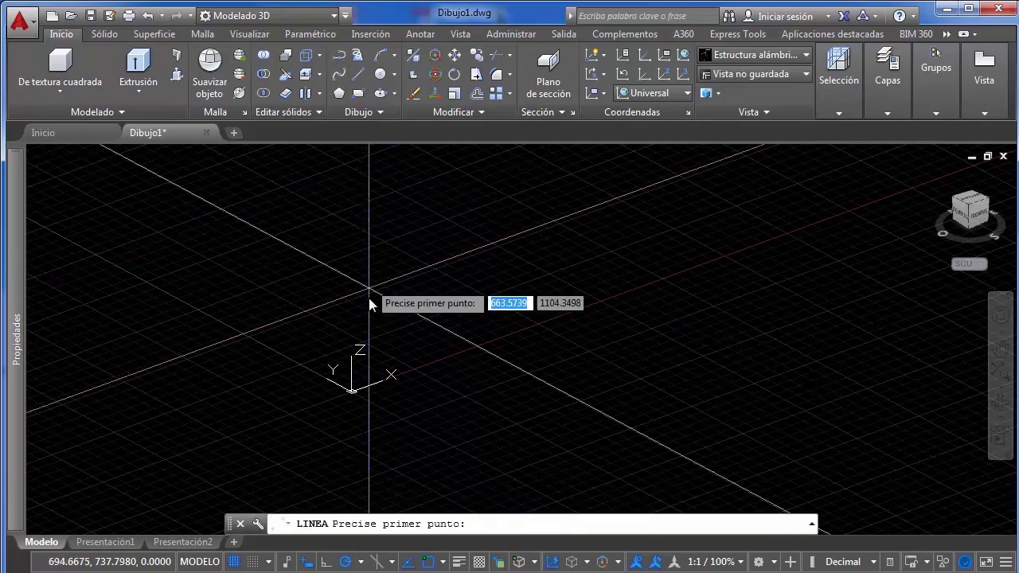
{"action": "left_click", "coordinate": [365, 307]}
{"action": "left_click", "coordinate": [481, 211]}
{"action": "key", "text": "Escape"}
Stretch the far endpoint of the diagonal line vertically upward
{"action": "left_click", "coordinate": [513, 194]}
{"action": "left_click", "coordinate": [478, 217]}
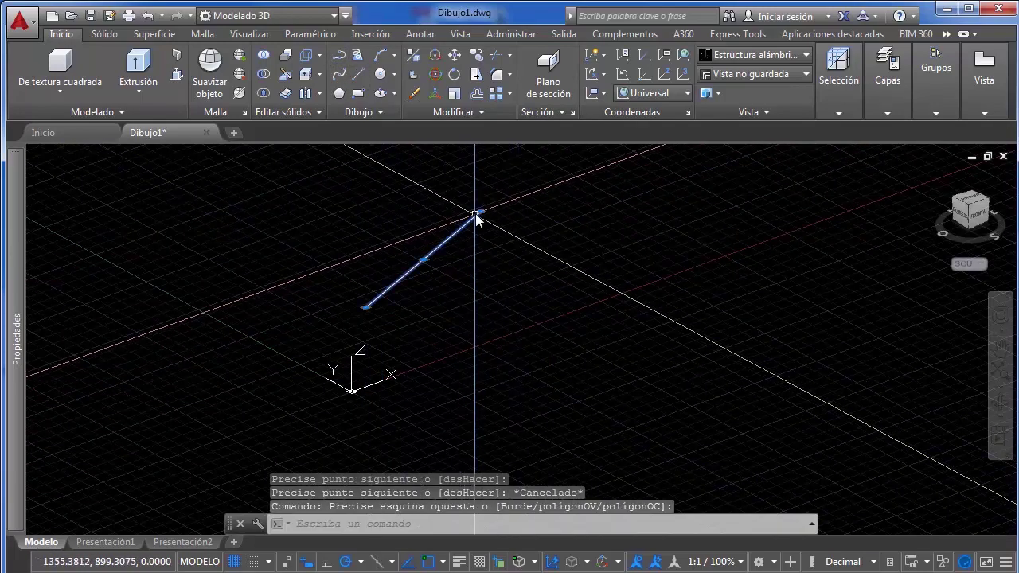
{"action": "left_click", "coordinate": [481, 211]}
{"action": "left_click", "coordinate": [482, 161]}
{"action": "key", "text": "Escape"}
Erase the stretched diagonal line
{"action": "left_click", "coordinate": [515, 164]}
{"action": "left_click", "coordinate": [444, 205]}
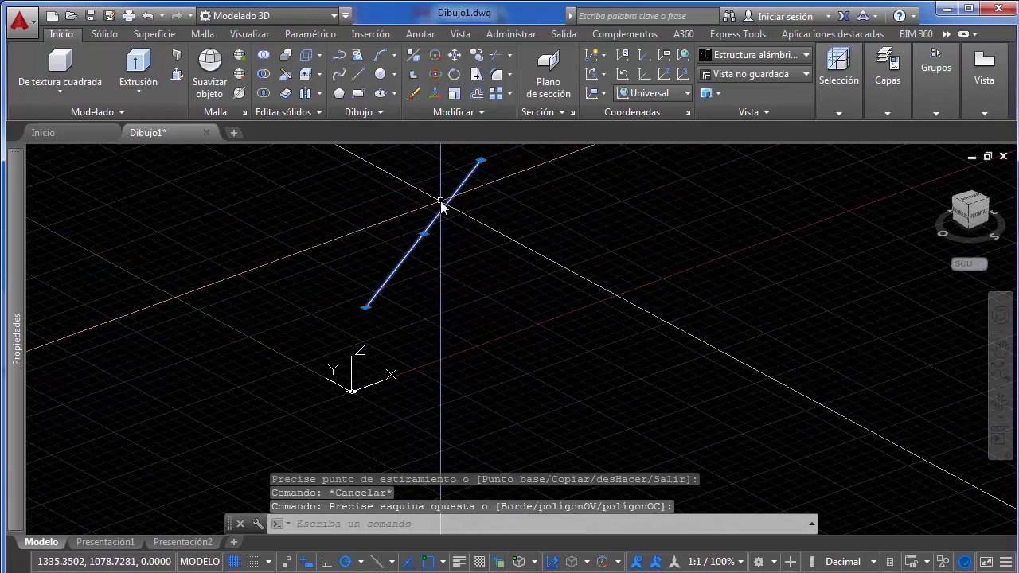
{"action": "key", "text": "Delete"}
Switch the empty drawing to the top view
{"action": "mouse_move", "coordinate": [496, 277]}
{"action": "middle_mouse_down"}
{"action": "mouse_move", "coordinate": [504, 282]}
{"action": "mouse_move", "coordinate": [464, 282]}
{"action": "middle_mouse_up"}
{"action": "middle_click_drag", "start_coordinate": [746, 313], "coordinate": [446, 332], "text": "shift"}
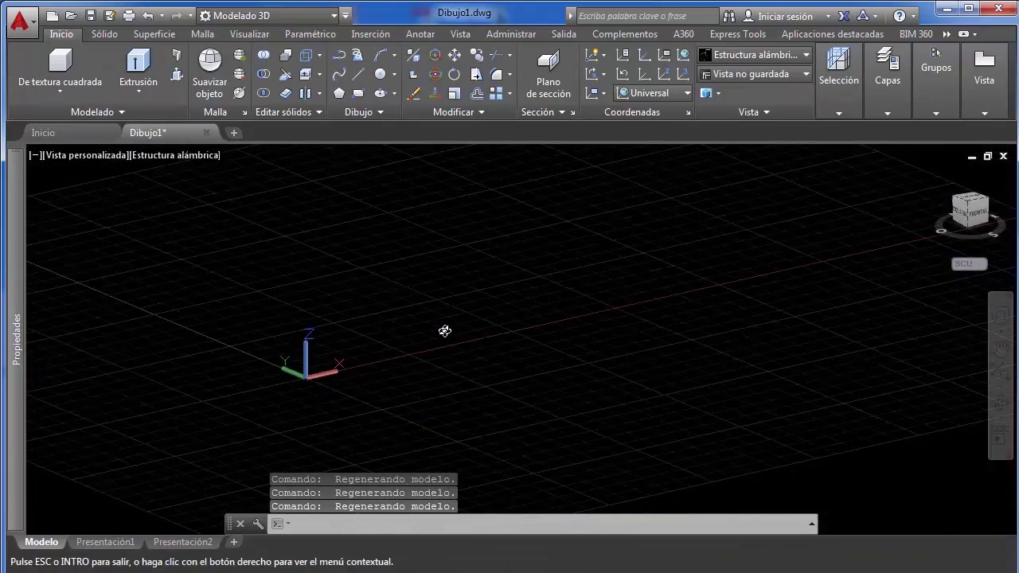
{"action": "left_click", "coordinate": [972, 203]}
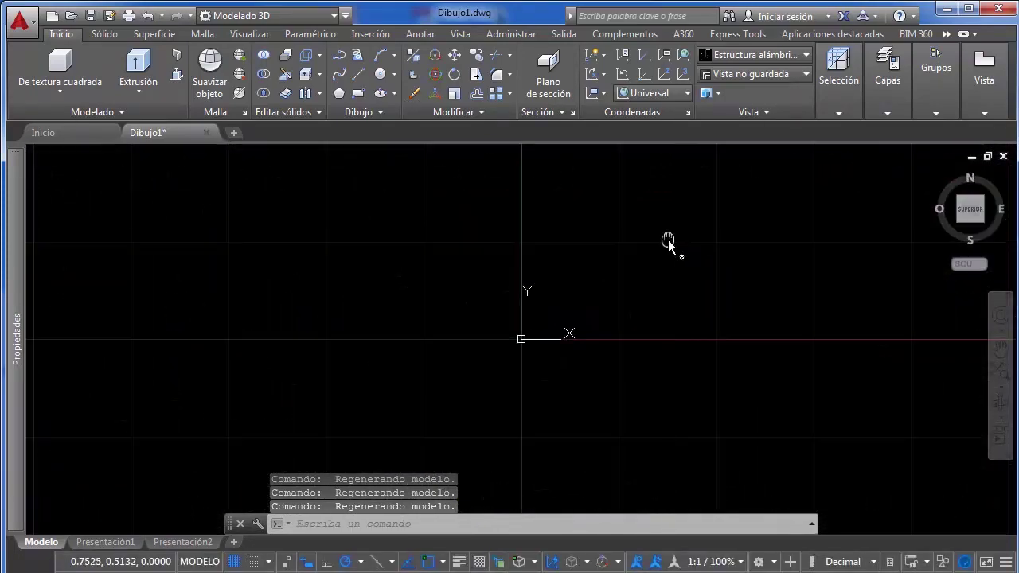
{"action": "left_click", "coordinate": [358, 74]}
{"action": "middle_click_drag", "start_coordinate": [326, 303], "coordinate": [403, 302]}
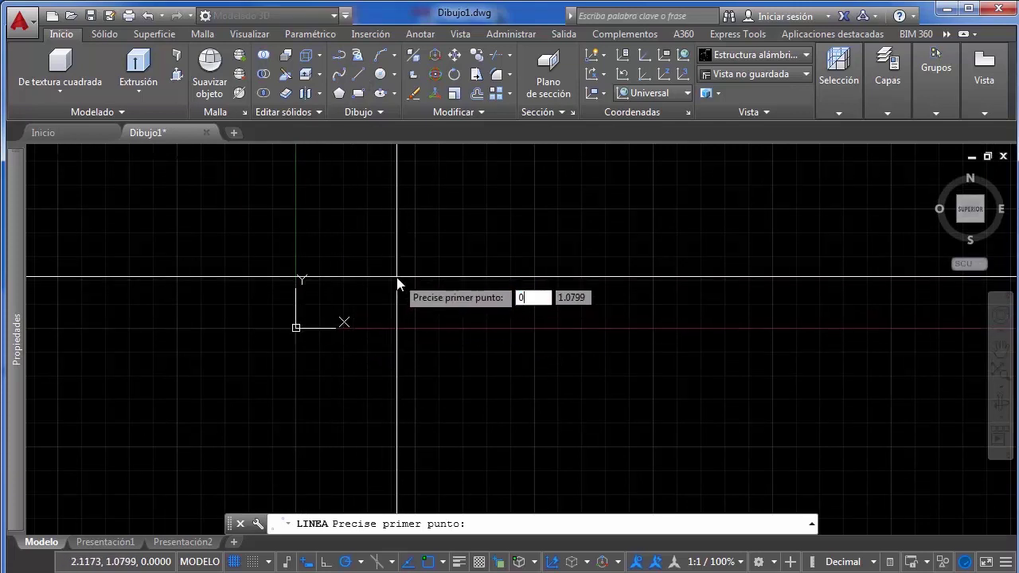
{"action": "type", "text": "0"}
{"action": "key", "text": "Return"}
{"action": "key", "text": "Escape"}
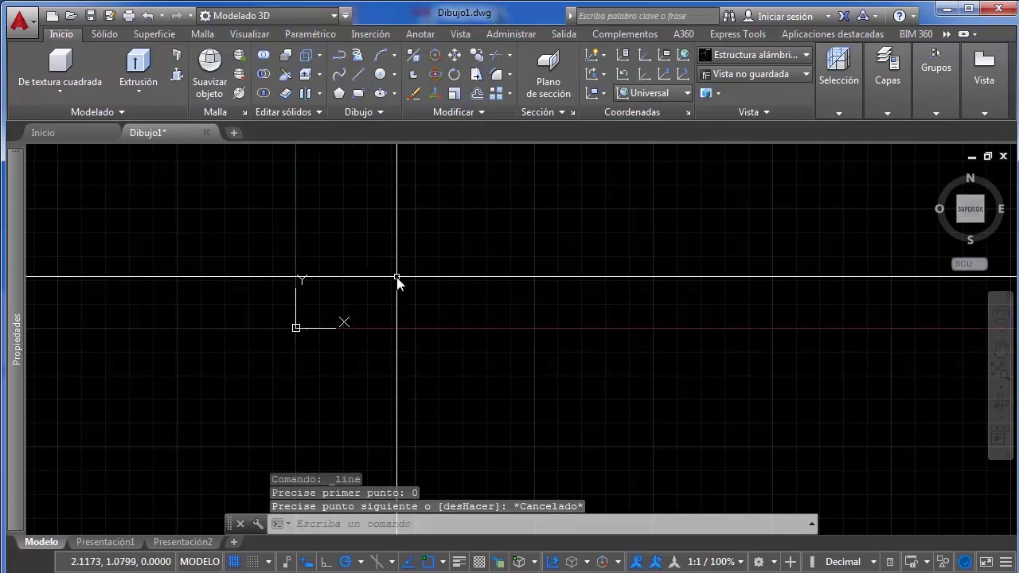
Draw a line from the origin 0,0 with a length of 12 at an angle of 5 degrees
{"action": "key", "text": "Return"}
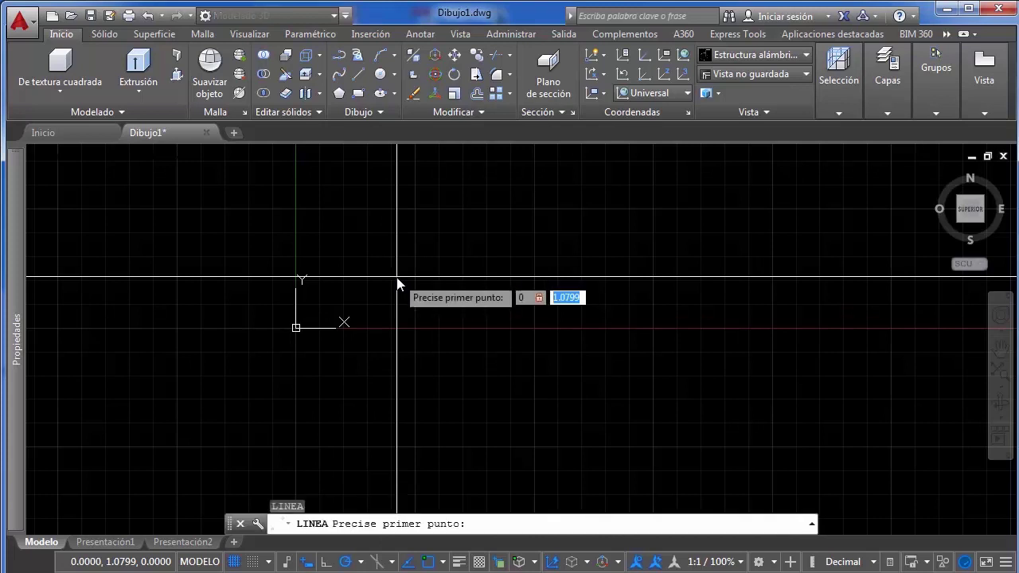
{"action": "type", "text": "0,0"}
{"action": "key", "text": "Return"}
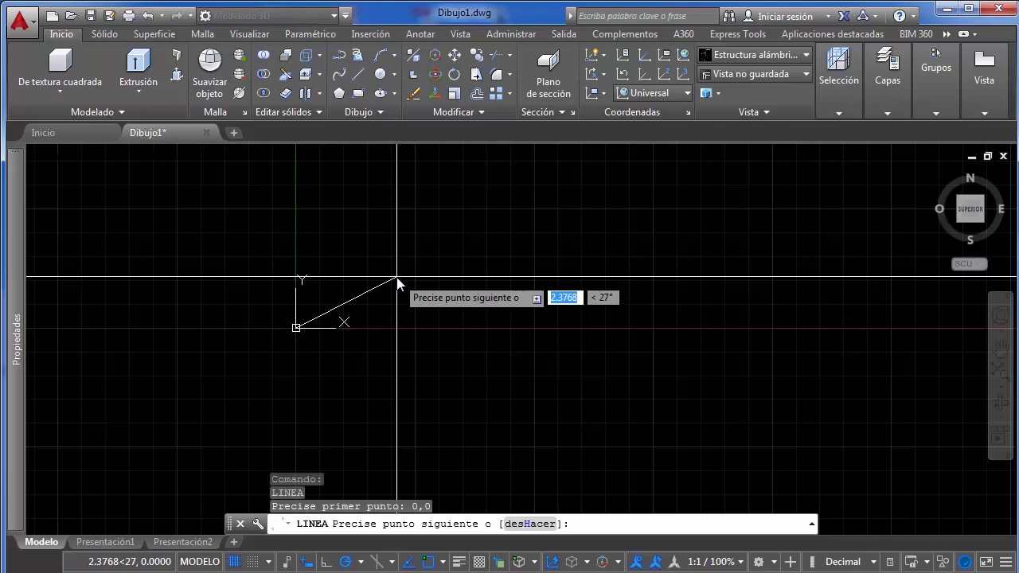
{"action": "scroll", "coordinate": [400, 345], "scroll_direction": "down", "scroll_amount": 4}
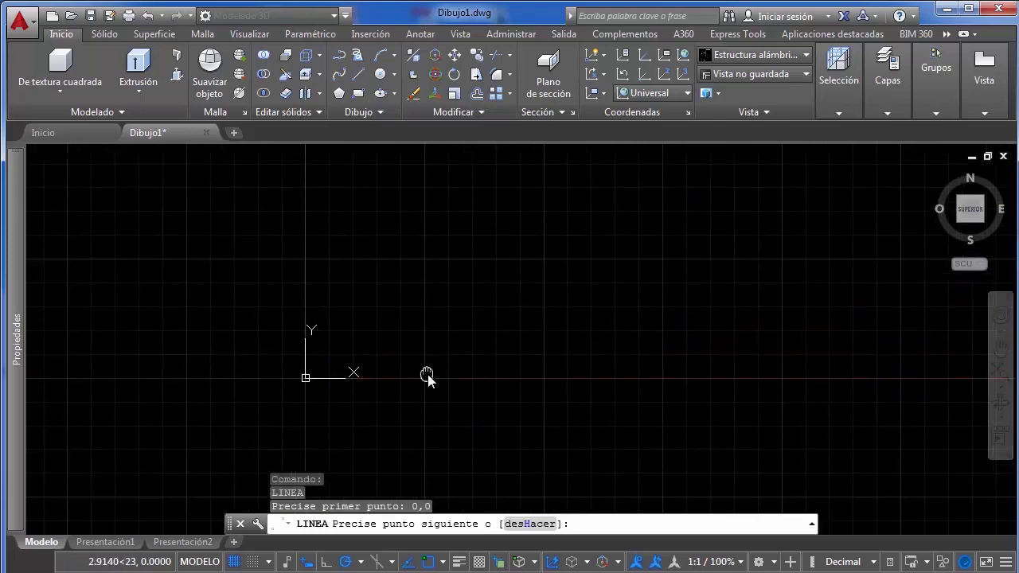
{"action": "middle_click_drag", "start_coordinate": [631, 227], "coordinate": [534, 284]}
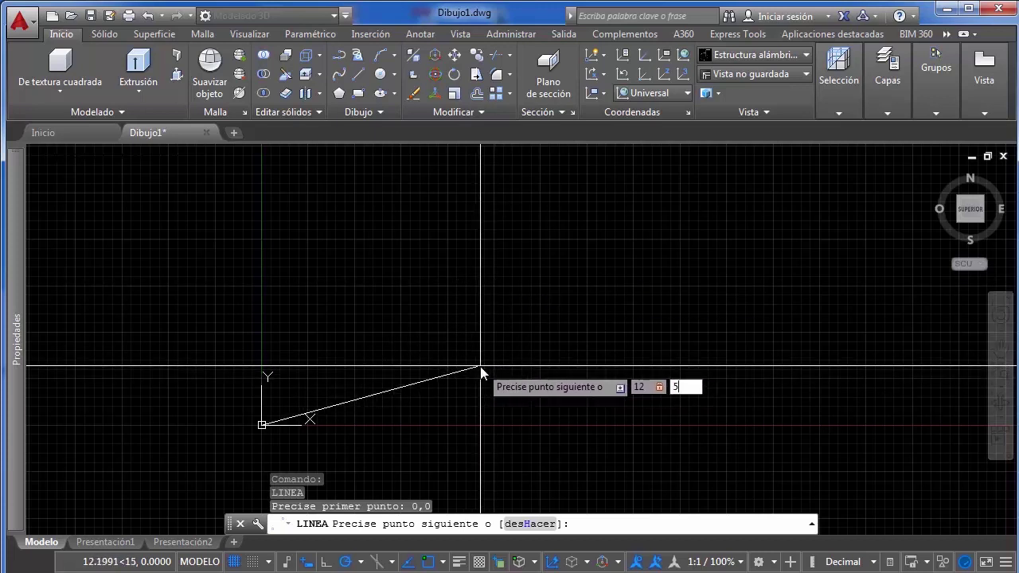
{"action": "key", "text": "Return"}
{"action": "key", "text": "Escape"}
{"action": "scroll", "coordinate": [509, 406], "scroll_direction": "up", "scroll_amount": 2}
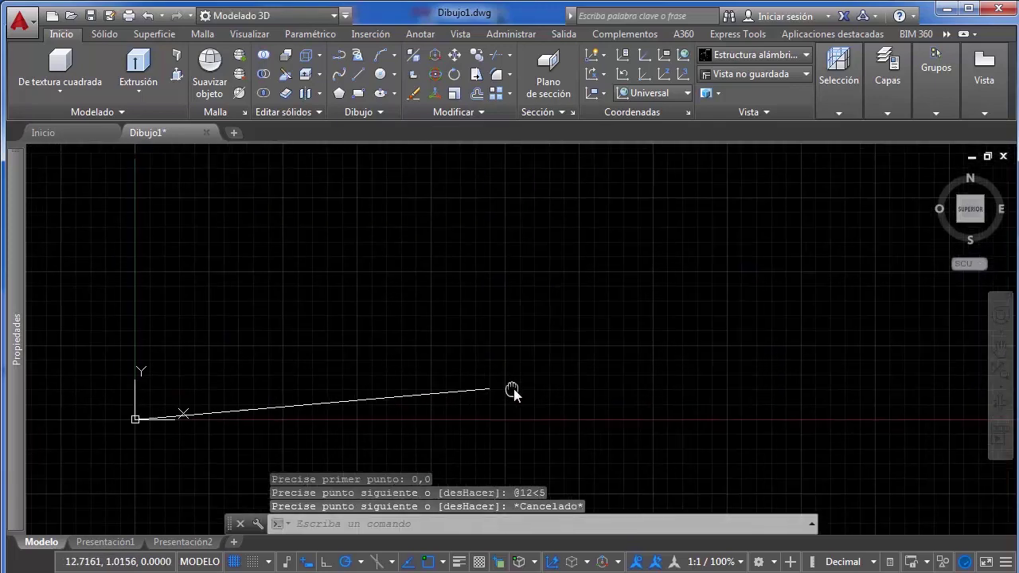
{"action": "scroll", "coordinate": [514, 389], "scroll_direction": "up", "scroll_amount": 2}
{"action": "middle_click_drag", "start_coordinate": [191, 366], "coordinate": [621, 336]}
{"action": "scroll", "coordinate": [333, 362], "scroll_direction": "down", "scroll_amount": 2}
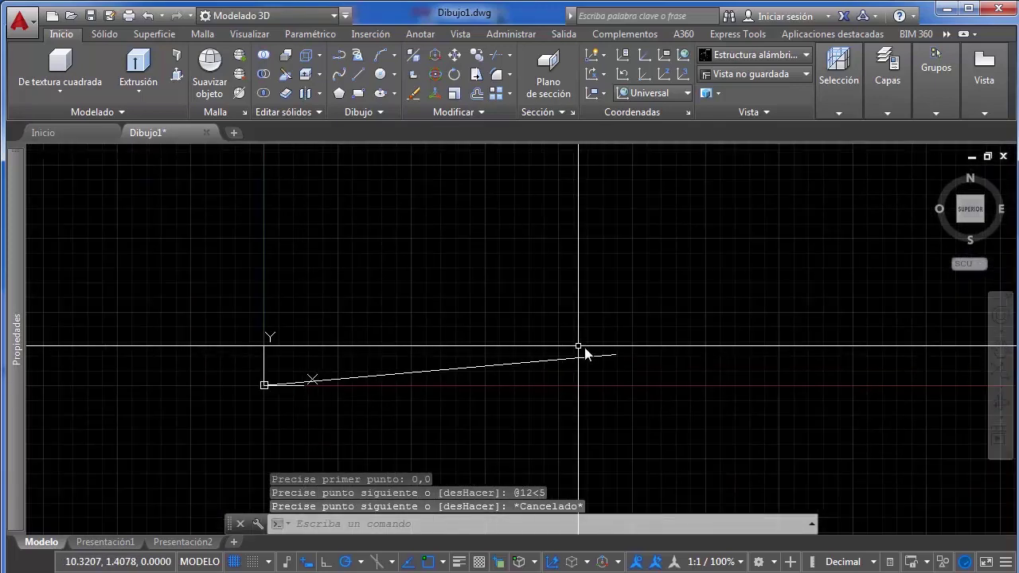
{"action": "left_click_drag", "start_coordinate": [619, 347], "coordinate": [610, 362]}
{"action": "key", "text": "Escape"}
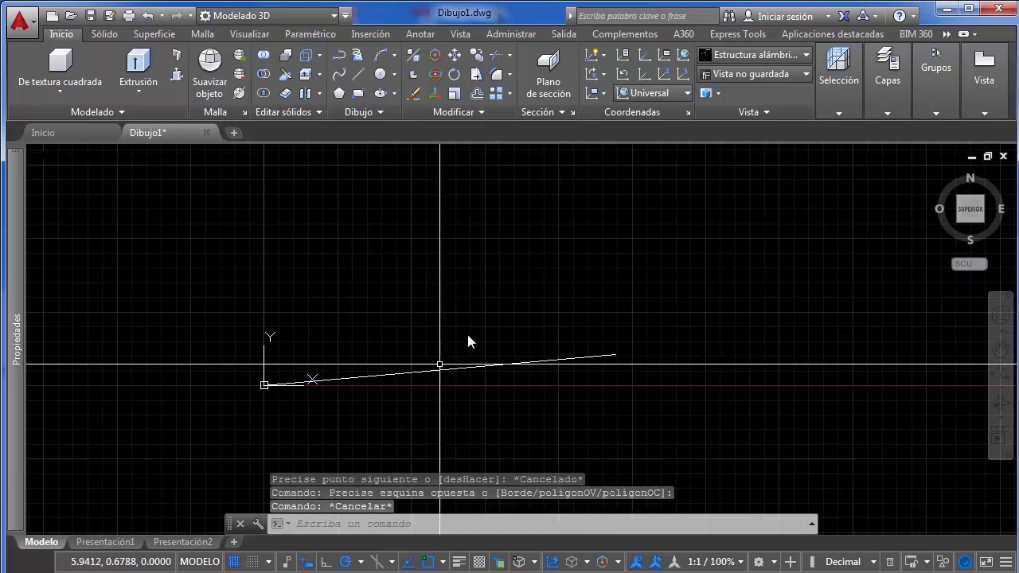
Set the drawing's insertion scale units to metres (Metros)
{"action": "type", "text": "un"}
{"action": "key", "text": "Return"}
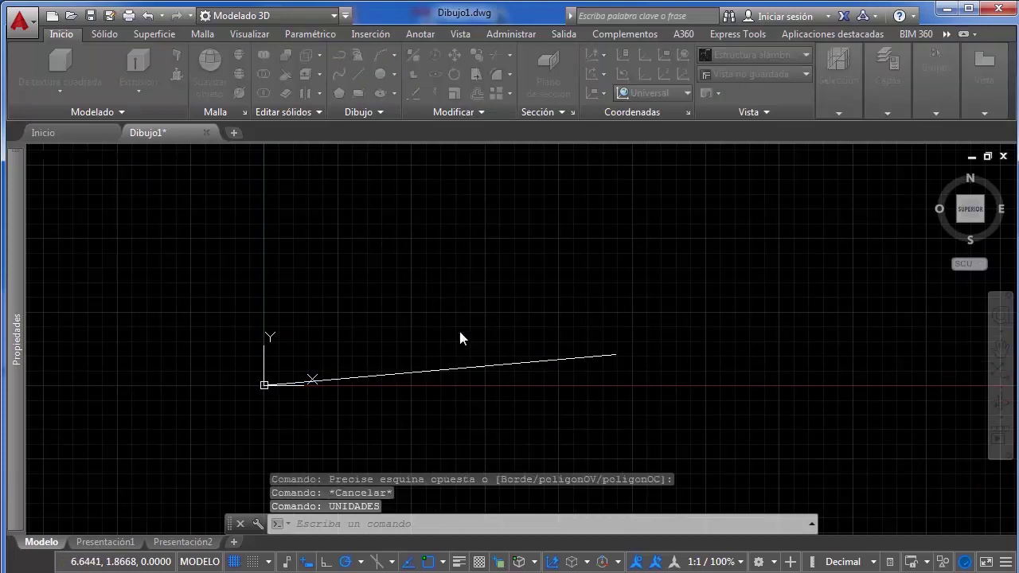
{"action": "left_click", "coordinate": [446, 293]}
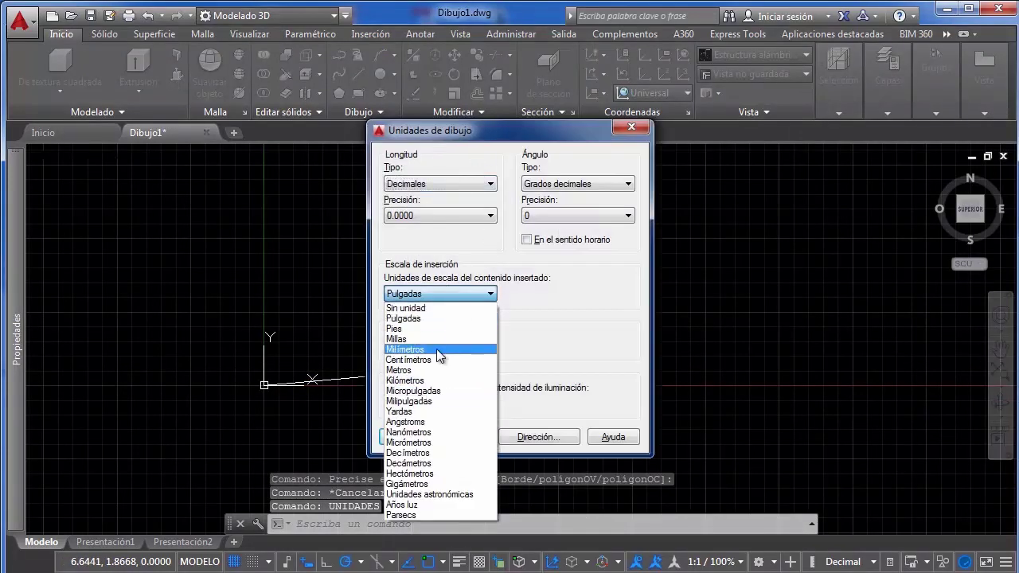
{"action": "left_click", "coordinate": [398, 370]}
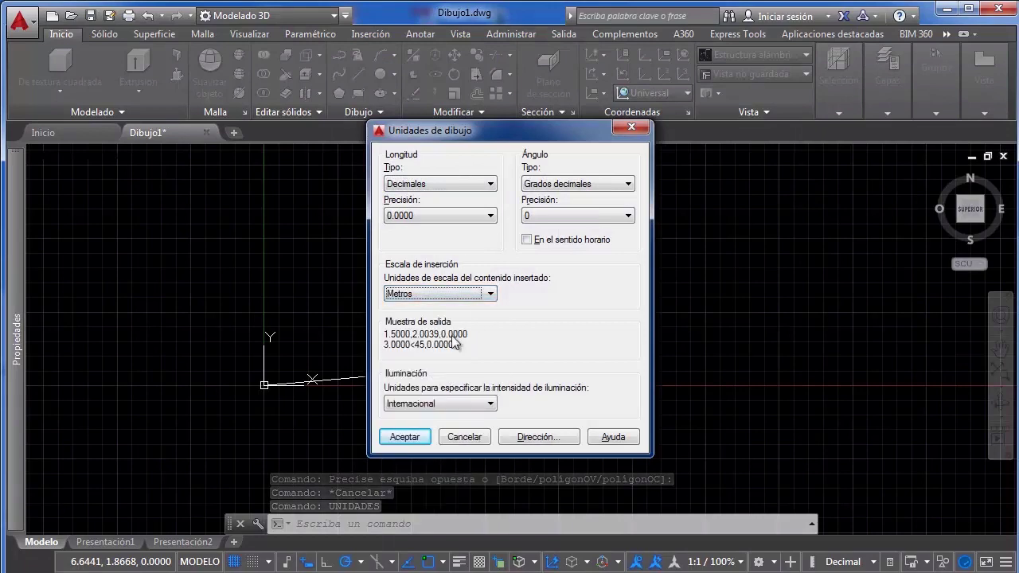
{"action": "left_click", "coordinate": [404, 437]}
Erase the shallow line that starts at the origin
{"action": "left_click", "coordinate": [592, 282]}
{"action": "left_click", "coordinate": [539, 403]}
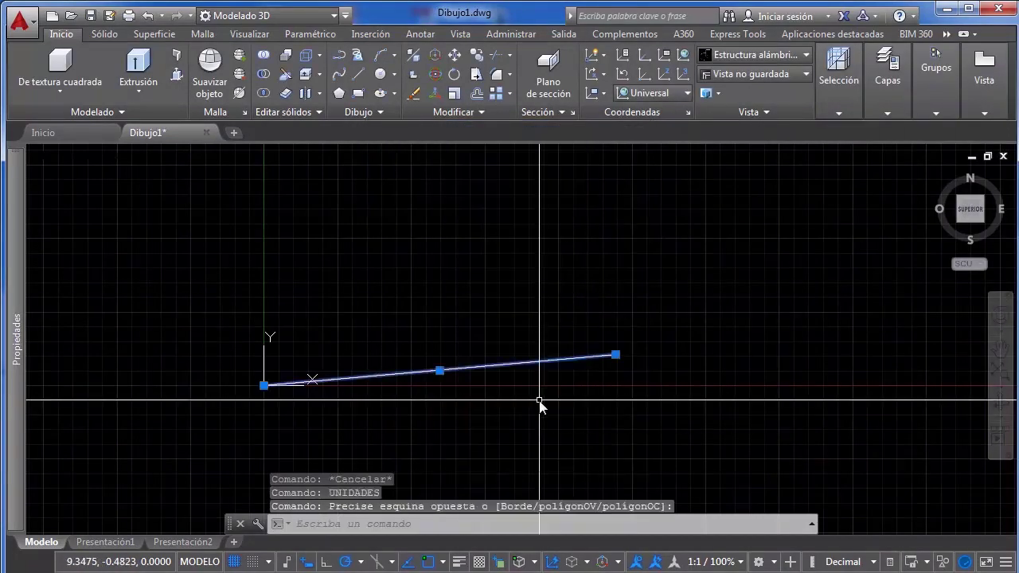
{"action": "key", "text": "Delete"}
{"action": "left_click", "coordinate": [359, 74]}
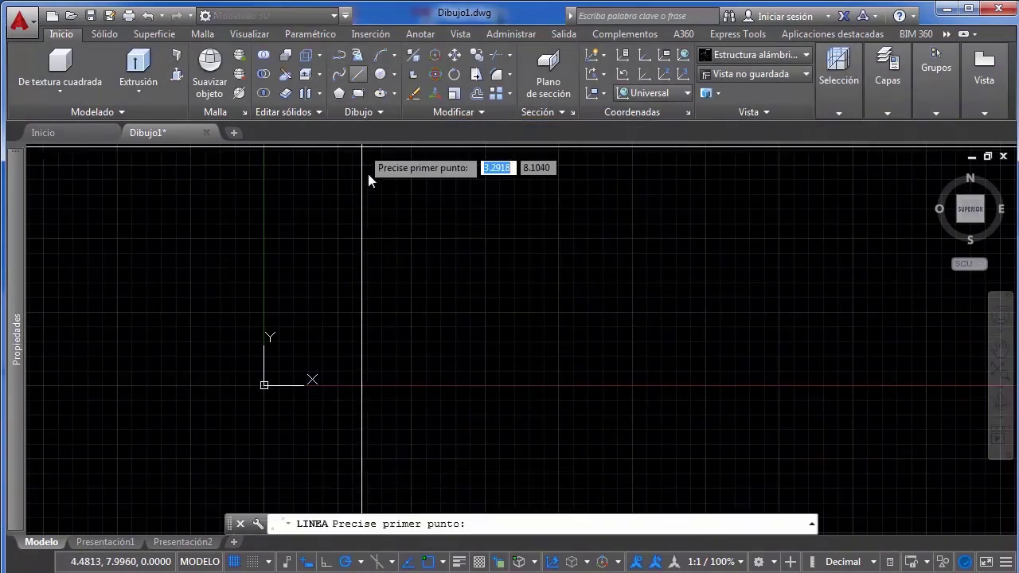
{"action": "type", "text": "0,0"}
{"action": "key", "text": "Return"}
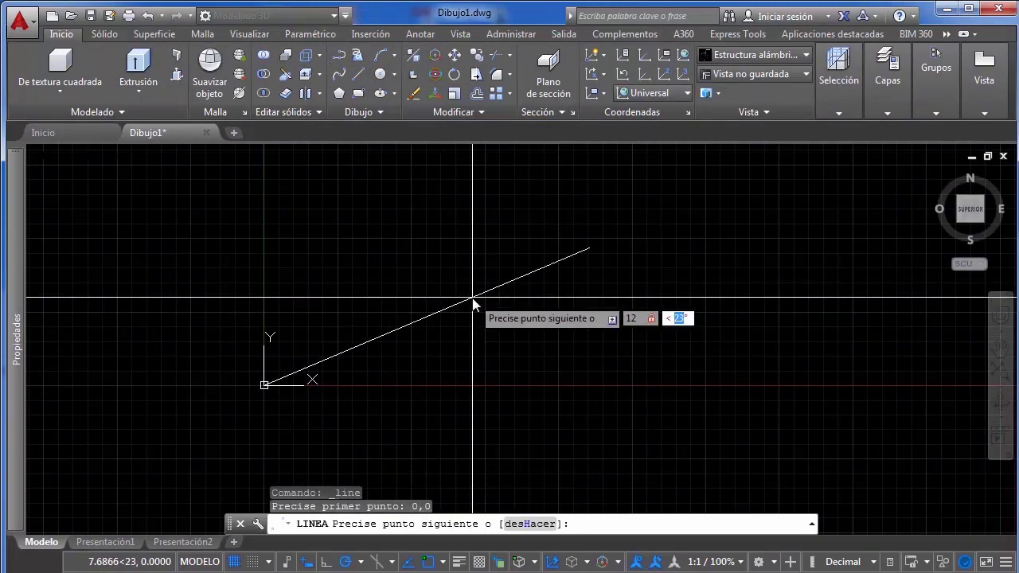
{"action": "key", "text": "Escape"}
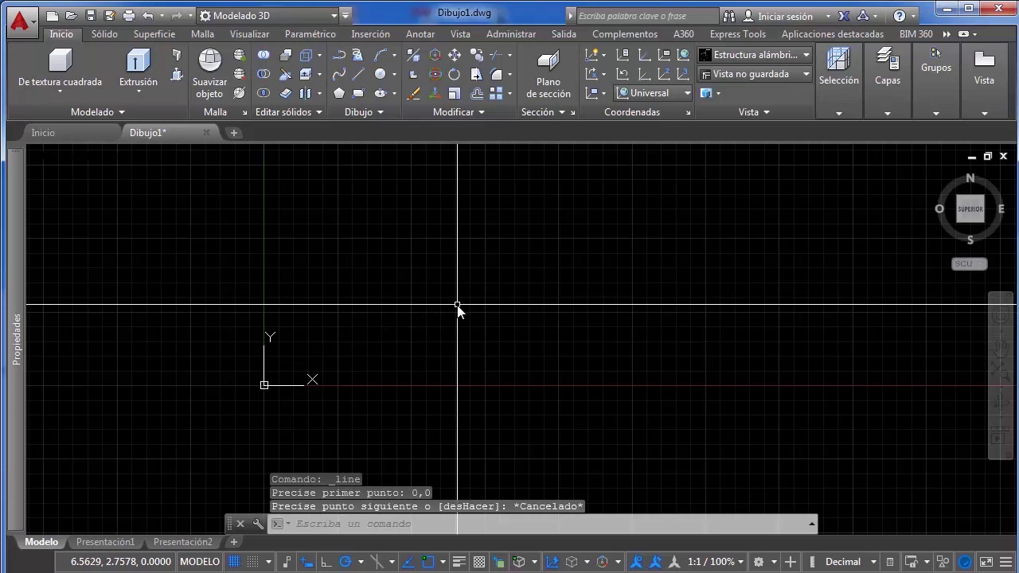
{"action": "left_click", "coordinate": [356, 76]}
{"action": "type", "text": "0,0"}
{"action": "key", "text": "Return"}
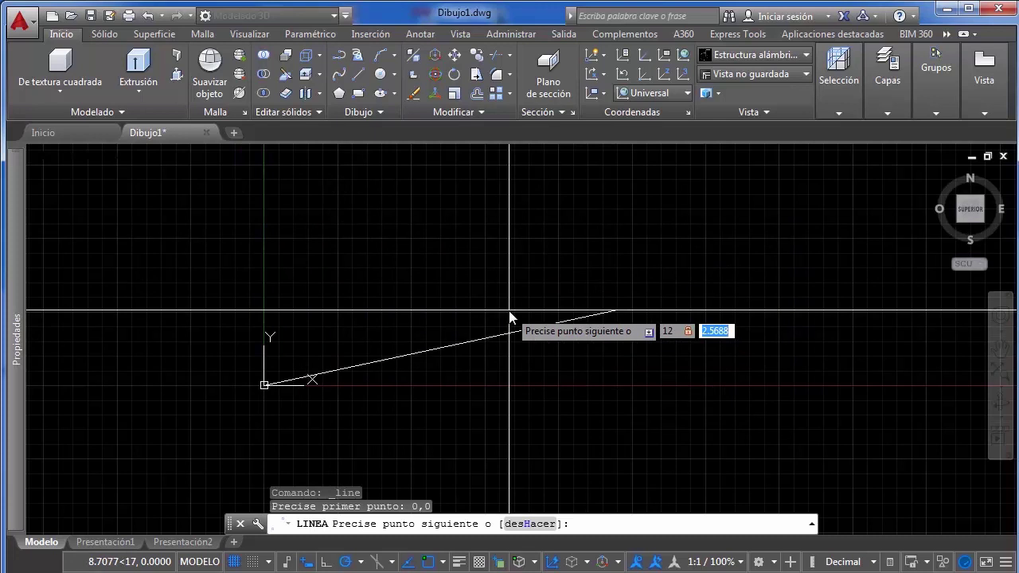
{"action": "type", "text": "5"}
{"action": "key", "text": "Return"}
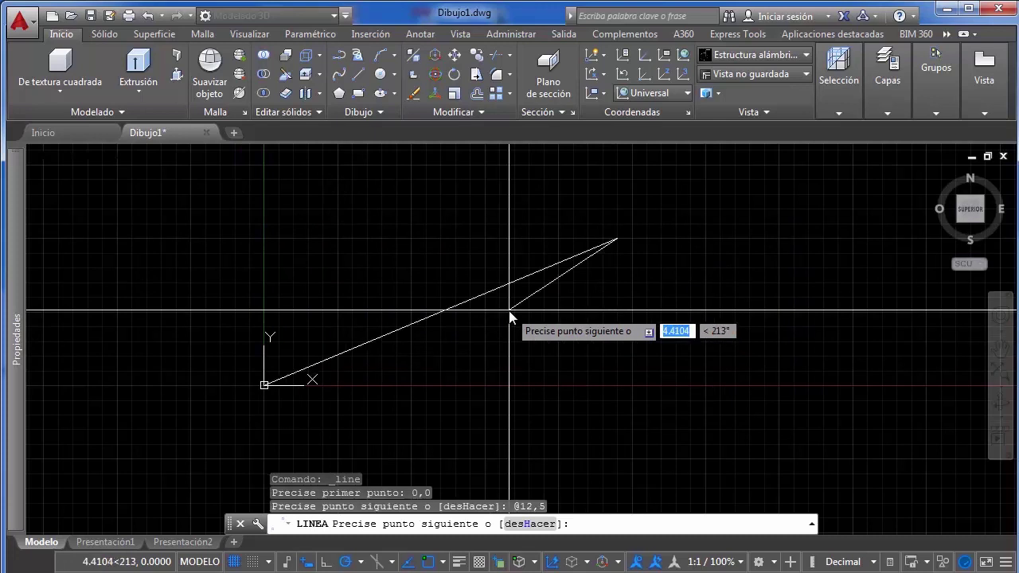
{"action": "key", "text": "Escape"}
{"action": "left_click", "coordinate": [664, 207]}
{"action": "left_click", "coordinate": [614, 262]}
{"action": "middle_click_drag", "start_coordinate": [468, 324], "coordinate": [435, 347]}
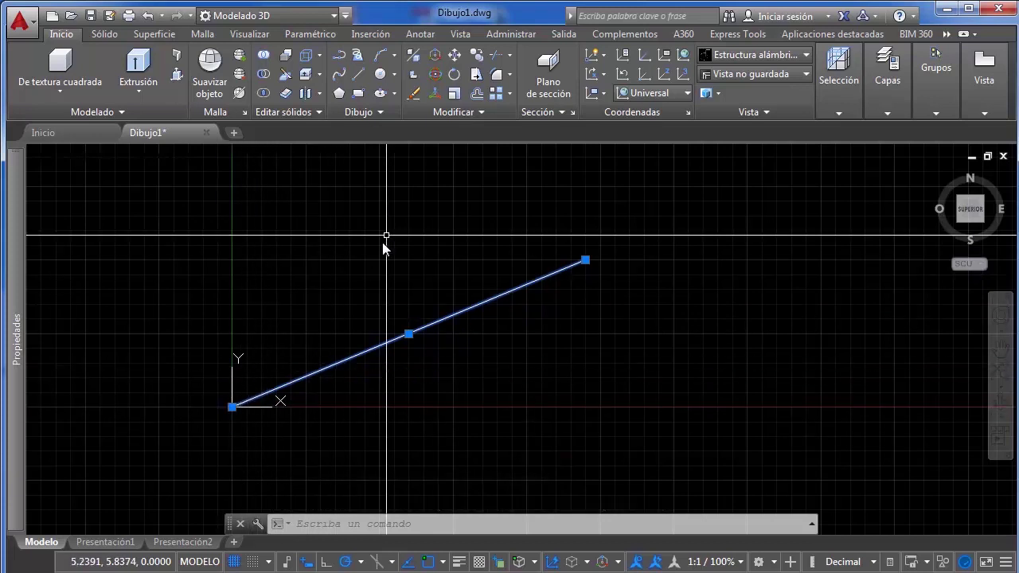
{"action": "middle_click_drag", "start_coordinate": [383, 249], "coordinate": [337, 254]}
{"action": "left_click", "coordinate": [359, 73]}
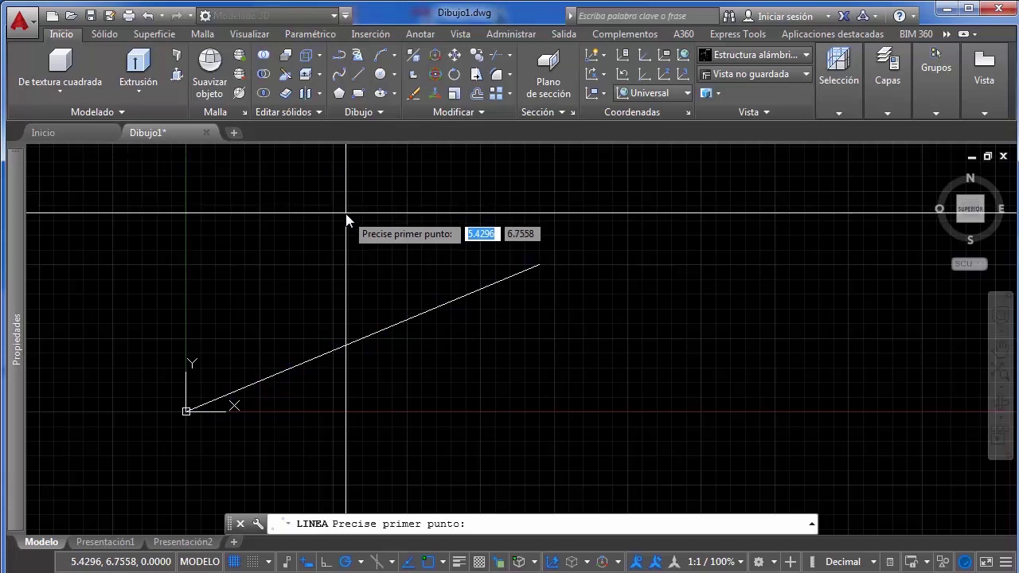
{"action": "type", "text": "0,0"}
{"action": "key", "text": "Return"}
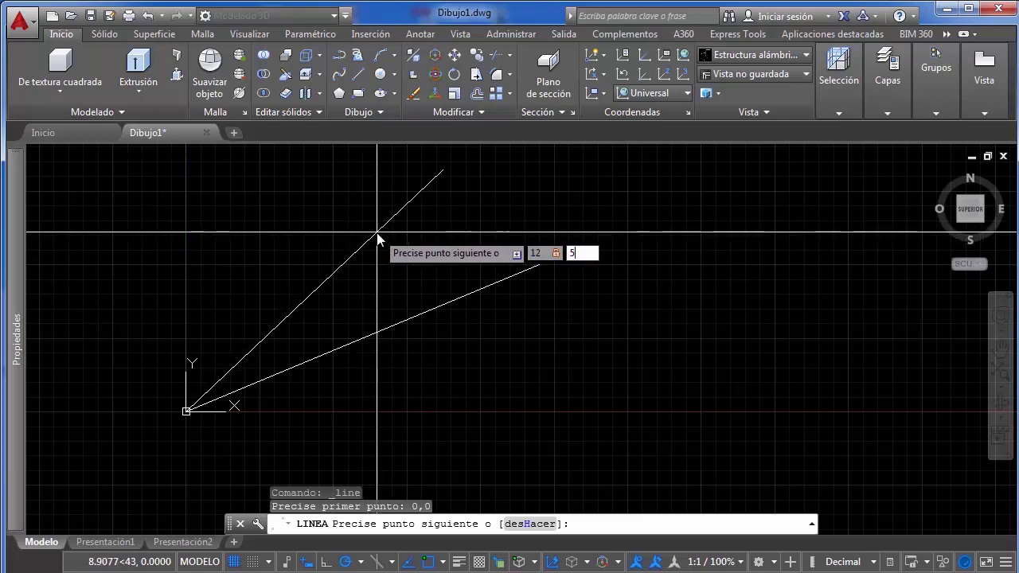
{"action": "key", "text": "Return"}
{"action": "key", "text": "Escape"}
Erase the polar line, keeping the steeper Cartesian line
{"action": "left_click", "coordinate": [512, 415]}
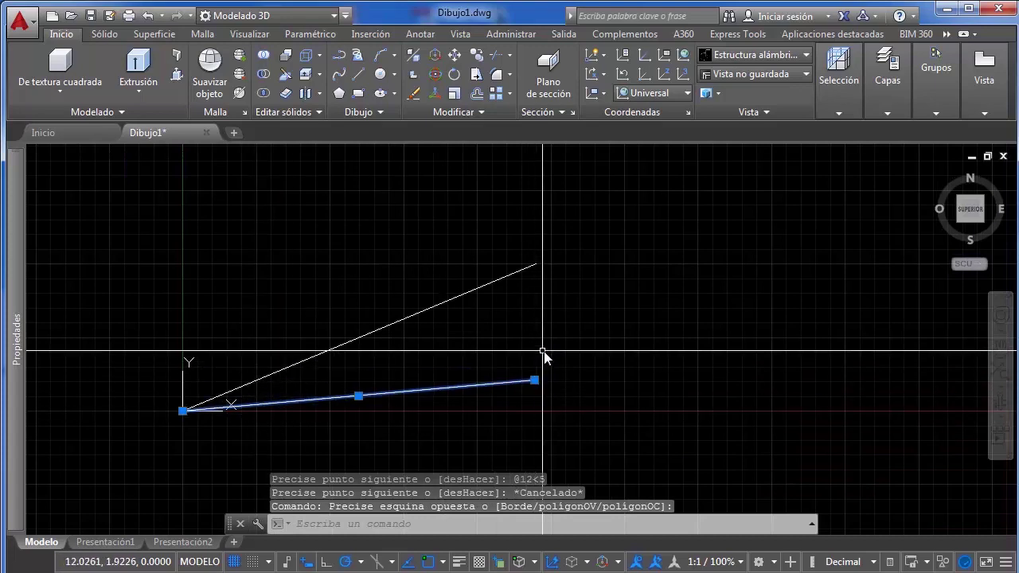
{"action": "key", "text": "Delete"}
{"action": "middle_click_drag", "start_coordinate": [496, 312], "coordinate": [522, 368]}
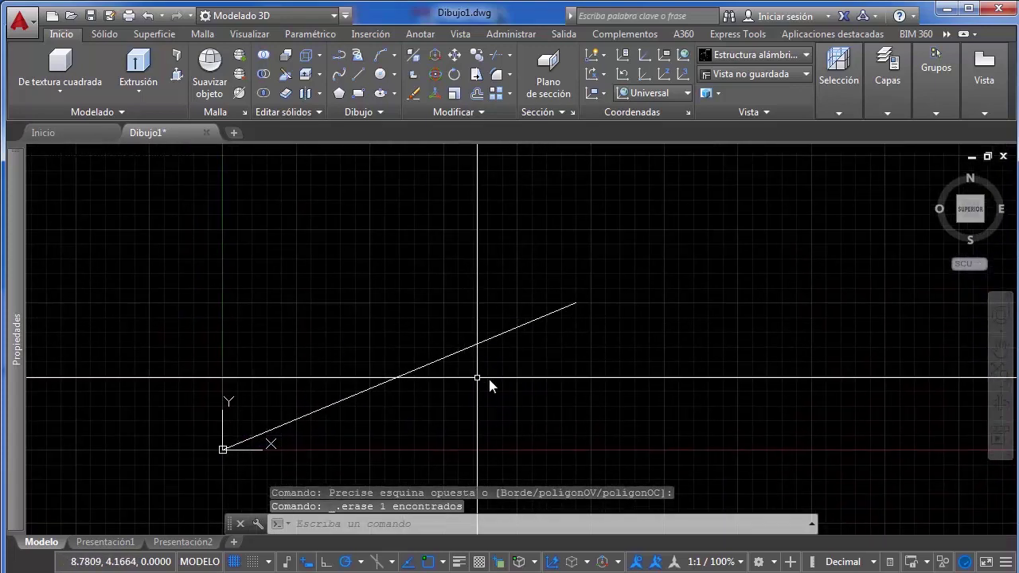
{"action": "scroll", "coordinate": [517, 300], "scroll_direction": "down", "scroll_amount": 4}
{"action": "middle_click_drag", "start_coordinate": [553, 303], "coordinate": [430, 183]}
{"action": "left_click", "coordinate": [357, 75]}
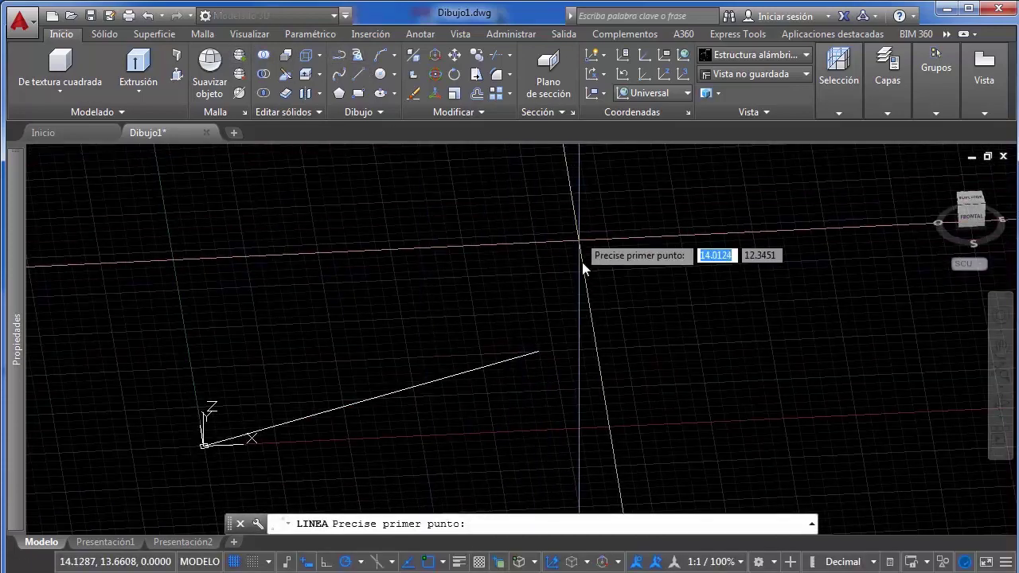
{"action": "middle_click_drag", "start_coordinate": [554, 302], "coordinate": [621, 210]}
{"action": "type", "text": "0"}
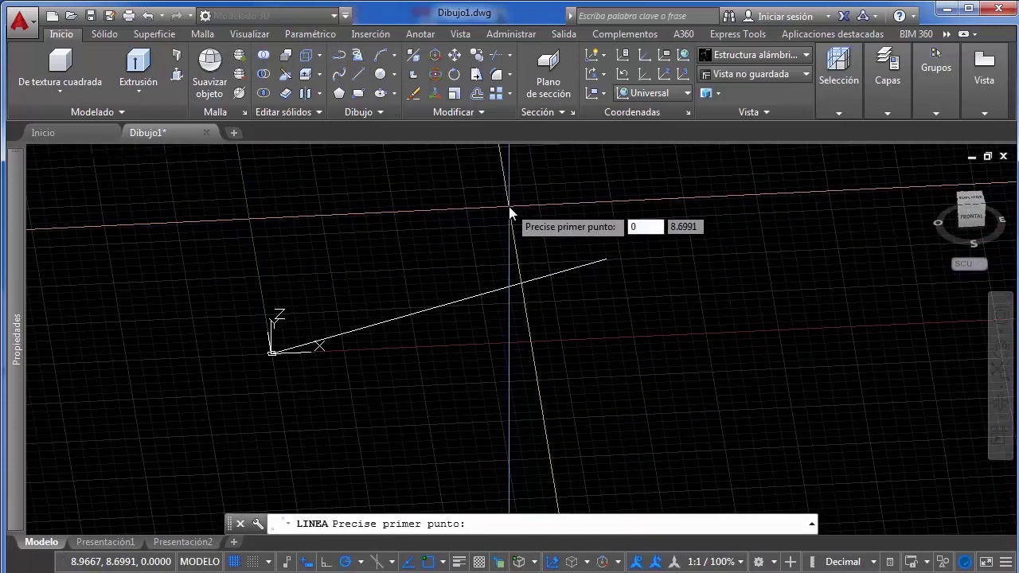
{"action": "key", "text": "Tab"}
{"action": "type", "text": "0"}
{"action": "key", "text": "Return"}
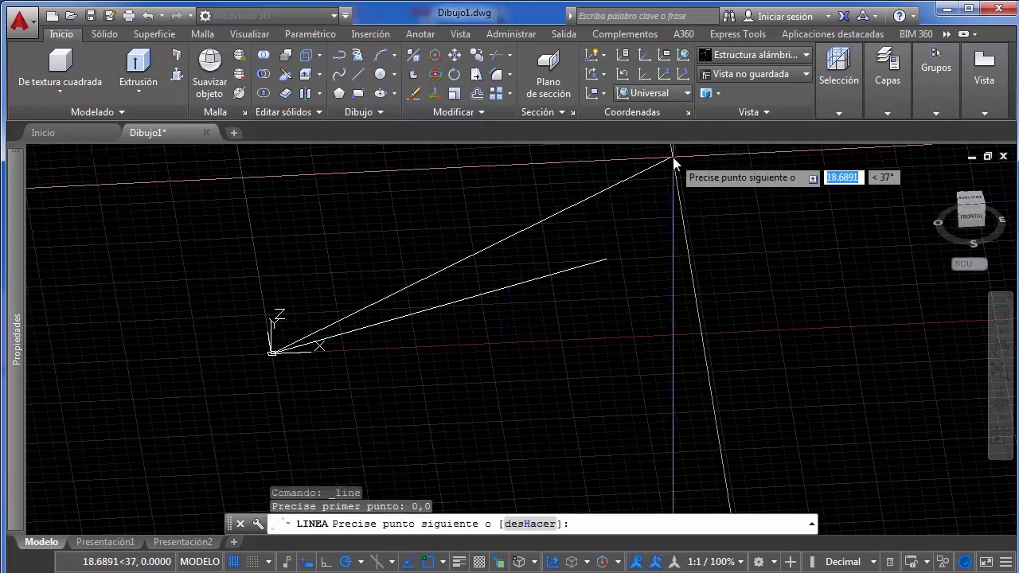
{"action": "mouse_move", "coordinate": [485, 241]}
{"action": "middle_mouse_down"}
{"action": "mouse_move", "coordinate": [469, 223]}
{"action": "mouse_move", "coordinate": [475, 242]}
{"action": "middle_mouse_up"}
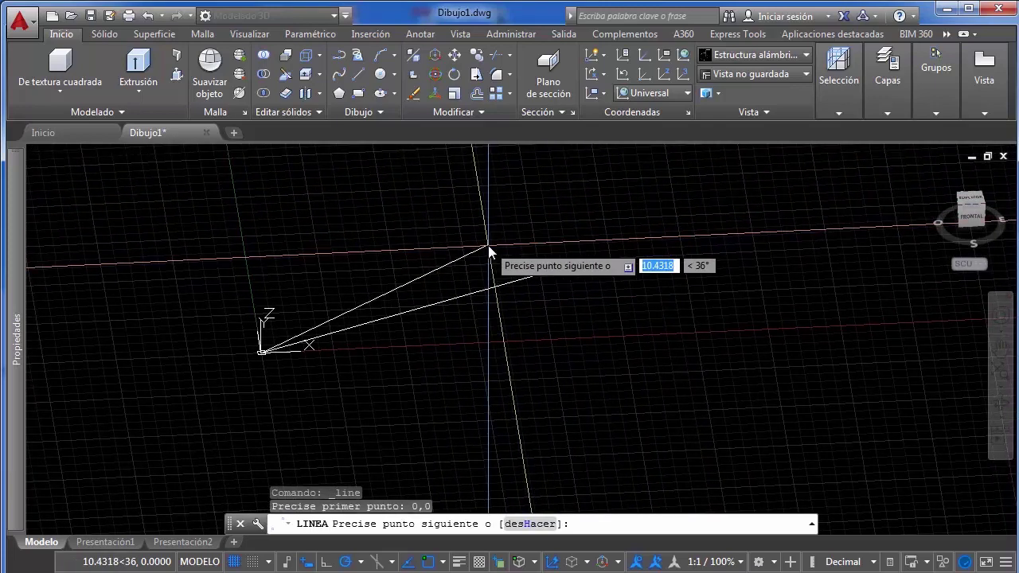
{"action": "type", "text": "12"}
{"action": "key", "text": "Tab"}
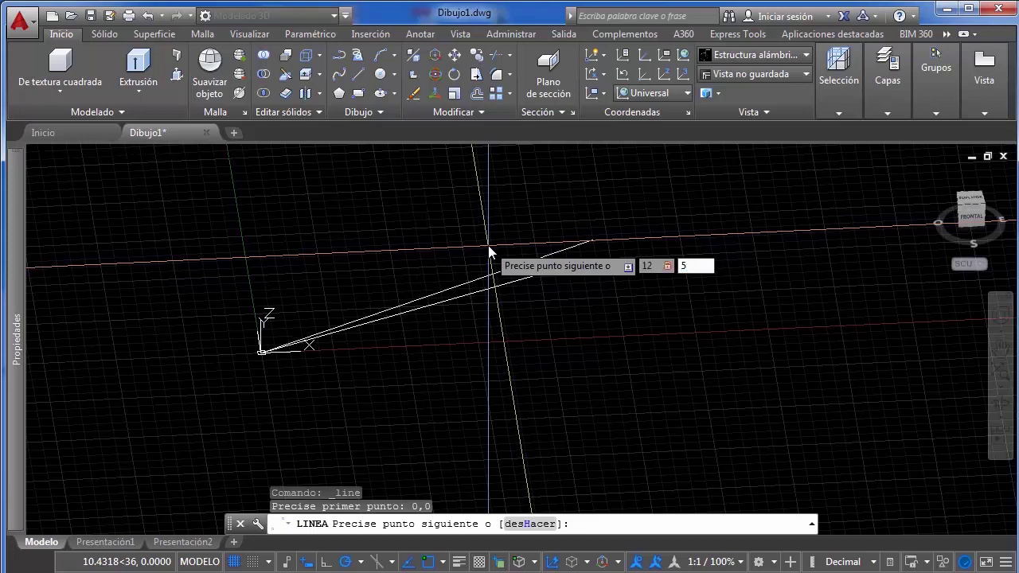
{"action": "key", "text": "Tab"}
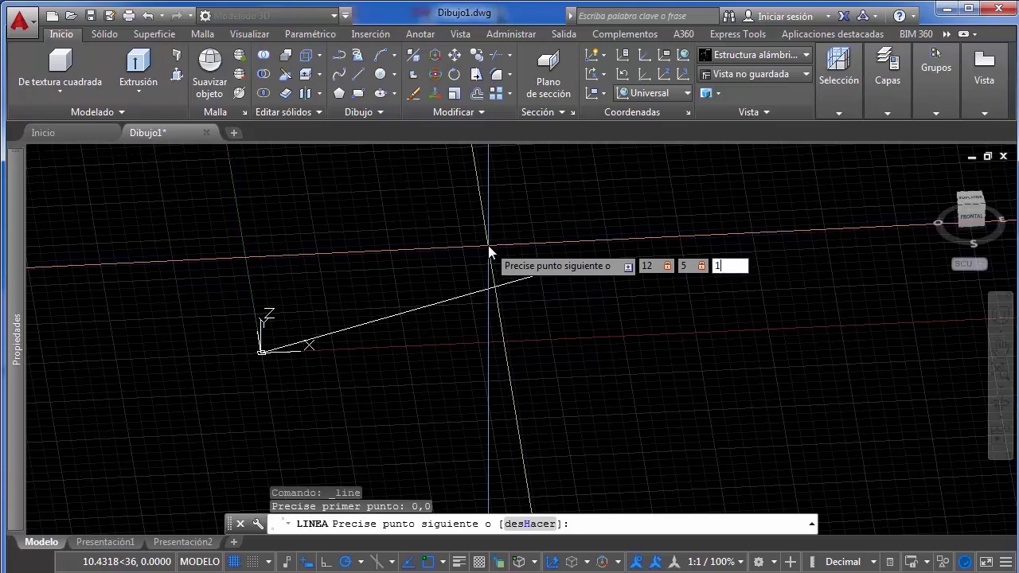
{"action": "type", "text": "0"}
{"action": "key", "text": "Return"}
{"action": "key", "text": "Escape"}
Switch the drawing to the front view with both lines in sight
{"action": "middle_click_drag", "start_coordinate": [637, 261], "coordinate": [605, 354]}
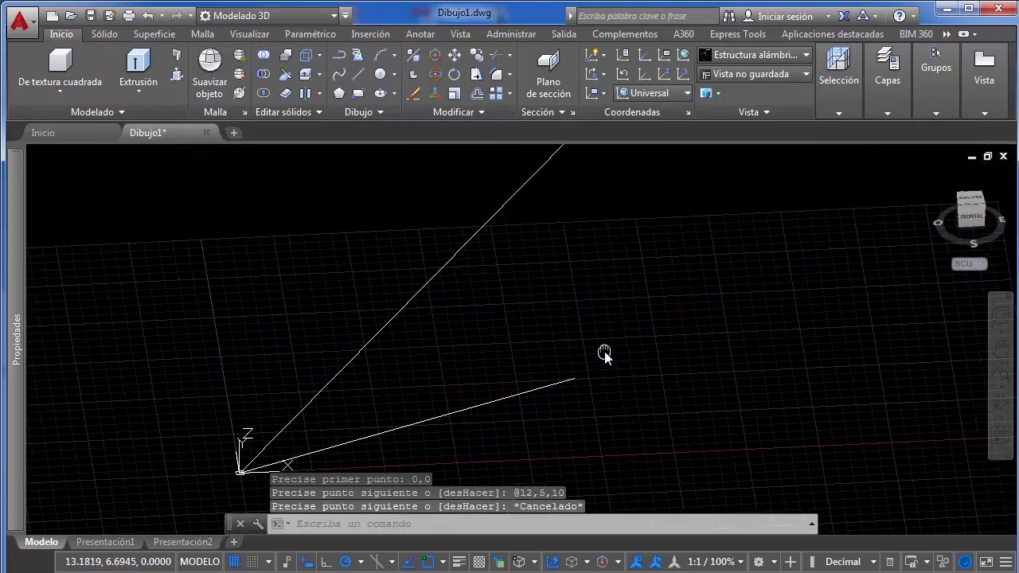
{"action": "scroll", "coordinate": [606, 355], "scroll_direction": "down", "scroll_amount": 3}
{"action": "left_click", "coordinate": [984, 210]}
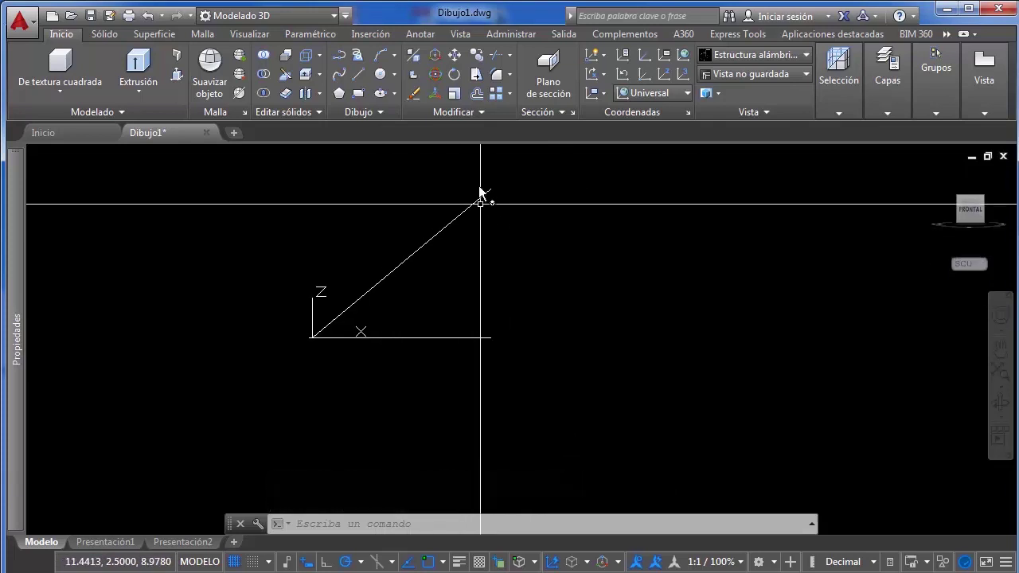
{"action": "left_click", "coordinate": [465, 226]}
{"action": "key", "text": "Escape"}
{"action": "left_click", "coordinate": [341, 54]}
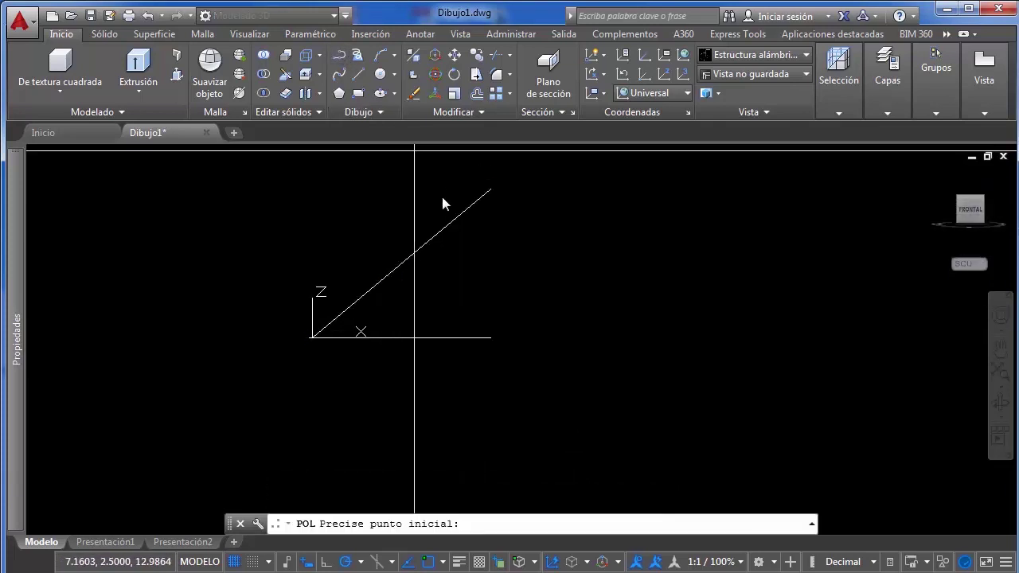
{"action": "left_click", "coordinate": [359, 75]}
{"action": "left_click", "coordinate": [485, 268]}
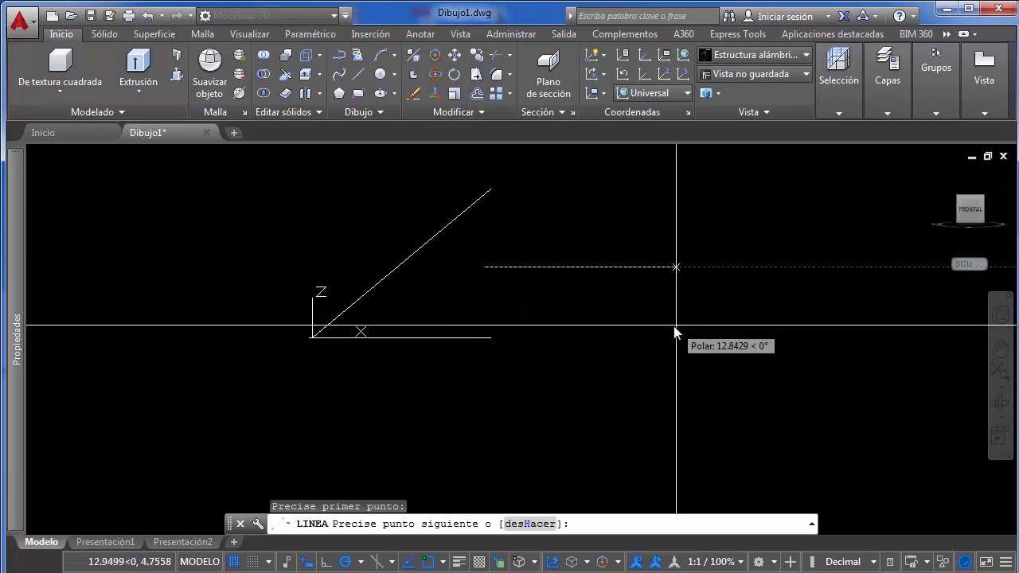
{"action": "key", "text": "Escape"}
Draw a freehand chain of connected lines around the two existing lines while in the front view
{"action": "middle_click_drag", "start_coordinate": [598, 254], "coordinate": [624, 282]}
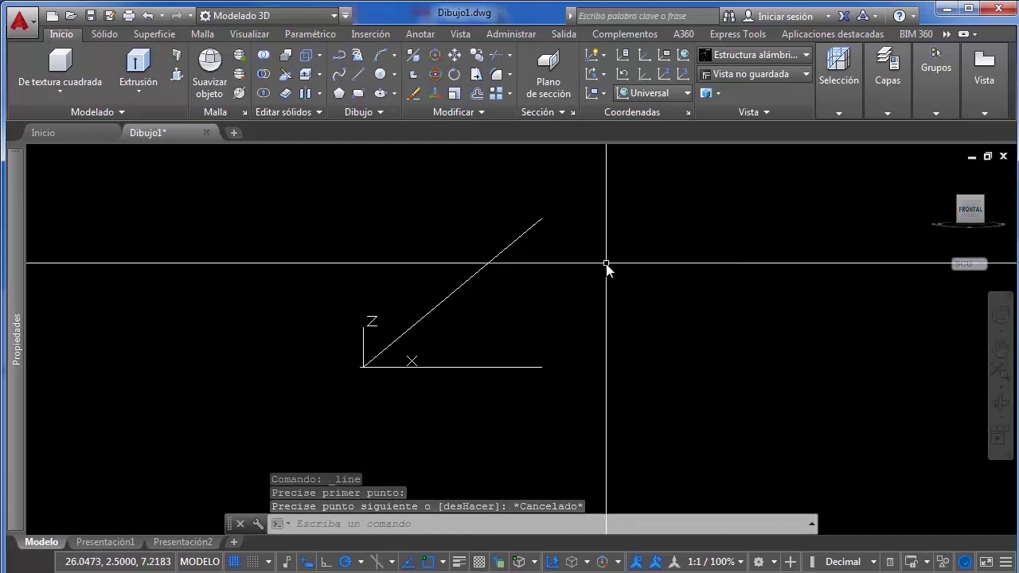
{"action": "middle_click_drag", "start_coordinate": [607, 264], "coordinate": [601, 276]}
{"action": "left_click", "coordinate": [356, 80]}
{"action": "left_click", "coordinate": [525, 333]}
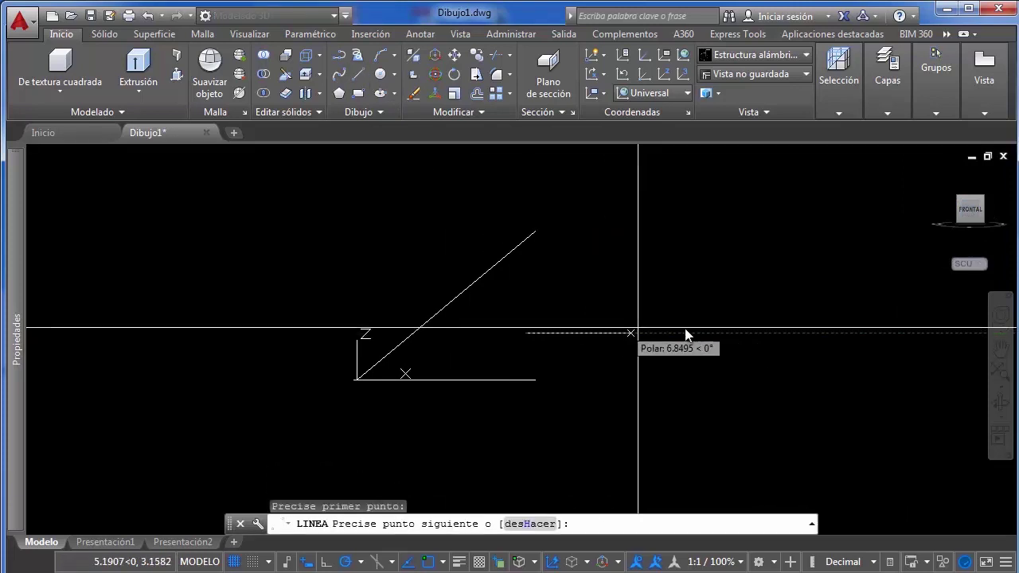
{"action": "left_click", "coordinate": [748, 332]}
{"action": "left_click", "coordinate": [748, 216]}
{"action": "left_click", "coordinate": [575, 188]}
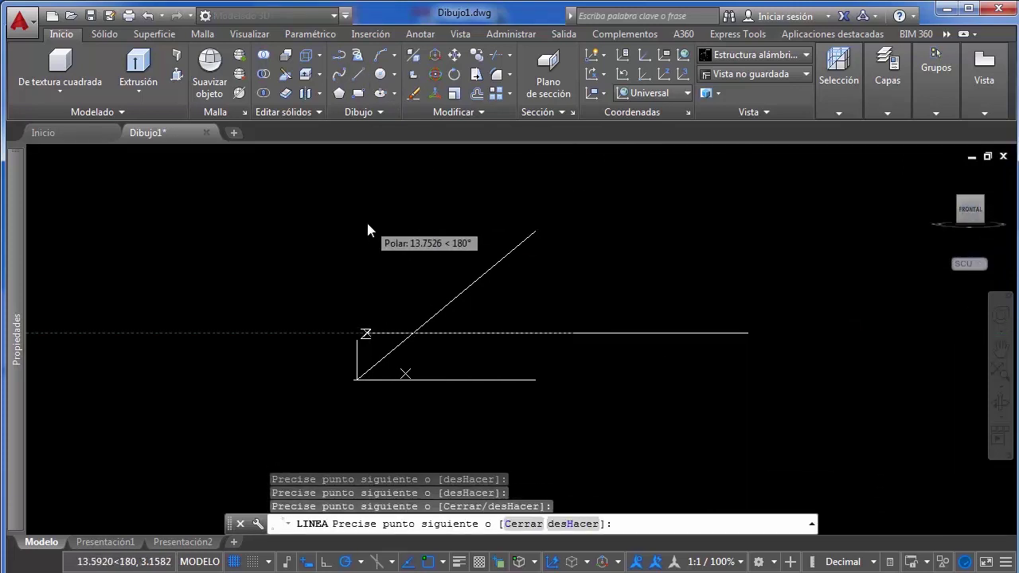
{"action": "left_click", "coordinate": [364, 226]}
{"action": "left_click", "coordinate": [228, 350]}
{"action": "left_click", "coordinate": [328, 424]}
{"action": "left_click", "coordinate": [731, 414]}
{"action": "left_click", "coordinate": [846, 193]}
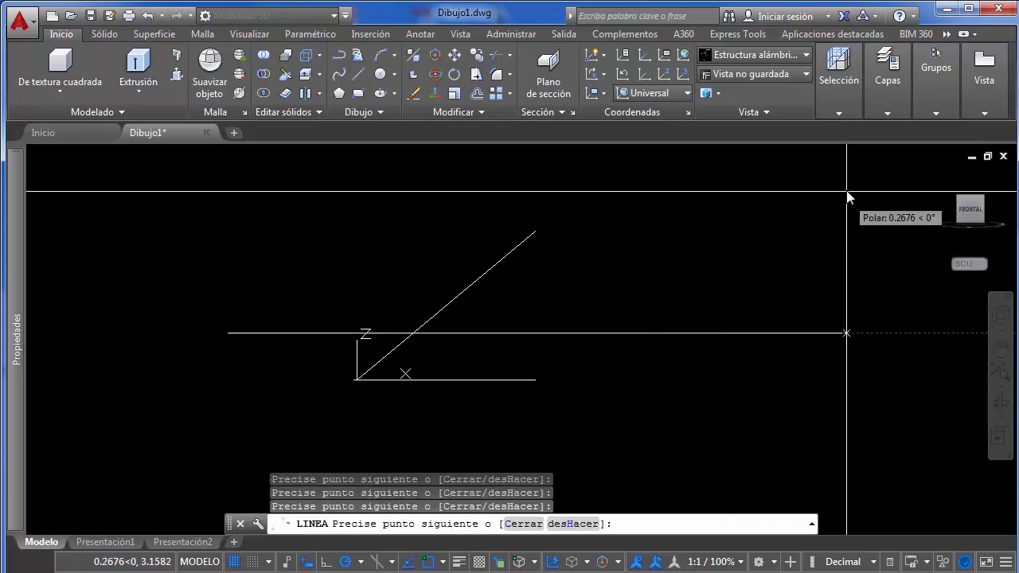
{"action": "left_click", "coordinate": [518, 159]}
{"action": "left_click", "coordinate": [266, 305]}
{"action": "key", "text": "Escape"}
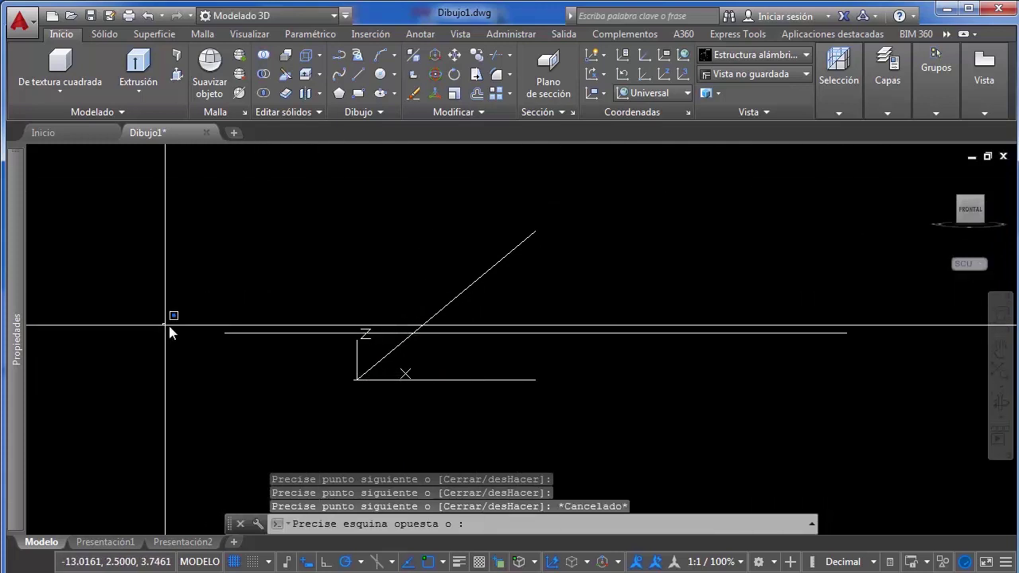
Erase the chain of freehand lines, keeping the two lines from the origin
{"action": "left_click", "coordinate": [917, 399]}
{"action": "key", "text": "Delete"}
{"action": "scroll", "coordinate": [566, 307], "scroll_direction": "down", "scroll_amount": 2}
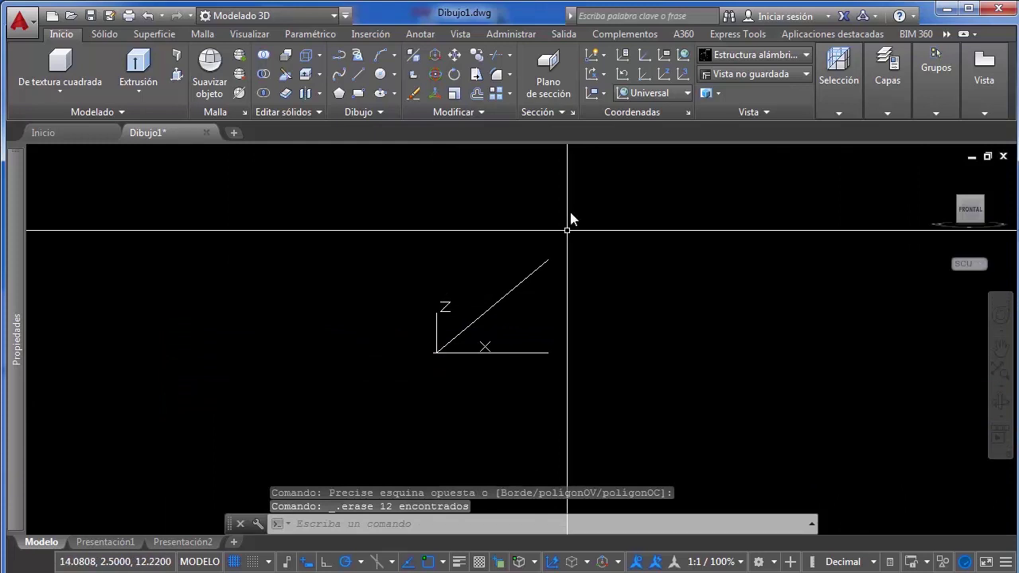
{"action": "left_click", "coordinate": [529, 278]}
{"action": "scroll", "coordinate": [525, 263], "scroll_direction": "up", "scroll_amount": 2}
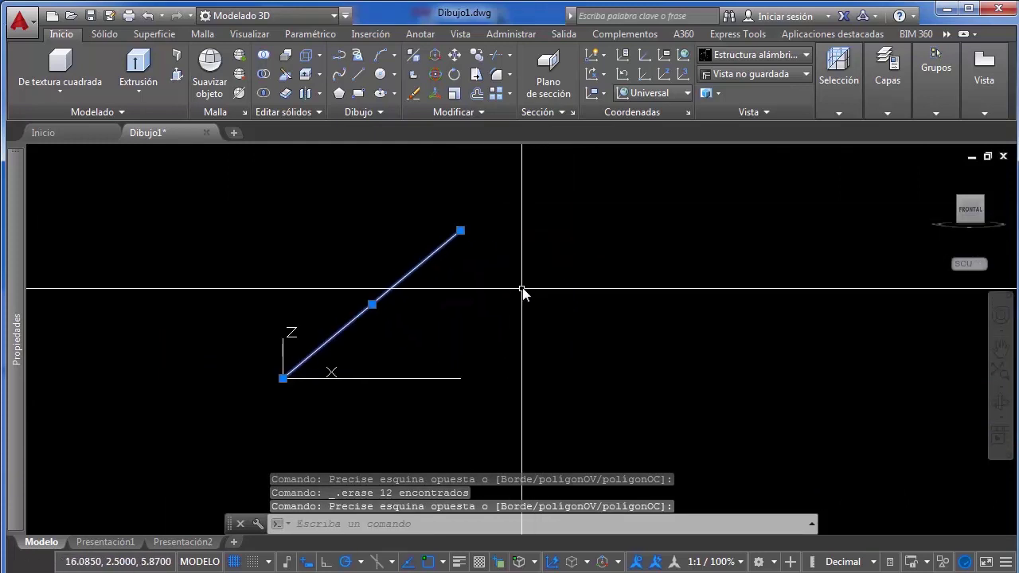
{"action": "key", "text": "Escape"}
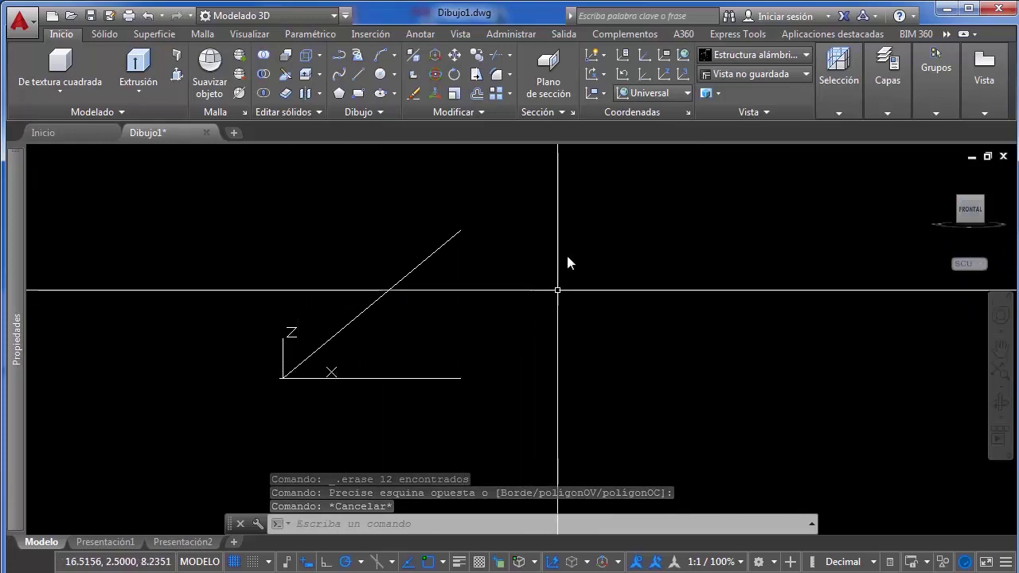
Switch to the top view and draw a closed irregular six-sided polyline beside the lines from the origin
{"action": "left_click", "coordinate": [974, 195]}
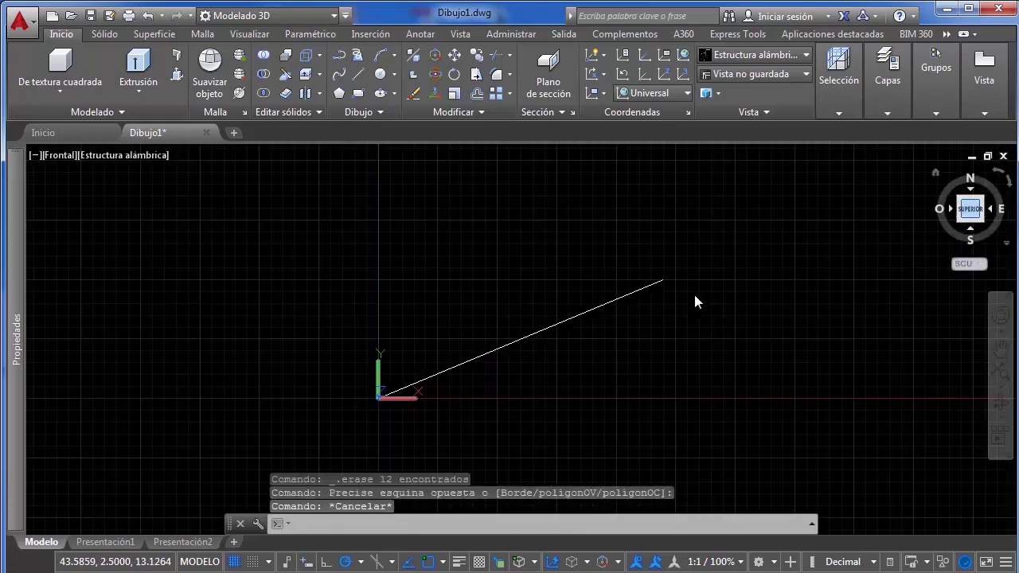
{"action": "middle_click_drag", "start_coordinate": [546, 289], "coordinate": [437, 269]}
{"action": "scroll", "coordinate": [477, 275], "scroll_direction": "down", "scroll_amount": 2}
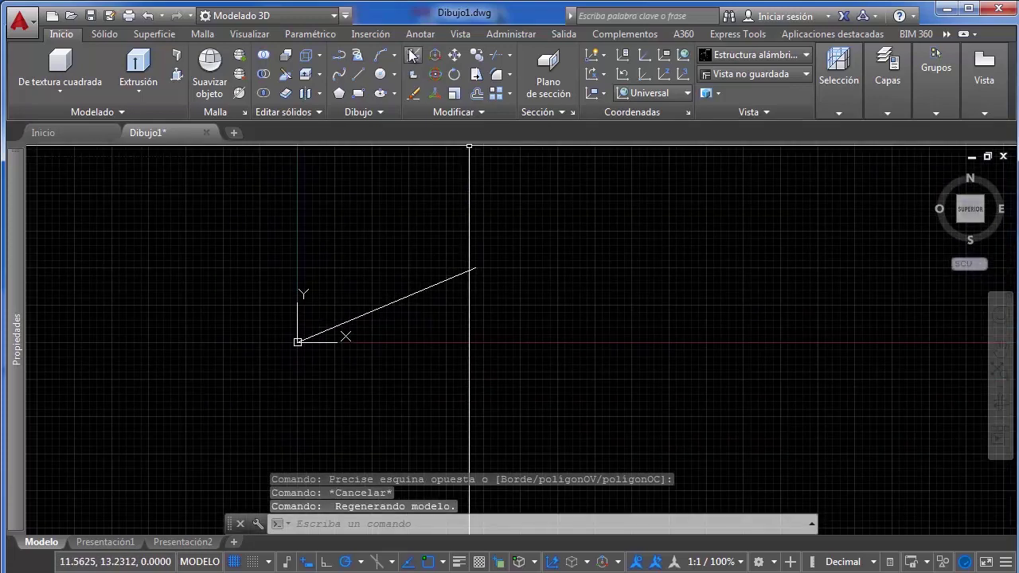
{"action": "left_click", "coordinate": [351, 75]}
{"action": "left_click", "coordinate": [649, 274]}
{"action": "left_click", "coordinate": [810, 175]}
{"action": "left_click", "coordinate": [922, 343]}
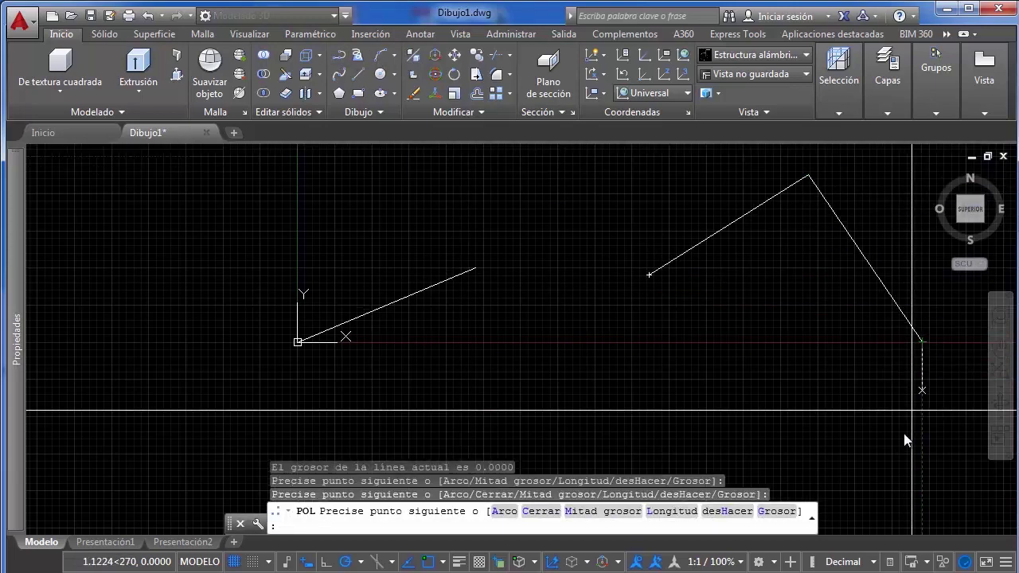
{"action": "left_click", "coordinate": [900, 437]}
{"action": "left_click", "coordinate": [567, 420]}
{"action": "left_click", "coordinate": [723, 344]}
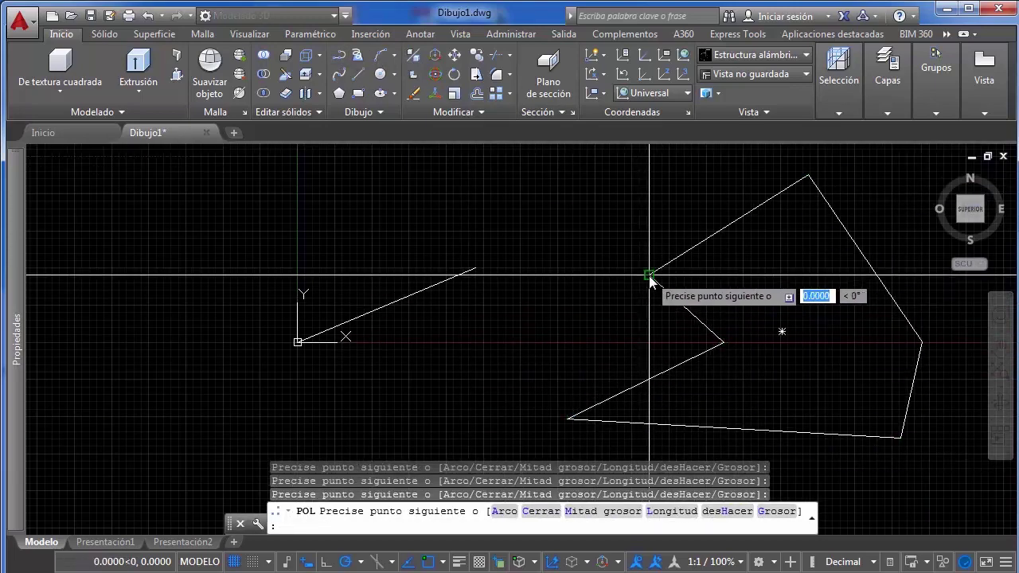
{"action": "left_click", "coordinate": [648, 273]}
{"action": "key", "text": "Return"}
Orbit the drawing to a 3D view and apply the Estructura alámbrica visual style
{"action": "scroll", "coordinate": [491, 238], "scroll_direction": "down", "scroll_amount": 2}
{"action": "middle_click_drag", "start_coordinate": [491, 238], "coordinate": [315, 214]}
{"action": "left_click", "coordinate": [597, 219]}
{"action": "left_click", "coordinate": [542, 266]}
{"action": "scroll", "coordinate": [542, 266], "scroll_direction": "down", "scroll_amount": 4}
{"action": "middle_click_drag", "start_coordinate": [542, 266], "coordinate": [580, 201], "text": "shift"}
{"action": "scroll", "coordinate": [539, 227], "scroll_direction": "up", "scroll_amount": 4}
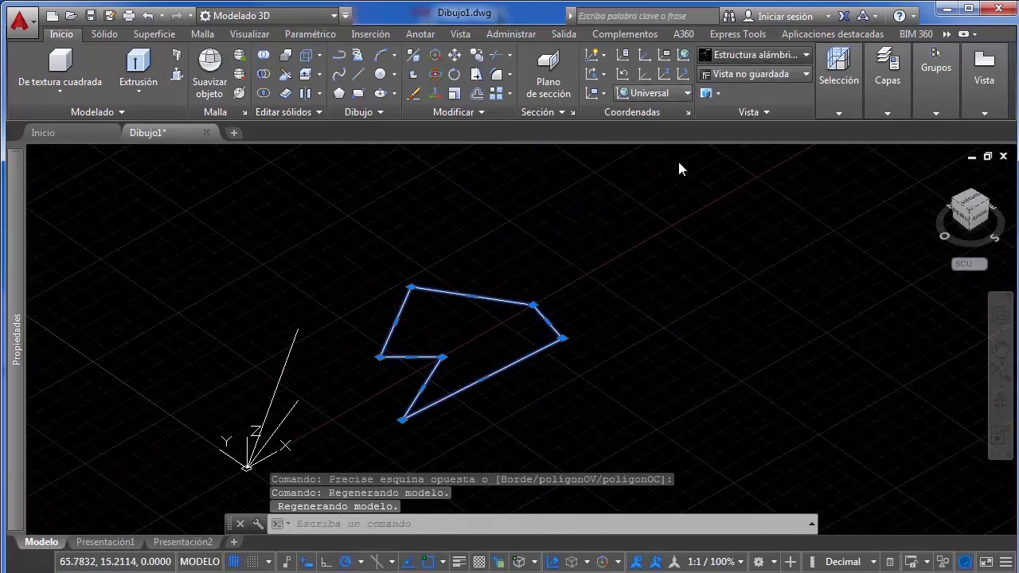
{"action": "left_click", "coordinate": [805, 55]}
{"action": "left_click", "coordinate": [724, 152]}
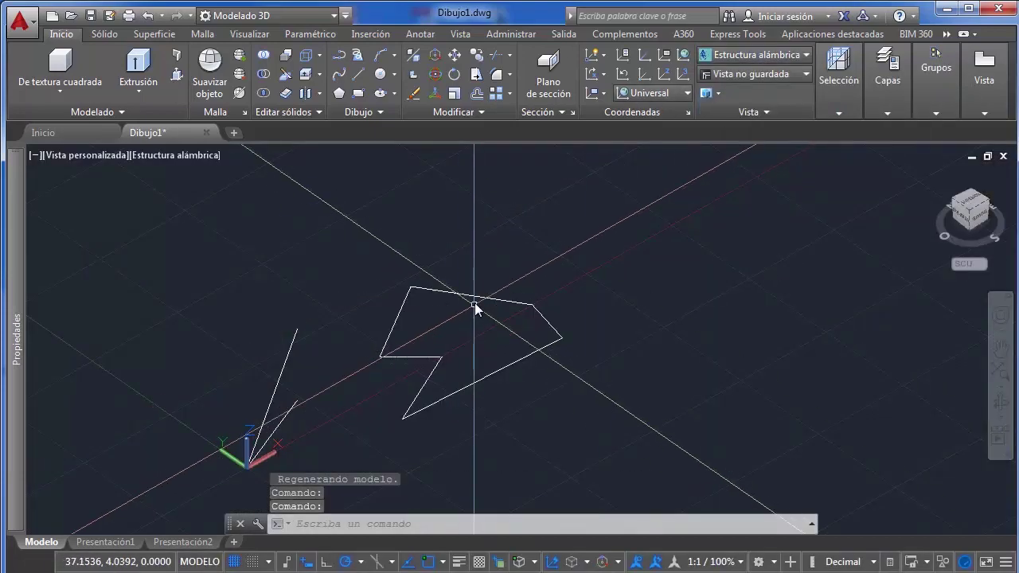
Rotate the closed polyline 90 degrees about the X axis using the rotate gizmo
{"action": "left_click", "coordinate": [475, 307]}
{"action": "left_click", "coordinate": [455, 290]}
{"action": "right_click", "coordinate": [439, 326]}
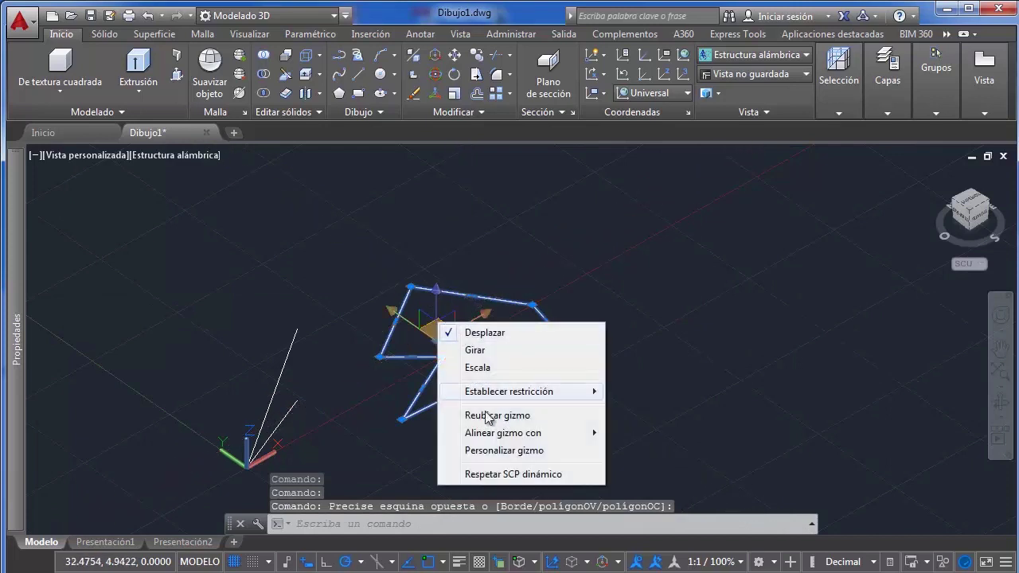
{"action": "left_click", "coordinate": [476, 351]}
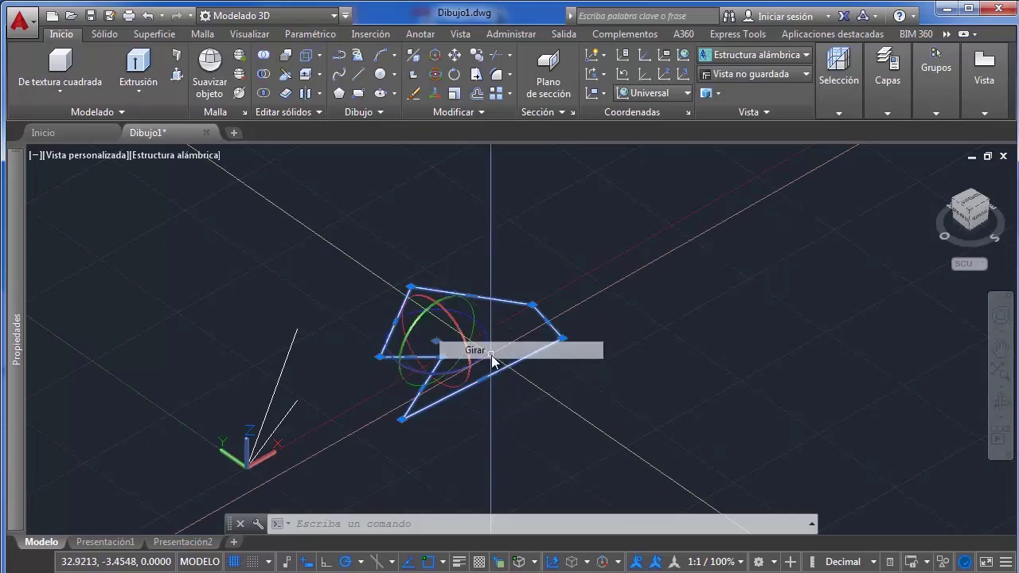
{"action": "left_click", "coordinate": [450, 321]}
{"action": "left_click", "coordinate": [451, 321]}
{"action": "left_click", "coordinate": [454, 322]}
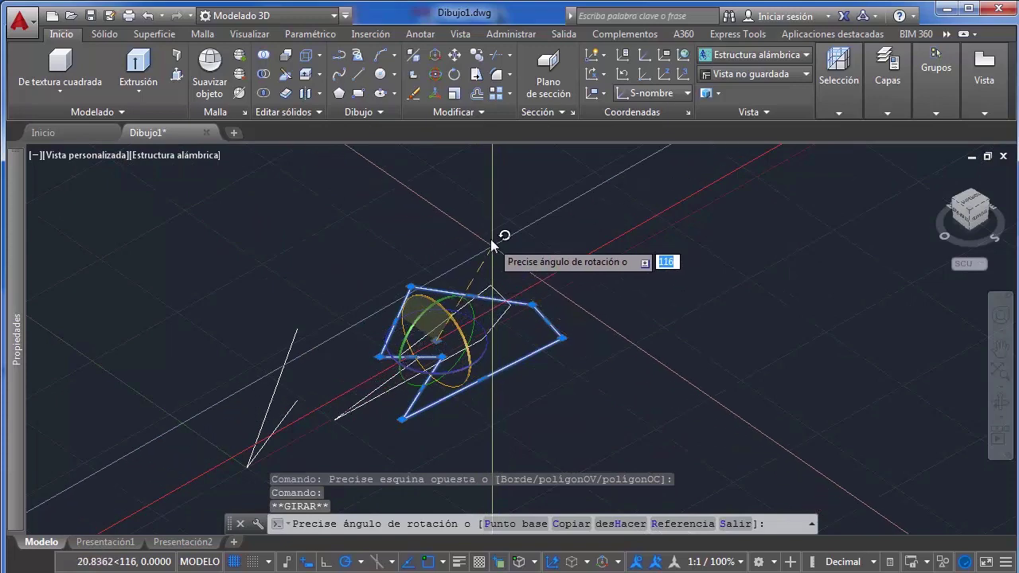
{"action": "type", "text": "90"}
{"action": "key", "text": "Return"}
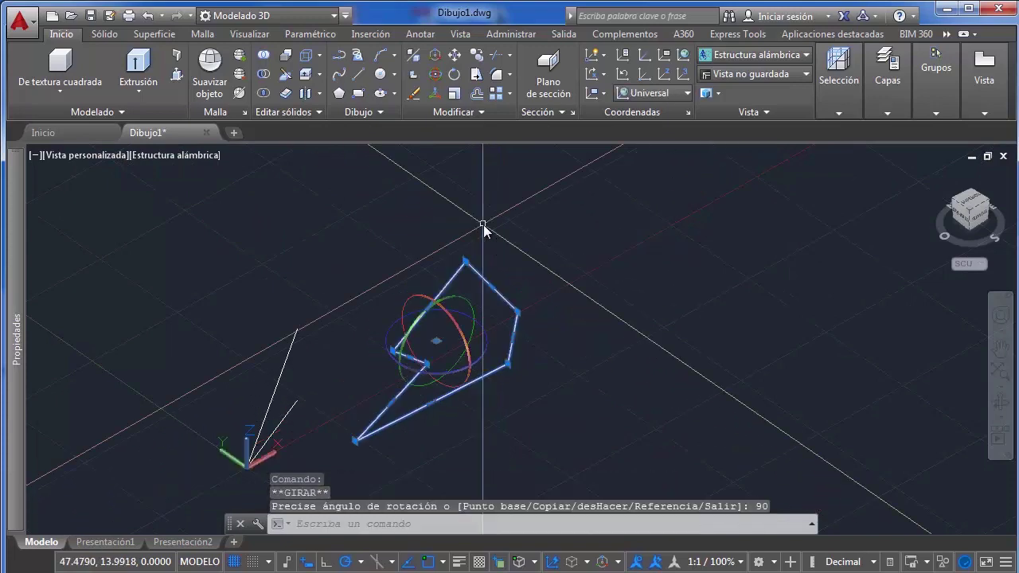
{"action": "key", "text": "Escape"}
Switch to the front view and erase the rotated polyline
{"action": "left_click", "coordinate": [981, 216]}
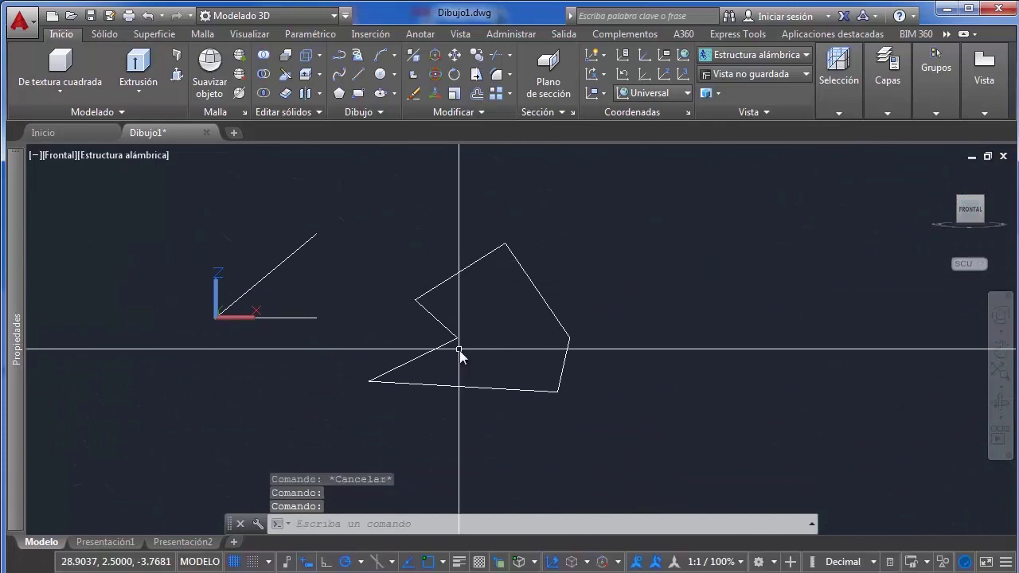
{"action": "middle_click_drag", "start_coordinate": [476, 344], "coordinate": [504, 352]}
{"action": "left_click", "coordinate": [589, 256]}
{"action": "left_click", "coordinate": [495, 309]}
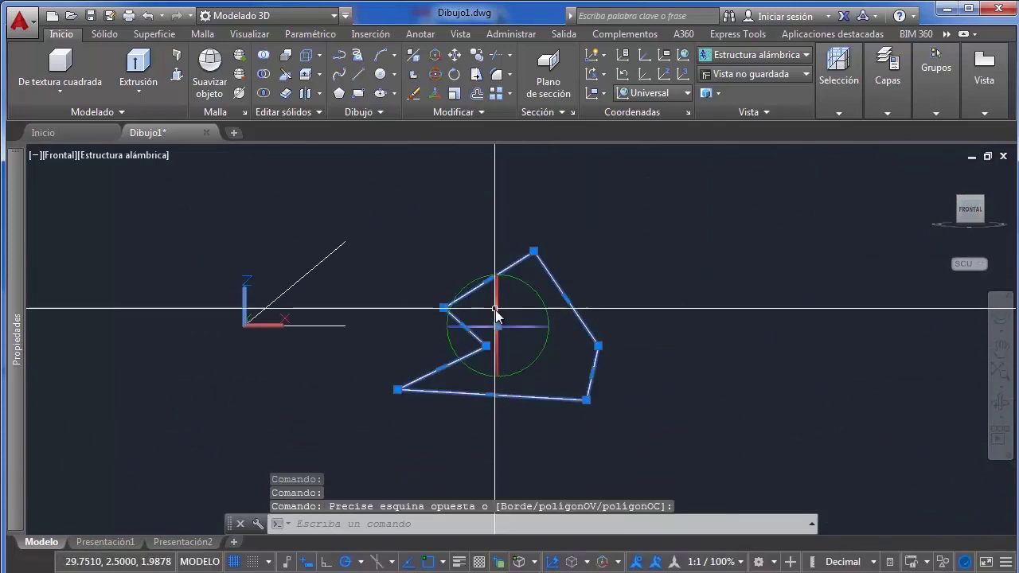
{"action": "key", "text": "Delete"}
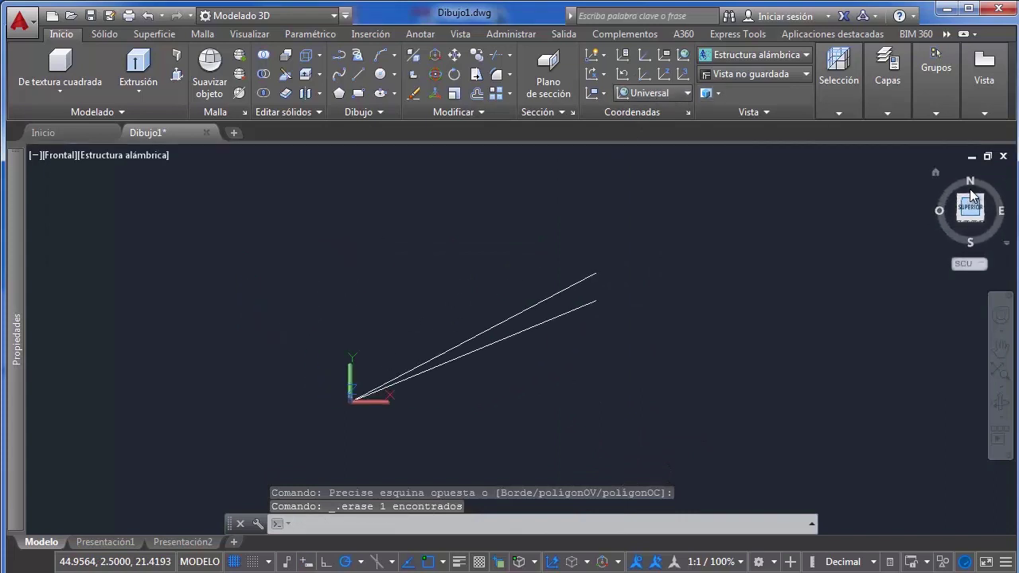
Set the coordinate system to Superior and switch the drawing to the front view
{"action": "left_click", "coordinate": [637, 94]}
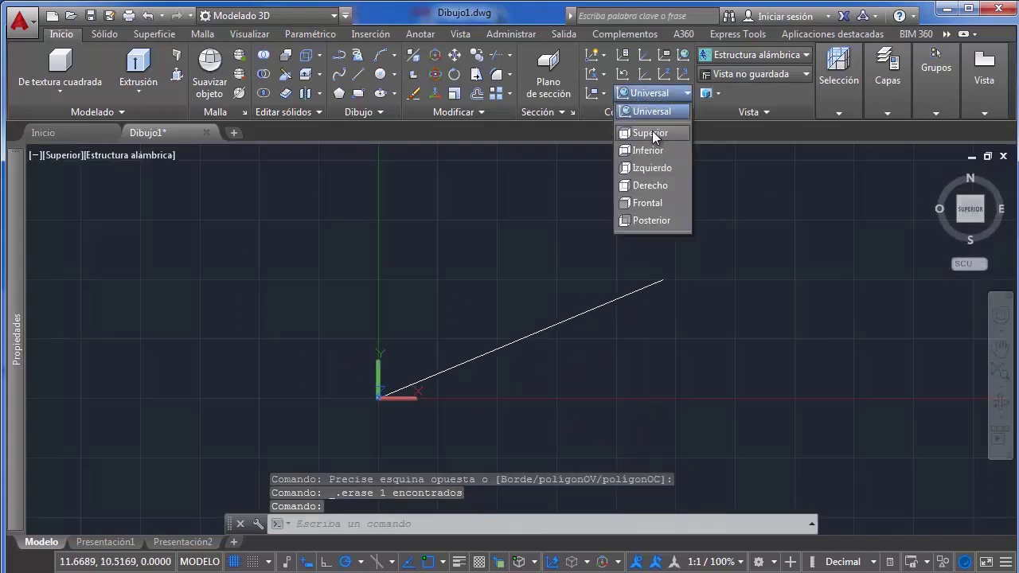
{"action": "left_click", "coordinate": [653, 137]}
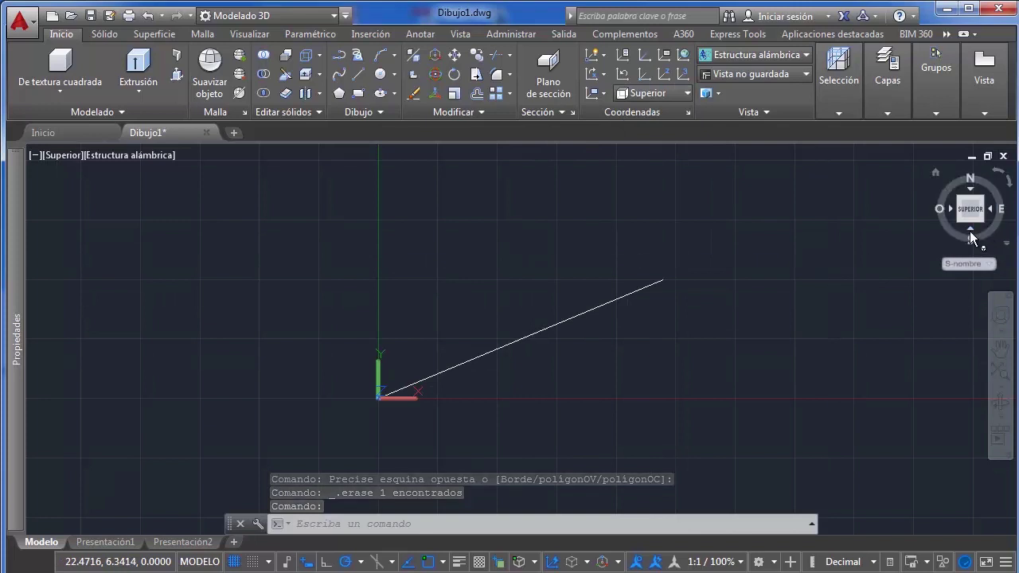
{"action": "left_click", "coordinate": [970, 231]}
{"action": "mouse_move", "coordinate": [746, 303]}
{"action": "middle_mouse_down"}
{"action": "mouse_move", "coordinate": [671, 300]}
{"action": "mouse_move", "coordinate": [669, 333]}
{"action": "middle_mouse_up"}
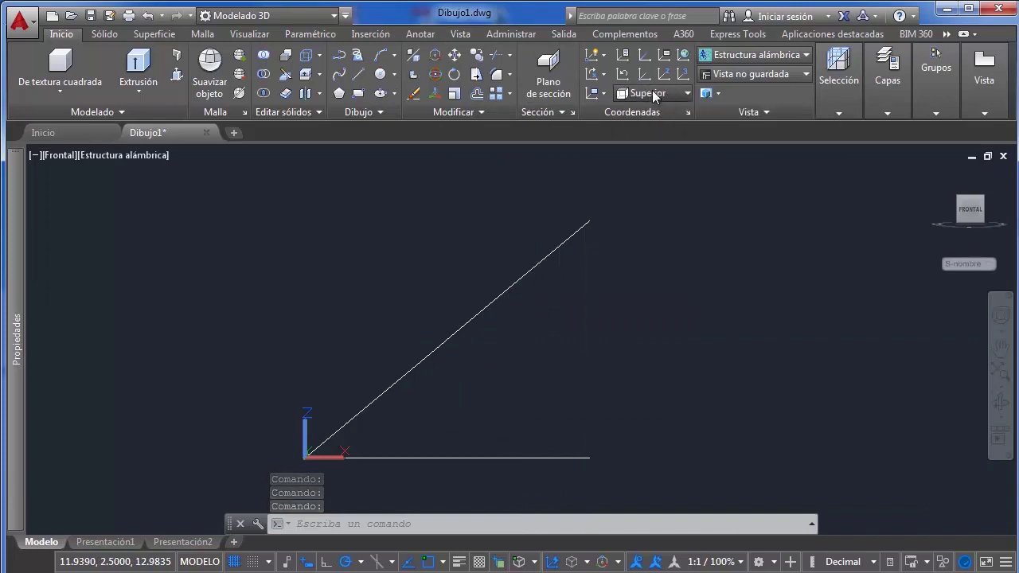
Orbit to a 3D view showing all three axes and set the coordinate system to Frontal
{"action": "left_click", "coordinate": [651, 95]}
{"action": "left_click", "coordinate": [651, 97]}
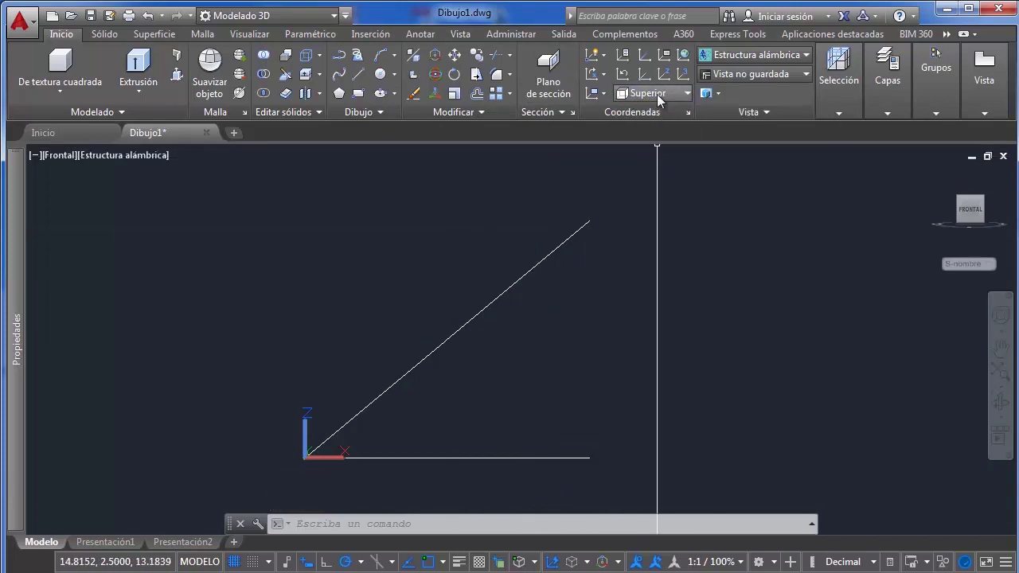
{"action": "scroll", "coordinate": [647, 206], "scroll_direction": "down", "scroll_amount": 5}
{"action": "middle_click_drag", "start_coordinate": [608, 295], "coordinate": [609, 296], "text": "shift"}
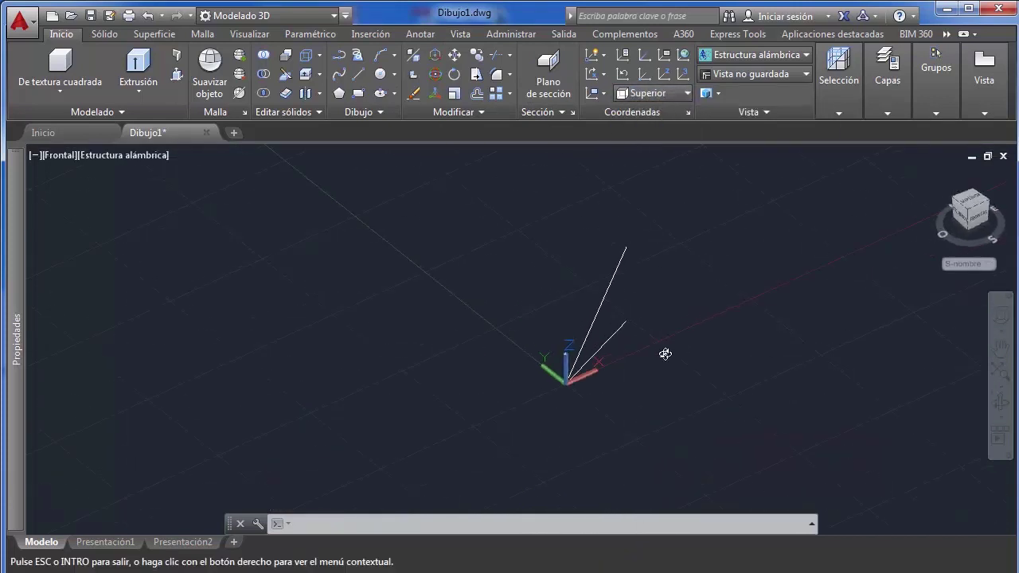
{"action": "middle_click_drag", "start_coordinate": [665, 354], "coordinate": [668, 356], "text": "shift"}
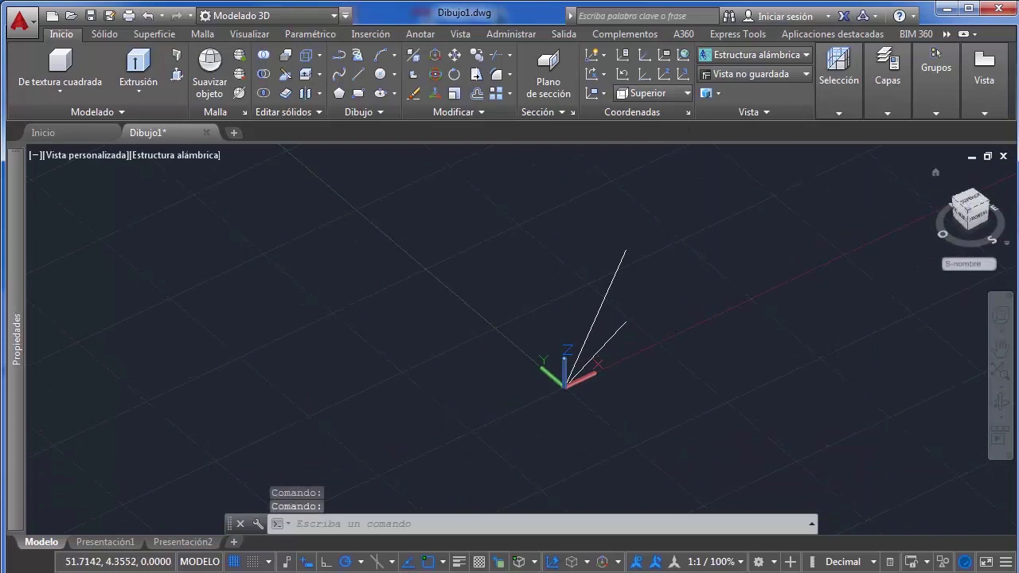
{"action": "left_click", "coordinate": [639, 94]}
{"action": "left_click", "coordinate": [420, 413]}
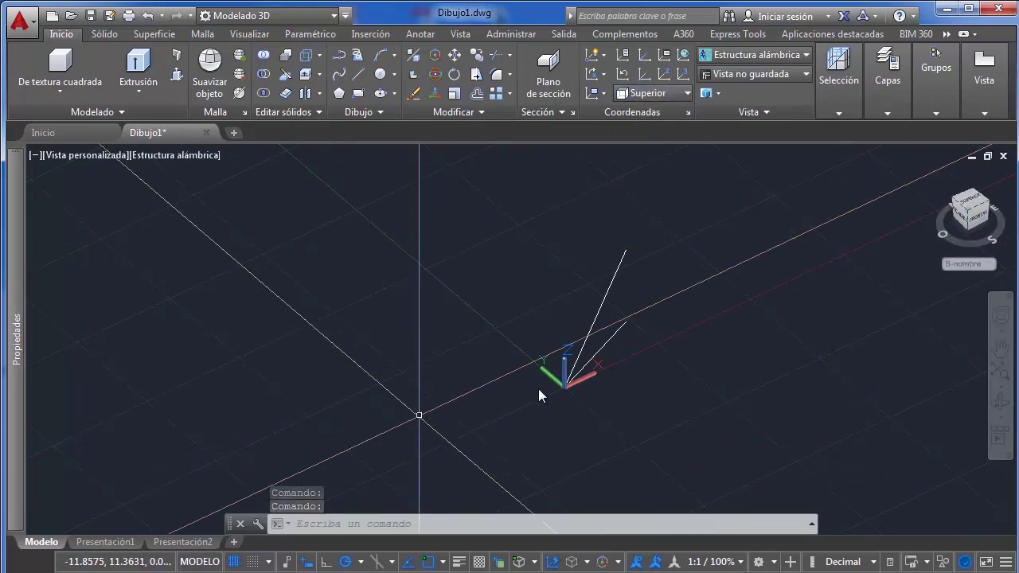
{"action": "left_click", "coordinate": [672, 95]}
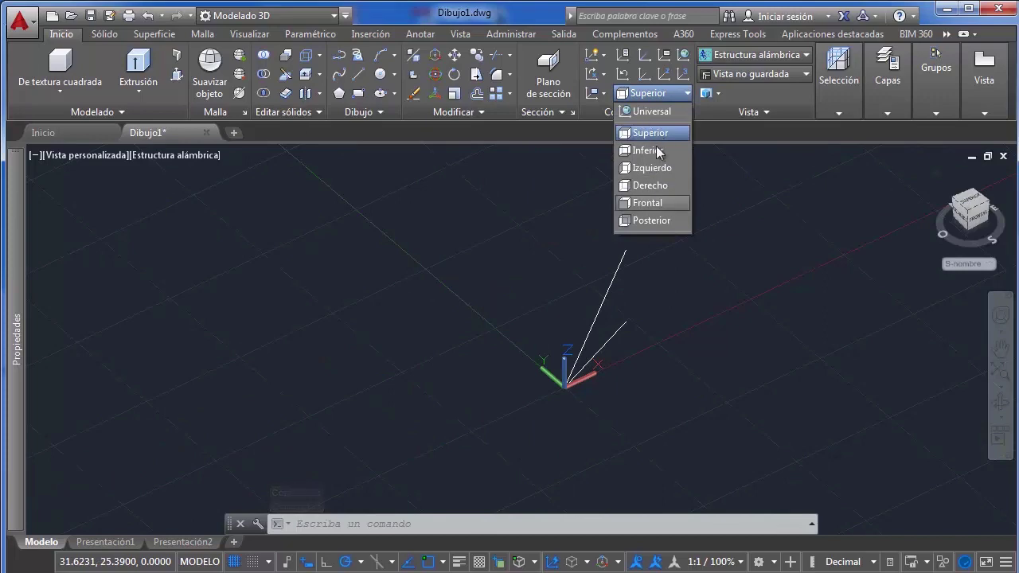
{"action": "left_click", "coordinate": [653, 203]}
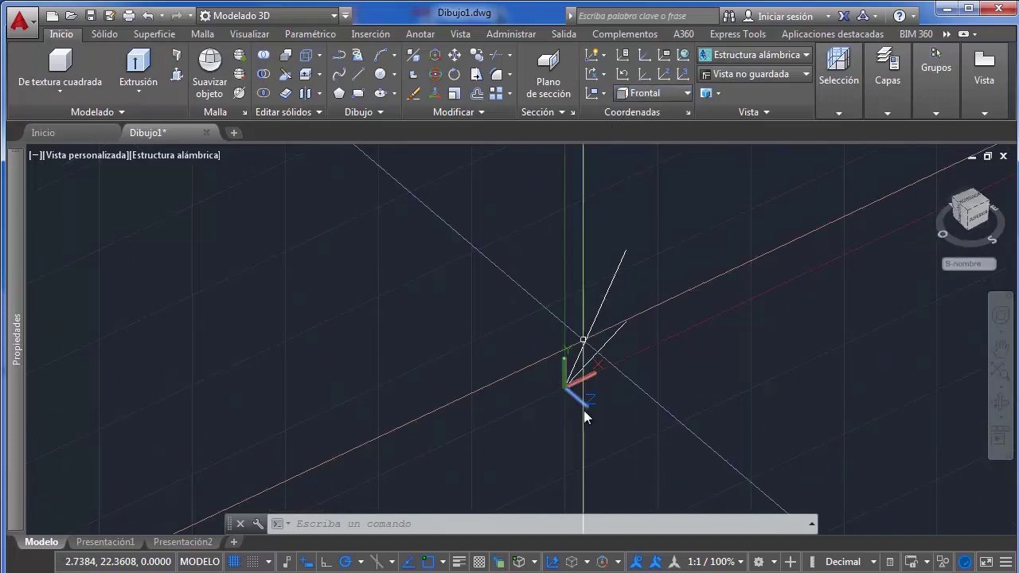
Switch to the front view and turn it so the X axis runs horizontally and Y points up
{"action": "left_click", "coordinate": [978, 224]}
{"action": "left_click", "coordinate": [1008, 180]}
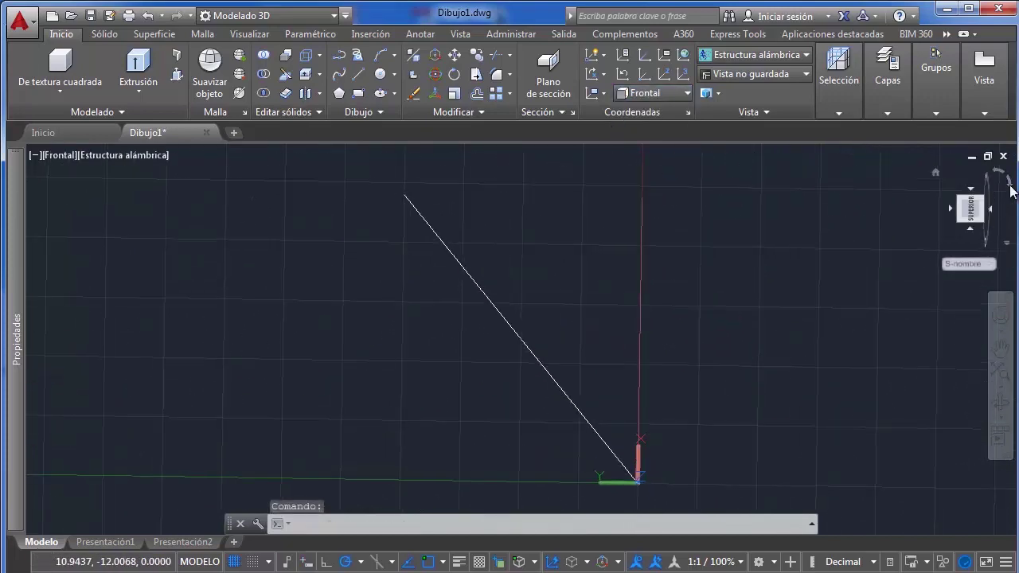
{"action": "middle_click_drag", "start_coordinate": [825, 262], "coordinate": [596, 226]}
{"action": "scroll", "coordinate": [595, 226], "scroll_direction": "down", "scroll_amount": 2}
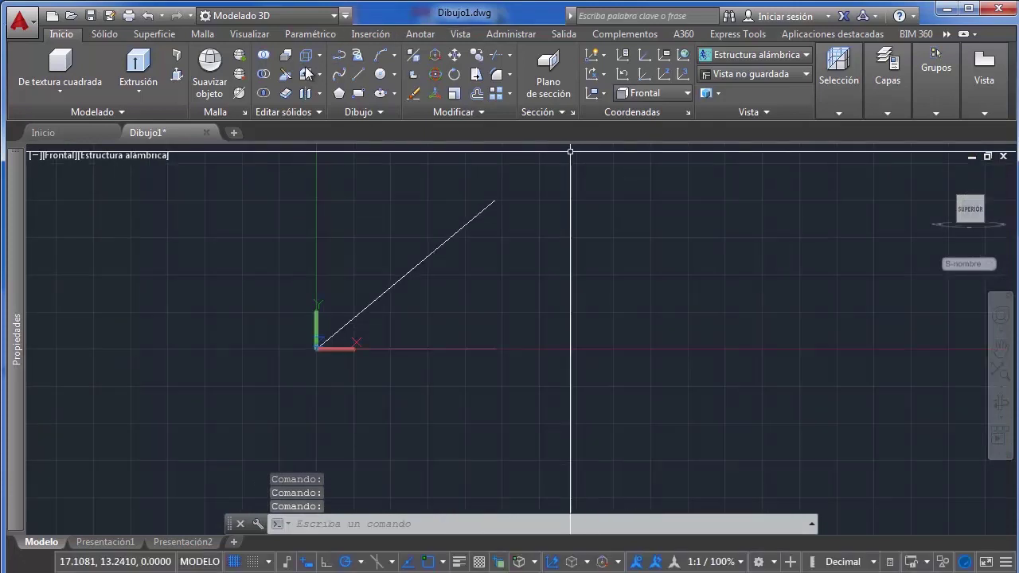
Draw a closed irregular polyline with eight vertices beside the diagonal line, ending at its starting point
{"action": "left_click", "coordinate": [347, 60]}
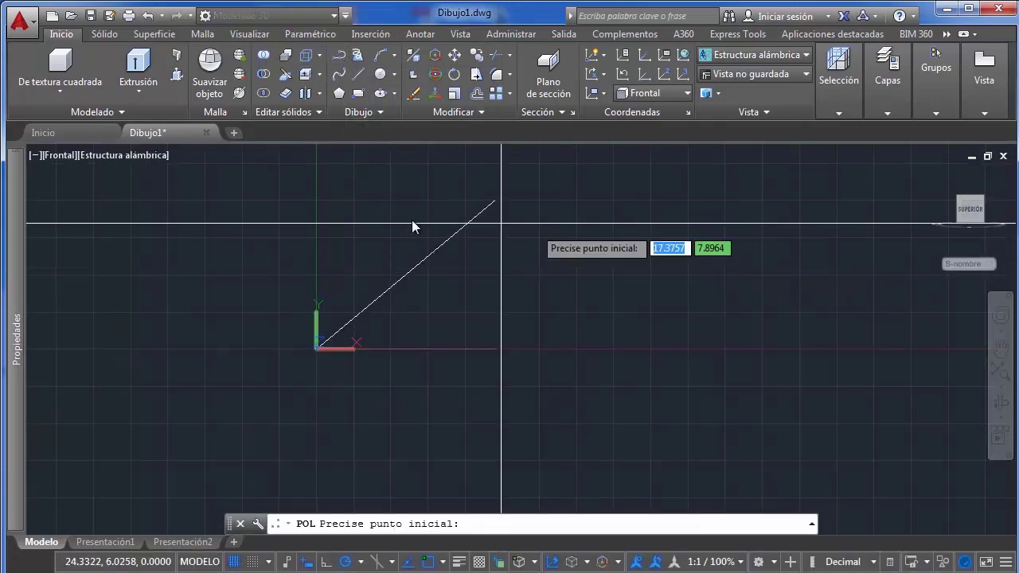
{"action": "left_click", "coordinate": [526, 300]}
{"action": "left_click", "coordinate": [622, 205]}
{"action": "left_click", "coordinate": [796, 231]}
{"action": "left_click", "coordinate": [880, 357]}
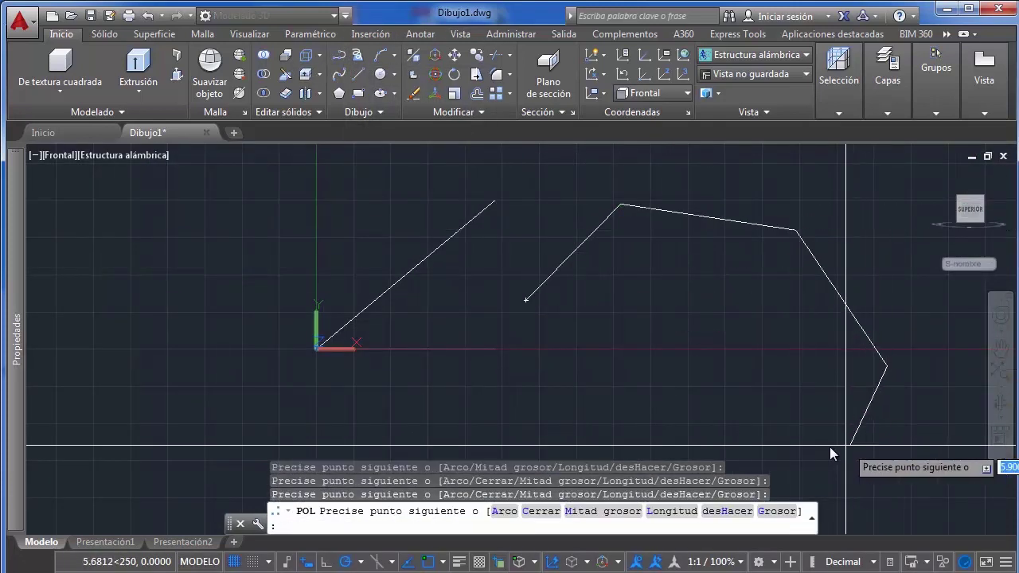
{"action": "left_click", "coordinate": [828, 444]}
{"action": "left_click", "coordinate": [611, 410]}
{"action": "left_click", "coordinate": [624, 288]}
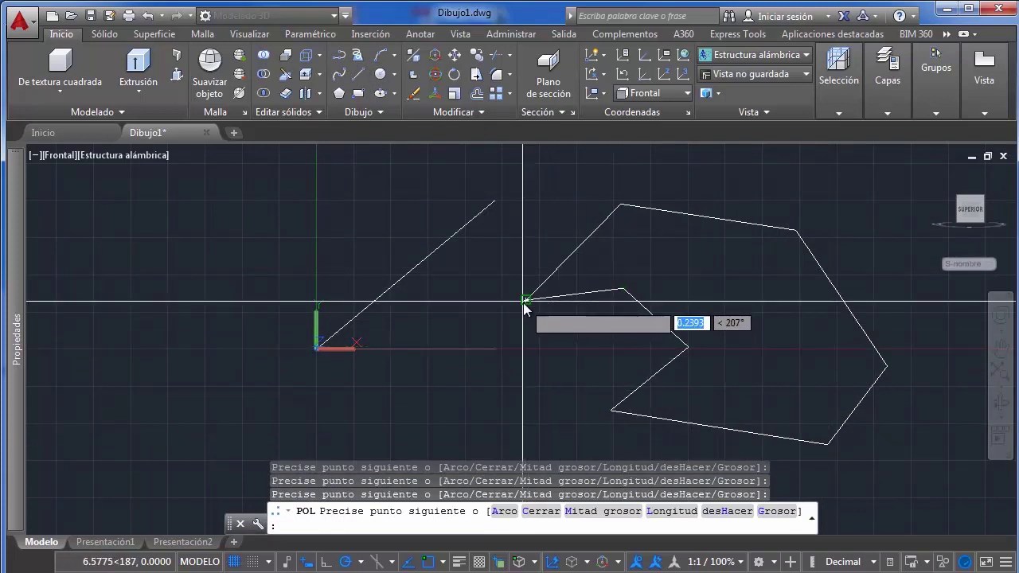
{"action": "left_click", "coordinate": [526, 300]}
{"action": "key", "text": "Return"}
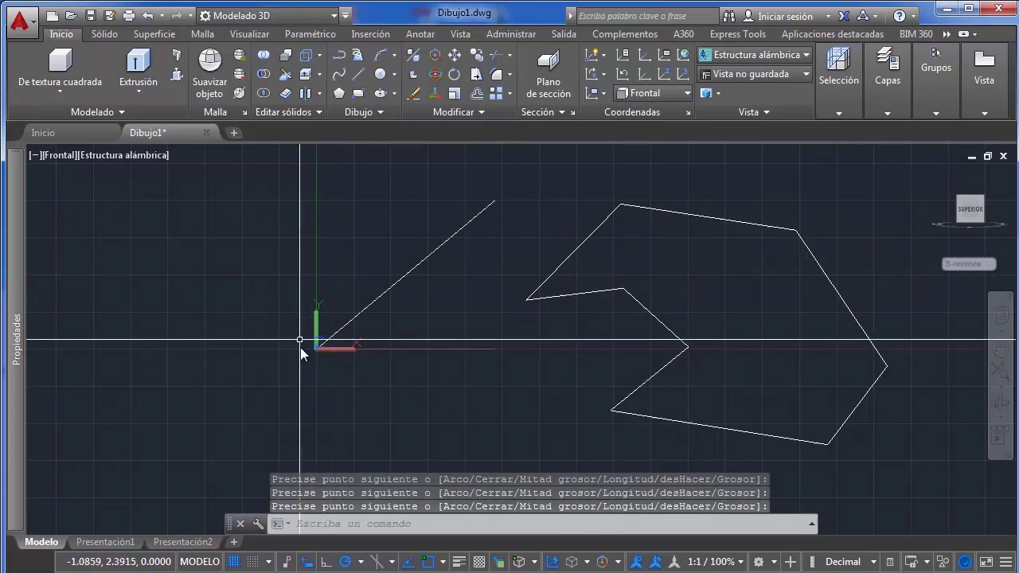
Orbit to a 3D view of the lines and polyline and set the coordinate system to Superior
{"action": "scroll", "coordinate": [786, 243], "scroll_direction": "down", "scroll_amount": 5}
{"action": "scroll", "coordinate": [597, 298], "scroll_direction": "up", "scroll_amount": 3}
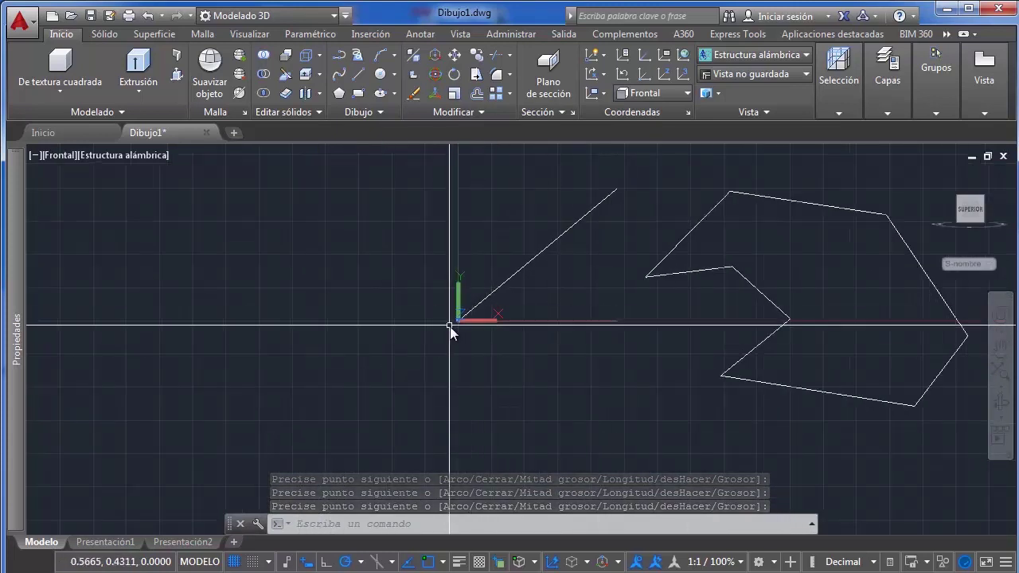
{"action": "scroll", "coordinate": [454, 329], "scroll_direction": "up", "scroll_amount": 1}
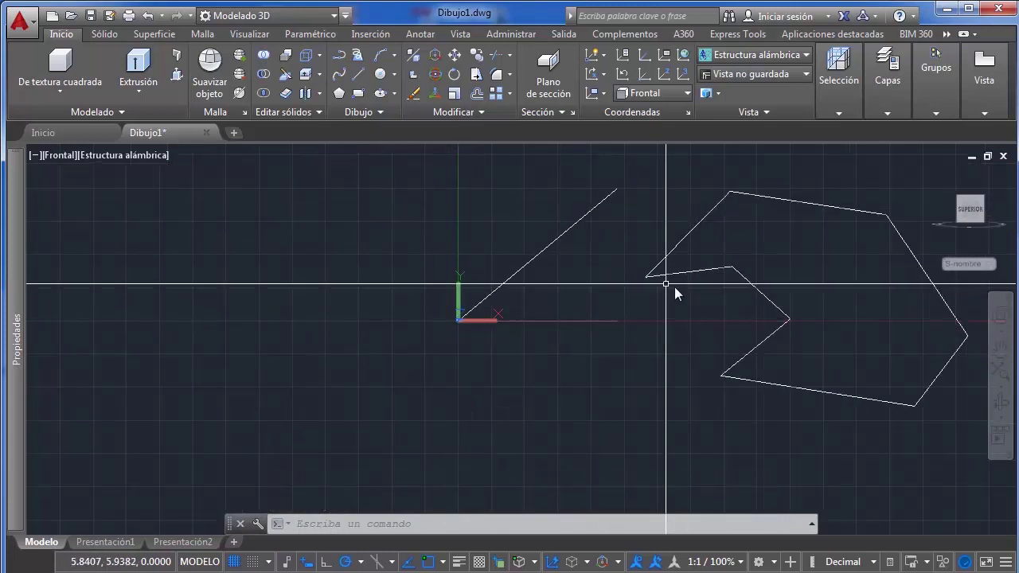
{"action": "middle_click_drag", "start_coordinate": [675, 294], "coordinate": [556, 364], "text": "shift"}
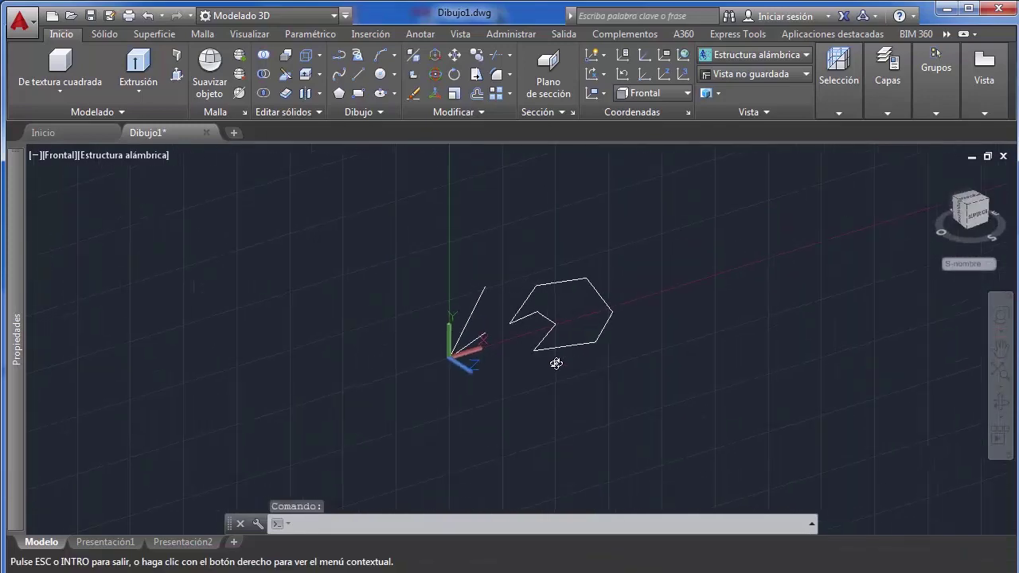
{"action": "scroll", "coordinate": [505, 337], "scroll_direction": "up", "scroll_amount": 3}
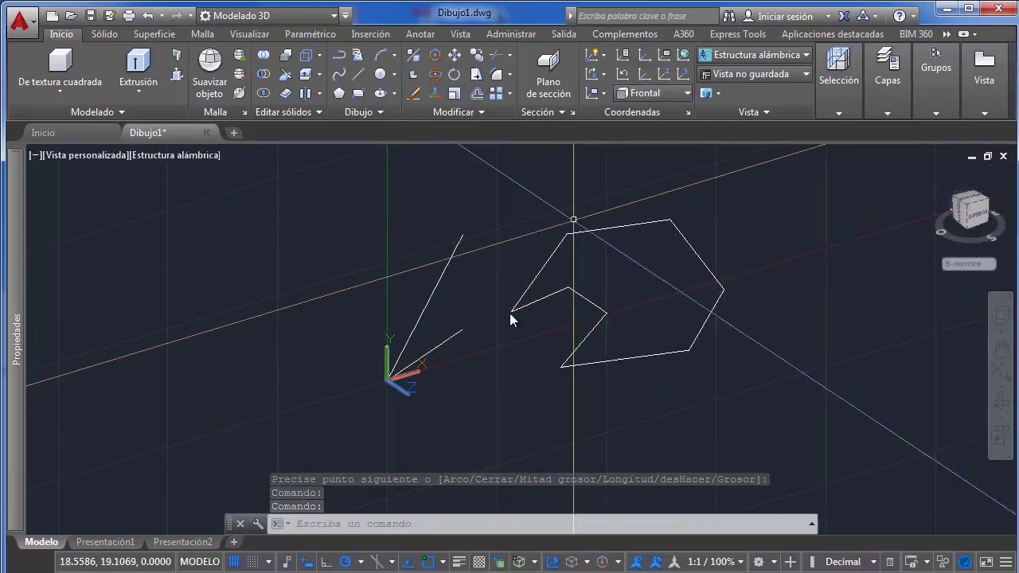
{"action": "left_click", "coordinate": [684, 94]}
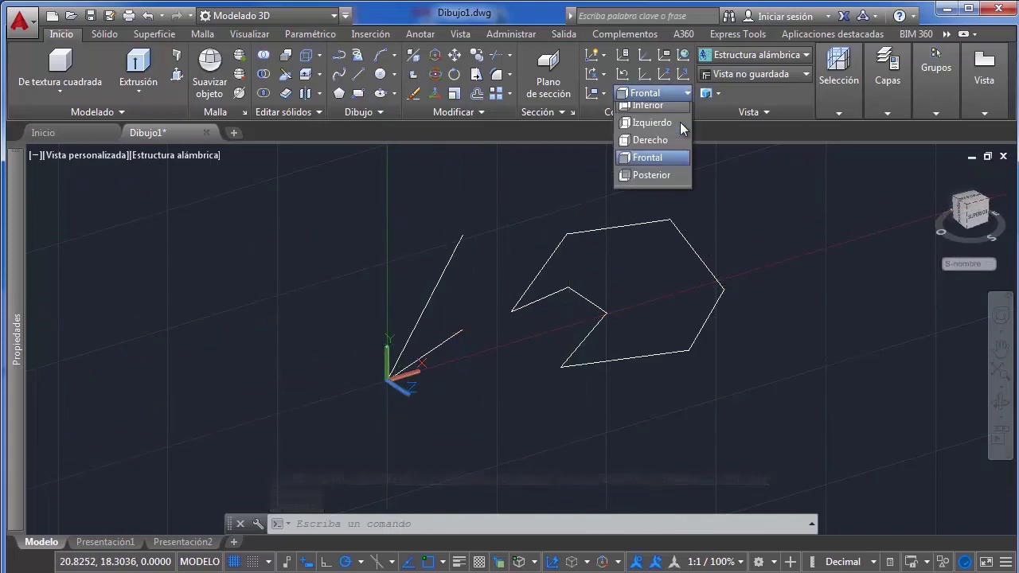
{"action": "left_click", "coordinate": [666, 132]}
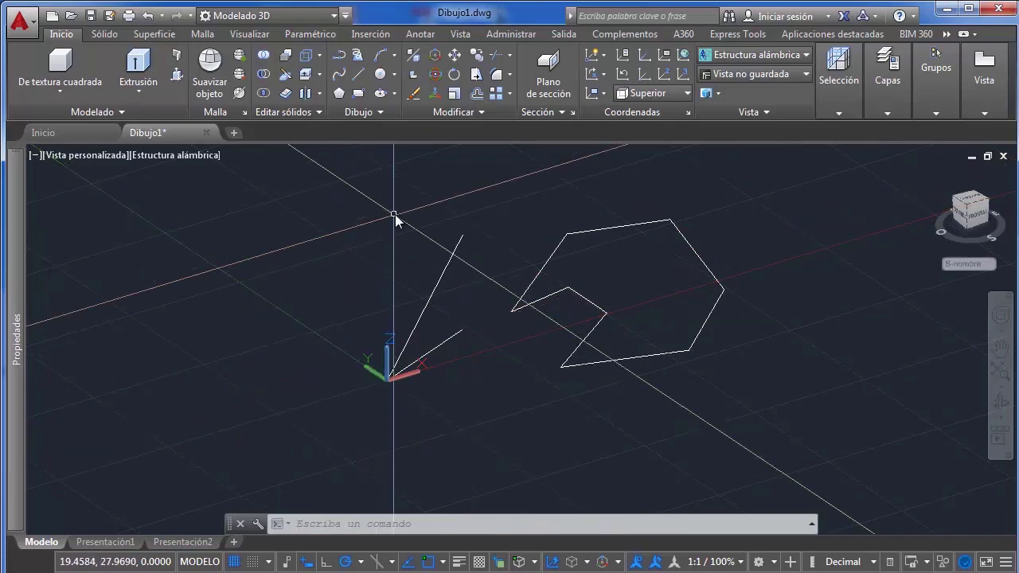
View the drawing from the front and in 3D, and erase both lines and the closed polyline
{"action": "left_click", "coordinate": [985, 218]}
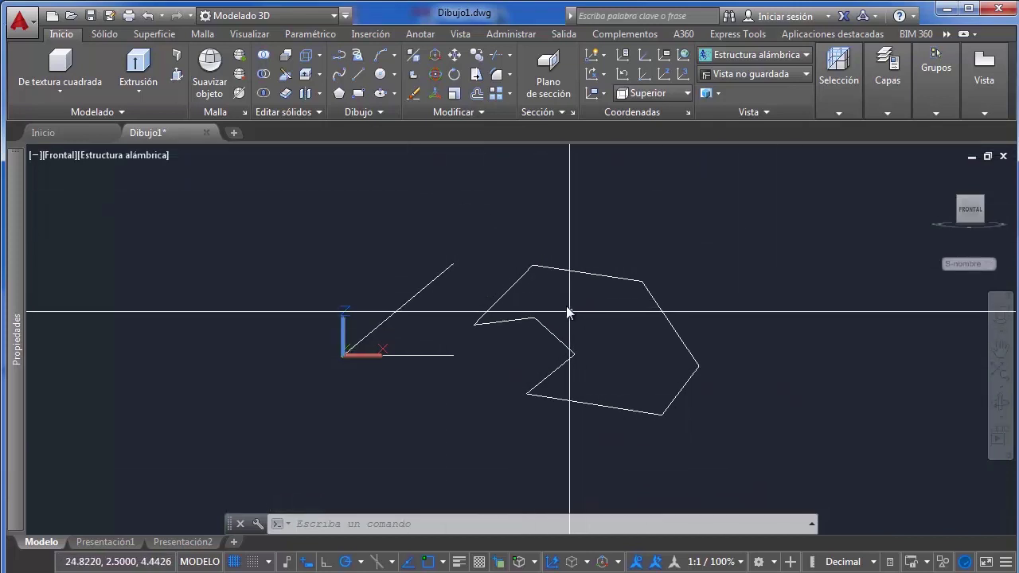
{"action": "middle_click_drag", "start_coordinate": [569, 312], "coordinate": [603, 275], "text": "shift"}
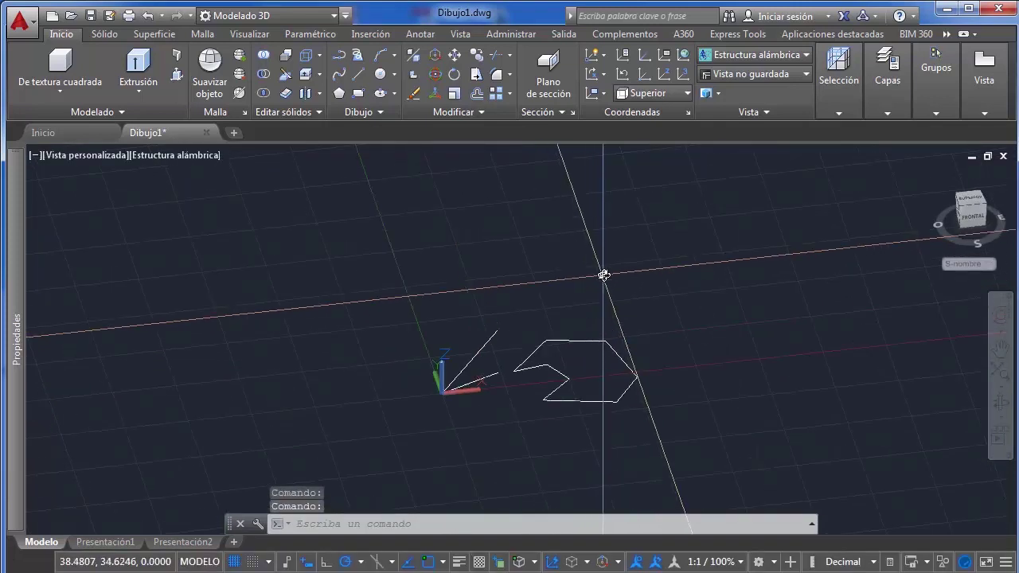
{"action": "left_click", "coordinate": [694, 253]}
{"action": "left_click", "coordinate": [403, 446]}
{"action": "key", "text": "Delete"}
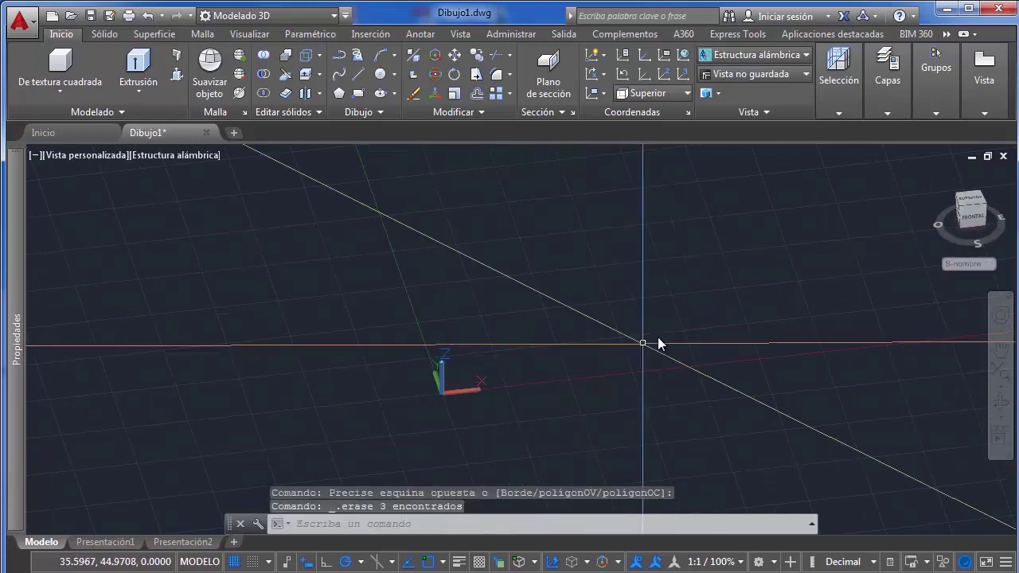
{"action": "middle_click_drag", "start_coordinate": [701, 275], "coordinate": [586, 305], "text": "shift"}
{"action": "left_click", "coordinate": [587, 306]}
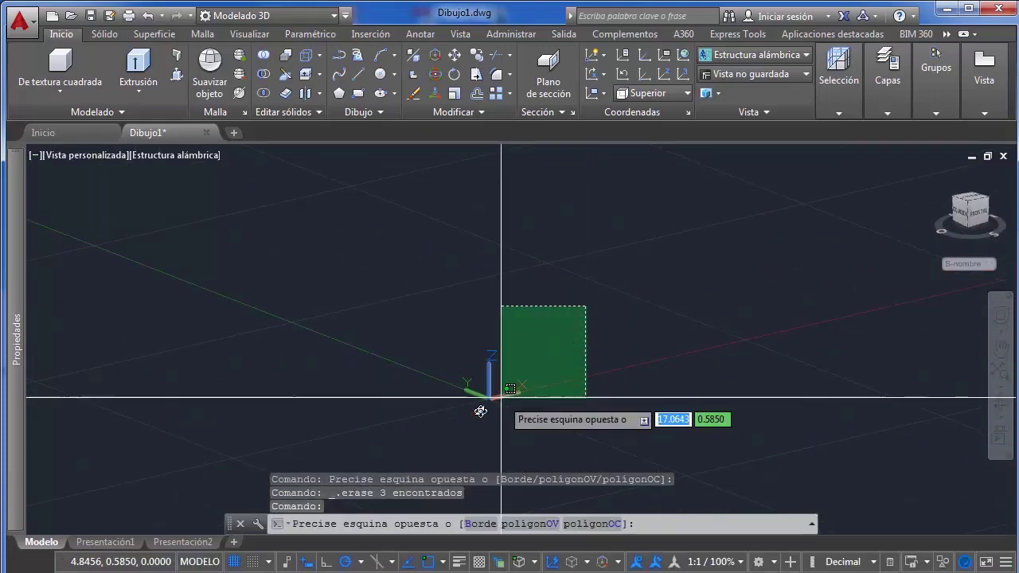
{"action": "left_click", "coordinate": [480, 411]}
{"action": "middle_click_drag", "start_coordinate": [480, 411], "coordinate": [448, 376], "text": "shift"}
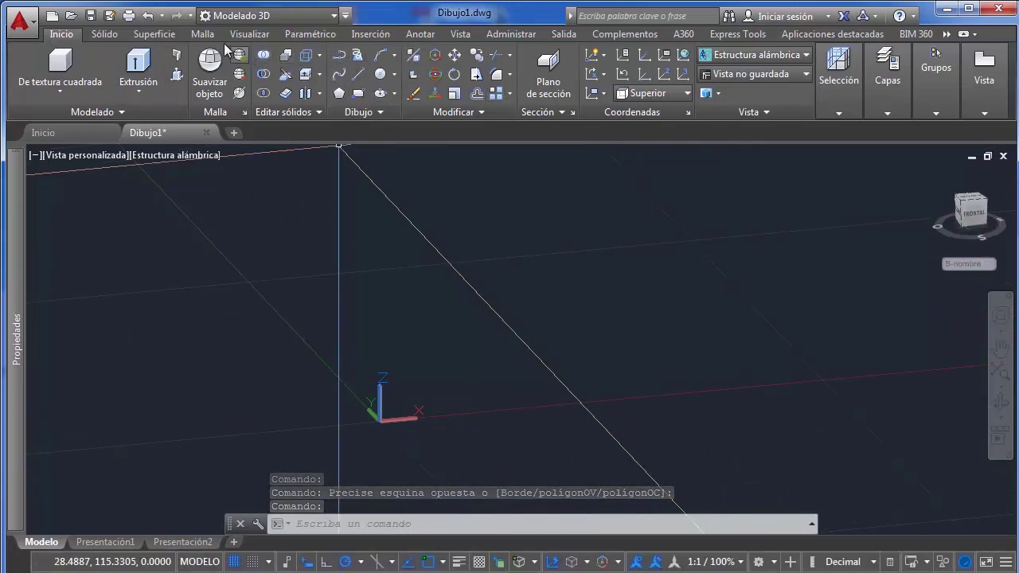
Start a control-vertex spline (VC de spline) from the surface curve tools and switch to the top view
{"action": "left_click", "coordinate": [154, 36]}
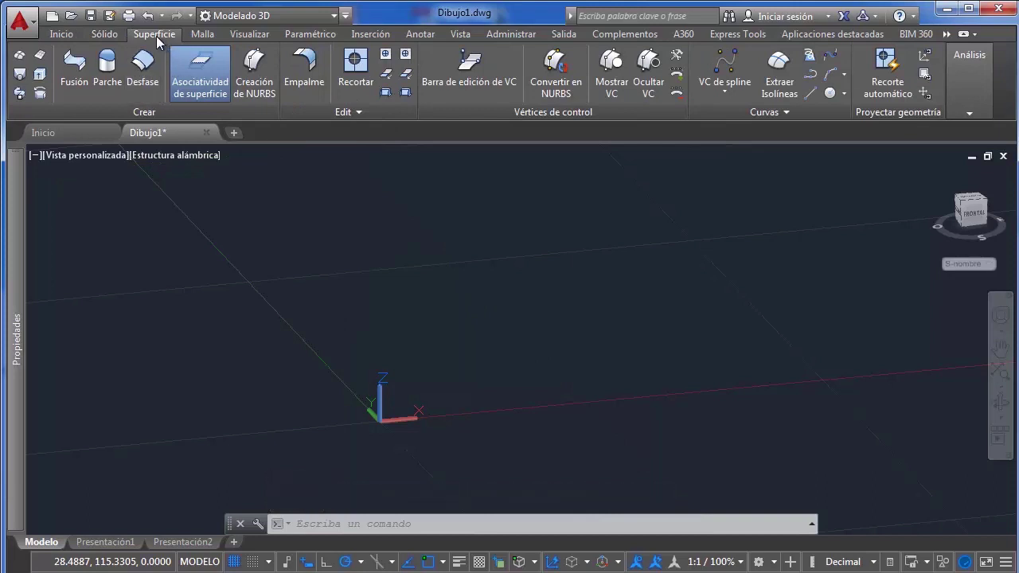
{"action": "left_click", "coordinate": [721, 94]}
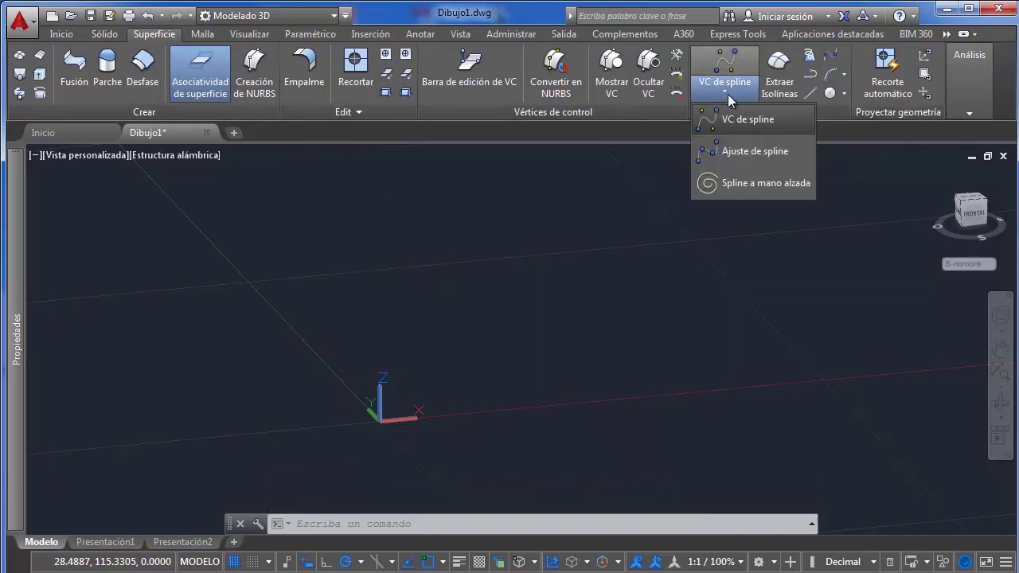
{"action": "left_click", "coordinate": [731, 95]}
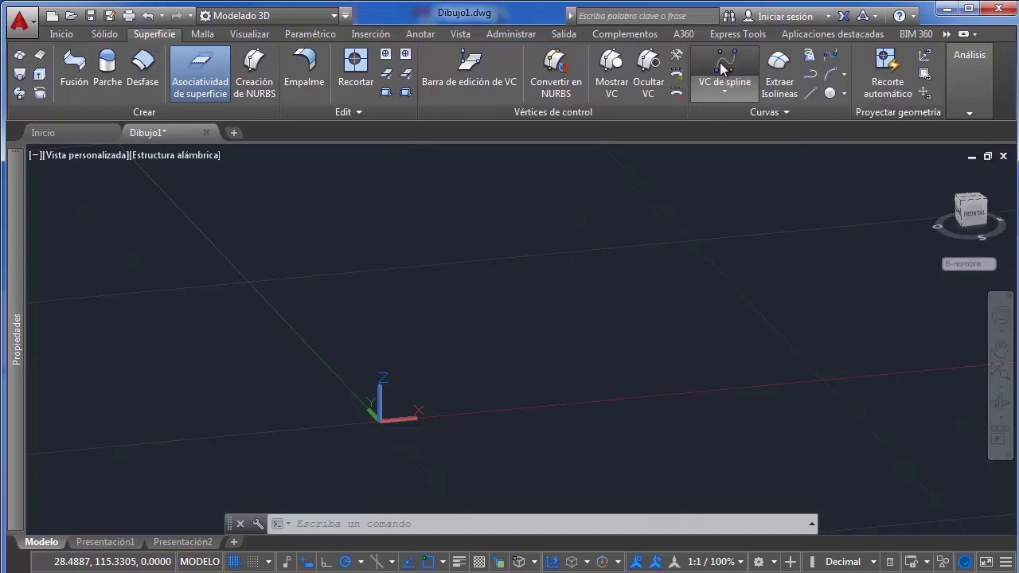
{"action": "left_click", "coordinate": [723, 69]}
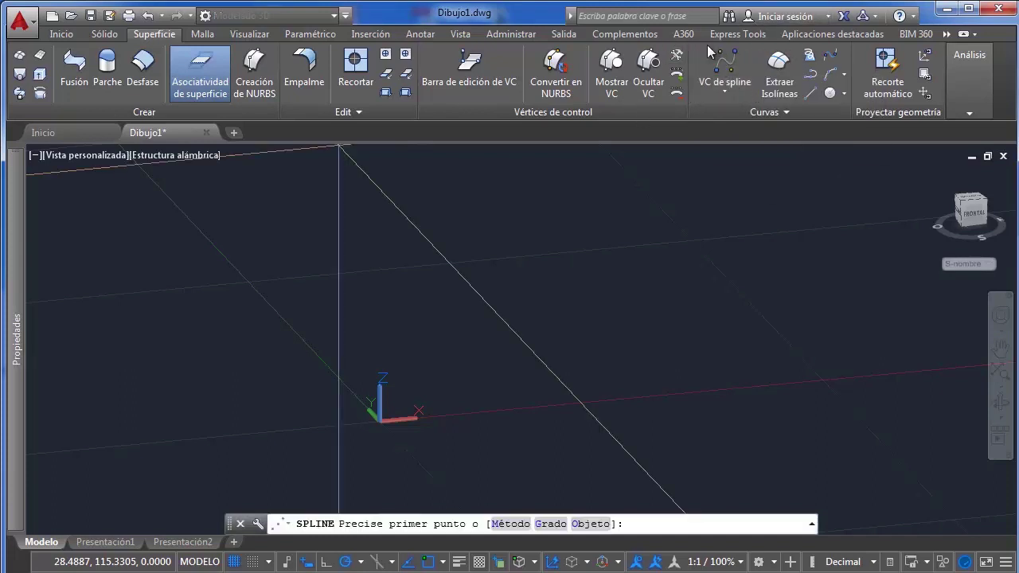
{"action": "left_click", "coordinate": [712, 90]}
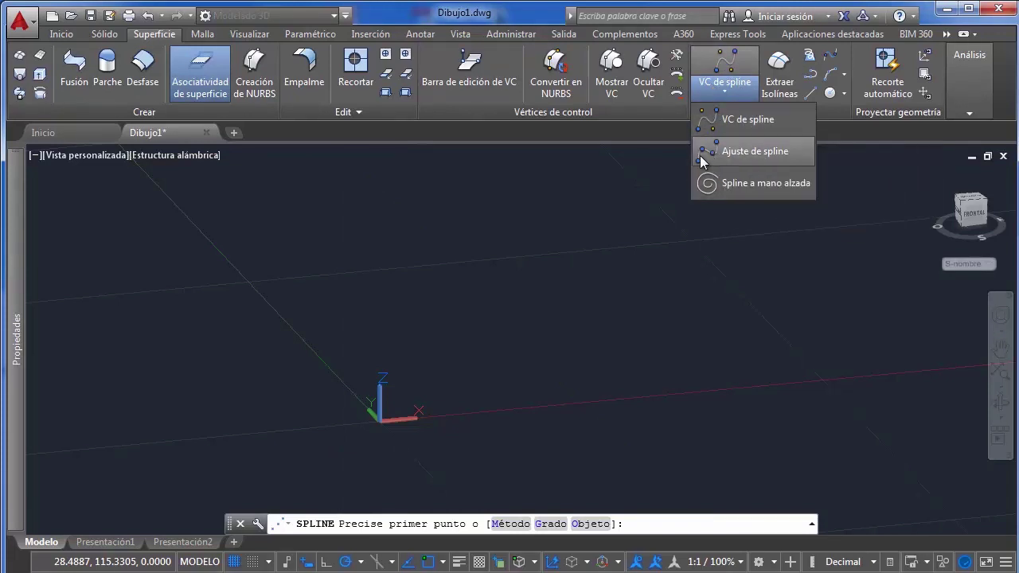
{"action": "left_click", "coordinate": [725, 84]}
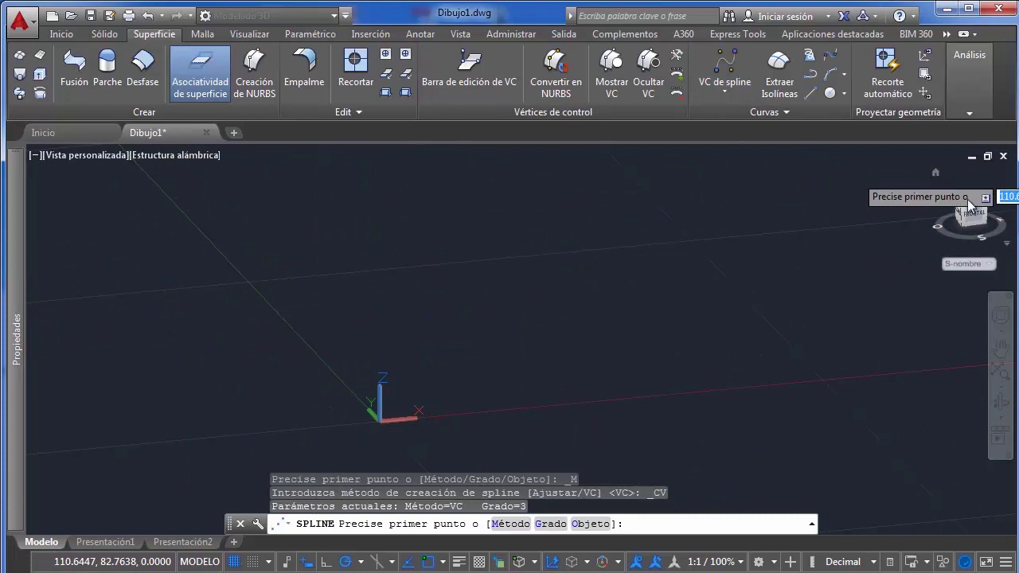
{"action": "left_click", "coordinate": [970, 205]}
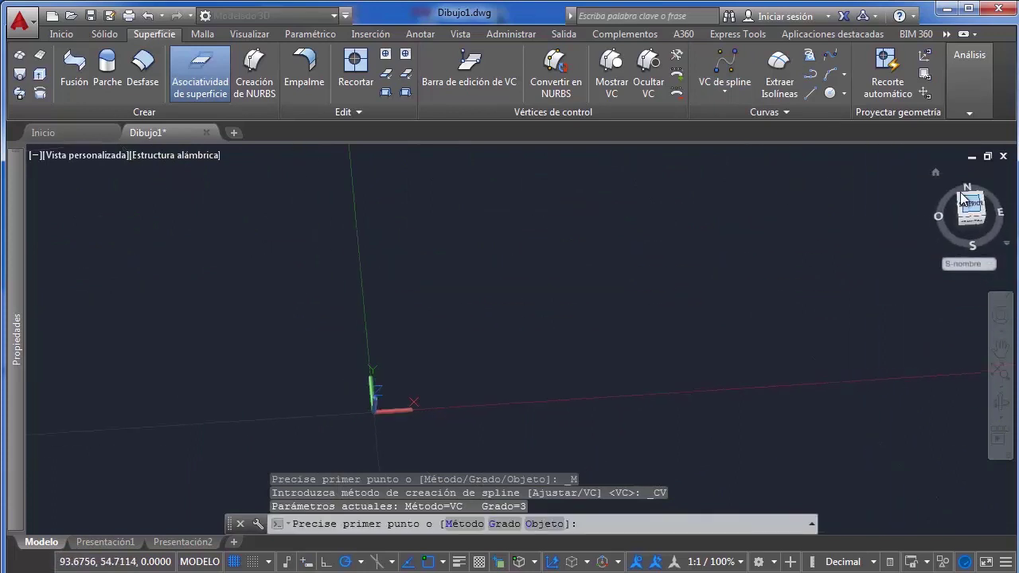
{"action": "middle_click_drag", "start_coordinate": [356, 328], "coordinate": [300, 337]}
Draw an open spline through seven control vertices, starting near the origin and looping clockwise around to its far side
{"action": "left_click", "coordinate": [331, 324]}
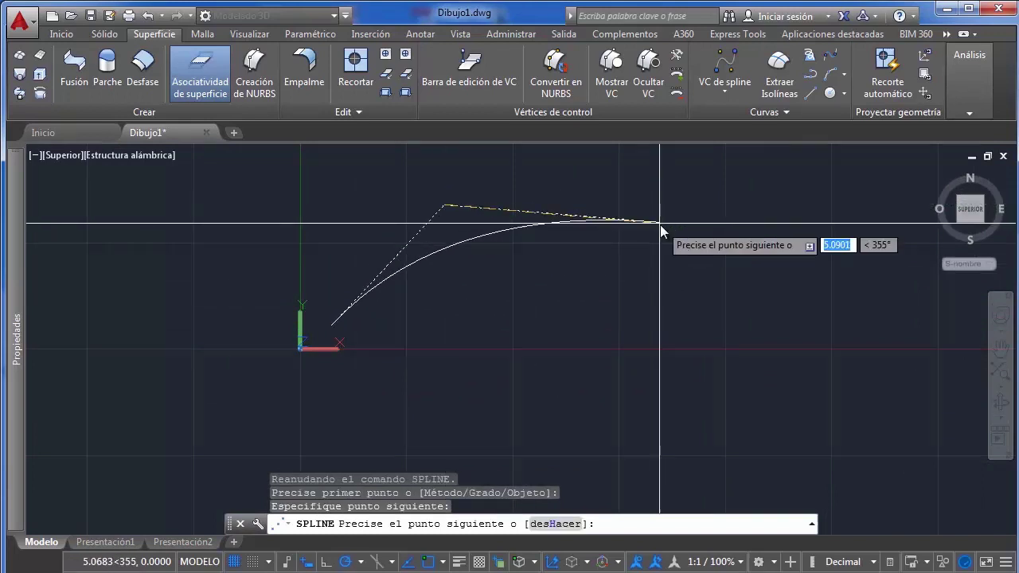
{"action": "left_click", "coordinate": [445, 206]}
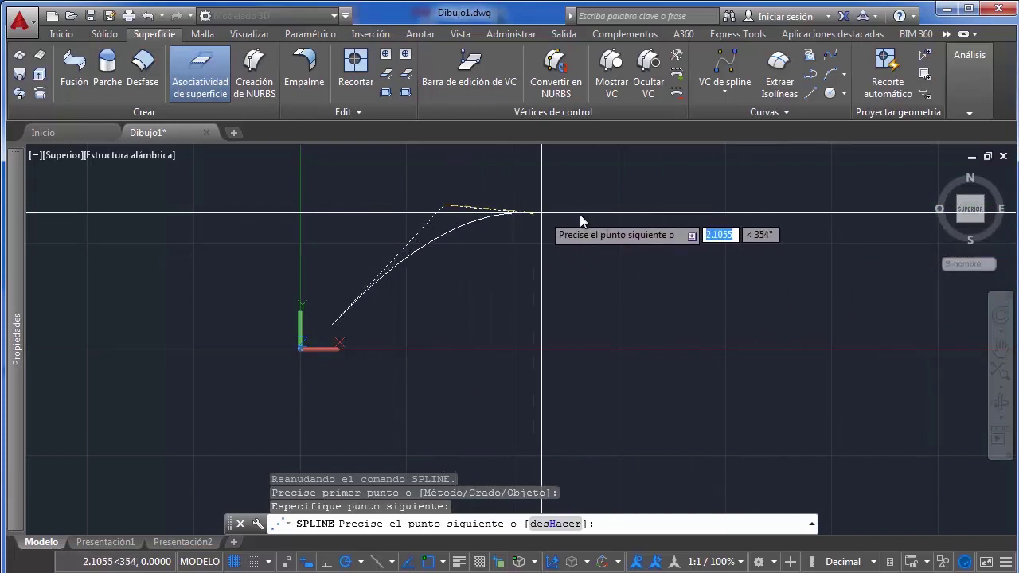
{"action": "left_click", "coordinate": [697, 244]}
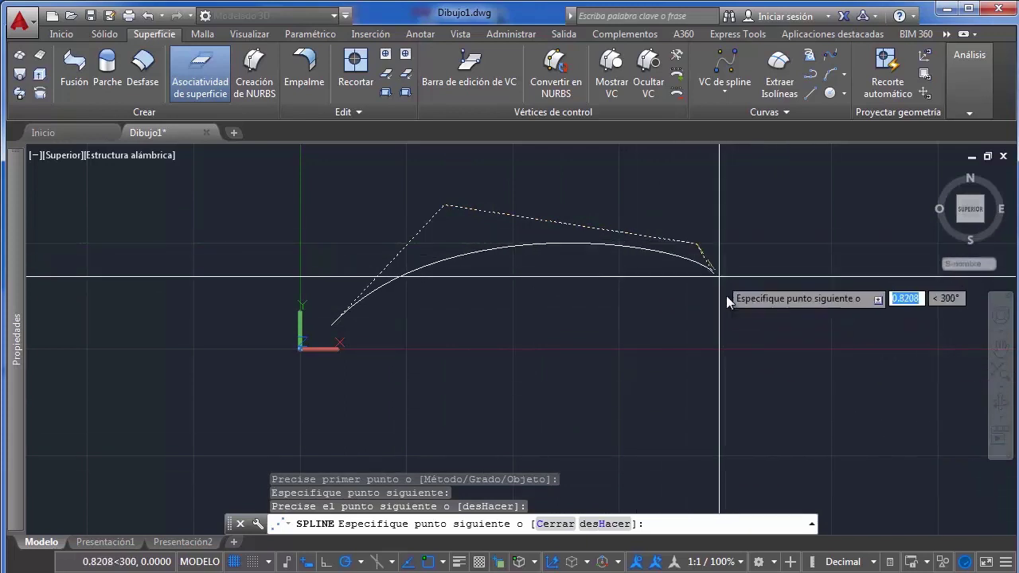
{"action": "mouse_move", "coordinate": [719, 273]}
{"action": "middle_mouse_down"}
{"action": "mouse_move", "coordinate": [690, 291]}
{"action": "mouse_move", "coordinate": [518, 293]}
{"action": "mouse_move", "coordinate": [597, 334]}
{"action": "middle_mouse_up"}
{"action": "scroll", "coordinate": [596, 335], "scroll_direction": "down", "scroll_amount": 2}
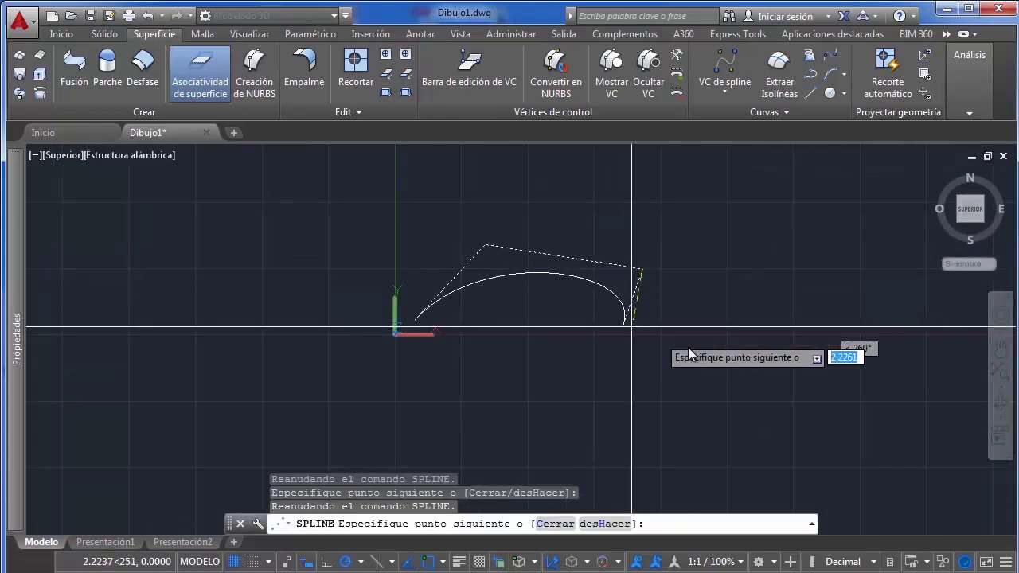
{"action": "middle_click_drag", "start_coordinate": [749, 455], "coordinate": [821, 313]}
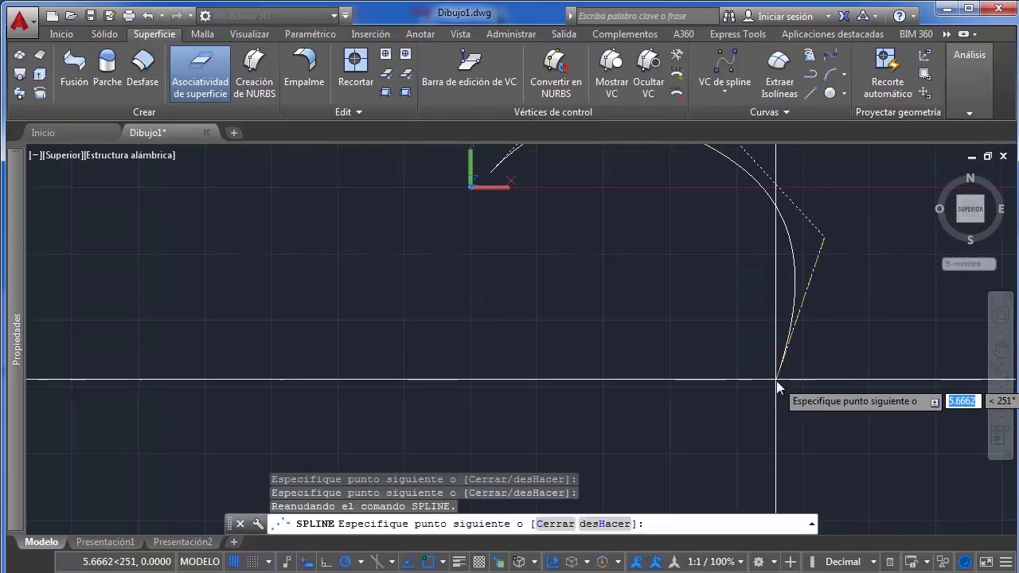
{"action": "left_click", "coordinate": [777, 378]}
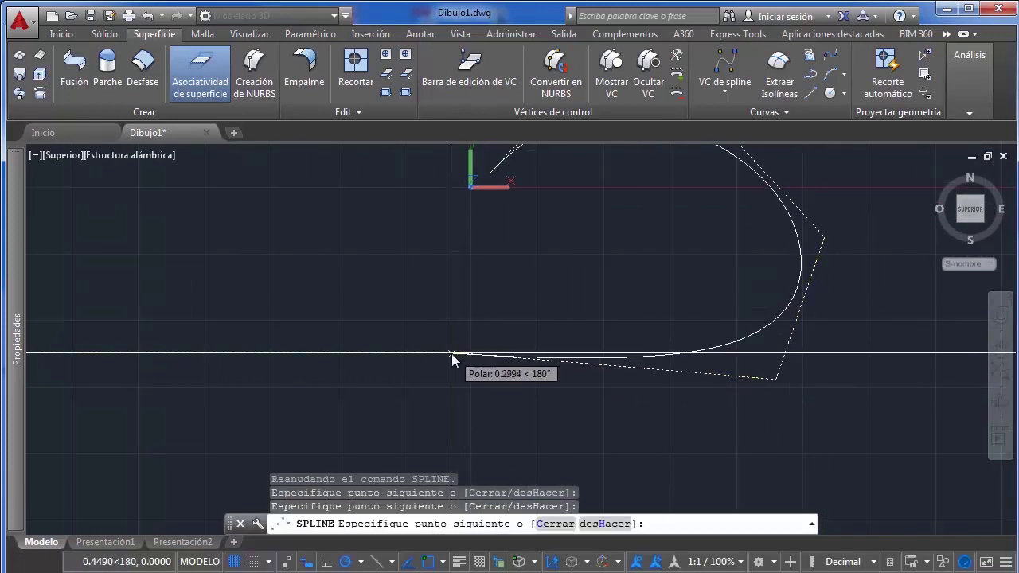
{"action": "middle_click_drag", "start_coordinate": [452, 354], "coordinate": [467, 402]}
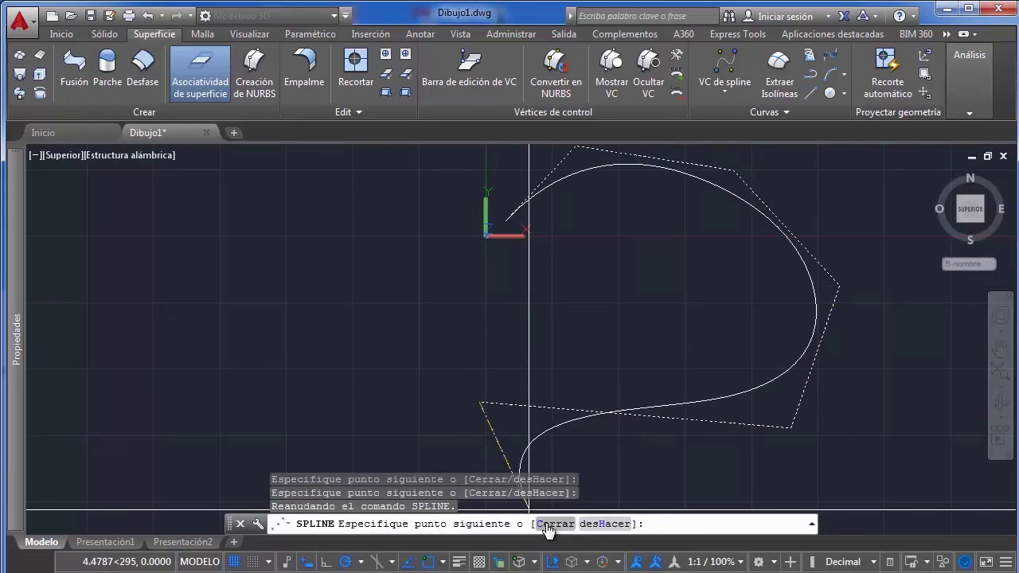
{"action": "left_click", "coordinate": [391, 297]}
{"action": "key", "text": "Return"}
Select the spline and stretch its second, third and fourth control vertices outward to widen the curve
{"action": "left_click", "coordinate": [780, 182]}
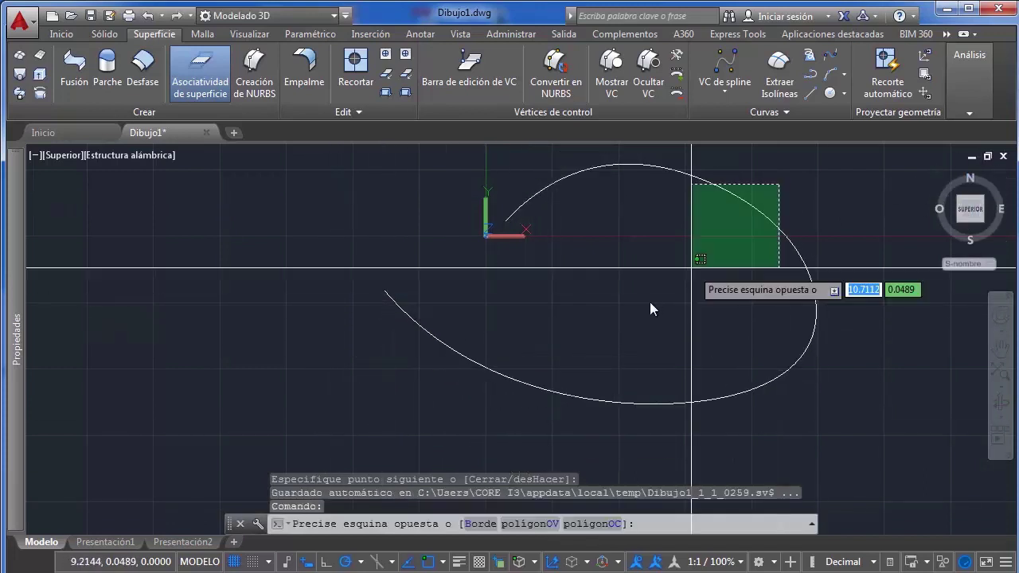
{"action": "left_click", "coordinate": [653, 280]}
{"action": "middle_click_drag", "start_coordinate": [653, 279], "coordinate": [603, 309]}
{"action": "scroll", "coordinate": [606, 298], "scroll_direction": "down", "scroll_amount": 4}
{"action": "scroll", "coordinate": [586, 233], "scroll_direction": "up", "scroll_amount": 3}
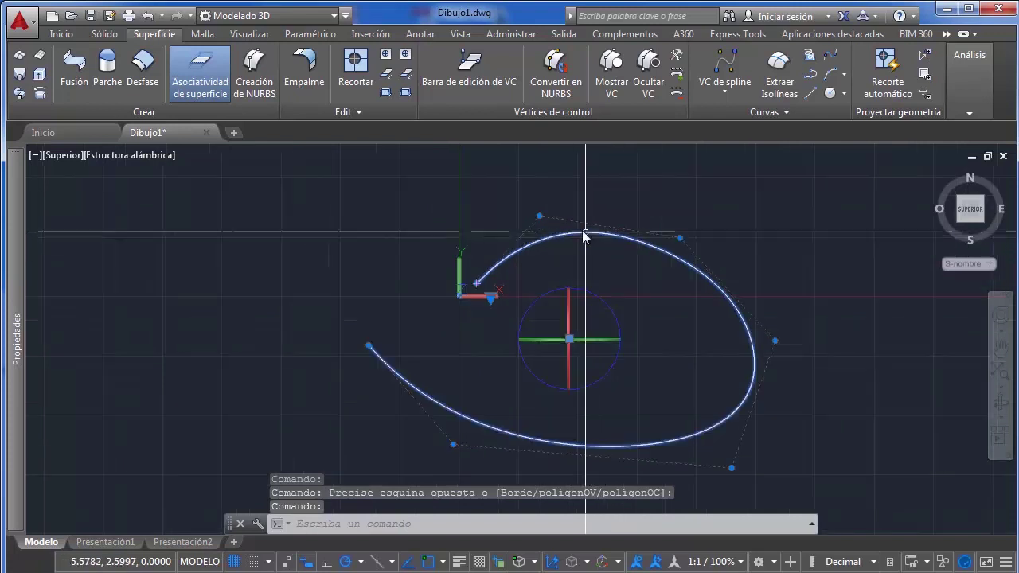
{"action": "left_click", "coordinate": [539, 215]}
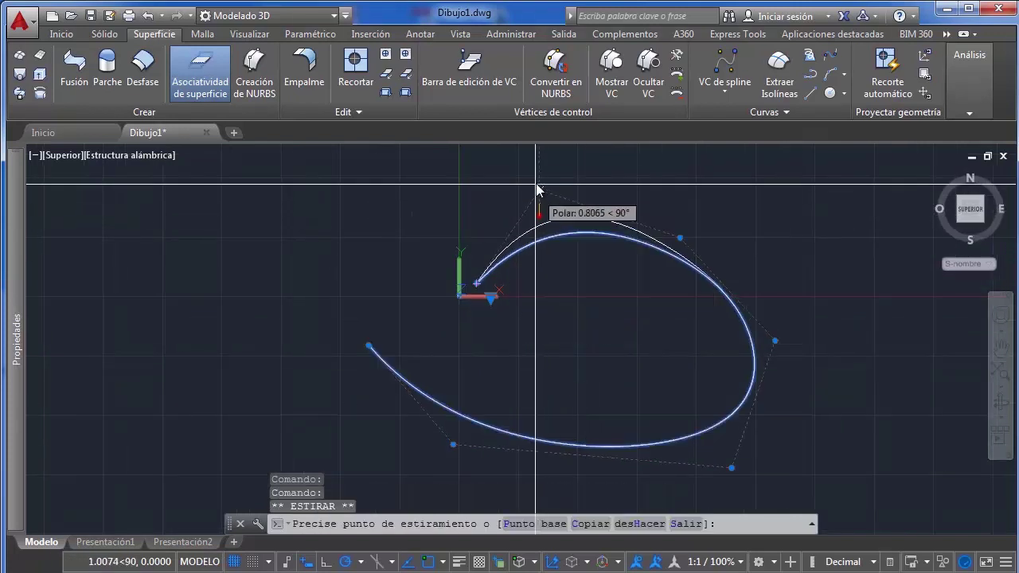
{"action": "left_click", "coordinate": [771, 208]}
{"action": "left_click", "coordinate": [775, 341]}
{"action": "left_click", "coordinate": [852, 360]}
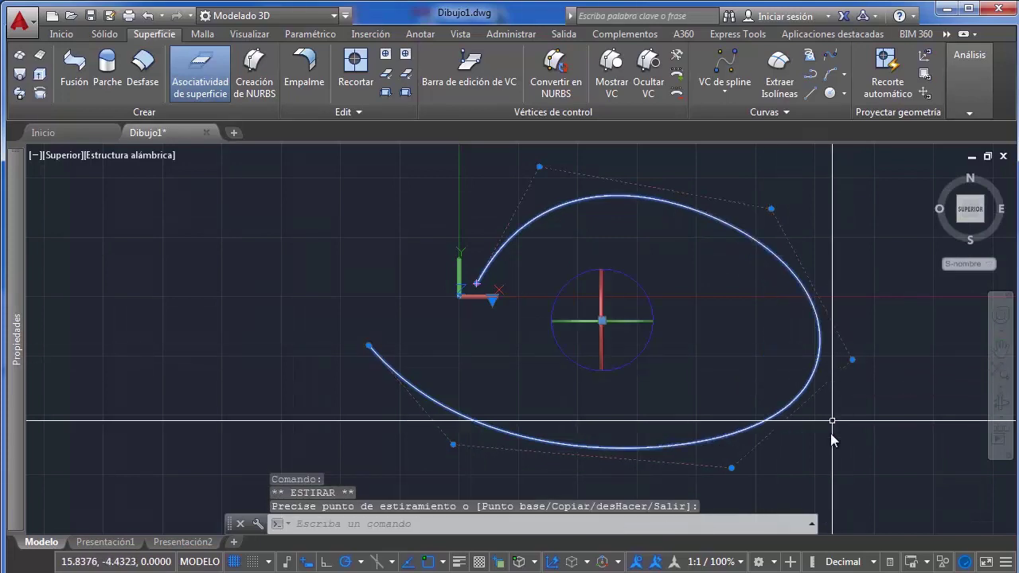
Stretch the spline's last three control vertices to reshape its lower end, and switch the gizmo to Desplazar
{"action": "middle_click_drag", "start_coordinate": [789, 450], "coordinate": [784, 400]}
{"action": "left_click", "coordinate": [727, 417]}
{"action": "left_click", "coordinate": [752, 469]}
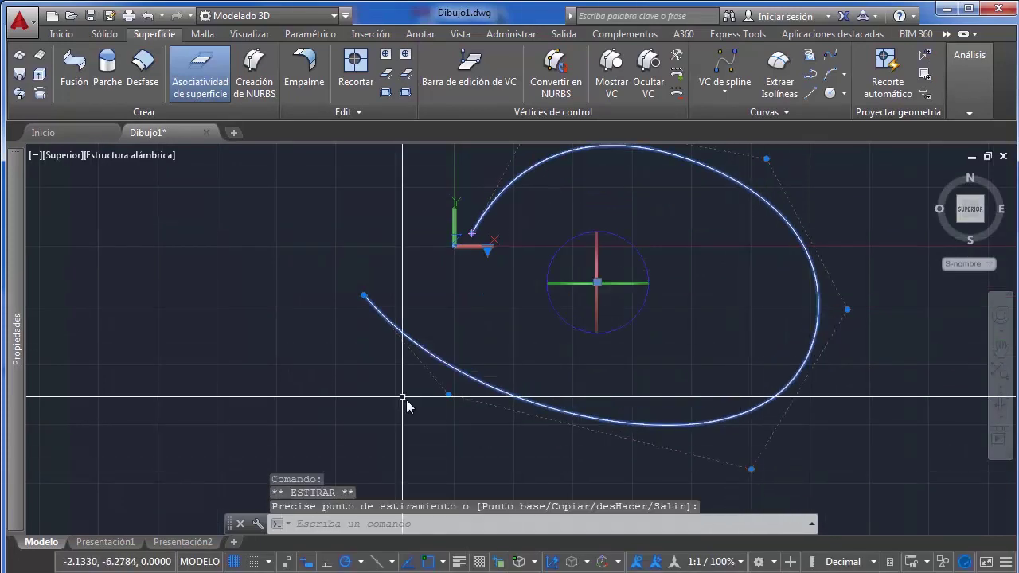
{"action": "left_click", "coordinate": [601, 319]}
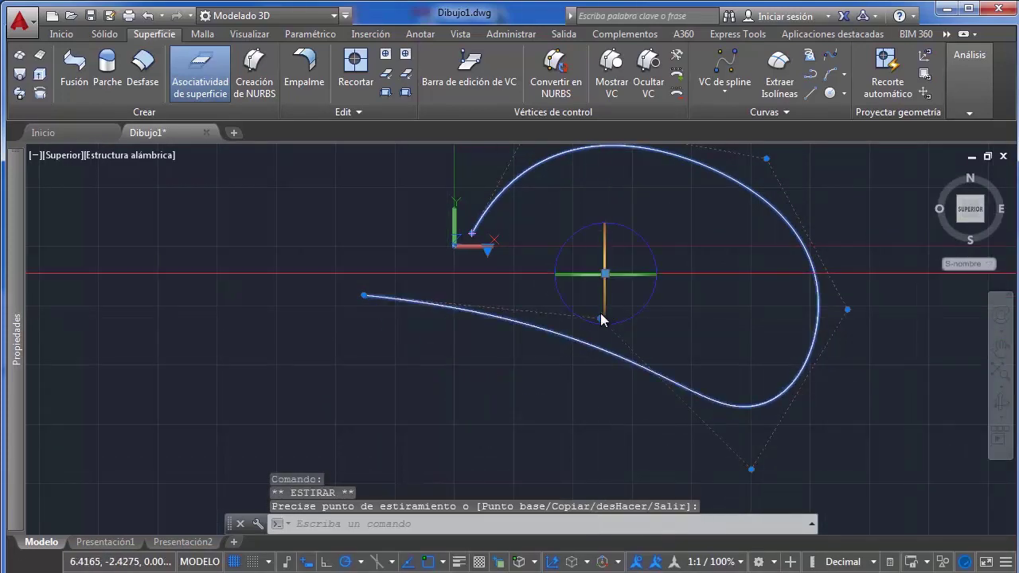
{"action": "left_click", "coordinate": [600, 319]}
{"action": "left_click", "coordinate": [510, 404]}
{"action": "right_click", "coordinate": [606, 289]}
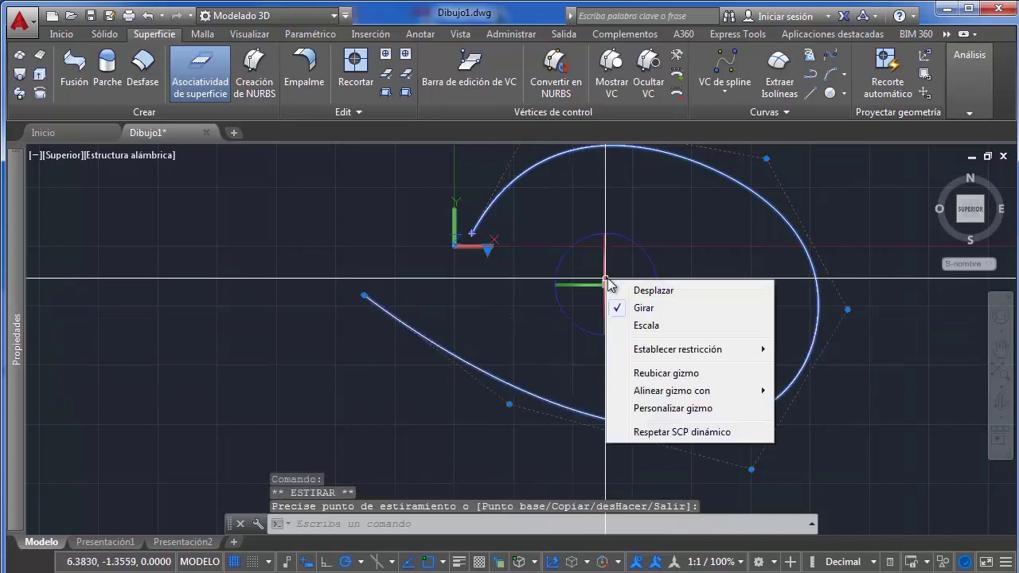
{"action": "left_click", "coordinate": [637, 292]}
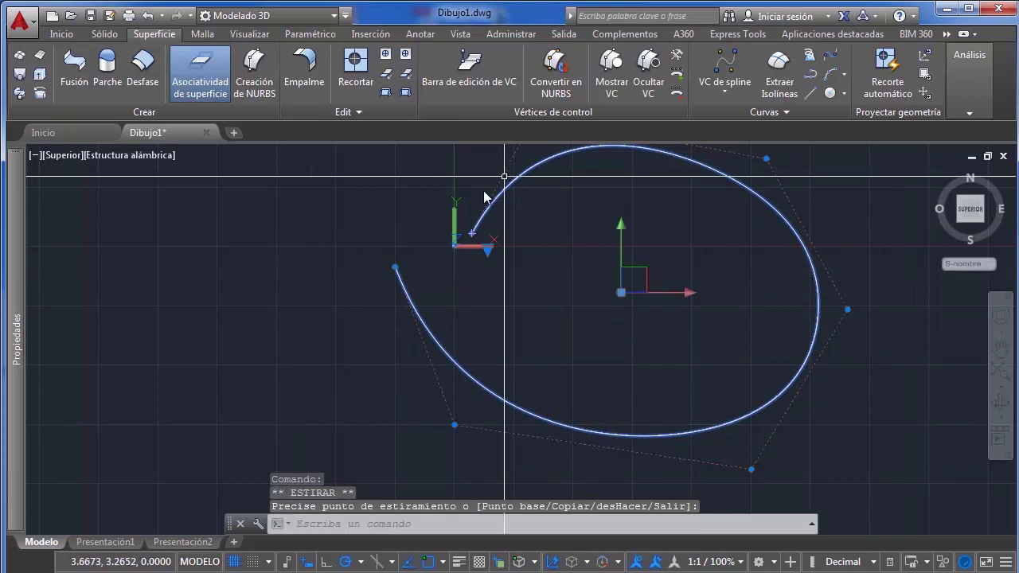
Draw an open fit-point spline (Ajuste de spline) beside the first curve, winding in an S shape and curling back inward through eleven points
{"action": "middle_click_drag", "start_coordinate": [475, 248], "coordinate": [331, 324]}
{"action": "scroll", "coordinate": [331, 324], "scroll_direction": "down", "scroll_amount": 4}
{"action": "left_click", "coordinate": [721, 94]}
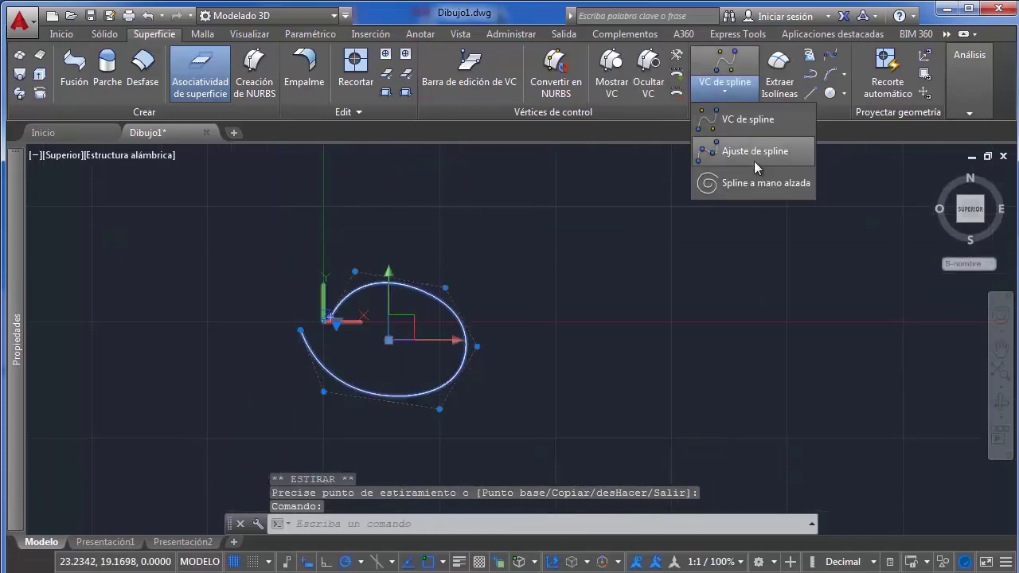
{"action": "left_click", "coordinate": [723, 156]}
{"action": "middle_click_drag", "start_coordinate": [497, 318], "coordinate": [417, 319]}
{"action": "left_click", "coordinate": [362, 237]}
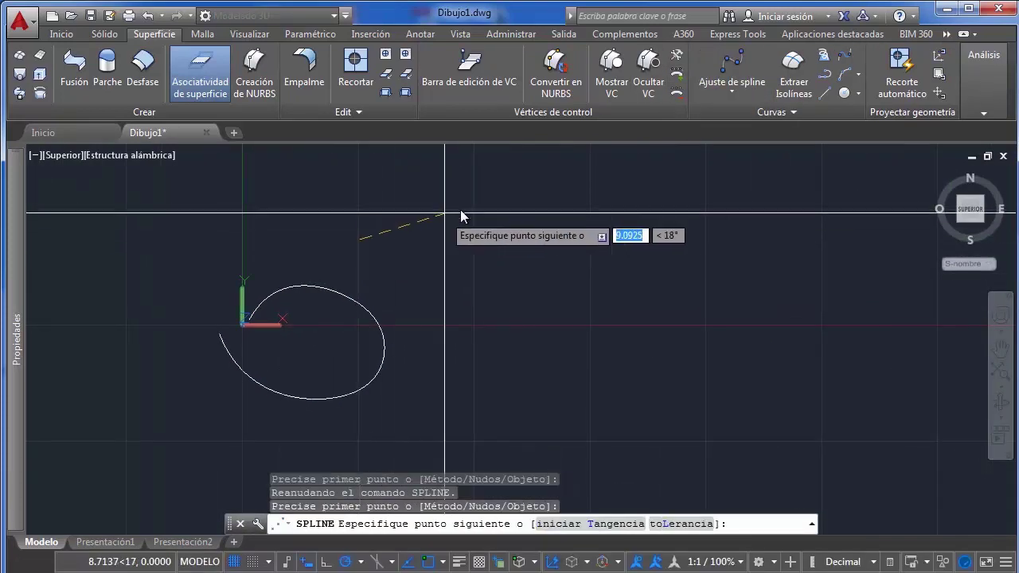
{"action": "left_click", "coordinate": [446, 205]}
{"action": "left_click", "coordinate": [555, 268]}
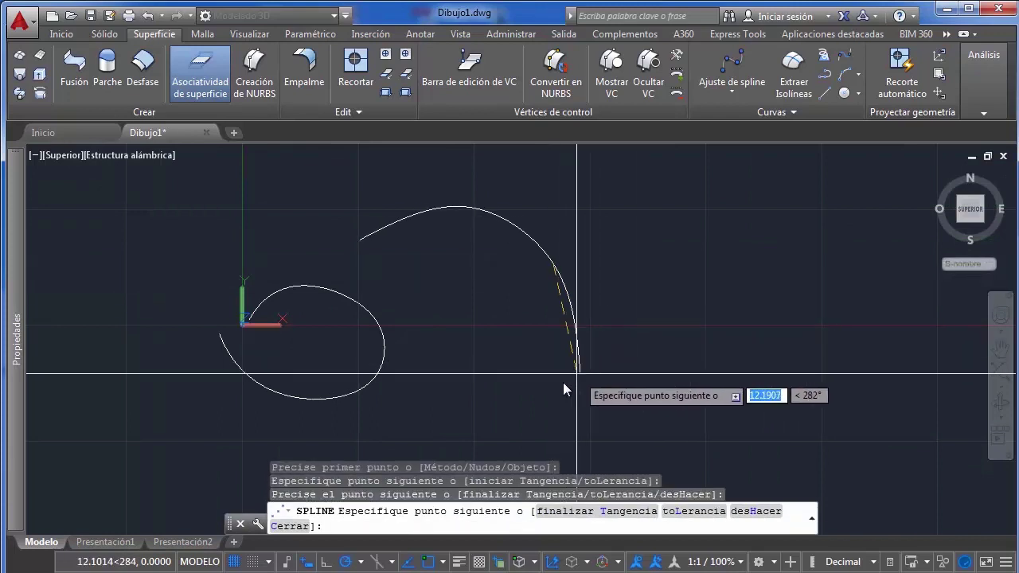
{"action": "left_click", "coordinate": [540, 402]}
{"action": "left_click", "coordinate": [650, 437]}
{"action": "left_click", "coordinate": [800, 350]}
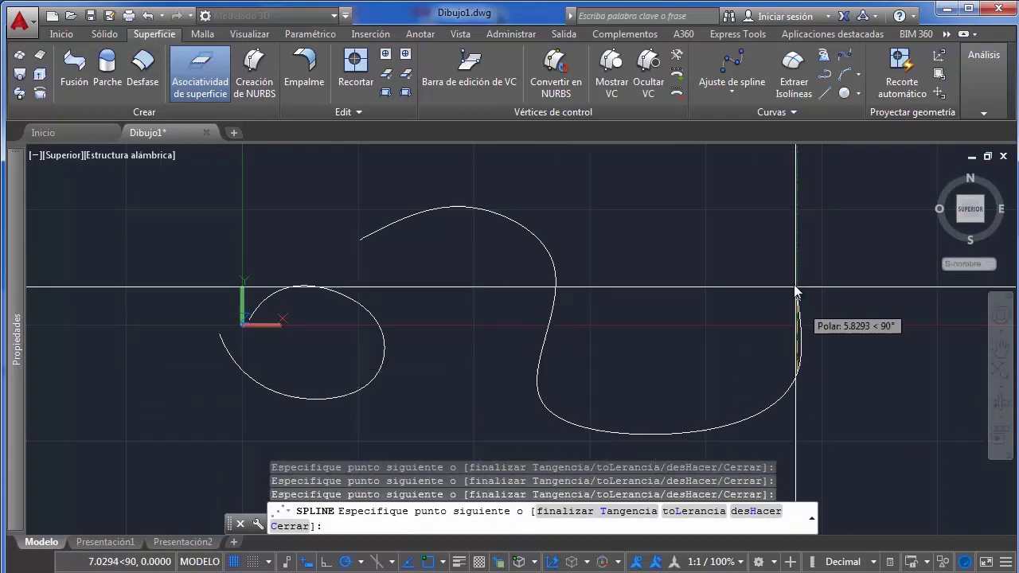
{"action": "left_click", "coordinate": [619, 177]}
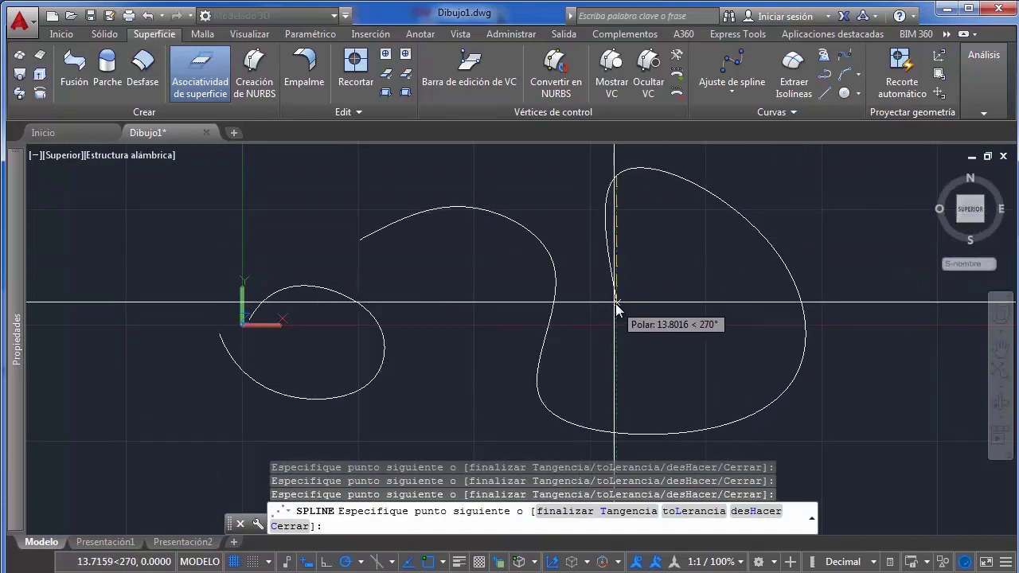
{"action": "left_click", "coordinate": [665, 369]}
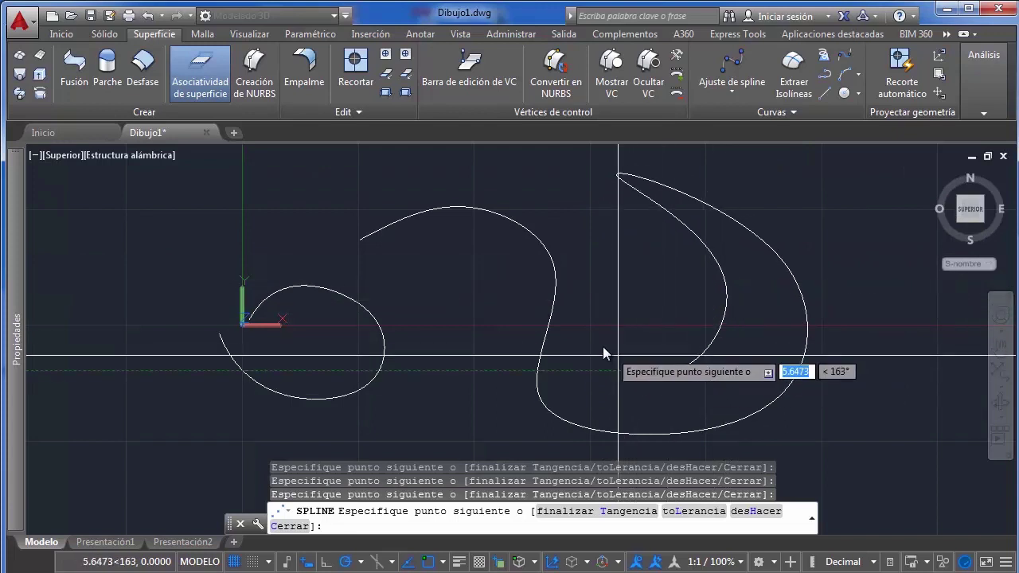
{"action": "key", "text": "Return"}
Select the fit-point spline and the control-vertex spline, separately and together, to compare their grips
{"action": "left_click", "coordinate": [659, 289]}
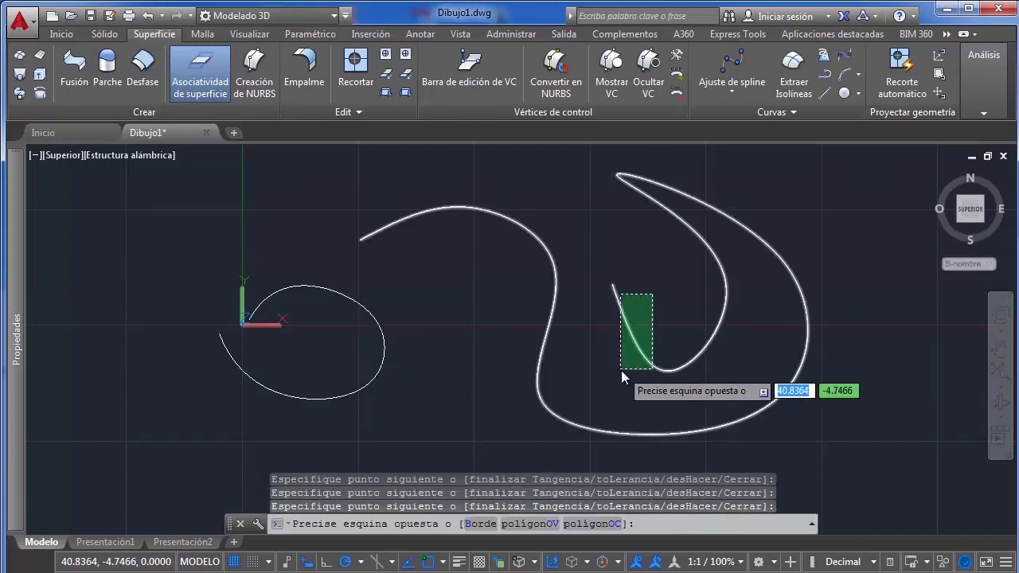
{"action": "left_click", "coordinate": [627, 324]}
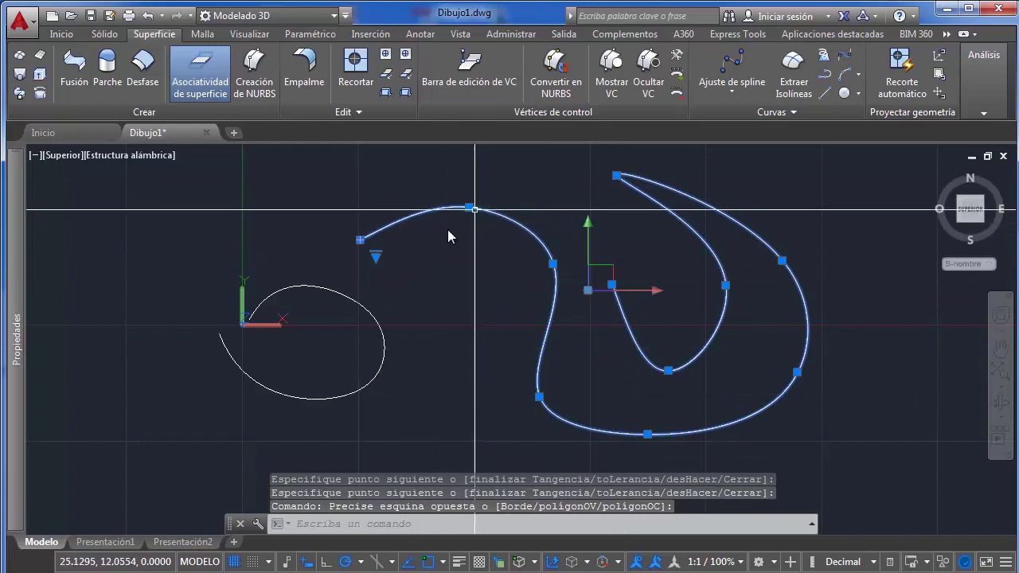
{"action": "left_click", "coordinate": [413, 306]}
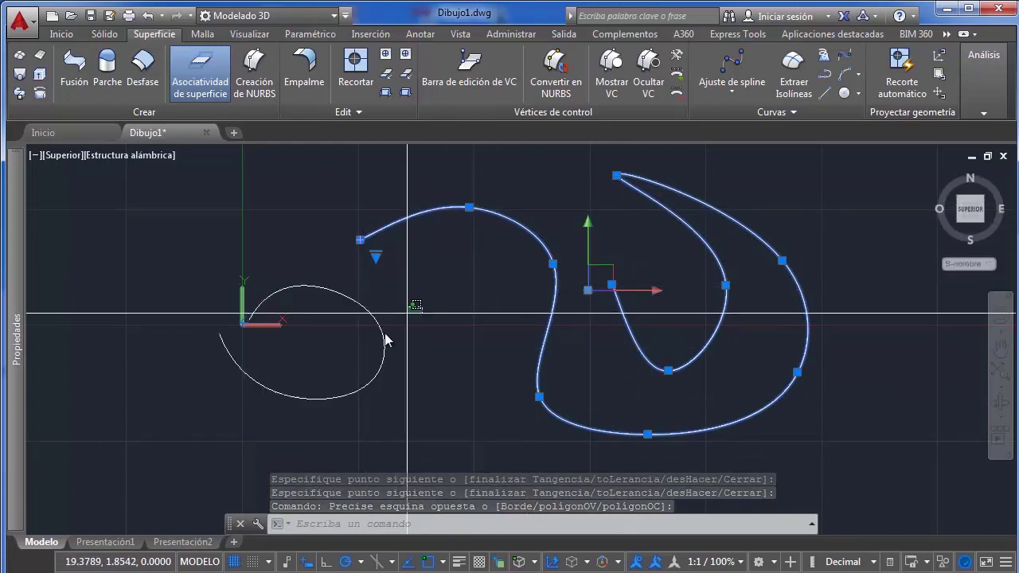
{"action": "left_click", "coordinate": [358, 363]}
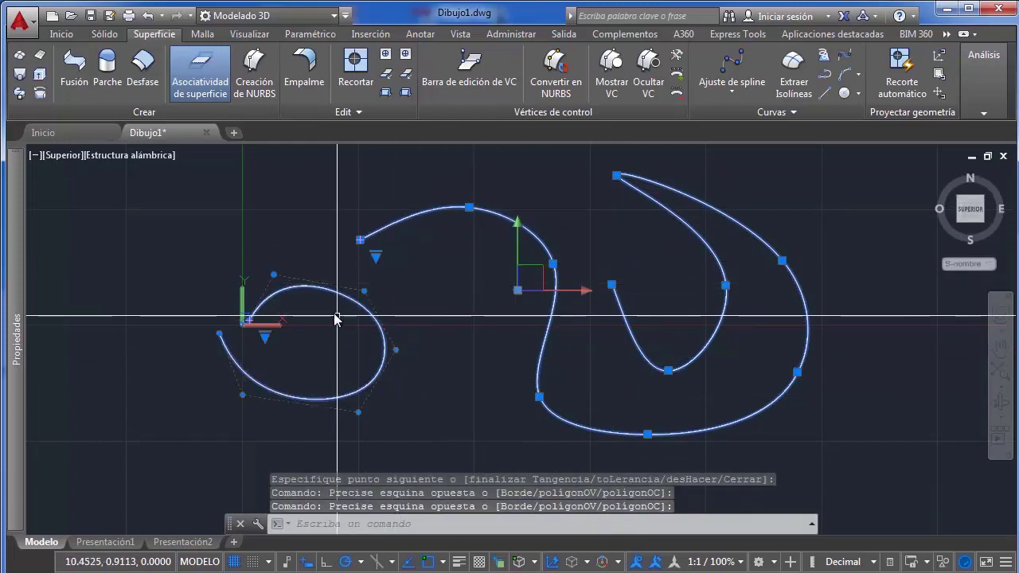
{"action": "key", "text": "Escape"}
{"action": "left_click", "coordinate": [371, 292]}
{"action": "left_click", "coordinate": [353, 350]}
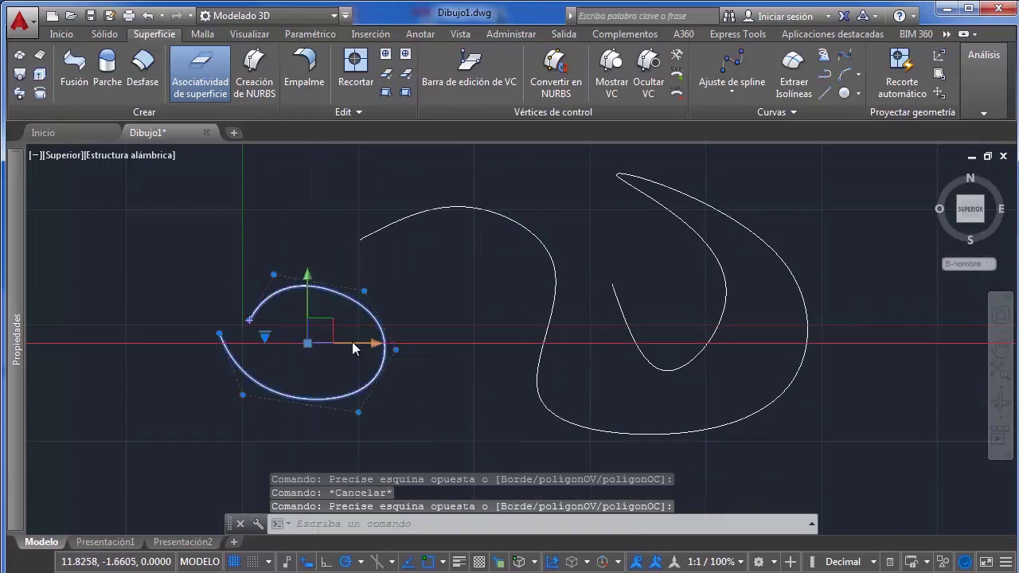
{"action": "left_click", "coordinate": [352, 344]}
{"action": "left_click", "coordinate": [358, 346]}
{"action": "key", "text": "Escape"}
{"action": "left_click", "coordinate": [414, 290]}
{"action": "left_click", "coordinate": [383, 341]}
{"action": "middle_click_drag", "start_coordinate": [396, 322], "coordinate": [397, 313]}
{"action": "scroll", "coordinate": [578, 217], "scroll_direction": "up", "scroll_amount": 3}
{"action": "scroll", "coordinate": [542, 275], "scroll_direction": "down", "scroll_amount": 4}
{"action": "left_click", "coordinate": [561, 265]}
{"action": "left_click", "coordinate": [506, 309]}
{"action": "middle_click_drag", "start_coordinate": [516, 268], "coordinate": [514, 287]}
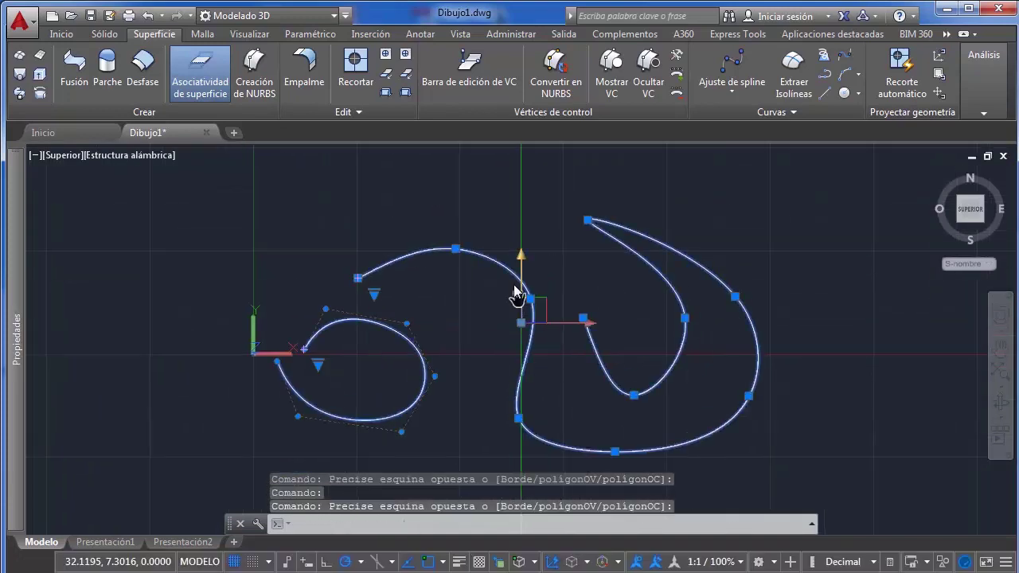
{"action": "middle_click_drag", "start_coordinate": [437, 328], "coordinate": [489, 292]}
{"action": "scroll", "coordinate": [512, 308], "scroll_direction": "up", "scroll_amount": 2}
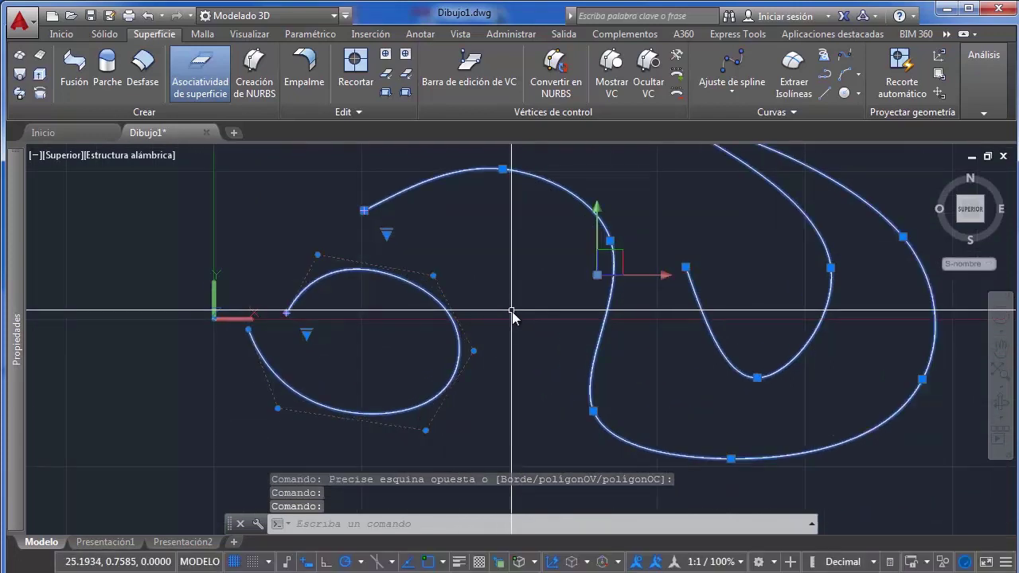
{"action": "key", "text": "Escape"}
Switch the smaller spline near the origin to fit-point display (Ajustar) and stretch its first two fit points
{"action": "left_click", "coordinate": [503, 282]}
{"action": "left_click", "coordinate": [390, 369]}
{"action": "mouse_move", "coordinate": [302, 329]}
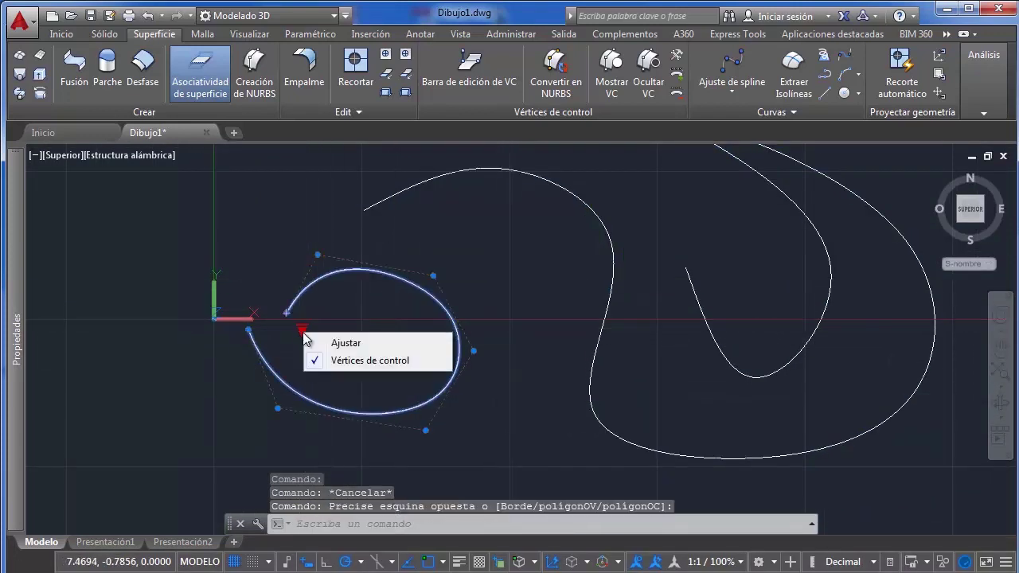
{"action": "left_click", "coordinate": [362, 343]}
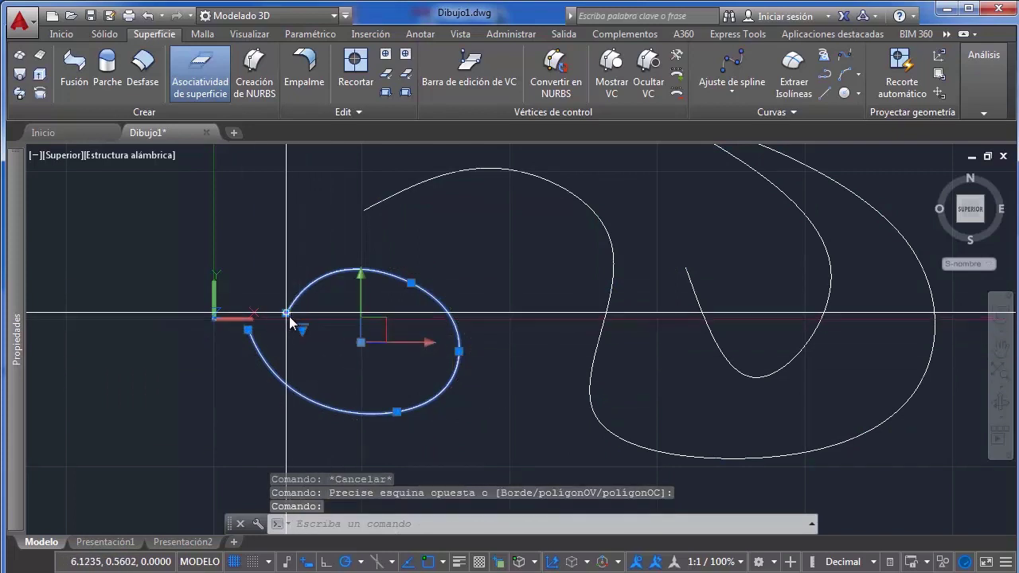
{"action": "left_click", "coordinate": [286, 313]}
{"action": "left_click", "coordinate": [459, 263]}
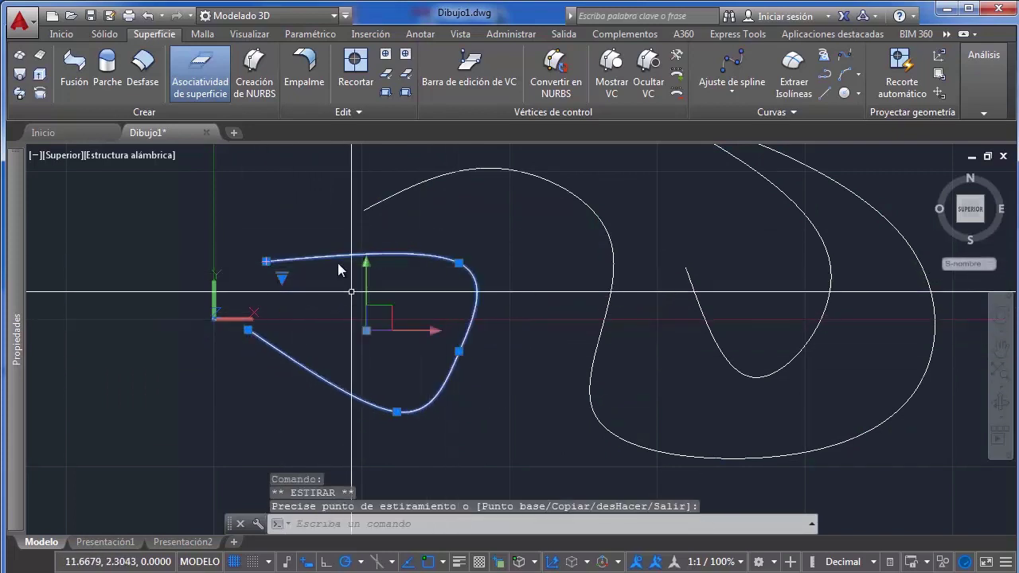
{"action": "left_click", "coordinate": [55, 35]}
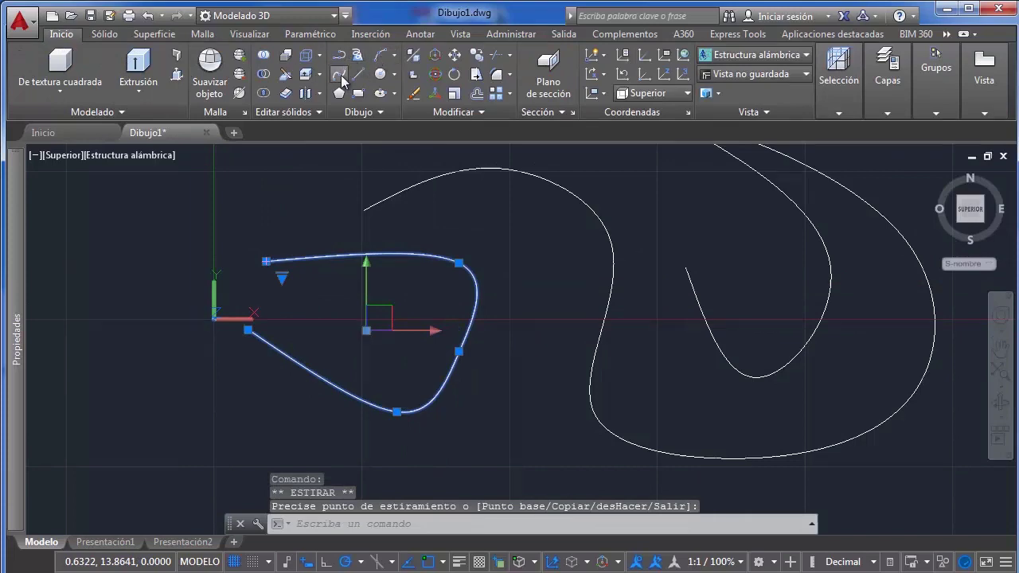
{"action": "left_click", "coordinate": [169, 34]}
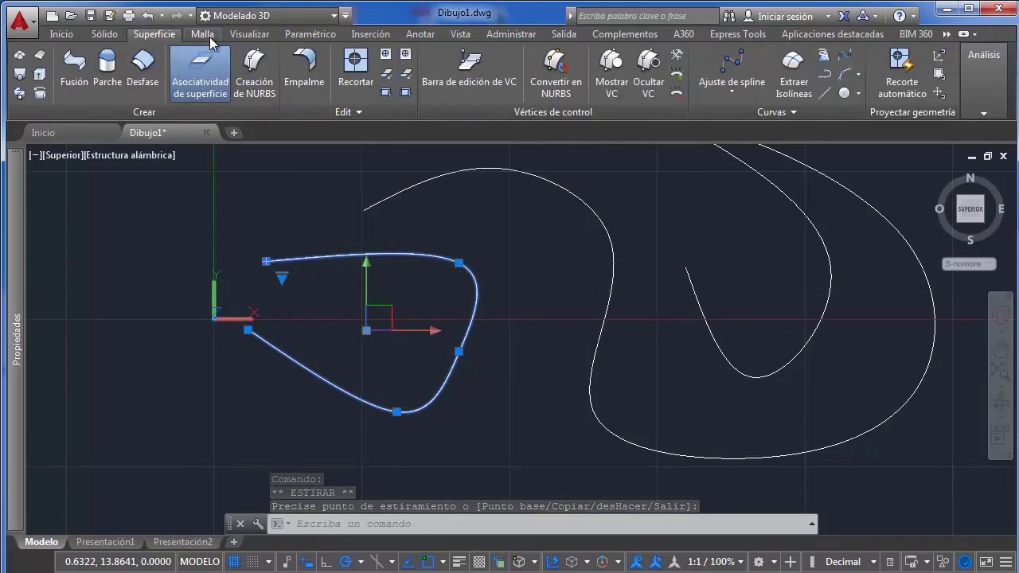
{"action": "left_click", "coordinate": [65, 36]}
{"action": "left_click", "coordinate": [108, 34]}
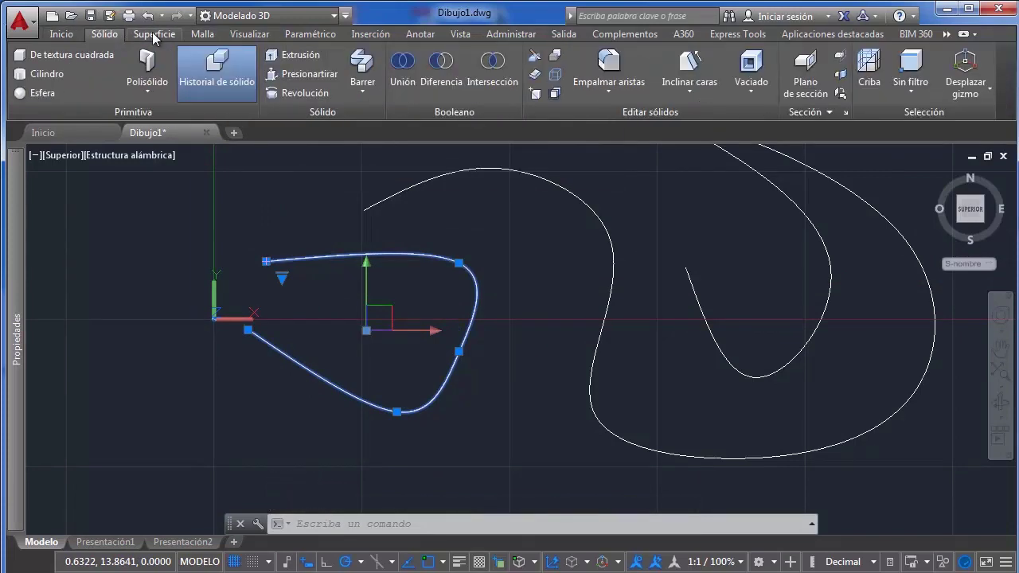
{"action": "left_click", "coordinate": [155, 35]}
{"action": "left_click", "coordinate": [717, 77]}
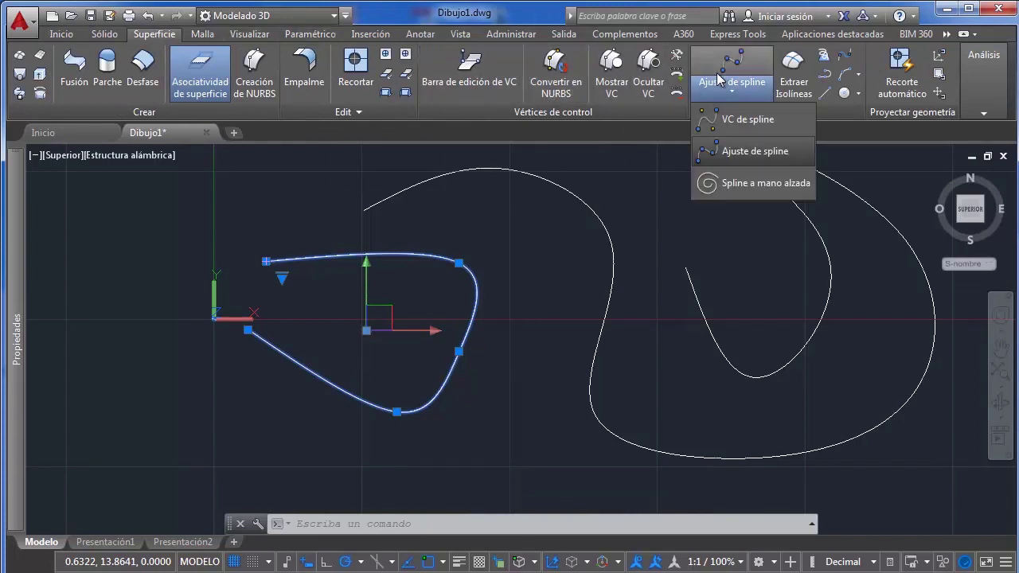
{"action": "left_click", "coordinate": [754, 150]}
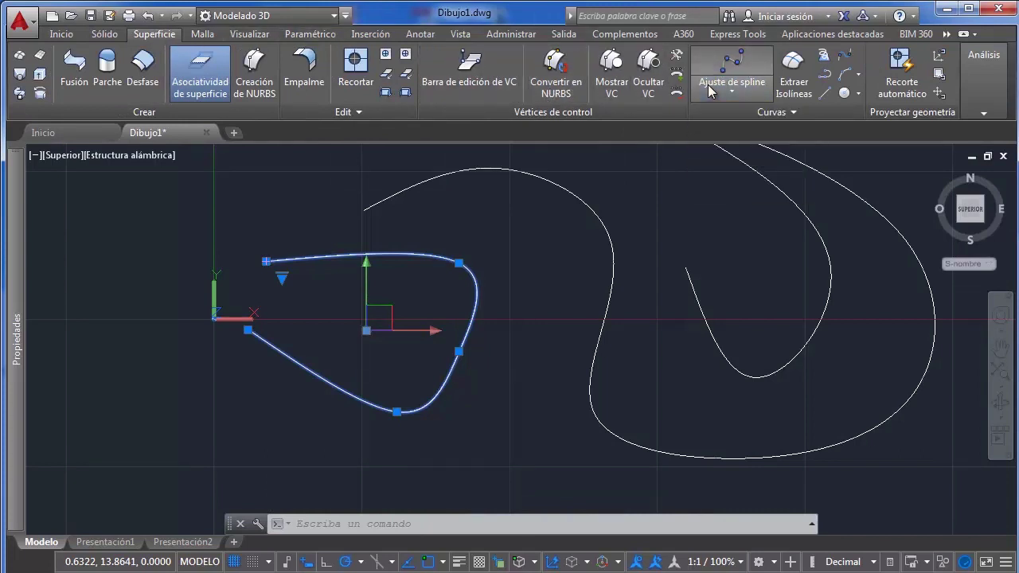
{"action": "key", "text": "Escape"}
Select the larger S-shaped spline and switch its grips from fit points to Vértices de control
{"action": "left_click", "coordinate": [464, 226]}
{"action": "left_click", "coordinate": [380, 226]}
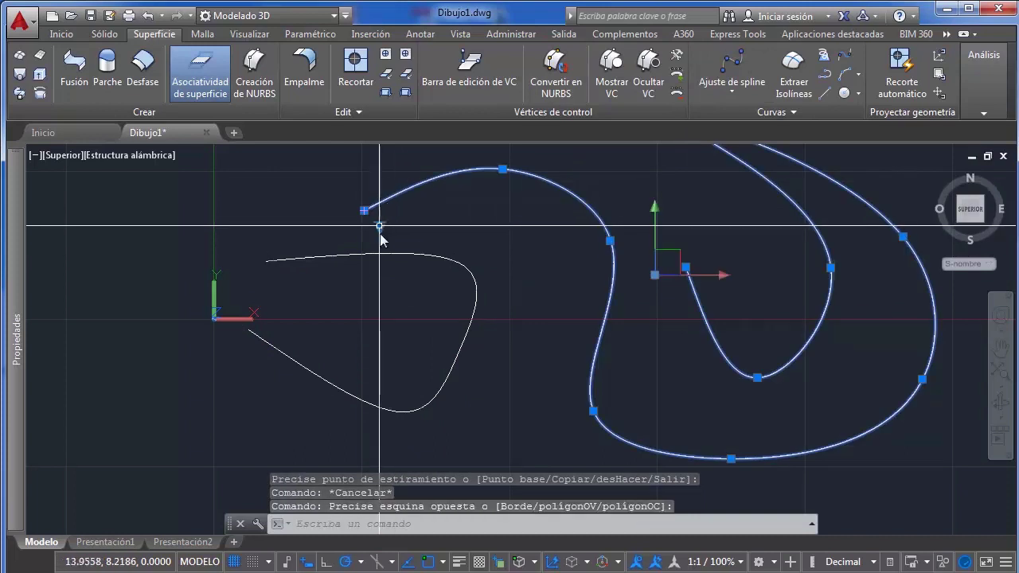
{"action": "left_click", "coordinate": [380, 228]}
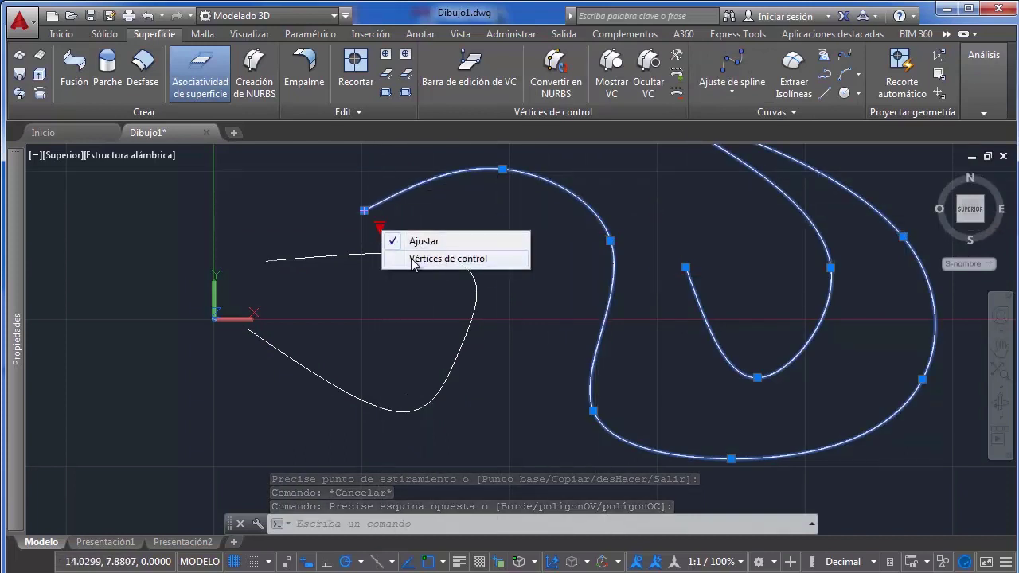
{"action": "left_click", "coordinate": [448, 259]}
{"action": "scroll", "coordinate": [470, 296], "scroll_direction": "down", "scroll_amount": 3}
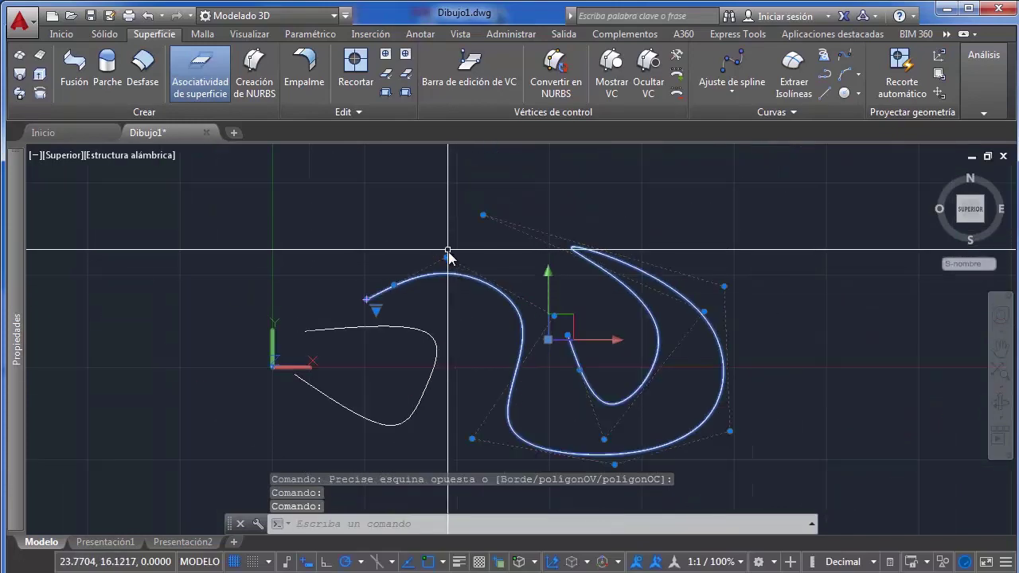
{"action": "left_click", "coordinate": [449, 255]}
{"action": "key", "text": "Escape"}
In a 3D view, raise the larger spline's far outer control vertex about 12 units along Z and lower its near outer one
{"action": "middle_click_drag", "start_coordinate": [432, 200], "coordinate": [633, 257], "text": "shift"}
{"action": "middle_click_drag", "start_coordinate": [617, 363], "coordinate": [612, 296]}
{"action": "left_click_drag", "start_coordinate": [612, 295], "coordinate": [603, 327]}
{"action": "middle_click_drag", "start_coordinate": [604, 328], "coordinate": [660, 278], "text": "shift"}
{"action": "left_click", "coordinate": [661, 278]}
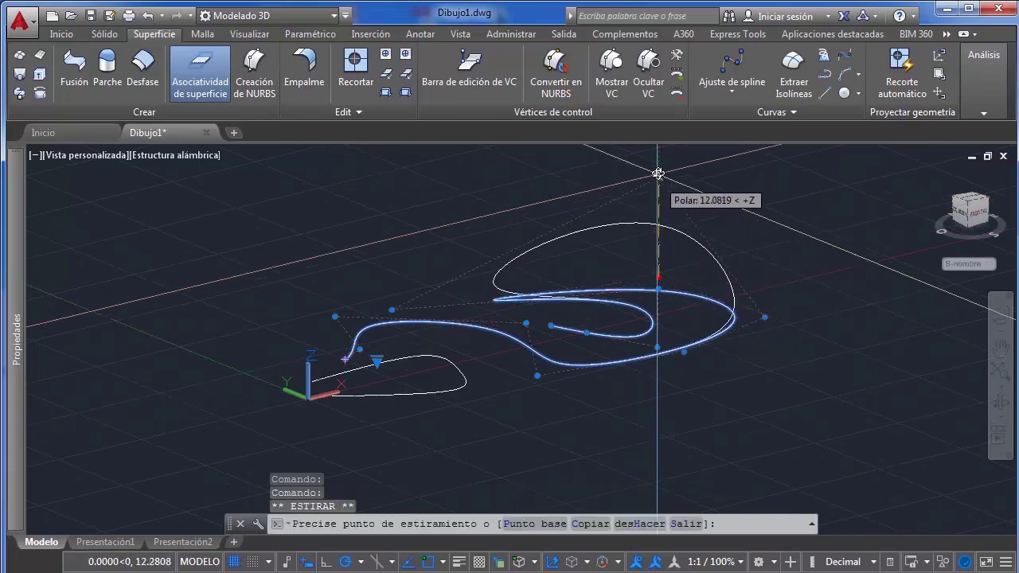
{"action": "left_click", "coordinate": [658, 172]}
{"action": "left_click", "coordinate": [764, 316]}
{"action": "left_click", "coordinate": [752, 394]}
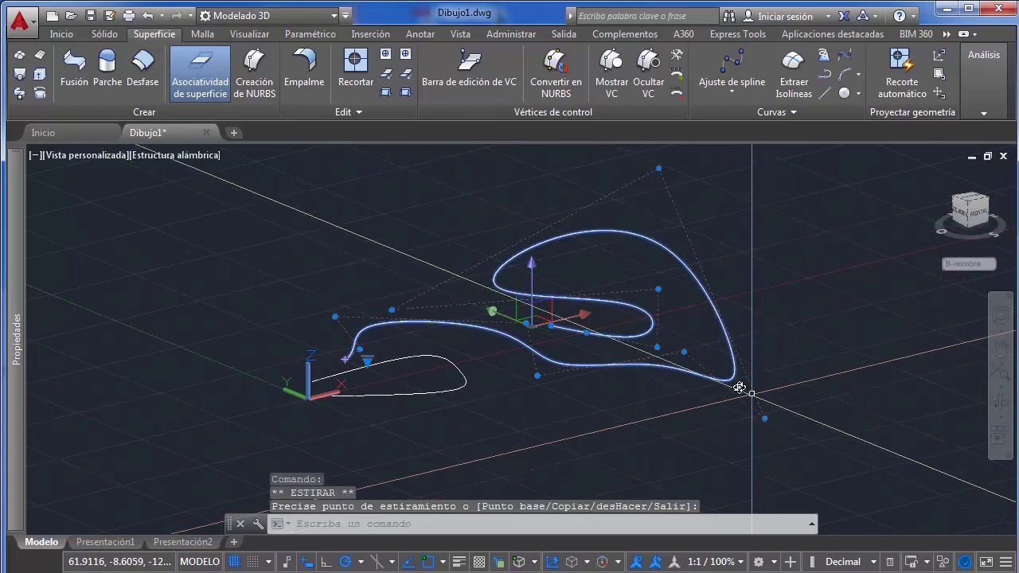
Select the smaller spline and raise its second fit point along Z, then clear the selection
{"action": "left_click", "coordinate": [467, 352]}
{"action": "left_click", "coordinate": [440, 366]}
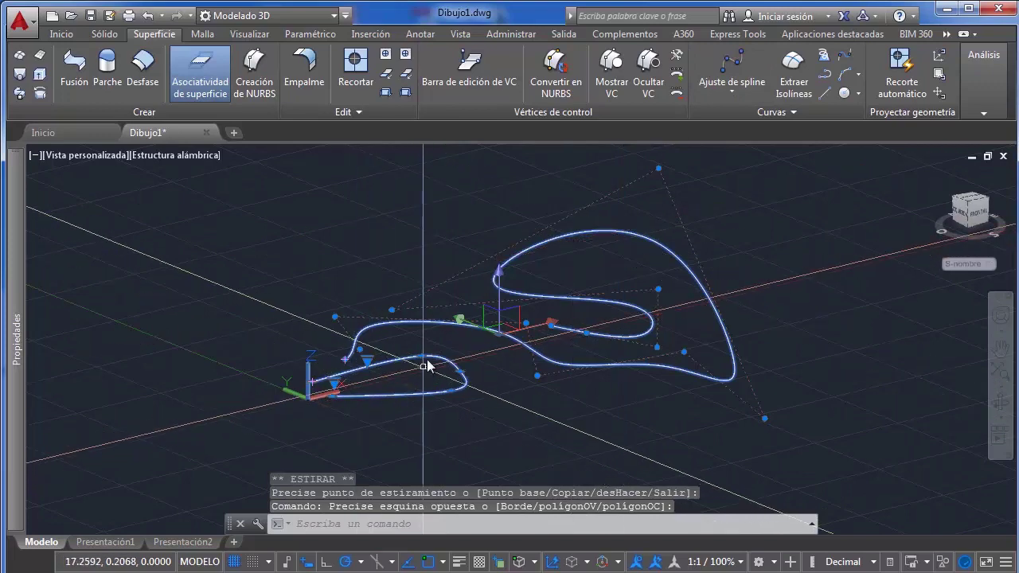
{"action": "left_click", "coordinate": [423, 357]}
{"action": "left_click", "coordinate": [423, 151]}
{"action": "key", "text": "Escape"}
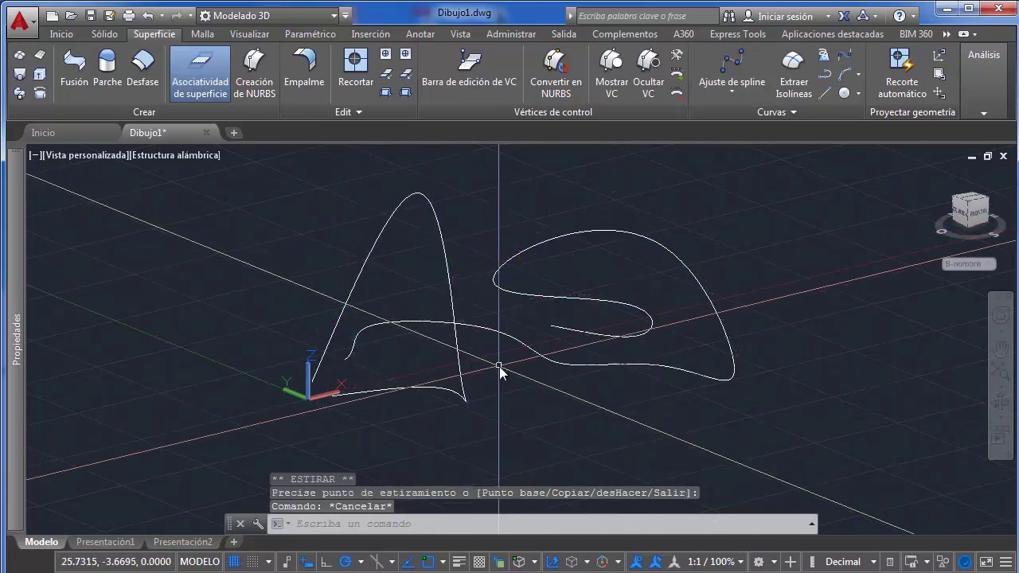
Erase both splines with a crossing selection and return to the general drawing and modelling tools
{"action": "middle_click_drag", "start_coordinate": [500, 367], "coordinate": [478, 423], "text": "shift"}
{"action": "scroll", "coordinate": [478, 423], "scroll_direction": "down", "scroll_amount": 6}
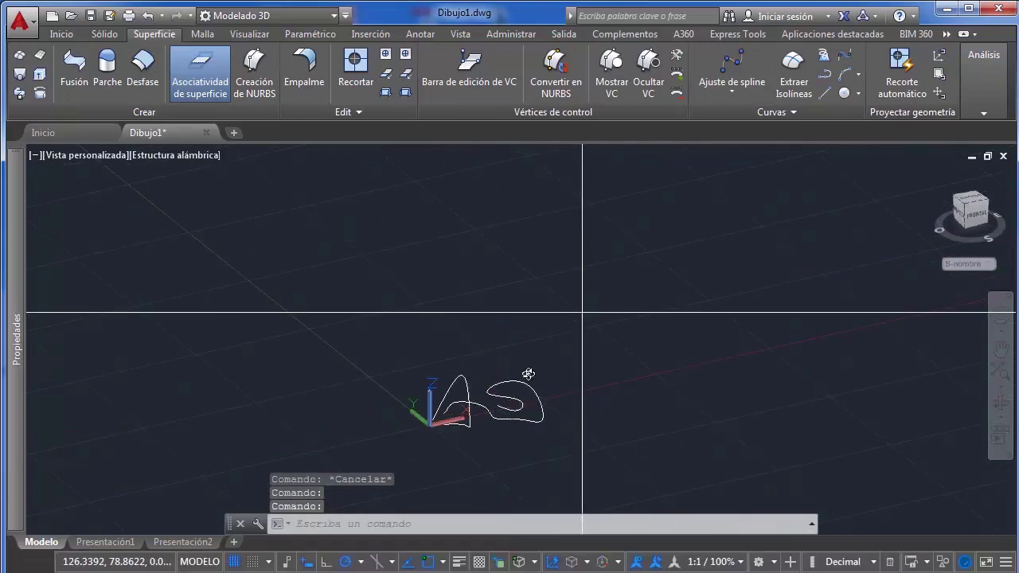
{"action": "left_click", "coordinate": [582, 313]}
{"action": "left_click", "coordinate": [439, 456]}
{"action": "key", "text": "Delete"}
{"action": "left_click", "coordinate": [64, 34]}
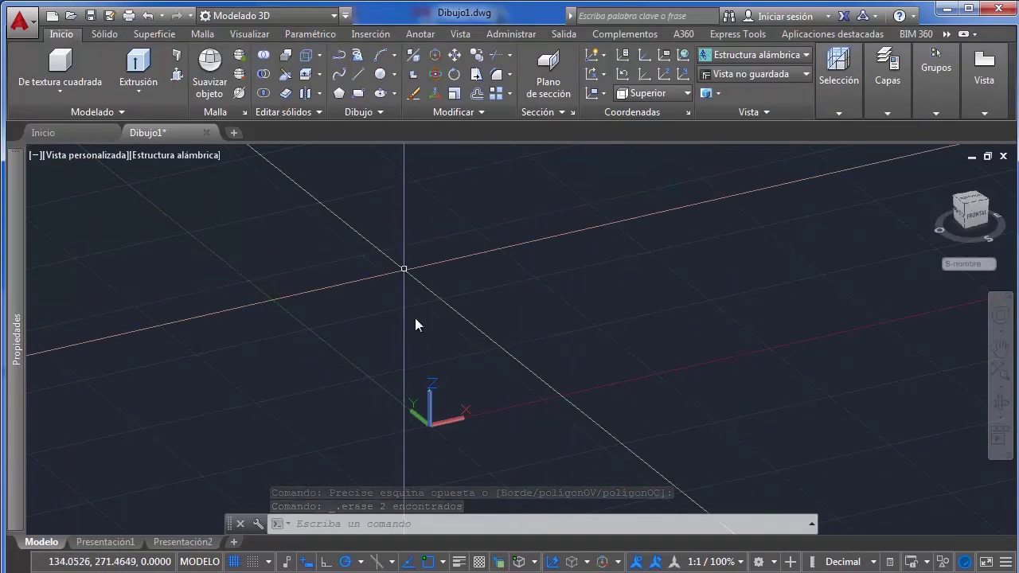
{"action": "middle_click_drag", "start_coordinate": [480, 325], "coordinate": [482, 336]}
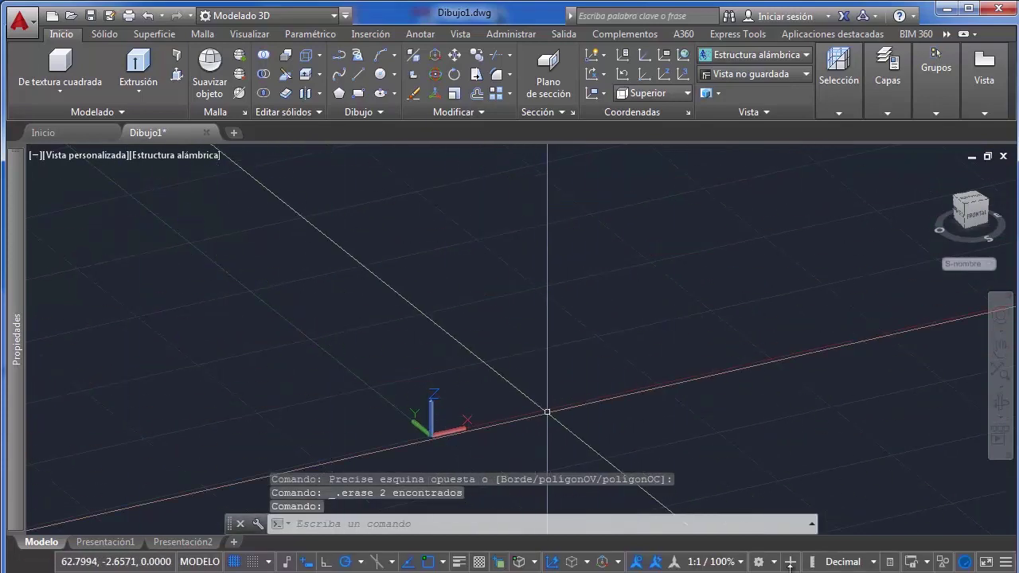
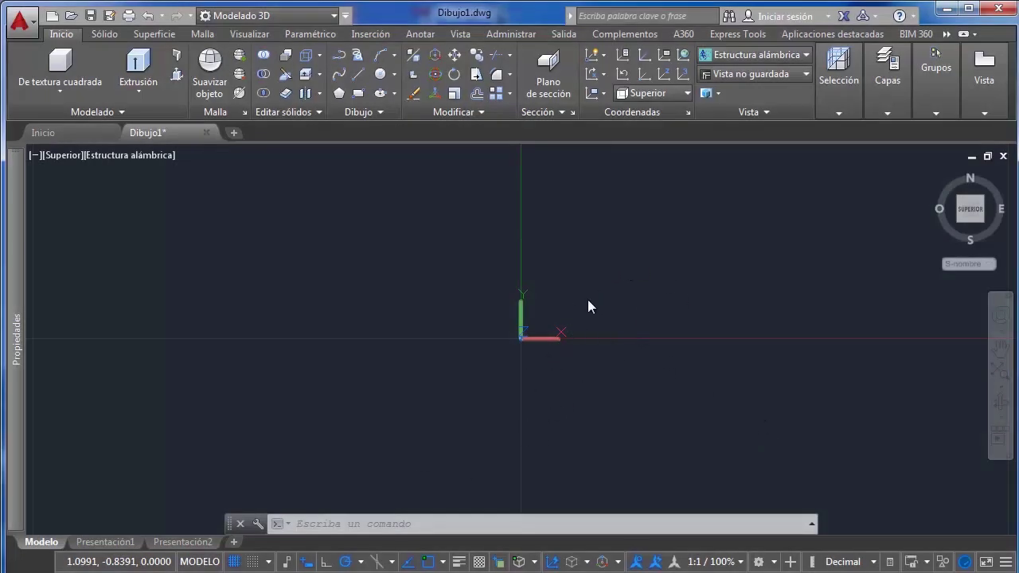
In the top view, draw a single short slanted line starting just beside the origin
{"action": "mouse_move", "coordinate": [524, 283]}
{"action": "middle_mouse_down"}
{"action": "mouse_move", "coordinate": [312, 350]}
{"action": "mouse_move", "coordinate": [351, 306]}
{"action": "middle_mouse_up"}
{"action": "left_click", "coordinate": [358, 75]}
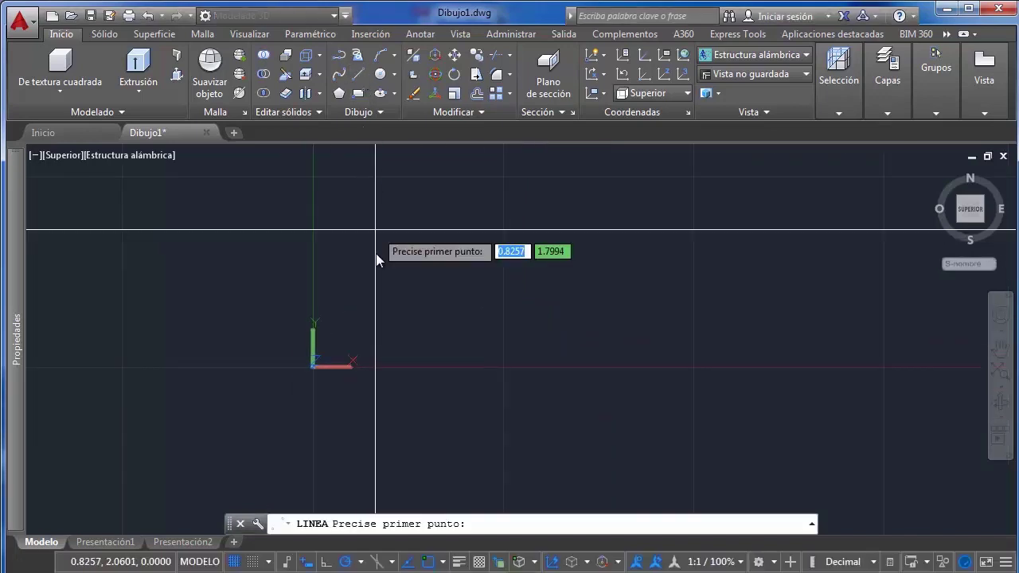
{"action": "left_click", "coordinate": [336, 348]}
{"action": "left_click", "coordinate": [467, 251]}
{"action": "key", "text": "Return"}
{"action": "middle_click_drag", "start_coordinate": [494, 234], "coordinate": [343, 322]}
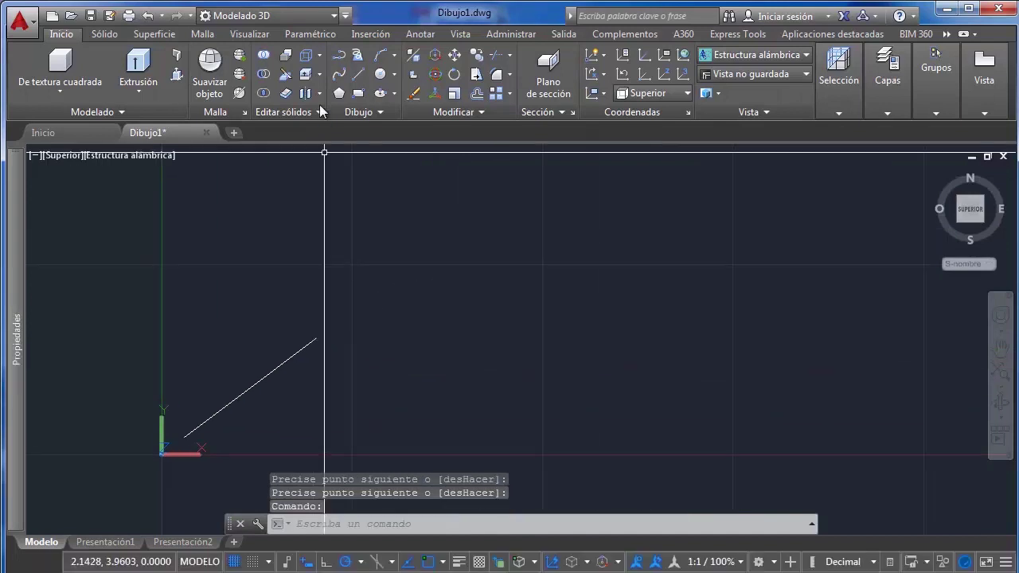
Draw an irregular four-sided outline from separate lines, up and beyond the short line, ending at its starting corner
{"action": "left_click", "coordinate": [365, 74]}
{"action": "left_click", "coordinate": [356, 204]}
{"action": "left_click", "coordinate": [676, 181]}
{"action": "left_click", "coordinate": [731, 385]}
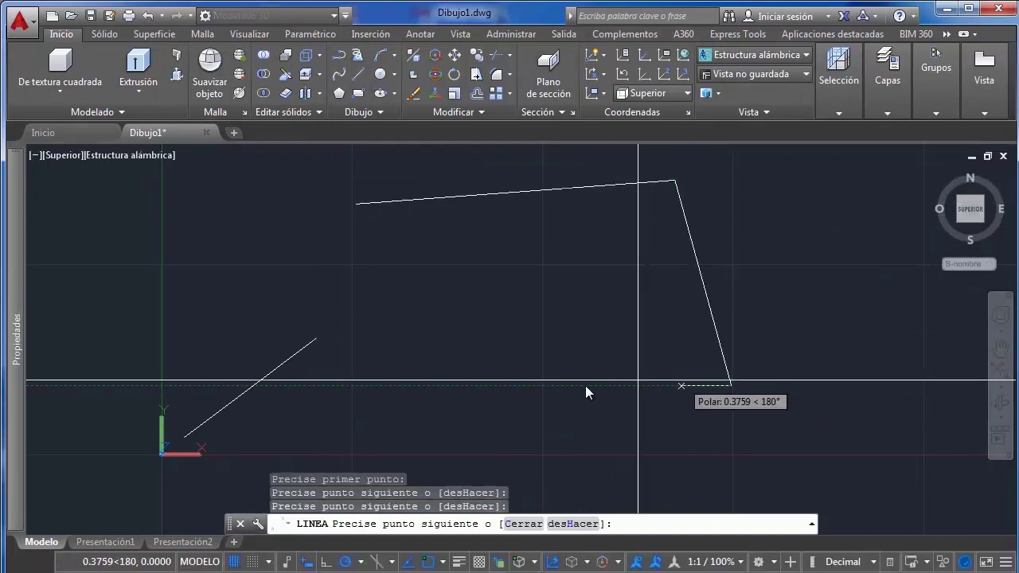
{"action": "left_click", "coordinate": [429, 312]}
{"action": "left_click", "coordinate": [356, 204]}
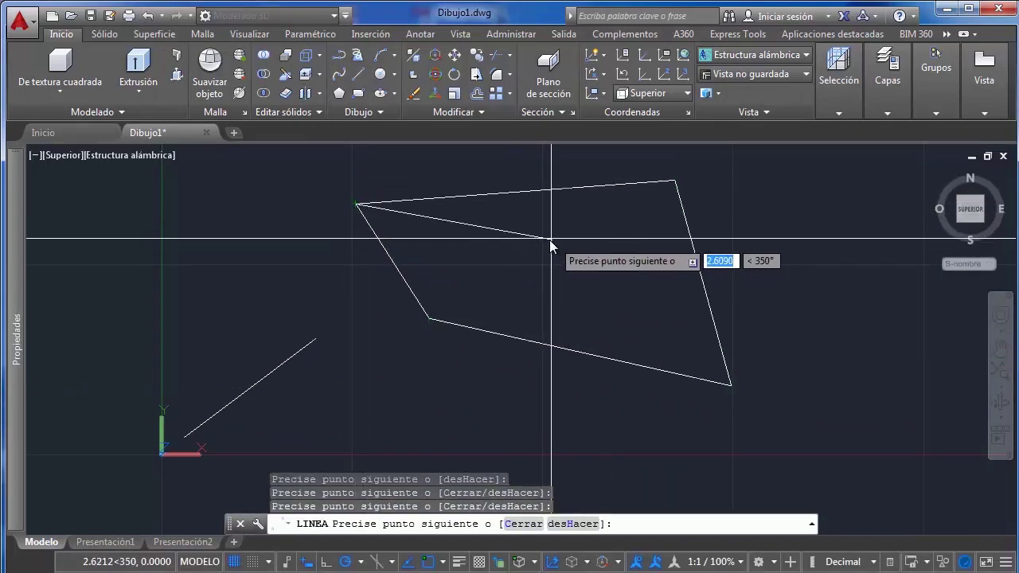
{"action": "key", "text": "Escape"}
Trace the four-sided outline with a polyline snapped to its corners, returning to the first corner
{"action": "scroll", "coordinate": [473, 251], "scroll_direction": "down", "scroll_amount": 2}
{"action": "left_click", "coordinate": [343, 67]}
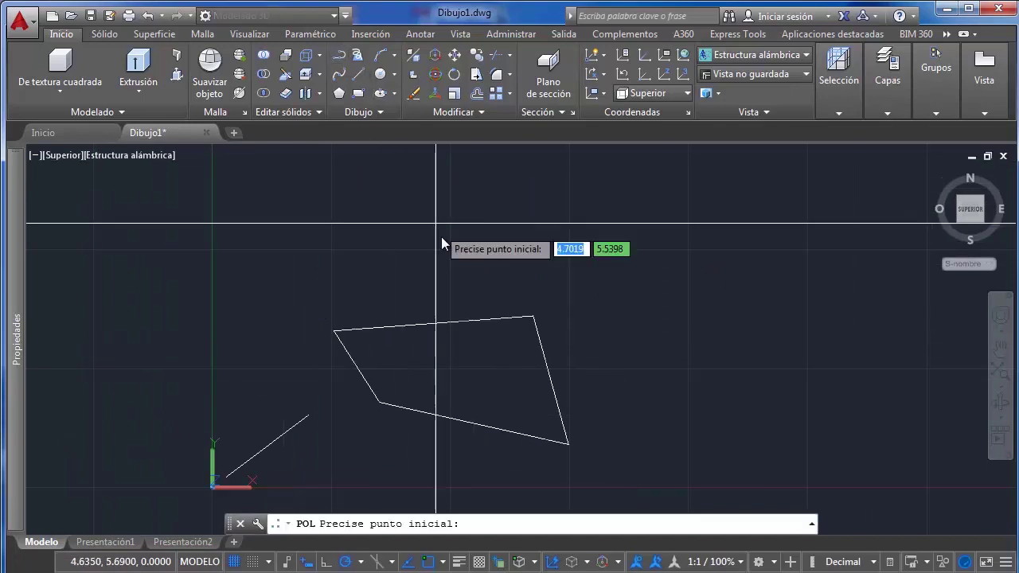
{"action": "middle_click_drag", "start_coordinate": [388, 316], "coordinate": [387, 227]}
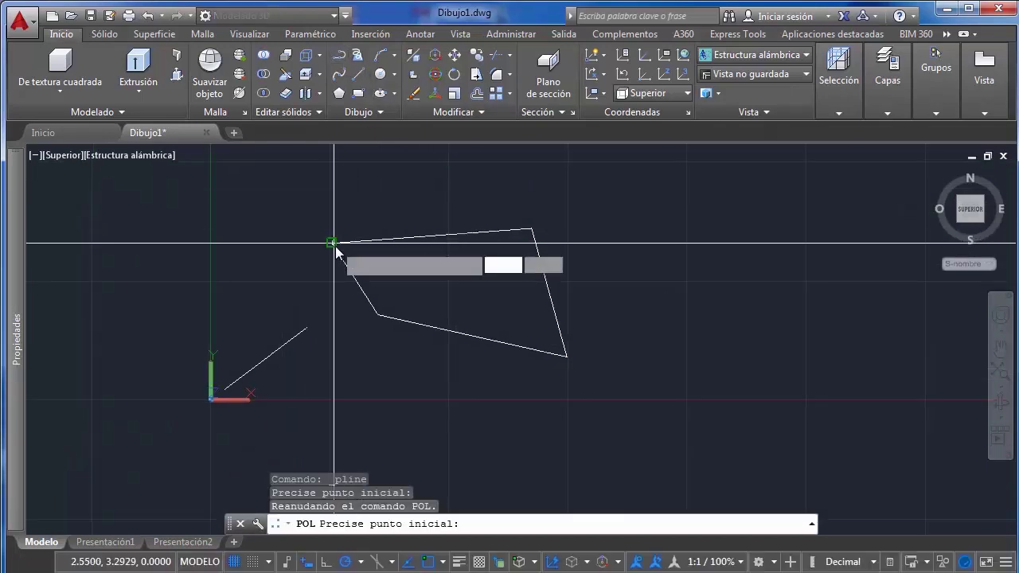
{"action": "left_click", "coordinate": [333, 242]}
{"action": "left_click", "coordinate": [532, 229]}
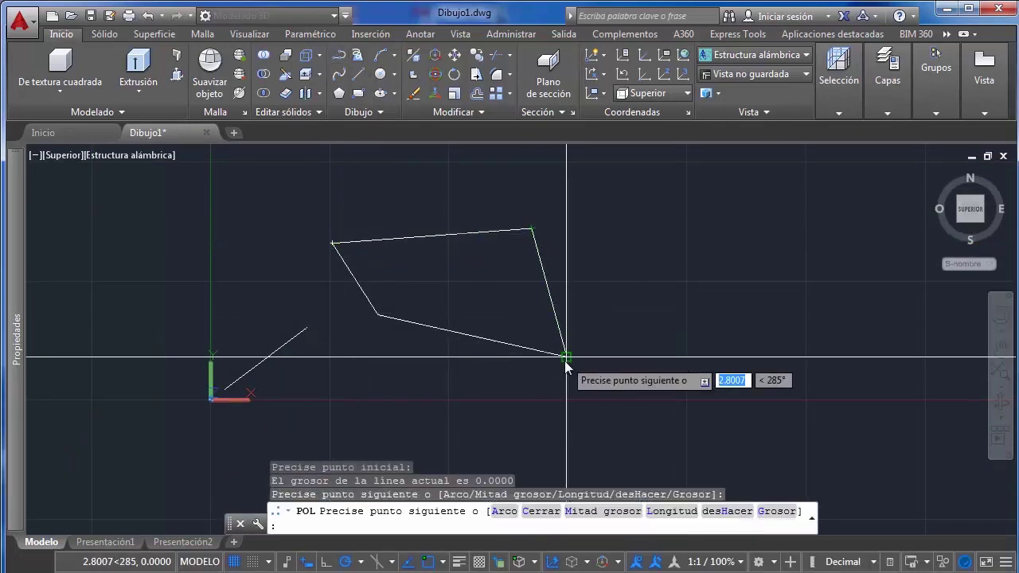
{"action": "left_click", "coordinate": [566, 356]}
{"action": "left_click", "coordinate": [379, 315]}
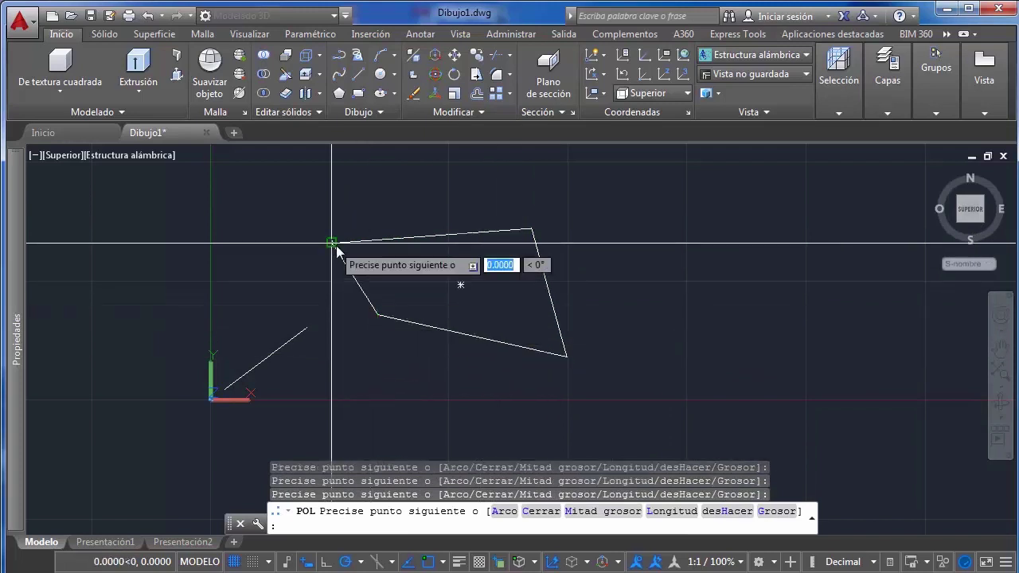
{"action": "left_click", "coordinate": [336, 249]}
{"action": "key", "text": "Escape"}
Select the Polilínea from the overlapping objects and move it about 6.94 units along positive X, then deselect it
{"action": "left_click", "coordinate": [387, 238]}
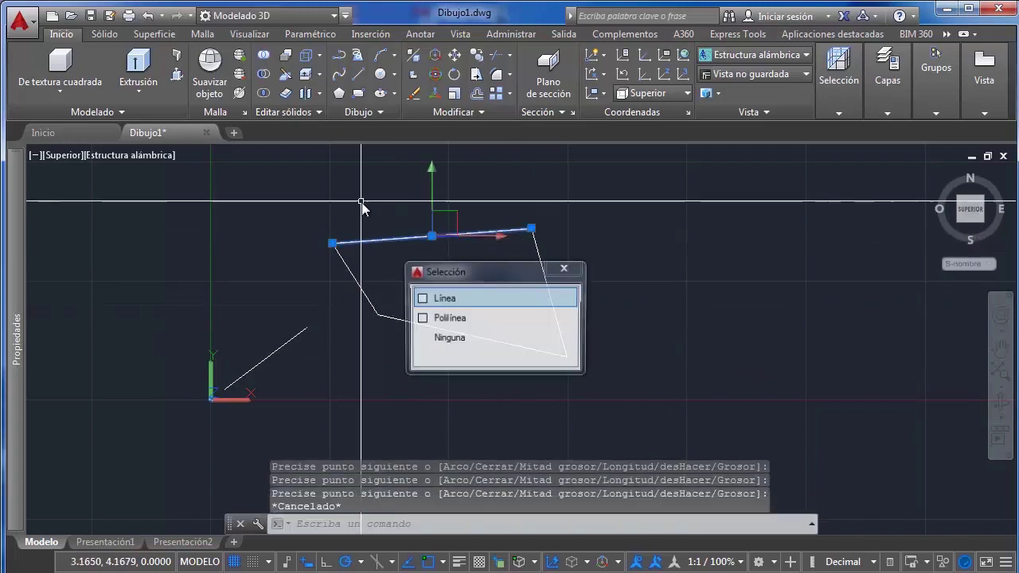
{"action": "left_click", "coordinate": [488, 317]}
{"action": "left_click", "coordinate": [452, 292]}
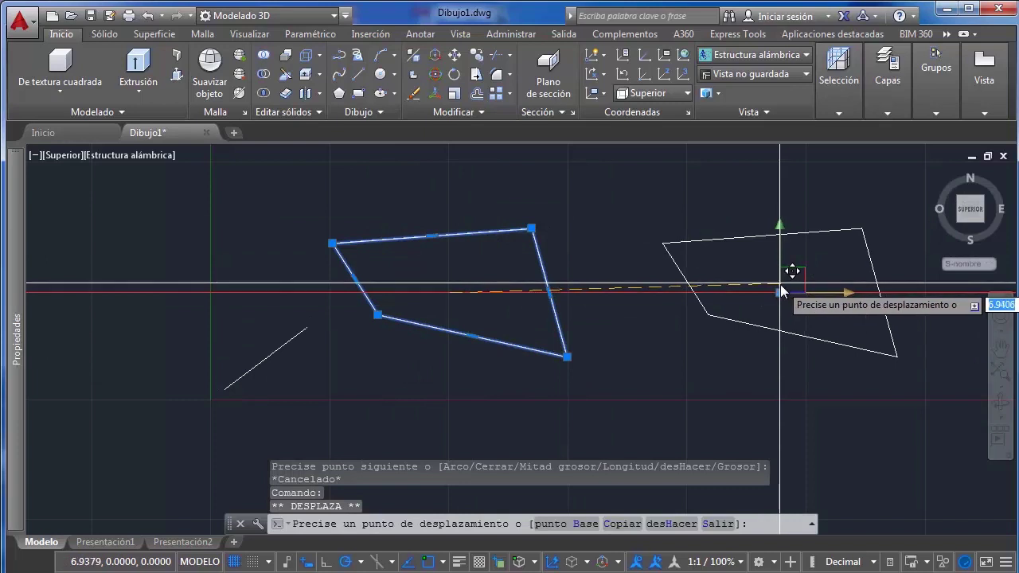
{"action": "left_click", "coordinate": [780, 292]}
{"action": "key", "text": "Escape"}
Draw a small circle by centre and radius above the gap between the two quadrilaterals
{"action": "mouse_move", "coordinate": [683, 250]}
{"action": "middle_mouse_down"}
{"action": "mouse_move", "coordinate": [519, 255]}
{"action": "mouse_move", "coordinate": [586, 292]}
{"action": "middle_mouse_up"}
{"action": "scroll", "coordinate": [524, 255], "scroll_direction": "down", "scroll_amount": 1}
{"action": "left_click", "coordinate": [380, 75]}
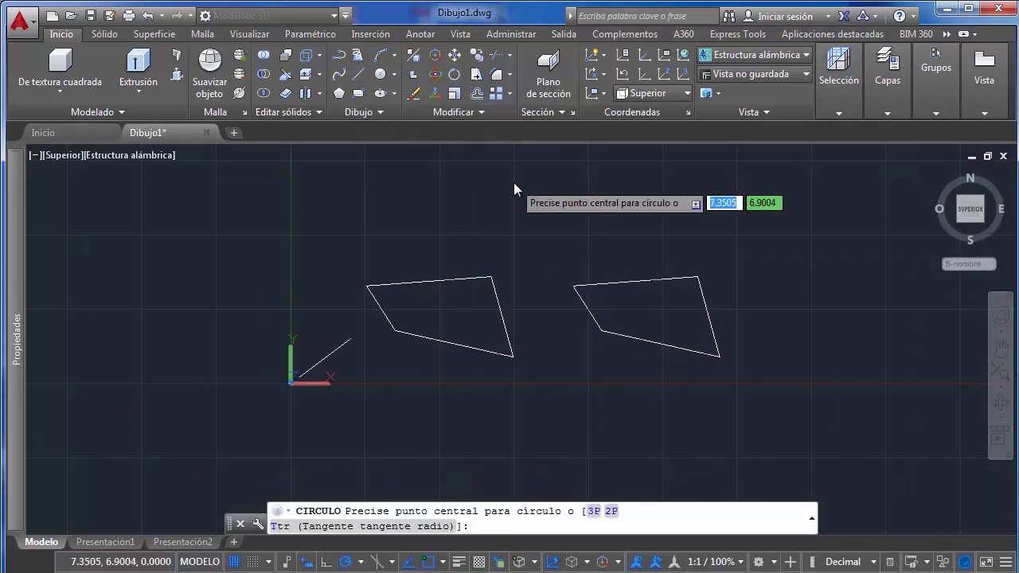
{"action": "left_click", "coordinate": [513, 181]}
{"action": "middle_click_drag", "start_coordinate": [497, 195], "coordinate": [430, 248]}
{"action": "left_click", "coordinate": [430, 249]}
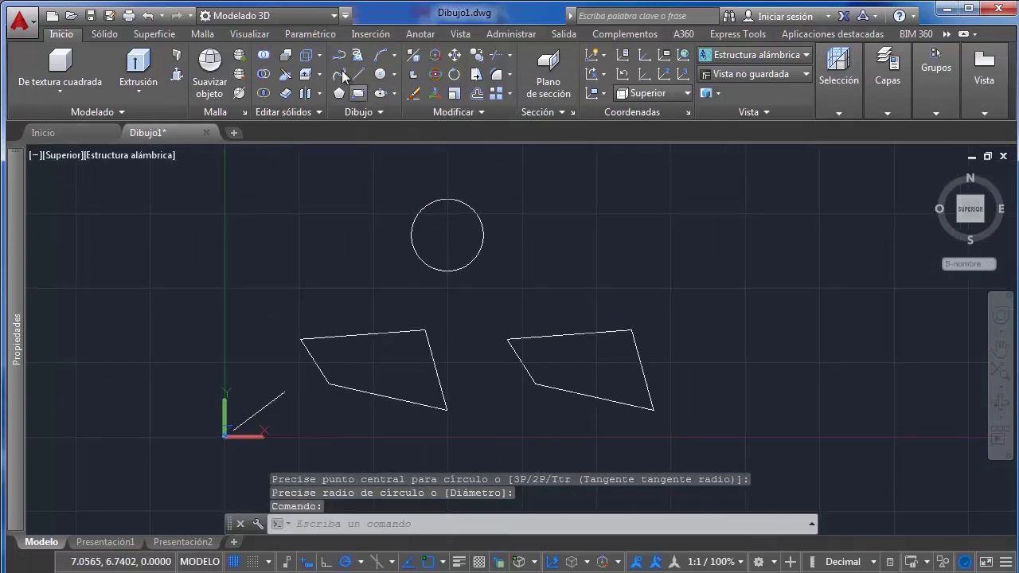
Draw a comma-shaped spline through six points beyond the second quadrilateral, ending back on its start point
{"action": "left_click", "coordinate": [340, 75]}
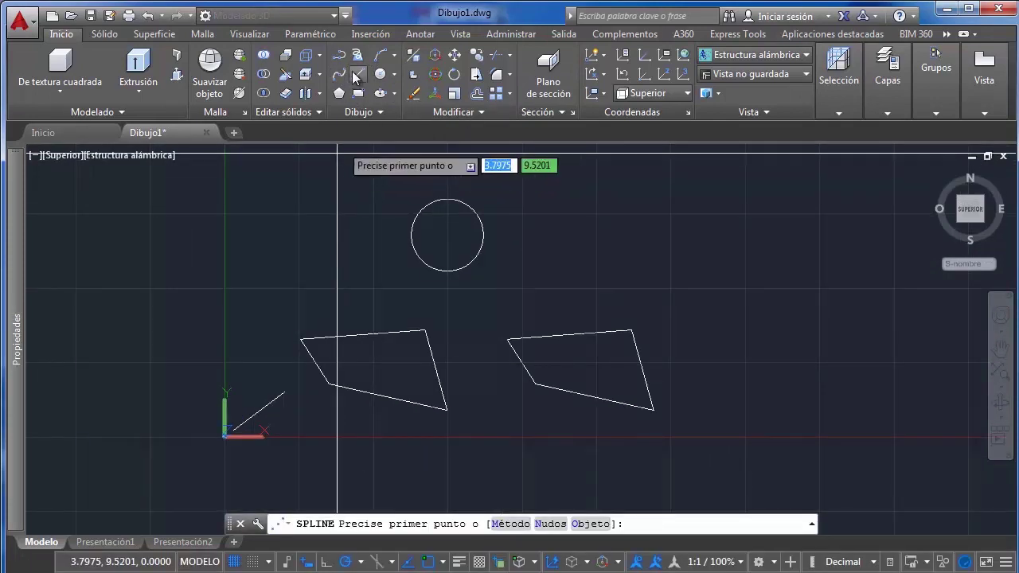
{"action": "left_click", "coordinate": [614, 220]}
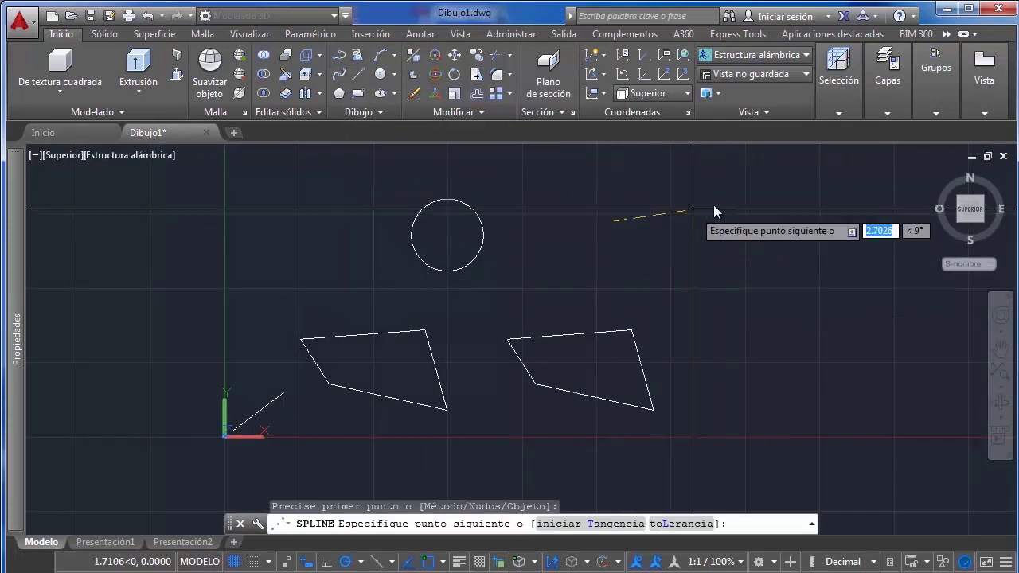
{"action": "left_click", "coordinate": [705, 204]}
{"action": "left_click", "coordinate": [830, 311]}
{"action": "left_click", "coordinate": [769, 380]}
{"action": "left_click", "coordinate": [702, 326]}
{"action": "left_click", "coordinate": [711, 281]}
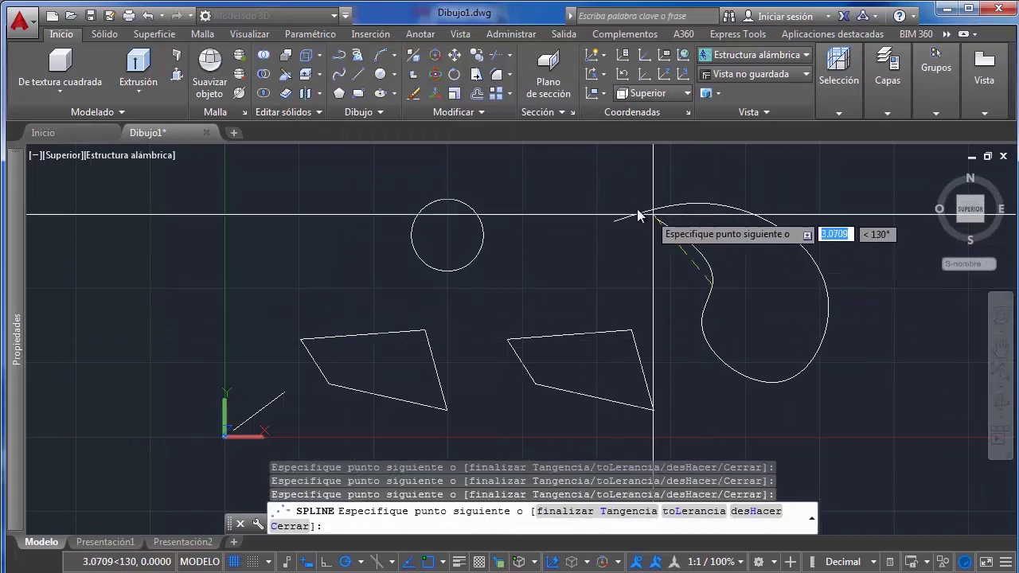
{"action": "left_click", "coordinate": [614, 221]}
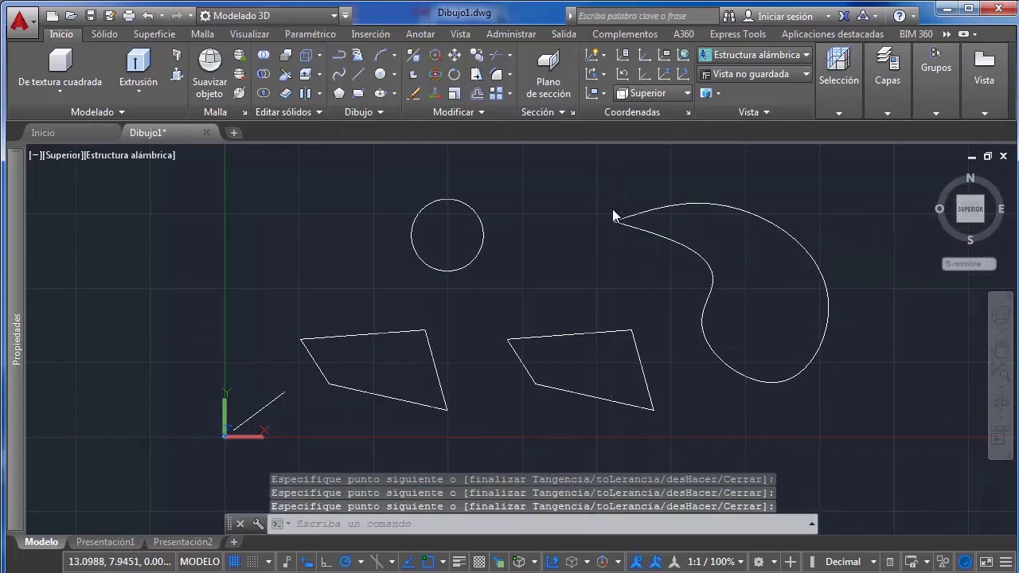
{"action": "key", "text": "Return"}
Draw a 6-sided polygon inscribed in a circle (Inscrito en el círculo), above and to the left of the circle
{"action": "left_click", "coordinate": [343, 96]}
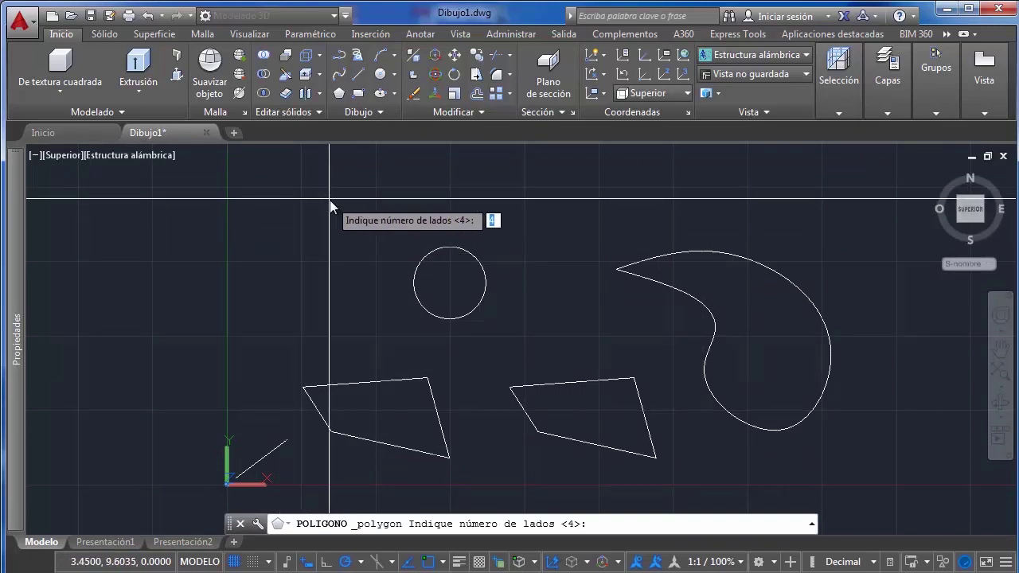
{"action": "type", "text": "6"}
{"action": "key", "text": "Return"}
{"action": "left_click", "coordinate": [296, 192]}
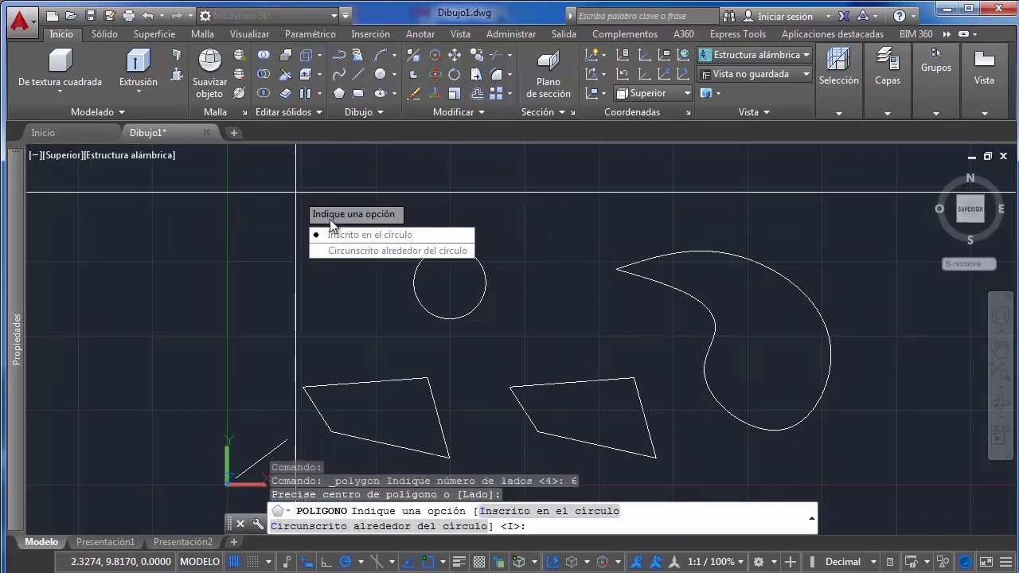
{"action": "left_click", "coordinate": [341, 235]}
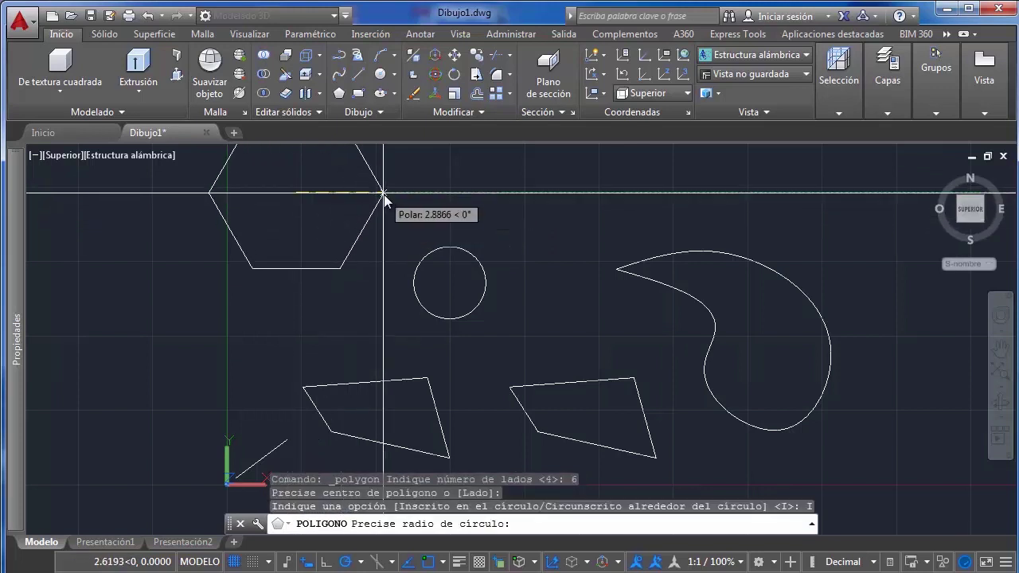
{"action": "left_click", "coordinate": [353, 209]}
Draw a wide rectangle by two opposite corners to the right of the comma-shaped spline
{"action": "scroll", "coordinate": [347, 209], "scroll_direction": "down", "scroll_amount": 4}
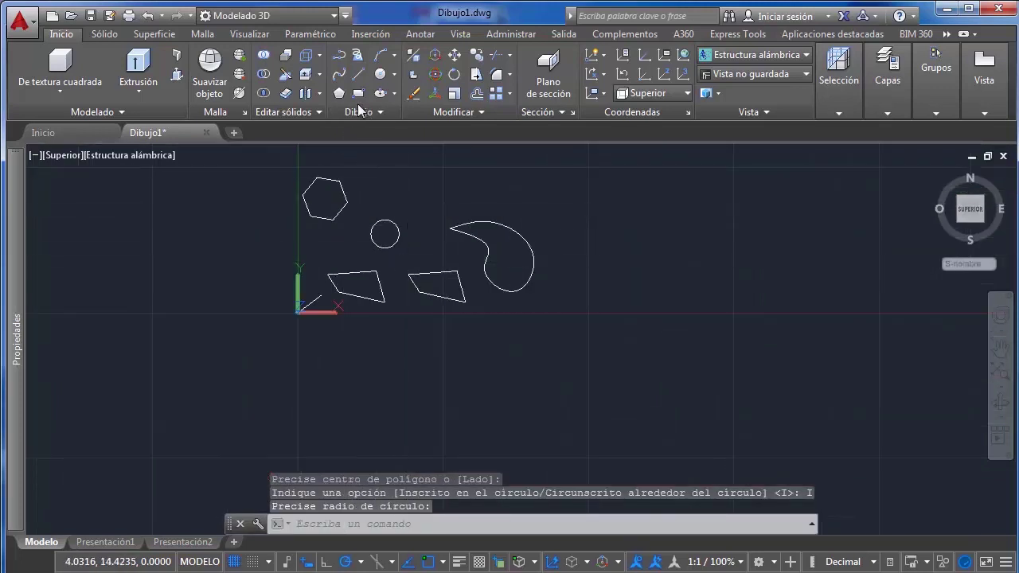
{"action": "type", "text": "rec"}
{"action": "key", "text": "Return"}
{"action": "left_click", "coordinate": [582, 256]}
{"action": "left_click", "coordinate": [677, 301]}
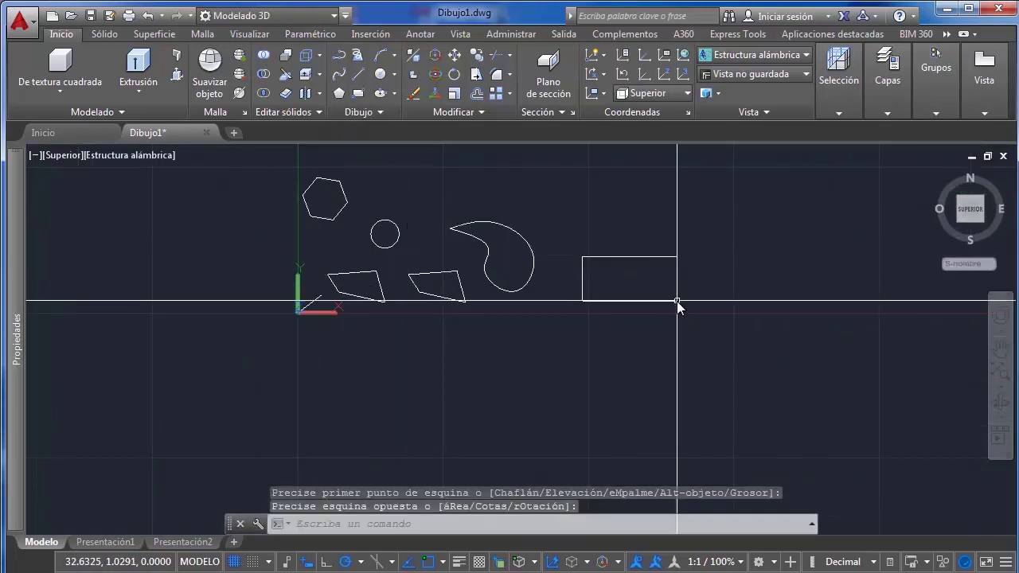
{"action": "key", "text": "Escape"}
Orbit from the top view to an angled 3D view and examine all the flat profiles
{"action": "scroll", "coordinate": [533, 308], "scroll_direction": "up", "scroll_amount": 2}
{"action": "mouse_move", "coordinate": [585, 359]}
{"action": "middle_mouse_down", "text": "shift"}
{"action": "mouse_move", "coordinate": [612, 237]}
{"action": "mouse_move", "coordinate": [673, 310]}
{"action": "mouse_move", "coordinate": [606, 311]}
{"action": "middle_mouse_up", "text": "shift"}
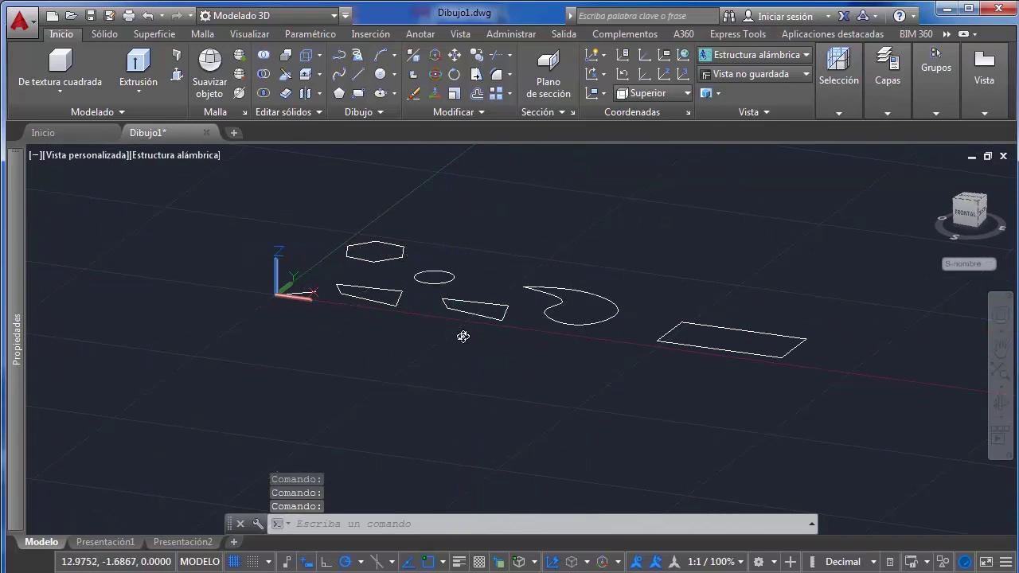
{"action": "middle_click_drag", "start_coordinate": [463, 332], "coordinate": [455, 374]}
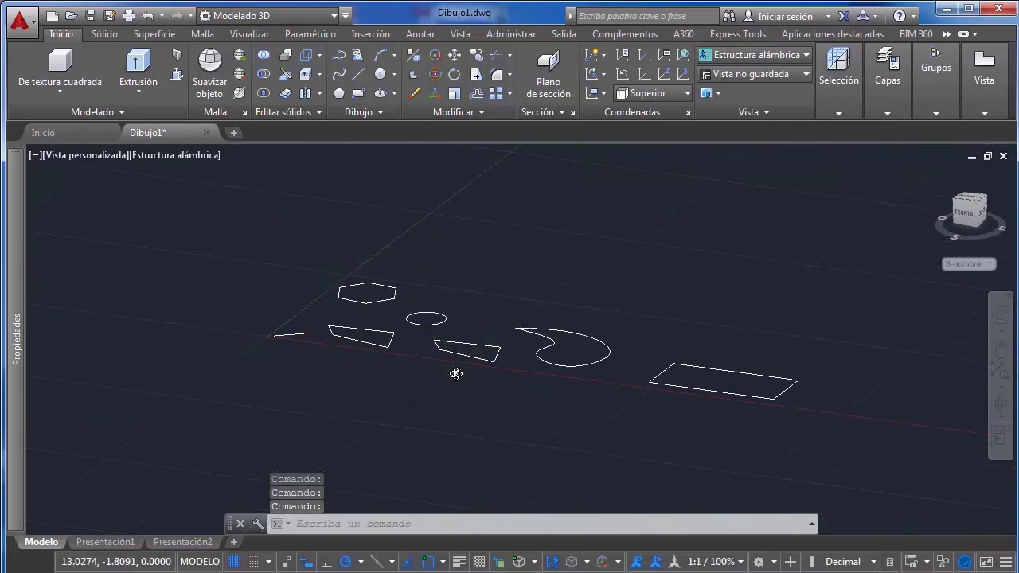
{"action": "scroll", "coordinate": [456, 373], "scroll_direction": "up", "scroll_amount": 2}
{"action": "scroll", "coordinate": [455, 338], "scroll_direction": "down", "scroll_amount": 3}
{"action": "scroll", "coordinate": [213, 296], "scroll_direction": "up", "scroll_amount": 1}
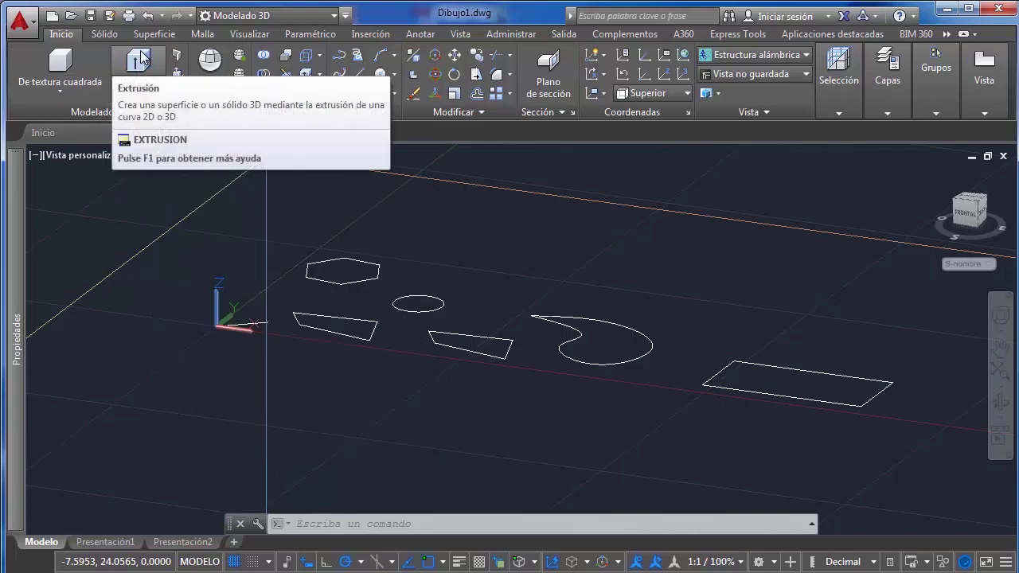
{"action": "scroll", "coordinate": [280, 295], "scroll_direction": "up", "scroll_amount": 2}
Select the line and all the other profiles and extrude them together upward to a common freehand height
{"action": "left_click", "coordinate": [275, 334]}
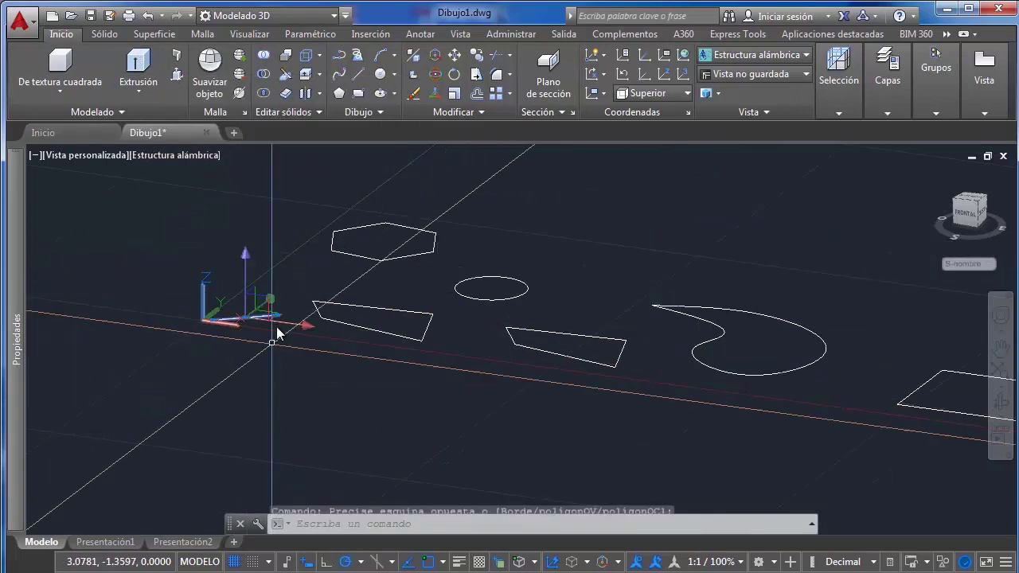
{"action": "middle_click_drag", "start_coordinate": [276, 334], "coordinate": [249, 320]}
{"action": "scroll", "coordinate": [250, 321], "scroll_direction": "down", "scroll_amount": 5}
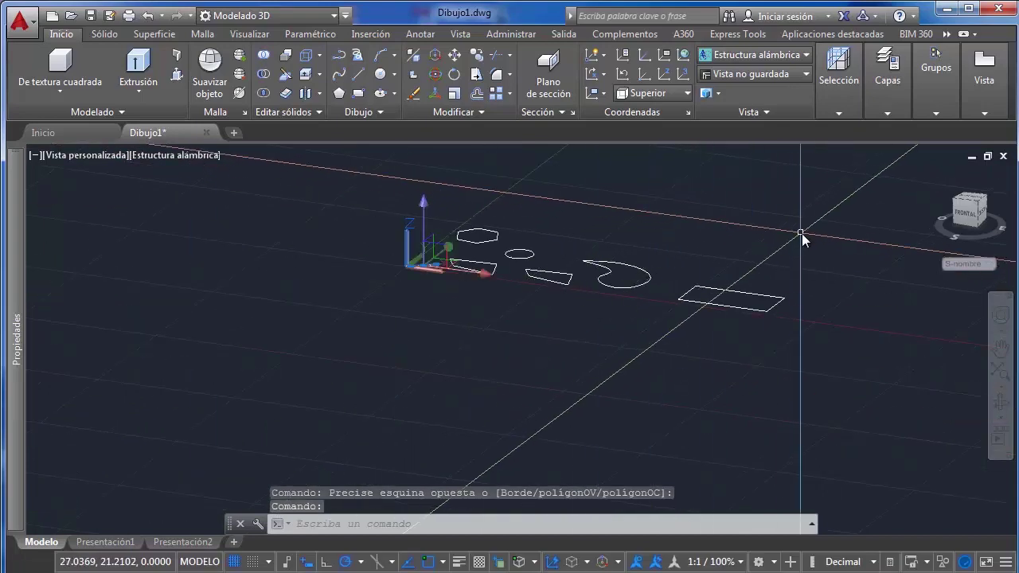
{"action": "left_click", "coordinate": [801, 233]}
{"action": "left_click", "coordinate": [431, 373]}
{"action": "middle_click_drag", "start_coordinate": [433, 268], "coordinate": [296, 319]}
{"action": "scroll", "coordinate": [283, 315], "scroll_direction": "up", "scroll_amount": 2}
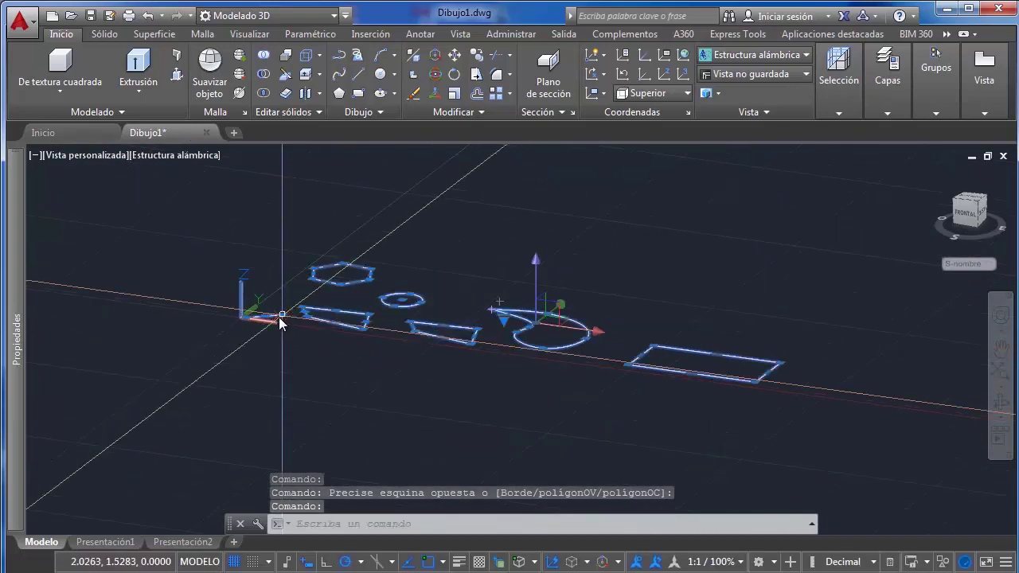
{"action": "left_click", "coordinate": [125, 74]}
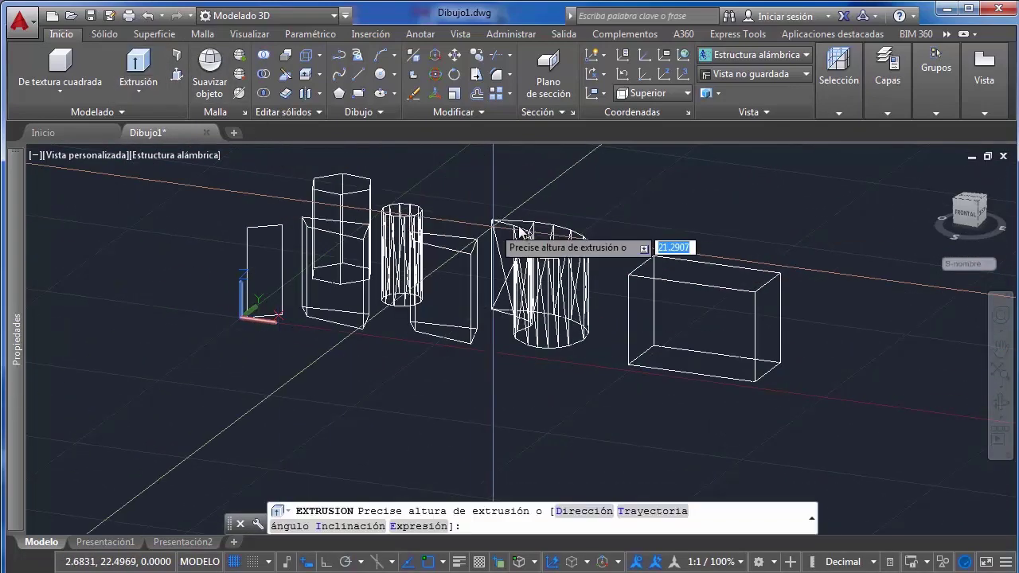
{"action": "middle_click_drag", "start_coordinate": [630, 206], "coordinate": [527, 263]}
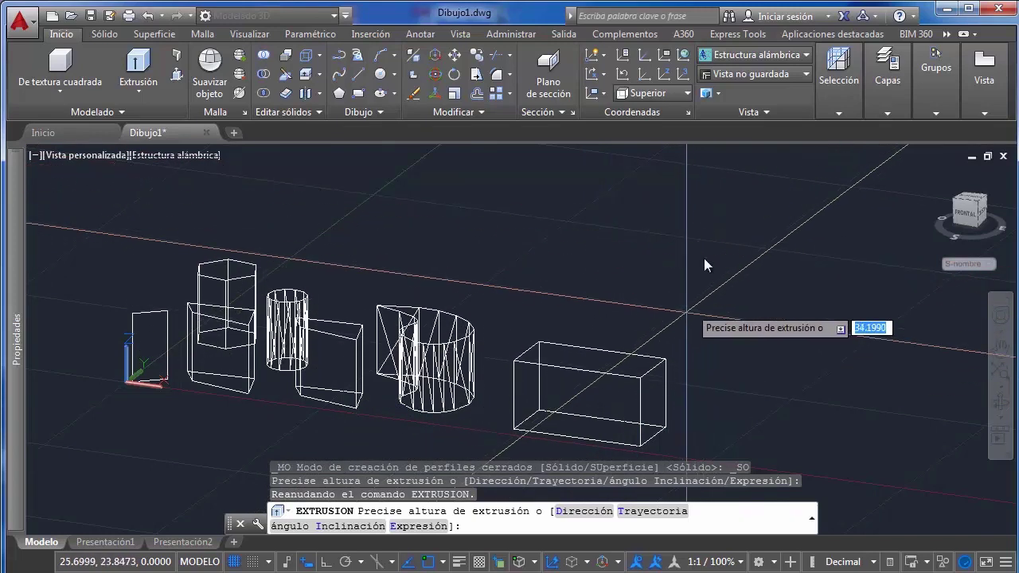
{"action": "scroll", "coordinate": [709, 274], "scroll_direction": "down", "scroll_amount": 5}
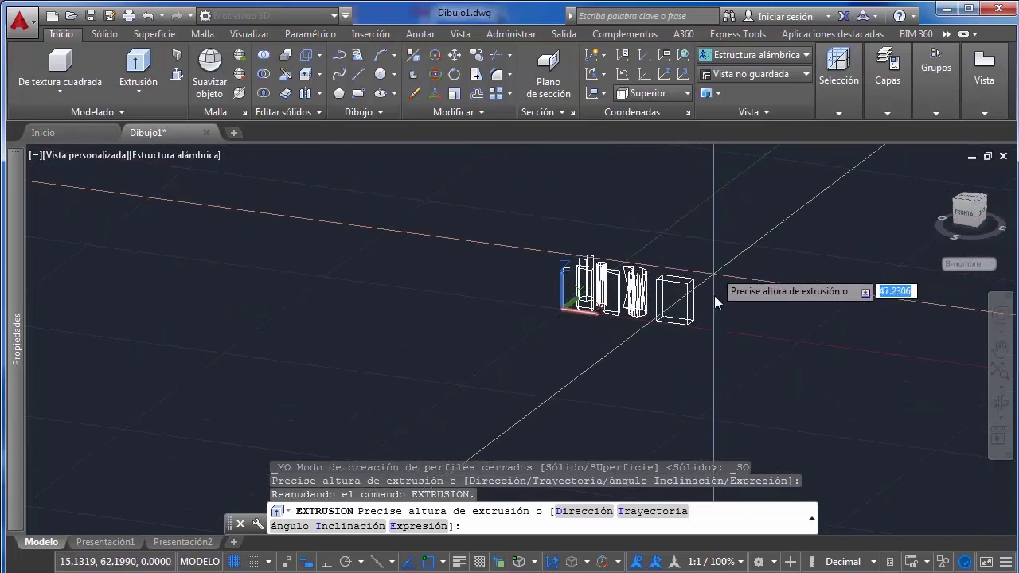
{"action": "scroll", "coordinate": [717, 311], "scroll_direction": "down", "scroll_amount": 2}
{"action": "scroll", "coordinate": [721, 264], "scroll_direction": "up", "scroll_amount": 5}
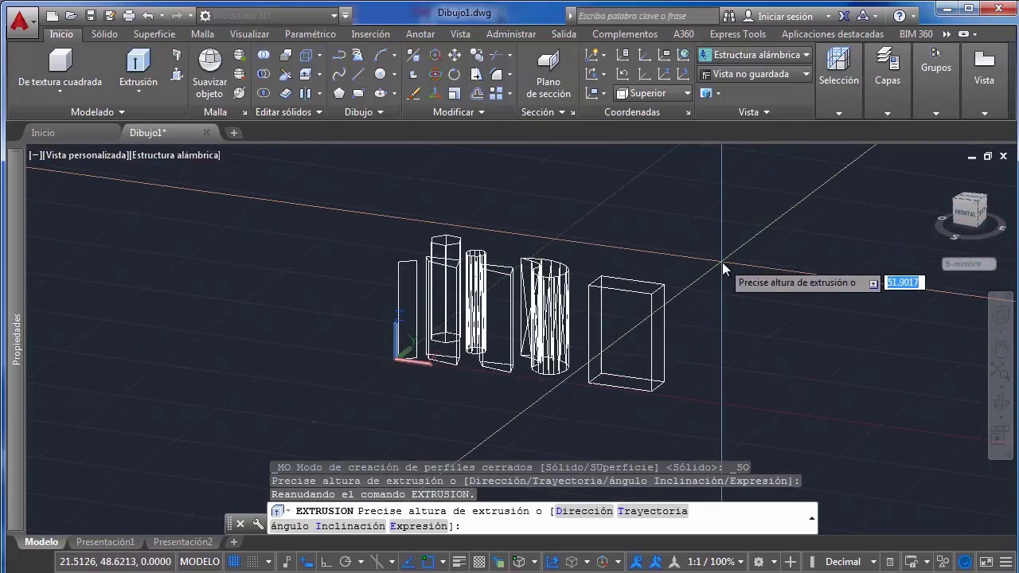
{"action": "left_click", "coordinate": [721, 274]}
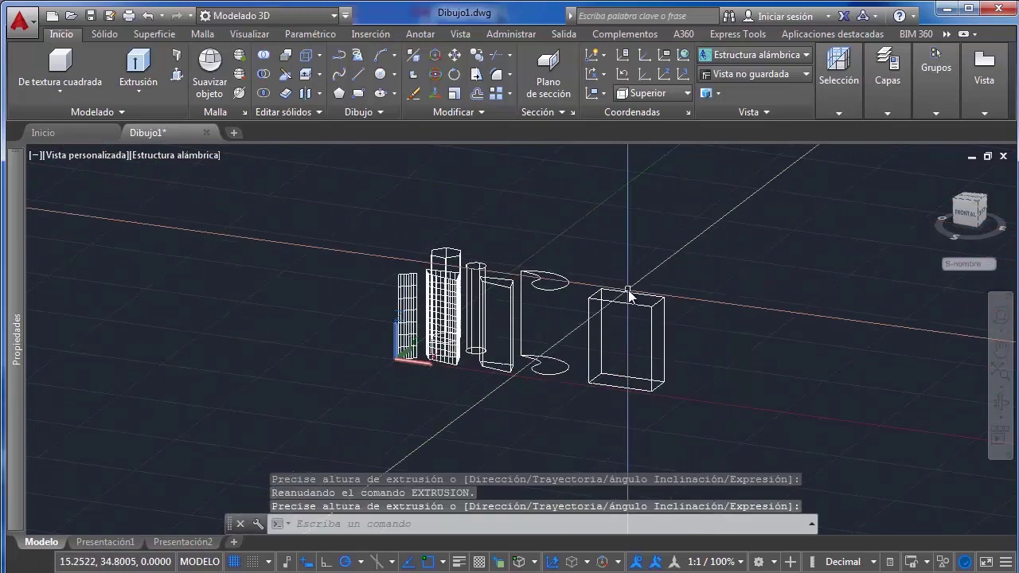
Set the visual style of the extruded shapes to shaded with edges (Sombreado con aristas)
{"action": "scroll", "coordinate": [611, 285], "scroll_direction": "up", "scroll_amount": 2}
{"action": "scroll", "coordinate": [610, 284], "scroll_direction": "up", "scroll_amount": 1}
{"action": "middle_click_drag", "start_coordinate": [587, 296], "coordinate": [670, 297], "text": "shift"}
{"action": "scroll", "coordinate": [619, 303], "scroll_direction": "down", "scroll_amount": 2}
{"action": "scroll", "coordinate": [629, 369], "scroll_direction": "up", "scroll_amount": 2}
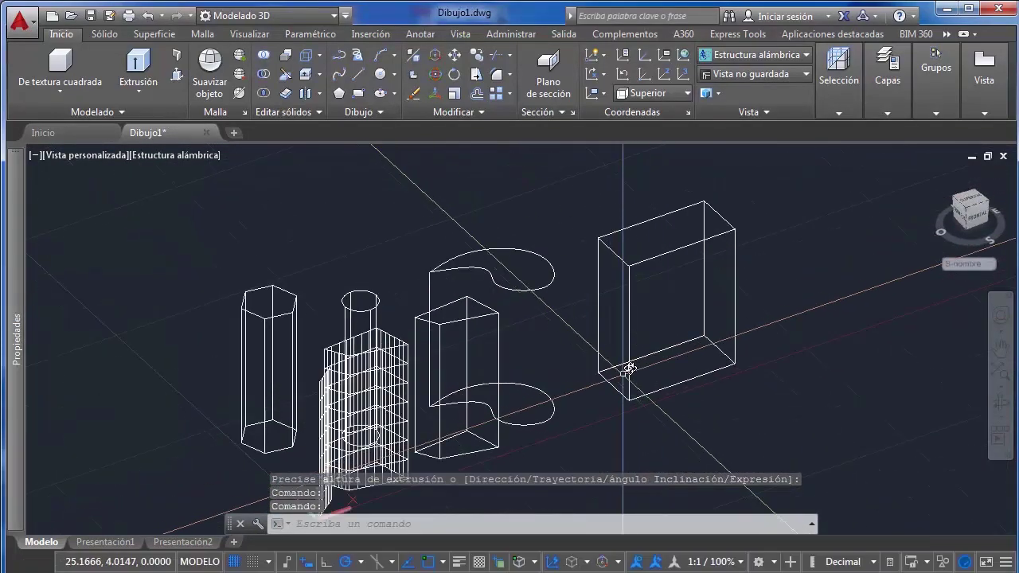
{"action": "left_click", "coordinate": [761, 54]}
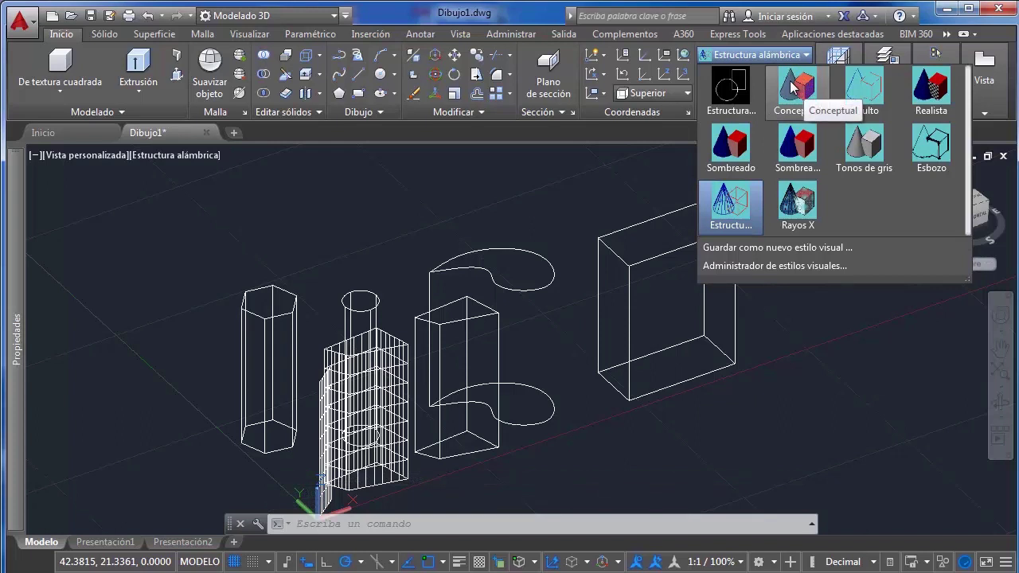
{"action": "left_click", "coordinate": [778, 159]}
{"action": "left_click", "coordinate": [773, 150]}
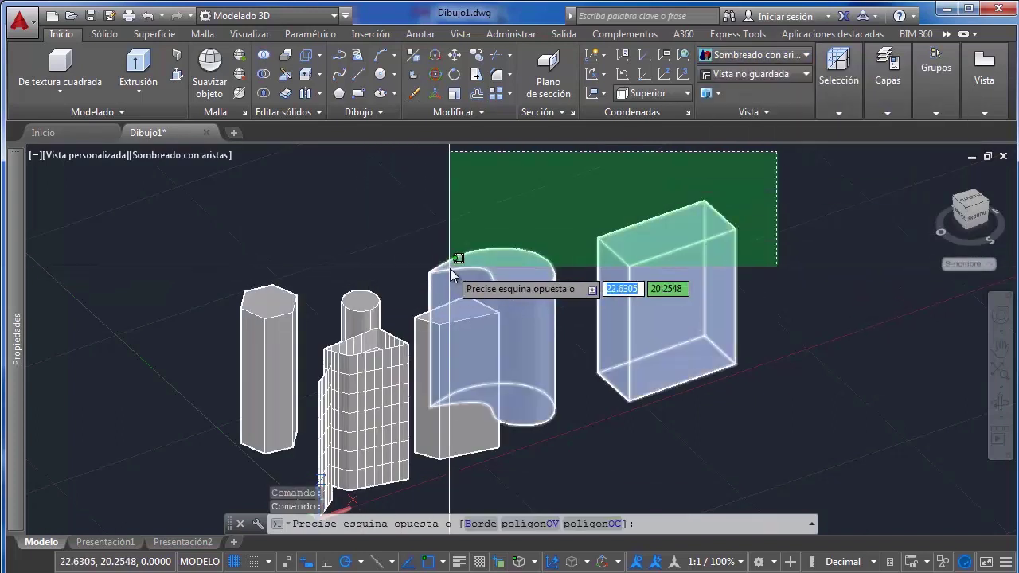
{"action": "key", "text": "Escape"}
Examine the extruded comma-shaped spline from an angled view by selecting it and clearing the selection
{"action": "middle_click_drag", "start_coordinate": [641, 257], "coordinate": [658, 215], "text": "shift"}
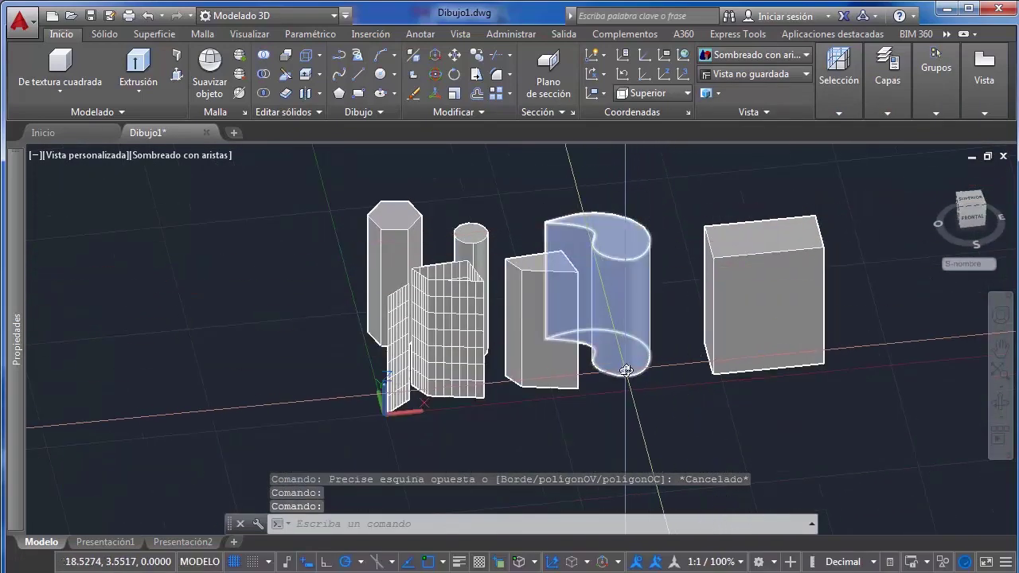
{"action": "left_click", "coordinate": [626, 375]}
{"action": "left_click", "coordinate": [653, 349]}
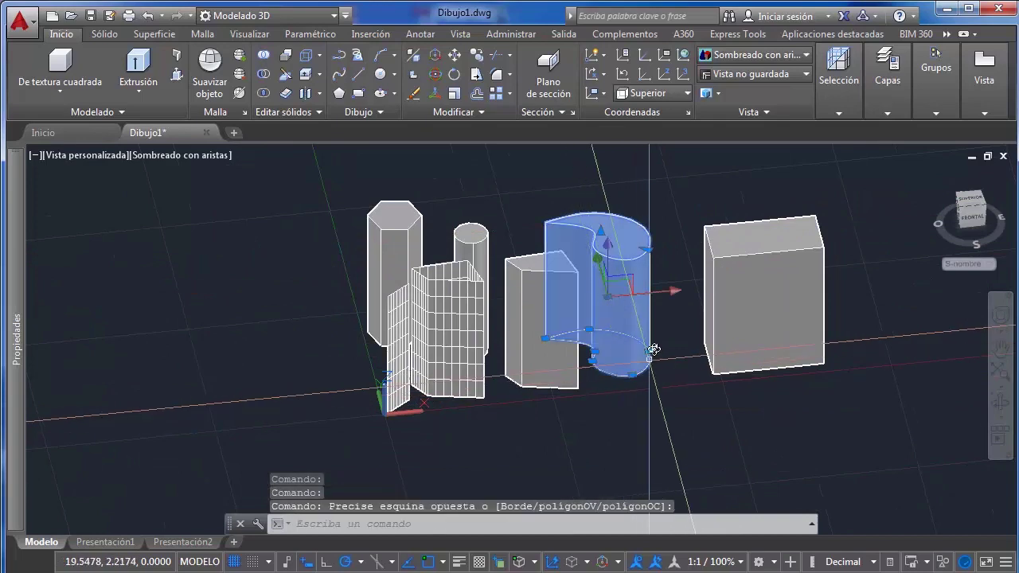
{"action": "left_click", "coordinate": [667, 318]}
{"action": "key", "text": "Escape"}
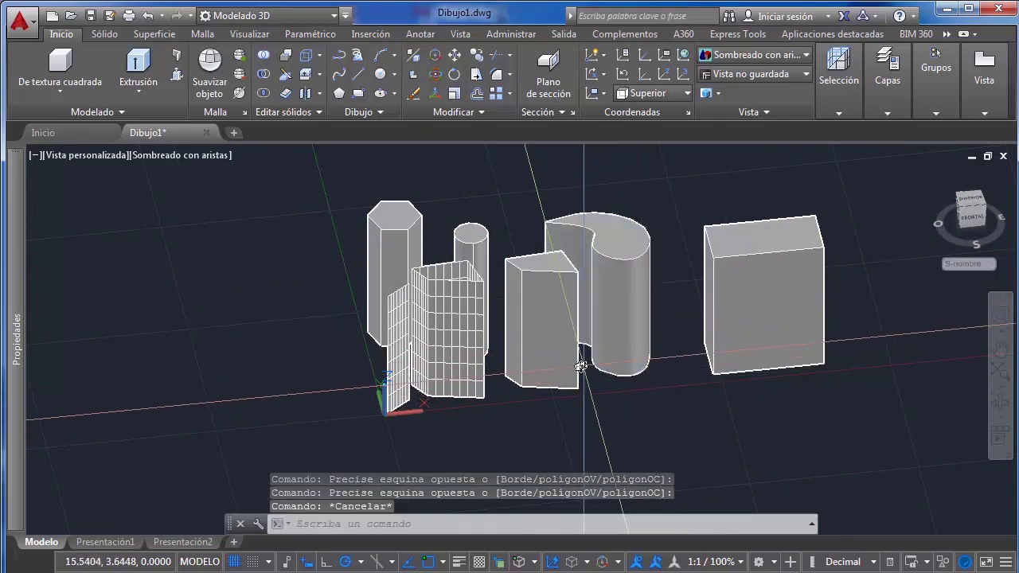
Check the properties of the extruded single line and of the extruded separate-line quadrilateral's sides
{"action": "middle_click_drag", "start_coordinate": [513, 311], "coordinate": [448, 309], "text": "shift"}
{"action": "scroll", "coordinate": [380, 250], "scroll_direction": "up", "scroll_amount": 5}
{"action": "left_click", "coordinate": [378, 225]}
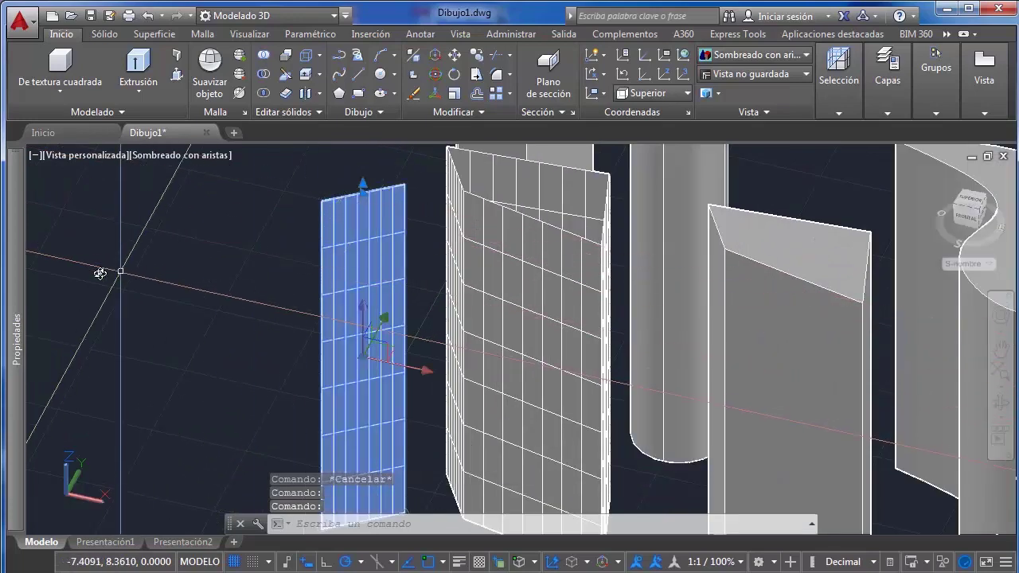
{"action": "mouse_move", "coordinate": [15, 266]}
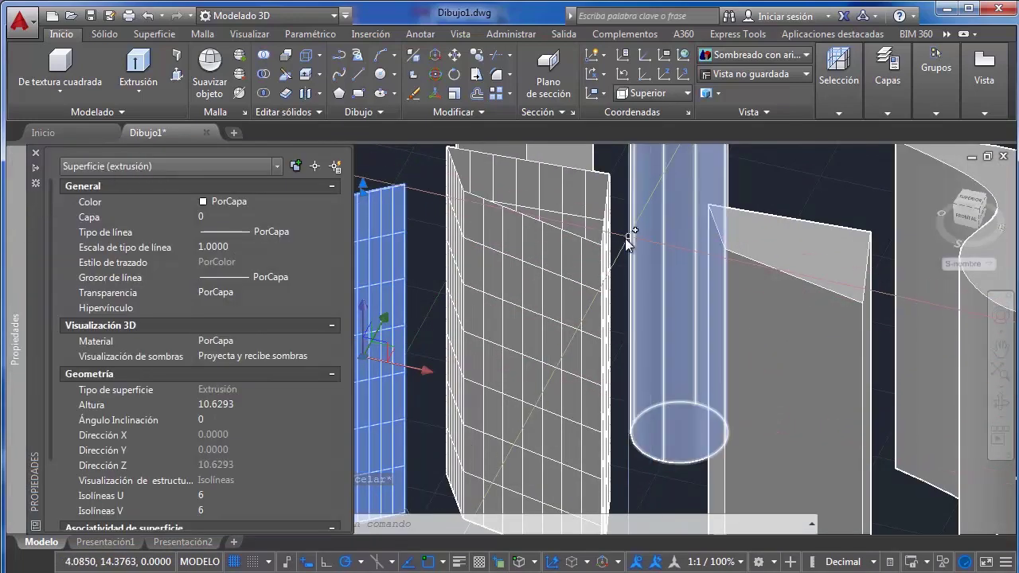
{"action": "left_click", "coordinate": [487, 201]}
{"action": "mouse_move", "coordinate": [17, 235]}
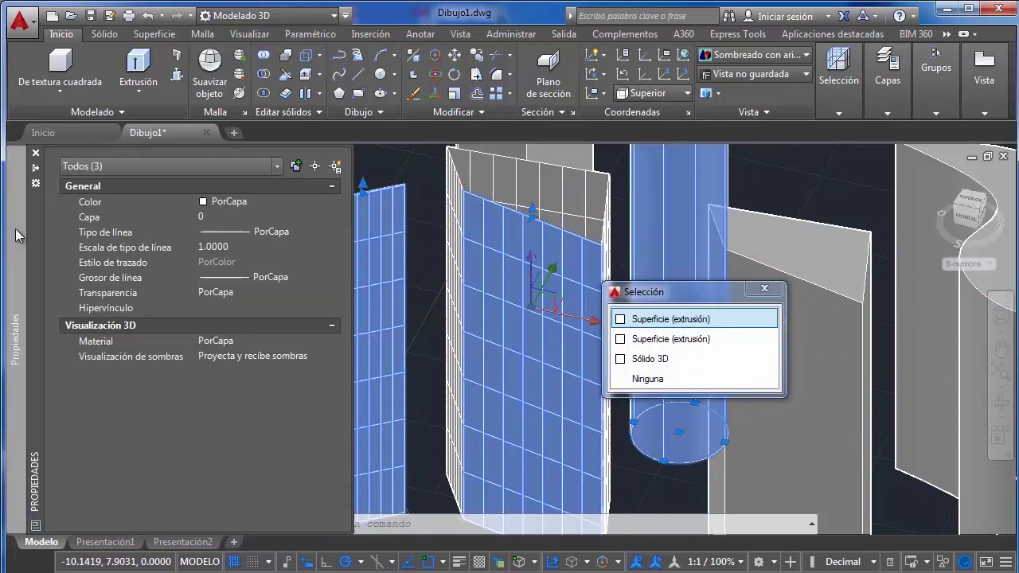
{"action": "key", "text": "Escape"}
{"action": "key", "text": "Escape"}
{"action": "scroll", "coordinate": [598, 264], "scroll_direction": "down", "scroll_amount": 4}
{"action": "left_click", "coordinate": [573, 261]}
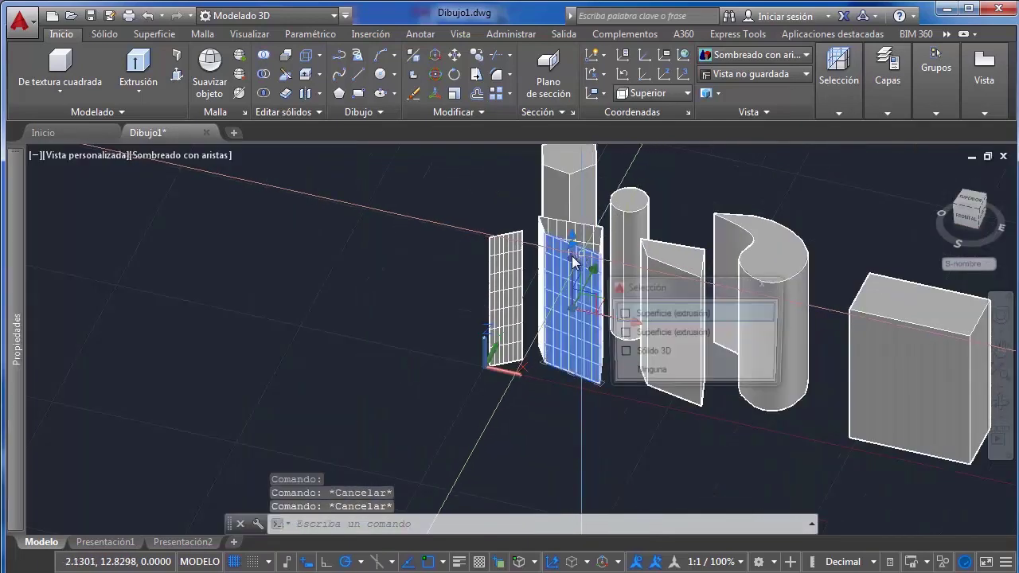
{"action": "key", "text": "Escape"}
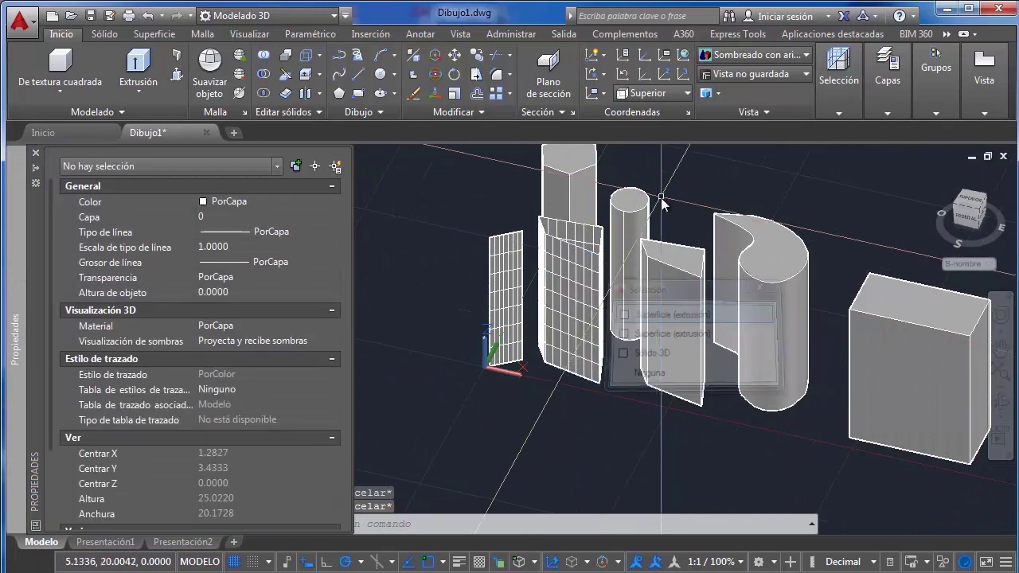
Check the properties of the cylinder and select the neighbouring prism extruded from the closed polyline to inspect it
{"action": "left_click", "coordinate": [657, 192]}
{"action": "left_click", "coordinate": [643, 208]}
{"action": "mouse_move", "coordinate": [23, 327]}
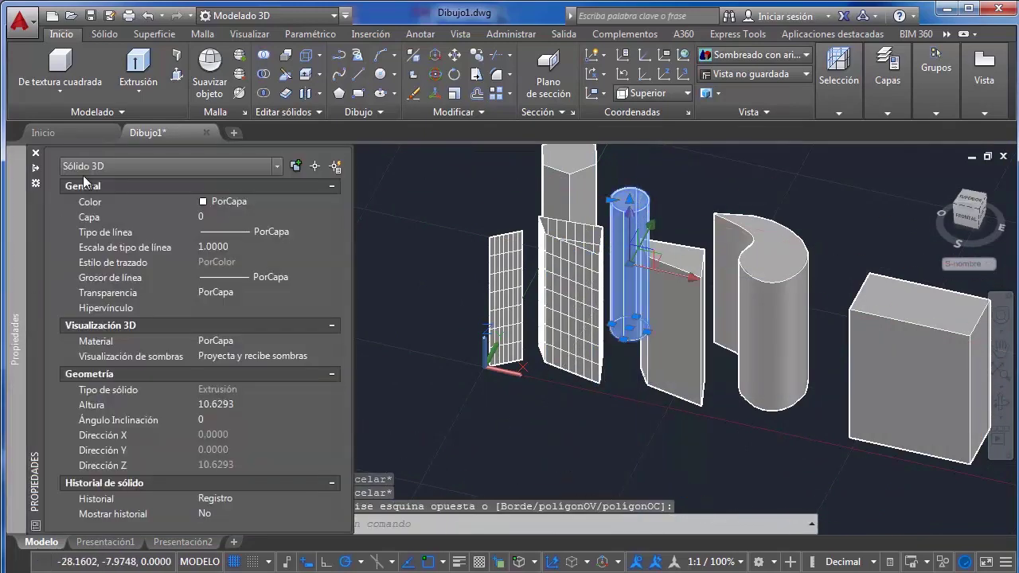
{"action": "key", "text": "Escape"}
{"action": "left_click", "coordinate": [702, 273]}
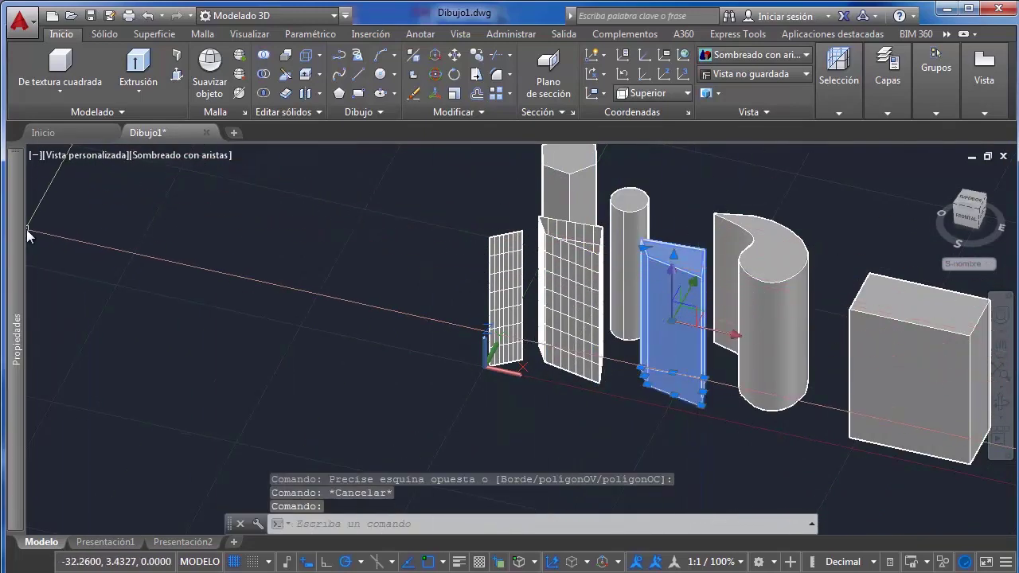
{"action": "mouse_move", "coordinate": [18, 221]}
{"action": "key", "text": "Escape"}
Compare the gridded surfaces with the other extrusions from angled views and from the top view (Superior)
{"action": "scroll", "coordinate": [617, 288], "scroll_direction": "up", "scroll_amount": 4}
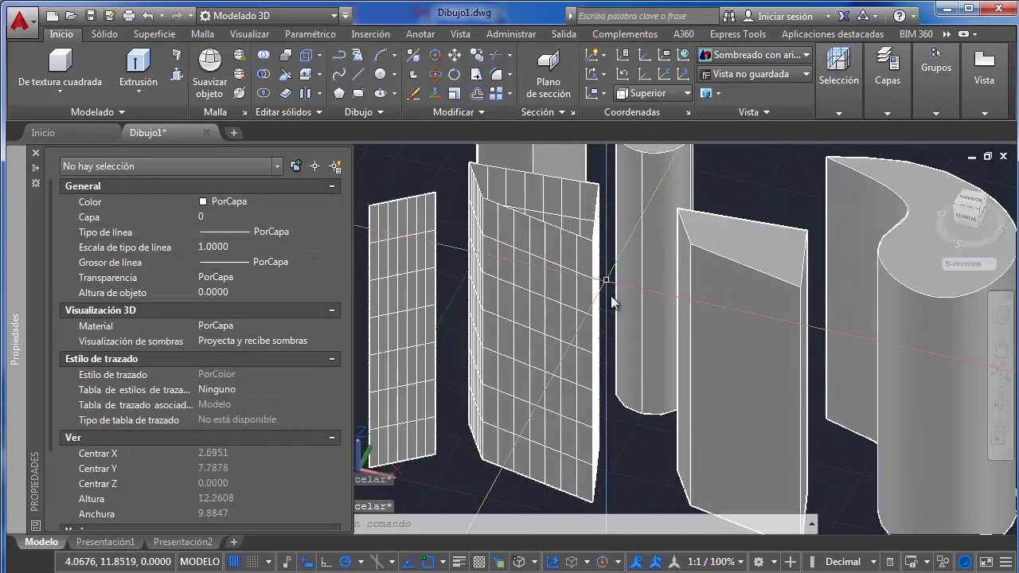
{"action": "middle_click_drag", "start_coordinate": [609, 289], "coordinate": [685, 343]}
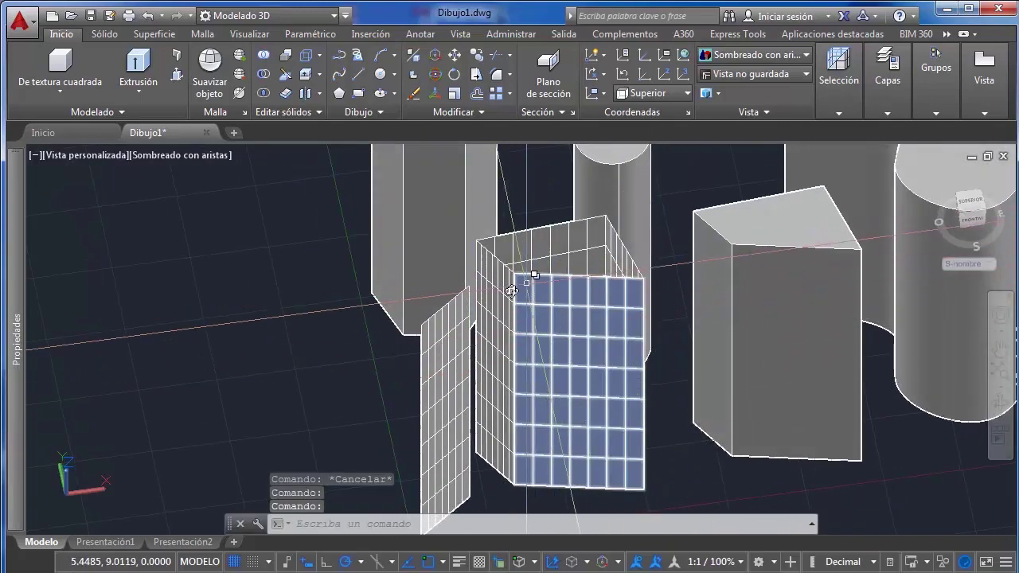
{"action": "scroll", "coordinate": [512, 266], "scroll_direction": "down", "scroll_amount": 4}
{"action": "middle_click_drag", "start_coordinate": [512, 266], "coordinate": [386, 314]}
{"action": "scroll", "coordinate": [581, 253], "scroll_direction": "up", "scroll_amount": 3}
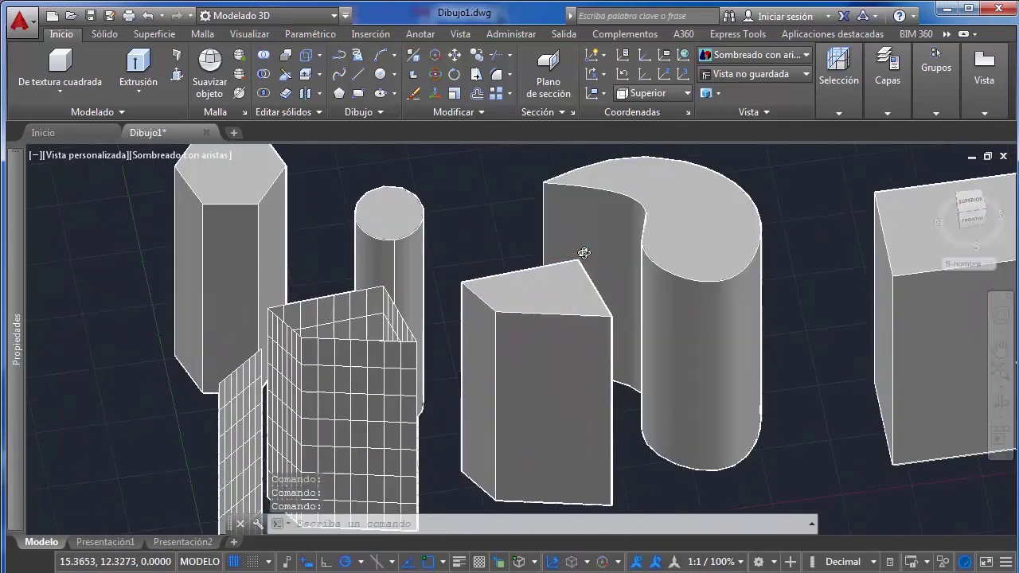
{"action": "middle_click_drag", "start_coordinate": [680, 300], "coordinate": [632, 411]}
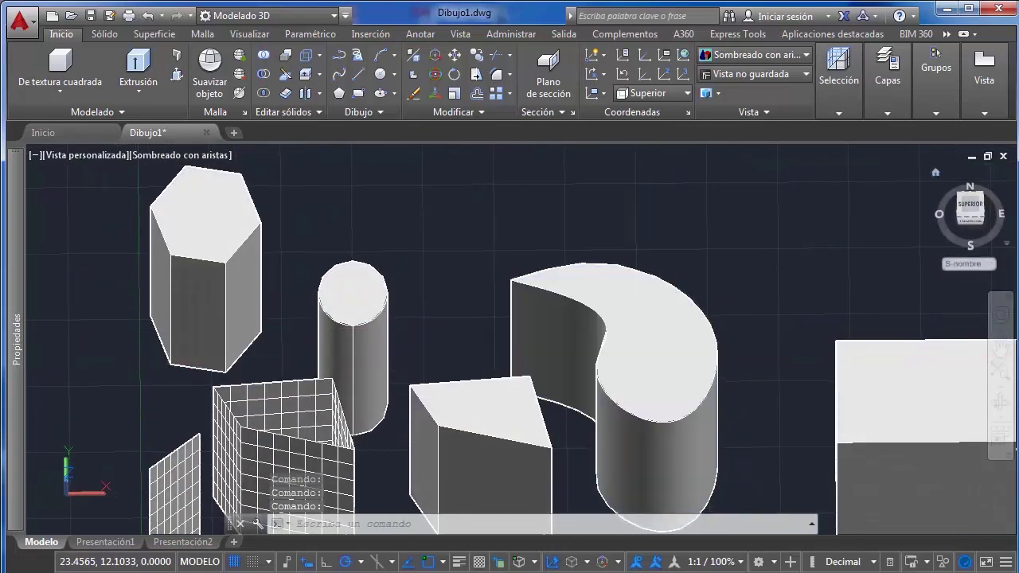
{"action": "left_click", "coordinate": [968, 206]}
{"action": "scroll", "coordinate": [394, 402], "scroll_direction": "up", "scroll_amount": 3}
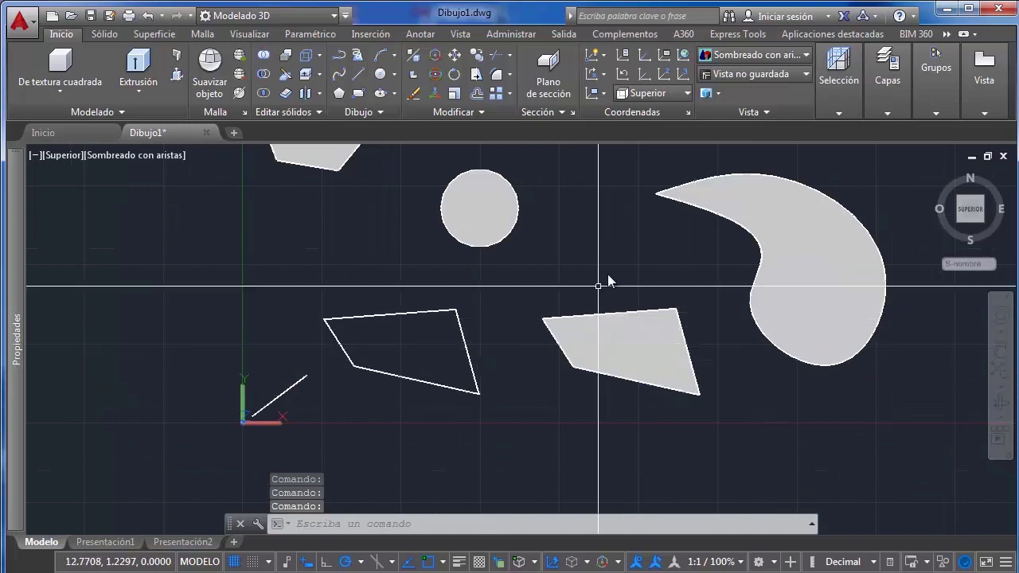
Examine the closed-polyline prism by selecting it in the top view and inspecting it from an angled view
{"action": "left_click", "coordinate": [630, 332]}
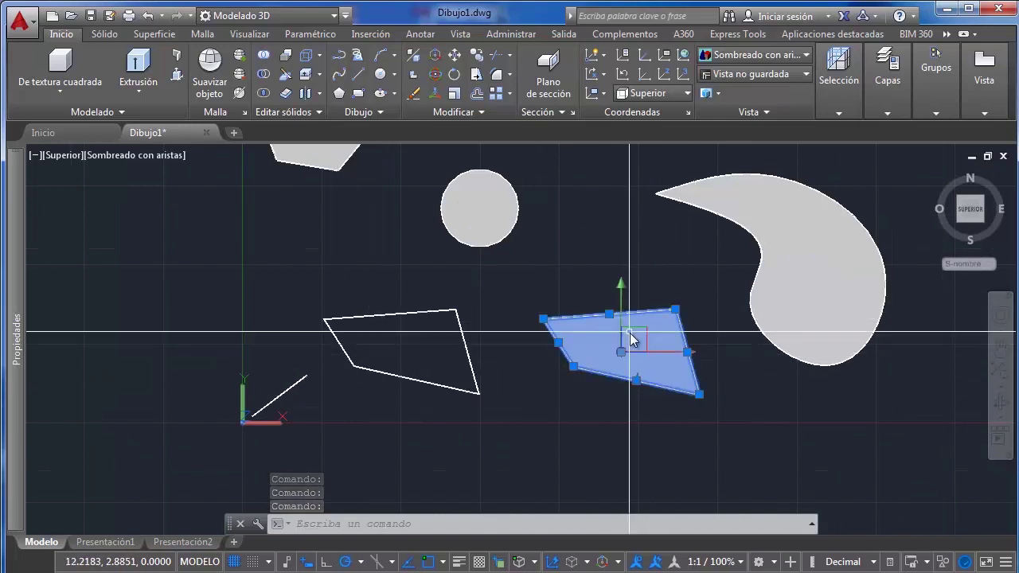
{"action": "scroll", "coordinate": [639, 343], "scroll_direction": "up", "scroll_amount": 2}
{"action": "middle_click_drag", "start_coordinate": [639, 348], "coordinate": [615, 289], "text": "shift"}
{"action": "scroll", "coordinate": [614, 290], "scroll_direction": "down", "scroll_amount": 4}
{"action": "left_click", "coordinate": [703, 343]}
{"action": "left_click", "coordinate": [667, 357]}
{"action": "key", "text": "Escape"}
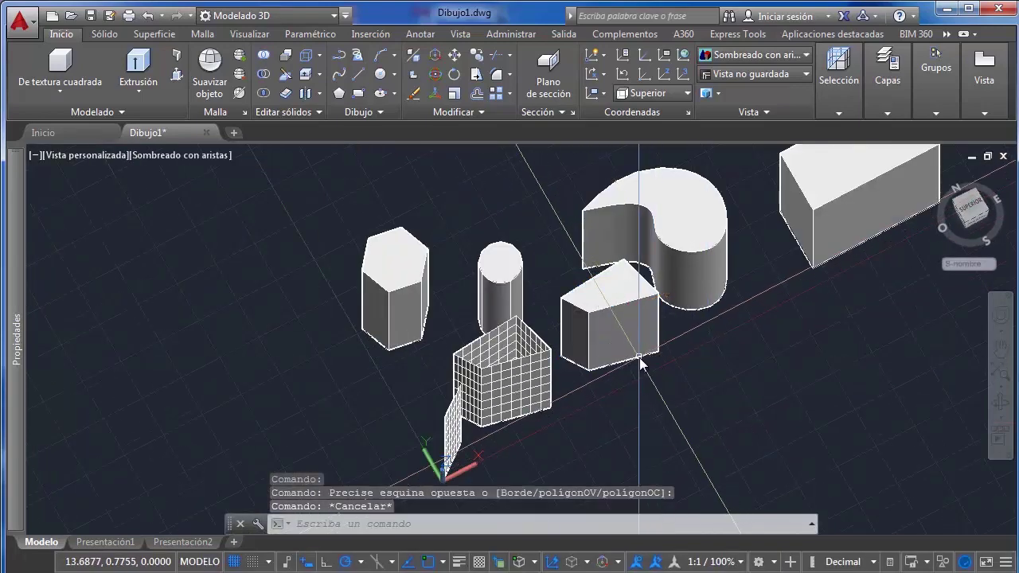
{"action": "left_click", "coordinate": [633, 357]}
{"action": "key", "text": "Escape"}
Examine all the extrusions together, comparing the open separate-line quadrilateral with the closed-polyline prism from several angles
{"action": "scroll", "coordinate": [513, 361], "scroll_direction": "up", "scroll_amount": 4}
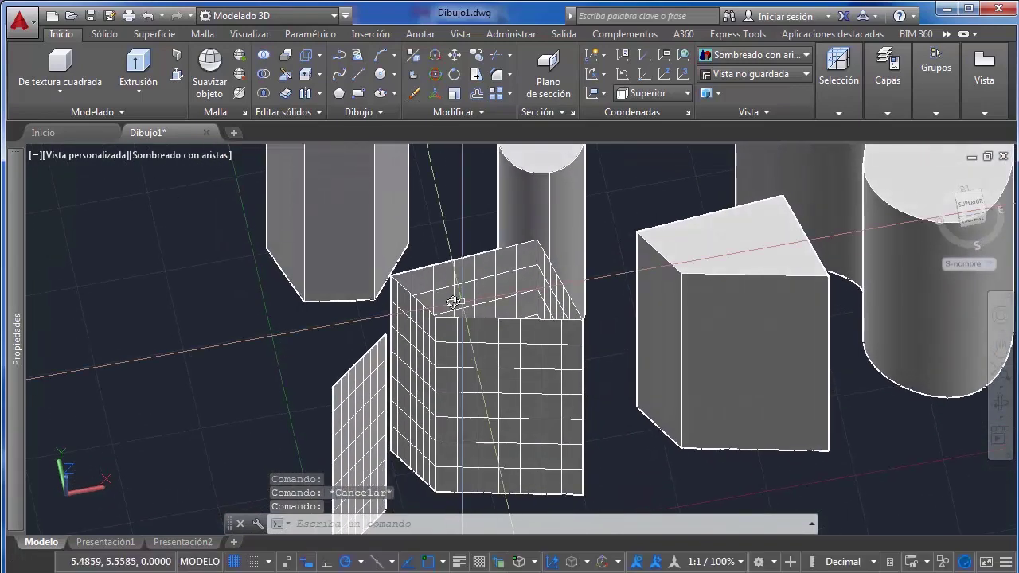
{"action": "scroll", "coordinate": [462, 314], "scroll_direction": "down", "scroll_amount": 7}
{"action": "scroll", "coordinate": [465, 317], "scroll_direction": "up", "scroll_amount": 4}
{"action": "middle_click_drag", "start_coordinate": [491, 381], "coordinate": [455, 397], "text": "shift"}
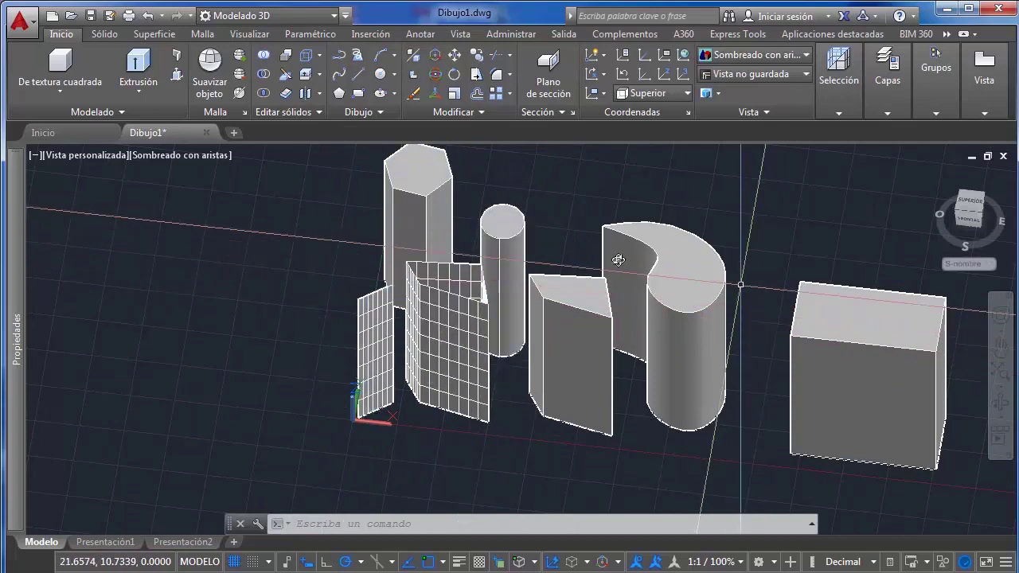
{"action": "middle_click_drag", "start_coordinate": [527, 319], "coordinate": [509, 311], "text": "shift"}
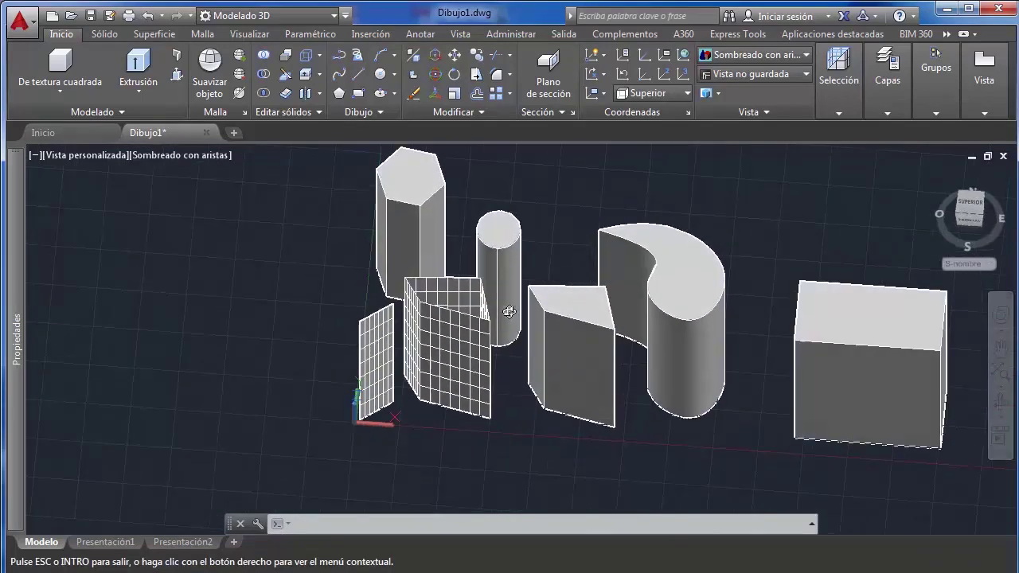
{"action": "scroll", "coordinate": [558, 315], "scroll_direction": "up", "scroll_amount": 4}
{"action": "scroll", "coordinate": [552, 332], "scroll_direction": "down", "scroll_amount": 7}
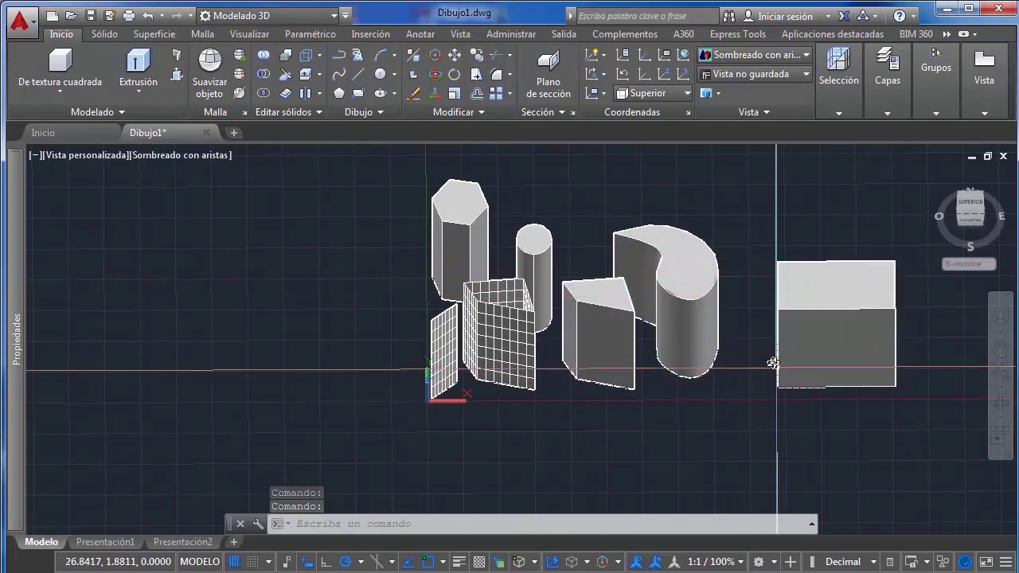
{"action": "scroll", "coordinate": [478, 348], "scroll_direction": "up", "scroll_amount": 5}
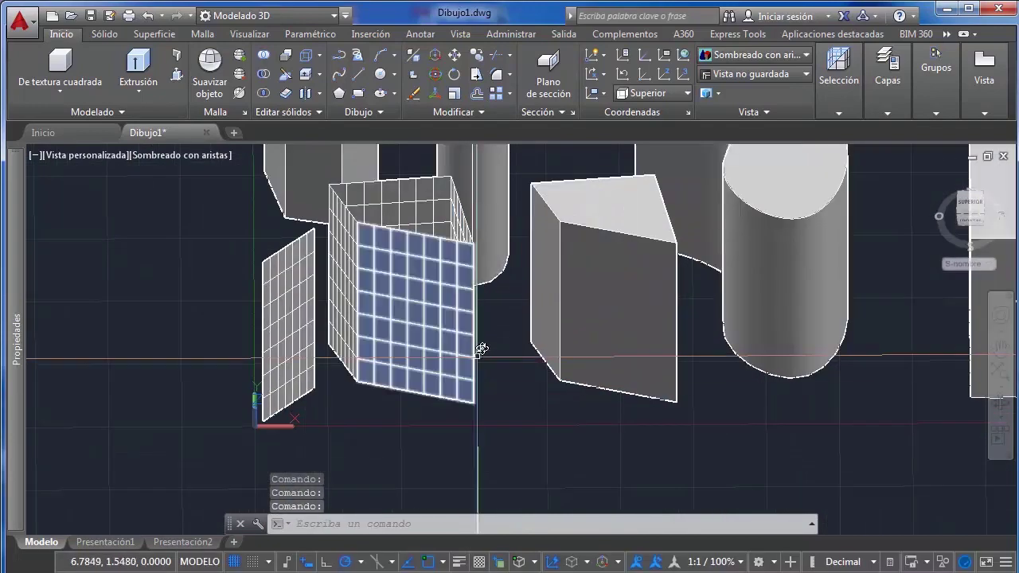
Undo the view changes, the shaded visual style and the group extrusion back to the flat wireframe profiles
{"action": "key", "text": "ctrl+z"}
{"action": "key", "text": "ctrl+z"}
{"action": "key", "text": "ctrl+z"}
{"action": "key", "text": "ctrl+z"}
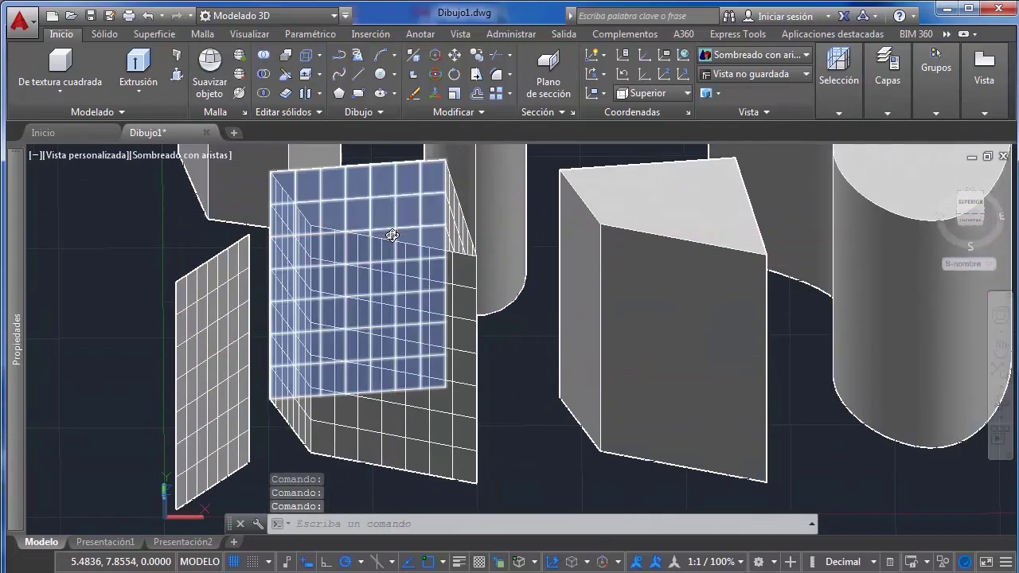
{"action": "key", "text": "ctrl+z"}
{"action": "key", "text": "ctrl+z"}
{"action": "key", "text": "ctrl+z"}
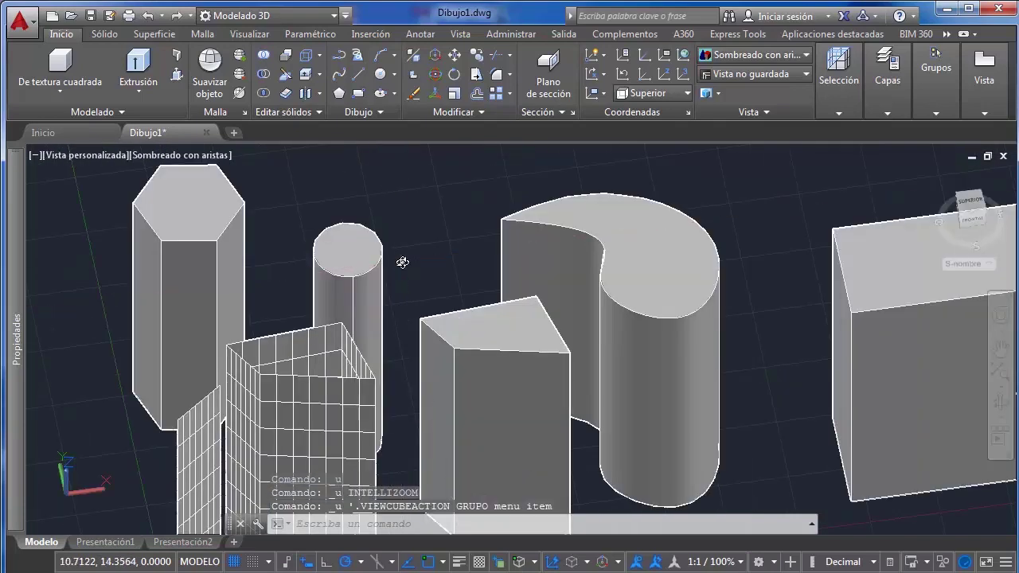
{"action": "key", "text": "ctrl+z"}
{"action": "key", "text": "ctrl+z"}
{"action": "key", "text": "ctrl+z"}
{"action": "key", "text": "ctrl+z"}
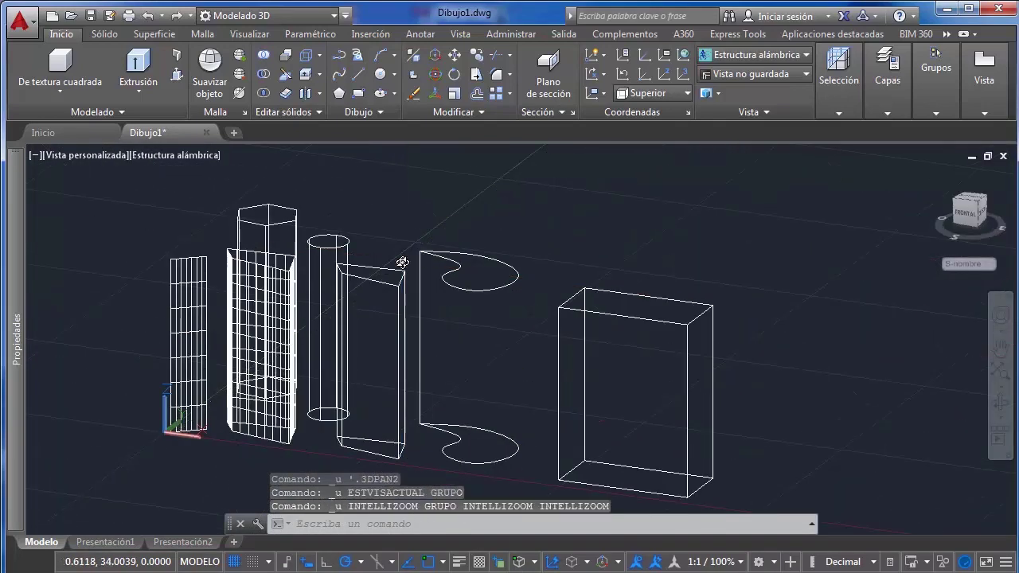
Select two sides of the separate-line quadrilateral, switch to the top view (Superior) and clear the selection
{"action": "scroll", "coordinate": [458, 316], "scroll_direction": "up", "scroll_amount": 7}
{"action": "left_click", "coordinate": [376, 330]}
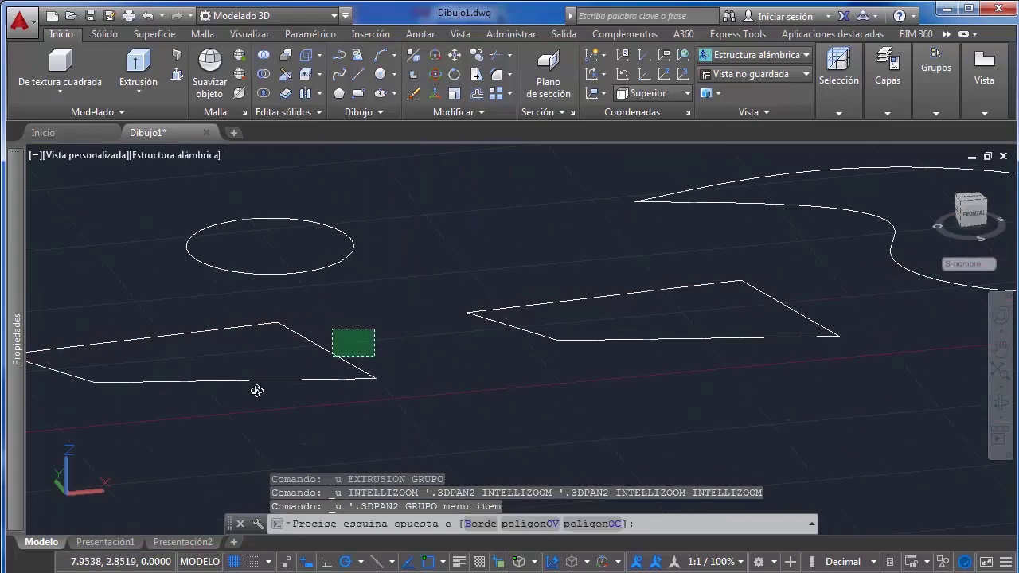
{"action": "left_click", "coordinate": [252, 387]}
{"action": "middle_click_drag", "start_coordinate": [364, 358], "coordinate": [988, 163], "text": "shift"}
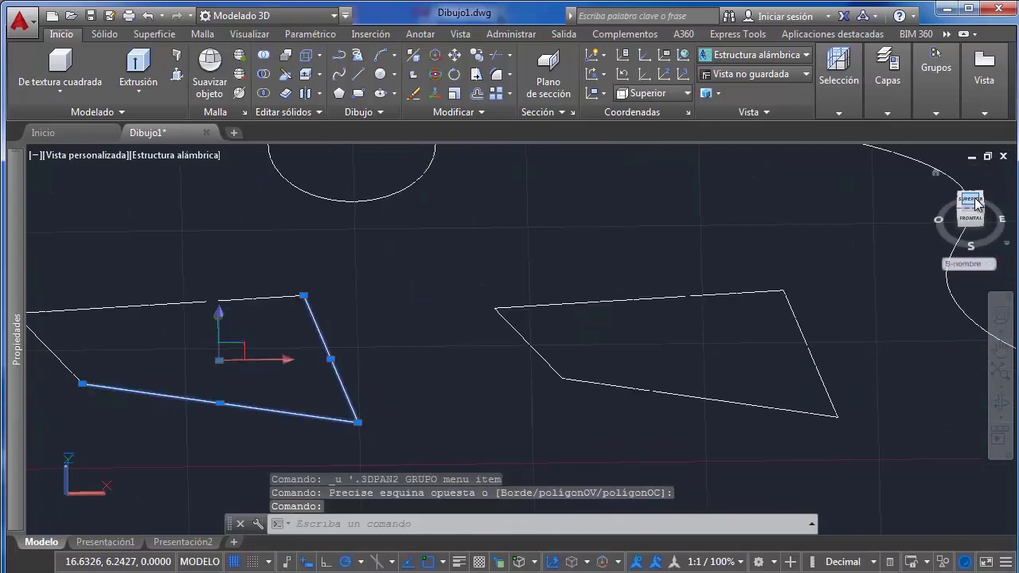
{"action": "left_click", "coordinate": [979, 204]}
{"action": "key", "text": "Escape"}
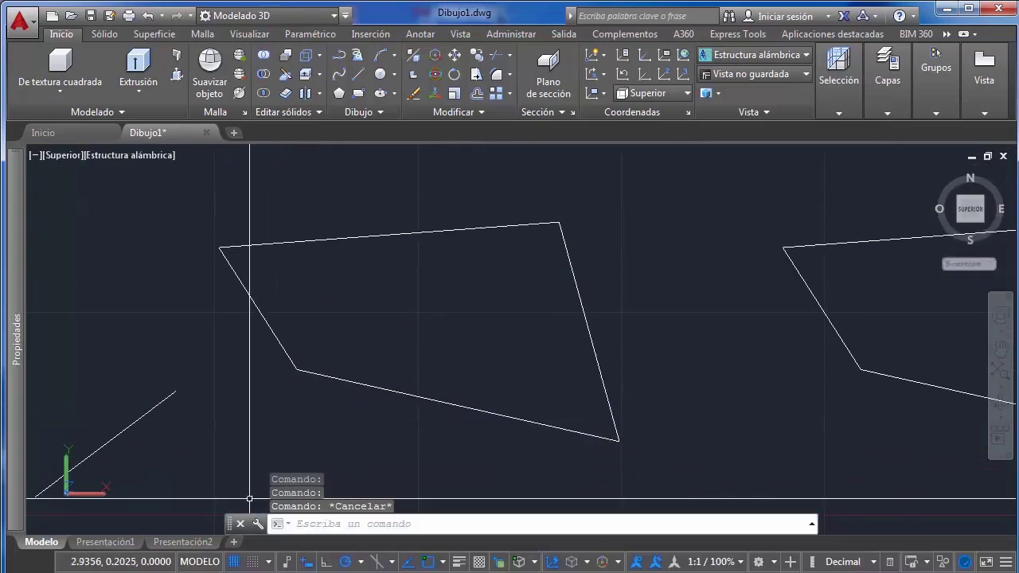
Inspect the separate-line quadrilateral's upper-right corner by selecting the segments that meet there, and clear the selection
{"action": "scroll", "coordinate": [499, 352], "scroll_direction": "down", "scroll_amount": 4}
{"action": "middle_click_drag", "start_coordinate": [495, 345], "coordinate": [477, 330]}
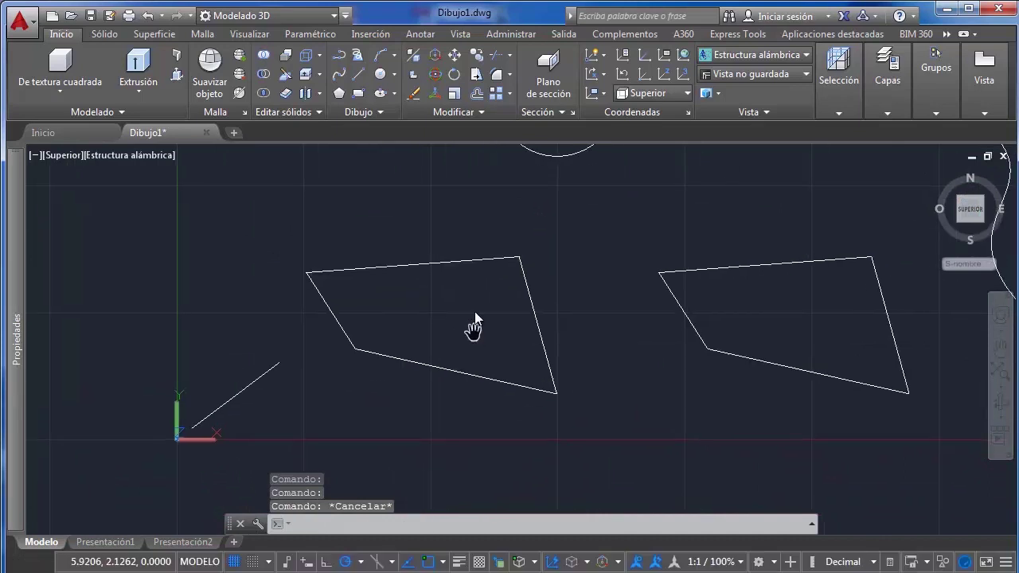
{"action": "scroll", "coordinate": [476, 331], "scroll_direction": "up", "scroll_amount": 3}
{"action": "left_click", "coordinate": [484, 245]}
{"action": "key", "text": "Escape"}
{"action": "scroll", "coordinate": [586, 211], "scroll_direction": "up", "scroll_amount": 3}
{"action": "left_click", "coordinate": [403, 235]}
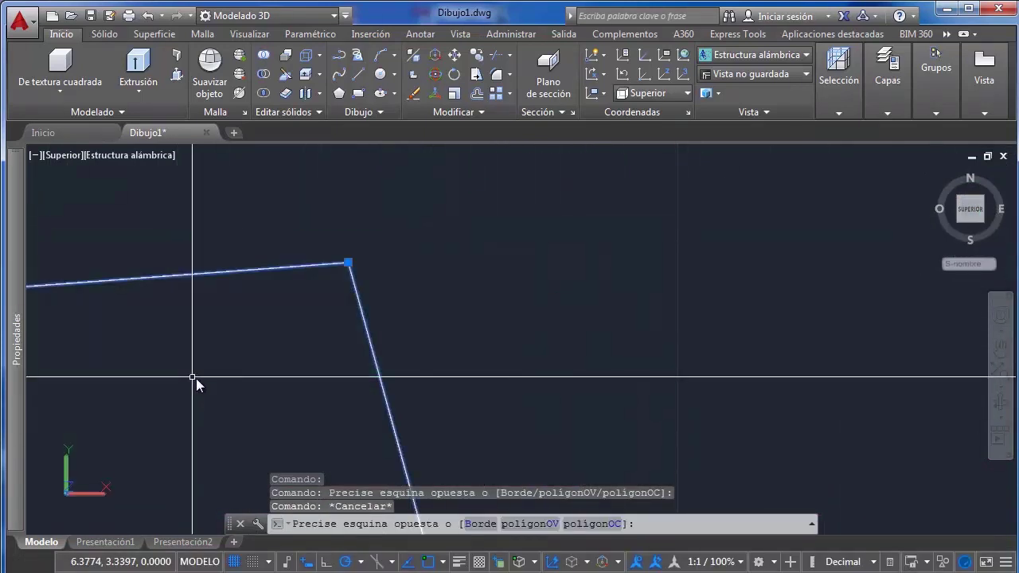
{"action": "key", "text": "Escape"}
Select the closed-polyline quadrilateral and inspect its outline up close in the top view
{"action": "scroll", "coordinate": [310, 282], "scroll_direction": "down", "scroll_amount": 5}
{"action": "left_click", "coordinate": [444, 265]}
{"action": "left_click", "coordinate": [430, 307]}
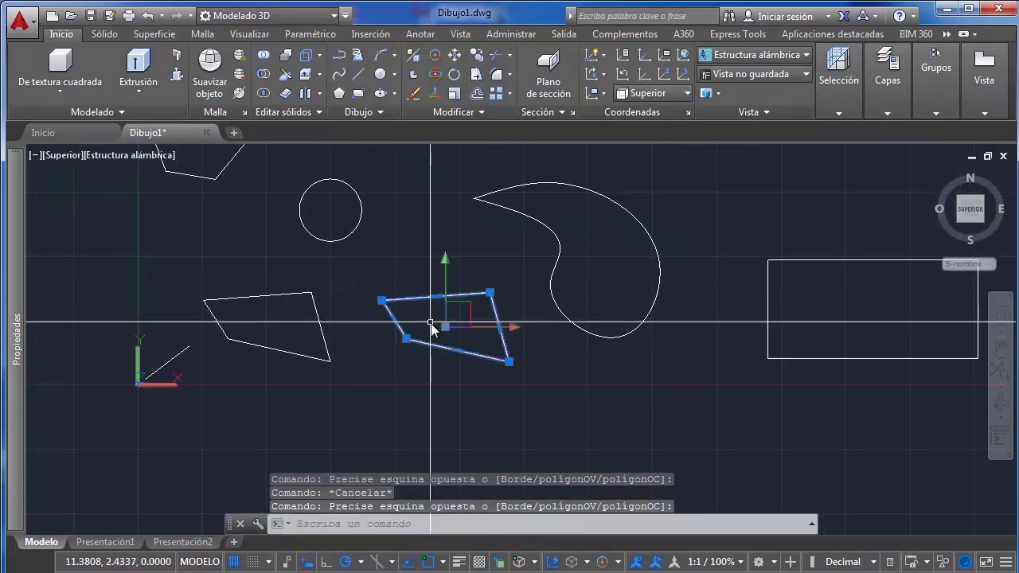
{"action": "scroll", "coordinate": [443, 305], "scroll_direction": "up", "scroll_amount": 3}
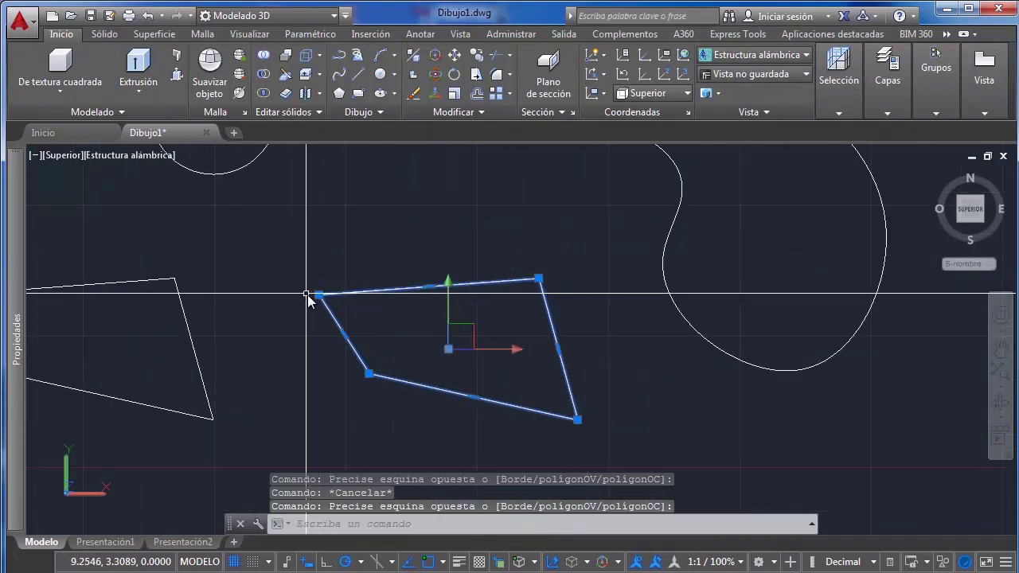
Select the rectangle, circle and hexagon in turn to examine their outlines, clear each selection, and return to the top view (Superior)
{"action": "key", "text": "Escape"}
{"action": "scroll", "coordinate": [495, 235], "scroll_direction": "down", "scroll_amount": 5}
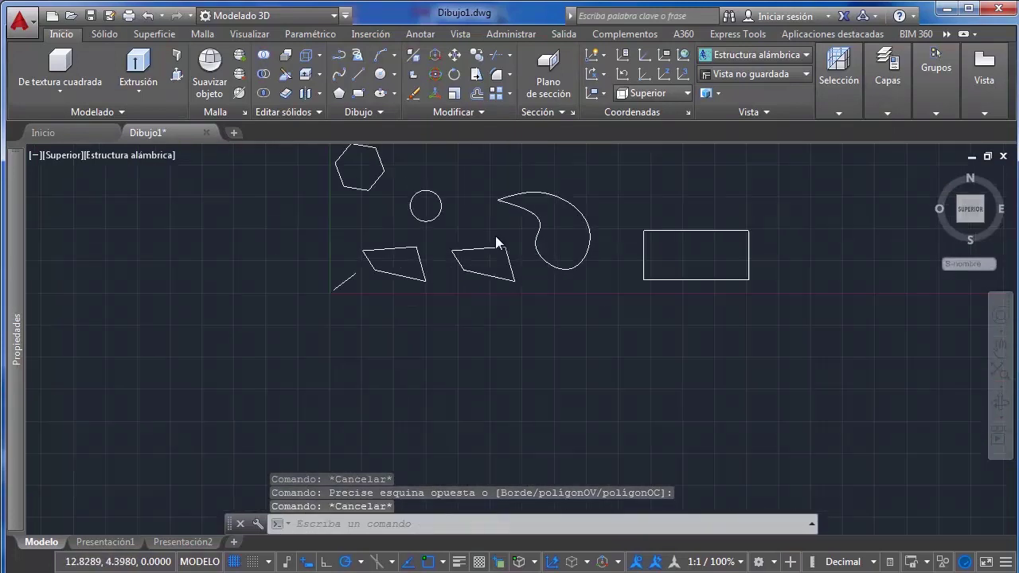
{"action": "scroll", "coordinate": [575, 249], "scroll_direction": "up", "scroll_amount": 2}
{"action": "left_click", "coordinate": [614, 210]}
{"action": "left_click", "coordinate": [702, 234]}
{"action": "left_click", "coordinate": [597, 276]}
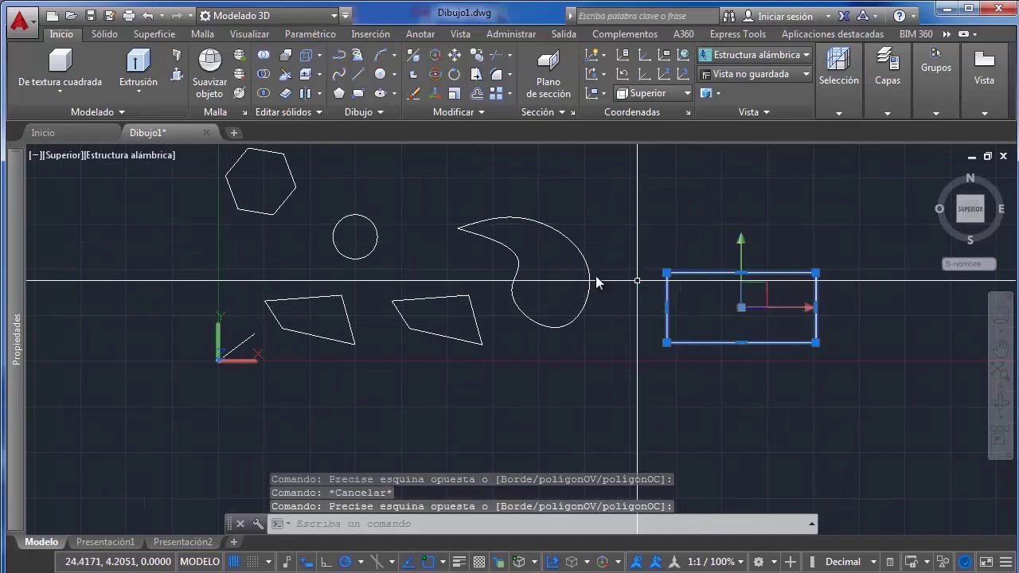
{"action": "key", "text": "Escape"}
{"action": "left_click", "coordinate": [378, 237]}
{"action": "key", "text": "Escape"}
{"action": "left_click", "coordinate": [255, 213]}
{"action": "key", "text": "Escape"}
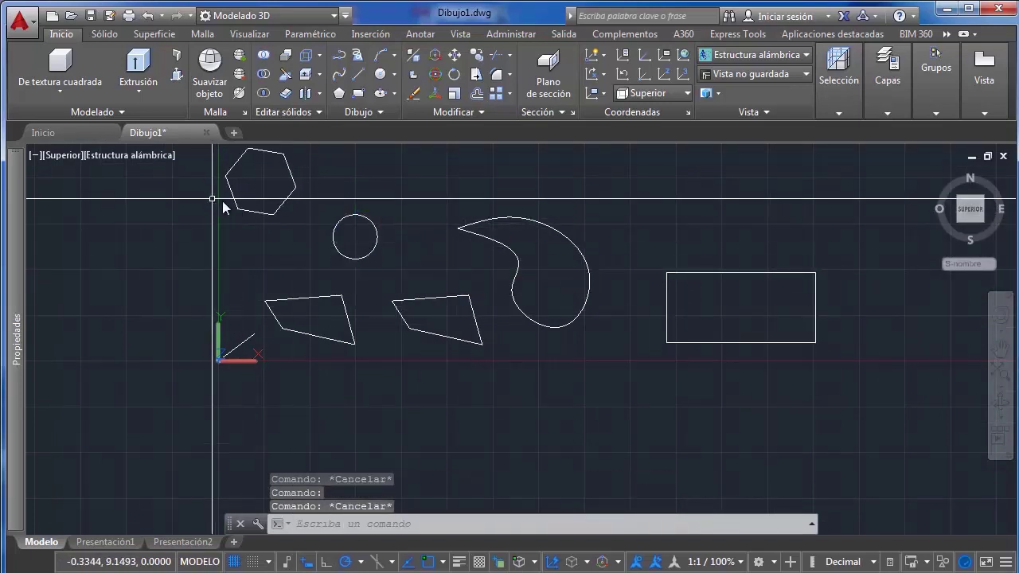
{"action": "middle_click_drag", "start_coordinate": [257, 187], "coordinate": [320, 241]}
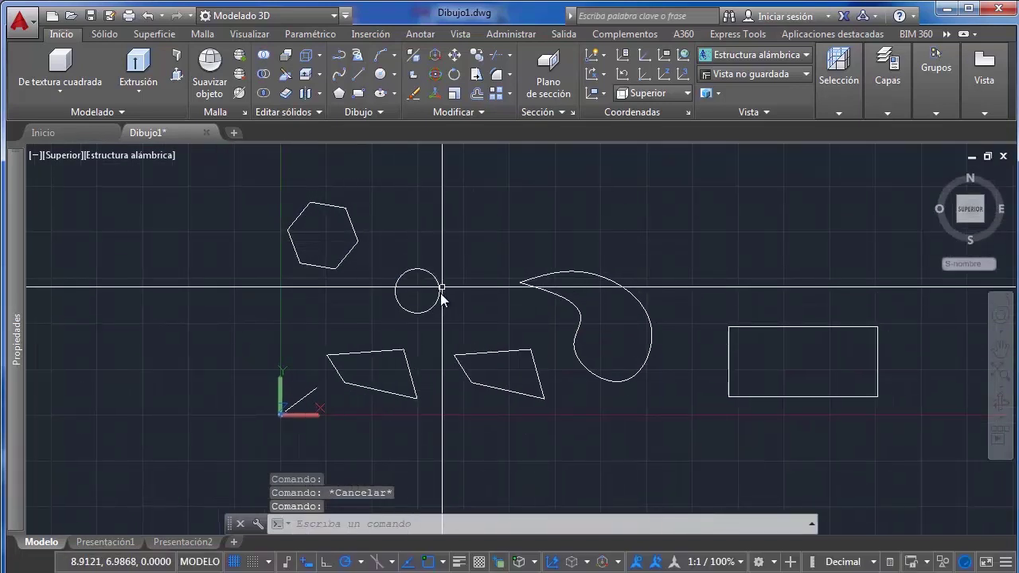
{"action": "middle_click_drag", "start_coordinate": [442, 298], "coordinate": [436, 316]}
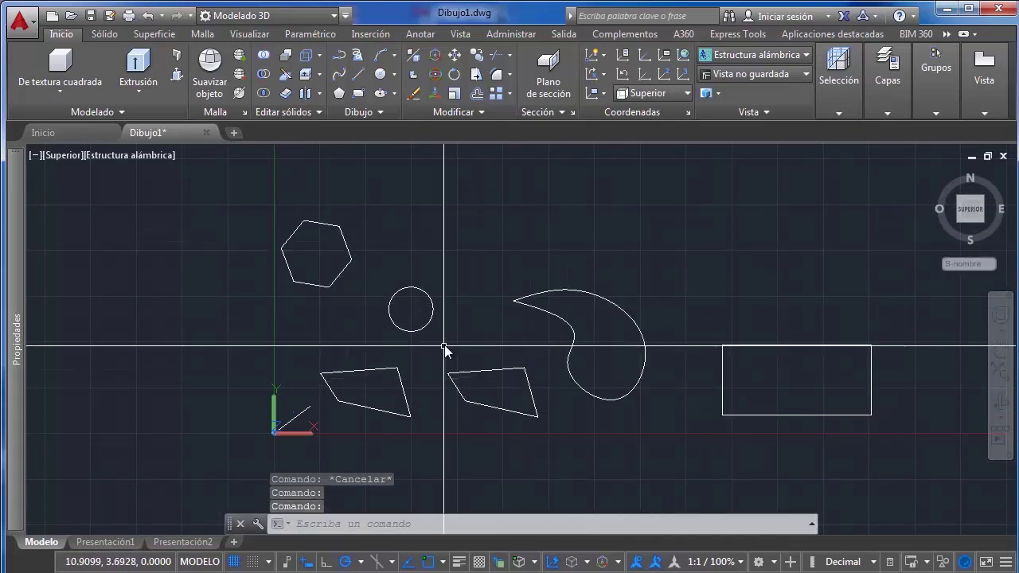
{"action": "middle_click_drag", "start_coordinate": [460, 316], "coordinate": [474, 408], "text": "shift"}
{"action": "left_click", "coordinate": [973, 209]}
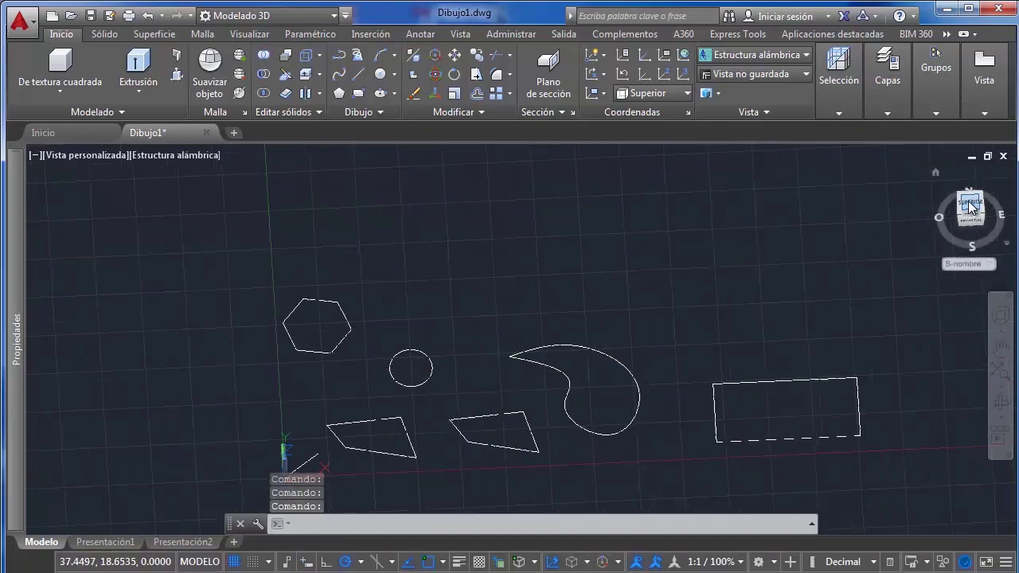
{"action": "scroll", "coordinate": [519, 263], "scroll_direction": "up", "scroll_amount": 2}
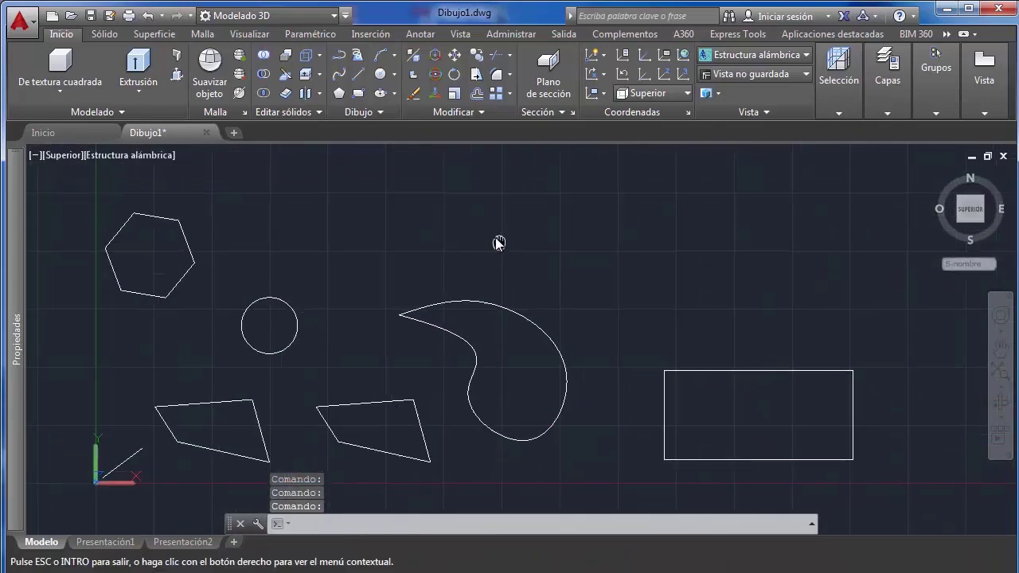
{"action": "left_click", "coordinate": [358, 76]}
{"action": "middle_click_drag", "start_coordinate": [631, 184], "coordinate": [576, 223]}
{"action": "left_click", "coordinate": [576, 224]}
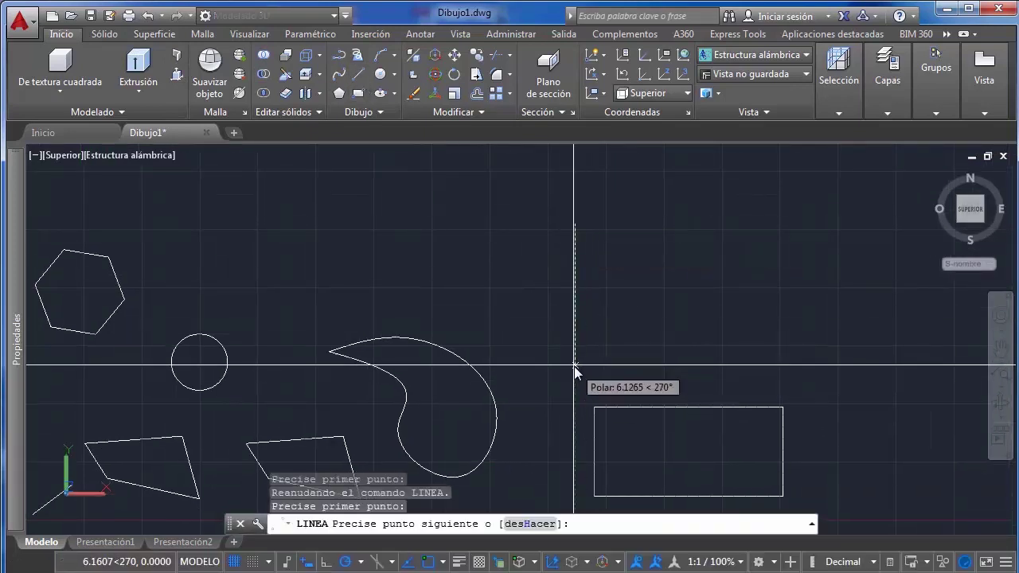
{"action": "left_click", "coordinate": [707, 364]}
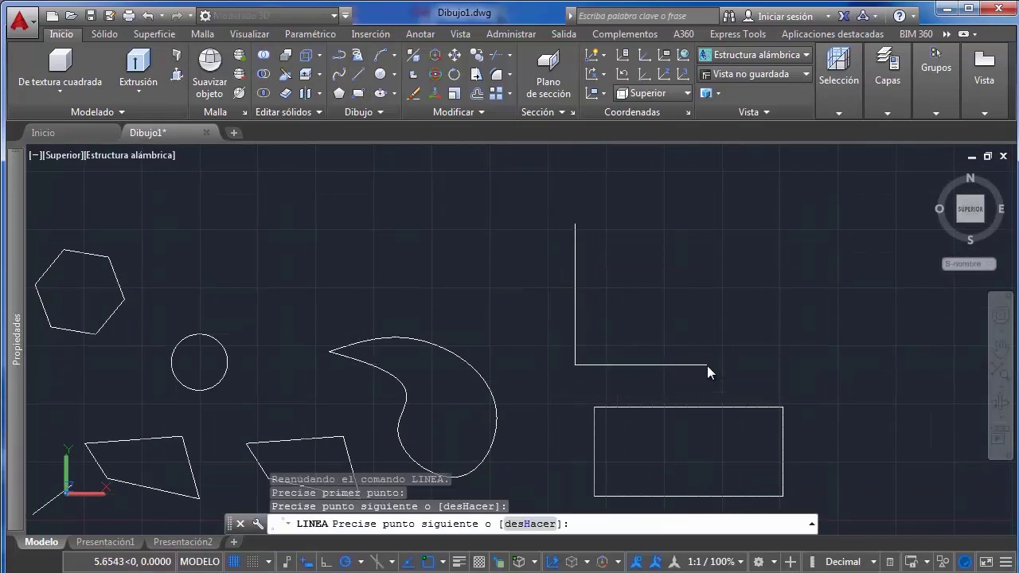
{"action": "scroll", "coordinate": [707, 365], "scroll_direction": "up", "scroll_amount": 2}
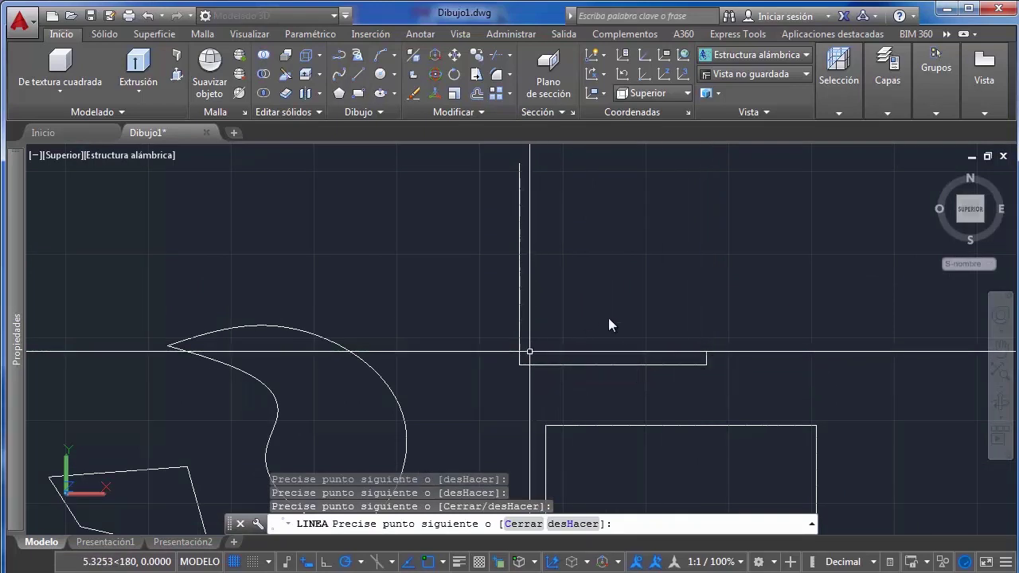
{"action": "key", "text": "Escape"}
{"action": "scroll", "coordinate": [685, 339], "scroll_direction": "up", "scroll_amount": 3}
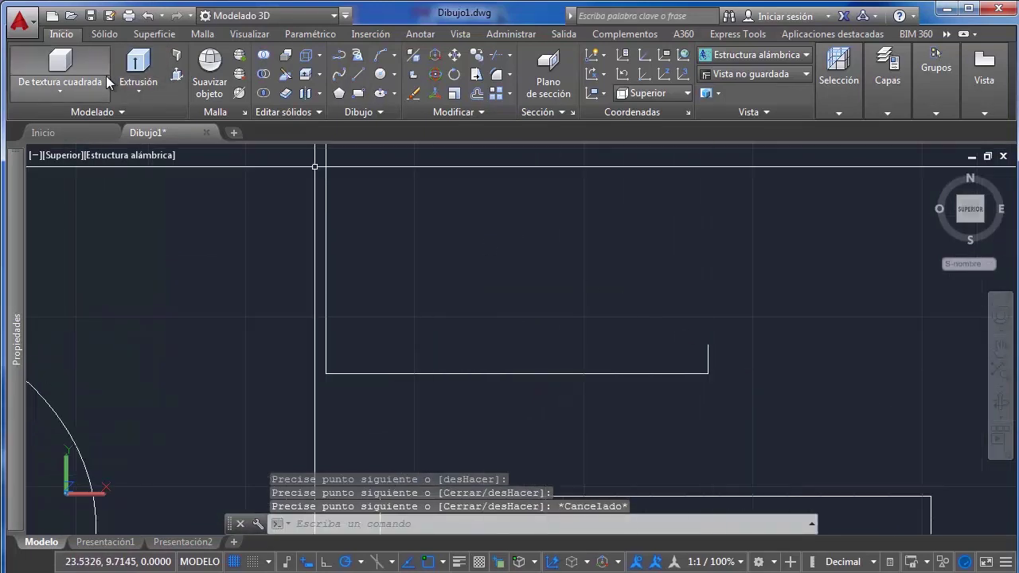
{"action": "left_click", "coordinate": [774, 266]}
{"action": "left_click", "coordinate": [233, 408]}
{"action": "key", "text": "Delete"}
Start an L-shaped outline near the rectangle with separate lines, drawing a 5-unit vertical left side downward and a horizontal bottom side
{"action": "middle_click_drag", "start_coordinate": [292, 219], "coordinate": [351, 240]}
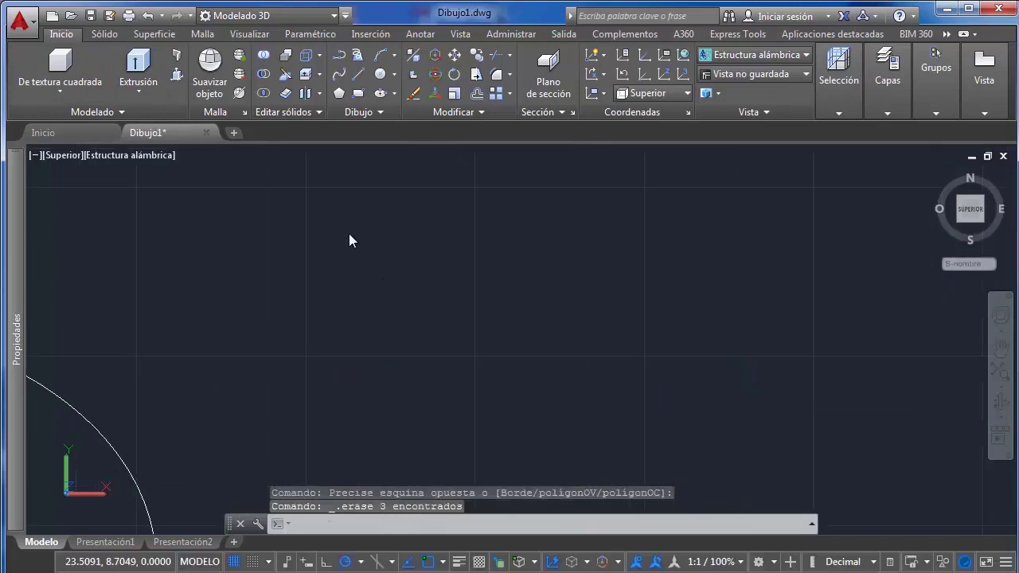
{"action": "left_click", "coordinate": [361, 72]}
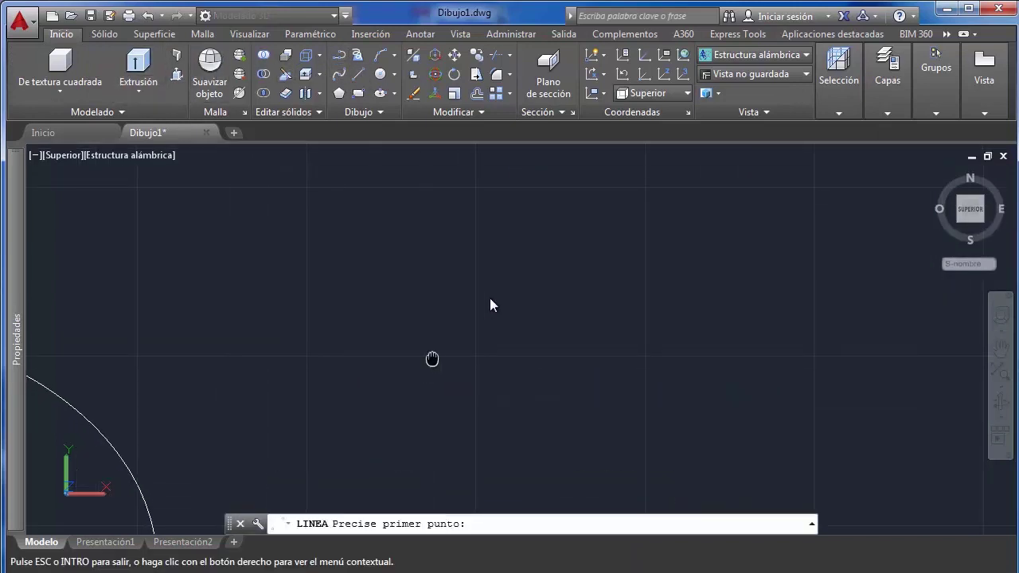
{"action": "scroll", "coordinate": [470, 327], "scroll_direction": "down", "scroll_amount": 1}
{"action": "scroll", "coordinate": [478, 283], "scroll_direction": "down", "scroll_amount": 1}
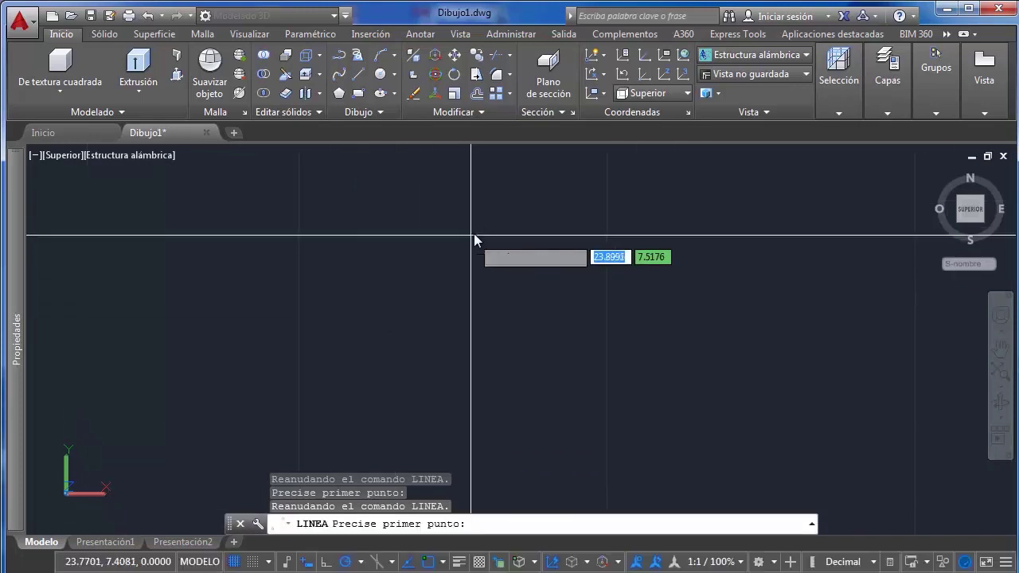
{"action": "left_click", "coordinate": [484, 201]}
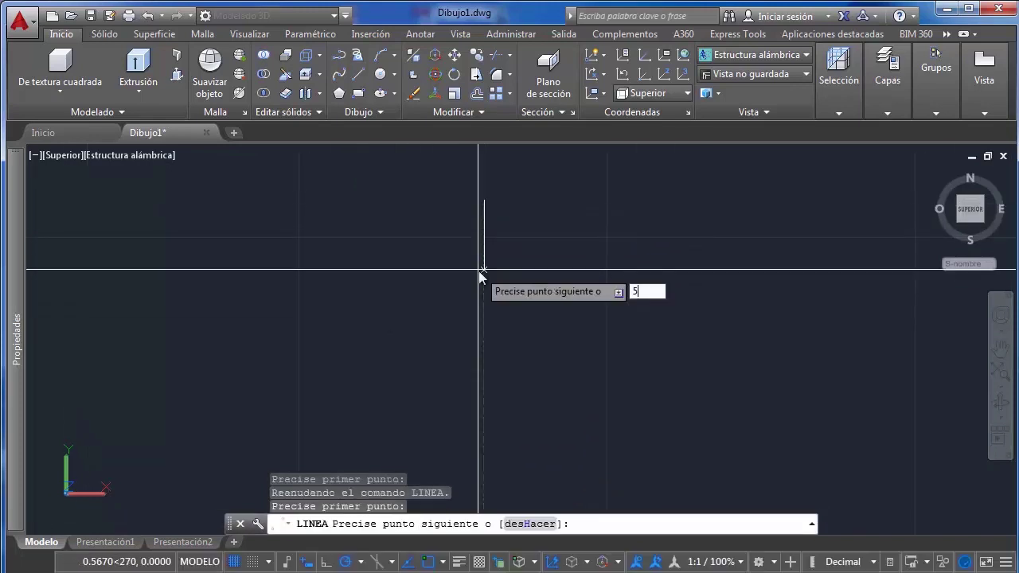
{"action": "middle_click_drag", "start_coordinate": [711, 240], "coordinate": [724, 228]}
{"action": "scroll", "coordinate": [723, 228], "scroll_direction": "down", "scroll_amount": 2}
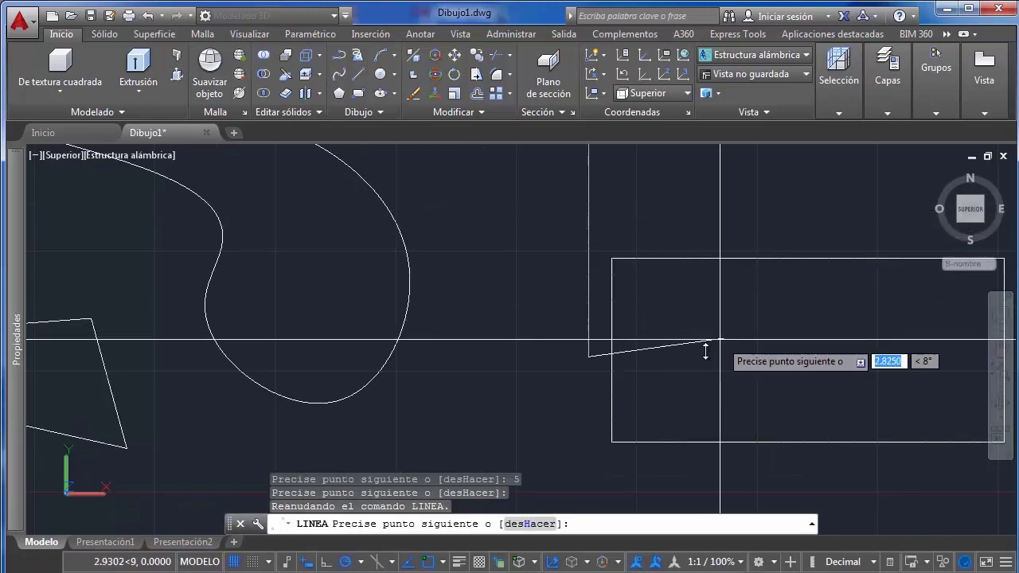
{"action": "left_click", "coordinate": [891, 357]}
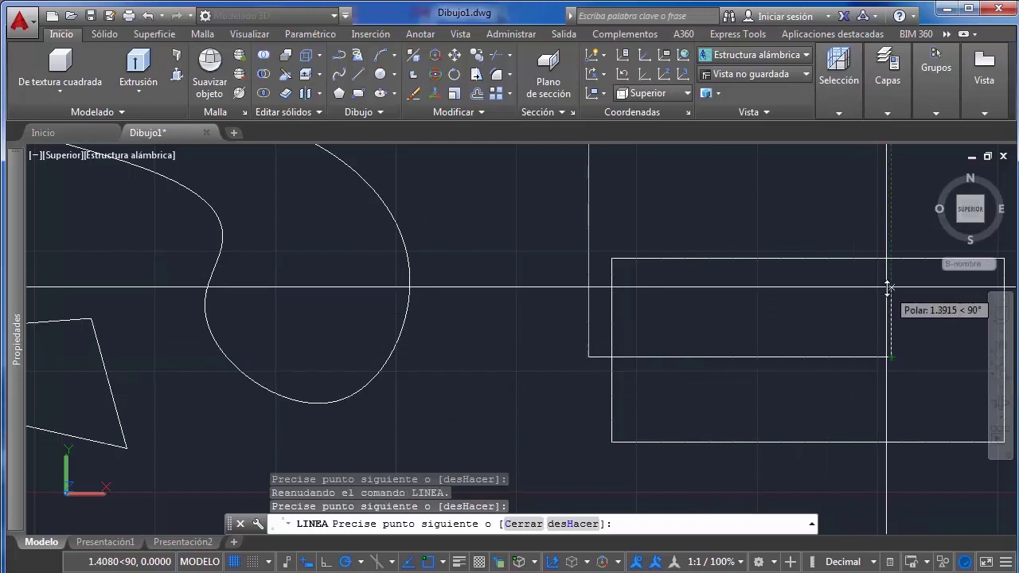
{"action": "left_click", "coordinate": [892, 288]}
{"action": "left_click", "coordinate": [701, 288]}
{"action": "key", "text": "ctrl+z"}
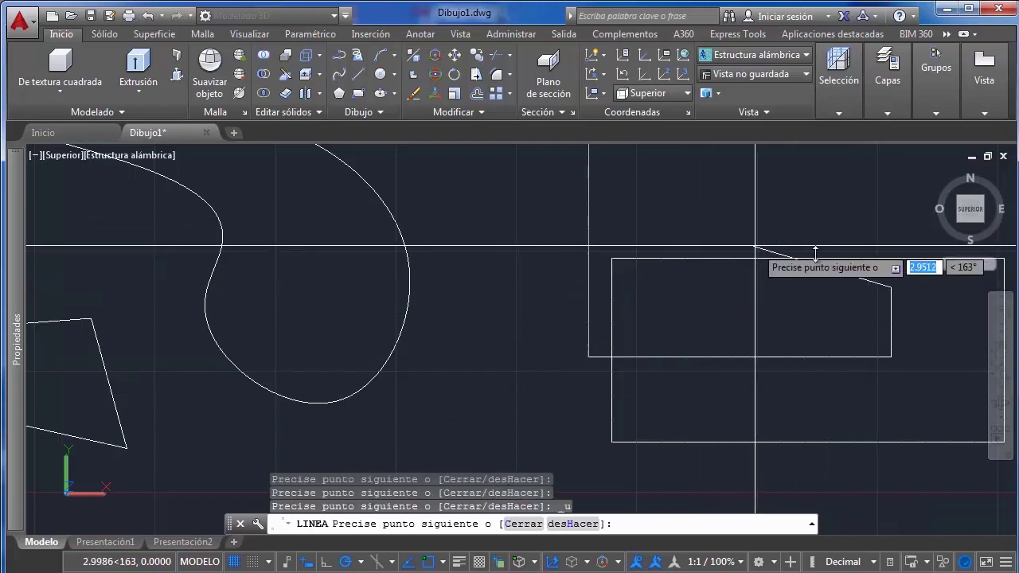
{"action": "middle_click_drag", "start_coordinate": [823, 278], "coordinate": [693, 383]}
{"action": "key", "text": "ctrl+z"}
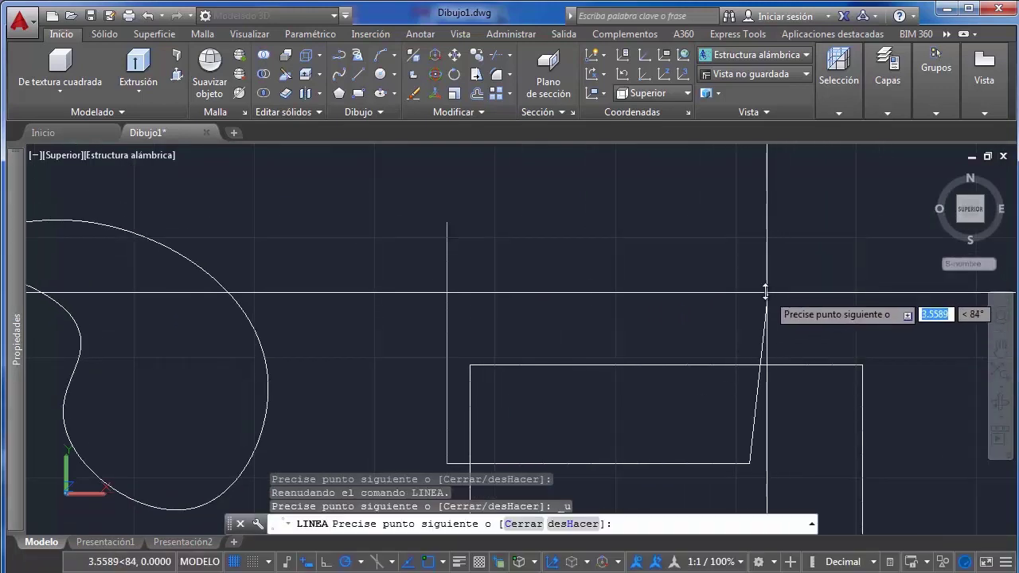
Complete the L-shaped outline with a short right side, a step about 2.97 units wide, an upper right side and a closing top side
{"action": "left_click", "coordinate": [748, 335]}
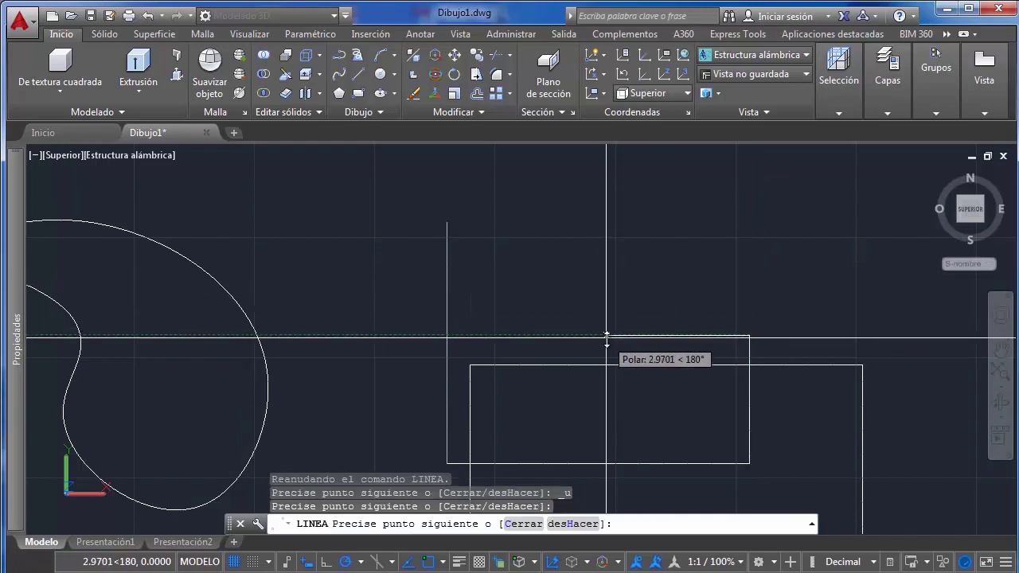
{"action": "left_click", "coordinate": [607, 337]}
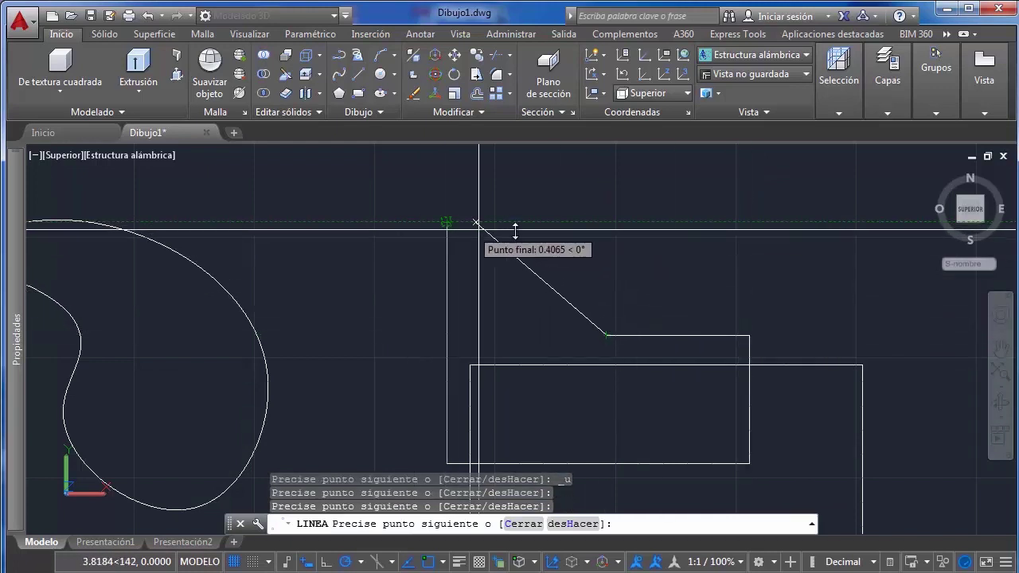
{"action": "left_click", "coordinate": [610, 221]}
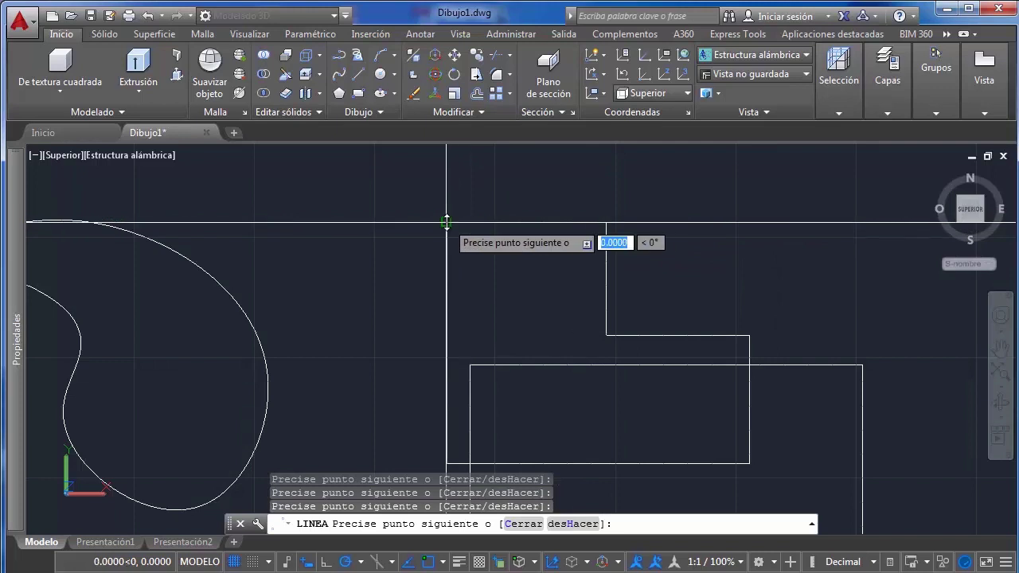
{"action": "left_click", "coordinate": [447, 222]}
{"action": "key", "text": "Escape"}
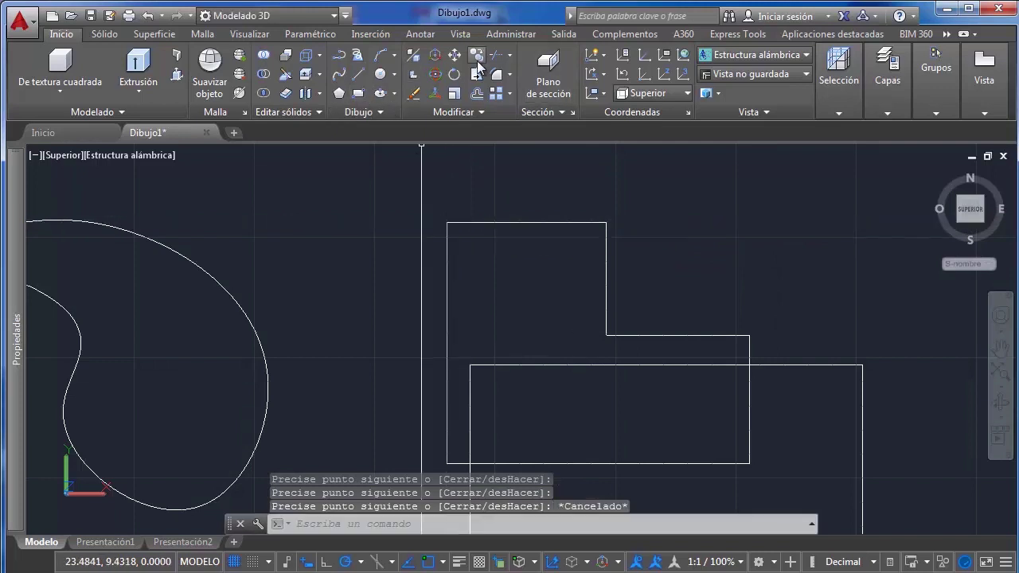
Offset the top, upper right and left lines of the L-shaped outline inward by 0.15
{"action": "left_click", "coordinate": [475, 93]}
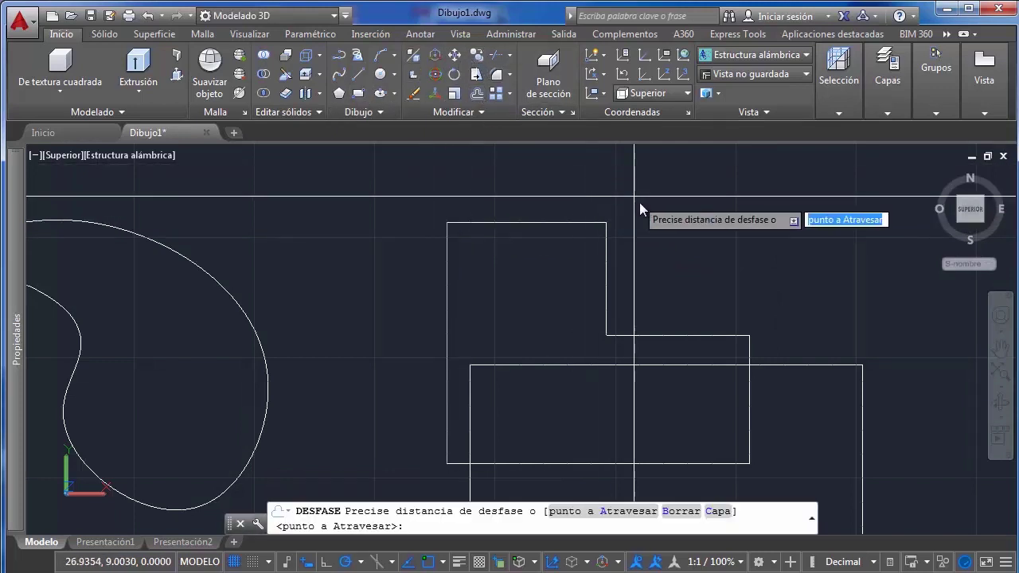
{"action": "key", "text": "Return"}
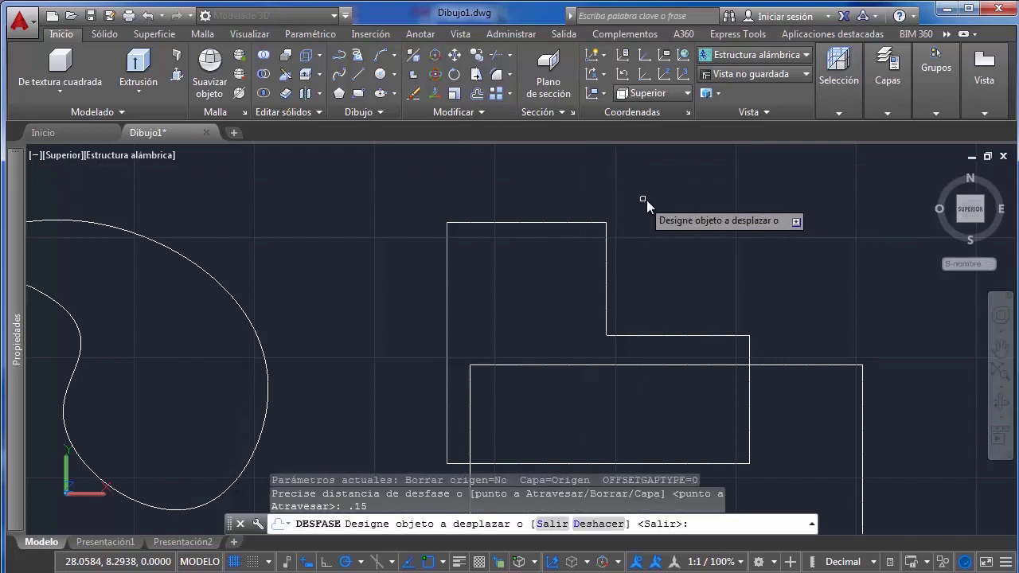
{"action": "left_click", "coordinate": [609, 237]}
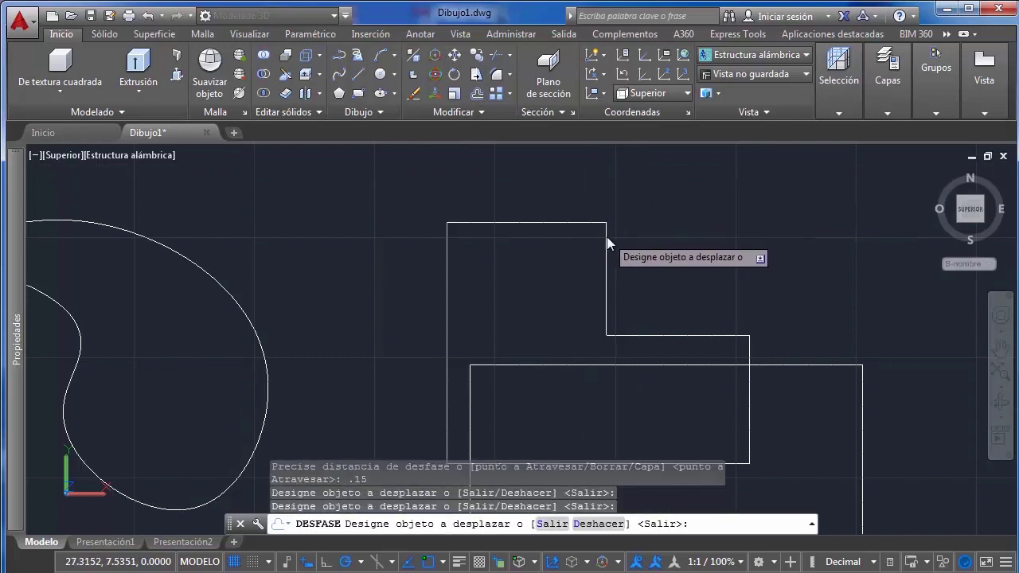
{"action": "left_click", "coordinate": [605, 237]}
{"action": "left_click", "coordinate": [467, 285]}
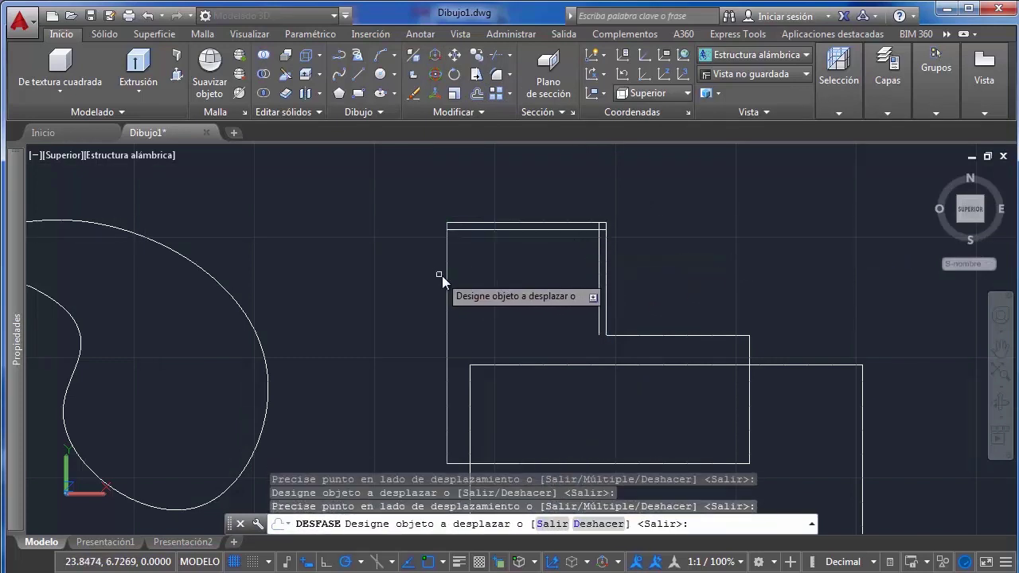
{"action": "left_click", "coordinate": [446, 275]}
{"action": "left_click", "coordinate": [488, 349]}
Offset the bottom, lower right and horizontal step lines of the L-shaped outline inward by the same distance, and end the Offset command
{"action": "middle_click_drag", "start_coordinate": [488, 350], "coordinate": [477, 285]}
{"action": "left_click", "coordinate": [535, 399]}
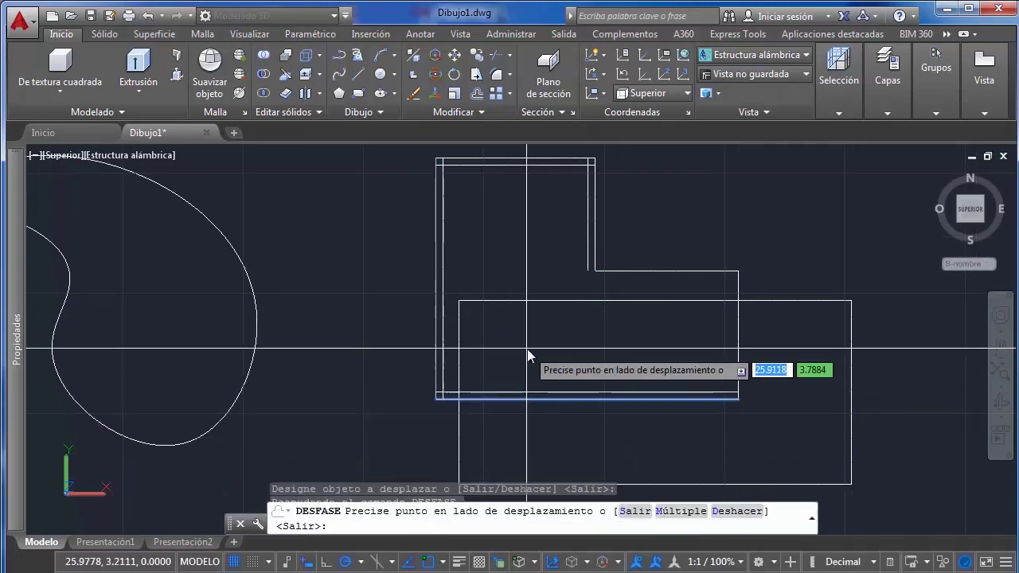
{"action": "left_click", "coordinate": [529, 355]}
{"action": "left_click", "coordinate": [739, 334]}
{"action": "left_click", "coordinate": [706, 325]}
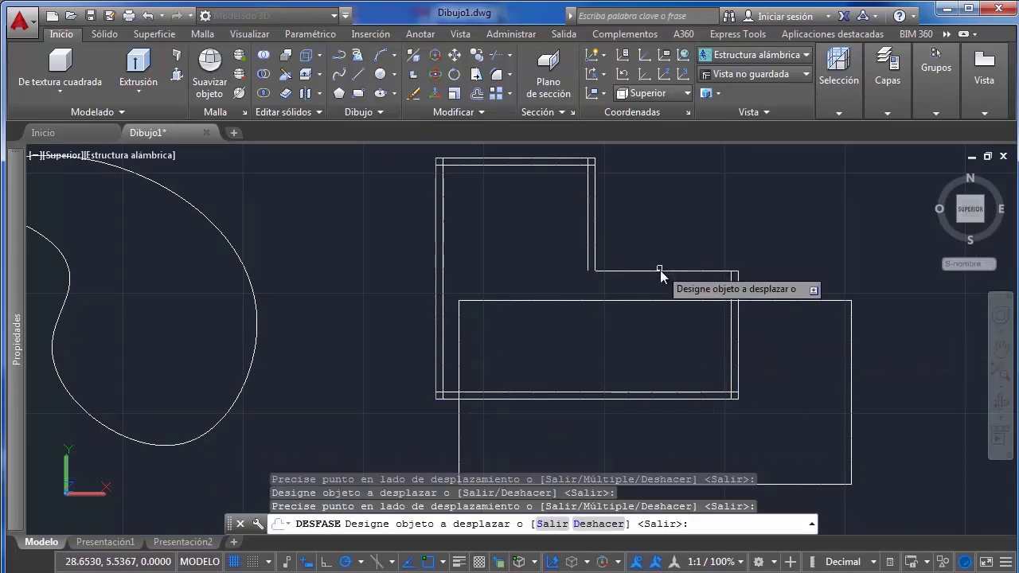
{"action": "left_click", "coordinate": [660, 271]}
{"action": "left_click", "coordinate": [662, 313]}
{"action": "key", "text": "Escape"}
Use Fillet (Empalme) to join the two offset lines into a sharp corner at the inner bend of the L shape
{"action": "scroll", "coordinate": [643, 289], "scroll_direction": "up", "scroll_amount": 4}
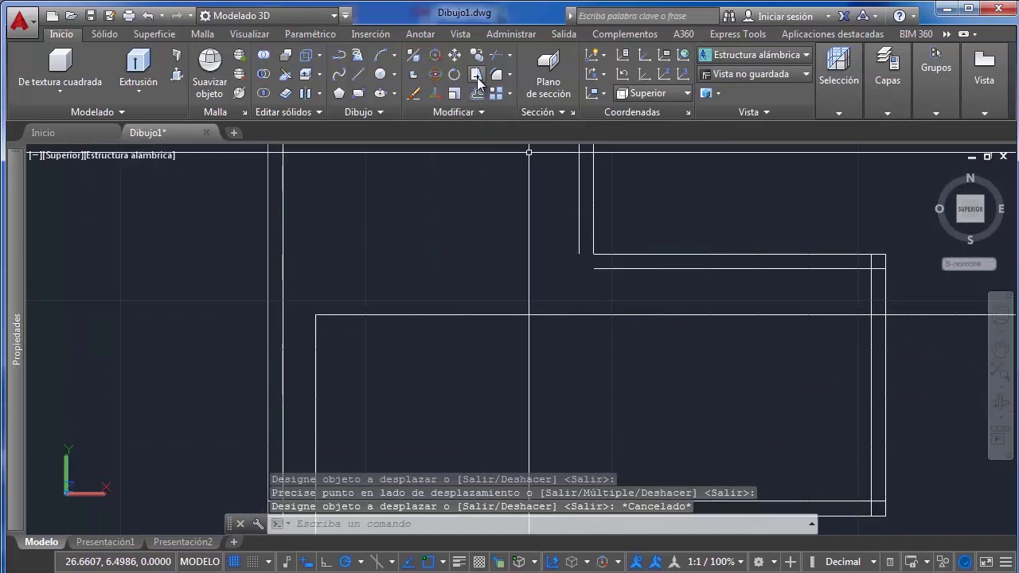
{"action": "left_click", "coordinate": [511, 76]}
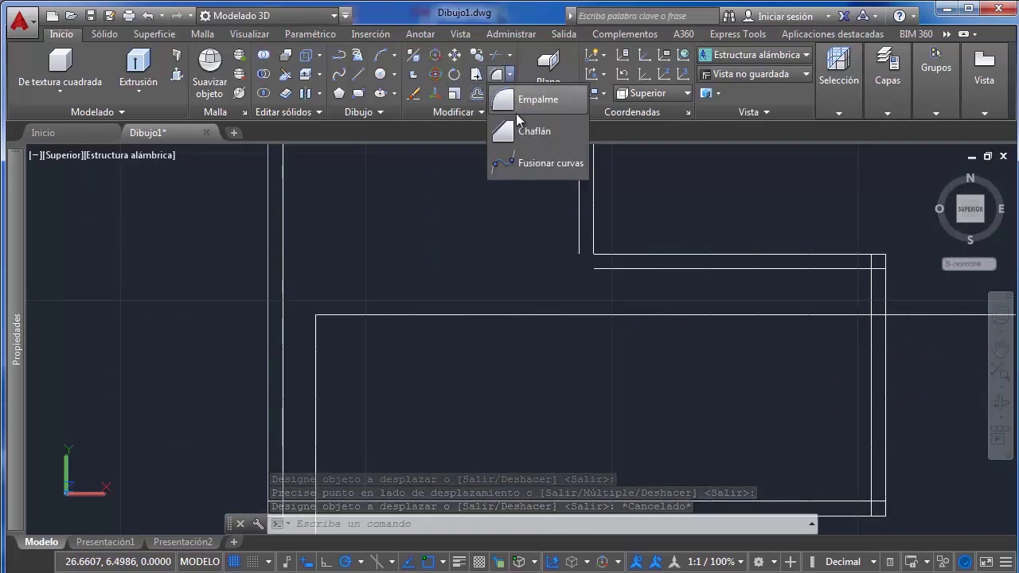
{"action": "left_click", "coordinate": [532, 99]}
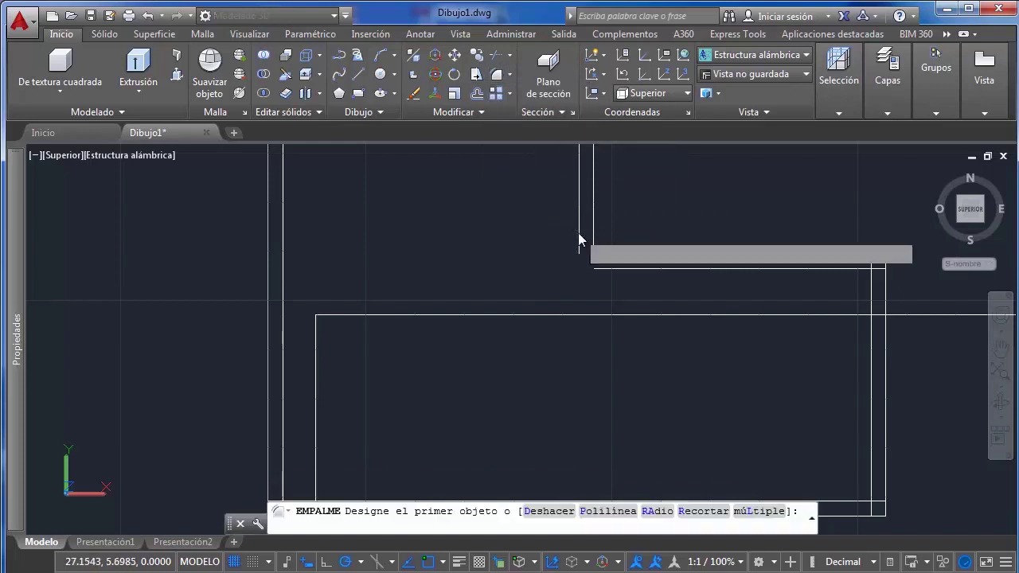
{"action": "left_click", "coordinate": [579, 239]}
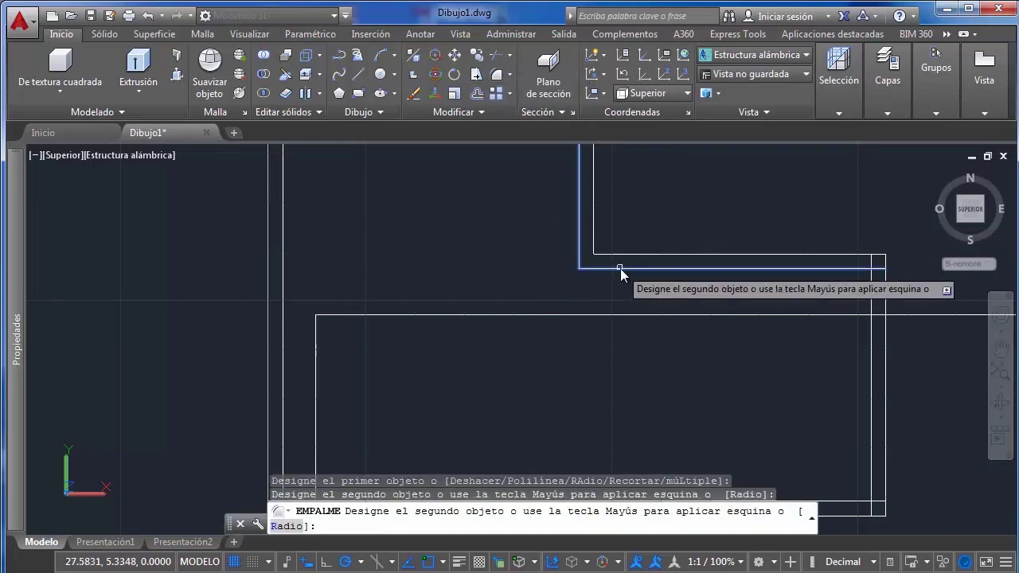
{"action": "left_click", "coordinate": [621, 269]}
Trim the inner lines' crossing ends at the upper right corner of the L-shaped outline
{"action": "scroll", "coordinate": [865, 262], "scroll_direction": "down", "scroll_amount": 2}
{"action": "scroll", "coordinate": [855, 265], "scroll_direction": "down", "scroll_amount": 2}
{"action": "scroll", "coordinate": [824, 286], "scroll_direction": "up", "scroll_amount": 1}
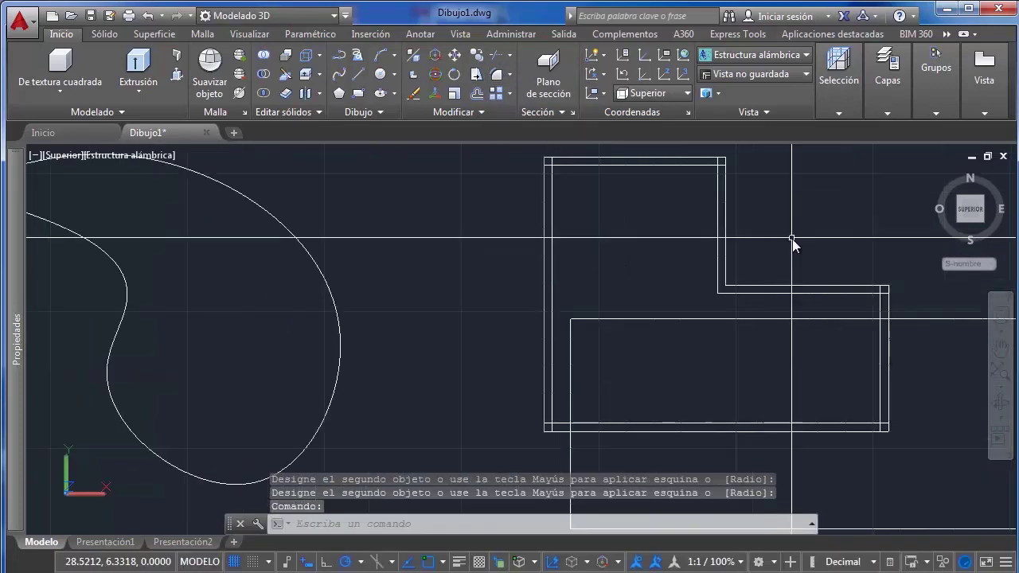
{"action": "key", "text": "Return"}
{"action": "scroll", "coordinate": [721, 207], "scroll_direction": "up", "scroll_amount": 3}
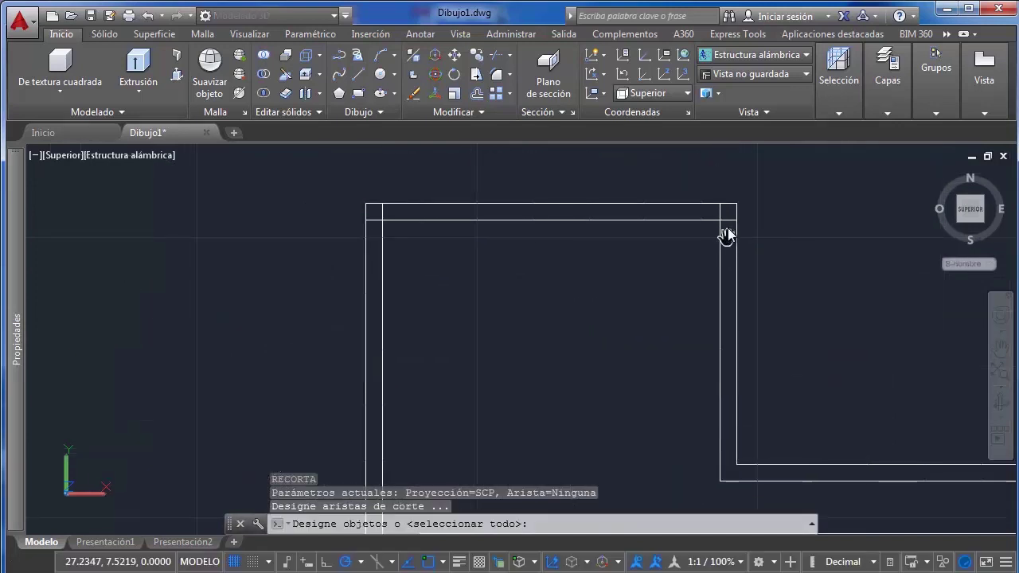
{"action": "left_click", "coordinate": [728, 216]}
{"action": "left_click", "coordinate": [685, 245]}
{"action": "scroll", "coordinate": [704, 235], "scroll_direction": "up", "scroll_amount": 3}
{"action": "left_click", "coordinate": [752, 190]}
{"action": "left_click", "coordinate": [750, 208]}
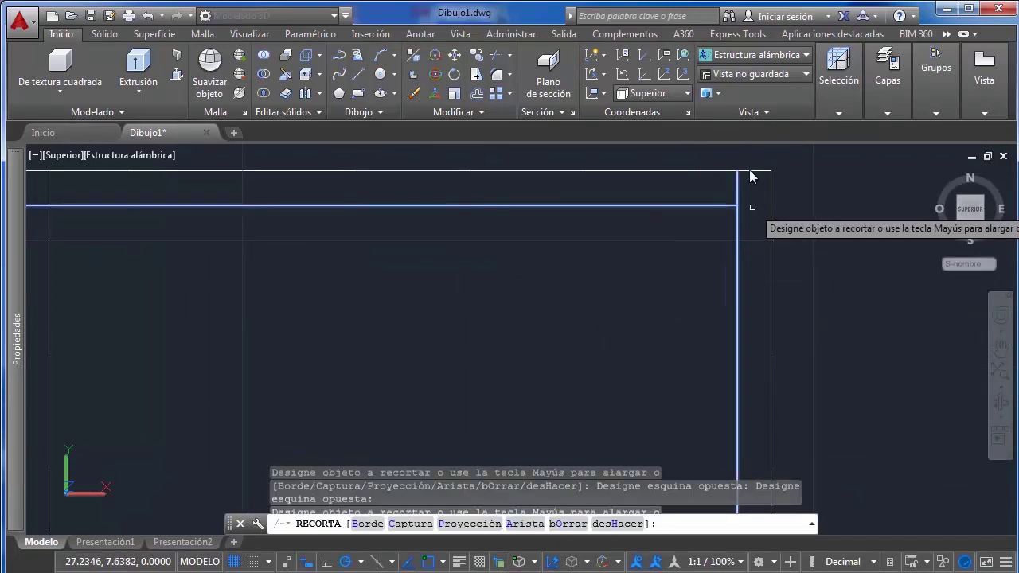
{"action": "left_click", "coordinate": [745, 189]}
{"action": "key", "text": "Escape"}
Trim the inner lines' crossing ends at the upper left corner of the L-shaped outline
{"action": "scroll", "coordinate": [703, 218], "scroll_direction": "down", "scroll_amount": 2}
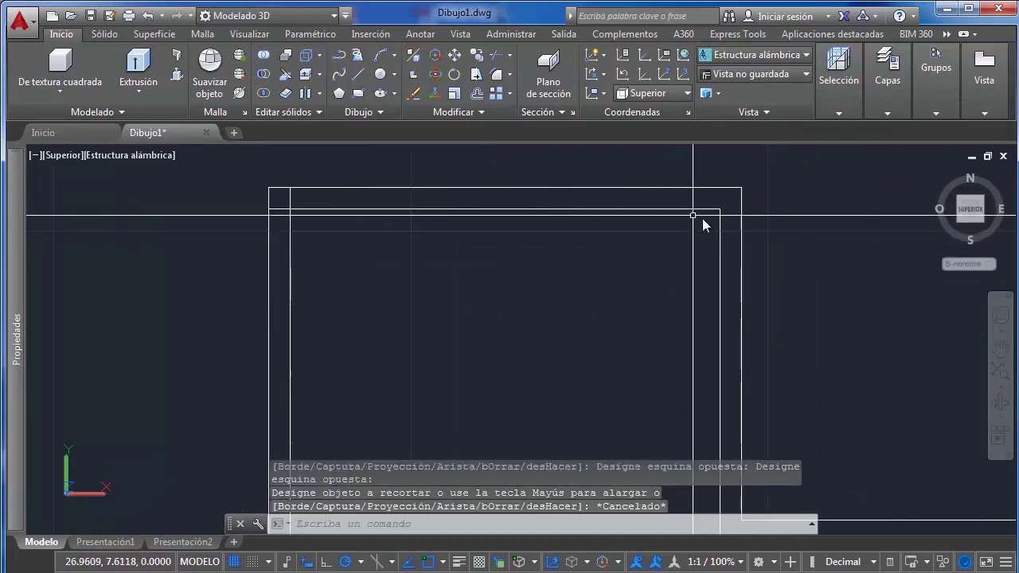
{"action": "scroll", "coordinate": [755, 191], "scroll_direction": "up", "scroll_amount": 3}
{"action": "left_click", "coordinate": [609, 212]}
{"action": "left_click", "coordinate": [519, 266]}
{"action": "scroll", "coordinate": [537, 253], "scroll_direction": "down", "scroll_amount": 2}
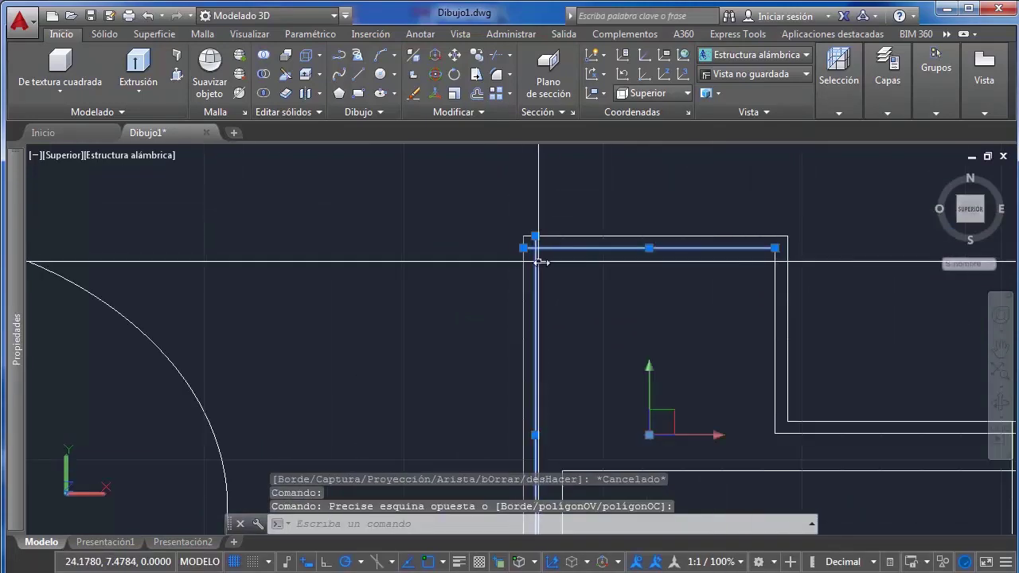
{"action": "scroll", "coordinate": [526, 239], "scroll_direction": "up", "scroll_amount": 2}
{"action": "key", "text": "Return"}
{"action": "left_click", "coordinate": [514, 223]}
{"action": "scroll", "coordinate": [506, 232], "scroll_direction": "down", "scroll_amount": 4}
{"action": "key", "text": "Escape"}
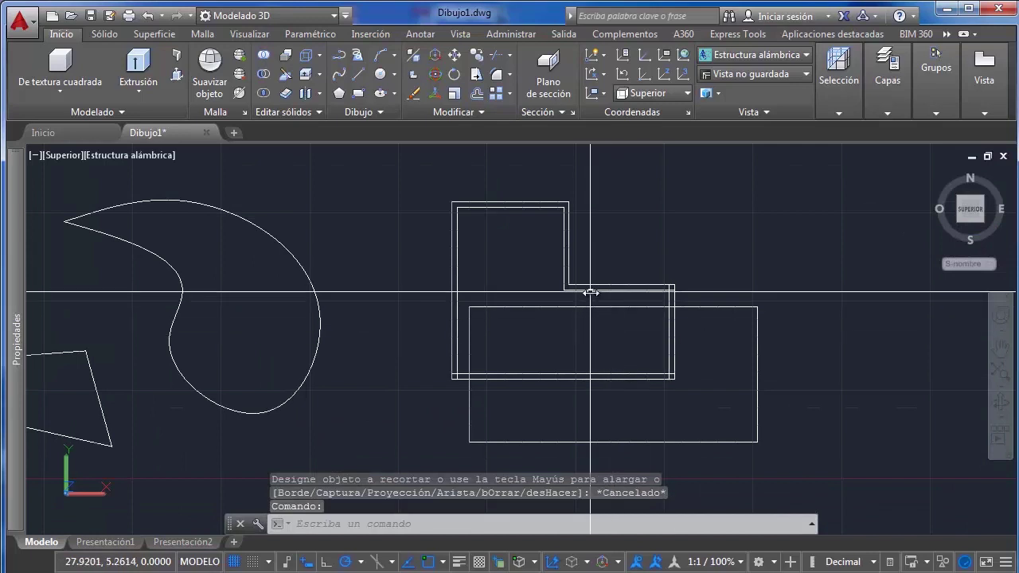
{"action": "scroll", "coordinate": [593, 293], "scroll_direction": "up", "scroll_amount": 3}
{"action": "scroll", "coordinate": [566, 263], "scroll_direction": "up", "scroll_amount": 2}
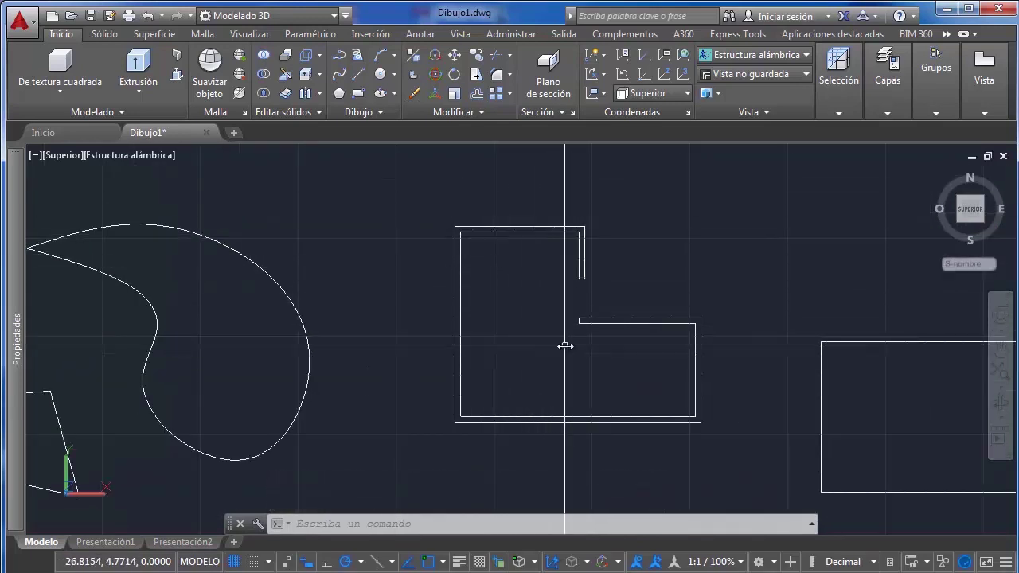
Select all separate lines of the L-shaped double outline in a 3D view and extrude them about 2.55 units
{"action": "middle_click_drag", "start_coordinate": [565, 345], "coordinate": [565, 389]}
{"action": "scroll", "coordinate": [586, 284], "scroll_direction": "up", "scroll_amount": 2}
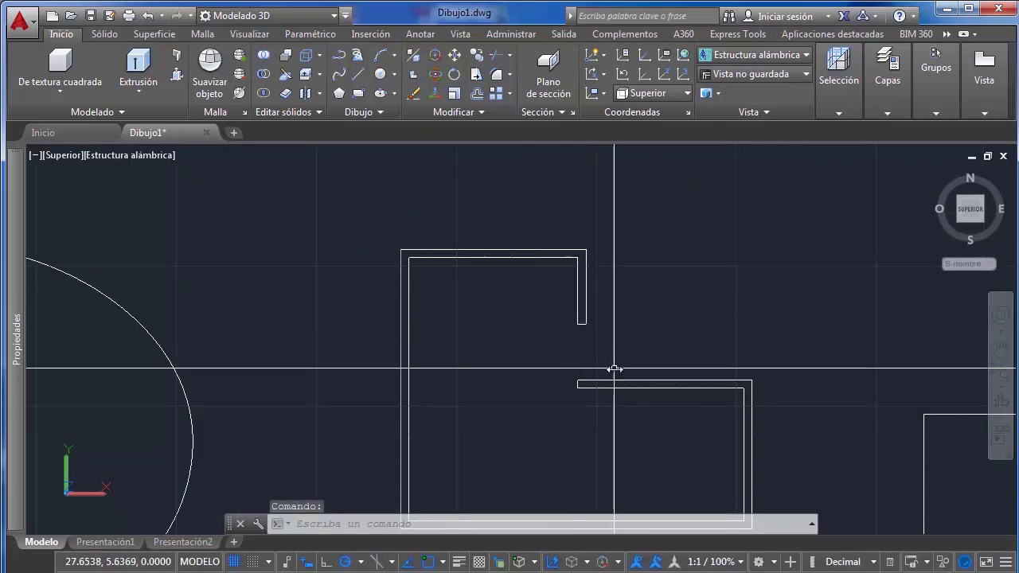
{"action": "scroll", "coordinate": [624, 365], "scroll_direction": "down", "scroll_amount": 6}
{"action": "scroll", "coordinate": [603, 368], "scroll_direction": "up", "scroll_amount": 2}
{"action": "middle_click_drag", "start_coordinate": [603, 368], "coordinate": [614, 303]}
{"action": "left_click", "coordinate": [680, 208]}
{"action": "left_click", "coordinate": [432, 424]}
{"action": "scroll", "coordinate": [614, 303], "scroll_direction": "up", "scroll_amount": 2}
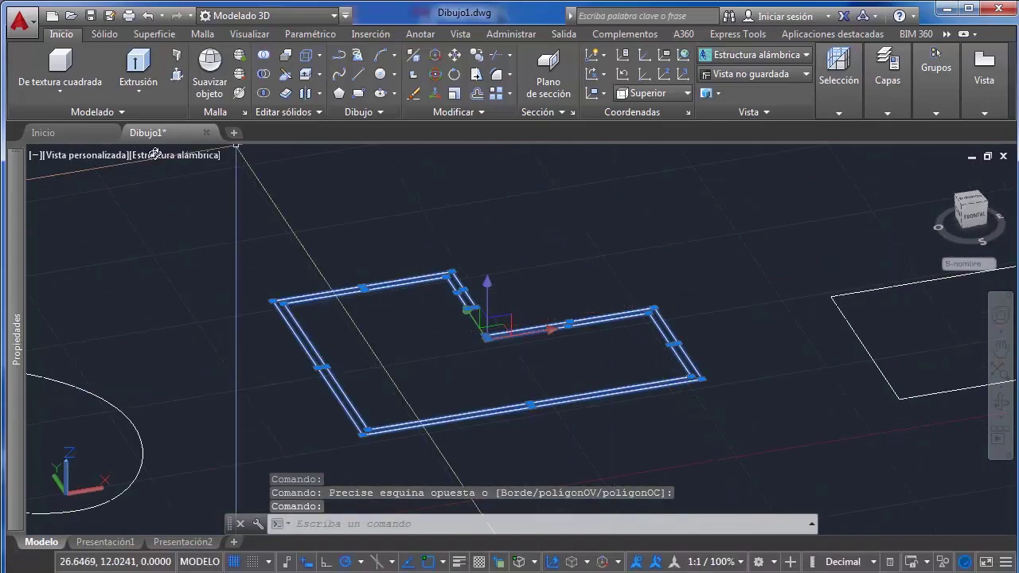
{"action": "left_click", "coordinate": [137, 75]}
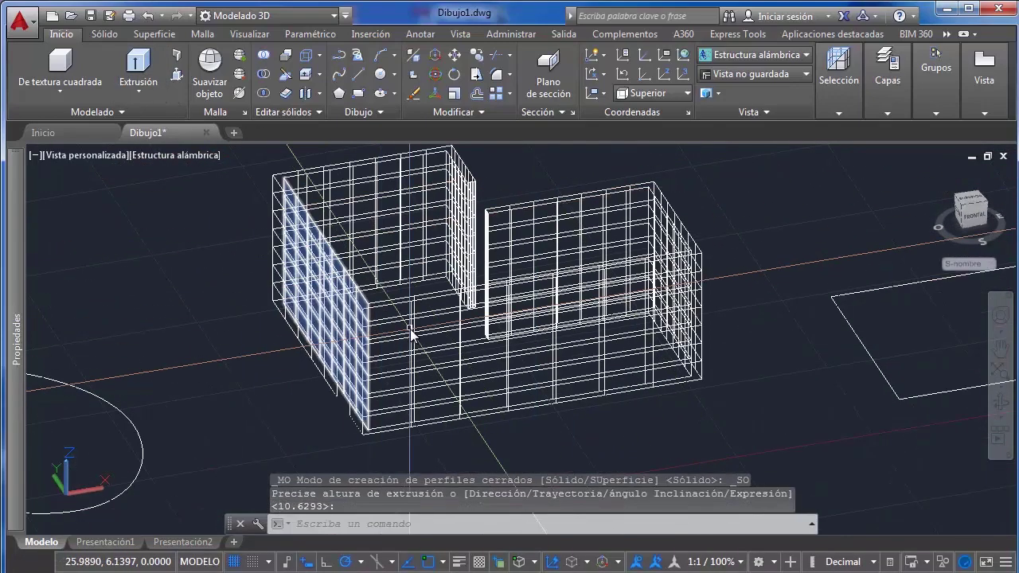
{"action": "middle_click_drag", "start_coordinate": [411, 329], "coordinate": [389, 324]}
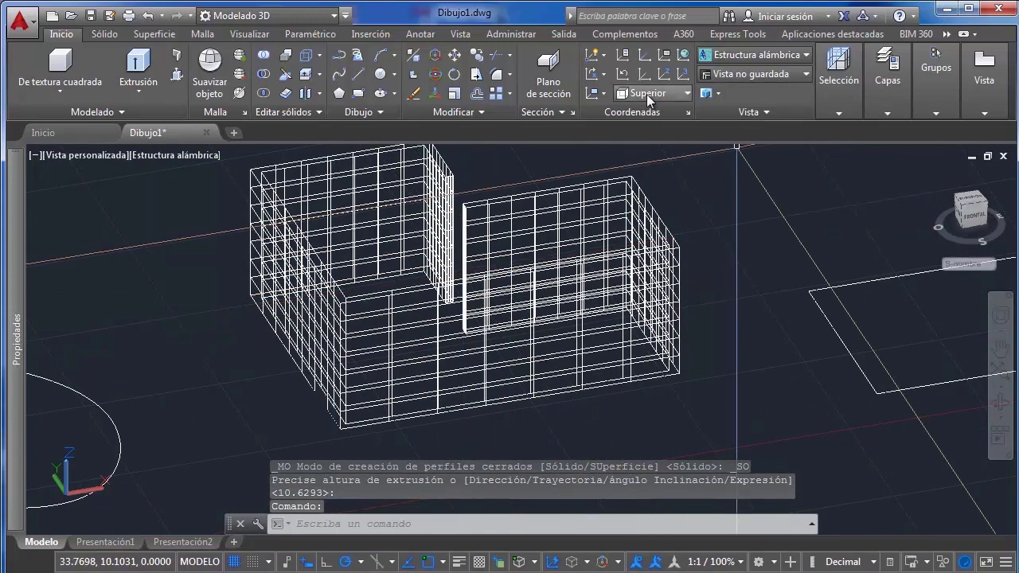
Set the visual style to Sombreado con aristas and examine the walls extruded from separate lines from above
{"action": "left_click", "coordinate": [767, 57]}
{"action": "left_click", "coordinate": [792, 157]}
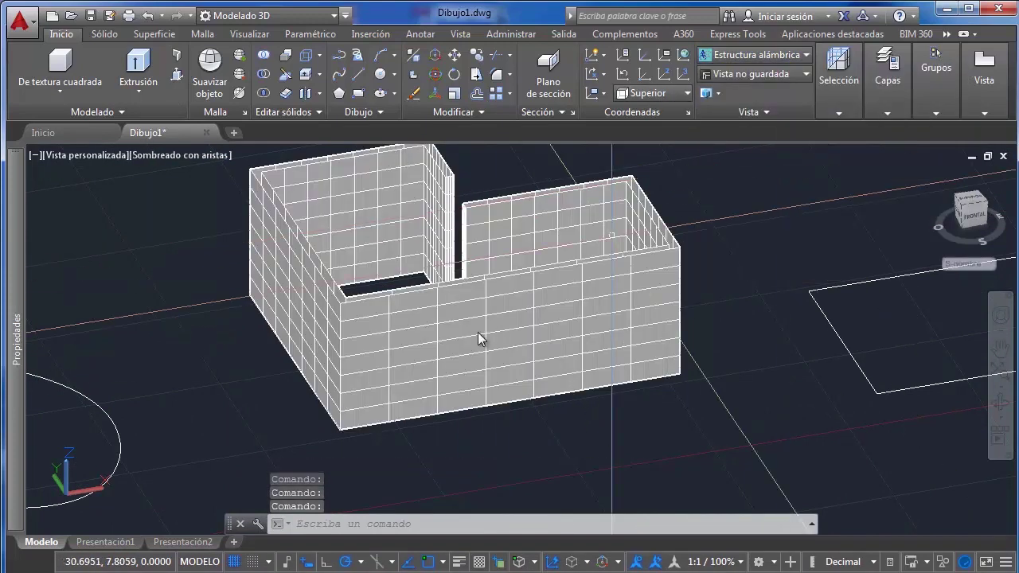
{"action": "scroll", "coordinate": [478, 310], "scroll_direction": "up", "scroll_amount": 2}
{"action": "middle_click_drag", "start_coordinate": [524, 235], "coordinate": [625, 271]}
{"action": "scroll", "coordinate": [580, 367], "scroll_direction": "down", "scroll_amount": 1}
{"action": "scroll", "coordinate": [650, 310], "scroll_direction": "up", "scroll_amount": 3}
{"action": "scroll", "coordinate": [718, 282], "scroll_direction": "down", "scroll_amount": 4}
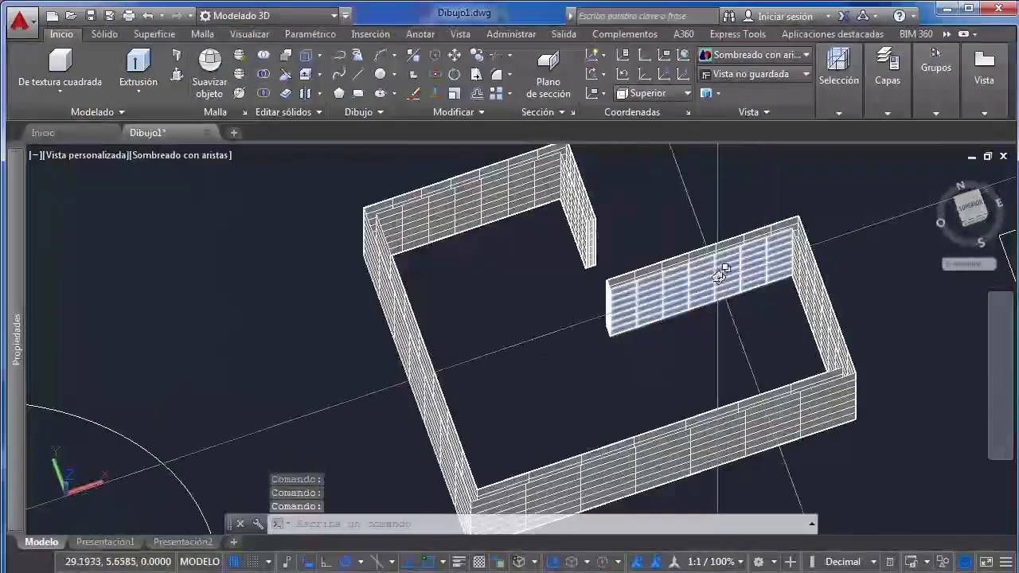
{"action": "scroll", "coordinate": [837, 262], "scroll_direction": "up", "scroll_amount": 4}
{"action": "middle_click_drag", "start_coordinate": [812, 276], "coordinate": [762, 387], "text": "shift"}
Undo the view changes, the shaded visual style and the extrusion of the separate lines
{"action": "key", "text": "ctrl+z"}
{"action": "key", "text": "ctrl+z"}
{"action": "key", "text": "ctrl+z"}
{"action": "key", "text": "ctrl+z"}
{"action": "key", "text": "ctrl+z"}
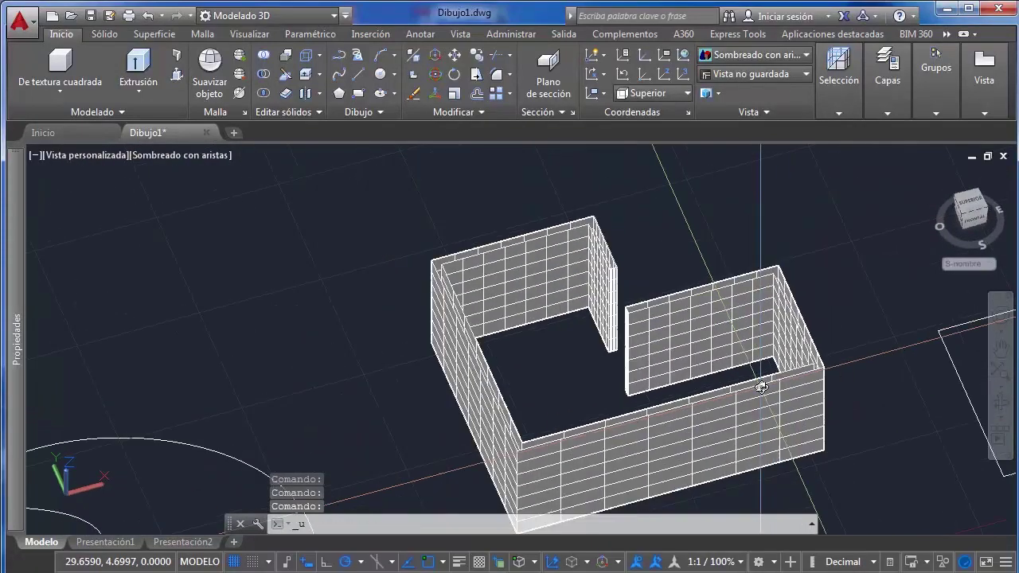
{"action": "key", "text": "ctrl+z"}
{"action": "key", "text": "ctrl+z"}
{"action": "key", "text": "ctrl+z"}
{"action": "key", "text": "ctrl+z"}
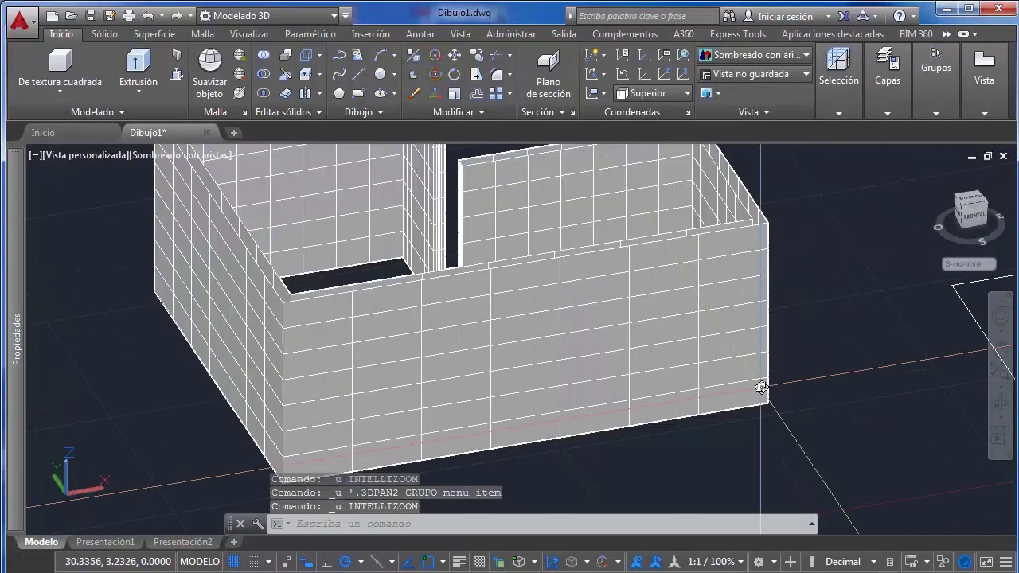
{"action": "key", "text": "ctrl+z"}
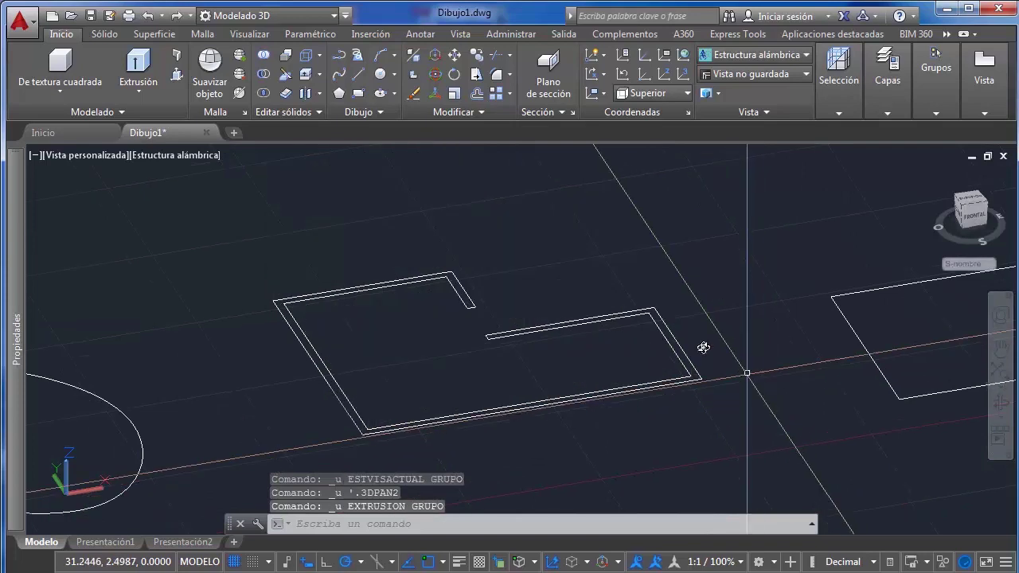
Convert the short end line at the wall opening into a polyline and join all other lines of the L-shaped outline to it
{"action": "scroll", "coordinate": [562, 344], "scroll_direction": "up", "scroll_amount": 5}
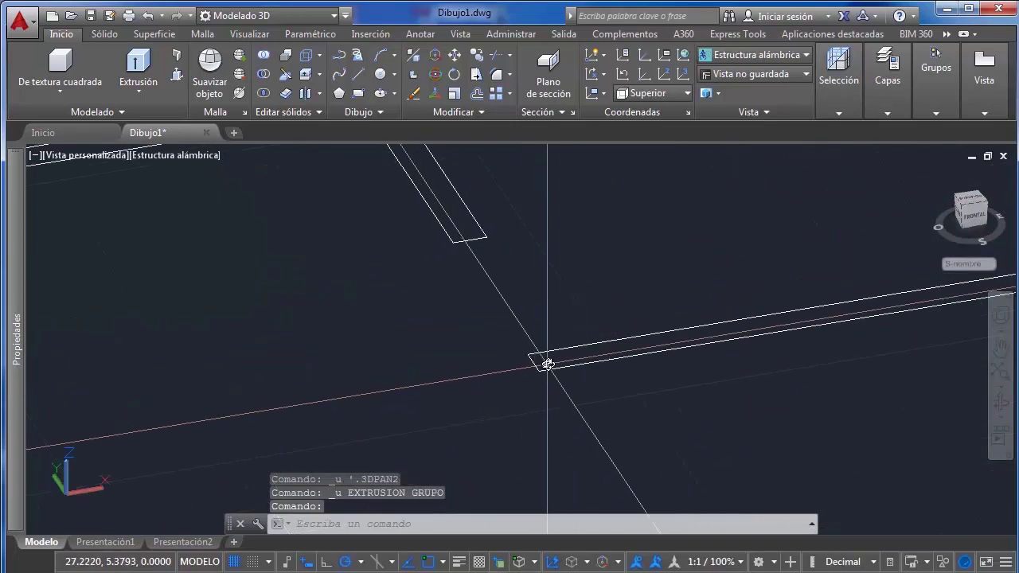
{"action": "left_click", "coordinate": [548, 364]}
{"action": "scroll", "coordinate": [531, 371], "scroll_direction": "down", "scroll_amount": 4}
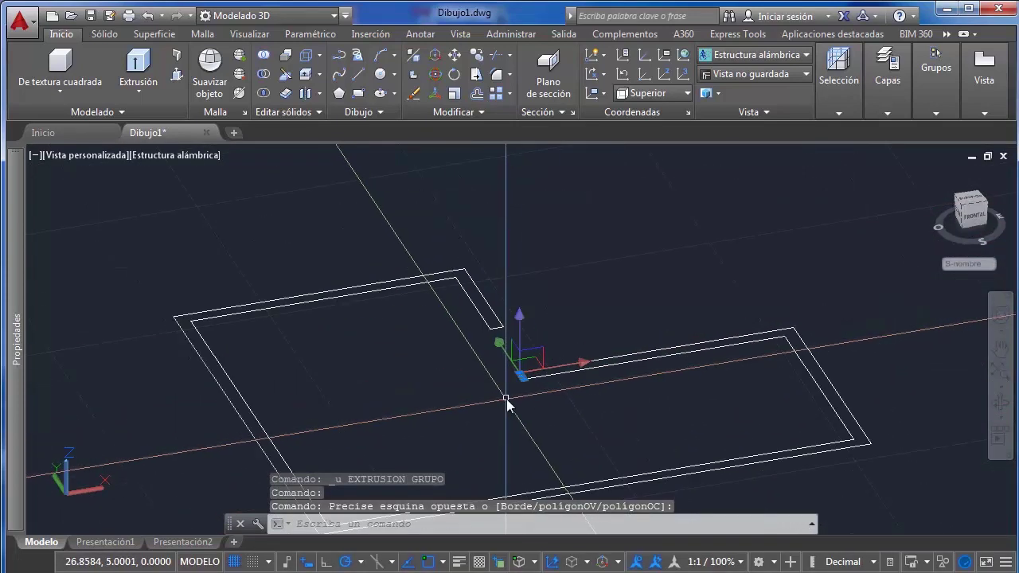
{"action": "key", "text": "Return"}
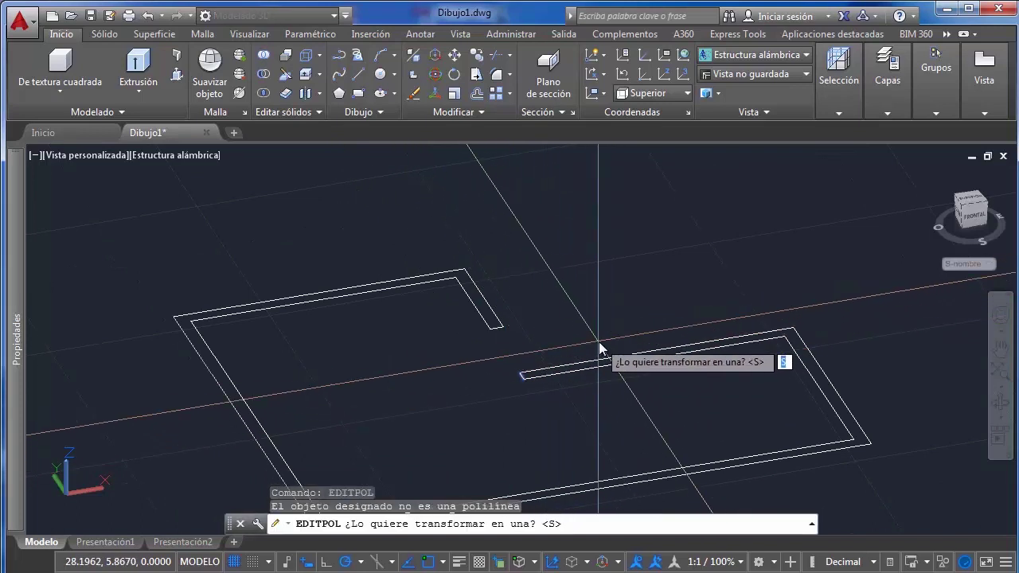
{"action": "key", "text": "Return"}
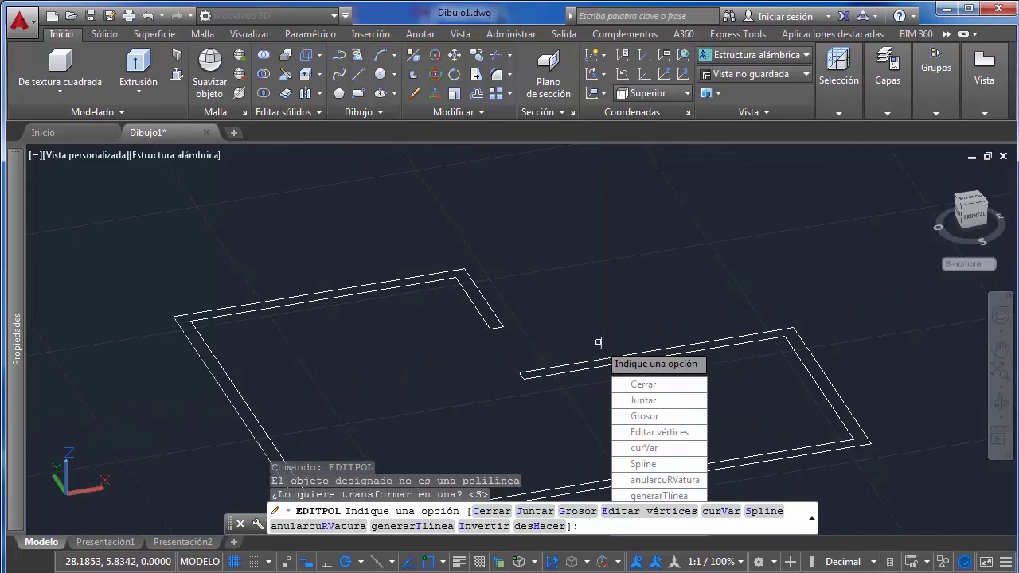
{"action": "type", "text": "J"}
{"action": "key", "text": "Return"}
{"action": "scroll", "coordinate": [541, 294], "scroll_direction": "down", "scroll_amount": 3}
{"action": "scroll", "coordinate": [541, 294], "scroll_direction": "up", "scroll_amount": 2}
{"action": "left_click", "coordinate": [678, 192]}
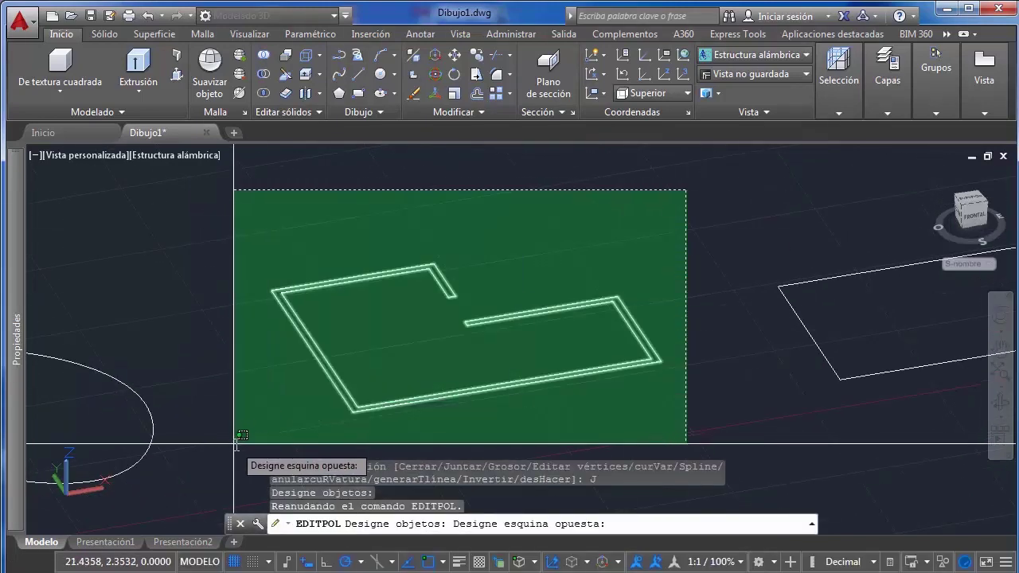
{"action": "left_click", "coordinate": [241, 437]}
{"action": "key", "text": "Return"}
{"action": "key", "text": "Escape"}
Extrude the joined outline polyline upward into L-shaped walls and set the visual style to Sombreado con aristas
{"action": "left_click", "coordinate": [467, 321]}
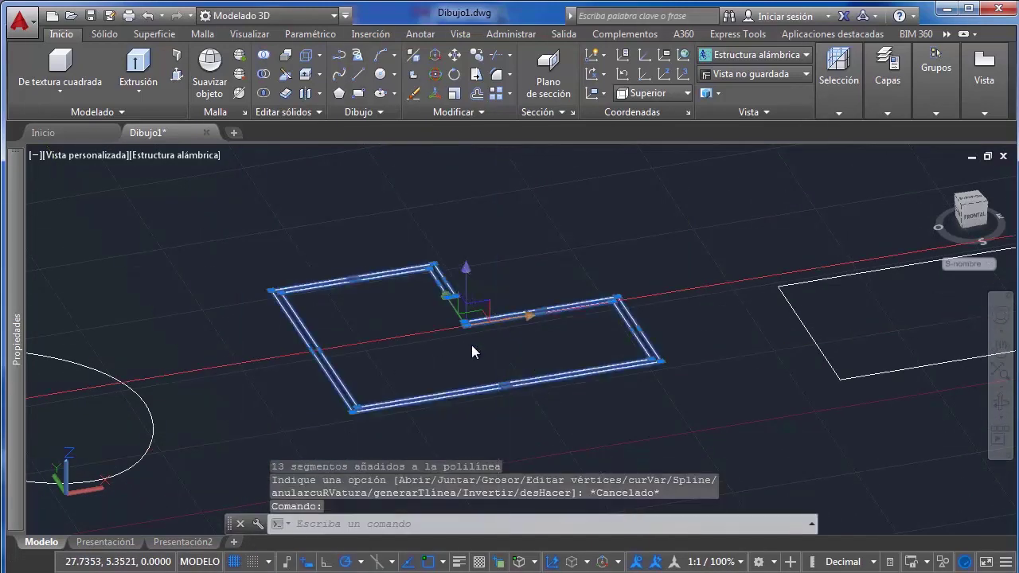
{"action": "scroll", "coordinate": [465, 319], "scroll_direction": "up", "scroll_amount": 2}
{"action": "scroll", "coordinate": [536, 261], "scroll_direction": "down", "scroll_amount": 2}
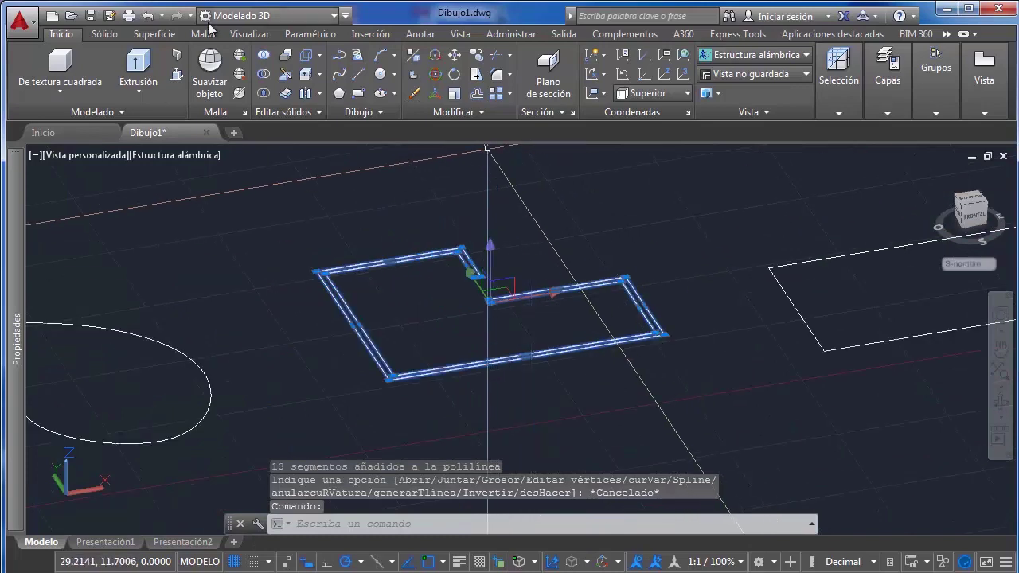
{"action": "left_click", "coordinate": [140, 72]}
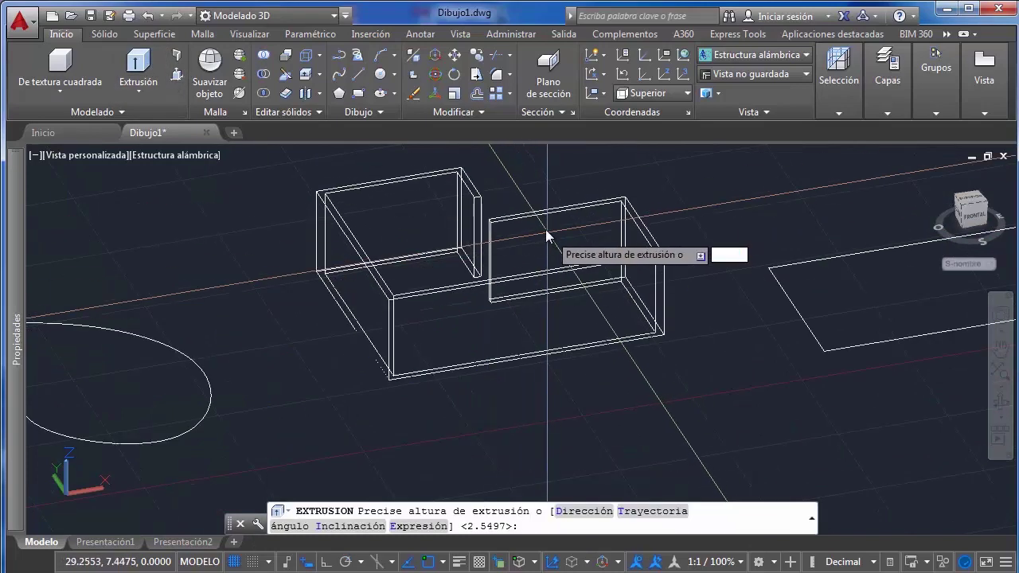
{"action": "scroll", "coordinate": [510, 215], "scroll_direction": "up", "scroll_amount": 3}
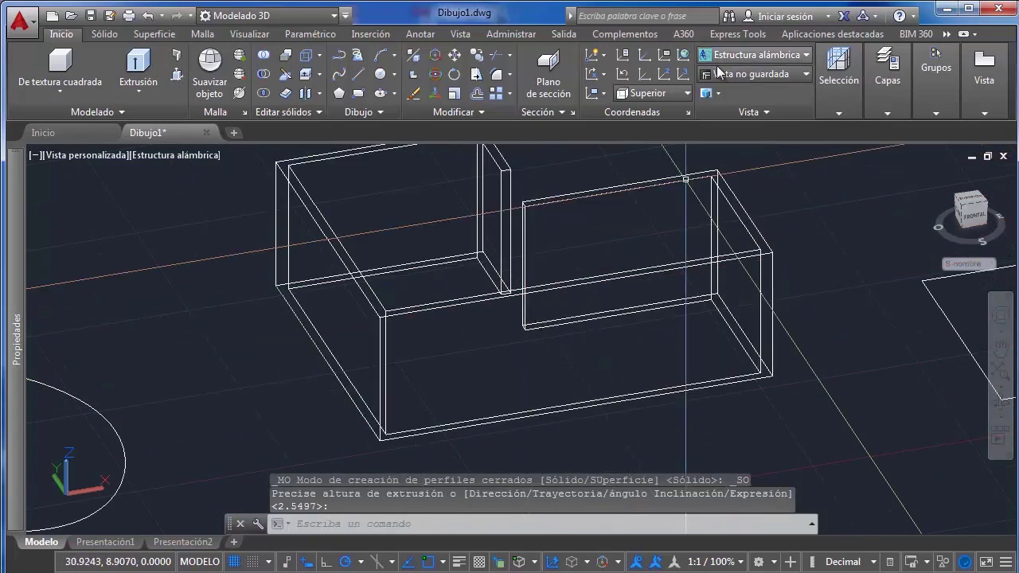
{"action": "left_click", "coordinate": [759, 55]}
{"action": "left_click", "coordinate": [721, 173]}
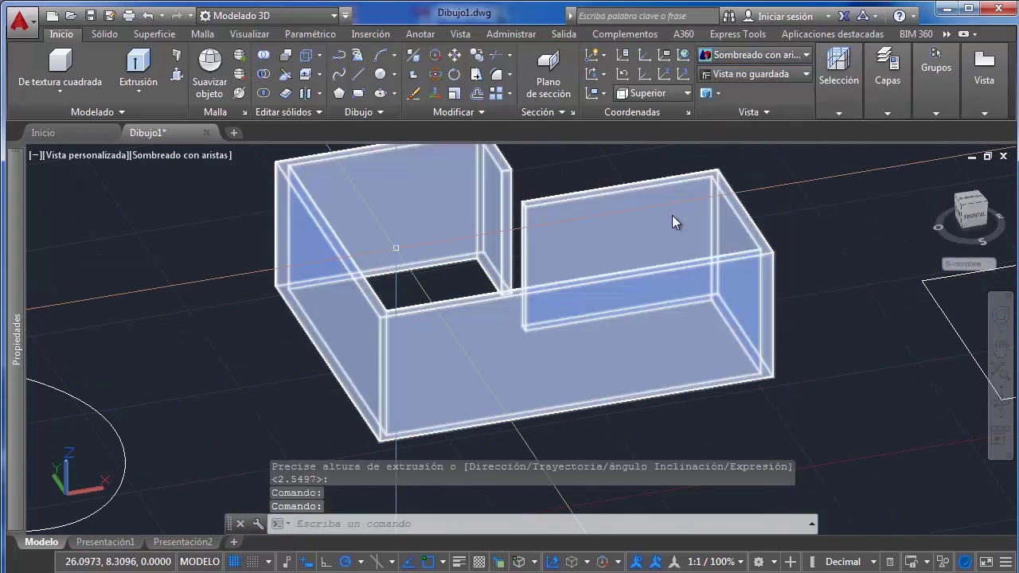
{"action": "key", "text": "Escape"}
Delete the rectangle and all the other flat profiles, keeping only the extruded L-shaped walls
{"action": "scroll", "coordinate": [766, 241], "scroll_direction": "up", "scroll_amount": 8}
{"action": "scroll", "coordinate": [747, 292], "scroll_direction": "down", "scroll_amount": 12}
{"action": "scroll", "coordinate": [641, 308], "scroll_direction": "down", "scroll_amount": 5}
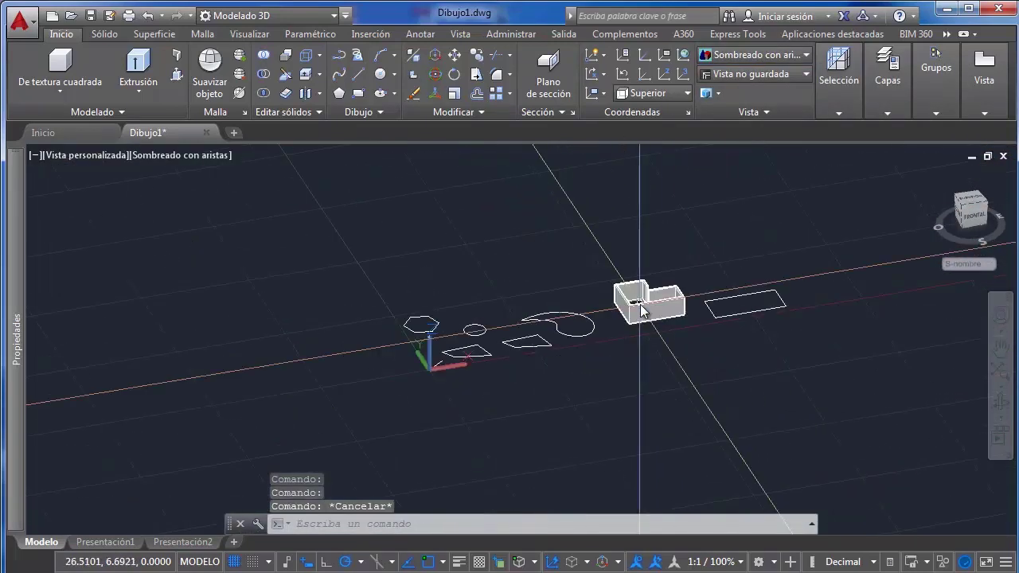
{"action": "middle_click_drag", "start_coordinate": [642, 312], "coordinate": [565, 310], "text": "shift"}
{"action": "scroll", "coordinate": [565, 310], "scroll_direction": "up", "scroll_amount": 4}
{"action": "scroll", "coordinate": [565, 313], "scroll_direction": "down", "scroll_amount": 3}
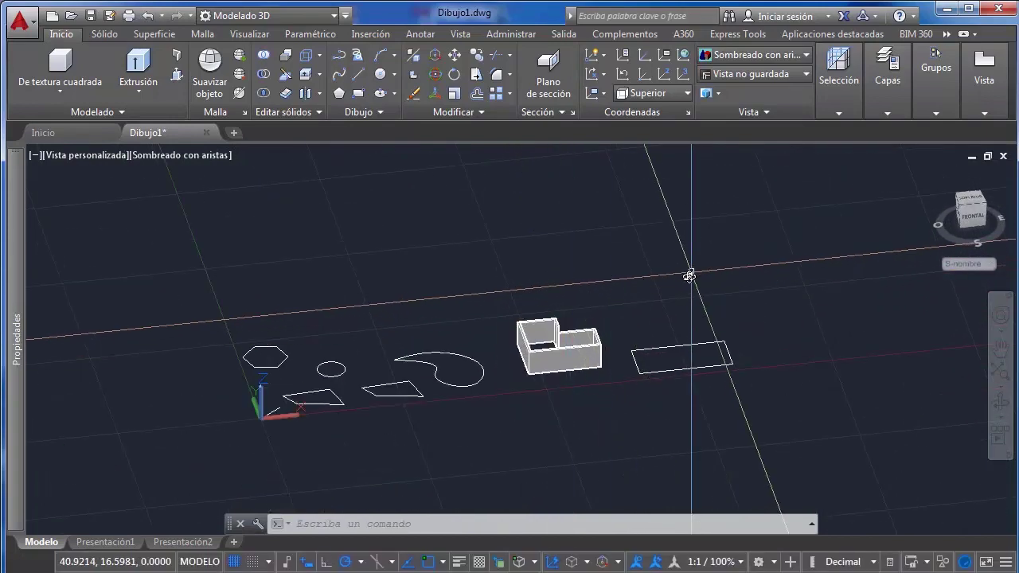
{"action": "left_click", "coordinate": [767, 294]}
{"action": "left_click", "coordinate": [628, 430]}
{"action": "key", "text": "Delete"}
{"action": "left_click", "coordinate": [486, 300]}
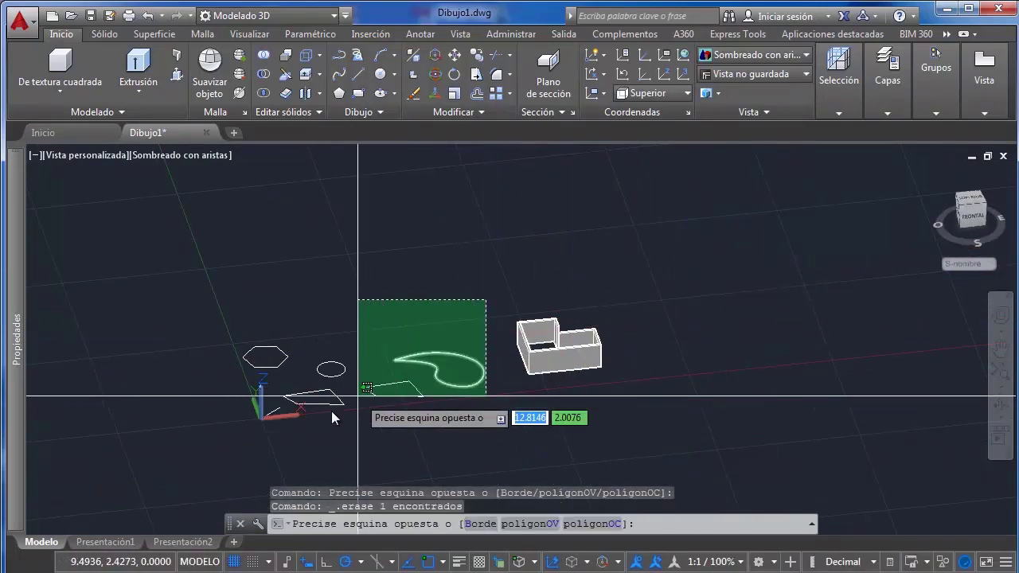
{"action": "left_click", "coordinate": [227, 453]}
{"action": "key", "text": "Delete"}
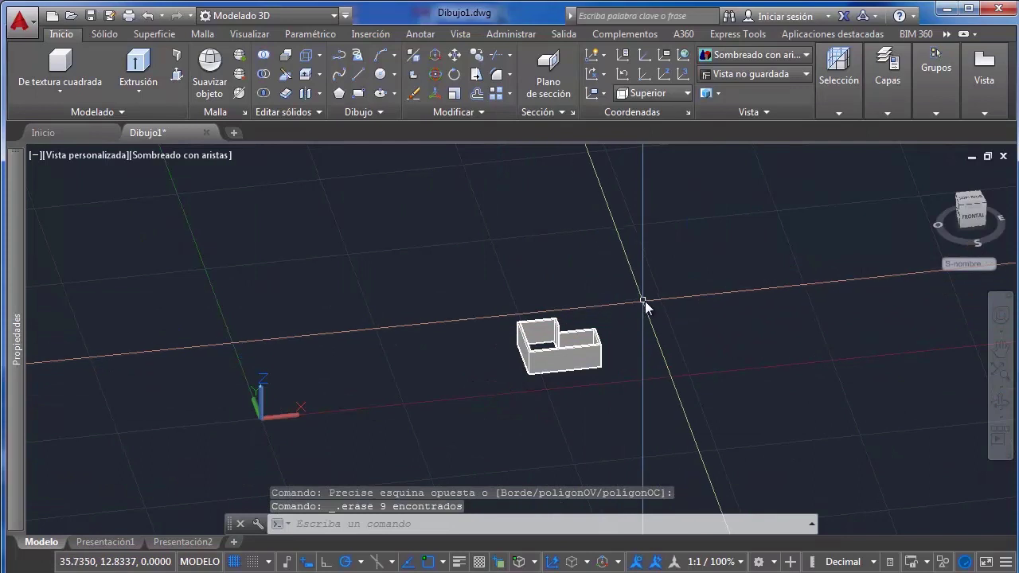
Switch from the custom 3D view to the top view of the extruded L-shaped walls
{"action": "left_click", "coordinate": [154, 90]}
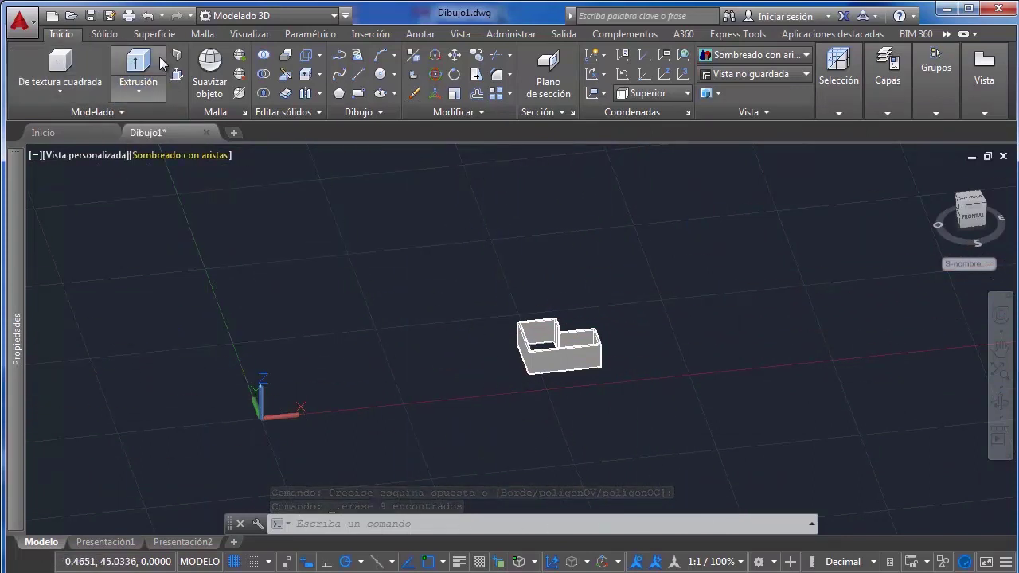
{"action": "left_click", "coordinate": [979, 200]}
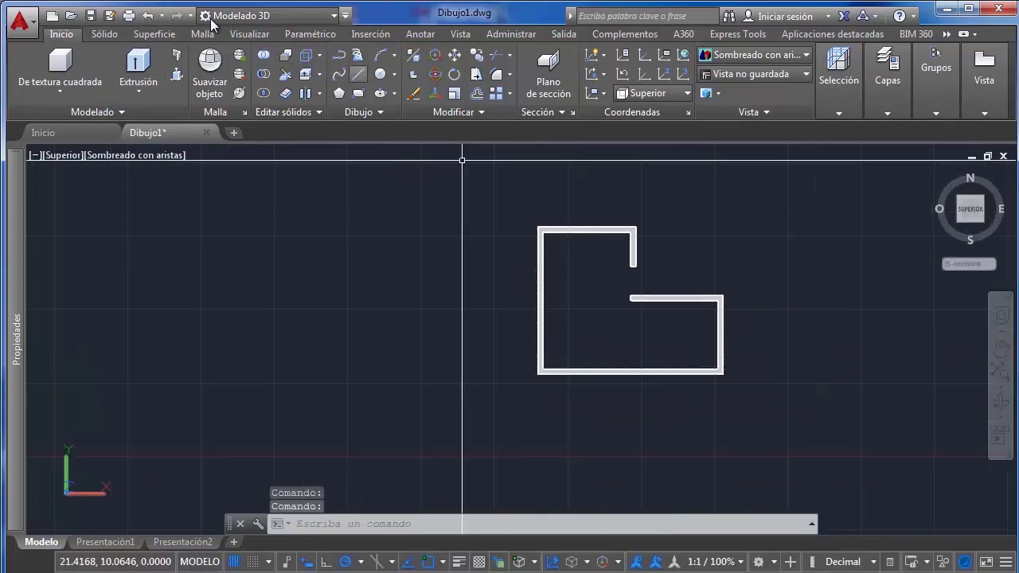
{"action": "left_click", "coordinate": [384, 95]}
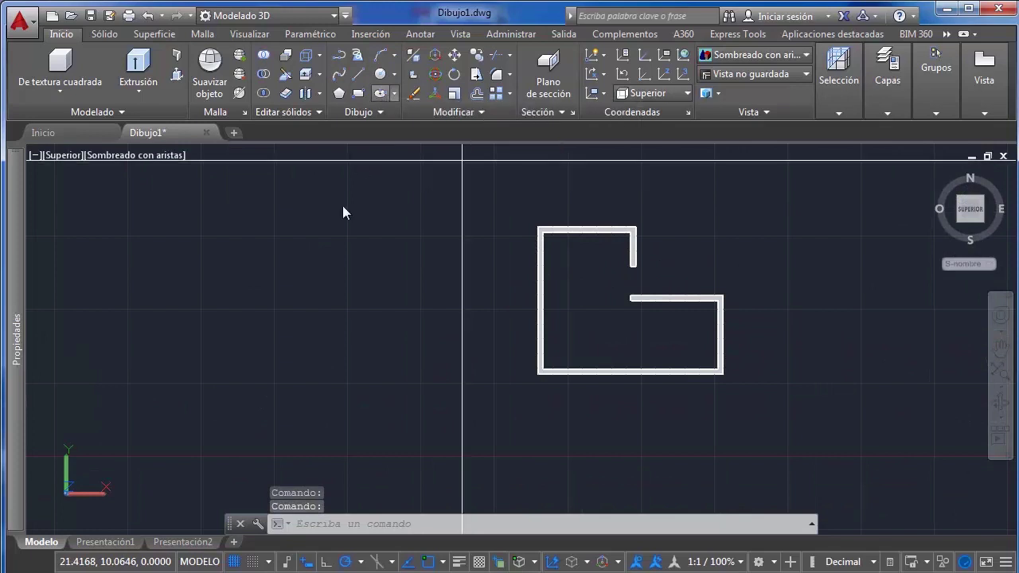
{"action": "middle_click_drag", "start_coordinate": [326, 249], "coordinate": [462, 219]}
{"action": "scroll", "coordinate": [462, 217], "scroll_direction": "down", "scroll_amount": 2}
{"action": "left_click", "coordinate": [235, 230]}
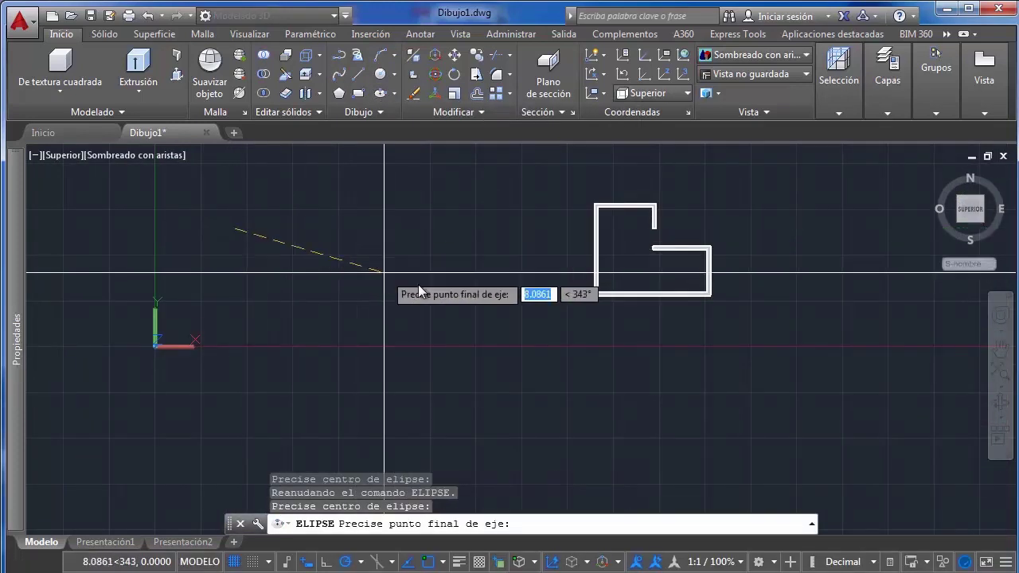
{"action": "left_click", "coordinate": [480, 231]}
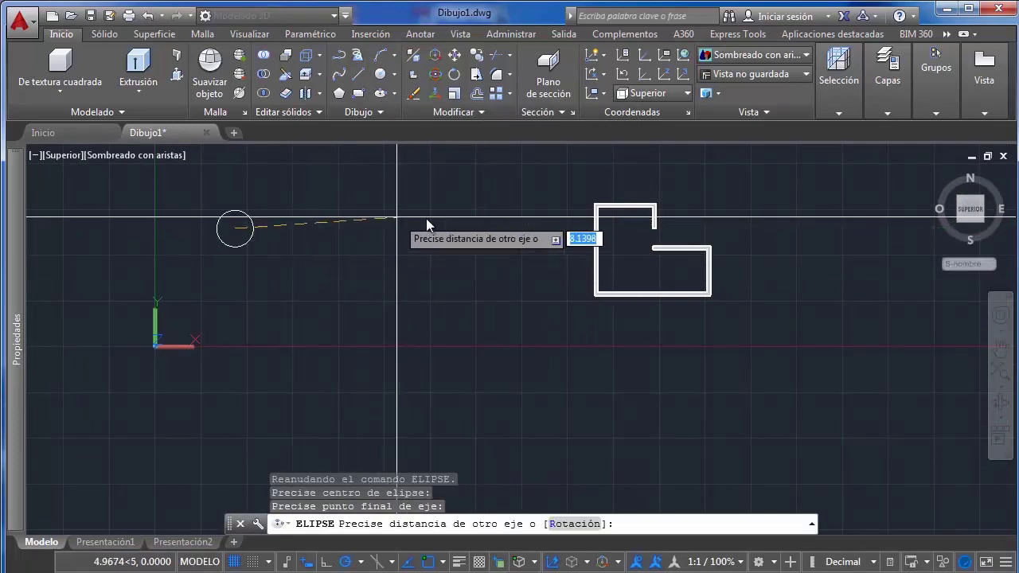
{"action": "key", "text": "Escape"}
{"action": "left_click", "coordinate": [296, 214]}
{"action": "key", "text": "Escape"}
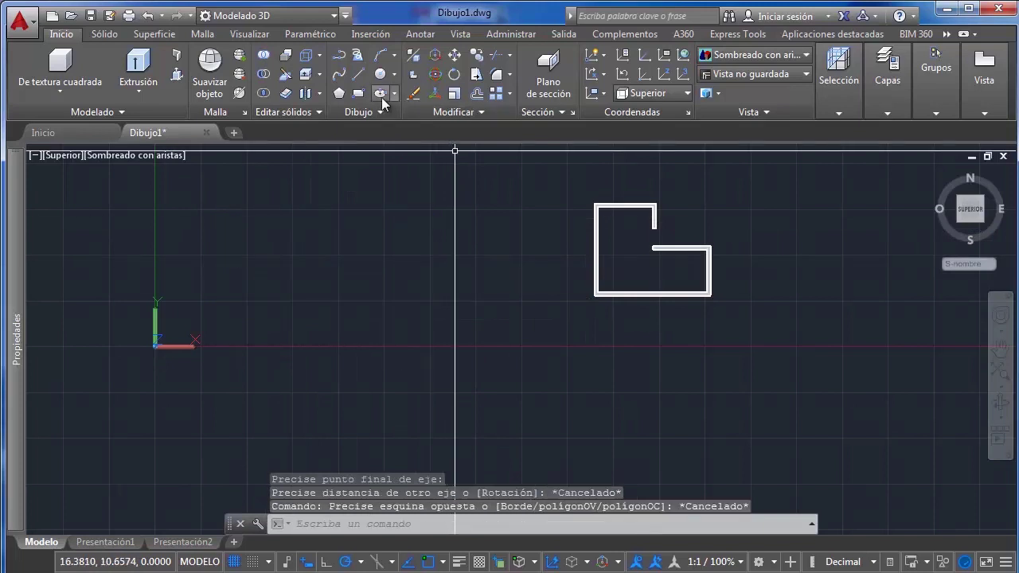
{"action": "left_click", "coordinate": [383, 95]}
{"action": "key", "text": "Escape"}
Draw a large horizontal ellipse beside the L-shaped walls, defined by its center and two axis distances
{"action": "left_click", "coordinate": [394, 93]}
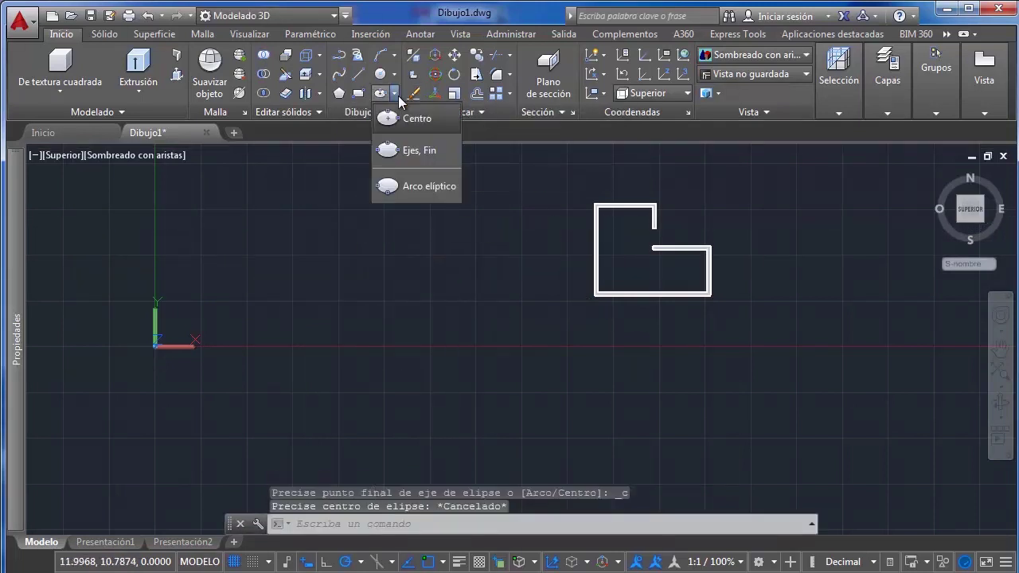
{"action": "left_click", "coordinate": [391, 119]}
{"action": "left_click", "coordinate": [301, 274]}
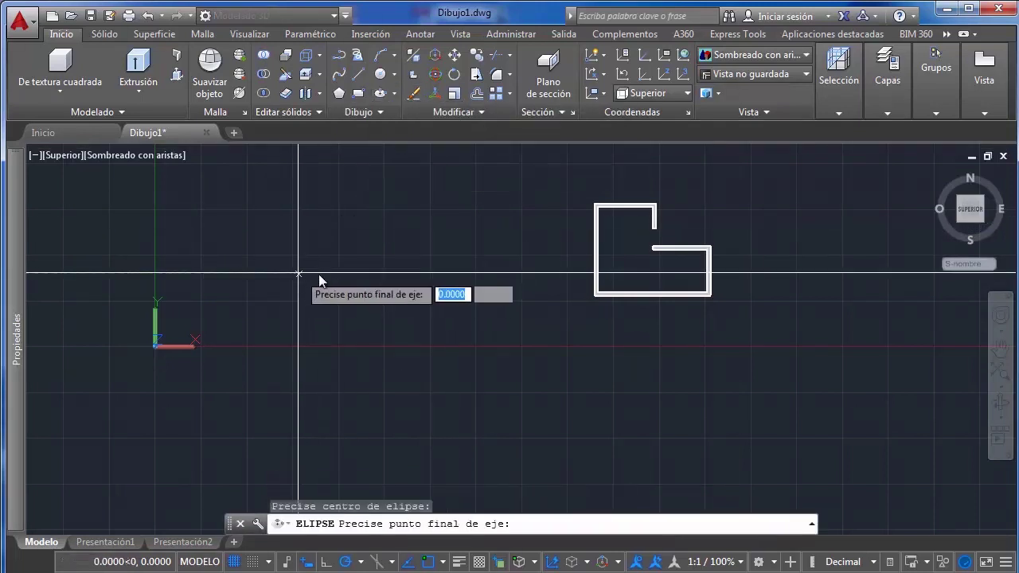
{"action": "left_click", "coordinate": [491, 274]}
{"action": "left_click", "coordinate": [411, 274]}
Try scaling the ellipse itself by a factor of .75 about its center, and undo the scaling
{"action": "left_click", "coordinate": [500, 248]}
{"action": "left_click", "coordinate": [476, 238]}
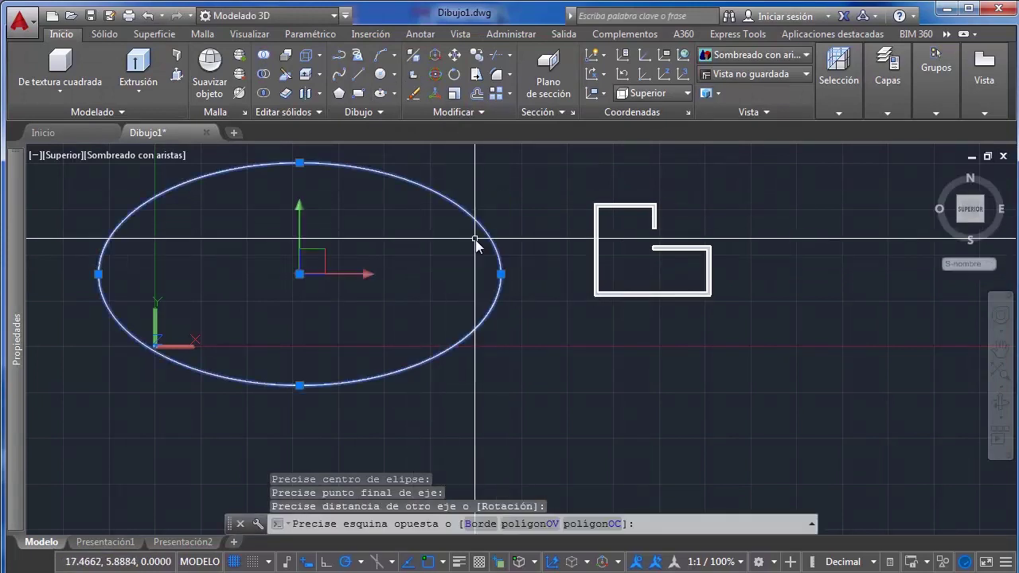
{"action": "middle_click_drag", "start_coordinate": [475, 239], "coordinate": [569, 266]}
{"action": "scroll", "coordinate": [570, 264], "scroll_direction": "down", "scroll_amount": 2}
{"action": "scroll", "coordinate": [570, 265], "scroll_direction": "up", "scroll_amount": 2}
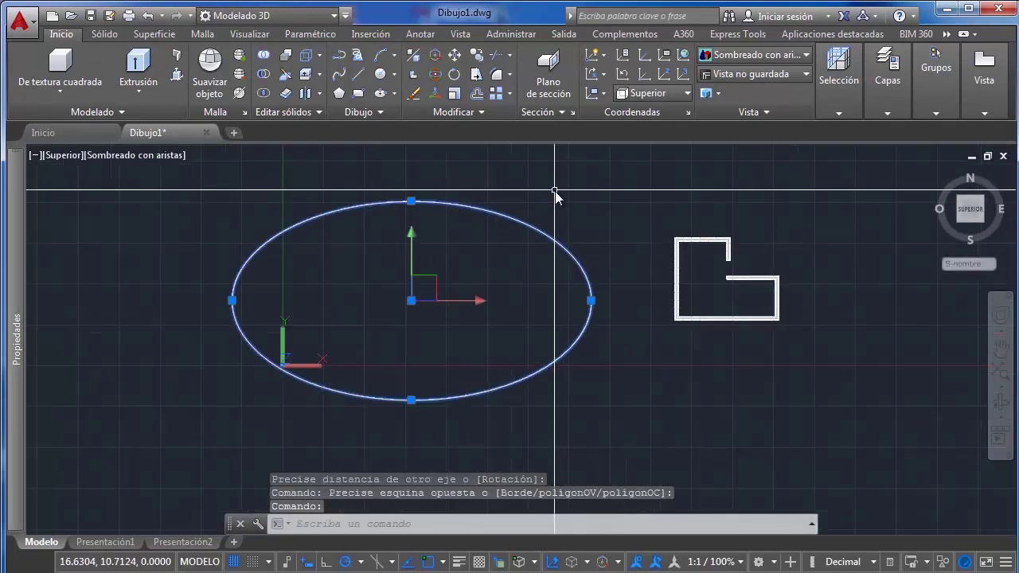
{"action": "key", "text": "BackSpace"}
{"action": "key", "text": "BackSpace"}
{"action": "type", "text": "e"}
{"action": "left_click", "coordinate": [618, 253]}
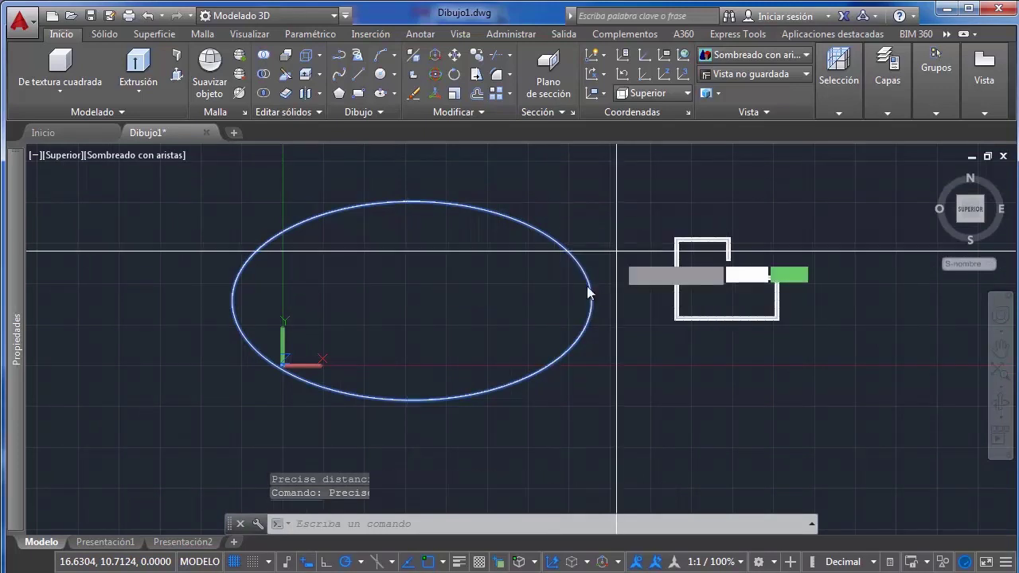
{"action": "left_click", "coordinate": [410, 302]}
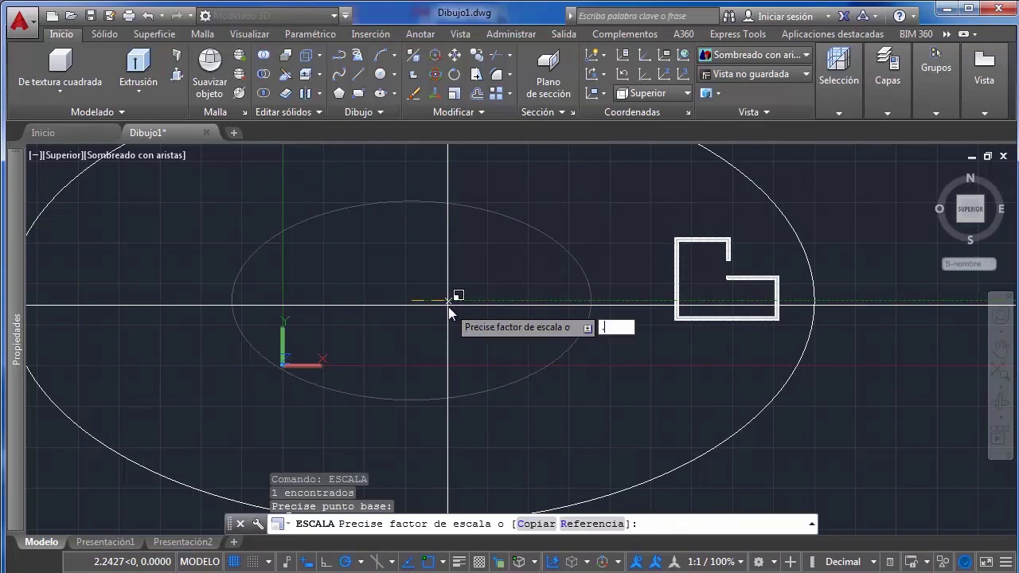
{"action": "key", "text": "Return"}
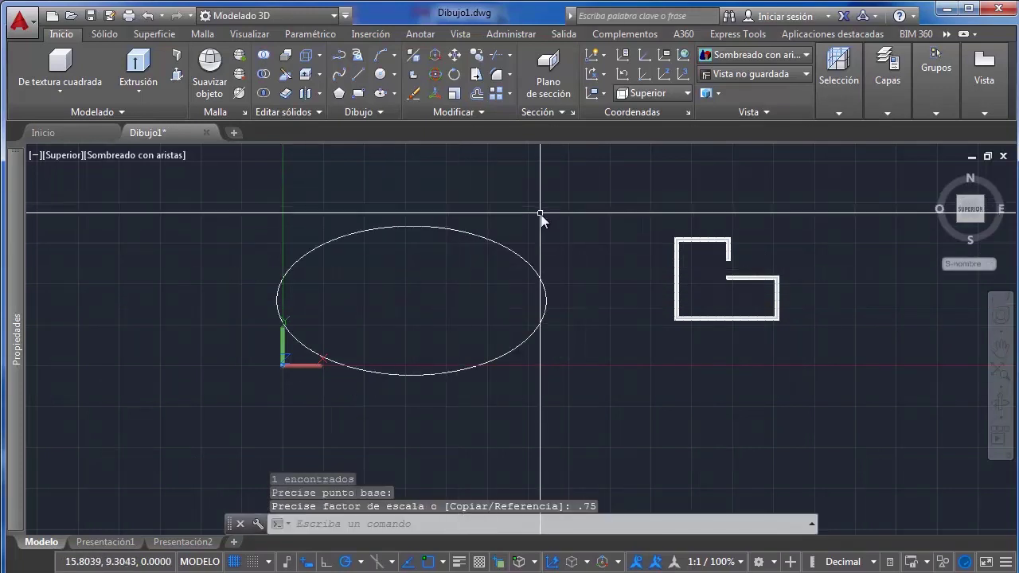
{"action": "key", "text": "ctrl+z"}
Create a concentric copy of the ellipse, scaled by a factor of .75 about its center
{"action": "left_click", "coordinate": [559, 223]}
{"action": "left_click", "coordinate": [488, 279]}
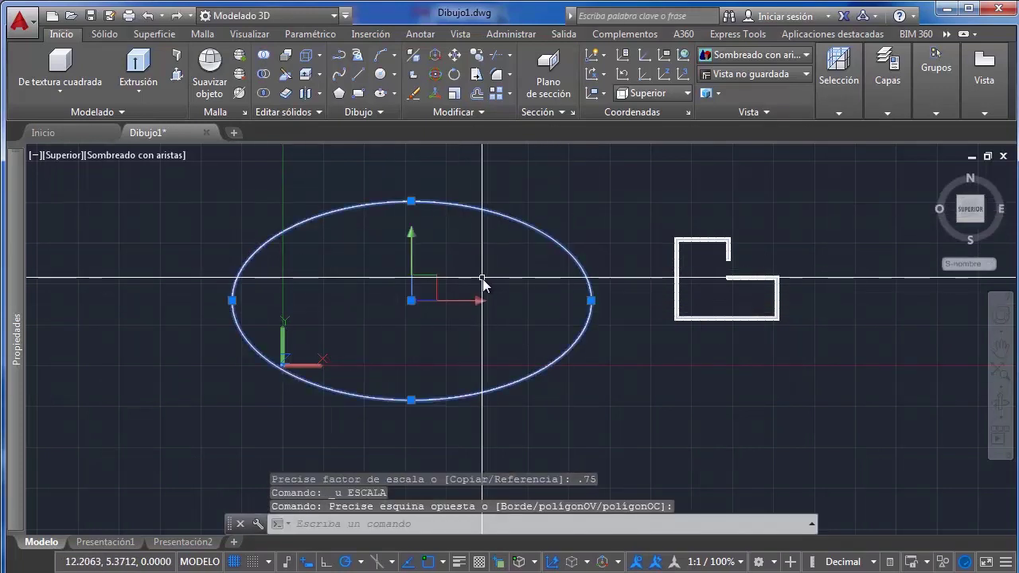
{"action": "type", "text": "esc"}
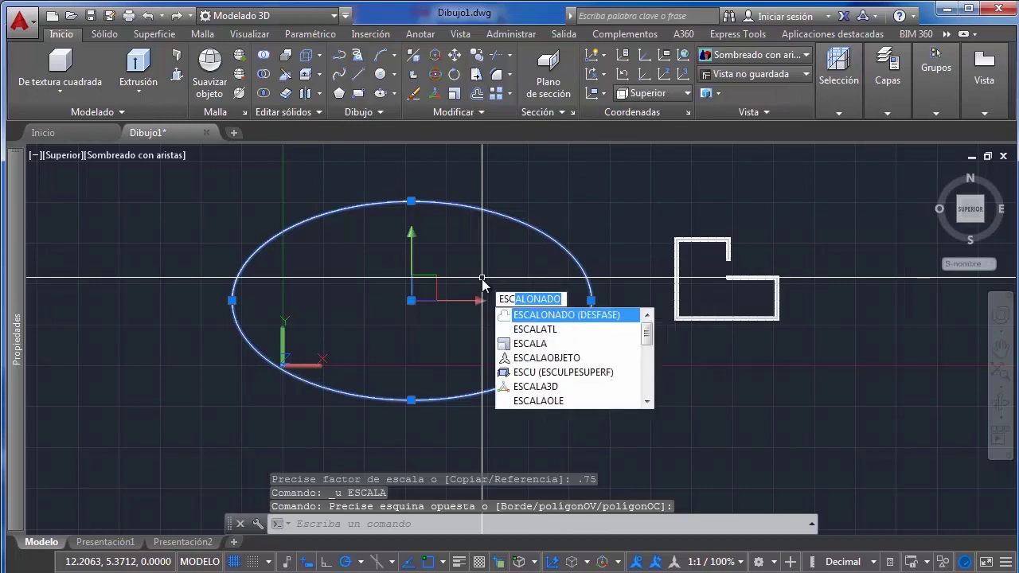
{"action": "key", "text": "Return"}
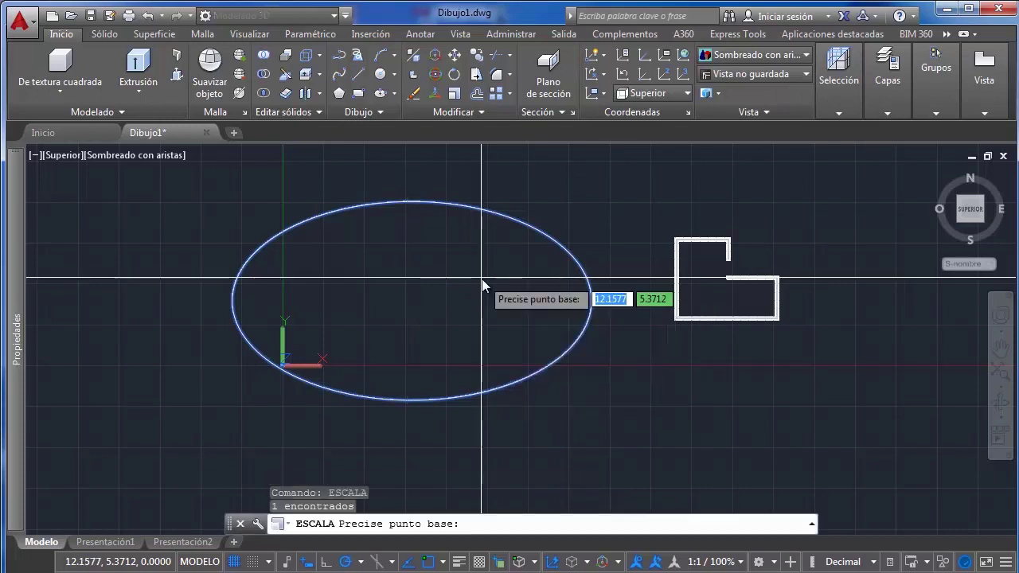
{"action": "left_click", "coordinate": [414, 301]}
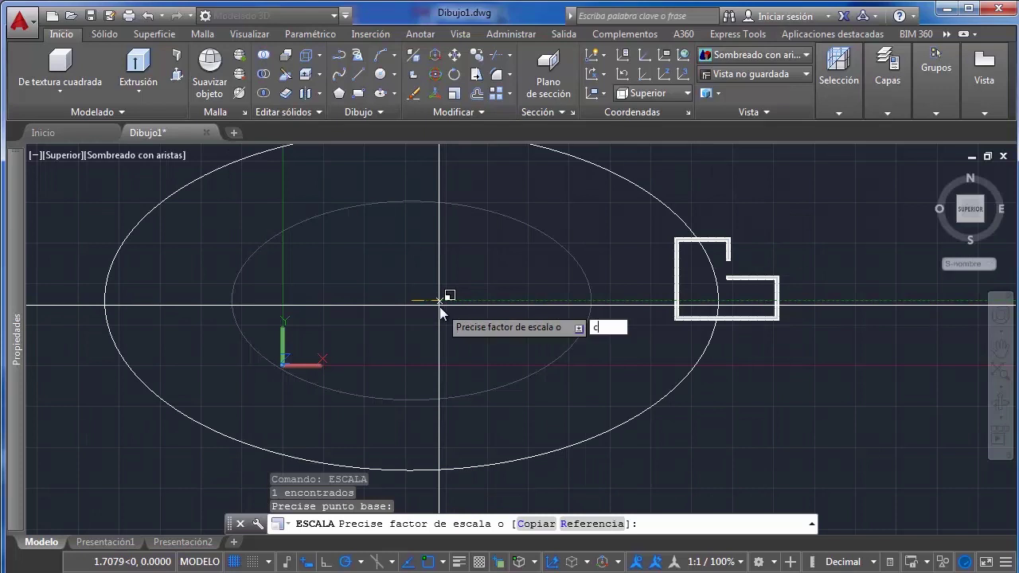
{"action": "key", "text": "Return"}
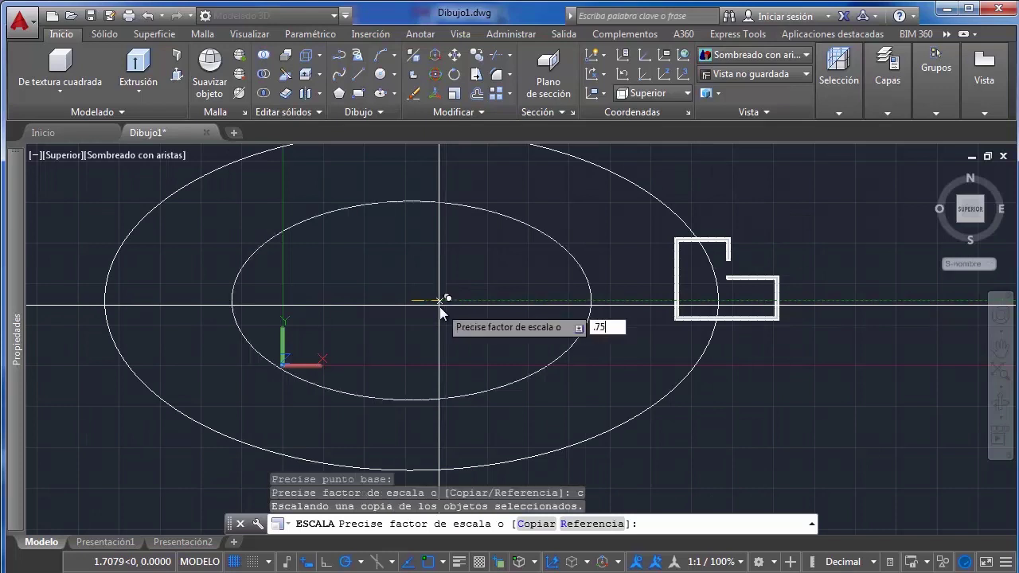
{"action": "key", "text": "Return"}
Start scaling a copy of the inner ellipse, using its center as the base point
{"action": "left_click", "coordinate": [489, 269]}
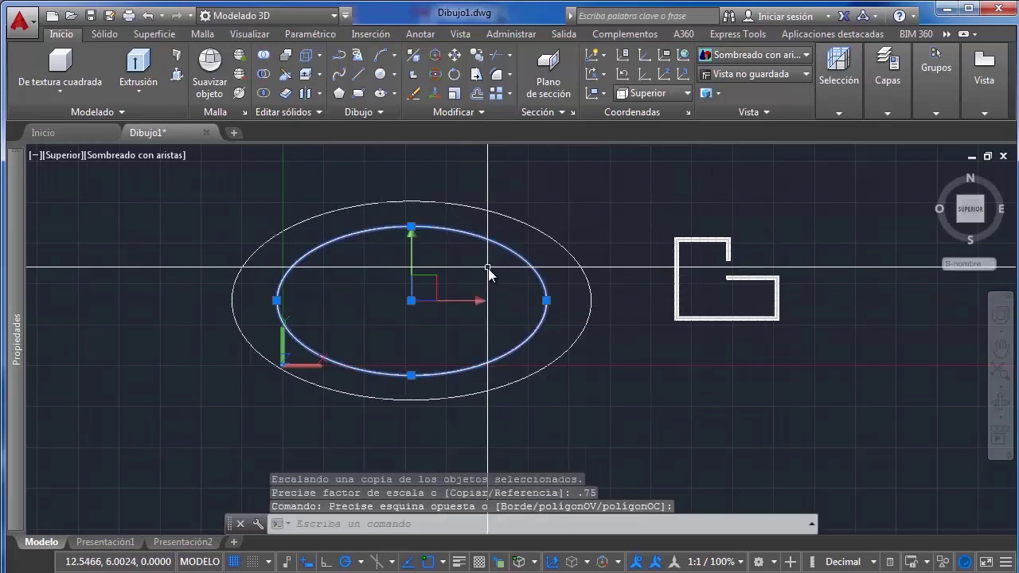
{"action": "key", "text": "Return"}
{"action": "left_click", "coordinate": [415, 301]}
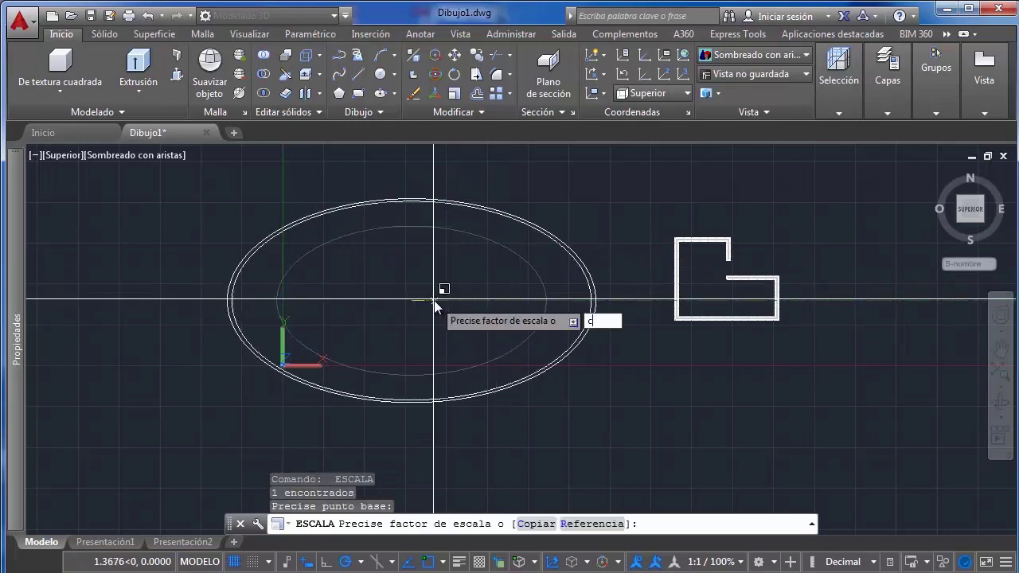
Create a concentric copy of the inner ellipse scaled by a factor of 0.5
{"action": "key", "text": "Return"}
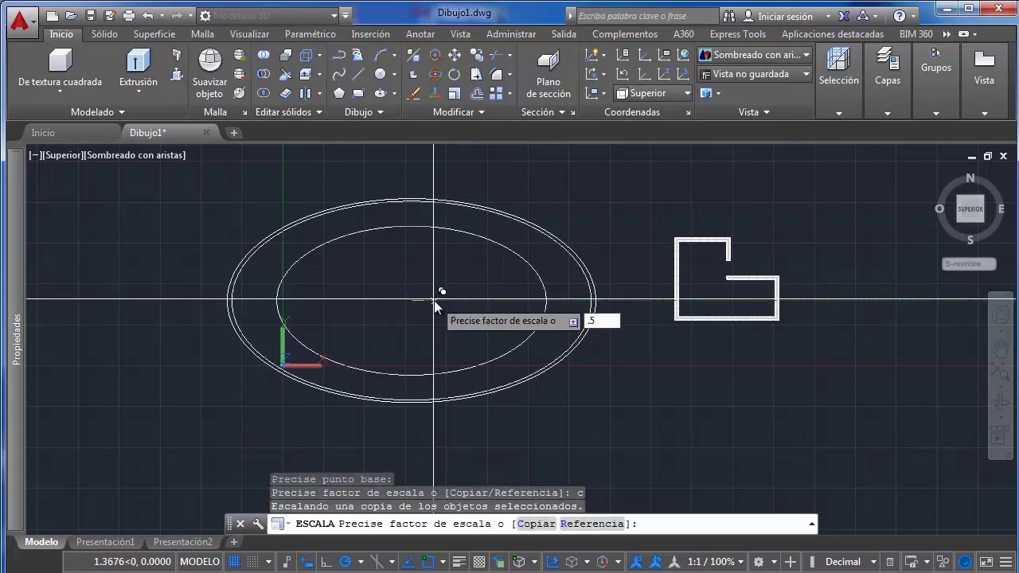
{"action": "type", "text": ".5"}
{"action": "key", "text": "Return"}
{"action": "key", "text": "Escape"}
{"action": "scroll", "coordinate": [528, 255], "scroll_direction": "down", "scroll_amount": 5}
{"action": "scroll", "coordinate": [582, 243], "scroll_direction": "up", "scroll_amount": 3}
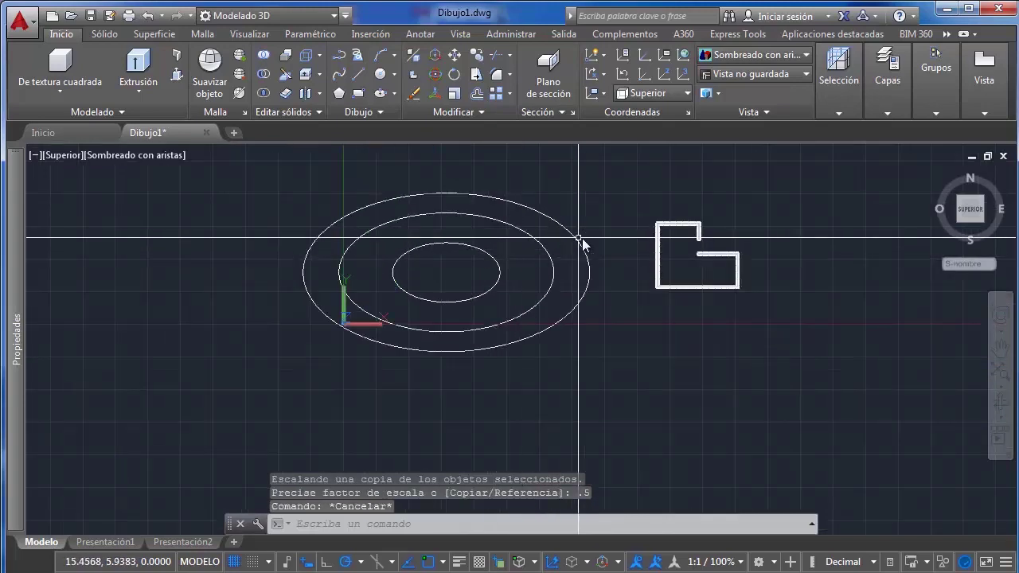
Raise the middle-sized ellipse vertically well above the other two by stretching it from its centre grip
{"action": "middle_click_drag", "start_coordinate": [535, 284], "coordinate": [541, 321], "text": "shift"}
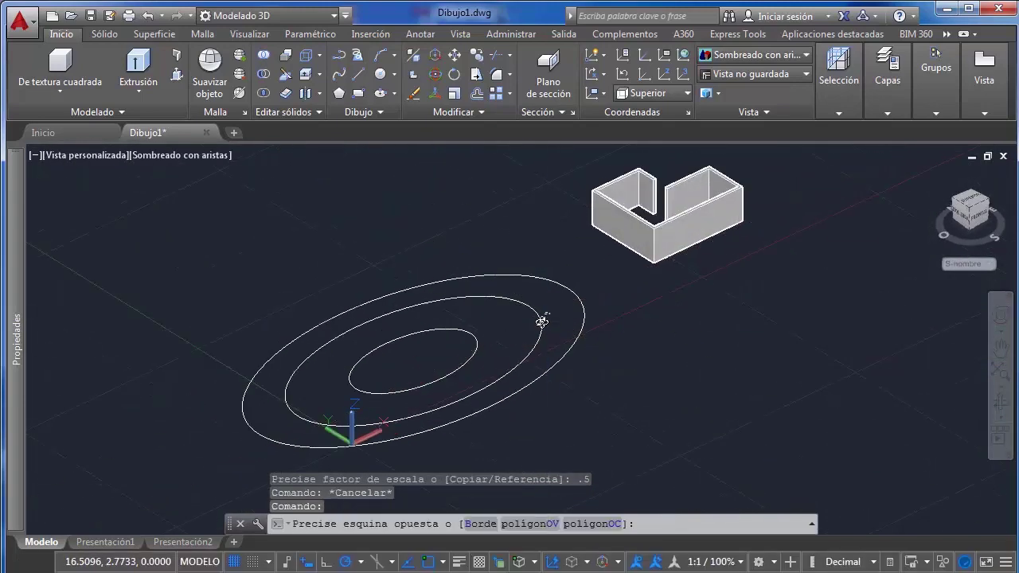
{"action": "left_click", "coordinate": [458, 308]}
{"action": "left_click", "coordinate": [415, 317]}
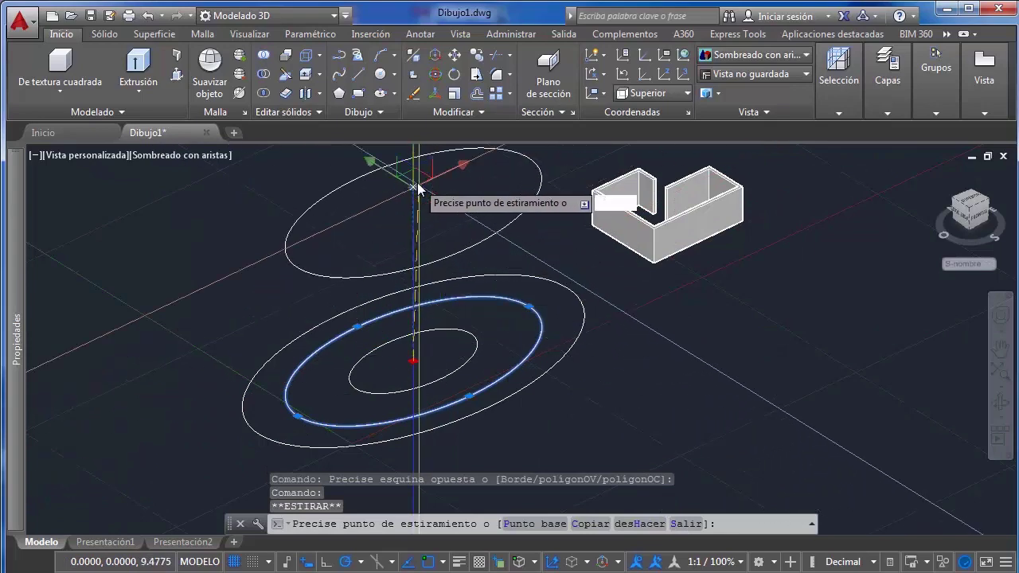
{"action": "left_click", "coordinate": [402, 163]}
{"action": "left_click", "coordinate": [480, 319]}
{"action": "left_click", "coordinate": [458, 341]}
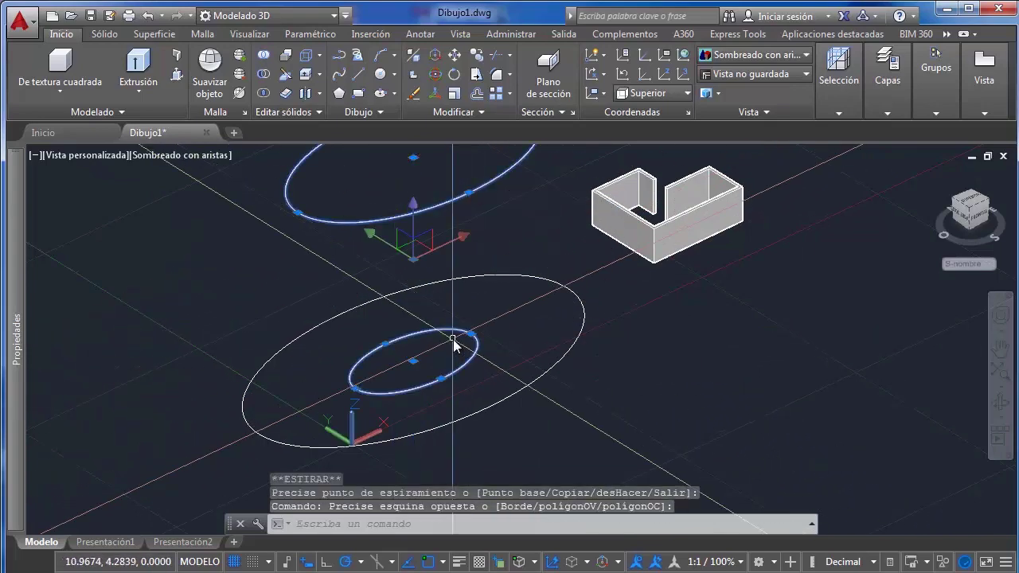
{"action": "middle_click_drag", "start_coordinate": [457, 341], "coordinate": [427, 333], "text": "shift"}
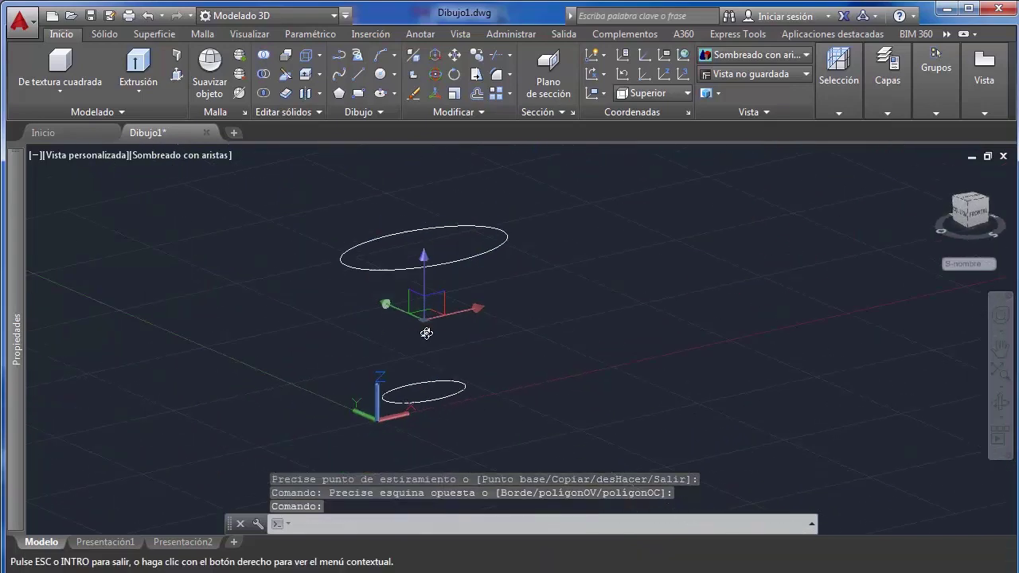
{"action": "left_click", "coordinate": [428, 293]}
{"action": "key", "text": "Escape"}
Raise the smallest ellipse vertically about 5.96 units so that it sits between the base and upper ellipses
{"action": "left_click", "coordinate": [475, 377]}
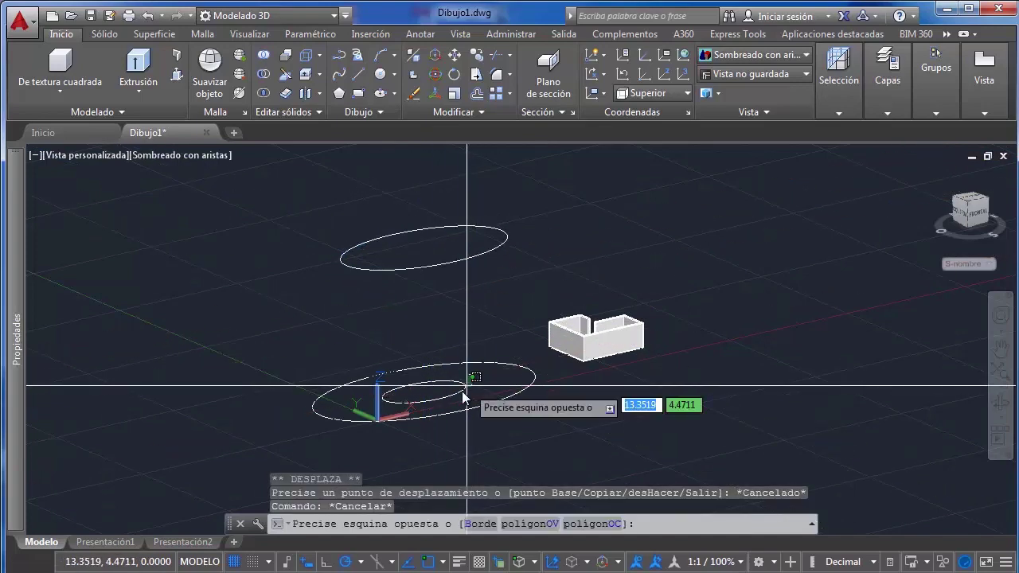
{"action": "left_click", "coordinate": [464, 396]}
{"action": "left_click", "coordinate": [425, 357]}
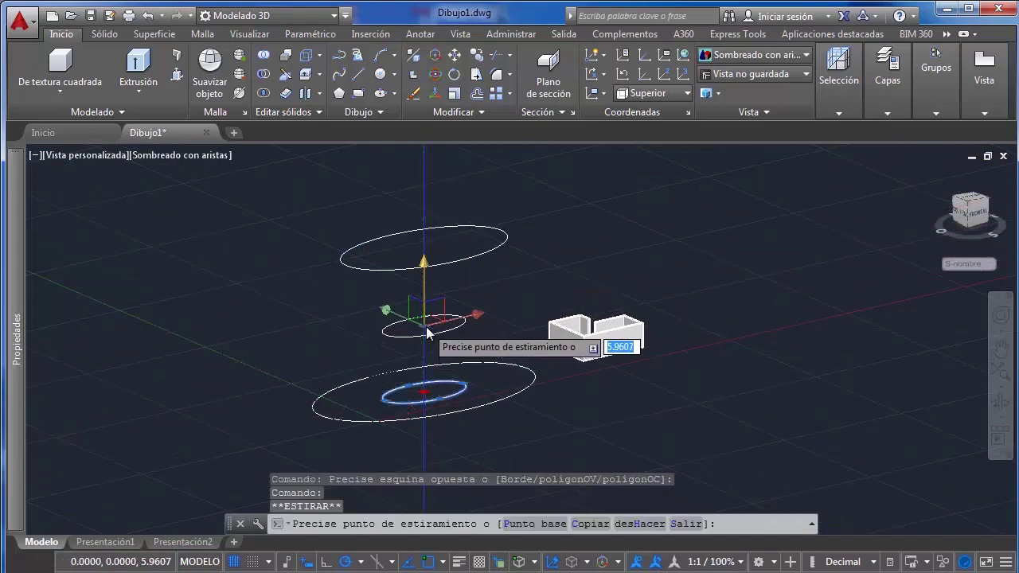
{"action": "left_click", "coordinate": [422, 336]}
{"action": "key", "text": "Escape"}
{"action": "middle_click_drag", "start_coordinate": [570, 379], "coordinate": [532, 372], "text": "shift"}
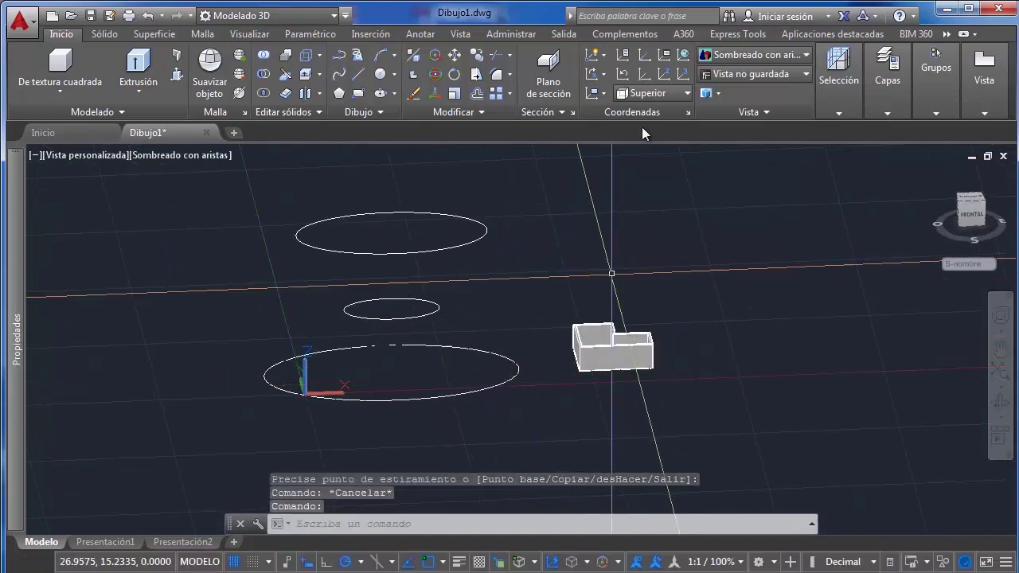
{"action": "left_click", "coordinate": [164, 92]}
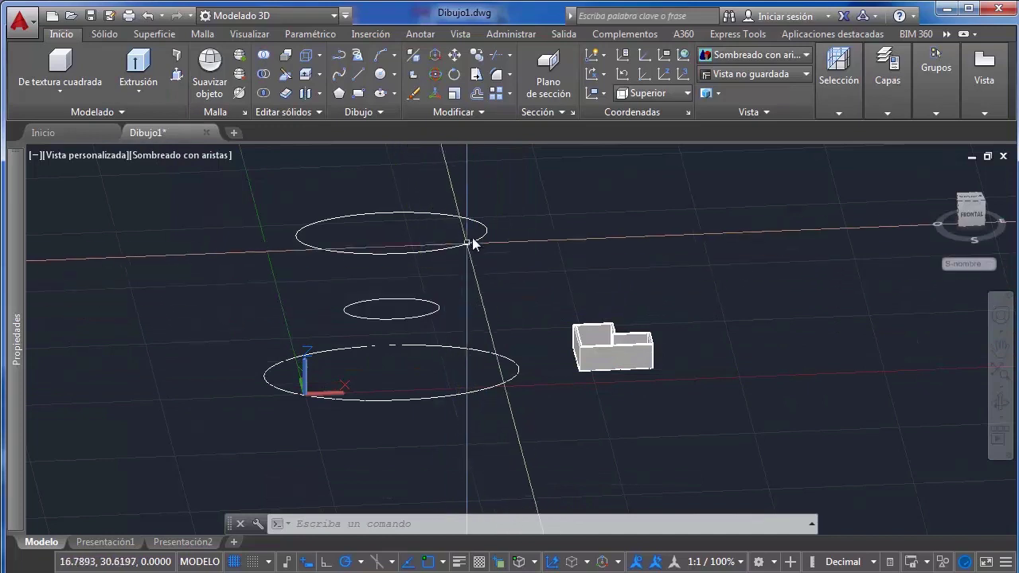
{"action": "left_click", "coordinate": [507, 359]}
{"action": "left_click", "coordinate": [451, 432]}
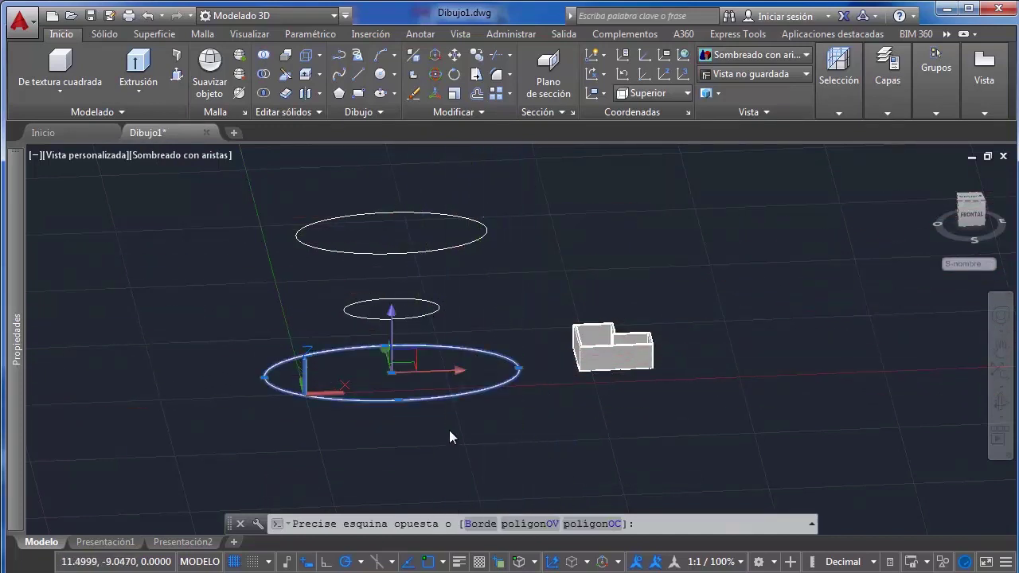
{"action": "left_click", "coordinate": [496, 311]}
{"action": "key", "text": "Escape"}
{"action": "left_click", "coordinate": [493, 394]}
{"action": "left_click", "coordinate": [488, 430]}
{"action": "left_click", "coordinate": [494, 303]}
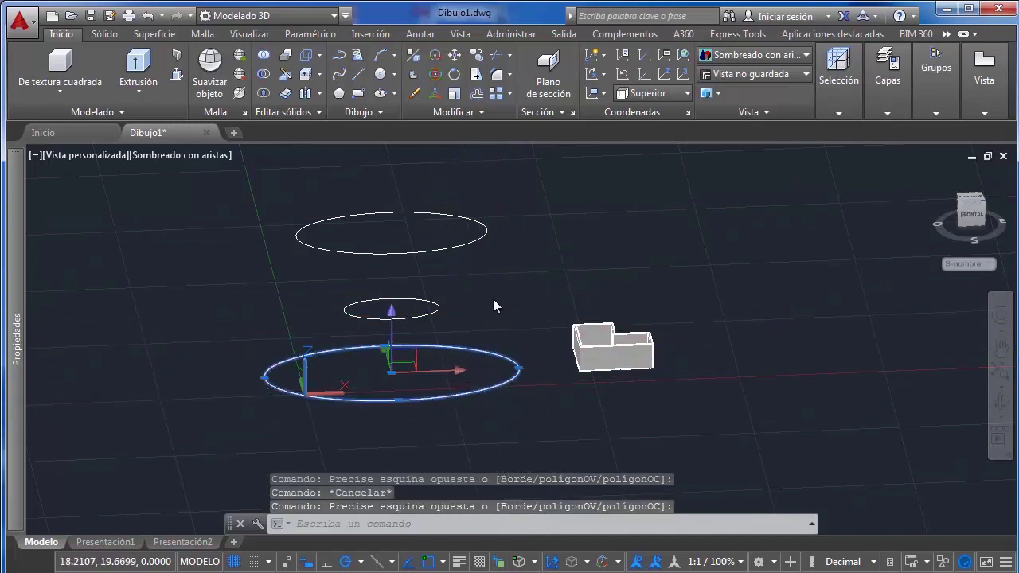
{"action": "left_click", "coordinate": [497, 319]}
{"action": "key", "text": "Escape"}
{"action": "left_click", "coordinate": [487, 398]}
{"action": "left_click", "coordinate": [486, 287]}
{"action": "key", "text": "Escape"}
{"action": "left_click", "coordinate": [512, 193]}
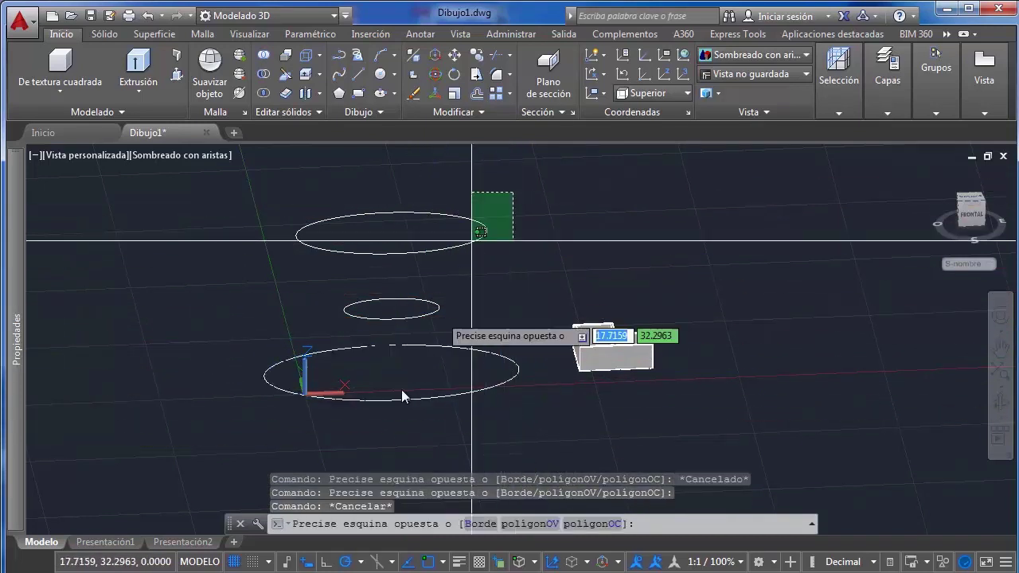
{"action": "left_click", "coordinate": [223, 418]}
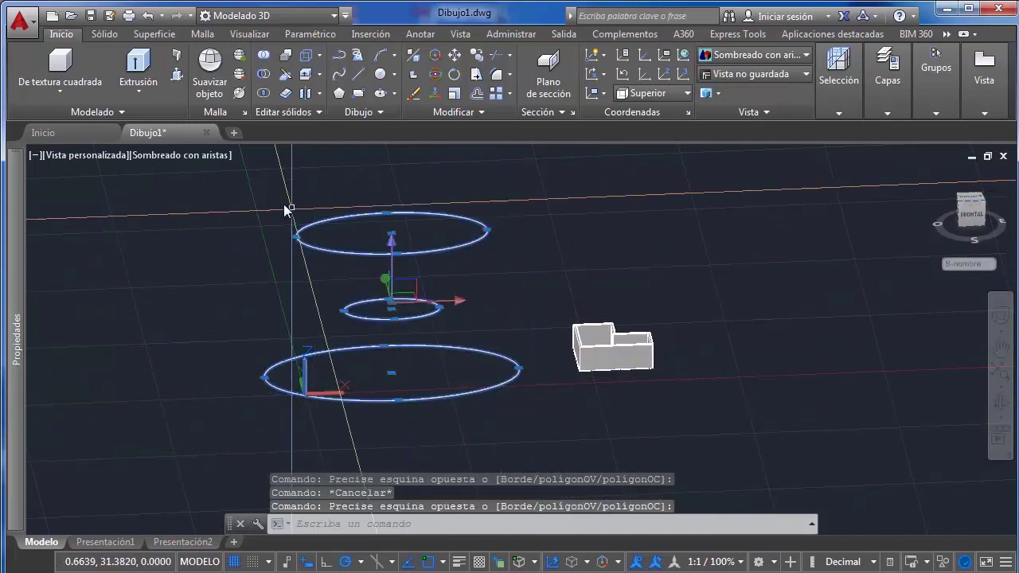
{"action": "key", "text": "Escape"}
Loft the three ellipses from the base up into a solid, using cross sections only
{"action": "left_click", "coordinate": [484, 352]}
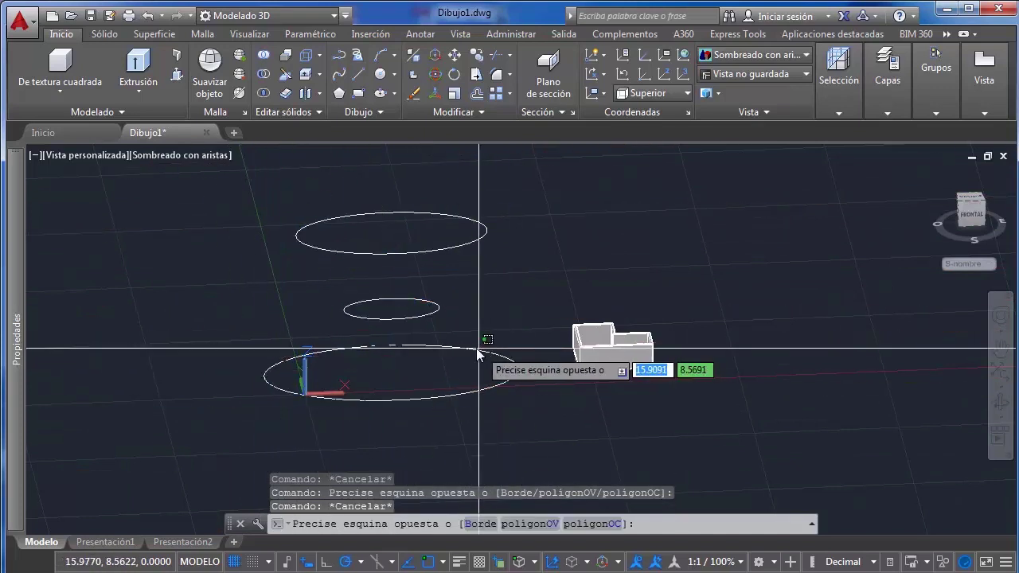
{"action": "left_click", "coordinate": [486, 352]}
{"action": "left_click", "coordinate": [483, 356]}
{"action": "left_click", "coordinate": [441, 310]}
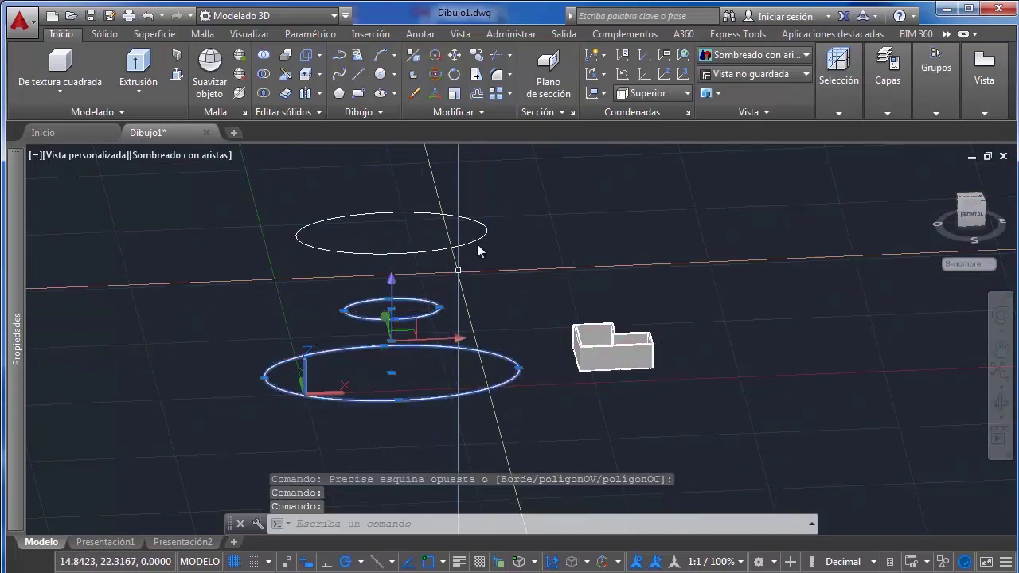
{"action": "left_click", "coordinate": [489, 221]}
{"action": "left_click", "coordinate": [487, 222]}
{"action": "left_click", "coordinate": [443, 250]}
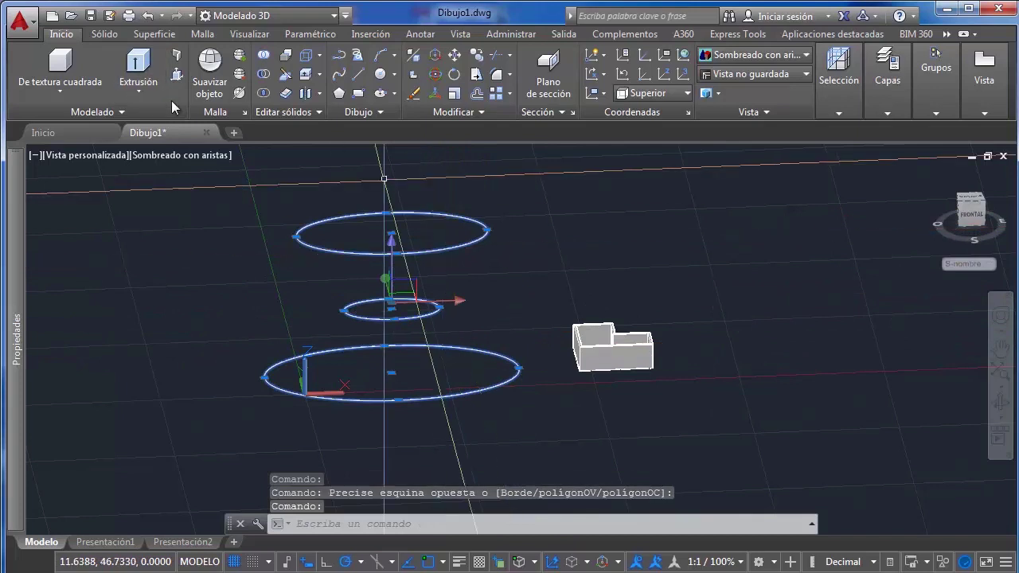
{"action": "left_click", "coordinate": [163, 90]}
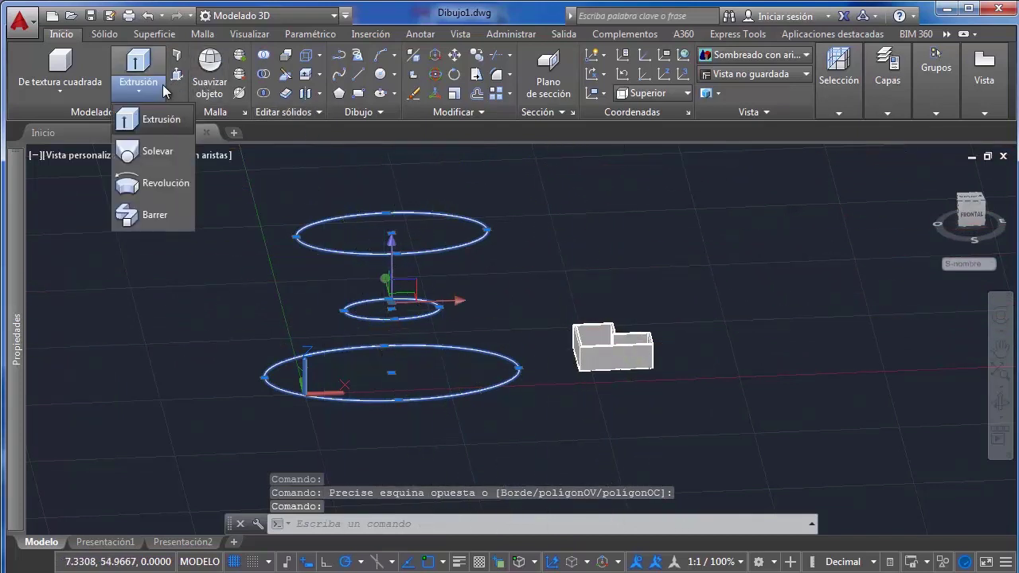
{"action": "left_click", "coordinate": [156, 151]}
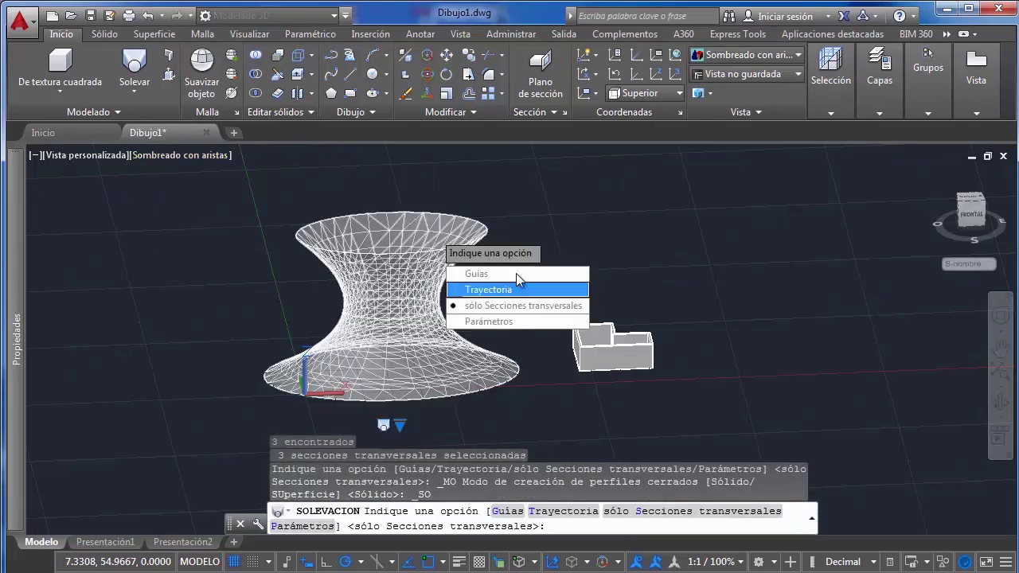
{"action": "left_click", "coordinate": [515, 311]}
Examine the lofted solid's shape and its properties
{"action": "scroll", "coordinate": [464, 277], "scroll_direction": "up", "scroll_amount": 2}
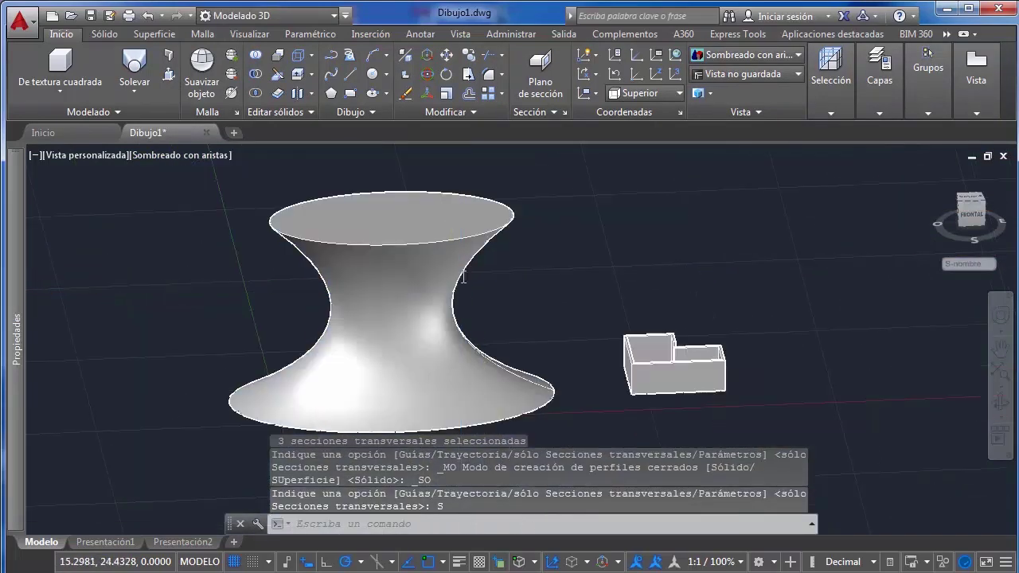
{"action": "scroll", "coordinate": [474, 195], "scroll_direction": "down", "scroll_amount": 3}
{"action": "left_click", "coordinate": [422, 275]}
{"action": "left_click", "coordinate": [383, 364]}
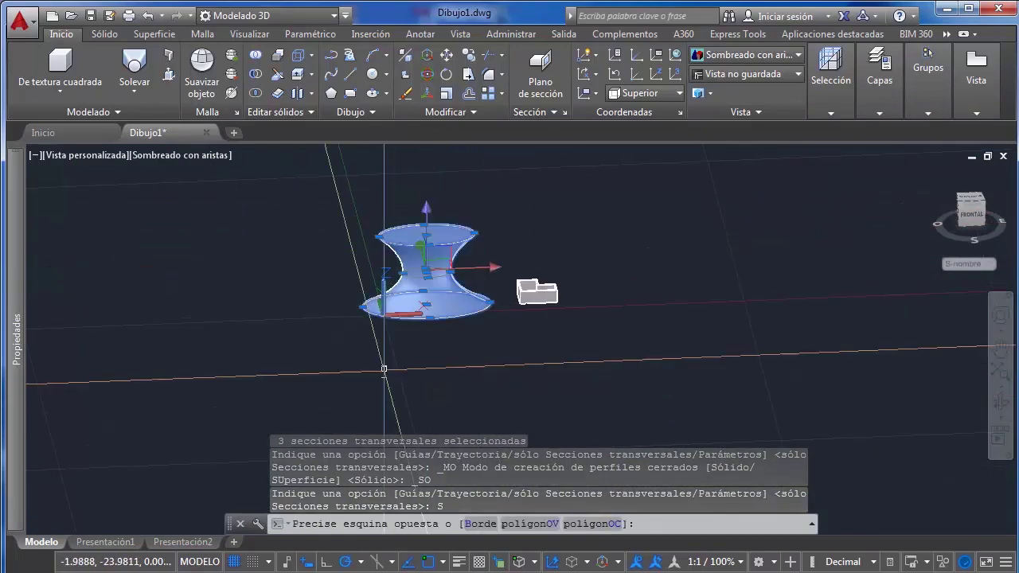
{"action": "mouse_move", "coordinate": [16, 343]}
{"action": "key", "text": "Escape"}
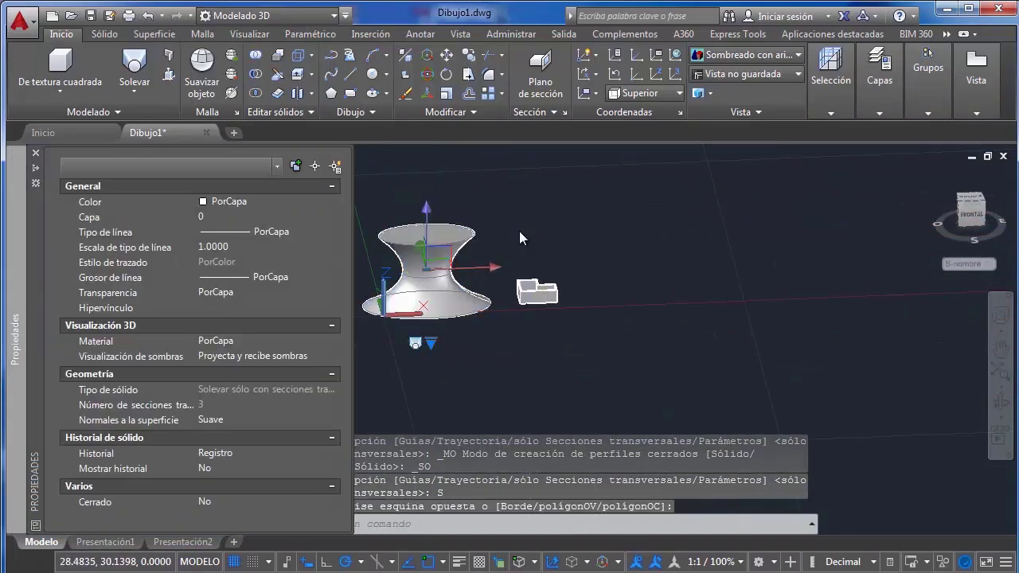
{"action": "scroll", "coordinate": [483, 268], "scroll_direction": "up", "scroll_amount": 5}
{"action": "scroll", "coordinate": [575, 296], "scroll_direction": "down", "scroll_amount": 3}
{"action": "middle_click_drag", "start_coordinate": [575, 296], "coordinate": [591, 276], "text": "shift"}
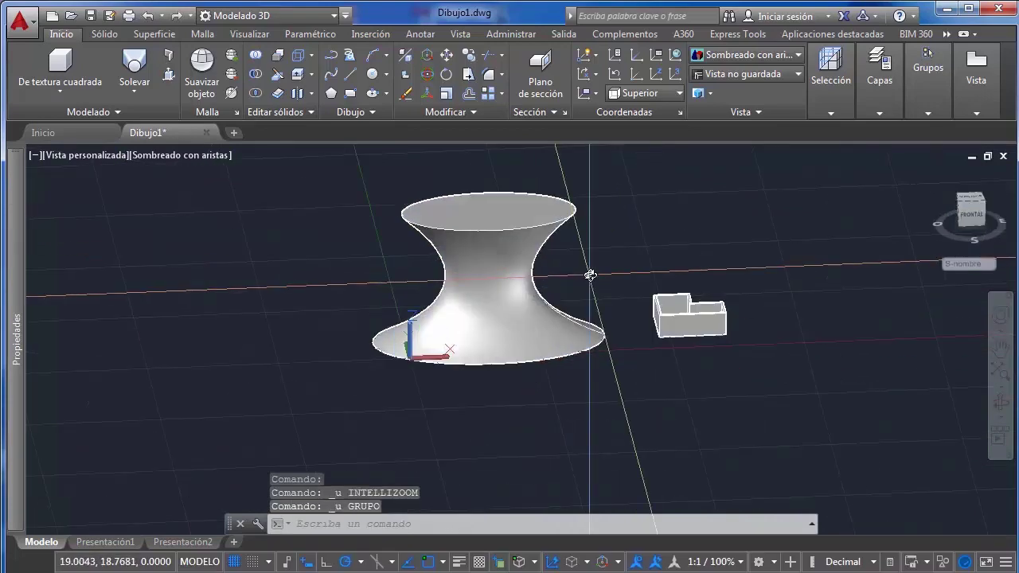
Undo the loft to get the three separate ellipses back
{"action": "key", "text": "ctrl+z"}
{"action": "key", "text": "ctrl+z"}
{"action": "key", "text": "ctrl+z"}
{"action": "key", "text": "ctrl+z"}
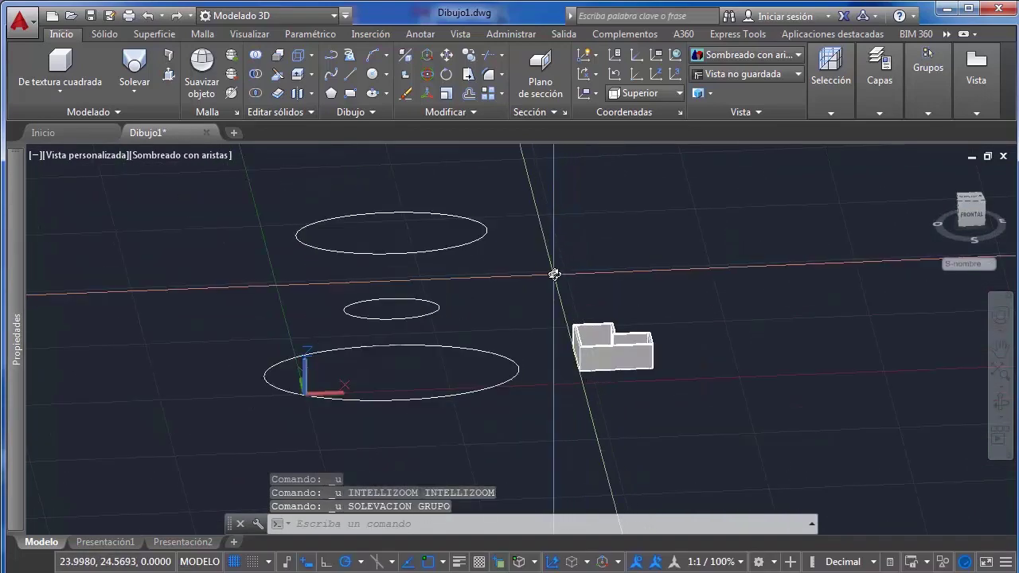
{"action": "middle_click_drag", "start_coordinate": [523, 304], "coordinate": [508, 280], "text": "shift"}
{"action": "left_click", "coordinate": [134, 84]}
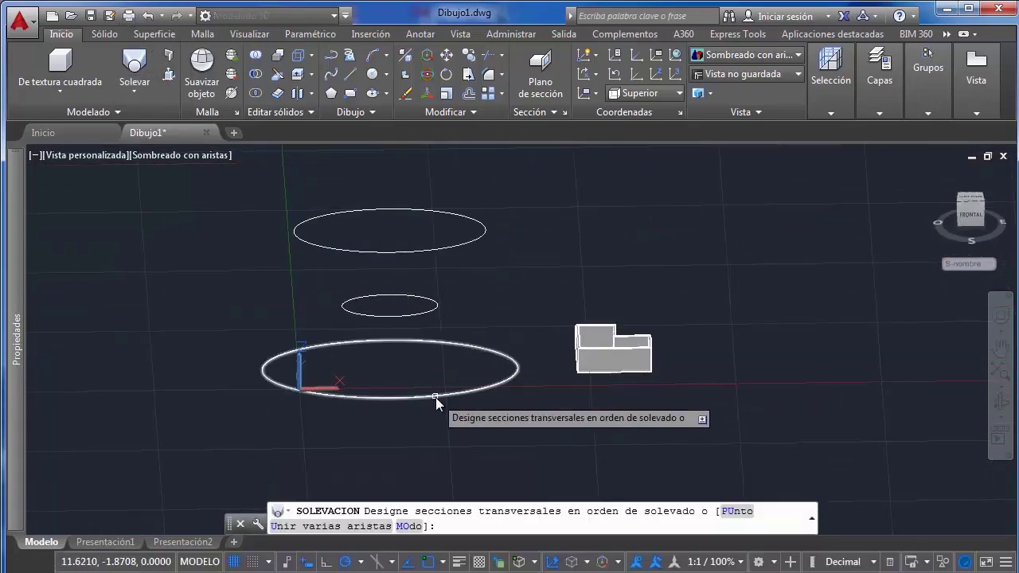
{"action": "key", "text": "Escape"}
{"action": "left_click", "coordinate": [516, 380]}
{"action": "left_click", "coordinate": [489, 352]}
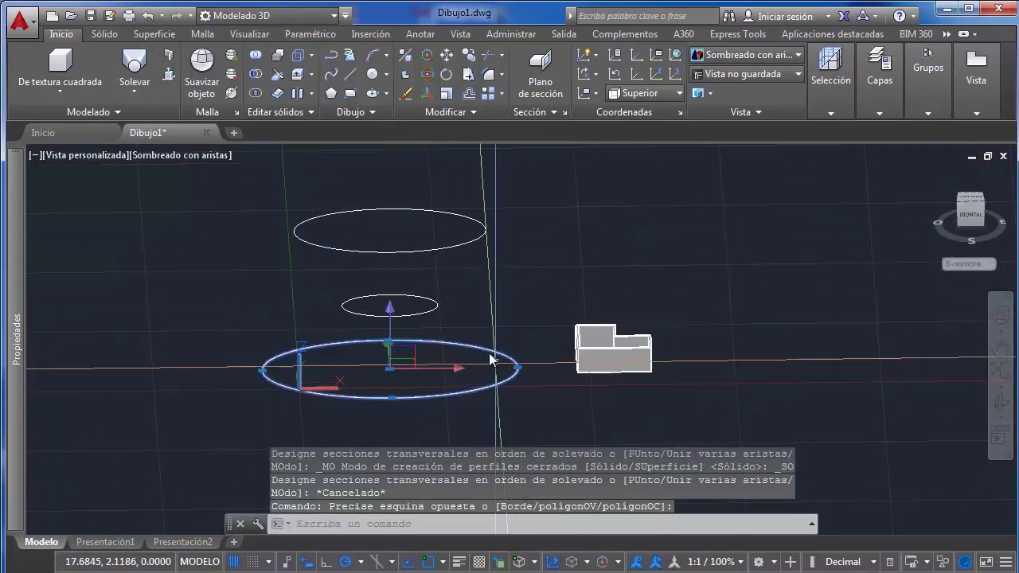
{"action": "left_click", "coordinate": [470, 334]}
{"action": "left_click", "coordinate": [434, 296]}
{"action": "key", "text": "Escape"}
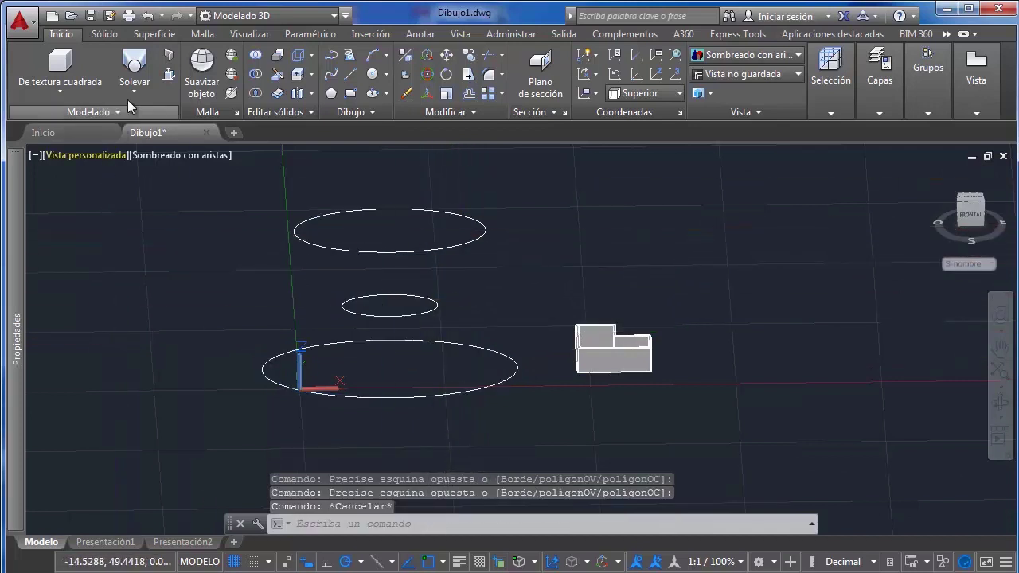
Run Loft again on the base, small middle and upper ellipses in that order, using the cross-sections-only option
{"action": "key", "text": "Return"}
{"action": "left_click", "coordinate": [457, 399]}
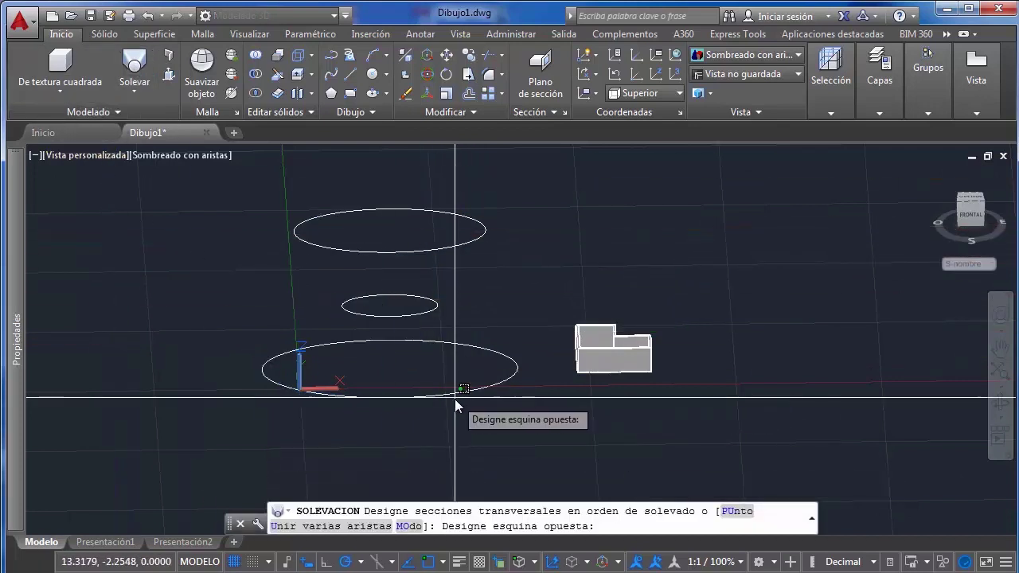
{"action": "left_click", "coordinate": [444, 394]}
{"action": "left_click", "coordinate": [420, 326]}
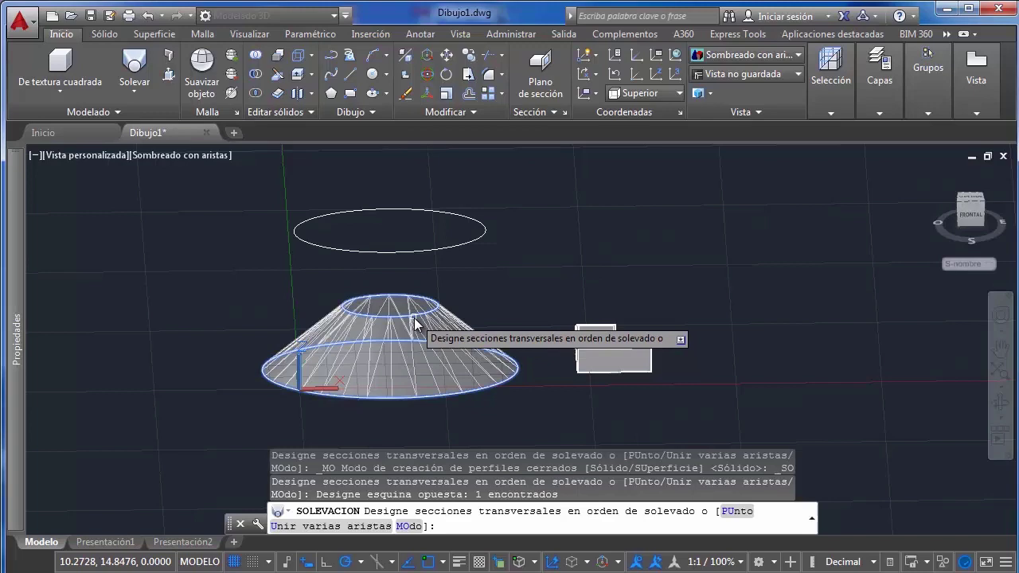
{"action": "left_click", "coordinate": [417, 255]}
{"action": "scroll", "coordinate": [455, 319], "scroll_direction": "up", "scroll_amount": 2}
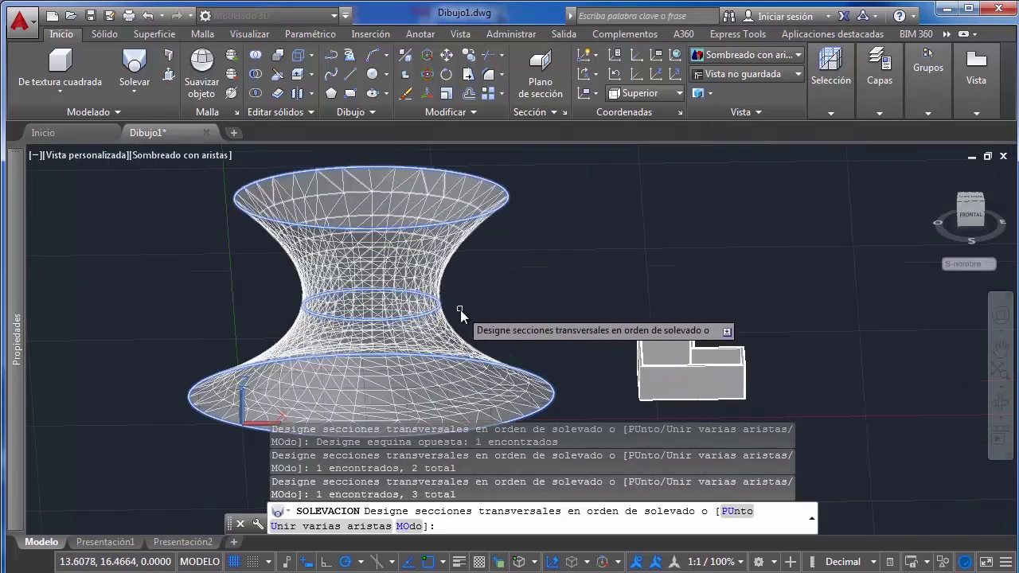
{"action": "key", "text": "Return"}
{"action": "left_click", "coordinate": [510, 383]}
Widen the lofted solid's waist by stretching the side grip of its middle cross section outward
{"action": "left_click", "coordinate": [393, 269]}
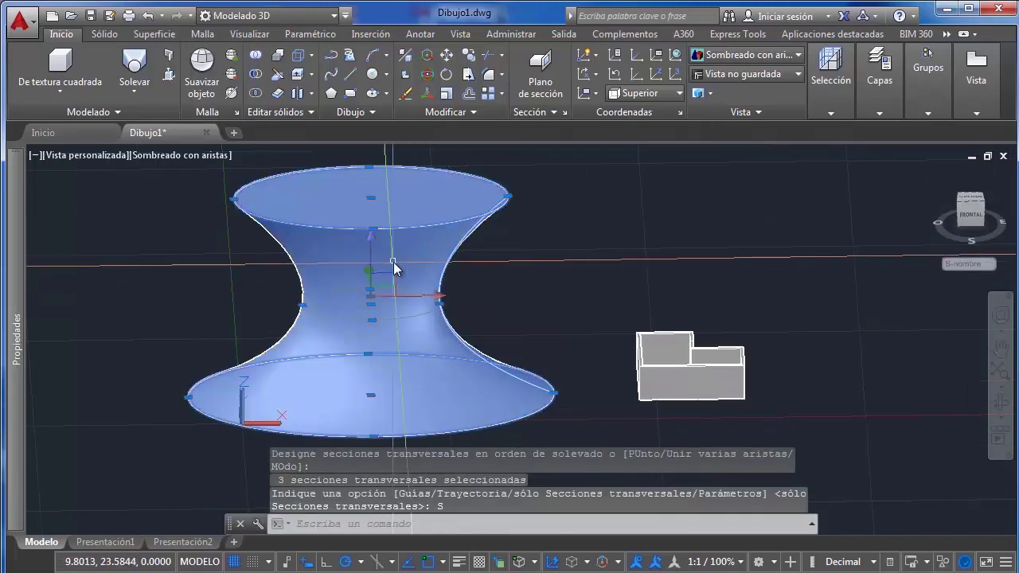
{"action": "scroll", "coordinate": [493, 277], "scroll_direction": "down", "scroll_amount": 2}
{"action": "mouse_move", "coordinate": [494, 277]}
{"action": "middle_mouse_down", "text": "shift"}
{"action": "mouse_move", "coordinate": [405, 294]}
{"action": "mouse_move", "coordinate": [342, 282]}
{"action": "mouse_move", "coordinate": [537, 293]}
{"action": "mouse_move", "coordinate": [489, 297]}
{"action": "mouse_move", "coordinate": [493, 281]}
{"action": "middle_mouse_up", "text": "shift"}
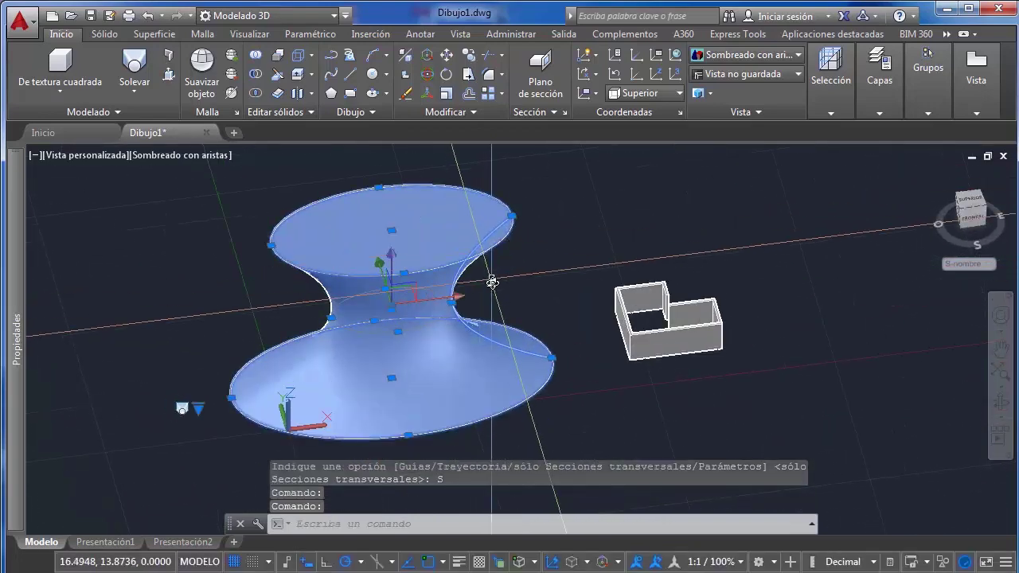
{"action": "left_click", "coordinate": [452, 304]}
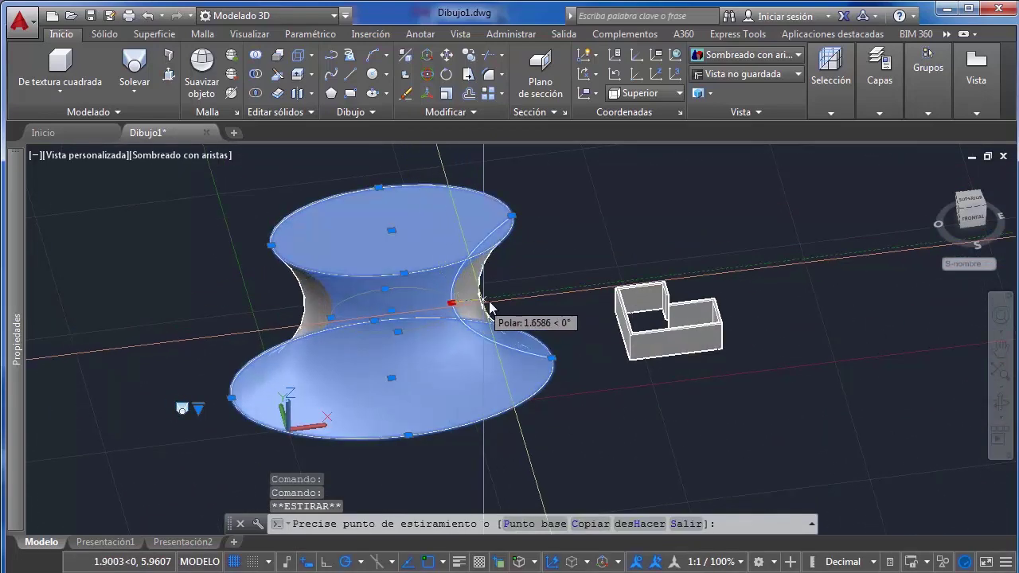
{"action": "right_click", "coordinate": [398, 344]}
{"action": "key", "text": "Escape"}
Narrow the lofted solid's top cross section by stretching its side grip inward
{"action": "scroll", "coordinate": [399, 344], "scroll_direction": "down", "scroll_amount": 4}
{"action": "middle_click_drag", "start_coordinate": [398, 344], "coordinate": [431, 328], "text": "shift"}
{"action": "scroll", "coordinate": [438, 323], "scroll_direction": "up", "scroll_amount": 2}
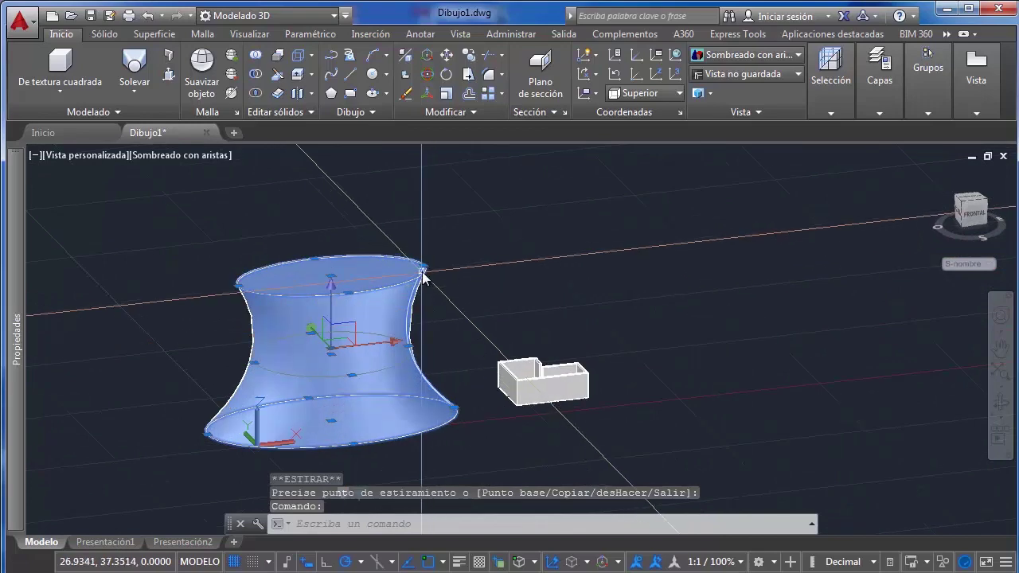
{"action": "left_click", "coordinate": [423, 269]}
{"action": "left_click", "coordinate": [380, 275]}
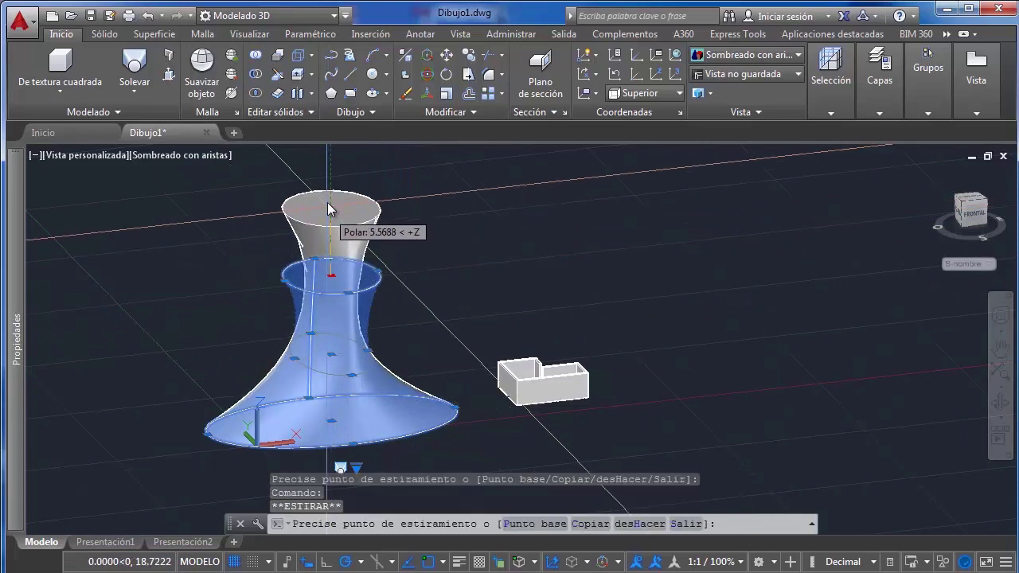
Make the lofted solid taller by stretching the centre grip of its top cross section upward along Z
{"action": "left_click", "coordinate": [330, 184]}
{"action": "key", "text": "Escape"}
{"action": "scroll", "coordinate": [422, 222], "scroll_direction": "down", "scroll_amount": 2}
{"action": "middle_click_drag", "start_coordinate": [400, 268], "coordinate": [348, 270], "text": "shift"}
{"action": "left_click", "coordinate": [338, 213]}
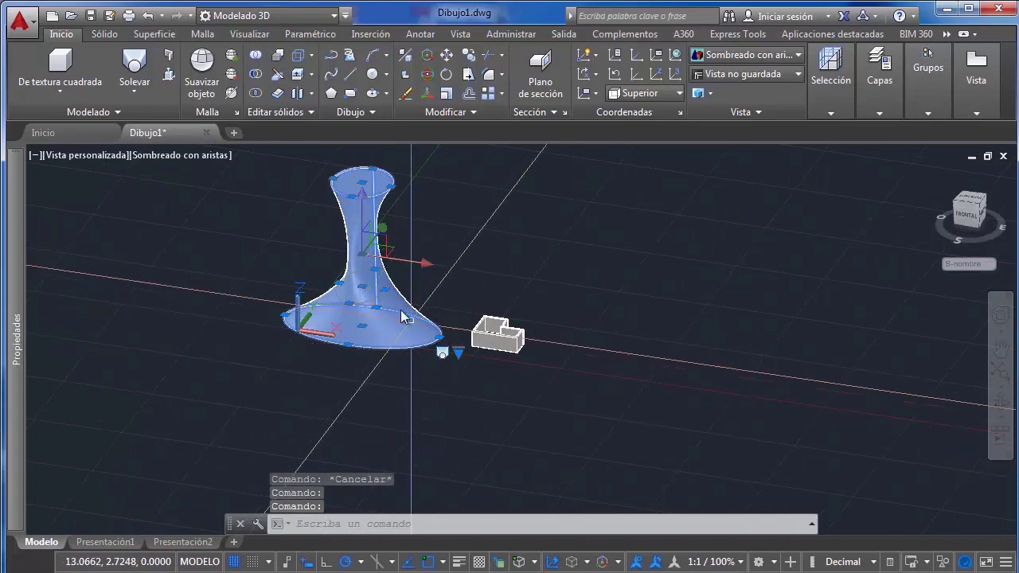
{"action": "middle_click_drag", "start_coordinate": [402, 317], "coordinate": [398, 237], "text": "shift"}
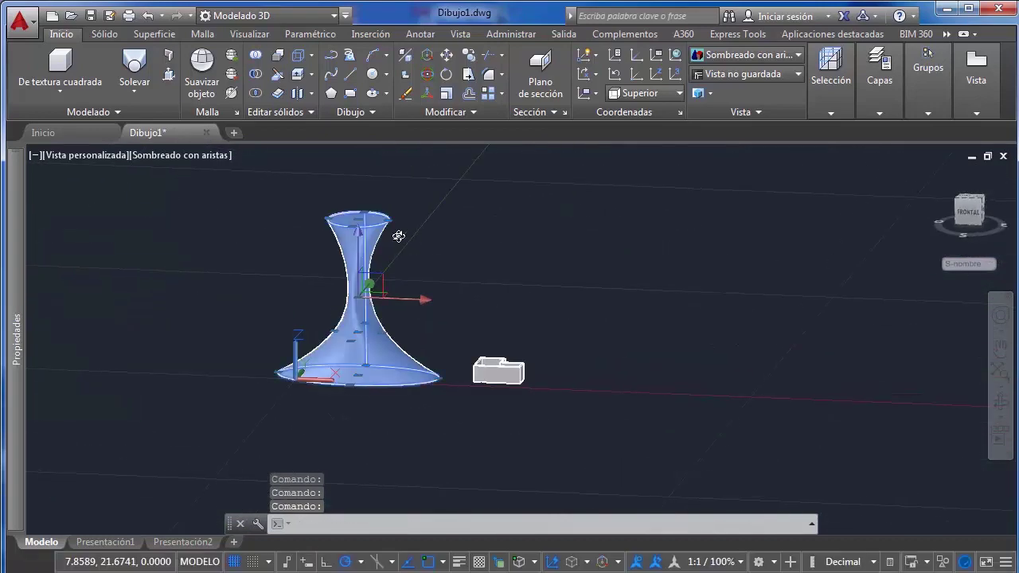
{"action": "middle_click_drag", "start_coordinate": [512, 264], "coordinate": [354, 253]}
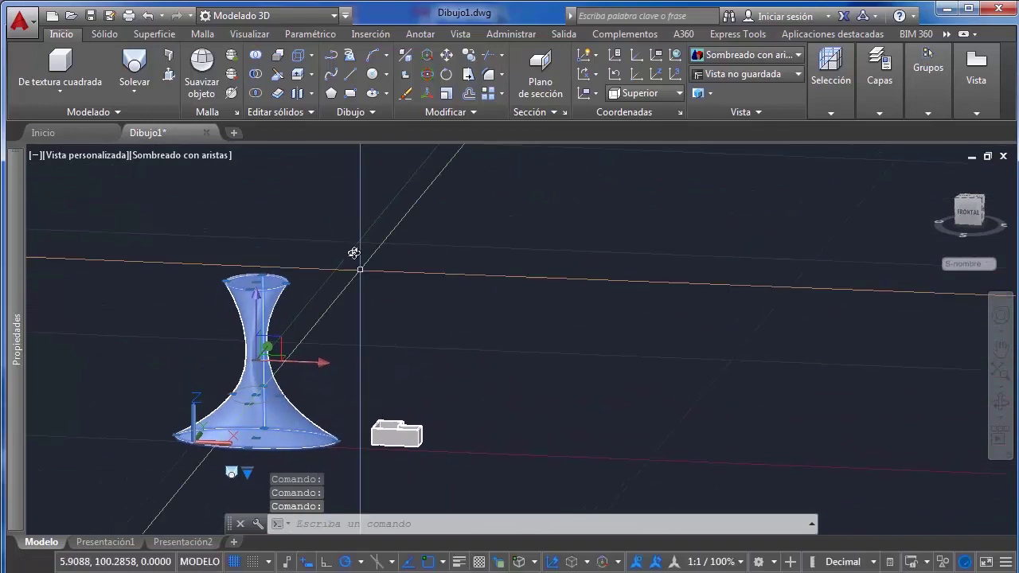
Deselect the lofted solid and switch to the top view, framing the empty area beside the L-shaped walls
{"action": "left_click", "coordinate": [139, 90]}
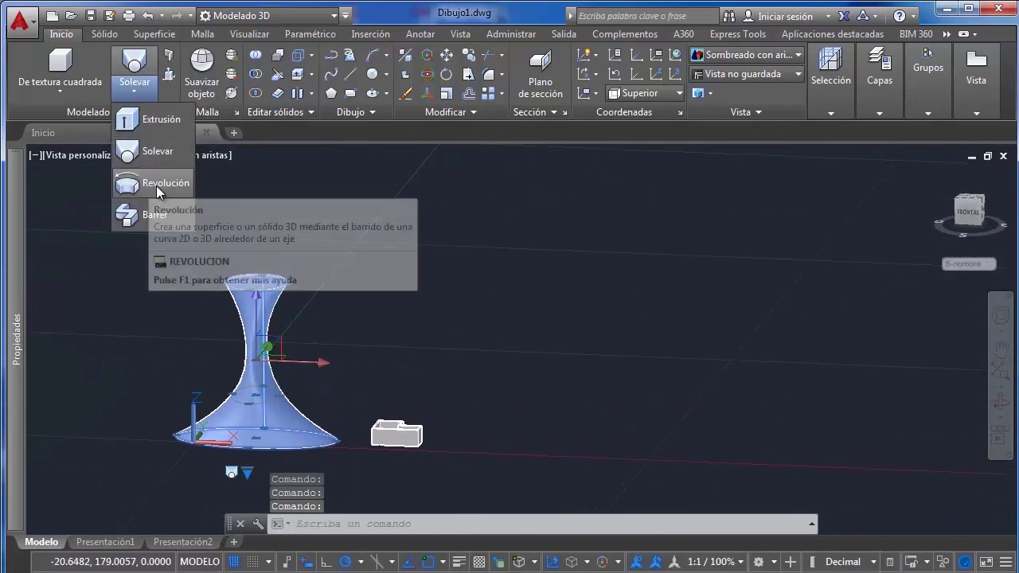
{"action": "left_click", "coordinate": [970, 199]}
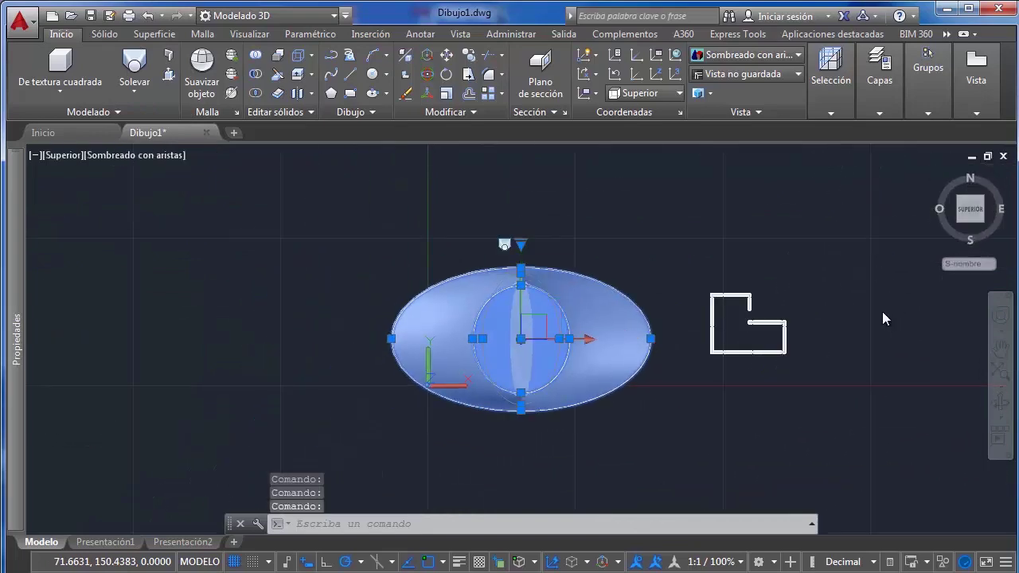
{"action": "key", "text": "Escape"}
{"action": "key", "text": "Escape"}
{"action": "middle_click_drag", "start_coordinate": [692, 314], "coordinate": [489, 308]}
{"action": "middle_click_drag", "start_coordinate": [505, 357], "coordinate": [451, 328]}
{"action": "scroll", "coordinate": [455, 329], "scroll_direction": "up", "scroll_amount": 6}
{"action": "scroll", "coordinate": [494, 374], "scroll_direction": "up", "scroll_amount": 2}
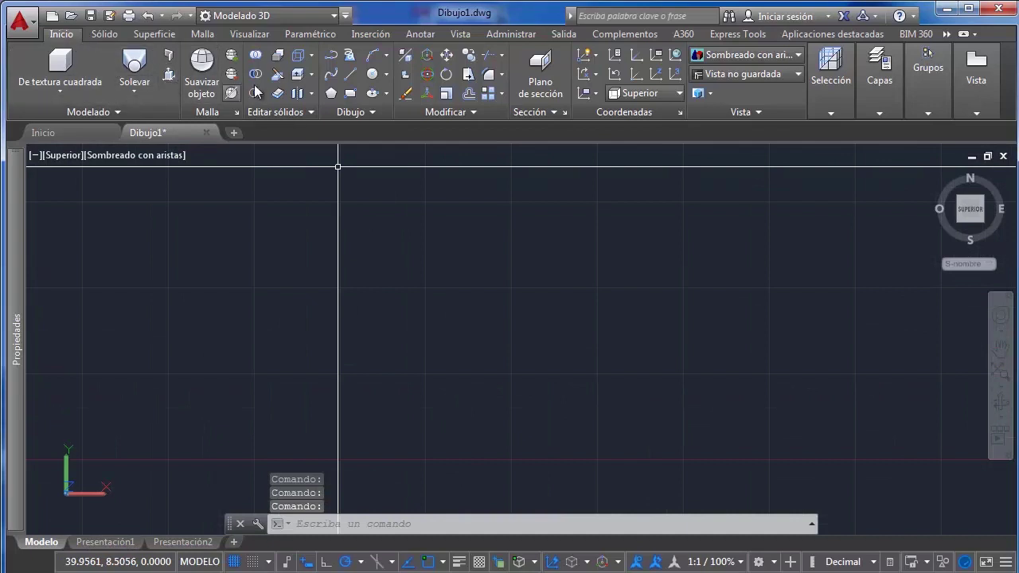
{"action": "left_click", "coordinate": [348, 80]}
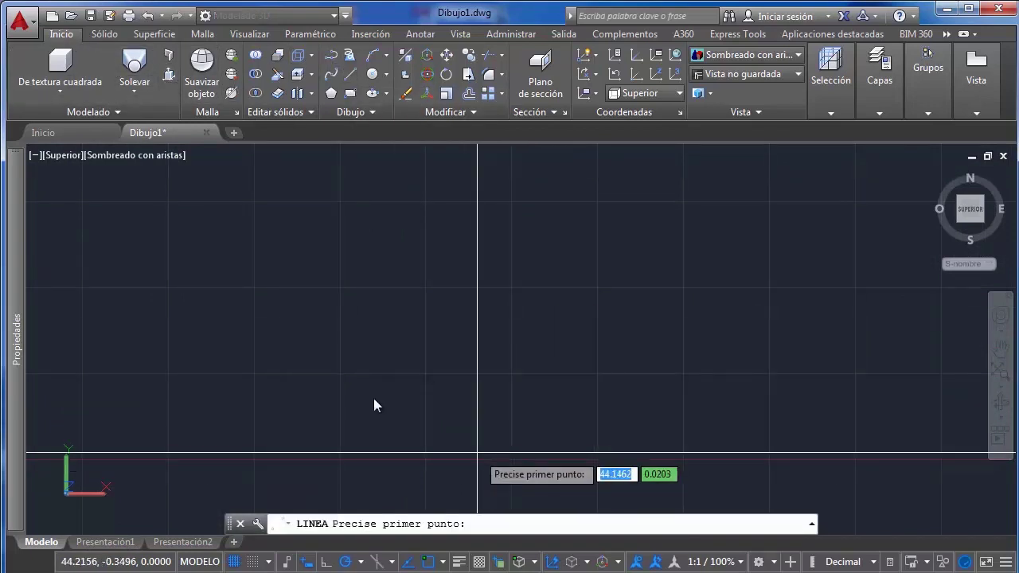
{"action": "middle_click_drag", "start_coordinate": [375, 405], "coordinate": [376, 368]}
{"action": "left_click", "coordinate": [351, 367]}
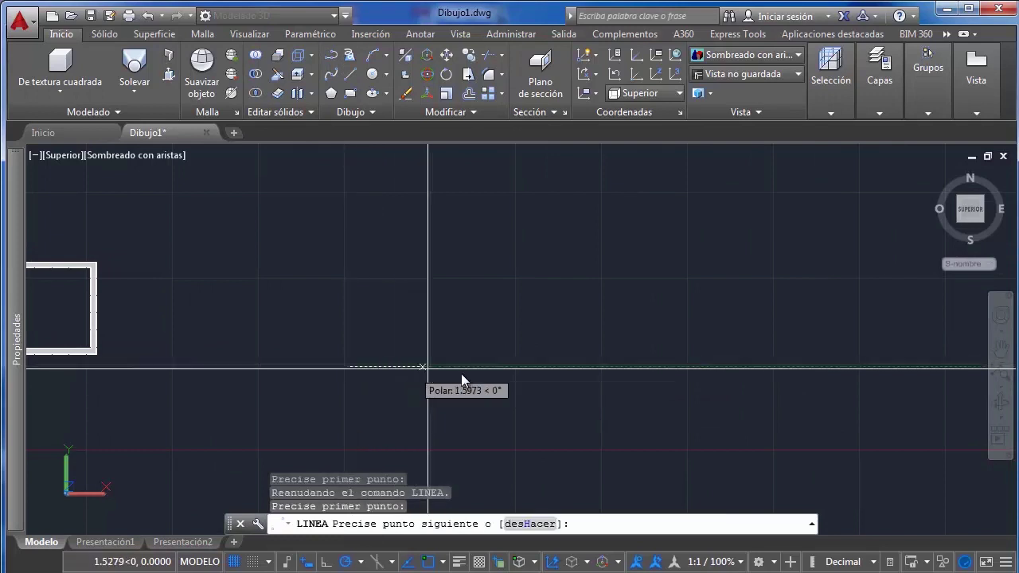
{"action": "left_click", "coordinate": [476, 367]}
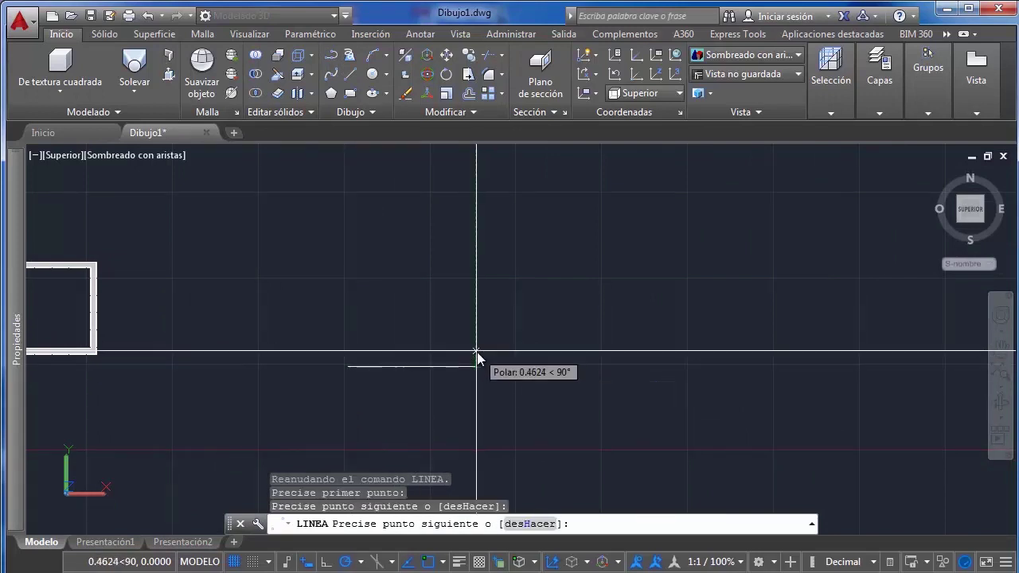
{"action": "left_click", "coordinate": [476, 355]}
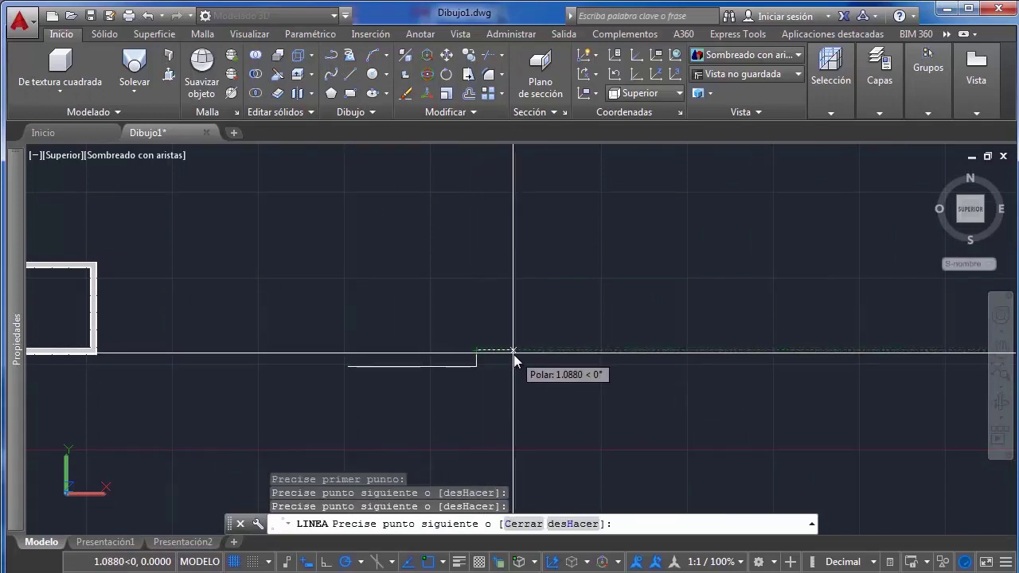
{"action": "key", "text": "Escape"}
{"action": "left_click", "coordinate": [501, 347]}
{"action": "left_click", "coordinate": [427, 381]}
{"action": "key", "text": "Delete"}
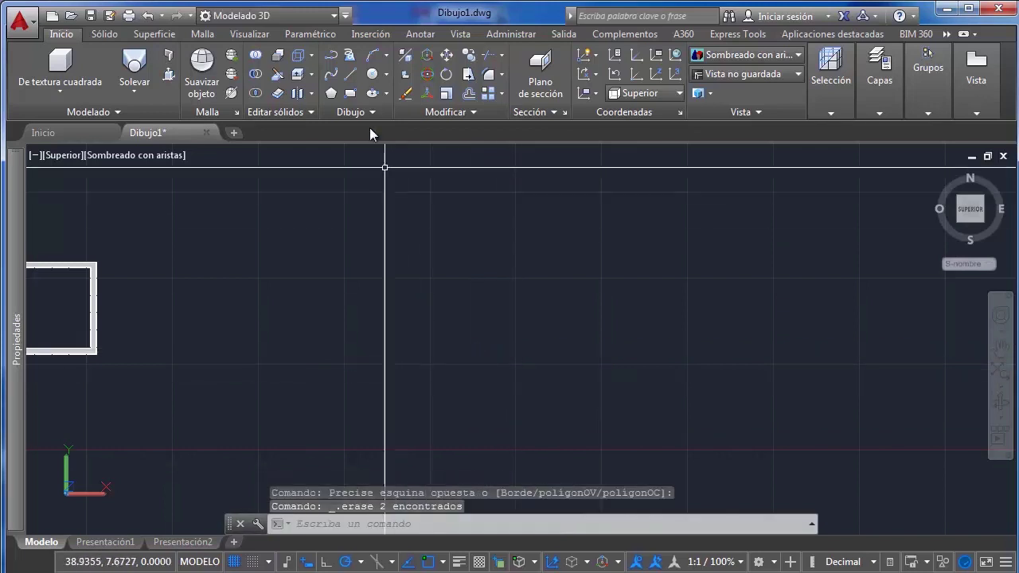
Draw an open stepped polyline: about 0.62 up, across, about 0.42 down, a long run across, about 0.13 up, then about 1.07 across
{"action": "left_click", "coordinate": [333, 57]}
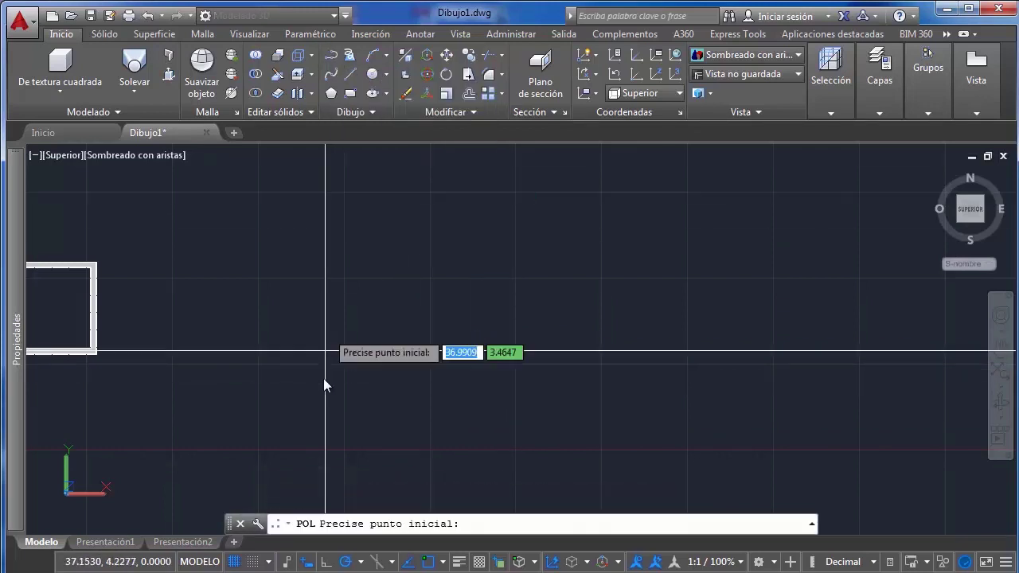
{"action": "left_click", "coordinate": [321, 365]}
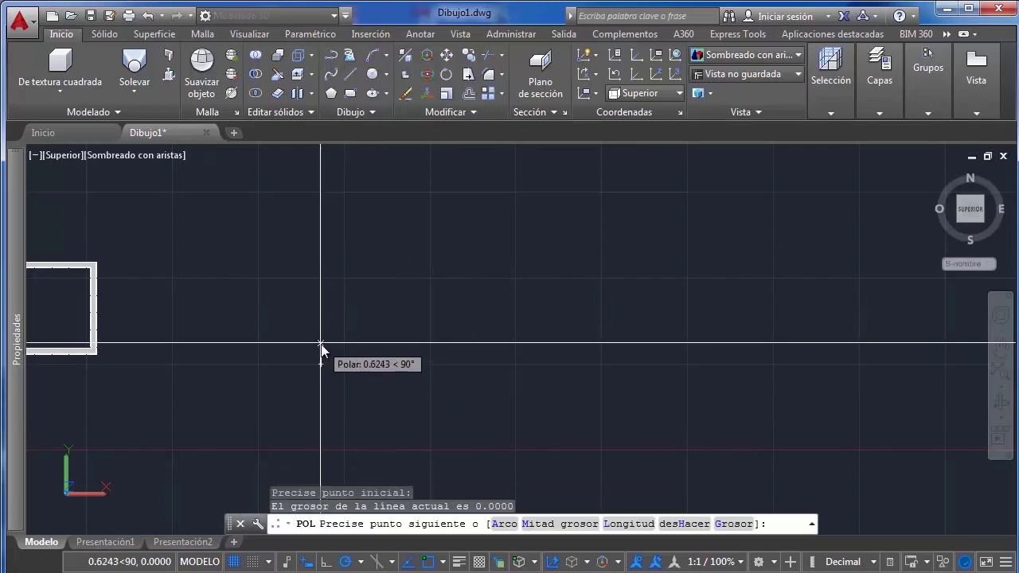
{"action": "left_click", "coordinate": [321, 344]}
{"action": "left_click", "coordinate": [359, 344]}
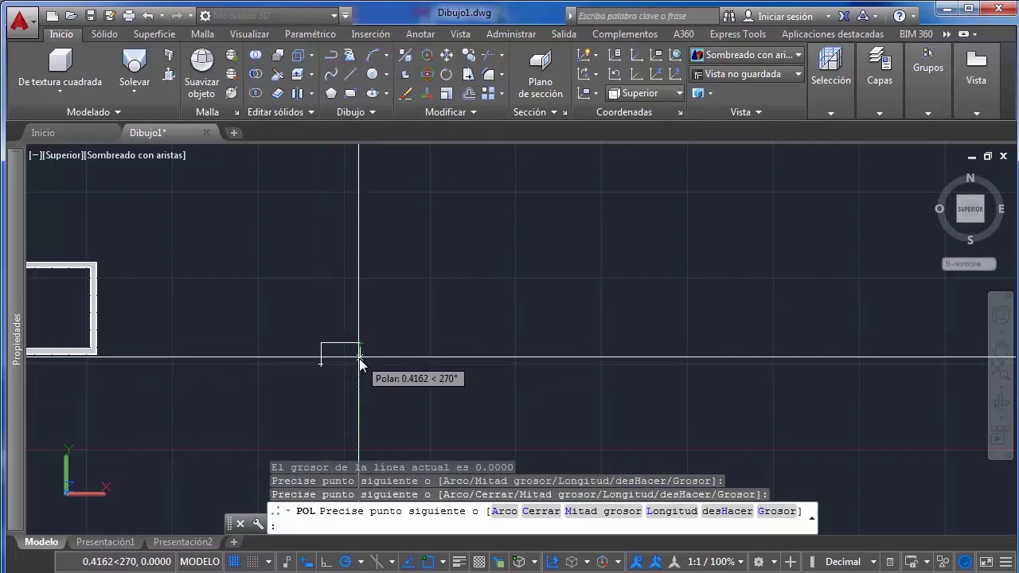
{"action": "left_click", "coordinate": [359, 357]}
{"action": "left_click", "coordinate": [494, 359]}
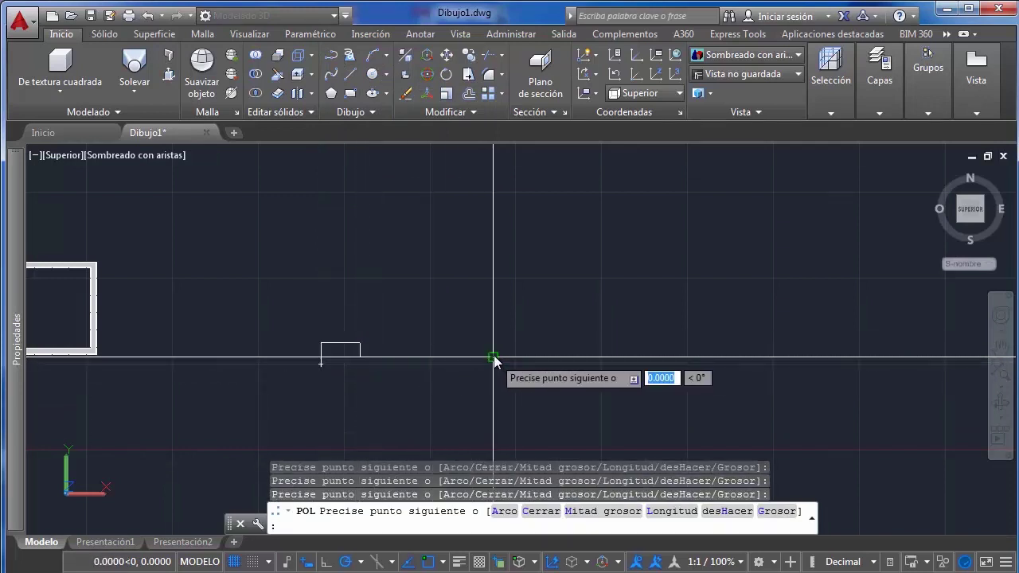
{"action": "scroll", "coordinate": [499, 353], "scroll_direction": "up", "scroll_amount": 5}
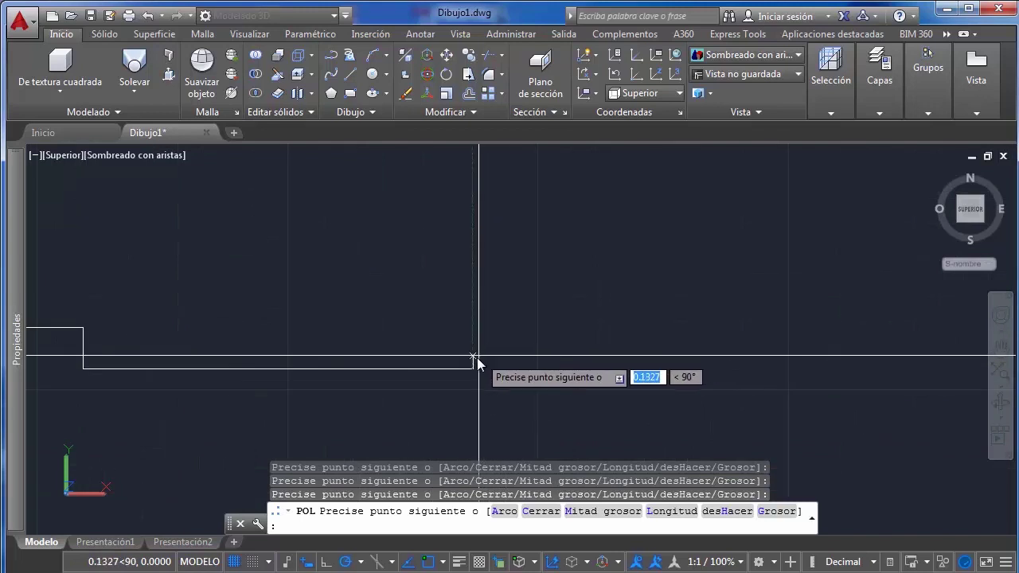
{"action": "left_click", "coordinate": [476, 360]}
{"action": "left_click", "coordinate": [579, 359]}
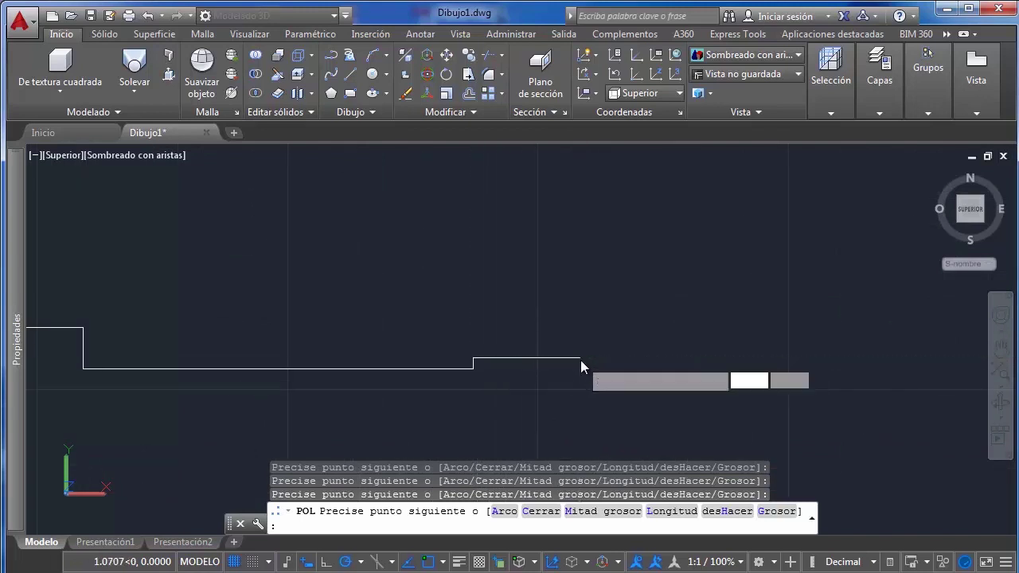
{"action": "key", "text": "Escape"}
{"action": "scroll", "coordinate": [558, 334], "scroll_direction": "down", "scroll_amount": 1}
{"action": "left_click", "coordinate": [543, 320]}
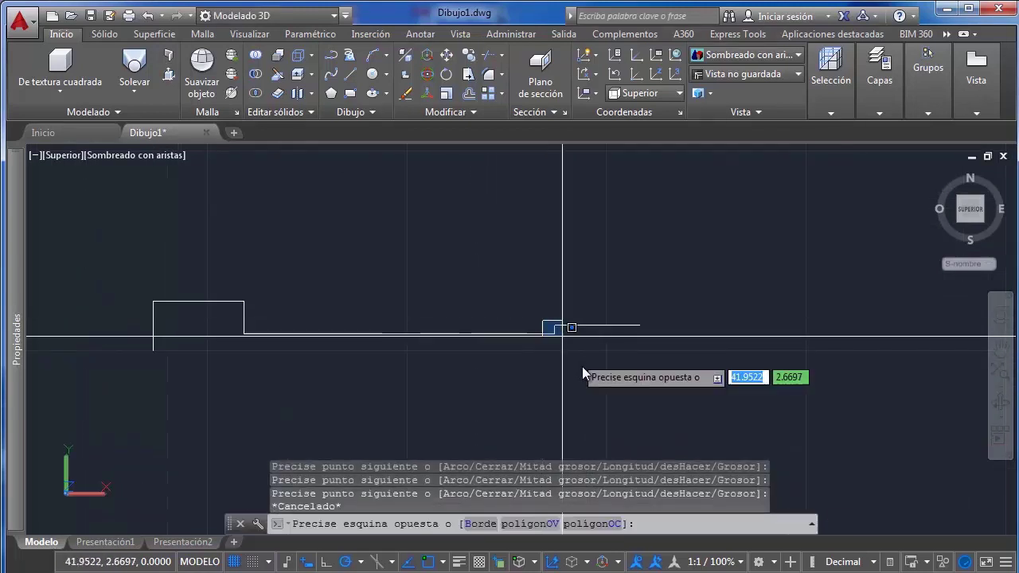
{"action": "left_click", "coordinate": [568, 344]}
{"action": "left_click", "coordinate": [559, 340]}
{"action": "left_click", "coordinate": [546, 333]}
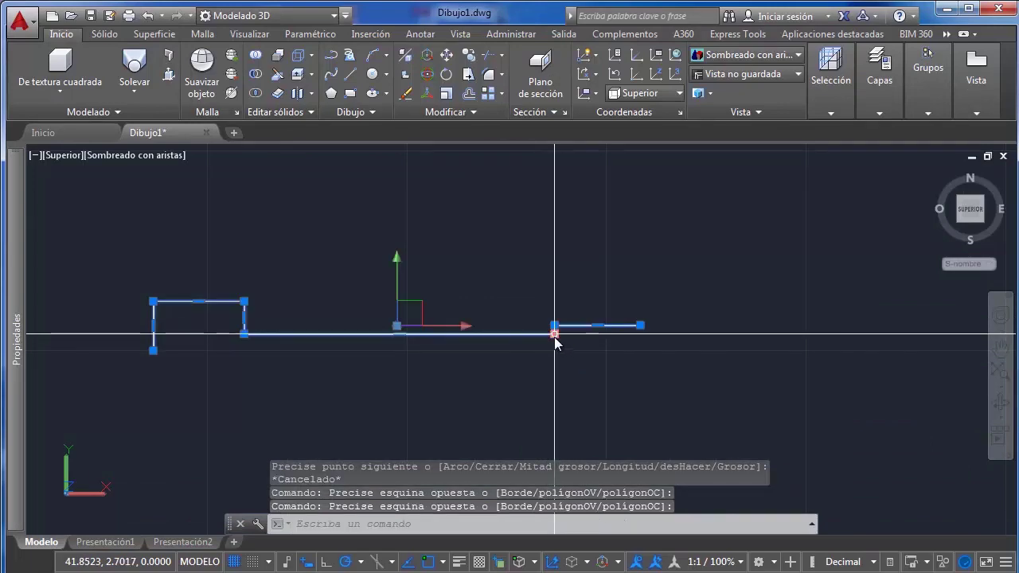
{"action": "left_click", "coordinate": [554, 333]}
{"action": "key", "text": "Escape"}
{"action": "key", "text": "Escape"}
Examine the selected stepped polyline in a 3D view and check the available solid-creation commands, including Revolve
{"action": "middle_click_drag", "start_coordinate": [573, 353], "coordinate": [573, 246], "text": "shift"}
{"action": "scroll", "coordinate": [564, 334], "scroll_direction": "up", "scroll_amount": 4}
{"action": "left_click", "coordinate": [541, 349]}
{"action": "left_click", "coordinate": [492, 404]}
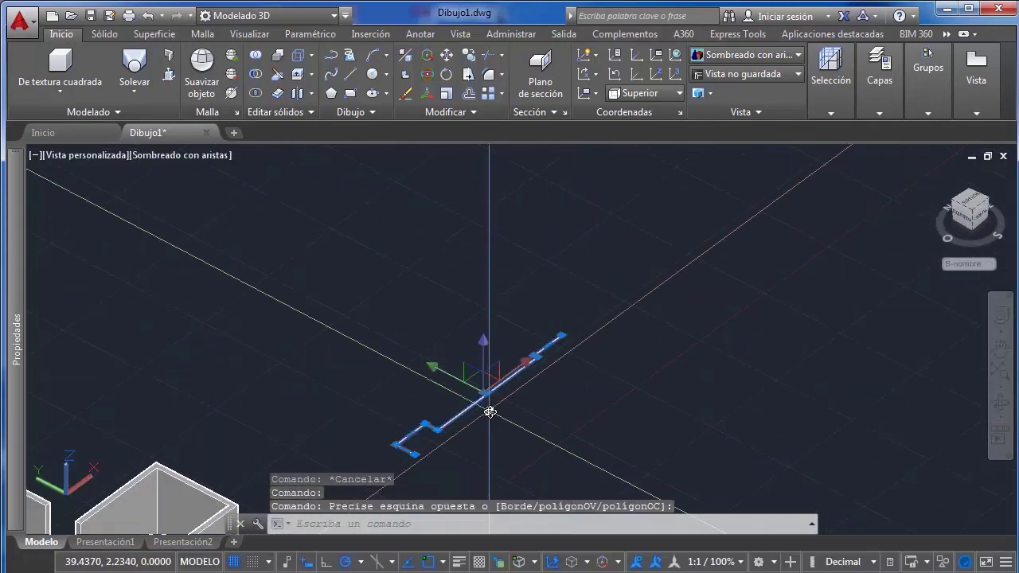
{"action": "middle_click_drag", "start_coordinate": [488, 410], "coordinate": [463, 363]}
{"action": "left_click", "coordinate": [133, 86]}
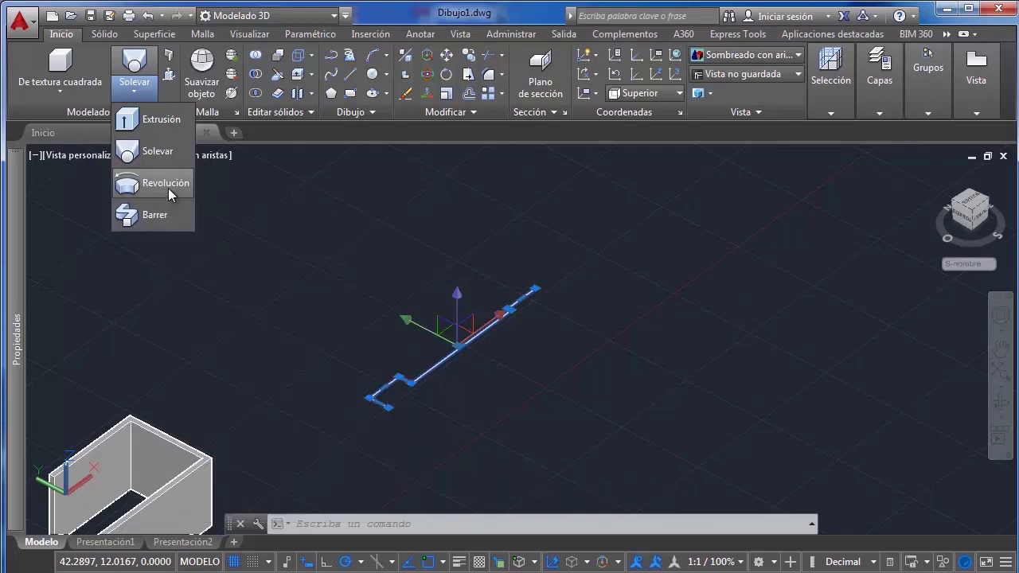
{"action": "left_click", "coordinate": [554, 295]}
{"action": "key", "text": "Escape"}
{"action": "scroll", "coordinate": [364, 318], "scroll_direction": "up", "scroll_amount": 5}
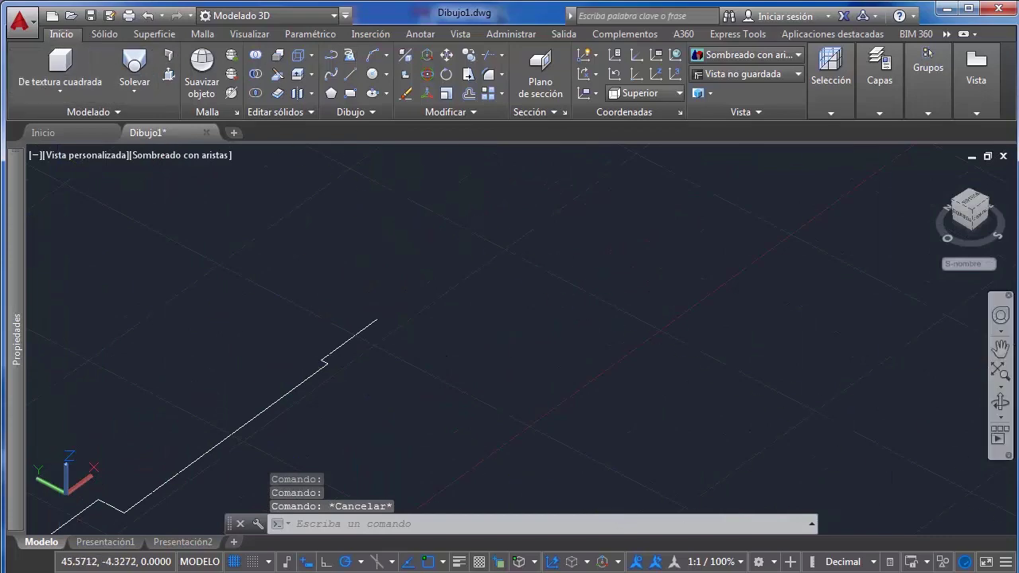
Return to the top view with north facing up and centre it on the stepped polyline
{"action": "left_click", "coordinate": [974, 204]}
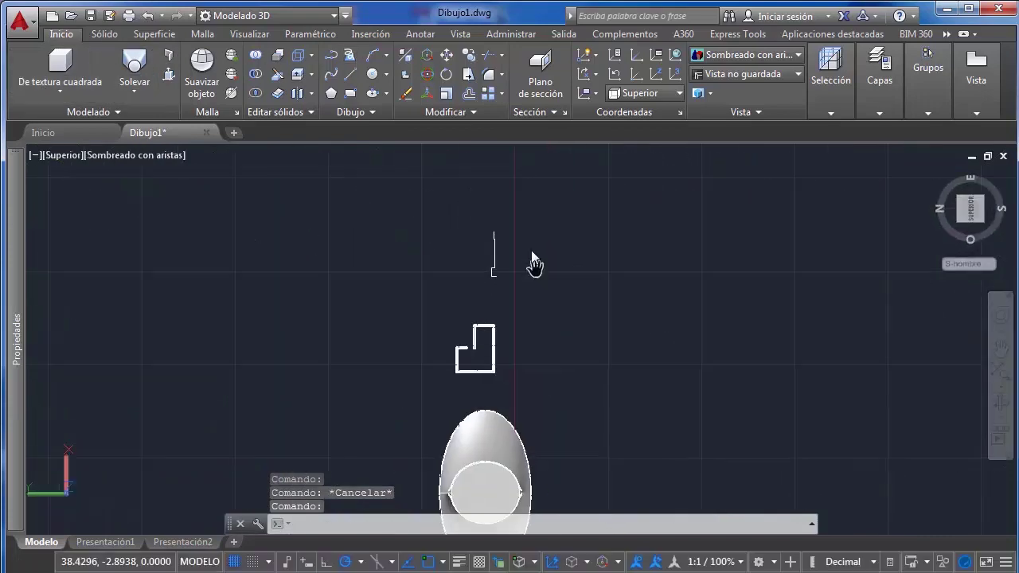
{"action": "scroll", "coordinate": [446, 231], "scroll_direction": "up", "scroll_amount": 5}
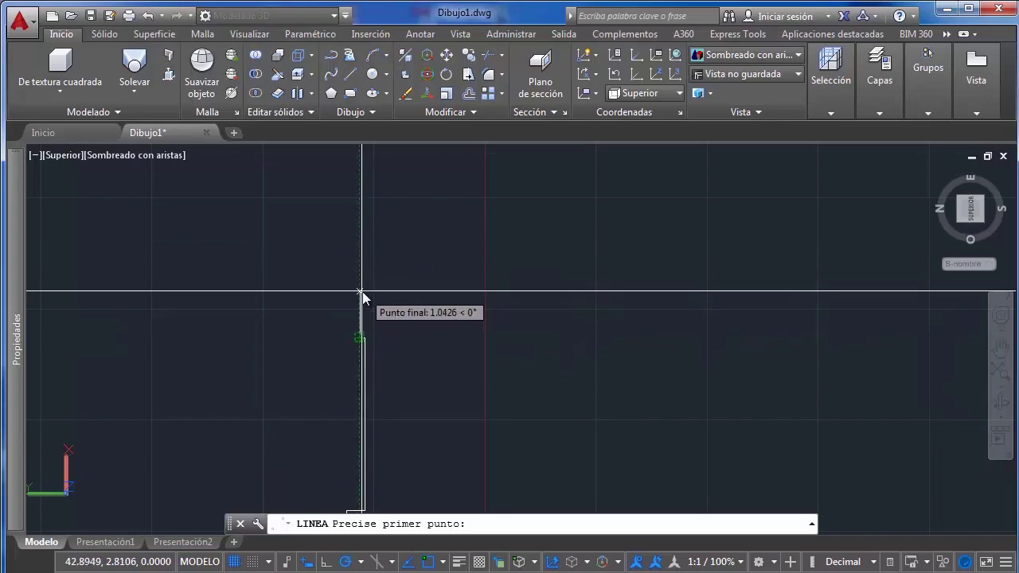
{"action": "left_click", "coordinate": [1010, 183]}
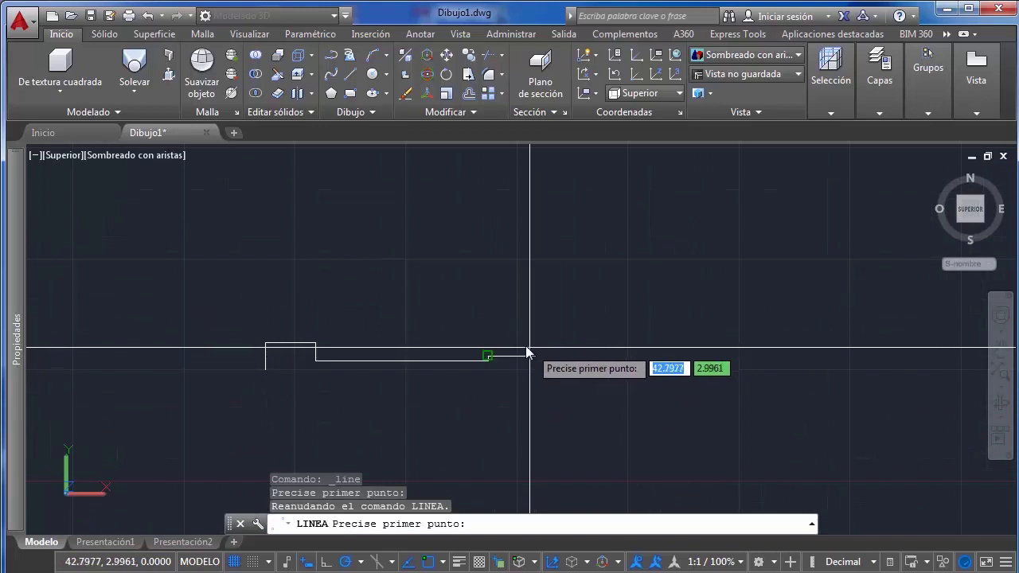
{"action": "scroll", "coordinate": [526, 352], "scroll_direction": "up", "scroll_amount": 2}
{"action": "key", "text": "Escape"}
{"action": "left_click", "coordinate": [533, 330]}
{"action": "left_click", "coordinate": [510, 384]}
{"action": "scroll", "coordinate": [529, 368], "scroll_direction": "up", "scroll_amount": 2}
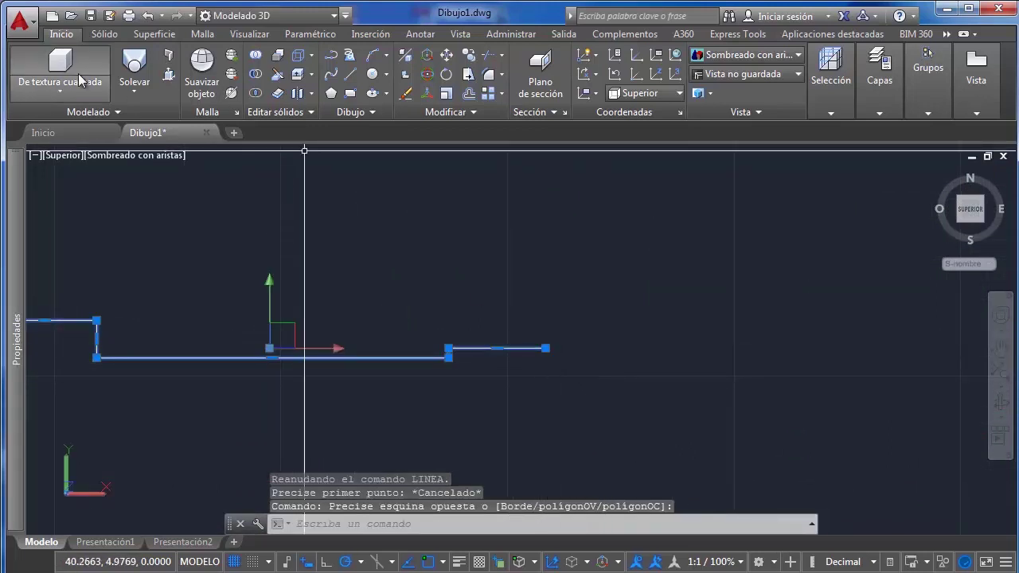
{"action": "left_click", "coordinate": [351, 73]}
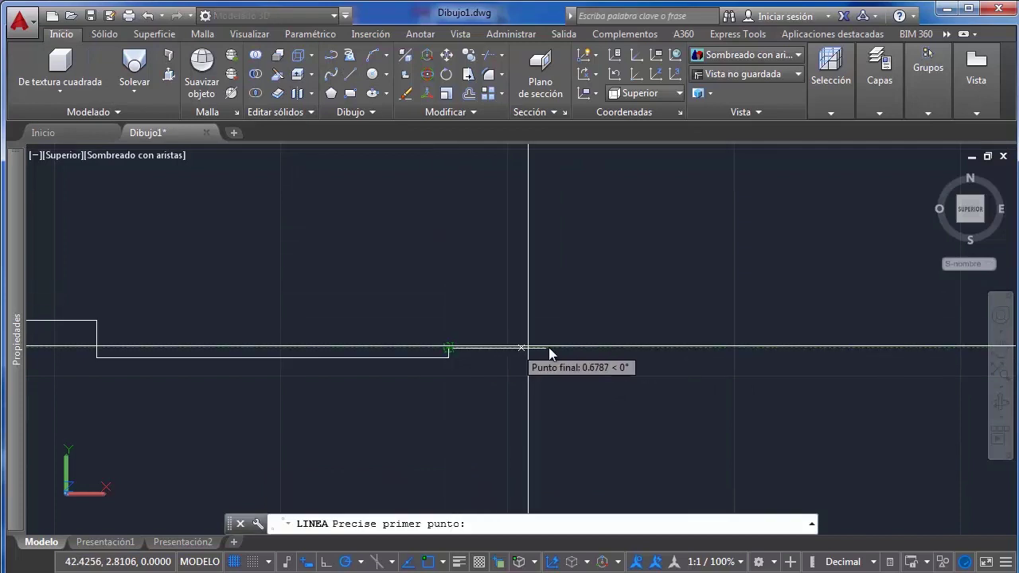
{"action": "key", "text": "Escape"}
Delete the end vertex of the stepped polyline, removing its last horizontal segment after the short step
{"action": "middle_click_drag", "start_coordinate": [497, 318], "coordinate": [537, 288]}
{"action": "left_click", "coordinate": [551, 284]}
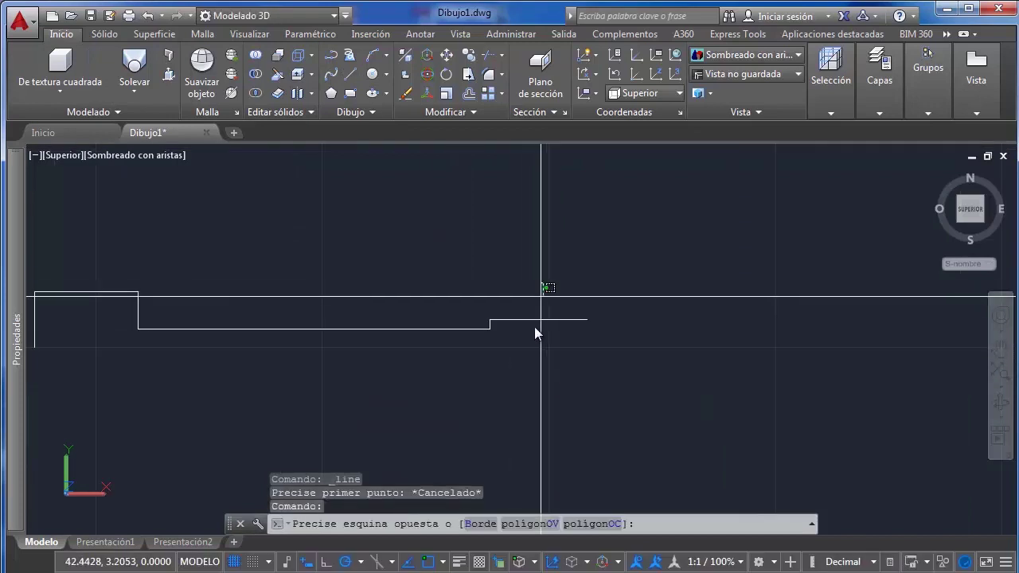
{"action": "left_click", "coordinate": [532, 327]}
{"action": "scroll", "coordinate": [540, 322], "scroll_direction": "up", "scroll_amount": 2}
{"action": "mouse_move", "coordinate": [606, 317]}
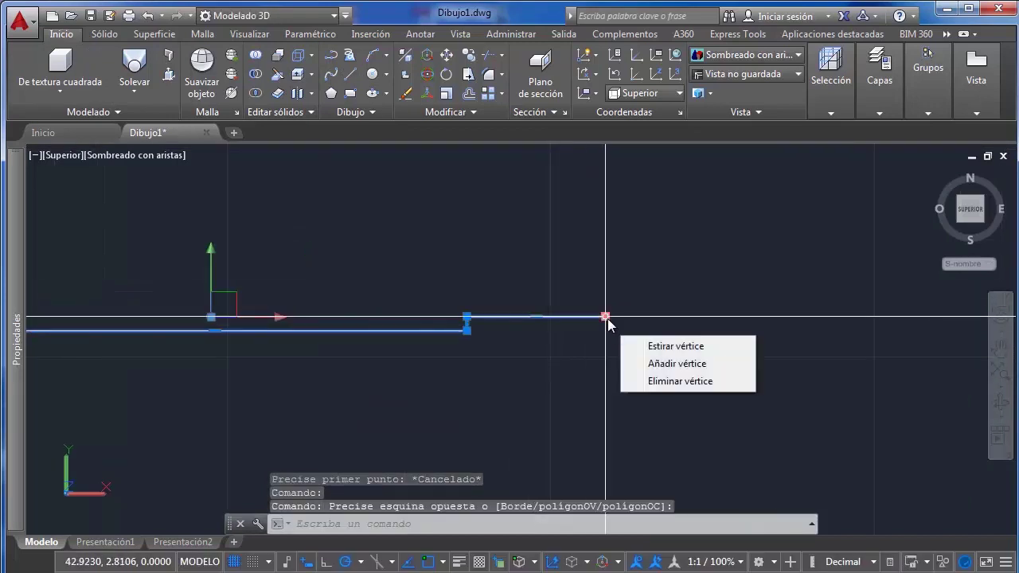
{"action": "left_click", "coordinate": [631, 381]}
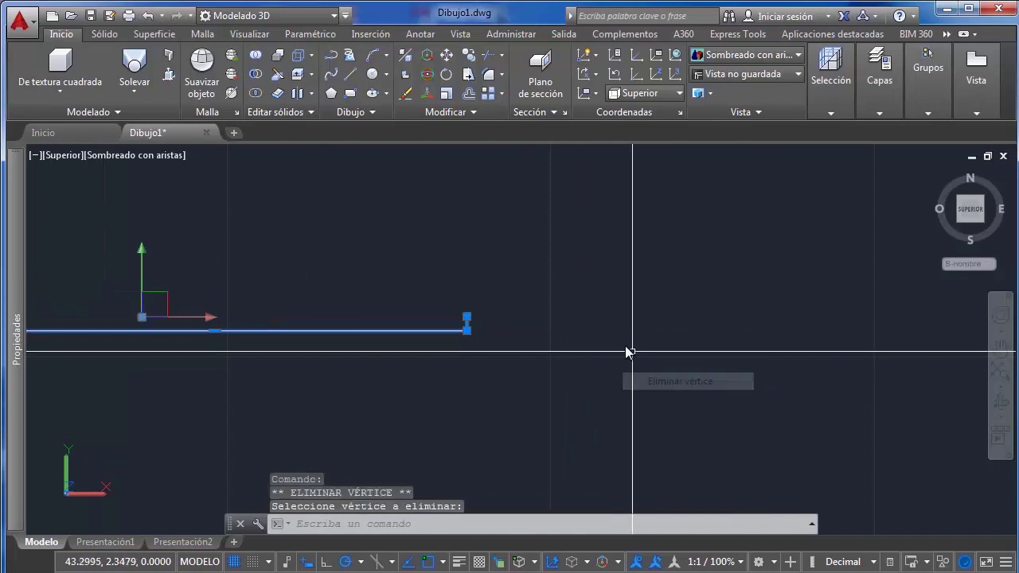
Try to collapse the polyline's short vertical end segment by stretching its end vertex onto the neighbouring corner
{"action": "left_click", "coordinate": [466, 317]}
{"action": "left_click", "coordinate": [523, 391]}
{"action": "key", "text": "Escape"}
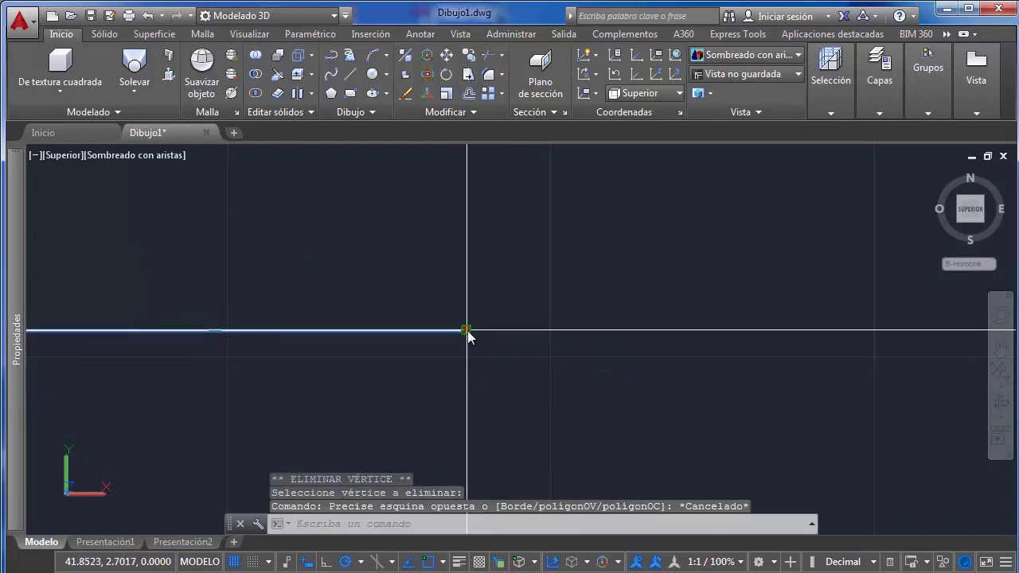
{"action": "left_click", "coordinate": [467, 330]}
{"action": "left_click", "coordinate": [467, 330]}
Undo the grip edits on the polyline's end vertex to bring back the short vertical segment
{"action": "key", "text": "ctrl+z"}
{"action": "left_click", "coordinate": [476, 320]}
{"action": "left_click", "coordinate": [444, 366]}
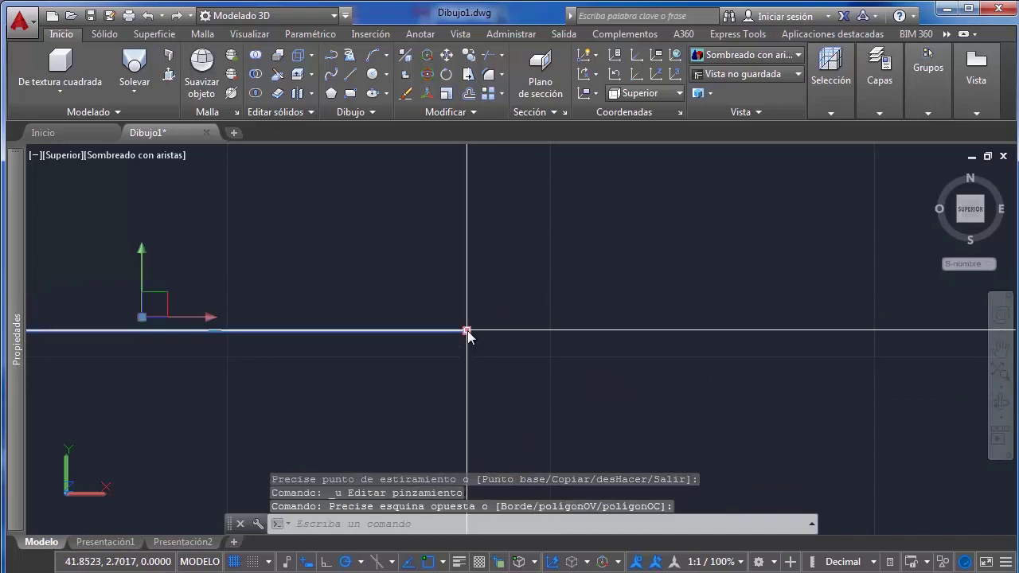
{"action": "key", "text": "ctrl+z"}
{"action": "key", "text": "ctrl+z"}
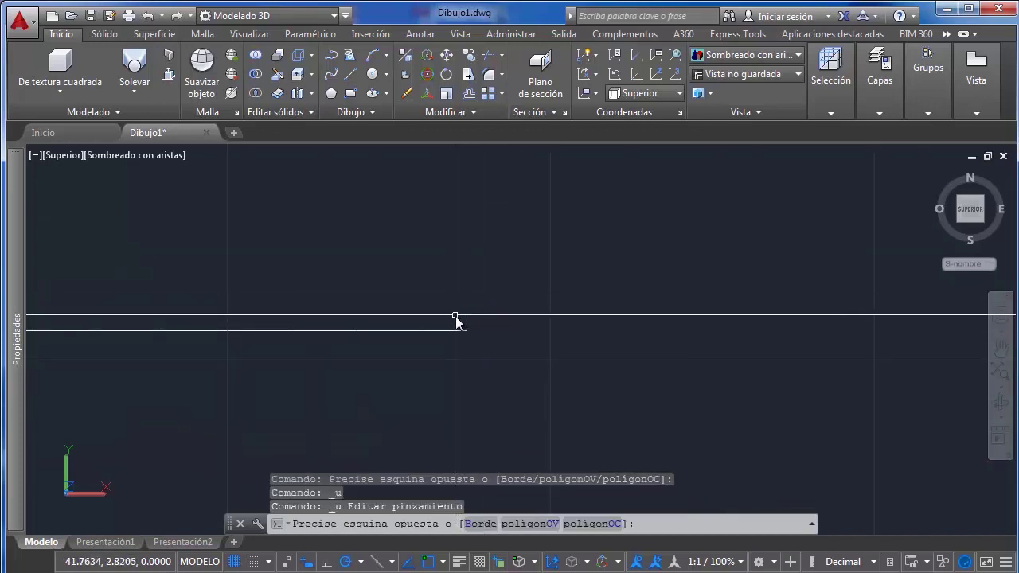
Add a new end vertex to the polyline, extending it horizontally from the upper end of the short step
{"action": "left_click", "coordinate": [471, 310]}
{"action": "left_click", "coordinate": [470, 309]}
{"action": "left_click", "coordinate": [466, 321]}
{"action": "mouse_move", "coordinate": [467, 317]}
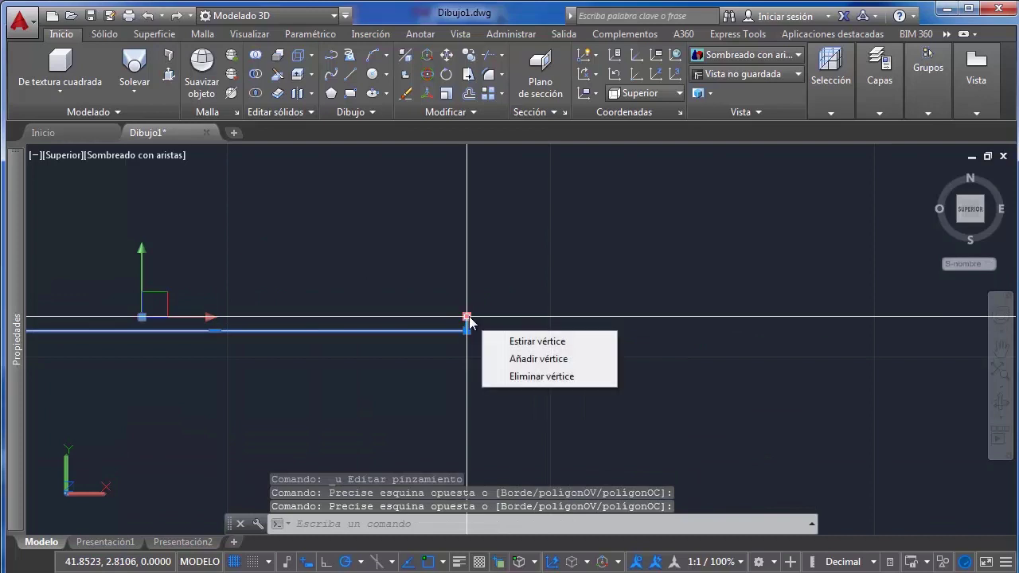
{"action": "left_click", "coordinate": [525, 360]}
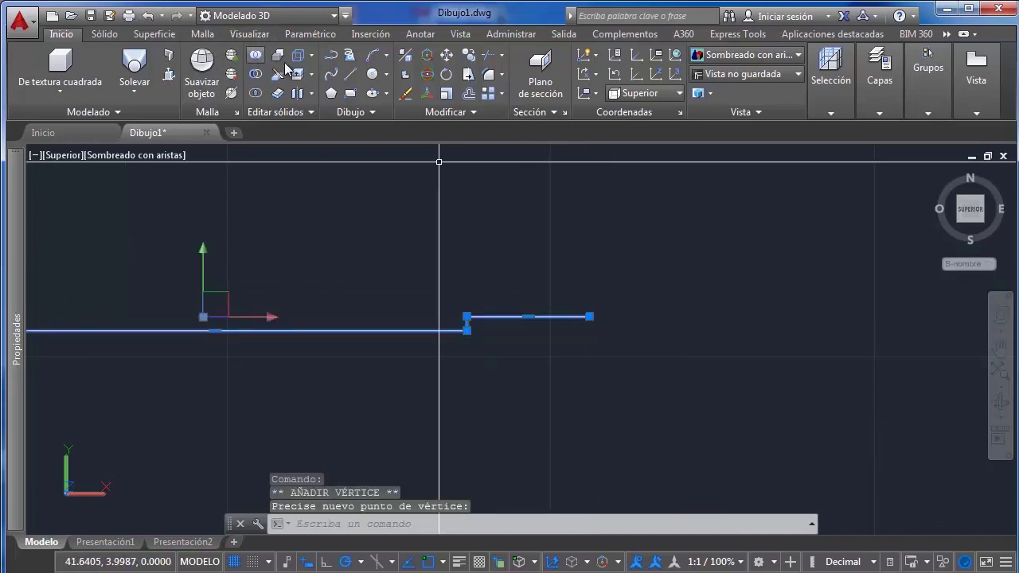
{"action": "left_click", "coordinate": [352, 80]}
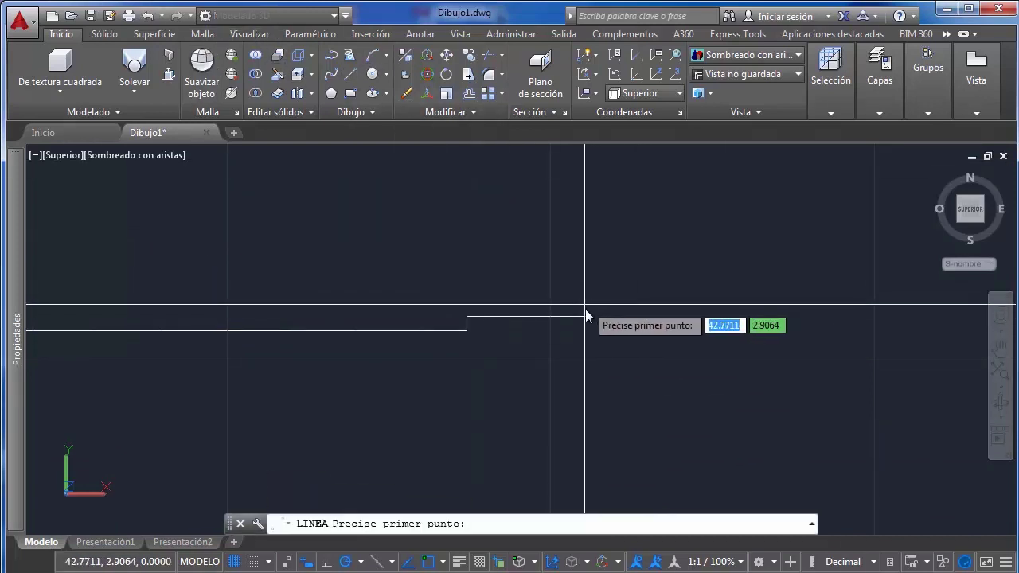
{"action": "scroll", "coordinate": [581, 312], "scroll_direction": "down", "scroll_amount": 2}
{"action": "key", "text": "Escape"}
{"action": "scroll", "coordinate": [140, 279], "scroll_direction": "up", "scroll_amount": 2}
{"action": "key", "text": "Return"}
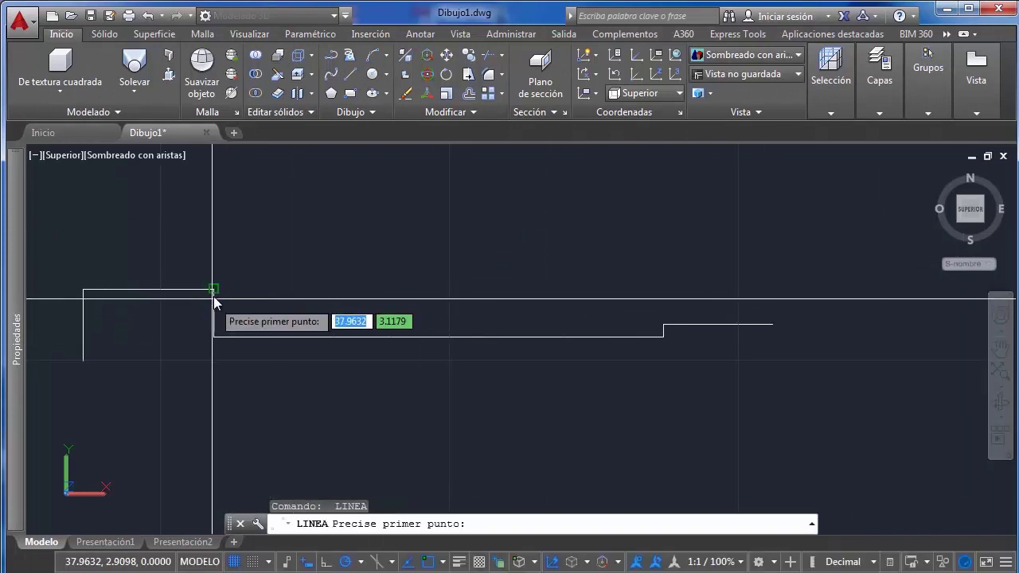
{"action": "key", "text": "Escape"}
Delete the existing stepped polyline
{"action": "left_click", "coordinate": [726, 298]}
{"action": "left_click", "coordinate": [670, 364]}
{"action": "key", "text": "Delete"}
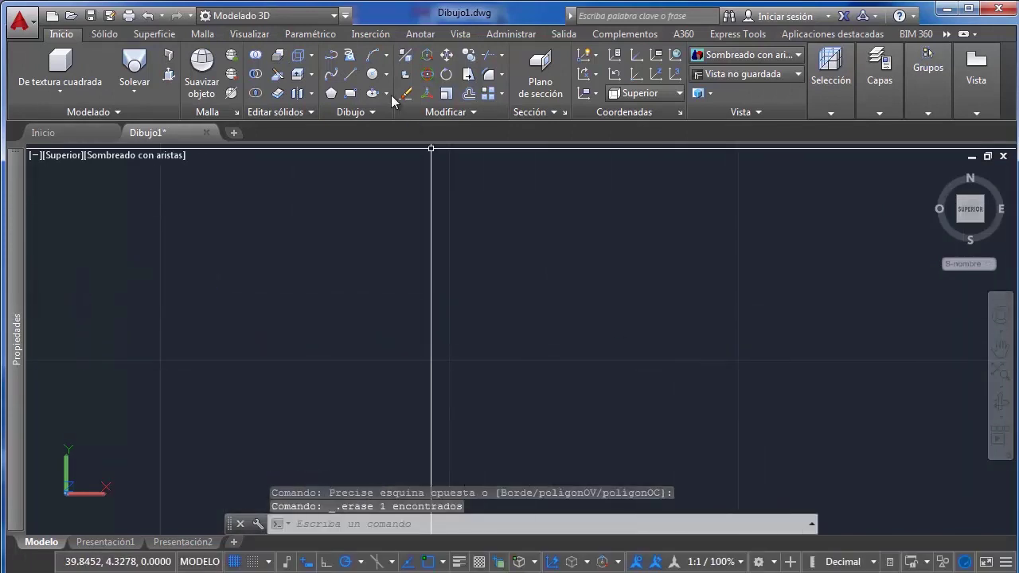
Draw an open stepped polyline with a tall block, a long low run, a small raised step and a short vertical end segment
{"action": "left_click", "coordinate": [331, 74]}
{"action": "left_click", "coordinate": [331, 54]}
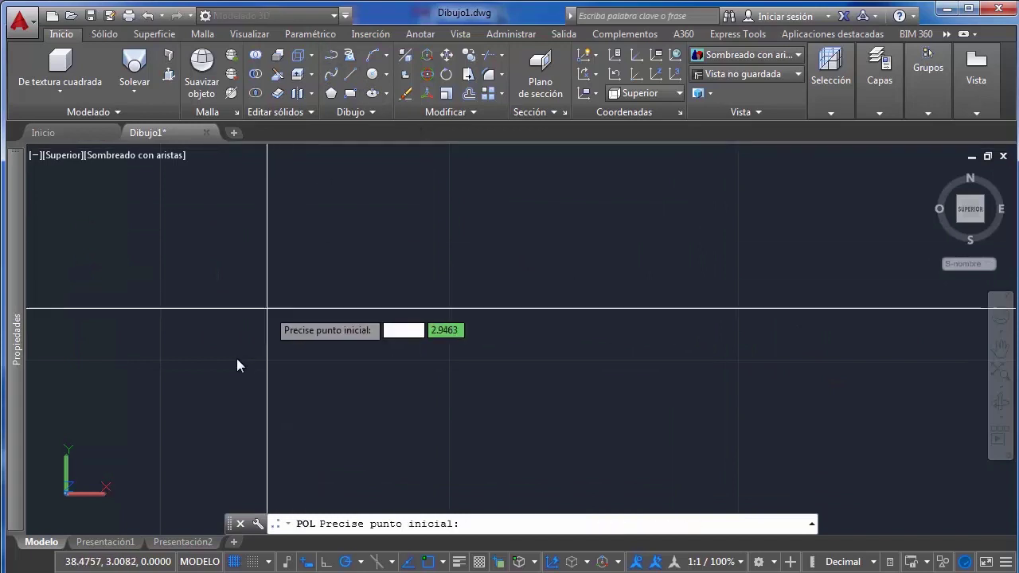
{"action": "left_click", "coordinate": [235, 363]}
{"action": "left_click", "coordinate": [235, 252]}
{"action": "left_click", "coordinate": [421, 252]}
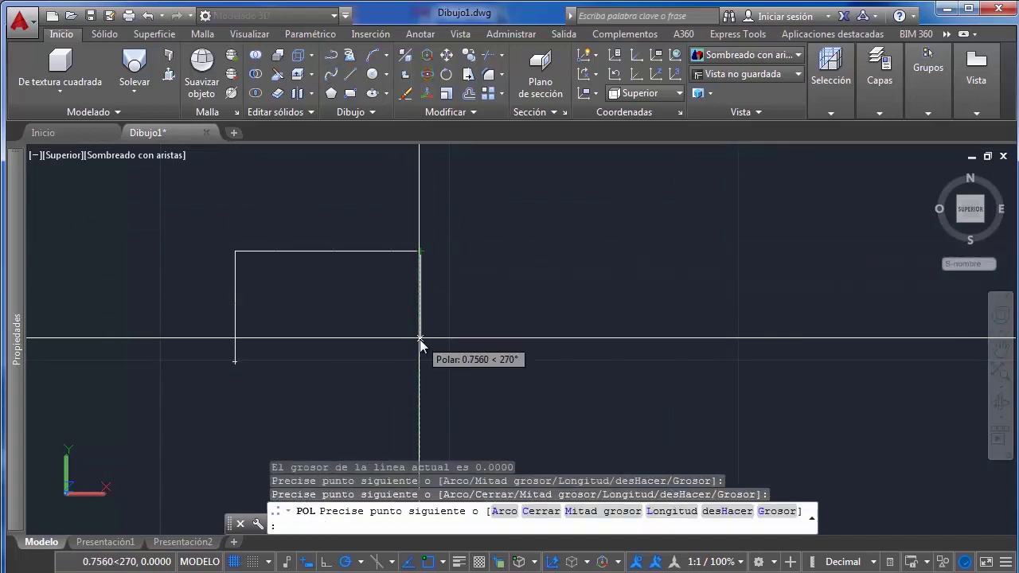
{"action": "left_click", "coordinate": [420, 337]}
{"action": "left_click", "coordinate": [844, 338]}
{"action": "middle_click_drag", "start_coordinate": [846, 332], "coordinate": [431, 335]}
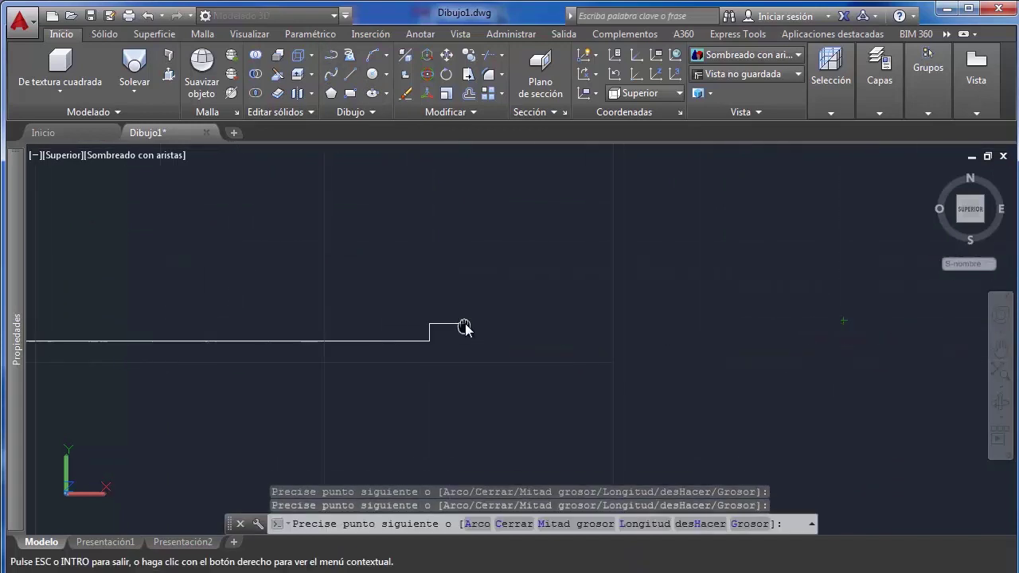
{"action": "left_click", "coordinate": [598, 325]}
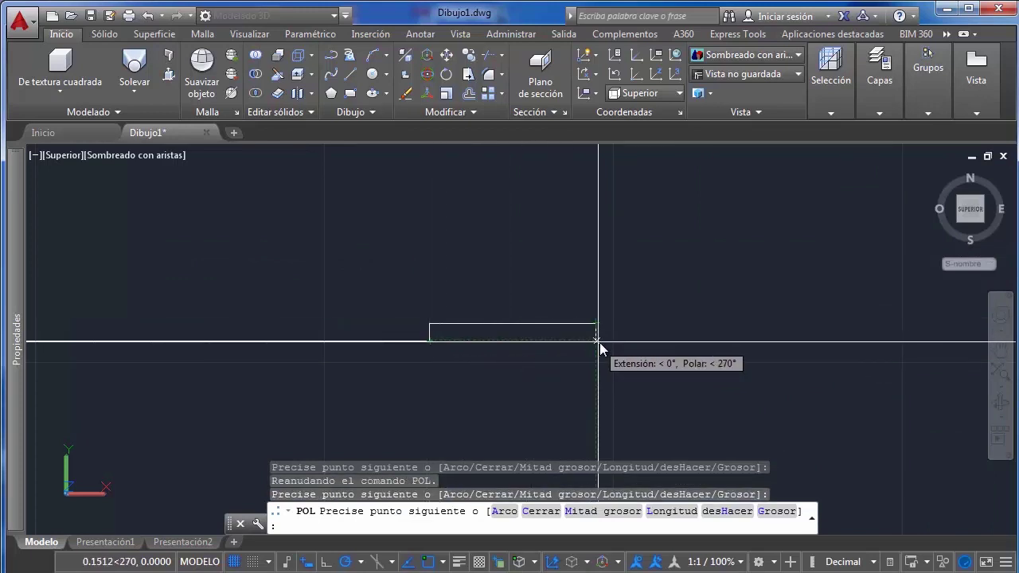
{"action": "left_click", "coordinate": [598, 342]}
{"action": "key", "text": "Escape"}
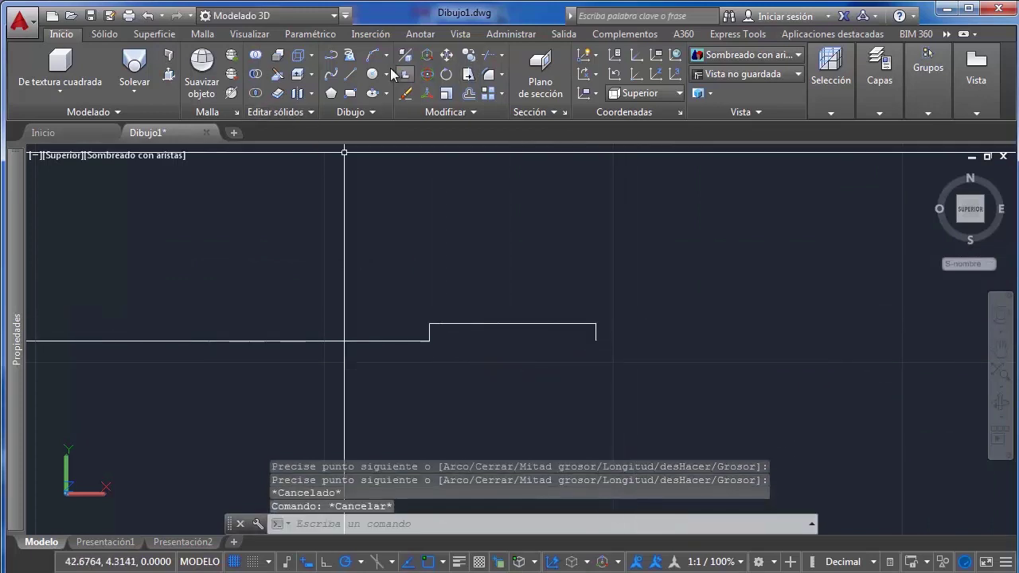
Draw a vertical line downward from the upper corner at the end of the polyline's small step
{"action": "left_click", "coordinate": [350, 75]}
{"action": "left_click", "coordinate": [595, 324]}
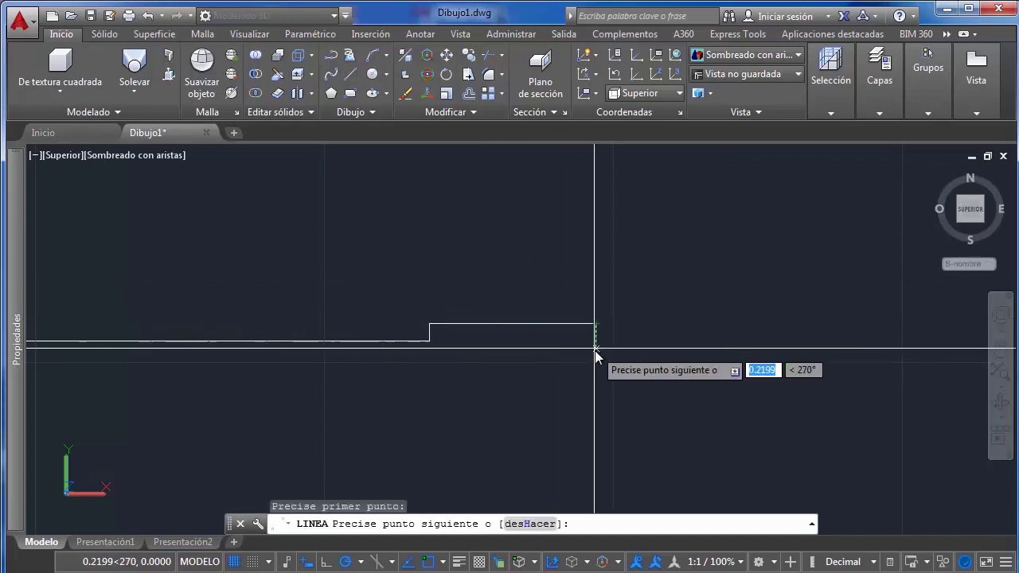
{"action": "left_click", "coordinate": [596, 401]}
{"action": "key", "text": "Escape"}
Move the vertical line horizontally away from the profile by its midpoint grip, leaving a gap from the polyline's end
{"action": "left_click", "coordinate": [630, 380]}
{"action": "left_click", "coordinate": [558, 411]}
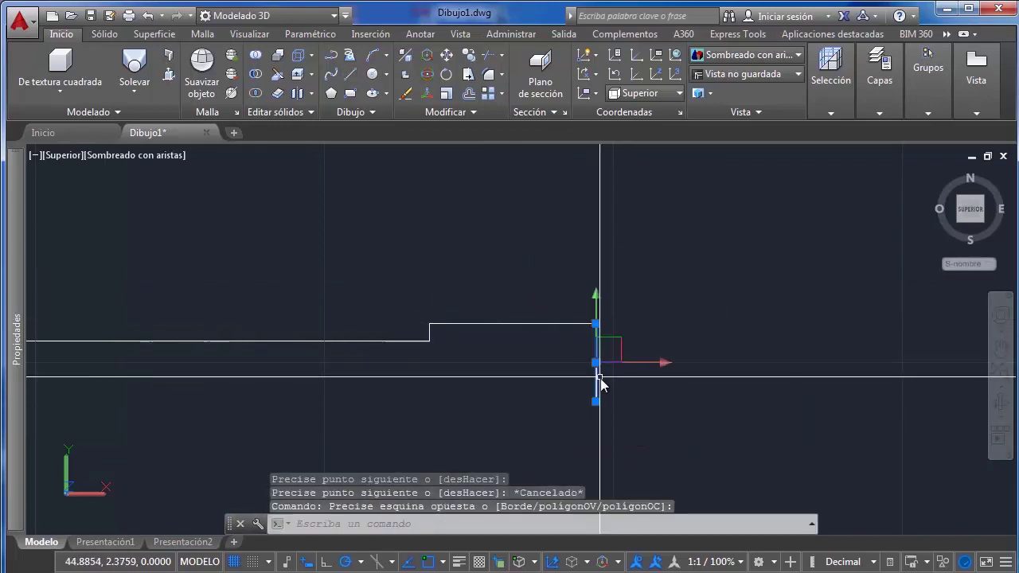
{"action": "left_click", "coordinate": [727, 363]}
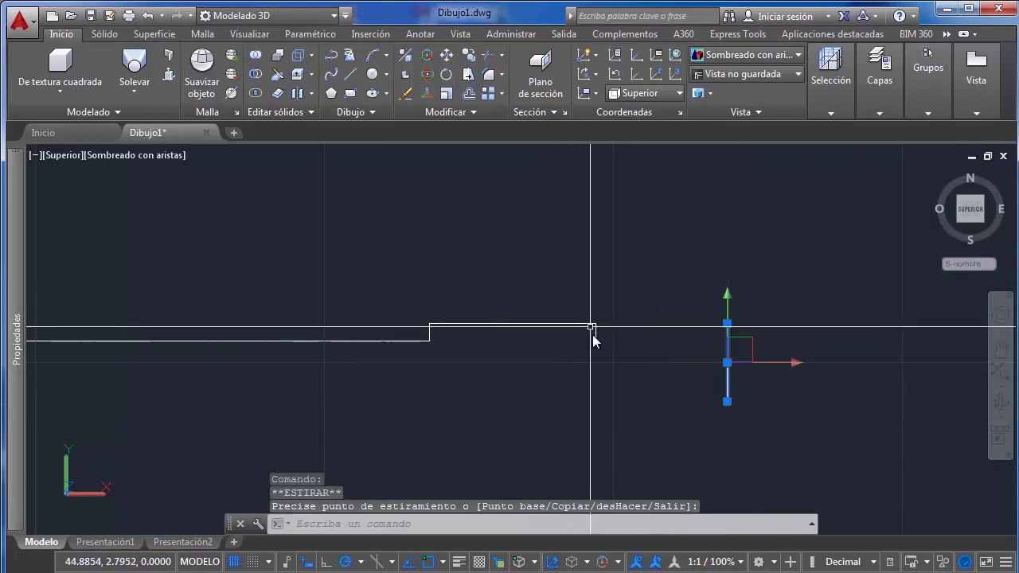
{"action": "key", "text": "Escape"}
{"action": "left_click", "coordinate": [732, 343]}
{"action": "key", "text": "Escape"}
{"action": "scroll", "coordinate": [666, 372], "scroll_direction": "down", "scroll_amount": 4}
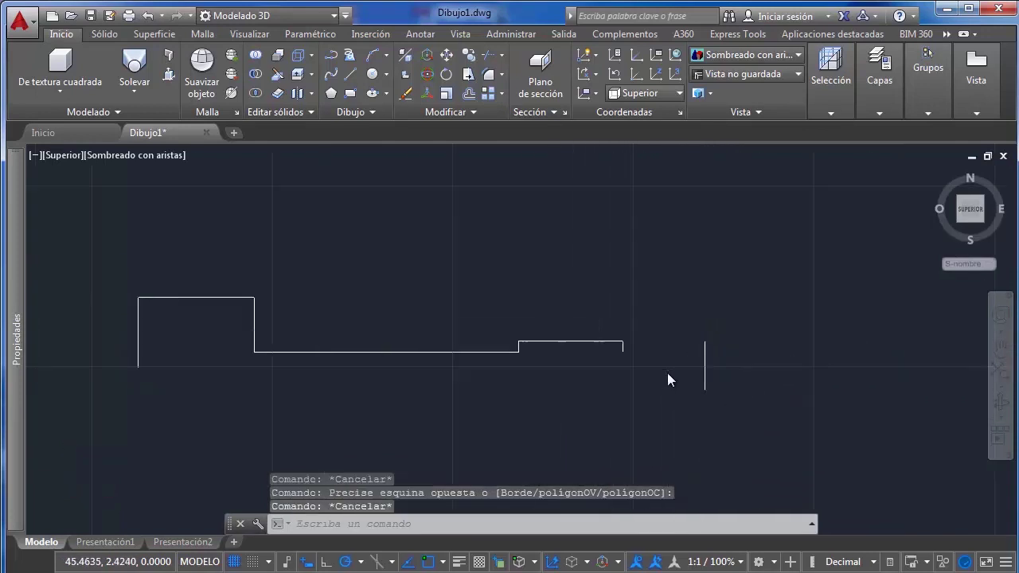
Start a solid Revolve of the stepped polyline in a tilted 3D view, with the separate short line's endpoints as axis
{"action": "middle_click_drag", "start_coordinate": [661, 374], "coordinate": [658, 338], "text": "shift"}
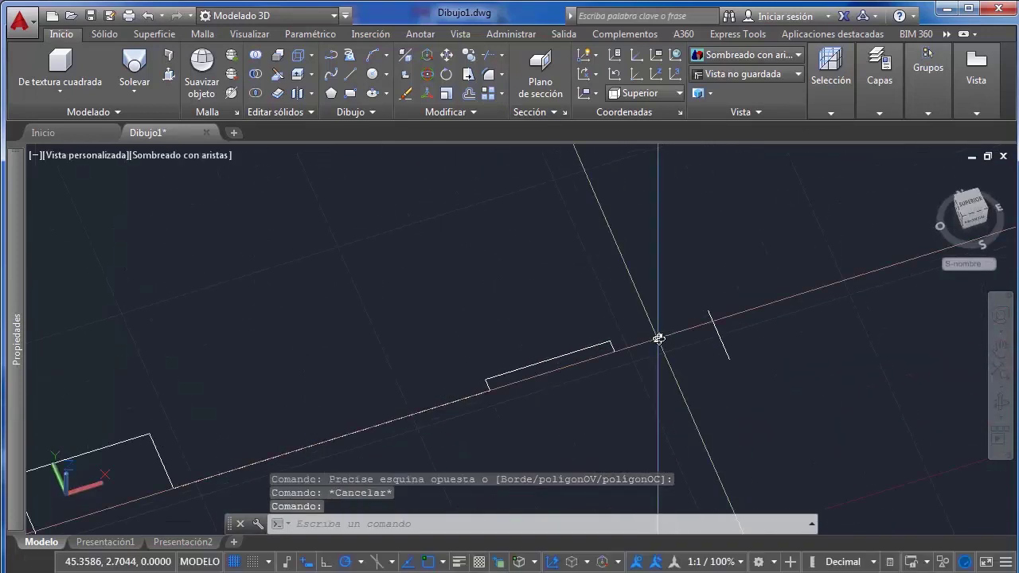
{"action": "left_click", "coordinate": [614, 346]}
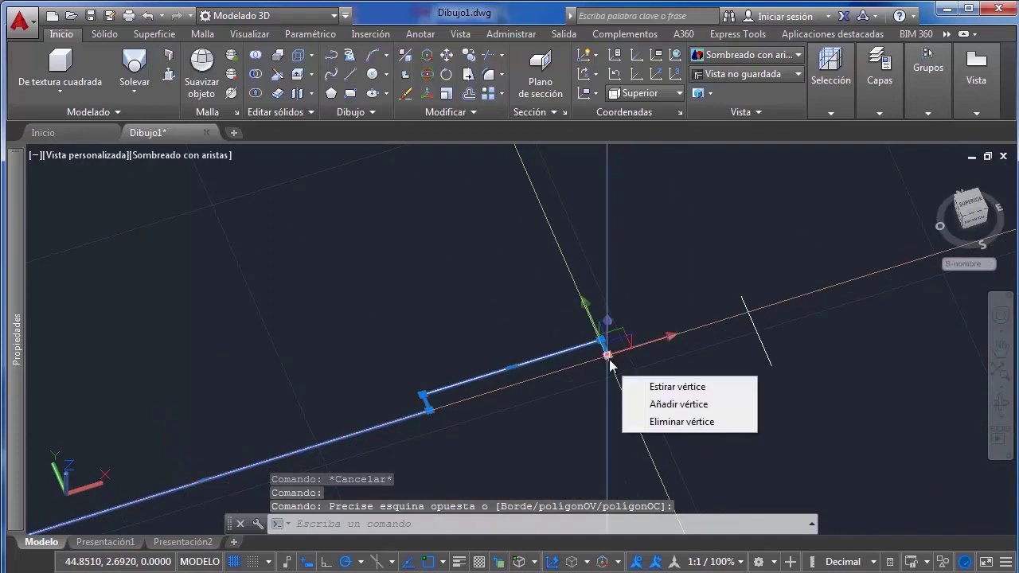
{"action": "key", "text": "Escape"}
{"action": "middle_click_drag", "start_coordinate": [690, 318], "coordinate": [637, 271], "text": "shift"}
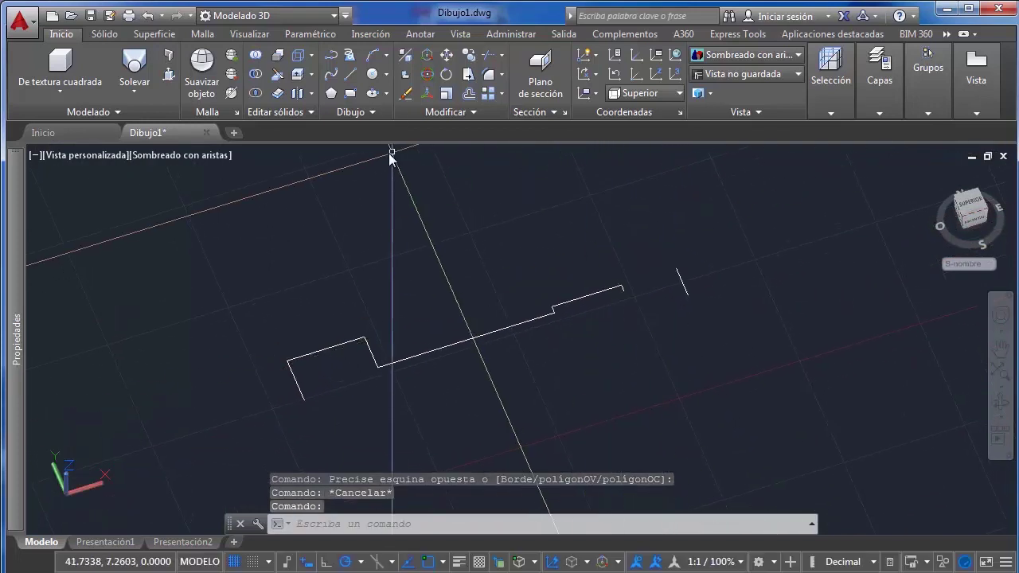
{"action": "left_click", "coordinate": [139, 93]}
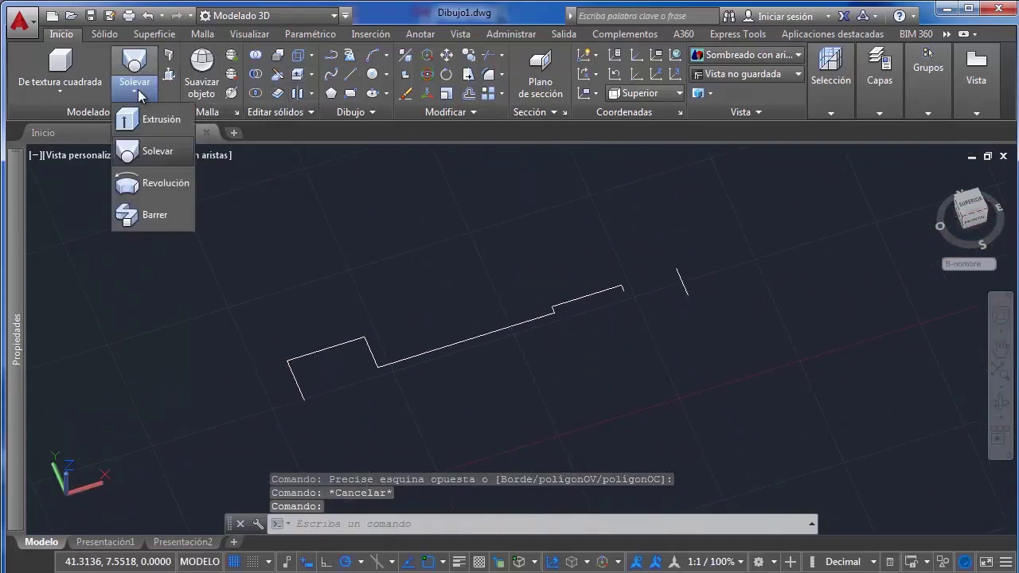
{"action": "left_click", "coordinate": [162, 189]}
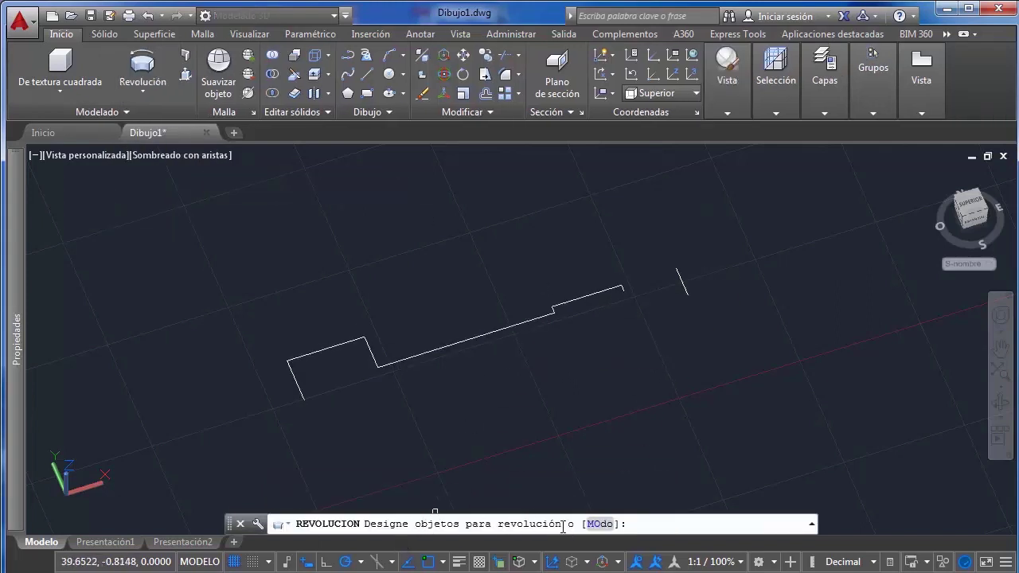
{"action": "left_click", "coordinate": [591, 295]}
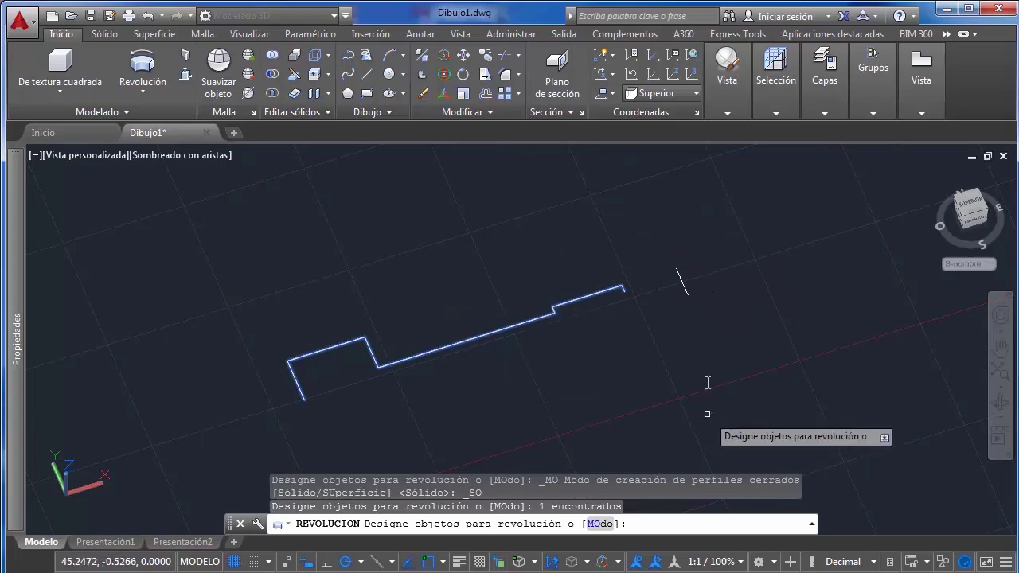
{"action": "key", "text": "Return"}
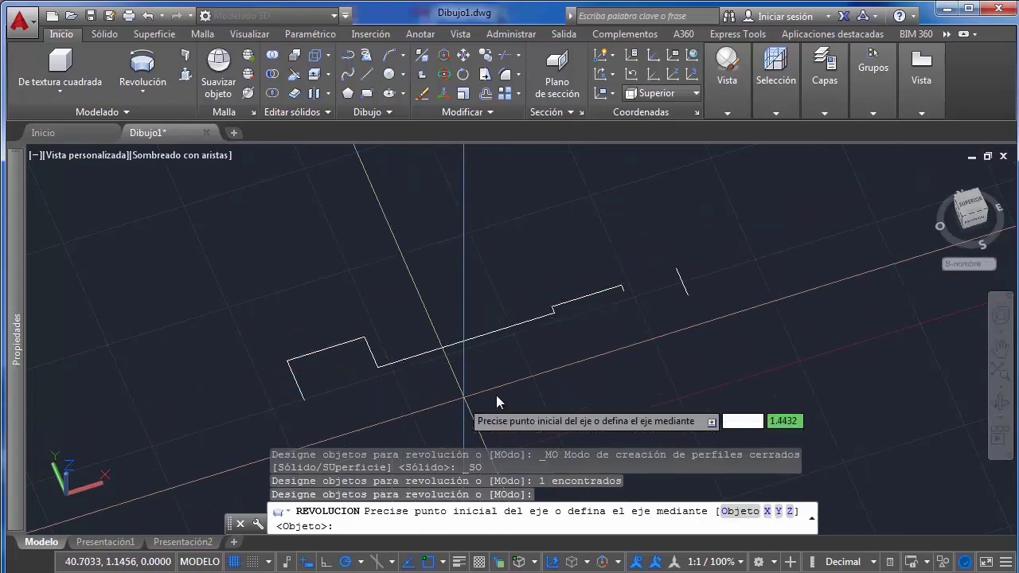
{"action": "left_click", "coordinate": [677, 272]}
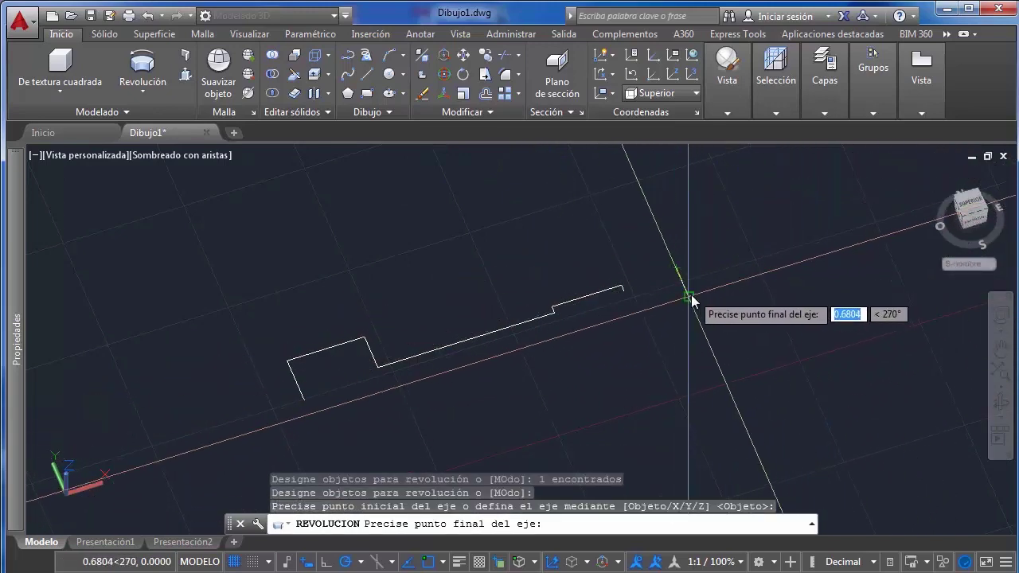
{"action": "left_click", "coordinate": [691, 297]}
Preview partial revolution angles around the axis, and complete the revolve with an angle of 360 degrees
{"action": "scroll", "coordinate": [719, 297], "scroll_direction": "down", "scroll_amount": 2}
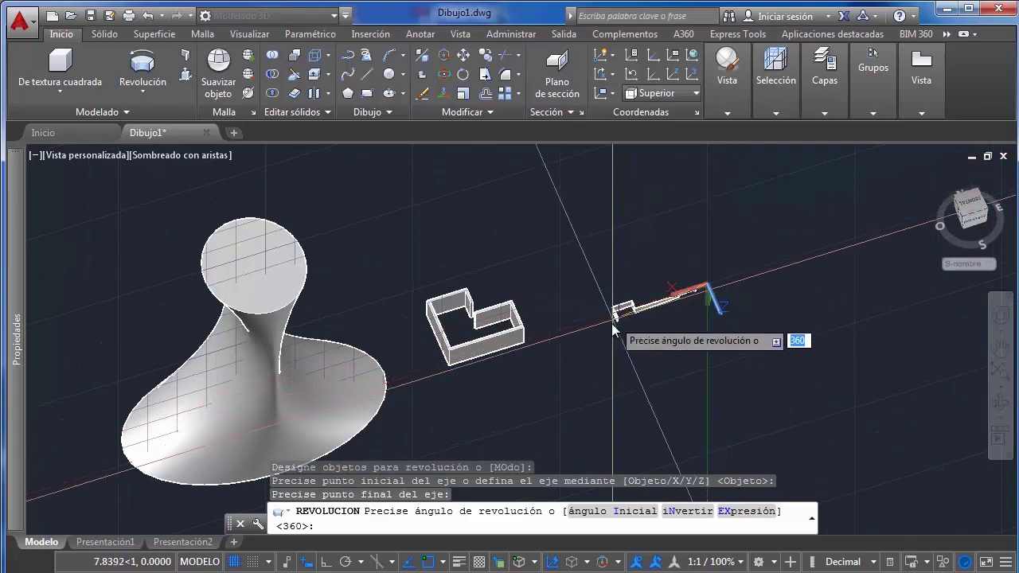
{"action": "scroll", "coordinate": [624, 307], "scroll_direction": "up", "scroll_amount": 2}
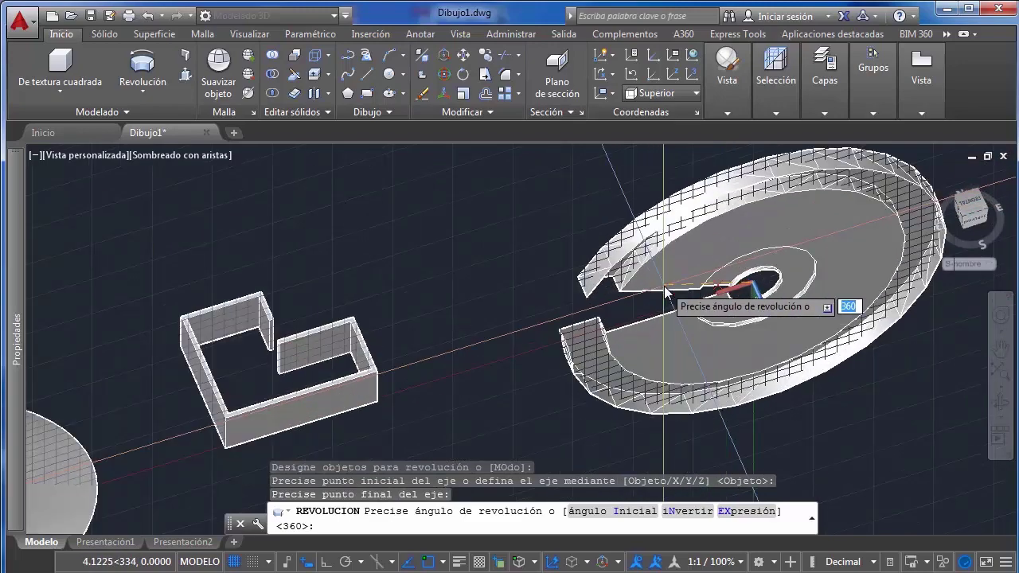
{"action": "middle_click_drag", "start_coordinate": [739, 284], "coordinate": [366, 331], "text": "shift"}
{"action": "scroll", "coordinate": [366, 332], "scroll_direction": "up", "scroll_amount": 2}
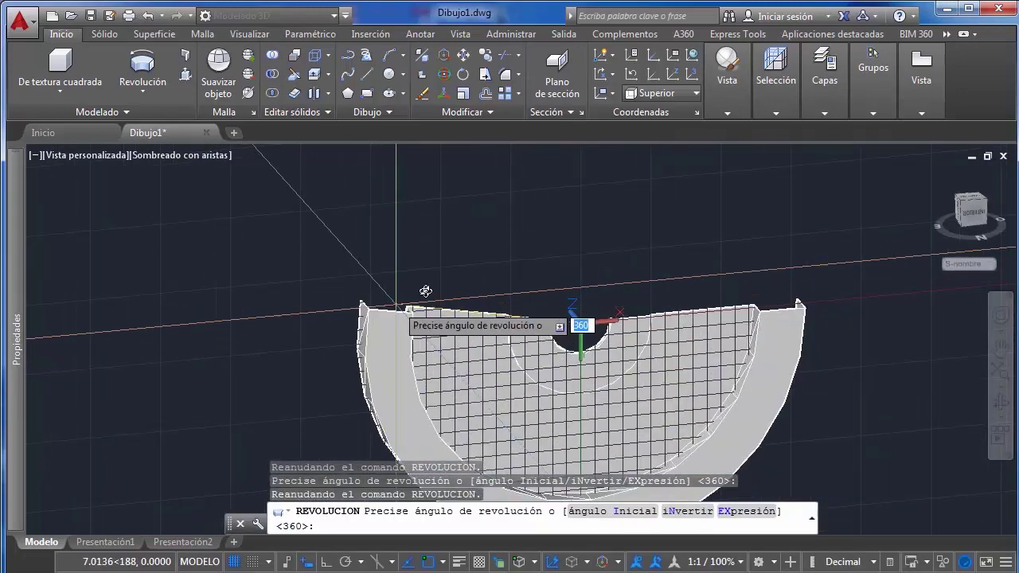
{"action": "middle_click_drag", "start_coordinate": [421, 292], "coordinate": [673, 241], "text": "shift"}
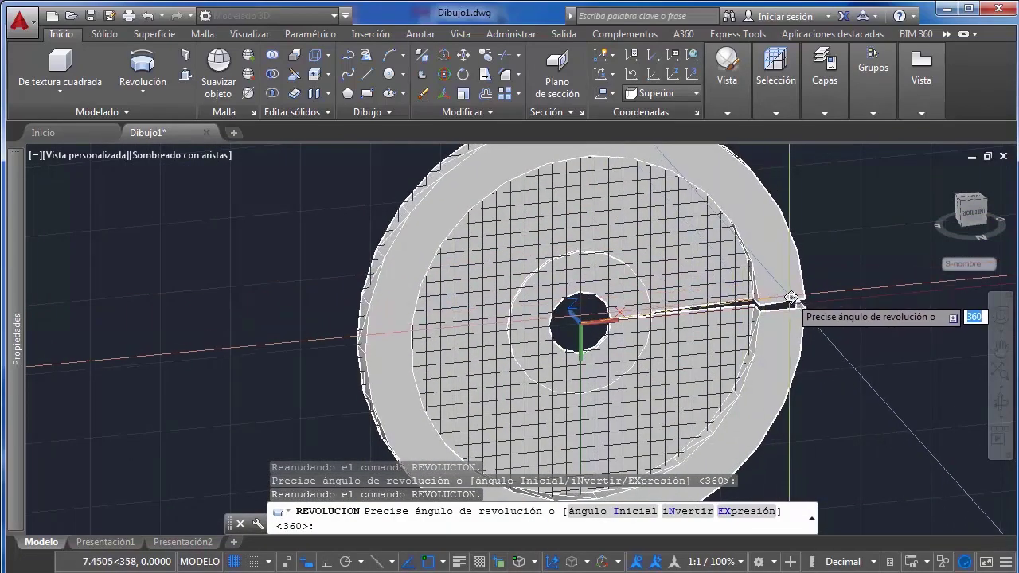
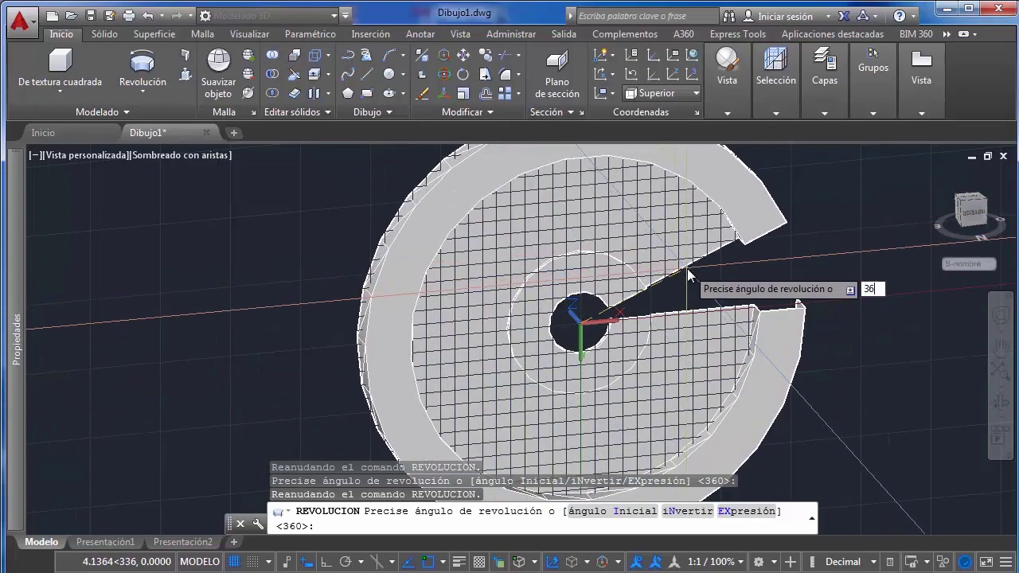
{"action": "key", "text": "Return"}
Try to stretch the revolved disc by its central grip and examine its central hole from other angles
{"action": "middle_click_drag", "start_coordinate": [687, 269], "coordinate": [619, 301], "text": "shift"}
{"action": "left_click", "coordinate": [603, 318]}
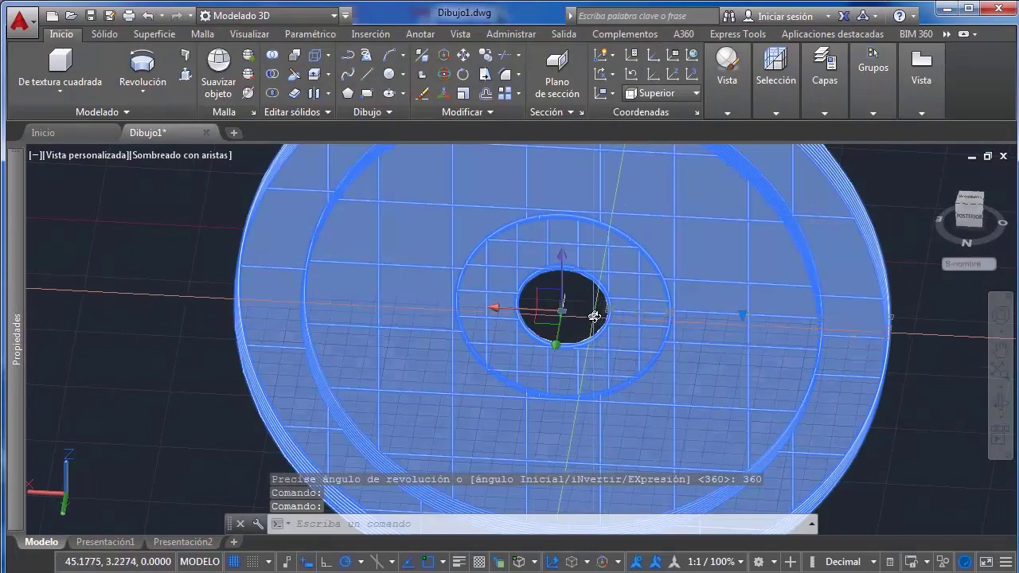
{"action": "scroll", "coordinate": [594, 317], "scroll_direction": "up", "scroll_amount": 3}
{"action": "left_click", "coordinate": [538, 308]}
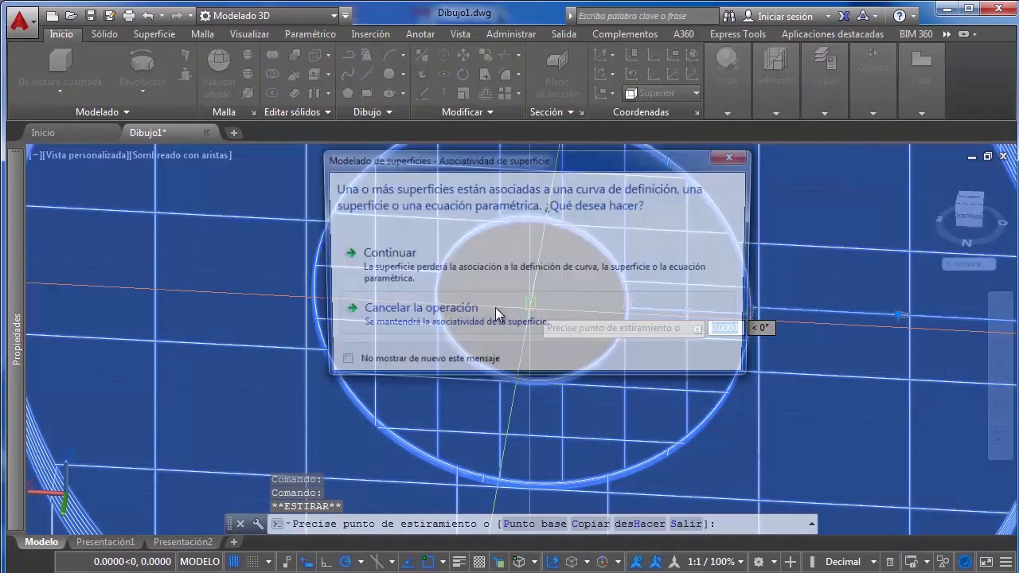
{"action": "left_click", "coordinate": [735, 156]}
{"action": "scroll", "coordinate": [637, 299], "scroll_direction": "down", "scroll_amount": 5}
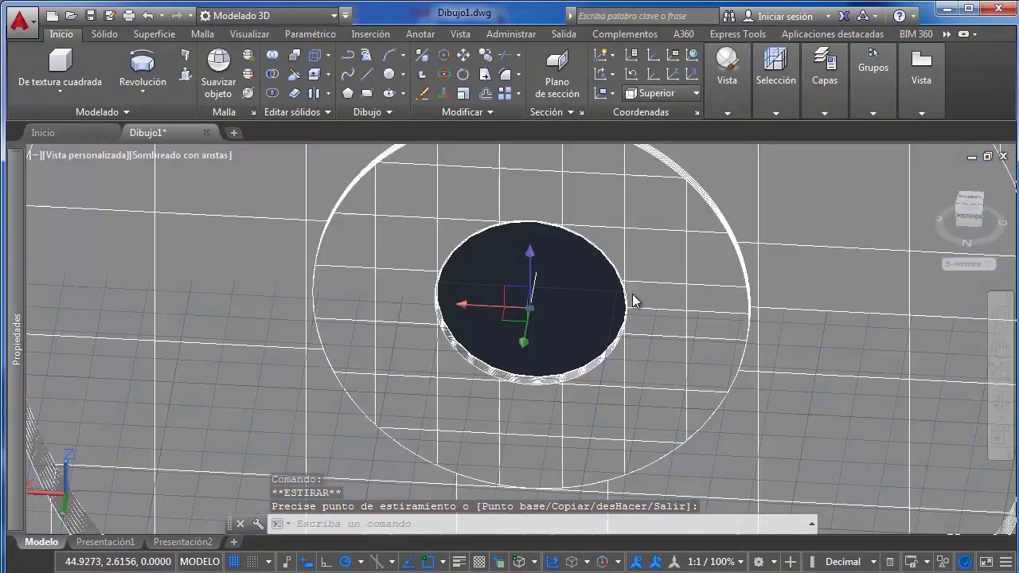
{"action": "middle_click_drag", "start_coordinate": [665, 326], "coordinate": [611, 325], "text": "shift"}
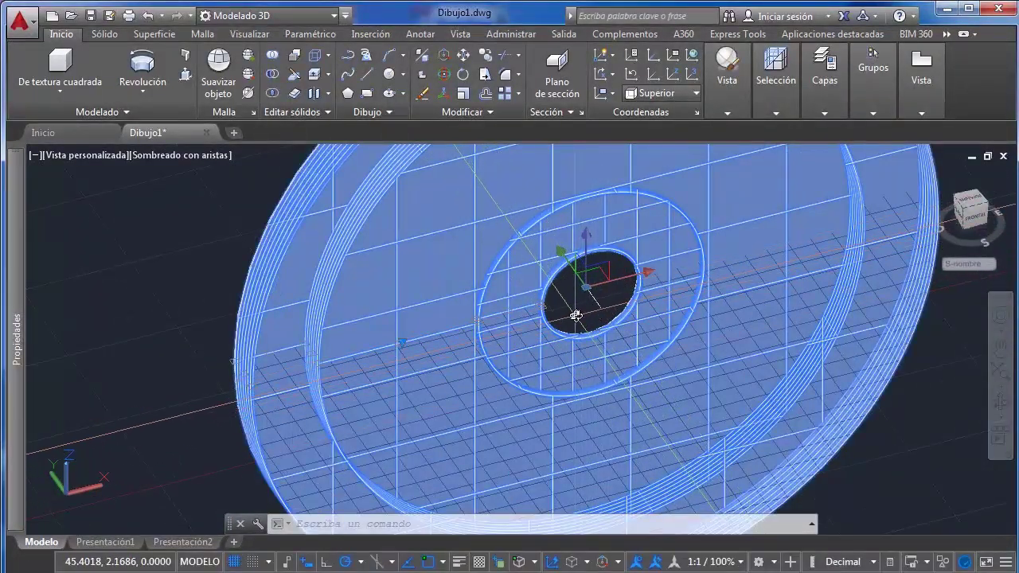
{"action": "left_click", "coordinate": [576, 315]}
{"action": "key", "text": "Escape"}
{"action": "key", "text": "Escape"}
Undo the grip edit, the view changes and the revolve to bring back the polyline profile
{"action": "key", "text": "ctrl+z"}
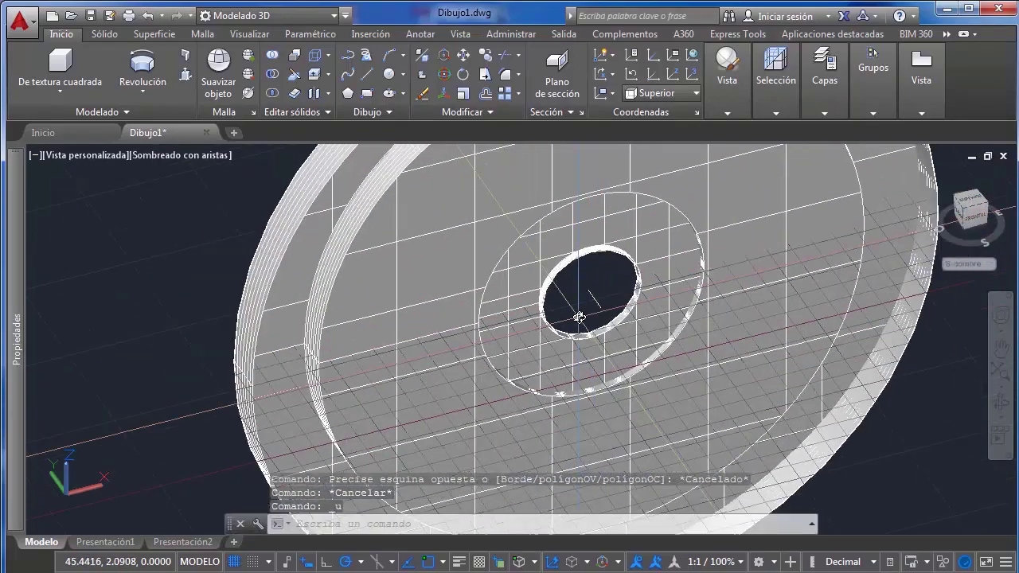
{"action": "key", "text": "ctrl+z"}
{"action": "key", "text": "ctrl+z"}
{"action": "key", "text": "ctrl+z"}
{"action": "key", "text": "ctrl+z"}
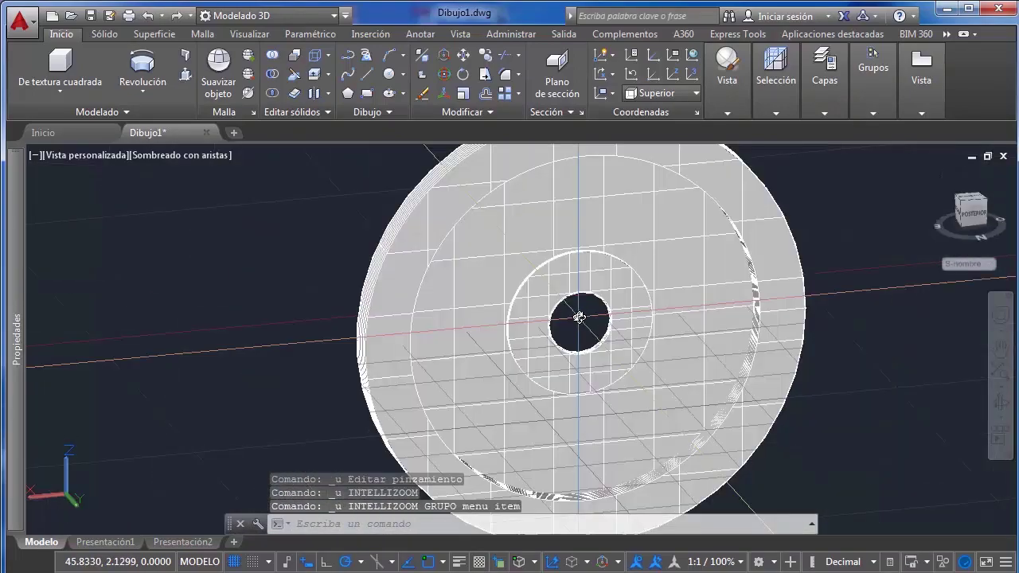
Rotate the stepped polyline and the short axis line together by 90 degrees about the X axis with the rotate gizmo
{"action": "left_click", "coordinate": [594, 287]}
{"action": "left_click", "coordinate": [342, 413]}
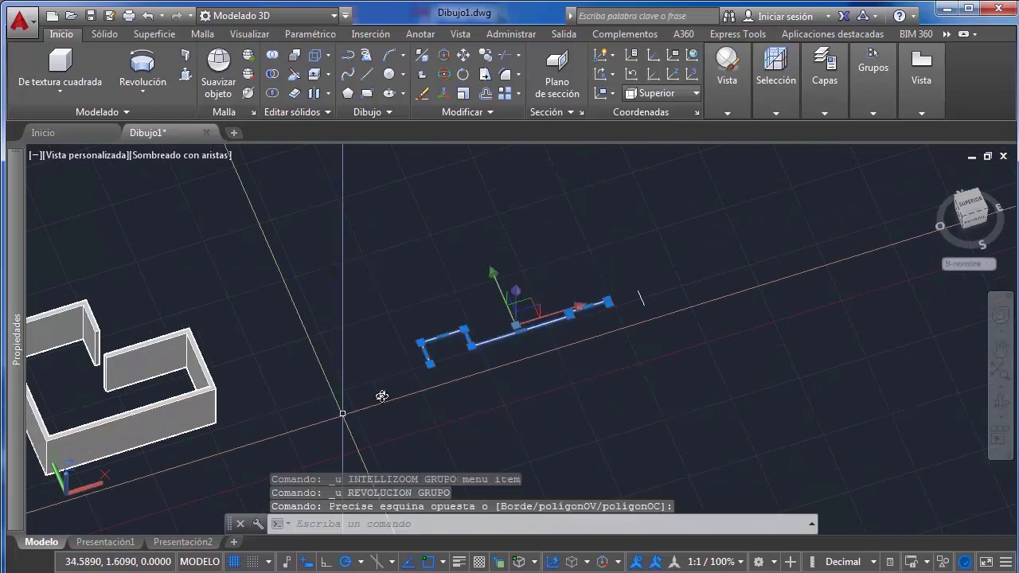
{"action": "right_click", "coordinate": [516, 308]}
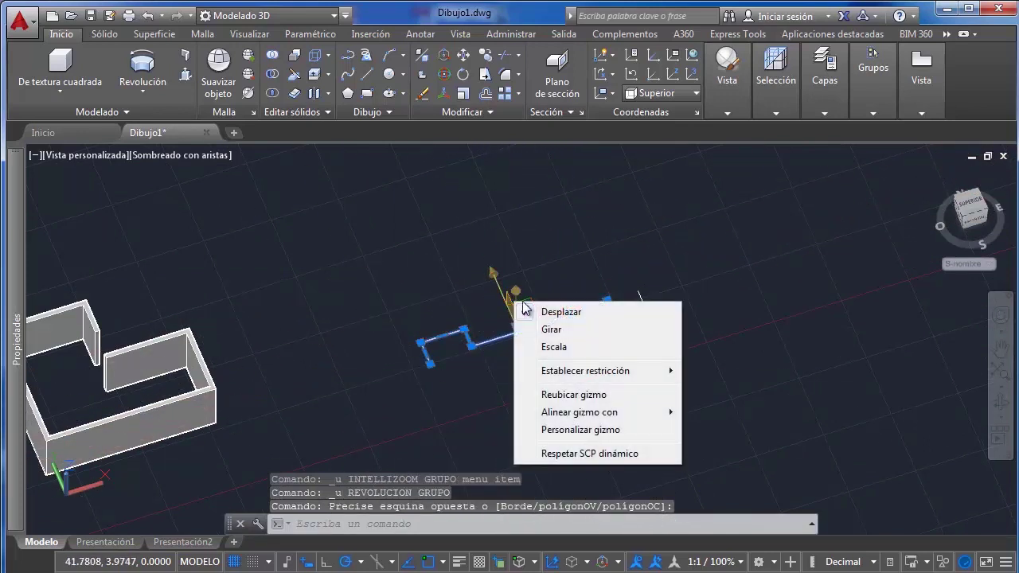
{"action": "key", "text": "Escape"}
{"action": "left_click", "coordinate": [653, 303]}
{"action": "left_click", "coordinate": [477, 388]}
{"action": "right_click", "coordinate": [530, 322]}
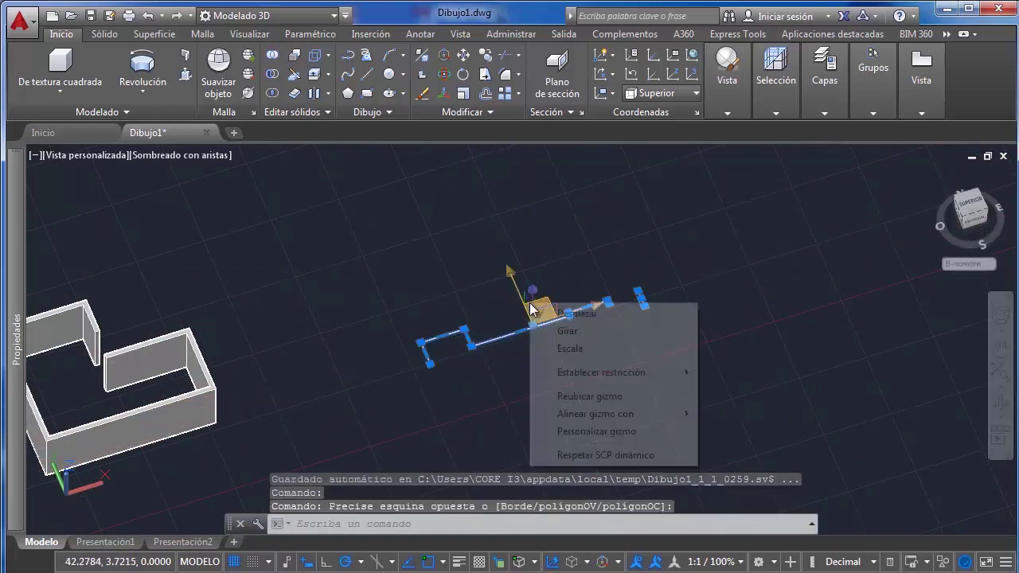
{"action": "left_click", "coordinate": [582, 335]}
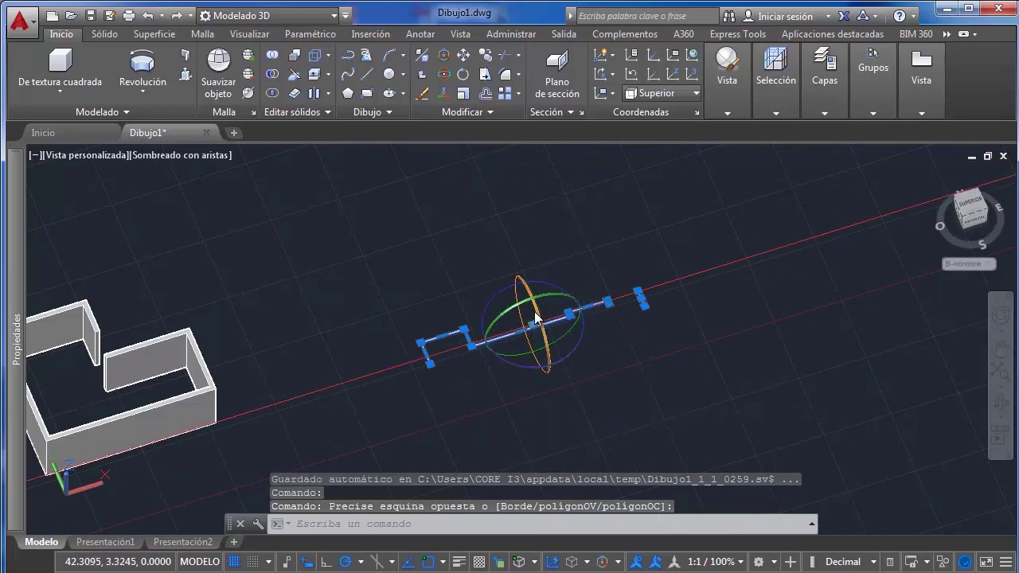
{"action": "left_click", "coordinate": [536, 318]}
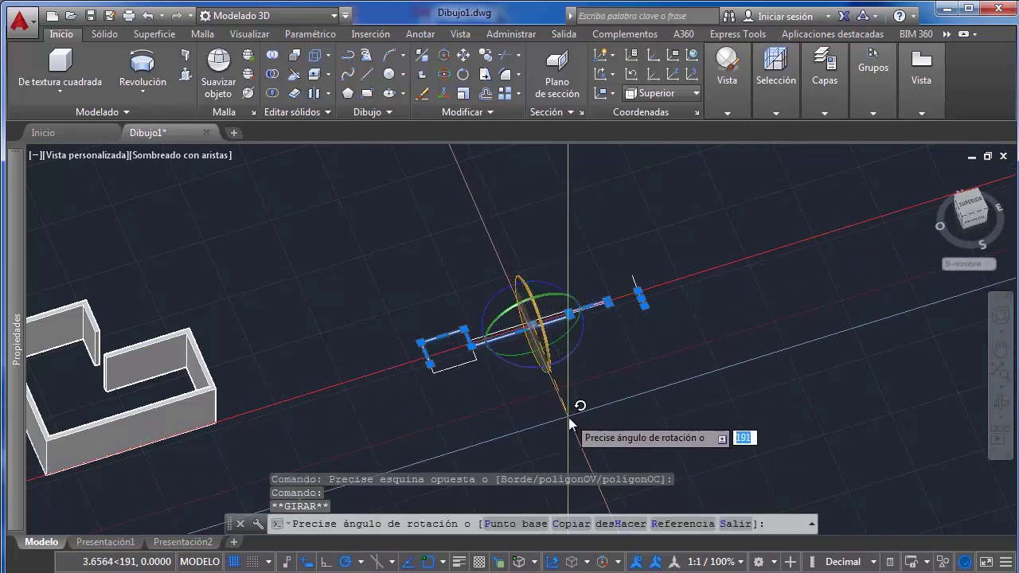
{"action": "type", "text": "90"}
{"action": "key", "text": "Return"}
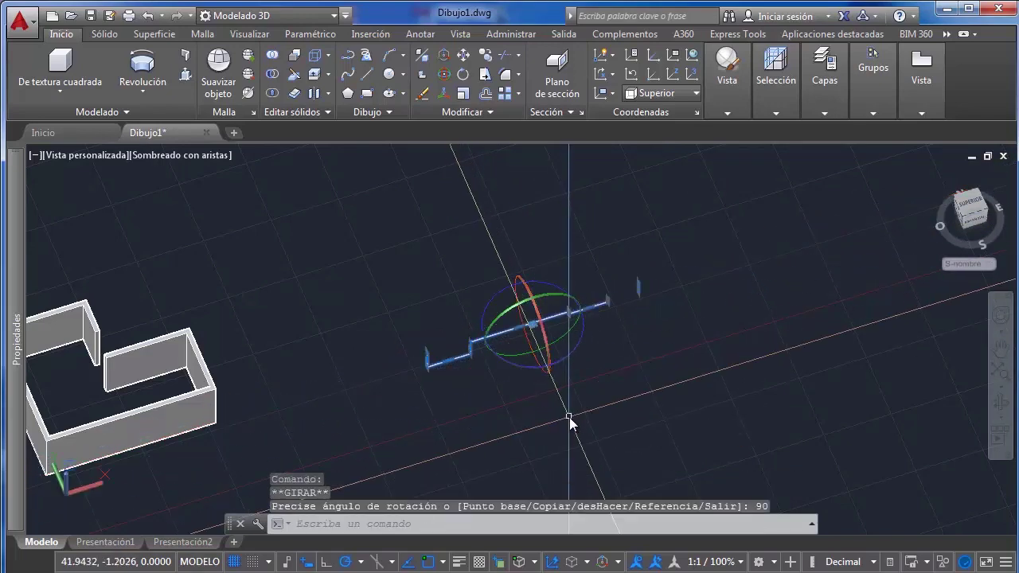
{"action": "key", "text": "Escape"}
Rotate the upright stepped polyline and axis line together by 180 degrees about the X axis
{"action": "scroll", "coordinate": [699, 314], "scroll_direction": "up", "scroll_amount": 2}
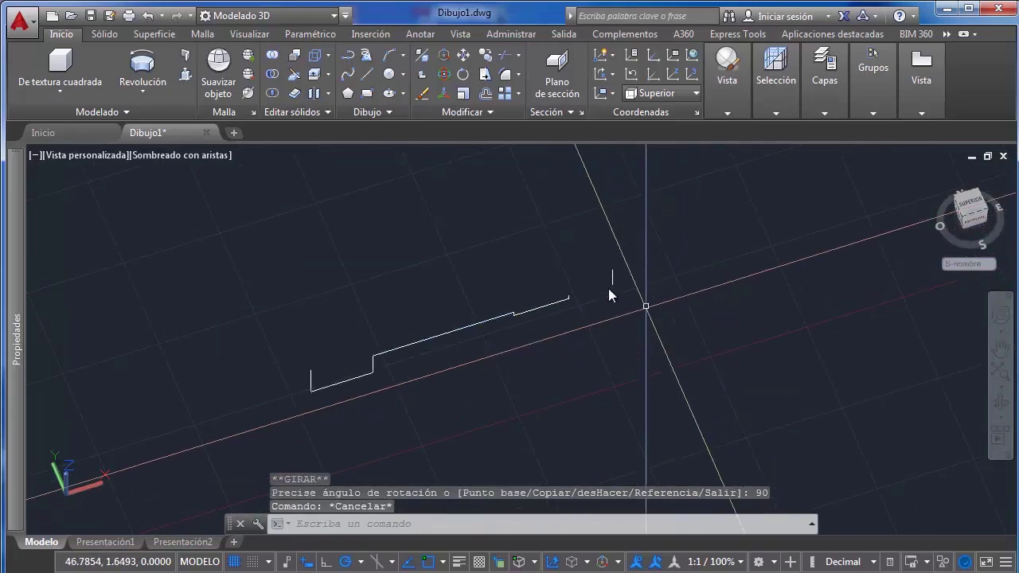
{"action": "left_click", "coordinate": [660, 227]}
{"action": "left_click", "coordinate": [346, 421]}
{"action": "left_click", "coordinate": [470, 333]}
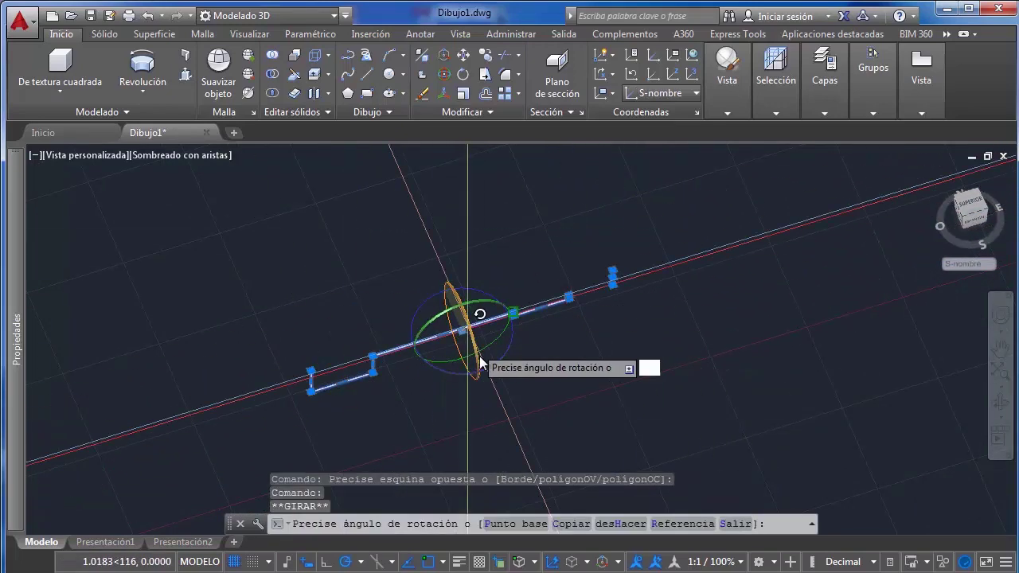
{"action": "key", "text": "Return"}
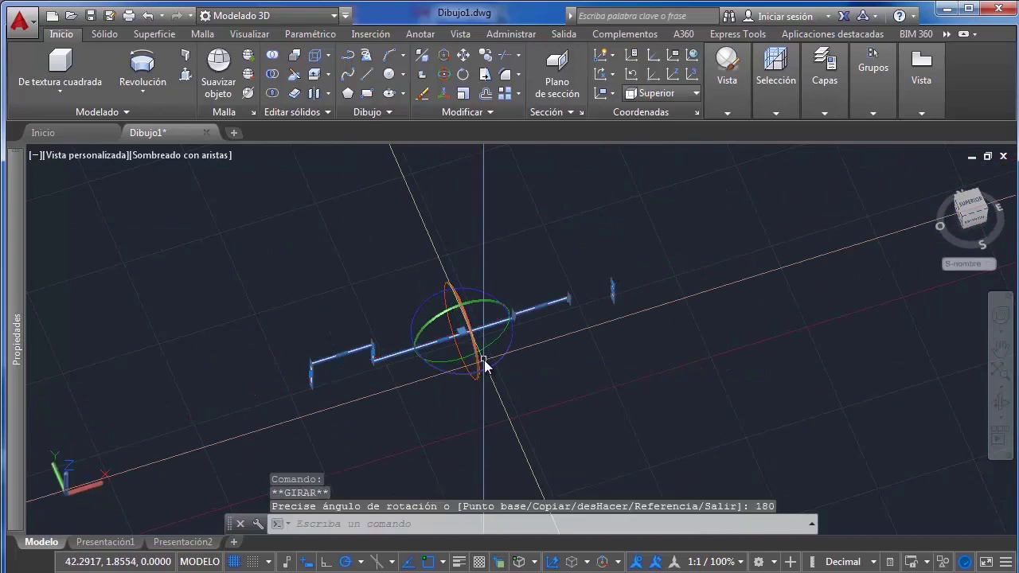
{"action": "key", "text": "Escape"}
{"action": "left_click", "coordinate": [693, 223]}
{"action": "key", "text": "Escape"}
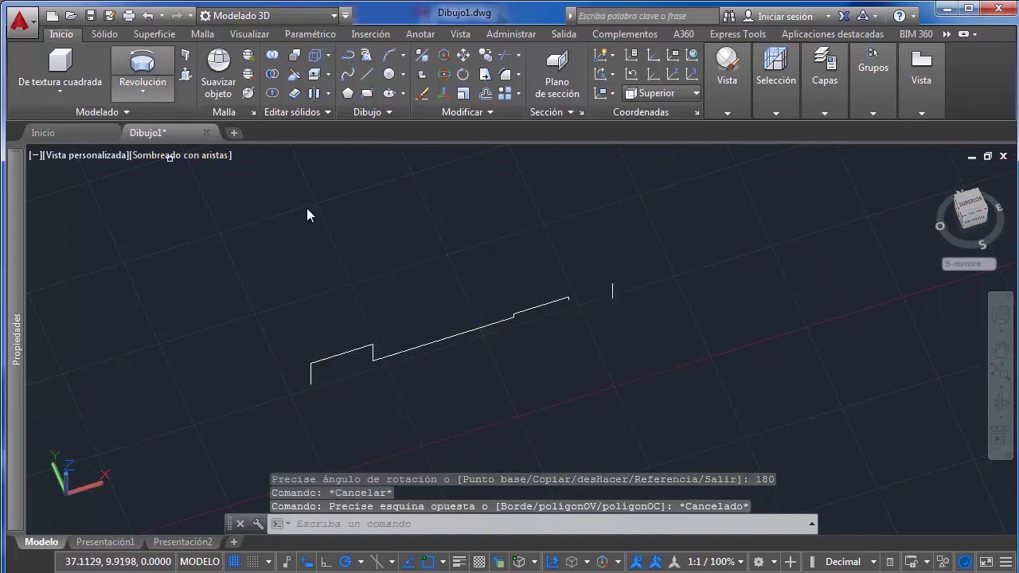
Revolve the stepped polyline by 360 degrees, using the endpoints of the short vertical line as the axis
{"action": "left_click", "coordinate": [469, 330]}
{"action": "key", "text": "Return"}
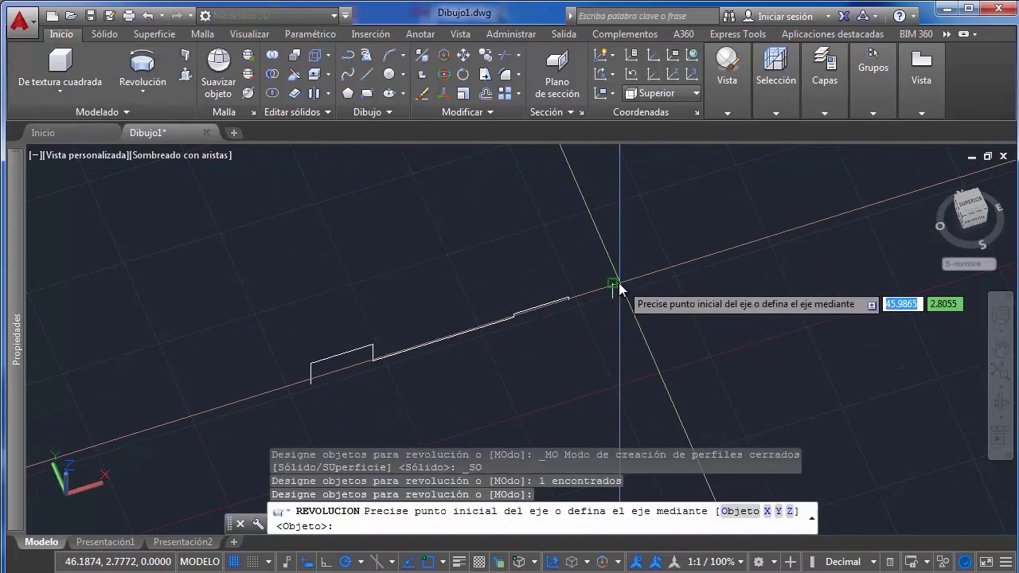
{"action": "left_click", "coordinate": [614, 285]}
{"action": "left_click", "coordinate": [613, 314]}
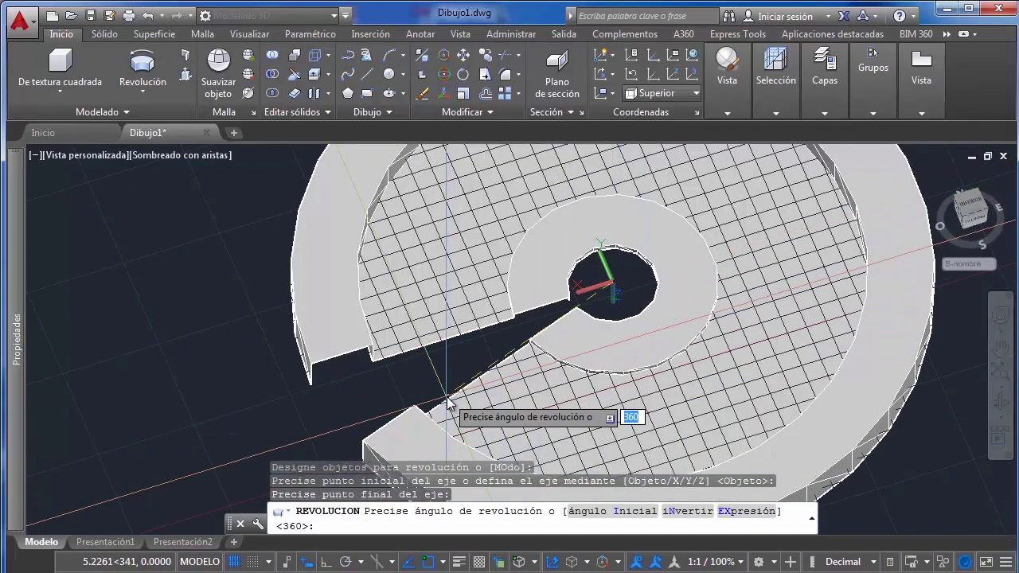
{"action": "key", "text": "Return"}
{"action": "key", "text": "Escape"}
Examine the revolved disc's rim, recessed face and central hole from a low oblique angle
{"action": "scroll", "coordinate": [569, 344], "scroll_direction": "down", "scroll_amount": 3}
{"action": "middle_click_drag", "start_coordinate": [577, 340], "coordinate": [591, 267], "text": "shift"}
{"action": "scroll", "coordinate": [592, 267], "scroll_direction": "up", "scroll_amount": 2}
{"action": "left_click", "coordinate": [599, 305]}
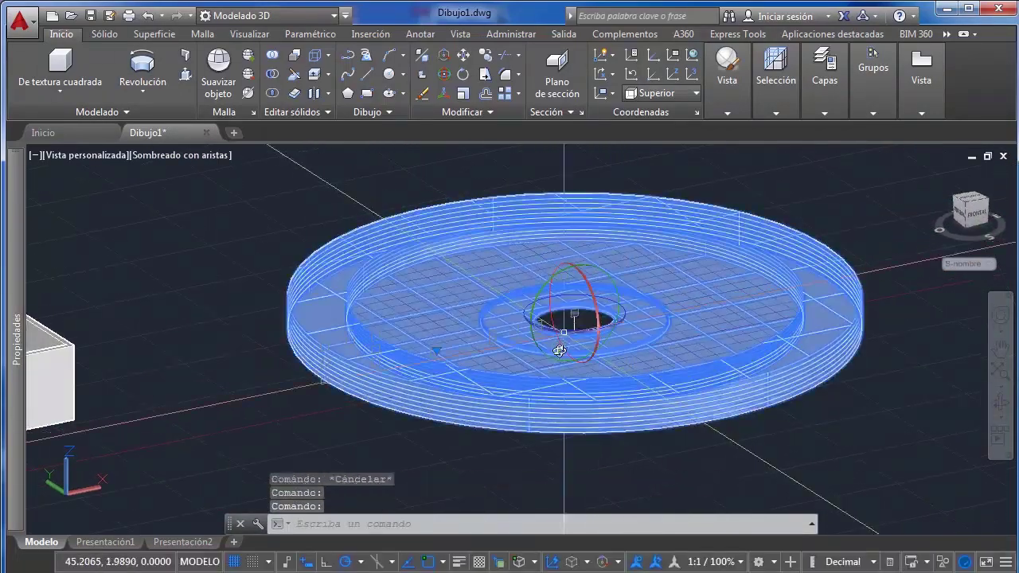
{"action": "scroll", "coordinate": [599, 305], "scroll_direction": "up", "scroll_amount": 2}
{"action": "key", "text": "Escape"}
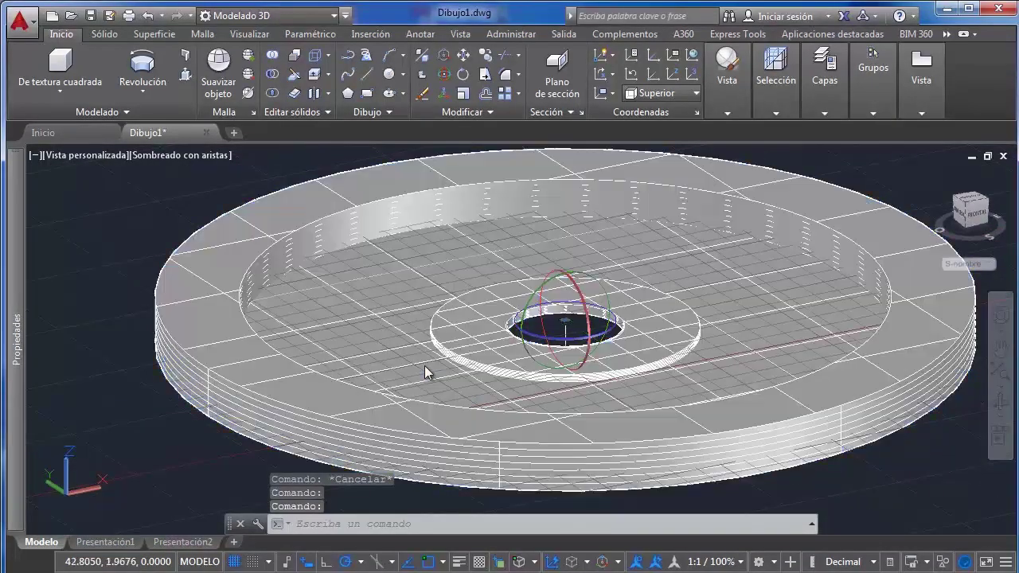
{"action": "scroll", "coordinate": [730, 288], "scroll_direction": "down", "scroll_amount": 1}
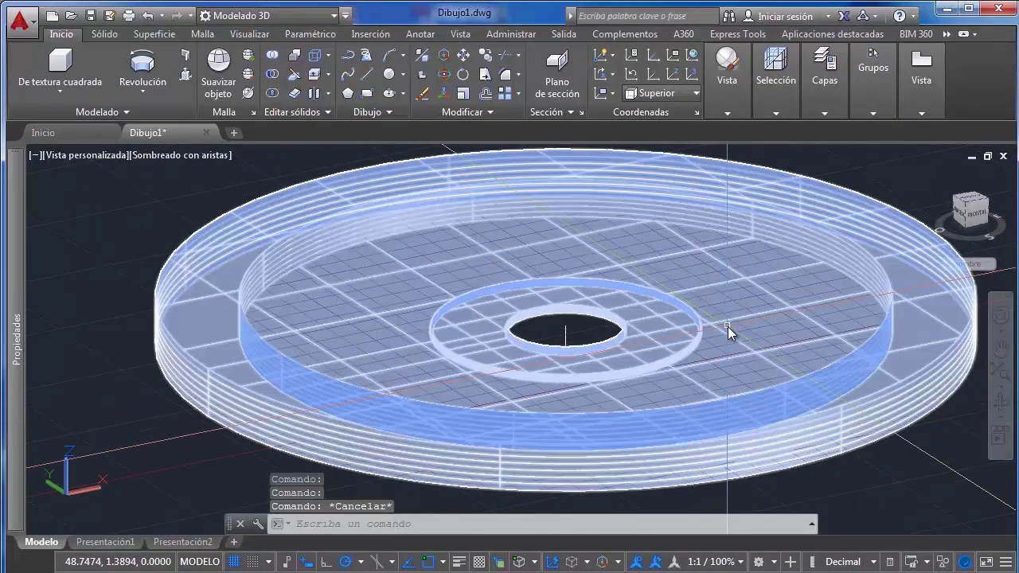
Select the disc's profile polyline, set its gizmo to Desplazar (Move), and stretch the outer rim's top segment upward
{"action": "scroll", "coordinate": [730, 325], "scroll_direction": "down", "scroll_amount": 3}
{"action": "left_click", "coordinate": [819, 246]}
{"action": "left_click", "coordinate": [736, 431]}
{"action": "scroll", "coordinate": [733, 331], "scroll_direction": "up", "scroll_amount": 3}
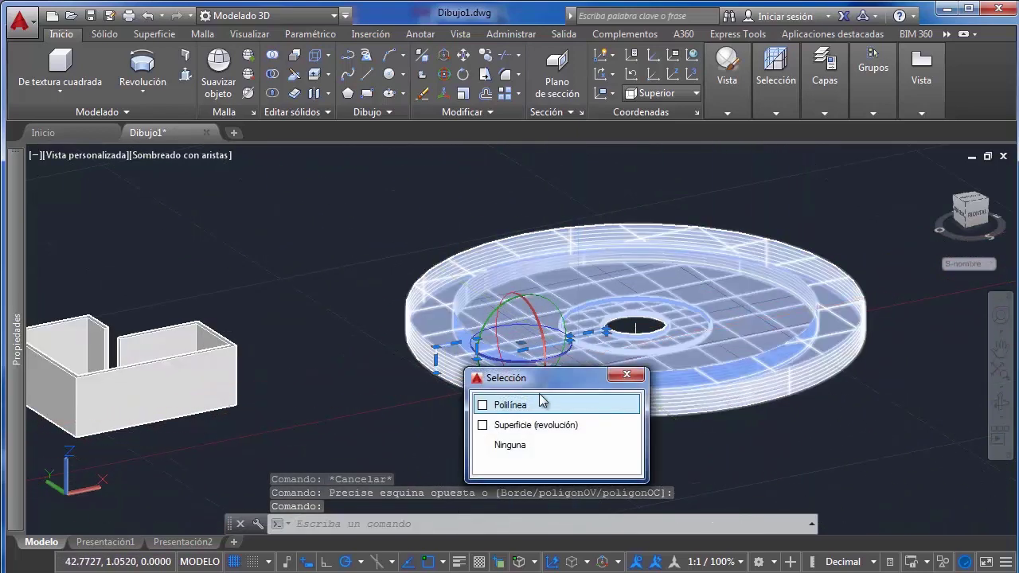
{"action": "left_click", "coordinate": [538, 404]}
{"action": "middle_click_drag", "start_coordinate": [579, 335], "coordinate": [529, 333]}
{"action": "scroll", "coordinate": [530, 338], "scroll_direction": "up", "scroll_amount": 3}
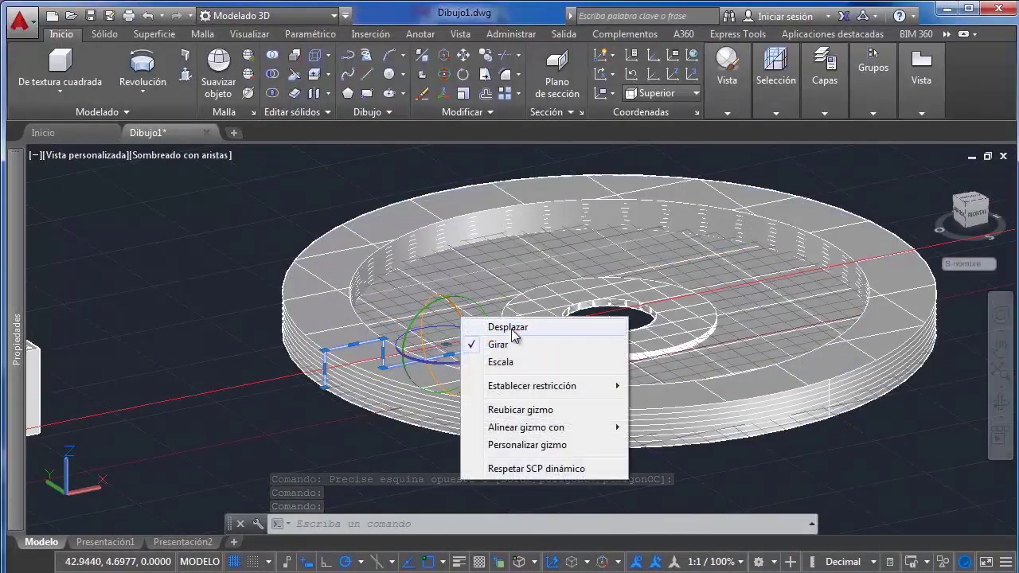
{"action": "middle_click_drag", "start_coordinate": [476, 386], "coordinate": [460, 393], "text": "shift"}
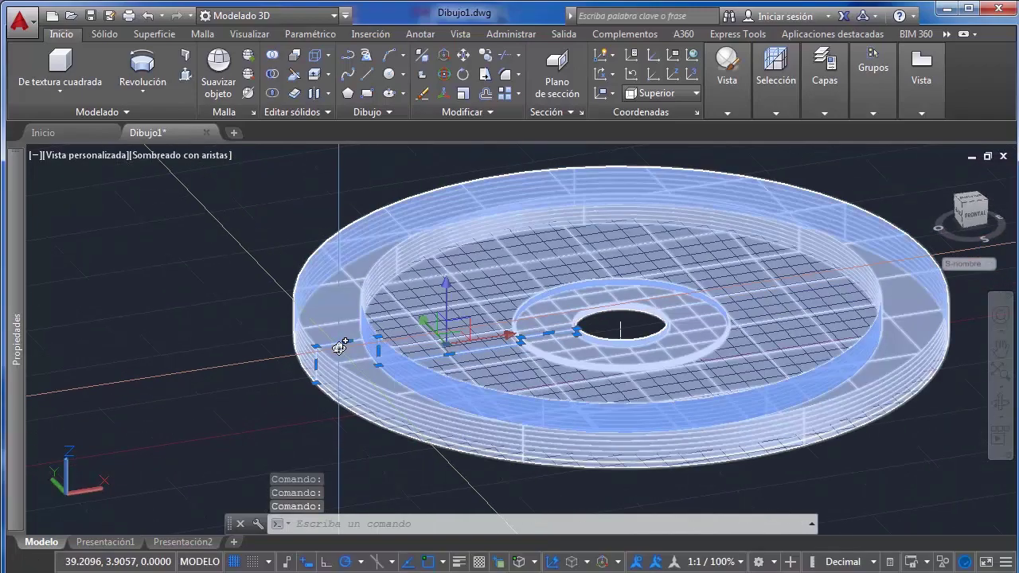
{"action": "left_click", "coordinate": [347, 343]}
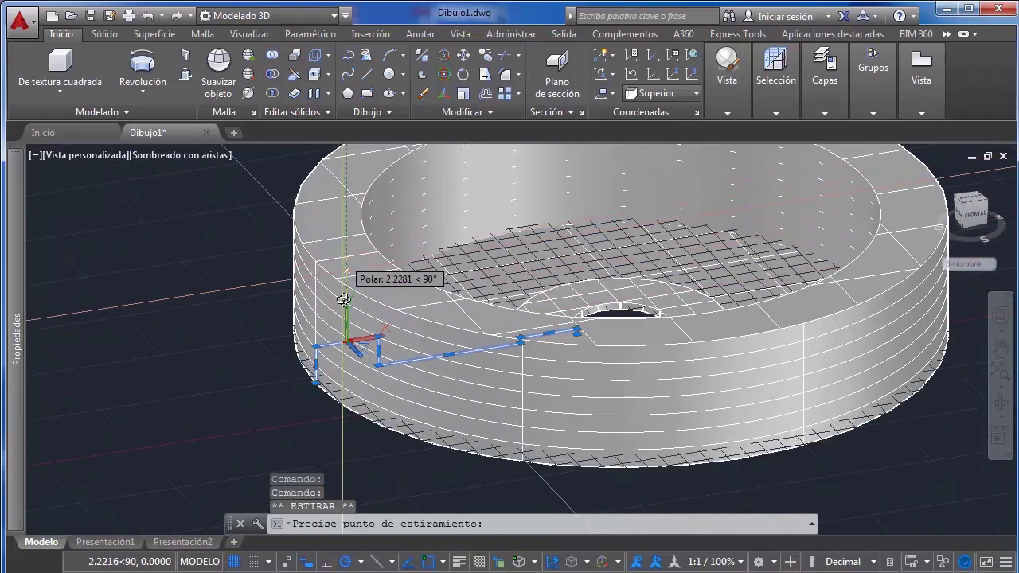
{"action": "left_click", "coordinate": [347, 285]}
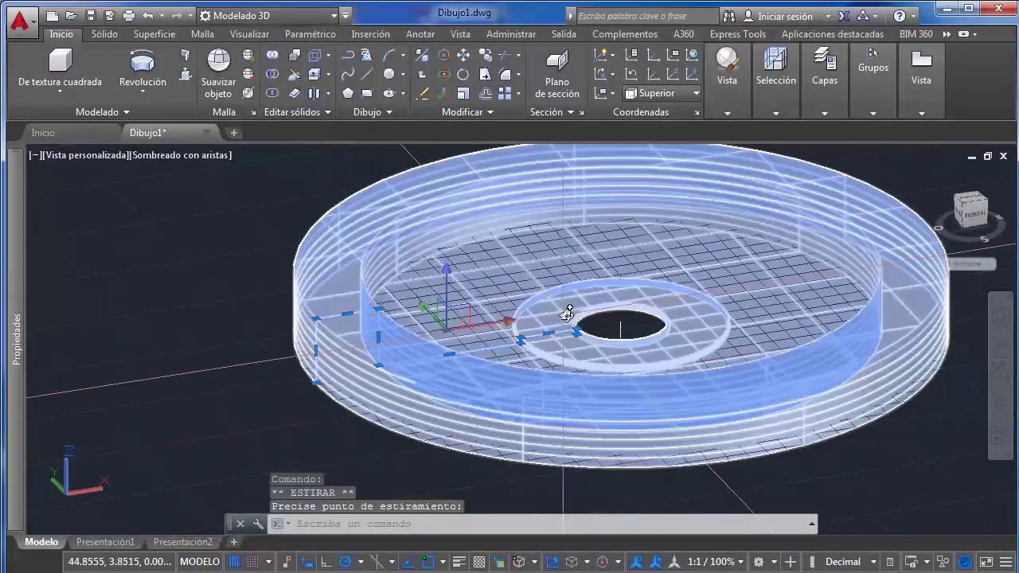
Stretch the profile's hub top upward and its inner vertical edge toward the axis to narrow the central hole
{"action": "key", "text": "ctrl+z"}
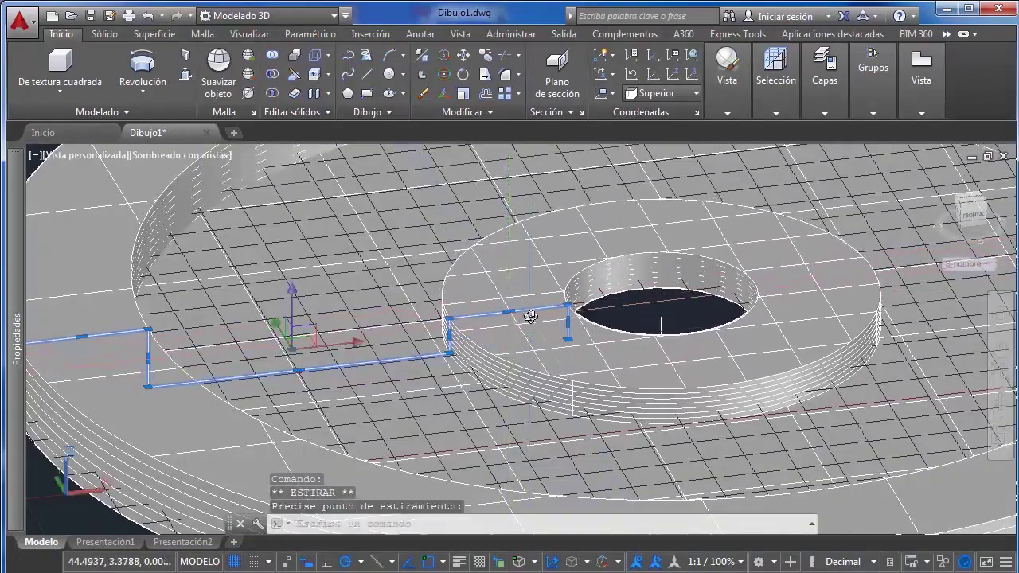
{"action": "middle_click_drag", "start_coordinate": [531, 316], "coordinate": [589, 379], "text": "shift"}
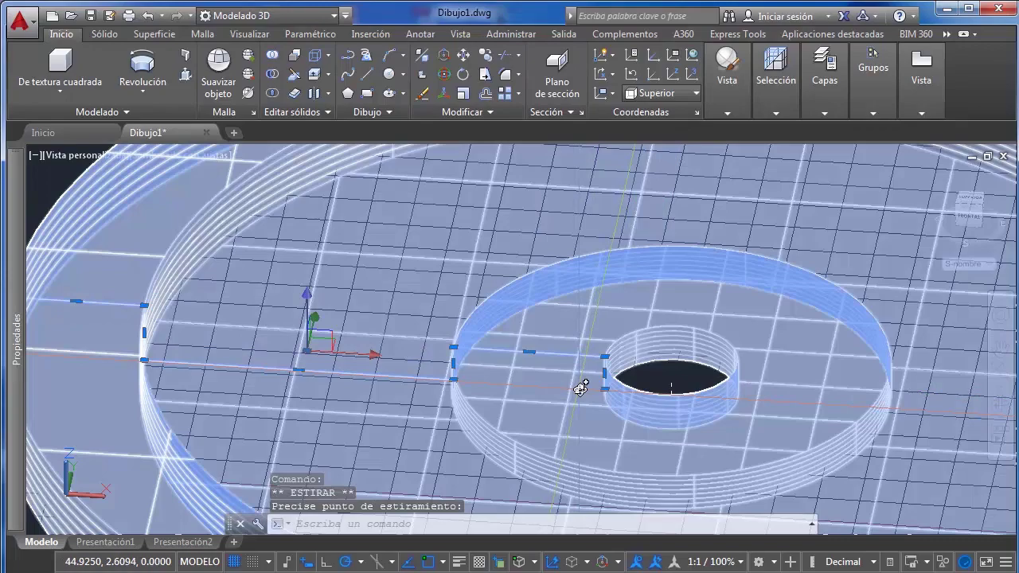
{"action": "middle_click_drag", "start_coordinate": [581, 387], "coordinate": [624, 319], "text": "shift"}
{"action": "scroll", "coordinate": [603, 278], "scroll_direction": "up", "scroll_amount": 2}
{"action": "middle_click_drag", "start_coordinate": [608, 276], "coordinate": [380, 350], "text": "shift"}
{"action": "middle_click_drag", "start_coordinate": [488, 334], "coordinate": [486, 334], "text": "shift"}
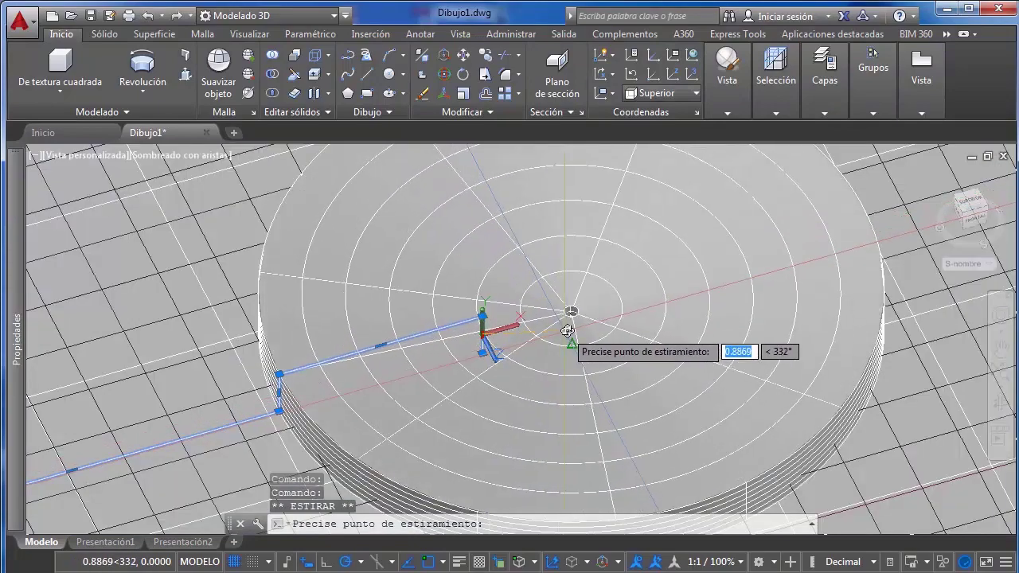
{"action": "key", "text": "Escape"}
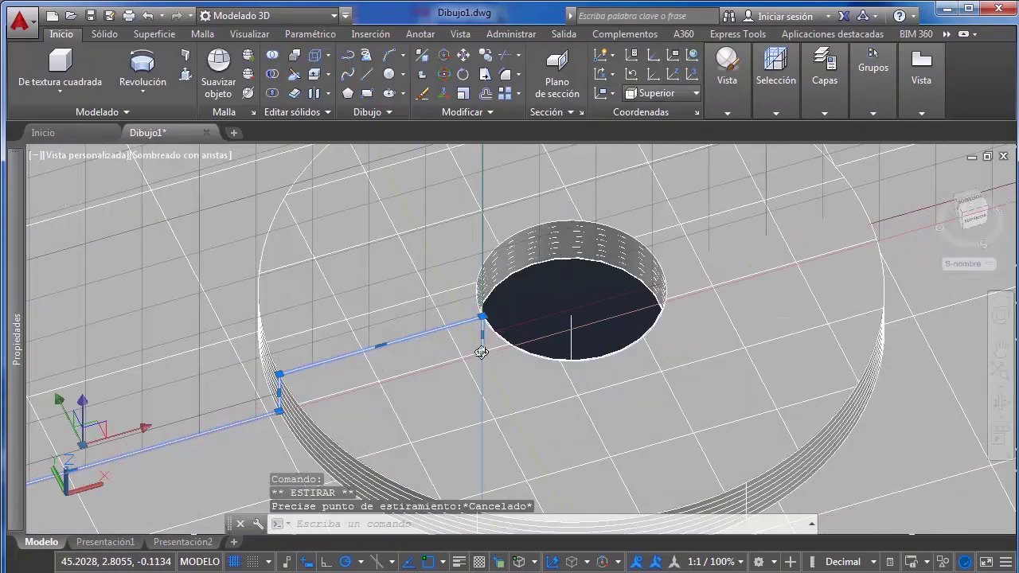
Remove the lower end vertex of the profile at the edge of the central hole
{"action": "mouse_move", "coordinate": [485, 355]}
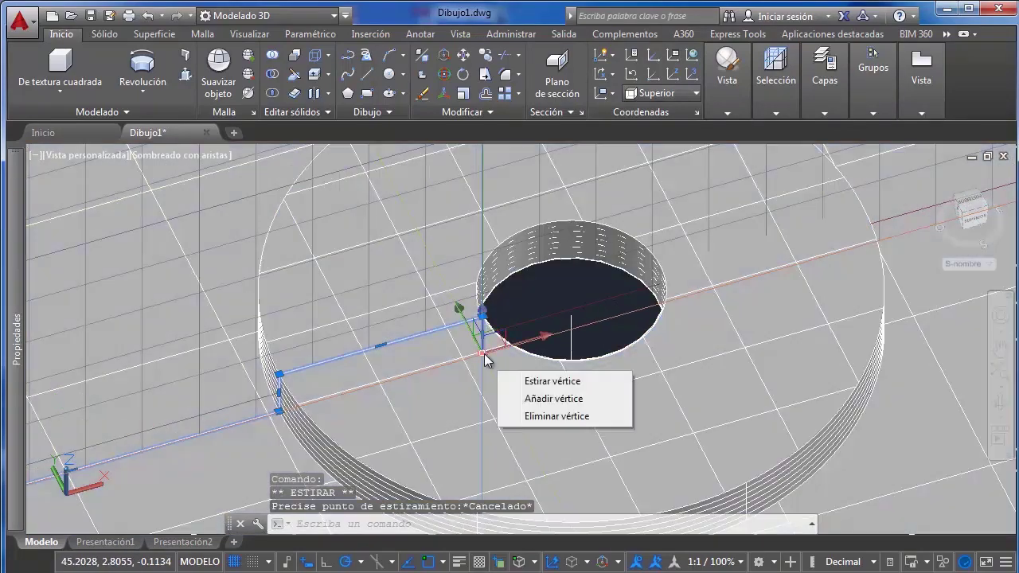
{"action": "left_click", "coordinate": [546, 417]}
{"action": "left_click_drag", "start_coordinate": [596, 328], "coordinate": [548, 320], "text": "shift"}
{"action": "middle_click_drag", "start_coordinate": [548, 321], "coordinate": [550, 322], "text": "shift"}
{"action": "scroll", "coordinate": [599, 416], "scroll_direction": "down", "scroll_amount": 2}
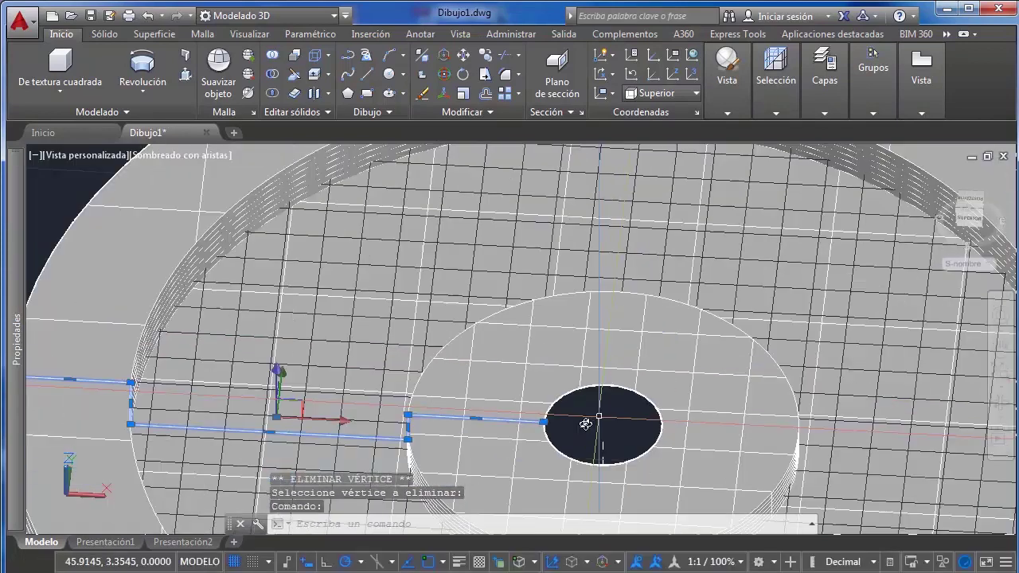
Stretch the profile's remaining inner end vertex to the axis line's endpoint to close the central hole
{"action": "left_click", "coordinate": [548, 424]}
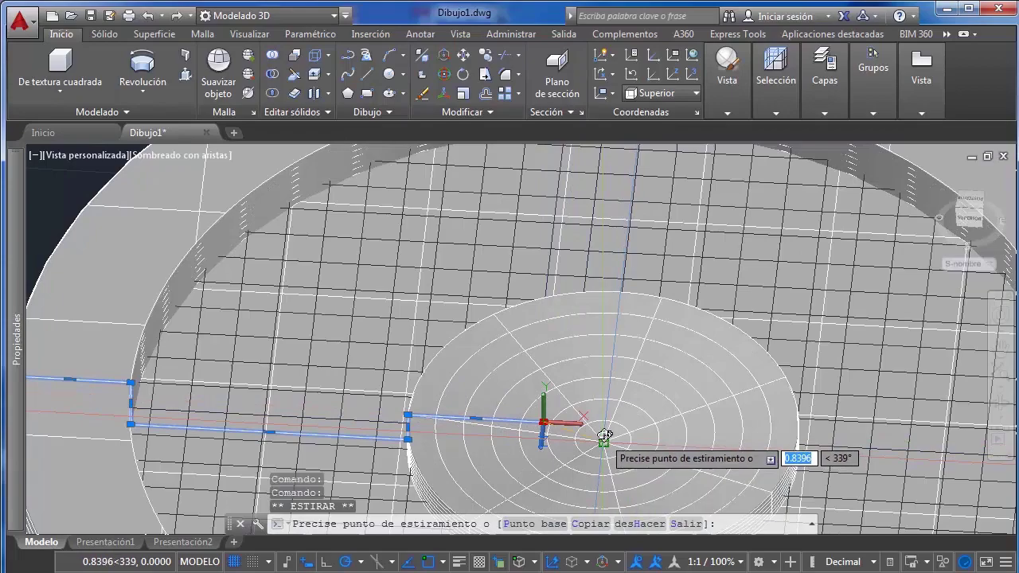
{"action": "scroll", "coordinate": [605, 426], "scroll_direction": "down", "scroll_amount": 5}
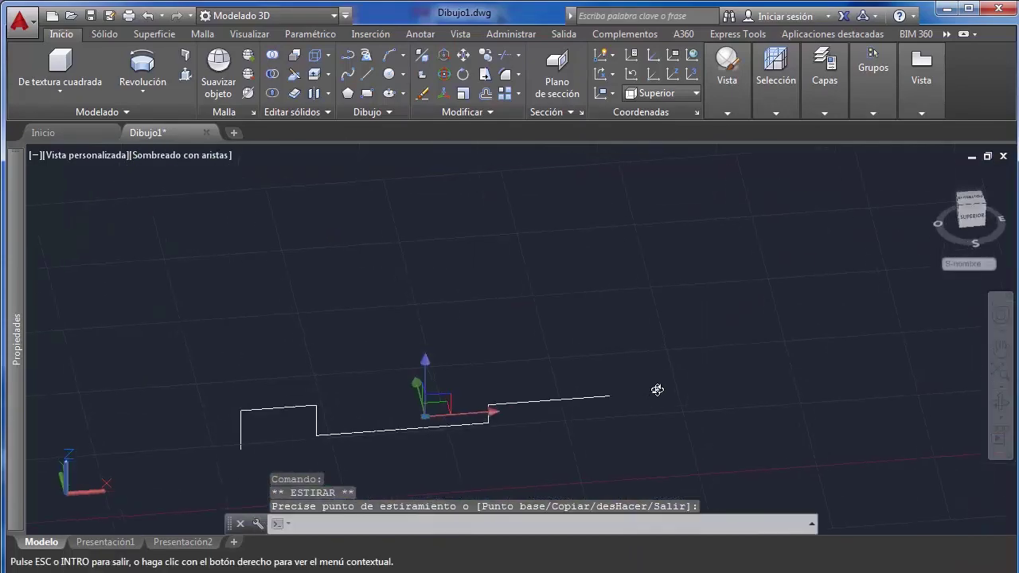
{"action": "key", "text": "Escape"}
{"action": "scroll", "coordinate": [676, 371], "scroll_direction": "up", "scroll_amount": 2}
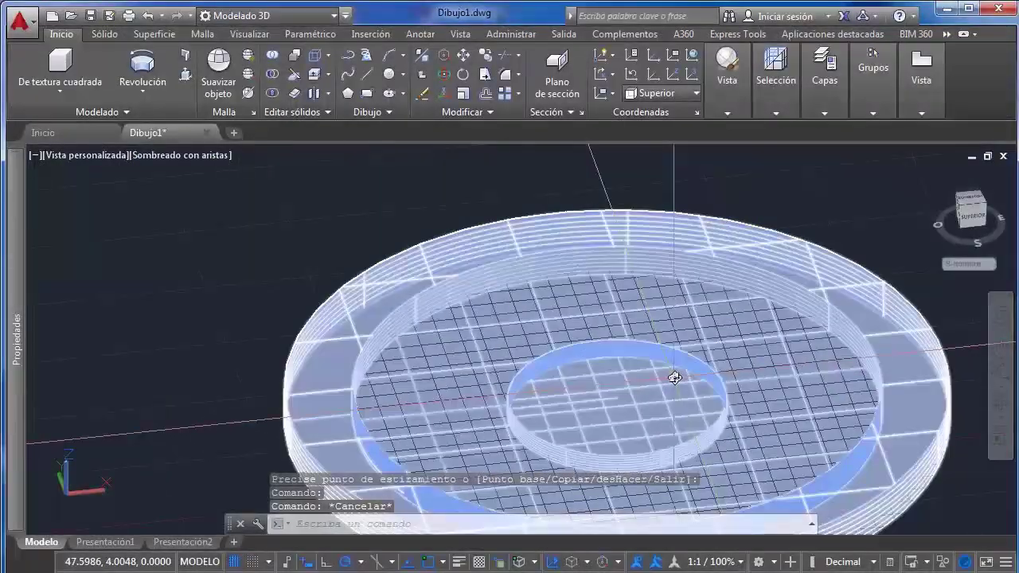
Undo the latest view changes around the disc
{"action": "scroll", "coordinate": [675, 370], "scroll_direction": "down", "scroll_amount": 4}
{"action": "key", "text": "ctrl+z"}
{"action": "key", "text": "ctrl+z"}
{"action": "key", "text": "ctrl+z"}
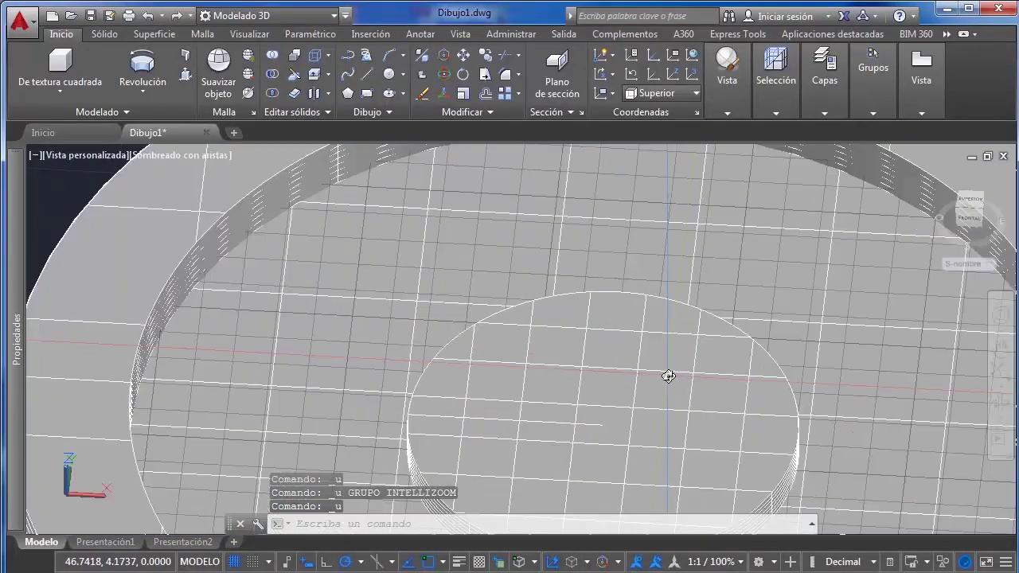
Set the viewport to the Superior (top) view
{"action": "scroll", "coordinate": [670, 373], "scroll_direction": "down", "scroll_amount": 8}
{"action": "left_click", "coordinate": [788, 249]}
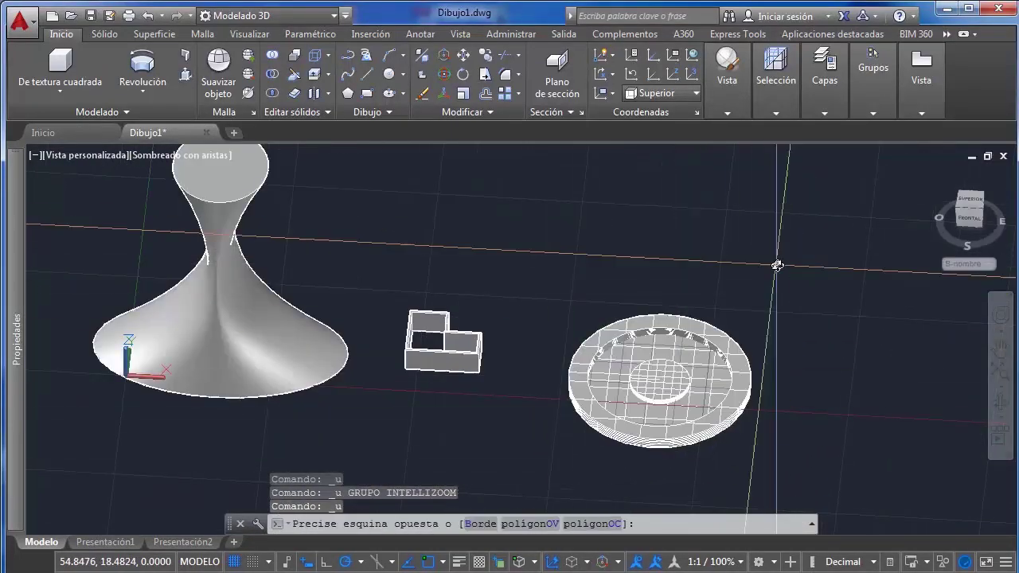
{"action": "left_click", "coordinate": [777, 265]}
{"action": "left_click", "coordinate": [973, 203]}
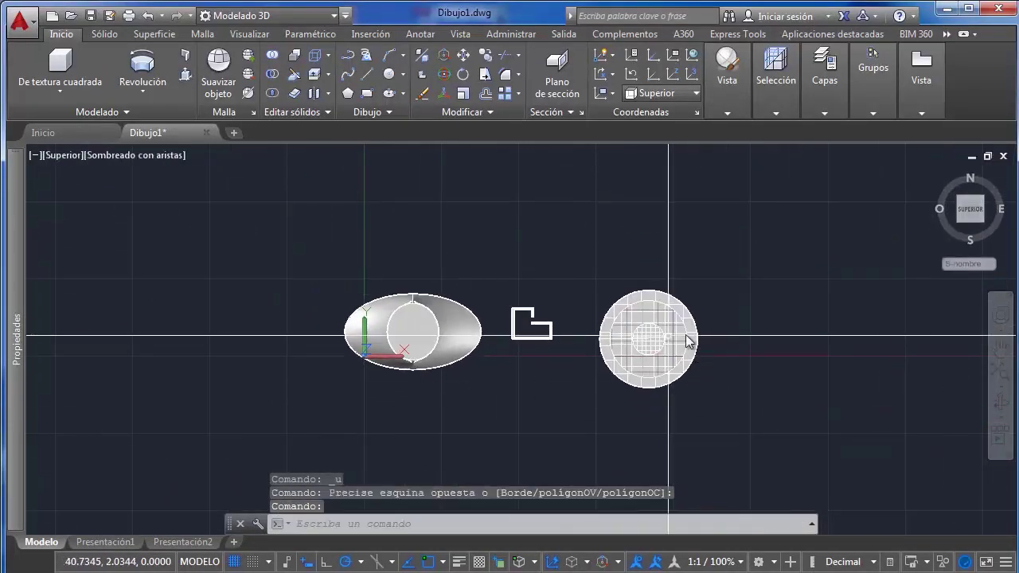
Start a goblet half-profile polyline in the empty area beyond the disc, drawing the flat foot with its sloped top and the vertical stem
{"action": "mouse_move", "coordinate": [688, 341]}
{"action": "middle_mouse_down"}
{"action": "mouse_move", "coordinate": [518, 358]}
{"action": "mouse_move", "coordinate": [351, 345]}
{"action": "middle_mouse_up"}
{"action": "scroll", "coordinate": [541, 360], "scroll_direction": "up", "scroll_amount": 3}
{"action": "scroll", "coordinate": [351, 345], "scroll_direction": "up", "scroll_amount": 2}
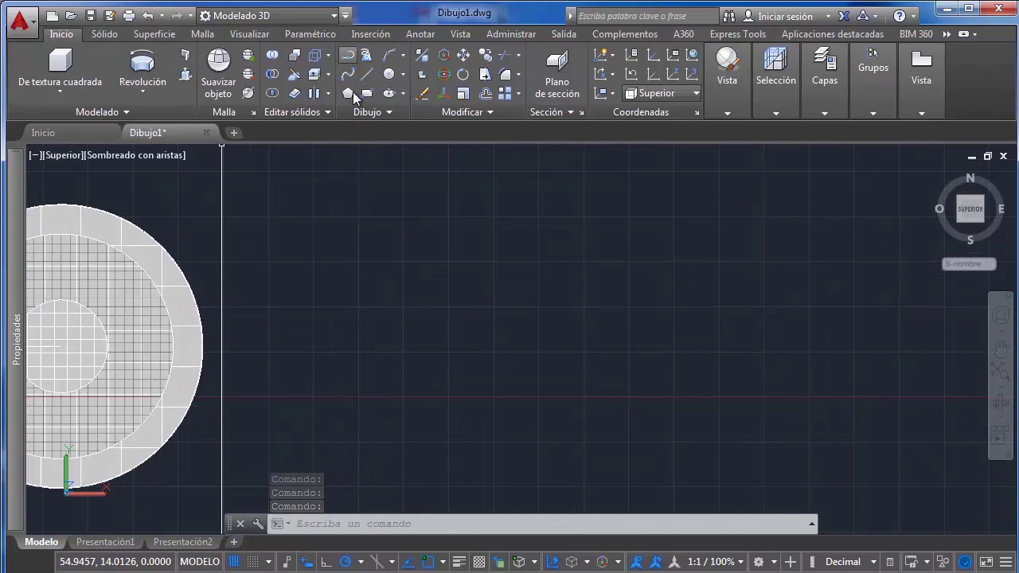
{"action": "left_click", "coordinate": [347, 55]}
{"action": "scroll", "coordinate": [545, 411], "scroll_direction": "up", "scroll_amount": 2}
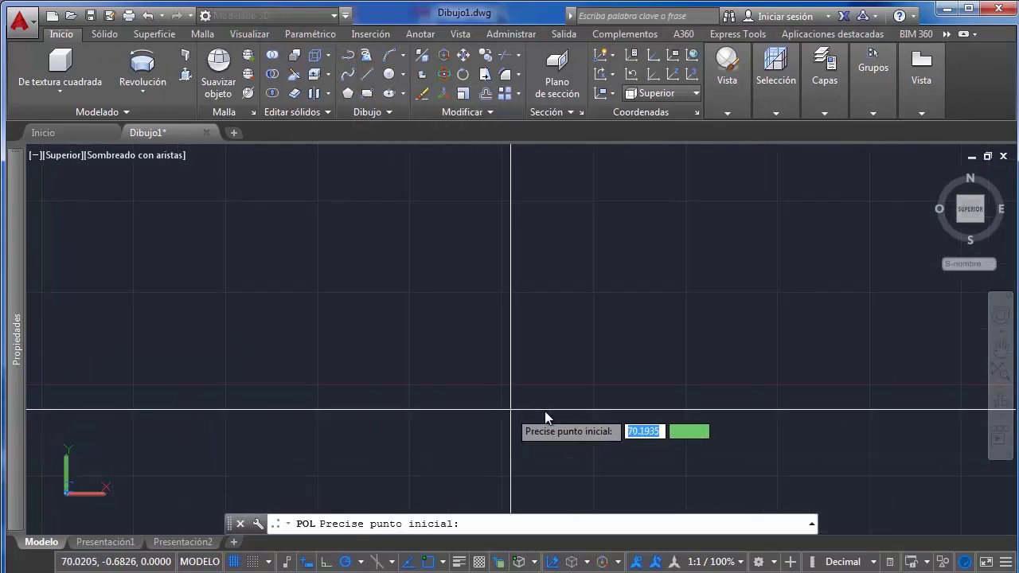
{"action": "left_click", "coordinate": [524, 371]}
{"action": "left_click", "coordinate": [465, 371]}
{"action": "left_click", "coordinate": [466, 362]}
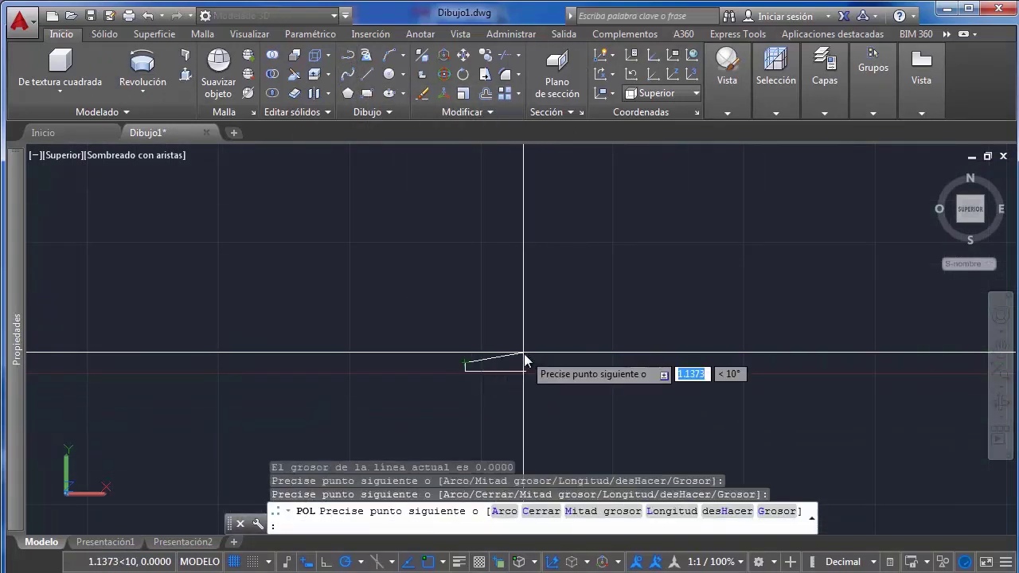
{"action": "left_click", "coordinate": [524, 348]}
{"action": "left_click", "coordinate": [524, 269]}
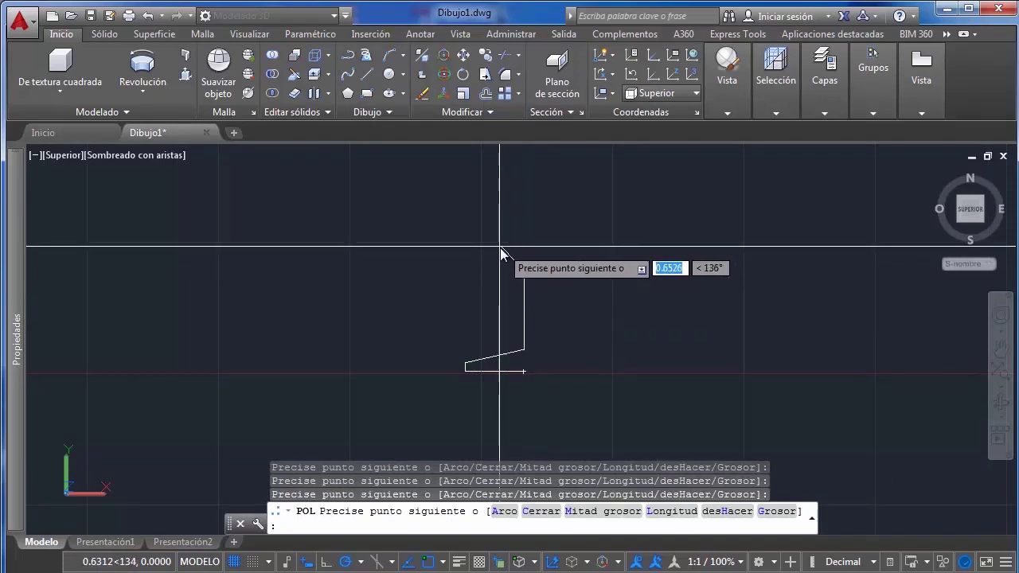
Continue the polyline with the bowl's flared outer wall, narrow rim and inner wall, ending just beyond the top of the stem
{"action": "left_click", "coordinate": [470, 196]}
{"action": "middle_click_drag", "start_coordinate": [490, 157], "coordinate": [479, 168]}
{"action": "scroll", "coordinate": [479, 168], "scroll_direction": "up", "scroll_amount": 2}
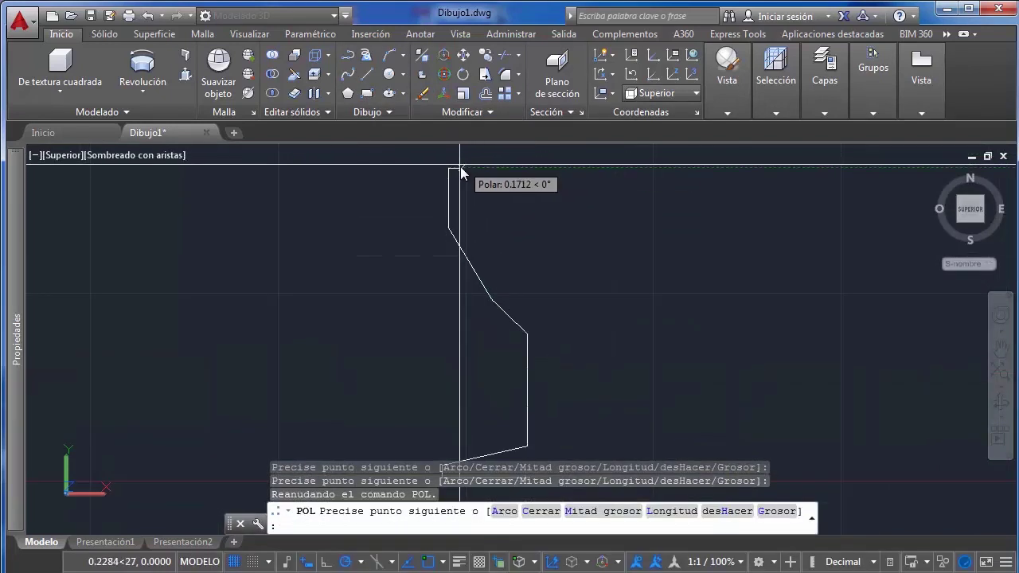
{"action": "left_click", "coordinate": [459, 168]}
{"action": "left_click", "coordinate": [466, 222]}
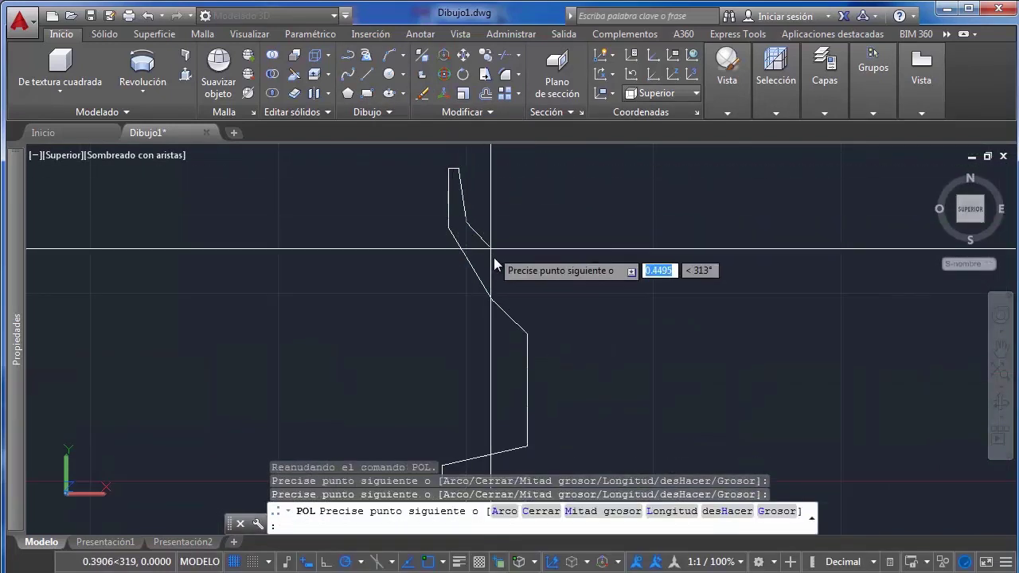
{"action": "left_click", "coordinate": [508, 297]}
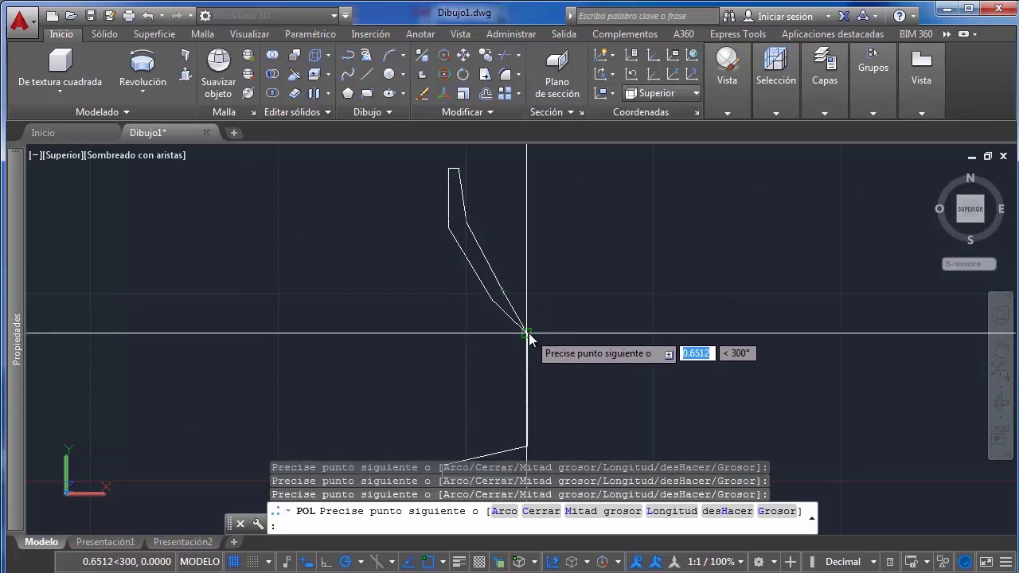
{"action": "scroll", "coordinate": [534, 316], "scroll_direction": "up", "scroll_amount": 5}
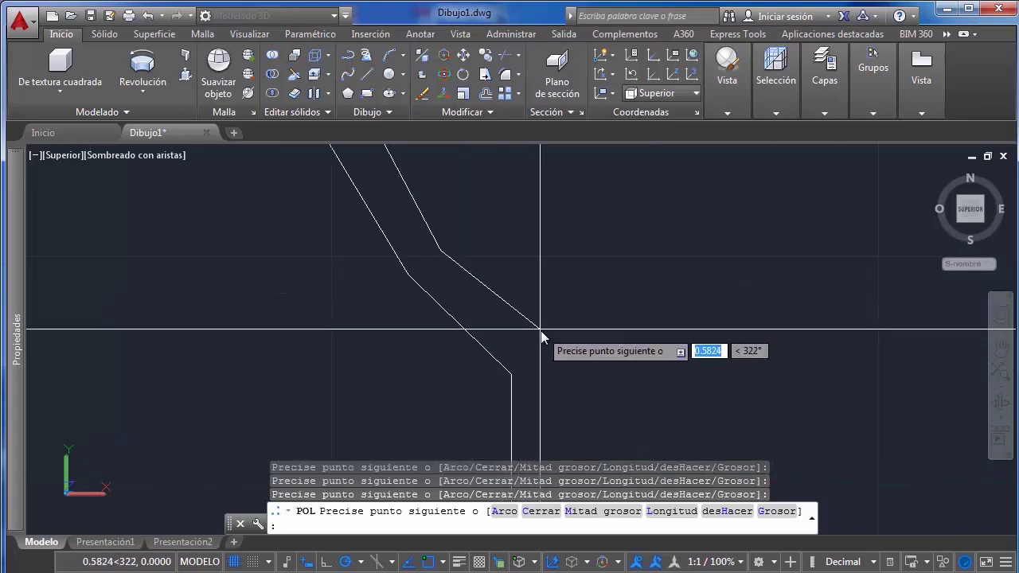
{"action": "right_click", "coordinate": [544, 341]}
{"action": "left_click", "coordinate": [516, 335]}
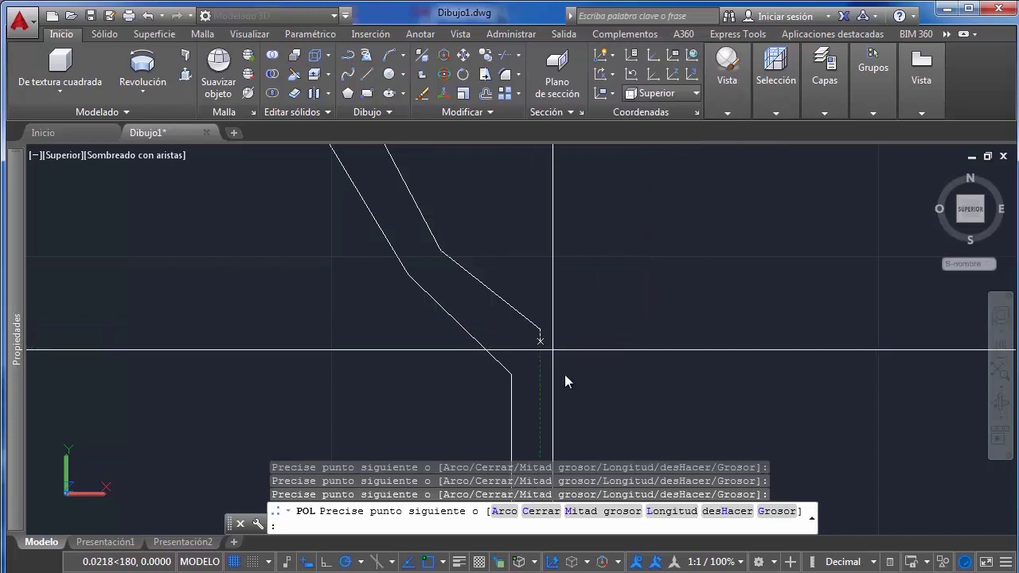
{"action": "key", "text": "Escape"}
Draw a vertical polyline as the axis from the inner wall's end point down to the level of the foot
{"action": "key", "text": "Return"}
{"action": "left_click", "coordinate": [540, 330]}
{"action": "middle_click_drag", "start_coordinate": [542, 398], "coordinate": [526, 205]}
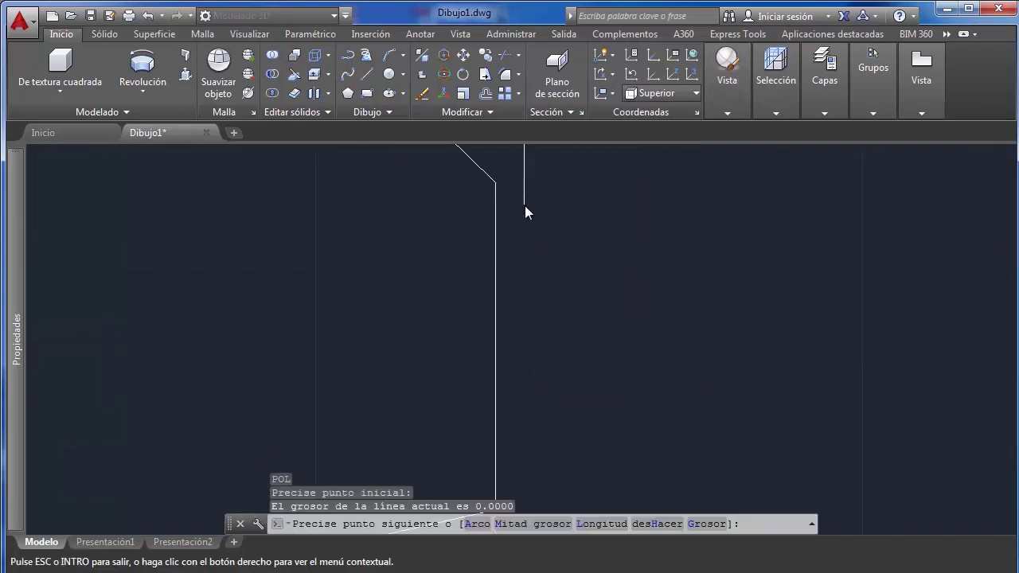
{"action": "scroll", "coordinate": [526, 205], "scroll_direction": "down", "scroll_amount": 2}
{"action": "left_click", "coordinate": [525, 449]}
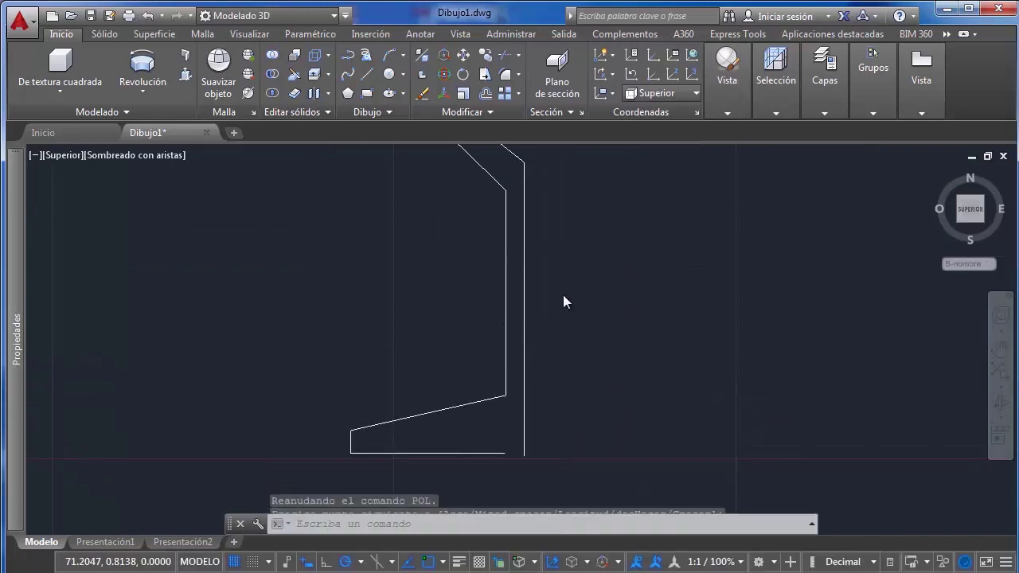
{"action": "scroll", "coordinate": [564, 295], "scroll_direction": "down", "scroll_amount": 3}
{"action": "key", "text": "Escape"}
Try to rotate the goblet profile and axis line by -90° about the X axis, and undo the rotation
{"action": "mouse_move", "coordinate": [565, 295]}
{"action": "middle_mouse_down", "text": "shift"}
{"action": "mouse_move", "coordinate": [603, 216]}
{"action": "mouse_move", "coordinate": [566, 312]}
{"action": "middle_mouse_up", "text": "shift"}
{"action": "left_click", "coordinate": [599, 155]}
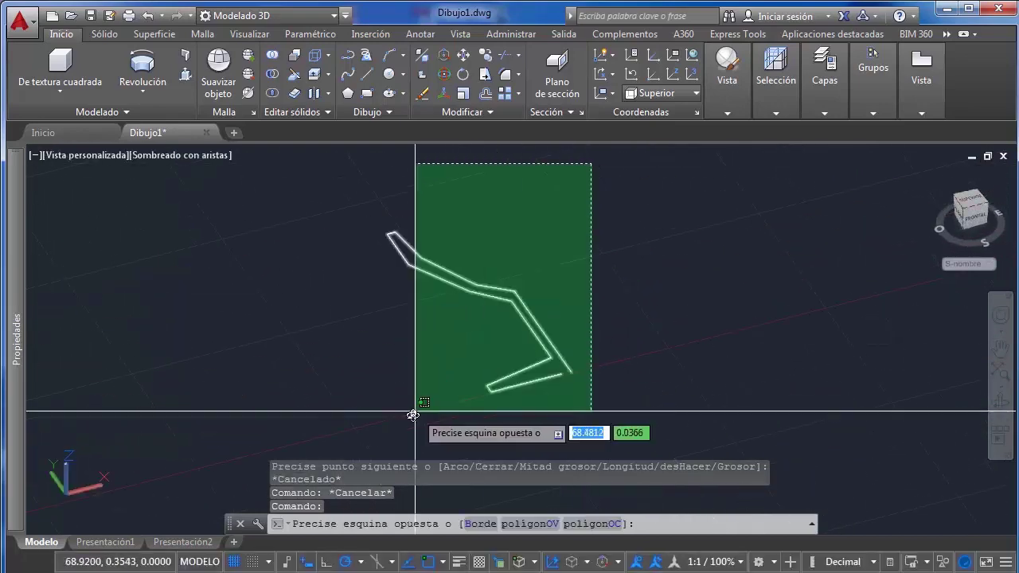
{"action": "left_click", "coordinate": [417, 414]}
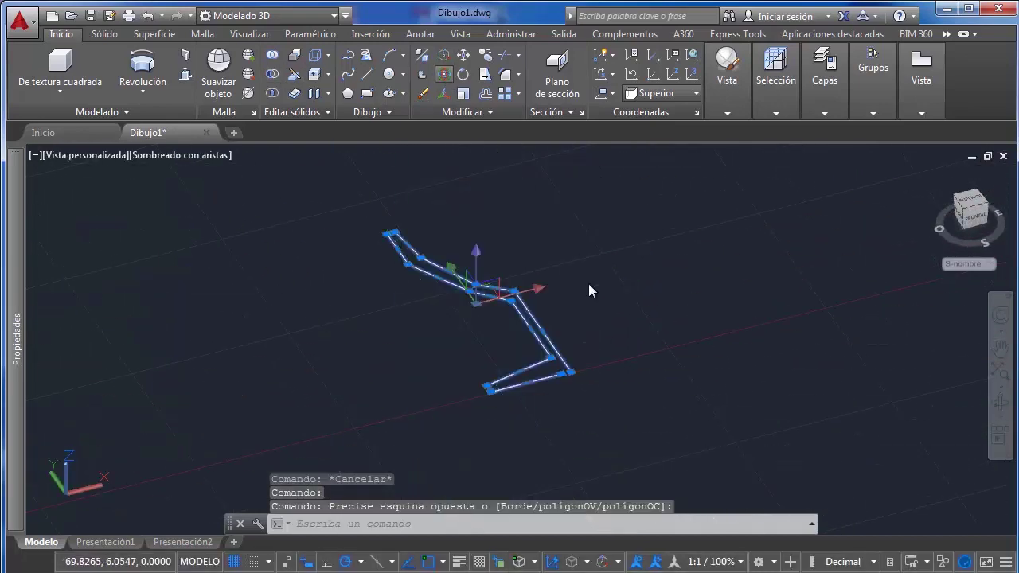
{"action": "left_click", "coordinate": [485, 285]}
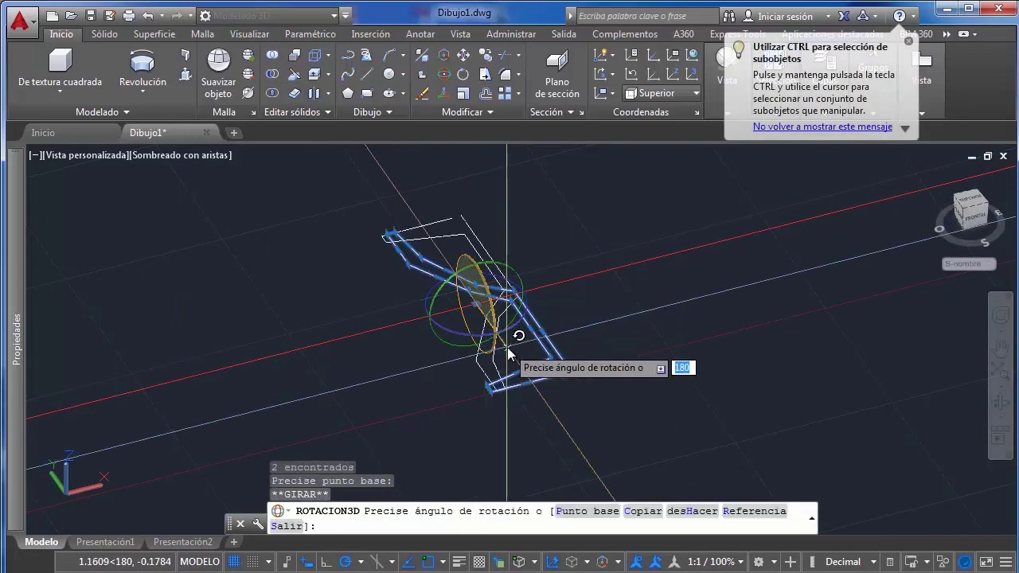
{"action": "type", "text": "-90"}
{"action": "key", "text": "Return"}
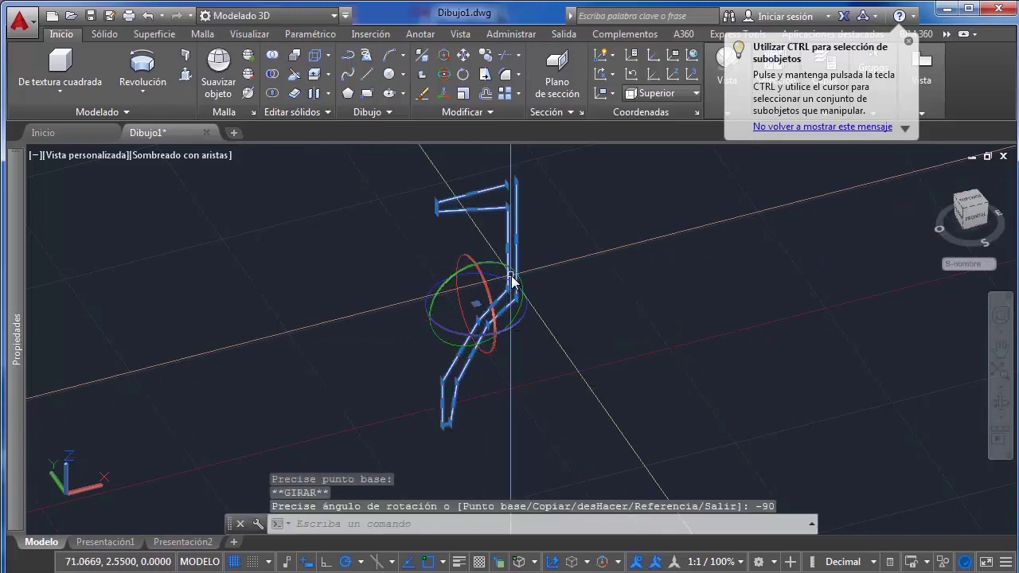
{"action": "key", "text": "ctrl+z"}
Rotate the goblet profile and axis line by 90° about the X axis so the goblet stands upright
{"action": "left_click", "coordinate": [552, 225]}
{"action": "left_click", "coordinate": [406, 398]}
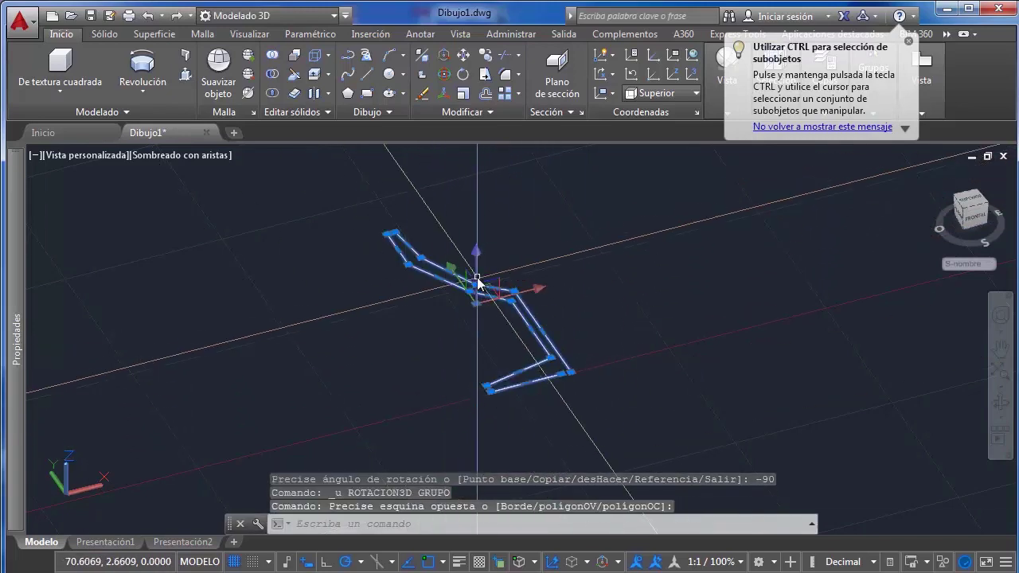
{"action": "right_click", "coordinate": [477, 271]}
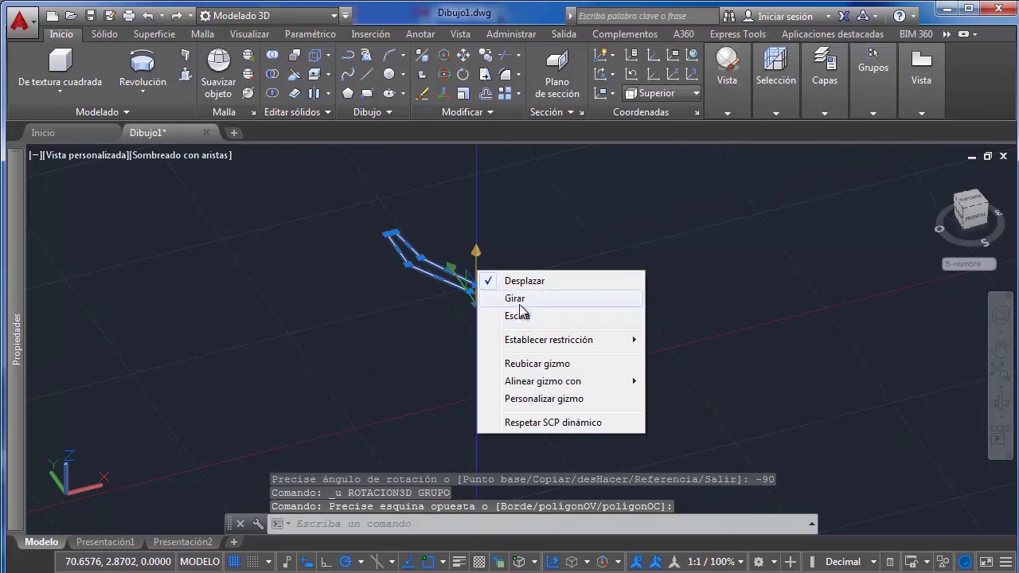
{"action": "left_click", "coordinate": [518, 301]}
{"action": "left_click", "coordinate": [483, 283]}
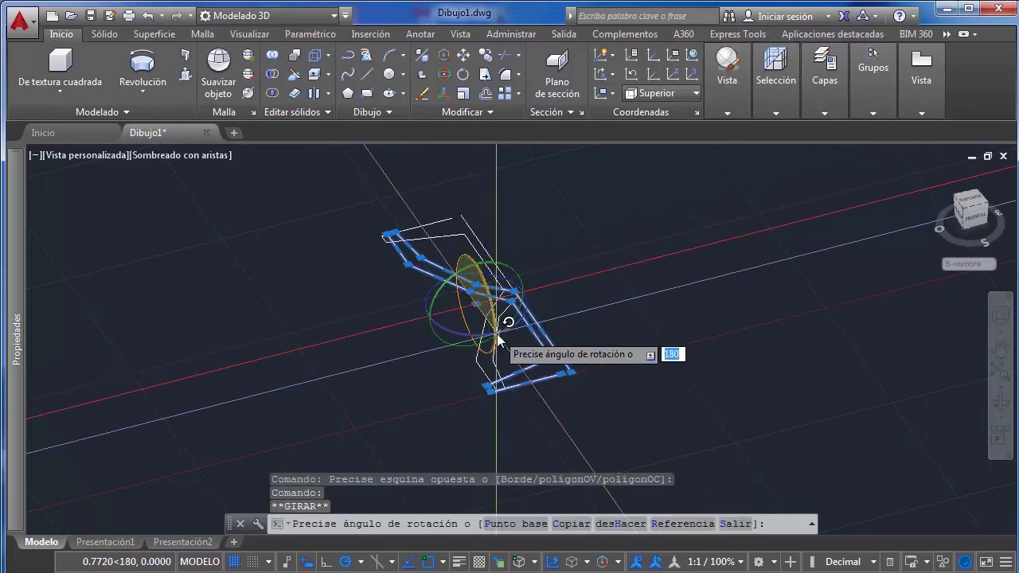
{"action": "type", "text": "90"}
{"action": "key", "text": "Return"}
{"action": "key", "text": "Escape"}
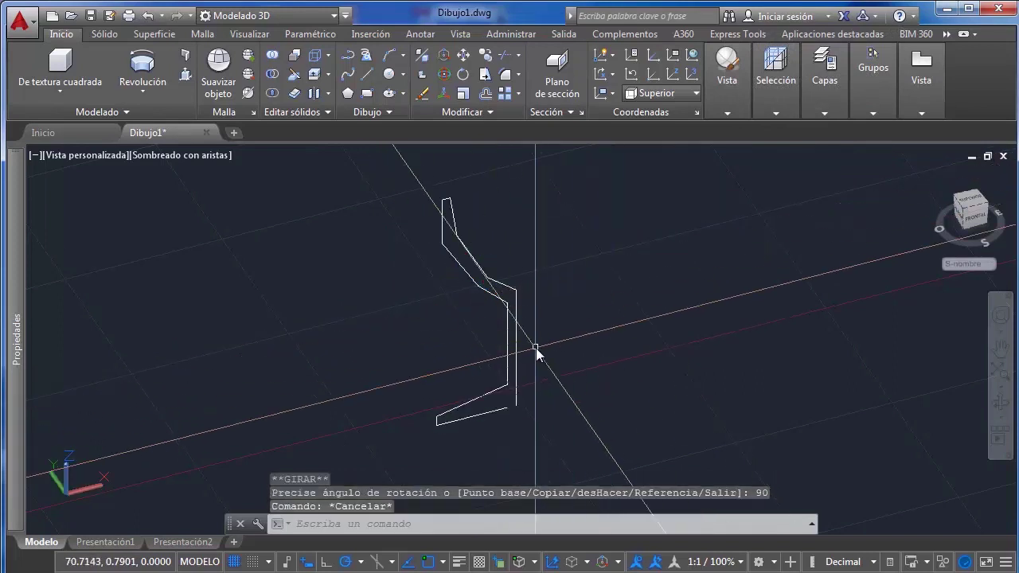
{"action": "left_click", "coordinate": [536, 340]}
{"action": "left_click", "coordinate": [505, 329]}
{"action": "key", "text": "Escape"}
{"action": "left_click", "coordinate": [484, 253]}
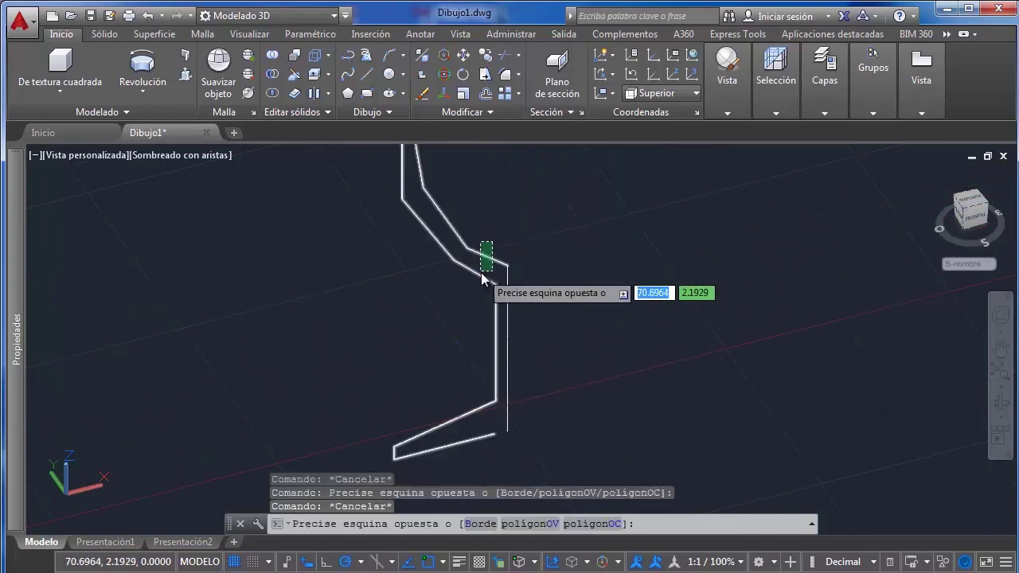
{"action": "key", "text": "Escape"}
Revolve the goblet profile 360° around the vertical line, using the line's upper and lower endpoints as the axis
{"action": "left_click", "coordinate": [142, 66]}
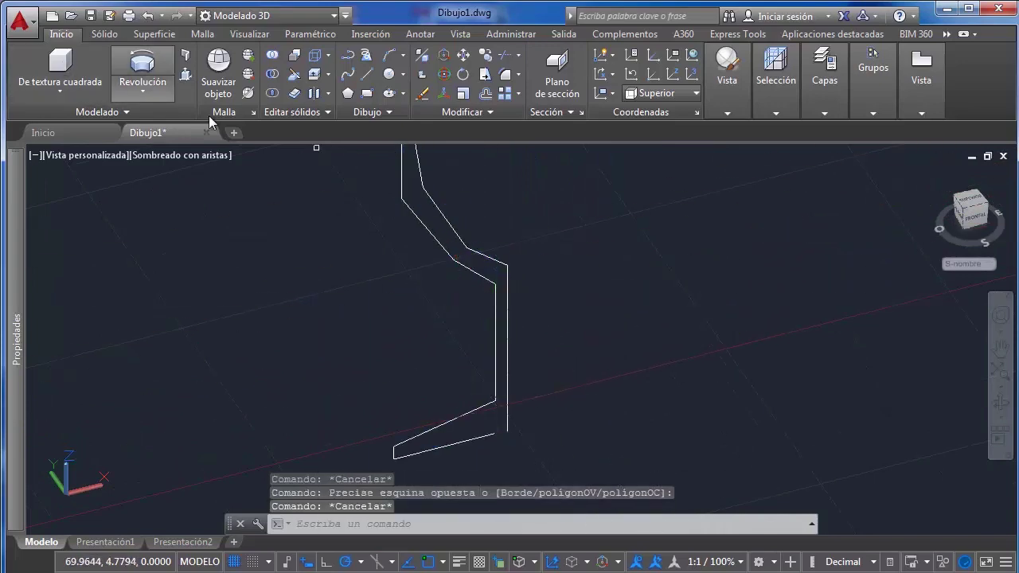
{"action": "left_click", "coordinate": [472, 256]}
{"action": "key", "text": "Return"}
{"action": "left_click", "coordinate": [509, 268]}
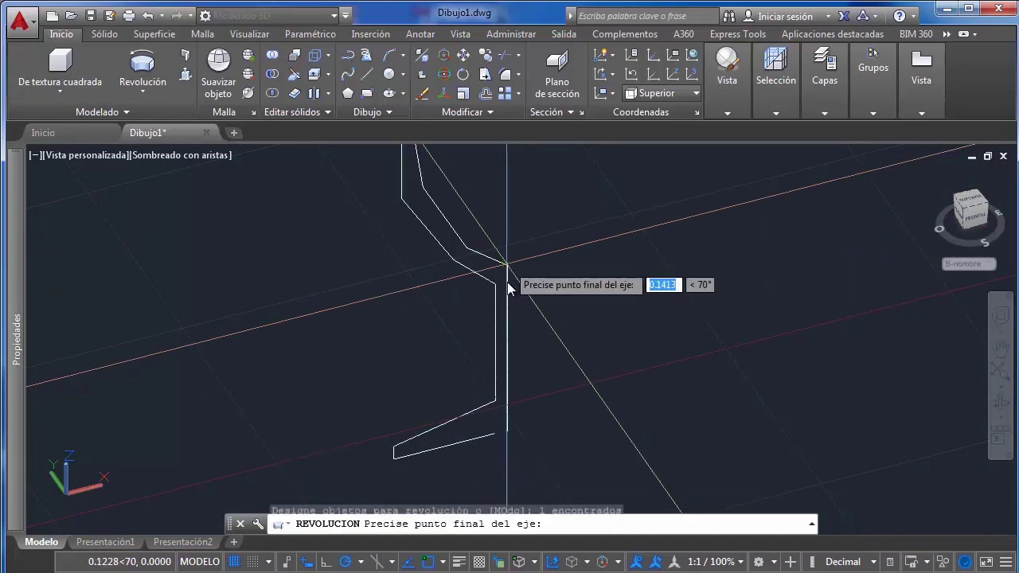
{"action": "left_click", "coordinate": [508, 432]}
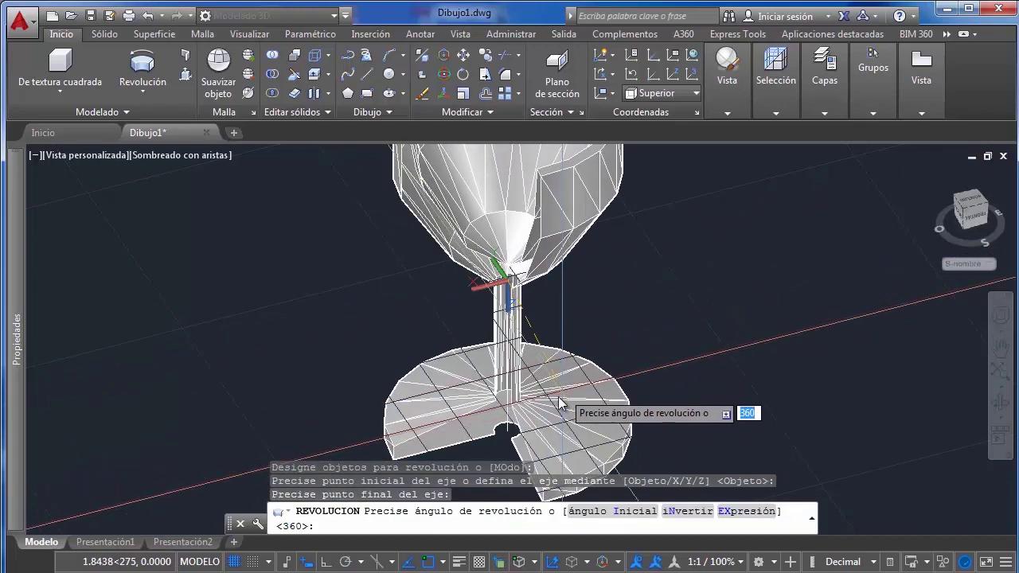
{"action": "type", "text": "360"}
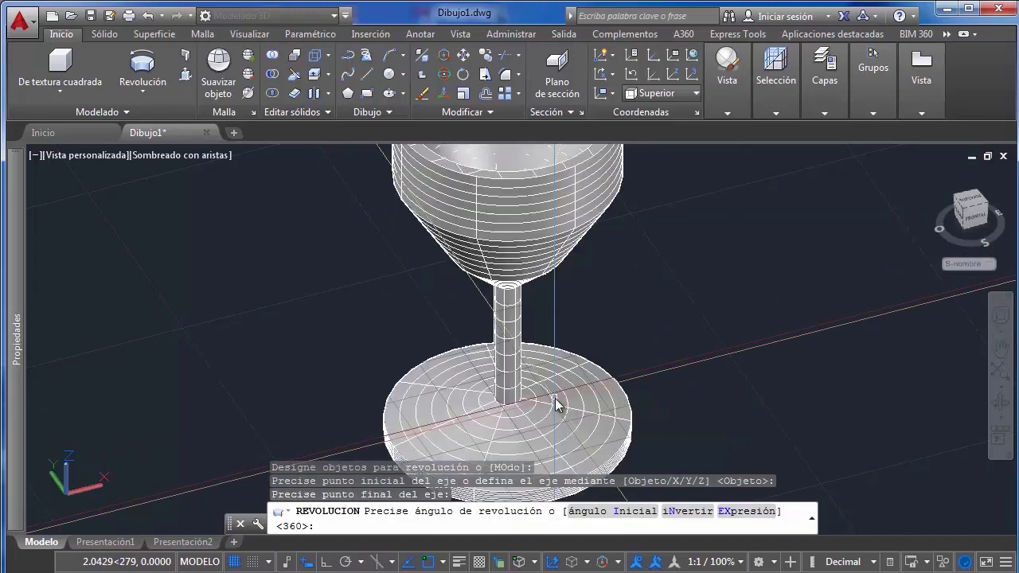
{"action": "key", "text": "Return"}
{"action": "key", "text": "Escape"}
Inspect the full goblet from another angle and undo its revolution to recover the profile
{"action": "scroll", "coordinate": [573, 369], "scroll_direction": "down", "scroll_amount": 5}
{"action": "scroll", "coordinate": [505, 413], "scroll_direction": "up", "scroll_amount": 3}
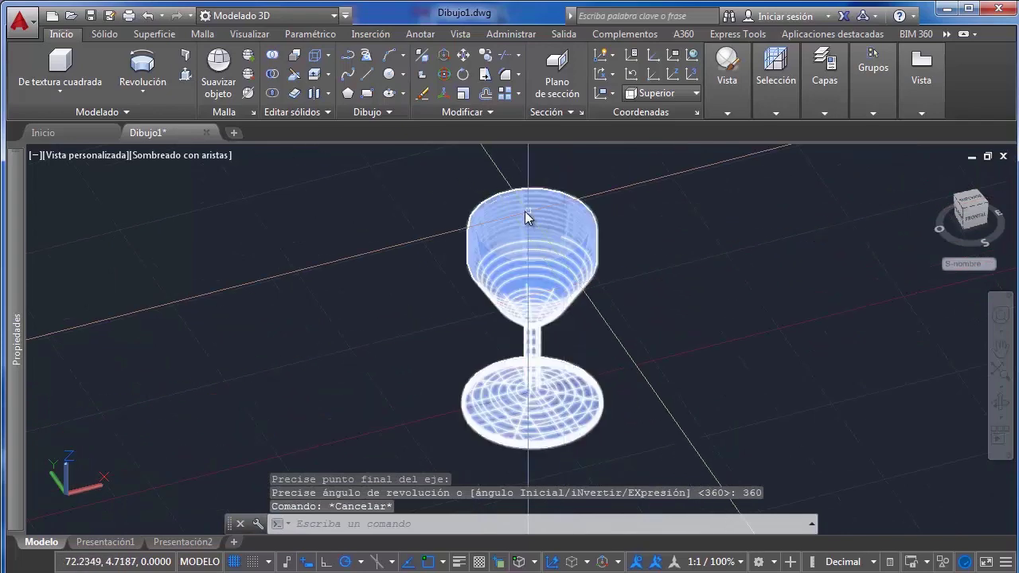
{"action": "mouse_move", "coordinate": [512, 375]}
{"action": "middle_mouse_down", "text": "shift"}
{"action": "mouse_move", "coordinate": [557, 289]}
{"action": "mouse_move", "coordinate": [580, 311]}
{"action": "mouse_move", "coordinate": [519, 299]}
{"action": "middle_mouse_up", "text": "shift"}
{"action": "key", "text": "ctrl+z"}
{"action": "key", "text": "ctrl+z"}
{"action": "key", "text": "ctrl+z"}
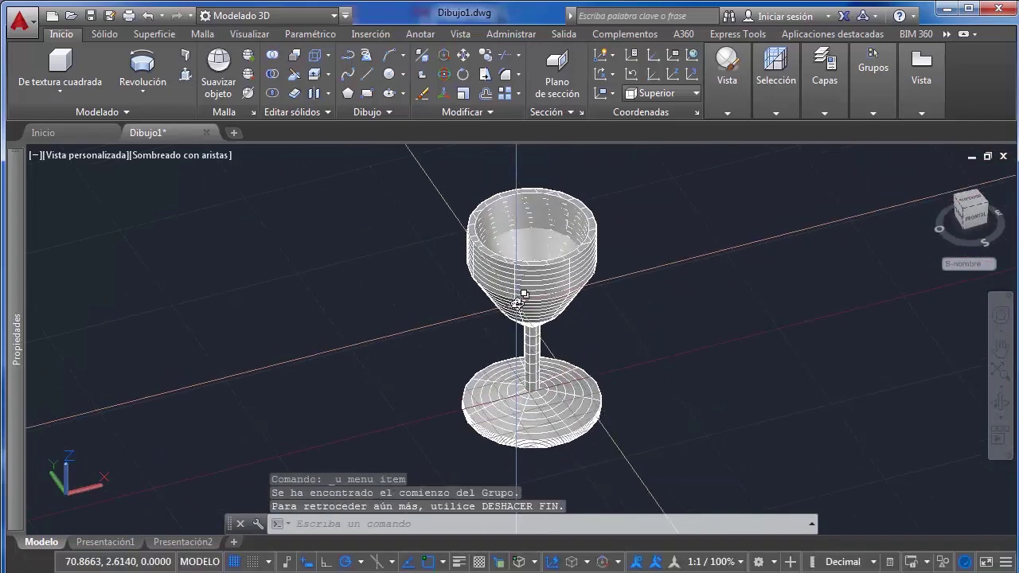
Try to revolve the accidentally tilted profile around the vertical line, cancel it, and restore the upright profile
{"action": "left_click", "coordinate": [444, 218]}
{"action": "left_click", "coordinate": [422, 284]}
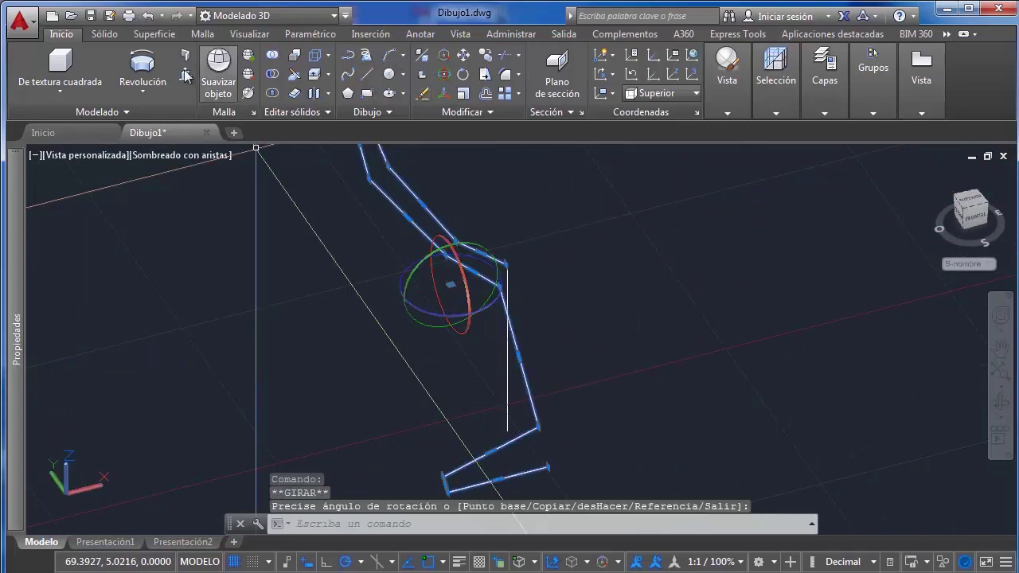
{"action": "left_click", "coordinate": [140, 76]}
{"action": "left_click", "coordinate": [508, 264]}
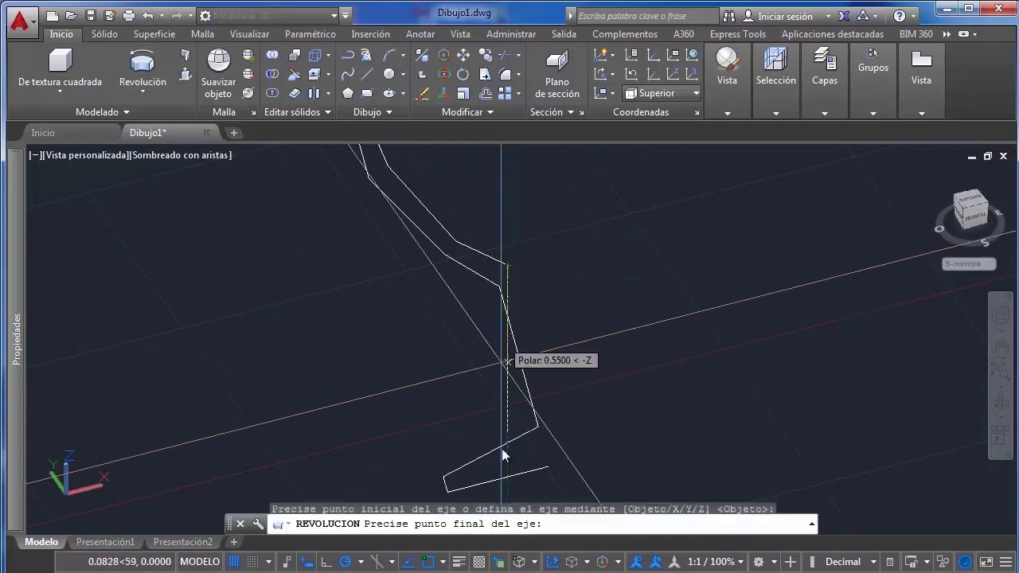
{"action": "left_click", "coordinate": [516, 434]}
{"action": "scroll", "coordinate": [567, 396], "scroll_direction": "down", "scroll_amount": 2}
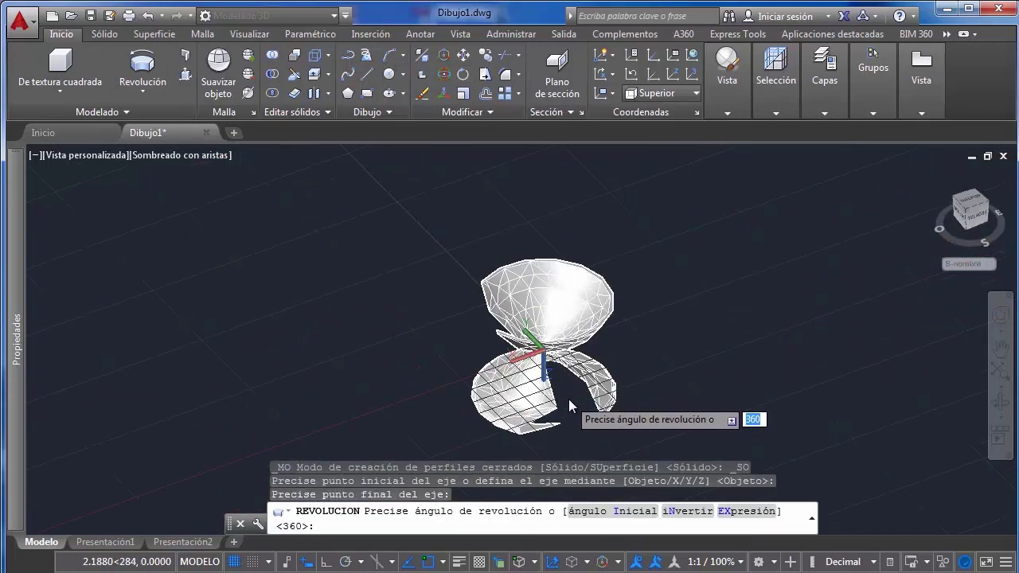
{"action": "key", "text": "Escape"}
{"action": "middle_click_drag", "start_coordinate": [664, 379], "coordinate": [620, 371], "text": "shift"}
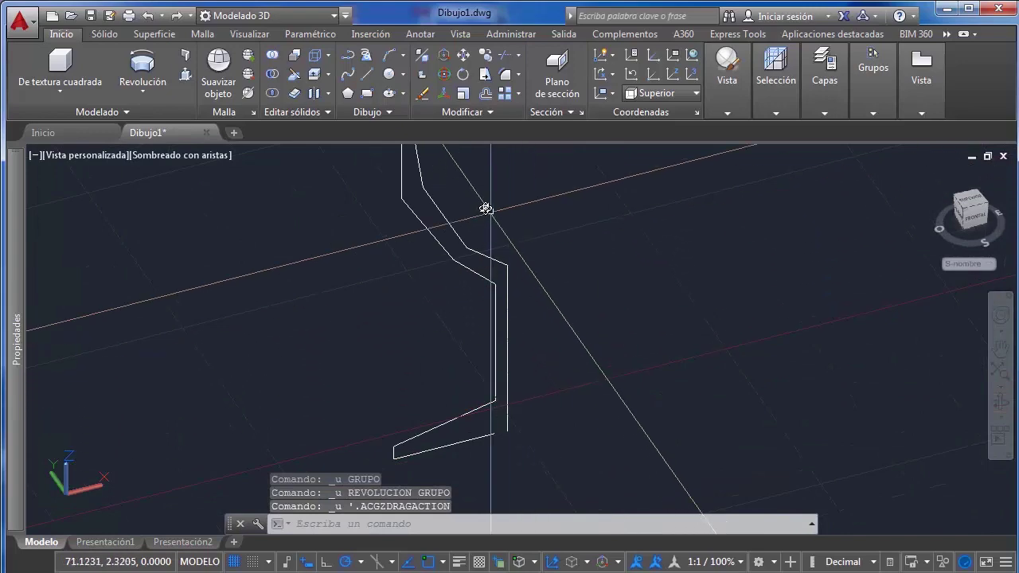
Revolve the goblet profile 180° around the vertical line's two endpoints to make a half goblet
{"action": "left_click", "coordinate": [488, 211]}
{"action": "left_click", "coordinate": [435, 219]}
{"action": "left_click", "coordinate": [133, 76]}
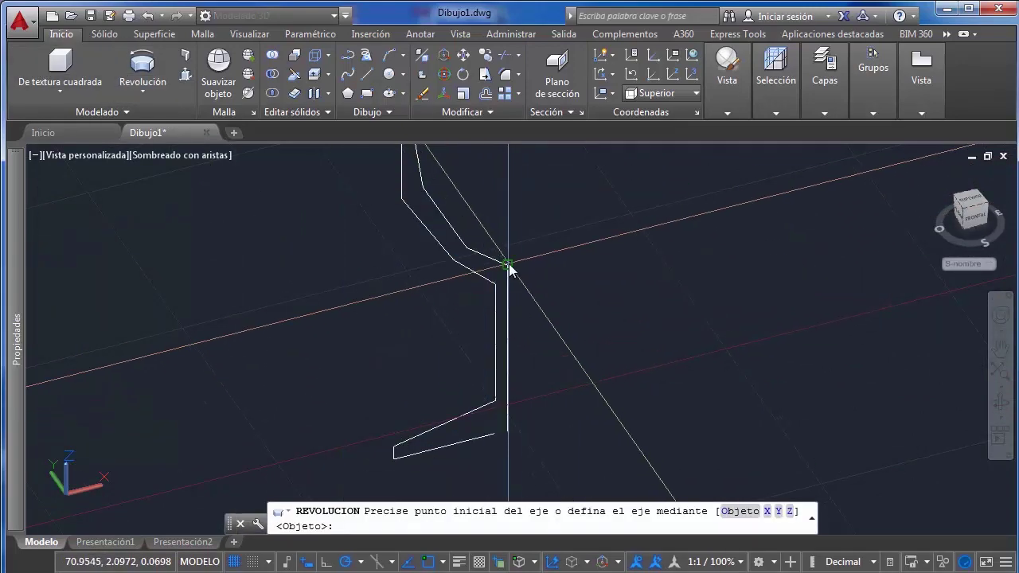
{"action": "left_click", "coordinate": [508, 263]}
{"action": "left_click", "coordinate": [506, 433]}
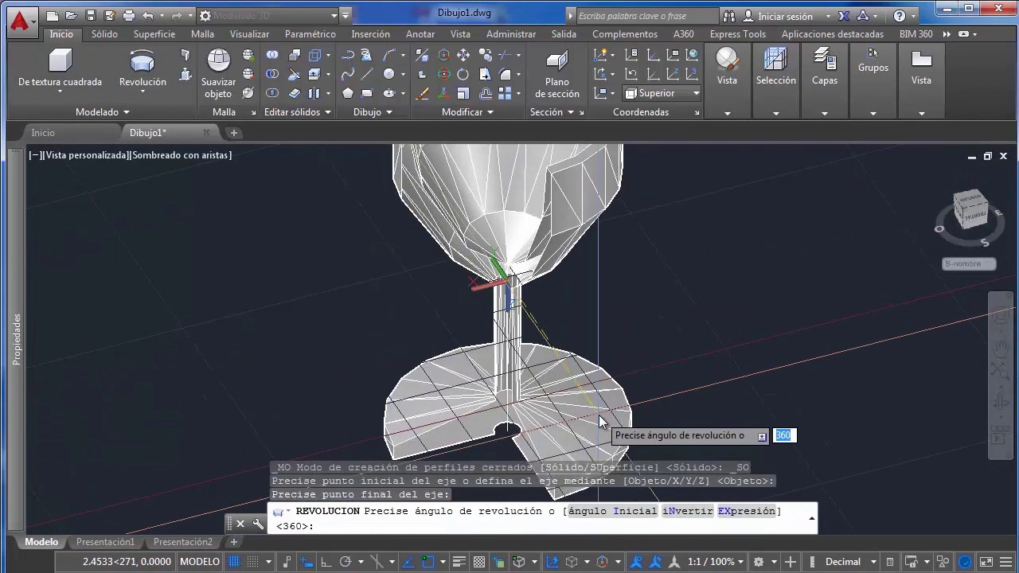
{"action": "key", "text": "Return"}
{"action": "scroll", "coordinate": [610, 401], "scroll_direction": "down", "scroll_amount": 5}
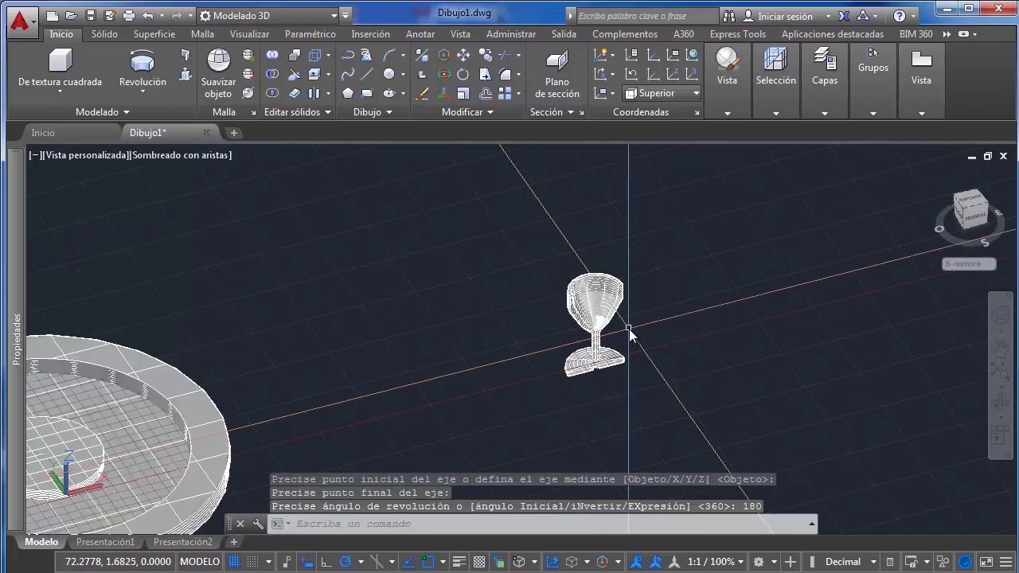
{"action": "scroll", "coordinate": [629, 335], "scroll_direction": "up", "scroll_amount": 5}
{"action": "middle_click_drag", "start_coordinate": [587, 246], "coordinate": [545, 353]}
{"action": "scroll", "coordinate": [548, 356], "scroll_direction": "down", "scroll_amount": 6}
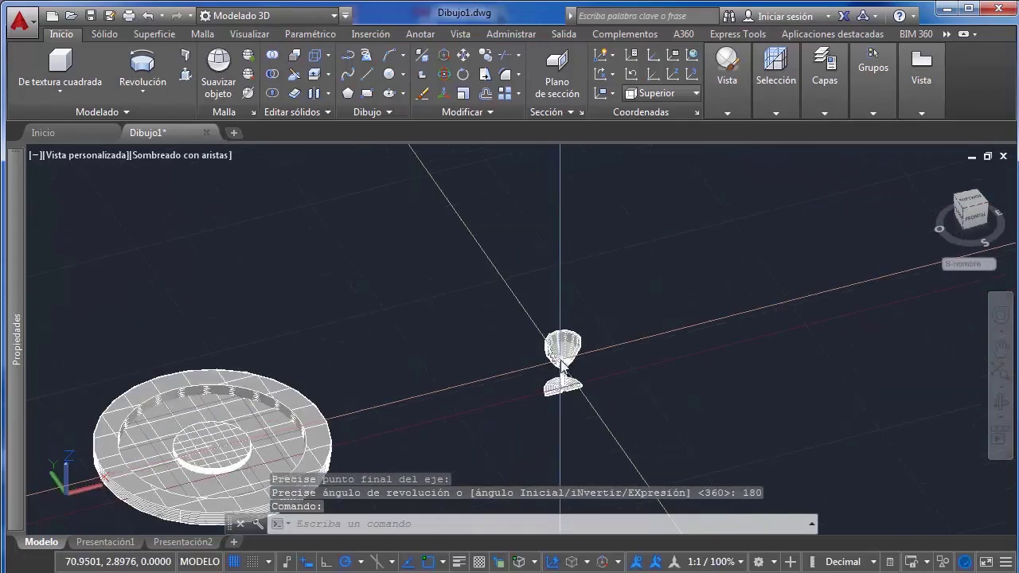
{"action": "left_click", "coordinate": [146, 89]}
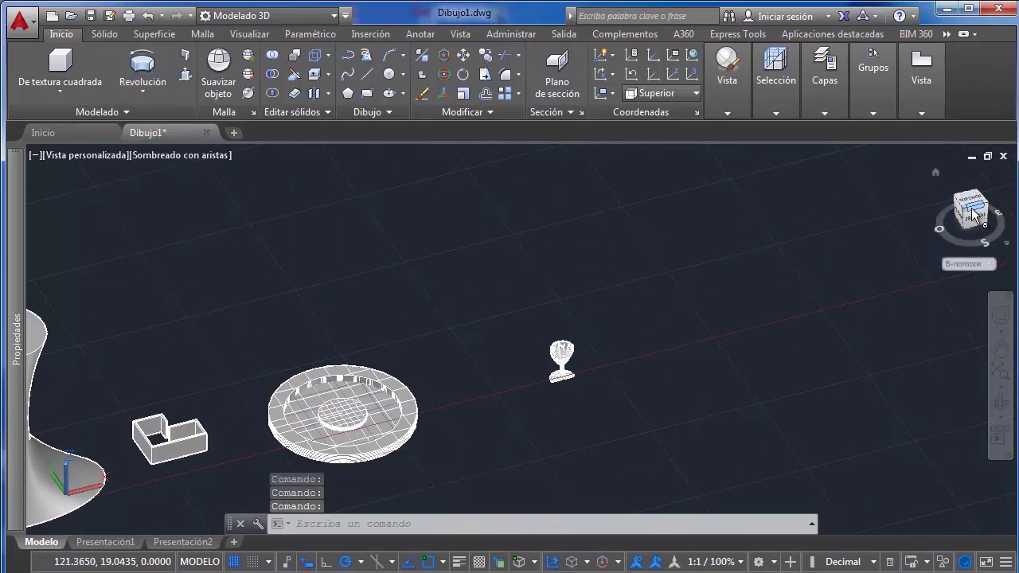
Draw an open five-point spline that arches behind the solids and descends beyond the goblet
{"action": "left_click_drag", "start_coordinate": [973, 203], "coordinate": [970, 216]}
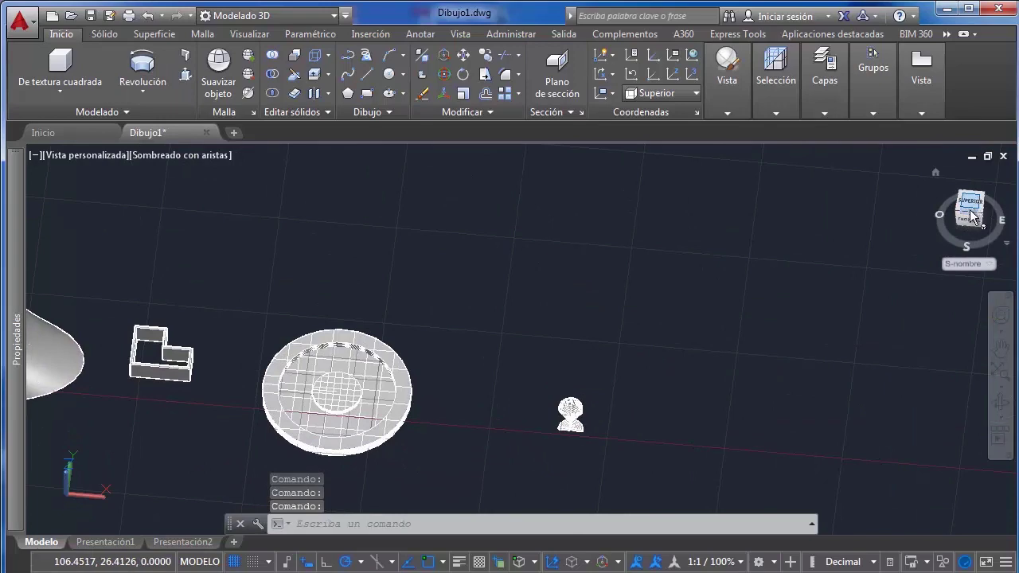
{"action": "scroll", "coordinate": [691, 341], "scroll_direction": "down", "scroll_amount": 6}
{"action": "middle_click_drag", "start_coordinate": [600, 350], "coordinate": [665, 327], "text": "shift"}
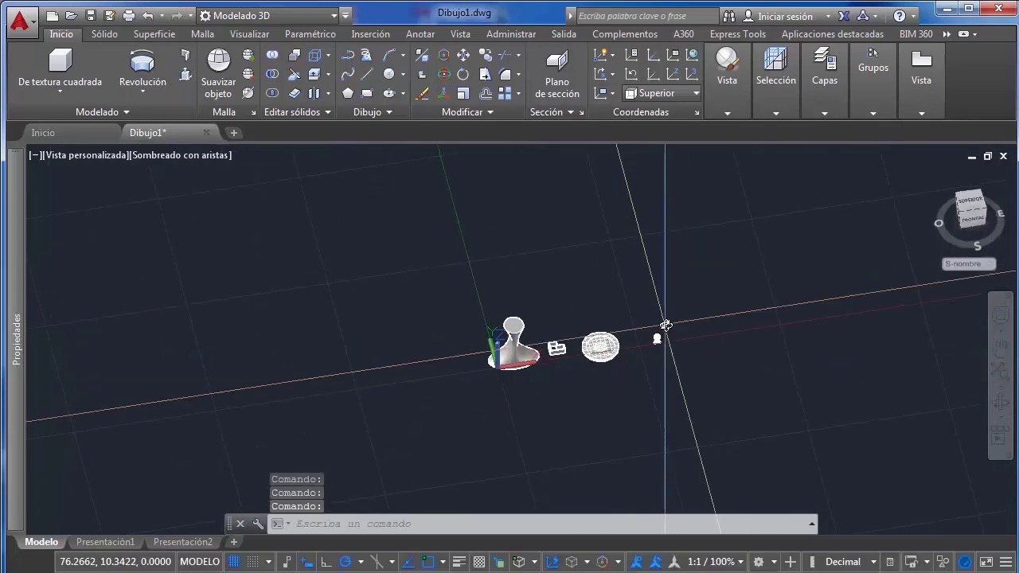
{"action": "scroll", "coordinate": [686, 330], "scroll_direction": "up", "scroll_amount": 3}
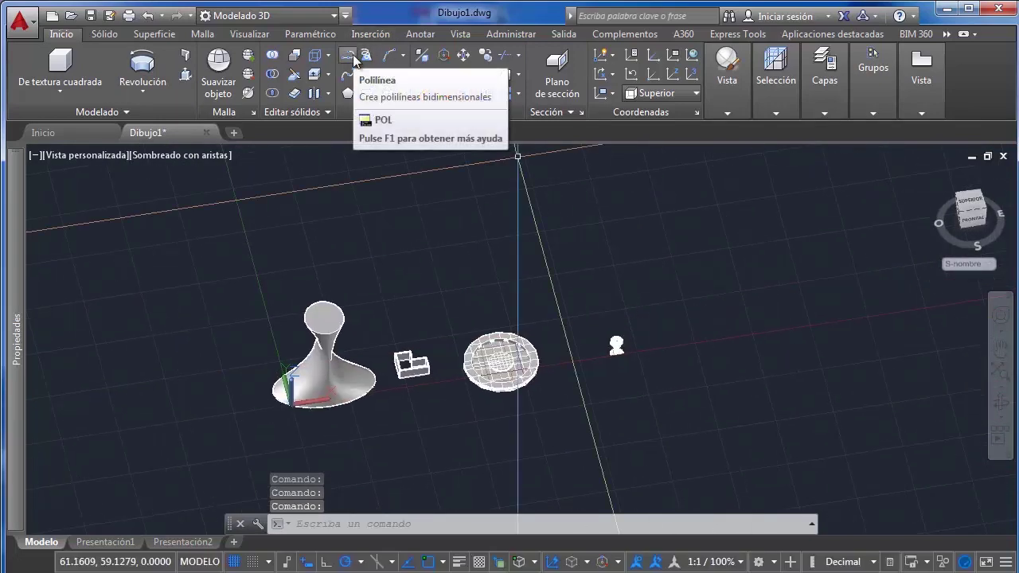
{"action": "left_click", "coordinate": [348, 74]}
{"action": "left_click", "coordinate": [404, 301]}
{"action": "left_click", "coordinate": [621, 199]}
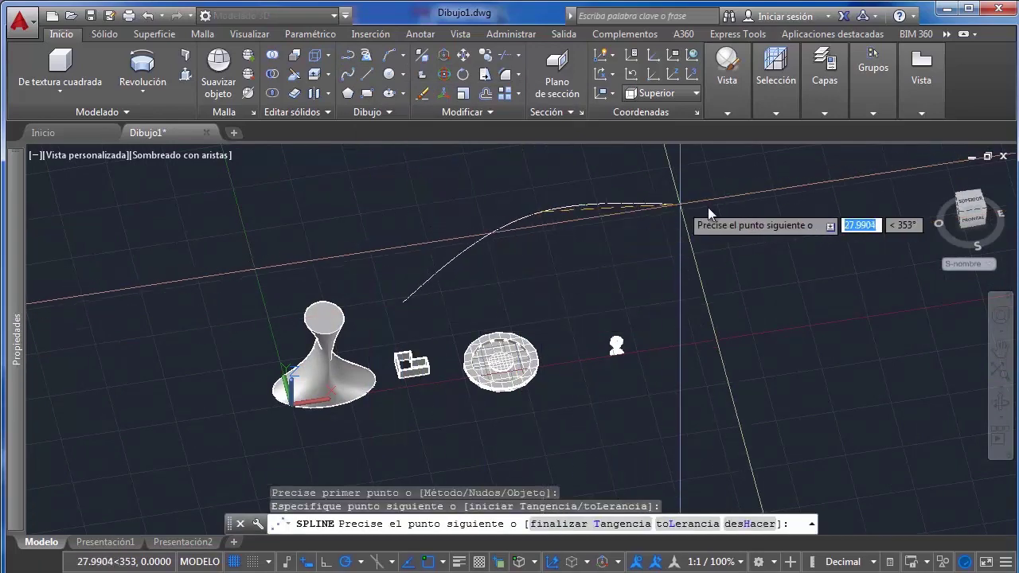
{"action": "left_click", "coordinate": [764, 234]}
{"action": "left_click", "coordinate": [844, 343]}
{"action": "left_click", "coordinate": [902, 402]}
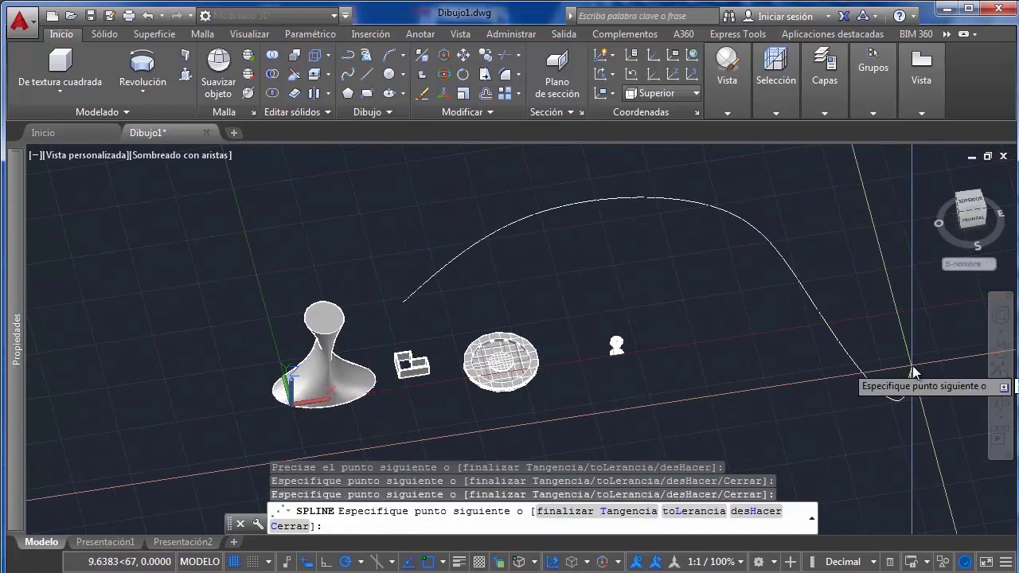
{"action": "key", "text": "Return"}
Reshape the spline by stretching its third and fourth points farther back to widen the bend
{"action": "left_click", "coordinate": [865, 307]}
{"action": "left_click", "coordinate": [831, 352]}
{"action": "middle_click_drag", "start_coordinate": [831, 353], "coordinate": [807, 279], "text": "shift"}
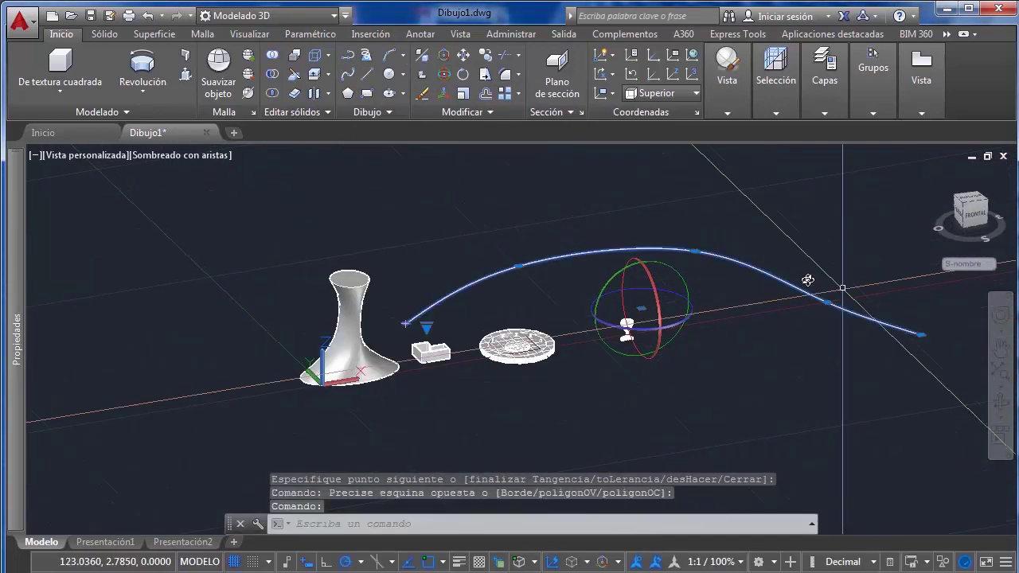
{"action": "left_click", "coordinate": [696, 254]}
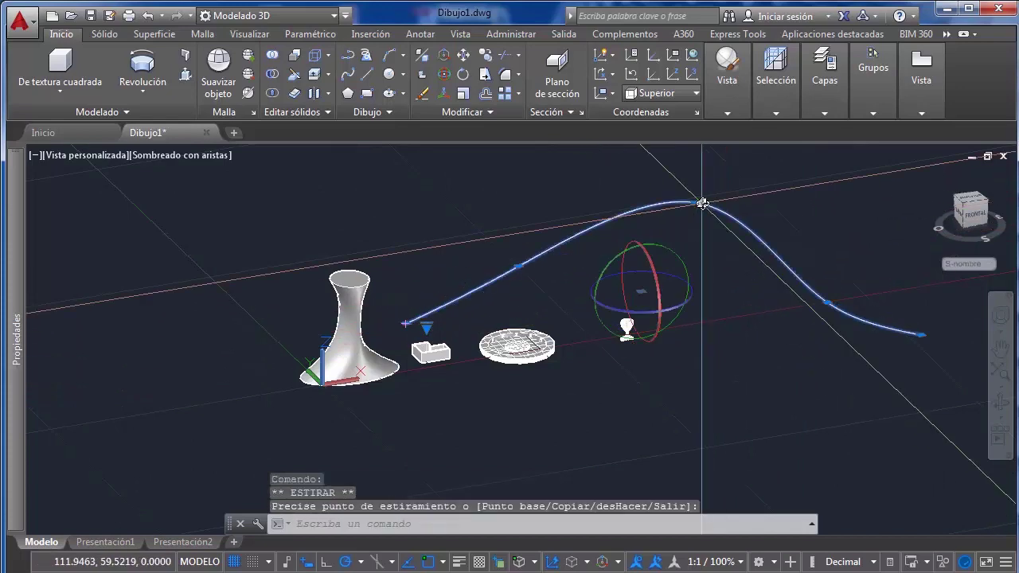
{"action": "left_click", "coordinate": [829, 263]}
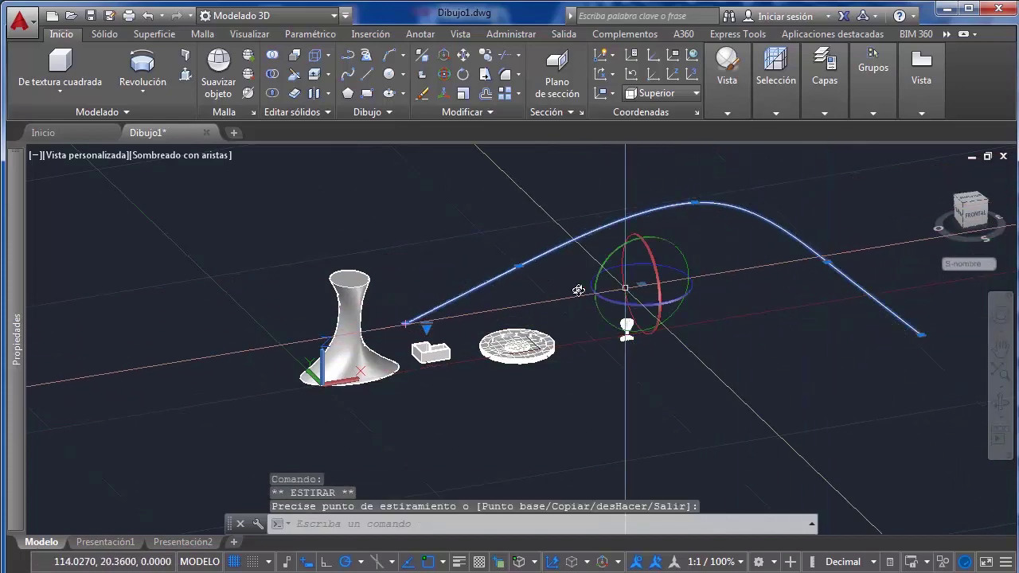
{"action": "key", "text": "Escape"}
Draw a small circle centered on the spline's starting endpoint beside the L-shaped box
{"action": "scroll", "coordinate": [422, 330], "scroll_direction": "up", "scroll_amount": 5}
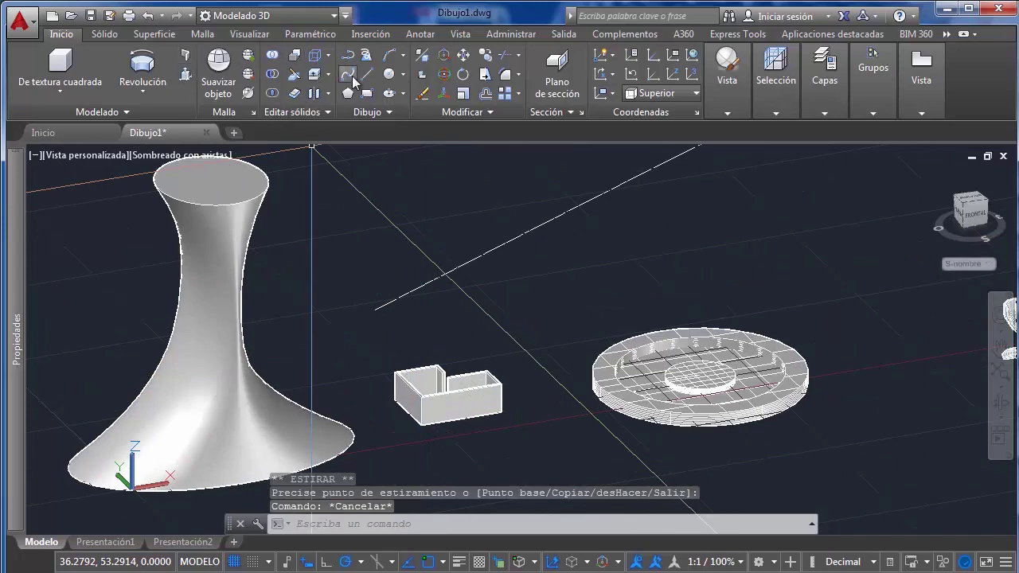
{"action": "left_click", "coordinate": [389, 74]}
{"action": "scroll", "coordinate": [387, 342], "scroll_direction": "up", "scroll_amount": 3}
{"action": "left_click", "coordinate": [388, 282]}
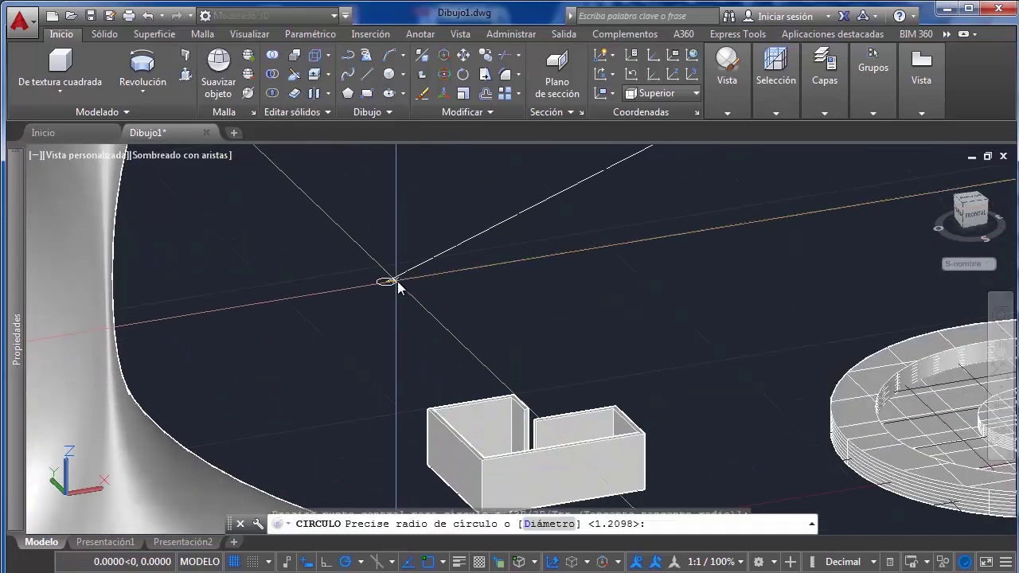
{"action": "left_click", "coordinate": [411, 291]}
Rotate the circle 90° about the Y axis so it stands upright at the spline's start
{"action": "left_click", "coordinate": [393, 311]}
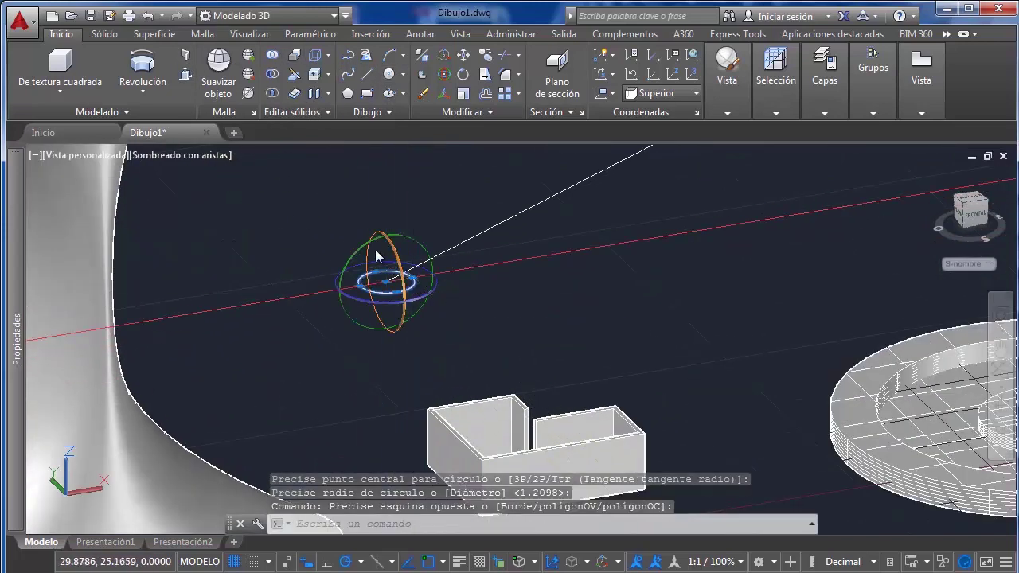
{"action": "right_click", "coordinate": [363, 249]}
{"action": "left_click", "coordinate": [403, 272]}
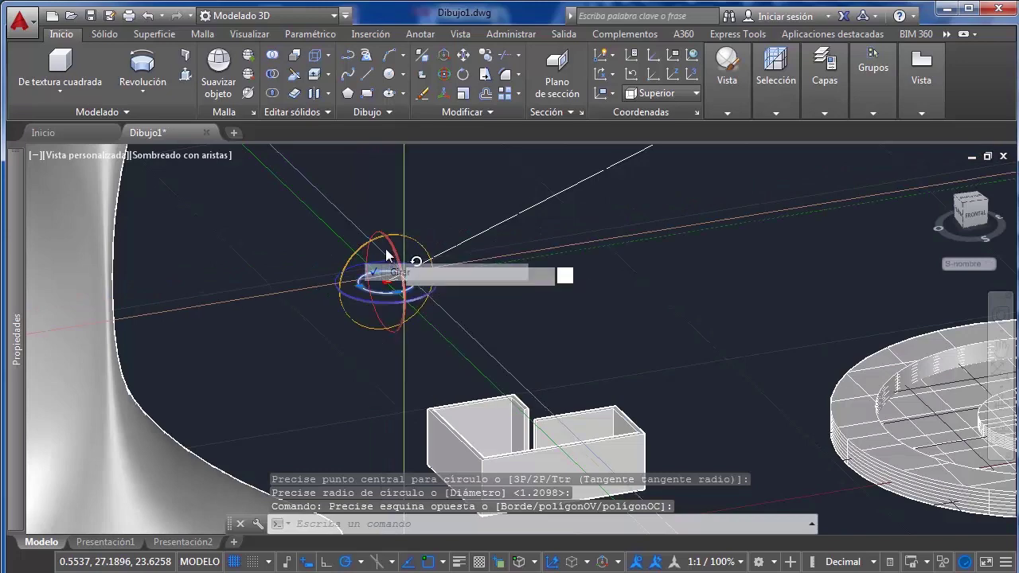
{"action": "left_click", "coordinate": [390, 258]}
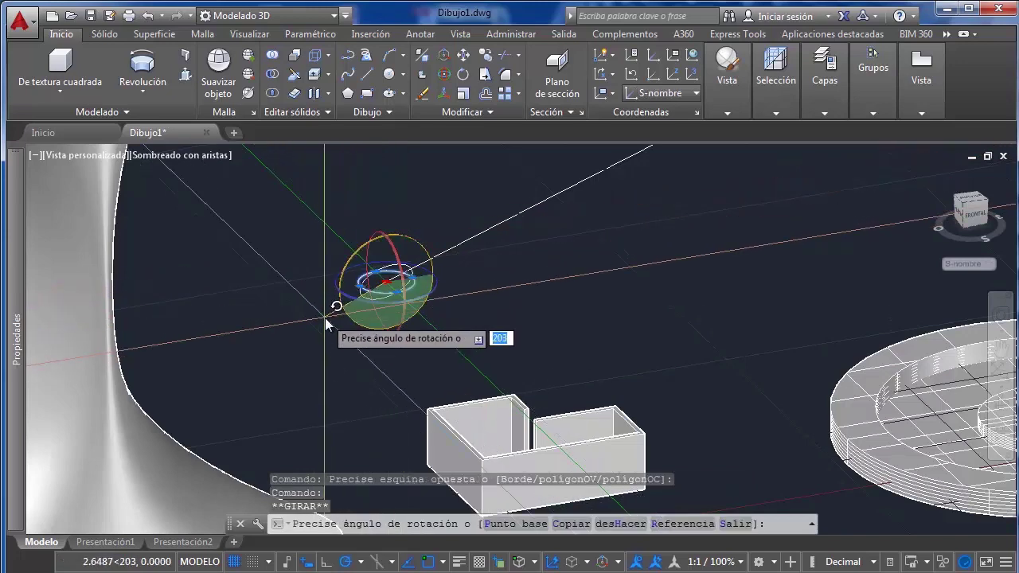
{"action": "type", "text": "90"}
{"action": "key", "text": "Return"}
{"action": "key", "text": "Escape"}
{"action": "scroll", "coordinate": [536, 232], "scroll_direction": "down", "scroll_amount": 4}
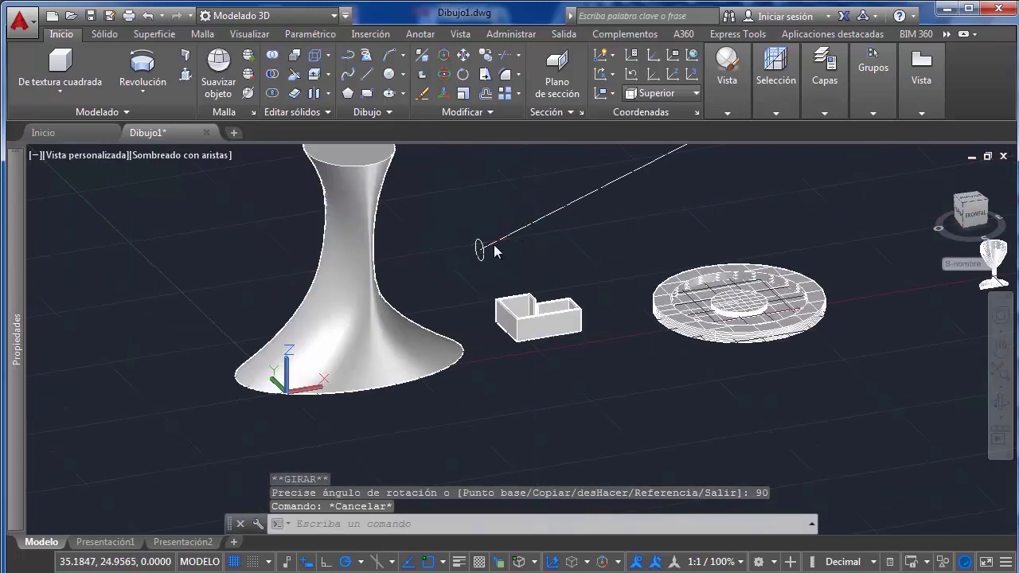
Examine the upright circle as the sweep profile and the spline as its path
{"action": "left_click", "coordinate": [146, 94]}
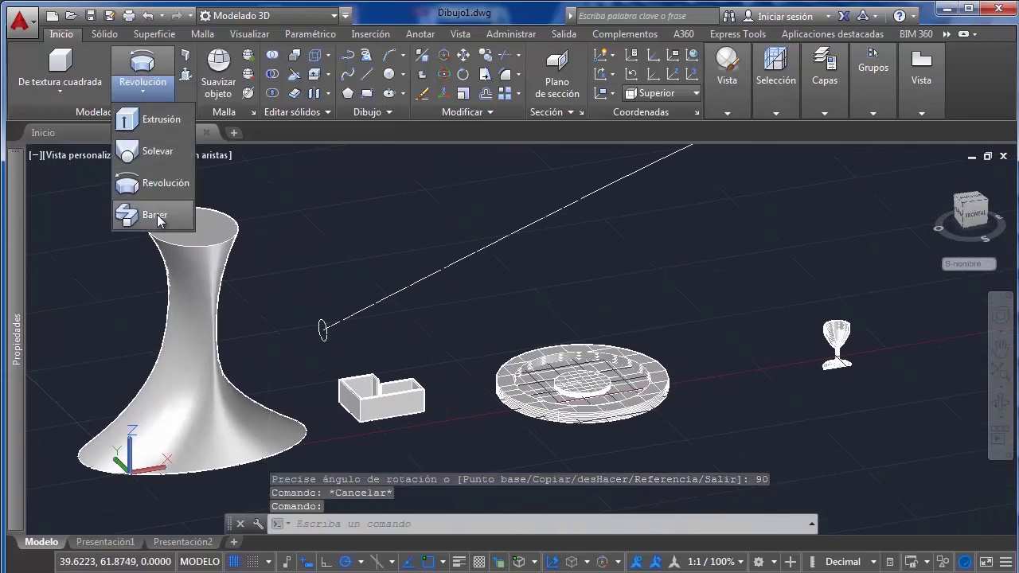
{"action": "middle_click_drag", "start_coordinate": [316, 374], "coordinate": [285, 394]}
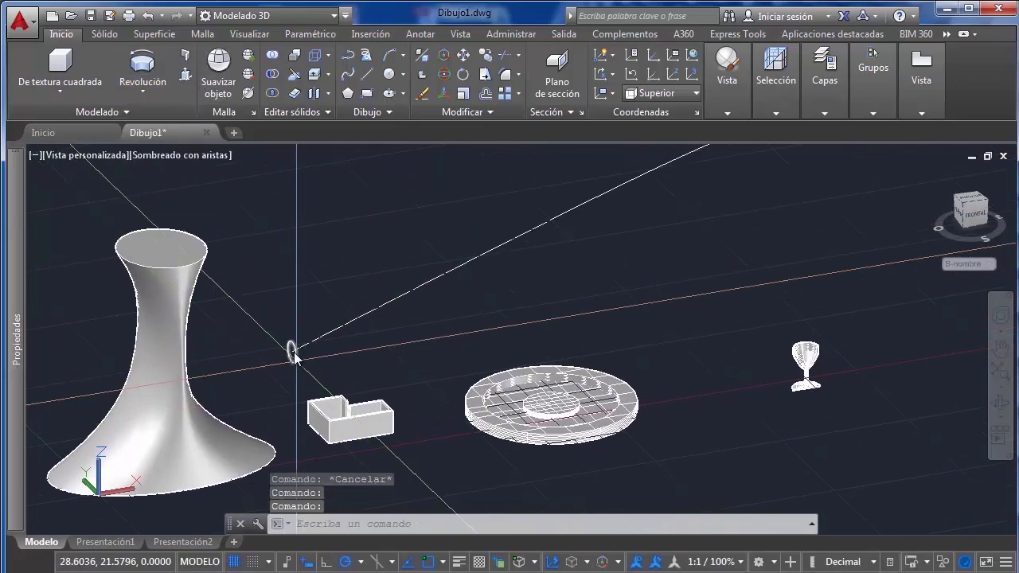
{"action": "scroll", "coordinate": [268, 402], "scroll_direction": "down", "scroll_amount": 2}
{"action": "scroll", "coordinate": [539, 264], "scroll_direction": "down", "scroll_amount": 3}
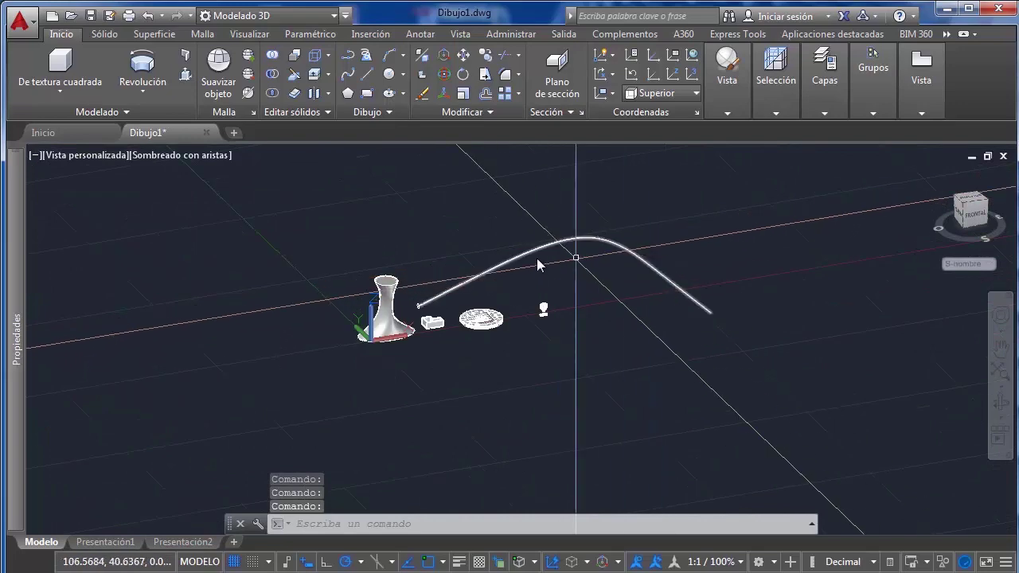
{"action": "scroll", "coordinate": [419, 241], "scroll_direction": "up", "scroll_amount": 6}
{"action": "scroll", "coordinate": [430, 280], "scroll_direction": "down", "scroll_amount": 3}
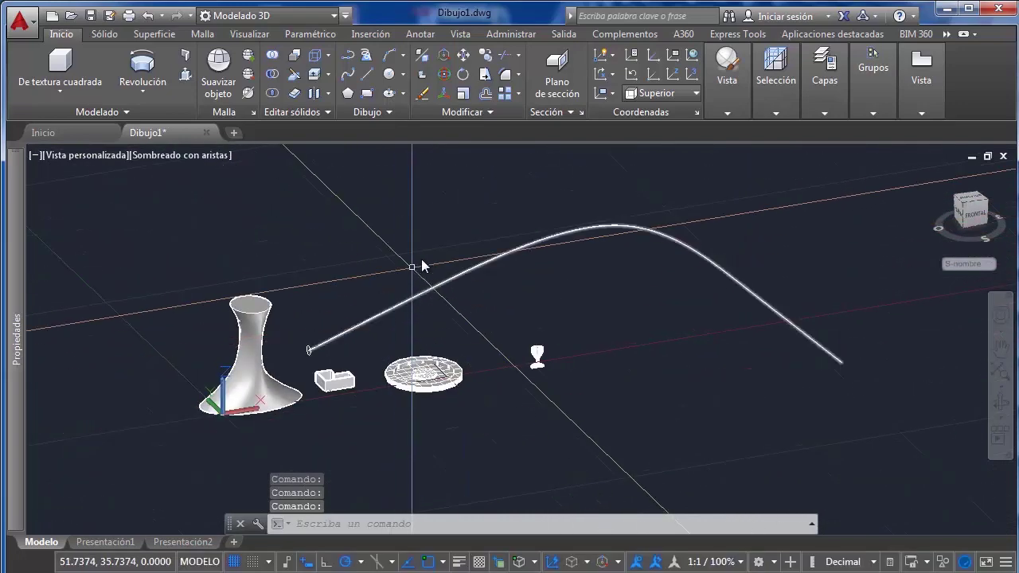
{"action": "left_click", "coordinate": [449, 282]}
{"action": "left_click", "coordinate": [433, 313]}
{"action": "left_click", "coordinate": [391, 349]}
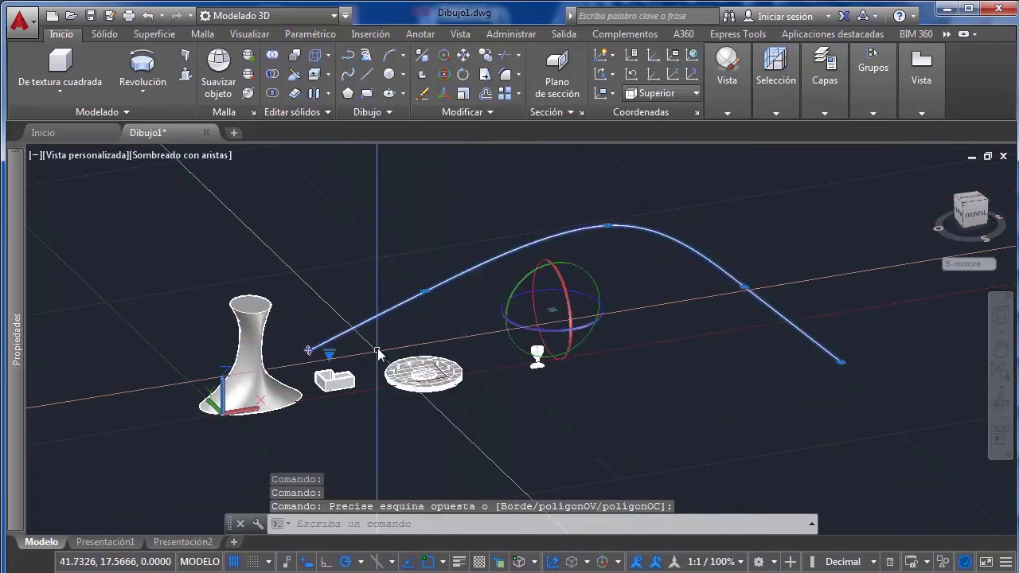
{"action": "scroll", "coordinate": [314, 363], "scroll_direction": "up", "scroll_amount": 3}
{"action": "key", "text": "Escape"}
Sweep the circle along the spline to create a solid curved tube
{"action": "left_click", "coordinate": [135, 71]}
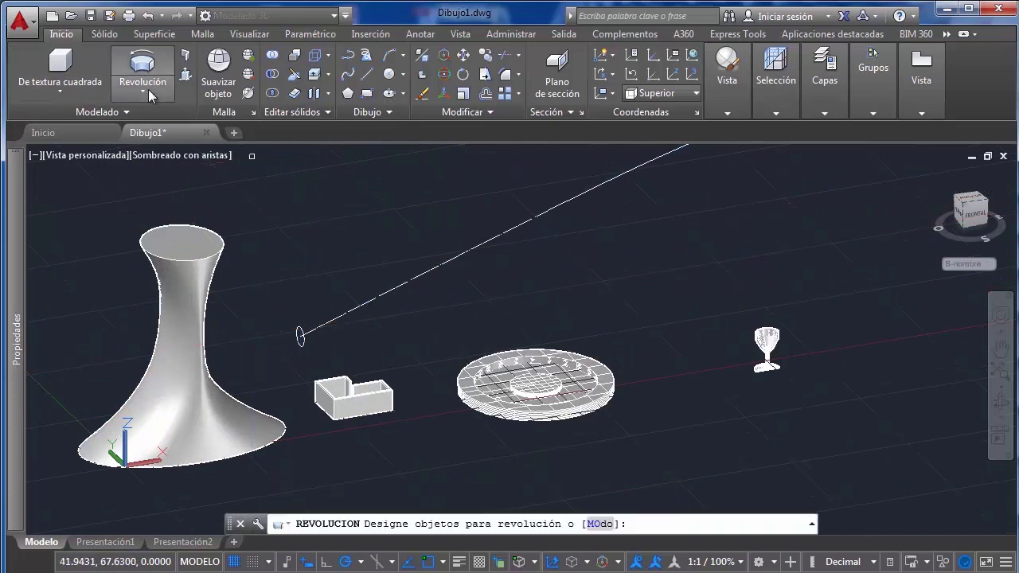
{"action": "left_click", "coordinate": [143, 91]}
{"action": "left_click", "coordinate": [155, 215]}
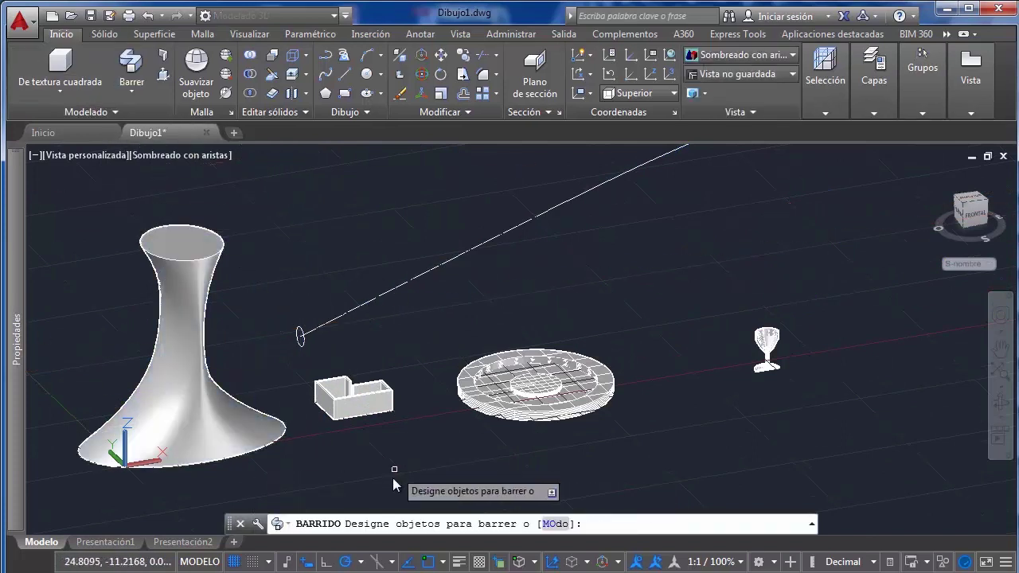
{"action": "left_click", "coordinate": [301, 335]}
{"action": "right_click", "coordinate": [301, 336]}
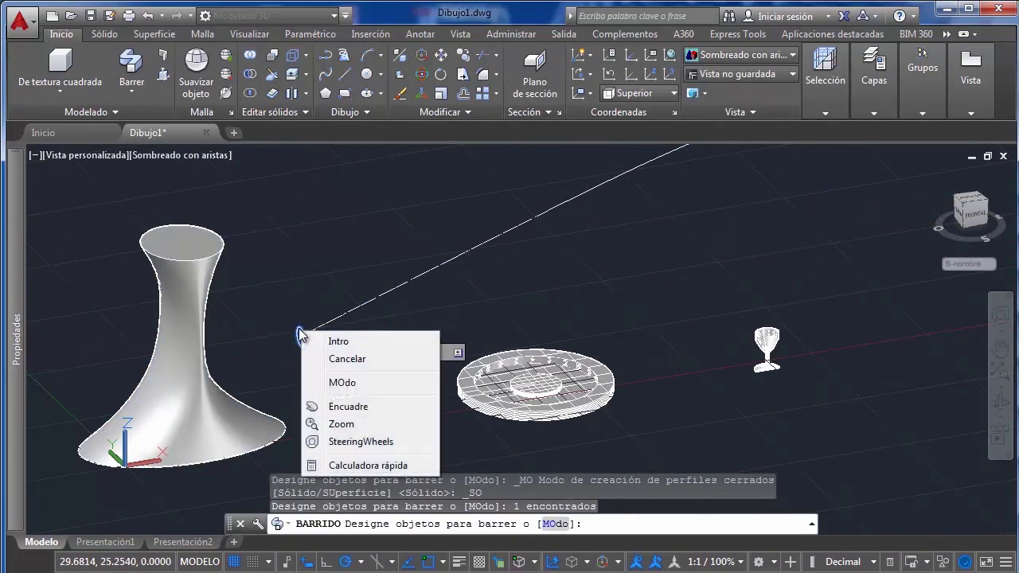
{"action": "key", "text": "Escape"}
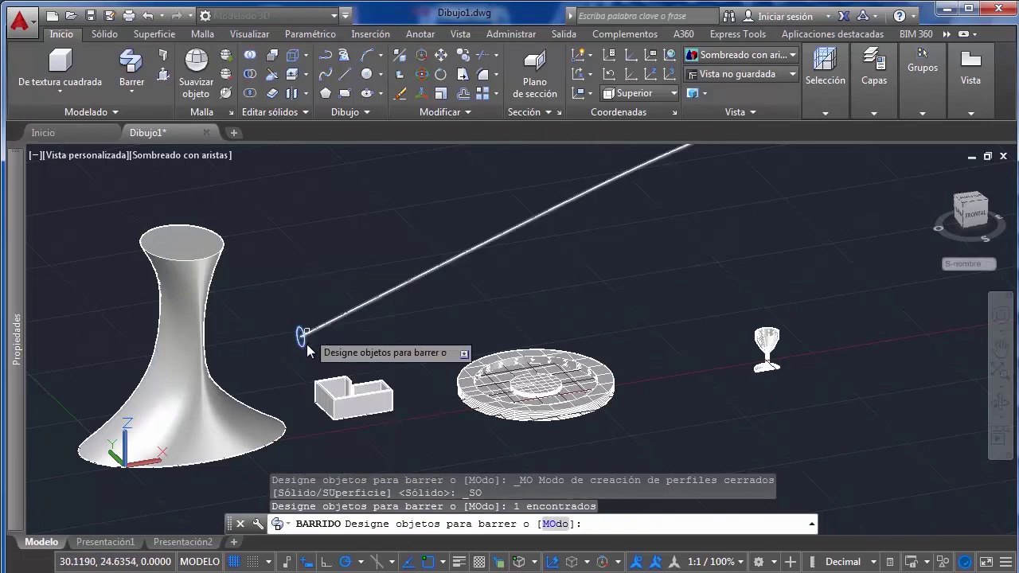
{"action": "scroll", "coordinate": [306, 348], "scroll_direction": "up", "scroll_amount": 4}
{"action": "key", "text": "Return"}
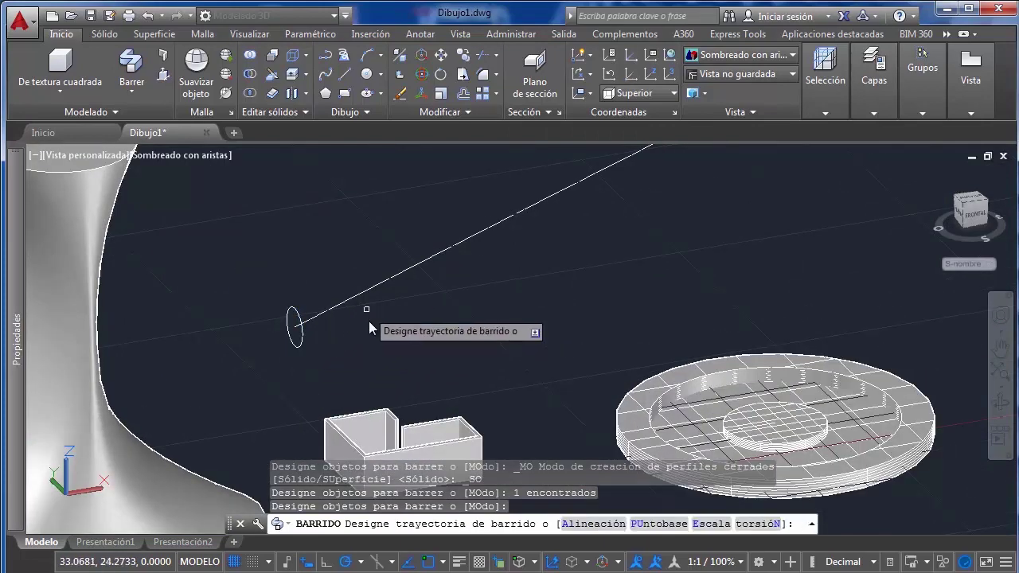
{"action": "left_click", "coordinate": [416, 266]}
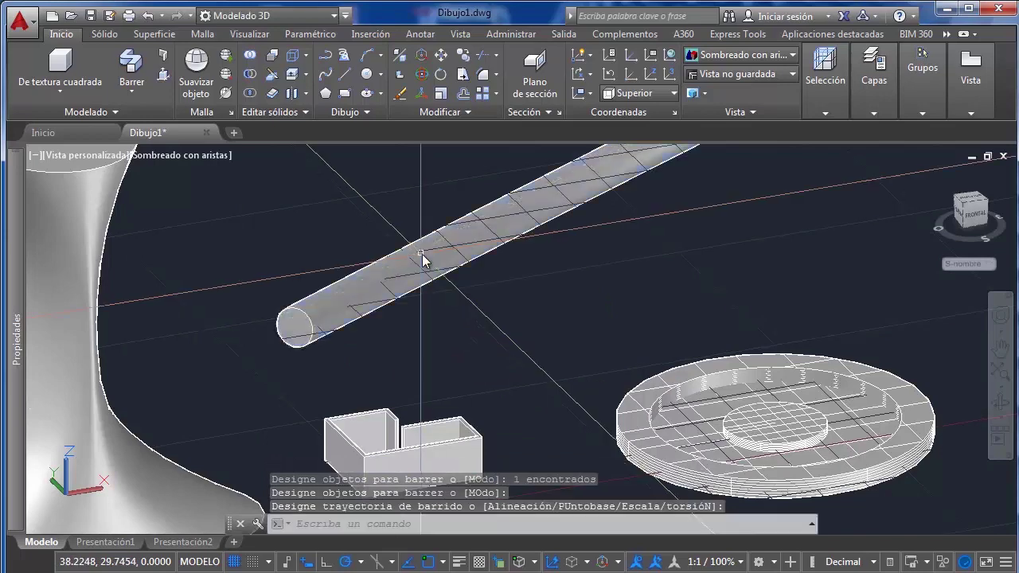
{"action": "scroll", "coordinate": [476, 266], "scroll_direction": "down", "scroll_amount": 4}
{"action": "key", "text": "Escape"}
Thicken the swept tube by stretching its circular profile outward at the starting end
{"action": "scroll", "coordinate": [348, 434], "scroll_direction": "down", "scroll_amount": 2}
{"action": "middle_click_drag", "start_coordinate": [485, 268], "coordinate": [376, 373]}
{"action": "scroll", "coordinate": [677, 366], "scroll_direction": "up", "scroll_amount": 2}
{"action": "left_click", "coordinate": [205, 404]}
{"action": "scroll", "coordinate": [203, 403], "scroll_direction": "up", "scroll_amount": 5}
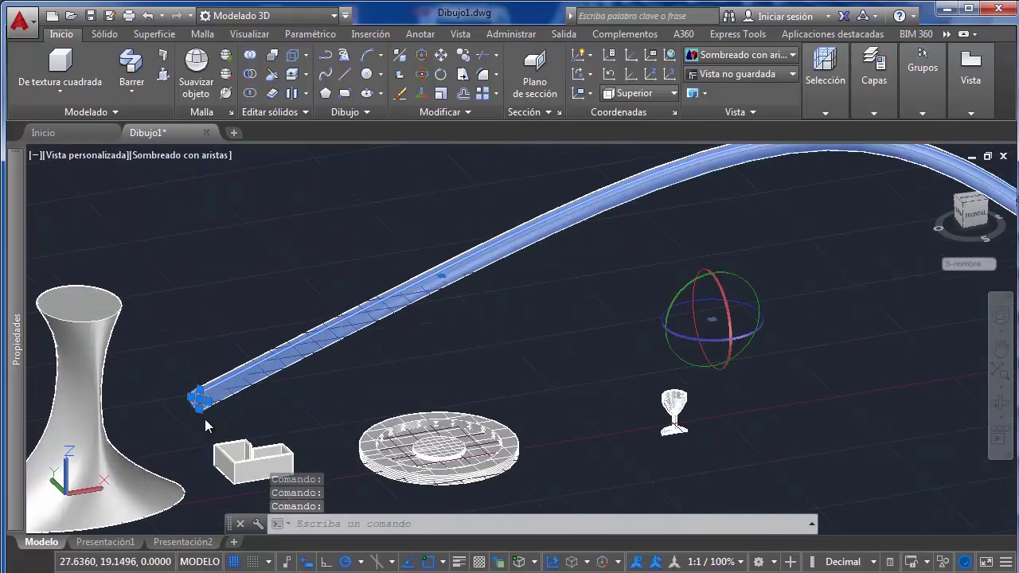
{"action": "left_click", "coordinate": [210, 393]}
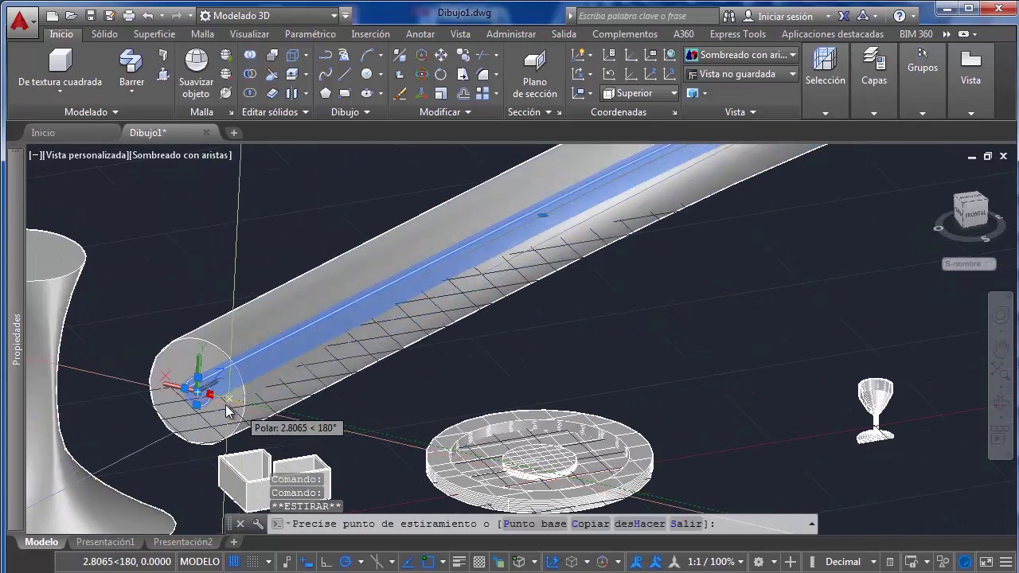
{"action": "left_click", "coordinate": [222, 400]}
{"action": "scroll", "coordinate": [432, 391], "scroll_direction": "down", "scroll_amount": 3}
{"action": "key", "text": "Escape"}
Inspect the thickened tube and its path from several angles and distances
{"action": "scroll", "coordinate": [505, 359], "scroll_direction": "down", "scroll_amount": 3}
{"action": "mouse_move", "coordinate": [505, 359]}
{"action": "middle_mouse_down", "text": "shift"}
{"action": "mouse_move", "coordinate": [467, 387]}
{"action": "mouse_move", "coordinate": [527, 340]}
{"action": "mouse_move", "coordinate": [497, 345]}
{"action": "middle_mouse_up", "text": "shift"}
{"action": "scroll", "coordinate": [542, 334], "scroll_direction": "down", "scroll_amount": 3}
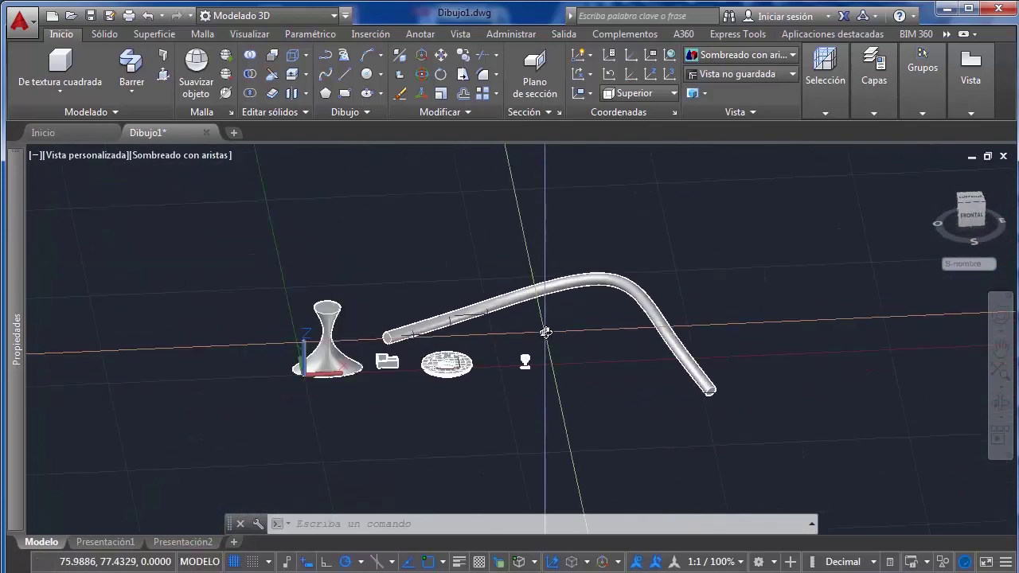
{"action": "scroll", "coordinate": [567, 322], "scroll_direction": "up", "scroll_amount": 4}
{"action": "scroll", "coordinate": [565, 323], "scroll_direction": "down", "scroll_amount": 3}
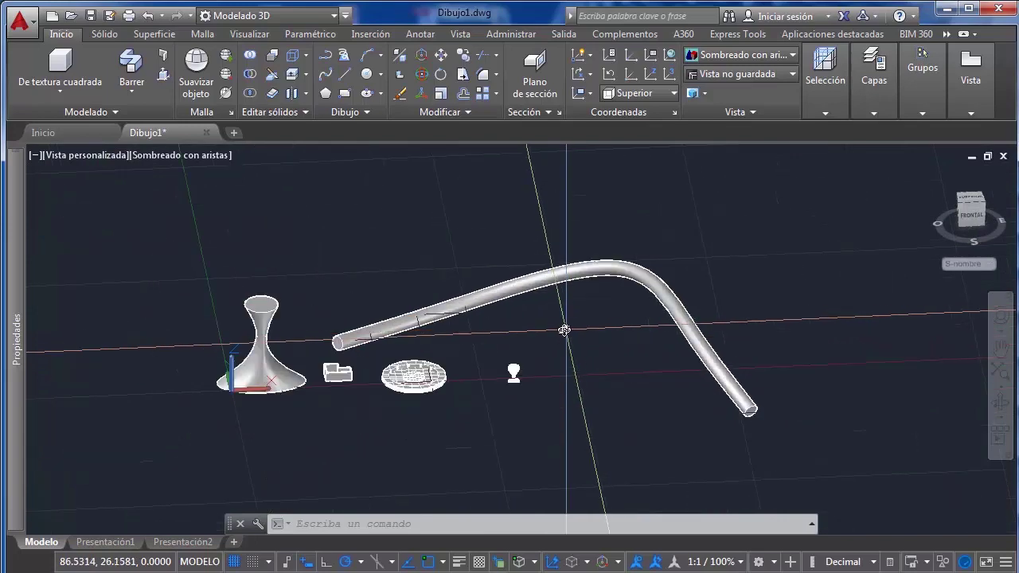
{"action": "middle_click_drag", "start_coordinate": [566, 323], "coordinate": [563, 314], "text": "shift"}
{"action": "left_click", "coordinate": [505, 277]}
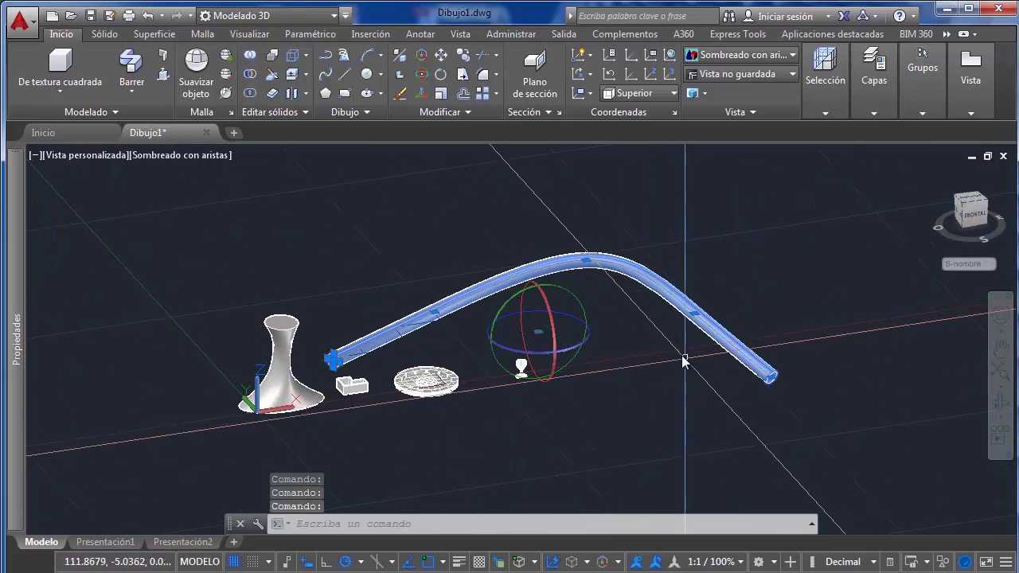
{"action": "key", "text": "Escape"}
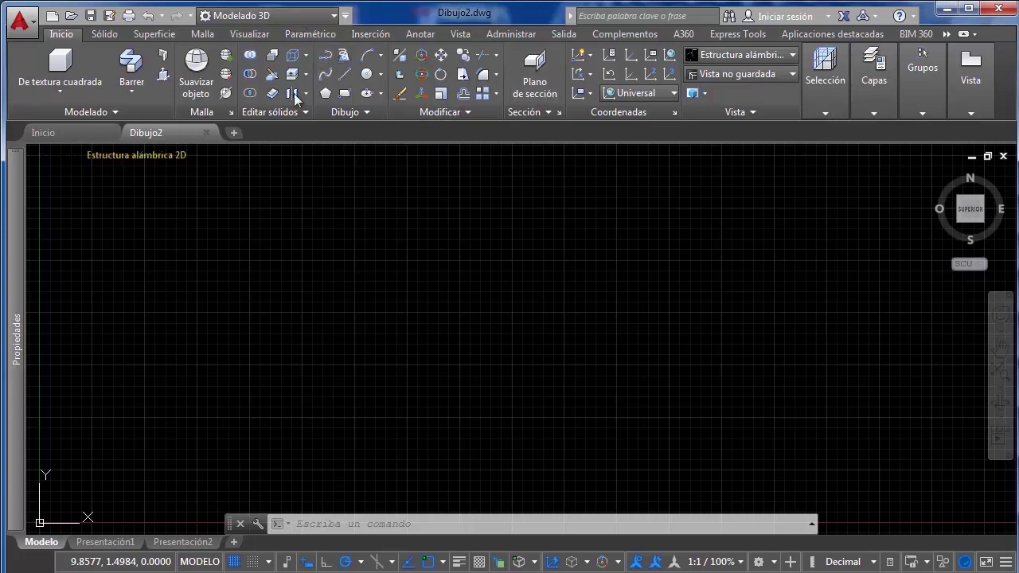
{"action": "left_click", "coordinate": [133, 95]}
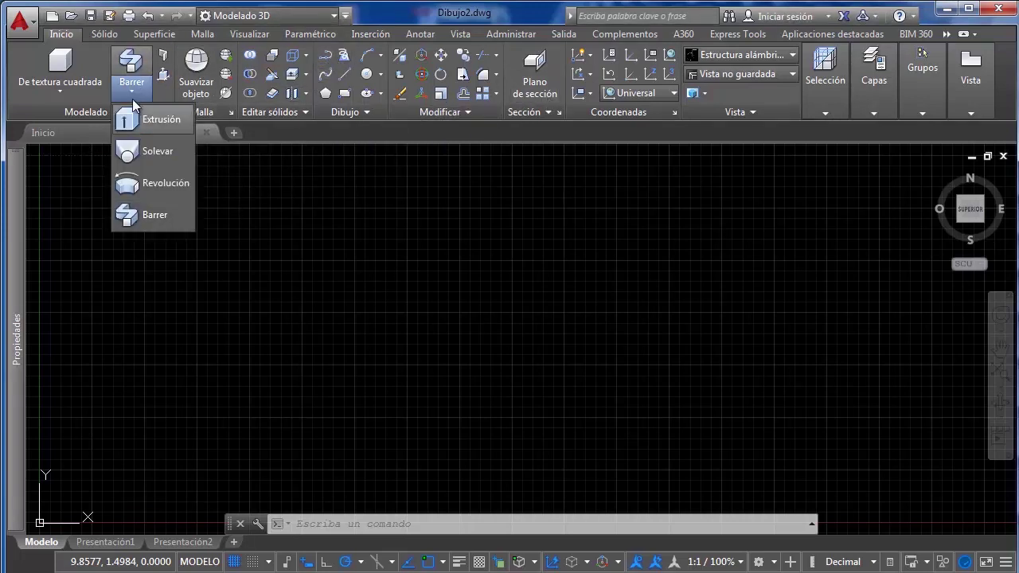
{"action": "left_click", "coordinate": [135, 90]}
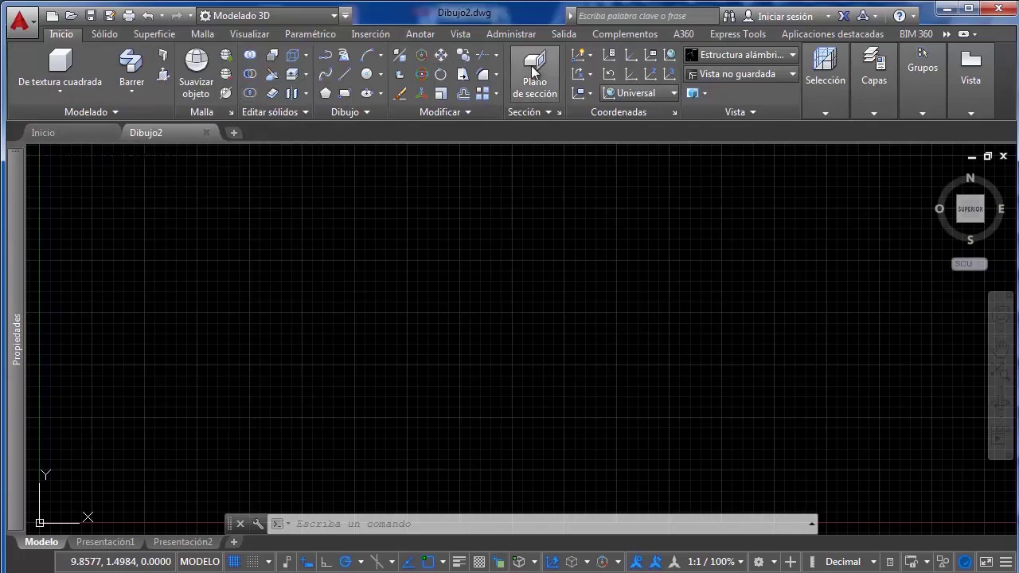
Orbit the empty new drawing to an oblique 3D view and apply the Sombreado con aristas visual style
{"action": "middle_click_drag", "start_coordinate": [497, 381], "coordinate": [572, 271], "text": "shift"}
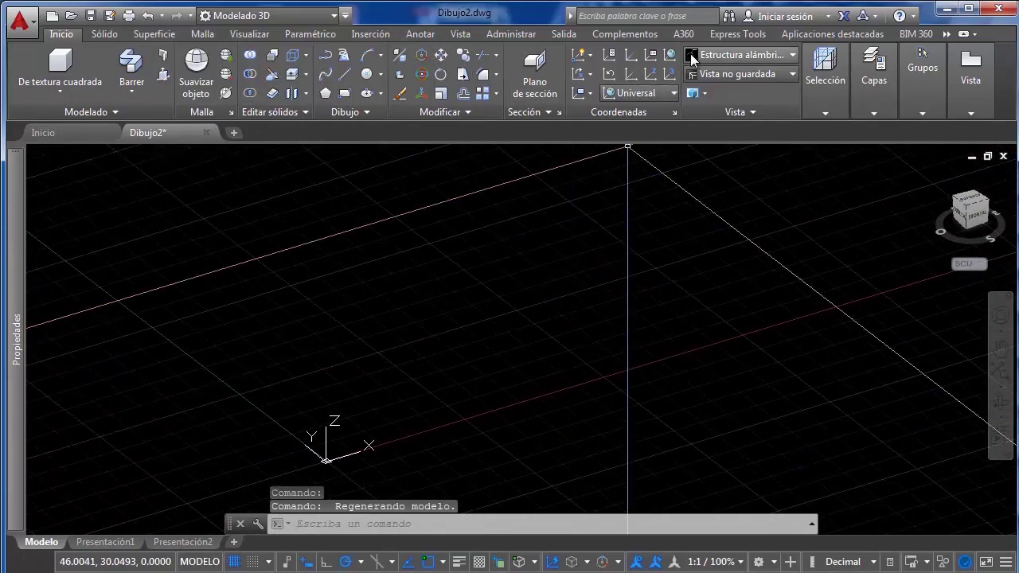
{"action": "left_click", "coordinate": [724, 54]}
{"action": "left_click", "coordinate": [784, 135]}
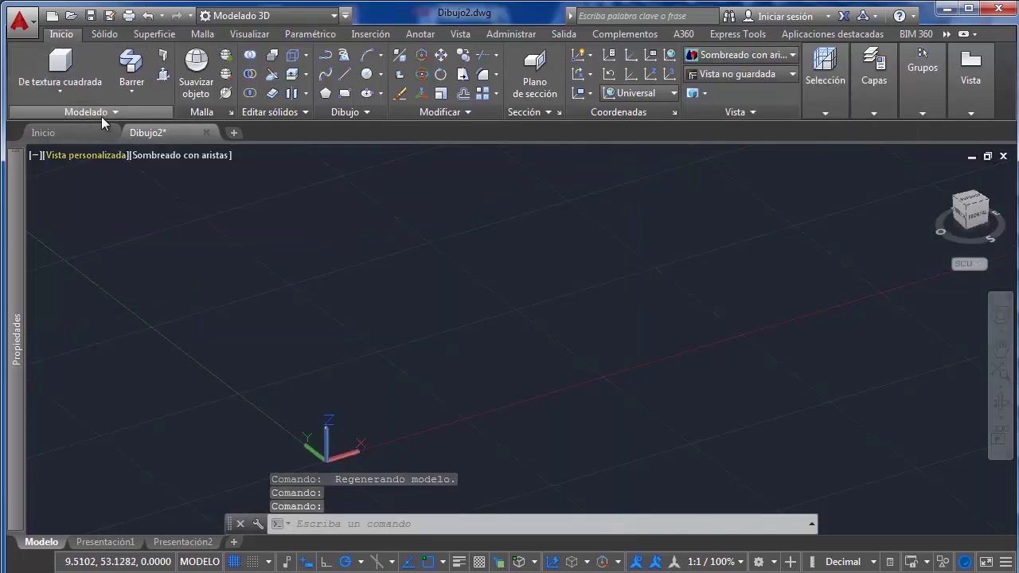
{"action": "left_click", "coordinate": [105, 34]}
{"action": "left_click", "coordinate": [62, 34]}
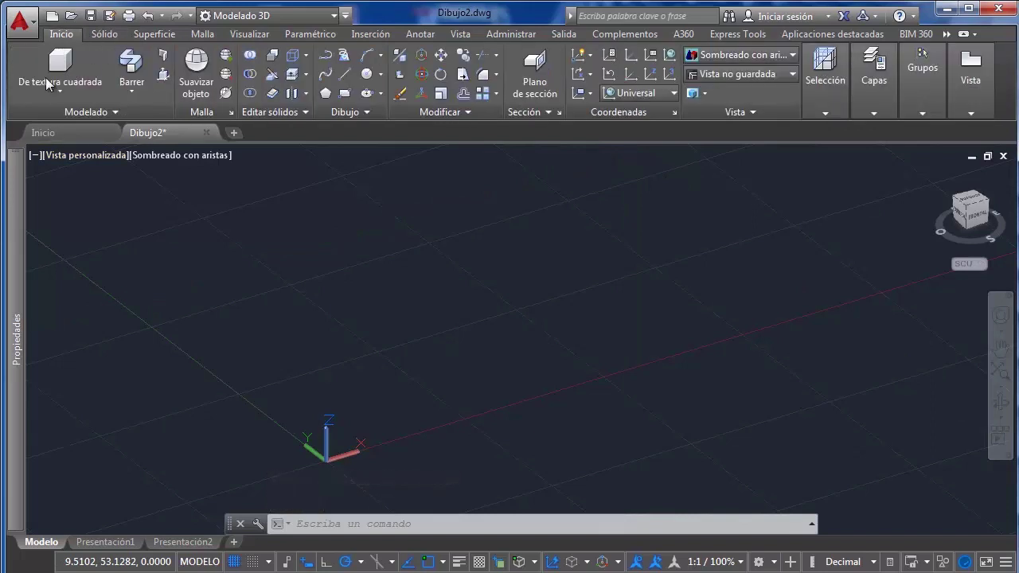
{"action": "left_click", "coordinate": [58, 96]}
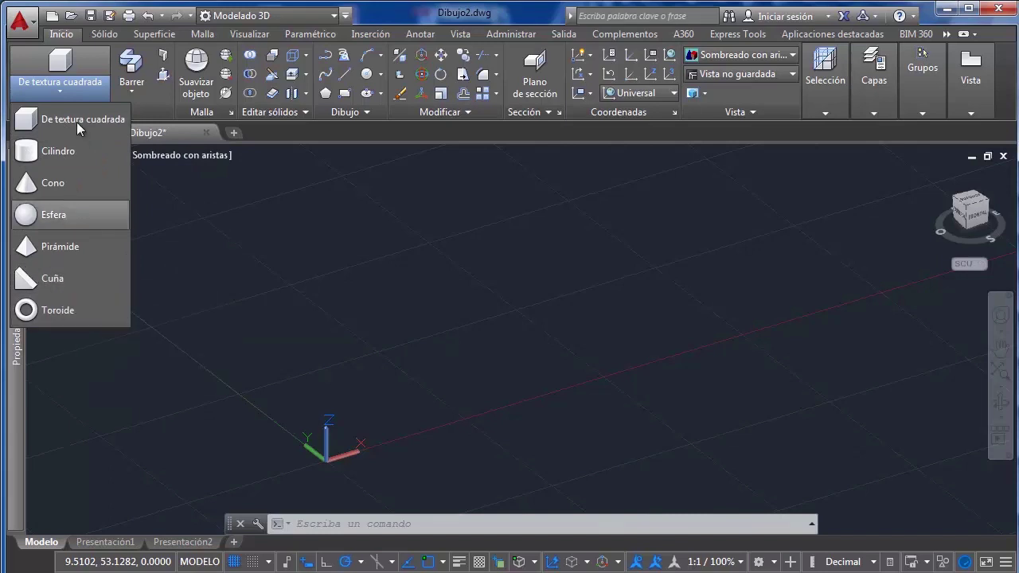
{"action": "left_click", "coordinate": [40, 93]}
Create a solid box near the origin, setting its rectangular base corners and its height freehand
{"action": "left_click", "coordinate": [62, 67]}
{"action": "middle_click_drag", "start_coordinate": [472, 313], "coordinate": [439, 323]}
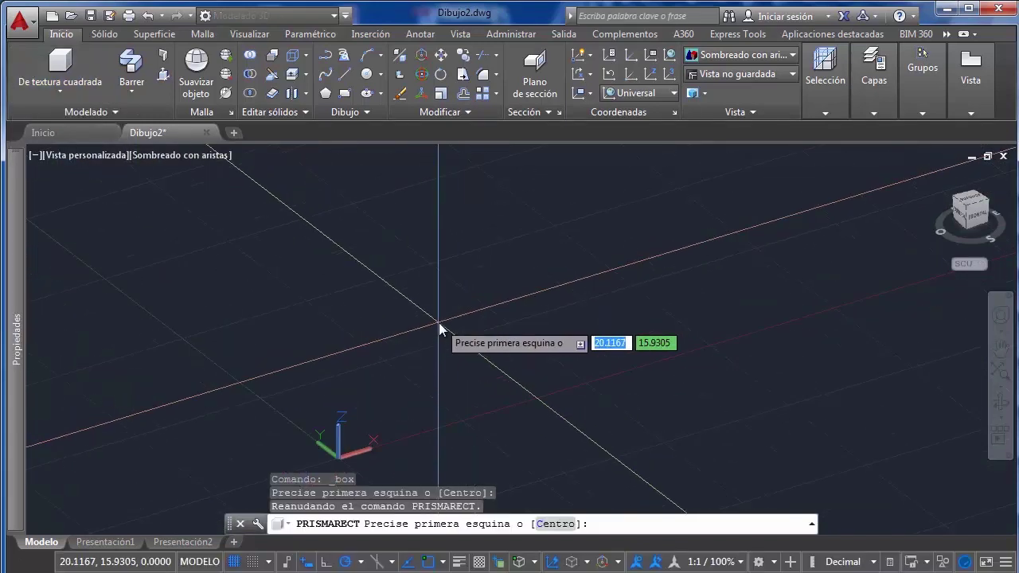
{"action": "left_click", "coordinate": [464, 259]}
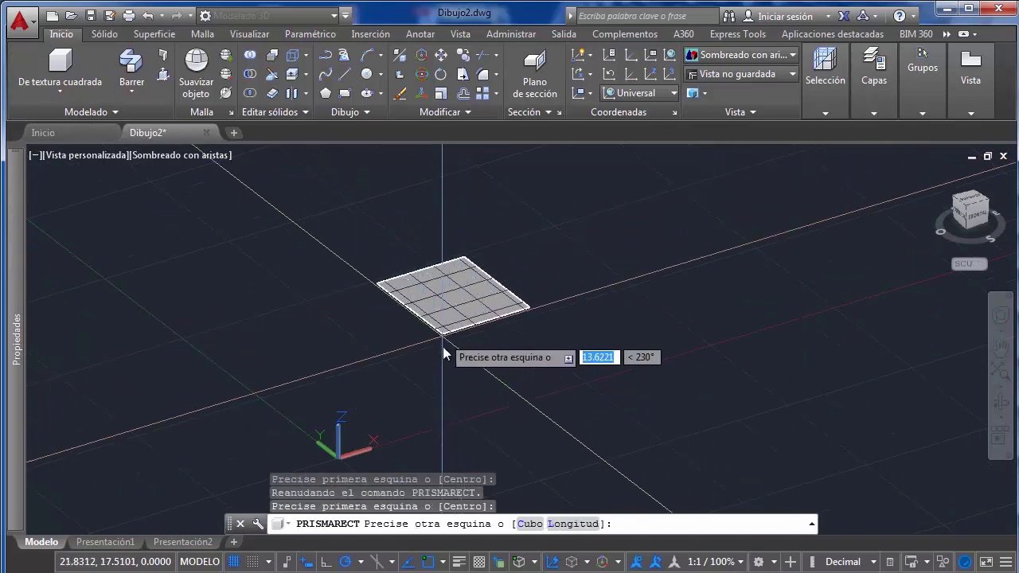
{"action": "left_click", "coordinate": [389, 448]}
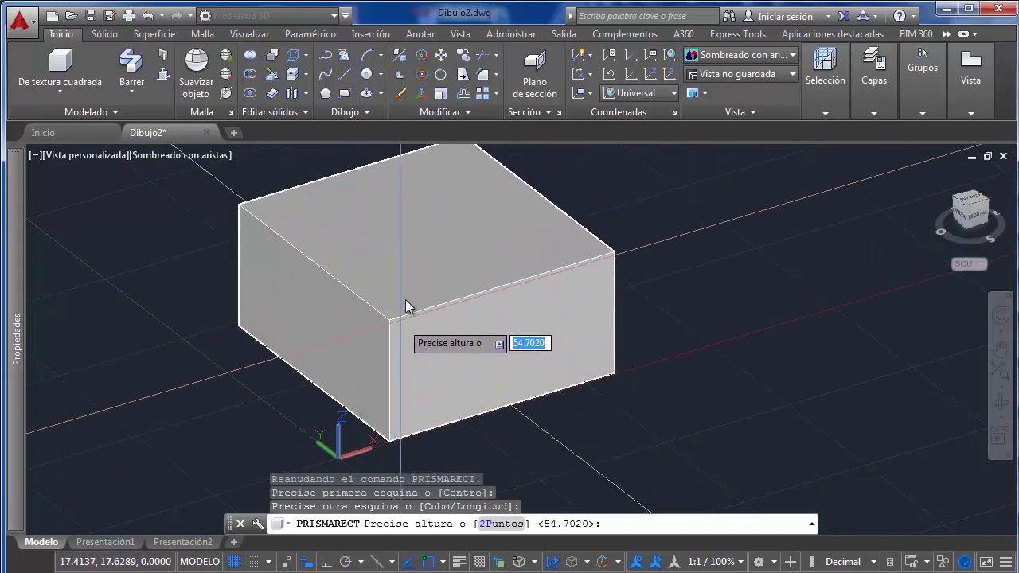
{"action": "key", "text": "Return"}
Use Presspull to pull one side face of the box outward and push the adjacent long side face inward
{"action": "scroll", "coordinate": [414, 267], "scroll_direction": "down", "scroll_amount": 3}
{"action": "middle_click_drag", "start_coordinate": [439, 292], "coordinate": [469, 306], "text": "shift"}
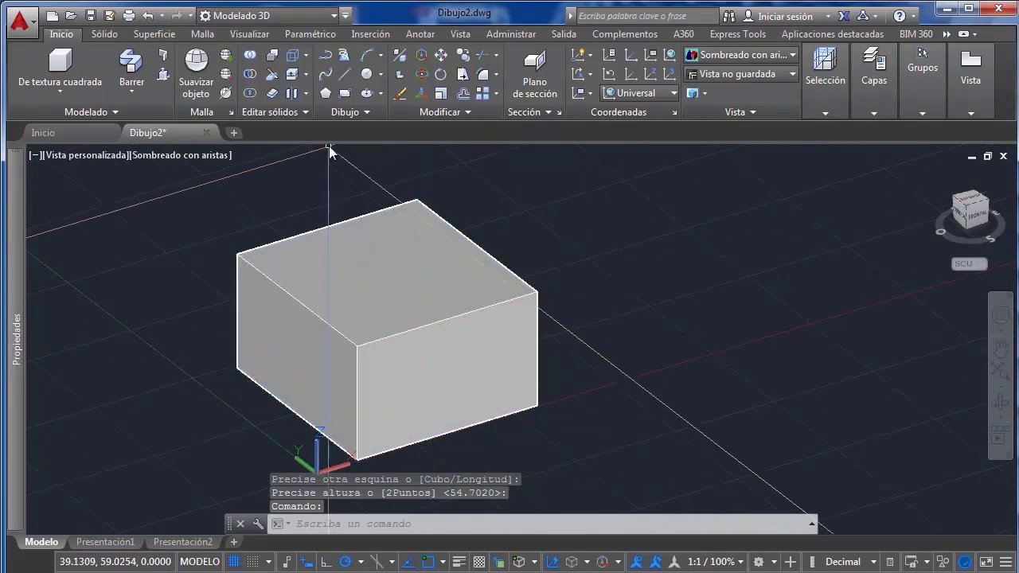
{"action": "middle_click_drag", "start_coordinate": [406, 243], "coordinate": [422, 227], "text": "shift"}
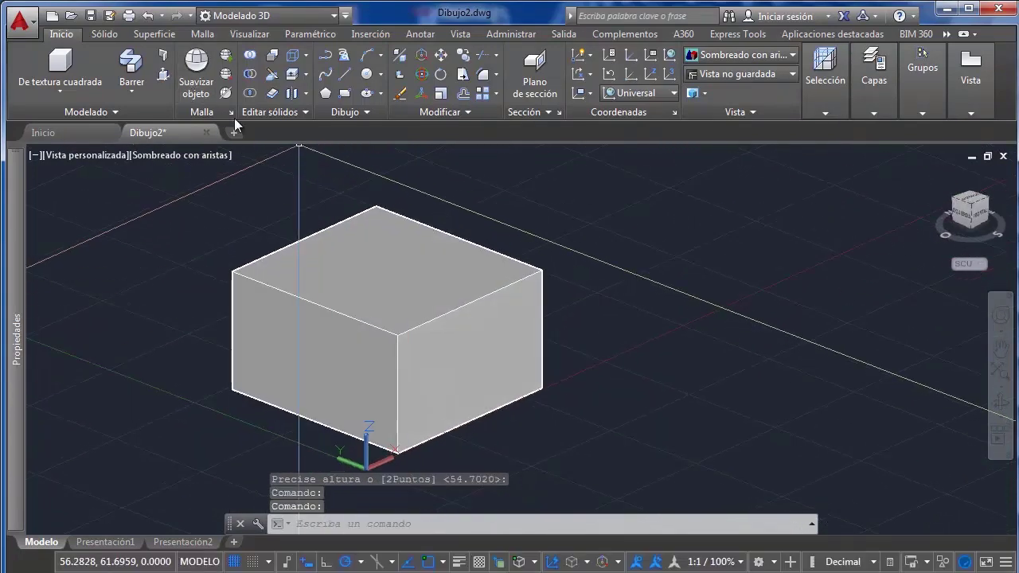
{"action": "left_click", "coordinate": [163, 75]}
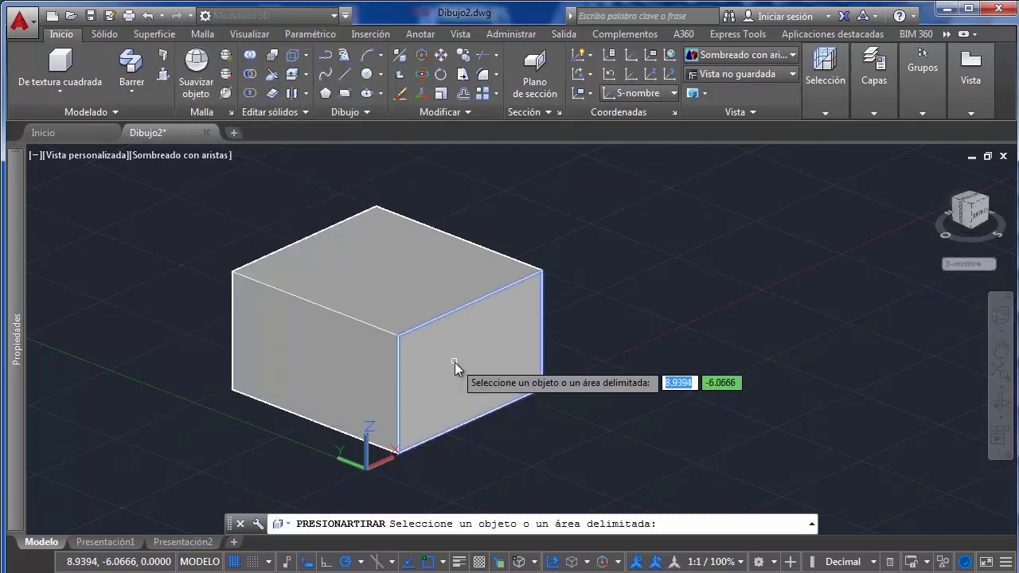
{"action": "left_click", "coordinate": [455, 362]}
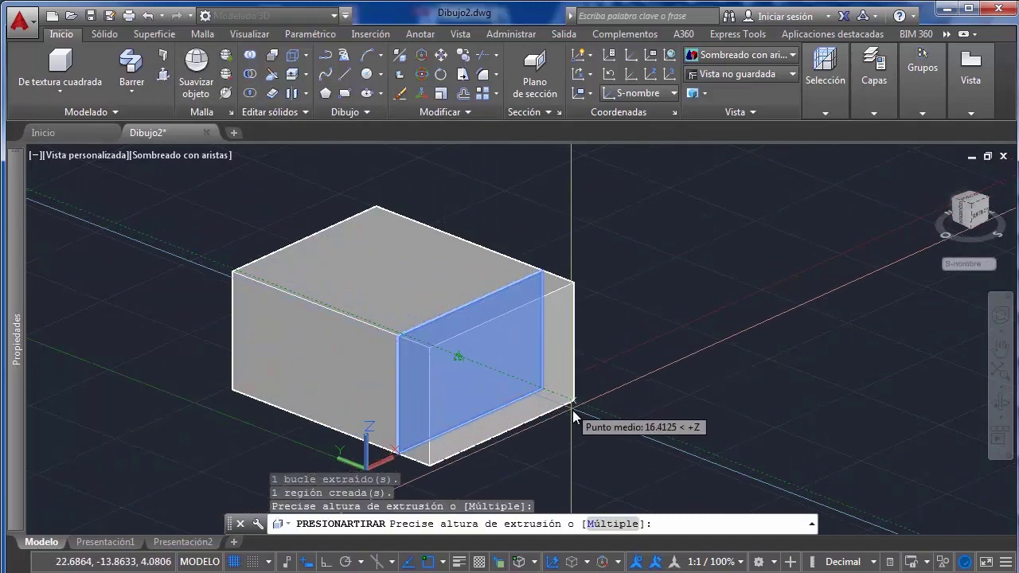
{"action": "left_click", "coordinate": [582, 426]}
{"action": "left_click", "coordinate": [408, 364]}
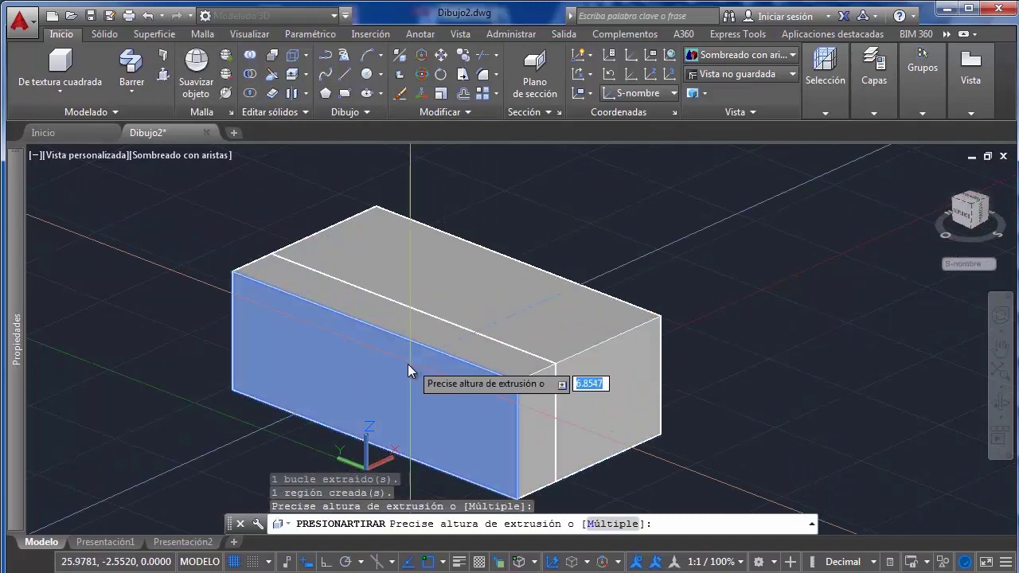
{"action": "left_click", "coordinate": [417, 377]}
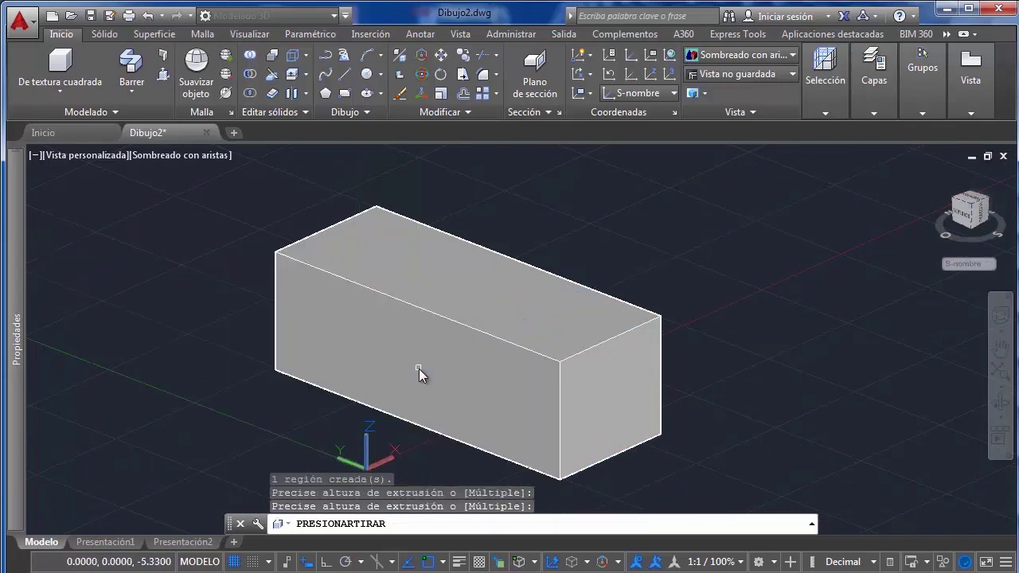
Raise the box's top face and push its far end face inward with Presspull
{"action": "left_click", "coordinate": [491, 301]}
{"action": "left_click", "coordinate": [491, 247]}
{"action": "left_click", "coordinate": [589, 400]}
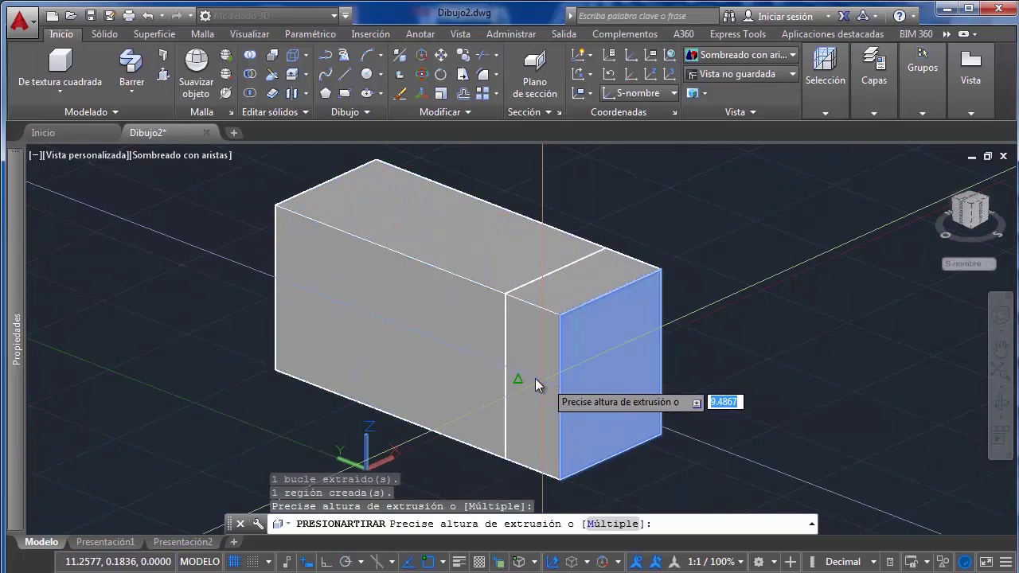
{"action": "left_click", "coordinate": [506, 326]}
Lower the box's top face and push its end face further inward with Presspull to leave a compact block
{"action": "left_click", "coordinate": [441, 239]}
{"action": "left_click", "coordinate": [364, 322]}
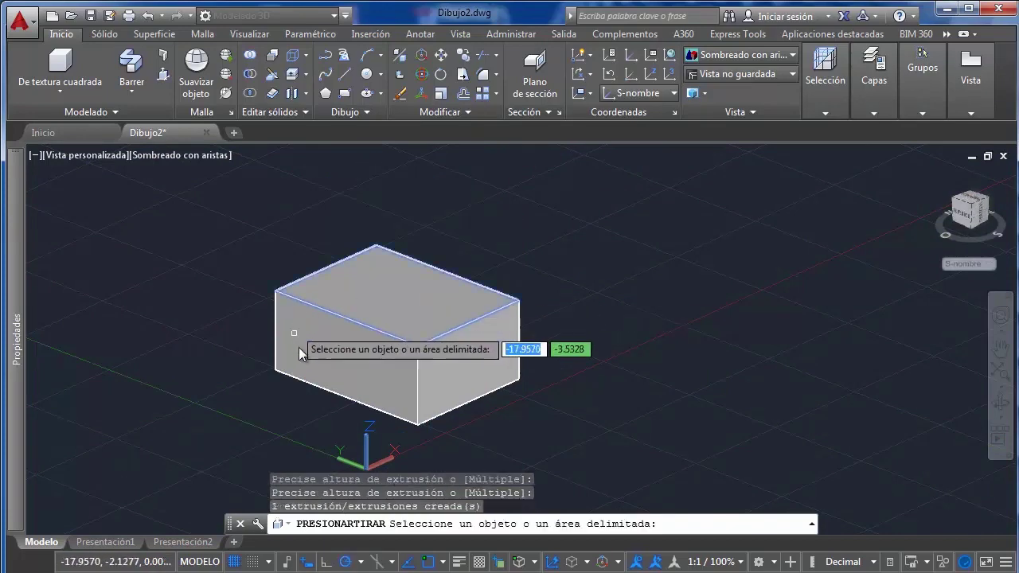
{"action": "left_click", "coordinate": [337, 345]}
{"action": "left_click", "coordinate": [361, 335]}
{"action": "left_click", "coordinate": [495, 354]}
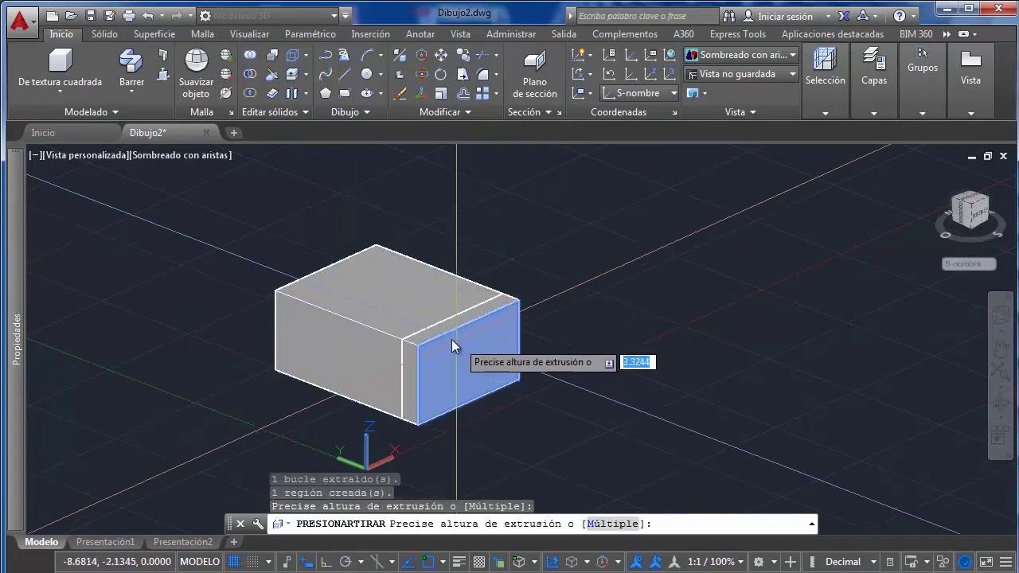
{"action": "left_click", "coordinate": [439, 309]}
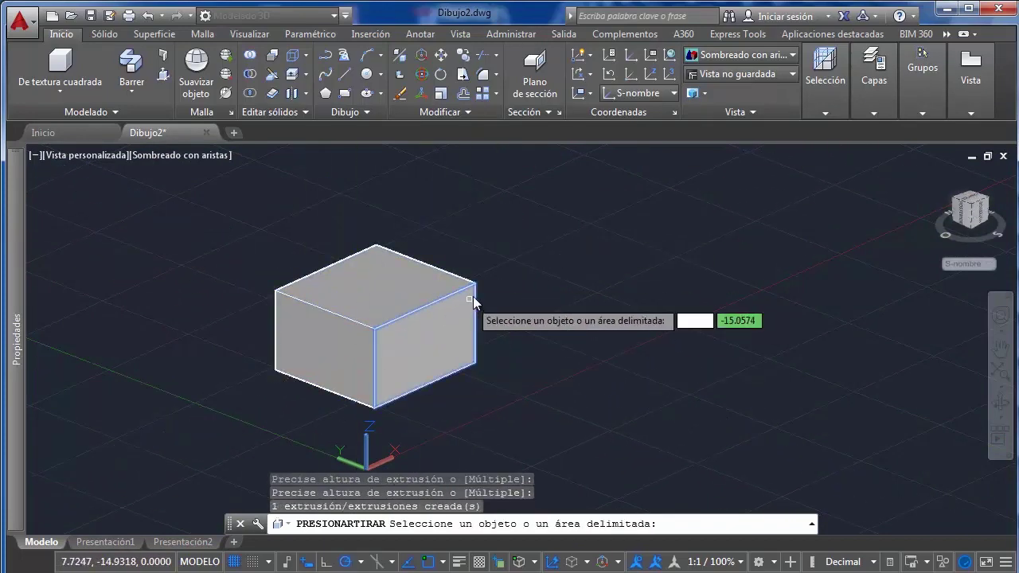
{"action": "middle_click_drag", "start_coordinate": [473, 298], "coordinate": [234, 153], "text": "shift"}
{"action": "key", "text": "Return"}
Create a solid cylinder beside the box with a radius of about 7.4 and a height of about 19.1
{"action": "left_click", "coordinate": [70, 94]}
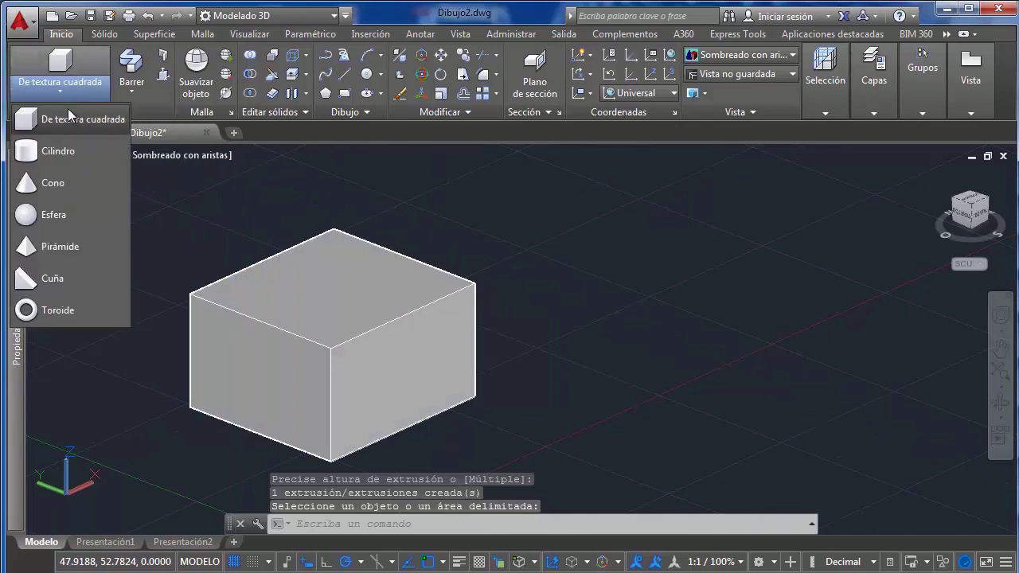
{"action": "left_click", "coordinate": [73, 157]}
{"action": "middle_click_drag", "start_coordinate": [569, 246], "coordinate": [428, 334]}
{"action": "left_click", "coordinate": [459, 309]}
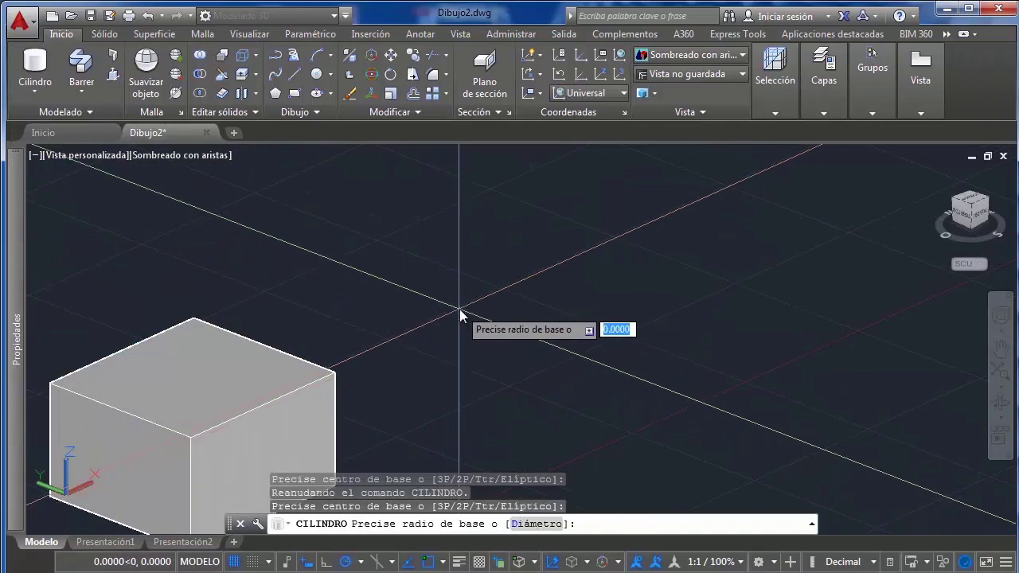
{"action": "left_click", "coordinate": [507, 348]}
{"action": "middle_click_drag", "start_coordinate": [502, 279], "coordinate": [484, 401]}
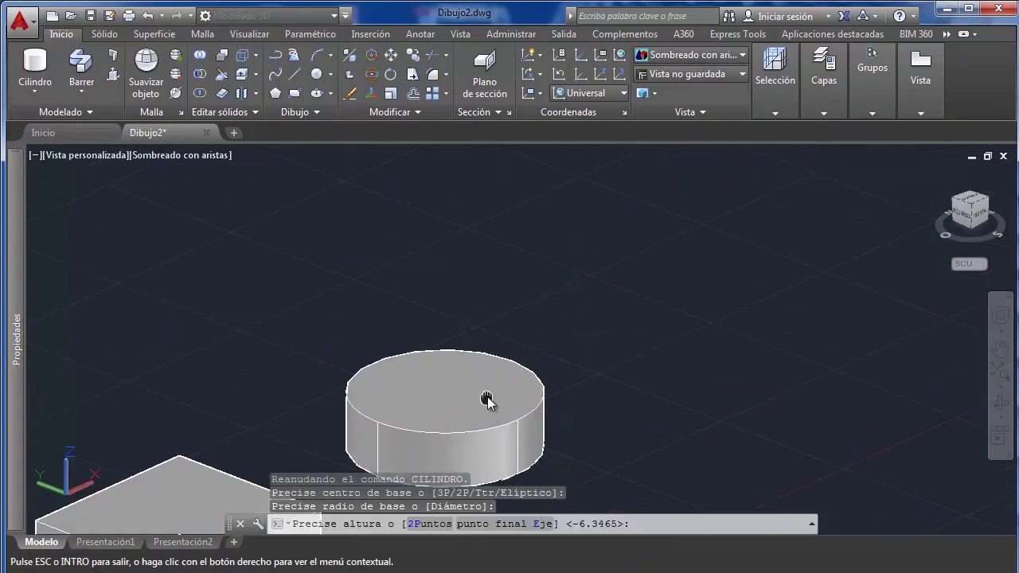
{"action": "scroll", "coordinate": [491, 303], "scroll_direction": "down", "scroll_amount": 3}
{"action": "scroll", "coordinate": [493, 254], "scroll_direction": "down", "scroll_amount": 2}
{"action": "left_click", "coordinate": [514, 212]}
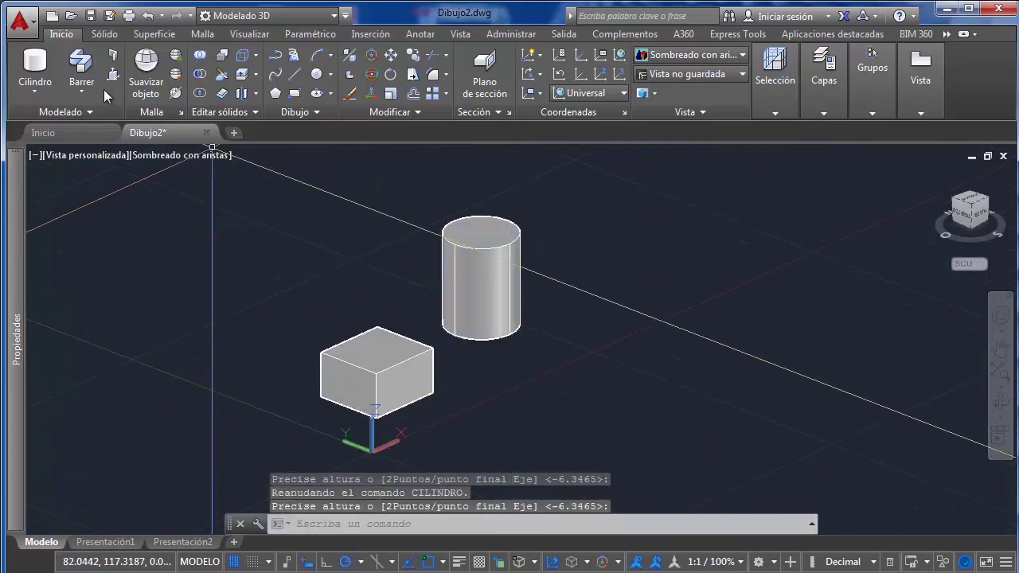
Create a solid cone beyond the cylinder with a base radius of about 14.2 and a freehand height
{"action": "left_click", "coordinate": [32, 94]}
{"action": "left_click", "coordinate": [35, 214]}
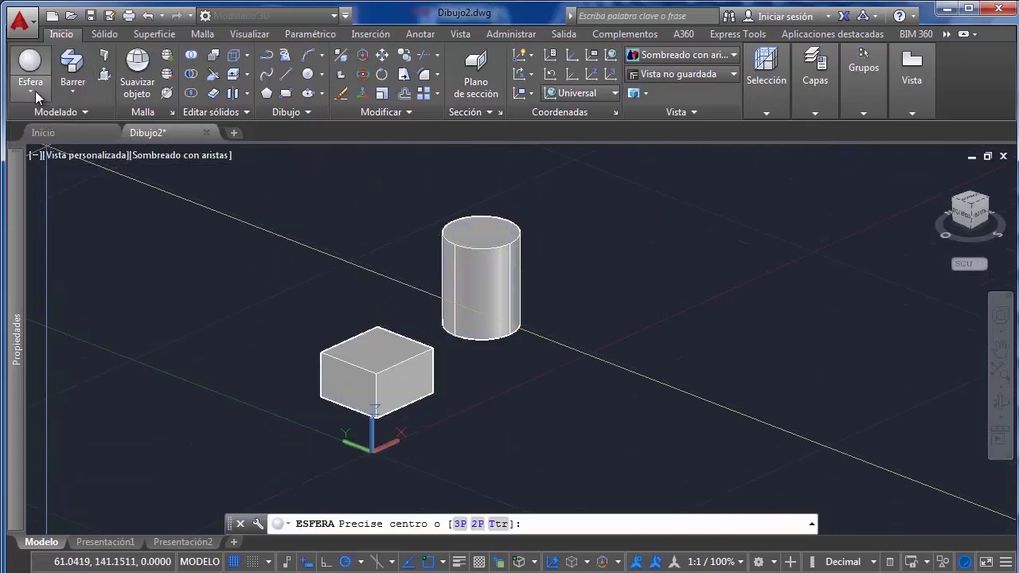
{"action": "left_click", "coordinate": [31, 94]}
{"action": "left_click", "coordinate": [42, 182]}
{"action": "middle_click_drag", "start_coordinate": [607, 278], "coordinate": [421, 346]}
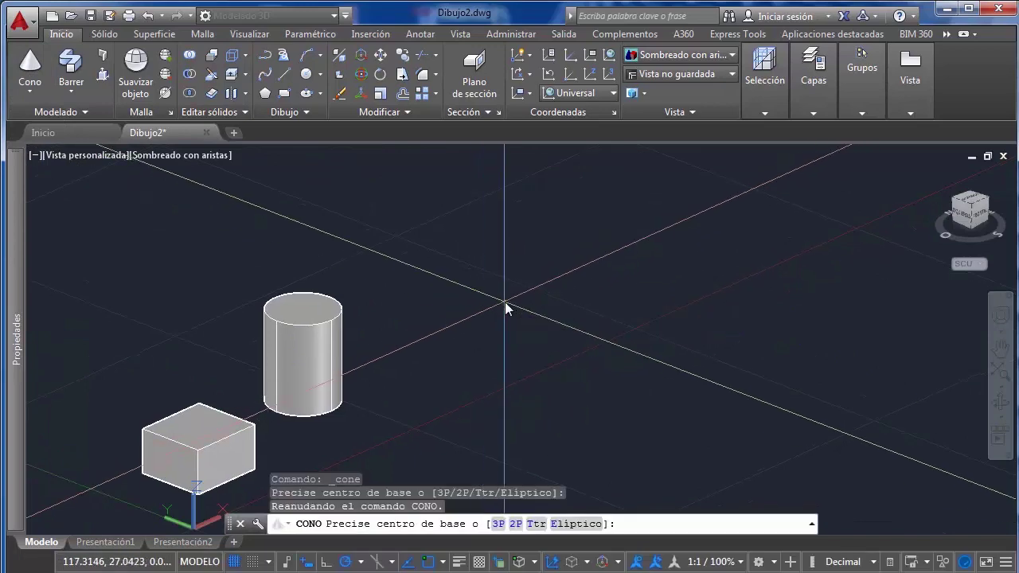
{"action": "left_click", "coordinate": [504, 301]}
{"action": "left_click", "coordinate": [548, 330]}
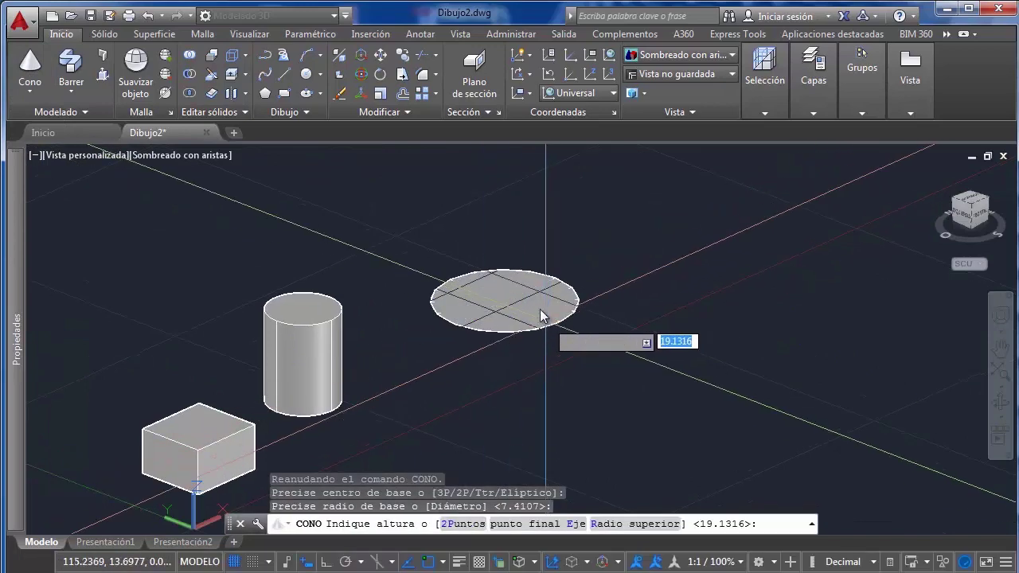
{"action": "left_click", "coordinate": [508, 188]}
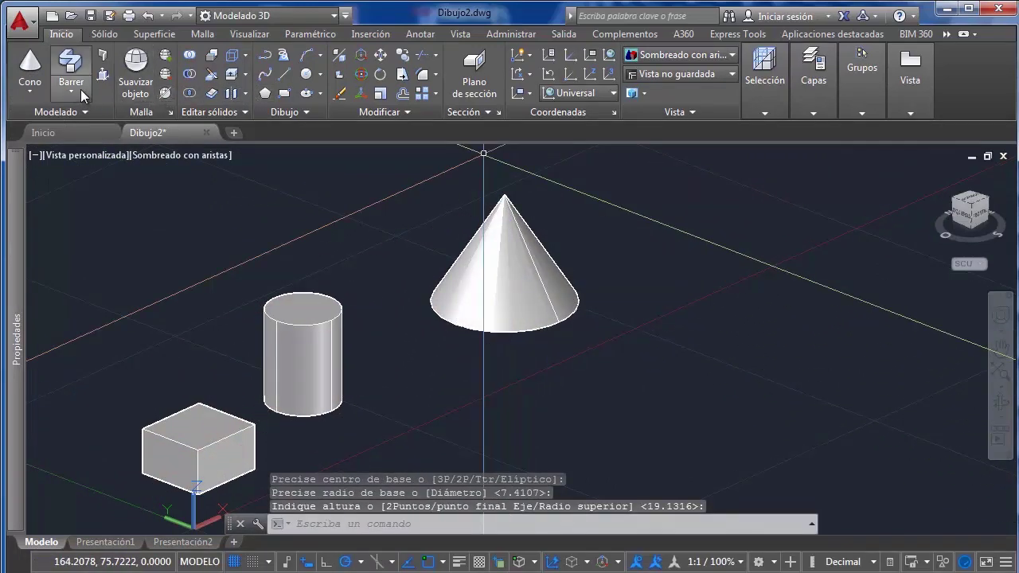
Create a solid sphere behind the cylinder with a radius of about 13.6
{"action": "left_click", "coordinate": [29, 91]}
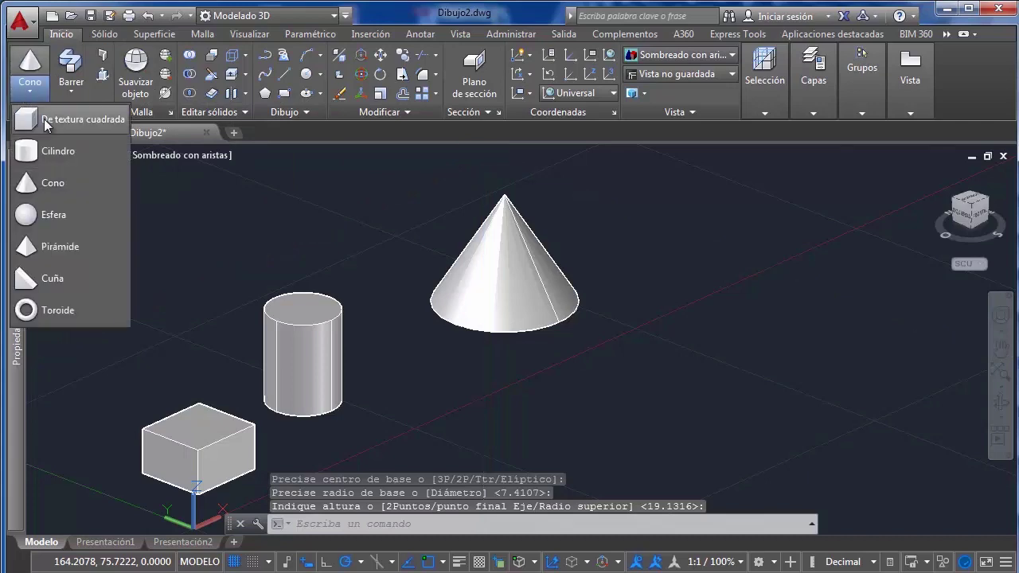
{"action": "left_click", "coordinate": [64, 219]}
{"action": "middle_click_drag", "start_coordinate": [291, 190], "coordinate": [451, 261]}
{"action": "left_click", "coordinate": [351, 293]}
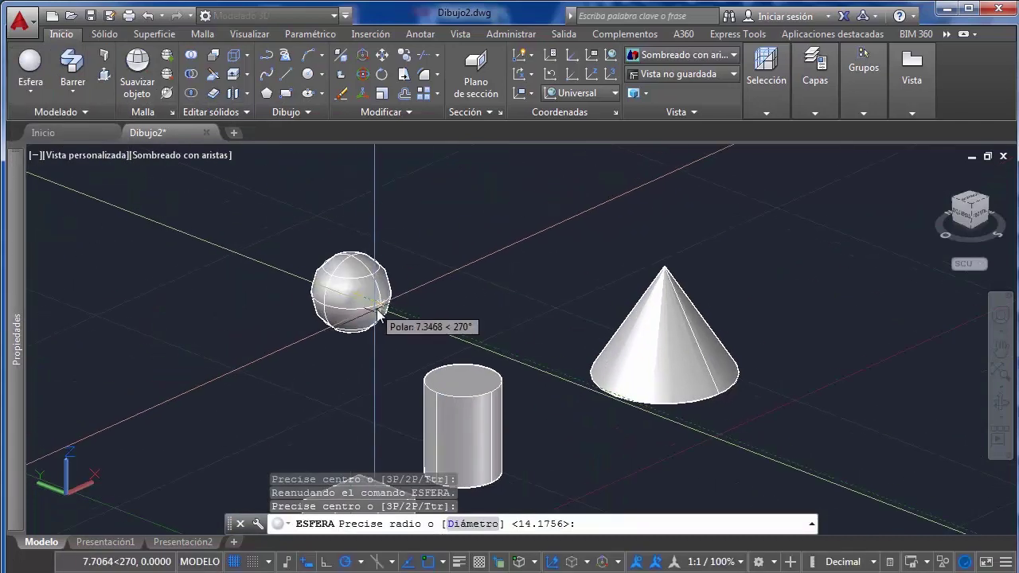
{"action": "left_click", "coordinate": [399, 329]}
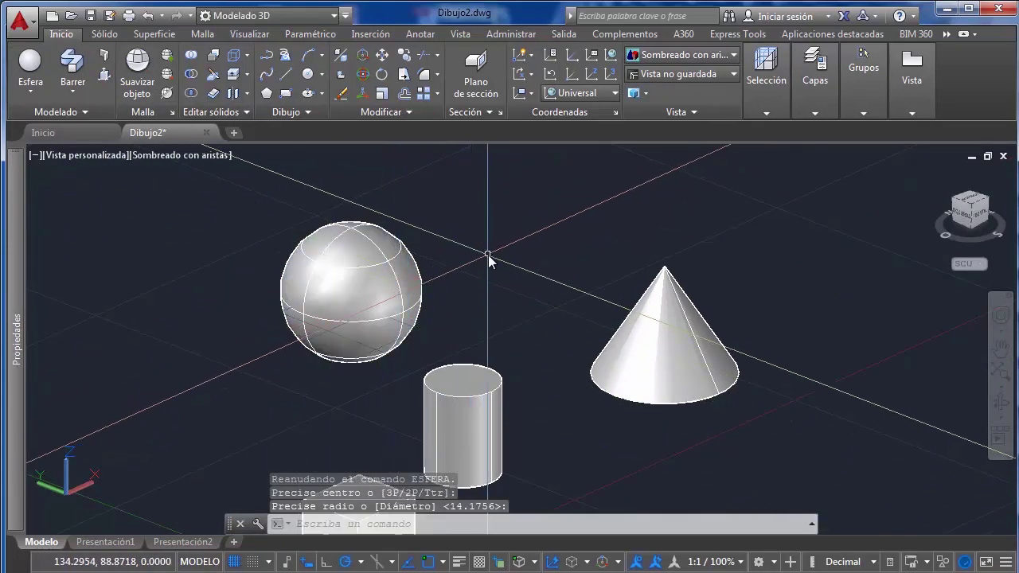
Create a four-sided solid pyramid beyond the cone with a freehand base and a height of about 32.2
{"action": "left_click", "coordinate": [32, 93]}
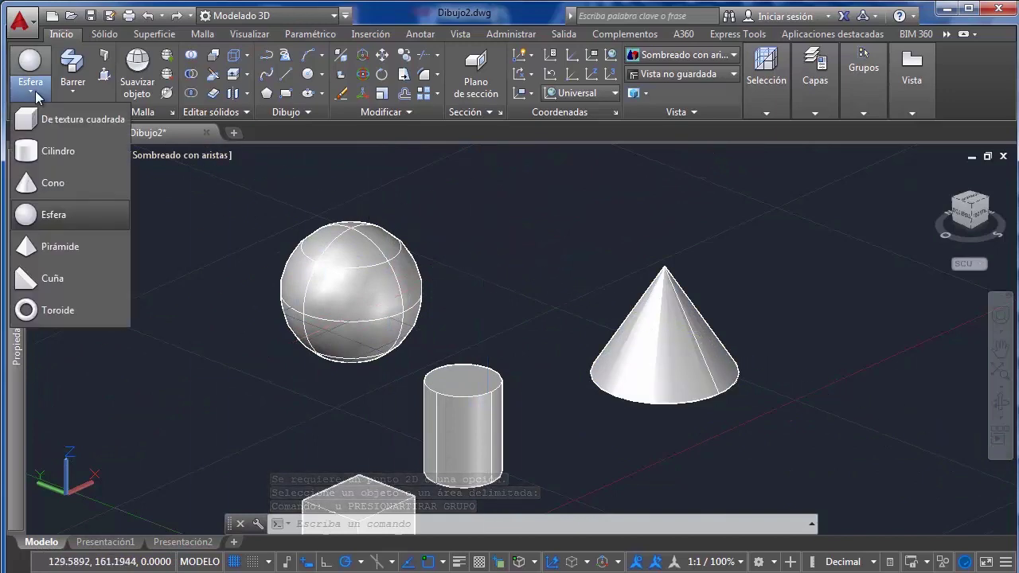
{"action": "left_click", "coordinate": [60, 246]}
{"action": "scroll", "coordinate": [375, 284], "scroll_direction": "down", "scroll_amount": 3}
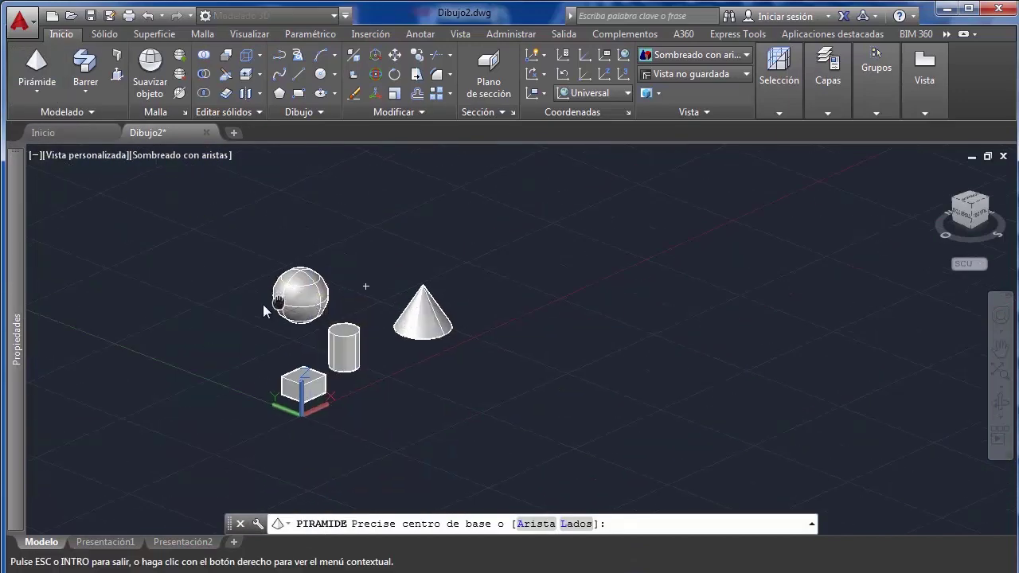
{"action": "middle_click_drag", "start_coordinate": [524, 262], "coordinate": [478, 268]}
{"action": "left_click", "coordinate": [478, 268]}
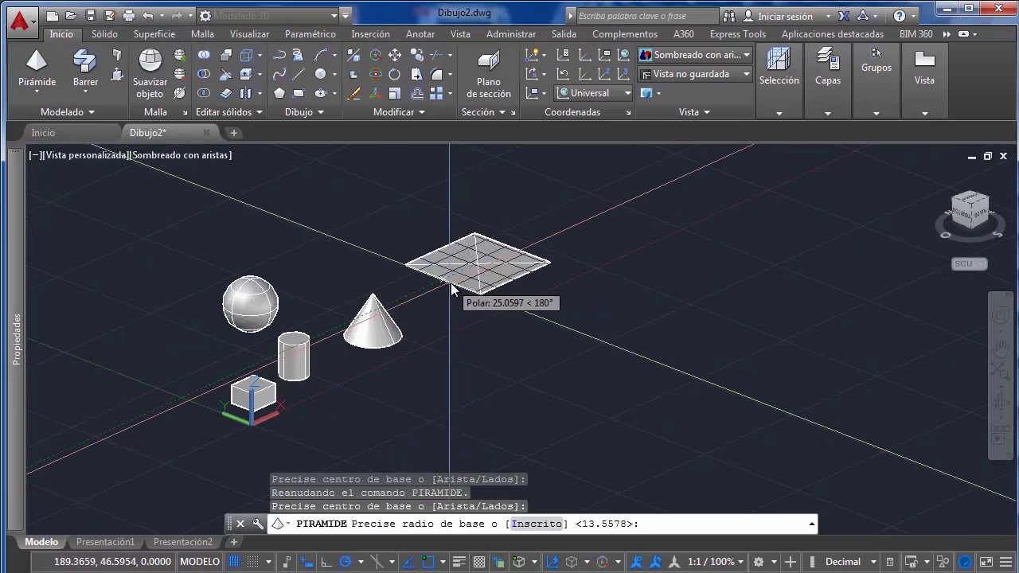
{"action": "left_click", "coordinate": [449, 288]}
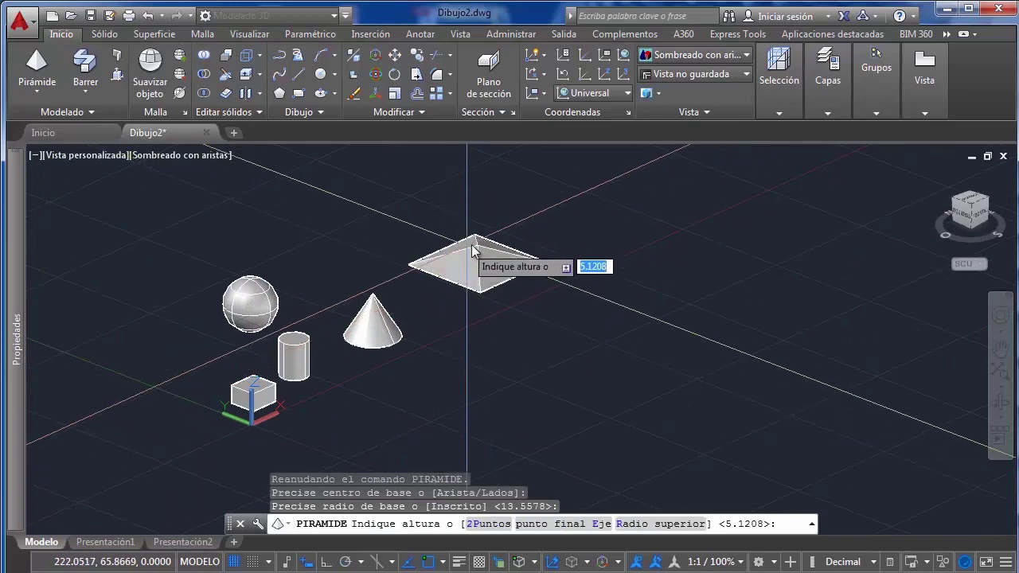
{"action": "left_click", "coordinate": [486, 207]}
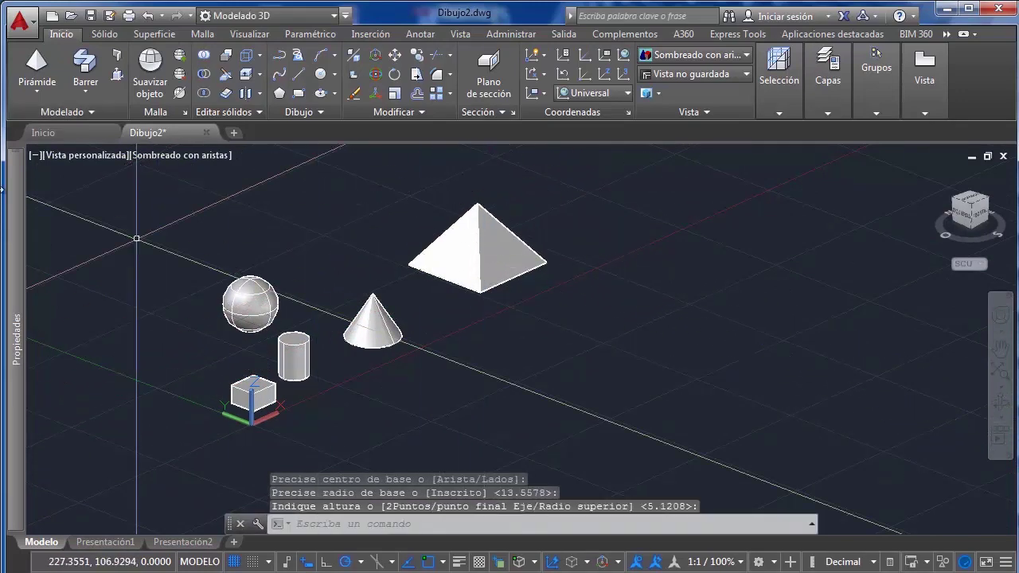
Create a second four-sided pyramid in front of the first with a base radius of 30 and a height of 15
{"action": "left_click", "coordinate": [43, 79]}
{"action": "left_click", "coordinate": [68, 249]}
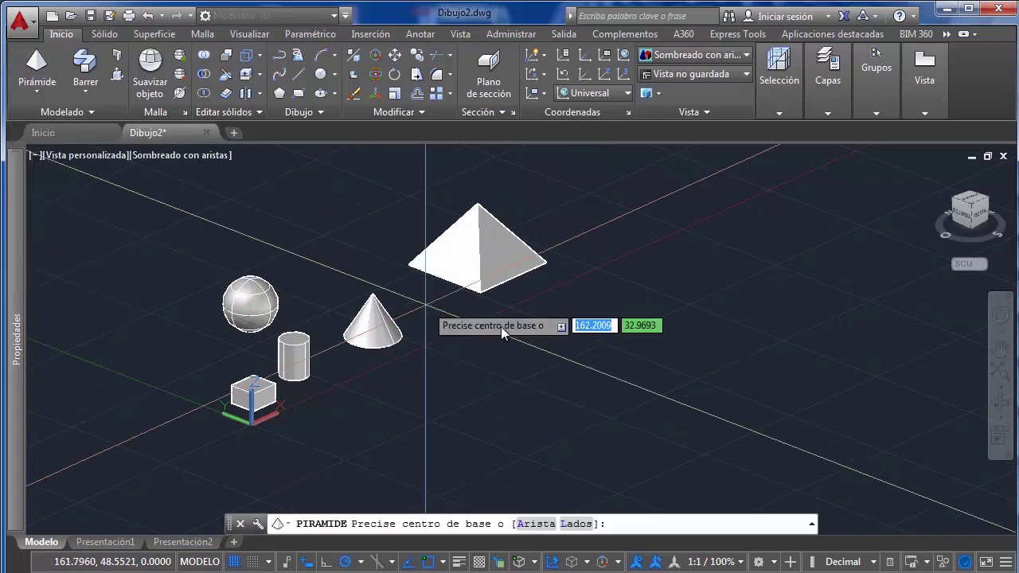
{"action": "left_click", "coordinate": [548, 331]}
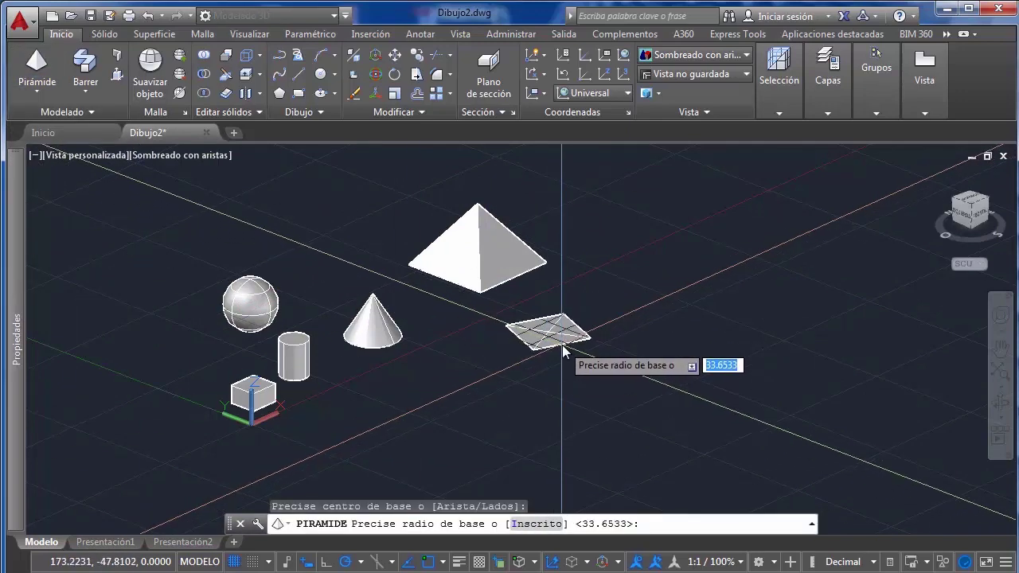
{"action": "type", "text": "30"}
{"action": "key", "text": "Return"}
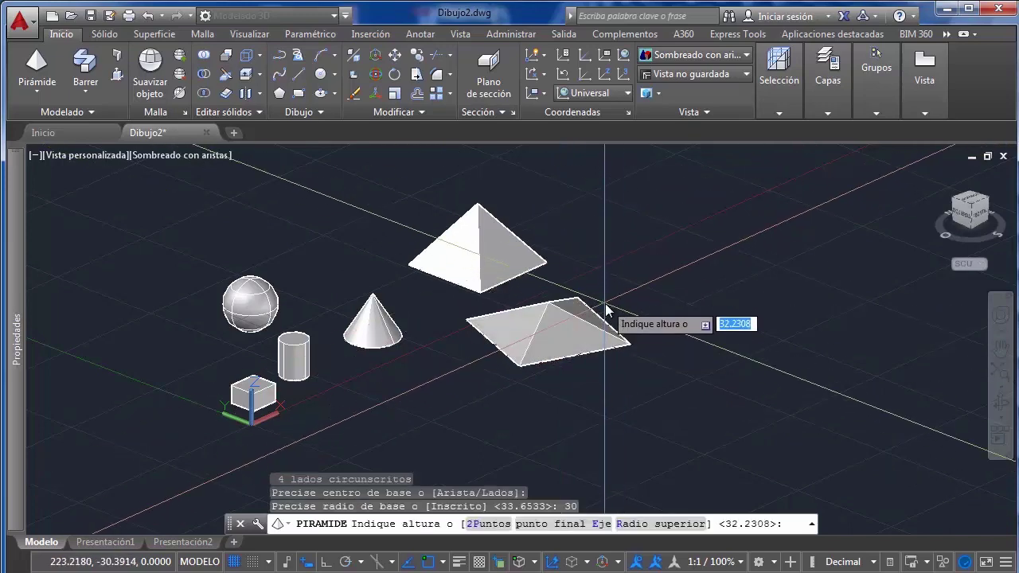
{"action": "key", "text": "Return"}
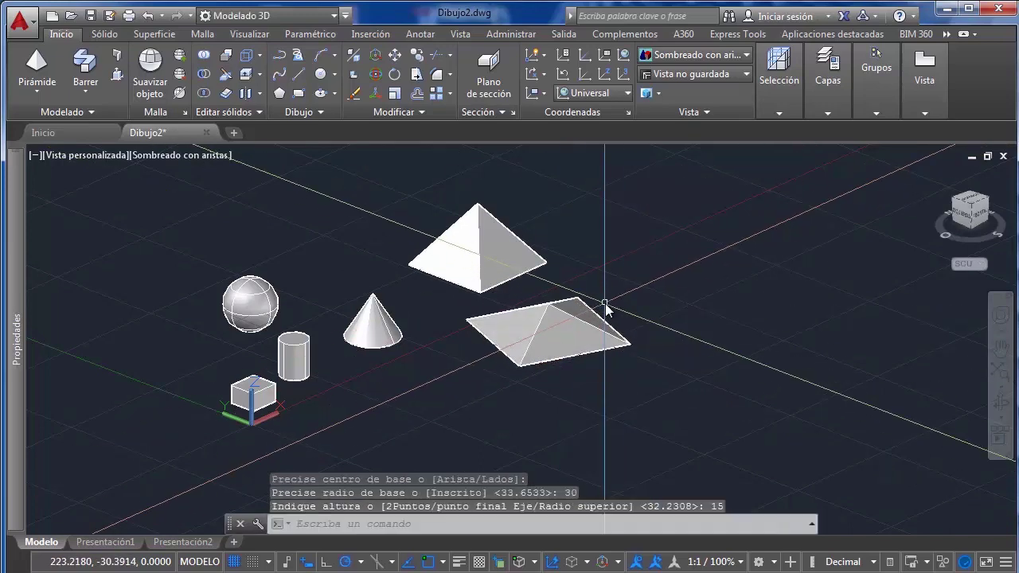
Create a solid wedge in front of the second pyramid with a freehand rectangular base and a freehand height
{"action": "left_click", "coordinate": [33, 82]}
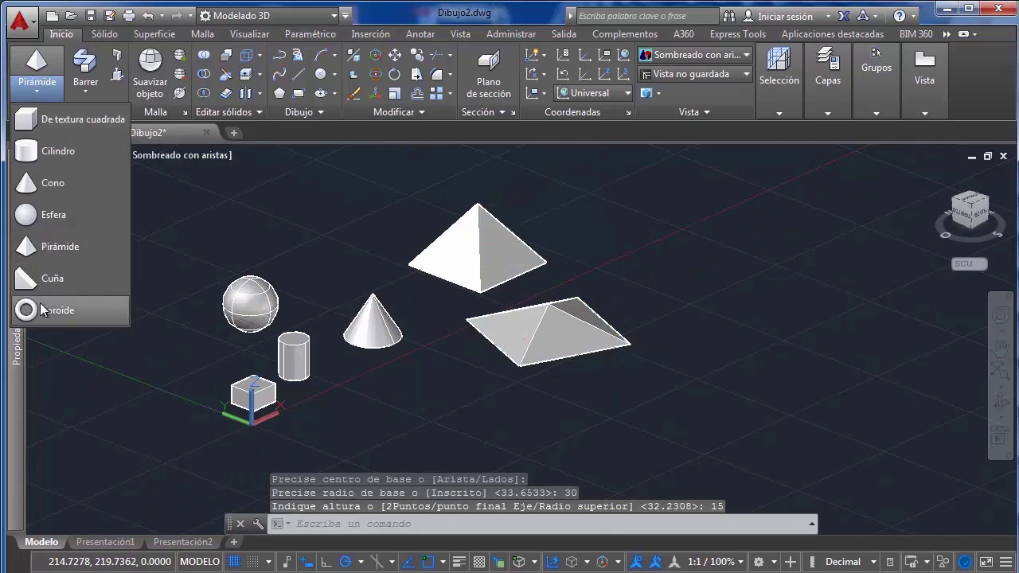
{"action": "left_click", "coordinate": [52, 278]}
{"action": "left_click", "coordinate": [476, 399]}
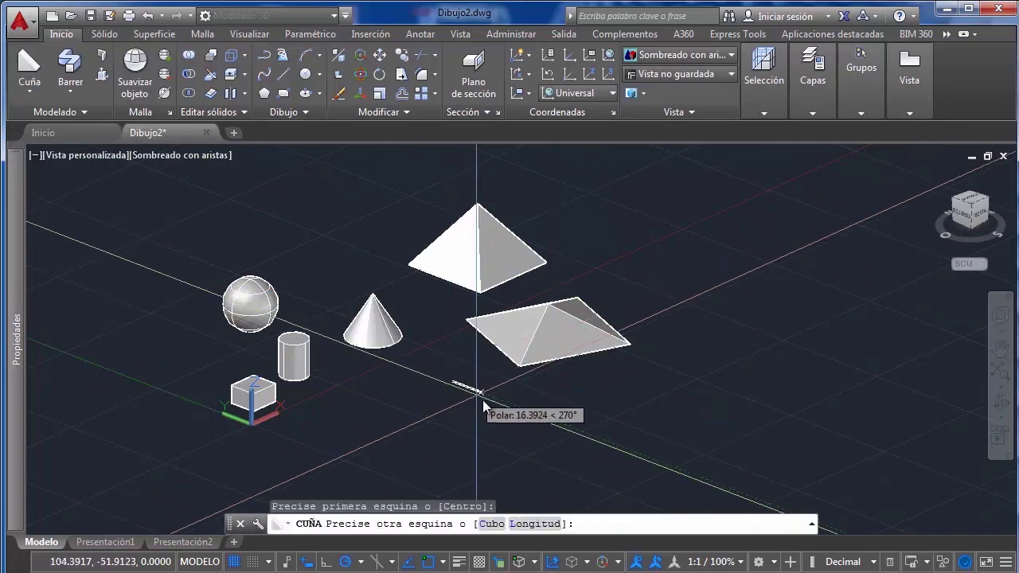
{"action": "left_click", "coordinate": [508, 433]}
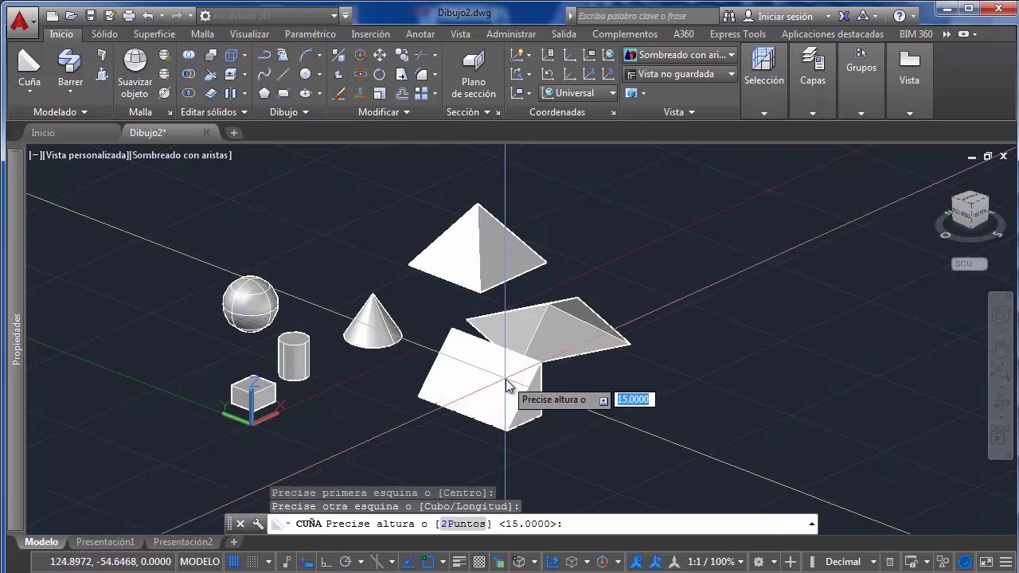
{"action": "left_click", "coordinate": [510, 388]}
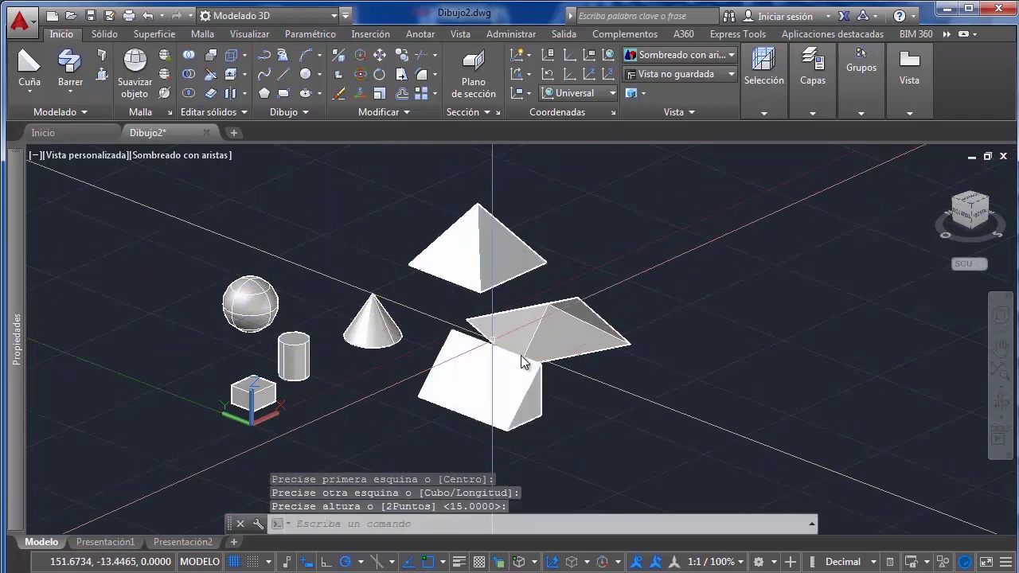
Create a solid torus in the open area beyond the wedge with a freehand radius and section radius
{"action": "middle_click_drag", "start_coordinate": [583, 400], "coordinate": [511, 351]}
{"action": "scroll", "coordinate": [511, 351], "scroll_direction": "up", "scroll_amount": 3}
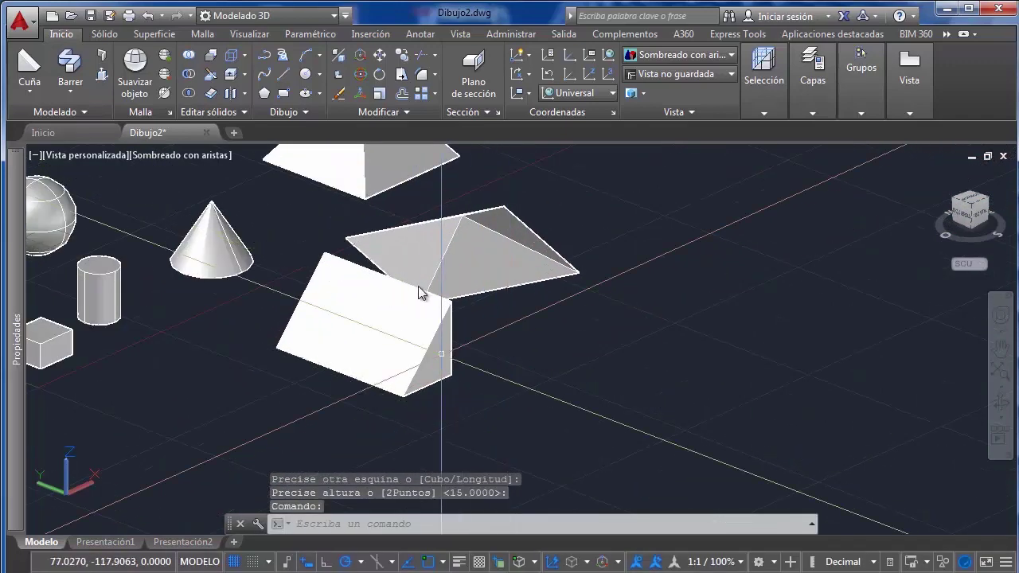
{"action": "left_click", "coordinate": [16, 94]}
{"action": "left_click", "coordinate": [56, 310]}
{"action": "scroll", "coordinate": [502, 364], "scroll_direction": "down", "scroll_amount": 3}
{"action": "scroll", "coordinate": [412, 353], "scroll_direction": "up", "scroll_amount": 5}
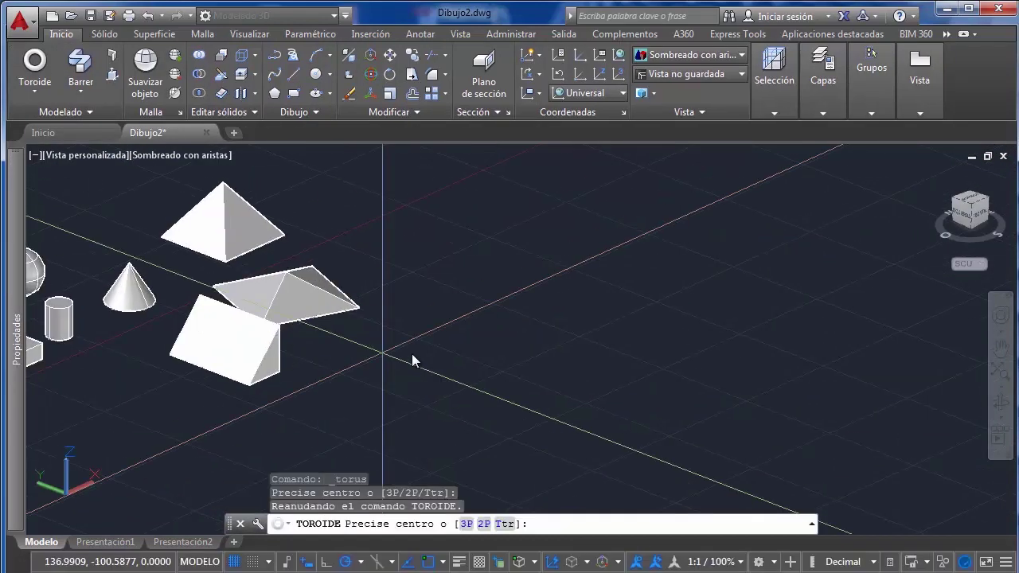
{"action": "left_click", "coordinate": [442, 365]}
{"action": "left_click", "coordinate": [471, 388]}
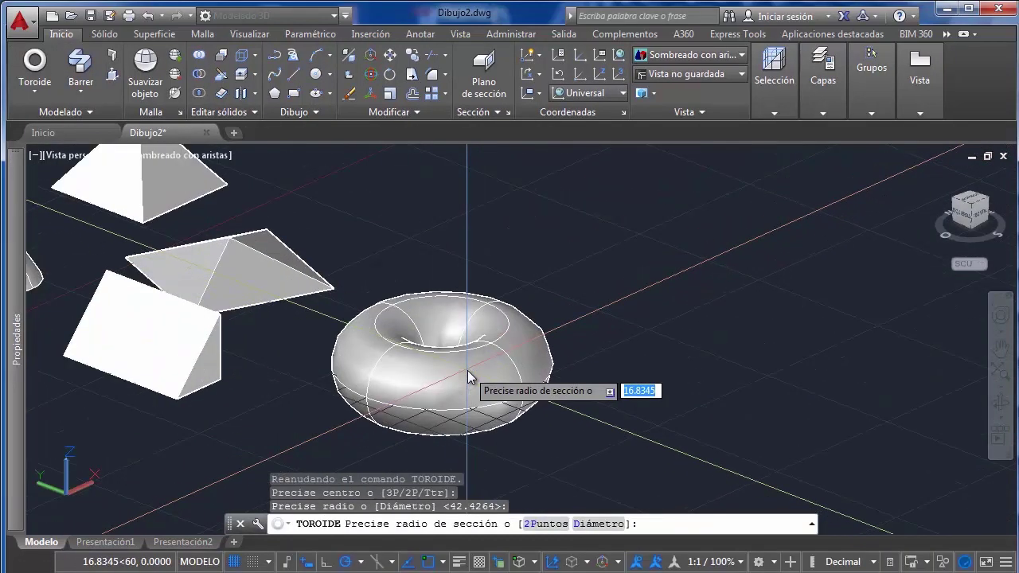
{"action": "left_click", "coordinate": [476, 374]}
{"action": "scroll", "coordinate": [492, 304], "scroll_direction": "down", "scroll_amount": 4}
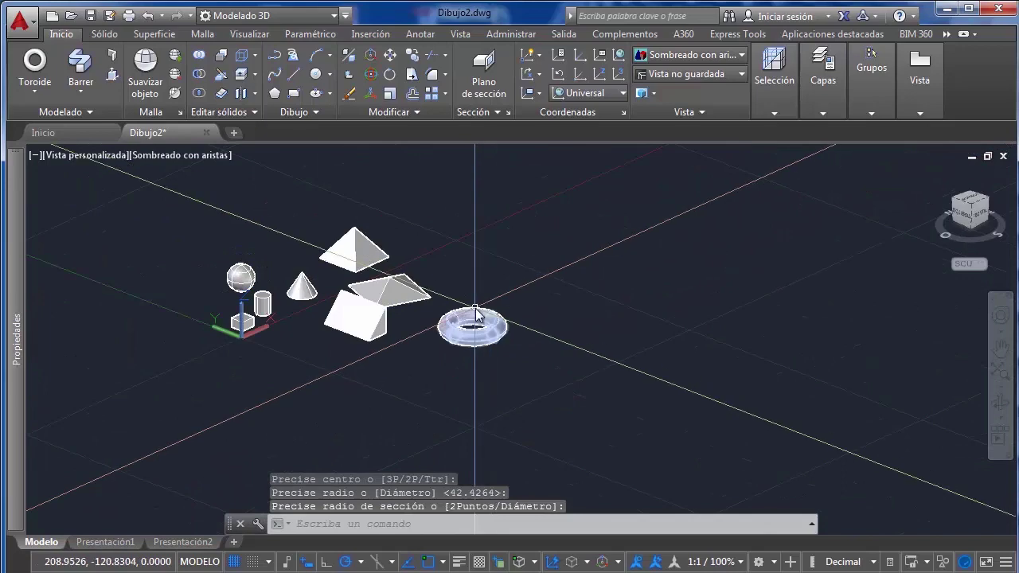
Switch to the top view and delete all eight primitive solids from the drawing
{"action": "left_click", "coordinate": [475, 313]}
{"action": "middle_click_drag", "start_coordinate": [475, 313], "coordinate": [573, 356], "text": "shift"}
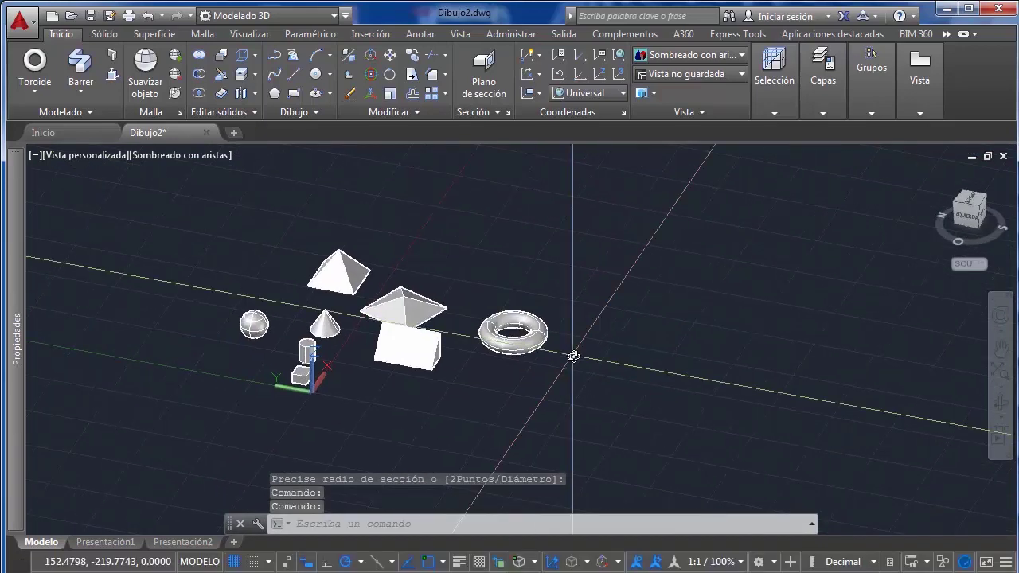
{"action": "left_click", "coordinate": [974, 199]}
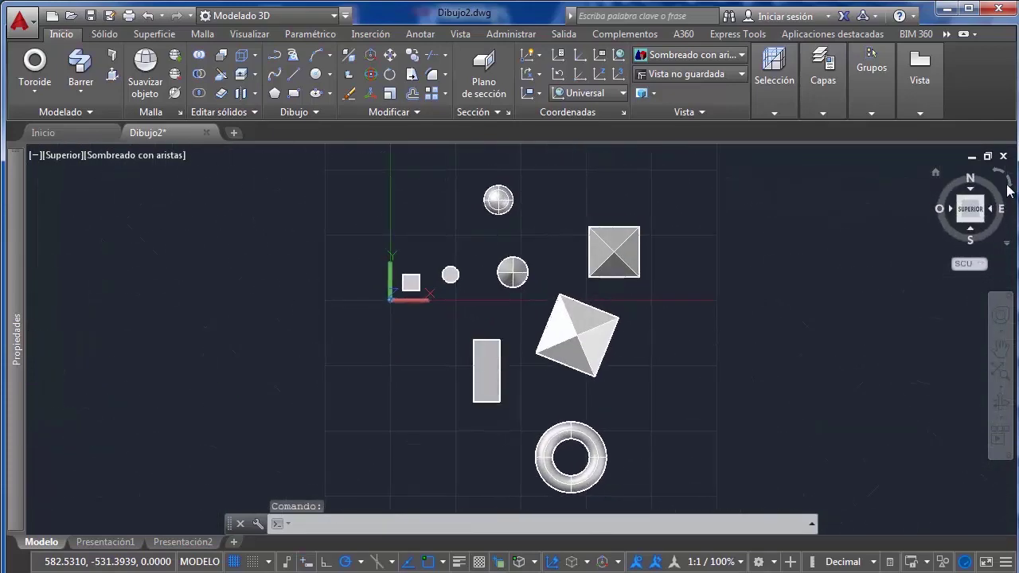
{"action": "scroll", "coordinate": [526, 179], "scroll_direction": "down", "scroll_amount": 3}
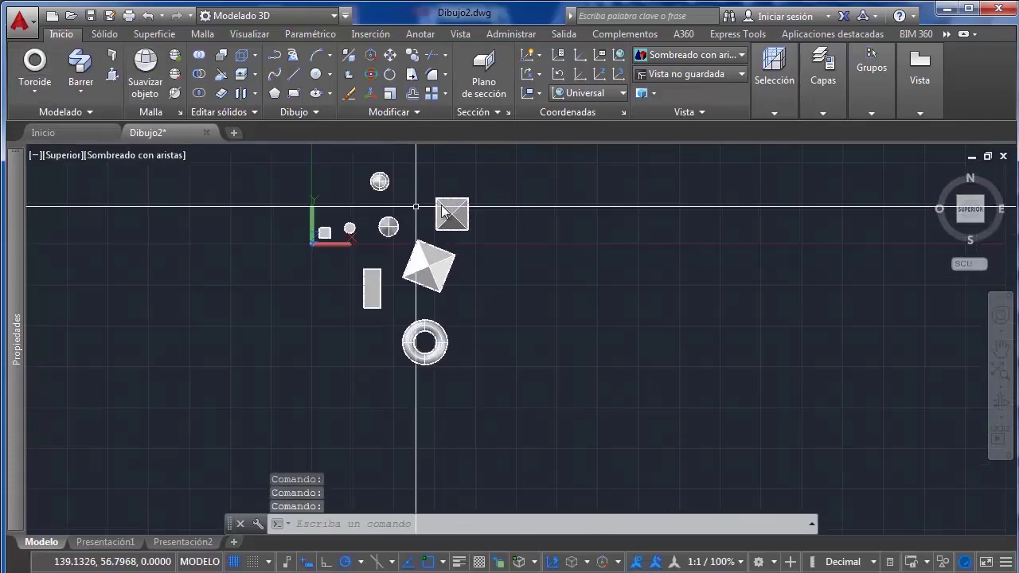
{"action": "left_click", "coordinate": [512, 205]}
{"action": "left_click", "coordinate": [309, 406]}
{"action": "key", "text": "Delete"}
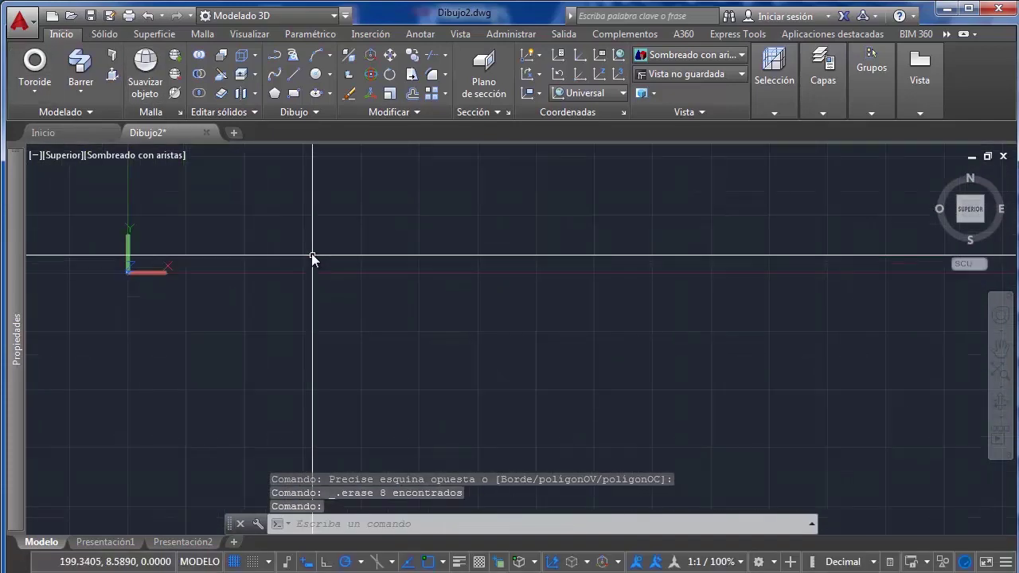
Draw a double-line floor plan with an L-shaped outline and interior partition walls using polylines
{"action": "left_click", "coordinate": [275, 55]}
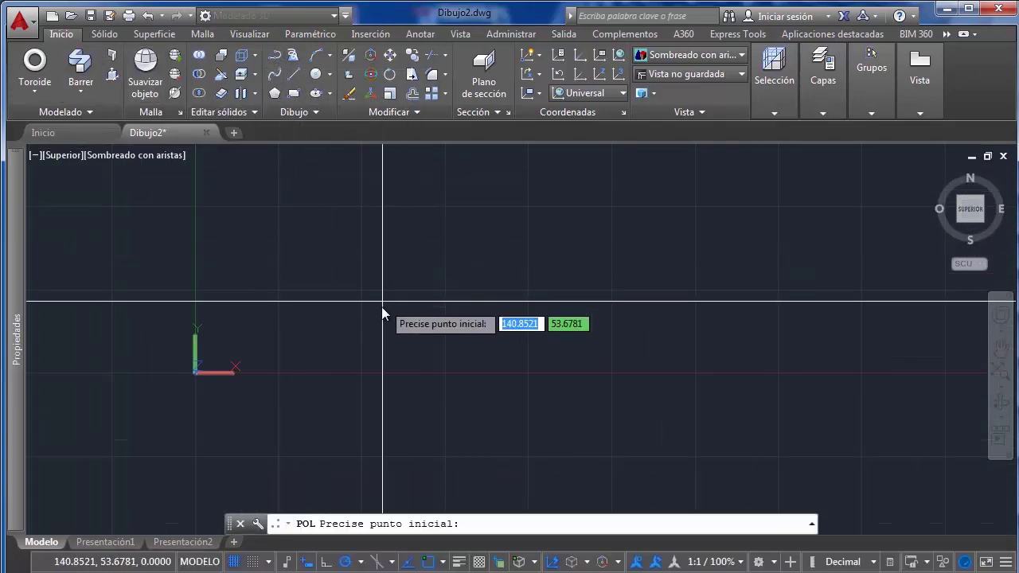
{"action": "middle_click_drag", "start_coordinate": [382, 309], "coordinate": [365, 341]}
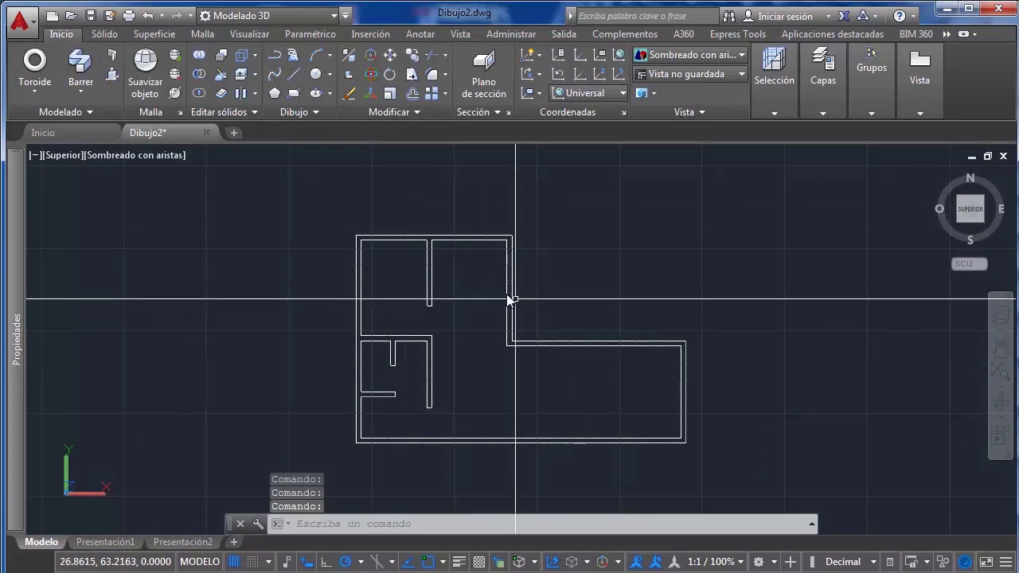
{"action": "middle_click_drag", "start_coordinate": [483, 275], "coordinate": [419, 228]}
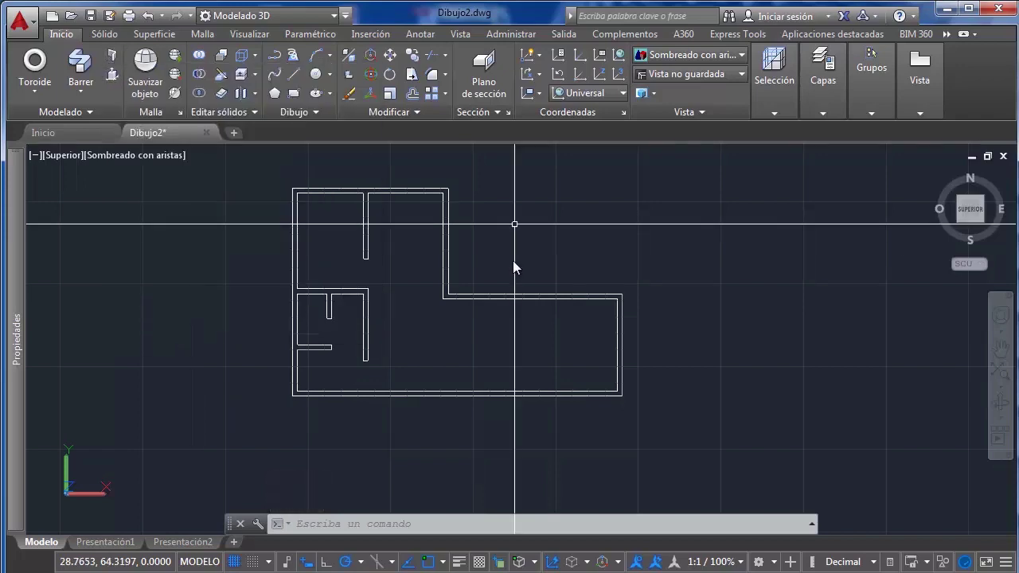
Try a freehand multi-segment polysolid wall enclosing the whole floor plan in a tilted 3D view
{"action": "middle_click_drag", "start_coordinate": [424, 374], "coordinate": [223, 132], "text": "shift"}
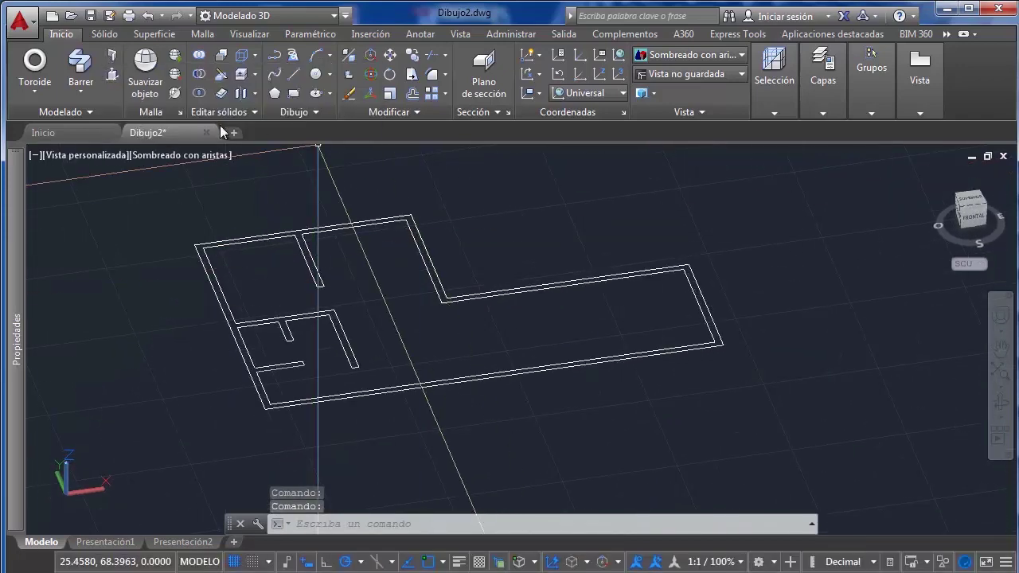
{"action": "left_click", "coordinate": [112, 57]}
{"action": "scroll", "coordinate": [403, 342], "scroll_direction": "up", "scroll_amount": 3}
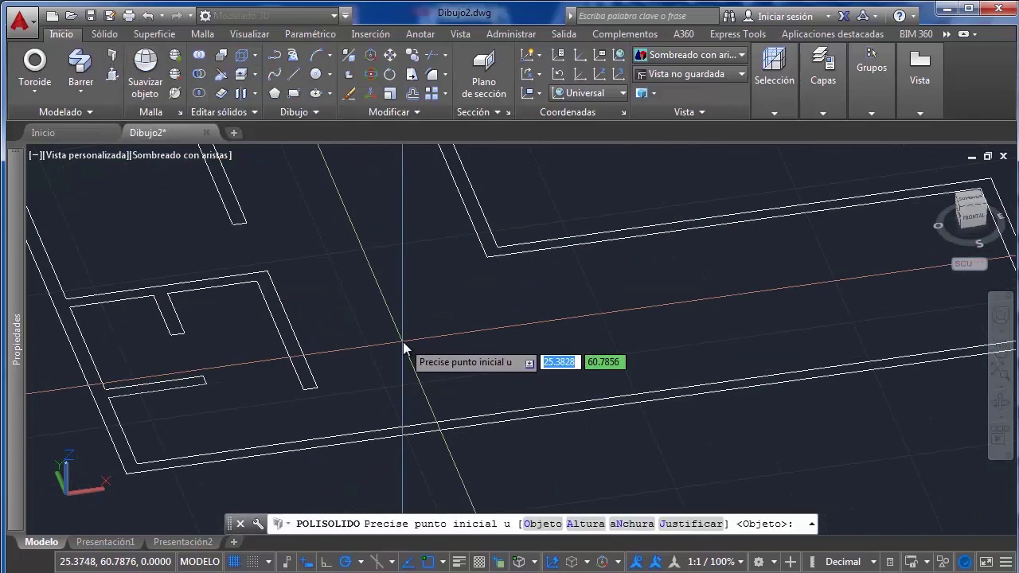
{"action": "scroll", "coordinate": [403, 340], "scroll_direction": "down", "scroll_amount": 6}
{"action": "left_click", "coordinate": [449, 272]}
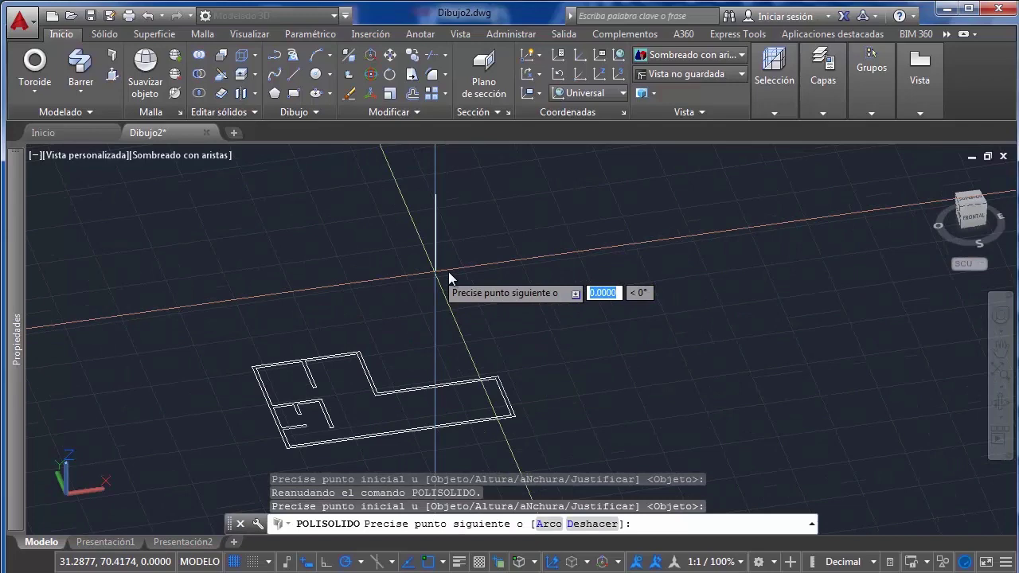
{"action": "left_click", "coordinate": [642, 253]}
{"action": "left_click", "coordinate": [725, 461]}
{"action": "middle_click_drag", "start_coordinate": [672, 436], "coordinate": [750, 296]}
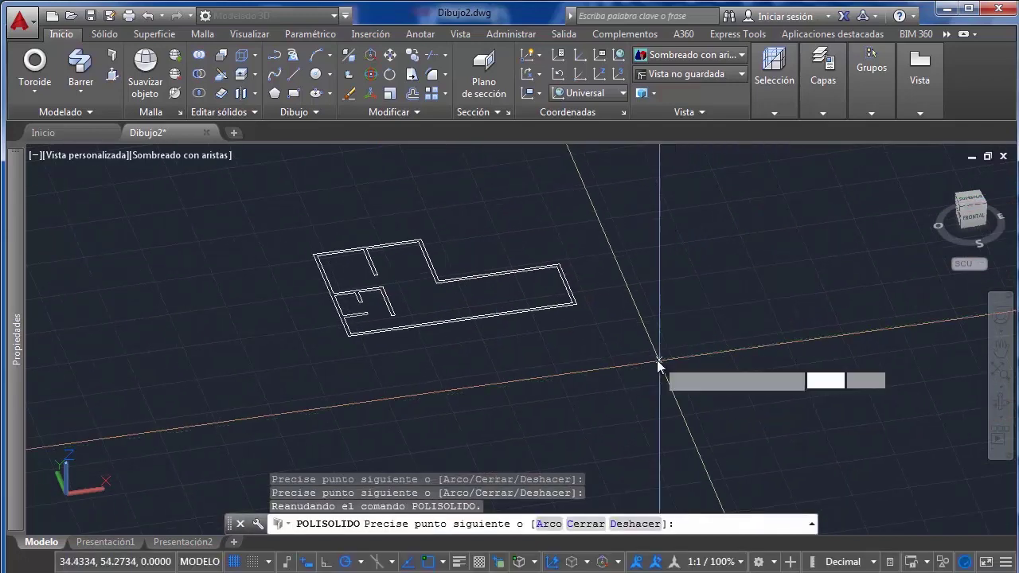
{"action": "left_click", "coordinate": [659, 363]}
{"action": "left_click", "coordinate": [500, 422]}
{"action": "left_click", "coordinate": [288, 467]}
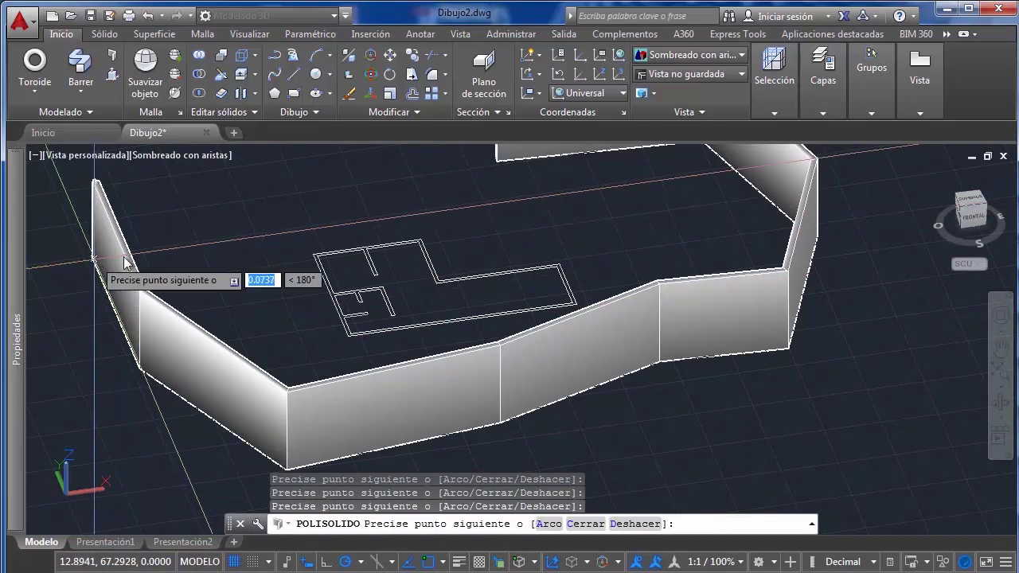
{"action": "left_click", "coordinate": [93, 258]}
{"action": "left_click", "coordinate": [269, 211]}
{"action": "middle_click_drag", "start_coordinate": [321, 200], "coordinate": [295, 267]}
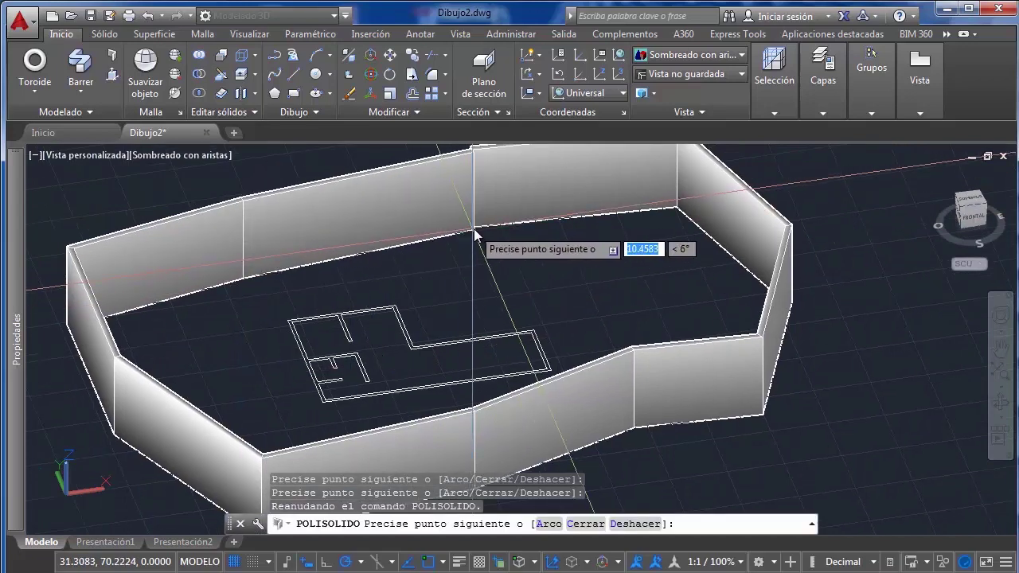
{"action": "key", "text": "Escape"}
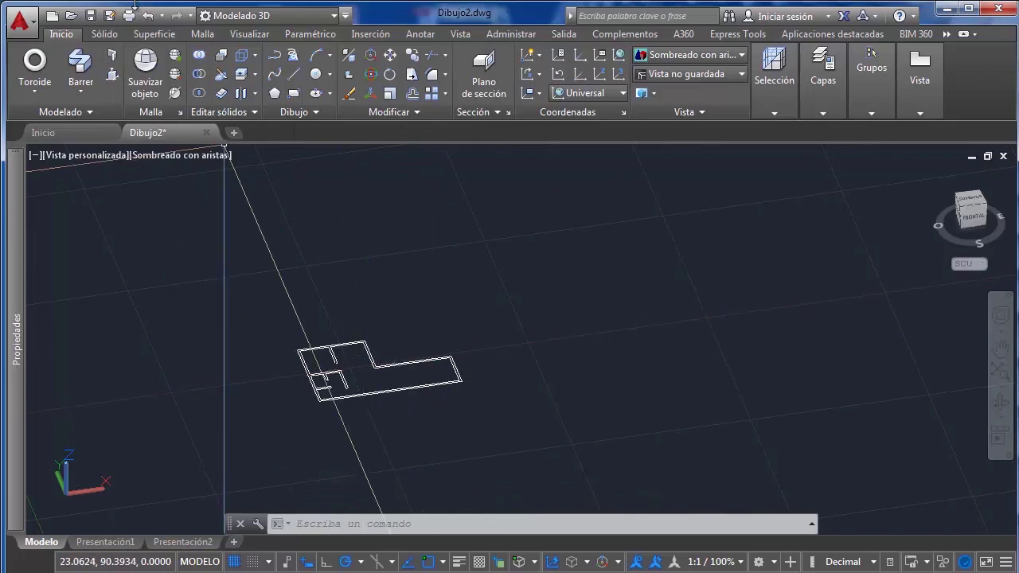
Start a Polysolid and set its height to 3
{"action": "left_click", "coordinate": [114, 59]}
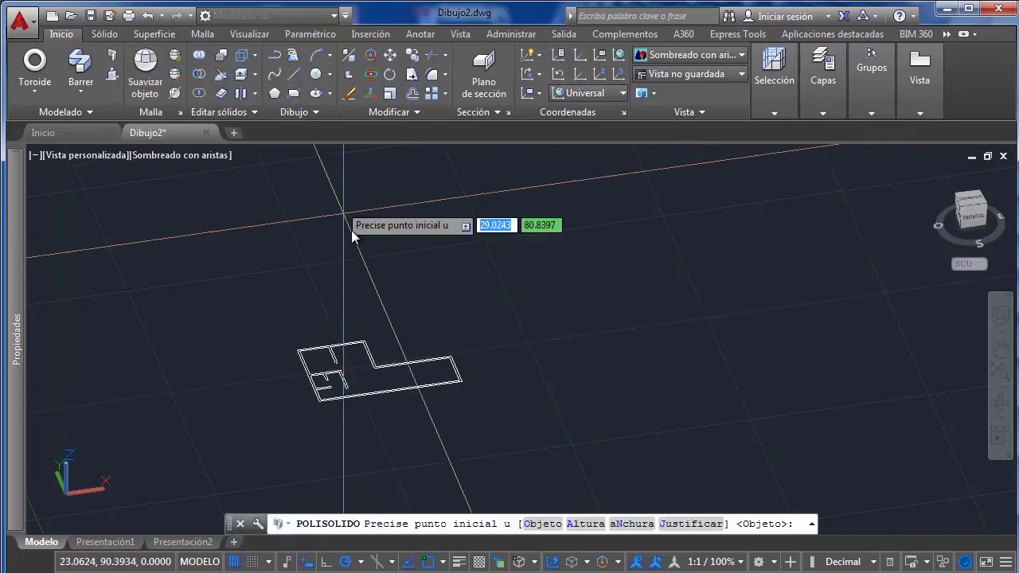
{"action": "middle_click_drag", "start_coordinate": [375, 266], "coordinate": [402, 212]}
{"action": "scroll", "coordinate": [432, 253], "scroll_direction": "up", "scroll_amount": 5}
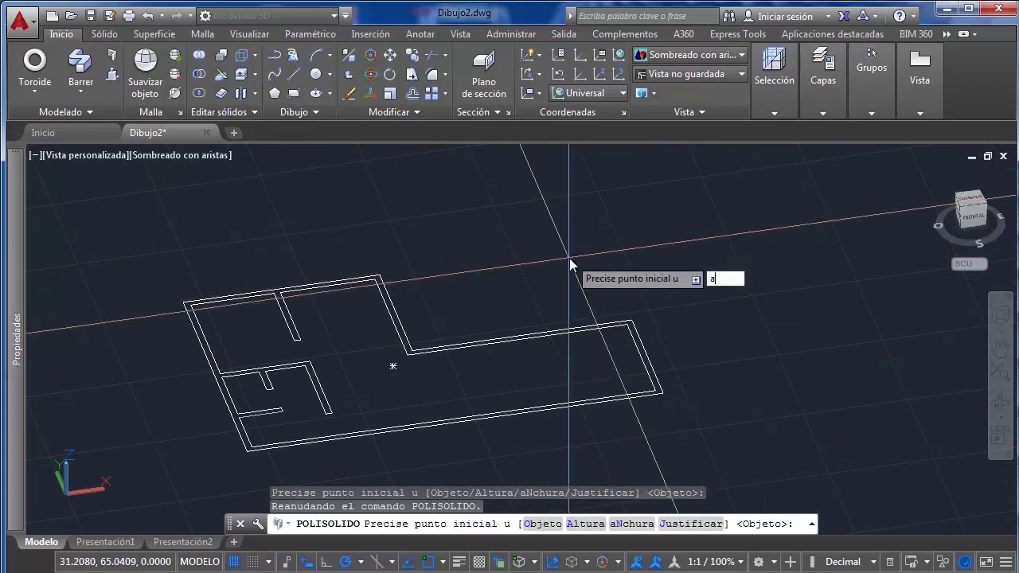
{"action": "key", "text": "Return"}
{"action": "type", "text": "3"}
{"action": "key", "text": "Return"}
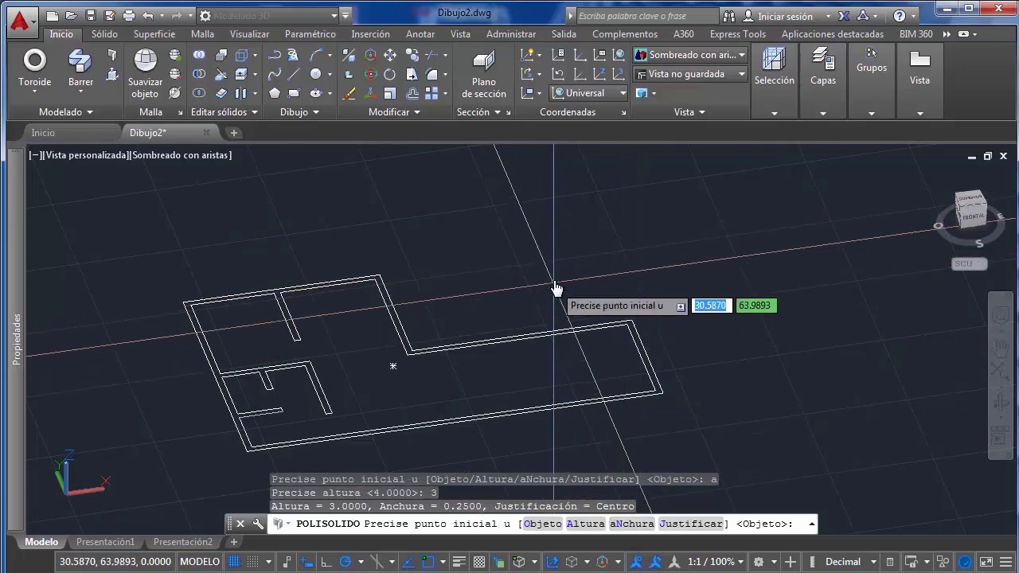
Set the polysolid's width to .15
{"action": "type", "text": "n"}
{"action": "key", "text": "Return"}
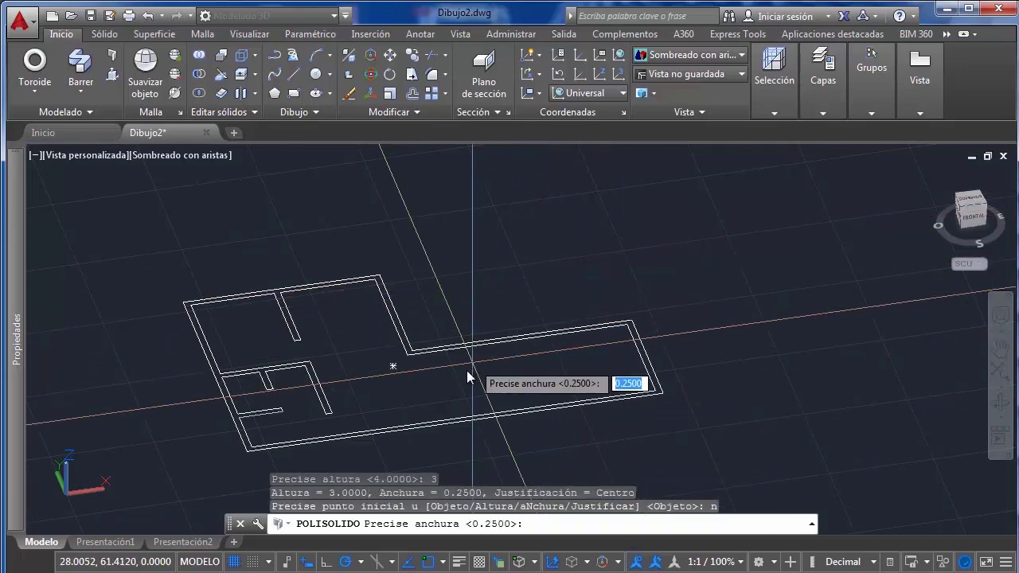
{"action": "scroll", "coordinate": [375, 318], "scroll_direction": "up", "scroll_amount": 5}
{"action": "scroll", "coordinate": [470, 277], "scroll_direction": "down", "scroll_amount": 5}
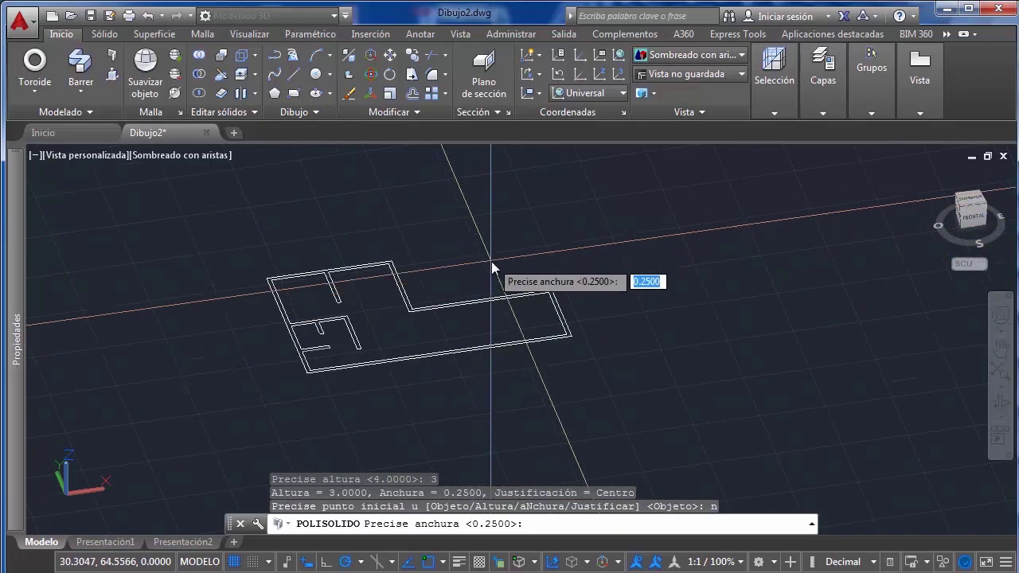
{"action": "type", "text": ".1"}
{"action": "key", "text": "Return"}
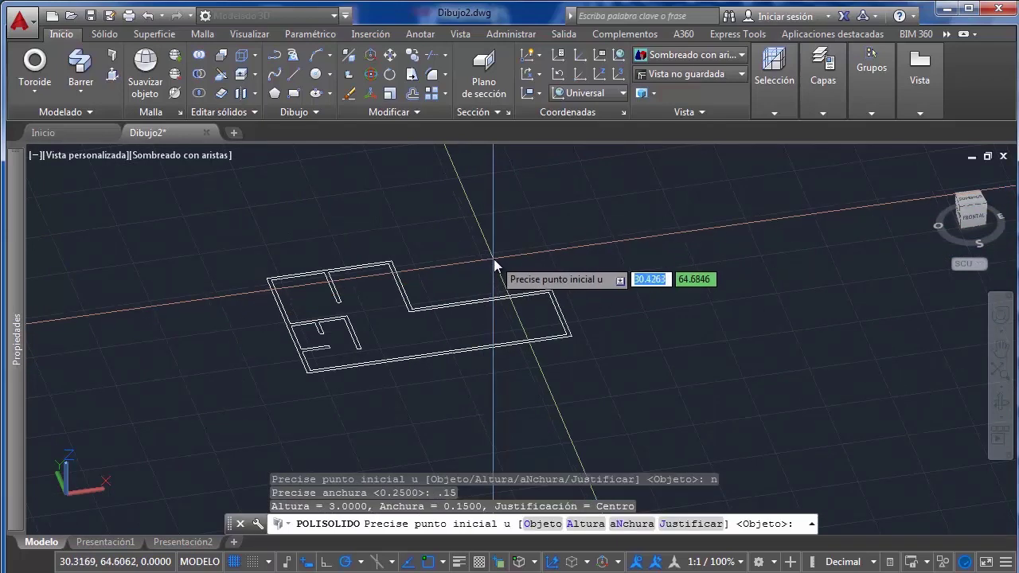
Try to trace the plan's upper exterior wall in top view with a centre-justified polysolid starting at the outer upper-left corner
{"action": "middle_click_drag", "start_coordinate": [263, 314], "coordinate": [409, 274]}
{"action": "scroll", "coordinate": [306, 263], "scroll_direction": "up", "scroll_amount": 6}
{"action": "scroll", "coordinate": [409, 273], "scroll_direction": "down", "scroll_amount": 4}
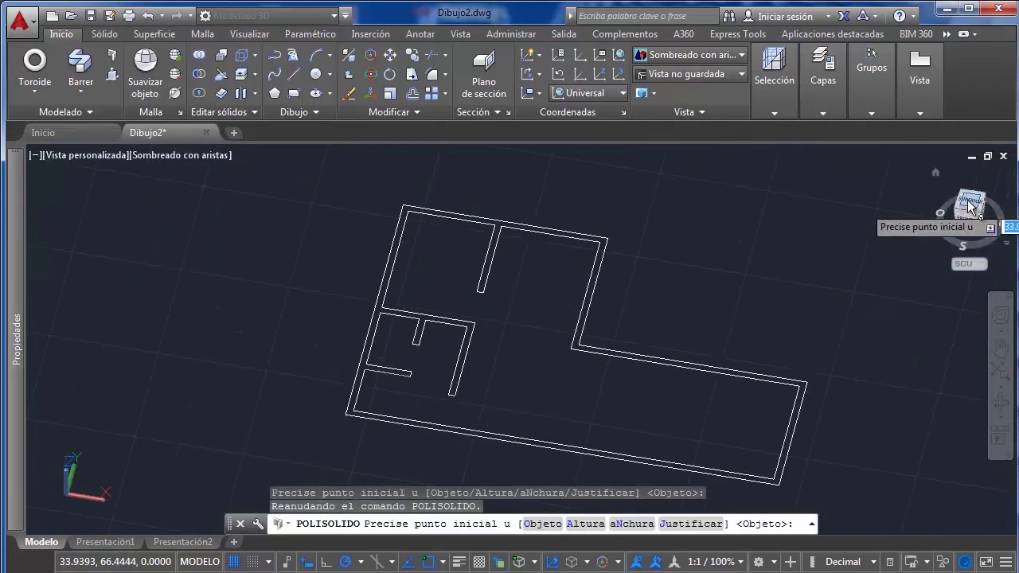
{"action": "left_click", "coordinate": [970, 206]}
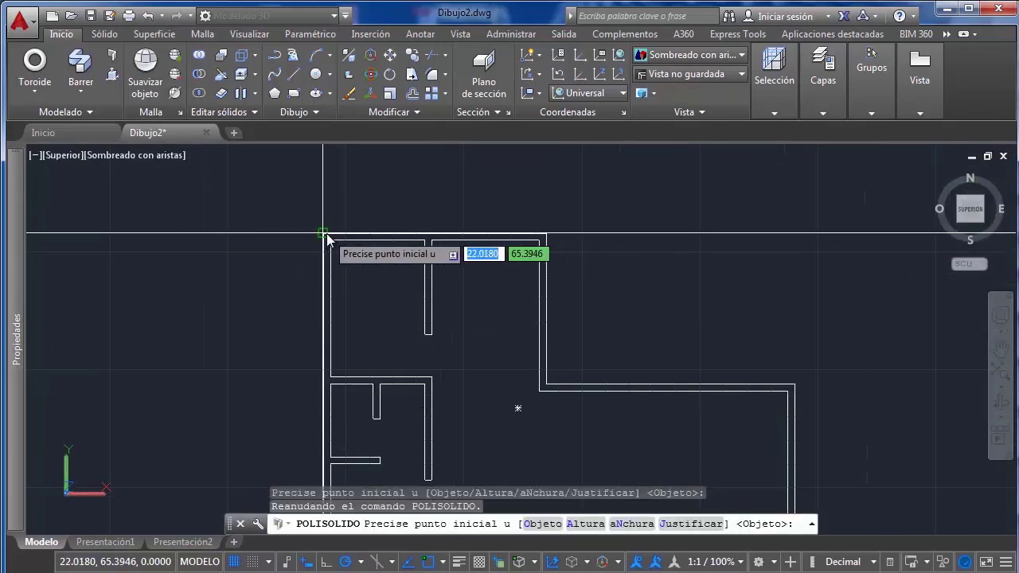
{"action": "left_click", "coordinate": [323, 234]}
{"action": "scroll", "coordinate": [546, 223], "scroll_direction": "up", "scroll_amount": 3}
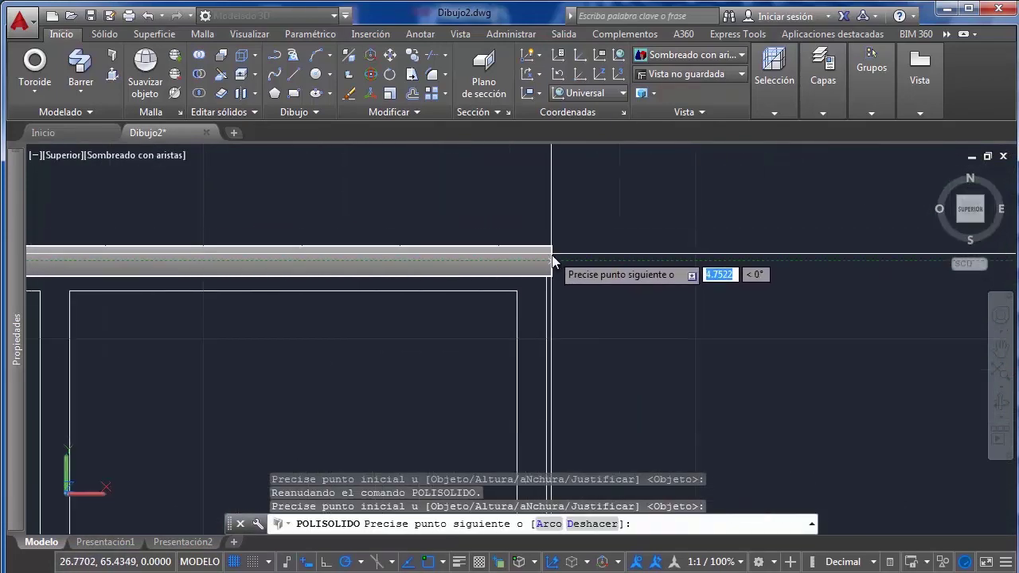
{"action": "middle_click_drag", "start_coordinate": [553, 261], "coordinate": [831, 262]}
{"action": "scroll", "coordinate": [836, 259], "scroll_direction": "down", "scroll_amount": 2}
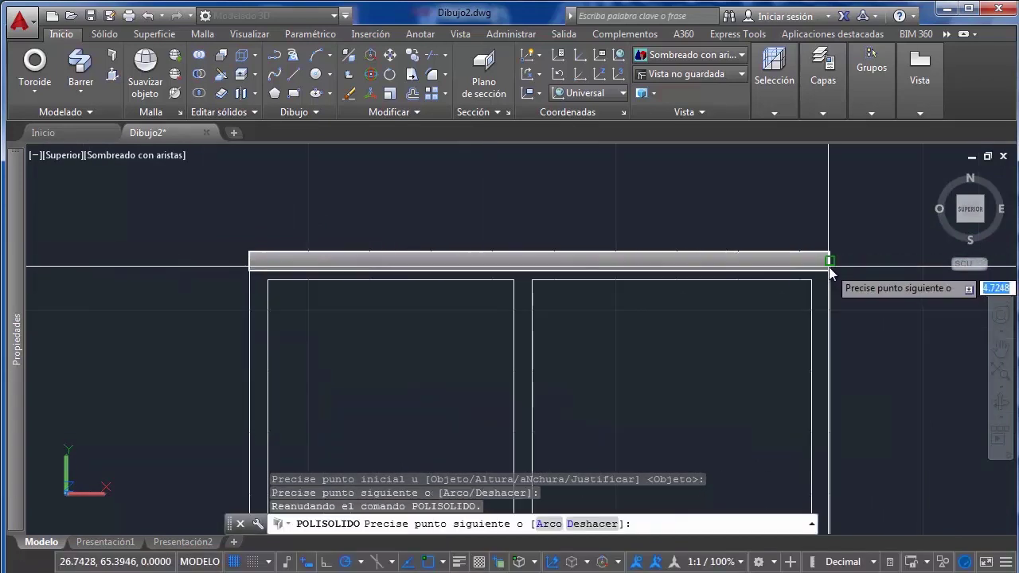
{"action": "scroll", "coordinate": [389, 240], "scroll_direction": "up", "scroll_amount": 6}
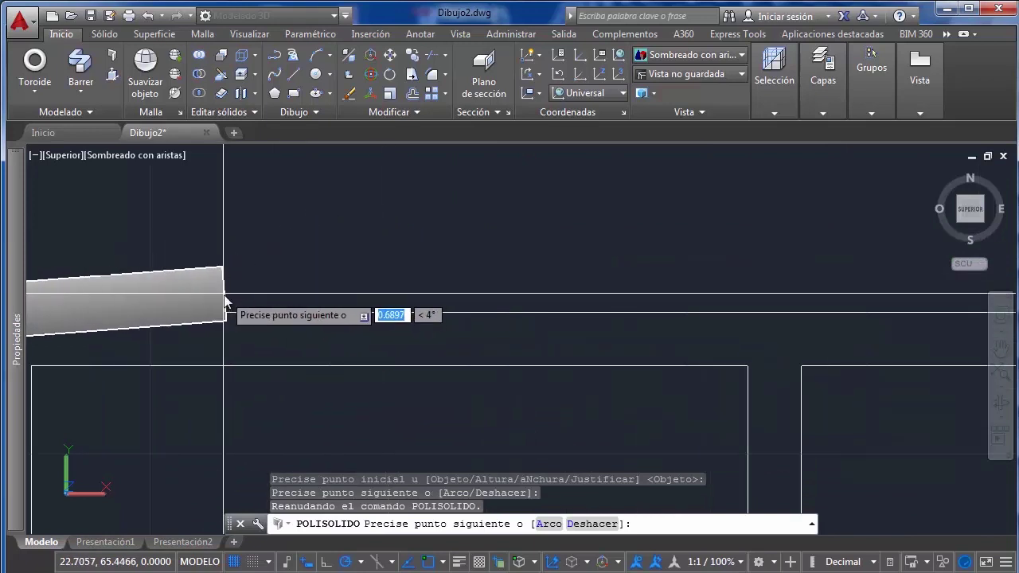
{"action": "scroll", "coordinate": [227, 296], "scroll_direction": "down", "scroll_amount": 8}
{"action": "middle_click_drag", "start_coordinate": [575, 349], "coordinate": [883, 324]}
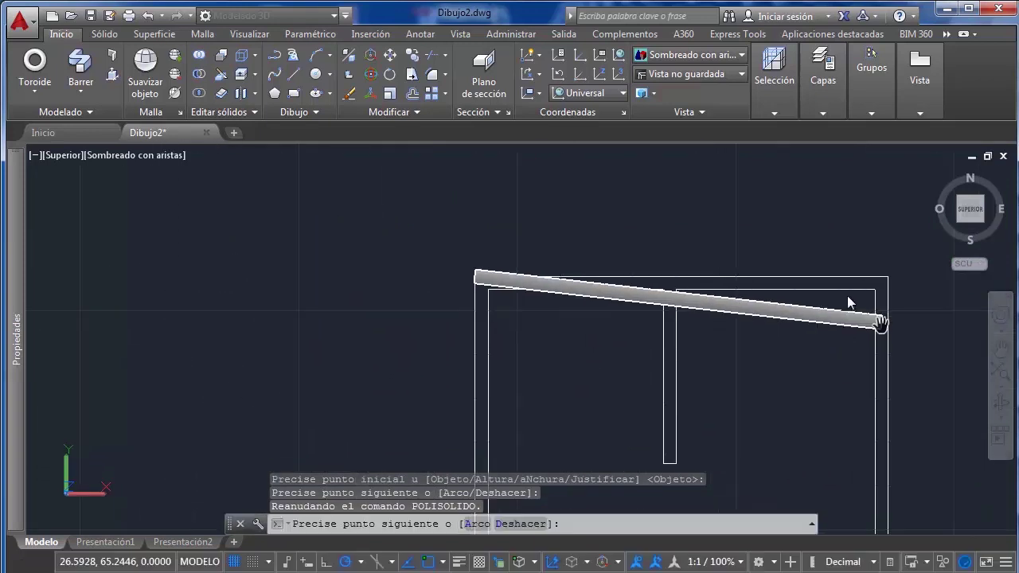
{"action": "scroll", "coordinate": [823, 275], "scroll_direction": "up", "scroll_amount": 2}
{"action": "key", "text": "Escape"}
Restart the Polysolid command and set its justification to left (Izquierda)
{"action": "middle_click_drag", "start_coordinate": [762, 260], "coordinate": [654, 262]}
{"action": "key", "text": "Return"}
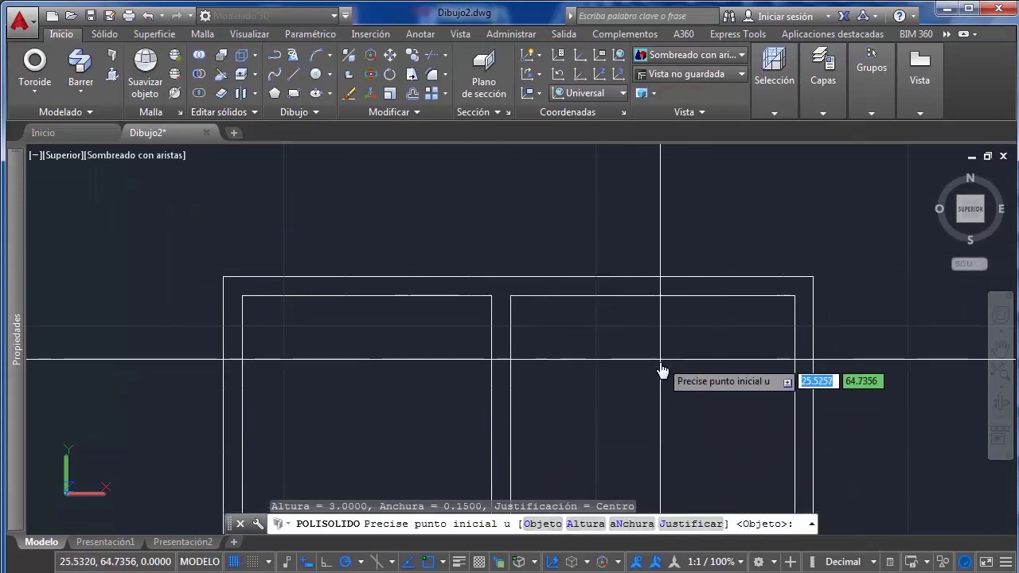
{"action": "key", "text": "Return"}
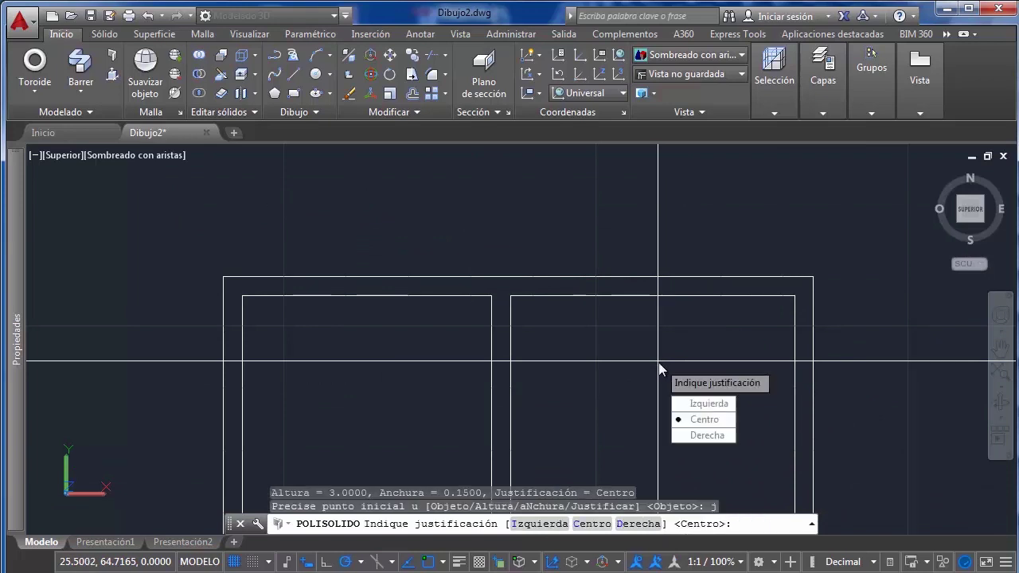
{"action": "left_click", "coordinate": [708, 403]}
Try to trace the exterior wall's outer edge from the plan's upper-left corner across the top, down to the inner step and out to the east corner
{"action": "left_click", "coordinate": [223, 277]}
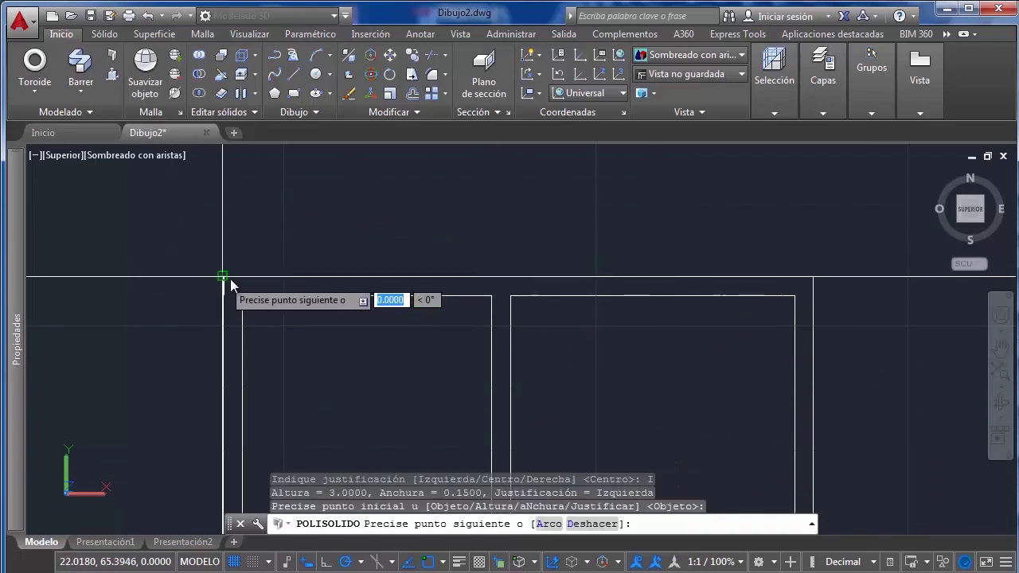
{"action": "left_click", "coordinate": [813, 277]}
{"action": "scroll", "coordinate": [811, 338], "scroll_direction": "down", "scroll_amount": 4}
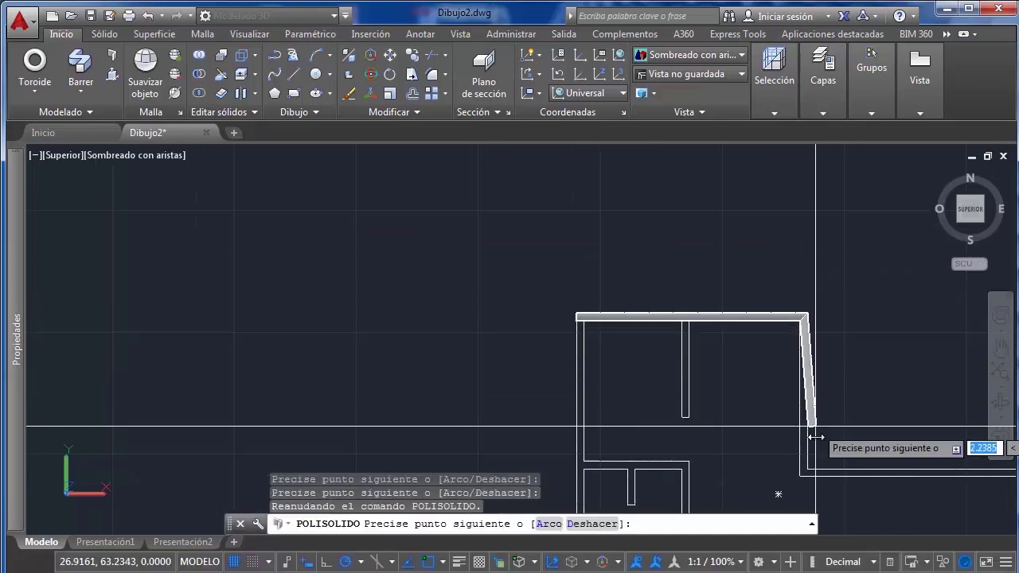
{"action": "mouse_move", "coordinate": [811, 471]}
{"action": "middle_mouse_down"}
{"action": "mouse_move", "coordinate": [744, 408]}
{"action": "mouse_move", "coordinate": [410, 375]}
{"action": "mouse_move", "coordinate": [305, 405]}
{"action": "middle_mouse_up"}
{"action": "scroll", "coordinate": [737, 402], "scroll_direction": "up", "scroll_amount": 3}
{"action": "left_click", "coordinate": [733, 398]}
{"action": "left_click", "coordinate": [768, 378]}
Try to continue the exterior polysolid down the east side and along the plan's lower edge to its lower-left corner
{"action": "middle_click_drag", "start_coordinate": [740, 482], "coordinate": [731, 337]}
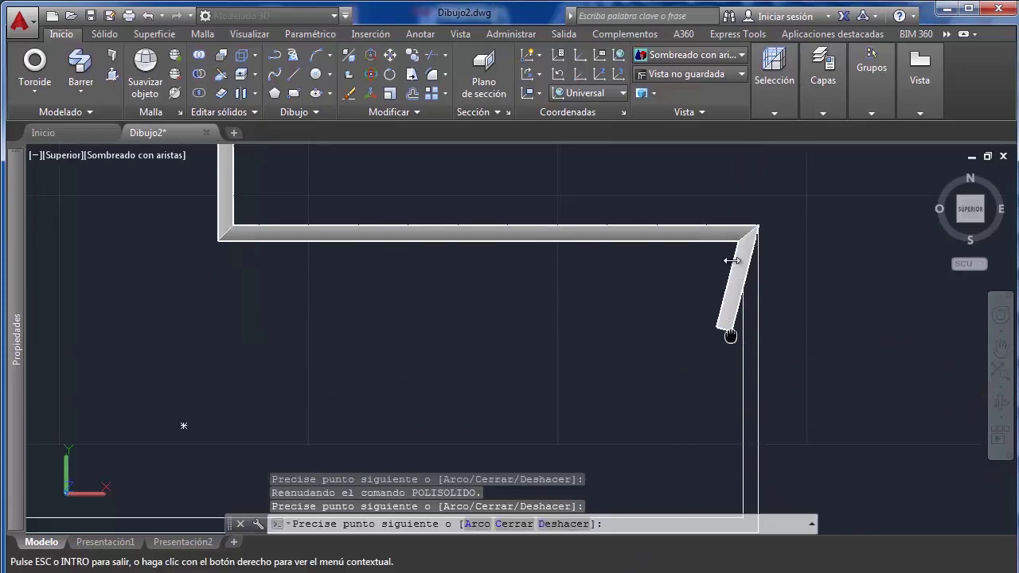
{"action": "scroll", "coordinate": [747, 390], "scroll_direction": "down", "scroll_amount": 4}
{"action": "left_click", "coordinate": [750, 458]}
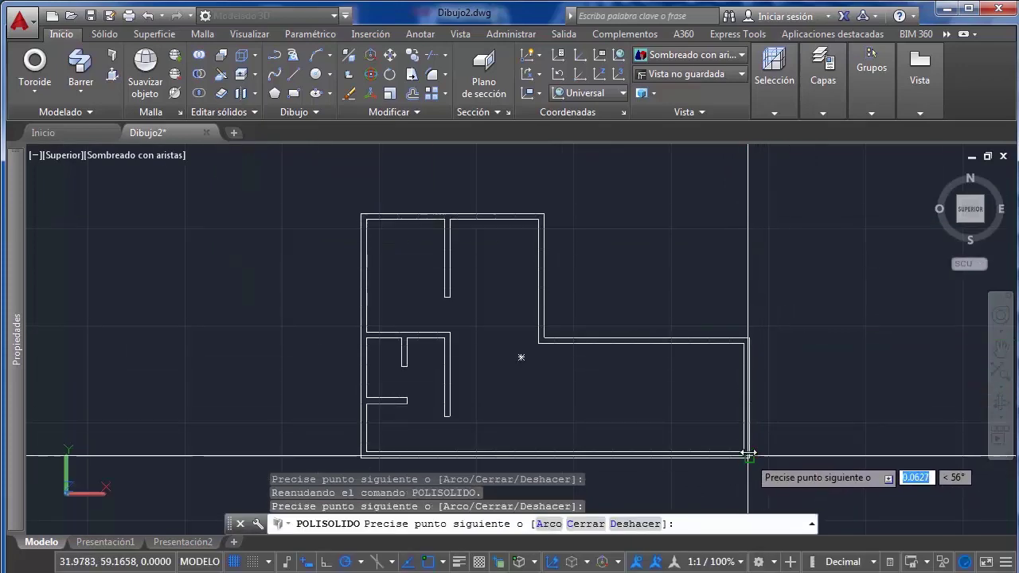
{"action": "middle_click_drag", "start_coordinate": [159, 321], "coordinate": [355, 156]}
{"action": "scroll", "coordinate": [612, 328], "scroll_direction": "up", "scroll_amount": 3}
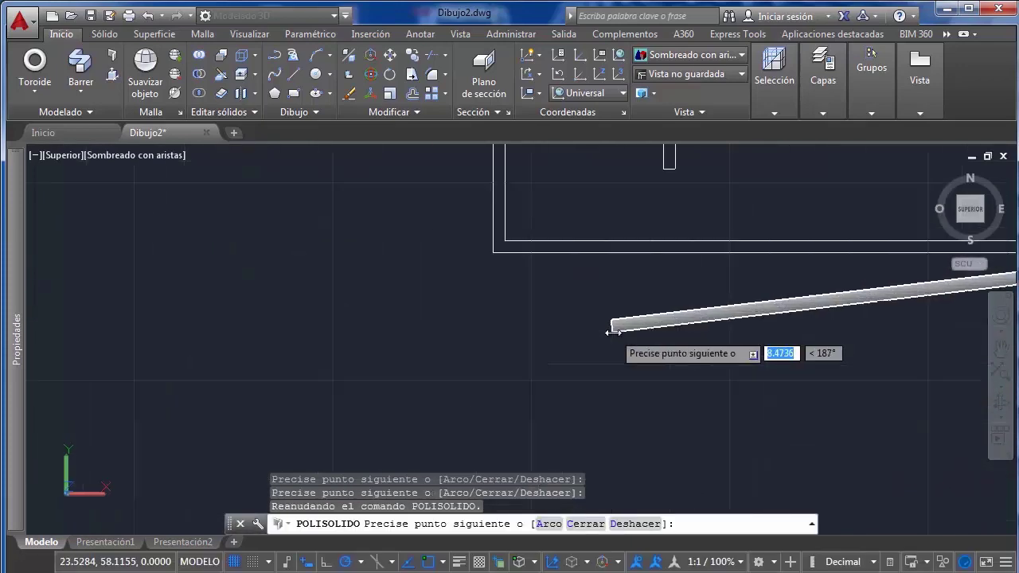
{"action": "left_click", "coordinate": [493, 251]}
Try to run the exterior polysolid up the west side and end it on the starting upper-left corner
{"action": "middle_click_drag", "start_coordinate": [493, 194], "coordinate": [430, 464]}
{"action": "scroll", "coordinate": [430, 462], "scroll_direction": "down", "scroll_amount": 2}
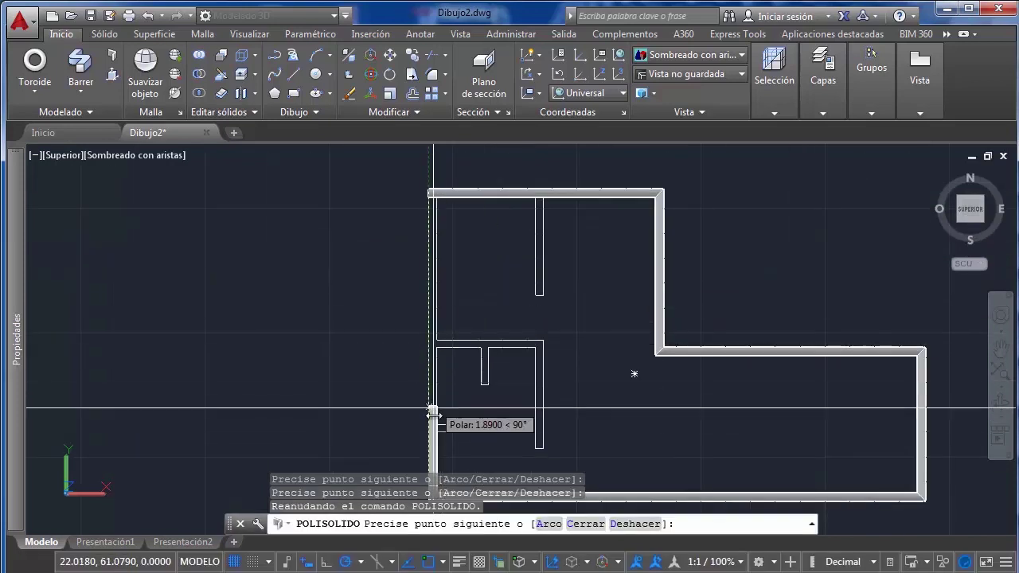
{"action": "scroll", "coordinate": [432, 411], "scroll_direction": "up", "scroll_amount": 3}
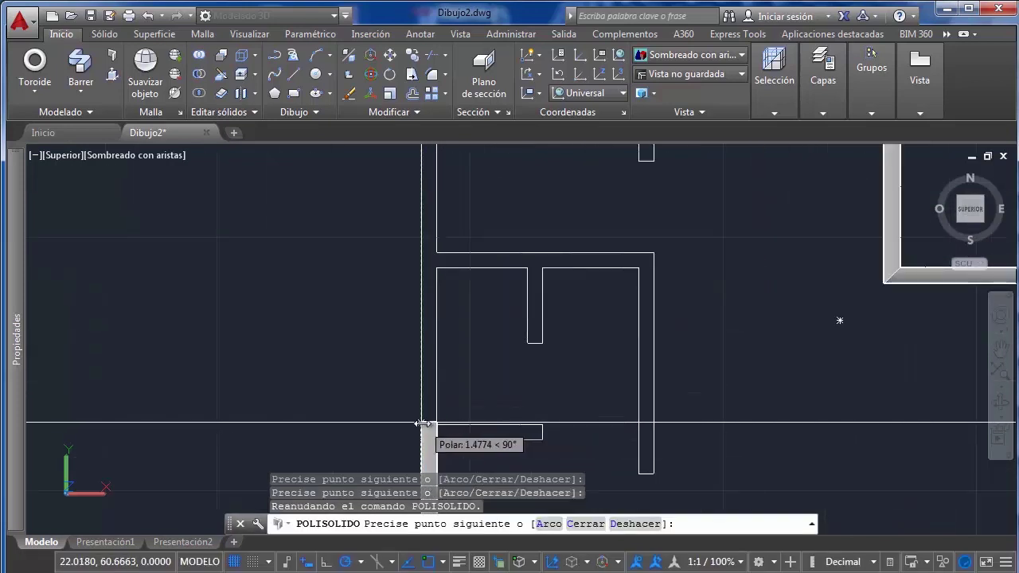
{"action": "left_click", "coordinate": [422, 424]}
{"action": "key", "text": "ctrl+z"}
{"action": "middle_click_drag", "start_coordinate": [443, 314], "coordinate": [429, 418]}
{"action": "scroll", "coordinate": [428, 415], "scroll_direction": "down", "scroll_amount": 2}
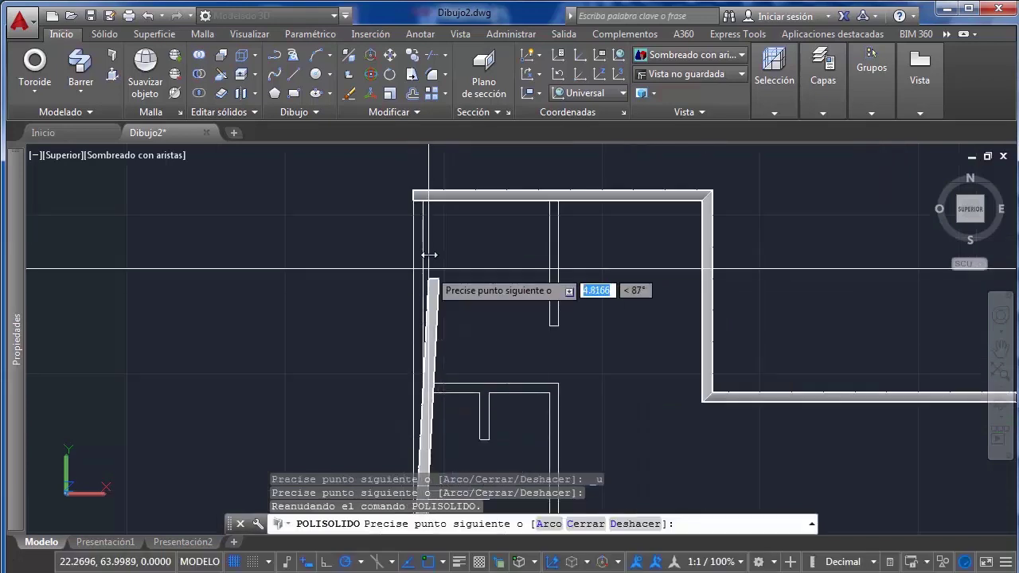
{"action": "middle_click_drag", "start_coordinate": [418, 189], "coordinate": [416, 236]}
{"action": "left_click", "coordinate": [413, 238]}
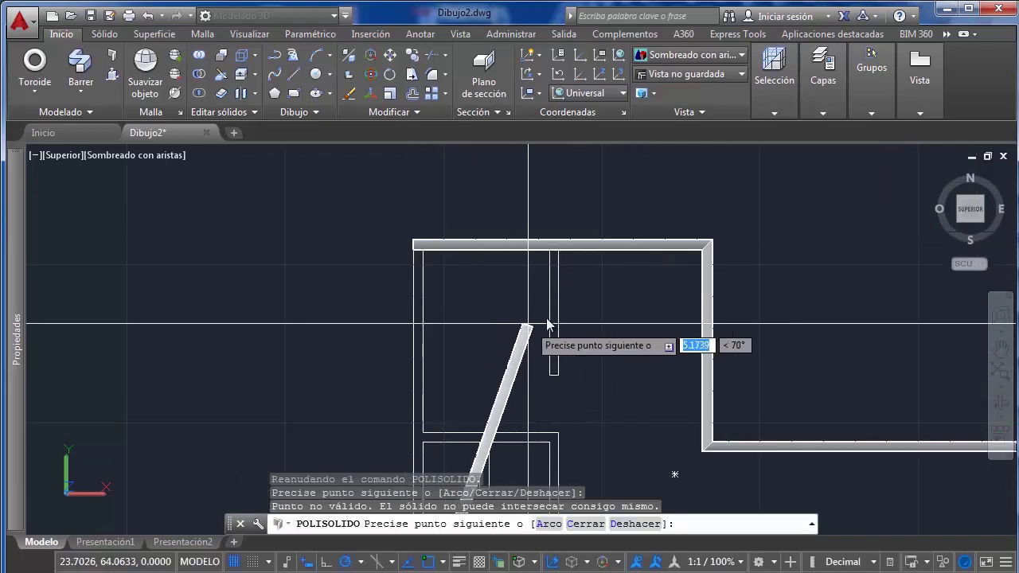
{"action": "key", "text": "Escape"}
Trace the exterior wall again with a left-justified polysolid from the upper-left corner across the top, down to the step and out to the east corner
{"action": "key", "text": "Return"}
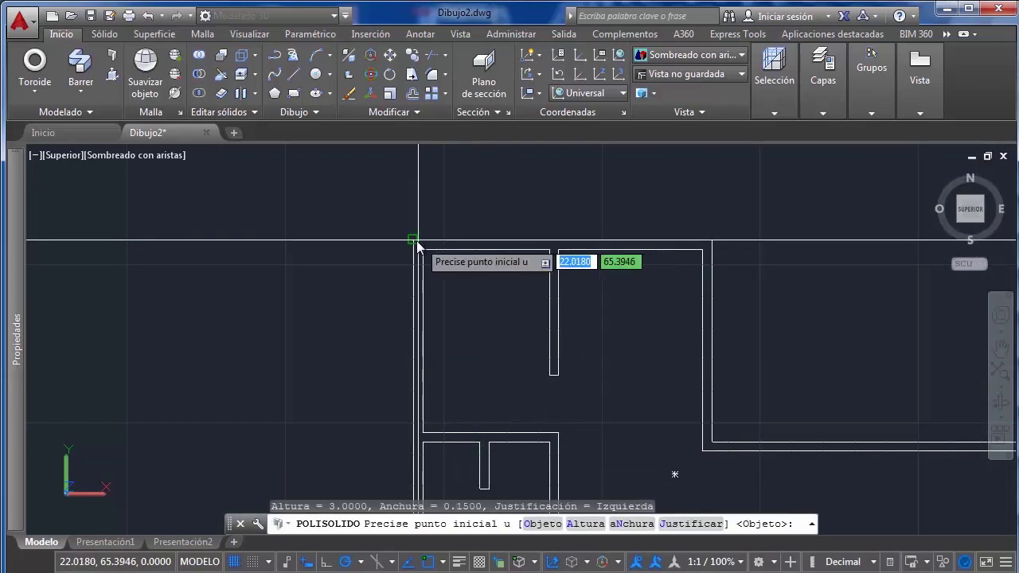
{"action": "left_click", "coordinate": [414, 241]}
{"action": "left_click", "coordinate": [712, 243]}
{"action": "mouse_move", "coordinate": [719, 416]}
{"action": "middle_mouse_down"}
{"action": "mouse_move", "coordinate": [671, 315]}
{"action": "mouse_move", "coordinate": [555, 342]}
{"action": "mouse_move", "coordinate": [412, 343]}
{"action": "middle_mouse_up"}
{"action": "left_click", "coordinate": [665, 348]}
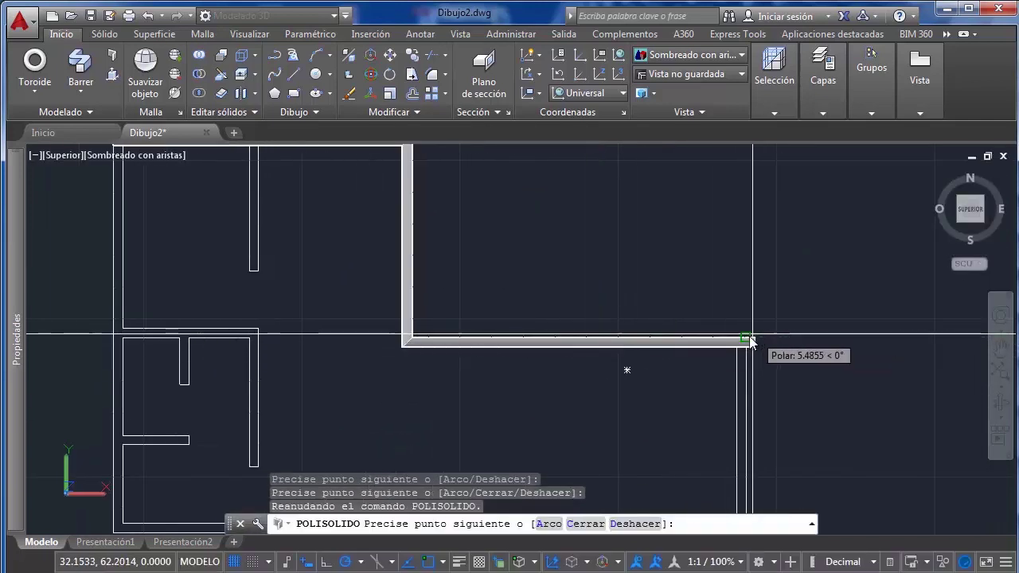
{"action": "left_click", "coordinate": [743, 347]}
Continue the exterior polysolid down the east side and along the plan's lower edge to the lower-left corner
{"action": "middle_click_drag", "start_coordinate": [740, 431], "coordinate": [743, 272]}
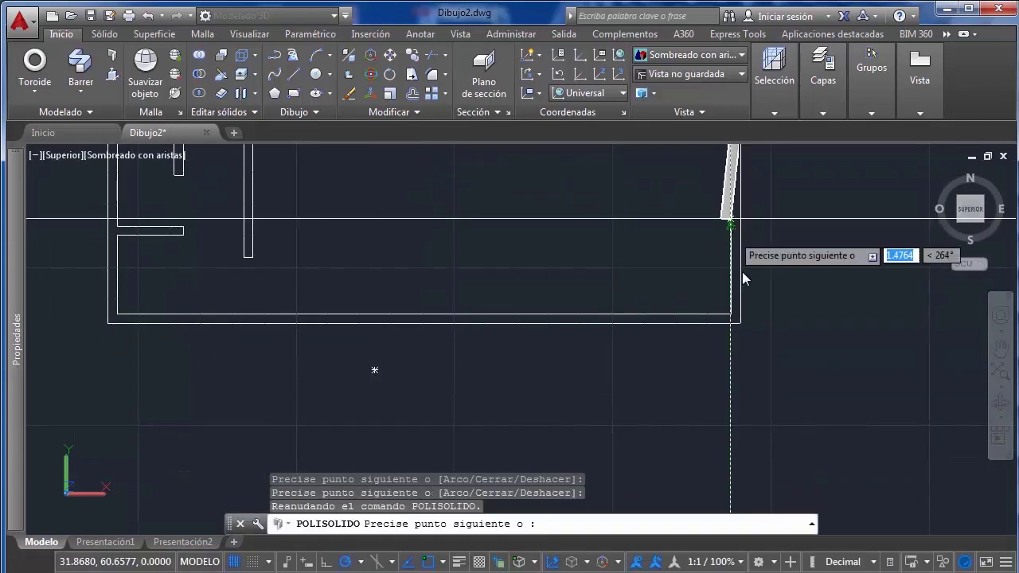
{"action": "left_click", "coordinate": [740, 325]}
{"action": "middle_click_drag", "start_coordinate": [152, 338], "coordinate": [500, 405]}
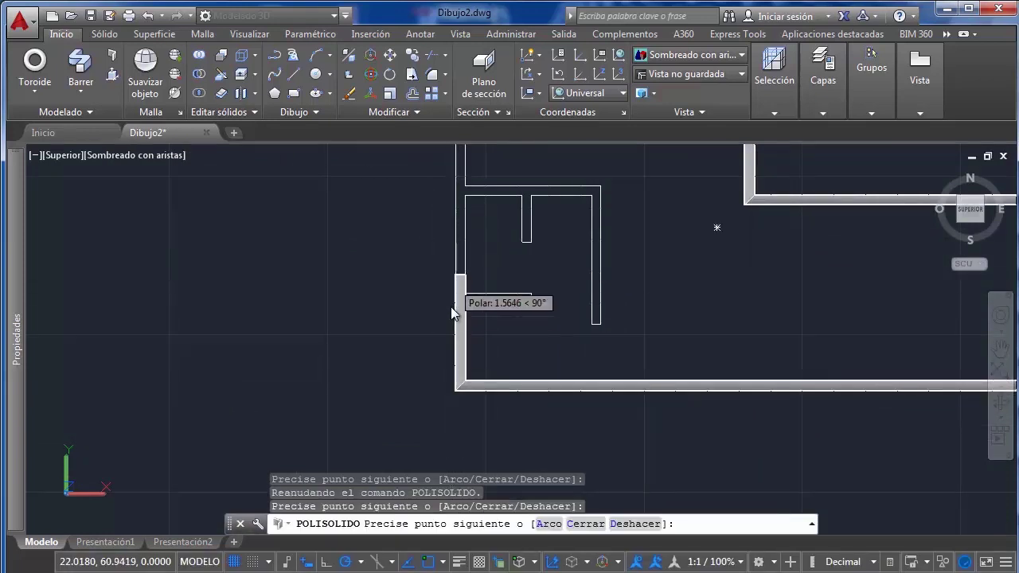
{"action": "middle_click_drag", "start_coordinate": [451, 307], "coordinate": [458, 493]}
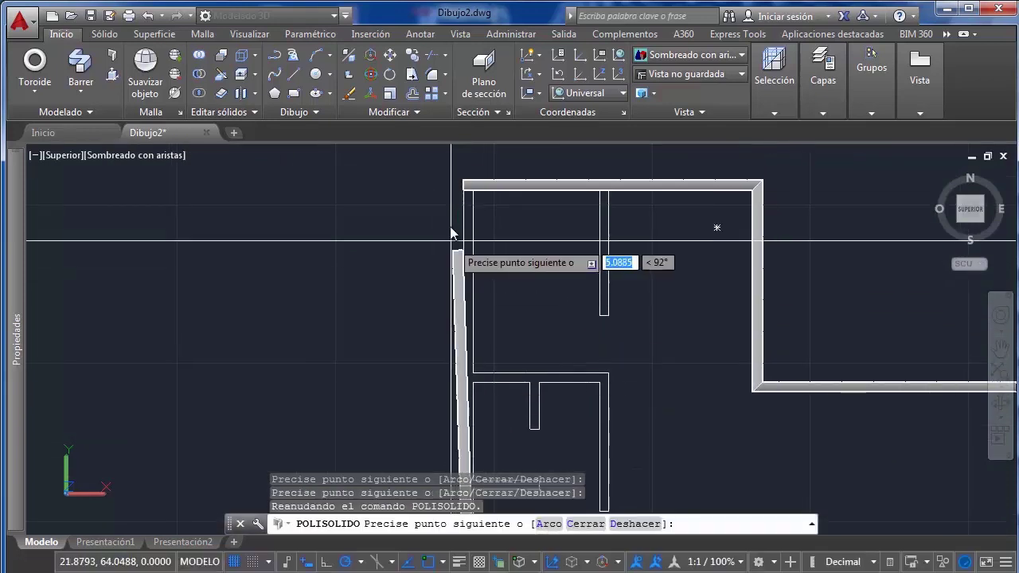
Run the exterior polysolid up the west side to just below the top wall and finish the command
{"action": "left_click", "coordinate": [464, 182]}
{"action": "scroll", "coordinate": [470, 196], "scroll_direction": "up", "scroll_amount": 10}
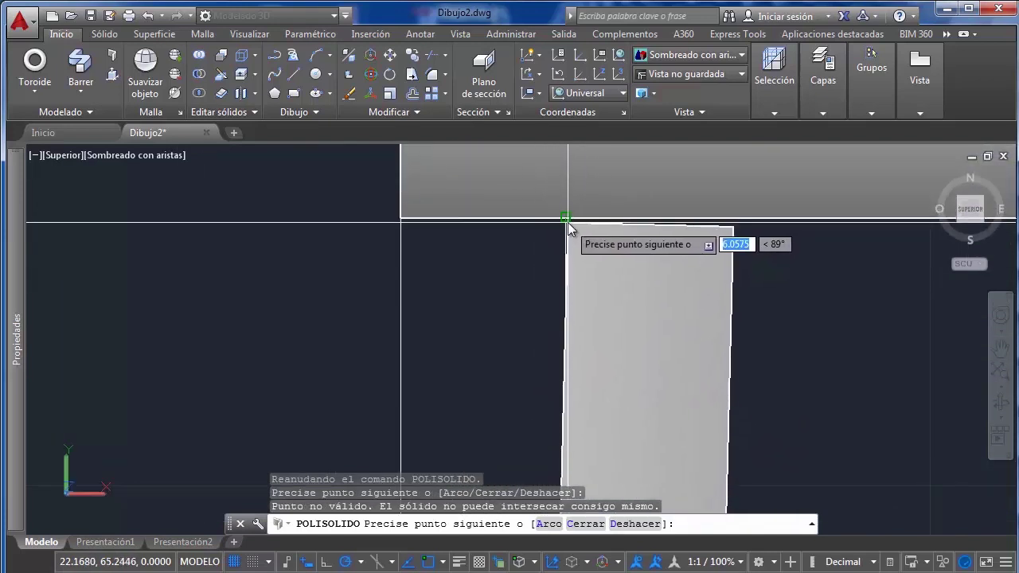
{"action": "left_click", "coordinate": [401, 216]}
{"action": "scroll", "coordinate": [549, 298], "scroll_direction": "down", "scroll_amount": 5}
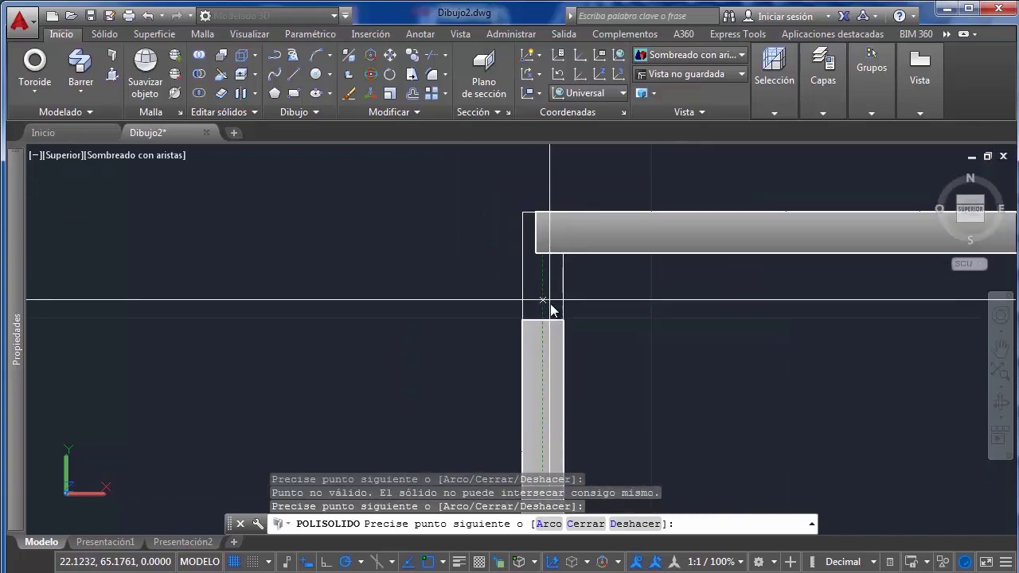
{"action": "scroll", "coordinate": [555, 324], "scroll_direction": "down", "scroll_amount": 8}
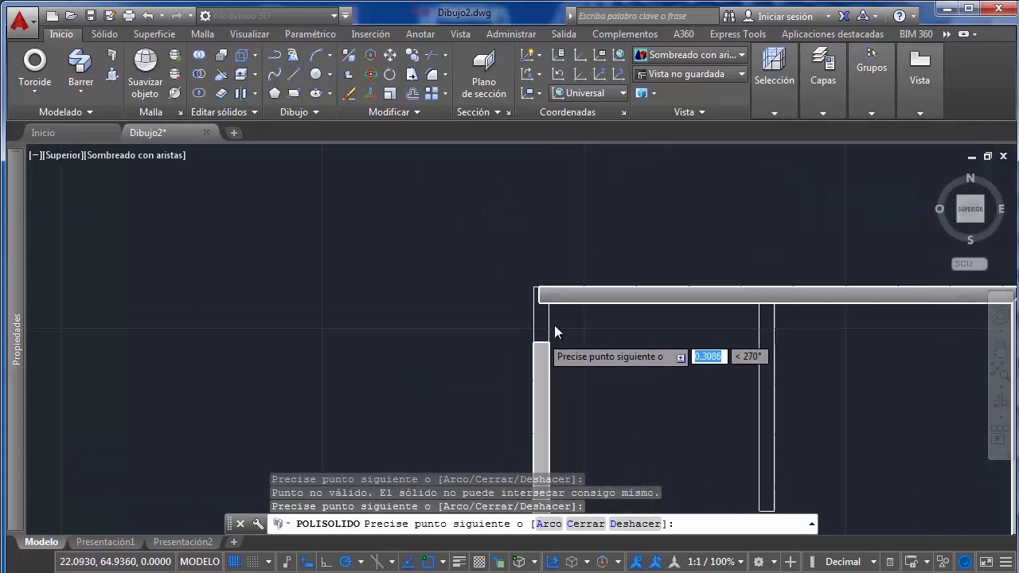
{"action": "scroll", "coordinate": [562, 221], "scroll_direction": "up", "scroll_amount": 5}
{"action": "scroll", "coordinate": [444, 250], "scroll_direction": "up", "scroll_amount": 5}
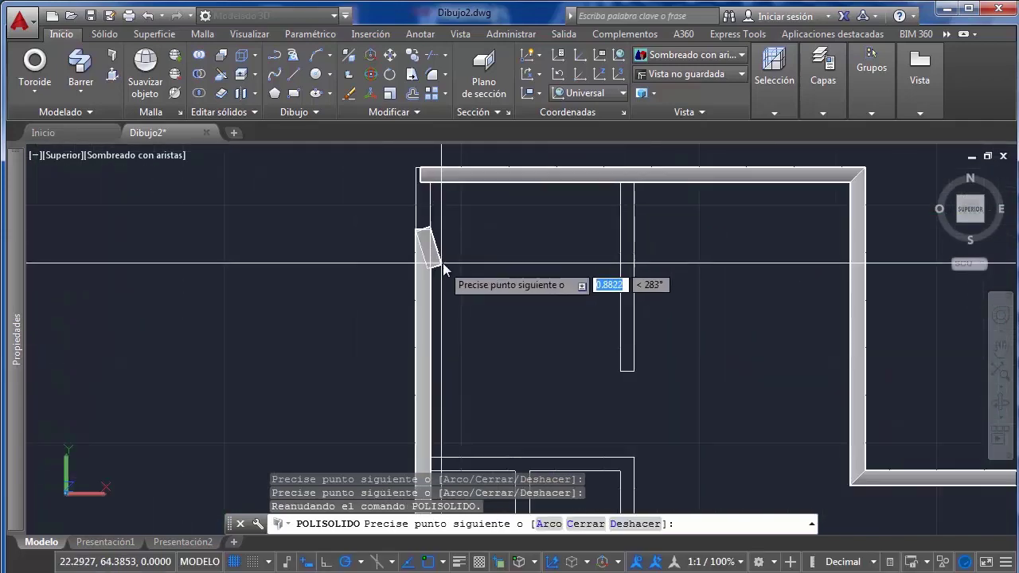
{"action": "key", "text": "Return"}
Examine the exterior wall's starting corner and the whole enclosure in a tilted 3D view
{"action": "scroll", "coordinate": [438, 270], "scroll_direction": "up", "scroll_amount": 2}
{"action": "middle_click_drag", "start_coordinate": [437, 269], "coordinate": [562, 240], "text": "shift"}
{"action": "scroll", "coordinate": [561, 242], "scroll_direction": "up", "scroll_amount": 2}
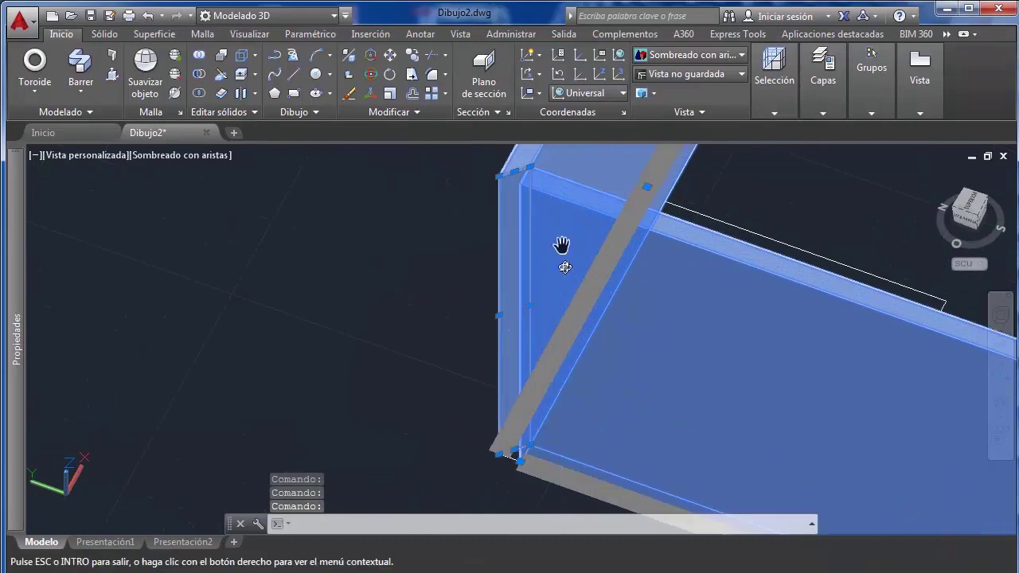
{"action": "middle_click_drag", "start_coordinate": [538, 348], "coordinate": [524, 398], "text": "shift"}
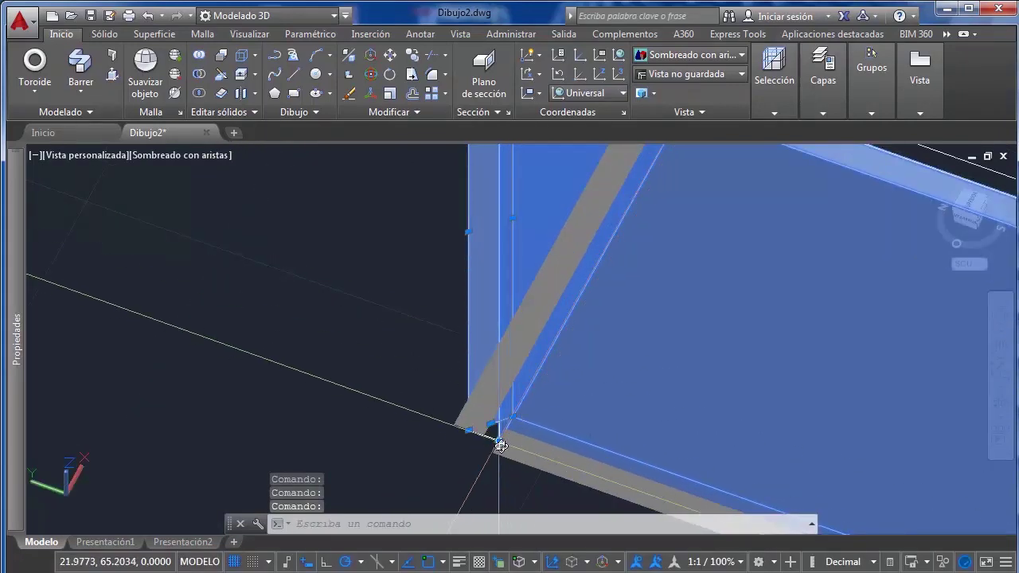
{"action": "left_click", "coordinate": [500, 446]}
{"action": "middle_click_drag", "start_coordinate": [469, 428], "coordinate": [963, 227], "text": "shift"}
{"action": "key", "text": "Escape"}
{"action": "scroll", "coordinate": [768, 299], "scroll_direction": "down", "scroll_amount": 5}
In top view, raise the southern short partition as a polysolid about 1.05 units long from its free end to the west exterior wall
{"action": "left_click", "coordinate": [976, 205]}
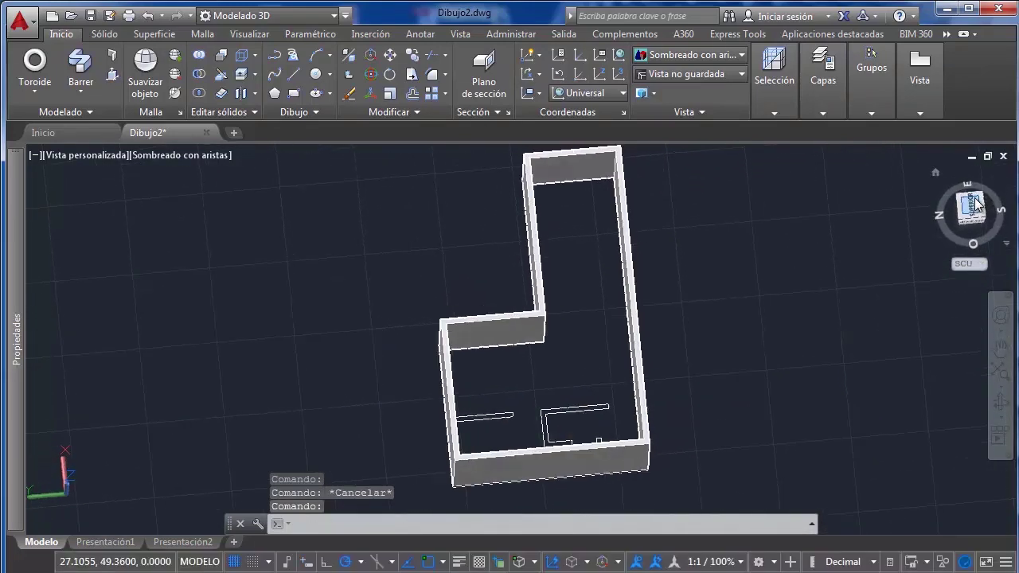
{"action": "scroll", "coordinate": [550, 352], "scroll_direction": "up", "scroll_amount": 3}
{"action": "key", "text": "Return"}
{"action": "scroll", "coordinate": [596, 485], "scroll_direction": "up", "scroll_amount": 2}
{"action": "middle_click_drag", "start_coordinate": [596, 484], "coordinate": [574, 335]}
{"action": "left_click", "coordinate": [572, 299]}
{"action": "scroll", "coordinate": [573, 377], "scroll_direction": "up", "scroll_amount": 2}
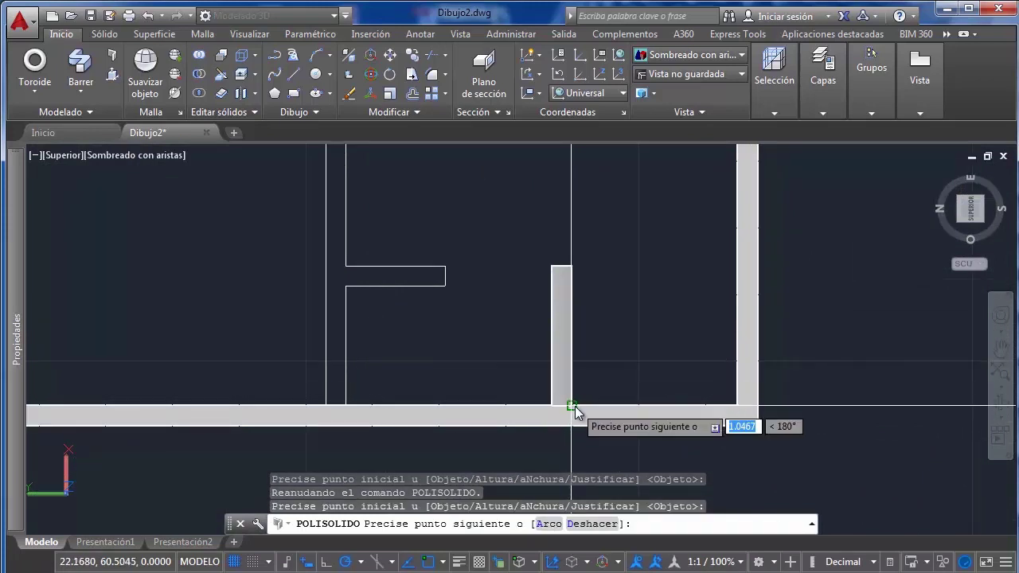
{"action": "left_click", "coordinate": [573, 406]}
{"action": "key", "text": "Return"}
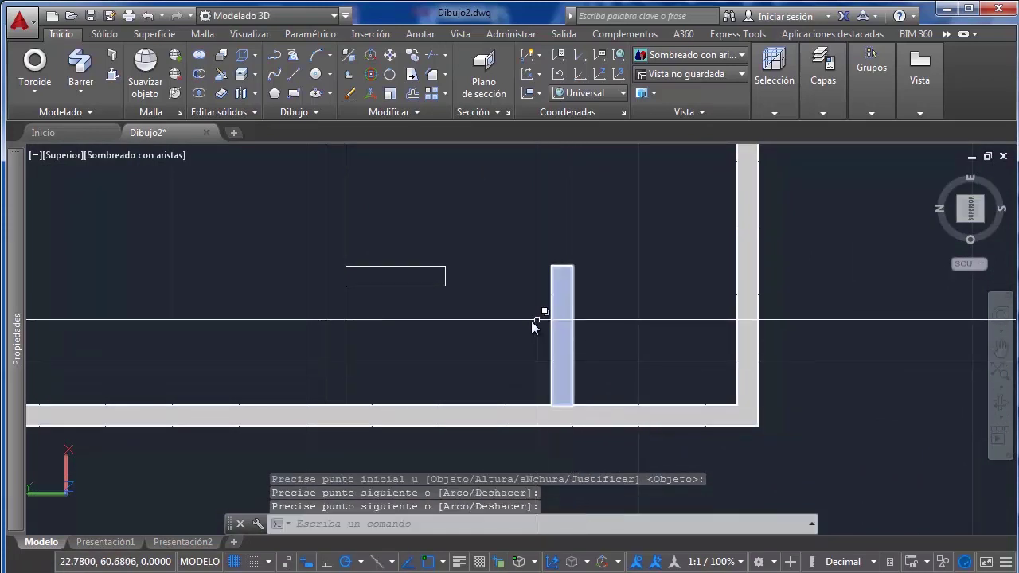
Try to trace the L-shaped interior partition with a left-justified polysolid starting at its free end
{"action": "scroll", "coordinate": [565, 334], "scroll_direction": "down", "scroll_amount": 2}
{"action": "key", "text": "Return"}
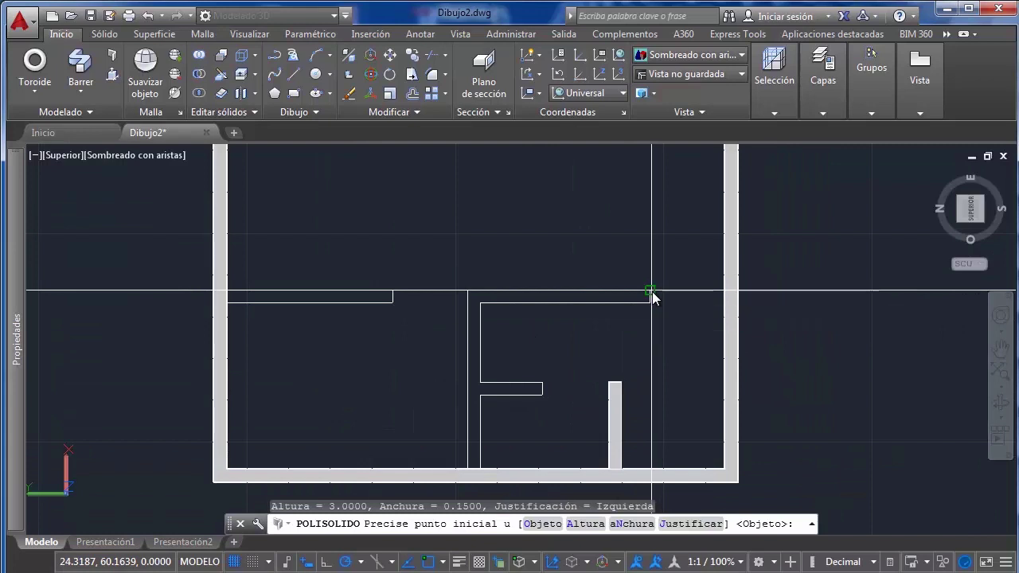
{"action": "left_click", "coordinate": [651, 291]}
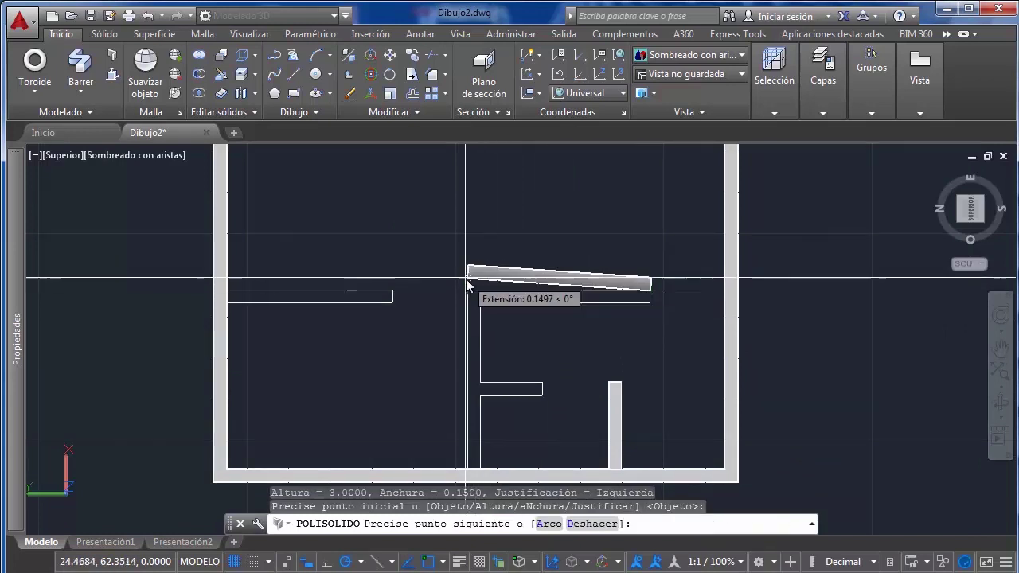
{"action": "key", "text": "Escape"}
{"action": "key", "text": "Return"}
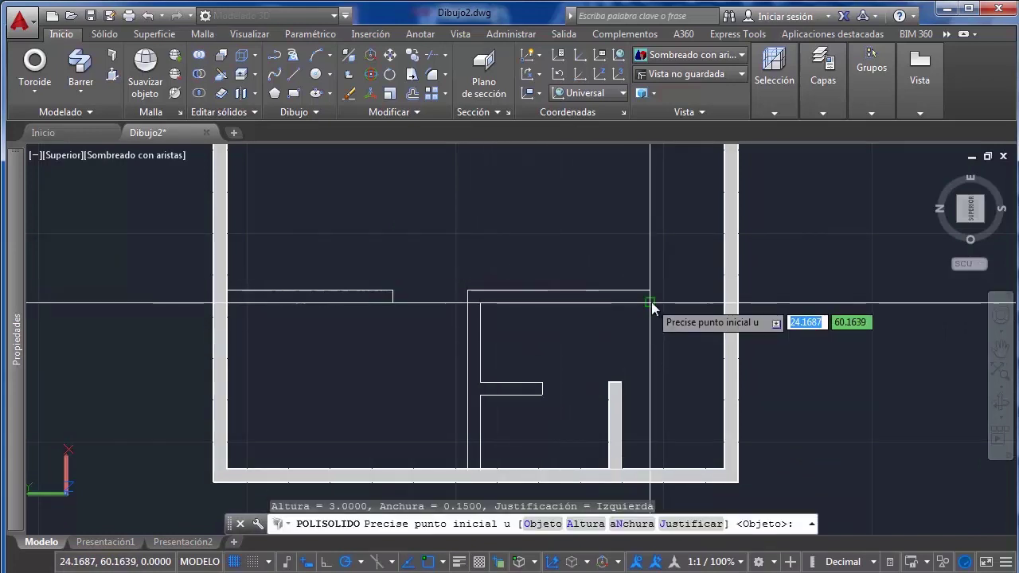
{"action": "left_click", "coordinate": [651, 302]}
{"action": "left_click", "coordinate": [470, 304]}
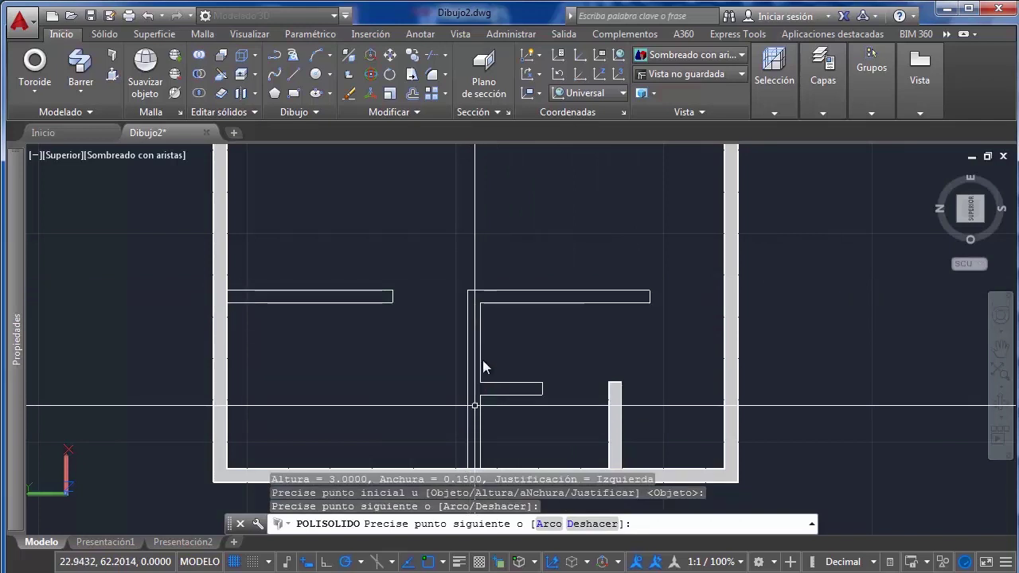
{"action": "key", "text": "Escape"}
Try to trace the L-shaped partition from the point where its inner face meets the west exterior wall
{"action": "key", "text": "Return"}
{"action": "left_click", "coordinate": [485, 469]}
{"action": "right_click", "coordinate": [476, 363]}
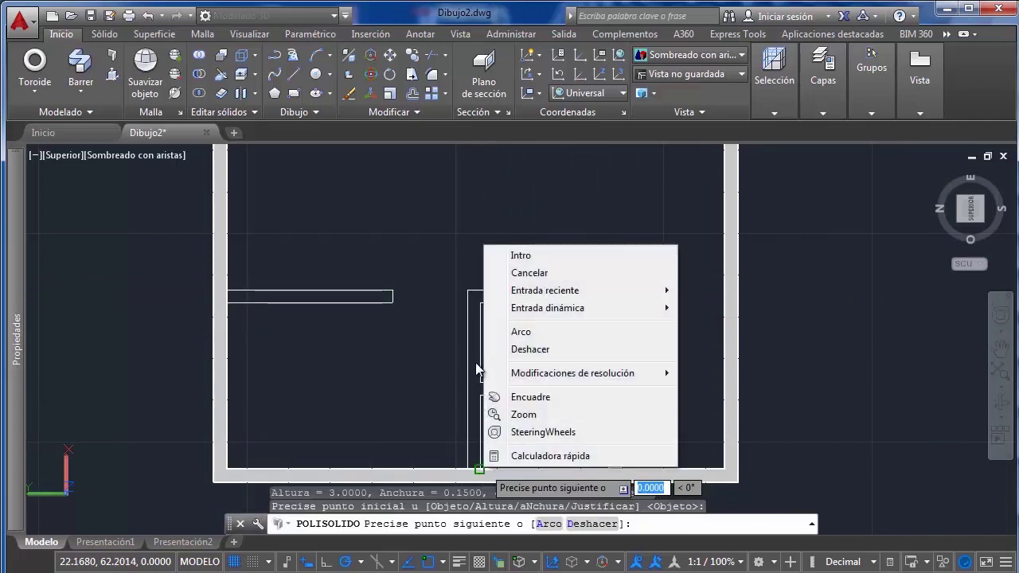
{"action": "key", "text": "Escape"}
{"action": "middle_click_drag", "start_coordinate": [473, 362], "coordinate": [484, 308]}
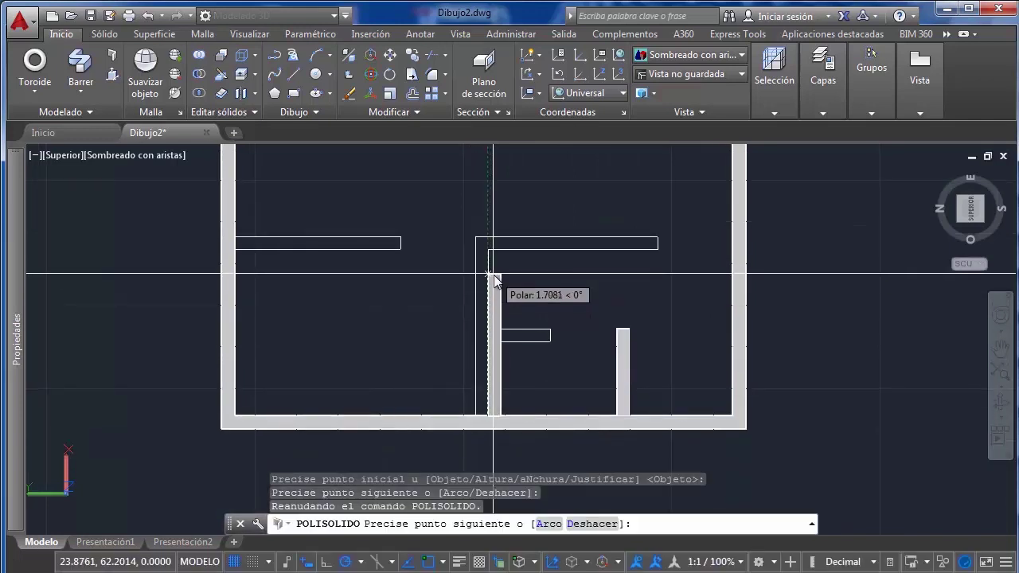
{"action": "type", "text": "d"}
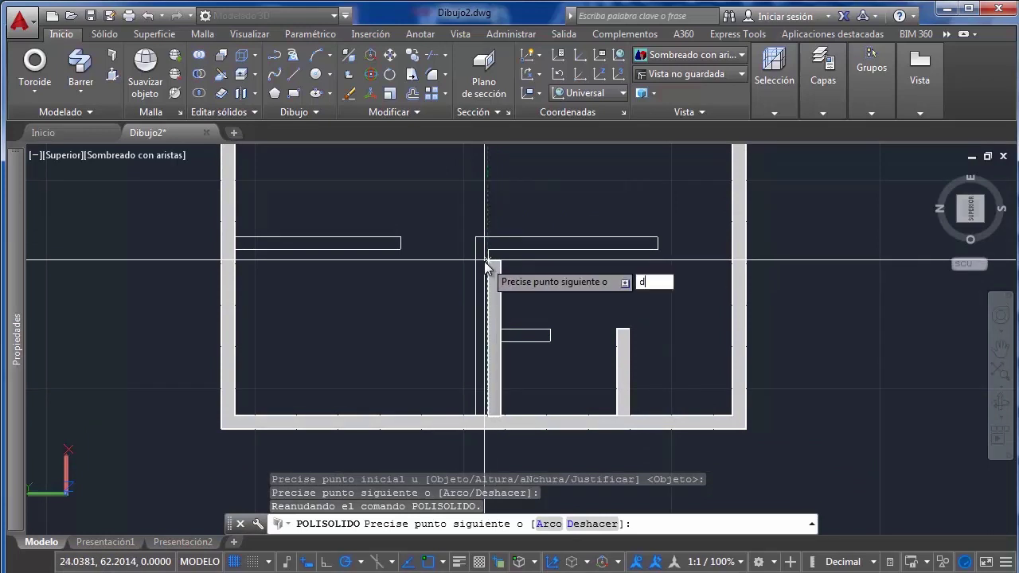
{"action": "key", "text": "Escape"}
Trace the L-shaped partition's outer face with a polysolid from the west exterior wall around its corner to the free end
{"action": "key", "text": "Return"}
{"action": "left_click", "coordinate": [475, 416]}
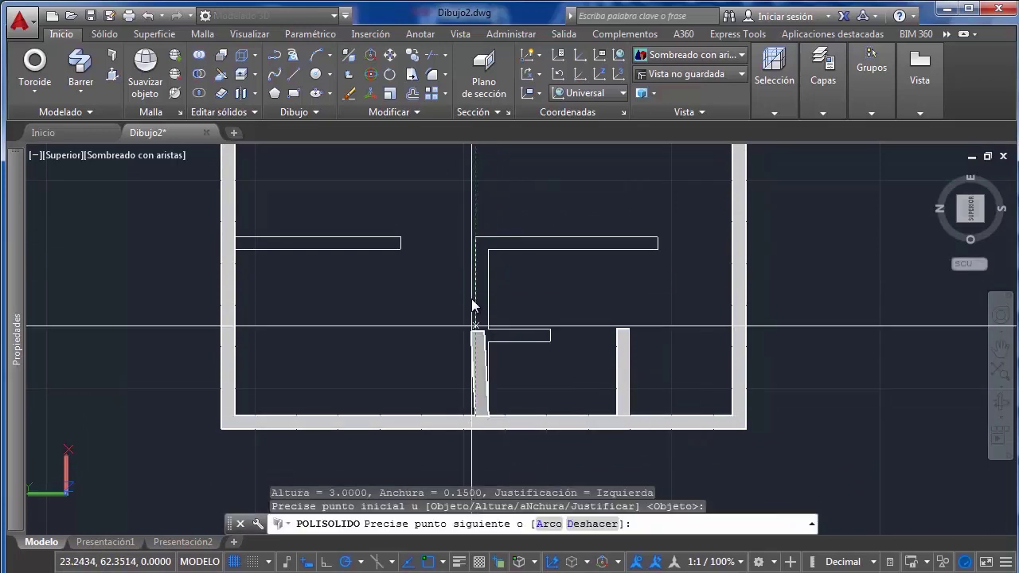
{"action": "left_click", "coordinate": [478, 236]}
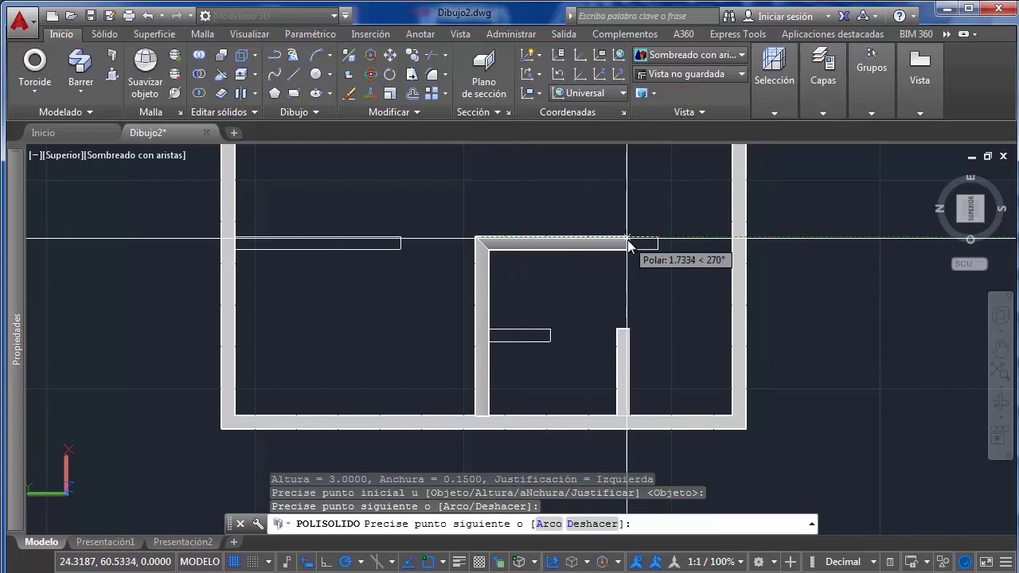
{"action": "key", "text": "Return"}
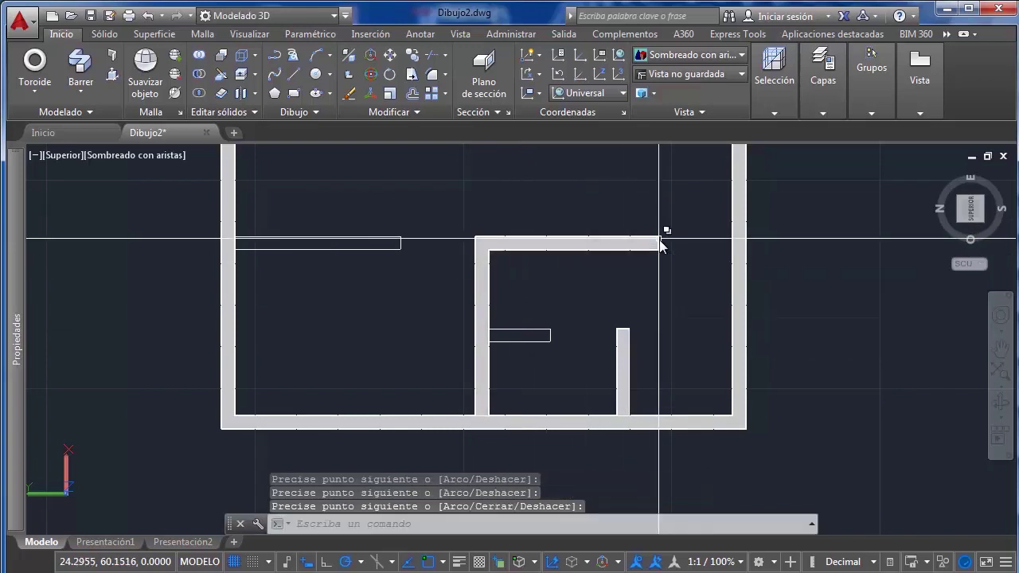
Raise the short partition inside the L-shaped partition as a polysolid about 0.75 units long, from the L's inner face southward to its free end
{"action": "key", "text": "Return"}
{"action": "left_click", "coordinate": [491, 329]}
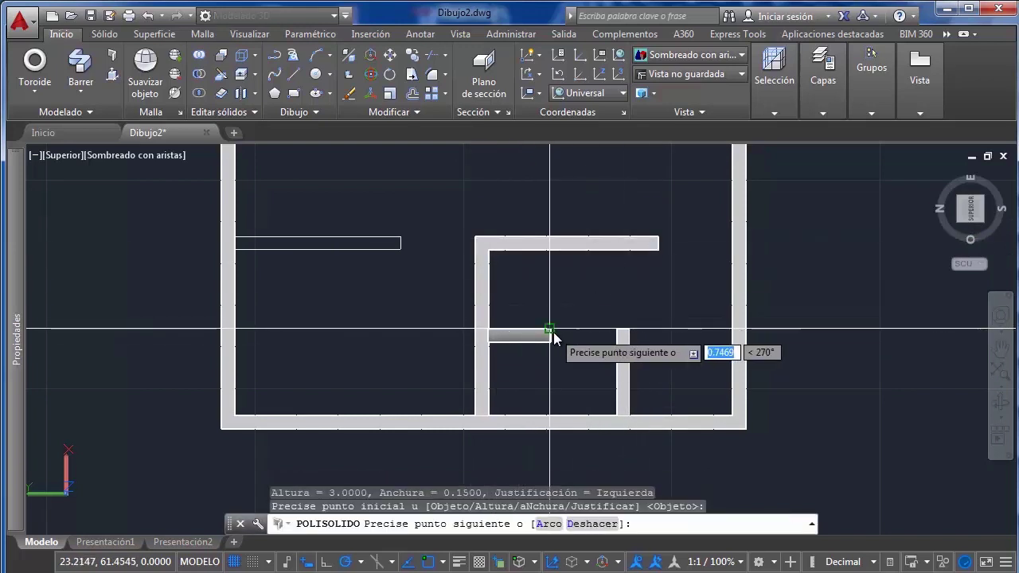
{"action": "left_click", "coordinate": [552, 335]}
{"action": "key", "text": "Return"}
Raise the remaining interior partition as a polysolid from the north exterior wall's inner face to its free end
{"action": "key", "text": "Return"}
{"action": "left_click", "coordinate": [235, 239]}
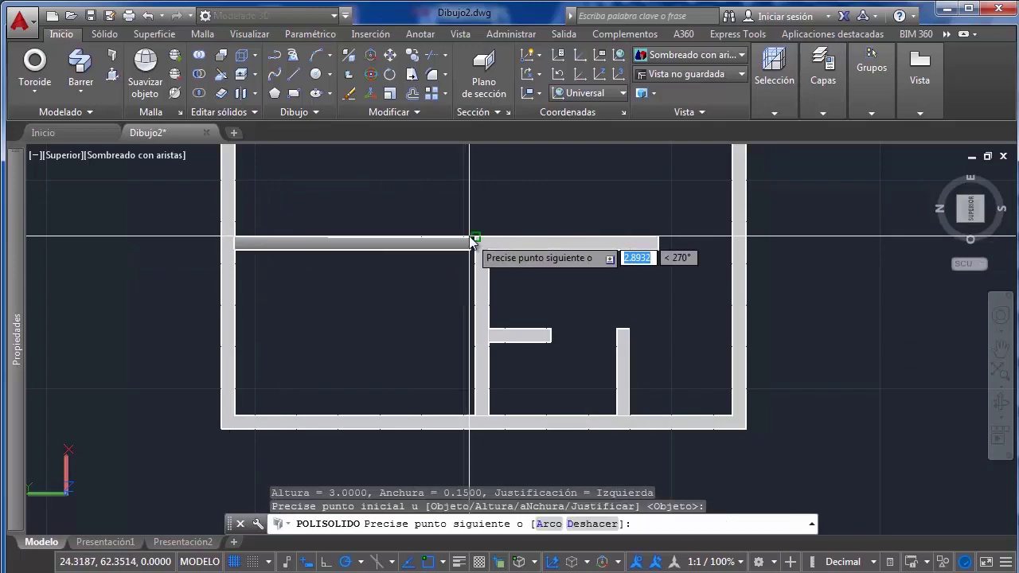
{"action": "left_click", "coordinate": [401, 239]}
Examine the raised exterior walls and interior partitions in 3D from several sides and from above
{"action": "scroll", "coordinate": [462, 303], "scroll_direction": "down", "scroll_amount": 1}
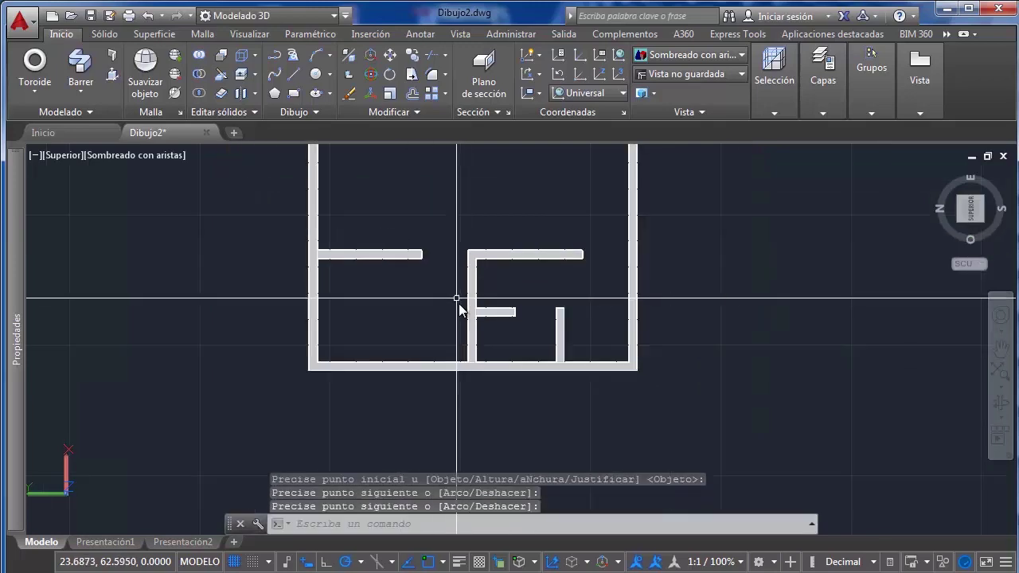
{"action": "middle_click_drag", "start_coordinate": [462, 303], "coordinate": [694, 250], "text": "shift"}
{"action": "key", "text": "Return"}
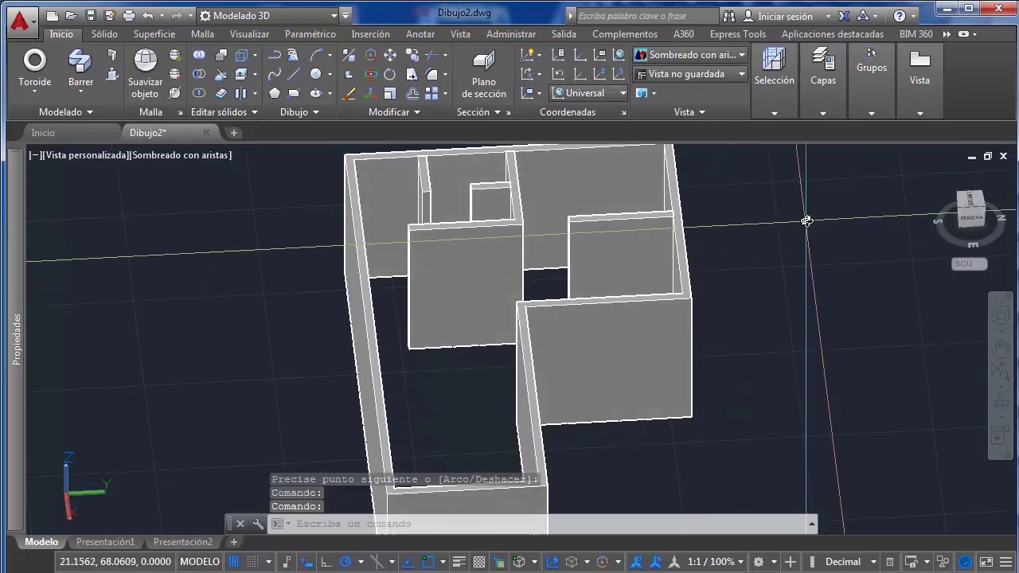
{"action": "key", "text": "Return"}
{"action": "key", "text": "Escape"}
{"action": "scroll", "coordinate": [587, 198], "scroll_direction": "down", "scroll_amount": 2}
{"action": "middle_click_drag", "start_coordinate": [587, 198], "coordinate": [610, 273], "text": "shift"}
{"action": "scroll", "coordinate": [466, 313], "scroll_direction": "up", "scroll_amount": 3}
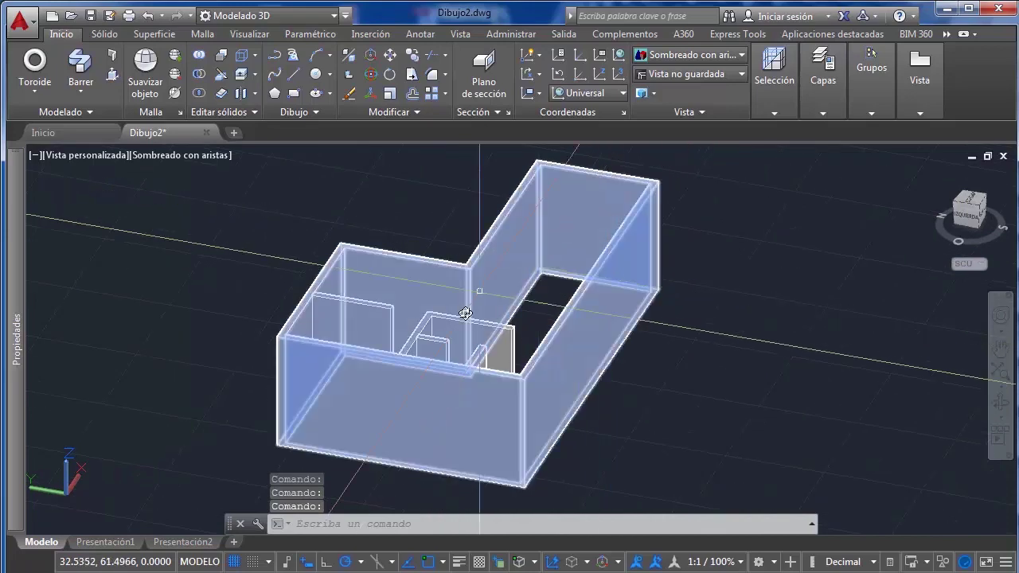
{"action": "middle_click_drag", "start_coordinate": [466, 313], "coordinate": [456, 302], "text": "shift"}
{"action": "scroll", "coordinate": [456, 303], "scroll_direction": "down", "scroll_amount": 2}
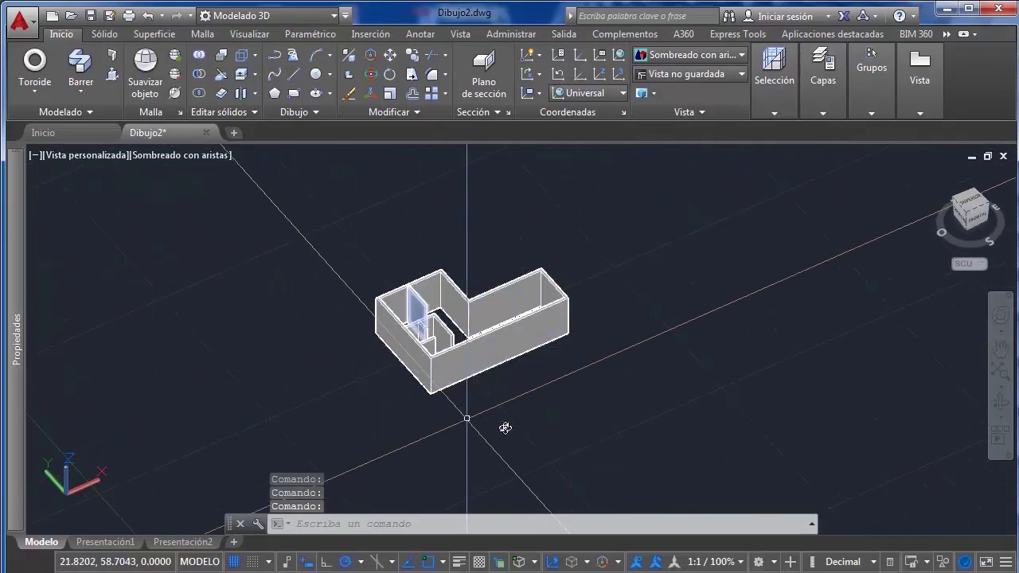
{"action": "middle_click_drag", "start_coordinate": [505, 429], "coordinate": [482, 318], "text": "shift"}
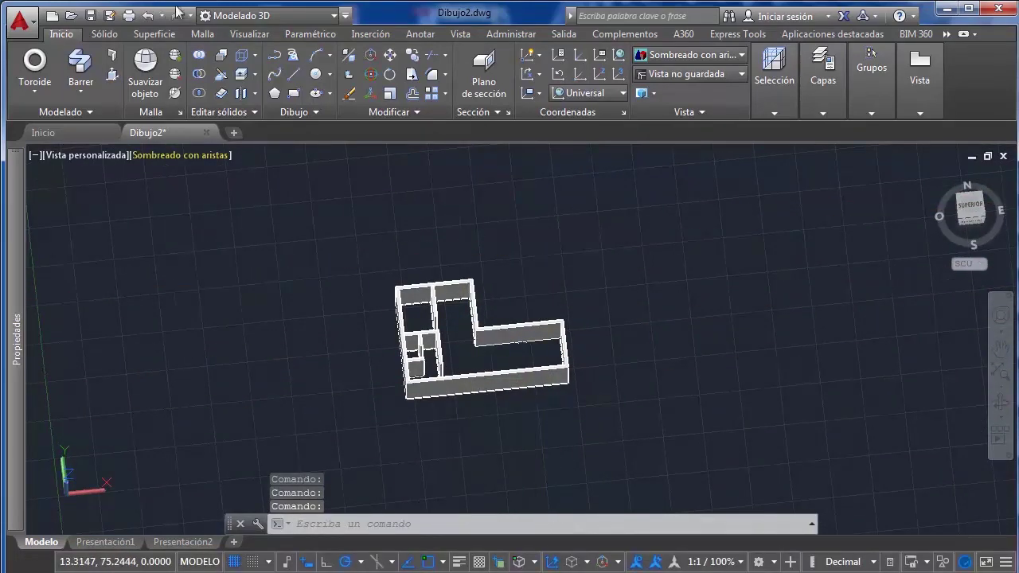